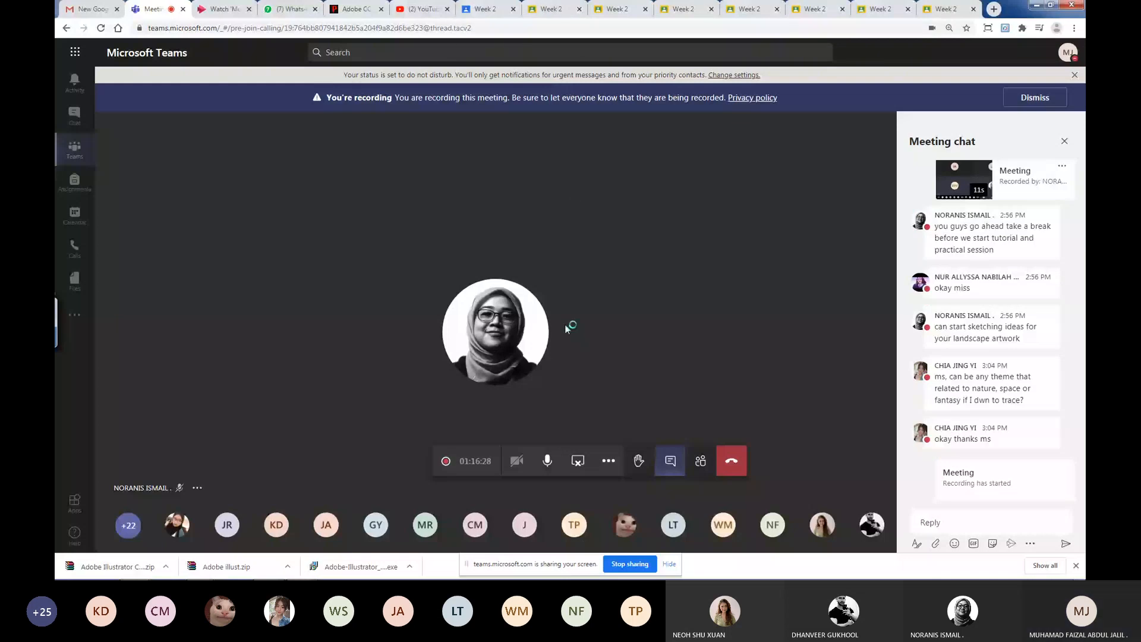
Switch from the Teams meeting to the W3G2demo.ai landscape sketch in Illustrator.
click(608, 461)
click(601, 394)
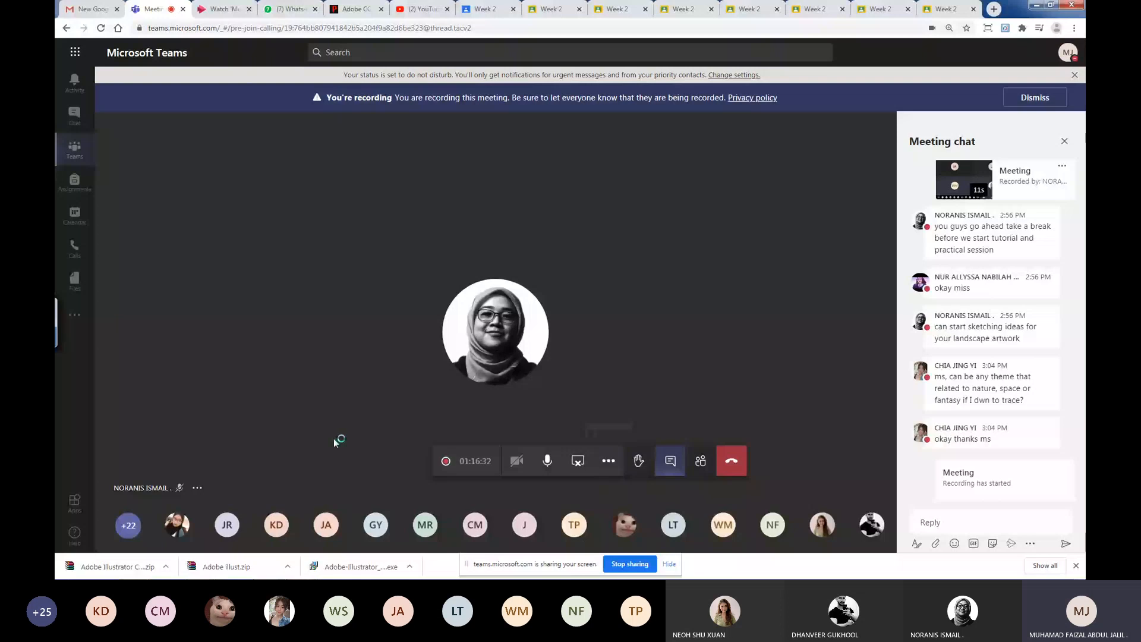
mouse_move(295, 563)
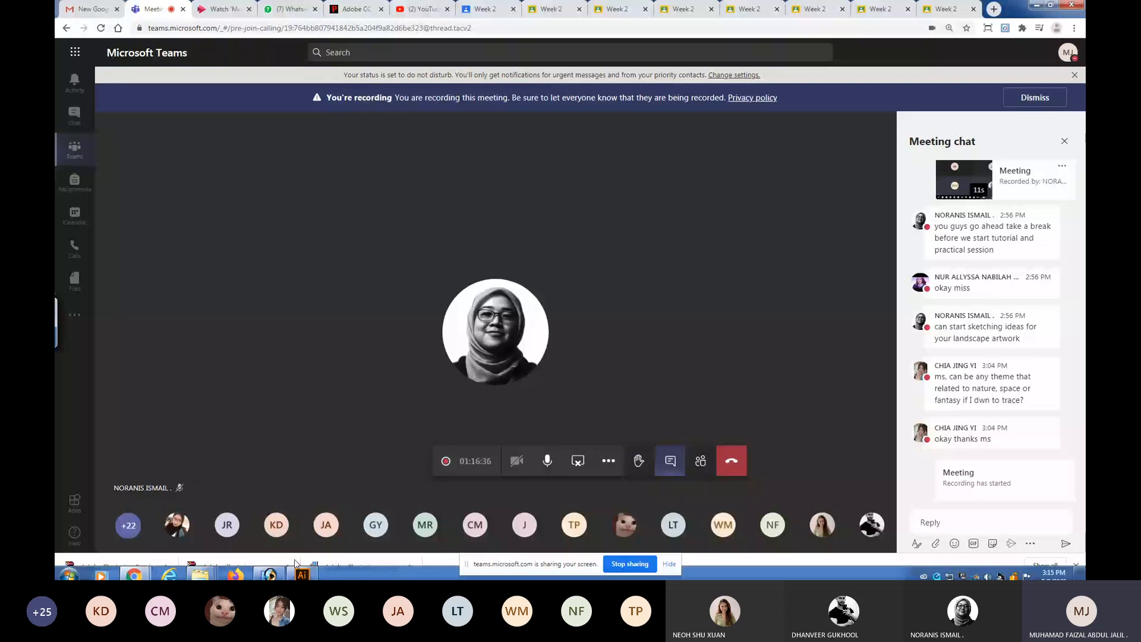
click(302, 573)
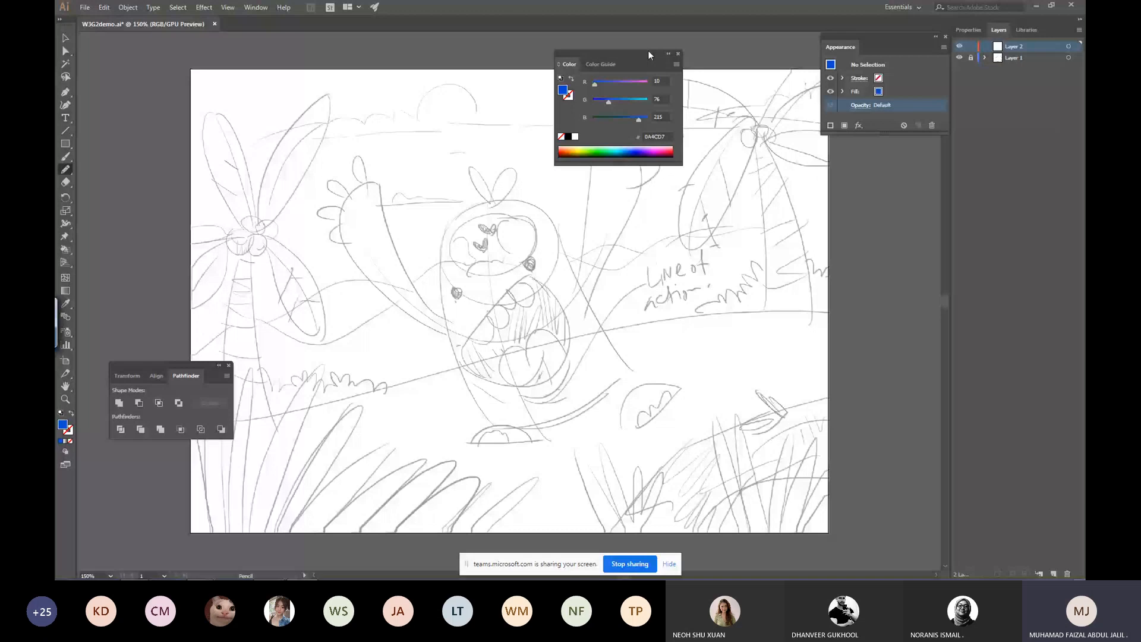
Dock the Color panel beneath the Appearance panel and the Pathfinder panel group beneath Color.
drag(648, 53, 886, 135)
drag(167, 364, 143, 167)
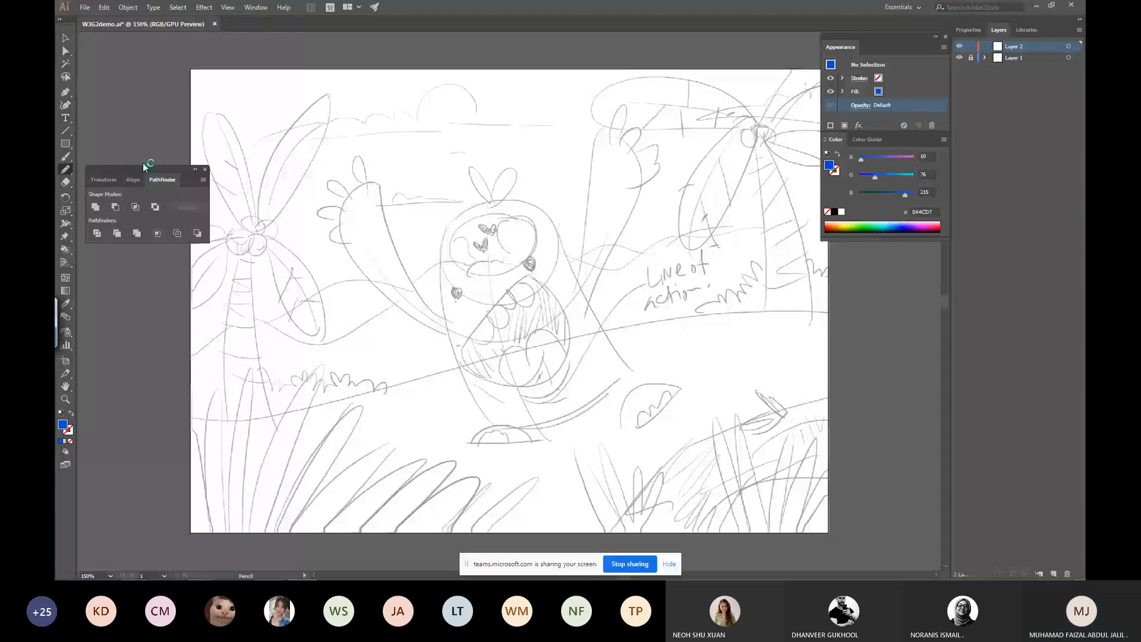
drag(143, 168, 880, 244)
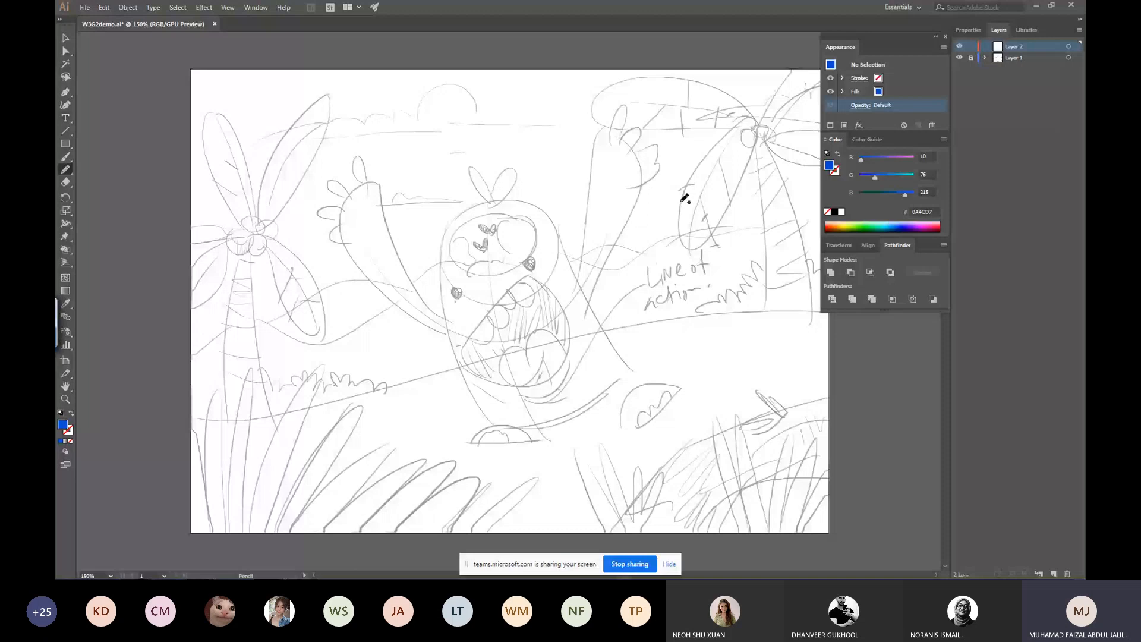
drag(626, 196, 615, 180)
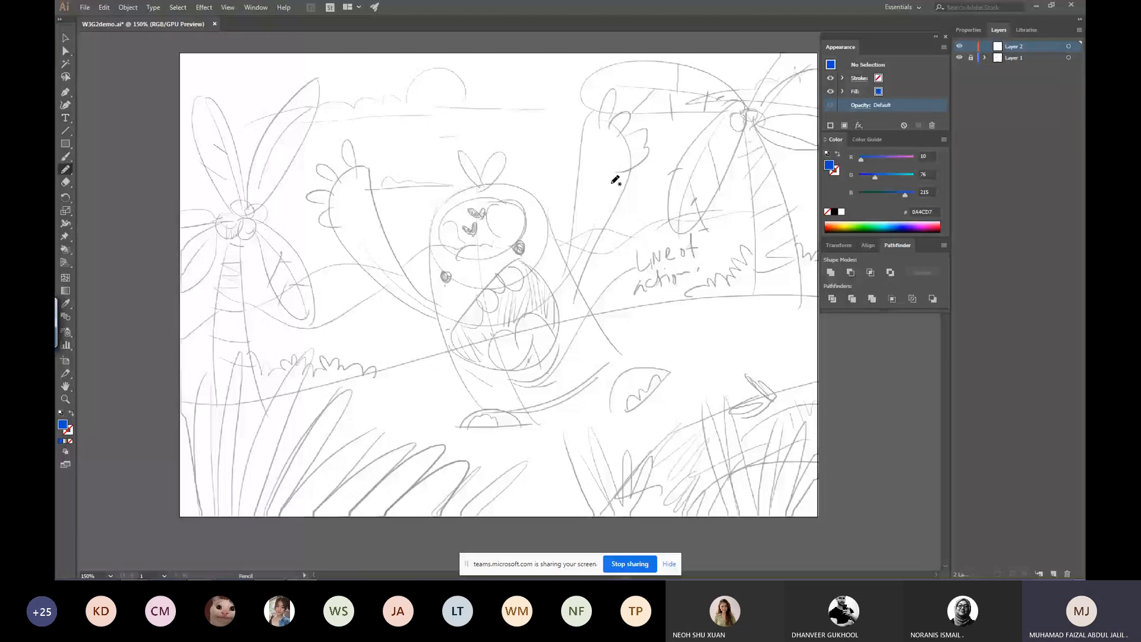
key(Tab)
key(Tab)
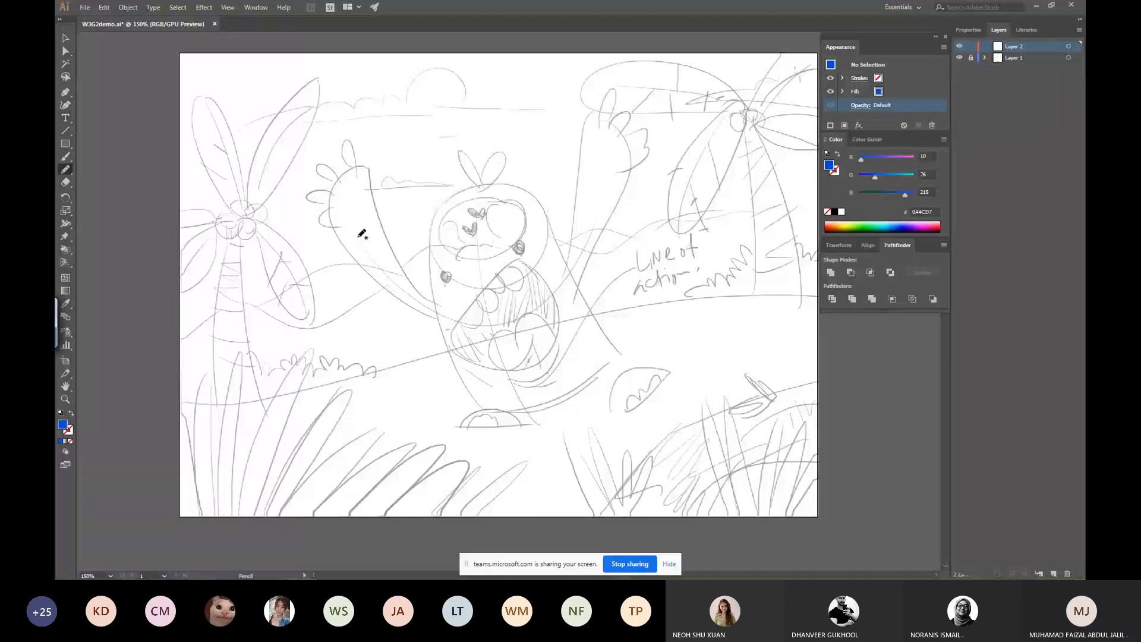
Switch to the red sketch in Photoshop and draw hair and sideburn strokes beside the boy's ear.
key(alt+Tab)
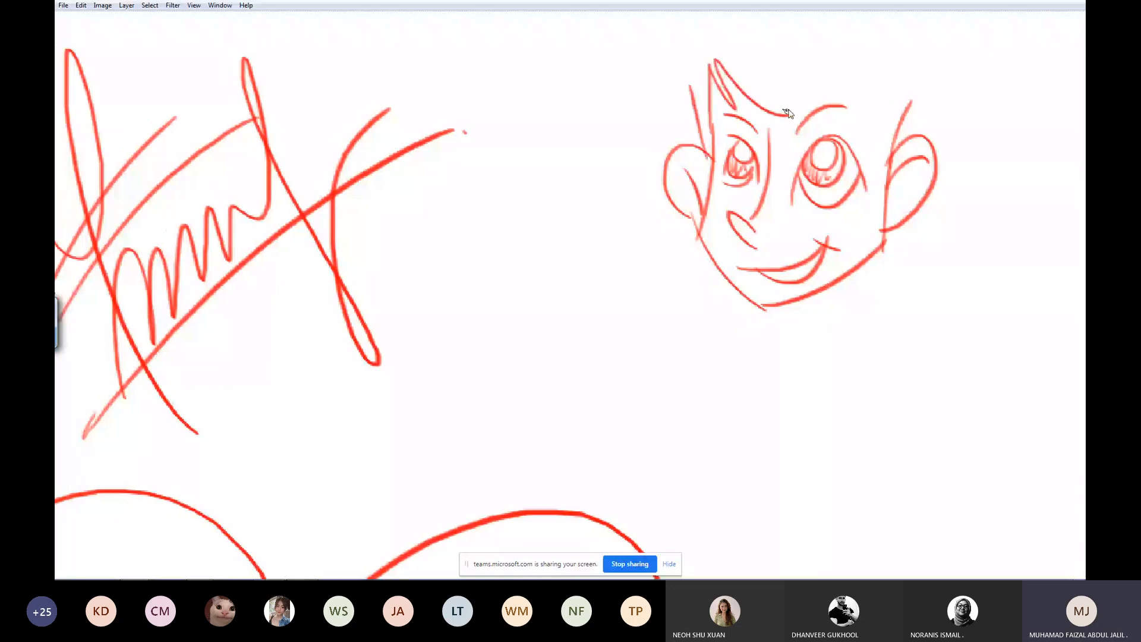
drag(865, 87, 873, 178)
drag(887, 105, 865, 182)
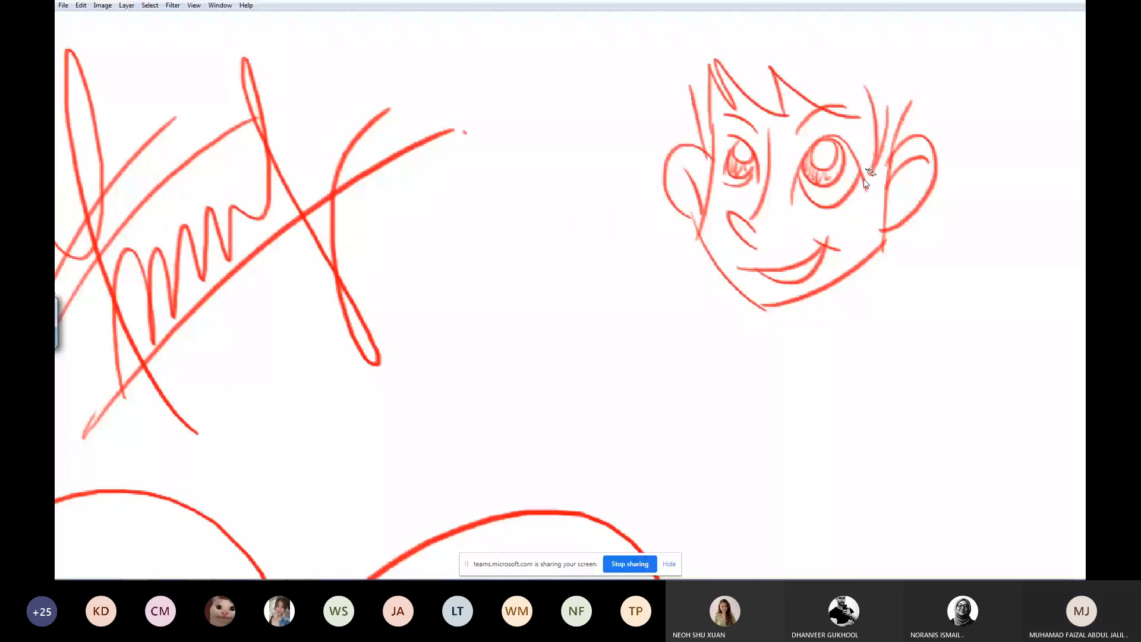
drag(889, 165, 881, 182)
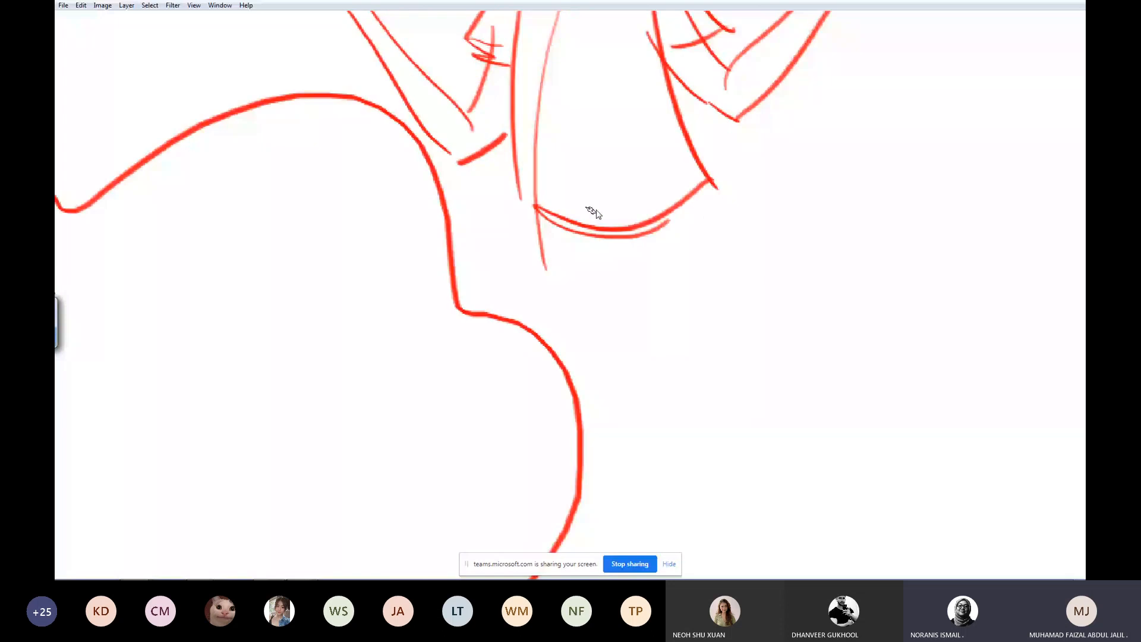
Sketch the boy's waistband, trouser legs and feet below the shirt hem.
drag(534, 172, 545, 262)
drag(544, 238, 684, 241)
drag(552, 271, 698, 256)
drag(673, 142, 713, 243)
drag(585, 253, 703, 237)
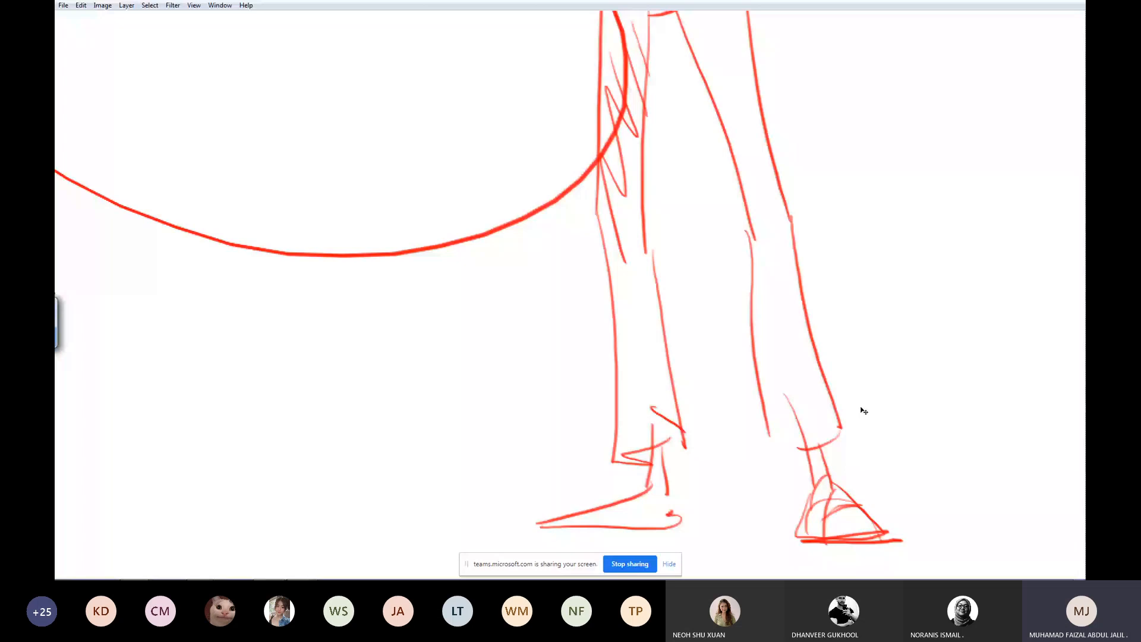
Hide Layer 1 with the boy sketch and add a new layer above it.
key(ctrl+minus)
key(ctrl+minus)
key(ctrl+minus)
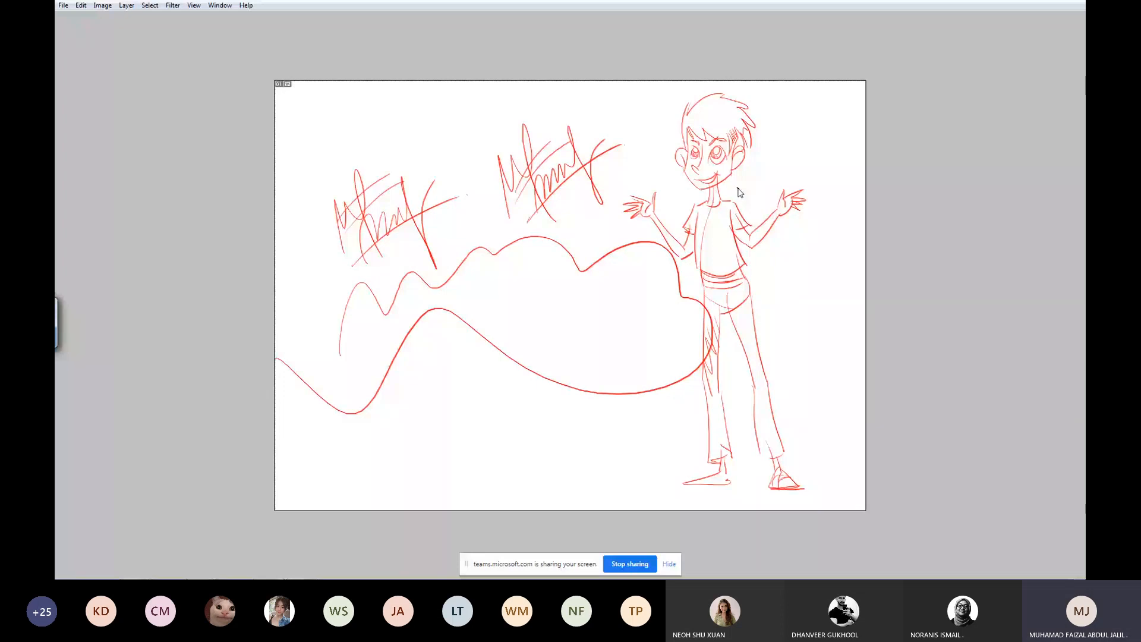
key(Tab)
click(882, 107)
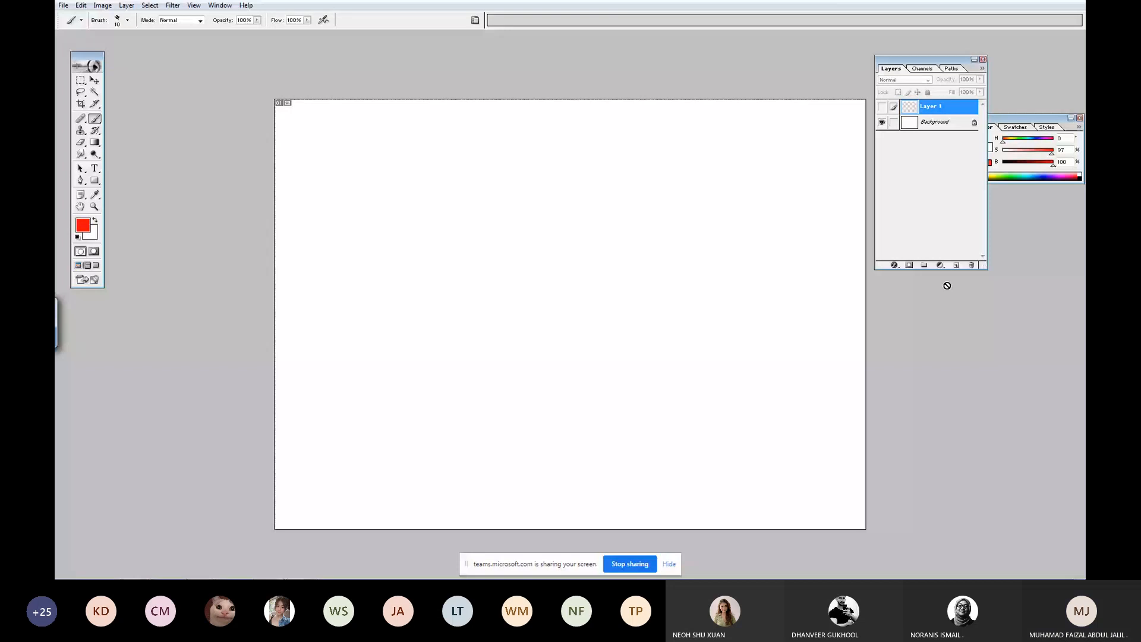
click(956, 265)
Sketch an angular jaw outline with an ear on each side on the new layer.
key(ctrl+plus)
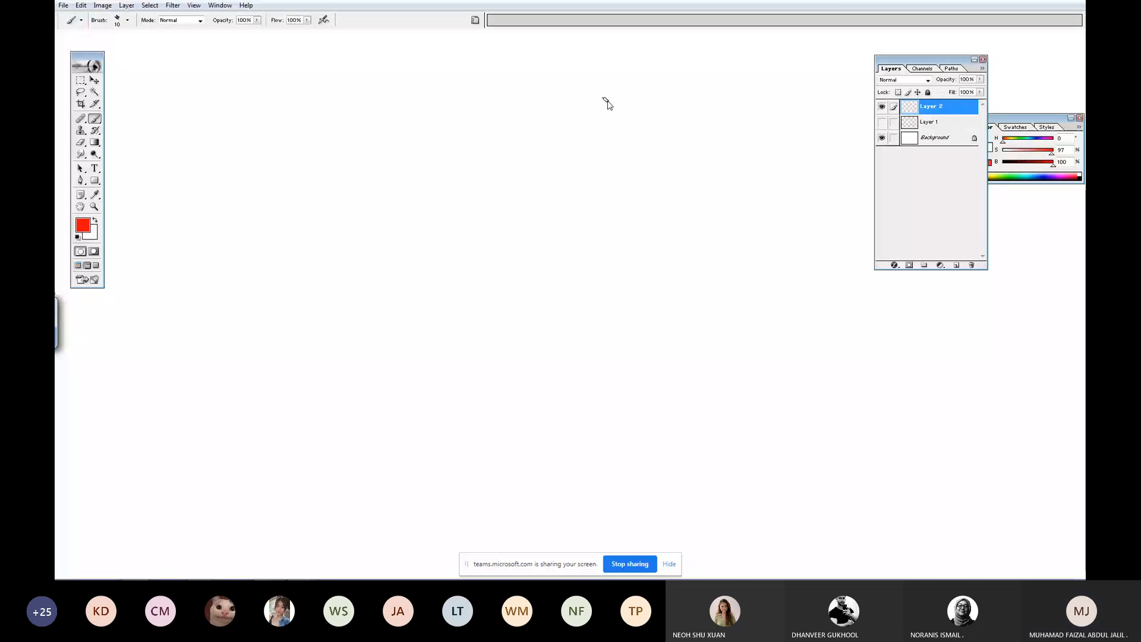
key(Tab)
drag(594, 71, 700, 163)
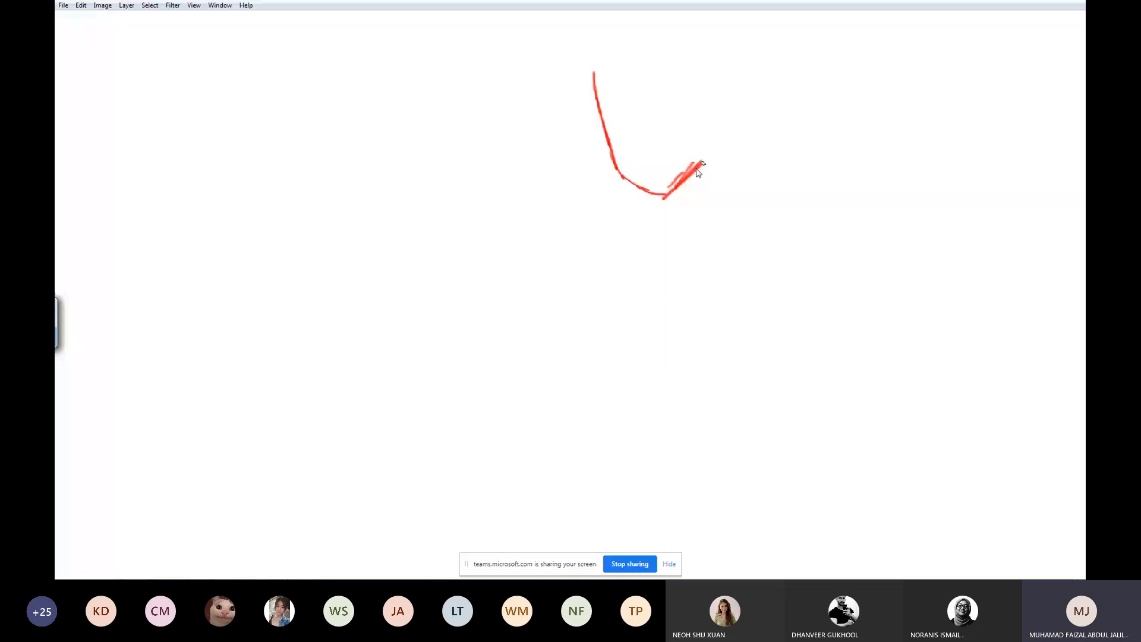
drag(701, 163, 713, 127)
drag(591, 87, 597, 148)
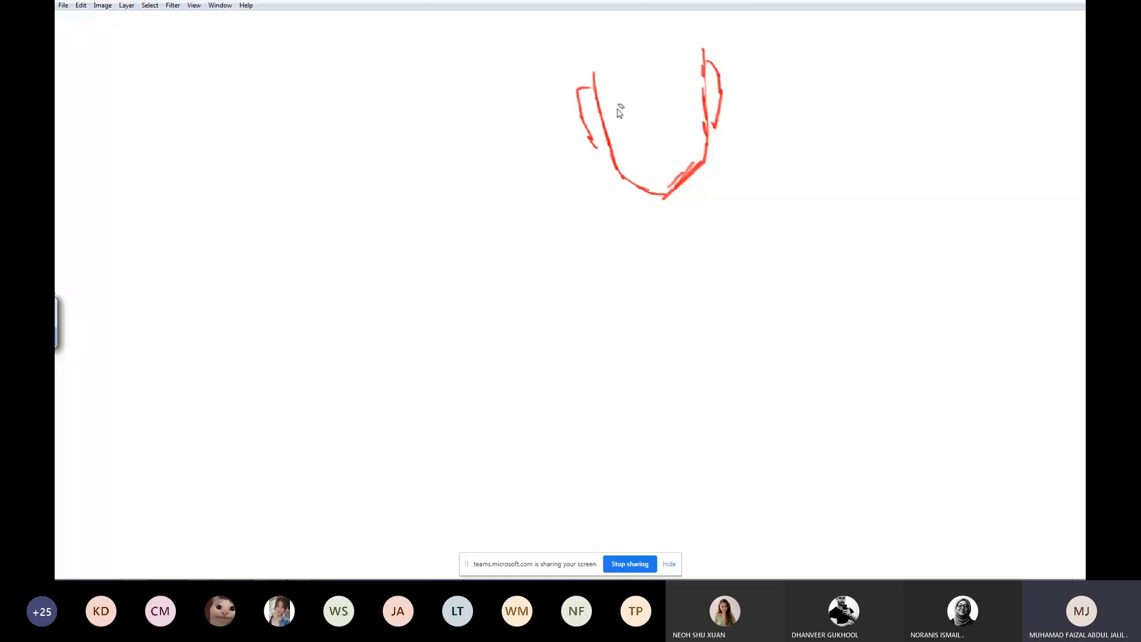
Draw boxy eyes with round pupils, a straight nose and a short mouth inside the face outline.
drag(659, 87, 696, 109)
drag(603, 93, 640, 124)
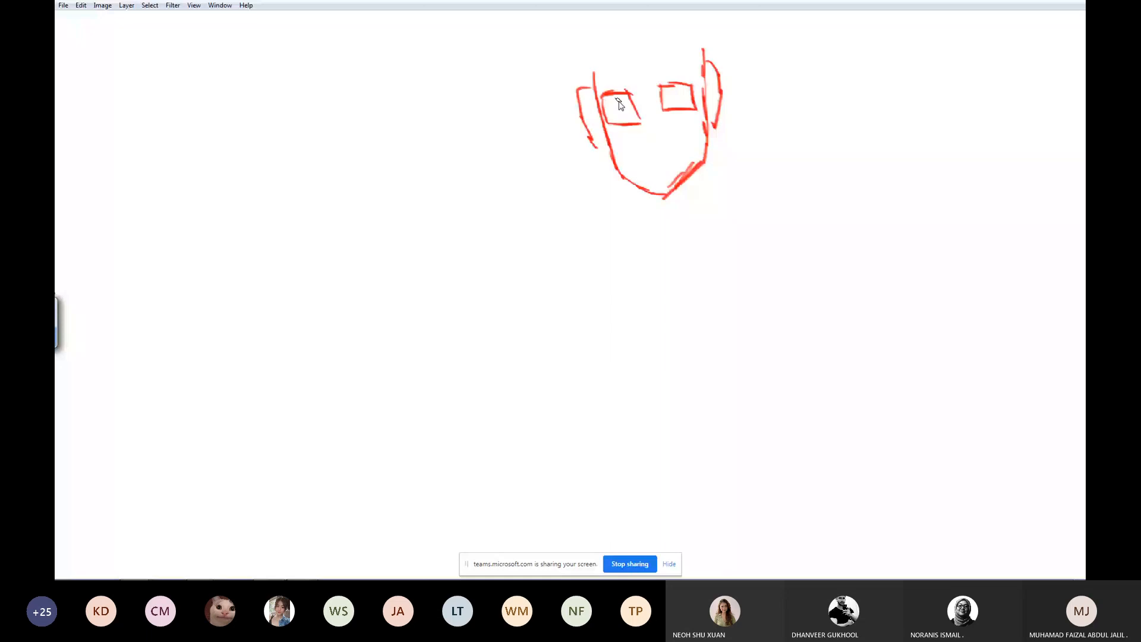
drag(672, 88, 612, 101)
drag(641, 90, 647, 161)
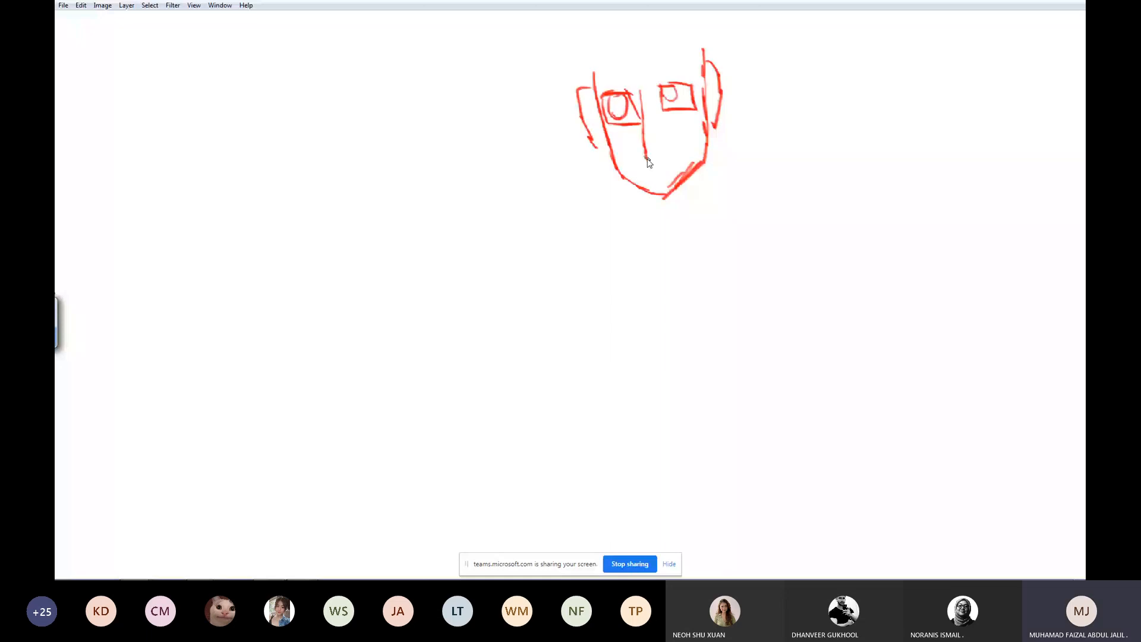
drag(647, 159, 656, 82)
drag(651, 175, 662, 175)
Draw short spiky zigzag hair across the top of the head.
drag(659, 124, 664, 198)
drag(595, 99, 597, 140)
drag(597, 134, 604, 97)
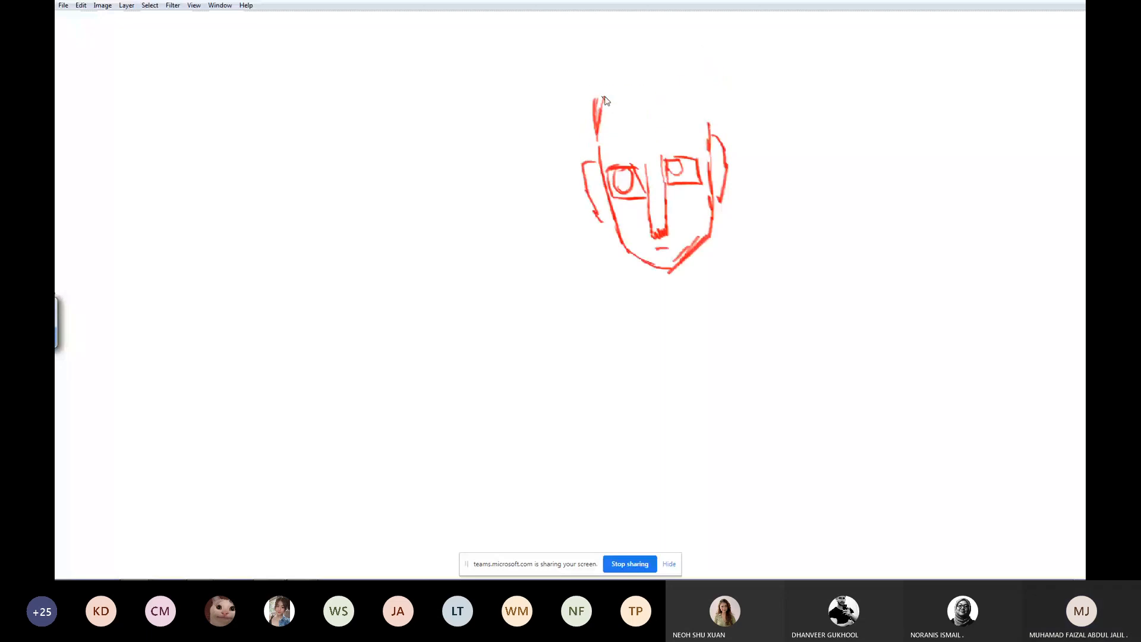
mouse_move(605, 99)
mouse_down()
mouse_move(640, 104)
mouse_move(605, 125)
mouse_up()
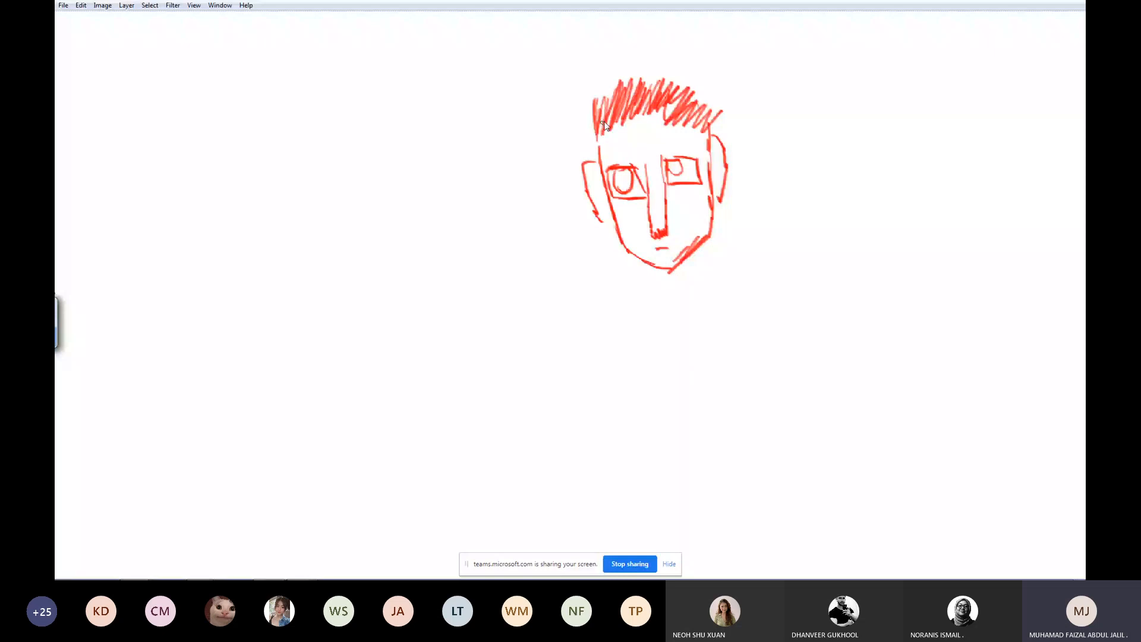
Sketch the figure's neck, T-shirt, hanging arms, straight legs and feet below the head.
drag(633, 277, 619, 212)
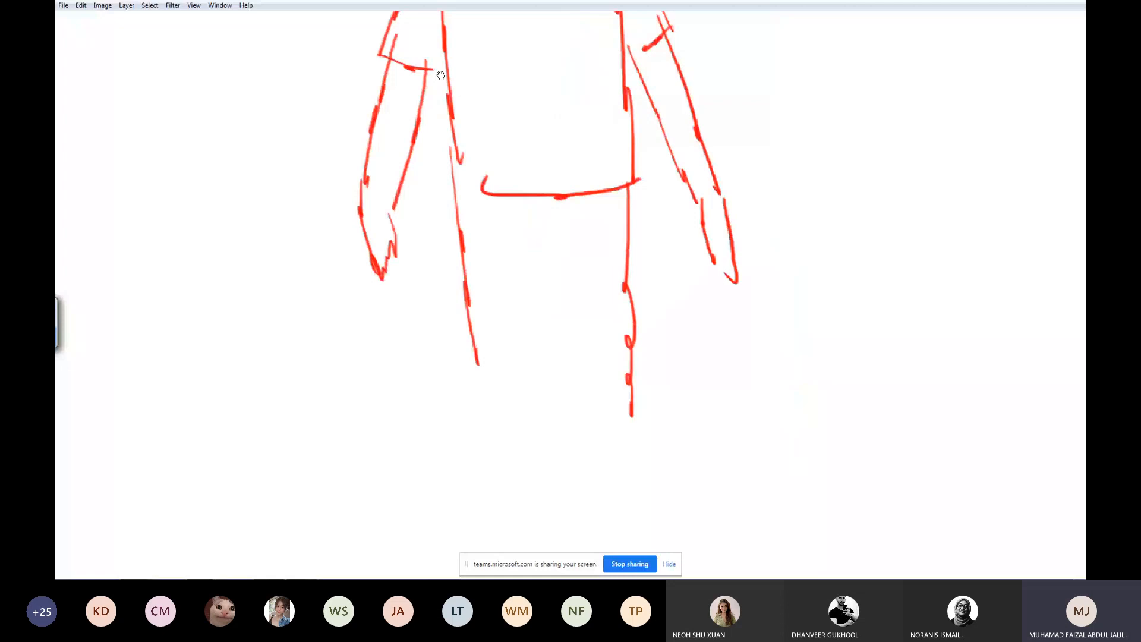
drag(530, 241, 535, 439)
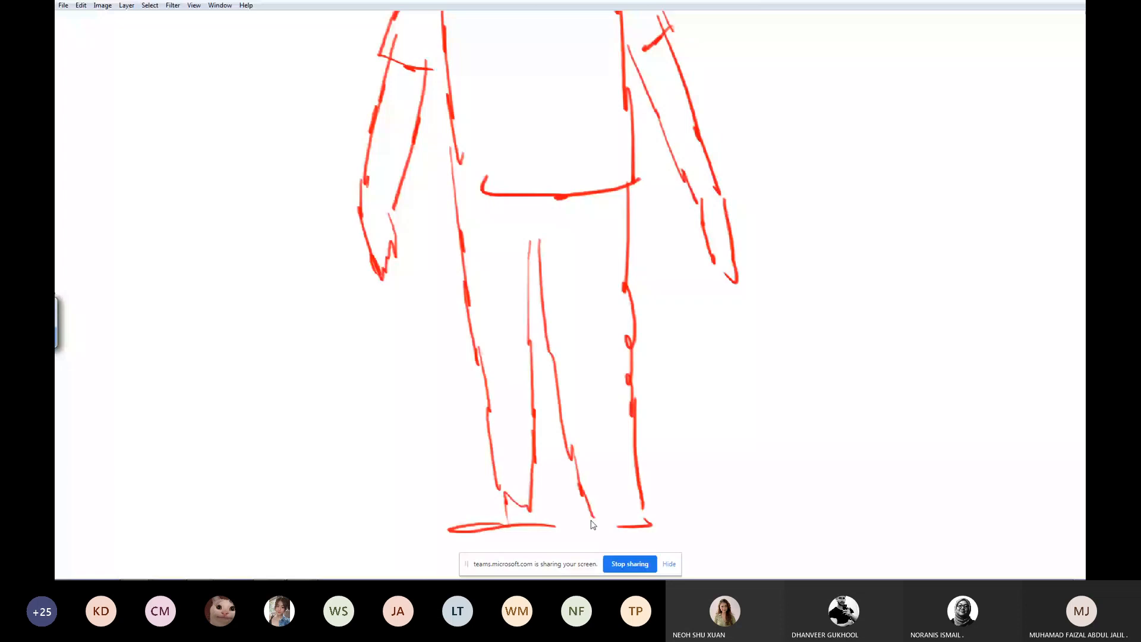
Cross out the stiff standing figure with two long diagonal strokes.
key(ctrl+0)
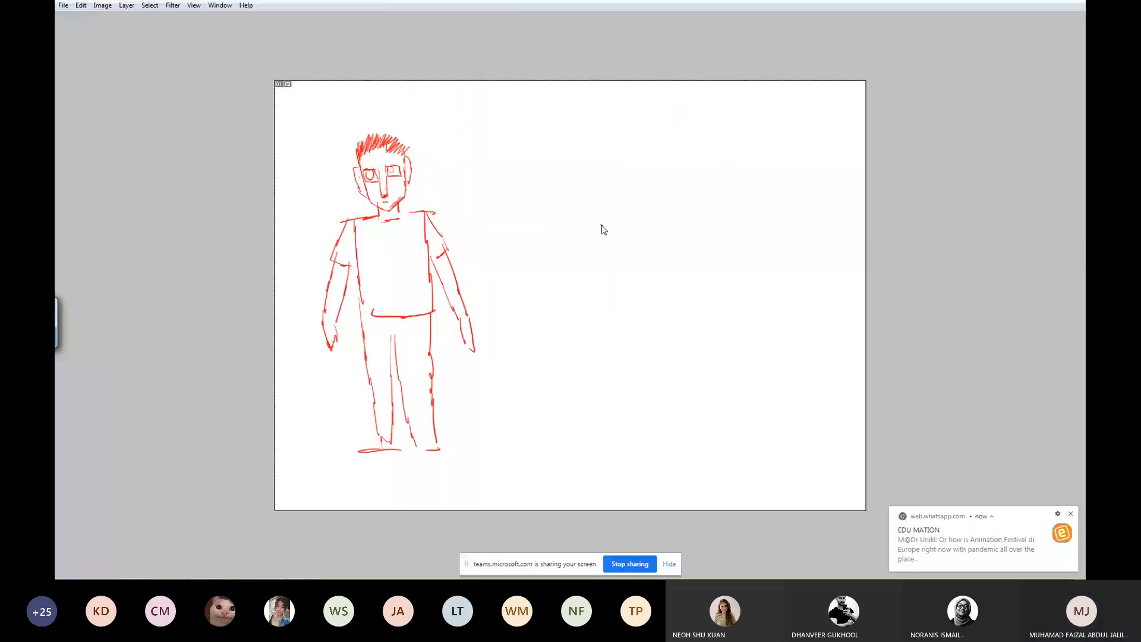
key(Tab)
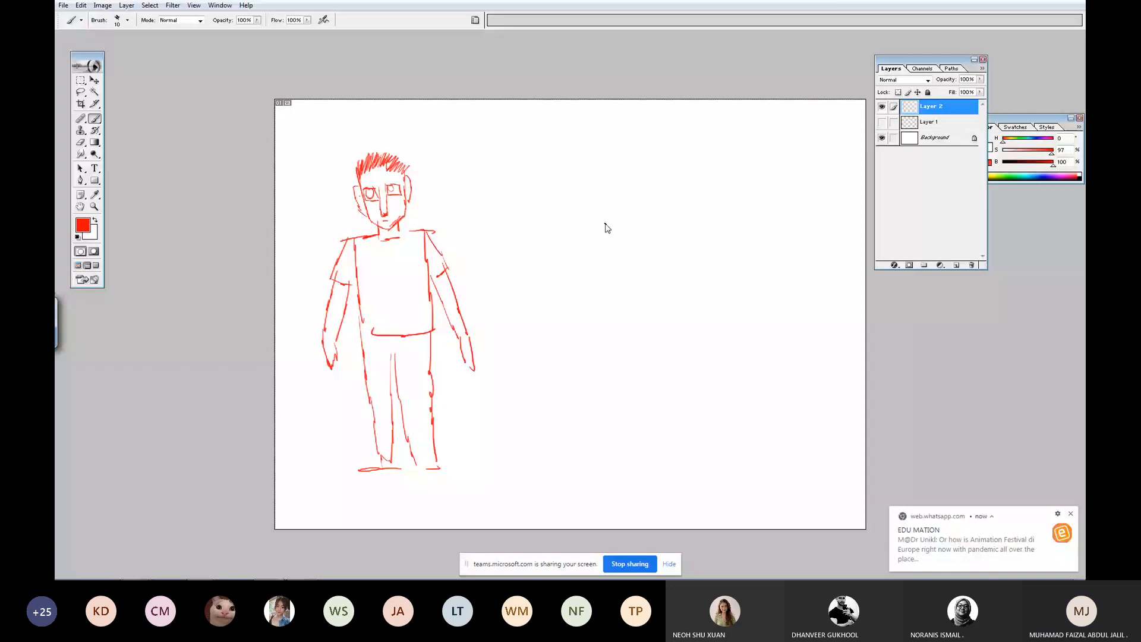
drag(326, 141, 504, 465)
drag(473, 156, 306, 458)
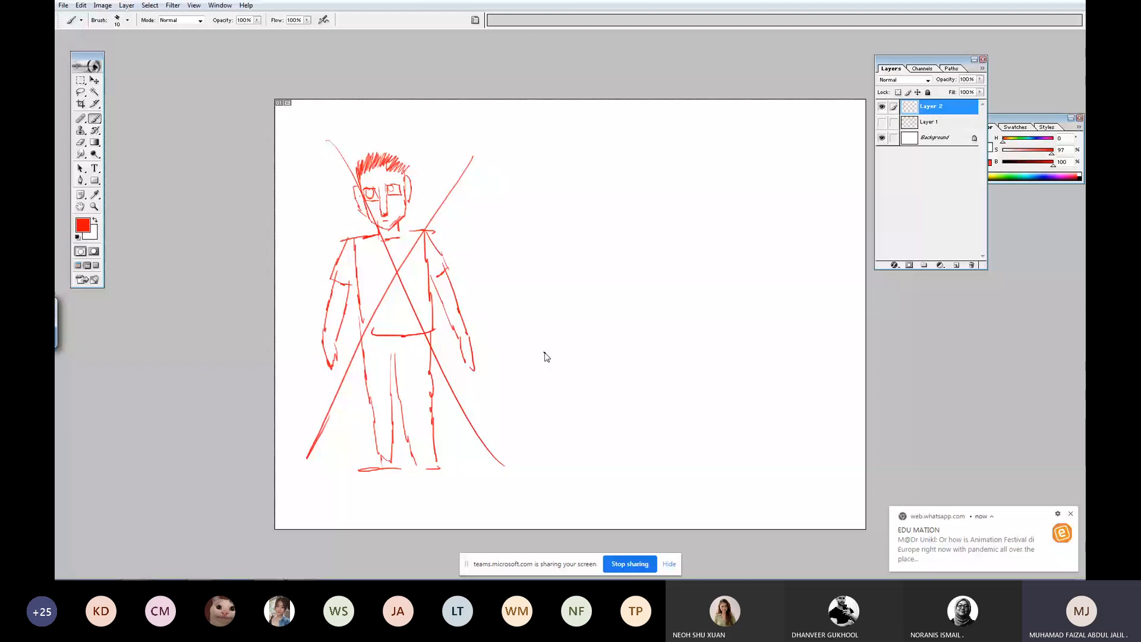
Sketch a leaping gesture figure and a running gesture figure beside the crossed-out one, using simple construction shapes.
ctrl+click(706, 429)
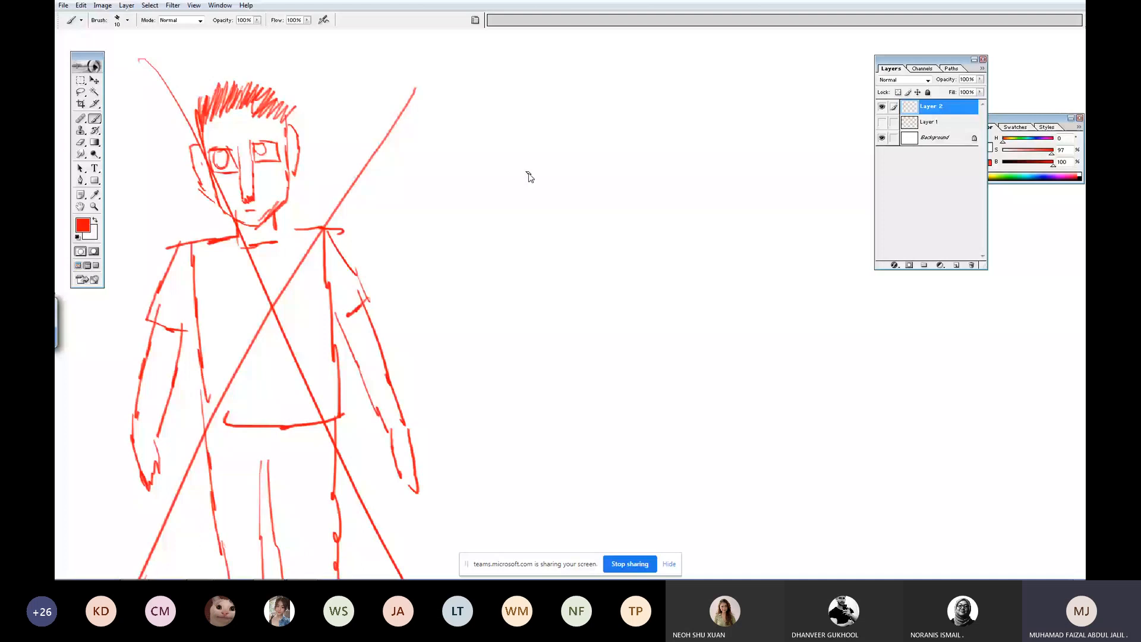
key(ctrl+plus)
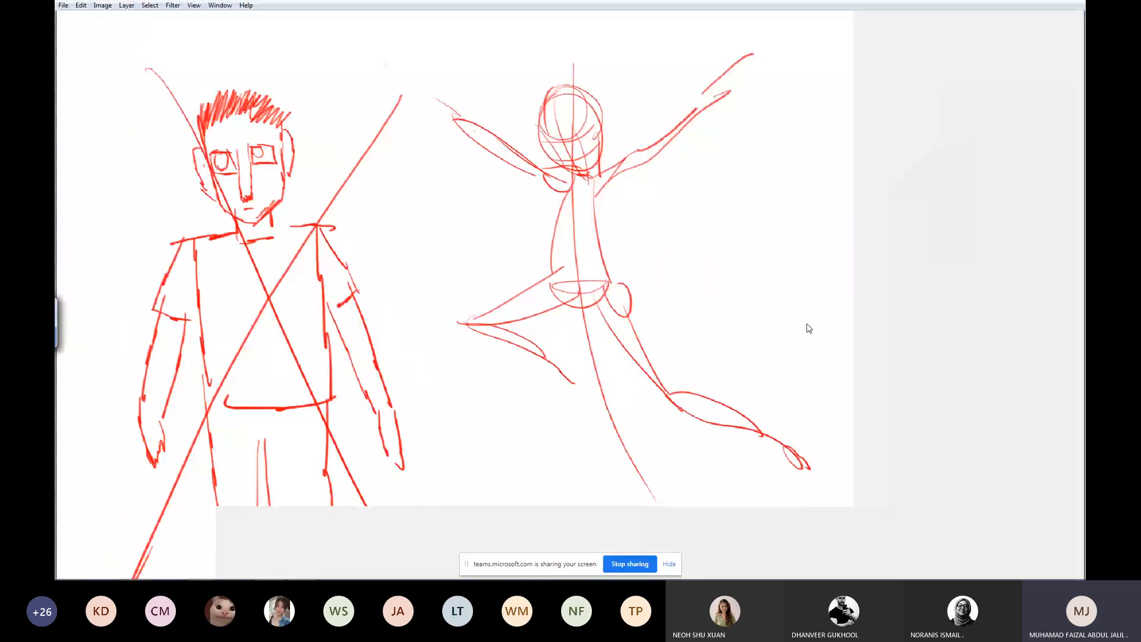
key(ctrl+plus)
key(ctrl+plus)
key(ctrl+plus)
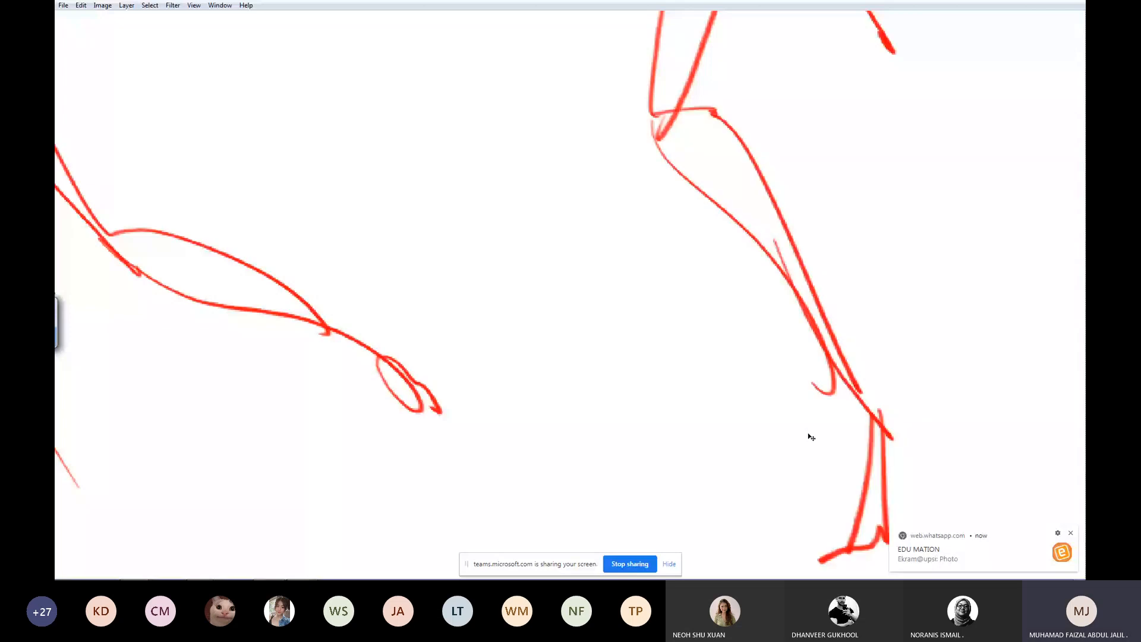
key(ctrl+0)
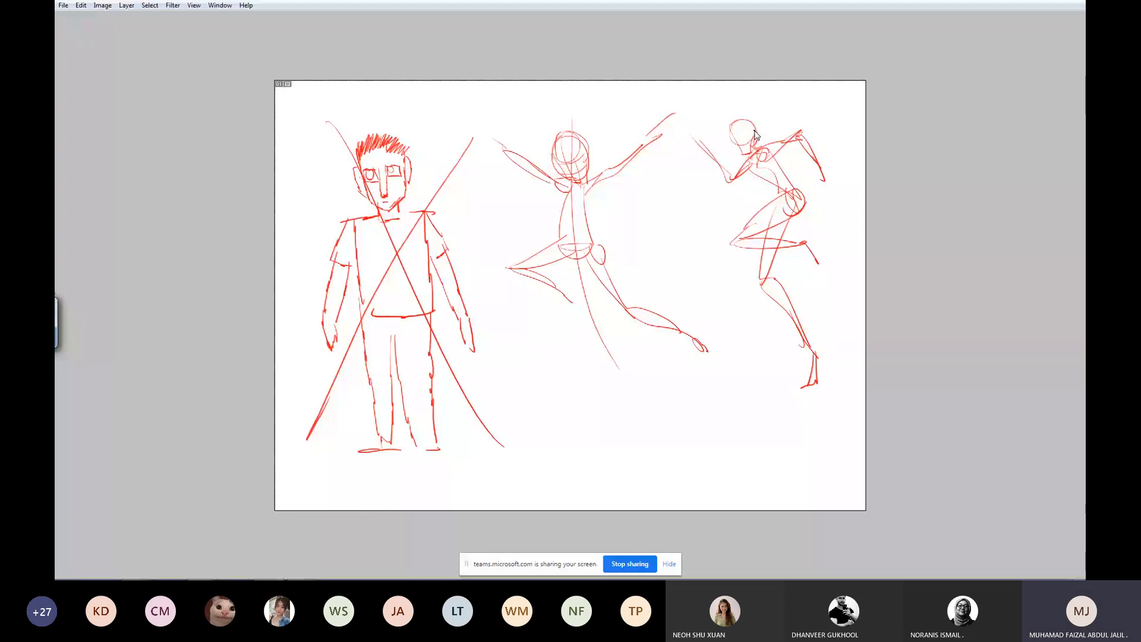
Add a fist to the running figure's raised forearm and draw contour curves on its head.
scroll(755, 134, up, 4)
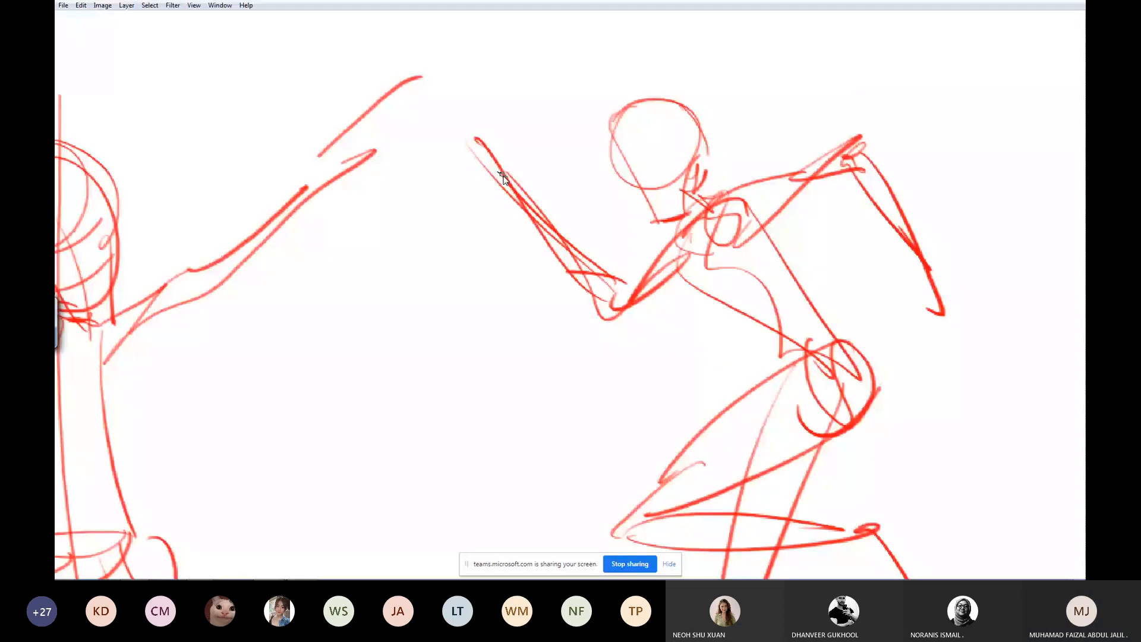
drag(484, 139, 505, 151)
drag(710, 140, 609, 141)
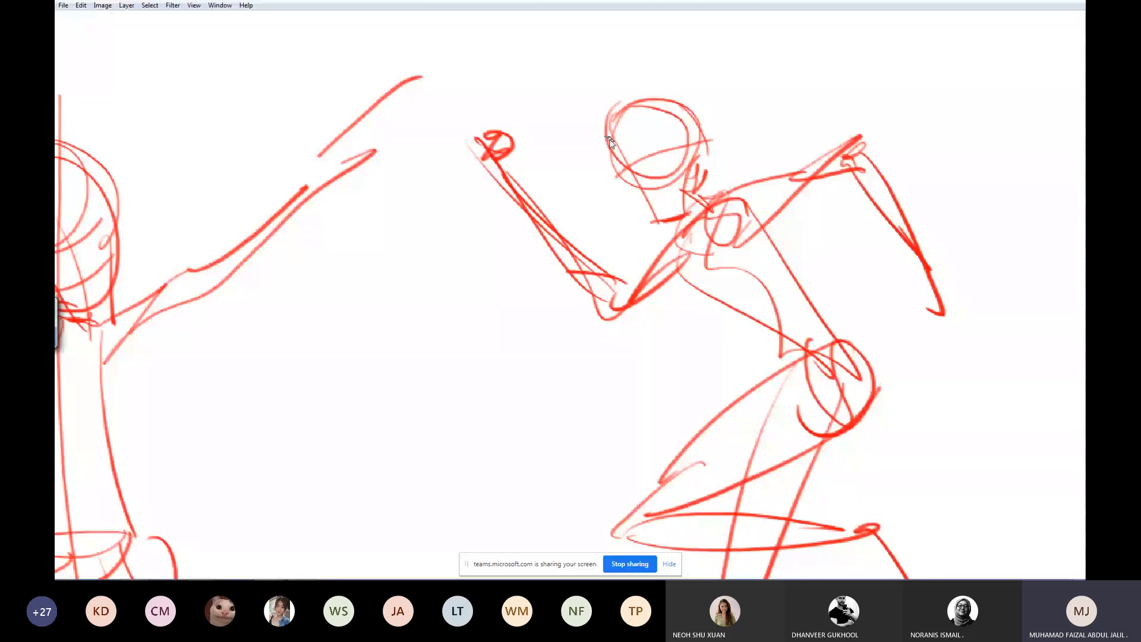
Draw vertical and horizontal guide lines between the leaping and running figures and sketch a face's cheek and jaw contour over them.
drag(362, 301, 526, 129)
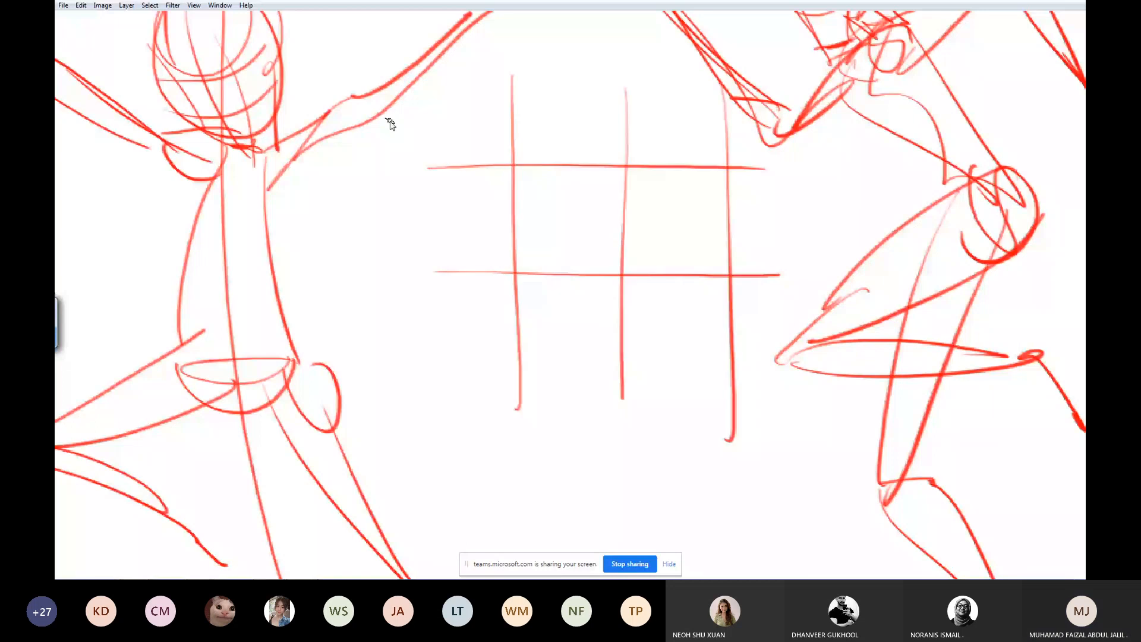
drag(395, 94, 406, 444)
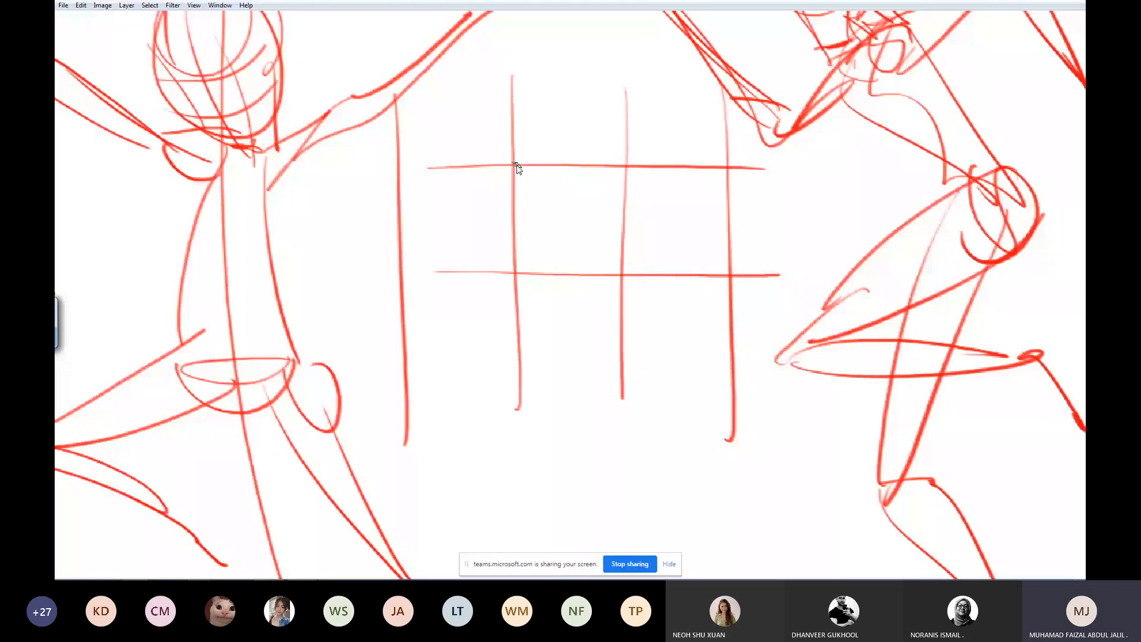
drag(516, 168, 663, 404)
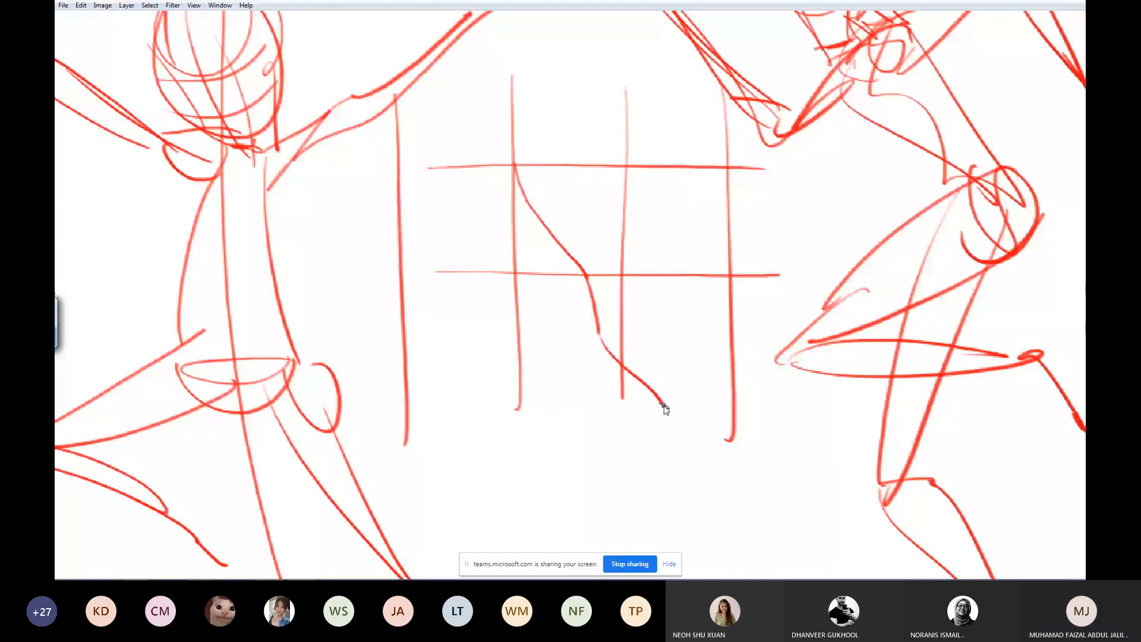
drag(666, 409, 762, 244)
Sketch the nose with its nostril and both eyebrows on the face over the guide lines.
drag(585, 181, 654, 307)
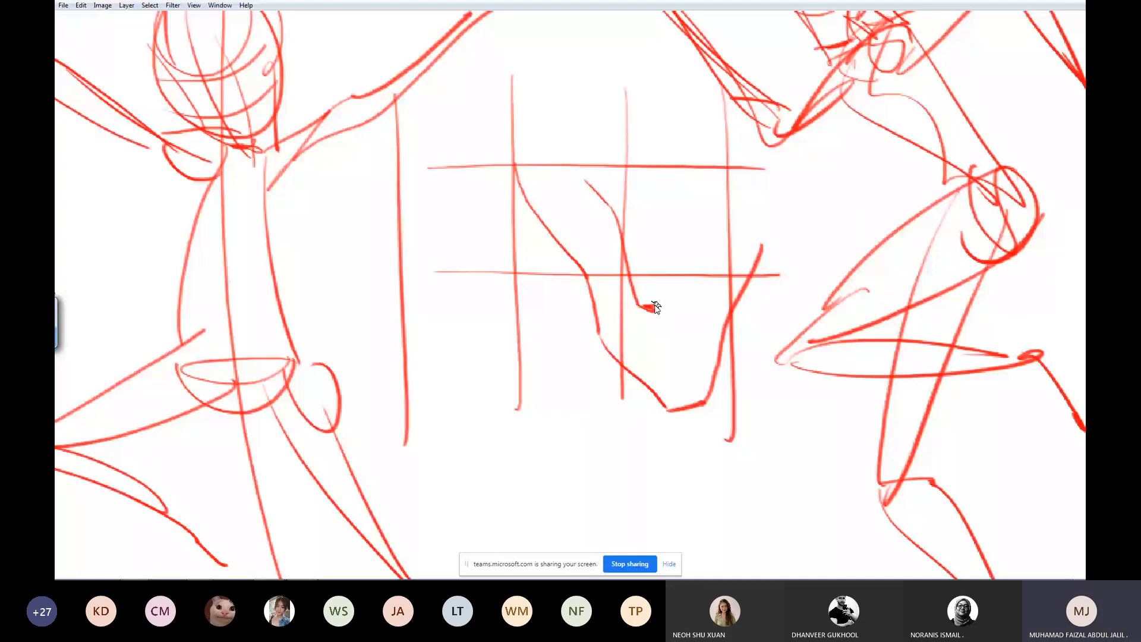
drag(644, 308, 683, 284)
drag(622, 174, 710, 124)
drag(516, 198, 573, 188)
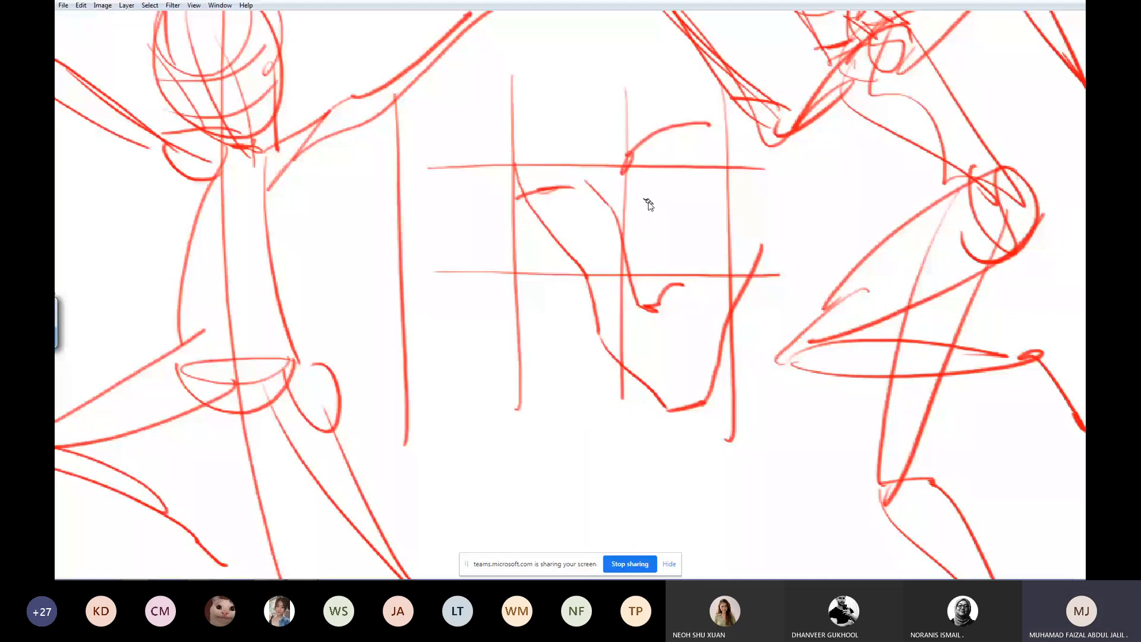
Draw both eyes below the eyebrows, with upper lids, lower lids and irises.
drag(649, 189, 720, 160)
drag(672, 169, 690, 178)
drag(553, 232, 598, 213)
drag(565, 239, 588, 235)
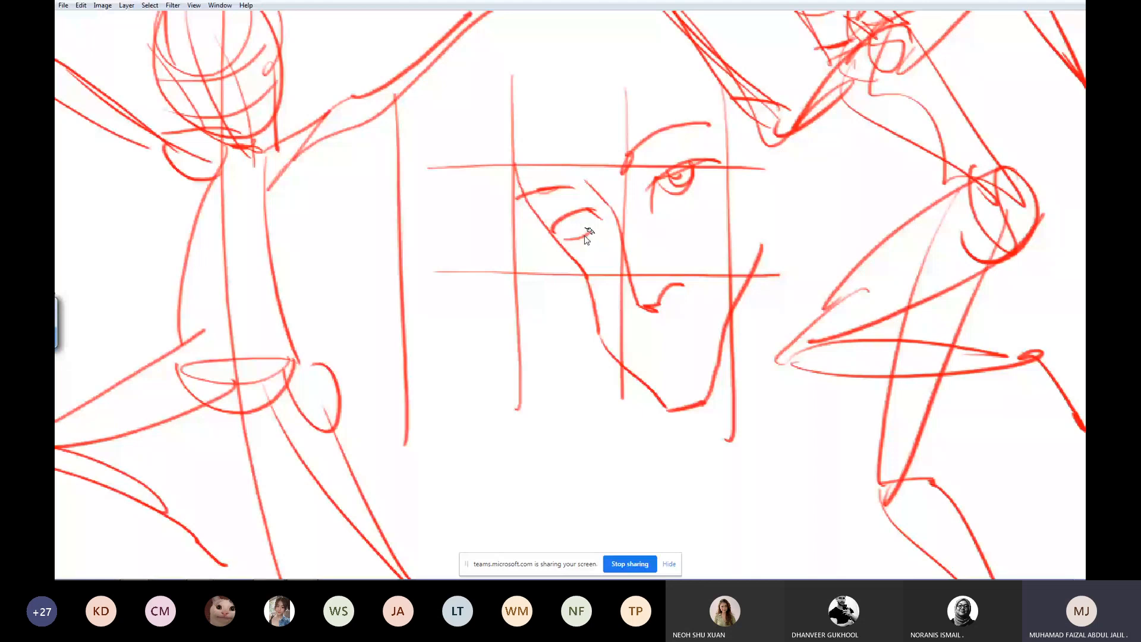
drag(565, 218, 589, 217)
drag(571, 218, 580, 220)
Complete the portrait on the grid with the lips, ears and wavy hair outline.
drag(655, 328, 681, 318)
drag(665, 332, 693, 311)
drag(651, 340, 687, 338)
drag(739, 159, 763, 231)
drag(771, 138, 759, 208)
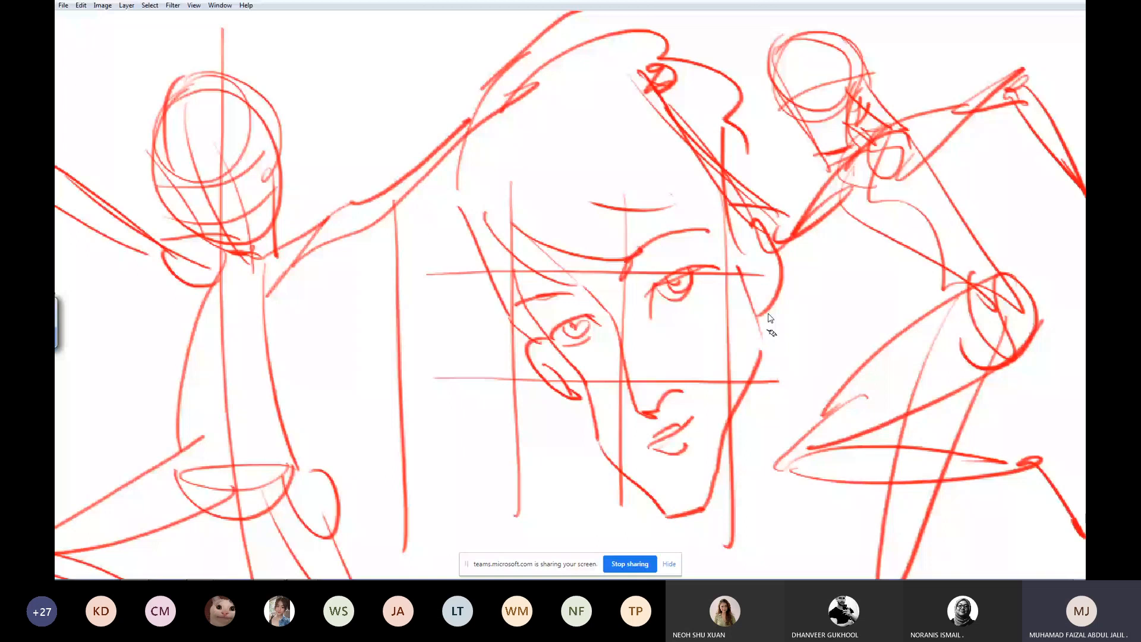
Hide Layer 2 with the figure sketches and add a new empty layer above it.
key(ctrl+0)
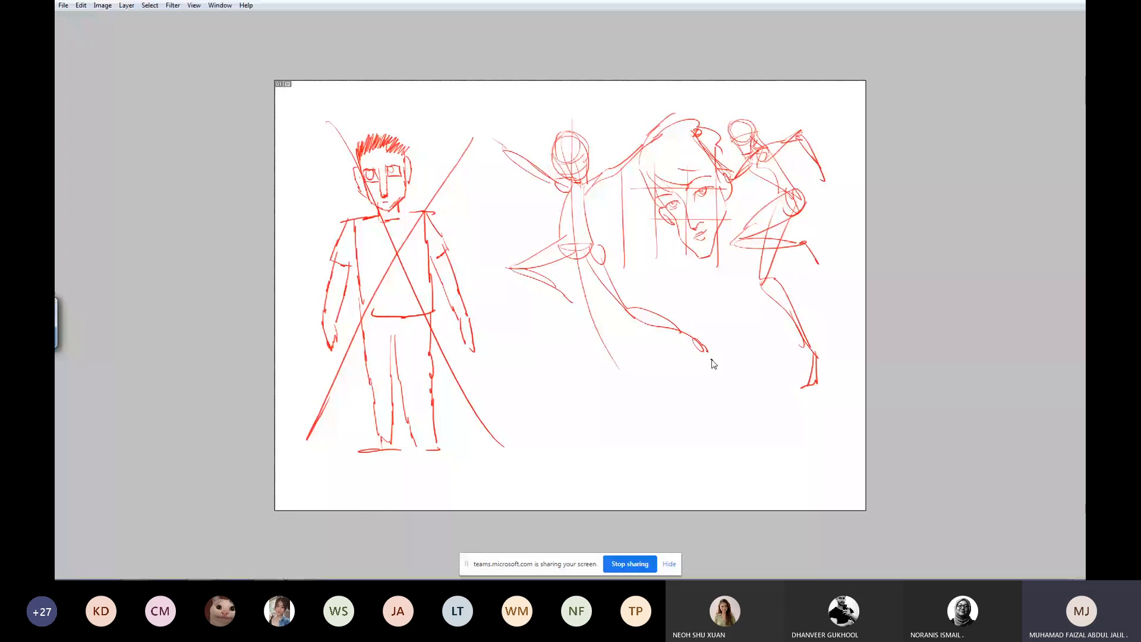
key(Tab)
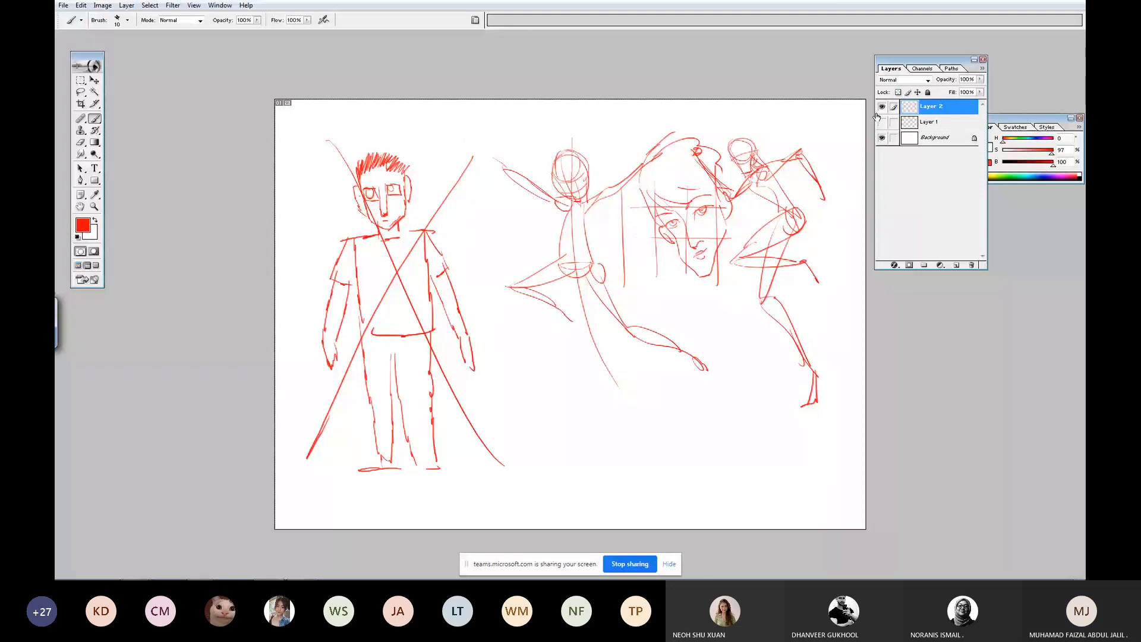
click(883, 112)
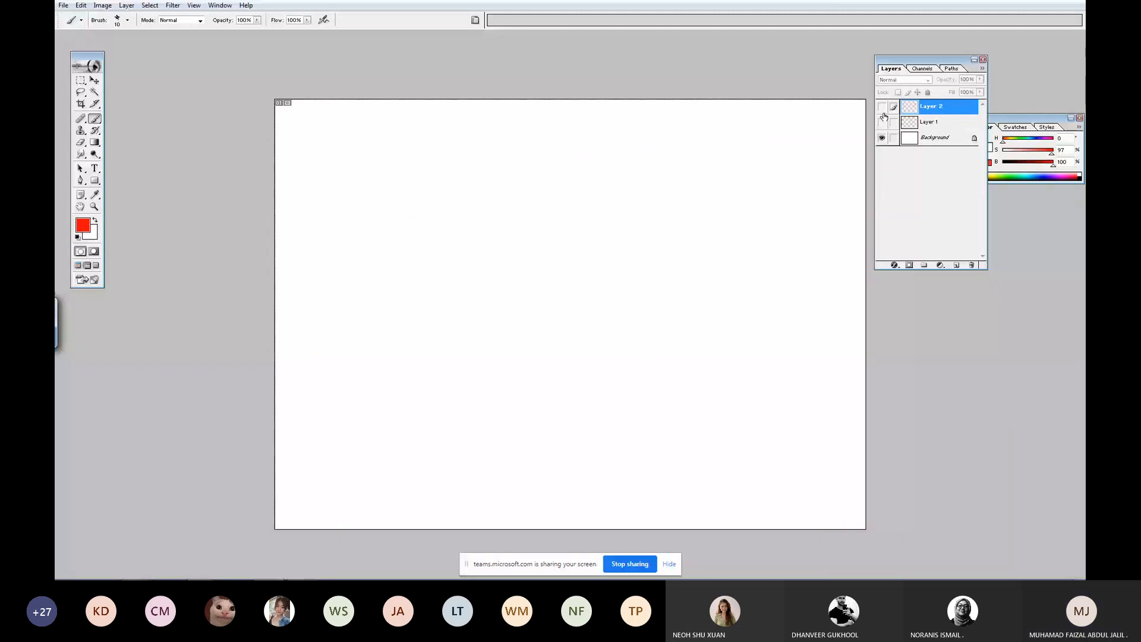
click(957, 265)
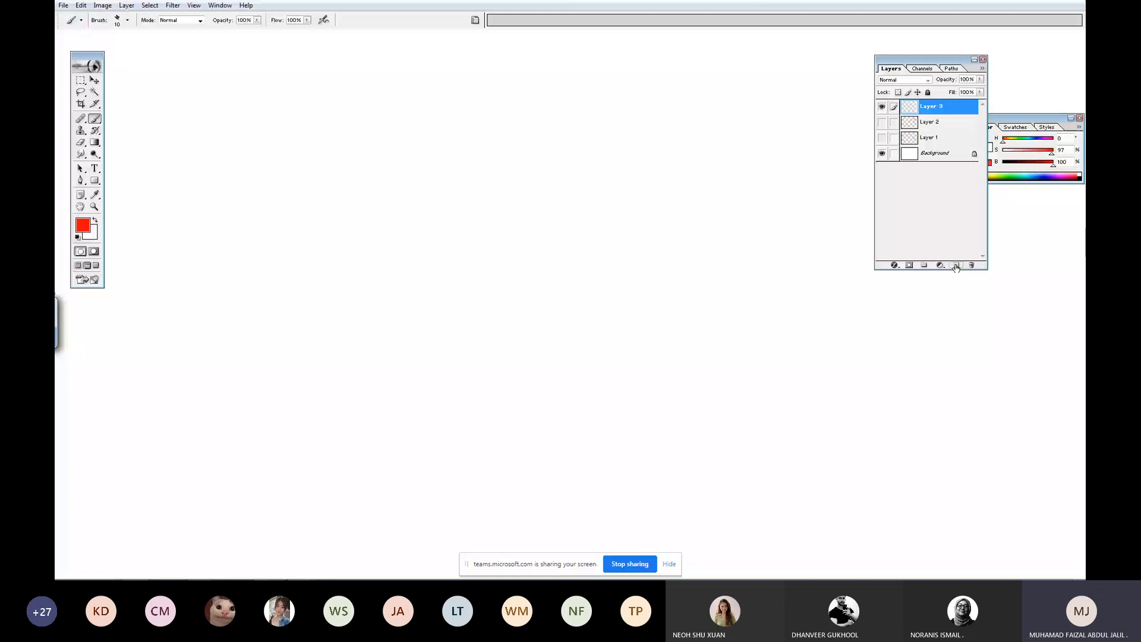
Sketch a detailed close-up eye with a hatched eyebrow, shaded iris, eyelid creases and lashes.
drag(540, 159, 593, 145)
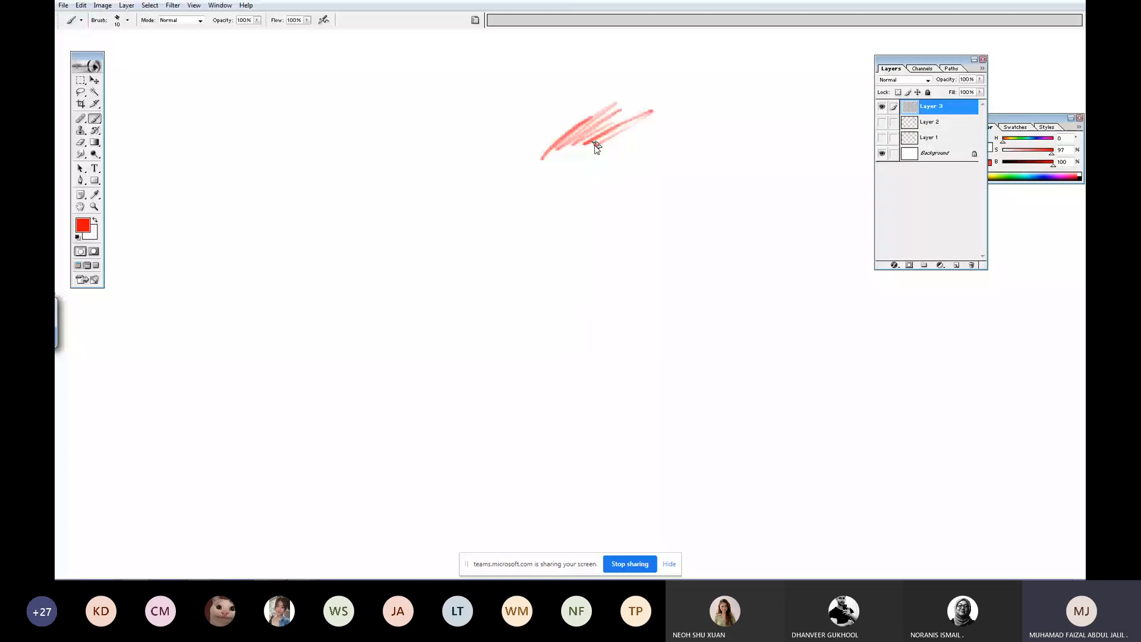
drag(595, 146, 751, 145)
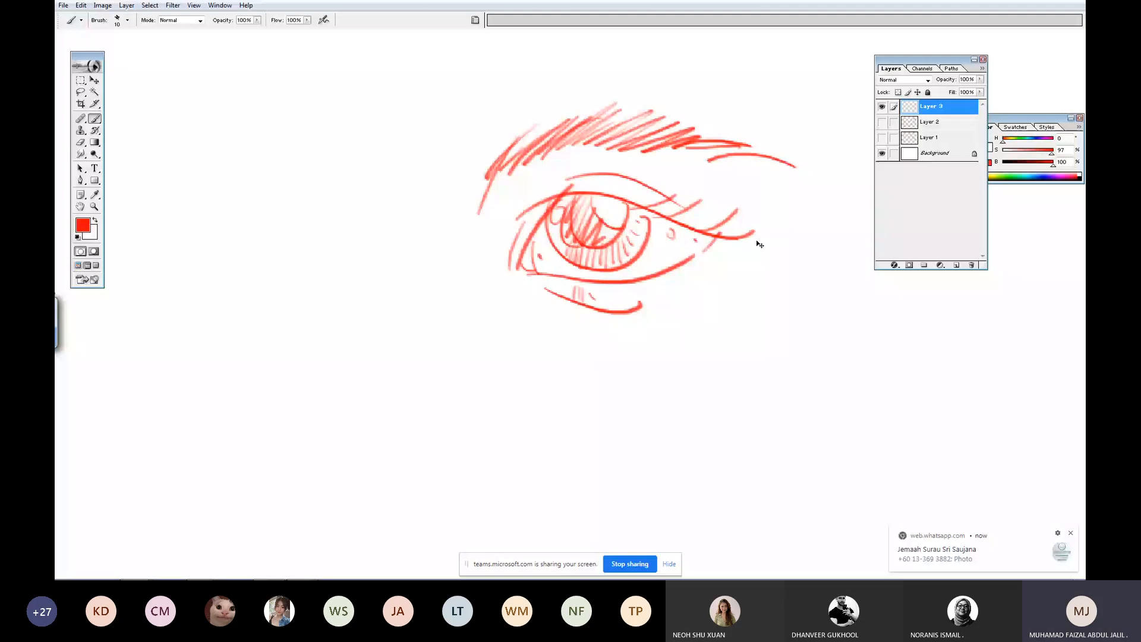
Construct a head beside the eye with a thick circle, a jaw block, a centre line and two horizontal guide lines.
key(ctrl+0)
drag(539, 101, 758, 256)
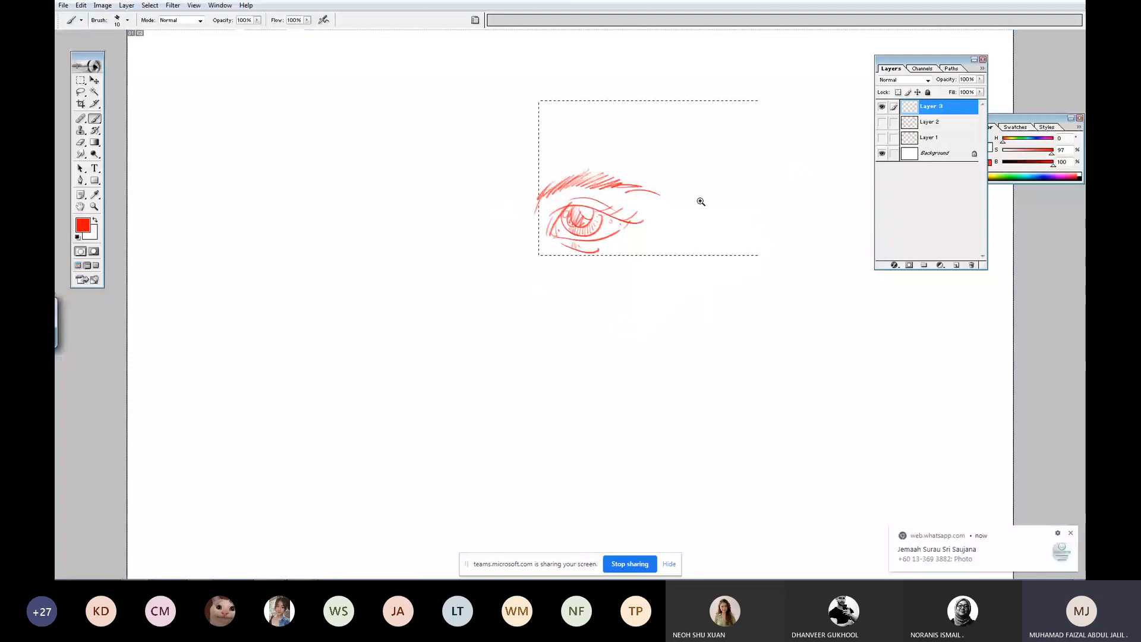
mouse_move(704, 79)
mouse_down()
mouse_move(797, 135)
mouse_move(681, 98)
mouse_up()
drag(661, 217, 787, 176)
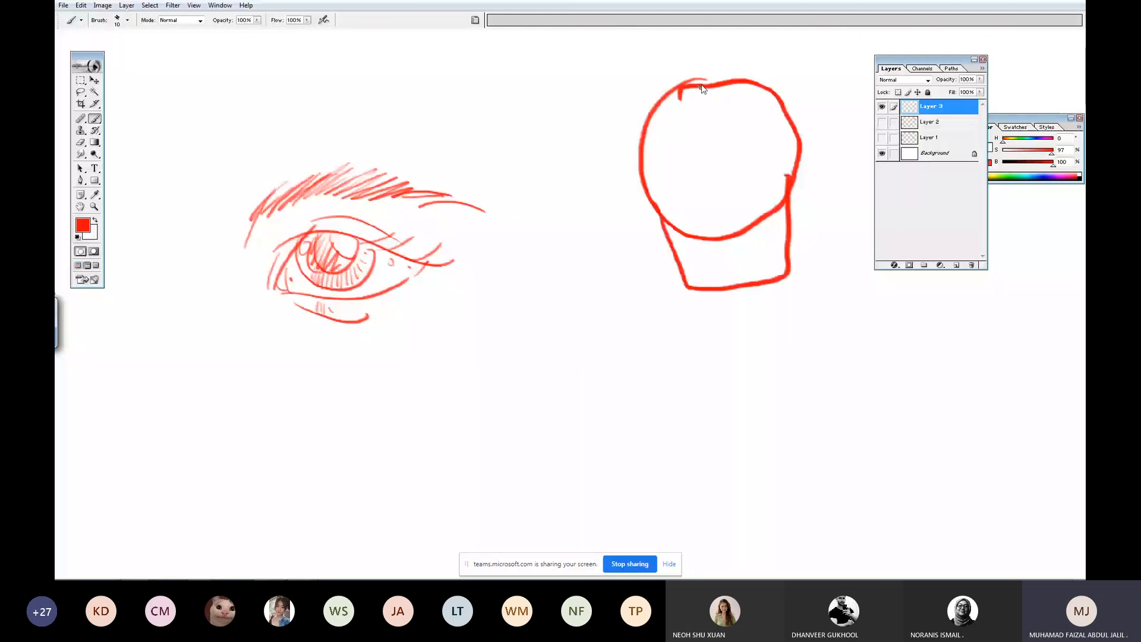
drag(701, 86, 725, 297)
drag(660, 206, 799, 185)
drag(674, 251, 794, 239)
Construct a second, tilted head beside the thick one with a light circle, tapered jaw, curved centre line and brow and eye guides.
mouse_move(807, 149)
mouse_down()
mouse_move(731, 145)
mouse_move(347, 196)
mouse_up()
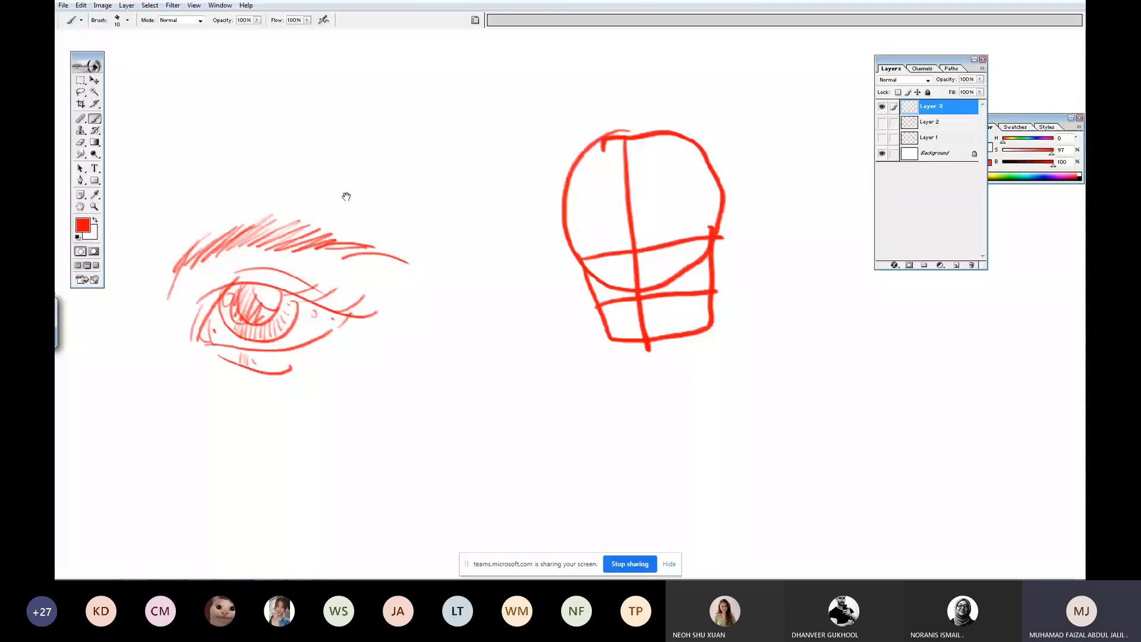
key(Tab)
key(ctrl+plus)
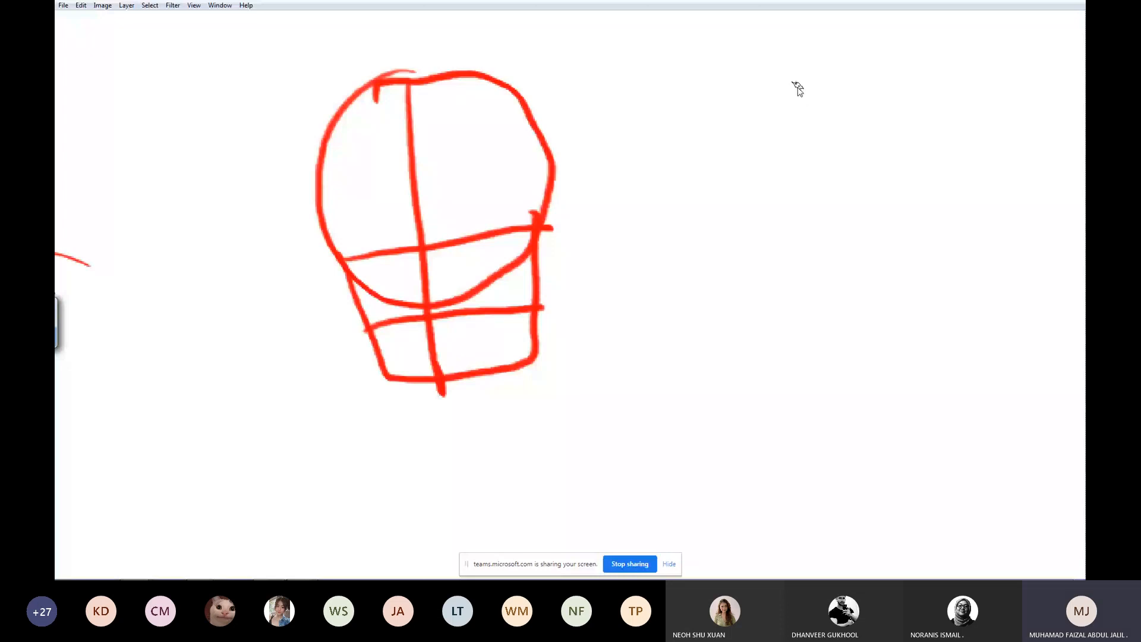
mouse_move(794, 89)
mouse_down()
mouse_move(746, 170)
mouse_move(879, 329)
mouse_move(911, 172)
mouse_up()
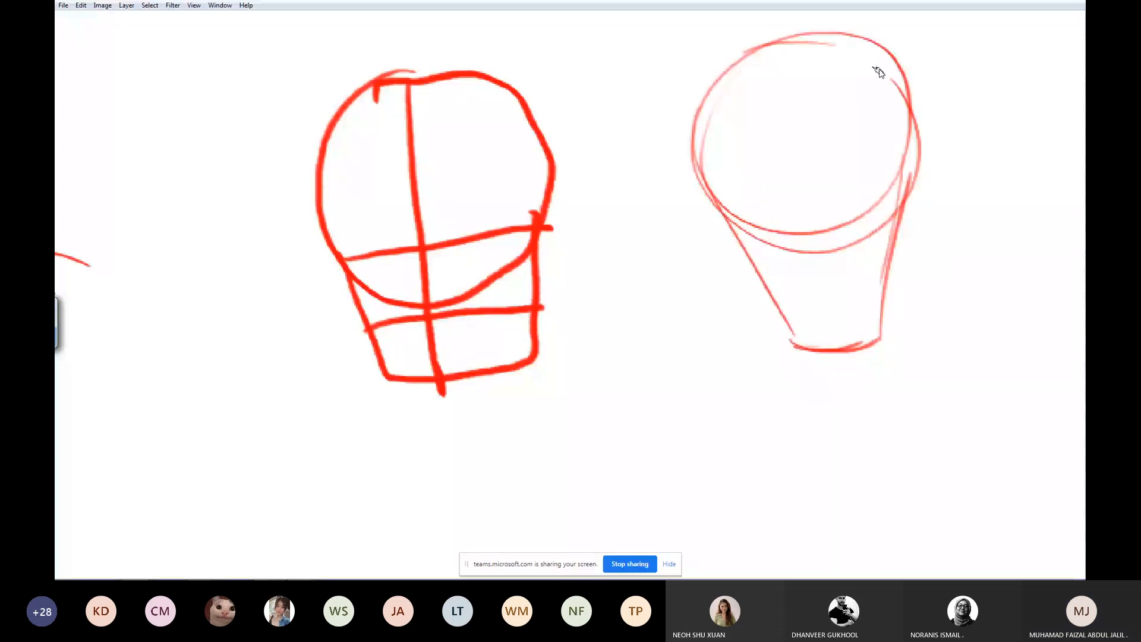
drag(783, 29, 846, 372)
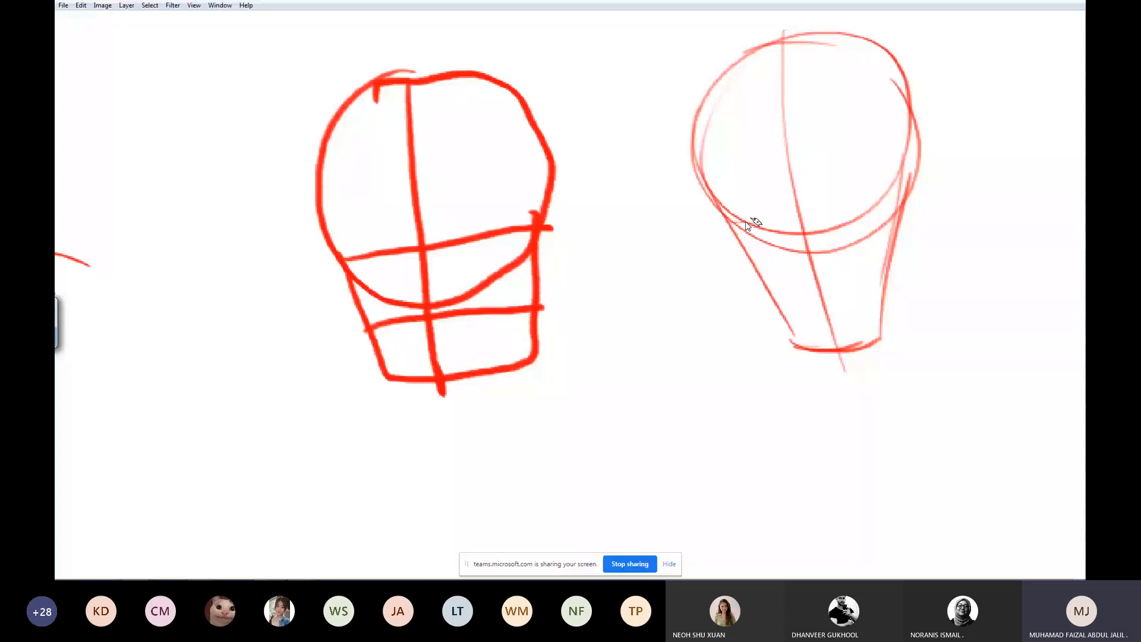
drag(746, 222, 874, 192)
drag(717, 185, 898, 121)
Add the neck, a curved base line and both ears to the tilted head.
drag(903, 158, 971, 420)
drag(807, 254, 759, 455)
drag(761, 449, 966, 446)
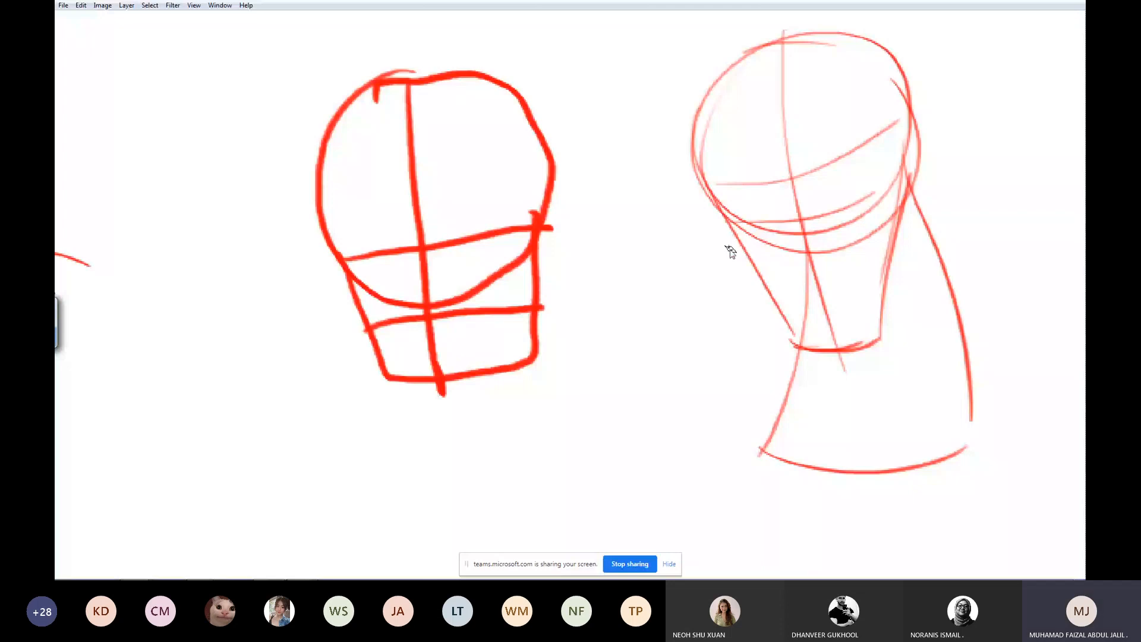
drag(938, 141, 891, 241)
drag(709, 226, 767, 284)
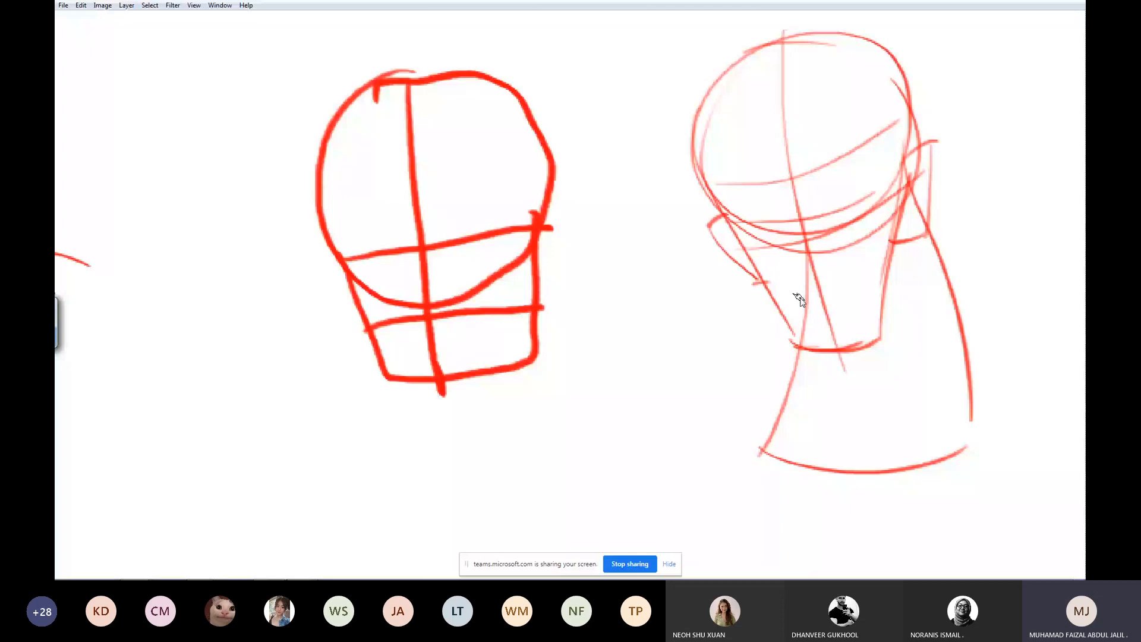
Sketch the nose, mouth, angular eyebrows, eyes, cheek and chin on the tilted head.
scroll(799, 300, up, 2)
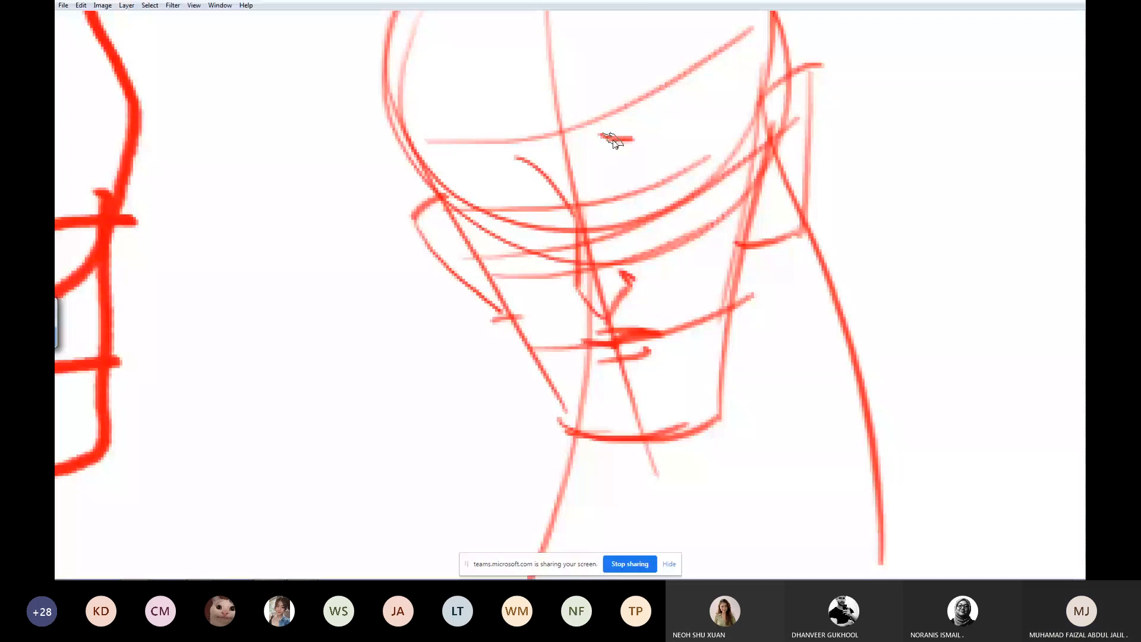
drag(601, 135, 648, 113)
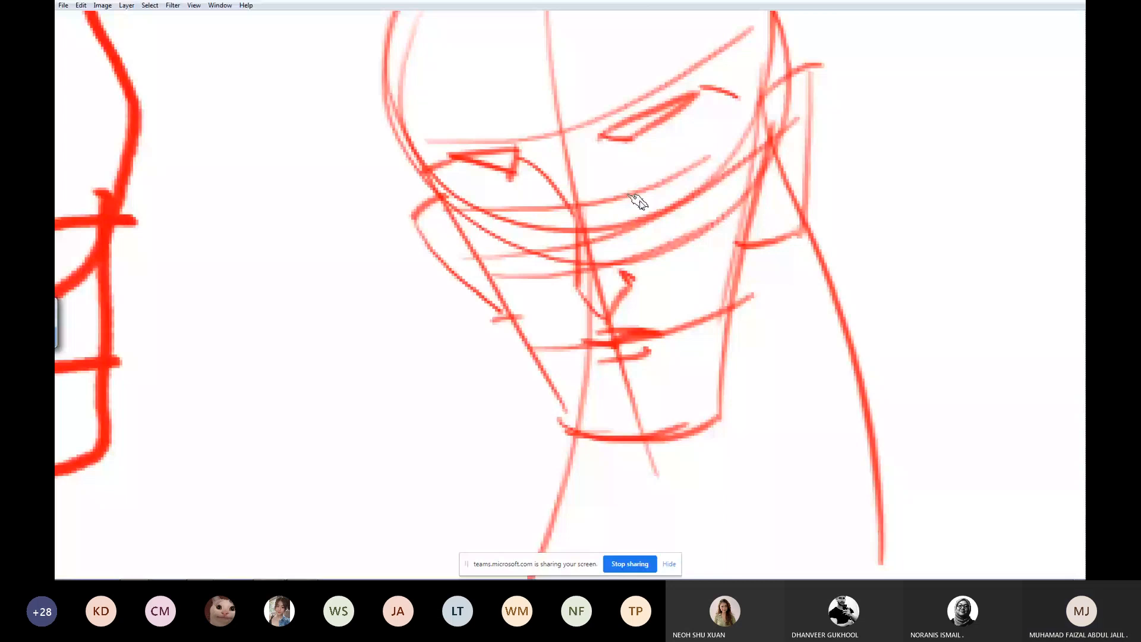
mouse_move(509, 306)
mouse_down()
mouse_move(558, 351)
mouse_move(586, 439)
mouse_move(704, 422)
mouse_up()
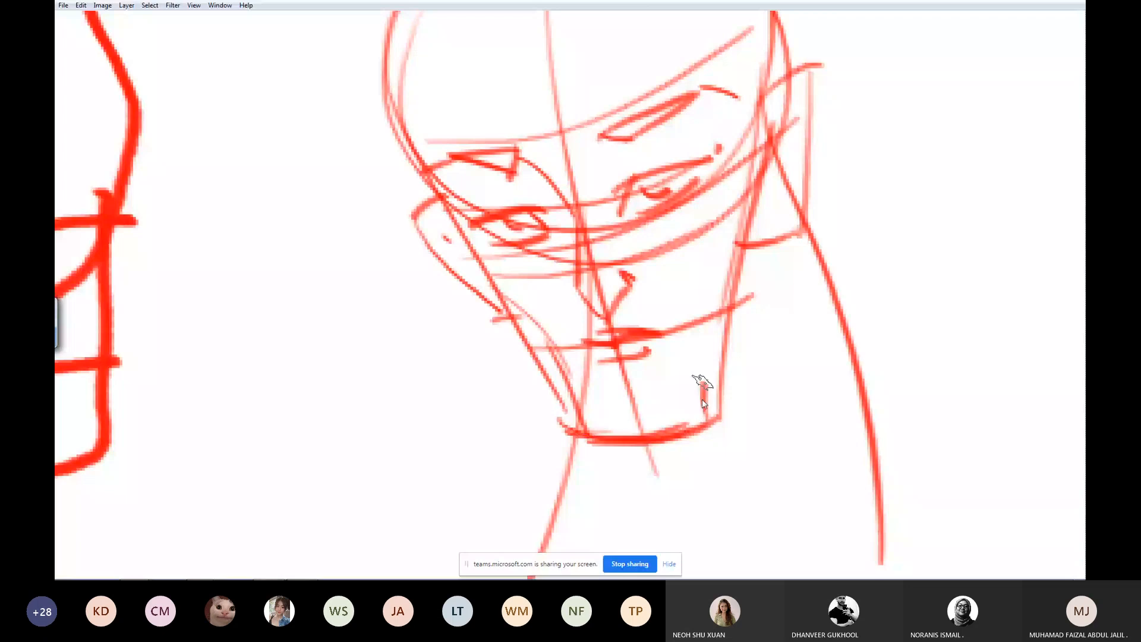
Draw the sideburn, diagonal fringe strands across the forehead and the outer hair contour around the tilted head.
scroll(702, 383, up, 3)
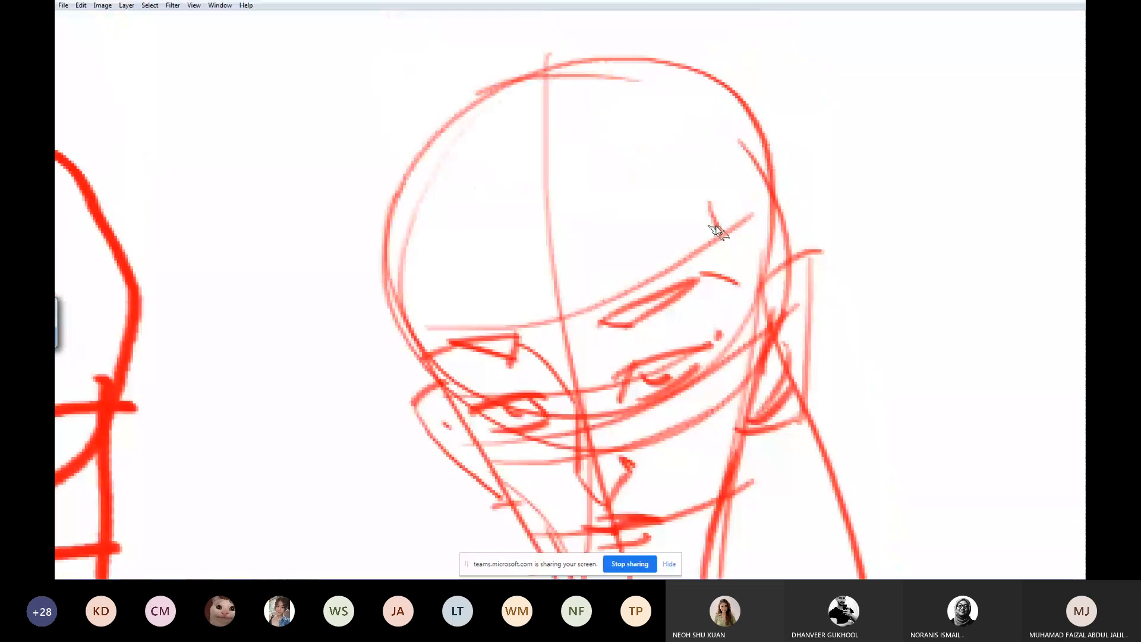
drag(718, 232, 745, 286)
drag(744, 238, 735, 414)
drag(708, 162, 594, 341)
drag(672, 165, 530, 347)
drag(670, 167, 629, 269)
drag(591, 200, 429, 356)
drag(585, 208, 547, 305)
drag(508, 224, 470, 260)
drag(510, 43, 335, 201)
drag(348, 196, 421, 392)
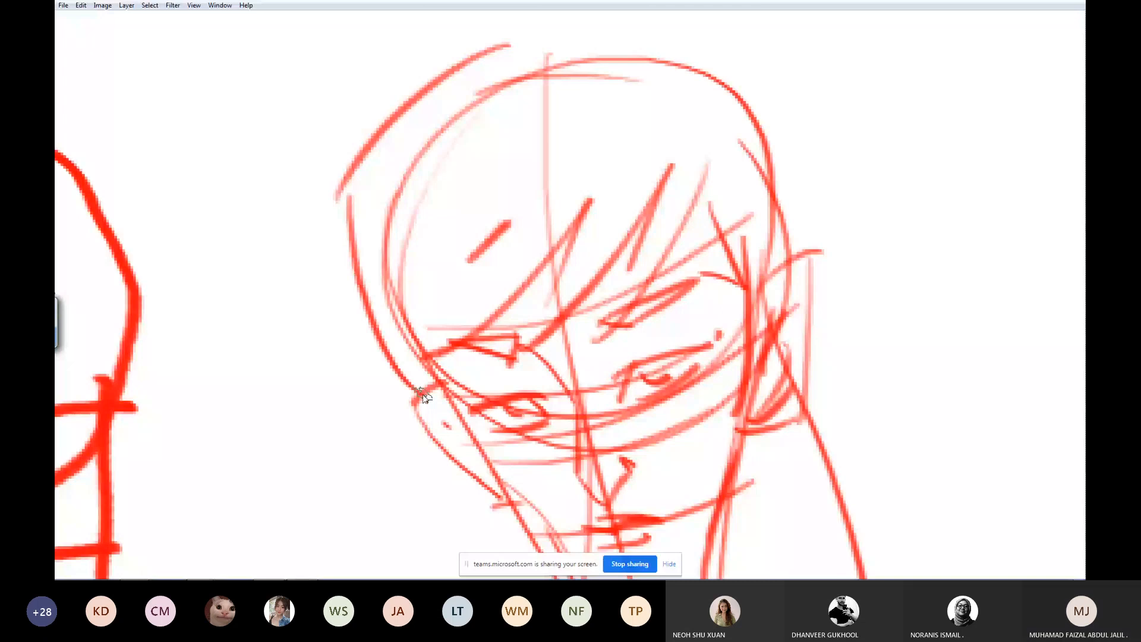
Outline the hair over the crown and long pointed locks falling on both sides of the neck.
drag(405, 366, 405, 518)
mouse_move(515, 209)
mouse_down()
mouse_move(726, 214)
mouse_move(792, 298)
mouse_up()
mouse_move(765, 309)
mouse_down()
mouse_move(764, 282)
mouse_move(576, 83)
mouse_up()
drag(818, 248, 818, 86)
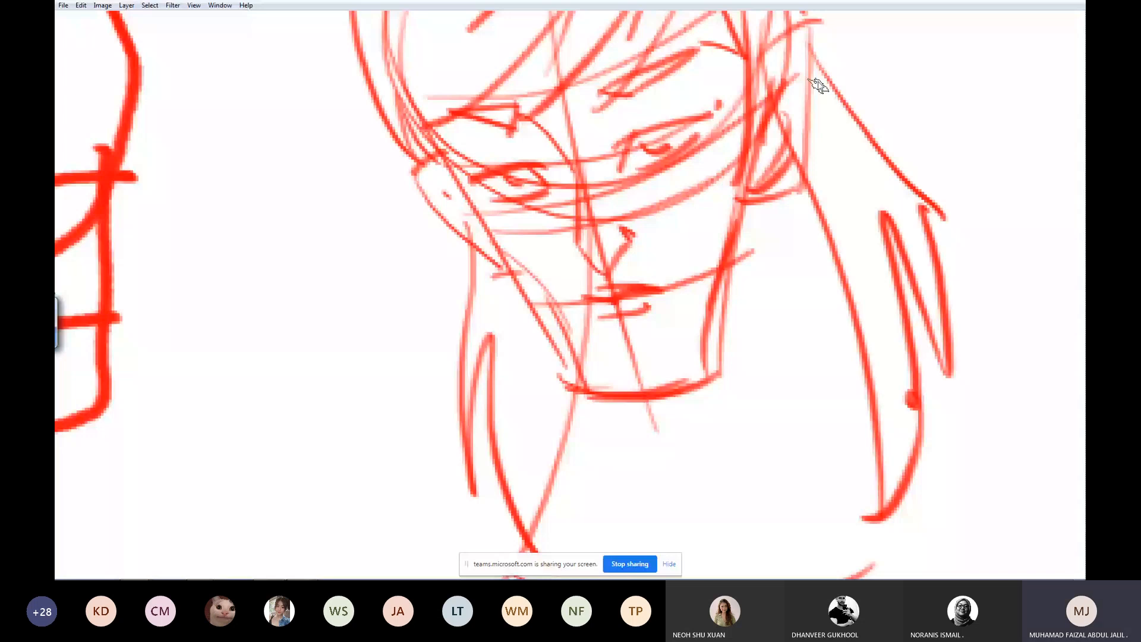
Hatch the long locks on both sides of the neck with parallel strokes.
drag(819, 89, 817, 196)
drag(832, 107, 828, 229)
drag(843, 108, 844, 274)
drag(856, 127, 858, 314)
drag(870, 162, 884, 364)
drag(886, 265, 905, 423)
drag(502, 280, 485, 328)
drag(529, 315, 504, 427)
drag(562, 393, 523, 523)
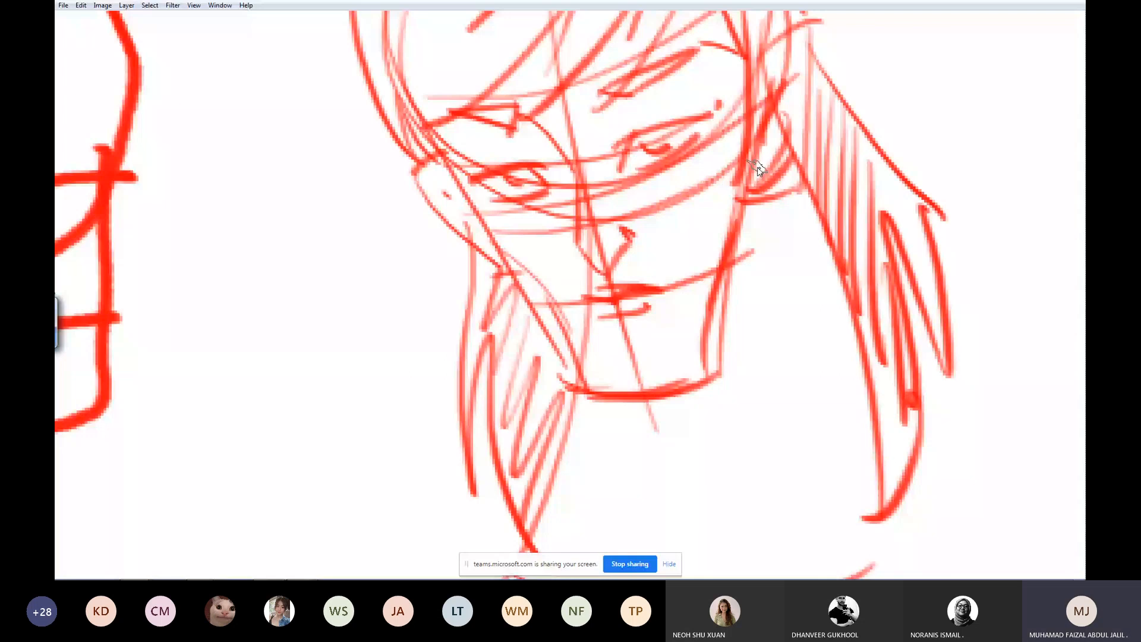
Darken the irises, lids and eyebrows of the long-haired head and add a crease above the eye.
key(ctrl+0)
drag(436, 101, 721, 295)
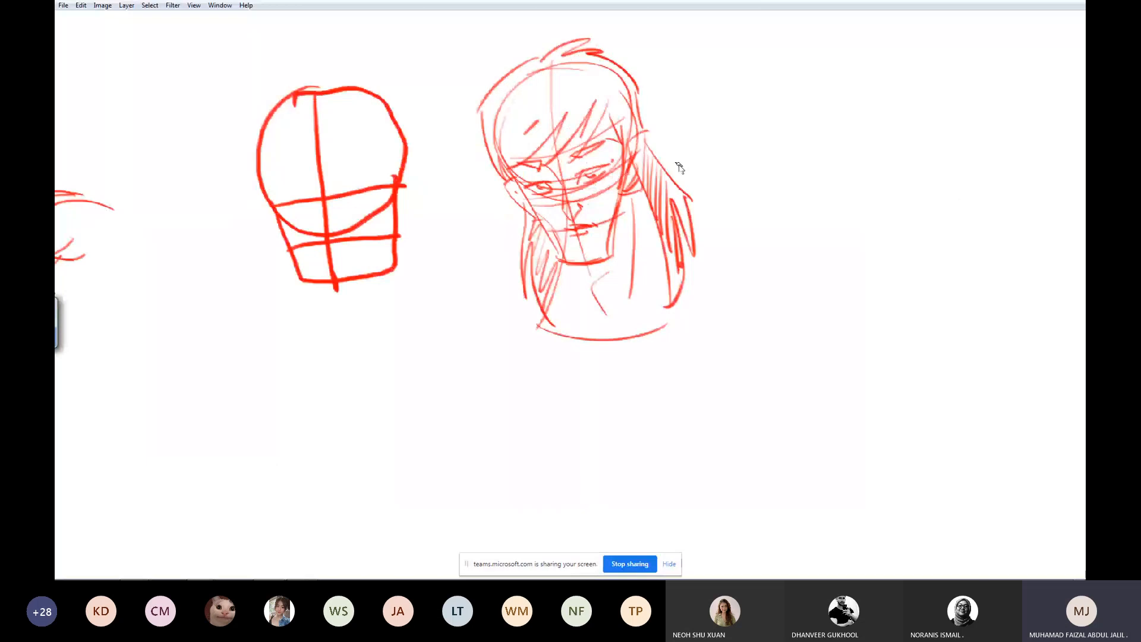
click(538, 170)
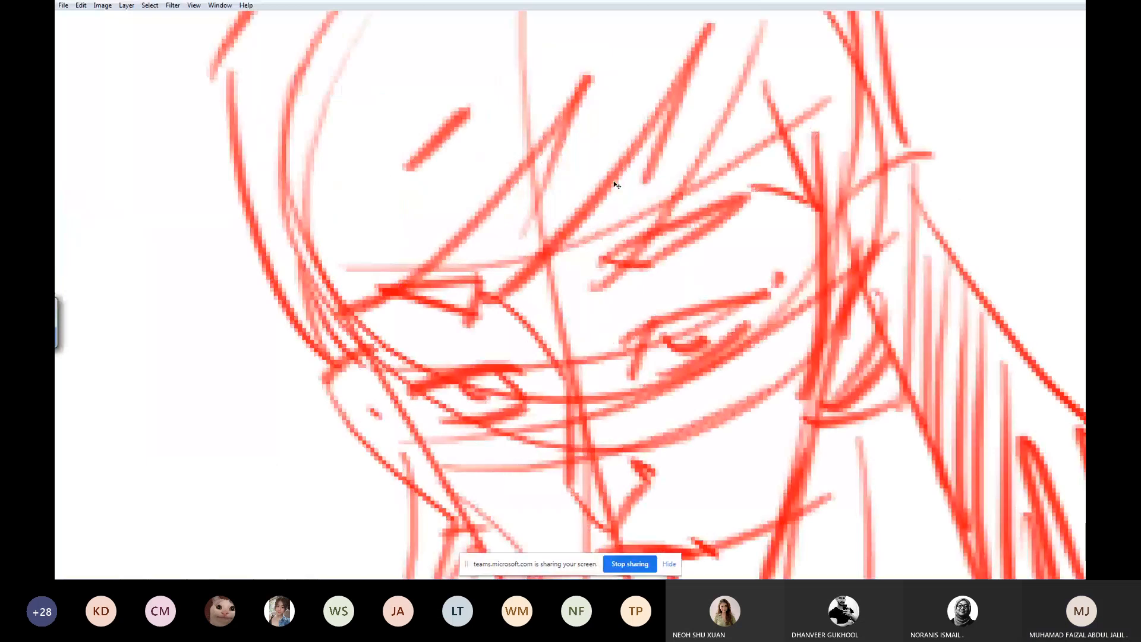
drag(677, 321, 690, 331)
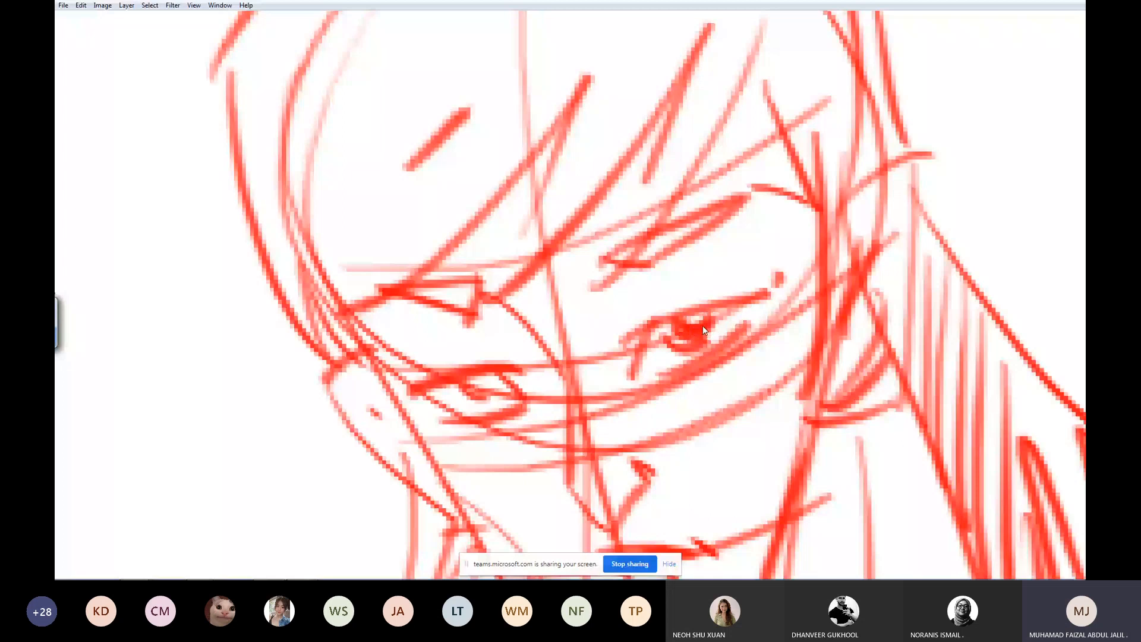
drag(419, 381, 473, 355)
drag(469, 386, 499, 392)
drag(633, 348, 647, 307)
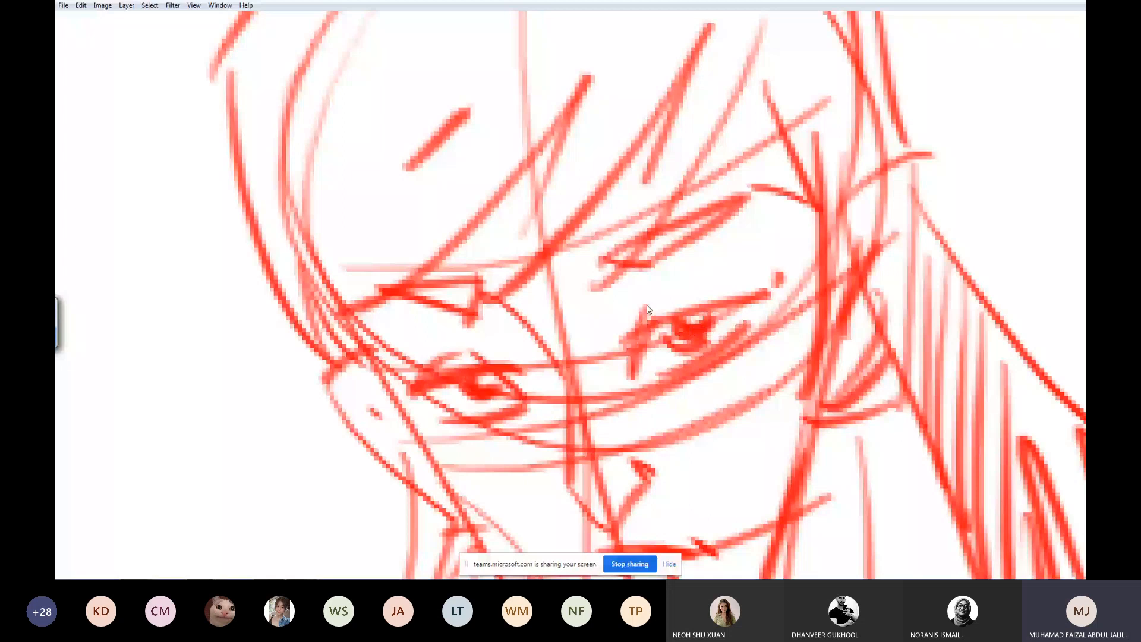
drag(606, 261, 743, 202)
drag(481, 294, 416, 288)
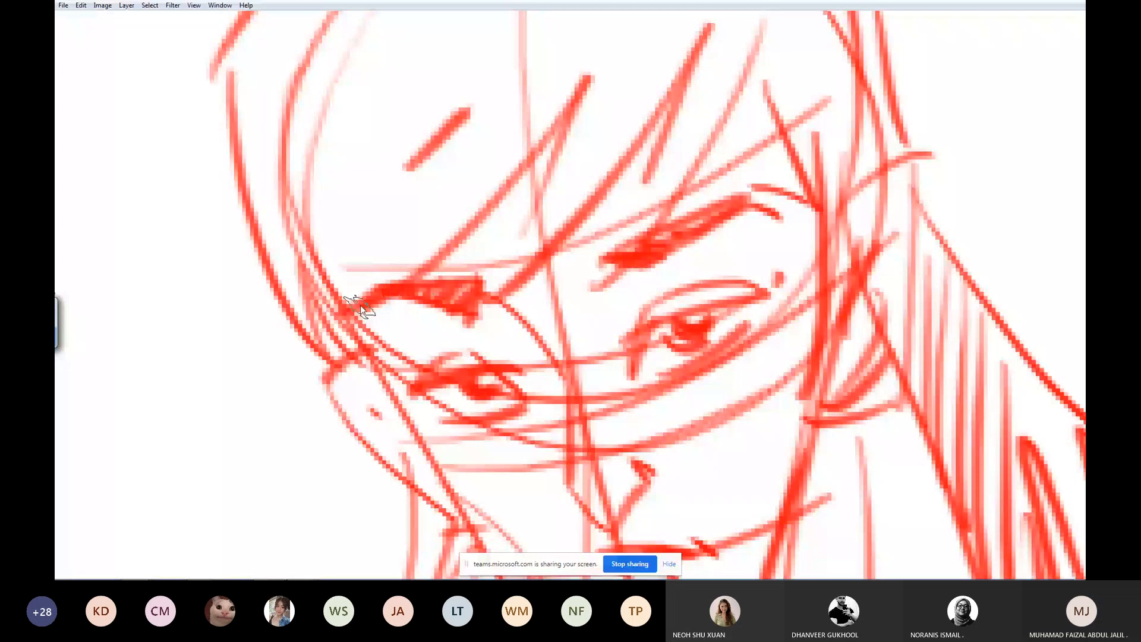
key(ctrl+0)
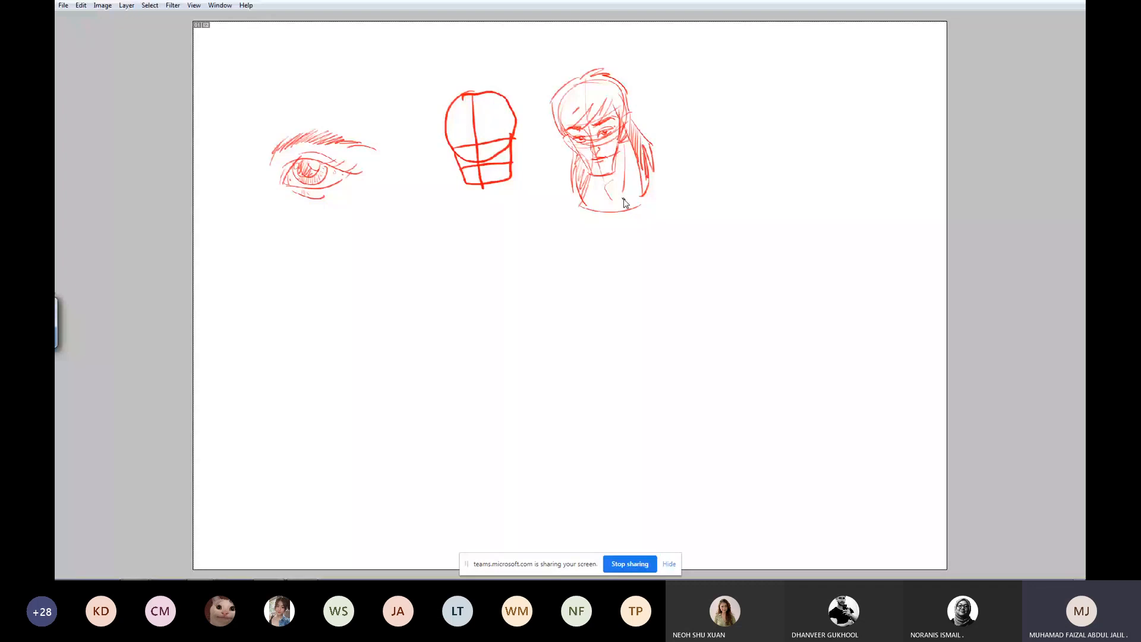
key(ctrl+space)
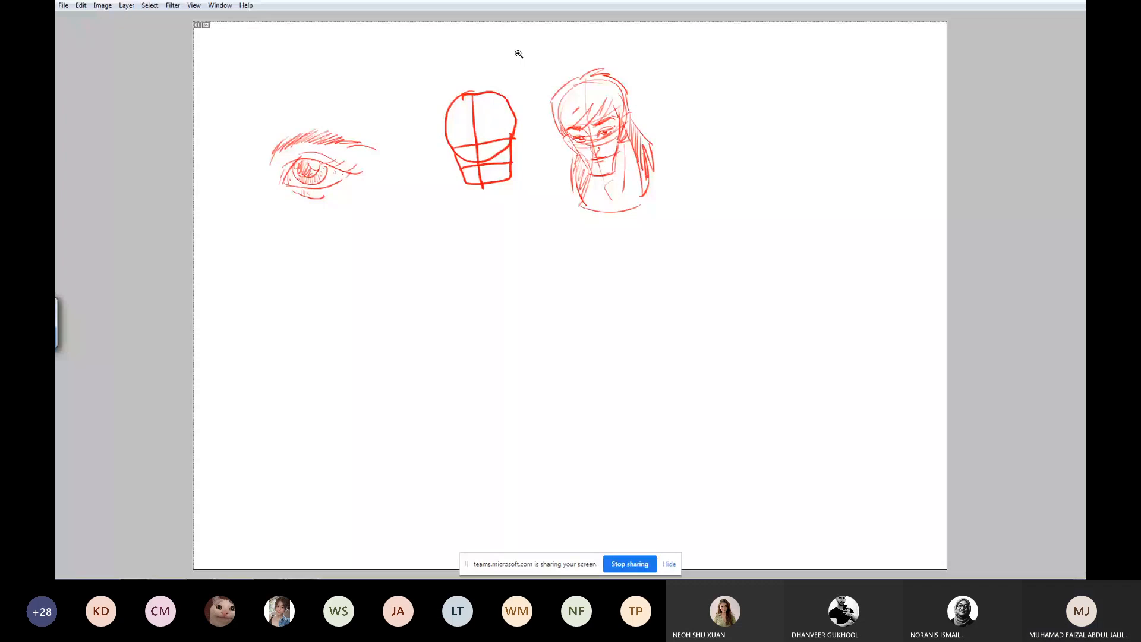
Hatch the hair over the crown of the long-haired head with parallel diagonal strokes.
drag(519, 54, 687, 203)
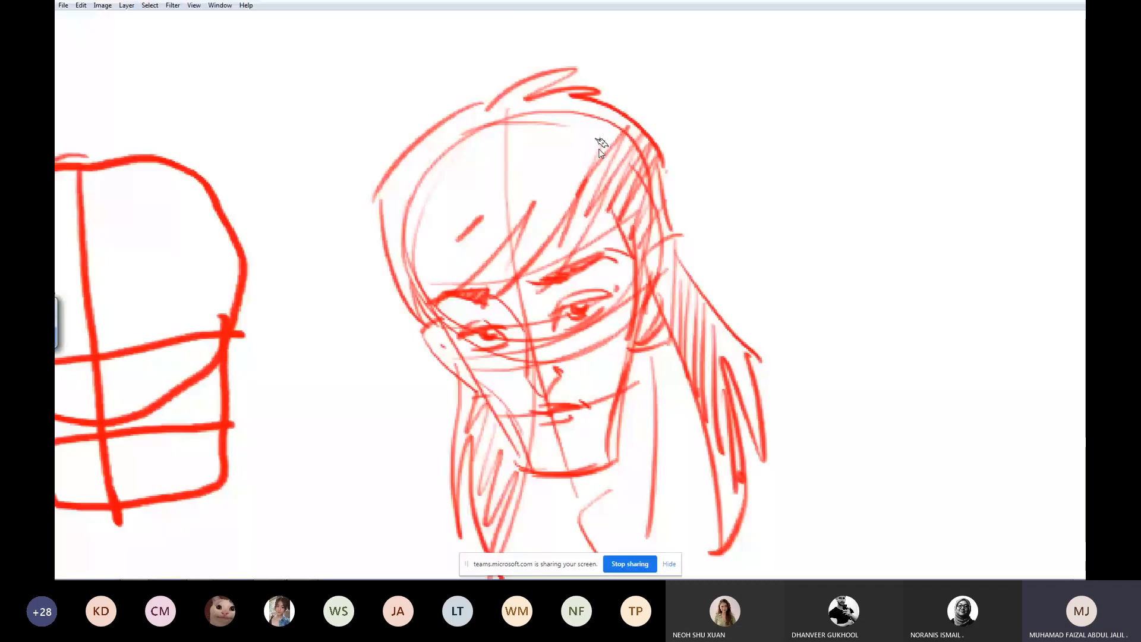
drag(600, 148, 418, 153)
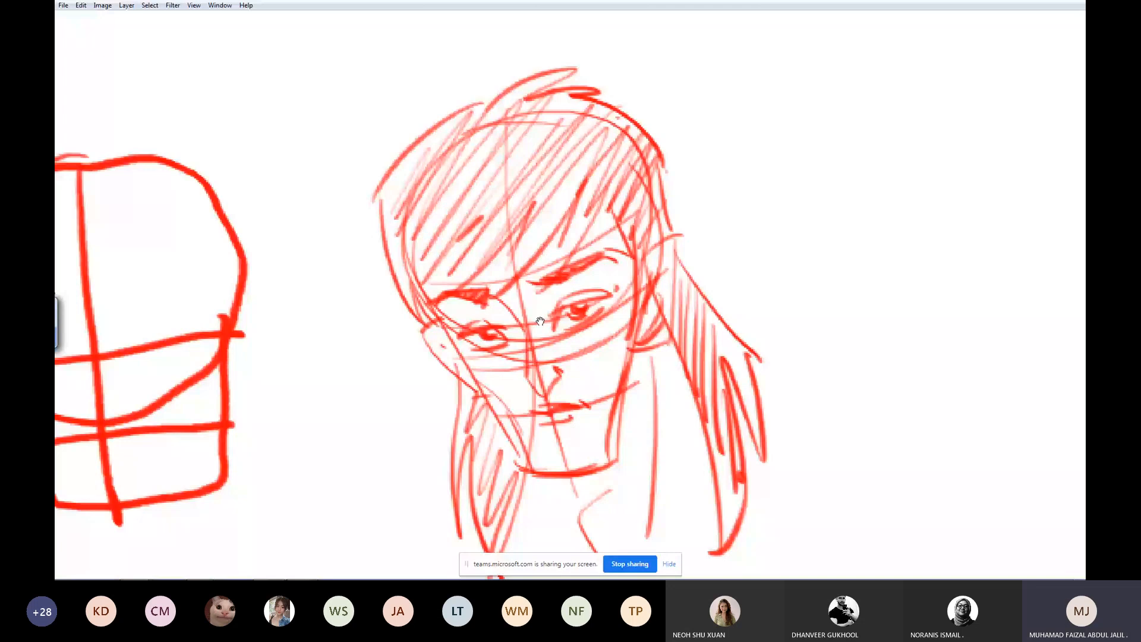
Define the ear, cheek and jaw contours on both sides of the face and add a short shadow line below the lips.
drag(540, 321, 517, 178)
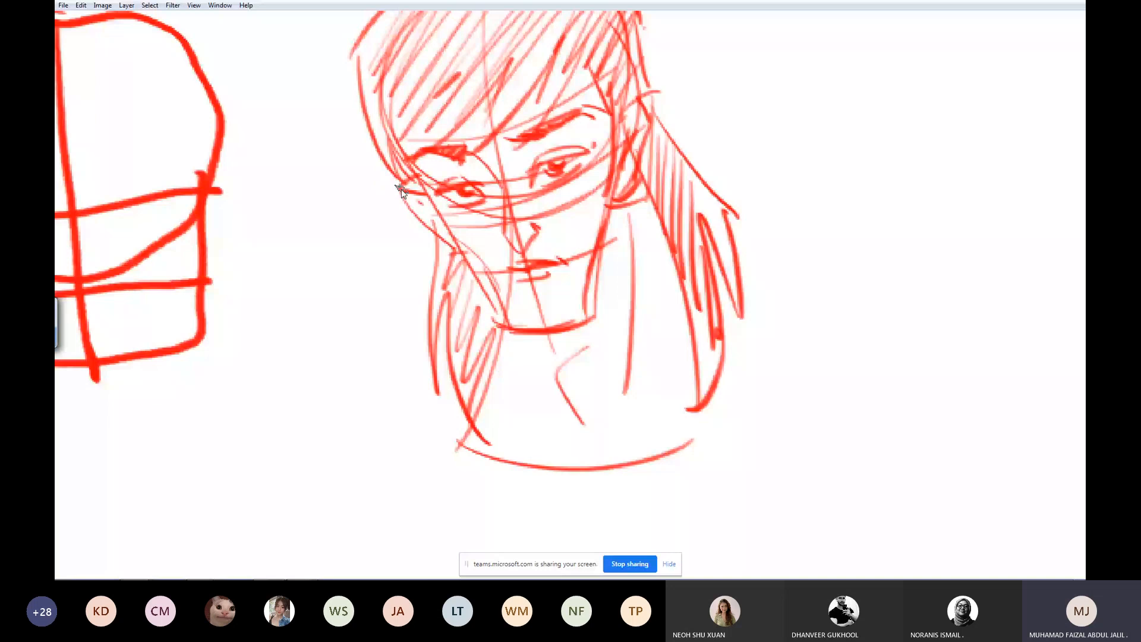
drag(401, 190, 458, 244)
drag(591, 171, 571, 238)
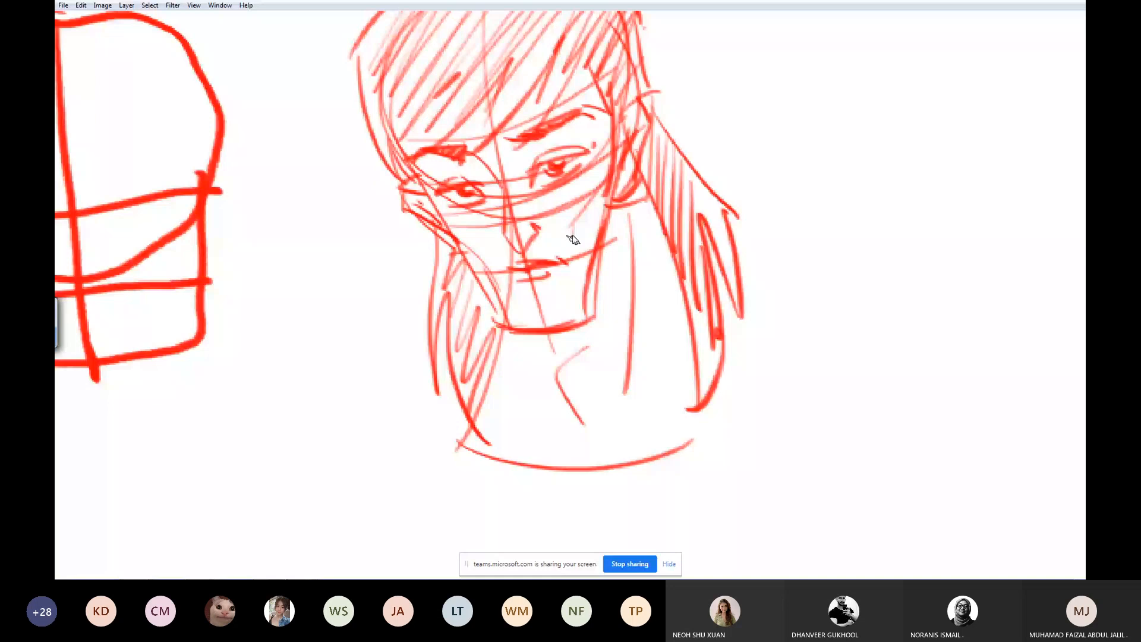
drag(572, 231, 586, 290)
drag(457, 237, 513, 324)
drag(517, 305, 554, 292)
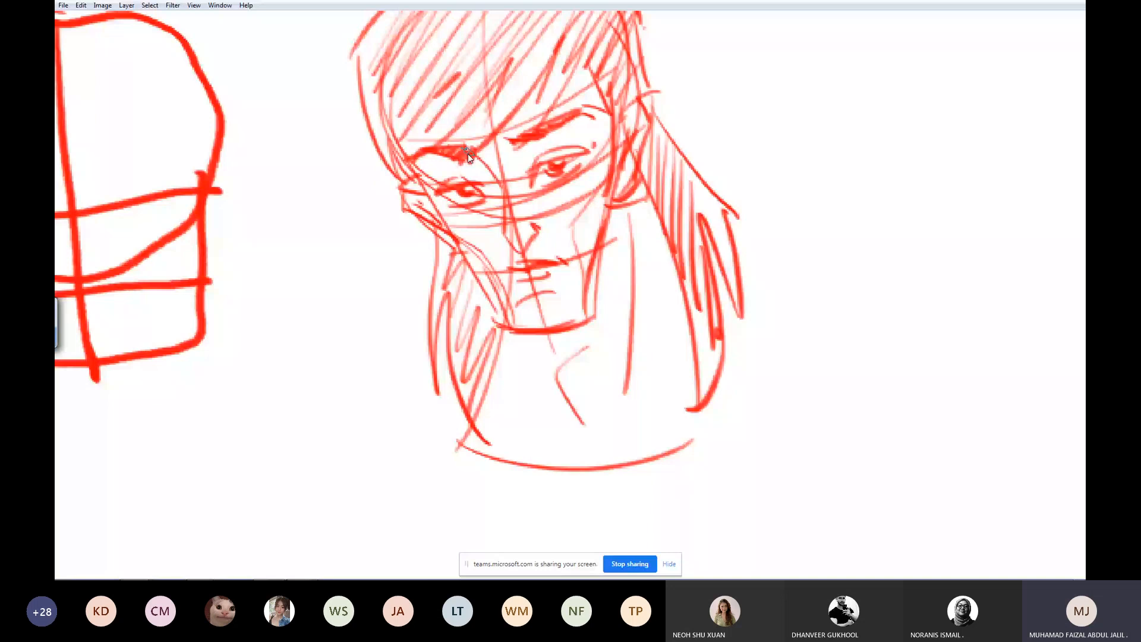
Add frown strokes between the eyebrows and darken the fringe strands across the forehead down to the temple.
drag(455, 129, 474, 156)
drag(505, 145, 521, 121)
key(space)
drag(512, 60, 493, 133)
drag(560, 51, 538, 109)
drag(583, 64, 611, 112)
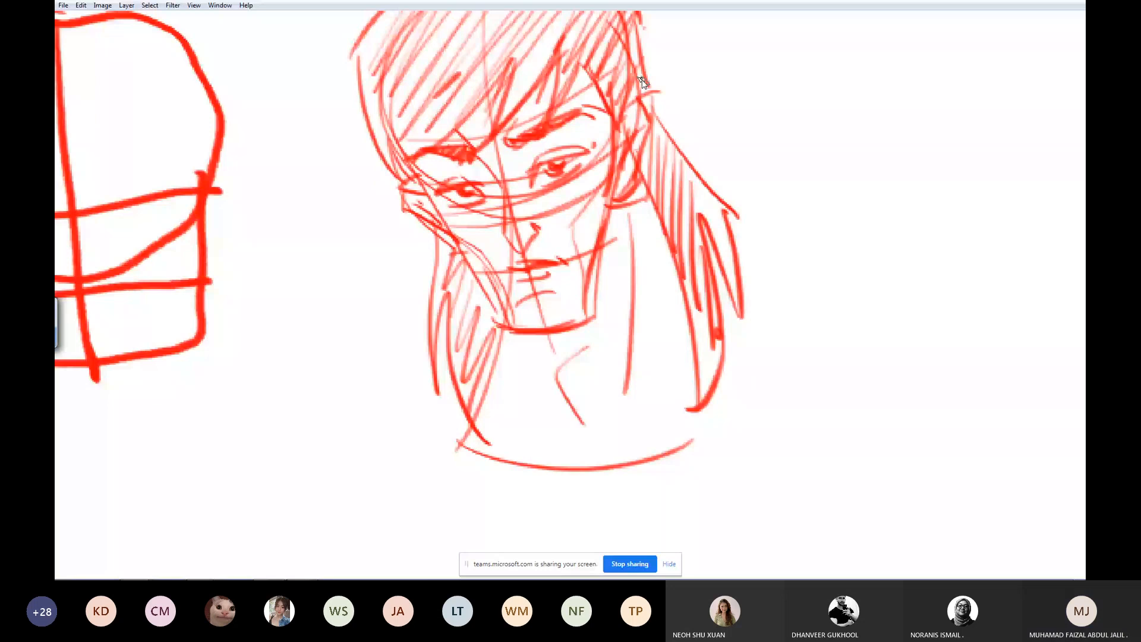
Reinforce the top of the near ear and hatch the shadow on the neck under the chin.
drag(639, 106, 659, 91)
drag(554, 355, 524, 378)
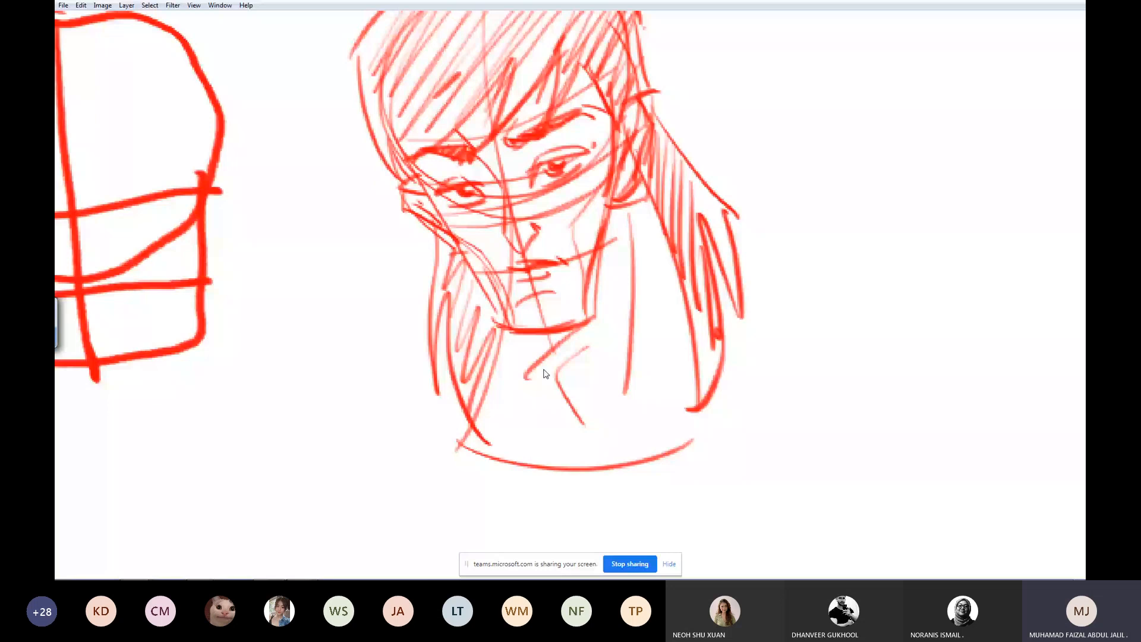
key(ctrl+minus)
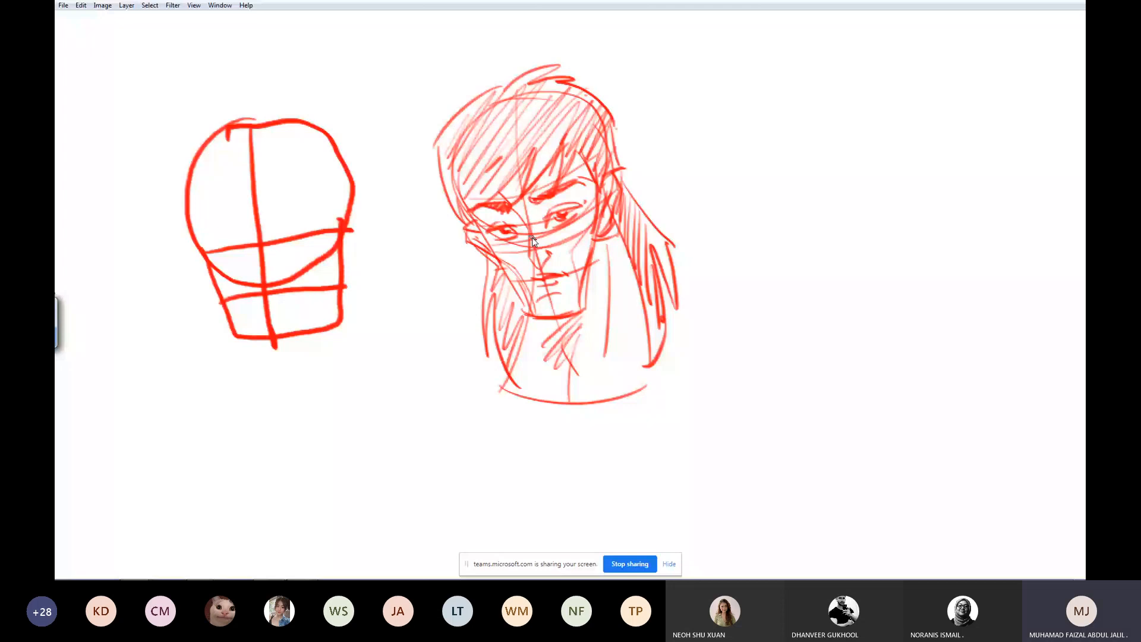
Switch to the Microsoft Teams meeting, read the meeting chat and close it.
mouse_move(137, 547)
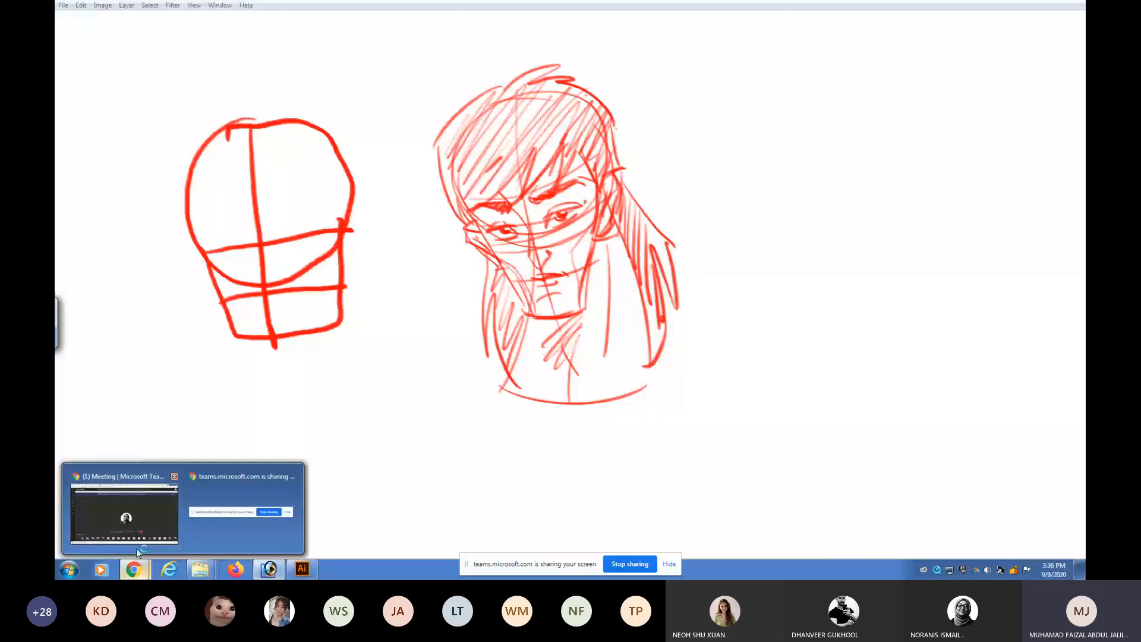
click(136, 548)
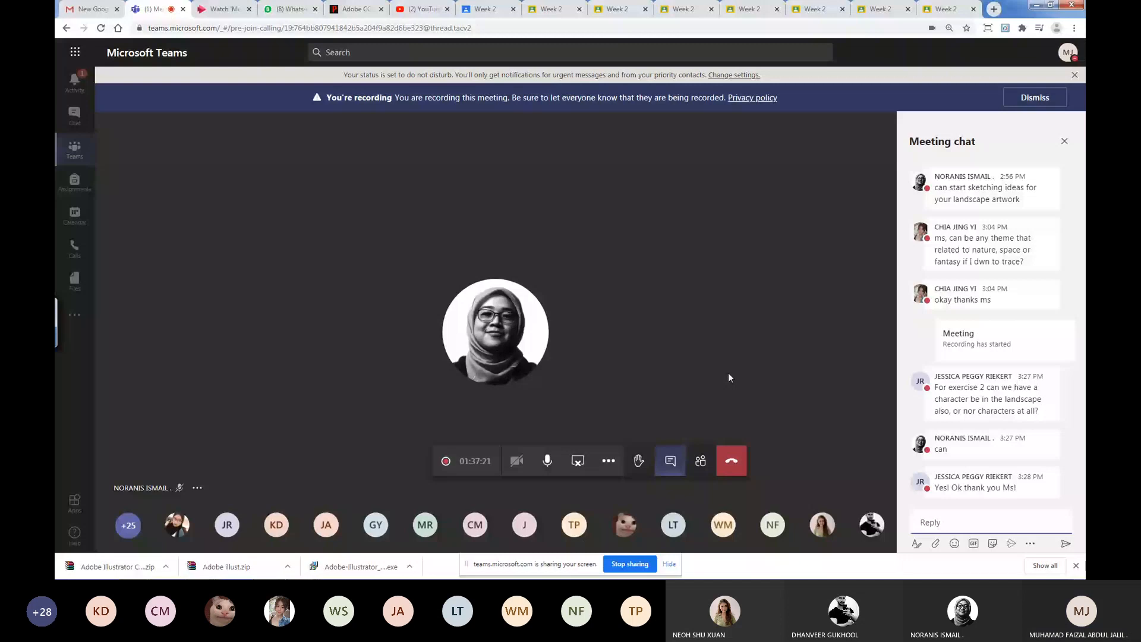
click(670, 461)
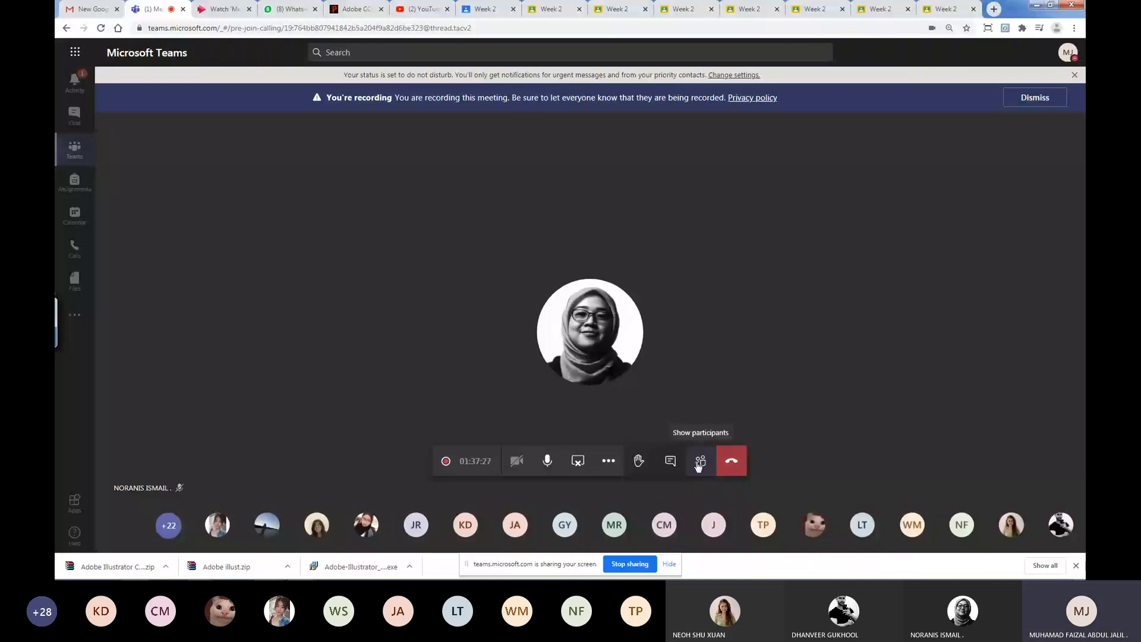
click(670, 460)
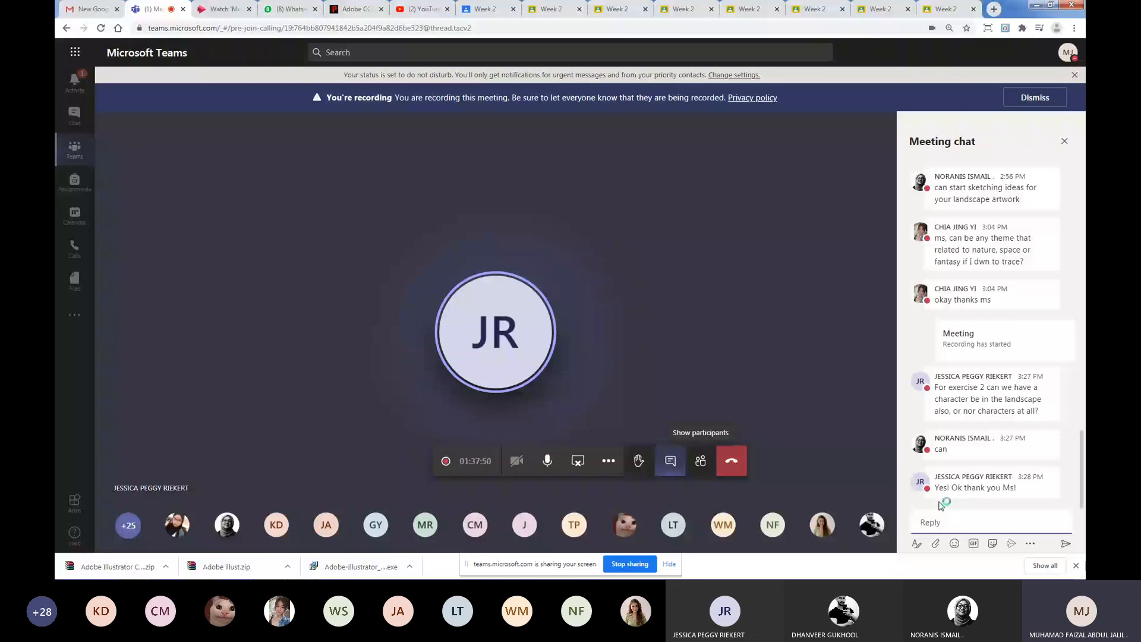
click(1065, 141)
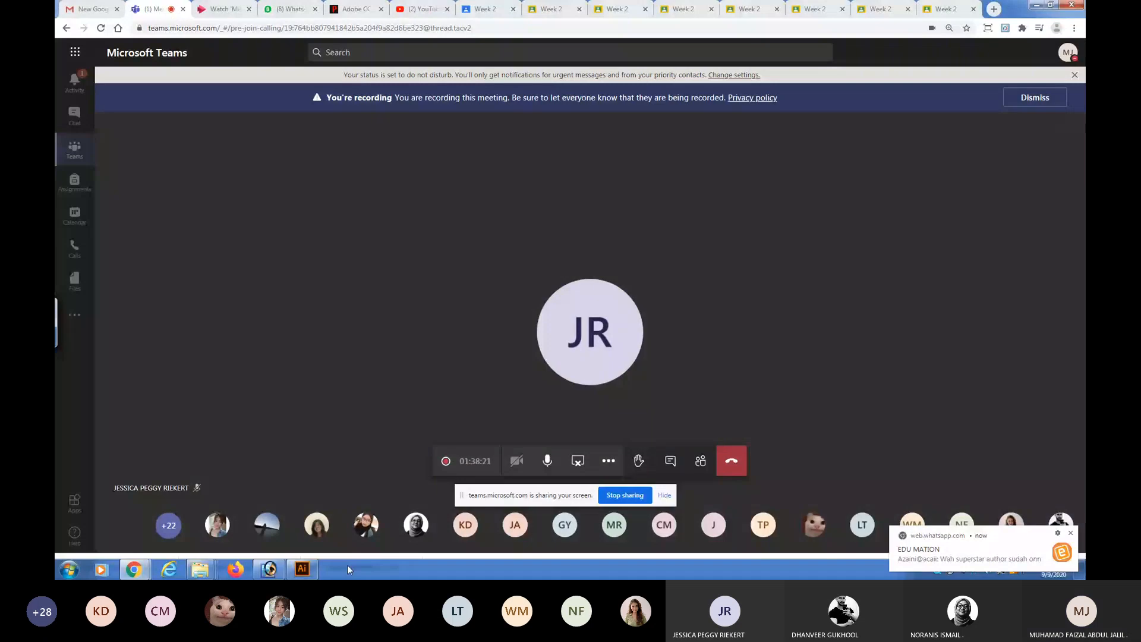
Return to Photoshop, fit the whole canvas with the panels shown, and hide Layer 3 with the head and eye sketches.
click(347, 570)
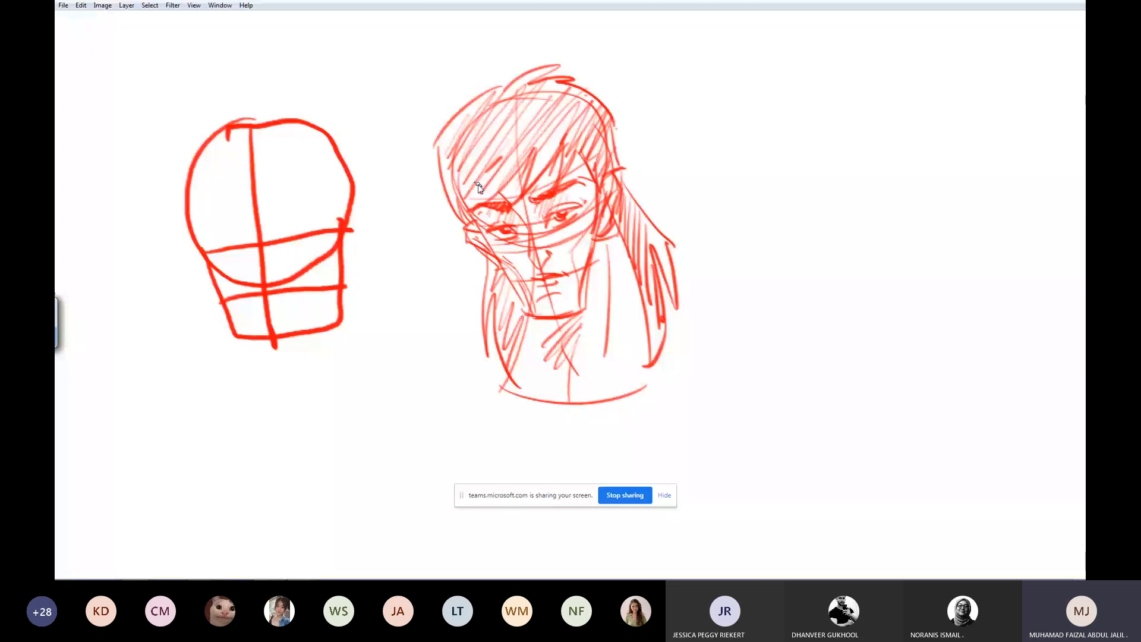
key(ctrl+0)
key(Tab)
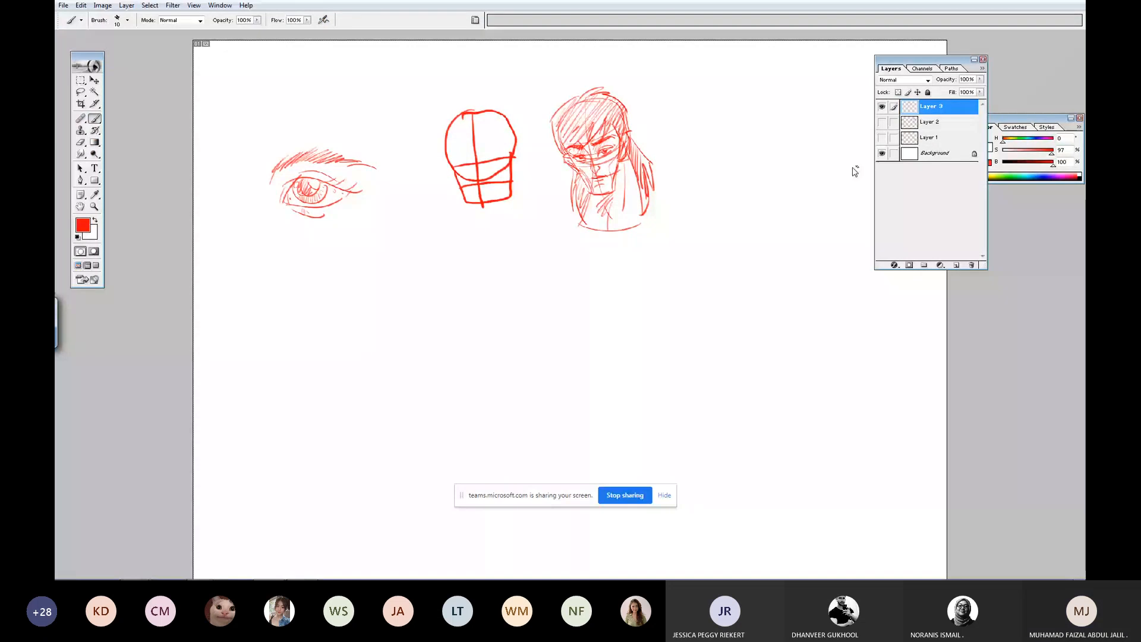
click(882, 107)
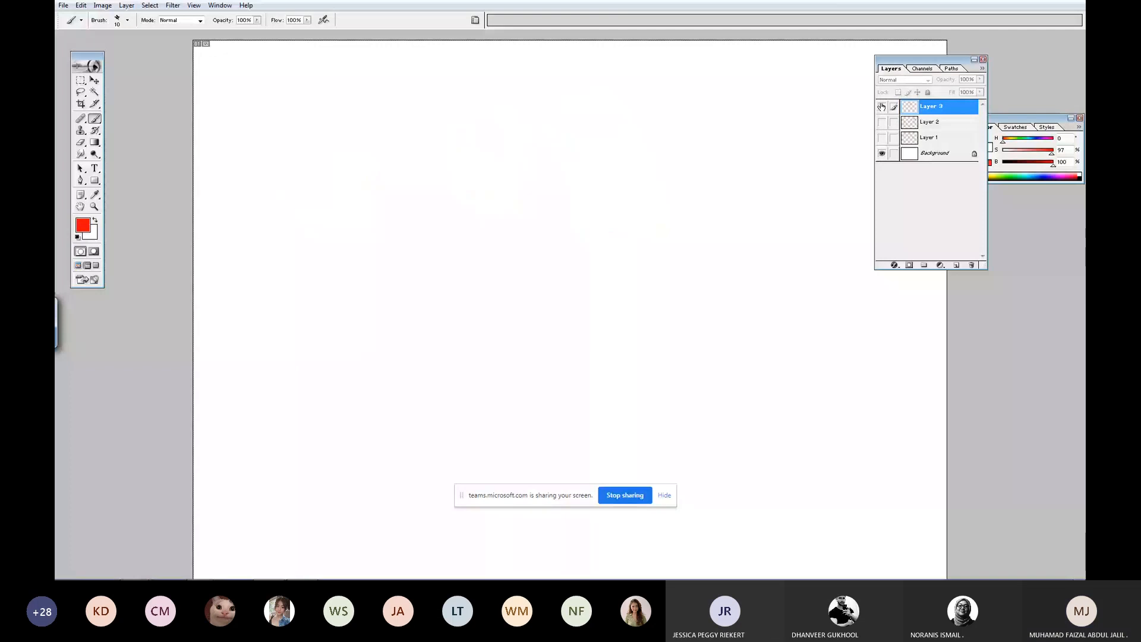
click(882, 106)
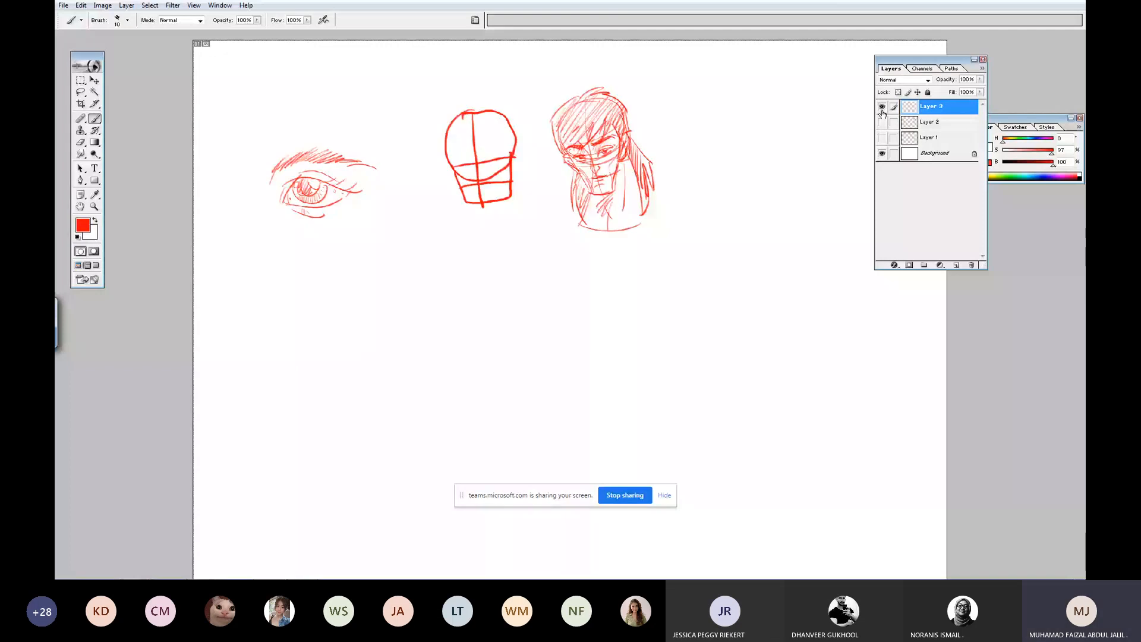
click(882, 111)
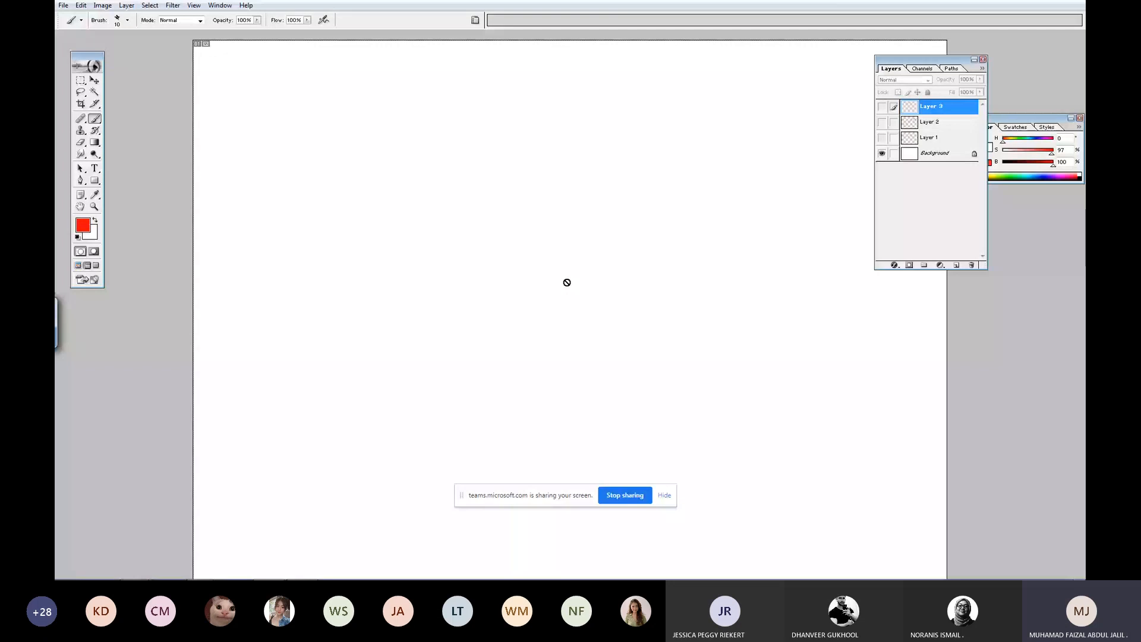
Bring up the W3_demo G1.psd document and move its window clear of the toolbox.
key(ctrl+o)
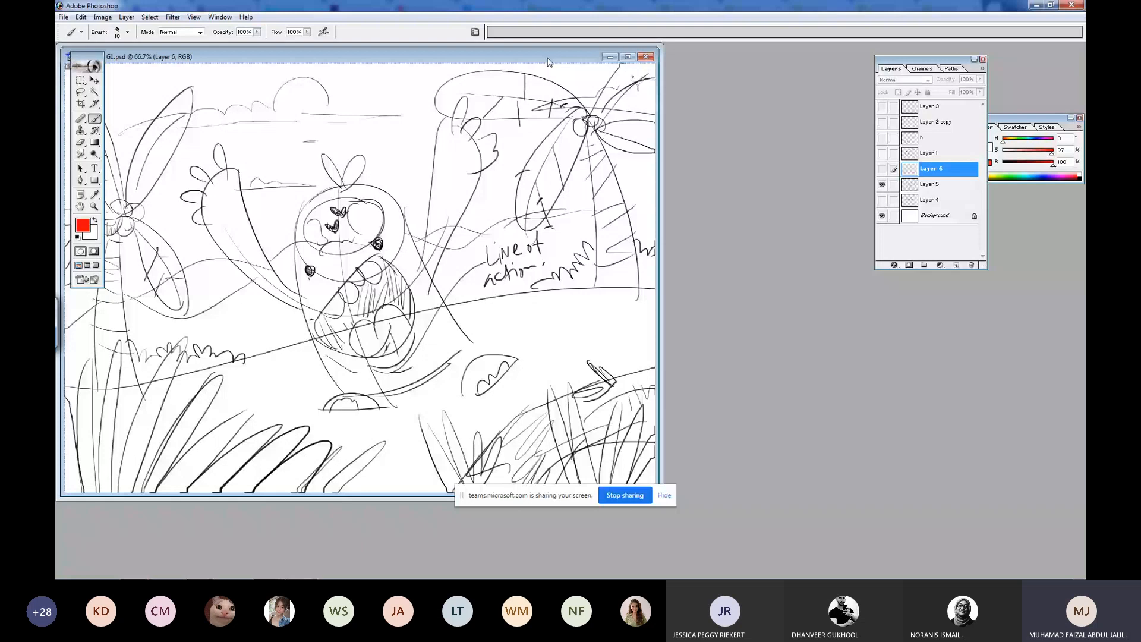
drag(548, 61, 566, 62)
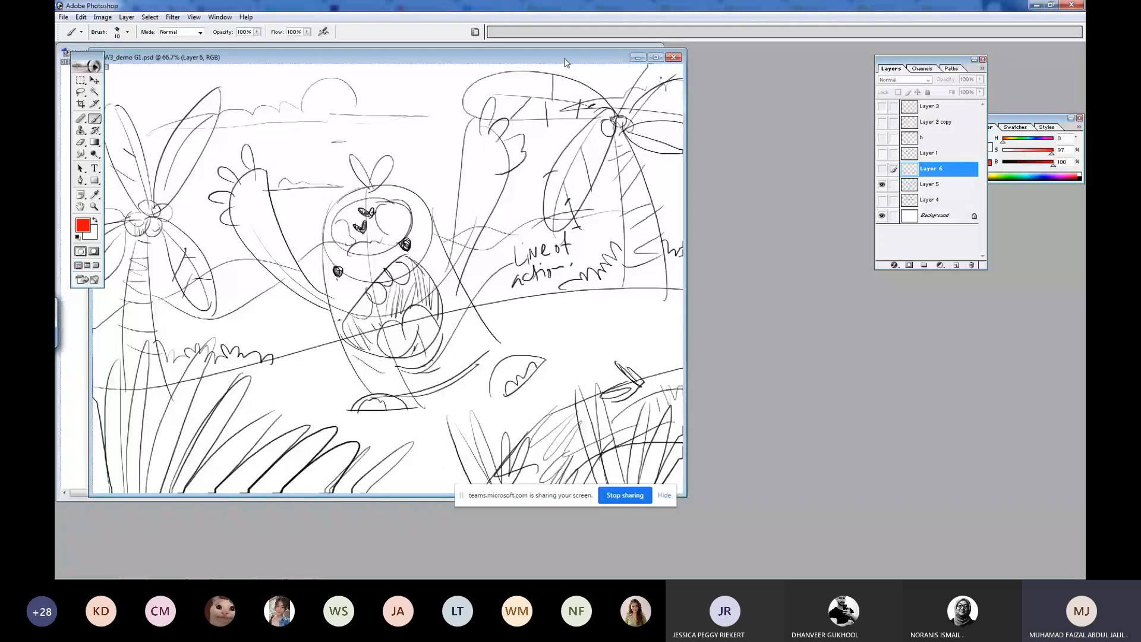
drag(564, 62, 683, 51)
Hide Layers 5 and 6, show Layer 4 and view its creature sketches enlarged in full screen without panels.
click(883, 169)
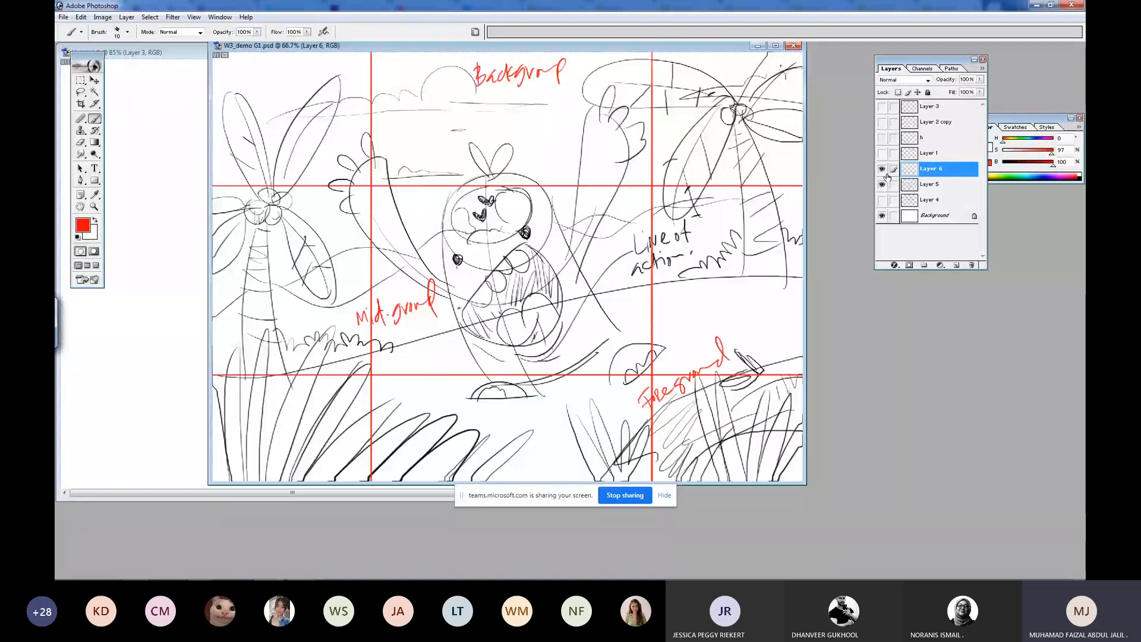
drag(882, 170, 882, 185)
click(882, 200)
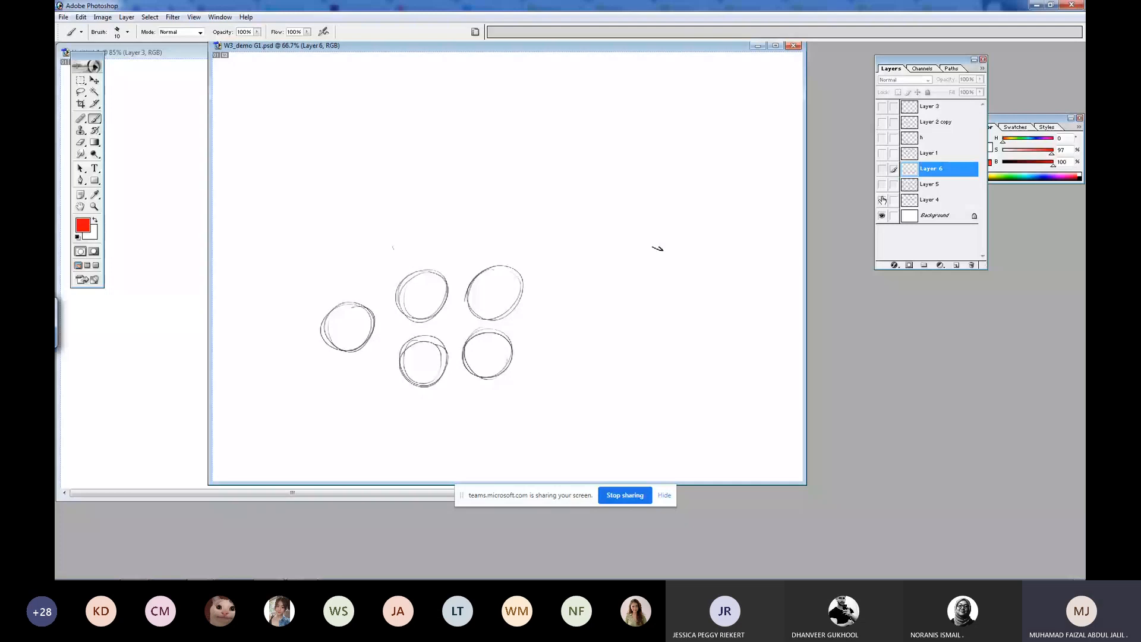
click(882, 200)
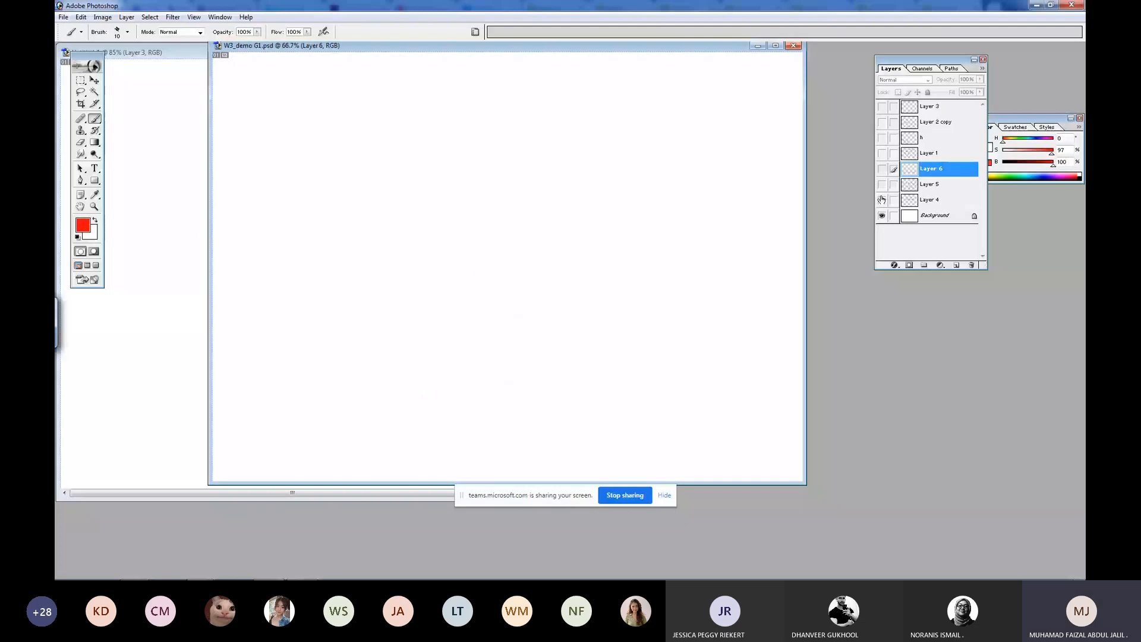
click(883, 200)
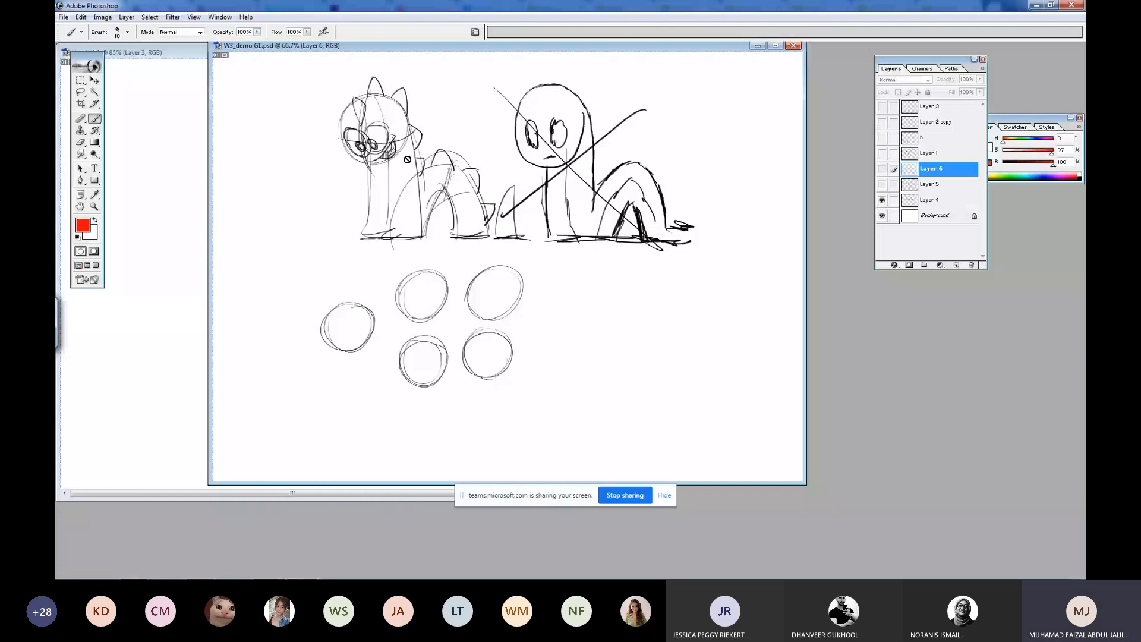
key(f)
key(ctrl+plus)
key(Tab)
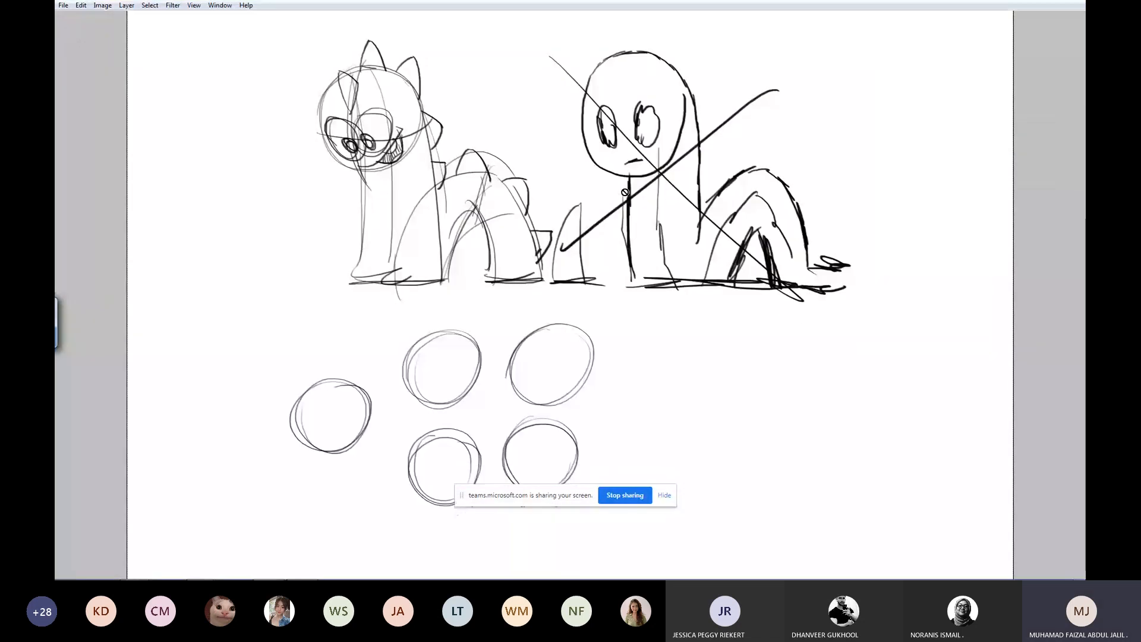
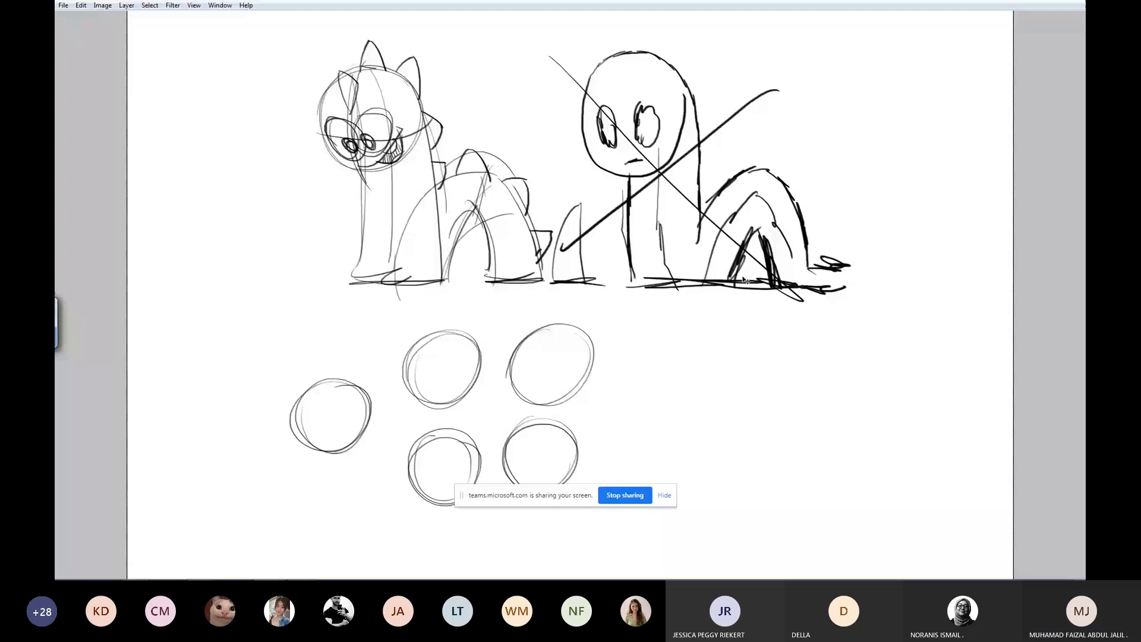
Restore the panels and hide Layer 4 with the creature and circle sketches.
key(Tab)
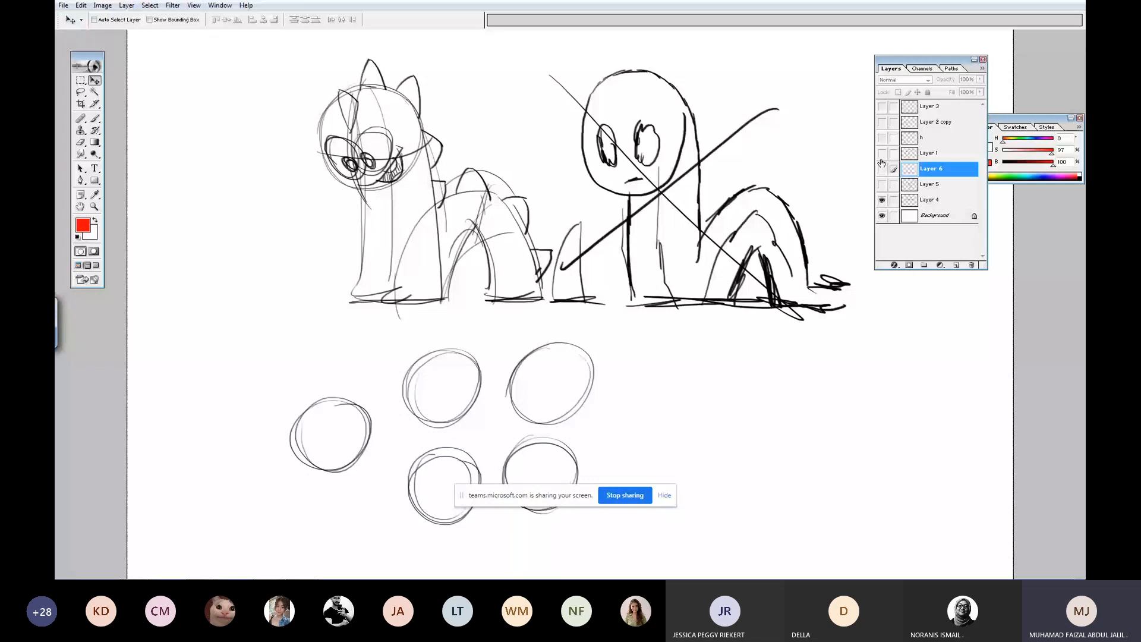
drag(882, 165, 882, 201)
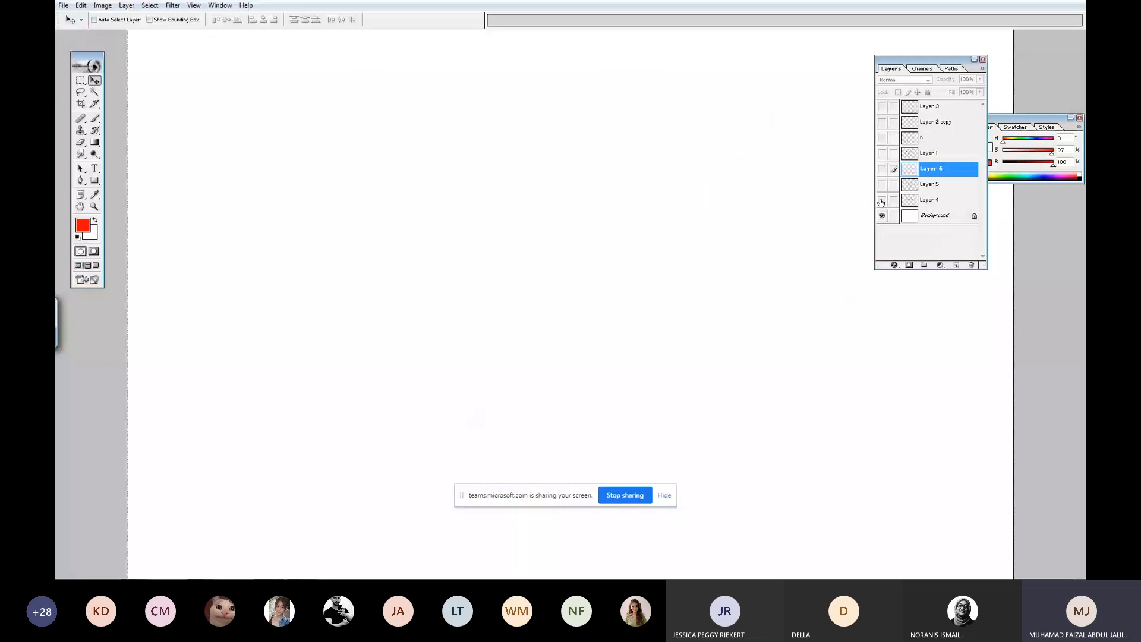
key(ctrl+minus)
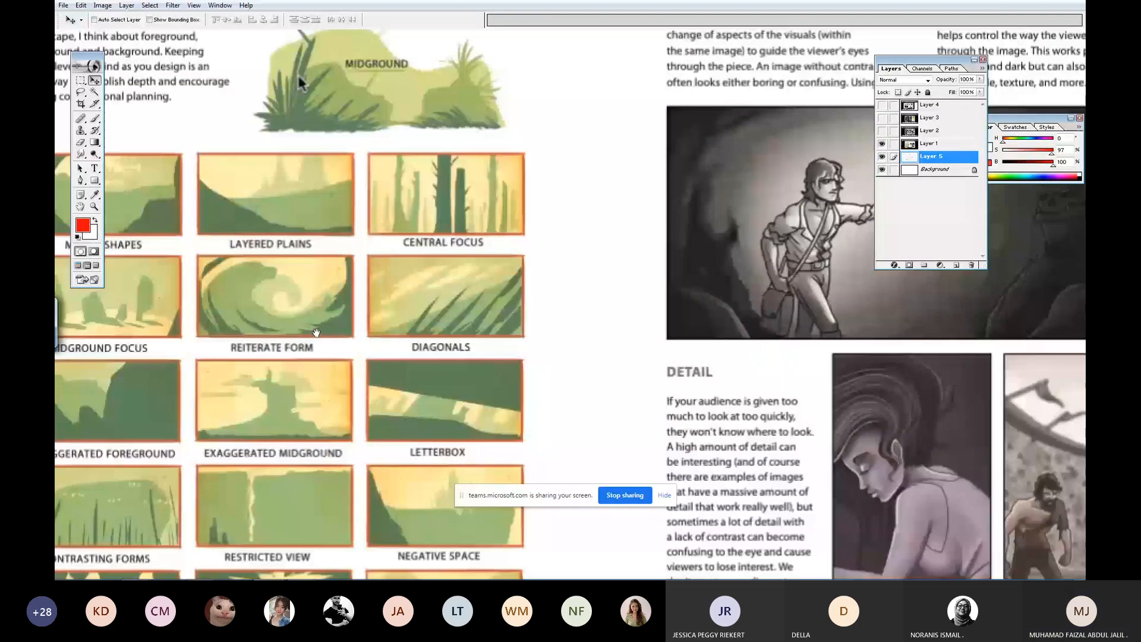
Examine the landscape composition thumbnails on the reference page, from Mixing Shapes to Imposing Background.
drag(316, 331, 439, 263)
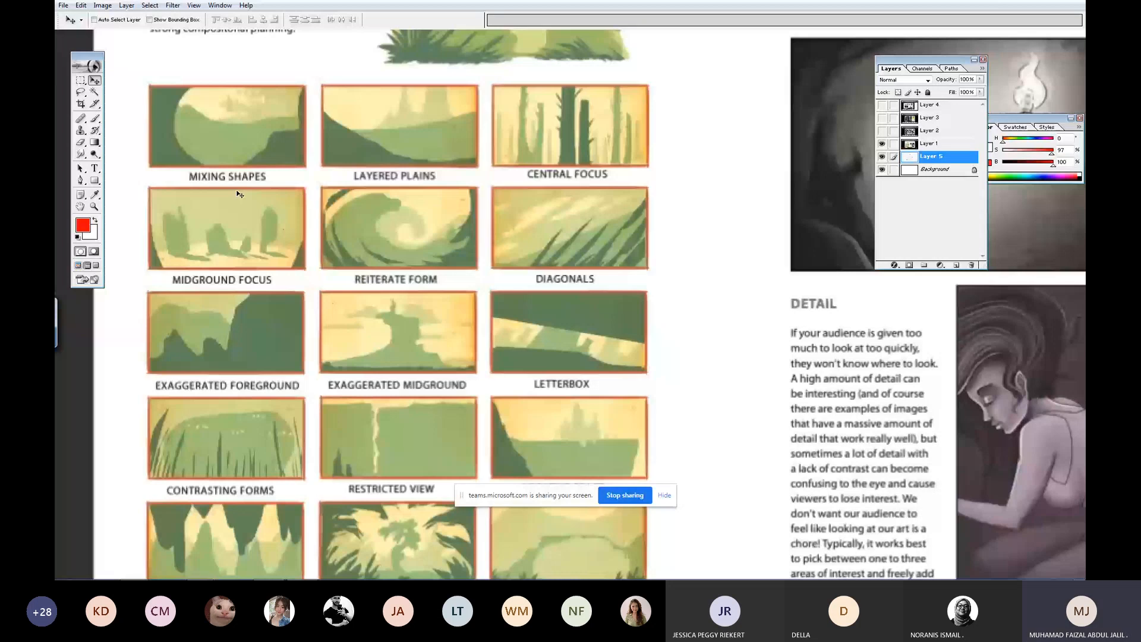
drag(256, 307, 272, 263)
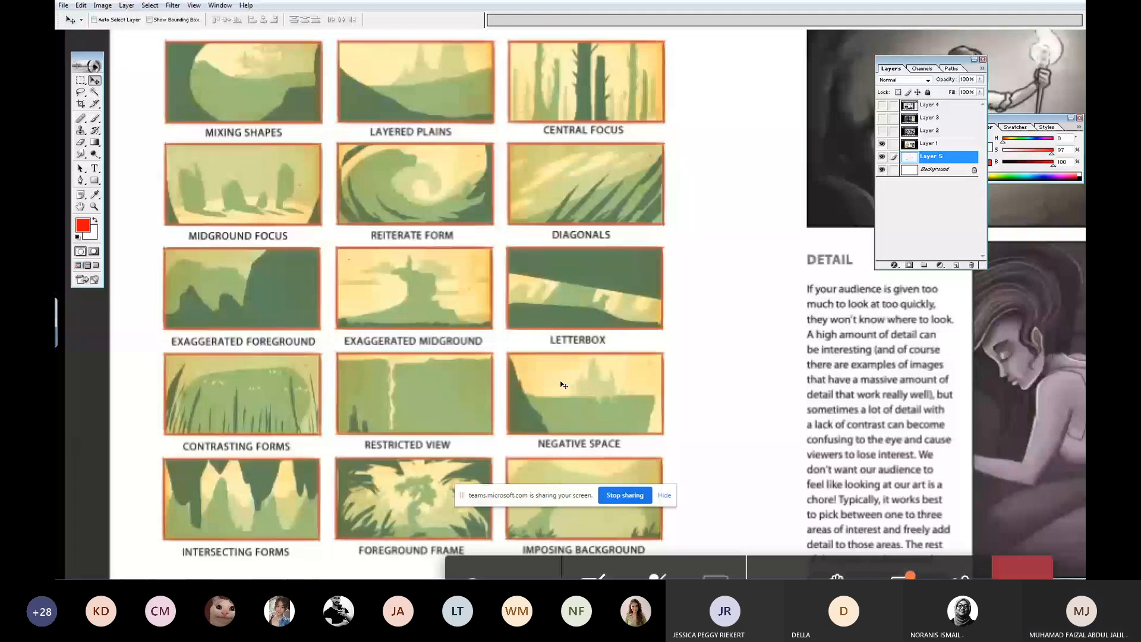
drag(576, 107, 583, 161)
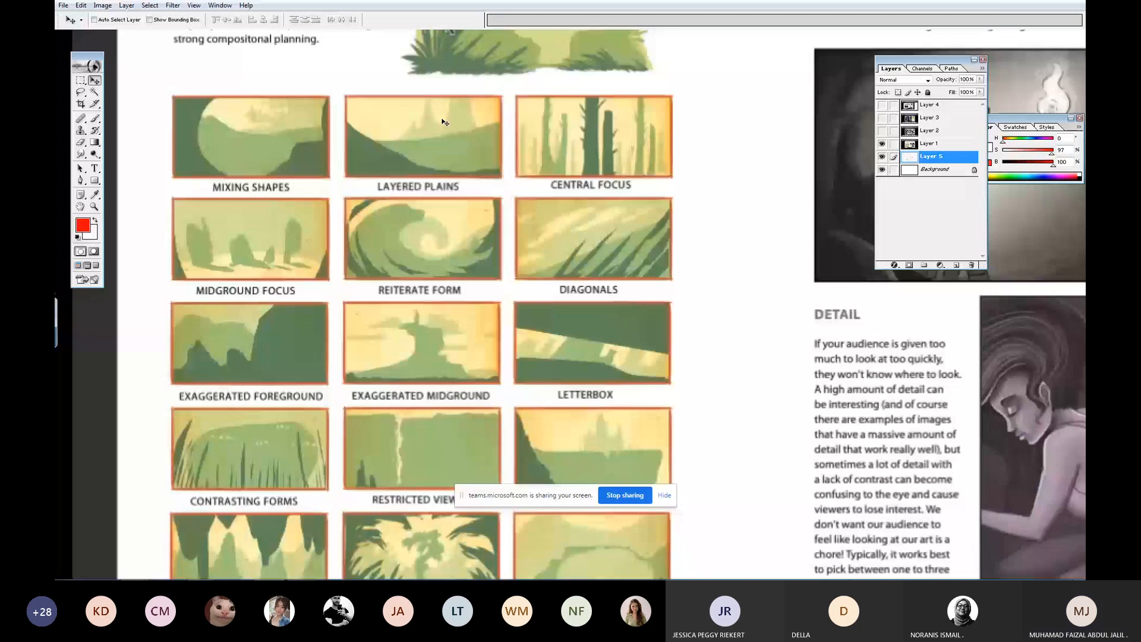
Switch back to the Microsoft Teams meeting, check the new chat replies and close the chat.
key(alt+Tab)
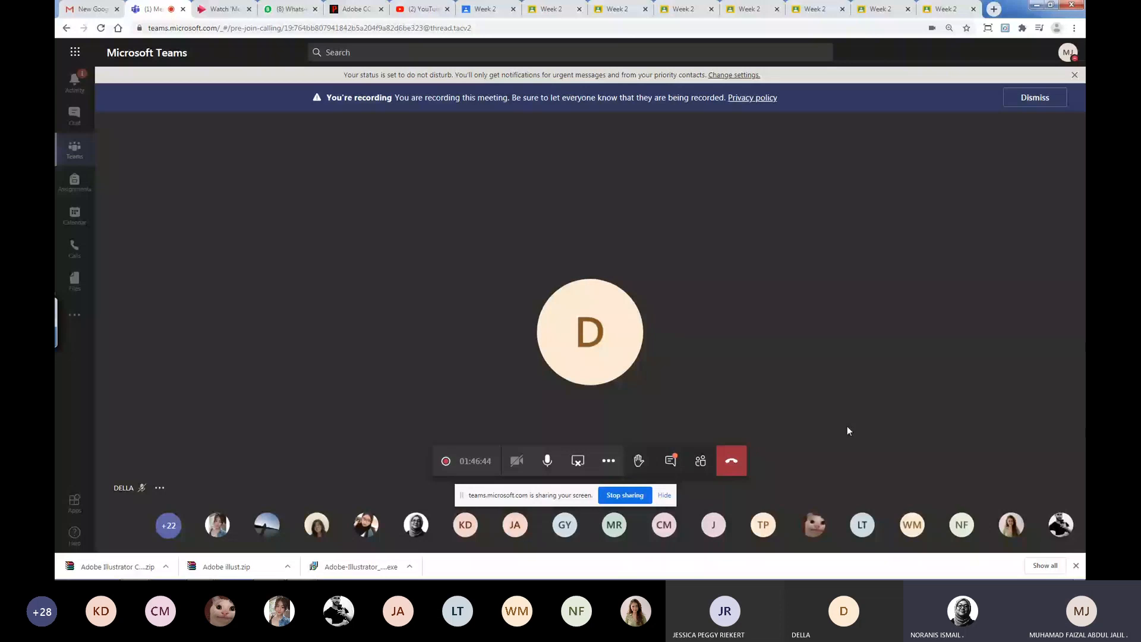
click(670, 460)
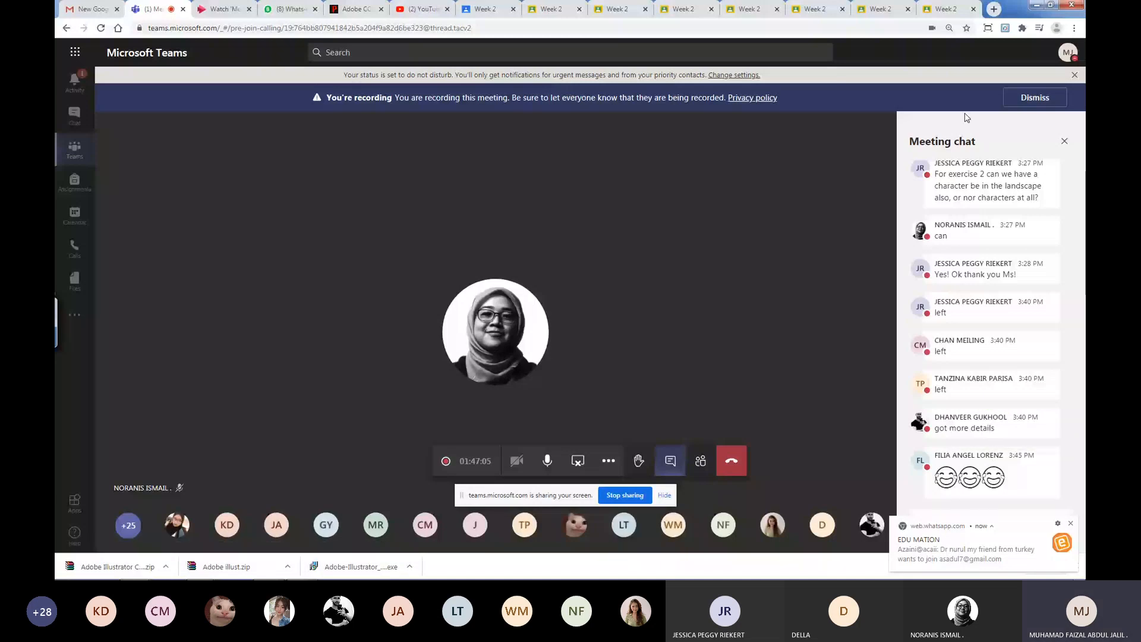
click(1064, 140)
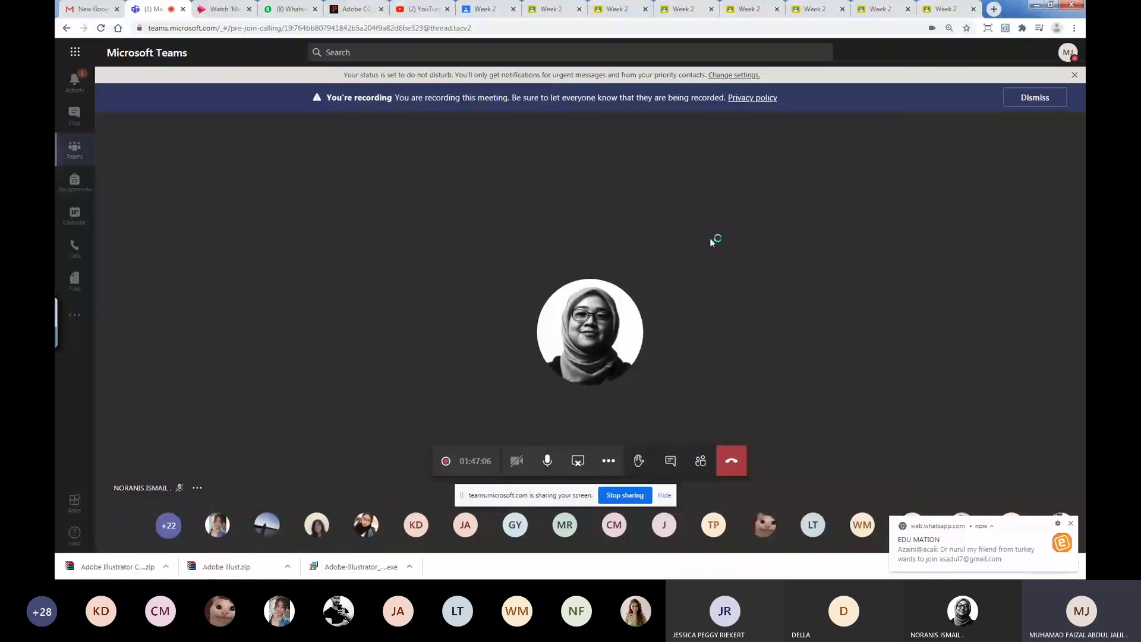
Dismiss the WhatsApp notification, check the new replies in the meeting chat and close the chat.
click(1071, 524)
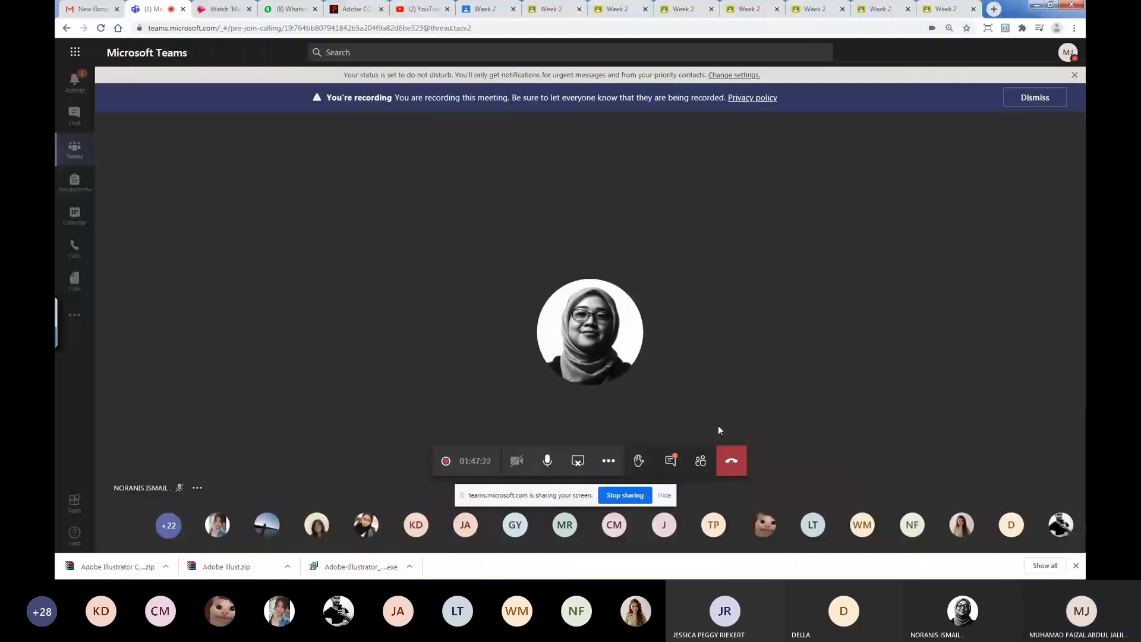
click(671, 462)
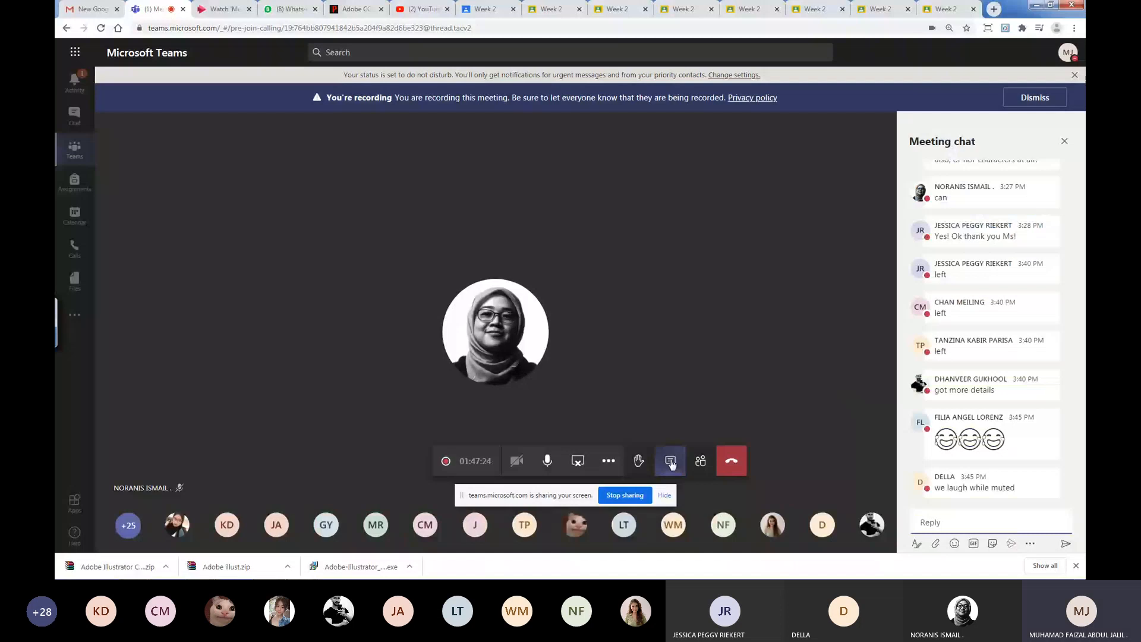
click(837, 273)
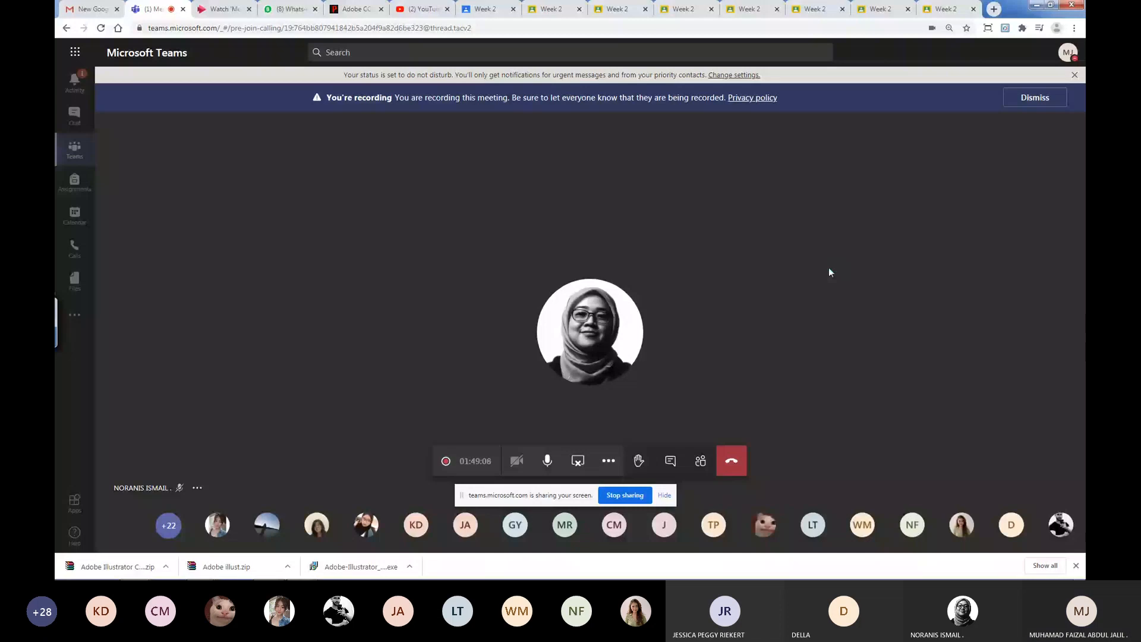
Switch to Photoshop and examine the landscape composition thumbnails on the reference page, down to Imposing Background and back up to Mixing Shapes.
click(303, 573)
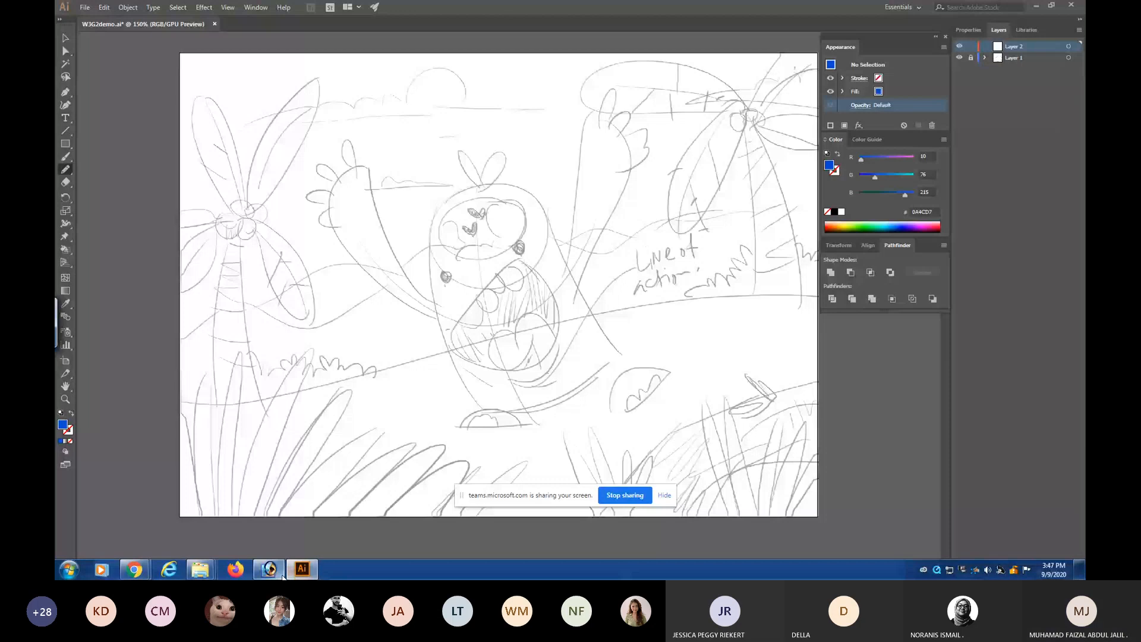
click(279, 571)
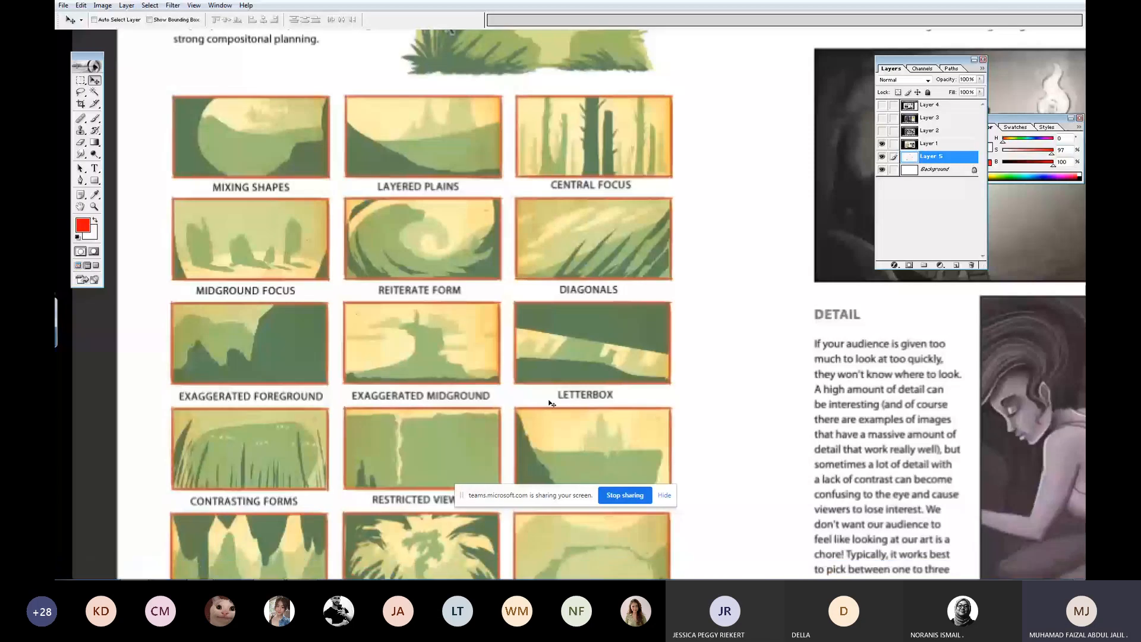
scroll(239, 378, down, 3)
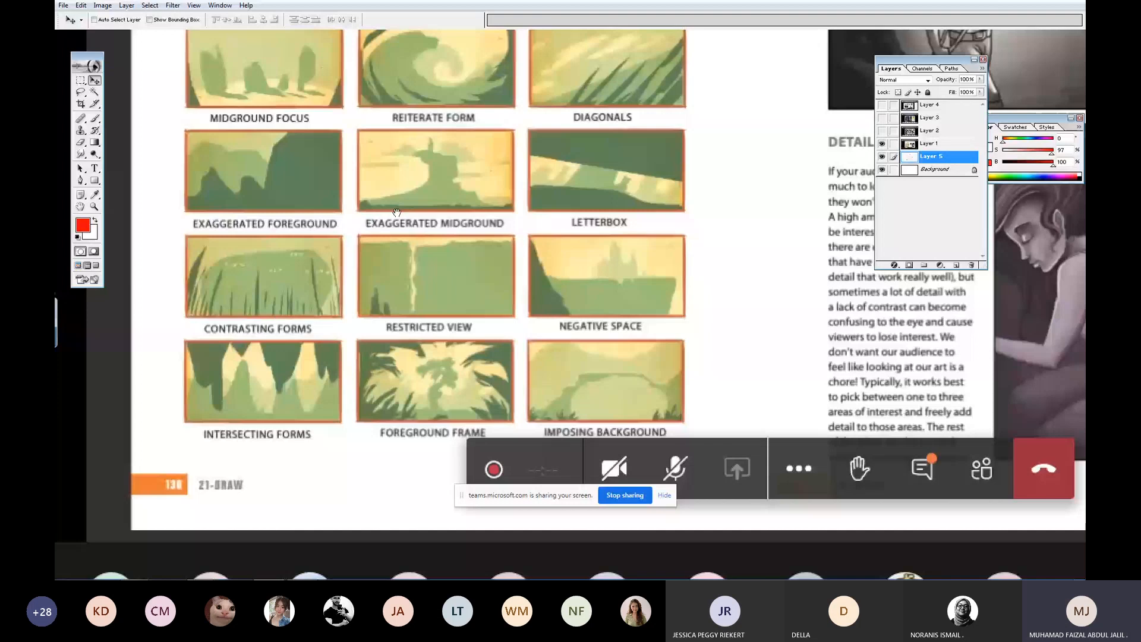
drag(396, 212, 394, 350)
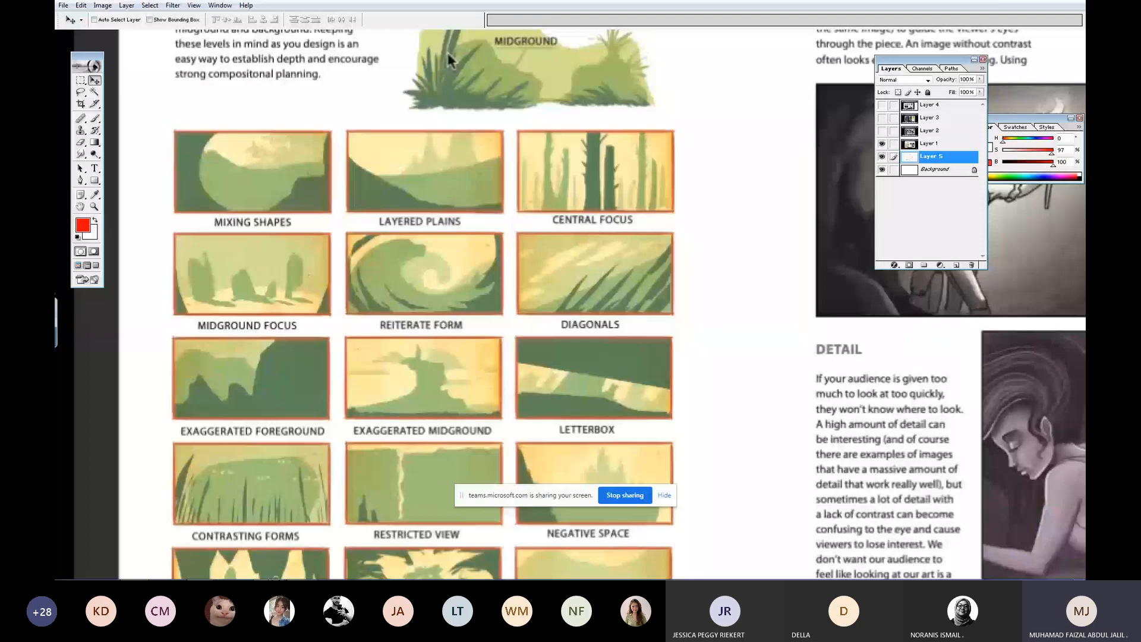
Compare the Line of Action jungle sketch in Illustrator with the composition thumbnails in Photoshop.
mouse_move(276, 576)
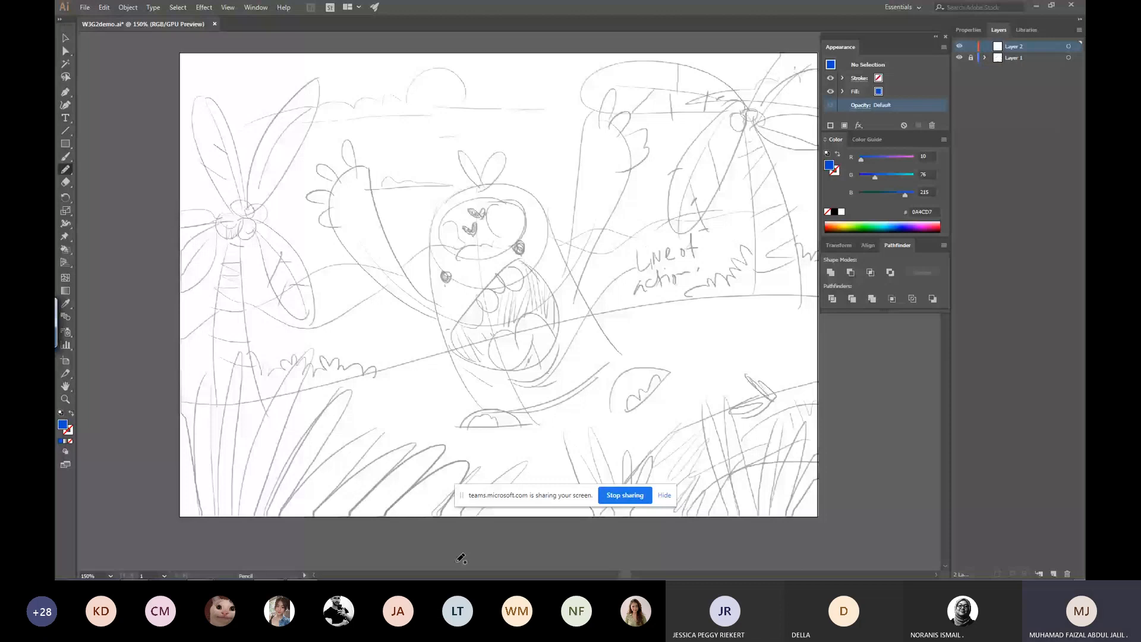
mouse_move(273, 572)
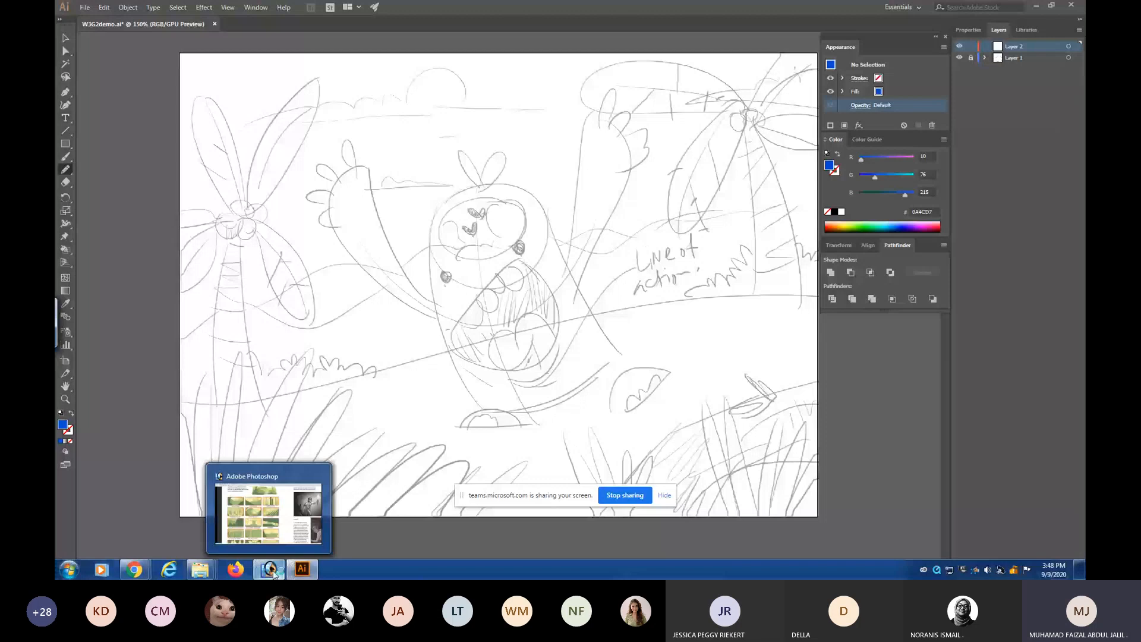
click(272, 570)
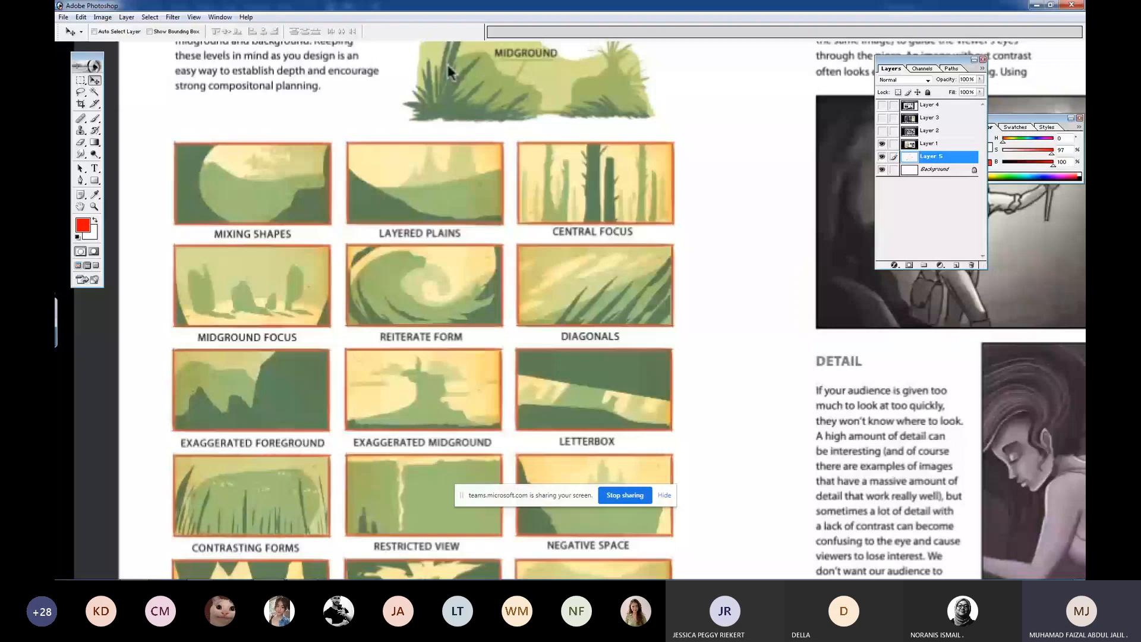
key(alt+Tab)
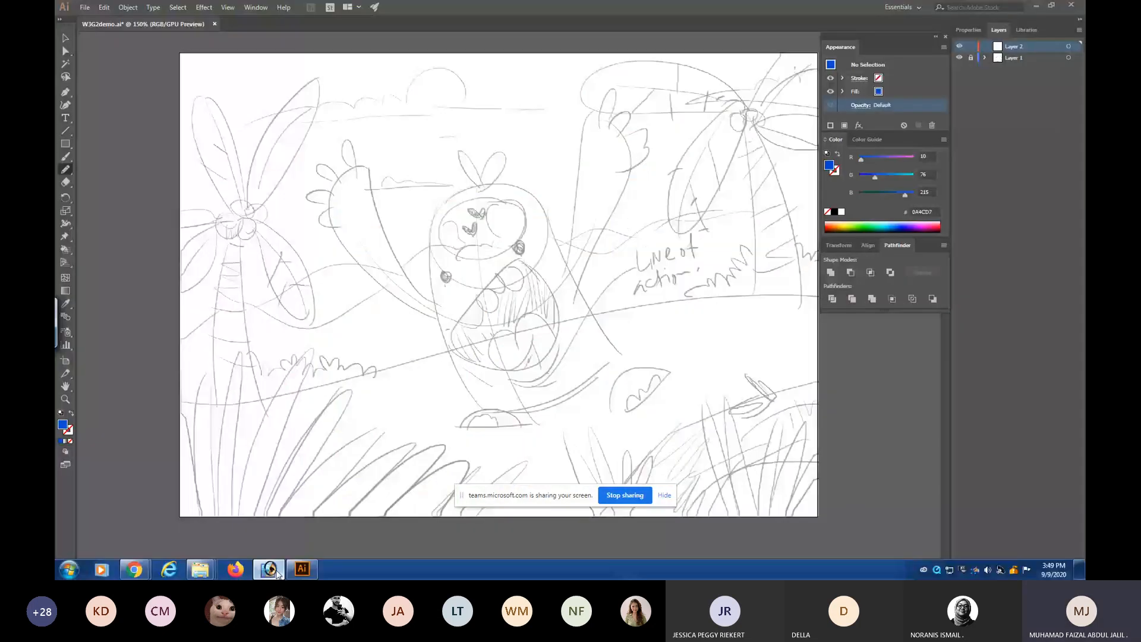
Return to the sketch document in Photoshop and briefly show Layer 6 with the red background, mid-ground and foreground grid.
click(271, 569)
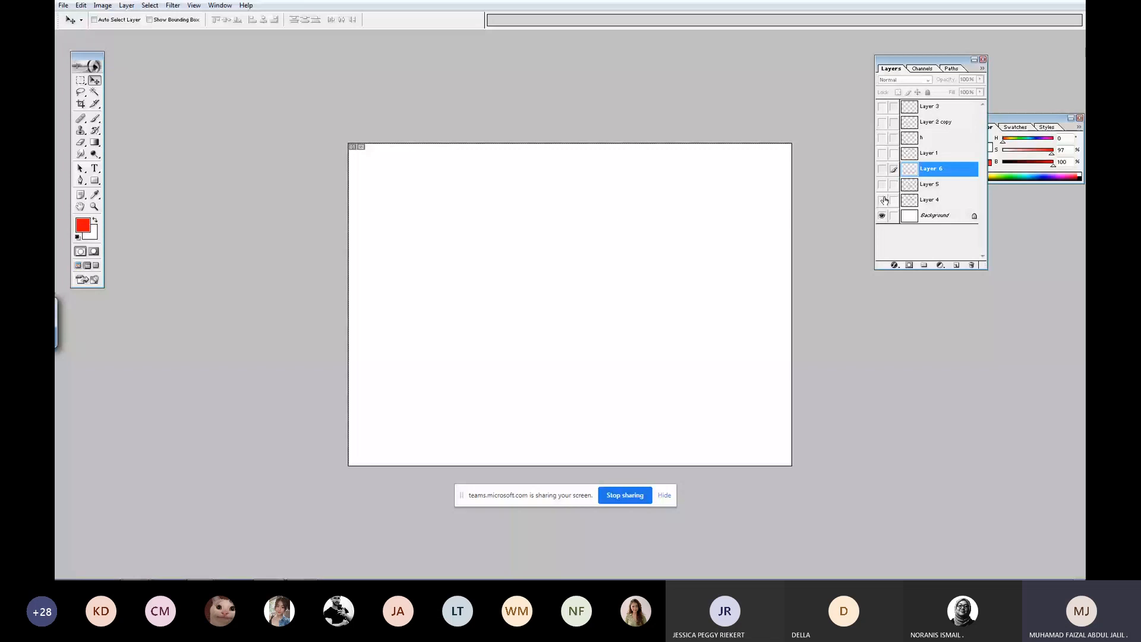
click(882, 169)
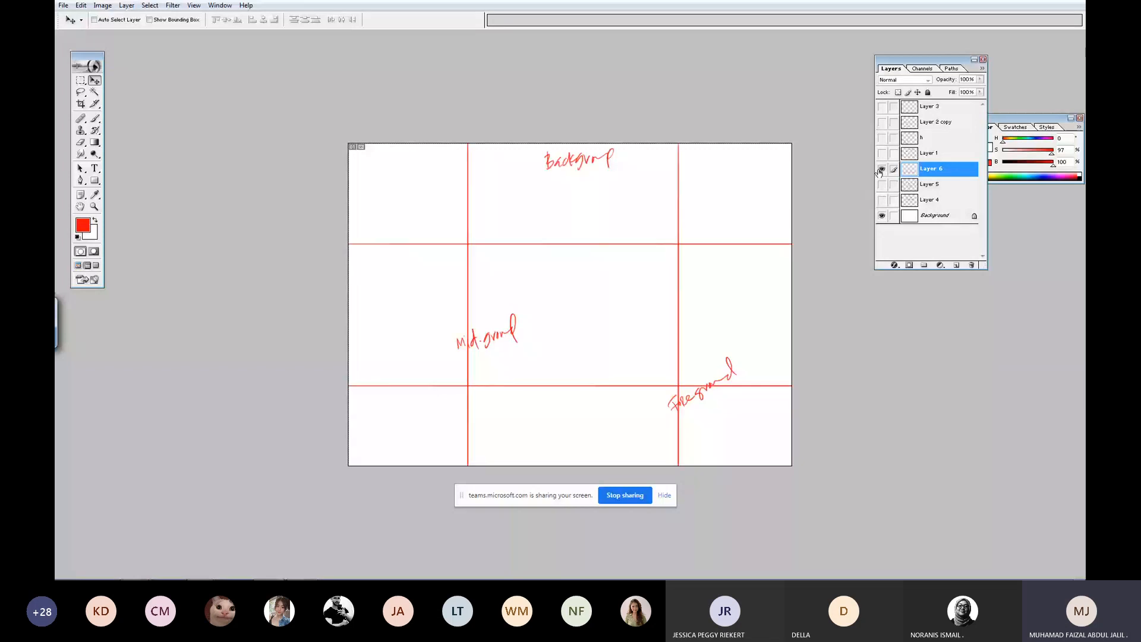
click(881, 169)
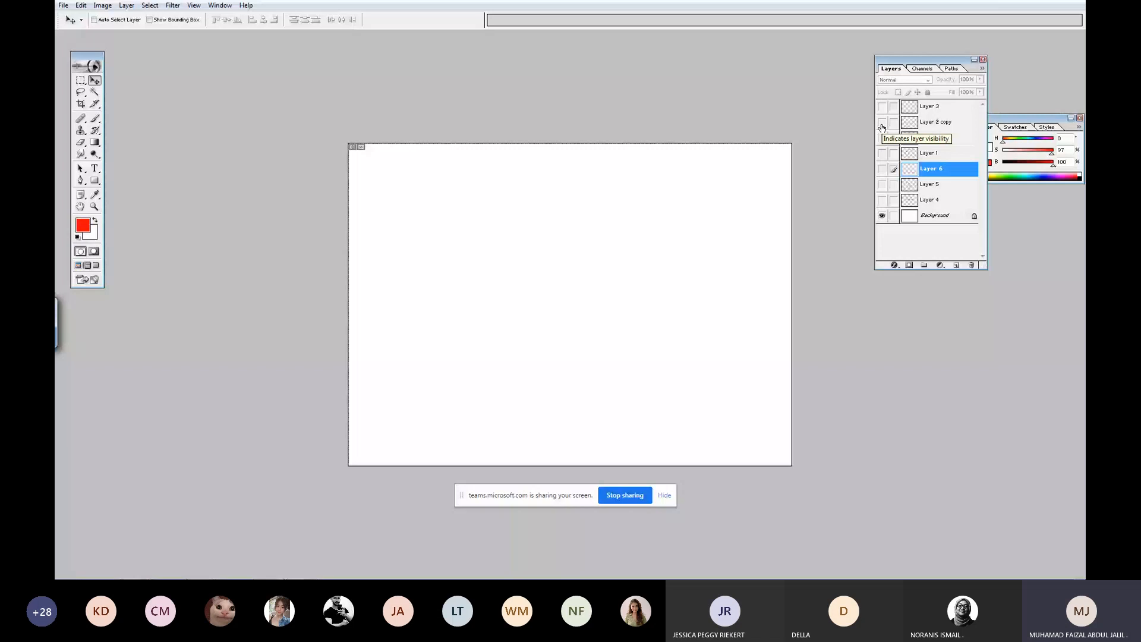
Compare the Low Horizon sketch on Layer 2 copy with the High Horizon sketch on layer h by showing each alone in turn.
click(882, 123)
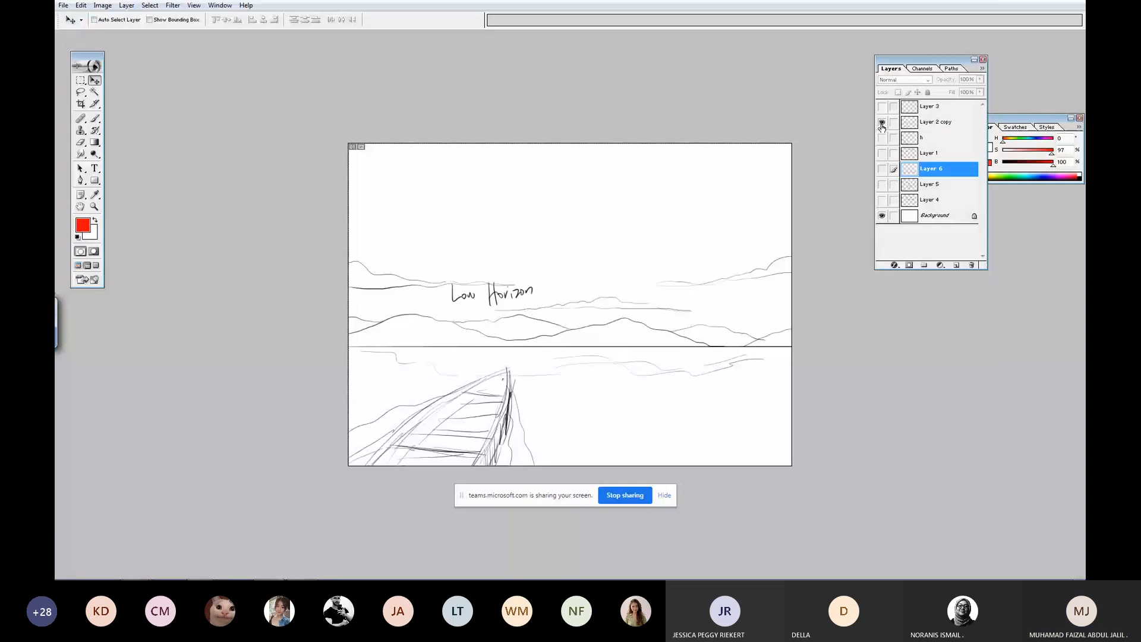
click(881, 123)
click(882, 138)
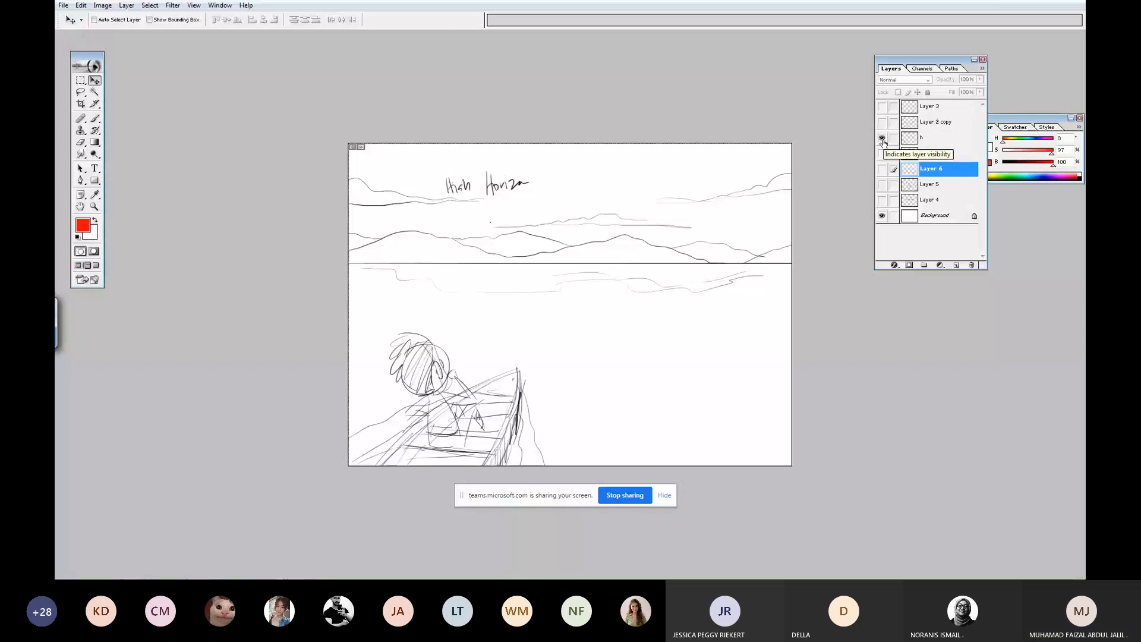
click(882, 139)
click(883, 139)
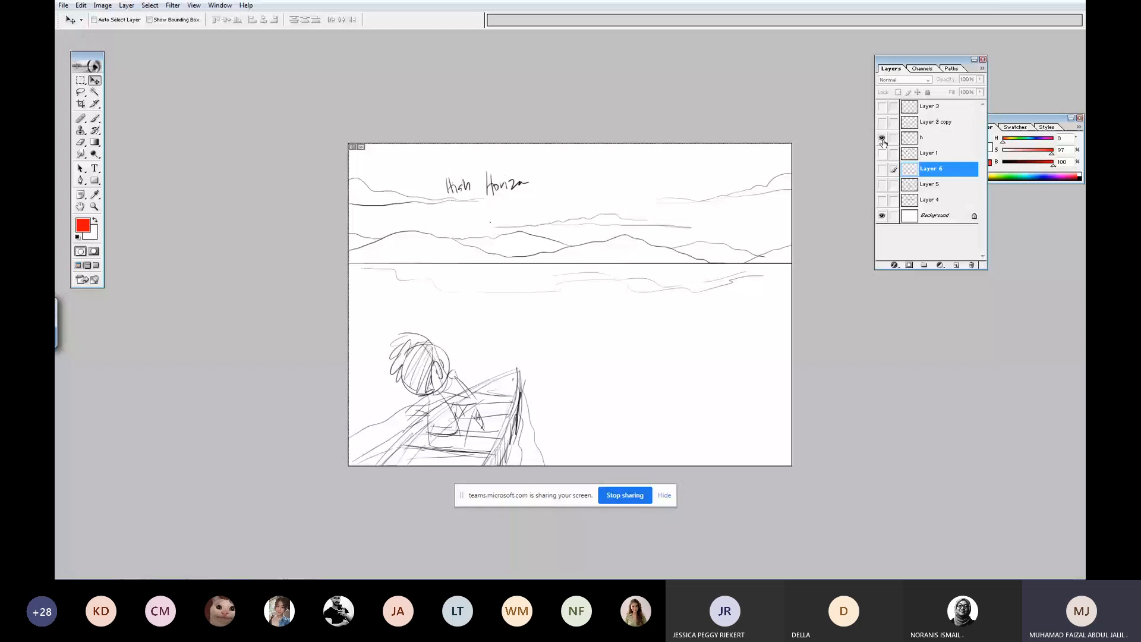
click(883, 139)
click(882, 123)
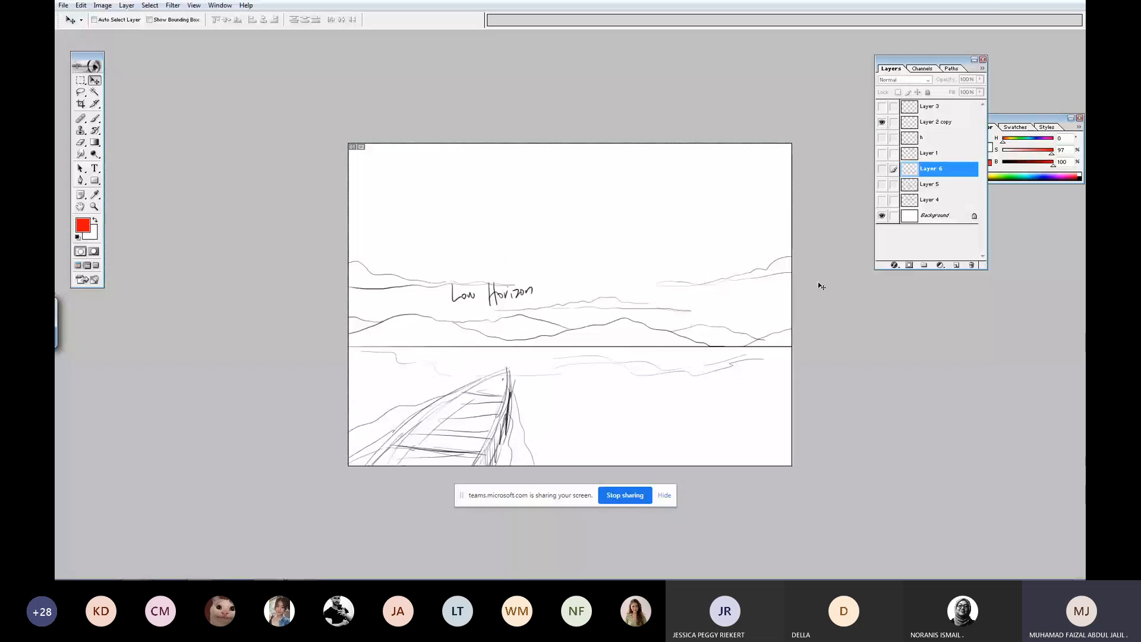
click(882, 122)
click(882, 137)
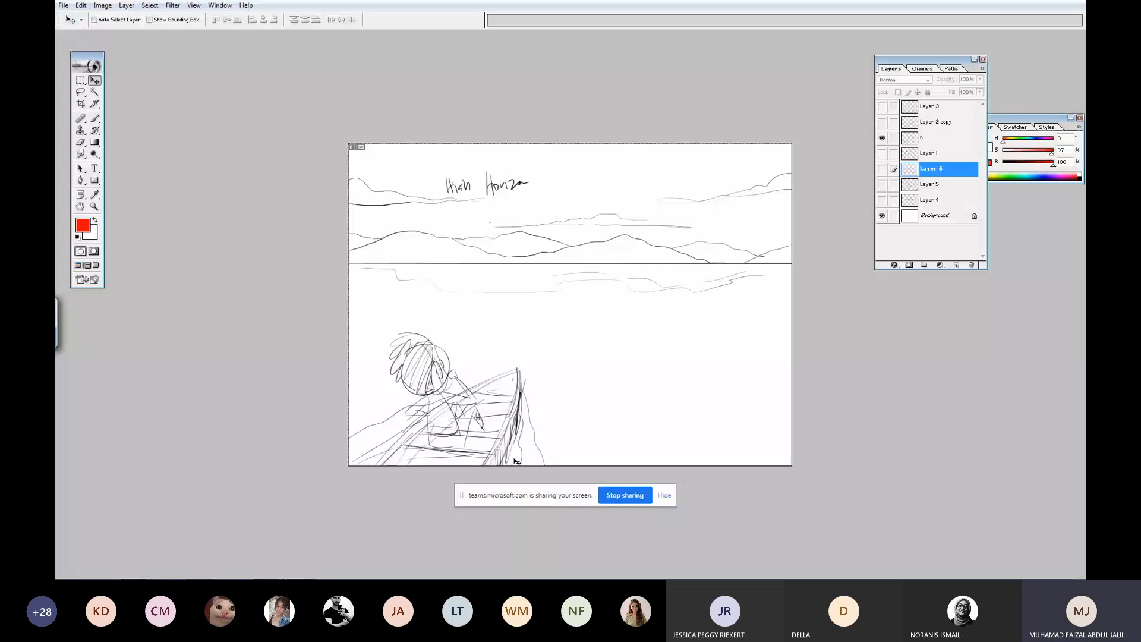
click(882, 137)
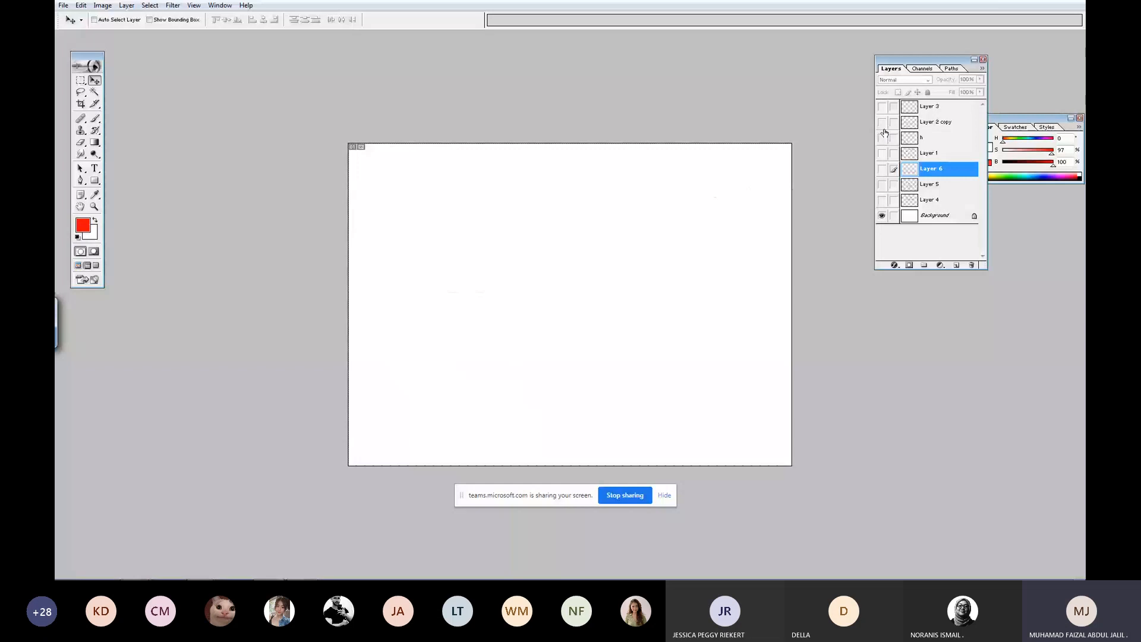
click(883, 128)
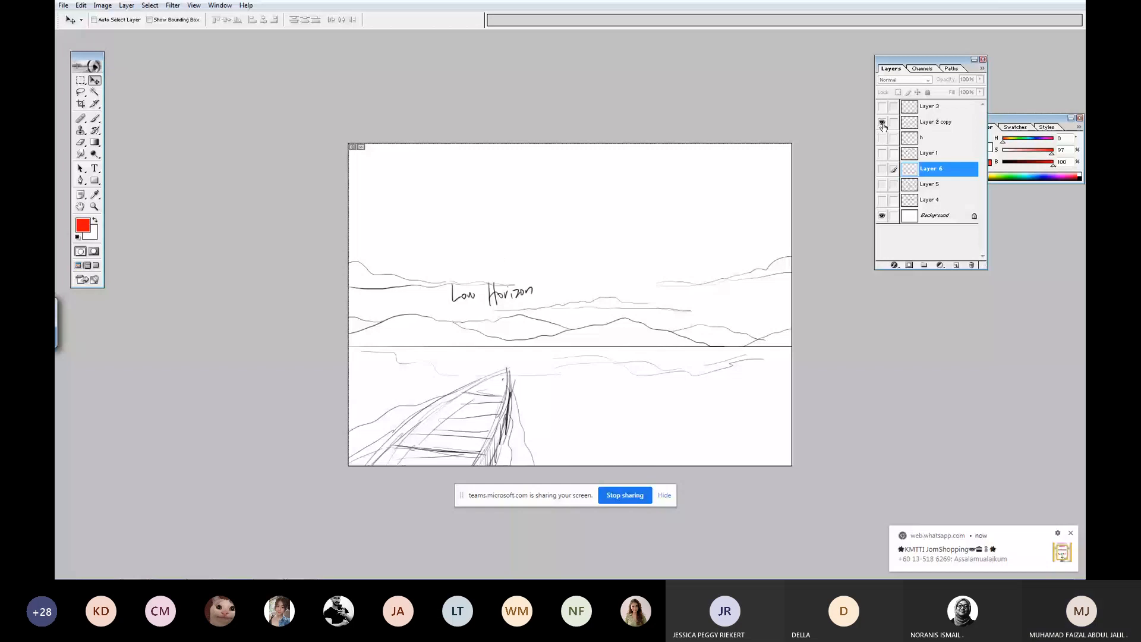
click(883, 124)
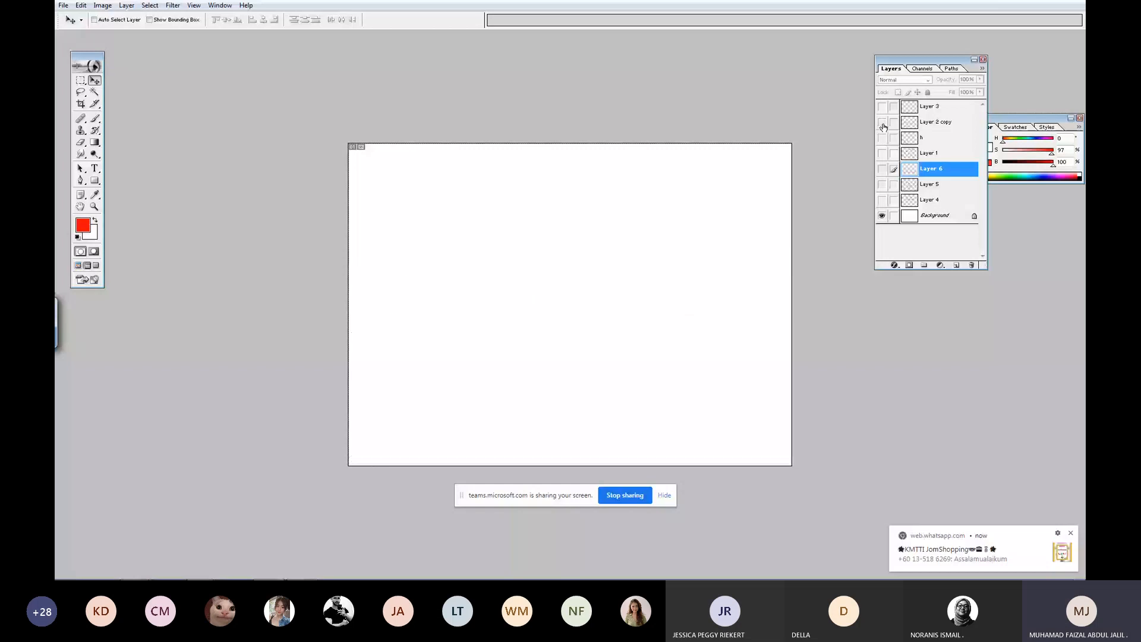
Show Layer 2 copy and Layer 3, and move the creature clear of the Low Horizon lettering so its waterline sits below the horizon.
click(882, 123)
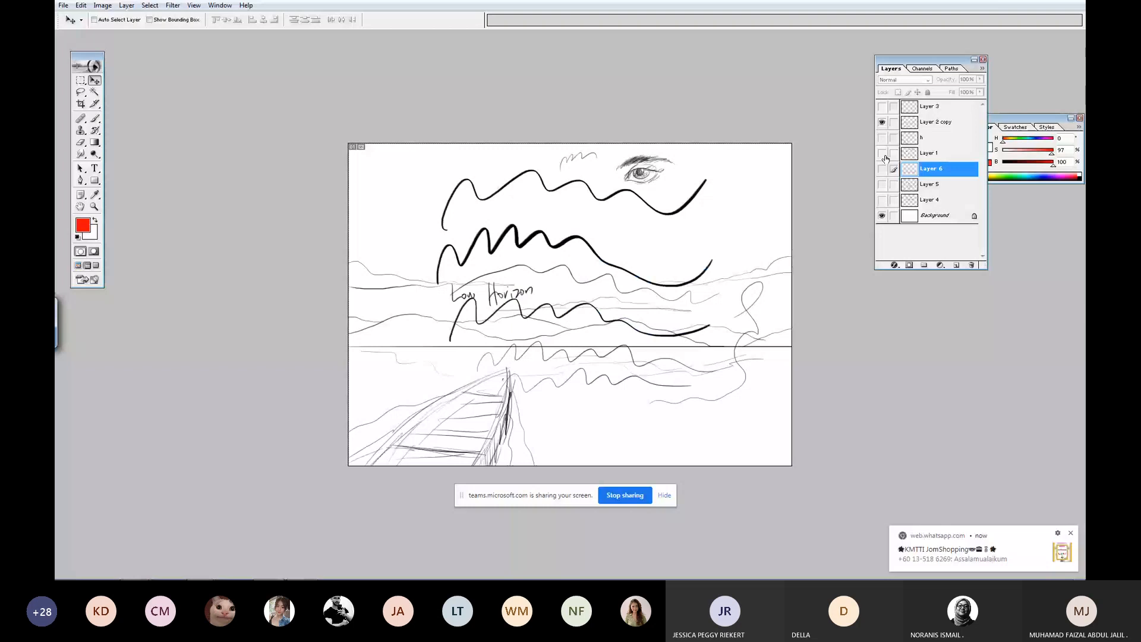
click(882, 107)
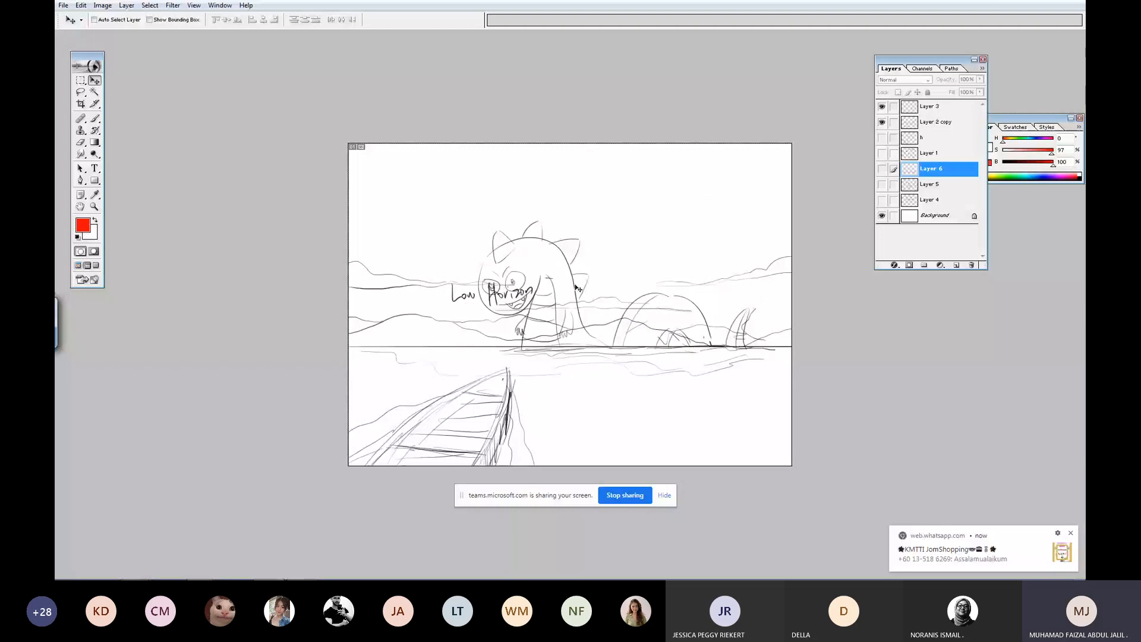
ctrl+click(574, 287)
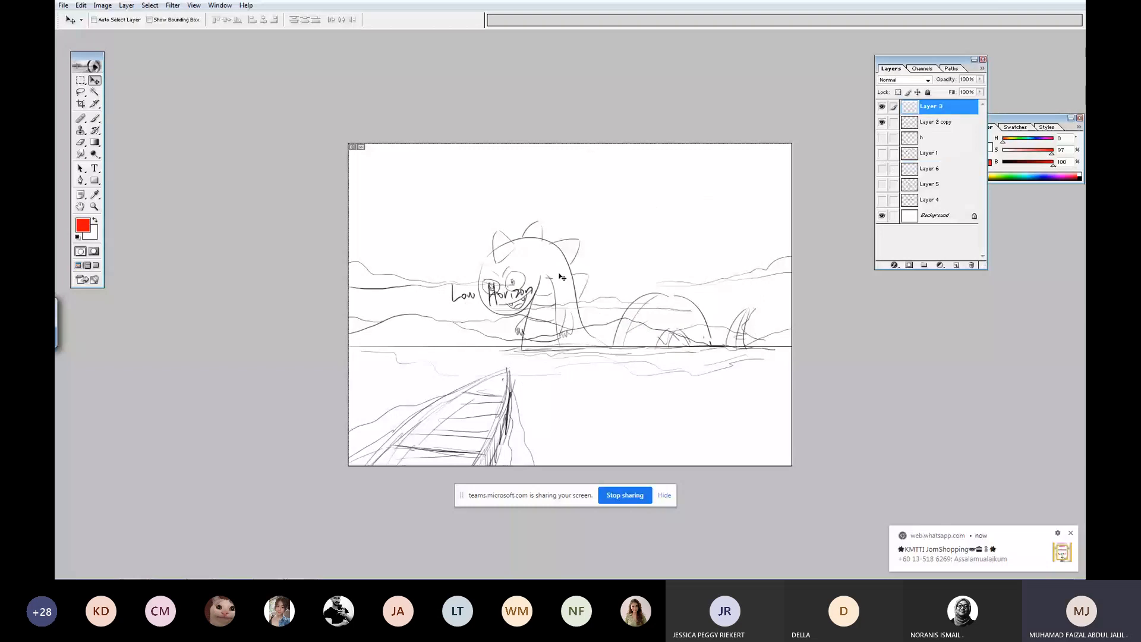
drag(561, 277, 615, 326)
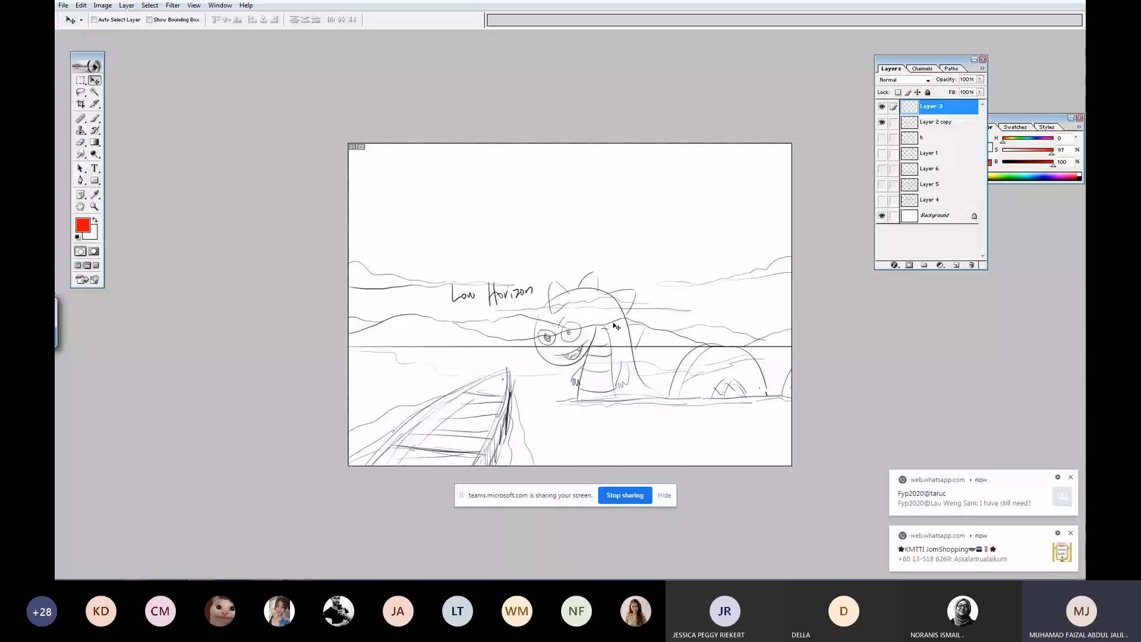
click(882, 107)
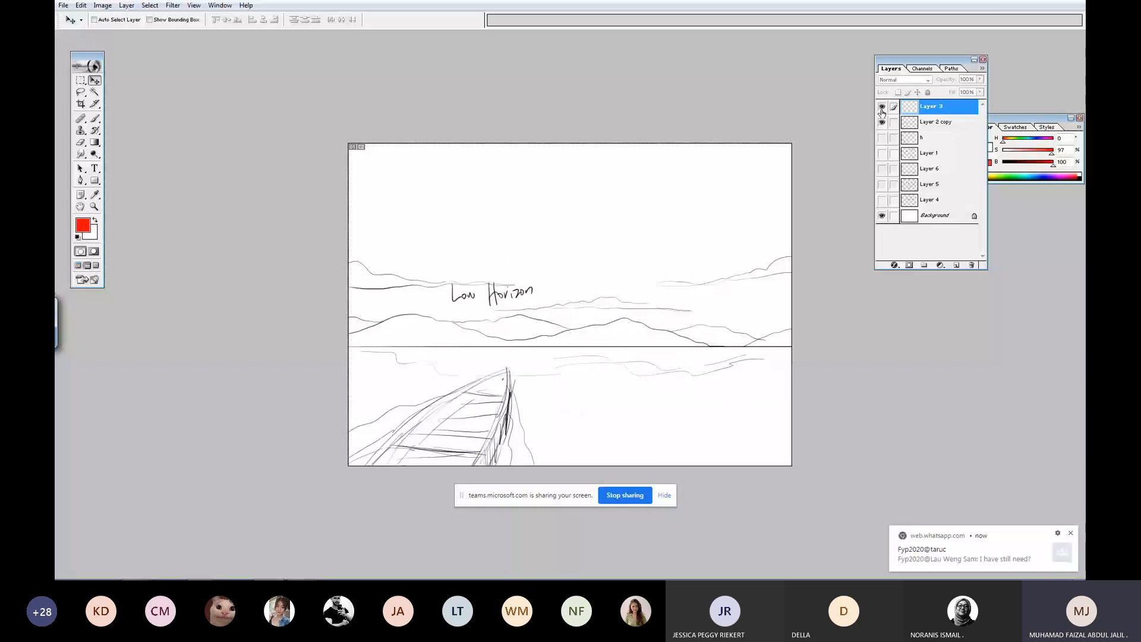
click(882, 107)
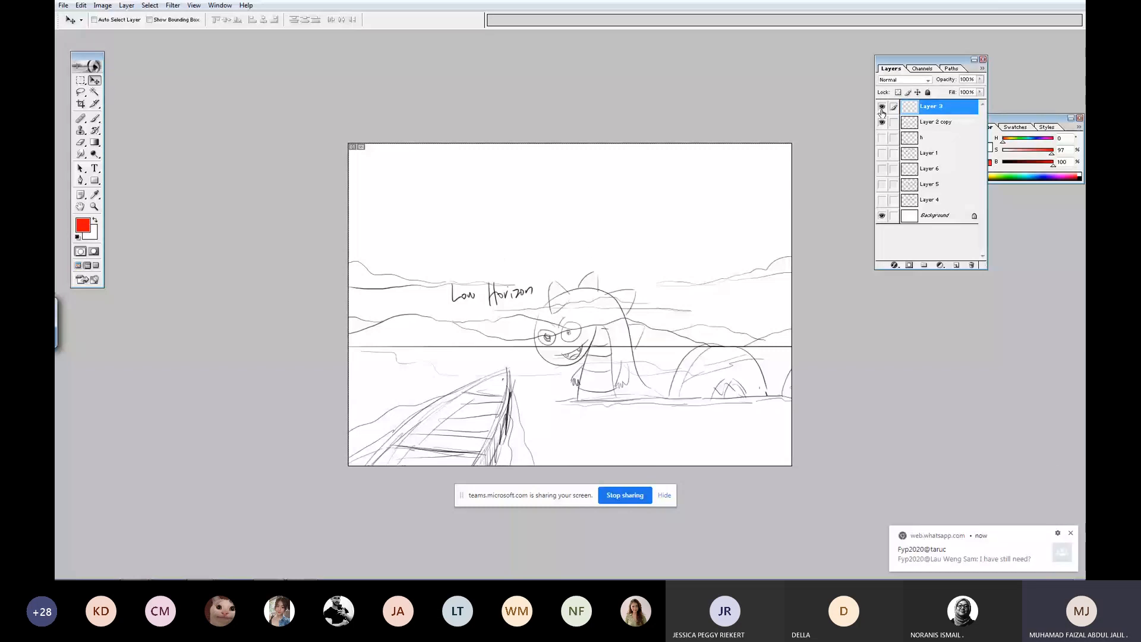
Replace the Low Horizon sketch with the High Horizon sketch on layer h, show Layer 3 and place the creature's head across the horizon line.
click(881, 108)
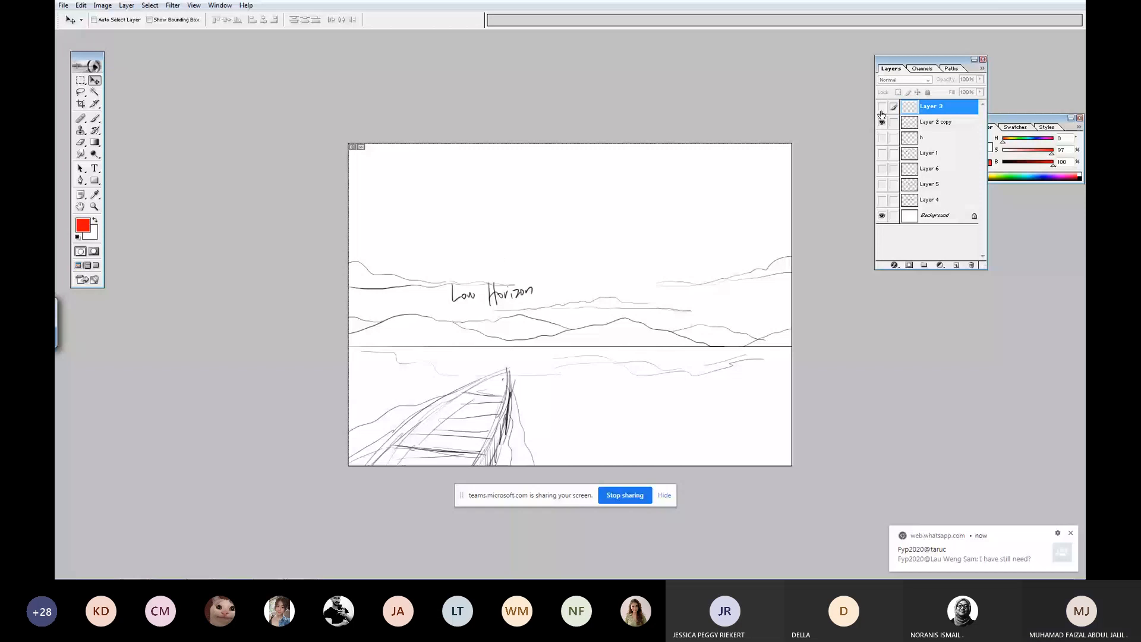
click(882, 122)
drag(882, 137, 882, 153)
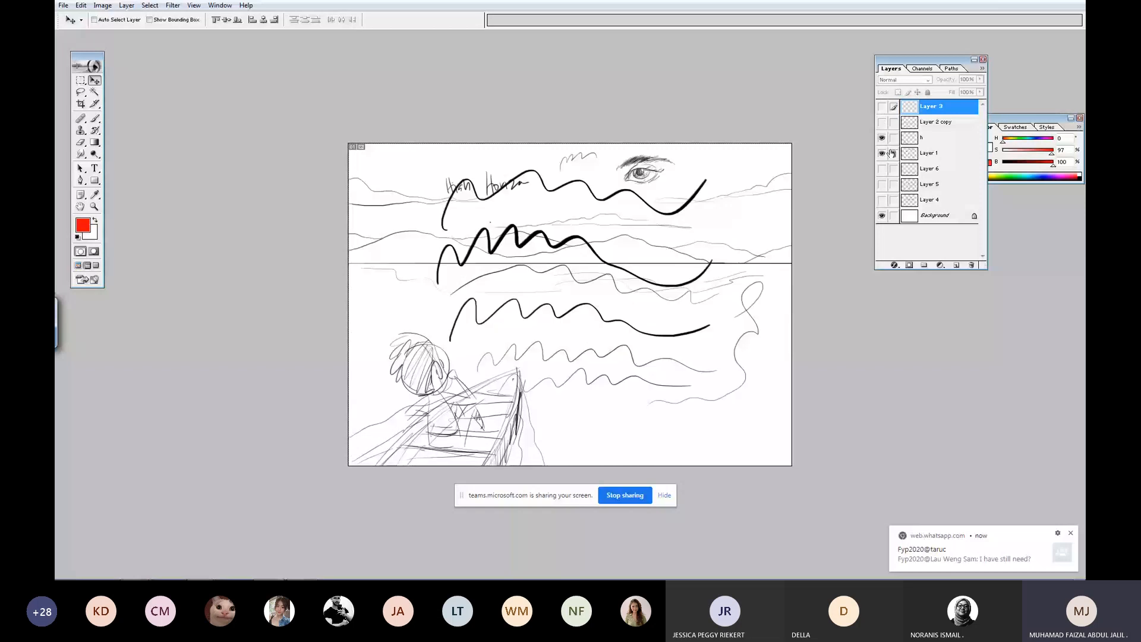
click(882, 153)
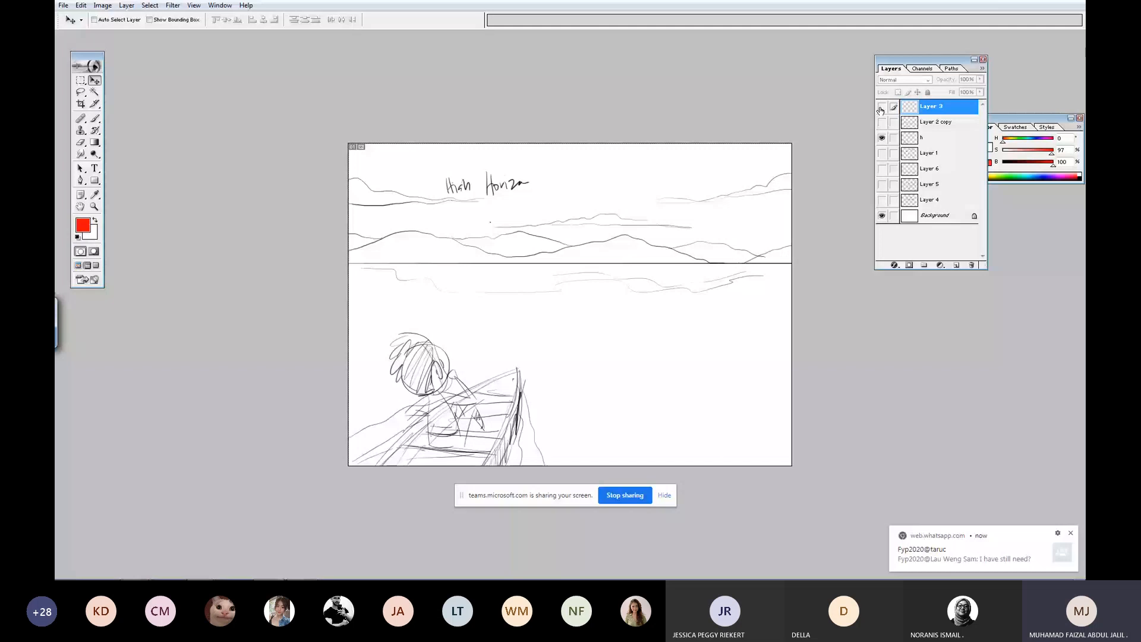
click(881, 107)
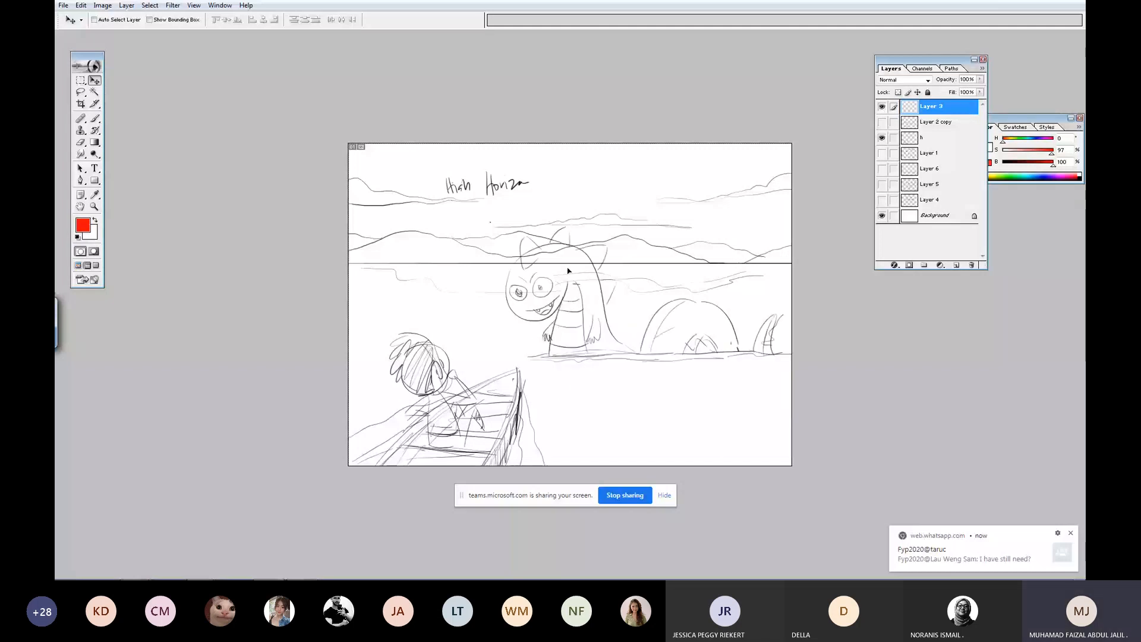
drag(568, 271, 569, 259)
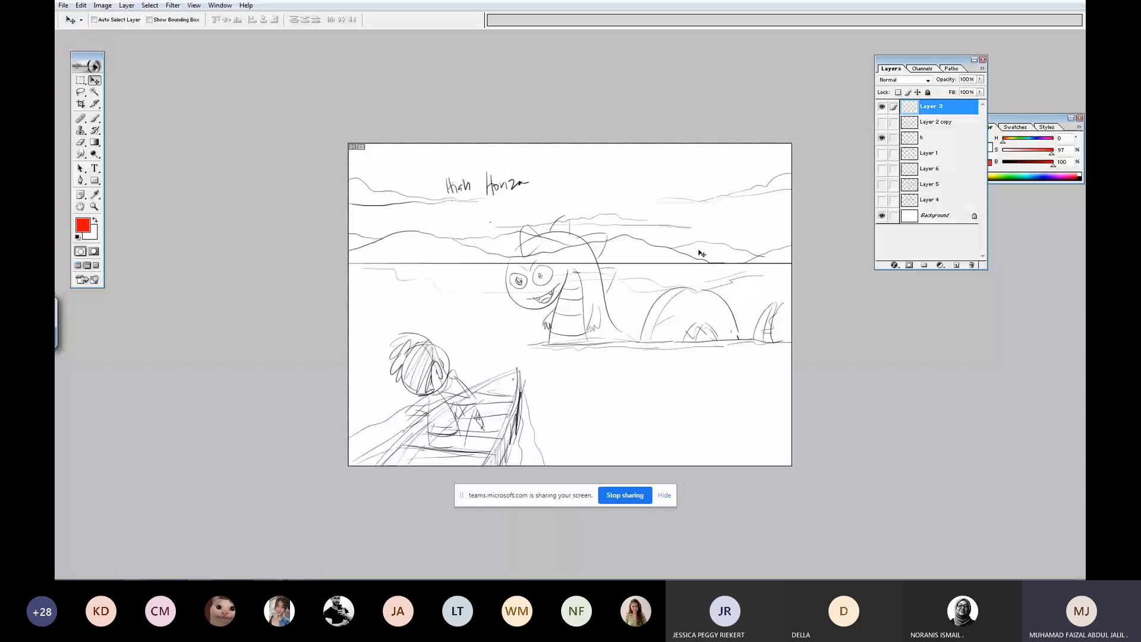
Hide Layer 3 and layer h, add a new empty layer on top and fit the blank canvas to the screen.
click(882, 107)
click(882, 137)
click(955, 264)
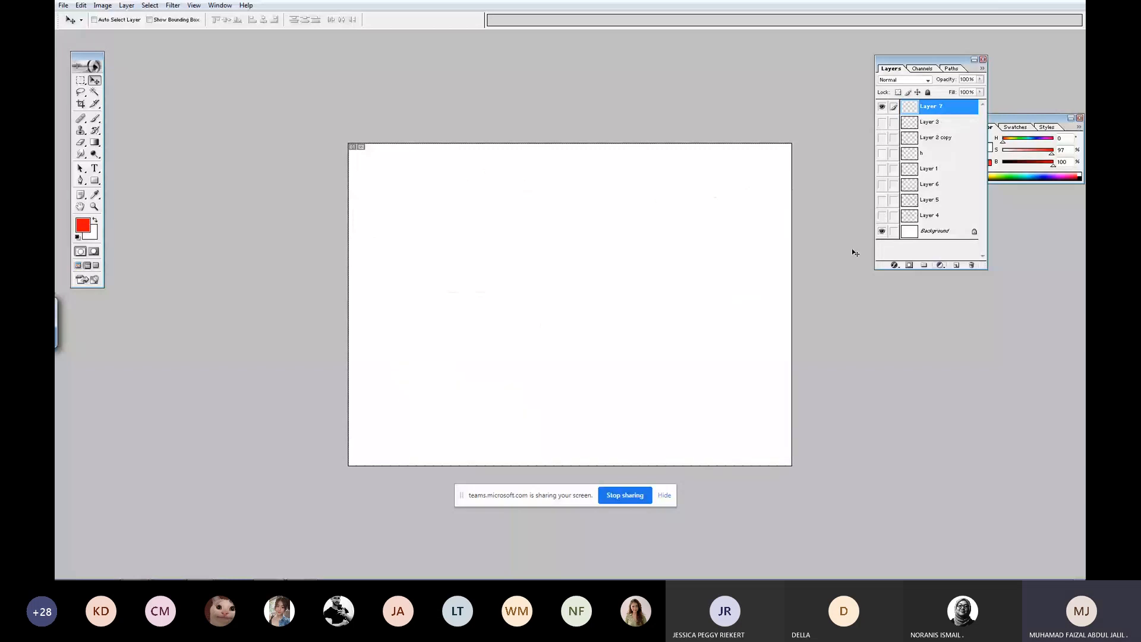
key(ctrl+0)
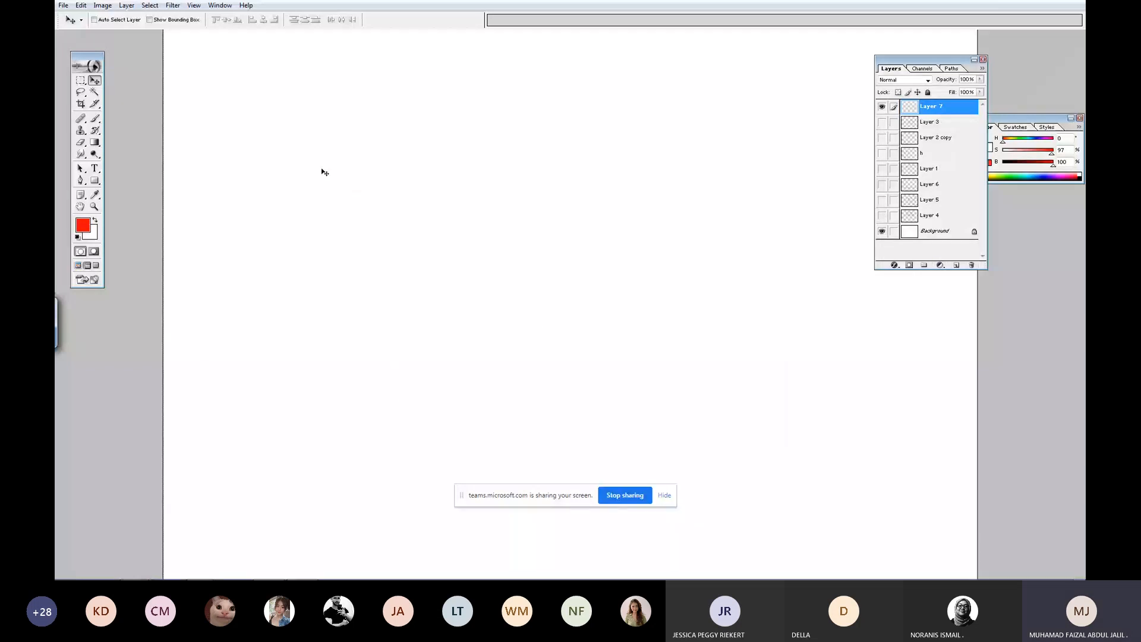
Draw a red rectangular frame with the Brush in the upper-left part of the canvas on Layer 7.
key(b)
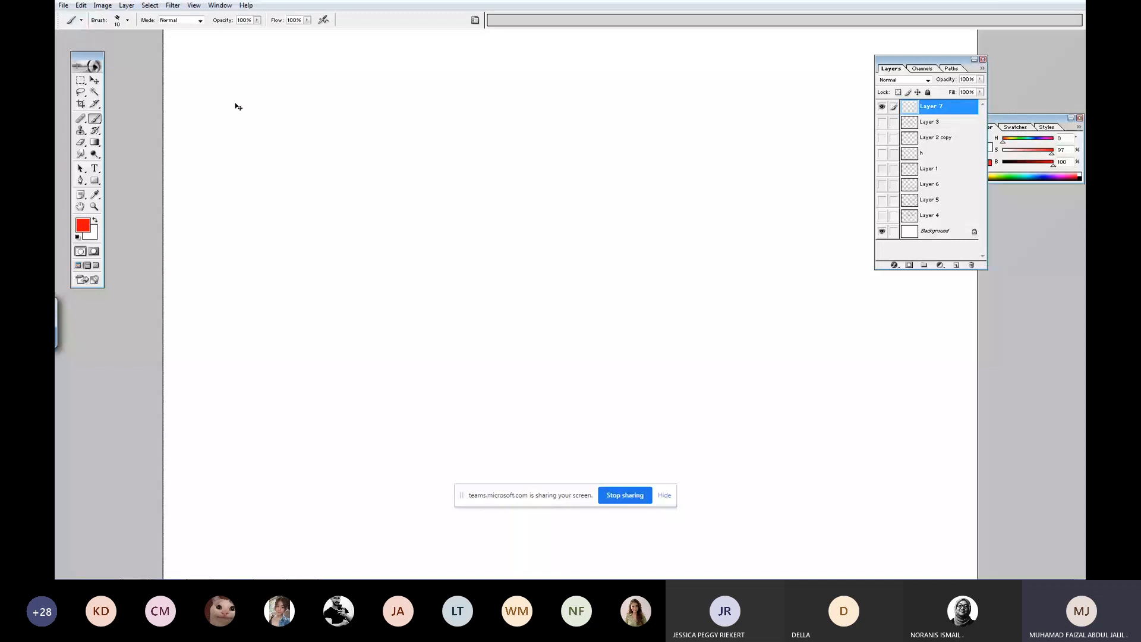
key(ctrl+plus)
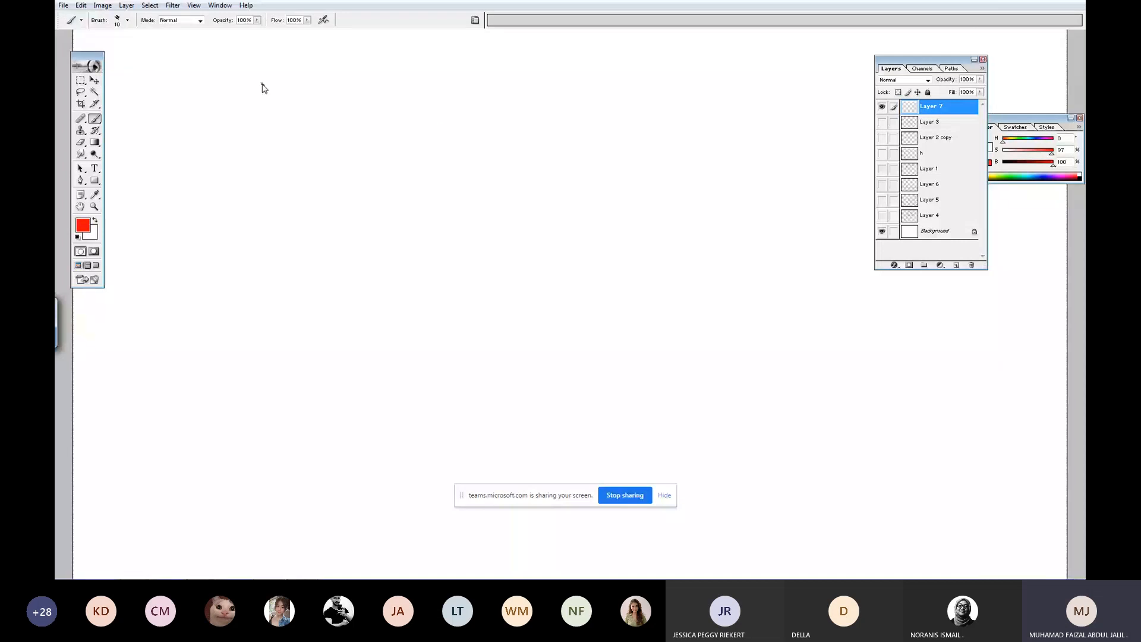
drag(257, 53, 264, 255)
mouse_move(245, 56)
mouse_down()
mouse_move(558, 56)
mouse_move(539, 240)
mouse_up()
drag(251, 260, 545, 248)
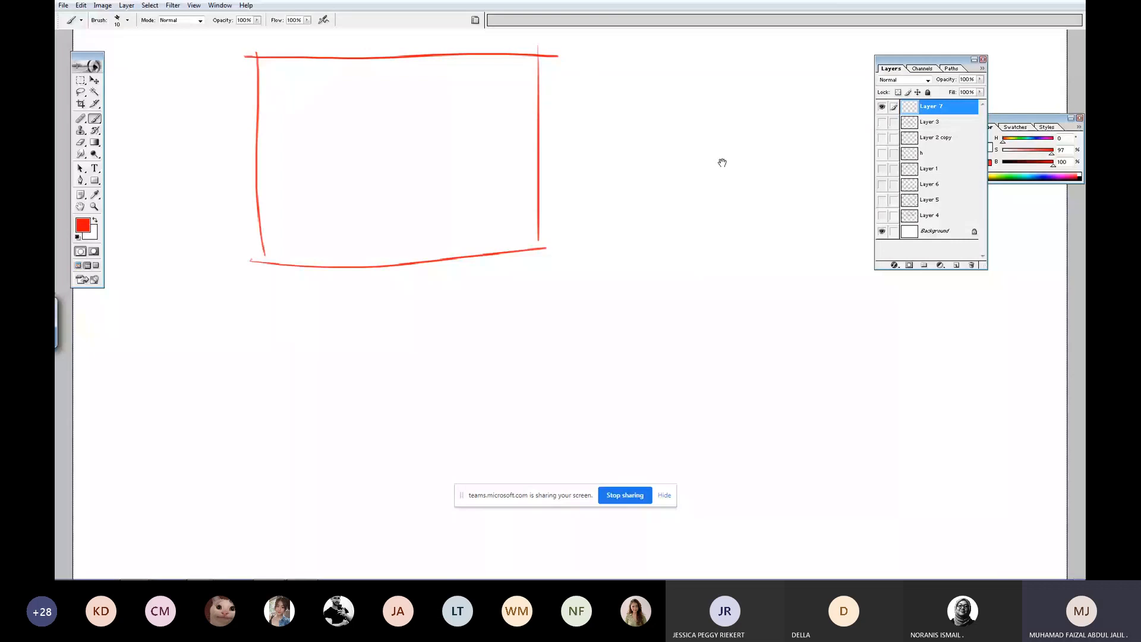
Hide the palettes and draw a second red rectangular frame to the right of the first one.
drag(723, 163, 521, 266)
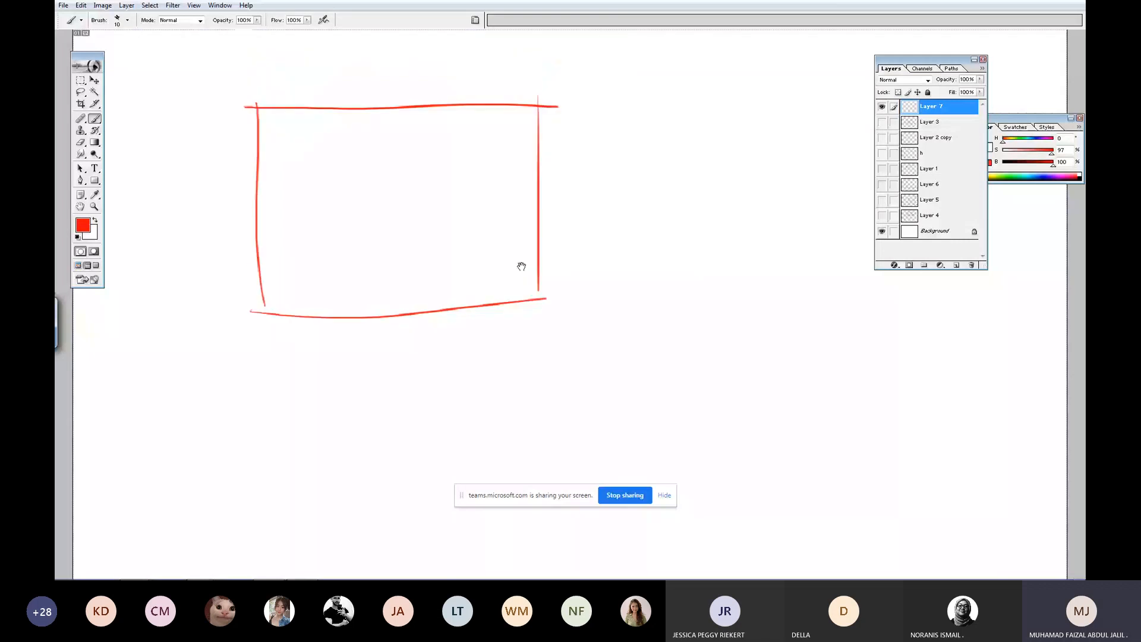
key(Tab)
drag(636, 77, 646, 326)
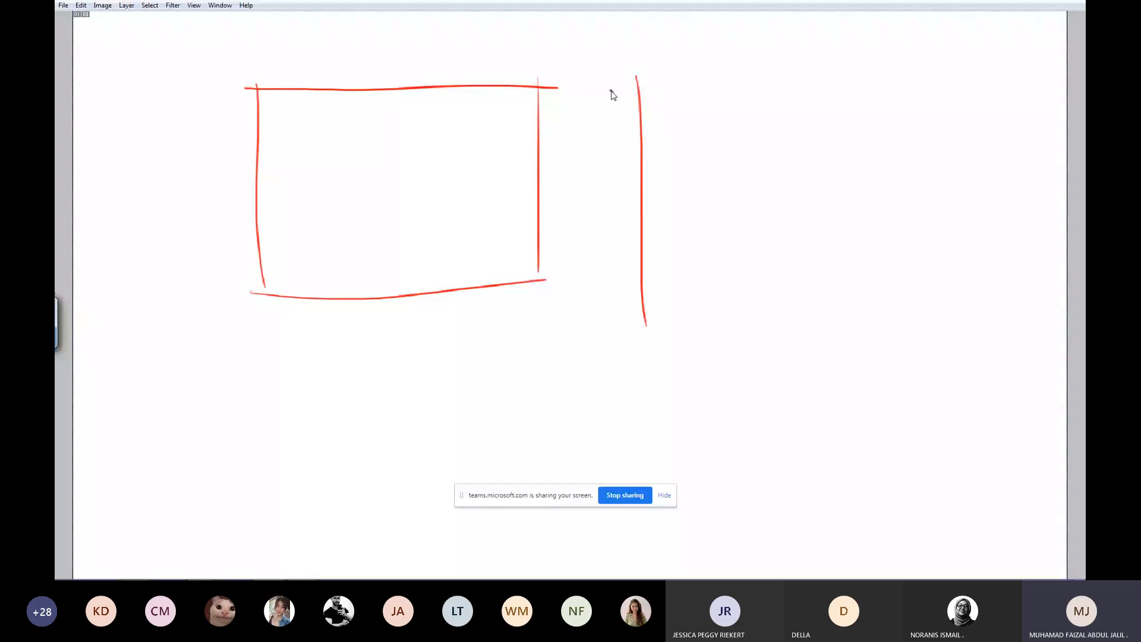
mouse_move(621, 87)
mouse_down()
mouse_move(961, 79)
mouse_move(962, 352)
mouse_up()
drag(624, 296, 981, 287)
Draw a third red rectangular frame centred below the first two.
scroll(983, 295, down, 3)
drag(410, 215, 409, 512)
mouse_move(398, 244)
mouse_down()
mouse_move(764, 232)
mouse_move(764, 494)
mouse_up()
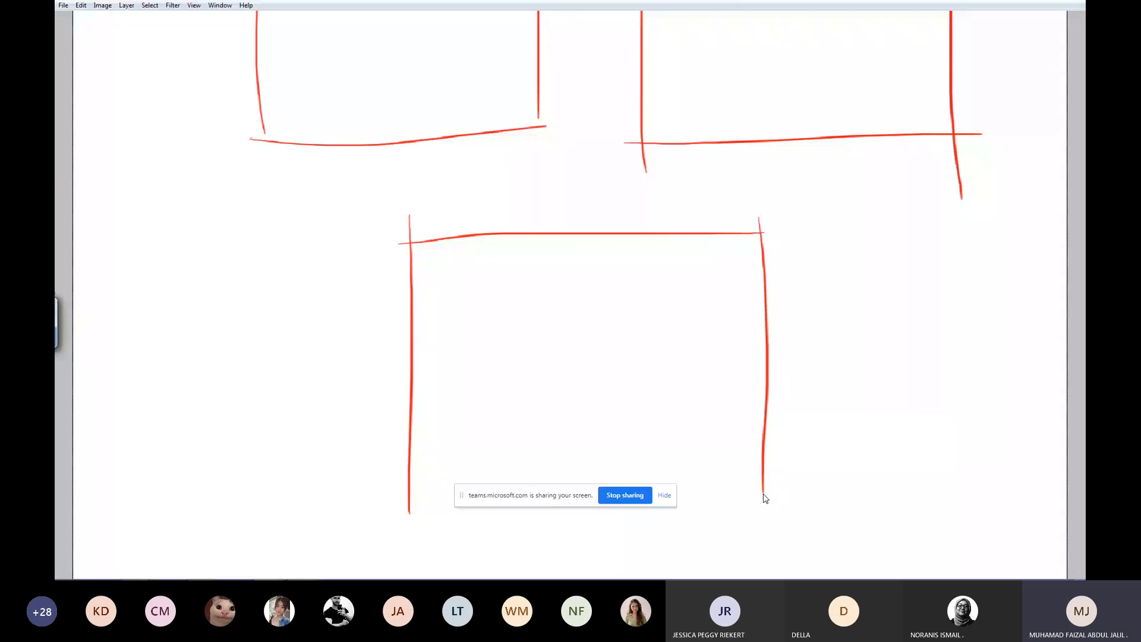
scroll(589, 340, up, 3)
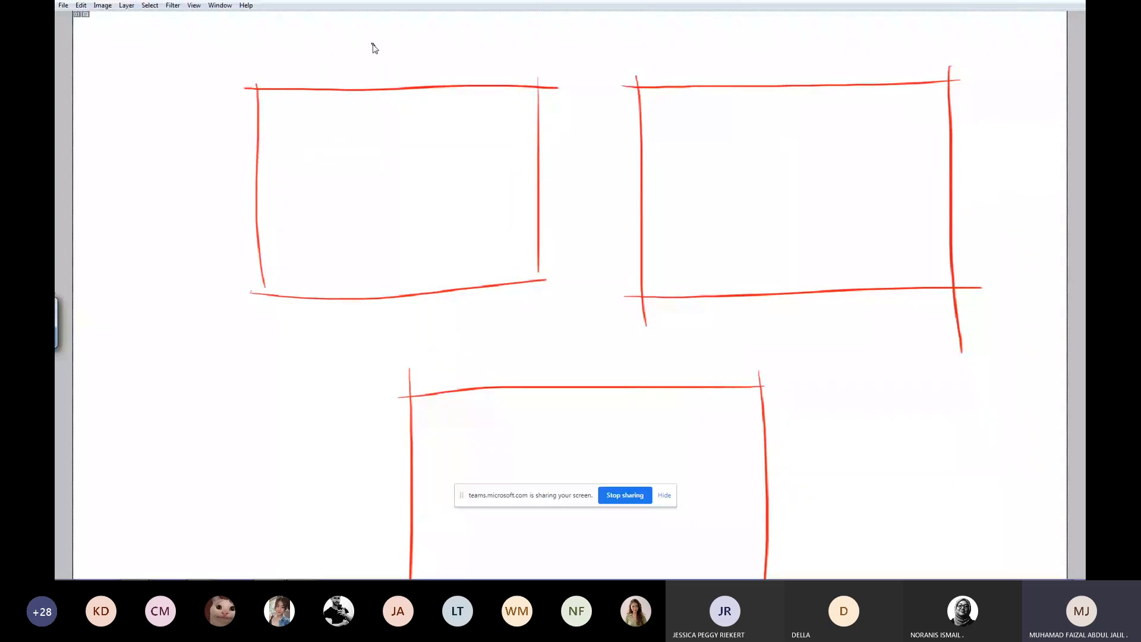
Handwrite the label "1 point" above the first frame, with the number circled.
drag(375, 32, 376, 60)
drag(375, 28, 411, 78)
drag(423, 38, 424, 40)
mouse_move(432, 38)
mouse_down()
mouse_move(433, 54)
mouse_move(445, 52)
mouse_up()
drag(449, 26, 454, 56)
drag(442, 43, 469, 40)
Handwrite the label "2 point" above the second frame, with the number circled.
drag(670, 25, 668, 24)
drag(662, 36, 676, 51)
drag(706, 33, 710, 77)
drag(706, 34, 711, 48)
drag(724, 39, 729, 47)
mouse_move(740, 32)
mouse_down()
mouse_move(739, 43)
mouse_move(760, 39)
mouse_up()
drag(766, 20, 766, 56)
drag(756, 37, 775, 34)
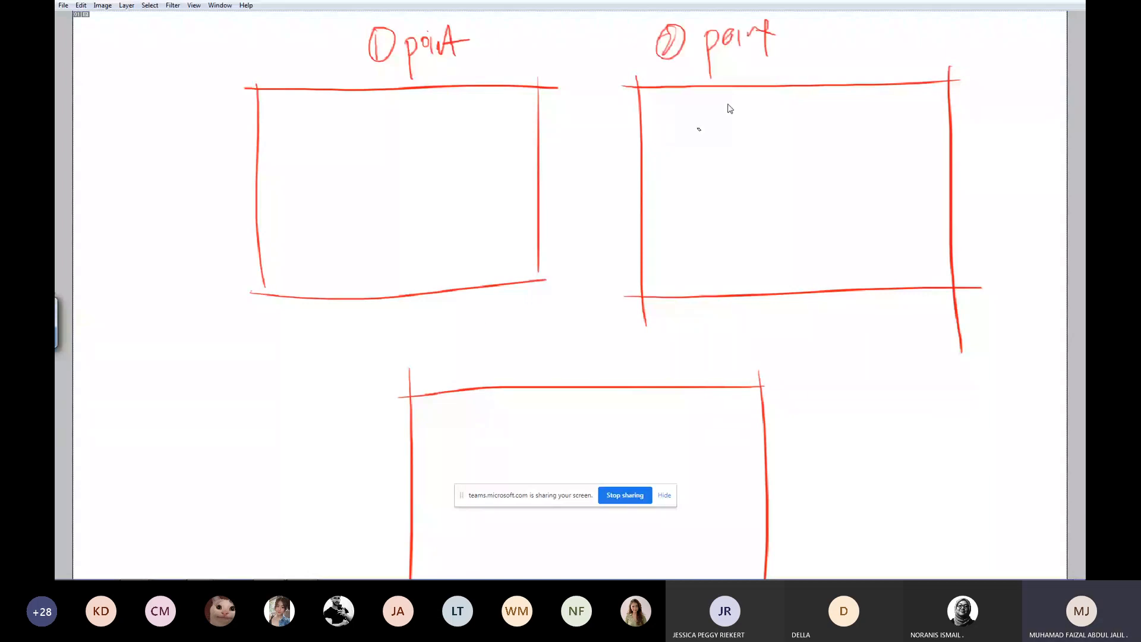
Handwrite the label "3 point" above the lower frame, with the number circled.
drag(488, 327, 489, 372)
drag(488, 341, 491, 363)
mouse_move(514, 343)
mouse_down()
mouse_move(517, 374)
mouse_move(520, 357)
mouse_up()
drag(523, 348, 529, 357)
mouse_move(533, 346)
mouse_down()
mouse_move(534, 357)
mouse_move(555, 346)
mouse_up()
drag(561, 329, 558, 357)
drag(548, 343, 573, 338)
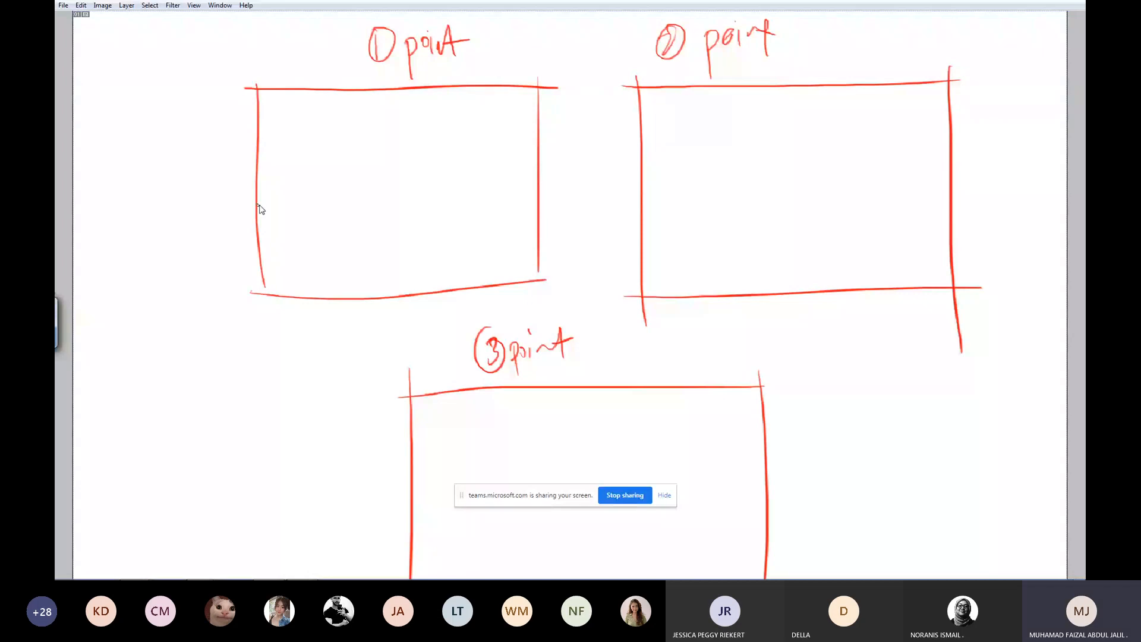
Draw a horizon and a lower horizontal guide in the 1 point frame, with lines fanning left from a central vanishing point.
drag(230, 196, 600, 193)
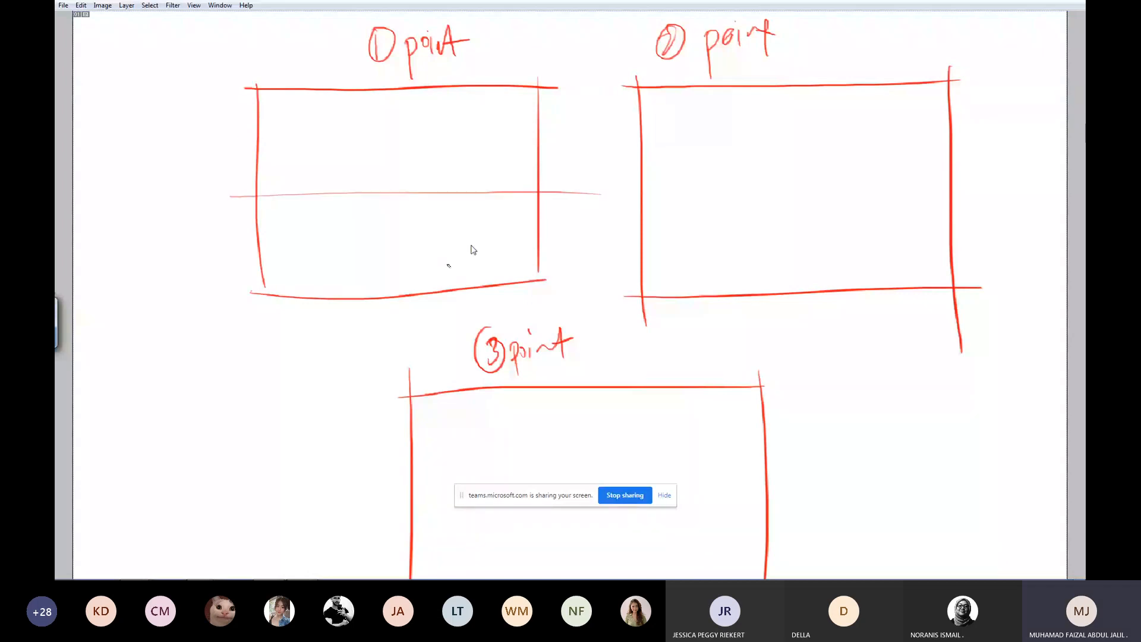
drag(244, 256, 647, 251)
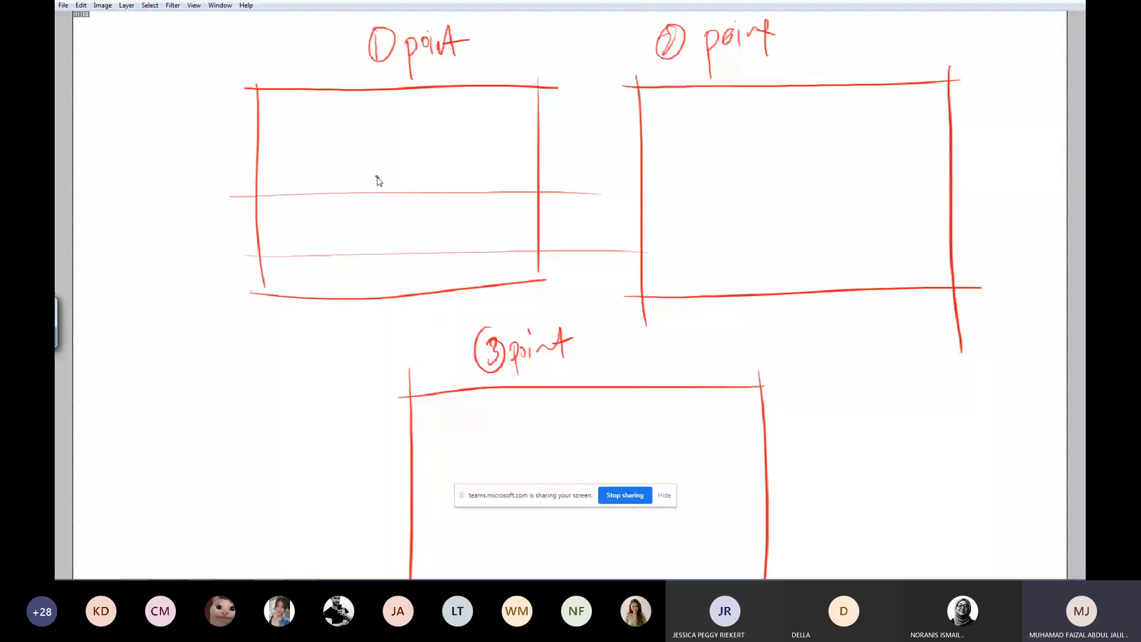
drag(390, 192, 256, 323)
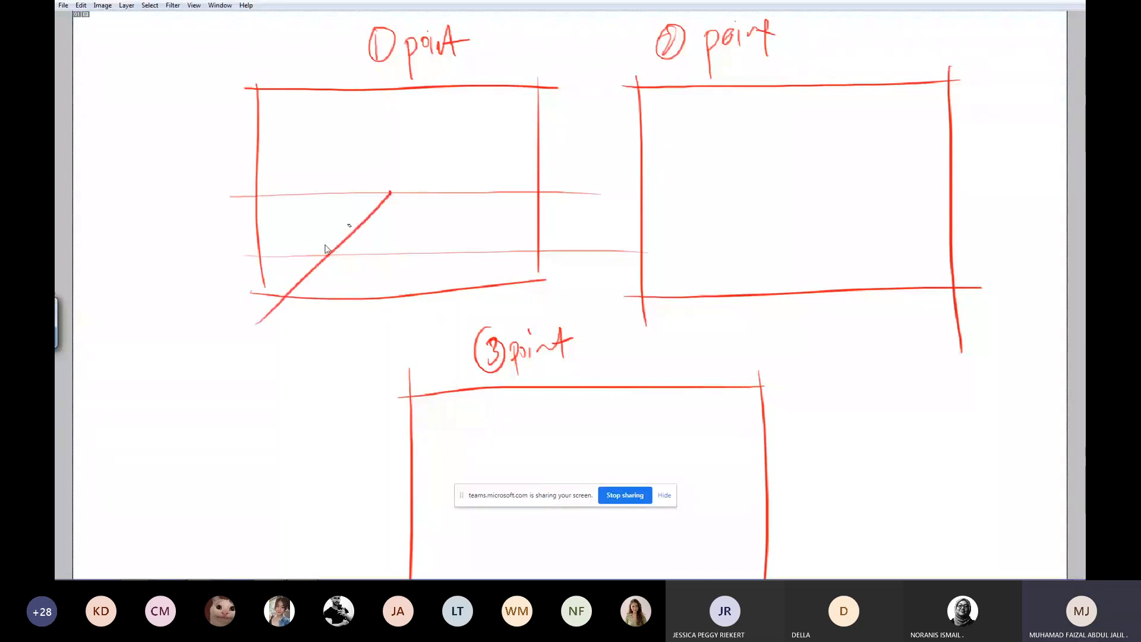
drag(391, 192, 220, 214)
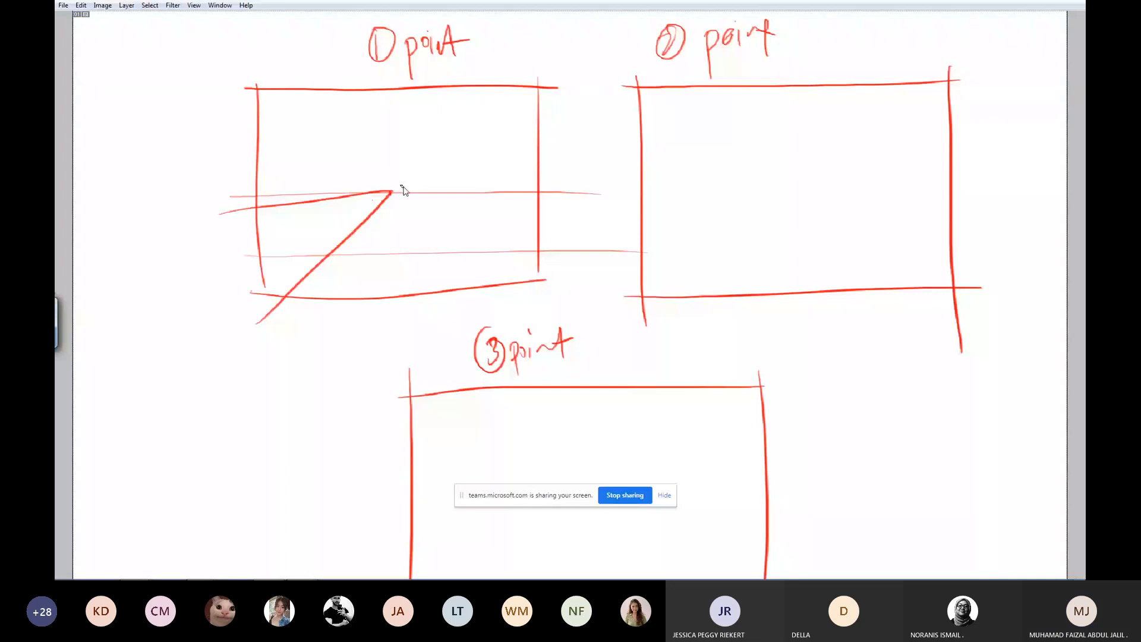
mouse_move(391, 191)
mouse_down()
mouse_move(215, 144)
mouse_move(210, 240)
mouse_up()
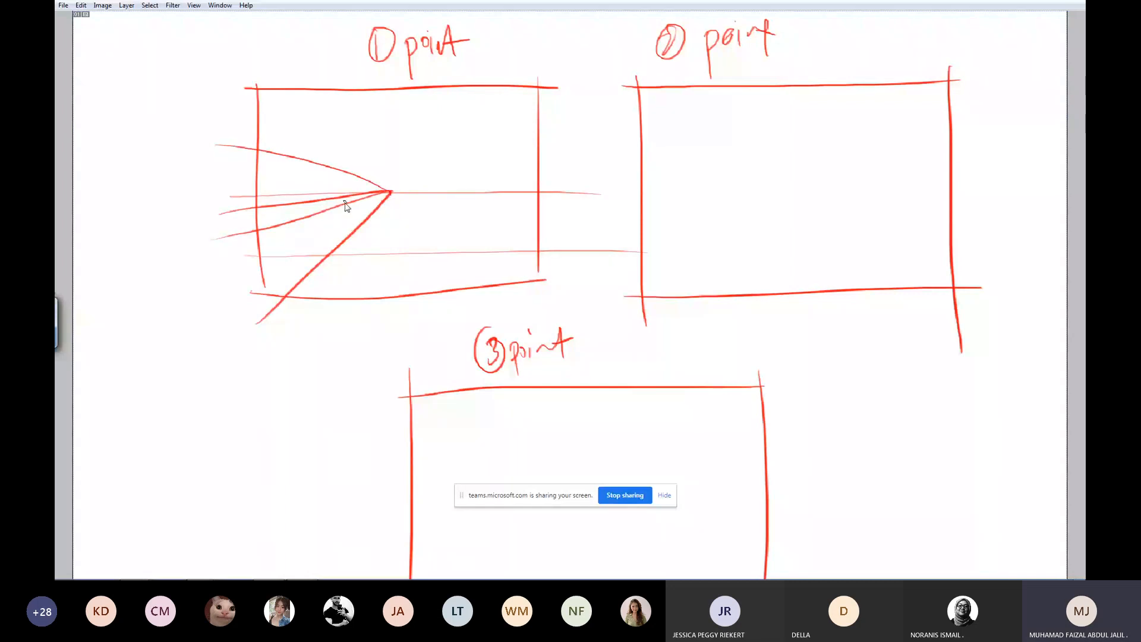
Sketch a box along the 1 point perspective lines, with its depth receding to the vanishing point and its front face hatched.
mouse_move(331, 266)
mouse_down()
mouse_move(275, 204)
mouse_move(275, 262)
mouse_up()
drag(392, 191, 218, 283)
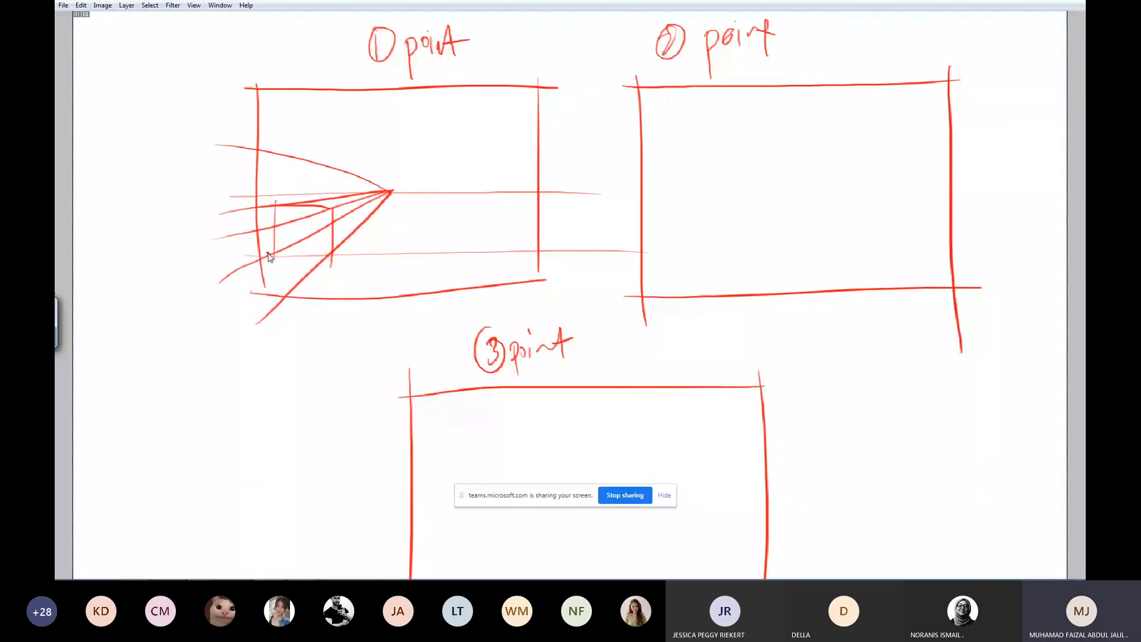
drag(269, 254, 340, 257)
mouse_move(352, 241)
mouse_down()
mouse_move(350, 205)
mouse_move(275, 237)
mouse_move(351, 215)
mouse_up()
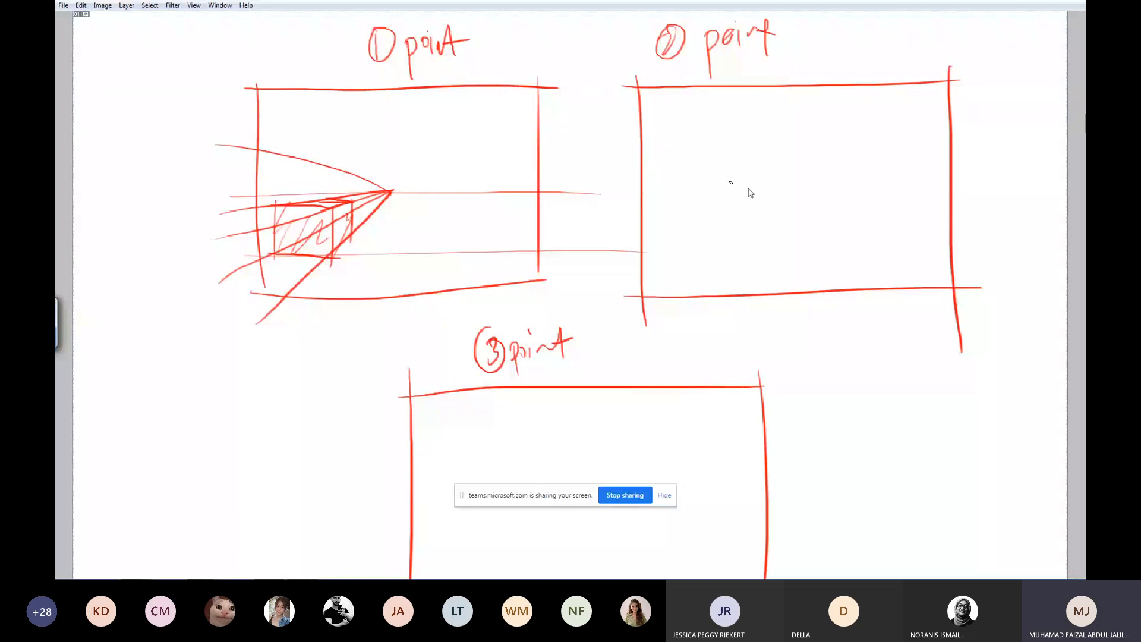
drag(616, 211, 766, 136)
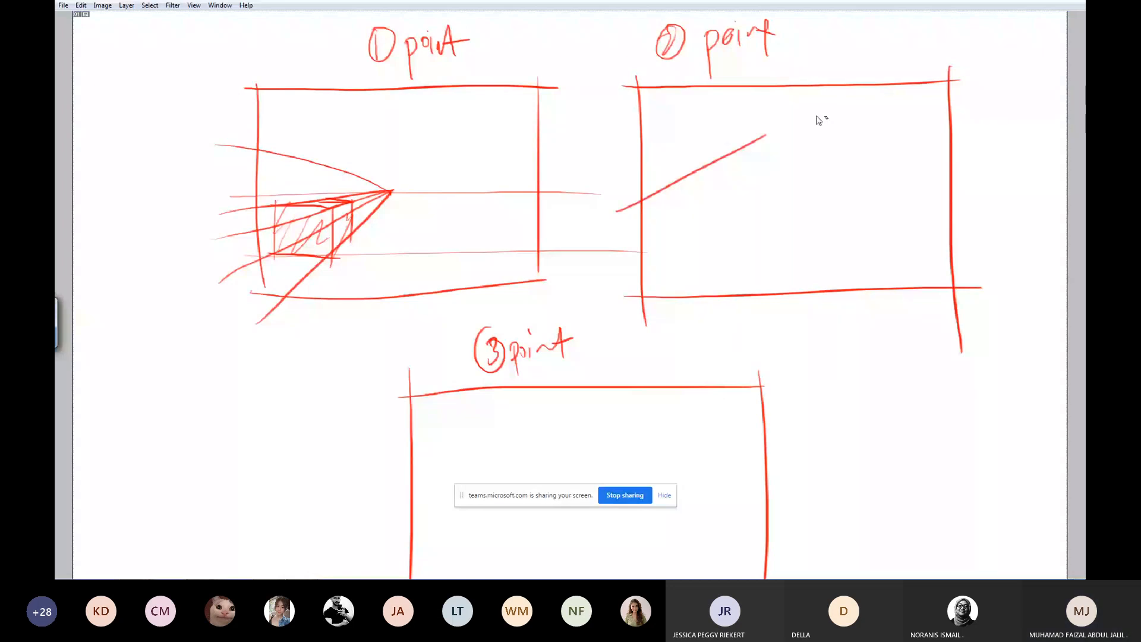
key(ctrl+z)
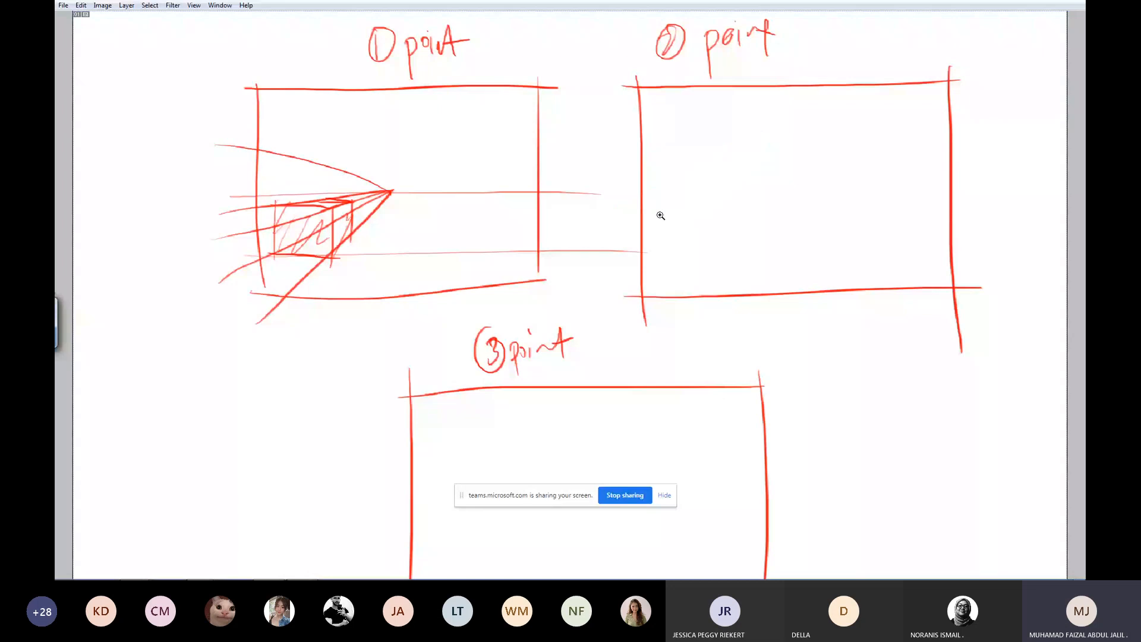
key(Tab)
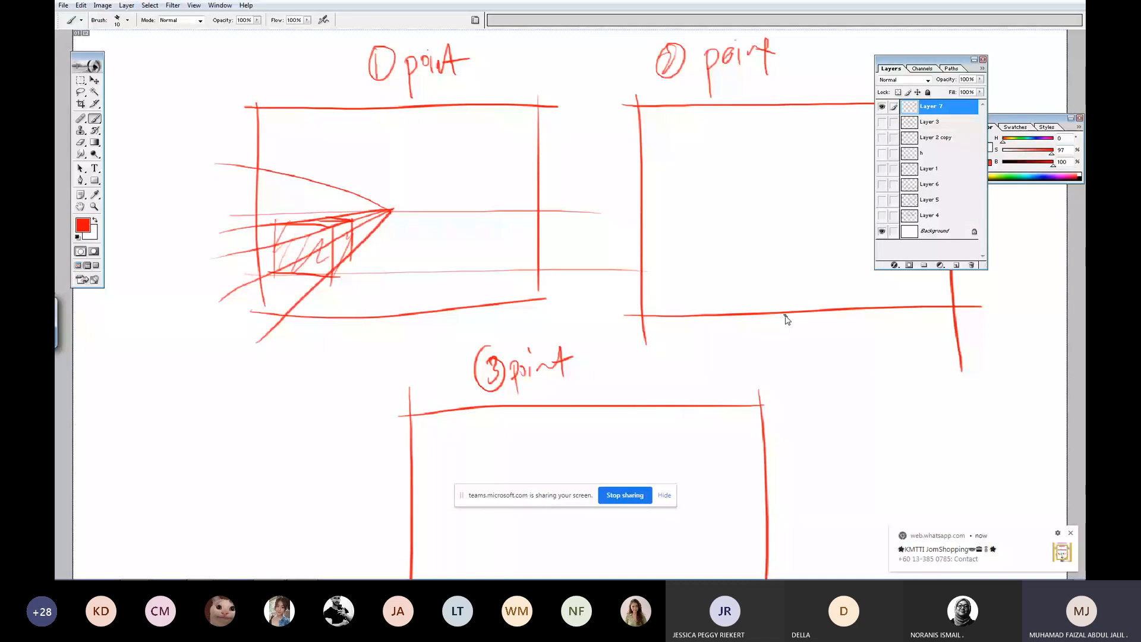
key(Tab)
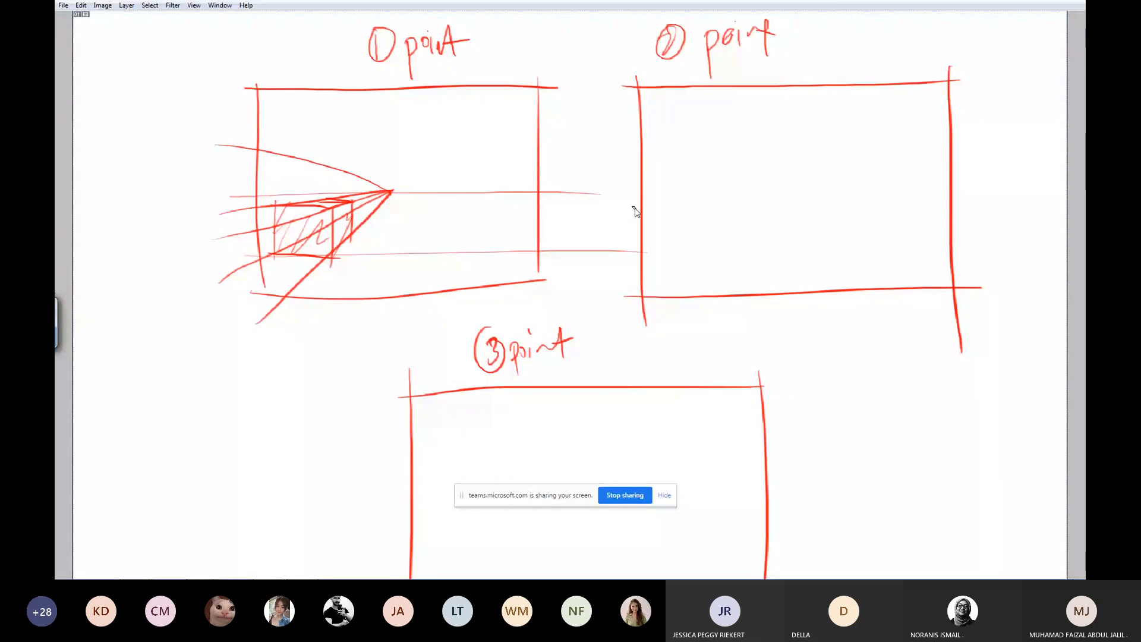
Draw a horizon and a vertical centre line in the 2 point frame, with upper lines converging on both ends of the horizon.
drag(627, 205, 950, 204)
drag(790, 66, 806, 363)
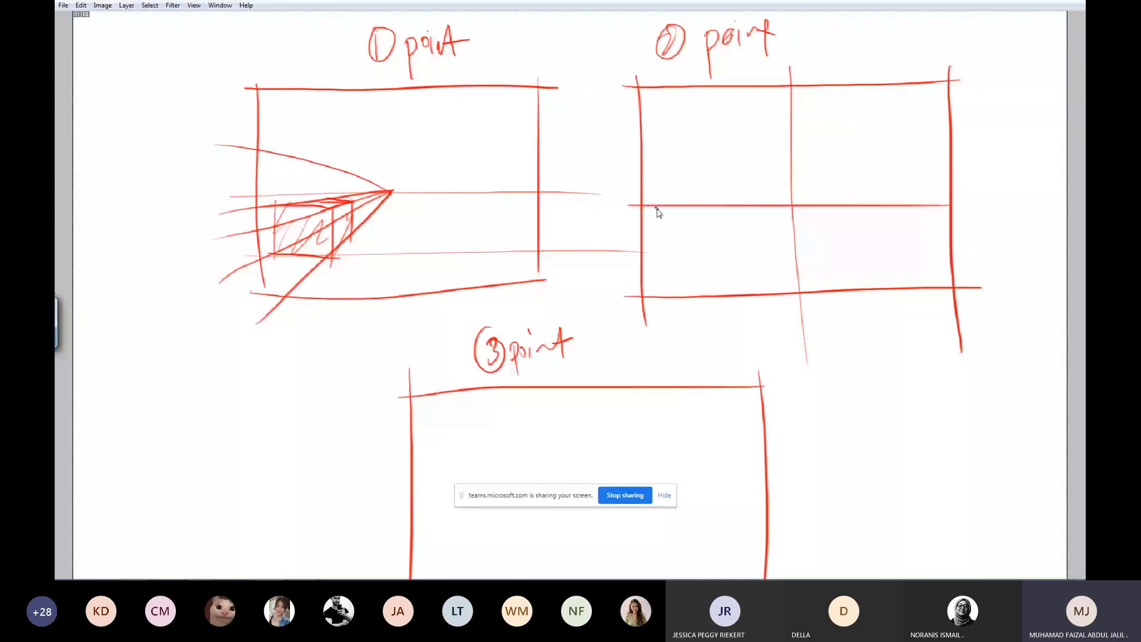
drag(641, 202, 767, 143)
drag(792, 139, 950, 204)
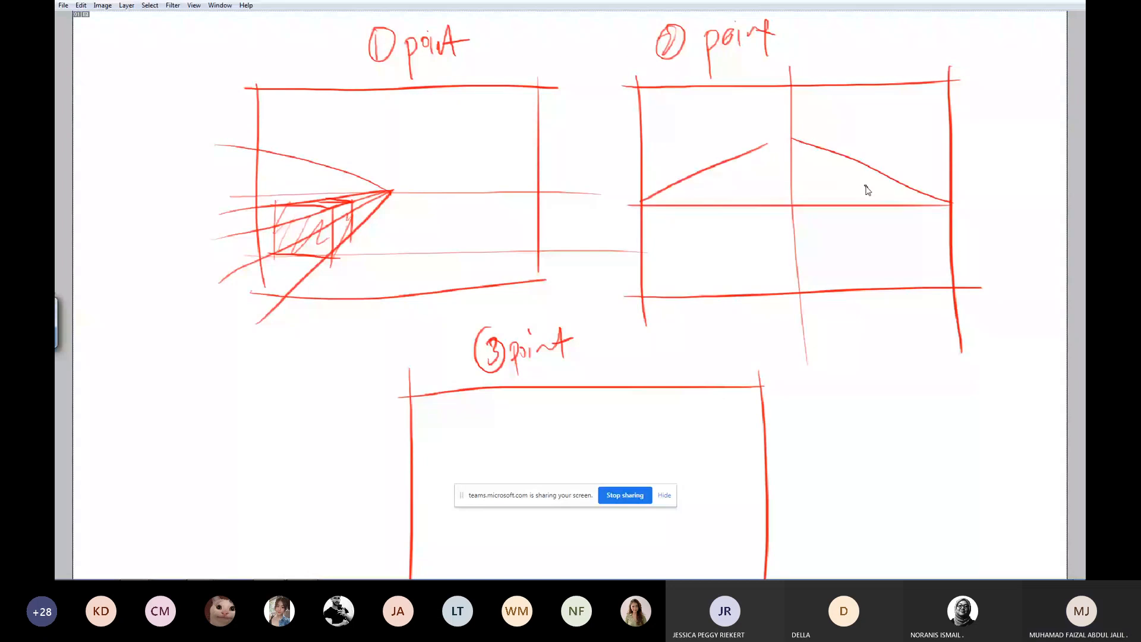
Label the left vanishing point beside the 2 point frame and draw the lower converging lines from both ends of the horizon.
drag(550, 160, 619, 198)
mouse_move(562, 249)
mouse_down()
mouse_move(563, 206)
mouse_move(585, 234)
mouse_up()
drag(640, 207, 810, 286)
drag(783, 276, 972, 203)
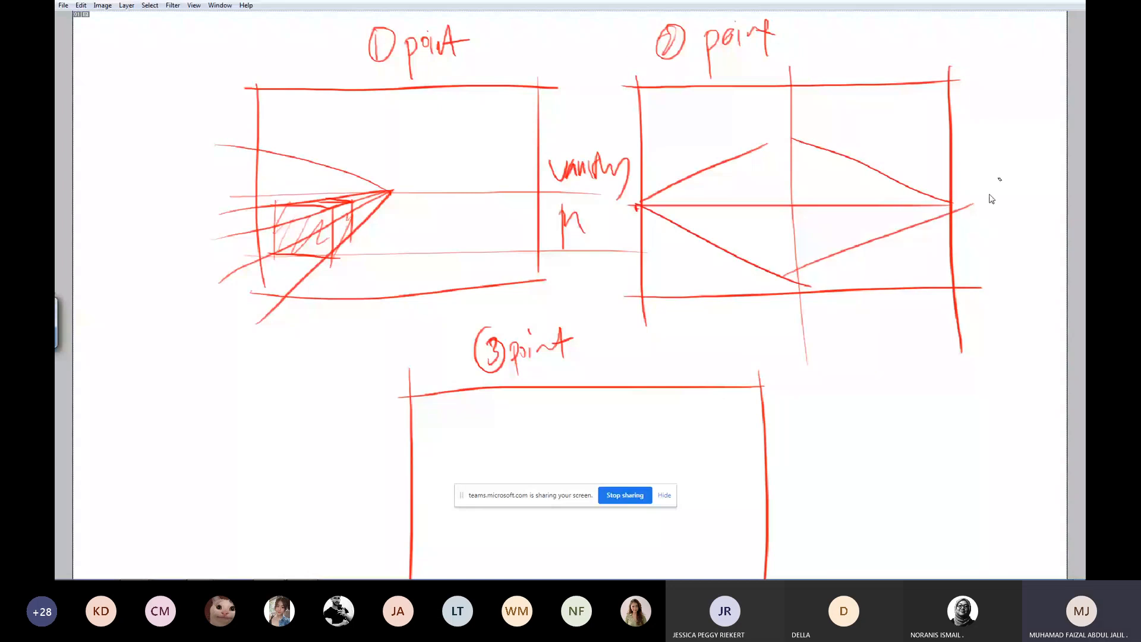
Draw the vertical centre and side edges of a box between the 2 point converging lines and hatch its left face.
drag(726, 164, 791, 138)
drag(790, 132, 790, 295)
drag(738, 148, 739, 273)
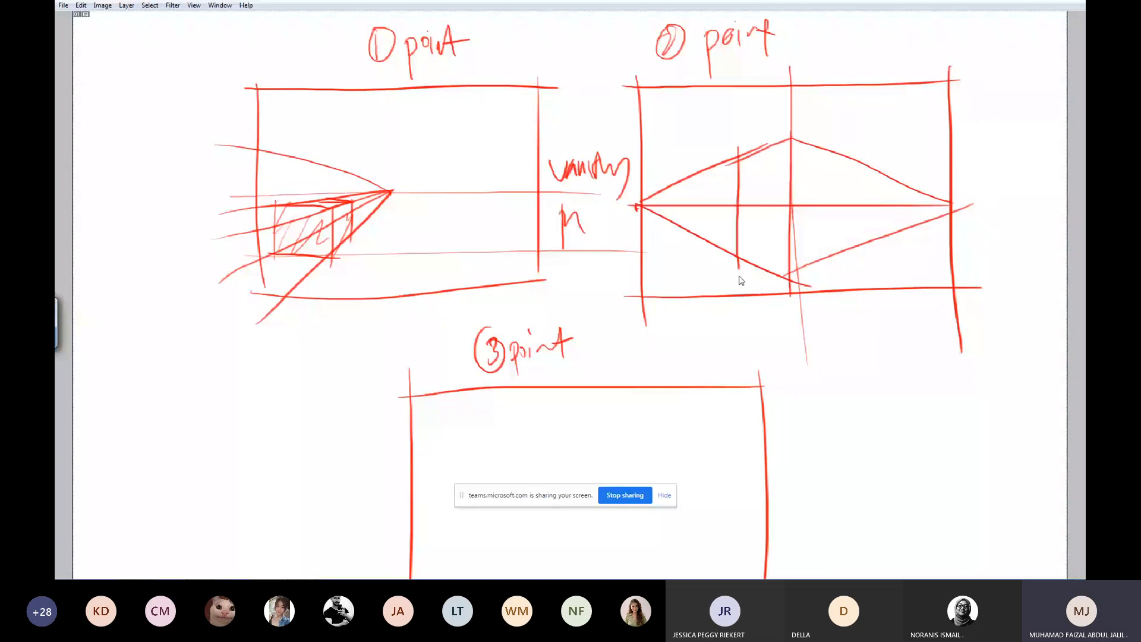
drag(850, 148, 849, 260)
mouse_move(770, 146)
mouse_down()
mouse_move(750, 199)
mouse_move(771, 273)
mouse_up()
Add a taller block above the 2 point box, run its top edge to the right vanishing point and hatch its left side.
drag(816, 93, 815, 147)
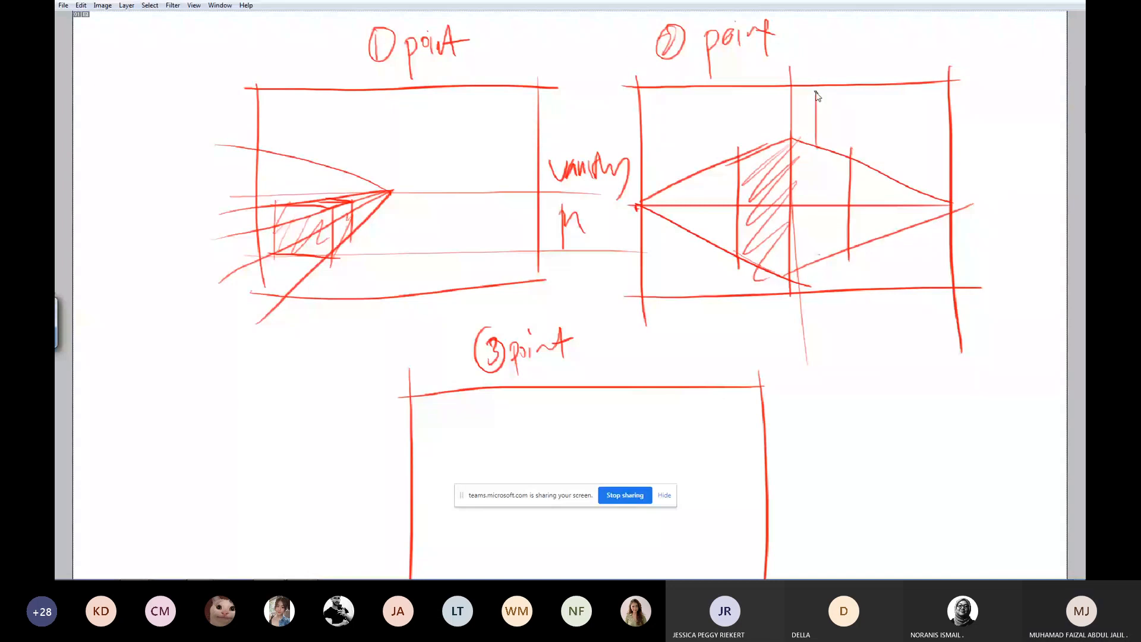
drag(785, 81, 996, 232)
mouse_move(790, 83)
mouse_down()
mouse_move(786, 162)
mouse_move(773, 100)
mouse_move(775, 156)
mouse_move(774, 117)
mouse_up()
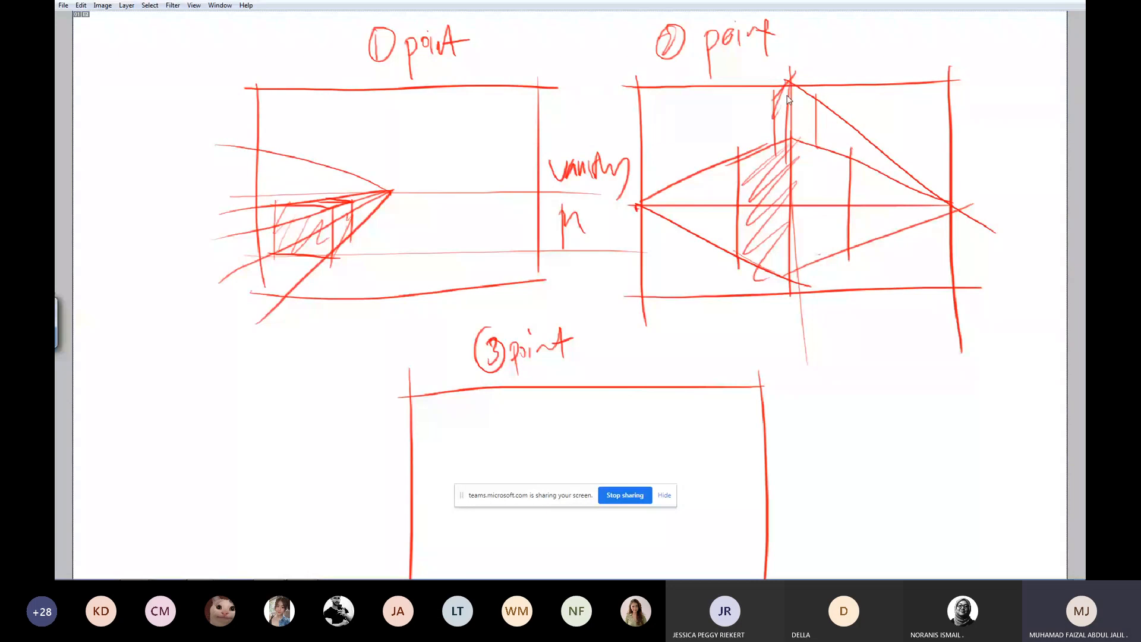
drag(787, 95, 778, 153)
drag(823, 162, 822, 192)
mouse_move(738, 253)
mouse_down()
mouse_move(779, 272)
mouse_move(782, 141)
mouse_up()
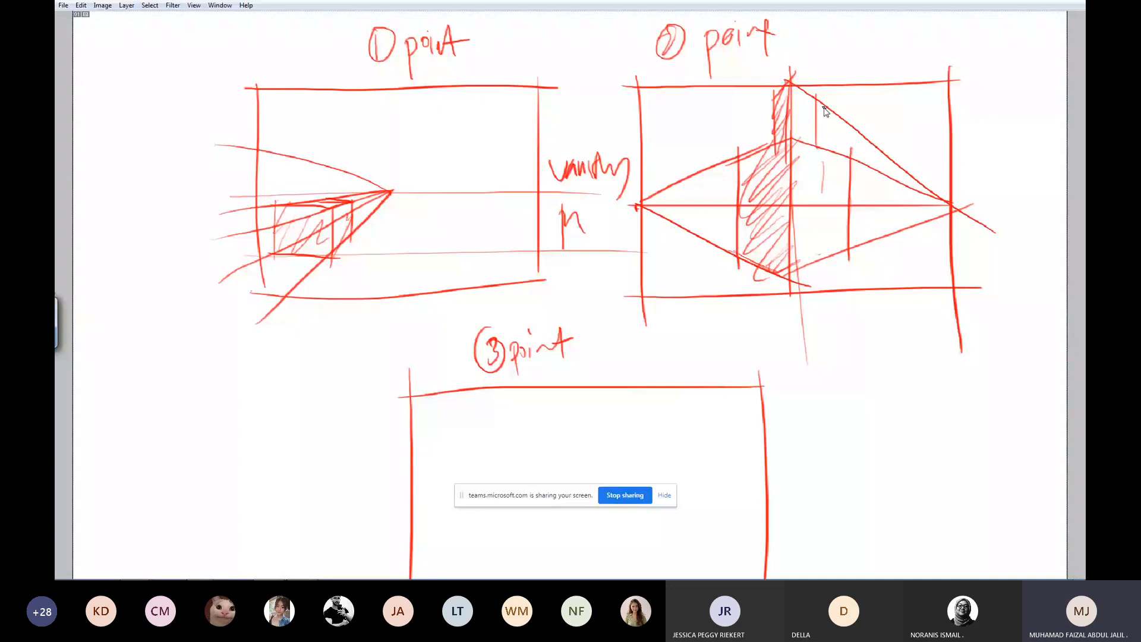
Draw a line from the taller block's top corner to the left vanishing point, retrying the stroke until it meets the point.
scroll(675, 349, down, 5)
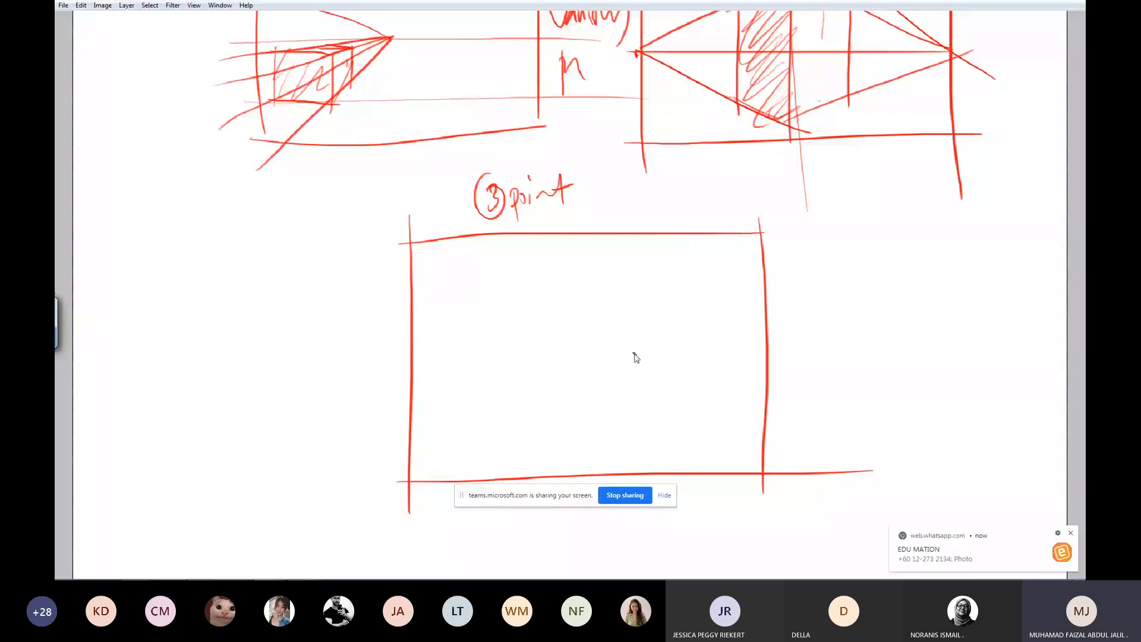
scroll(723, 297, up, 5)
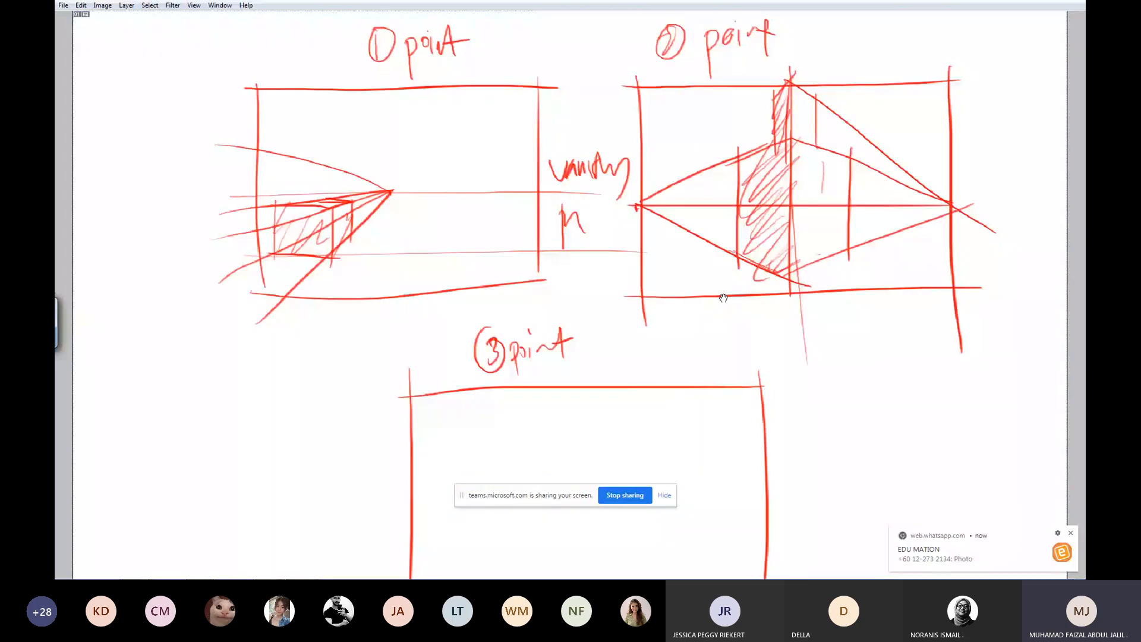
scroll(703, 212, down, 3)
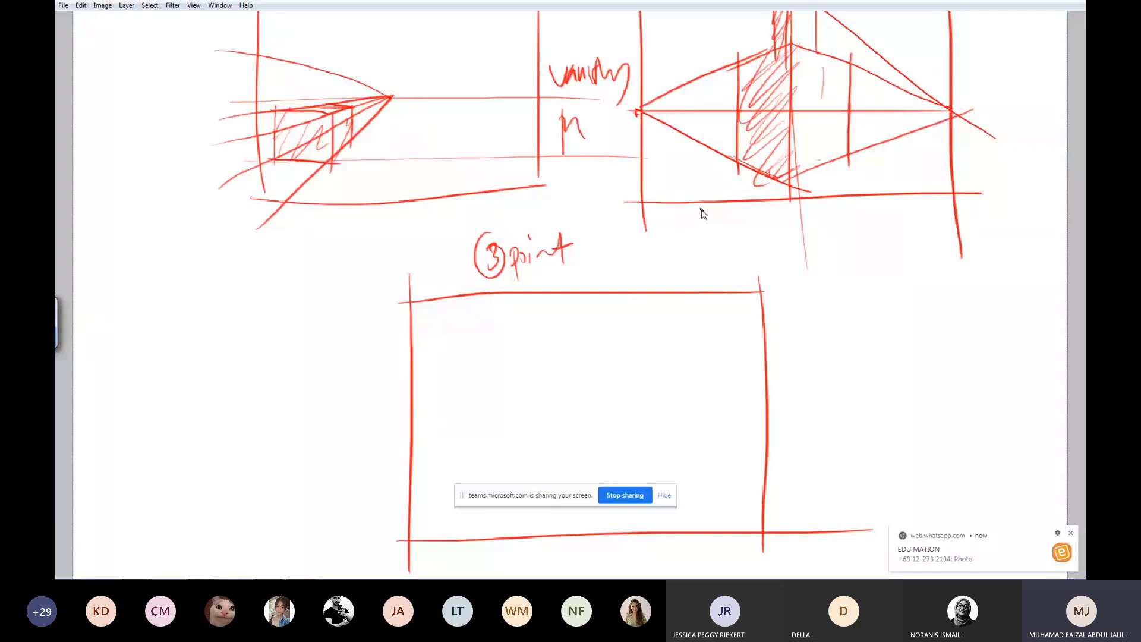
key(ctrl+minus)
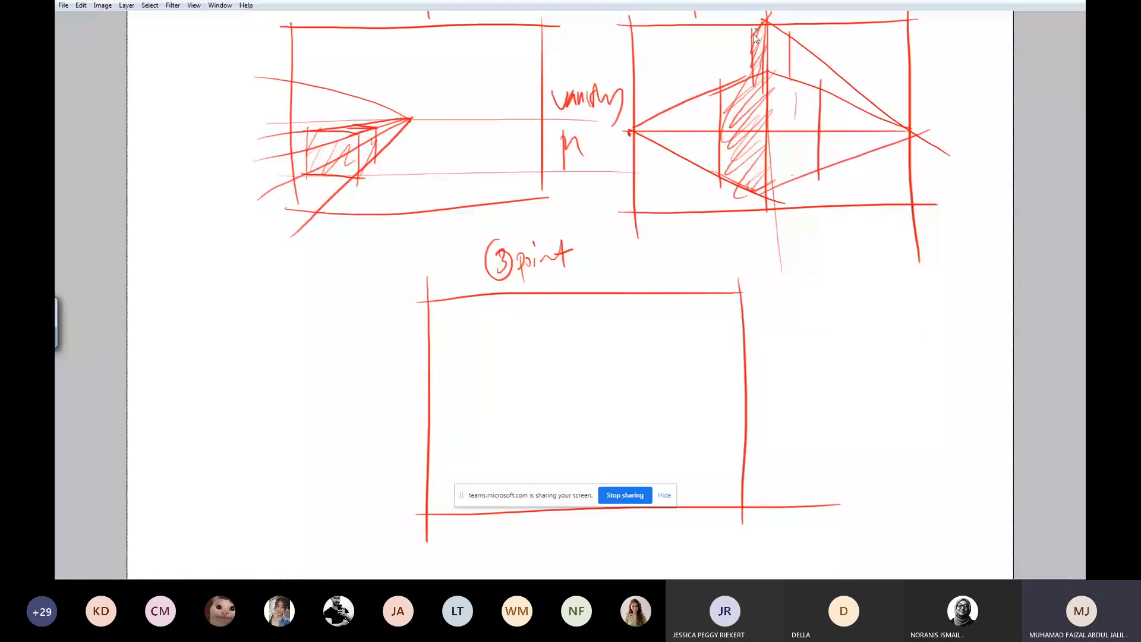
drag(766, 20, 586, 122)
key(ctrl+z)
scroll(737, 31, up, 1)
drag(769, 16, 588, 158)
key(ctrl+z)
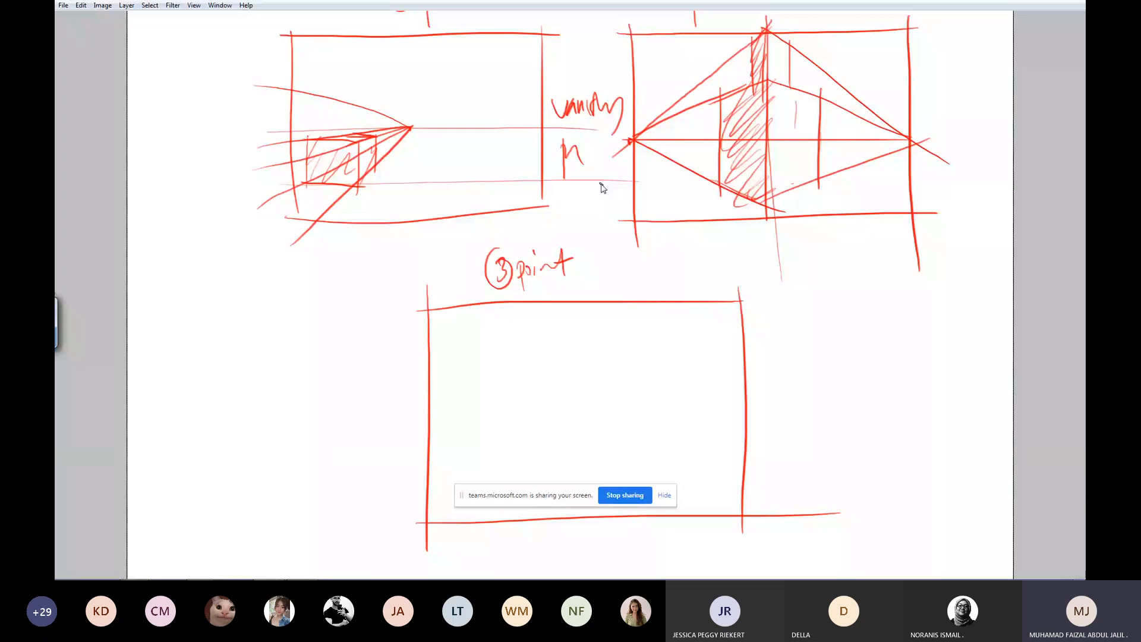
mouse_move(818, 579)
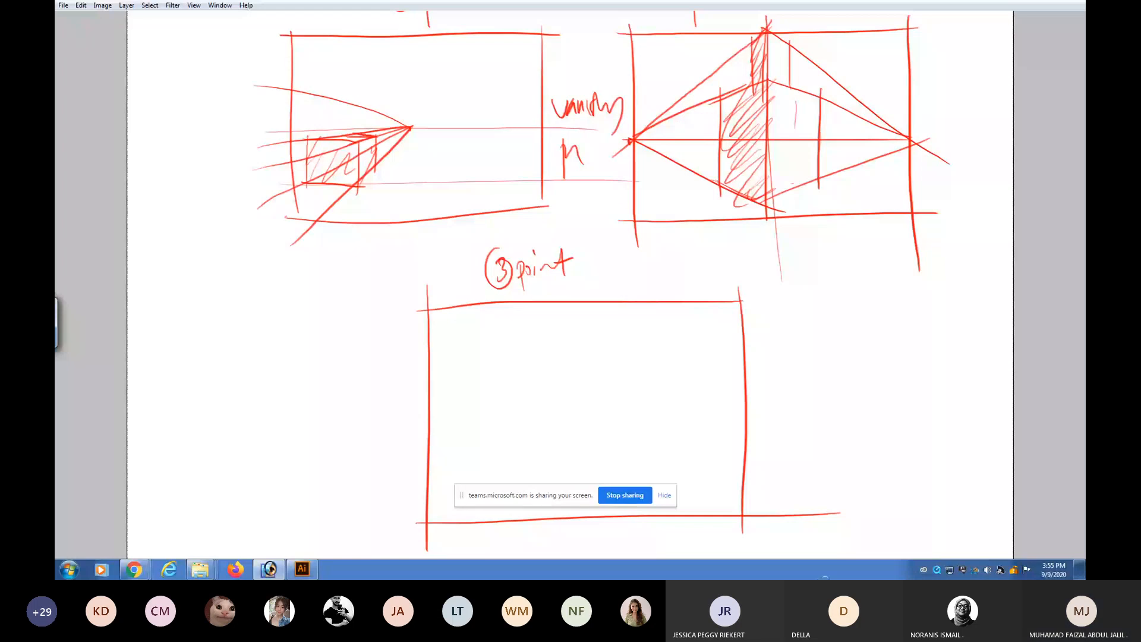
scroll(744, 324, down, 1)
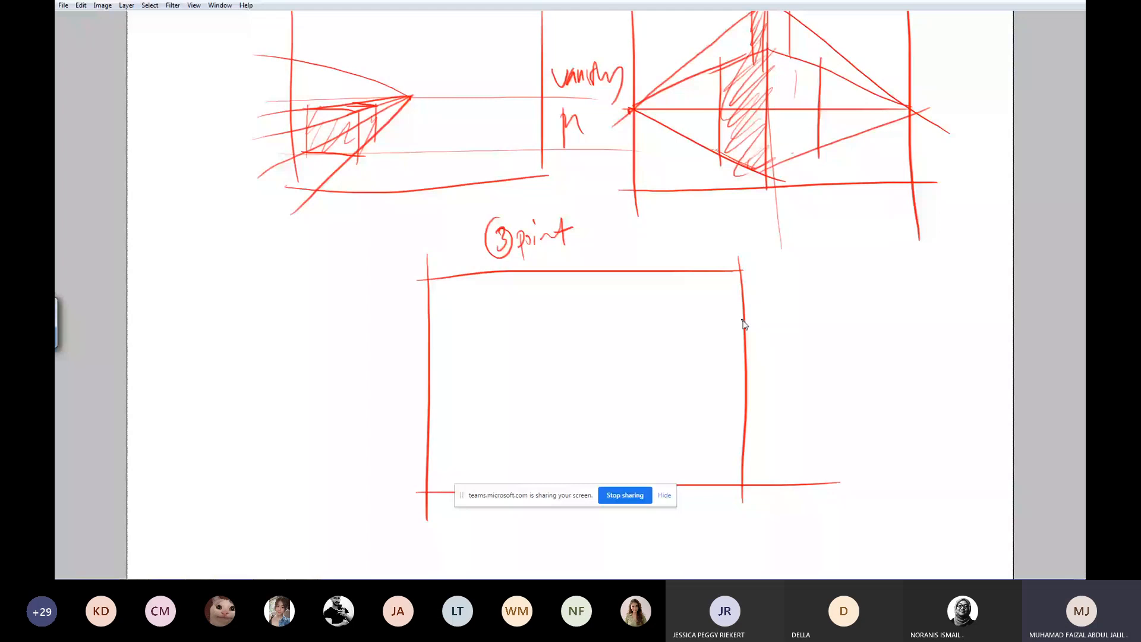
key(z)
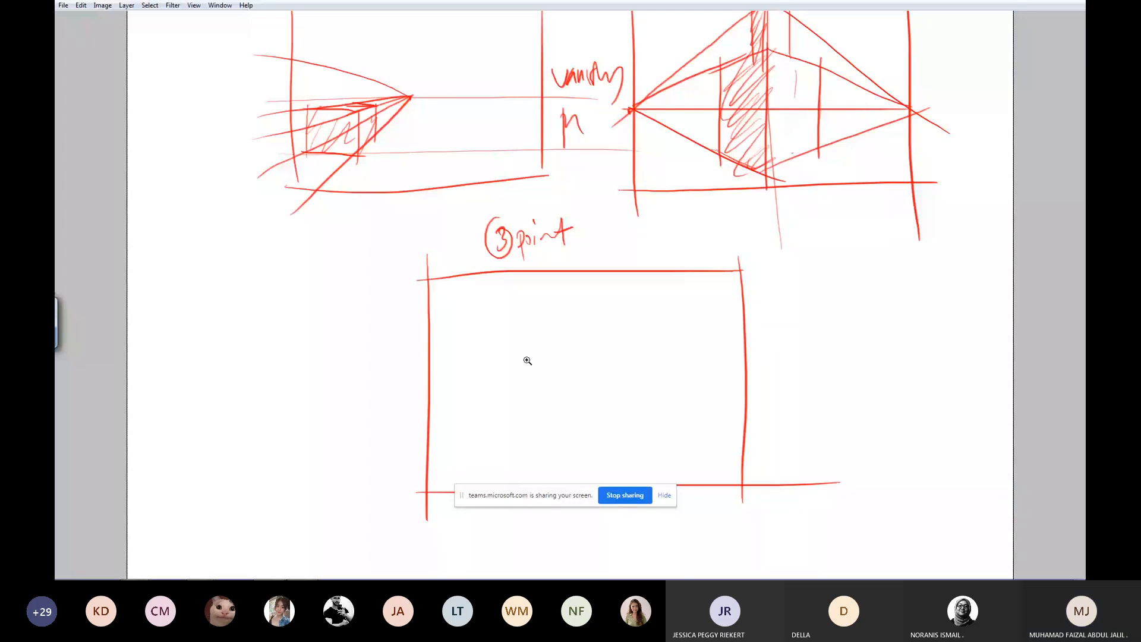
drag(526, 361, 596, 392)
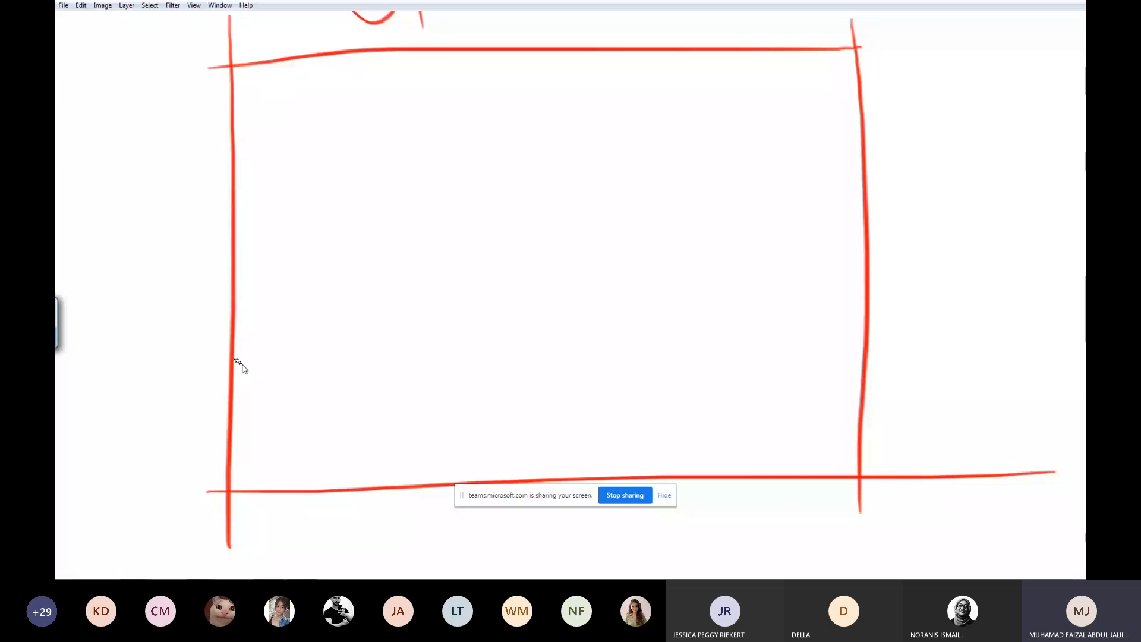
key(Tab)
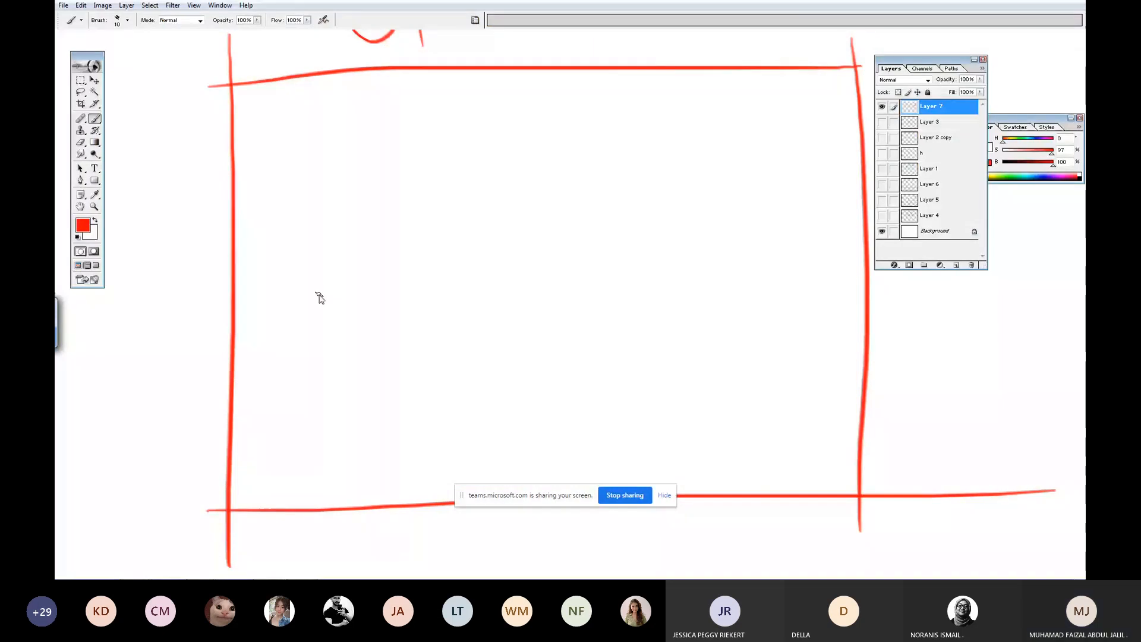
right_click(319, 295)
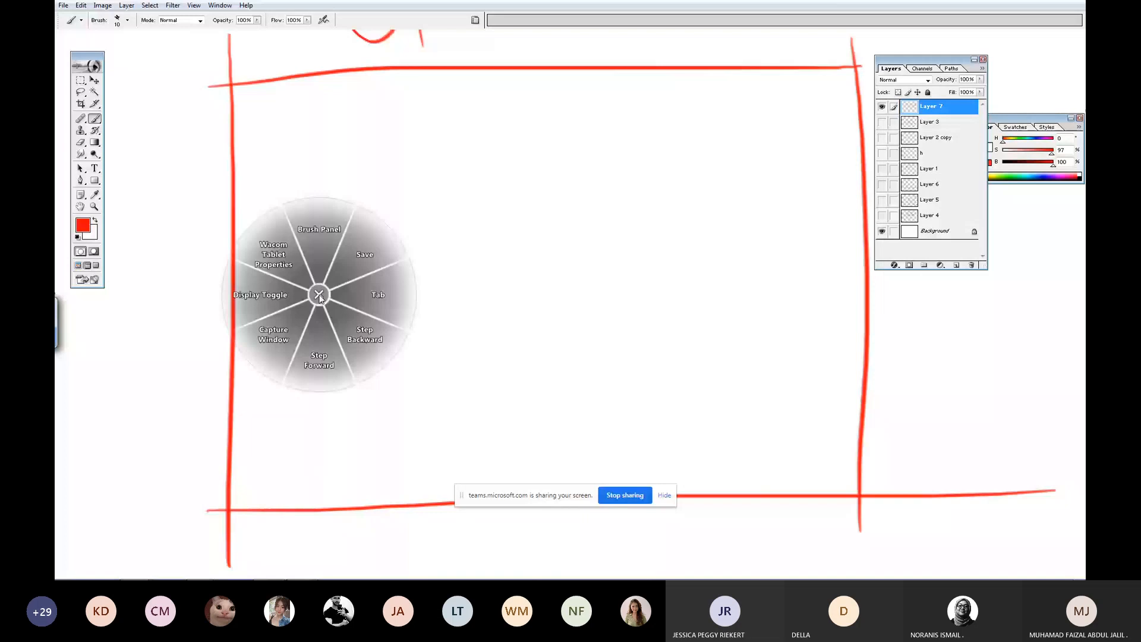
key(Tab)
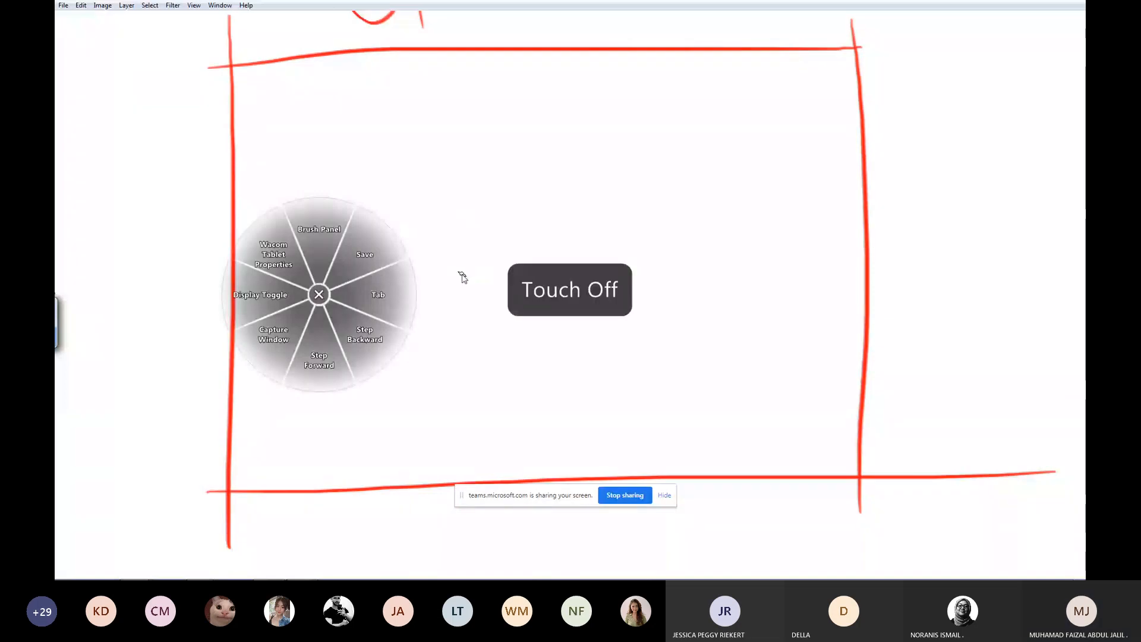
click(423, 212)
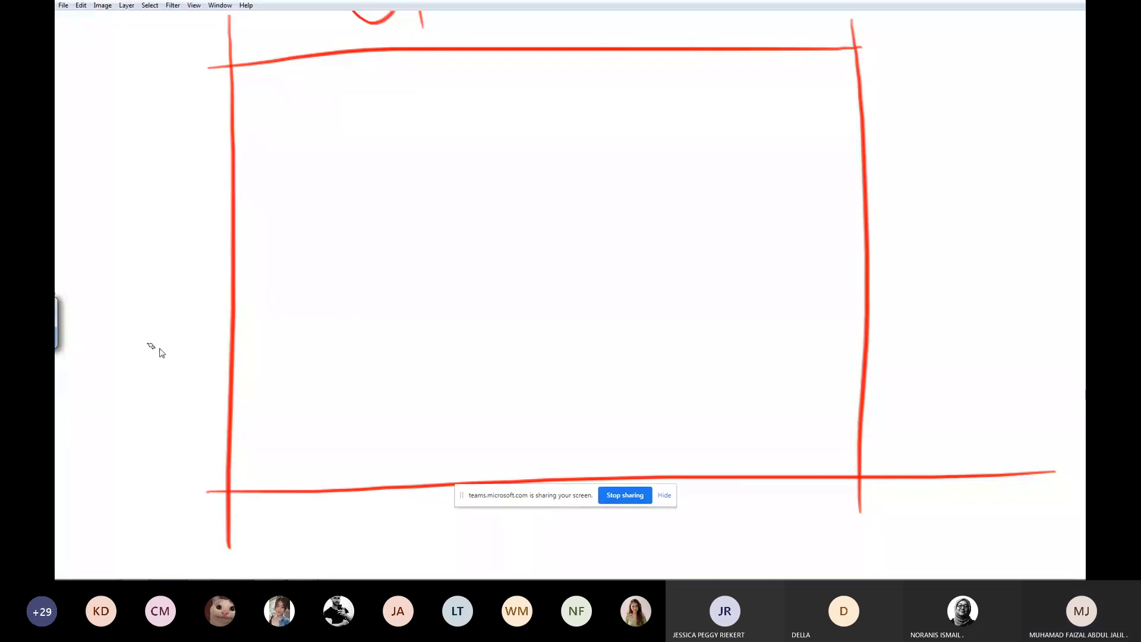
key(ctrl+0)
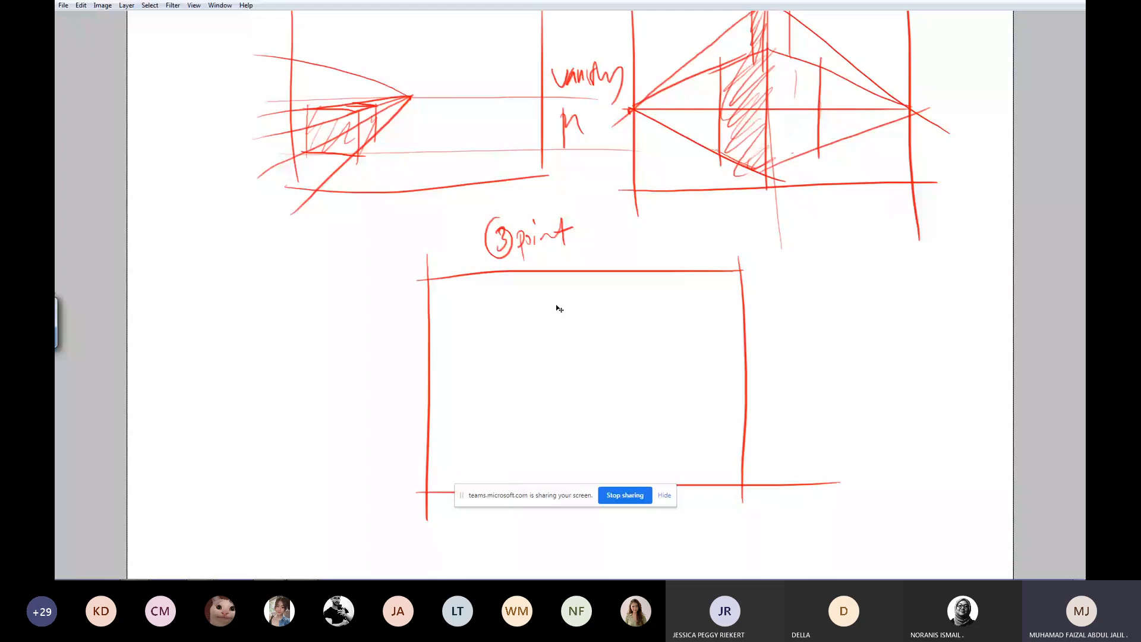
key(ctrl+minus)
drag(438, 274, 501, 312)
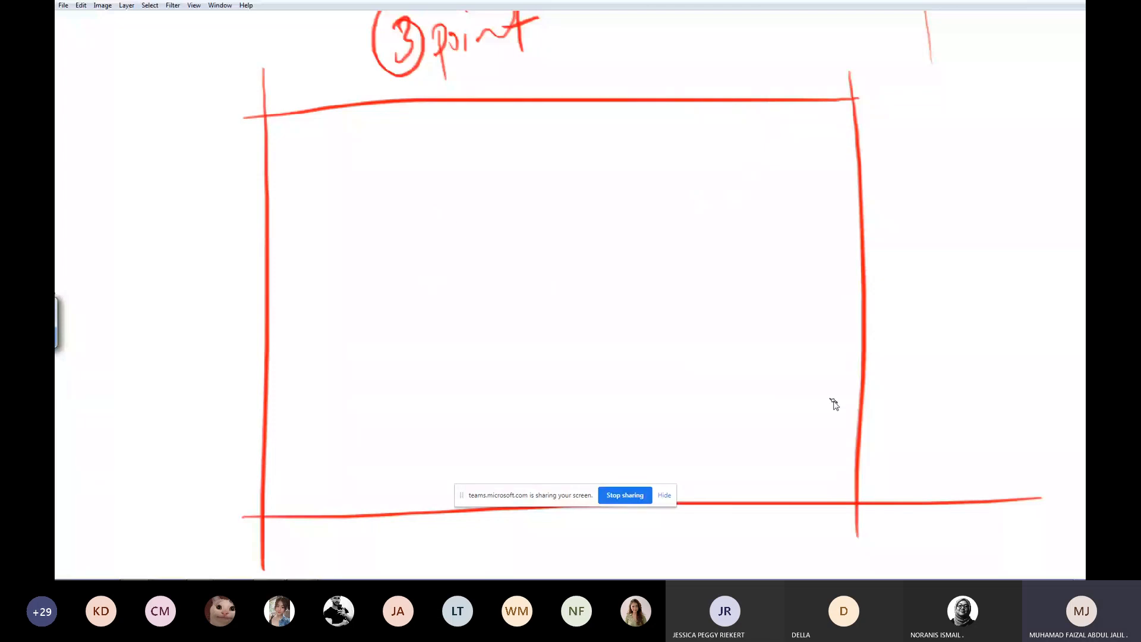
key(ctrl+minus)
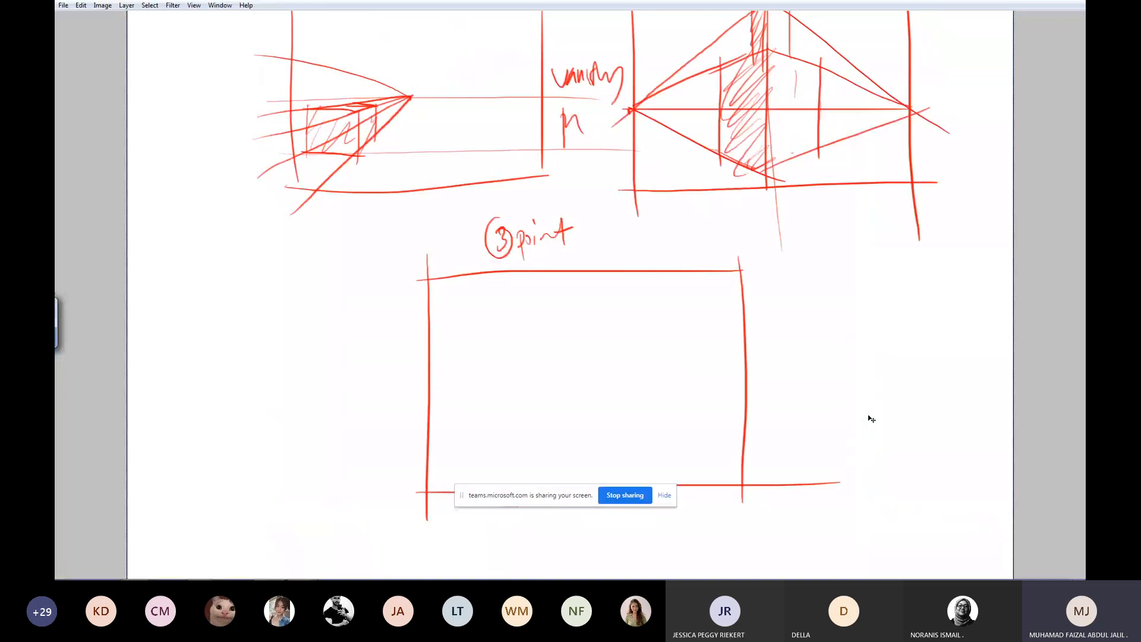
key(ctrl+plus)
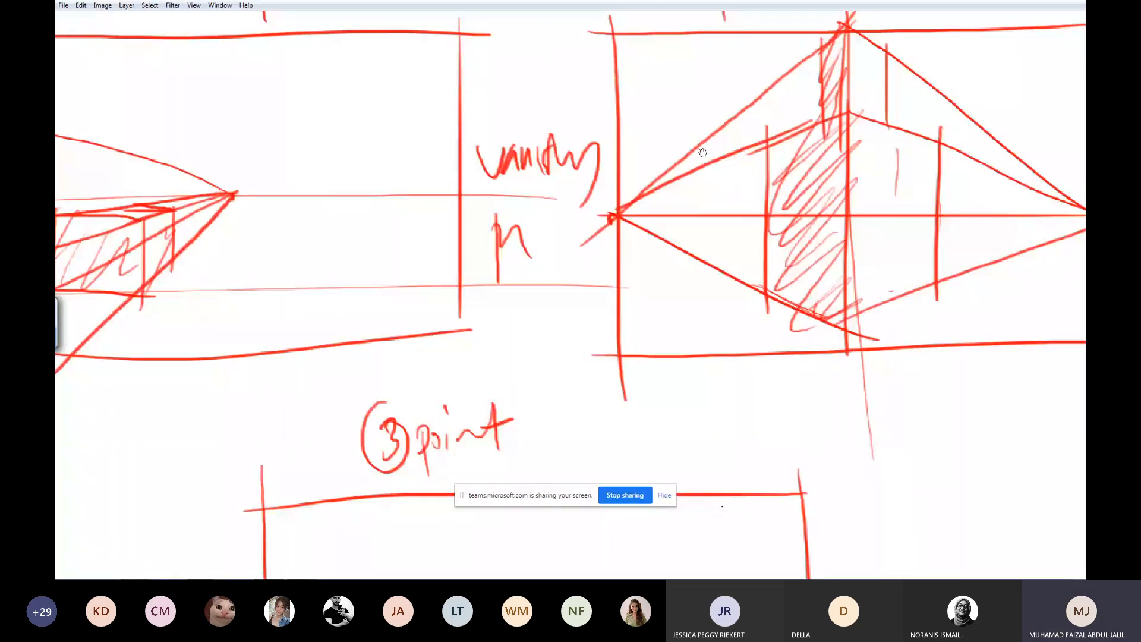
drag(702, 153, 729, 237)
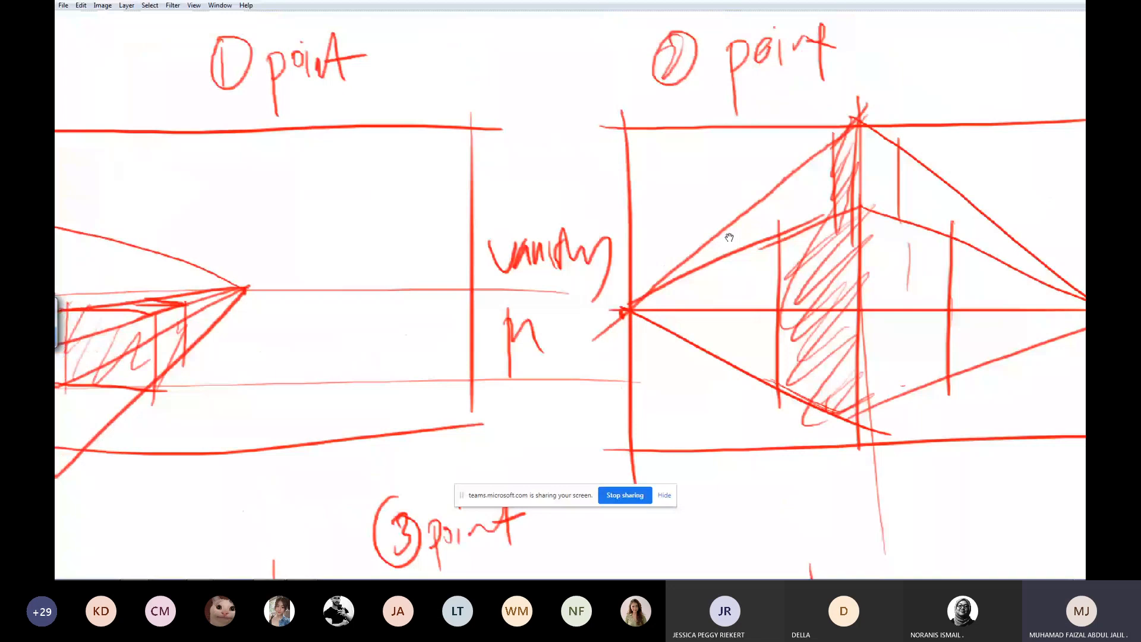
key(ctrl+0)
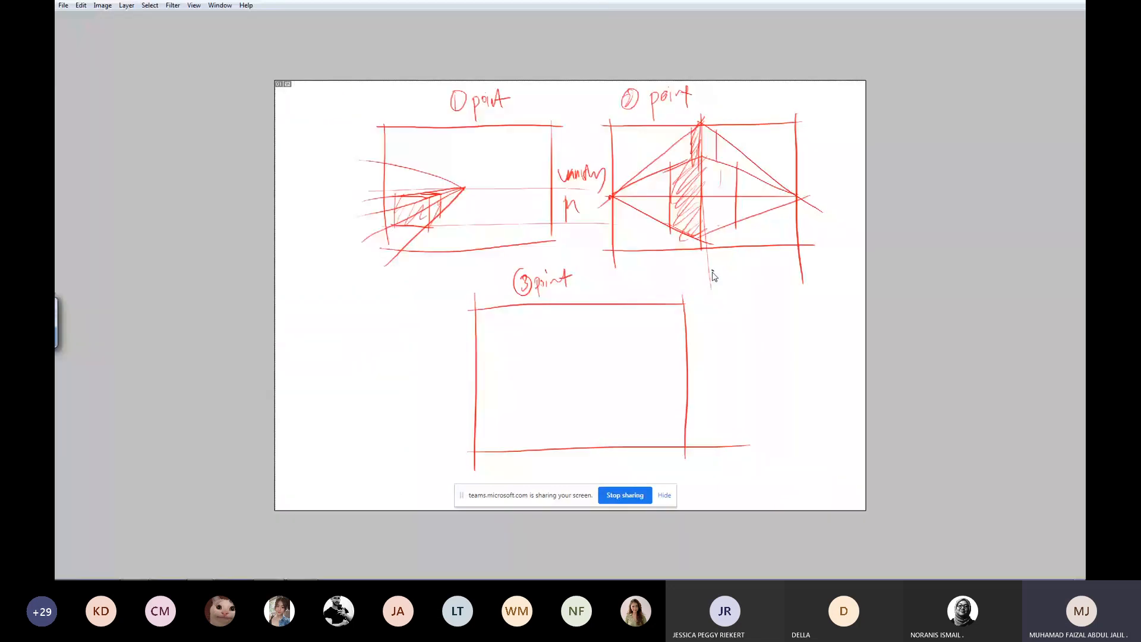
key(Tab)
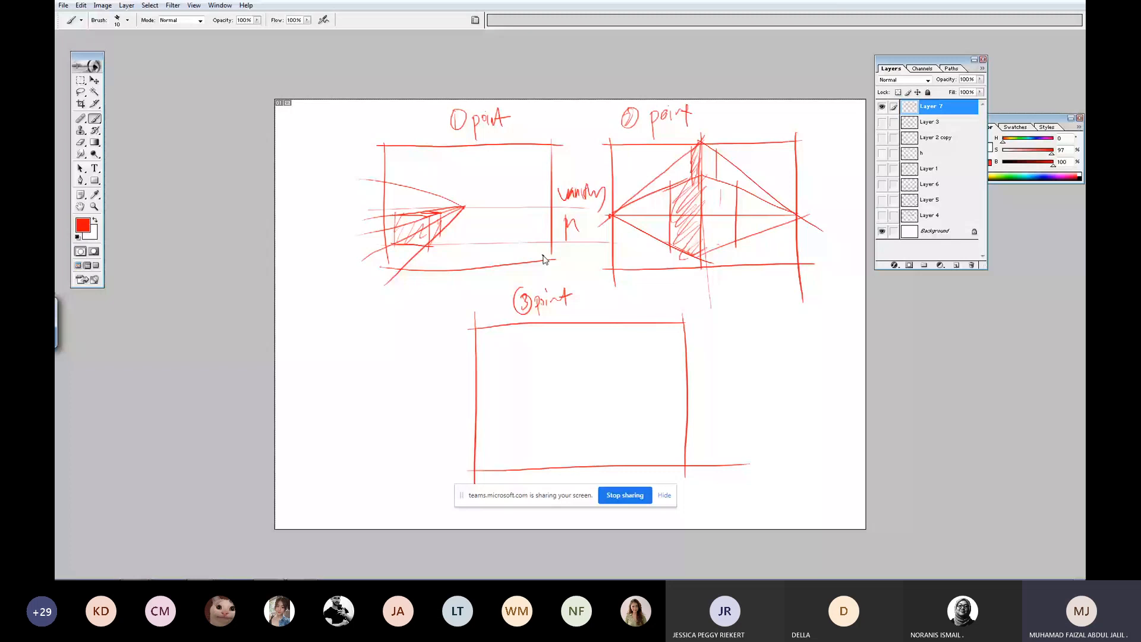
key(Tab)
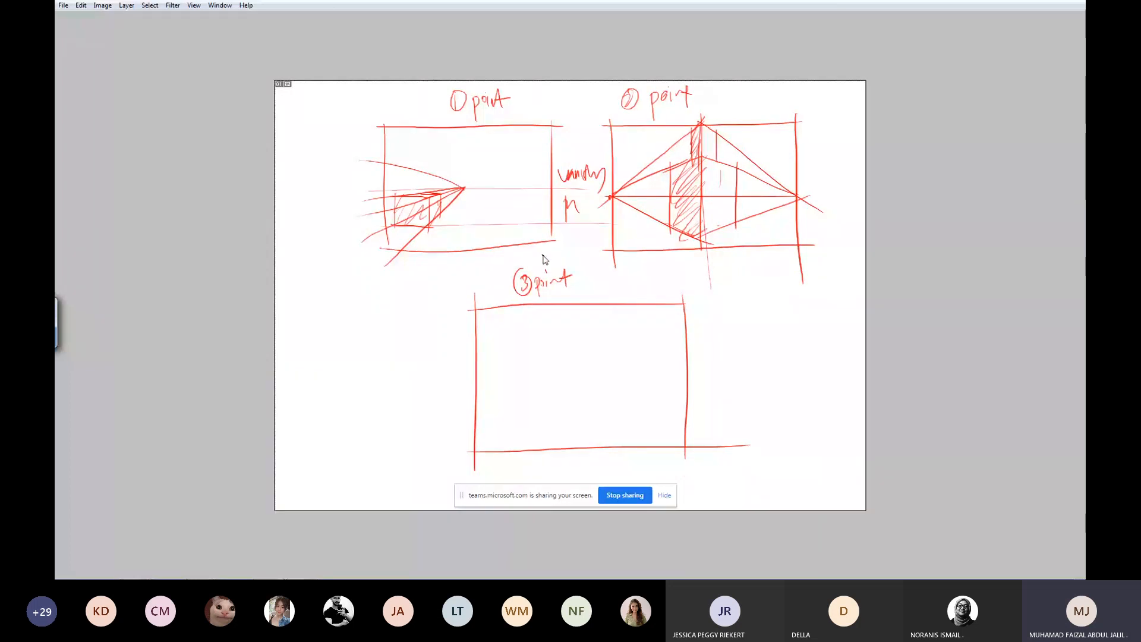
key(Tab)
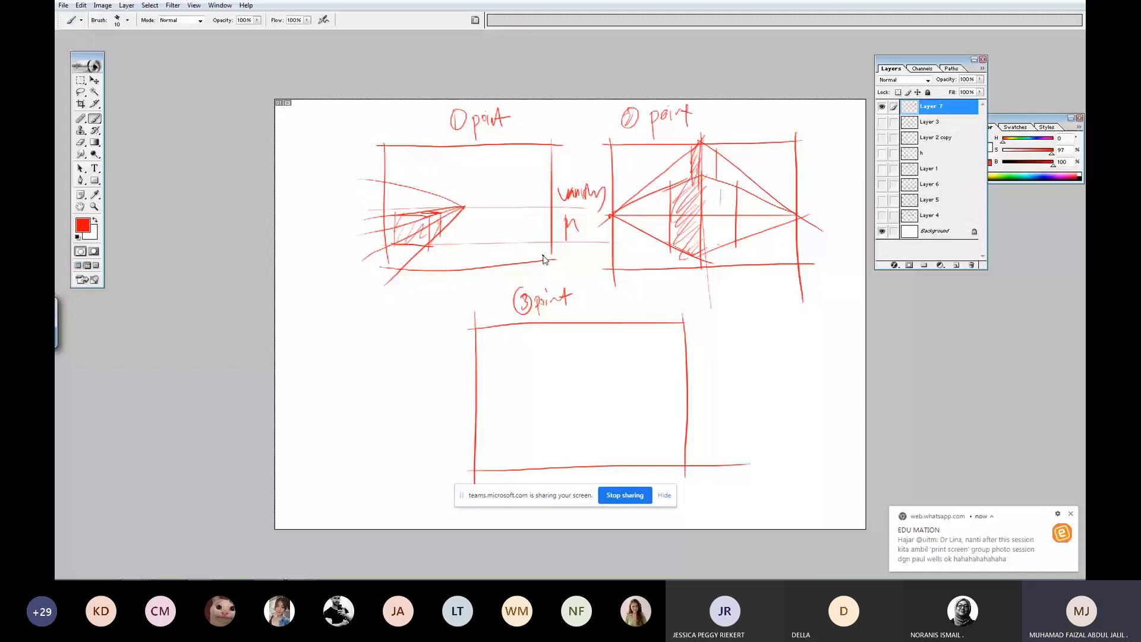
Draw three converging lines from the 1 point frame's vanishing point out toward the lower right.
ctrl+click(462, 110)
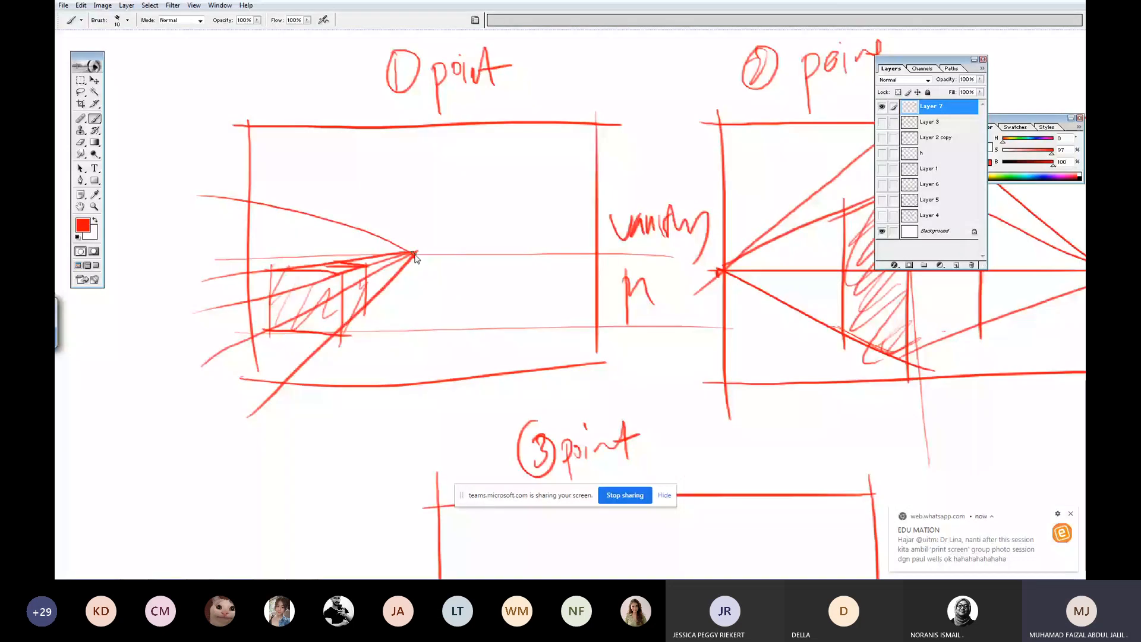
drag(415, 254, 535, 385)
drag(415, 254, 672, 347)
drag(415, 254, 682, 299)
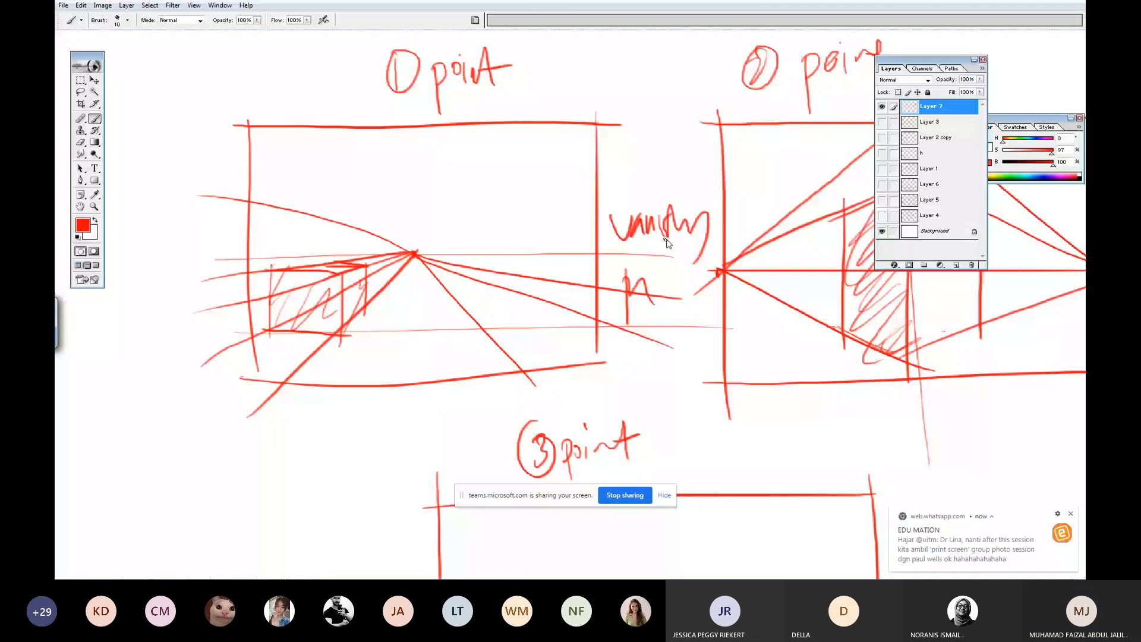
Draw a second box right of the vanishing point in the 1 point frame, with its receding side, and hatch that side.
drag(479, 271, 481, 326)
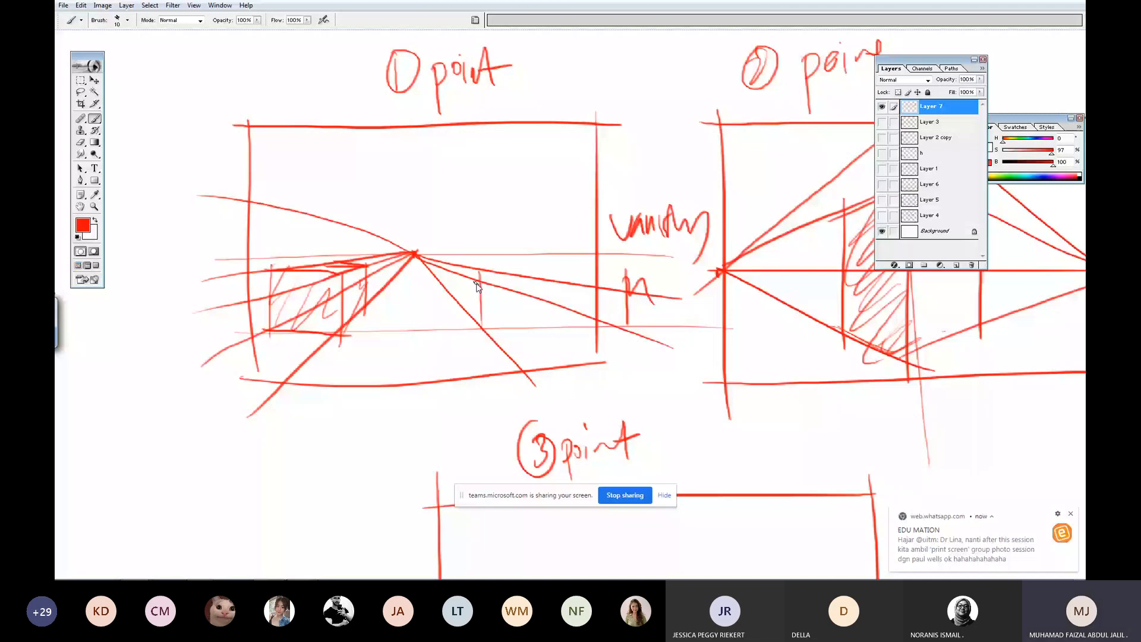
drag(476, 280, 555, 276)
drag(547, 276, 551, 329)
drag(482, 328, 556, 330)
drag(454, 271, 504, 269)
drag(454, 272, 456, 304)
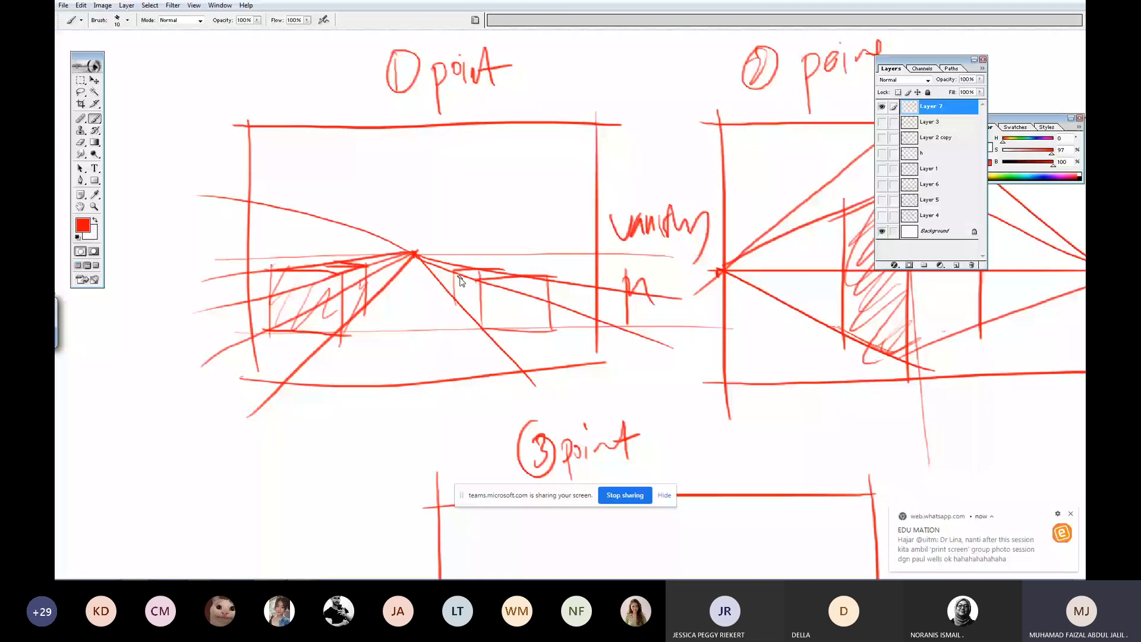
drag(461, 280, 480, 315)
key(Tab)
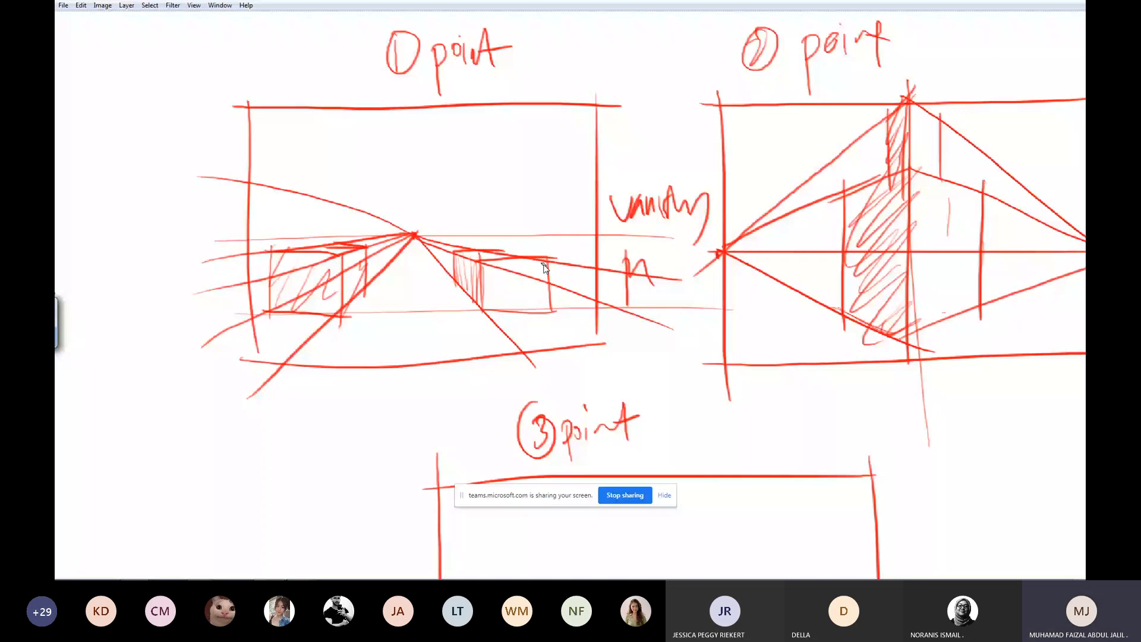
Hide the perspective sketch layer and draw a curved horizon rising to the right across the whole canvas on a new layer.
key(ctrl+0)
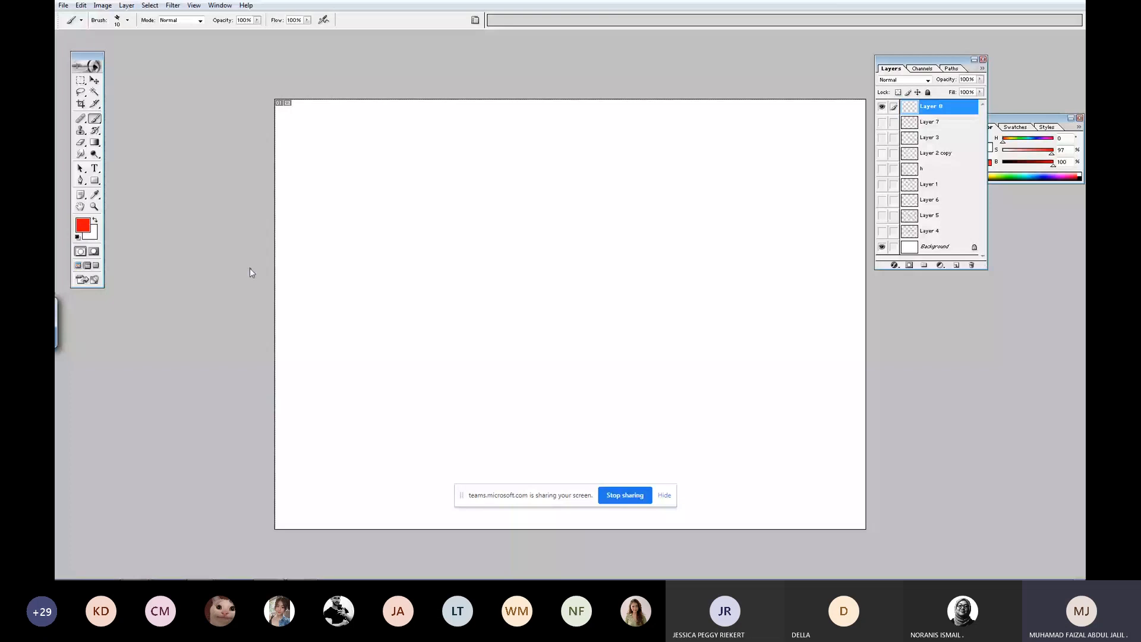
drag(250, 268, 866, 182)
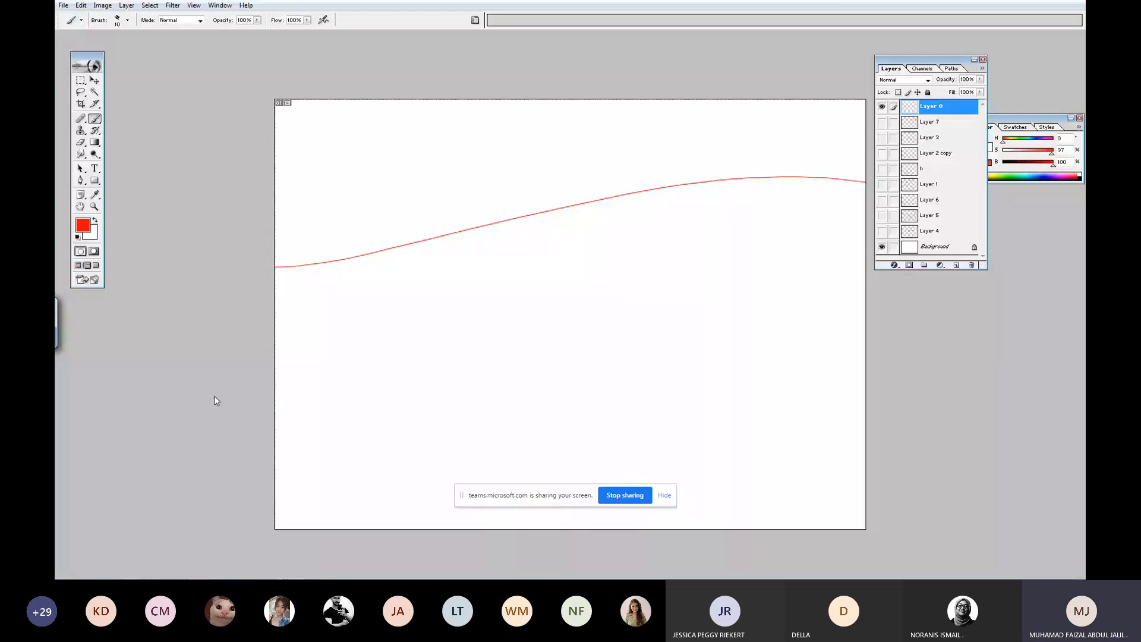
key(Tab)
key(ctrl+alt+0)
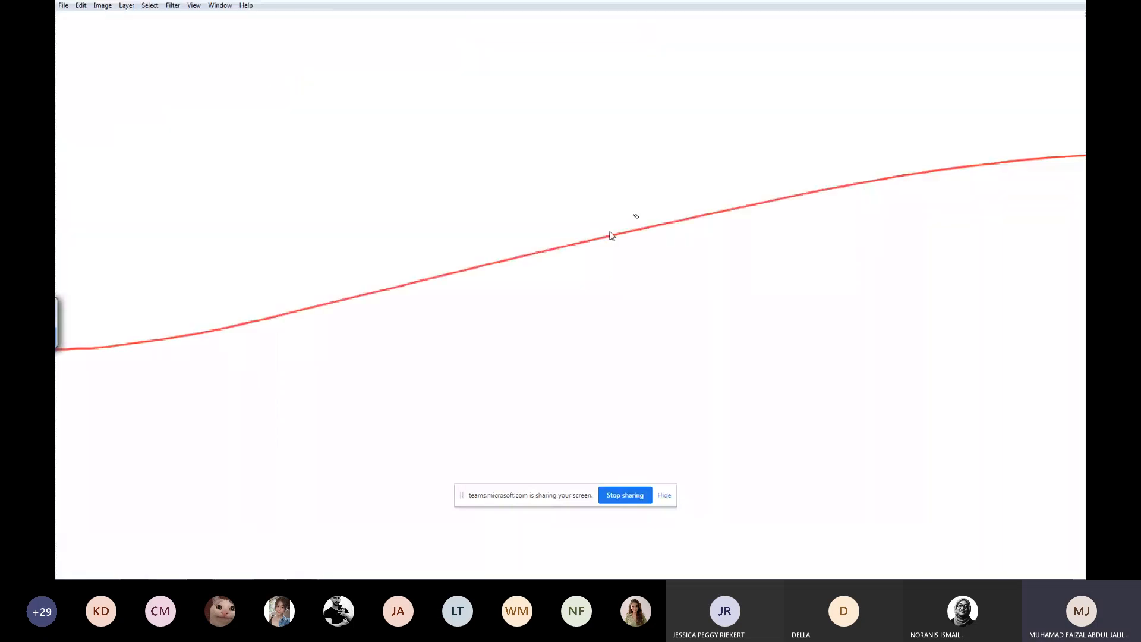
drag(611, 234, 778, 282)
key(ctrl+0)
key(ctrl+minus)
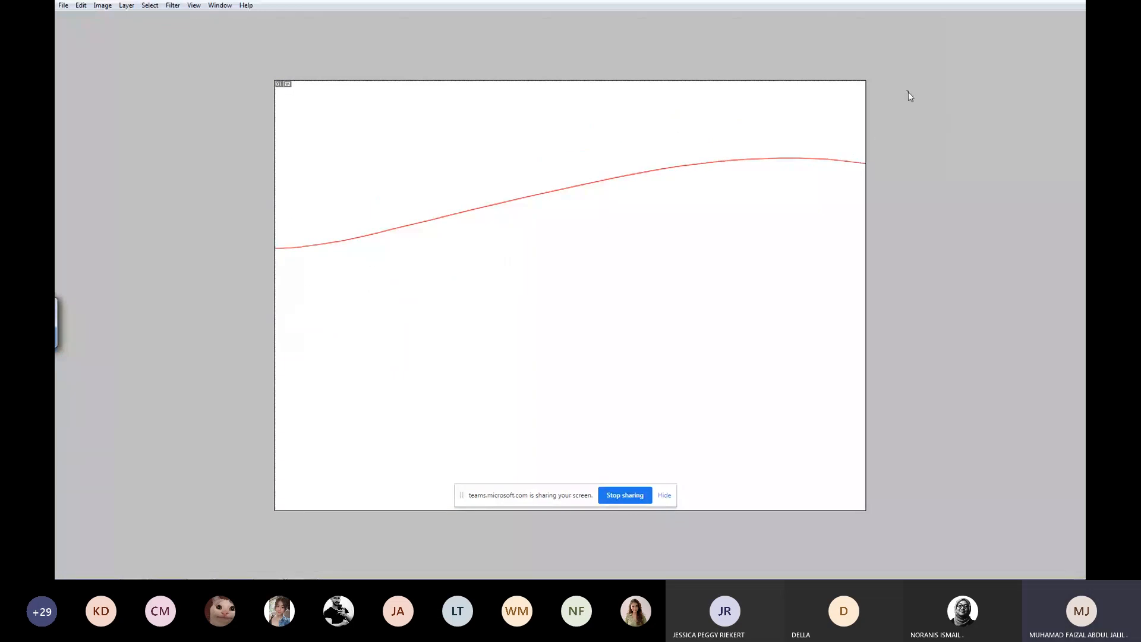
Sketch a tilted tower's flared observation pod with a stepped cap and pointed antenna above the left part of the horizon.
key(Tab)
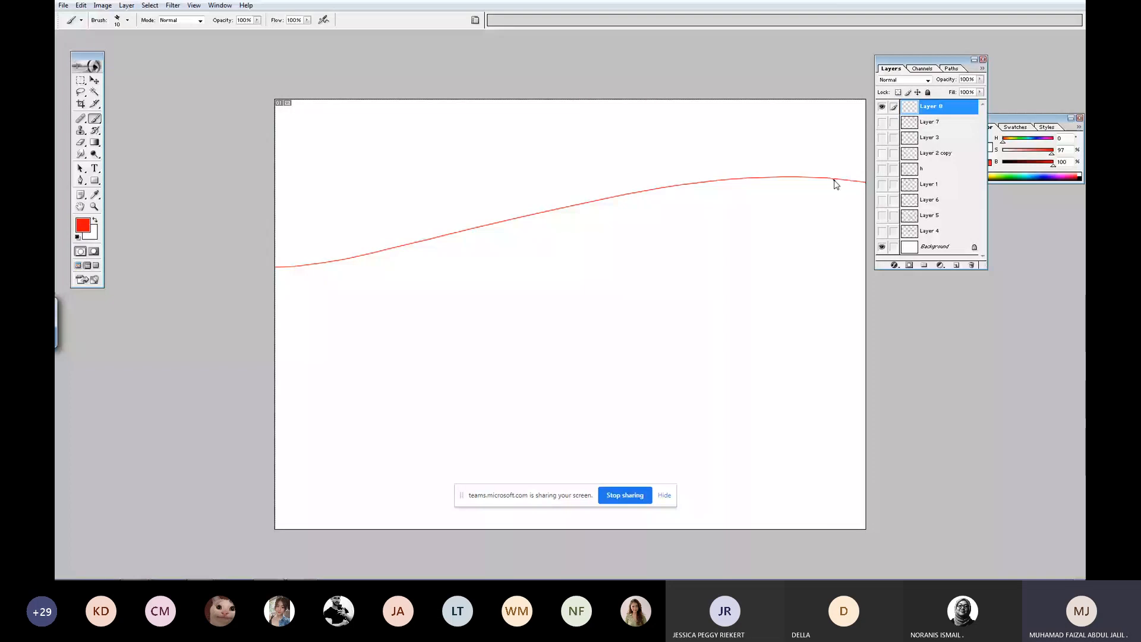
key(ctrl+alt+0)
key(Tab)
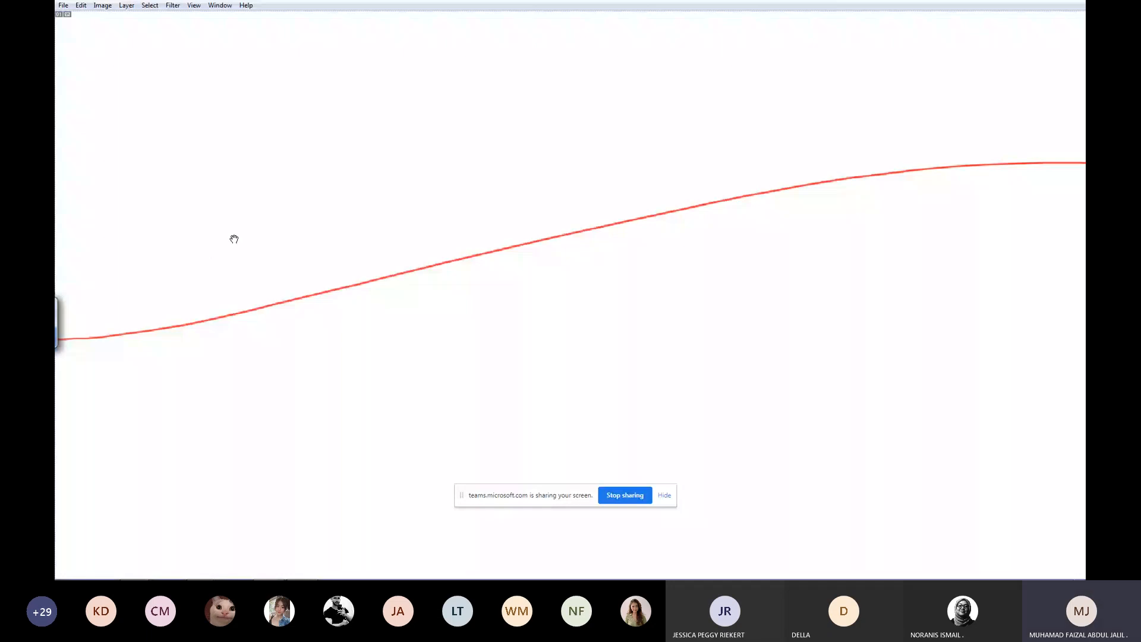
key(ctrl+plus)
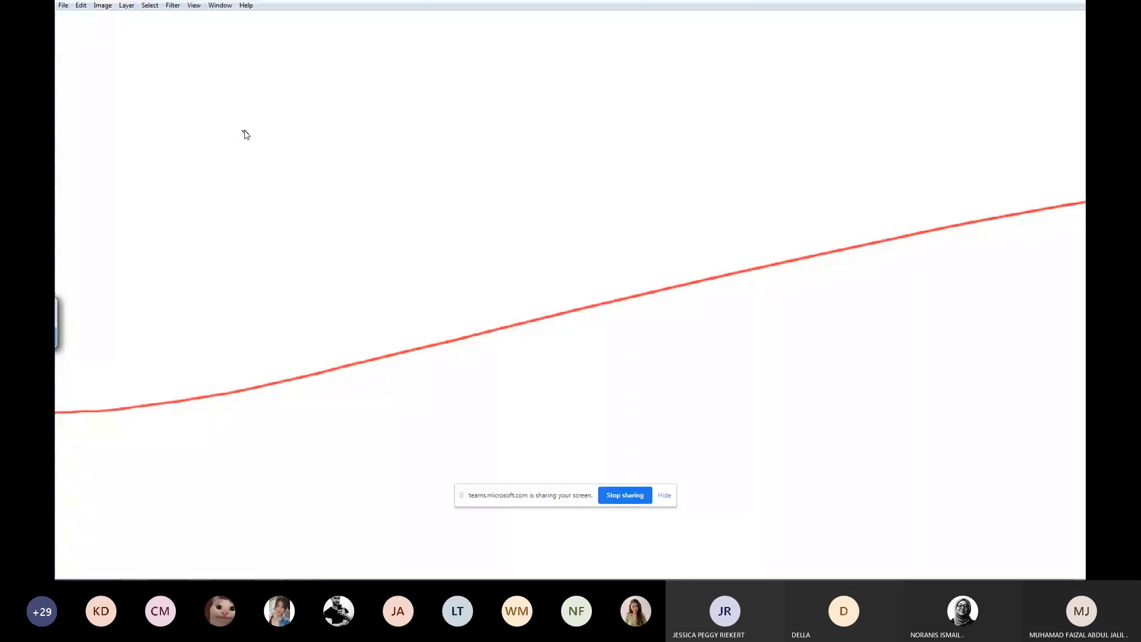
mouse_move(204, 106)
mouse_down()
mouse_move(252, 78)
mouse_move(226, 72)
mouse_move(232, 36)
mouse_up()
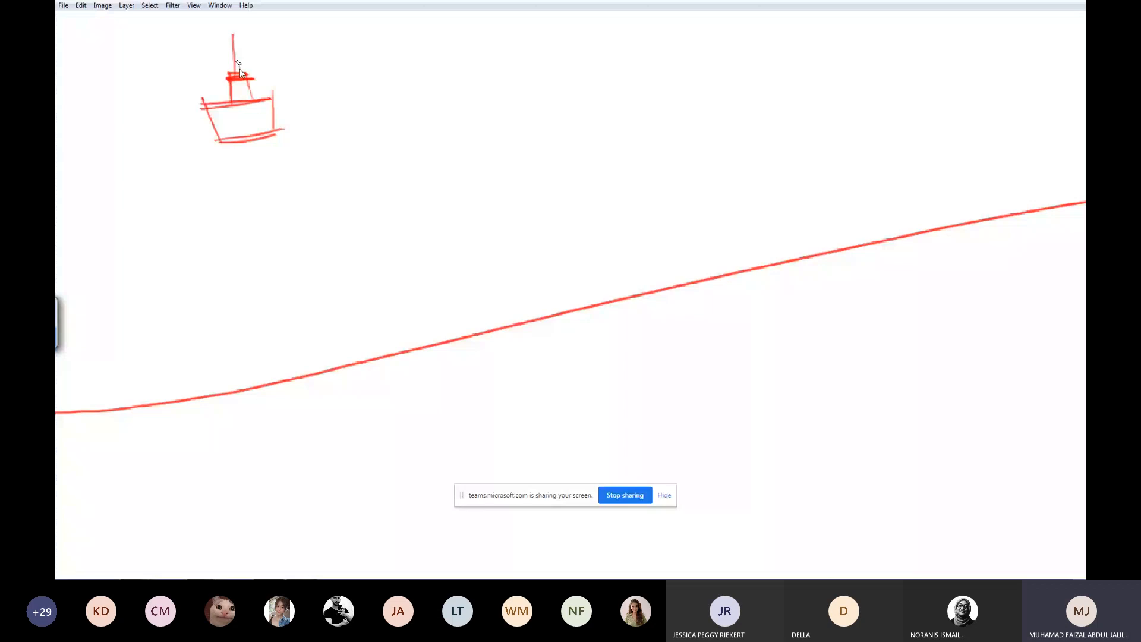
drag(240, 71, 233, 32)
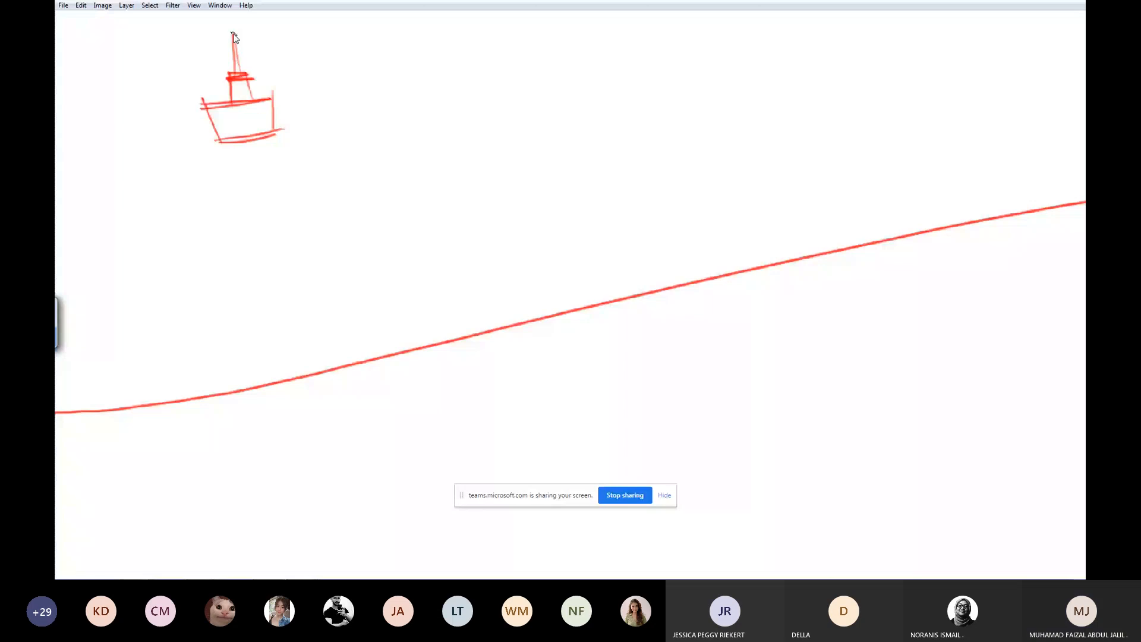
Draw the tapered neck and collar under the tower's pod and two long slanting shaft lines down toward the horizon.
drag(226, 135, 238, 166)
drag(235, 166, 270, 161)
drag(243, 167, 264, 177)
drag(245, 178, 276, 345)
drag(262, 178, 309, 335)
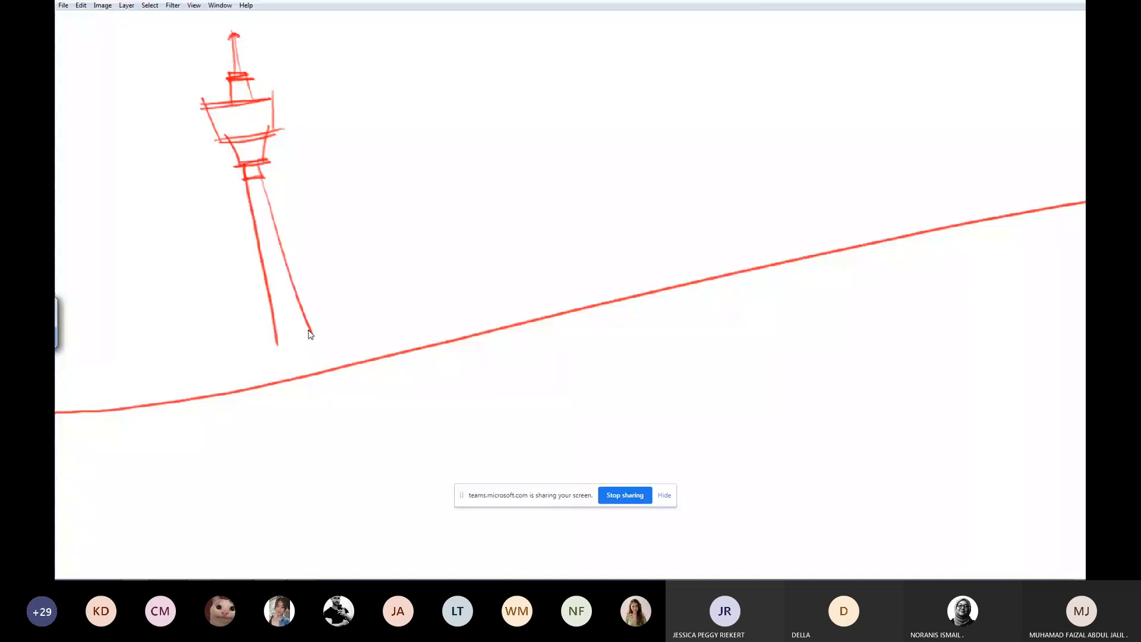
Add horizontal bands across the tower's observation pod and sketch a row of arched windows in the upper band.
mouse_move(276, 112)
mouse_down()
mouse_move(208, 115)
mouse_move(278, 102)
mouse_up()
scroll(208, 113, up, 3)
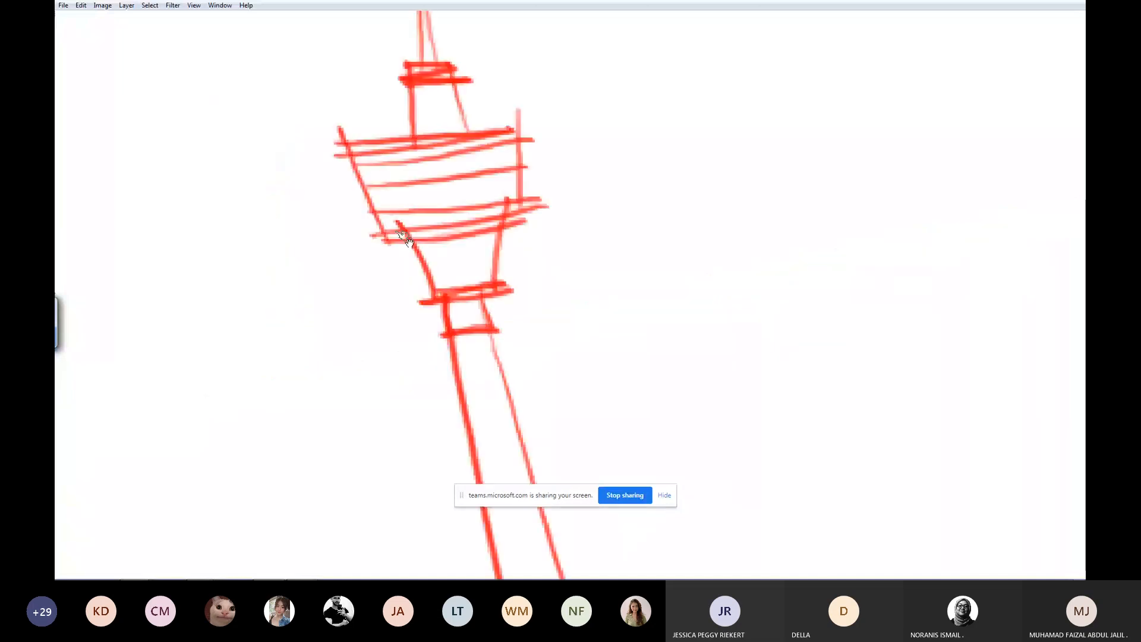
mouse_move(375, 166)
mouse_down()
mouse_move(382, 181)
mouse_move(403, 182)
mouse_up()
drag(415, 161, 420, 172)
mouse_move(431, 160)
mouse_down()
mouse_move(437, 174)
mouse_move(479, 171)
mouse_up()
drag(505, 140, 510, 153)
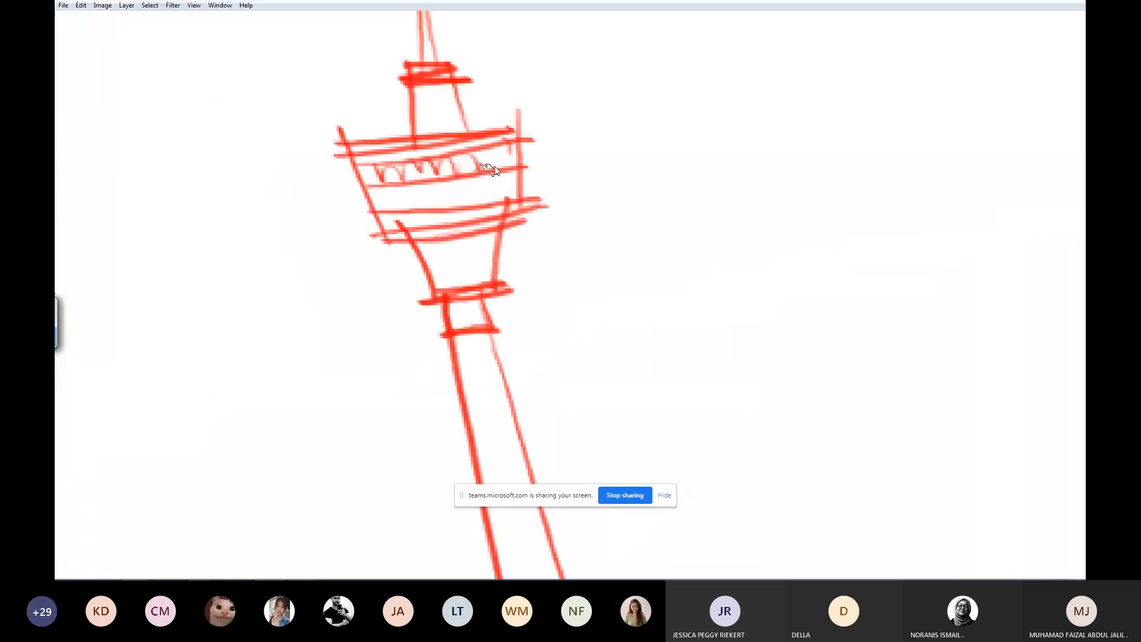
Sketch arched windows in the pod's lower band and arches in the neck, and add another band below the collar.
drag(396, 184, 400, 207)
mouse_move(405, 189)
mouse_down()
mouse_move(419, 208)
mouse_move(441, 204)
mouse_up()
drag(456, 179, 473, 182)
drag(491, 174, 496, 185)
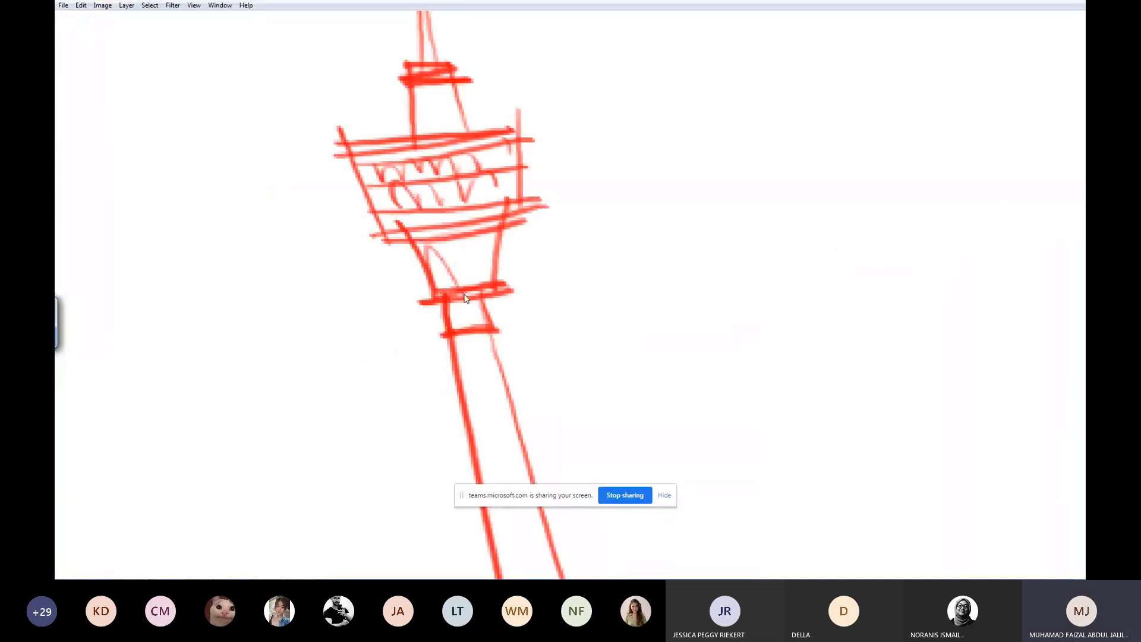
mouse_move(459, 273)
mouse_down()
mouse_move(492, 279)
mouse_move(500, 332)
mouse_up()
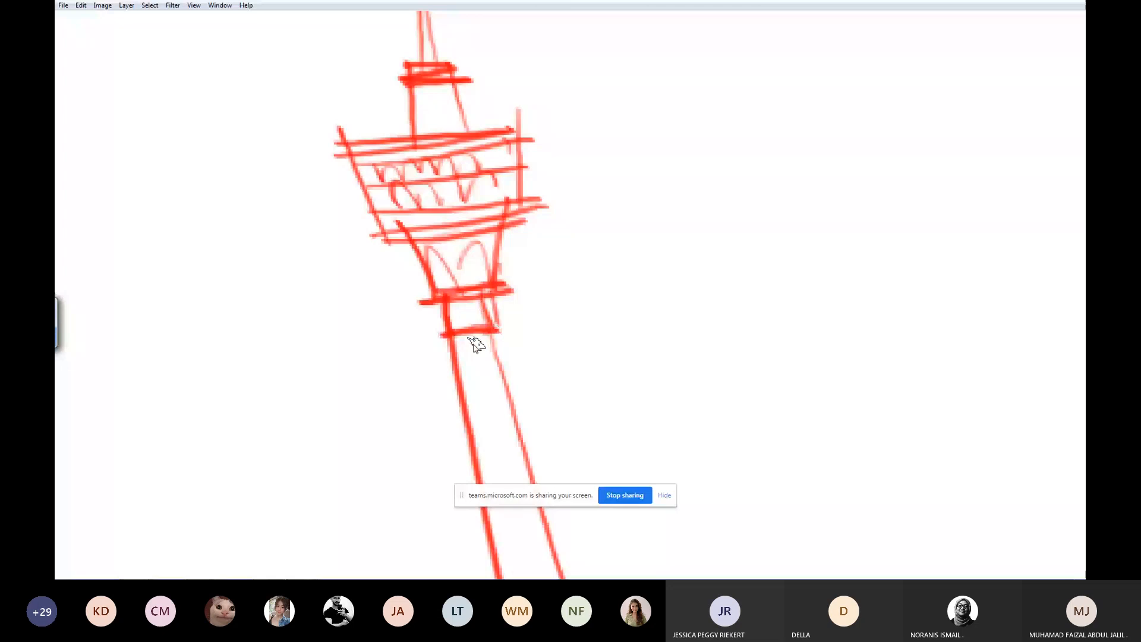
drag(444, 343, 502, 337)
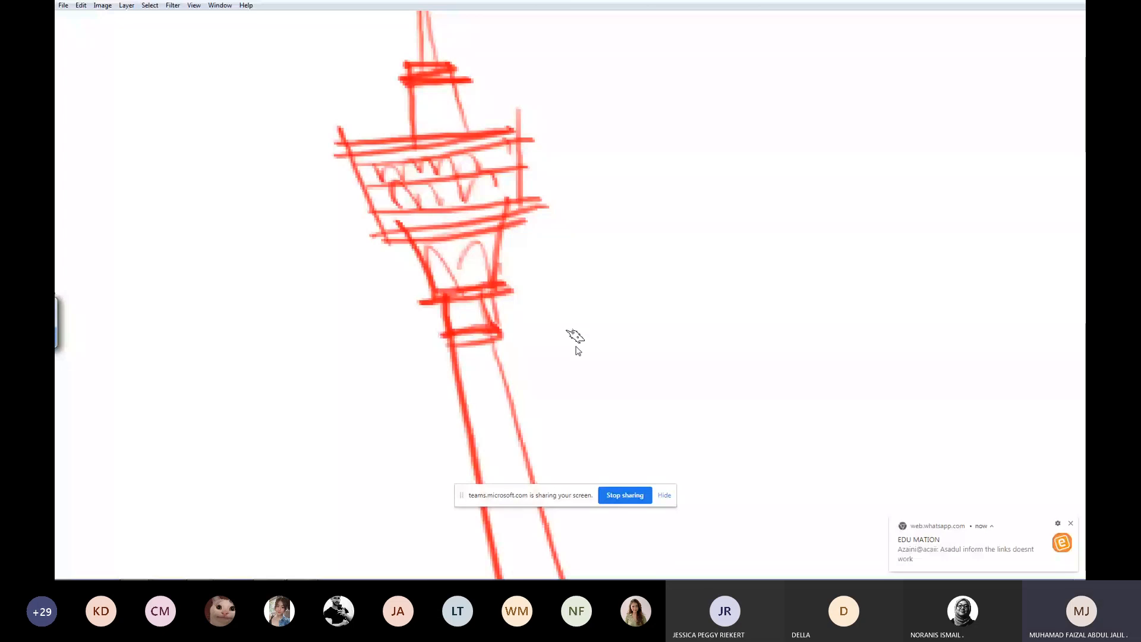
Sketch a stepped base under the tilted tower's shaft, sitting on the curved horizon line.
key(ctrl+0)
mouse_move(199, 192)
mouse_down()
mouse_move(261, 248)
mouse_move(374, 305)
mouse_move(432, 276)
mouse_up()
drag(429, 275, 437, 311)
mouse_move(351, 300)
mouse_down()
mouse_move(362, 330)
mouse_move(333, 340)
mouse_up()
drag(332, 339, 337, 352)
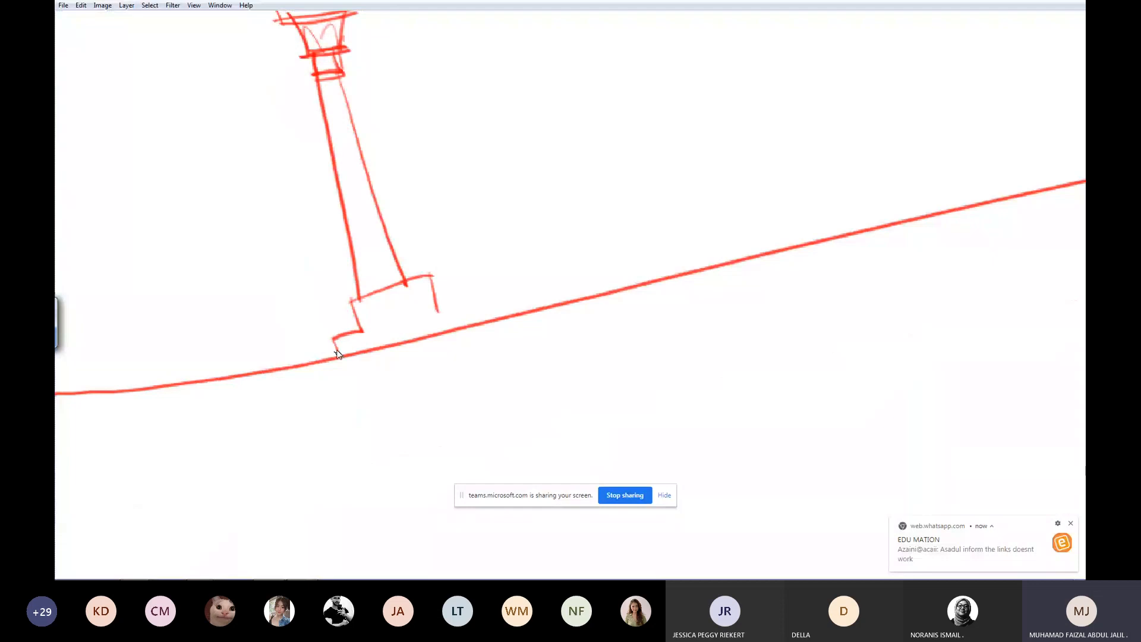
drag(438, 314, 482, 304)
Outline a tilted building with a slanted, stepped roof on each side of the tower, following the horizon's curve.
mouse_move(482, 305)
mouse_down()
mouse_move(487, 317)
mouse_move(466, 228)
mouse_move(494, 177)
mouse_move(515, 219)
mouse_up()
drag(515, 218, 544, 210)
drag(543, 210, 567, 285)
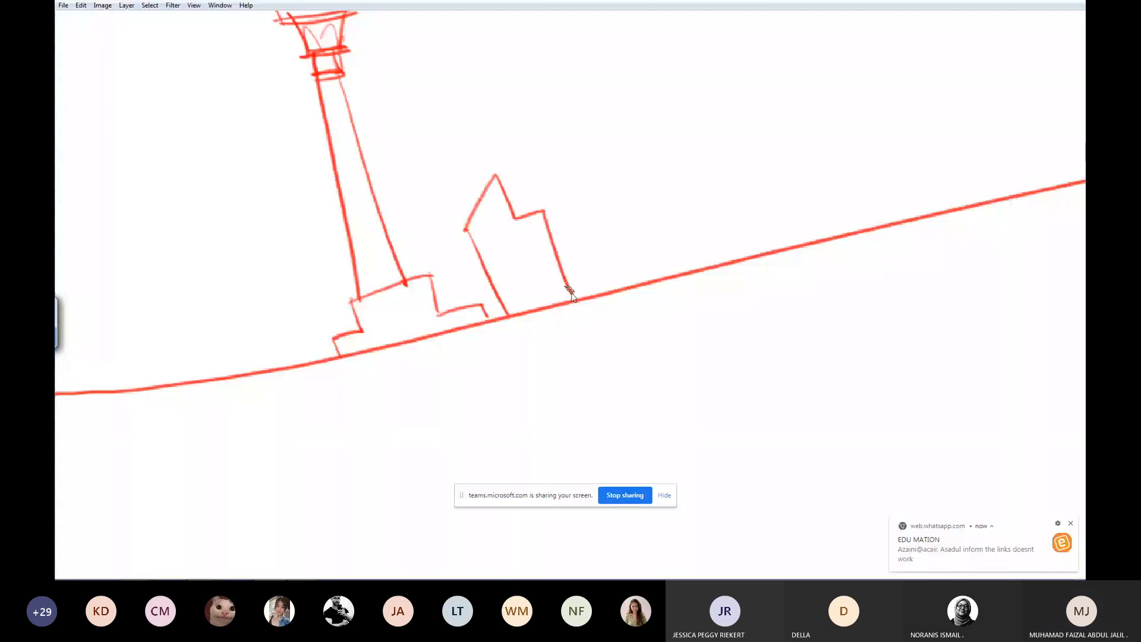
drag(324, 358, 292, 256)
mouse_move(293, 256)
mouse_down()
mouse_move(237, 223)
mouse_move(264, 295)
mouse_move(245, 301)
mouse_up()
drag(245, 301, 260, 371)
mouse_move(433, 222)
mouse_down()
mouse_move(438, 283)
mouse_move(394, 304)
mouse_up()
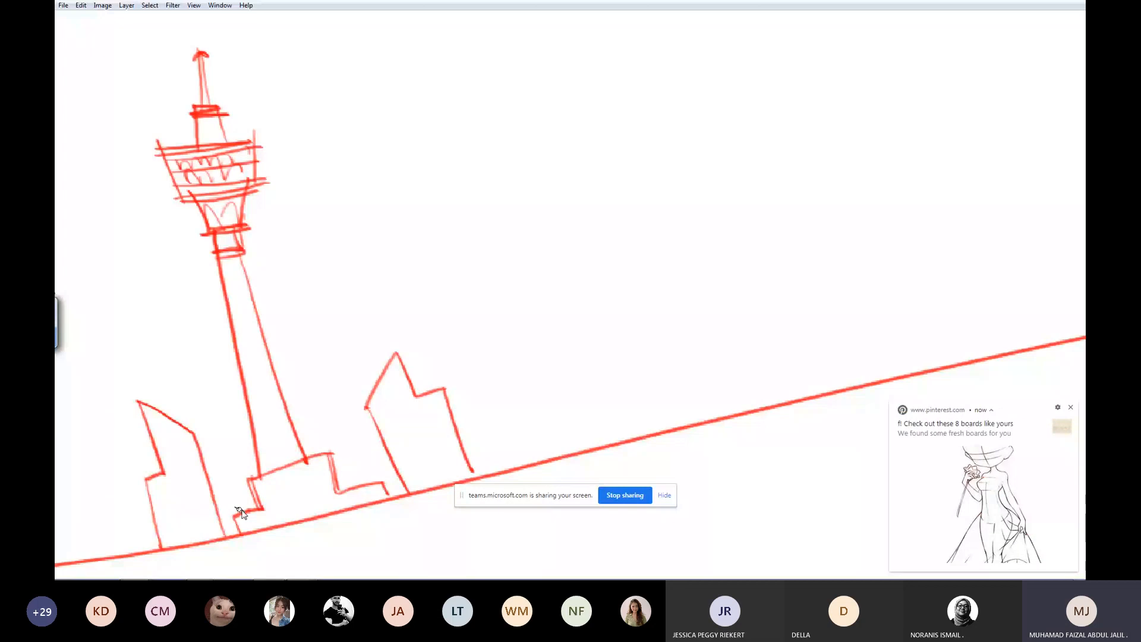
Add a small upright beside the tower base and ball-tipped antennas with crossbars on both side buildings' roofs.
drag(241, 512, 220, 474)
drag(406, 342, 430, 392)
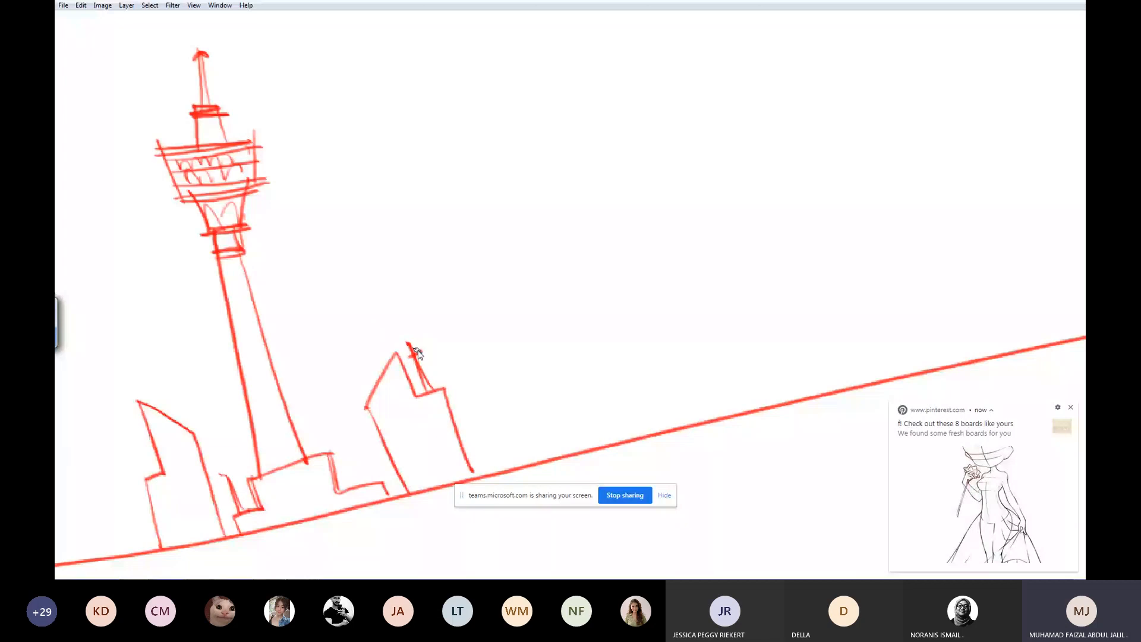
drag(418, 354, 406, 341)
mouse_move(154, 369)
mouse_down()
mouse_move(174, 425)
mouse_move(168, 391)
mouse_up()
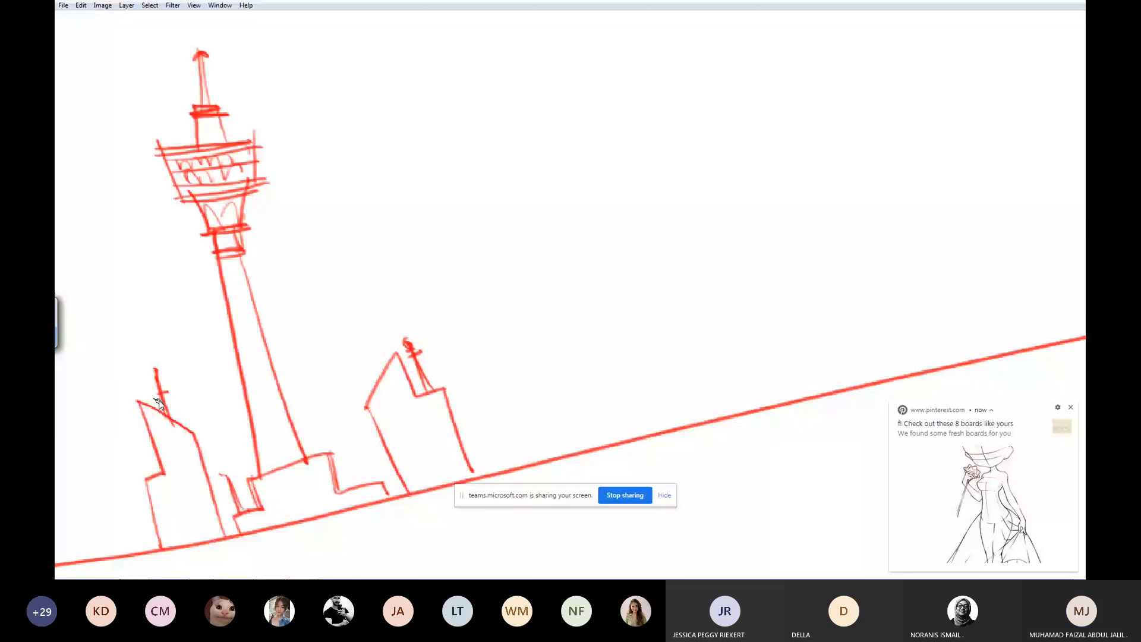
drag(156, 367, 158, 375)
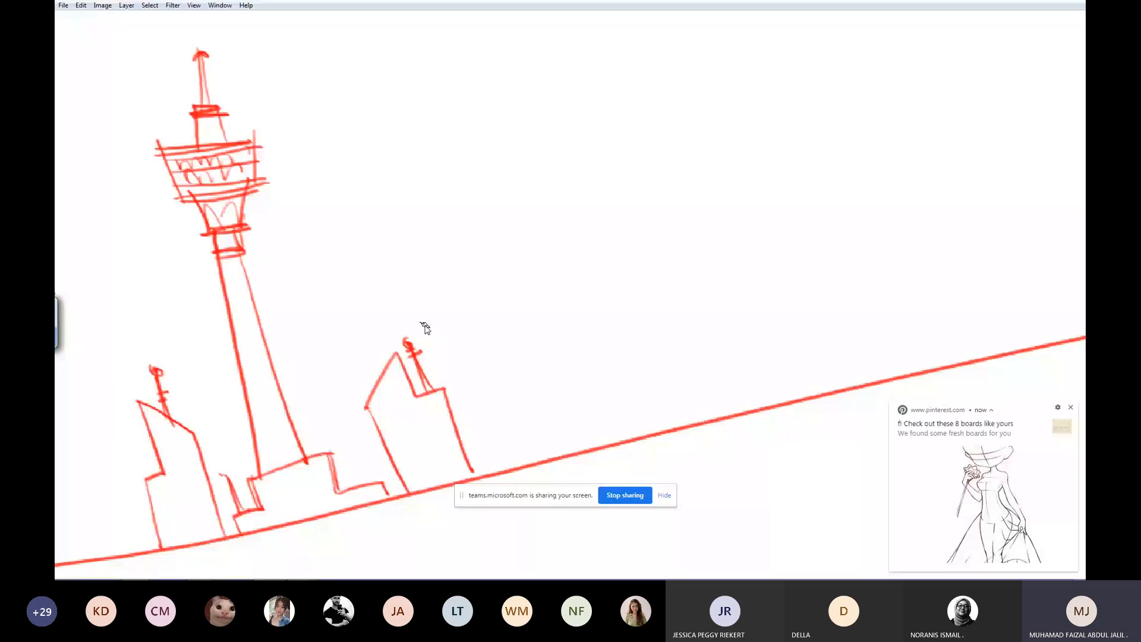
Double the line on the tower shaft's right side, reinforce the pod's upper rim, and extend the antenna with a crossbar and round tip.
drag(309, 458, 242, 254)
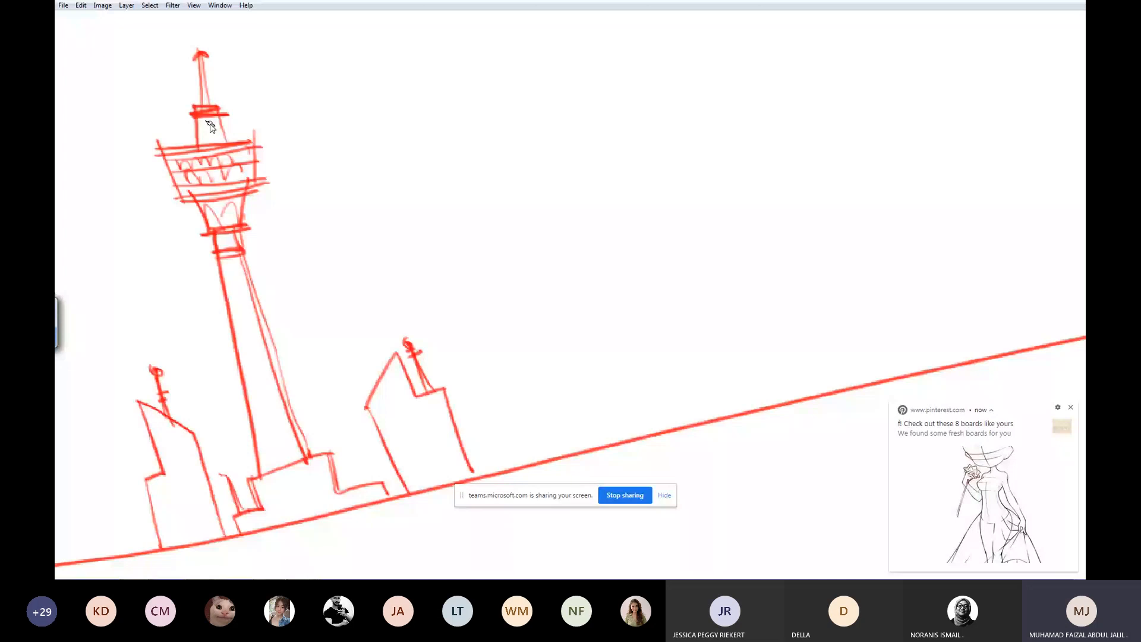
drag(154, 153, 235, 148)
scroll(231, 124, up, 1)
drag(200, 62, 195, 30)
drag(191, 39, 206, 38)
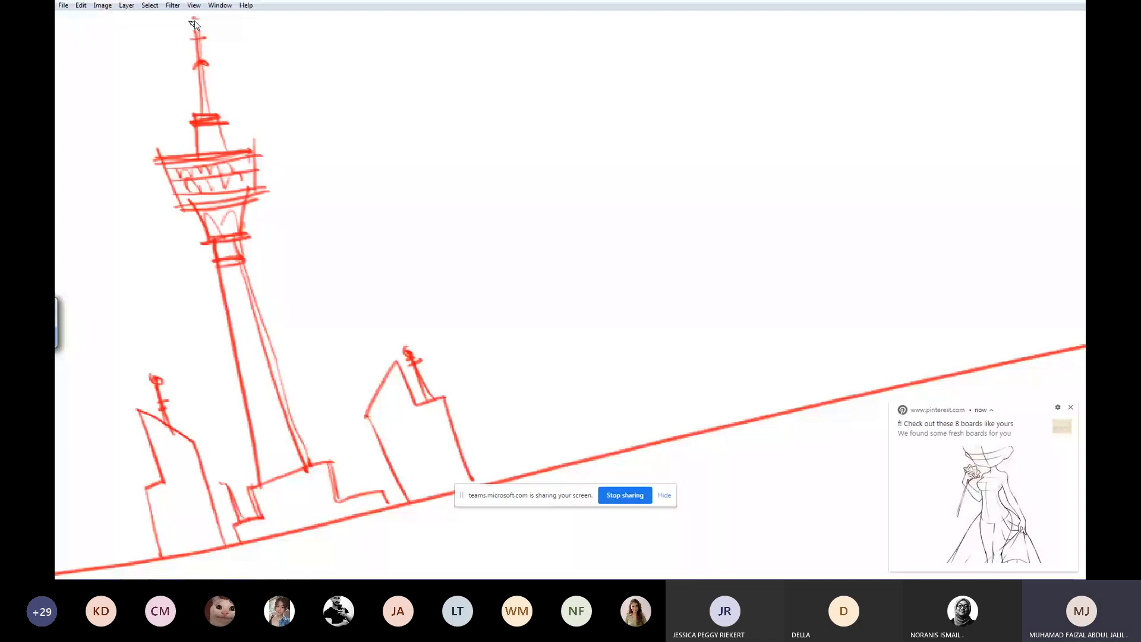
drag(194, 21, 196, 20)
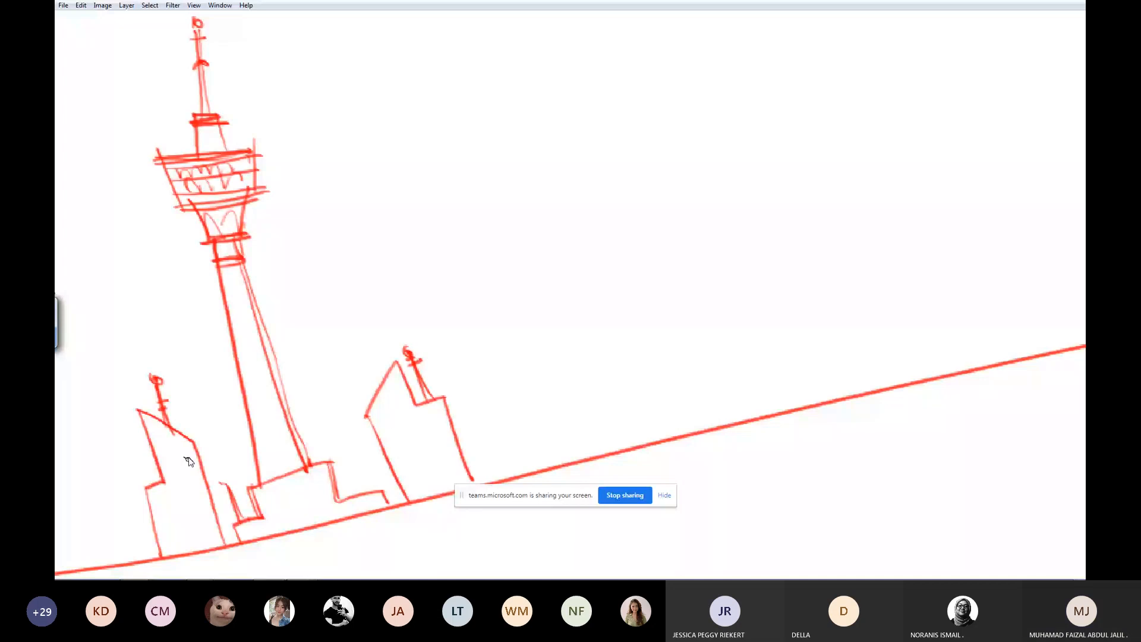
Draw small windows on the two buildings flanking the tower and curved floor lines across the right one.
drag(180, 448, 188, 464)
drag(180, 477, 185, 493)
drag(192, 504, 195, 515)
drag(377, 416, 381, 424)
drag(386, 452, 452, 434)
drag(397, 477, 447, 466)
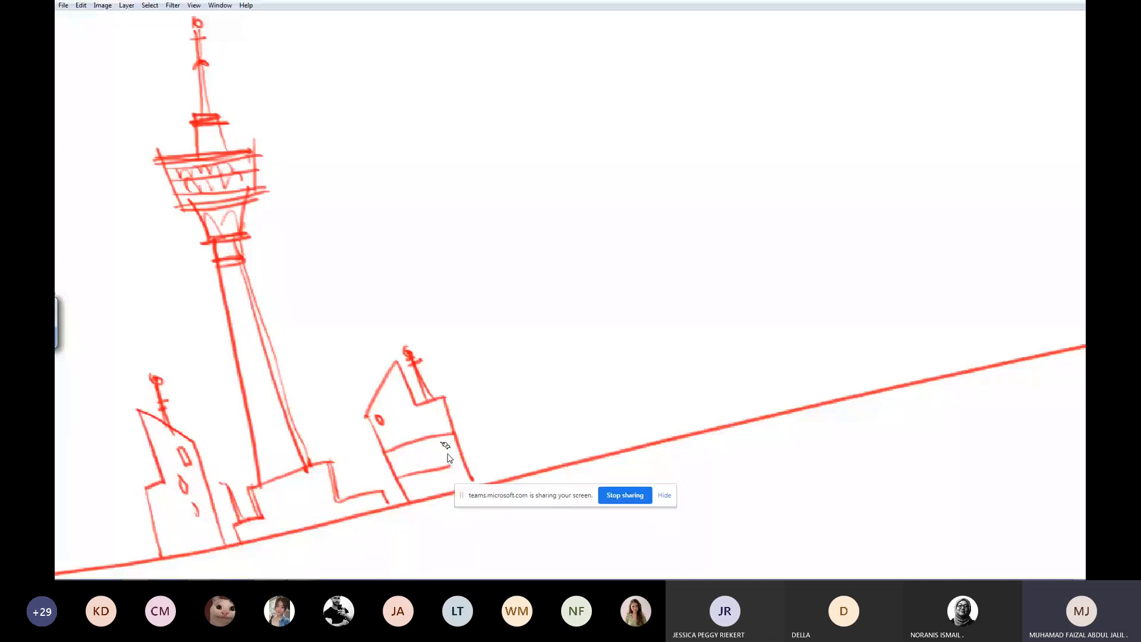
Attach a curved-roof annex to the outer side of each flanking building, with small window and wall details.
drag(442, 426, 509, 438)
drag(454, 445, 507, 438)
drag(491, 439, 517, 473)
drag(418, 418, 421, 424)
drag(343, 468, 342, 483)
drag(147, 501, 88, 540)
mouse_move(89, 539)
mouse_down()
mouse_move(170, 517)
mouse_move(113, 561)
mouse_move(163, 538)
mouse_up()
drag(133, 553, 148, 548)
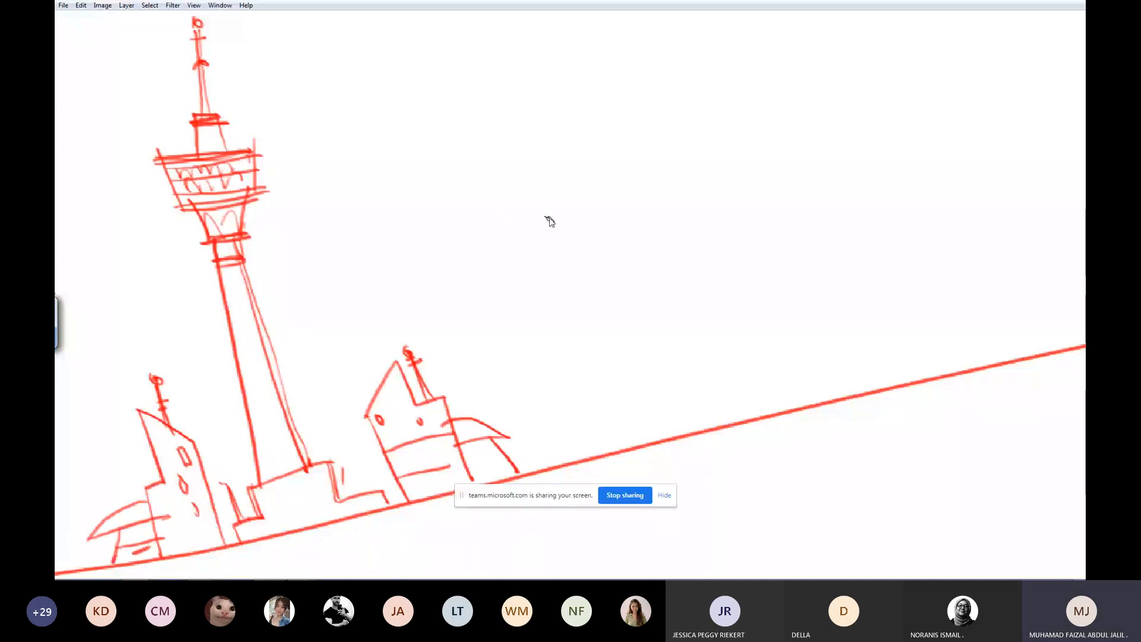
Sketch a tall, leaning skyscraper on the horizon in narrowing tiers with a pointed tip and curved bands on the upper tiers.
mouse_move(531, 189)
mouse_down()
mouse_move(614, 455)
mouse_move(581, 173)
mouse_move(703, 431)
mouse_up()
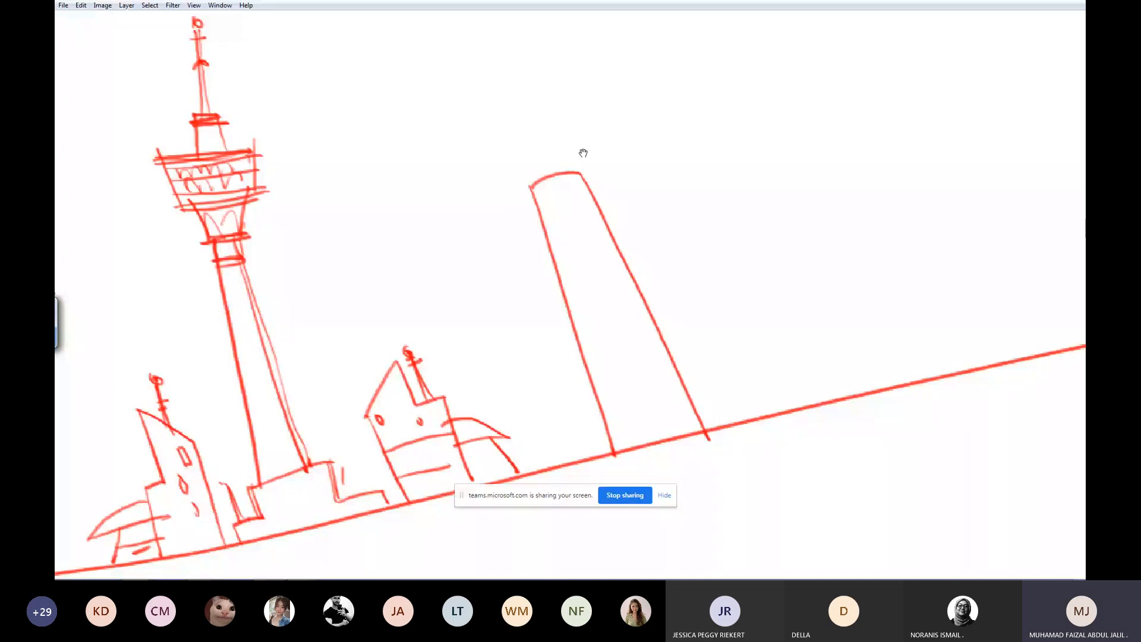
mouse_move(583, 153)
mouse_down()
mouse_move(614, 181)
mouse_move(561, 106)
mouse_up()
mouse_move(563, 215)
mouse_down()
mouse_move(533, 119)
mouse_move(559, 105)
mouse_up()
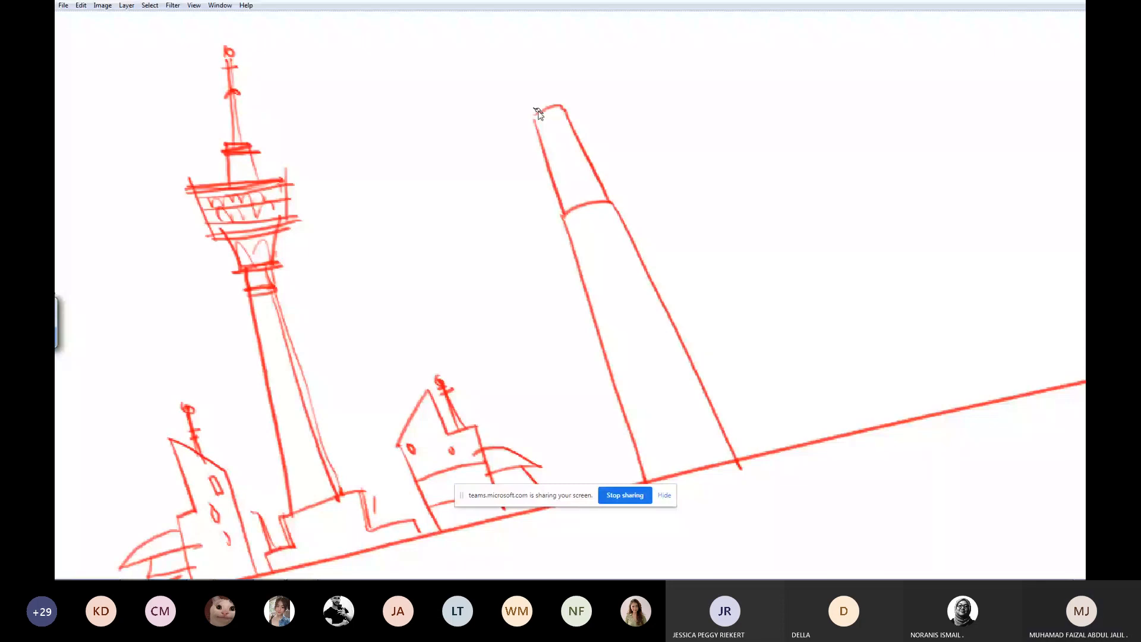
mouse_move(538, 114)
mouse_down()
mouse_move(548, 132)
mouse_move(566, 117)
mouse_up()
drag(551, 163, 586, 152)
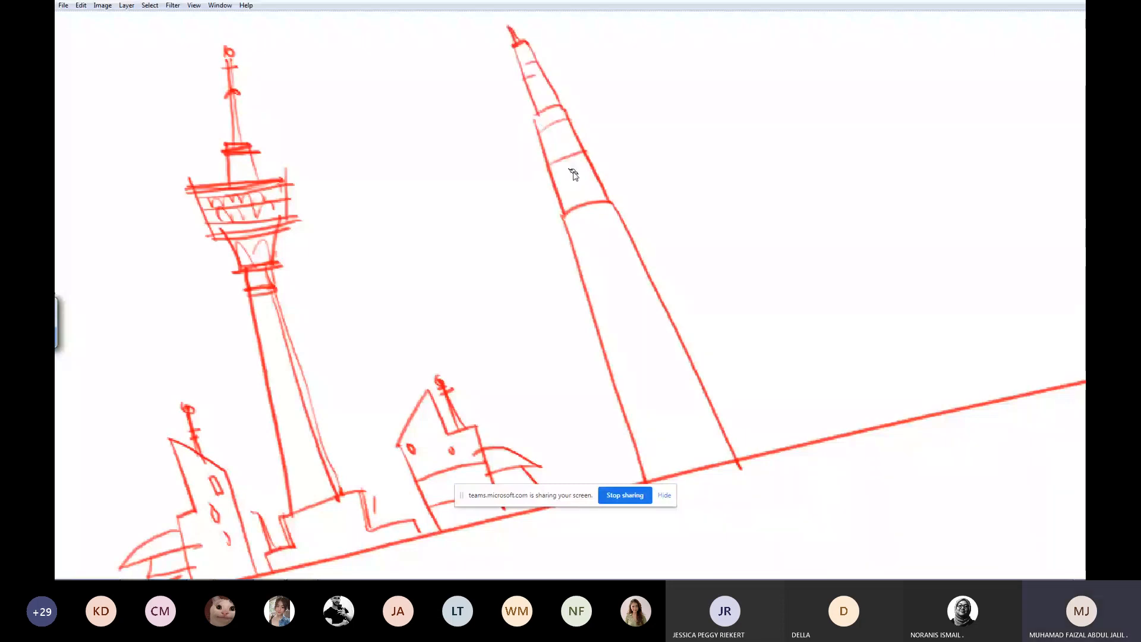
Draw four curved floor bands across the leaning skyscraper's wide lower tier.
drag(575, 253, 626, 238)
drag(595, 302, 654, 283)
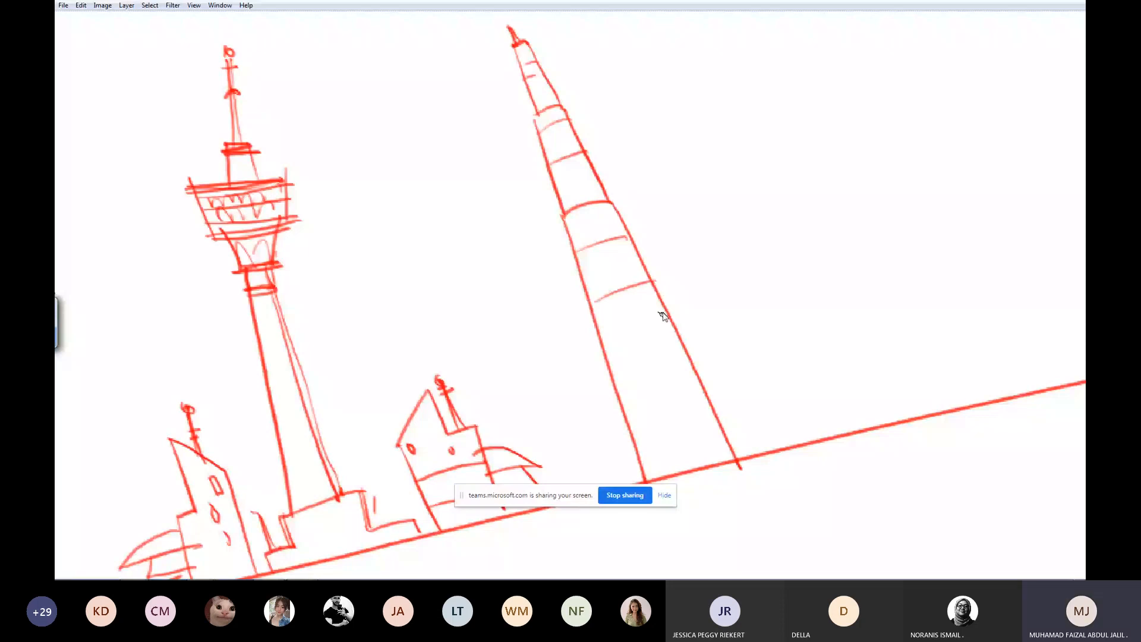
drag(642, 440, 714, 413)
drag(621, 390, 699, 359)
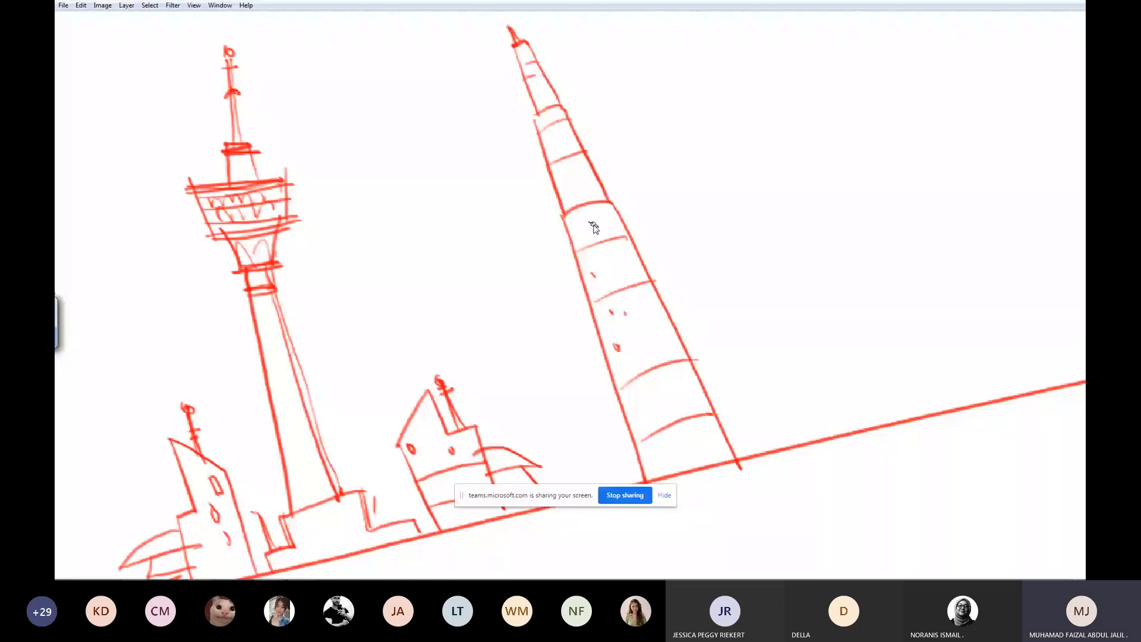
Scatter small window marks over the leaning skyscraper's tiers from the narrow upper sections down to the base.
click(606, 225)
click(574, 178)
drag(583, 164, 586, 175)
click(568, 136)
click(535, 102)
click(532, 76)
click(650, 335)
click(637, 419)
click(668, 457)
click(677, 441)
click(655, 381)
Lasso the leaning skyscraper, duplicate it to a new layer, and place the copy to its right as a twin tower.
key(ctrl+minus)
key(l)
mouse_move(544, 45)
mouse_down()
mouse_move(480, 75)
mouse_move(541, 42)
mouse_up()
key(Tab)
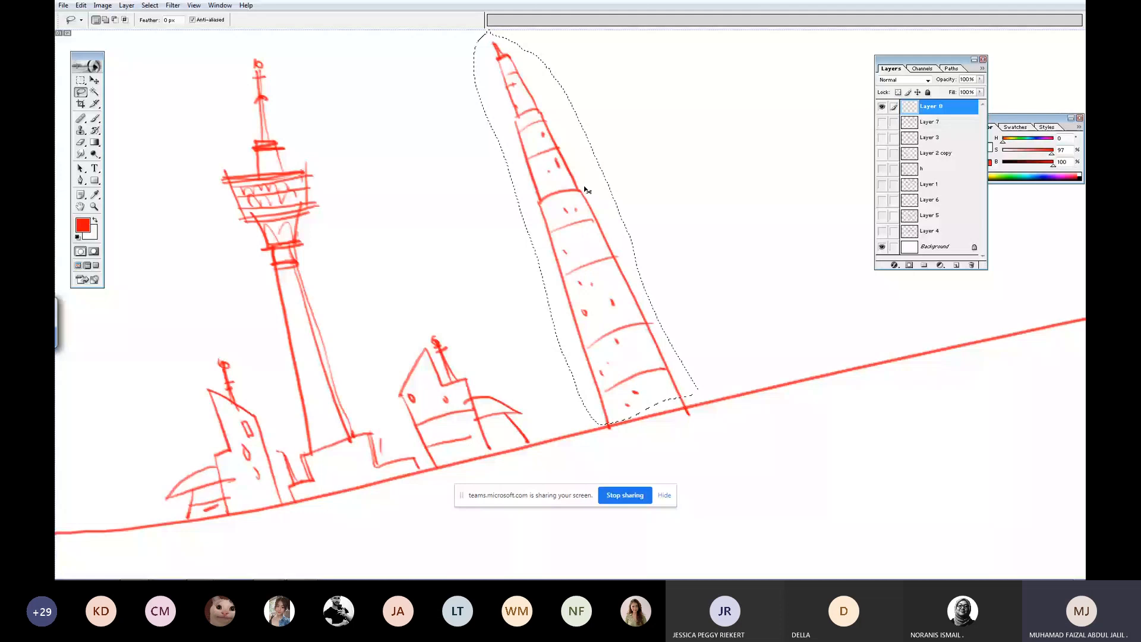
key(ctrl+j)
drag(622, 217, 742, 187)
key(ctrl+minus)
key(ctrl+minus)
key(ctrl+minus)
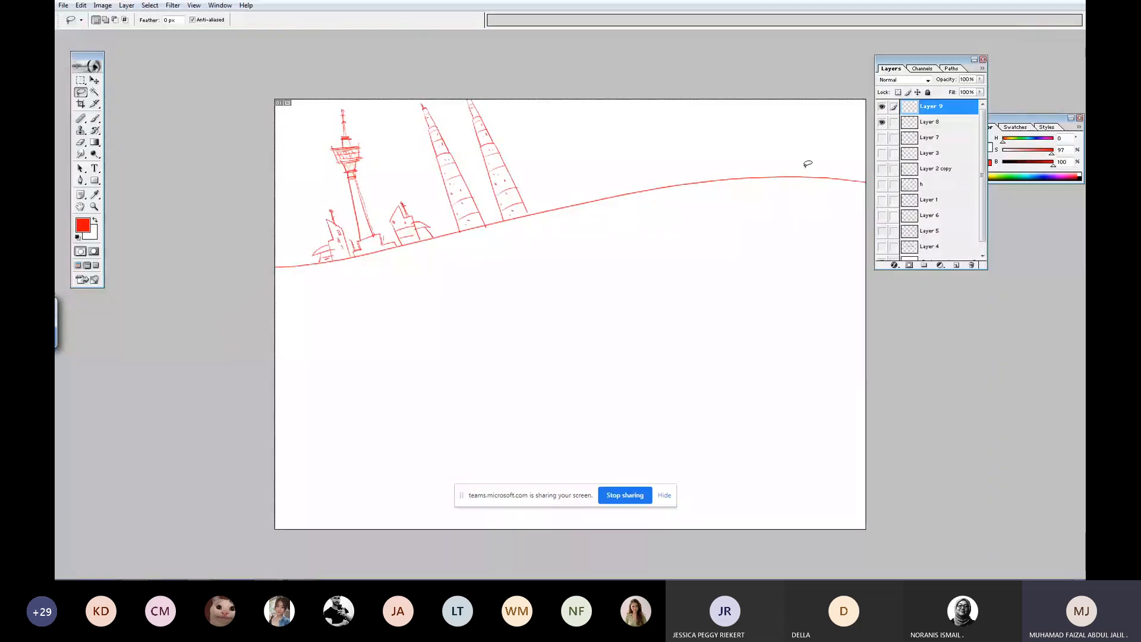
Toggle Layer 9's visibility to check the copied skyscraper, and nudge it slightly closer to the original.
click(882, 108)
click(883, 109)
ctrl+click(532, 172)
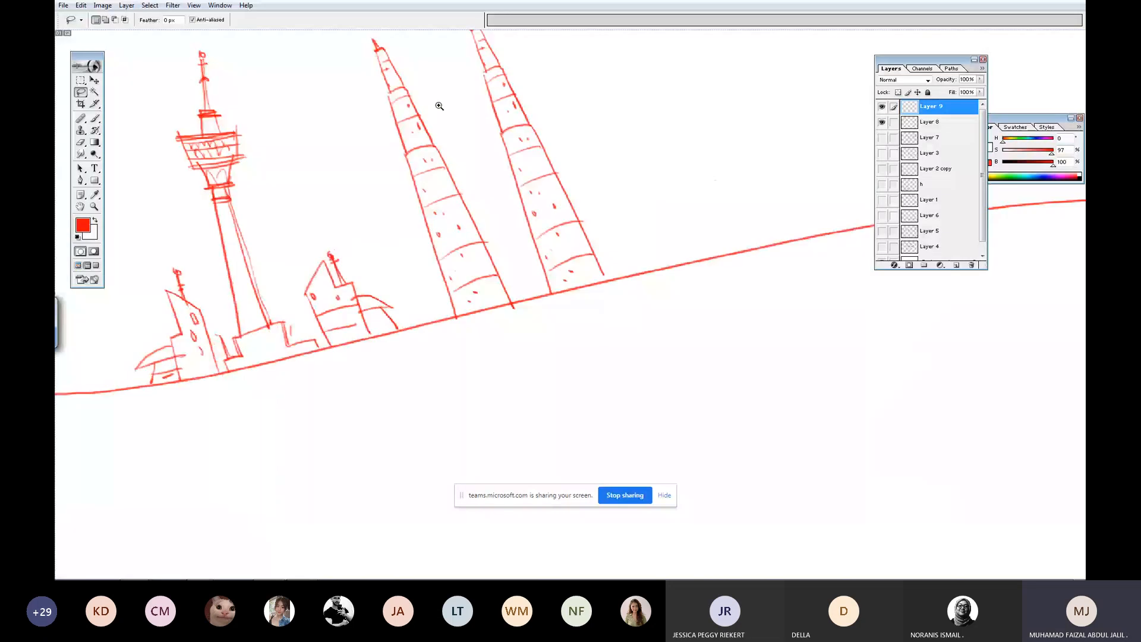
drag(337, 52, 612, 256)
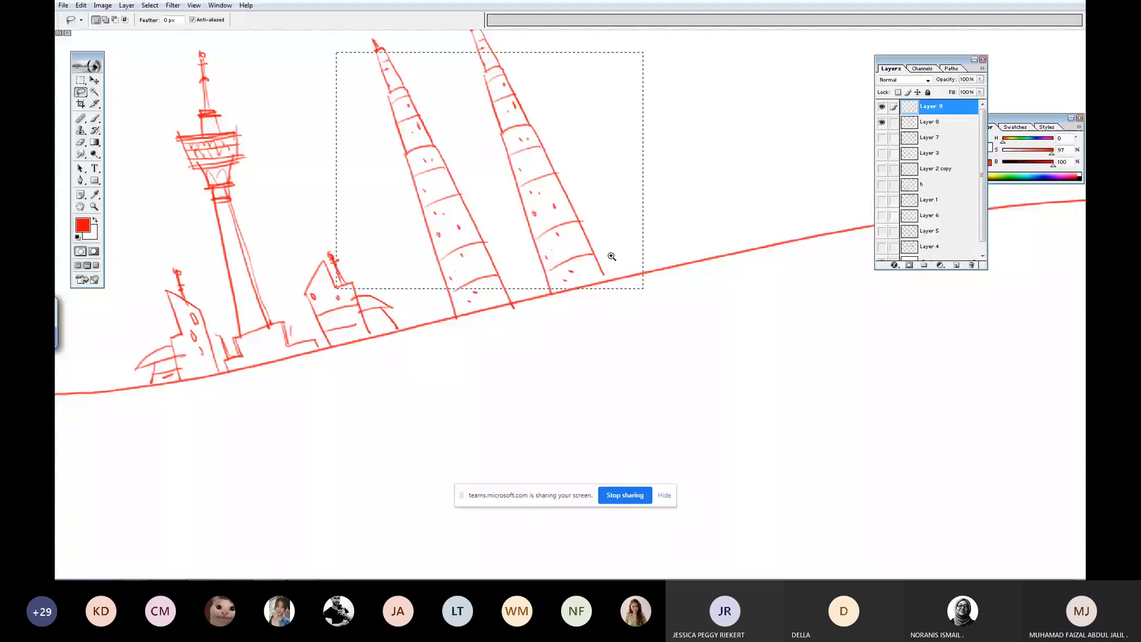
drag(611, 257, 612, 256)
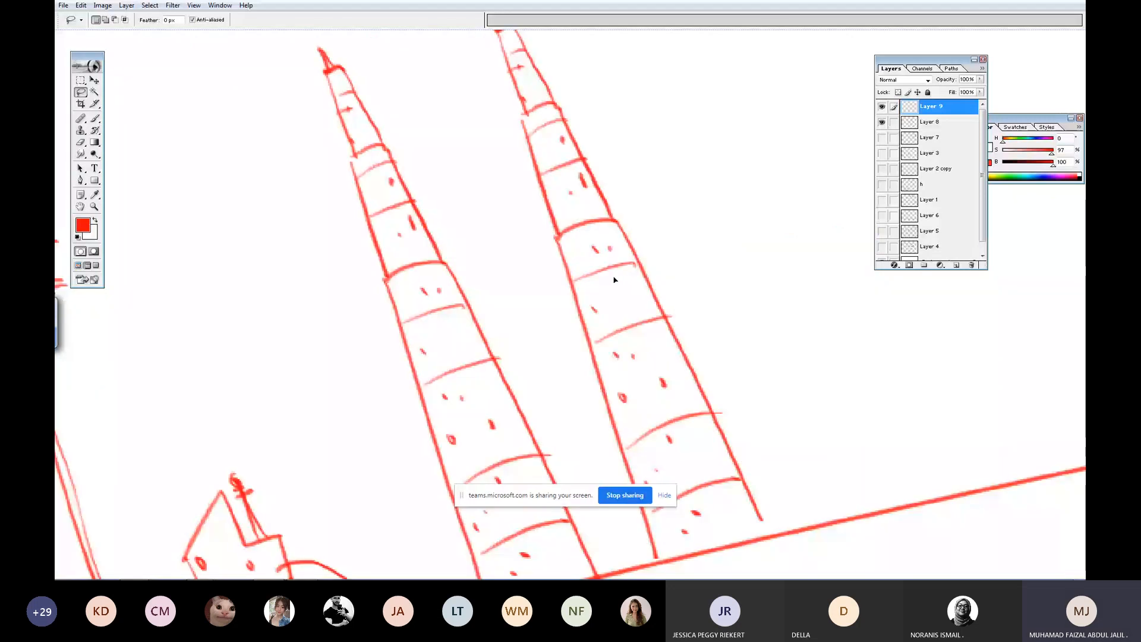
drag(614, 277, 591, 285)
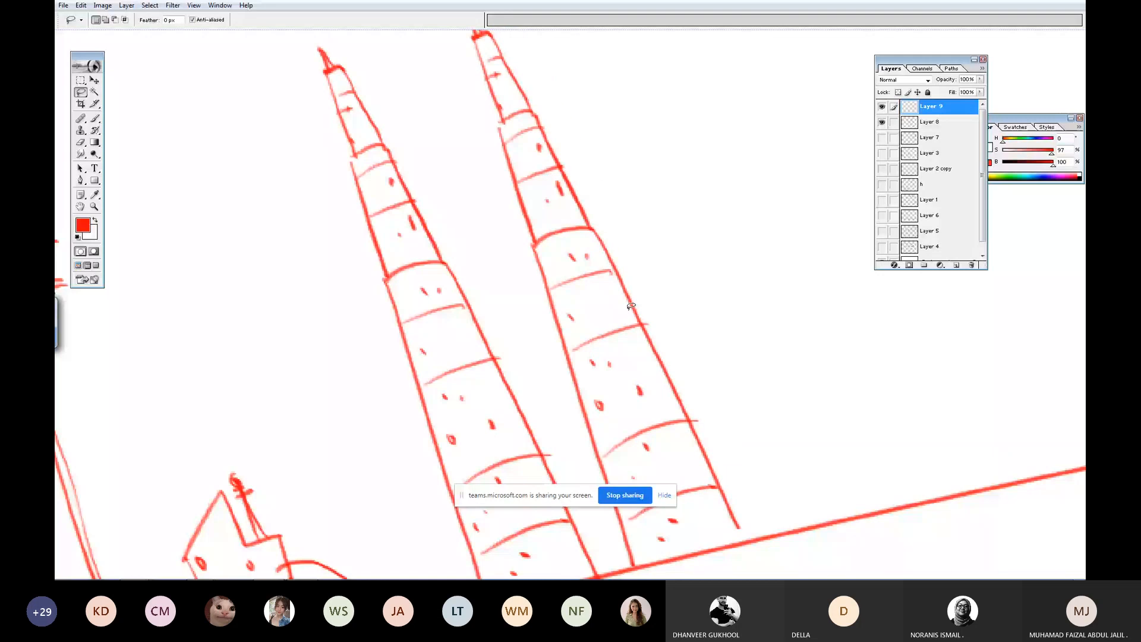
Brush in a skybridge with zigzag bracing and angled supports between the twin skyscrapers.
key(b)
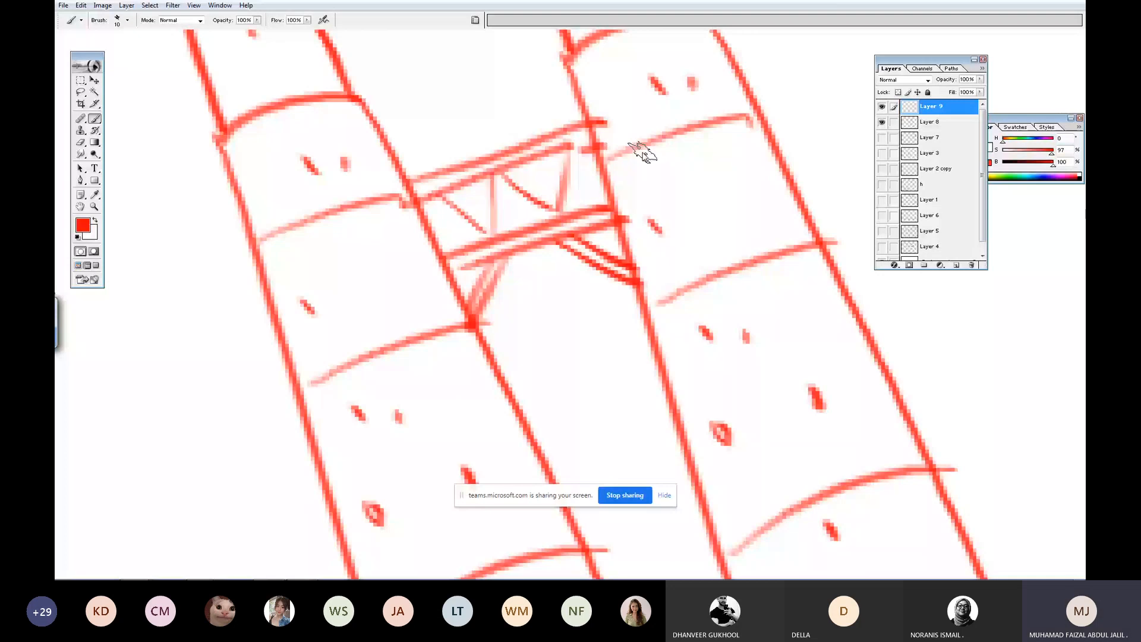
key(ctrl+0)
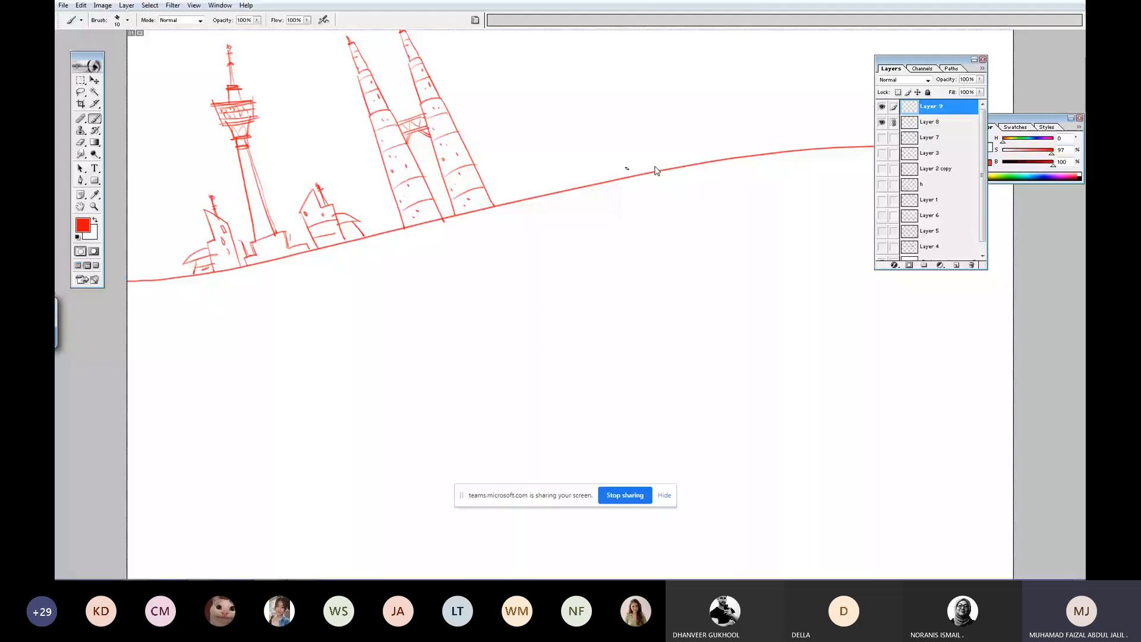
Shift the skyline on linked Layers 8 and 9 slightly down and to the left on the canvas.
ctrl+drag(483, 191, 483, 201)
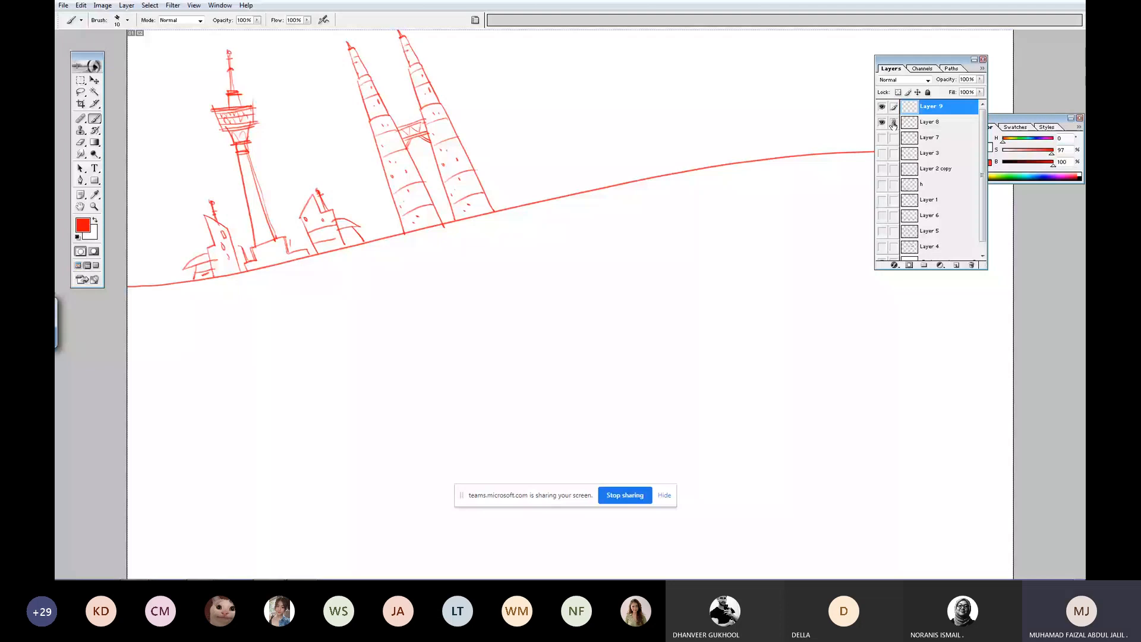
drag(507, 102, 505, 102)
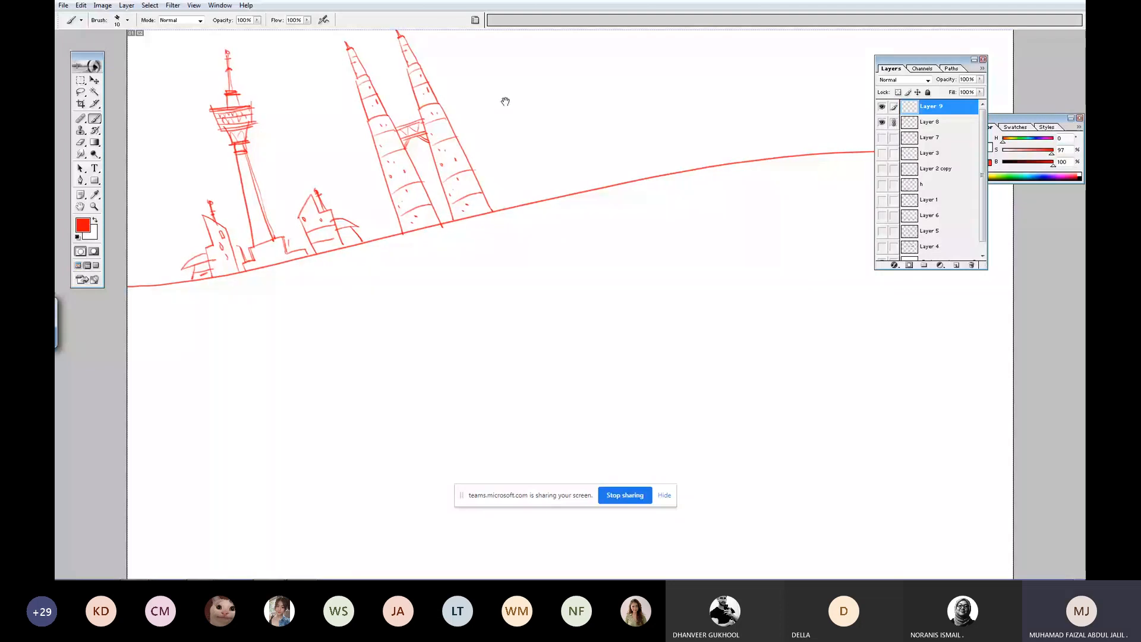
key(Tab)
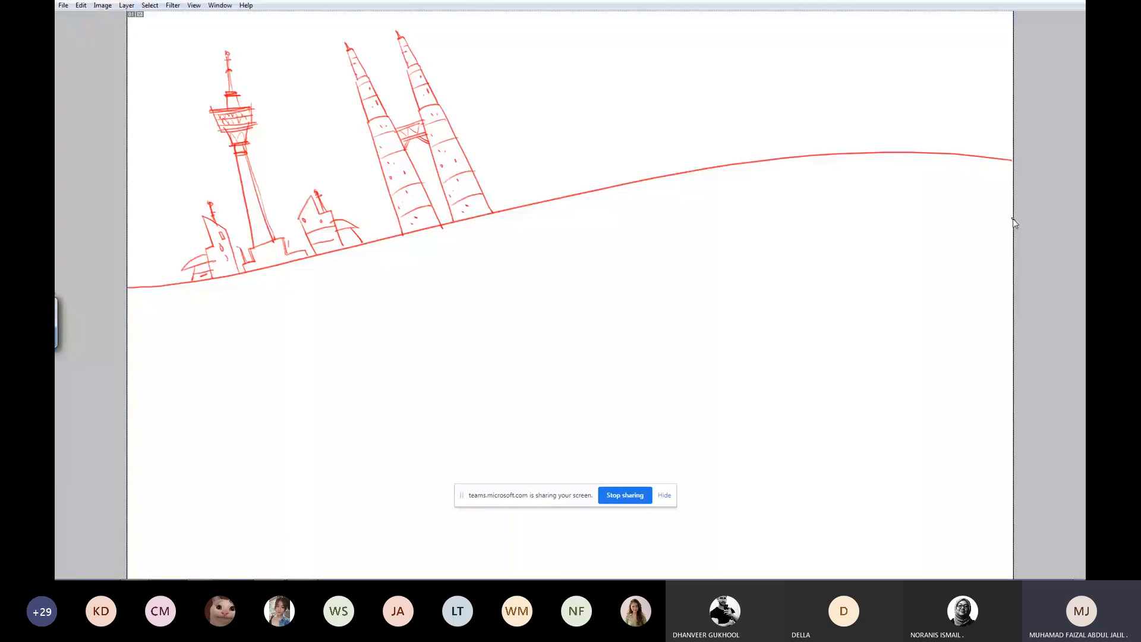
Sketch a leaning, stepped building with short rooftop antennas on the horizon to the right of the twin towers.
scroll(486, 234, up, 3)
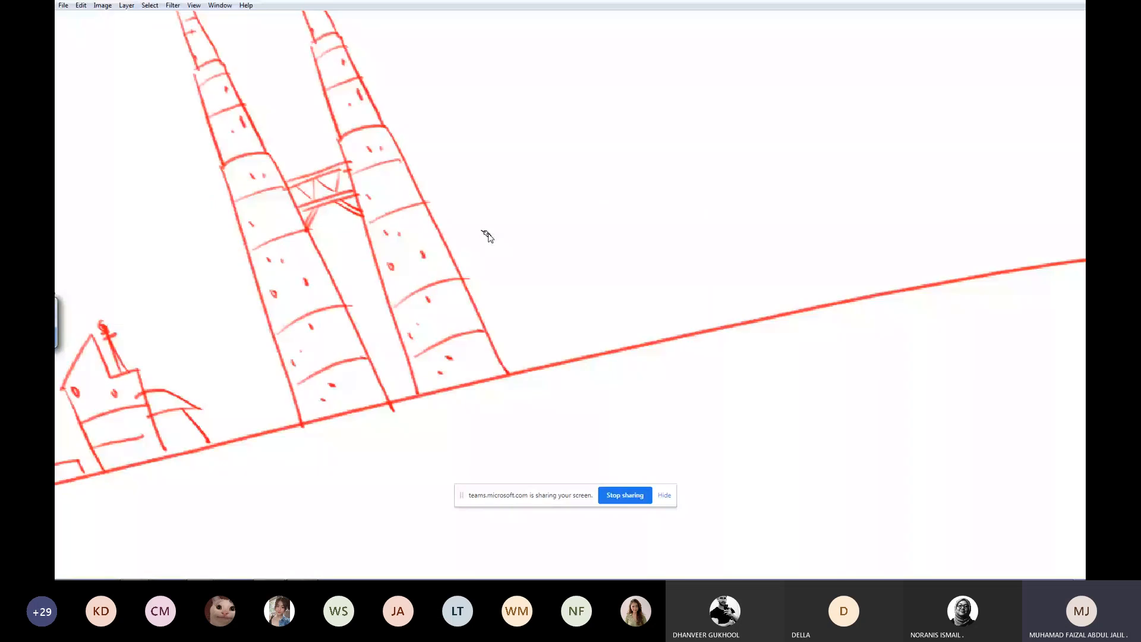
drag(558, 363, 564, 207)
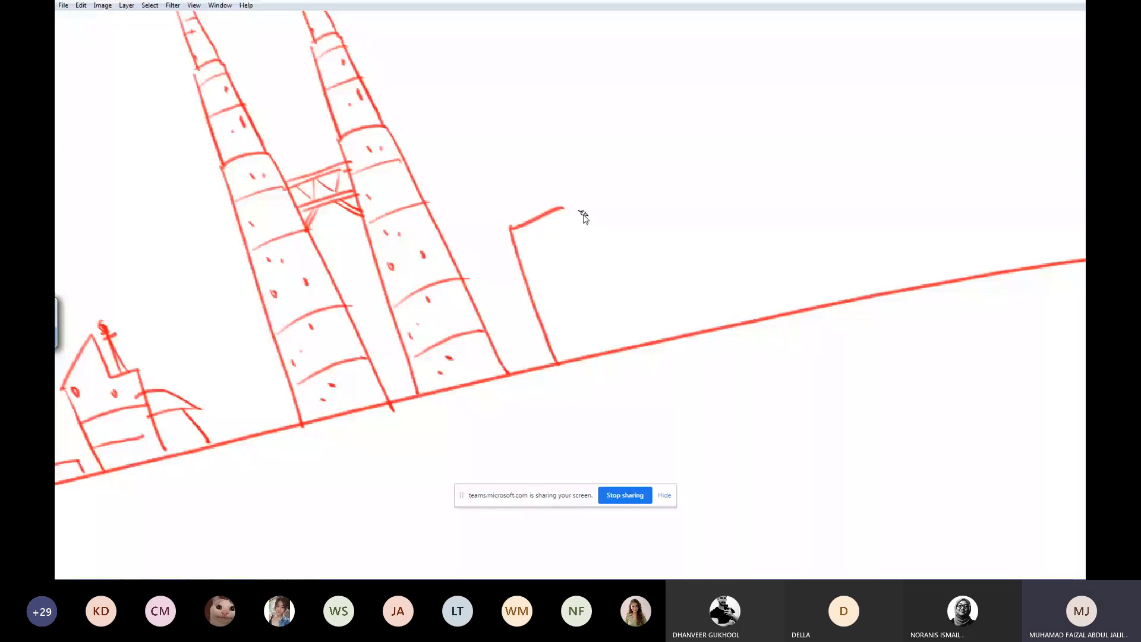
drag(563, 209, 655, 334)
drag(519, 202, 529, 221)
drag(542, 199, 545, 212)
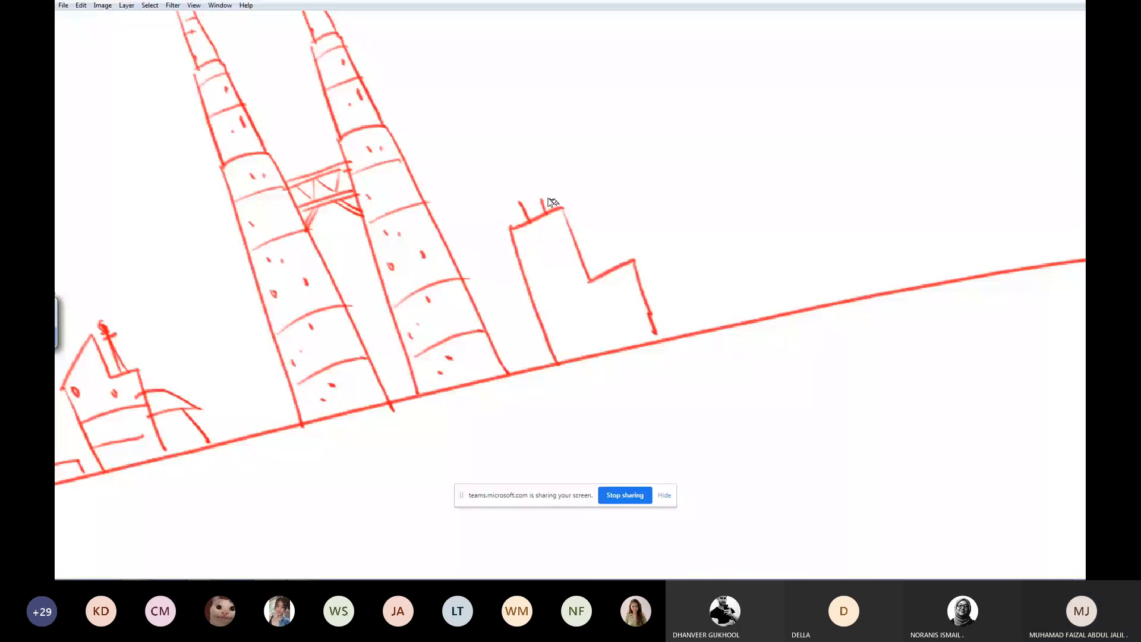
drag(603, 256, 611, 268)
click(612, 252)
Draw a small house with an overhanging peaked roof and curved wall lines against the left twin tower's base.
drag(219, 372, 243, 437)
drag(213, 378, 279, 349)
drag(217, 323, 203, 389)
drag(203, 390, 223, 386)
drag(217, 322, 275, 337)
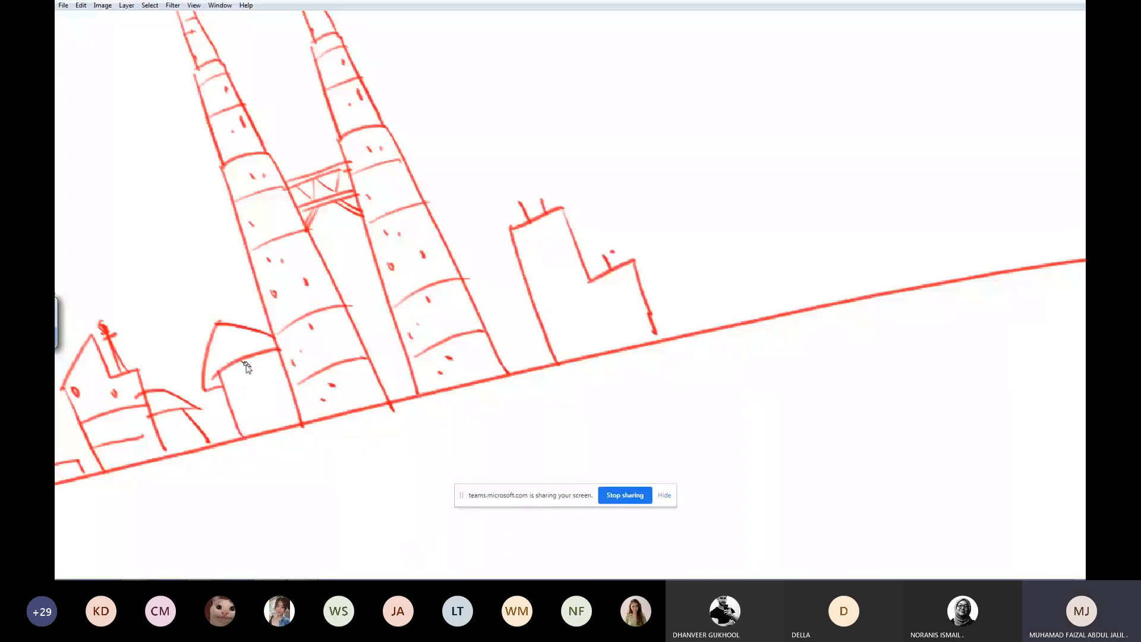
drag(241, 392, 260, 382)
drag(232, 406, 284, 391)
Extend the stepped building with side wings, a curved-roof annex and a low end block, and join the twin towers' bases with a line.
mouse_move(637, 270)
mouse_down()
mouse_move(726, 258)
mouse_move(747, 272)
mouse_up()
drag(634, 294, 740, 274)
mouse_move(719, 274)
mouse_down()
mouse_move(744, 270)
mouse_move(752, 314)
mouse_up()
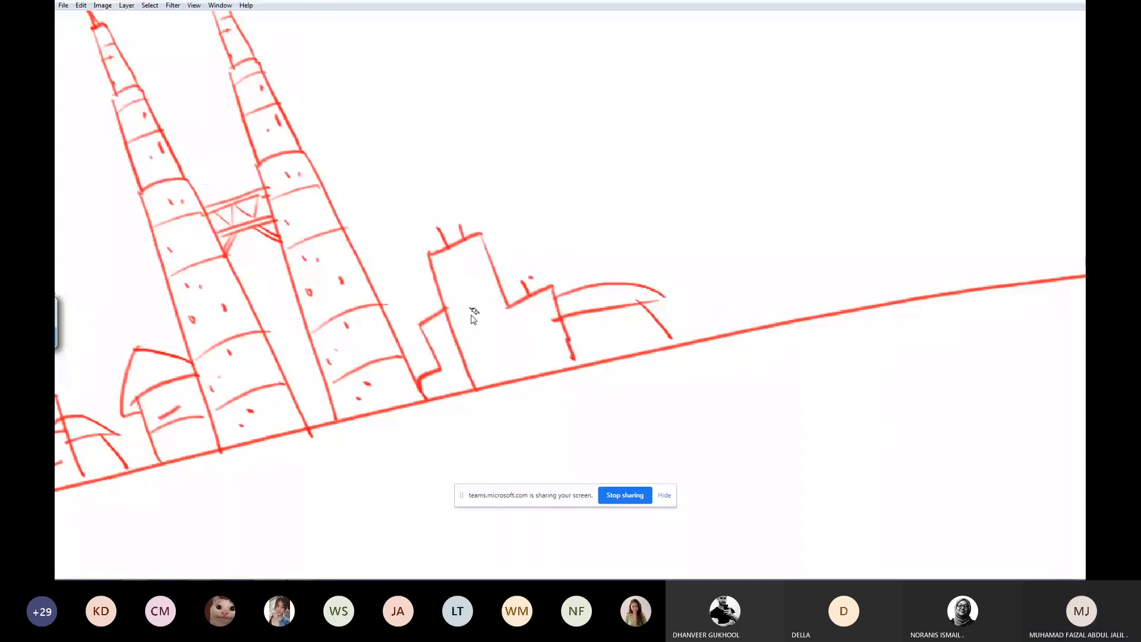
drag(294, 396, 330, 385)
drag(666, 328, 704, 319)
drag(704, 318, 719, 341)
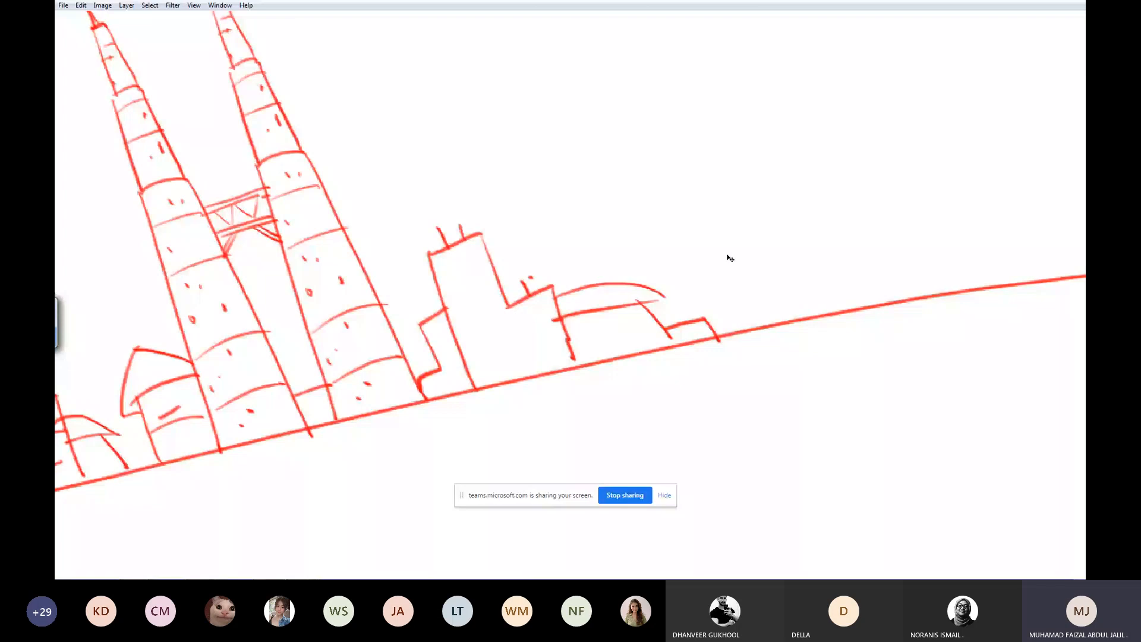
Extend the twin towers' spires with thin tips topped by small knobs.
key(ctrl+0)
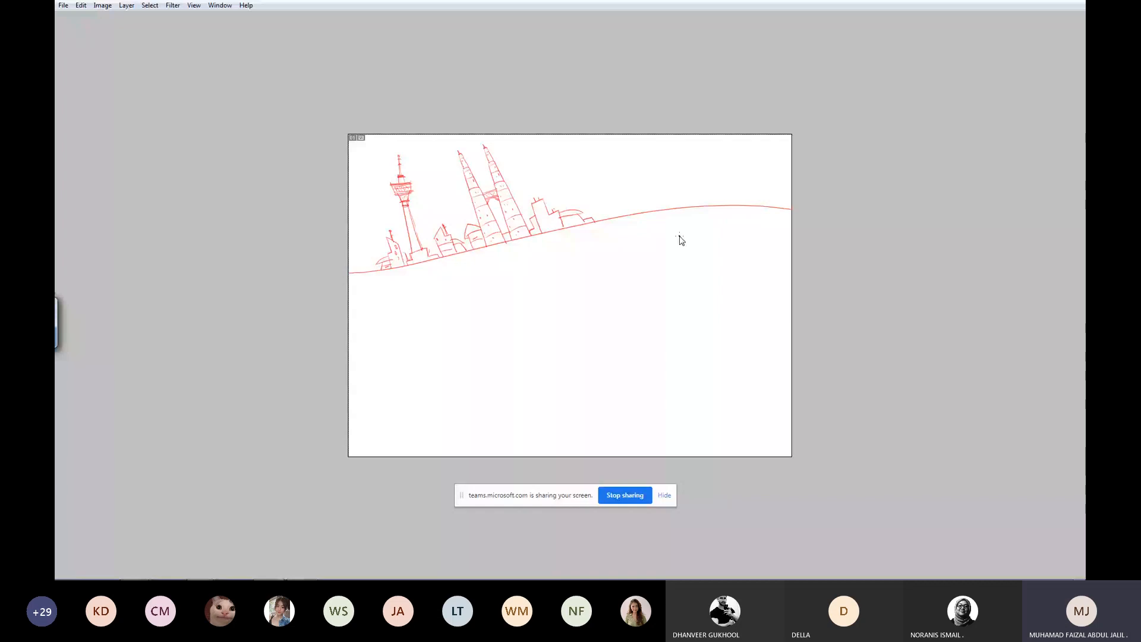
drag(366, 135, 551, 237)
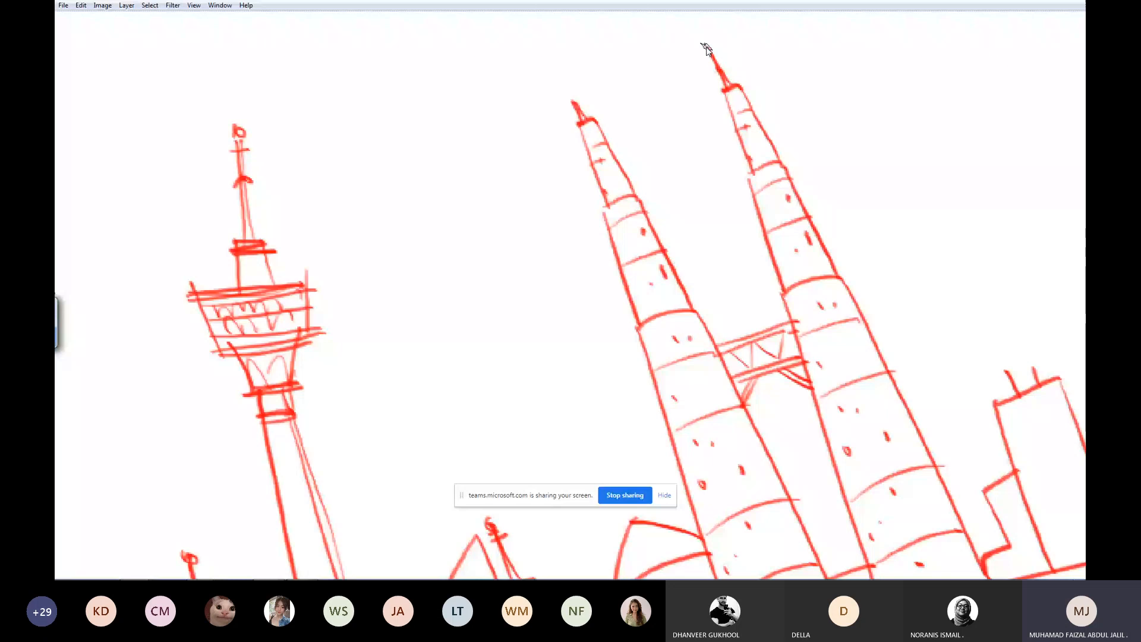
drag(574, 104, 563, 84)
drag(555, 71, 556, 72)
drag(573, 113, 585, 108)
drag(712, 61, 721, 56)
drag(708, 49, 706, 37)
Add floor lines and small windows to the stepped building, and windows to its curved-roof annex.
key(ctrl+alt+0)
drag(502, 113, 480, 103)
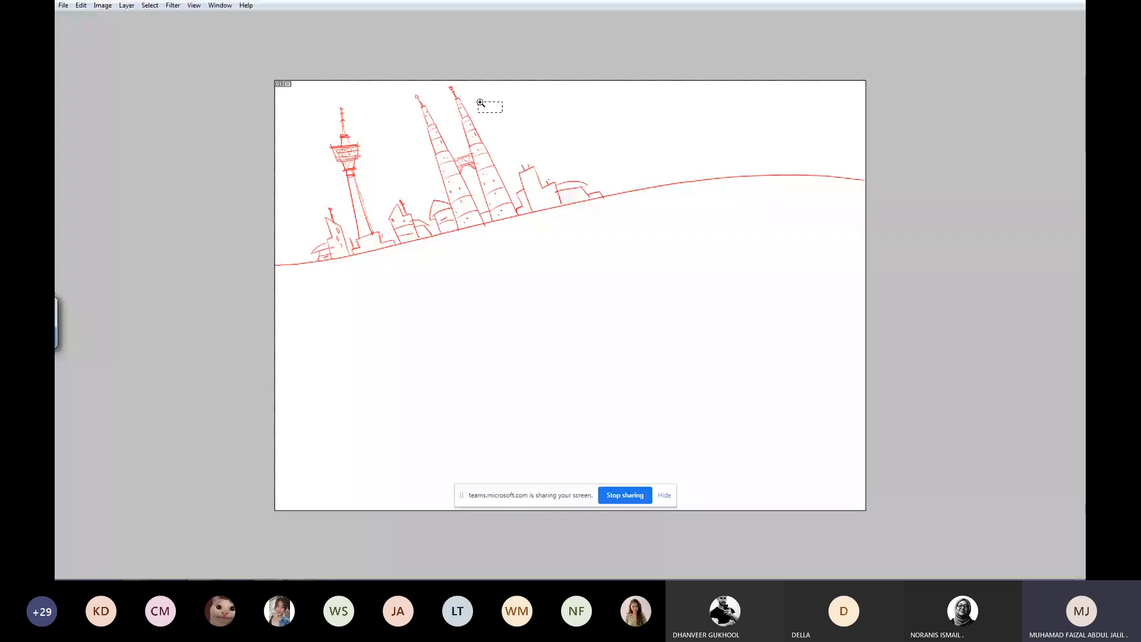
drag(480, 103, 707, 264)
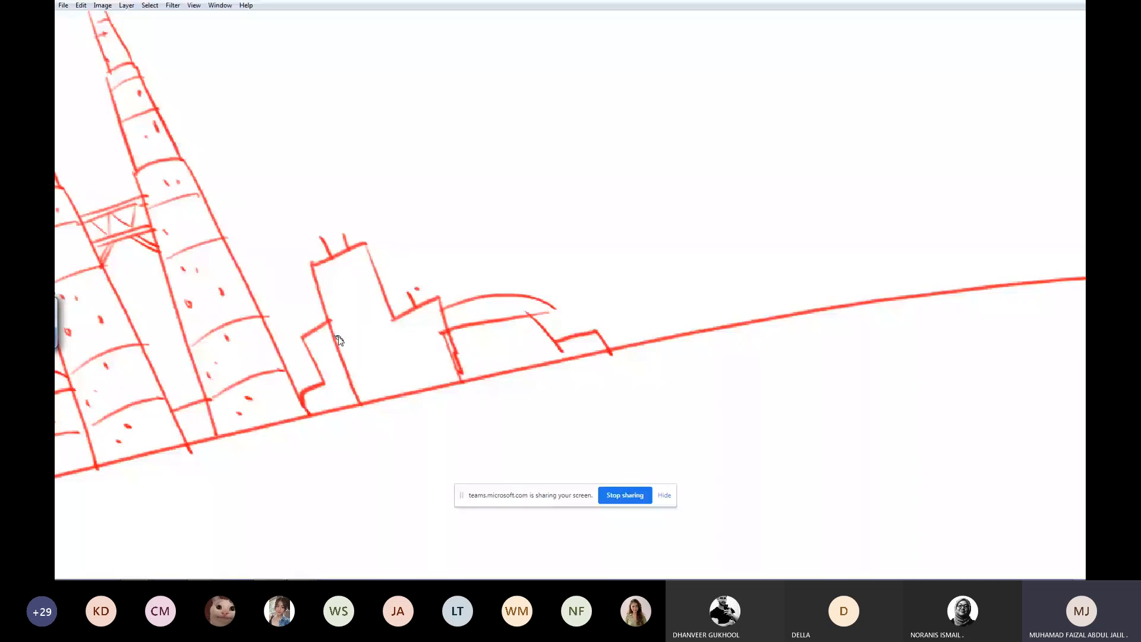
drag(338, 347, 394, 318)
drag(322, 303, 379, 278)
drag(378, 336, 387, 335)
drag(409, 331, 412, 337)
drag(467, 344, 469, 343)
click(496, 351)
click(515, 350)
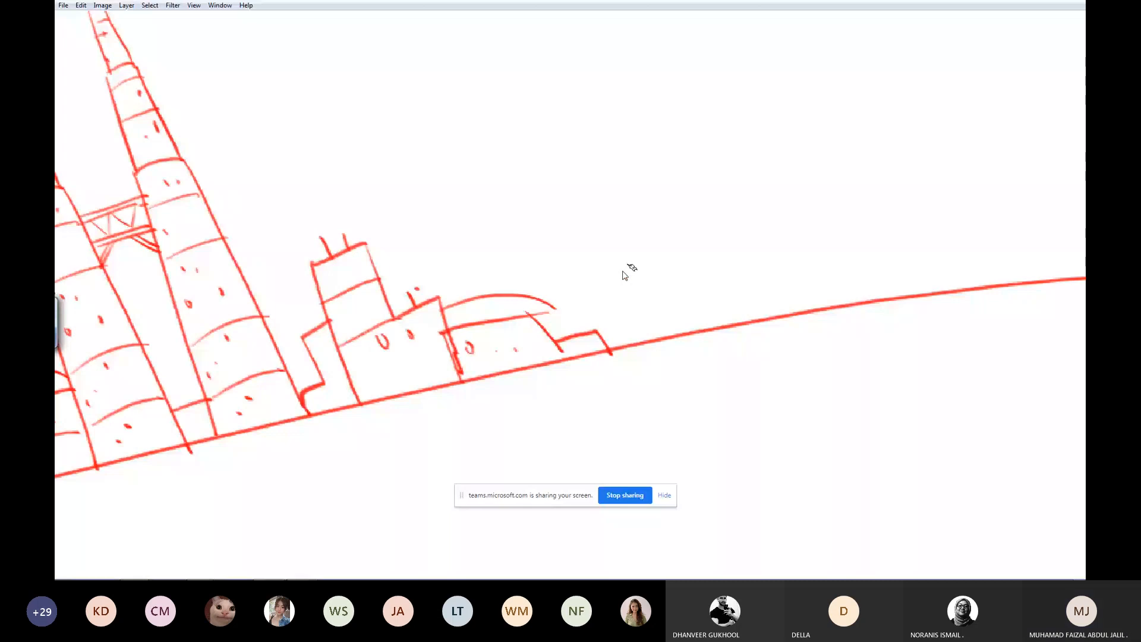
Draw a leaning tree with a cloud-shaped crown at the far left end of the horizon.
drag(369, 306, 795, 217)
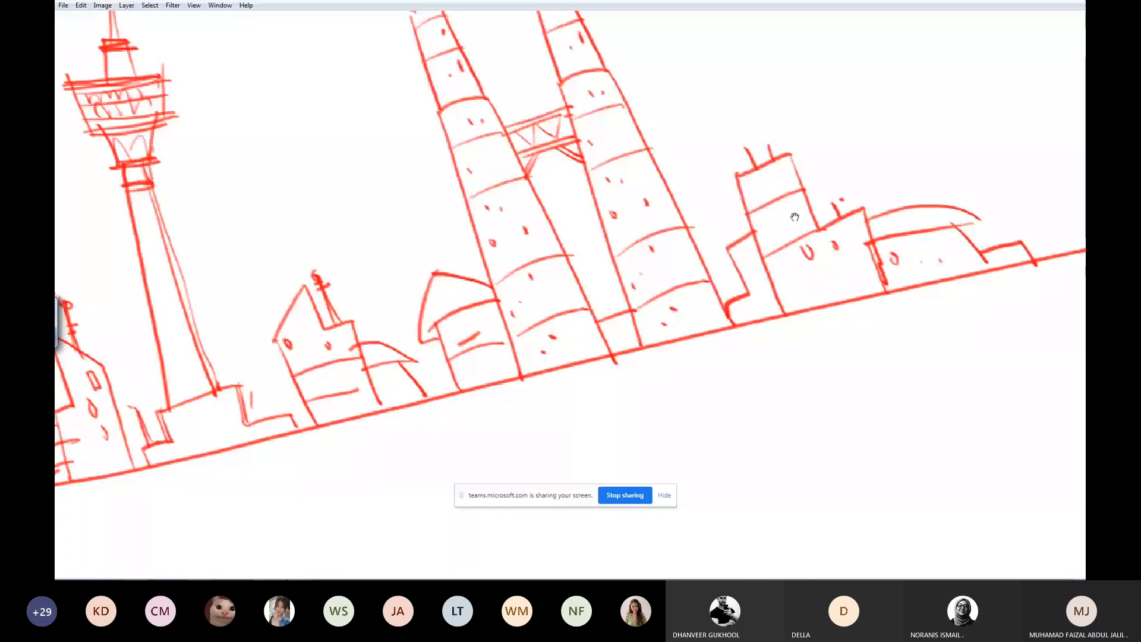
drag(377, 354, 562, 132)
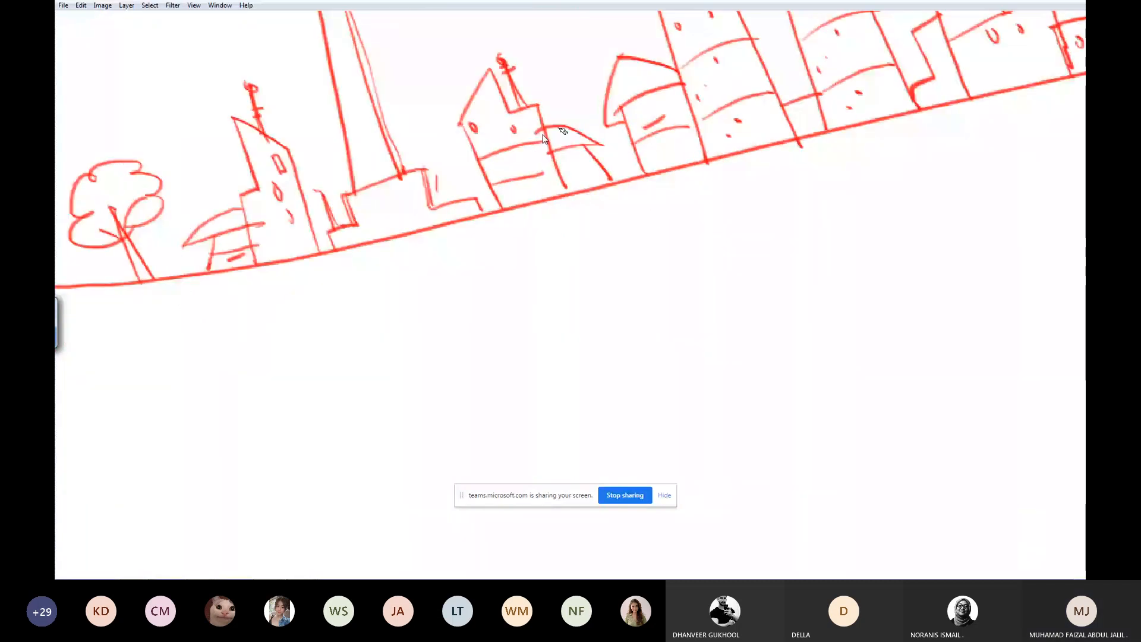
drag(1074, 68, 795, 148)
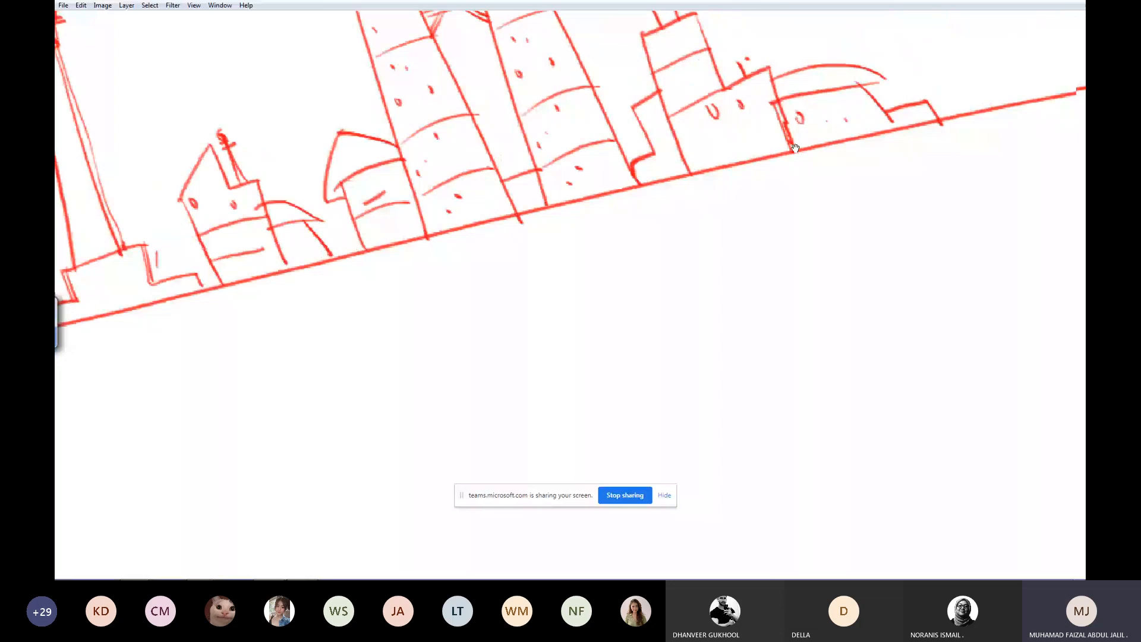
Draw two trees with forked trunks and cloud-shaped crowns on the horizon to the right of the stepped building.
drag(795, 148, 599, 232)
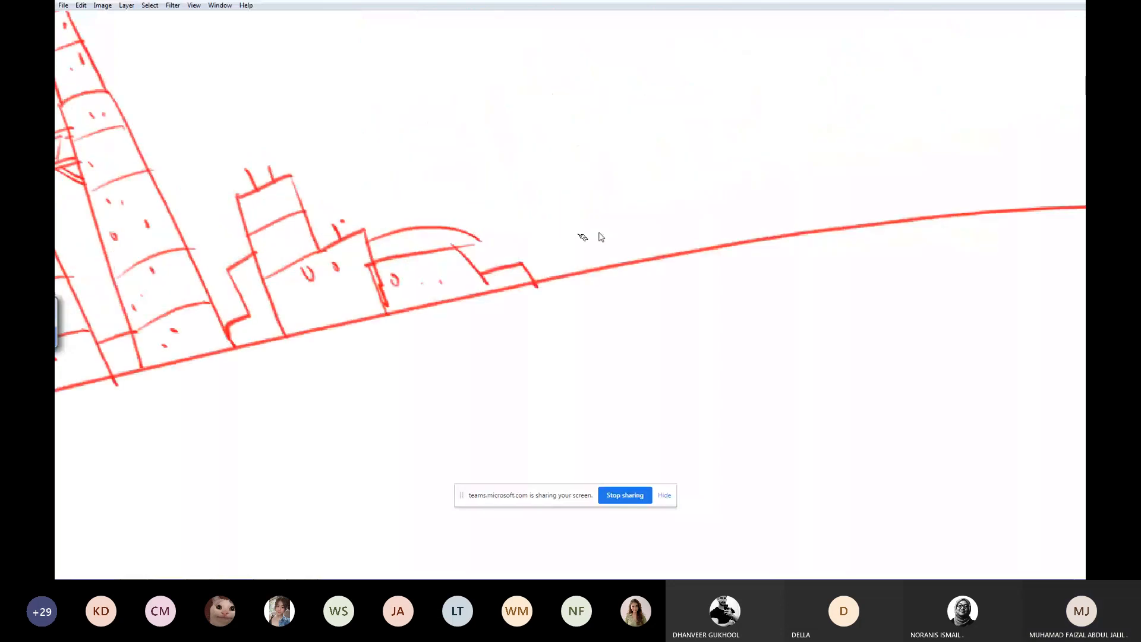
drag(554, 196, 586, 272)
drag(594, 263, 563, 222)
drag(563, 221, 572, 185)
drag(523, 198, 554, 205)
mouse_move(525, 216)
mouse_down()
mouse_move(556, 216)
mouse_move(509, 213)
mouse_move(498, 180)
mouse_up()
drag(493, 178, 578, 188)
drag(579, 187, 556, 225)
drag(676, 177, 691, 251)
drag(678, 191, 702, 244)
mouse_move(678, 191)
mouse_down()
mouse_move(723, 171)
mouse_move(685, 194)
mouse_up()
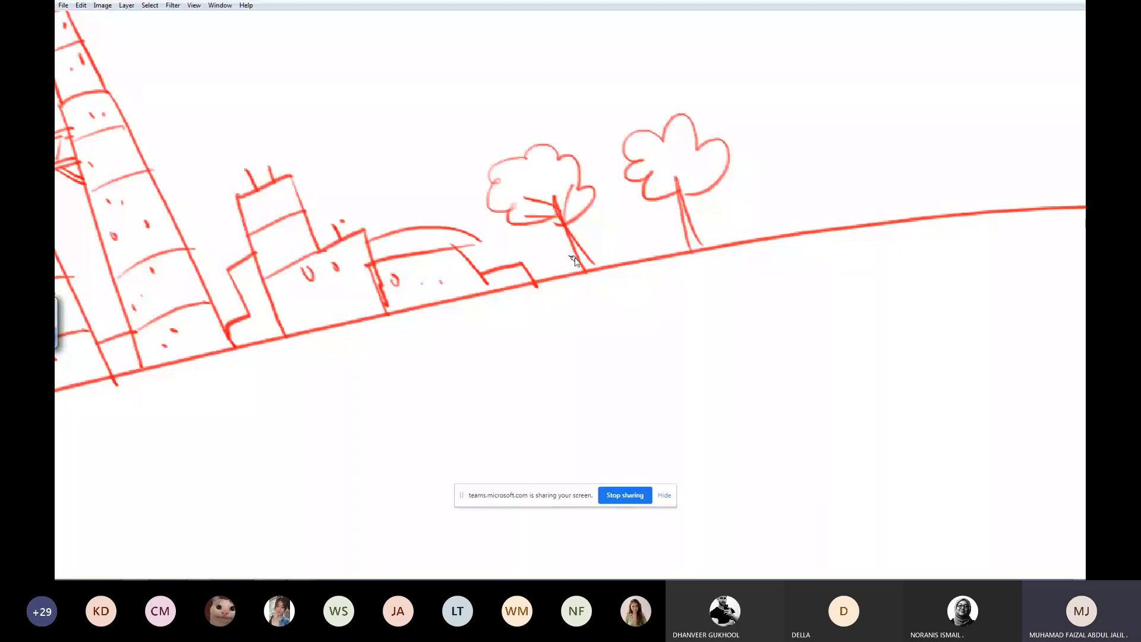
Add scribbled bushes and grass around the bases of the two right trees and the far left tree.
drag(564, 267, 577, 243)
drag(587, 262, 706, 237)
drag(512, 286, 621, 240)
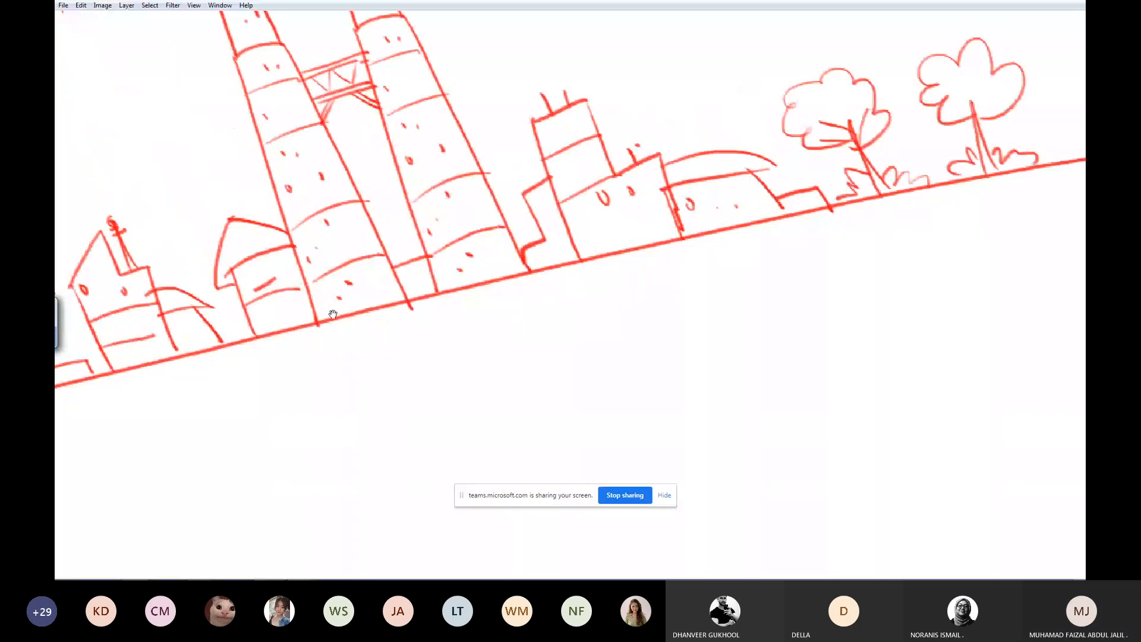
drag(333, 314, 567, 176)
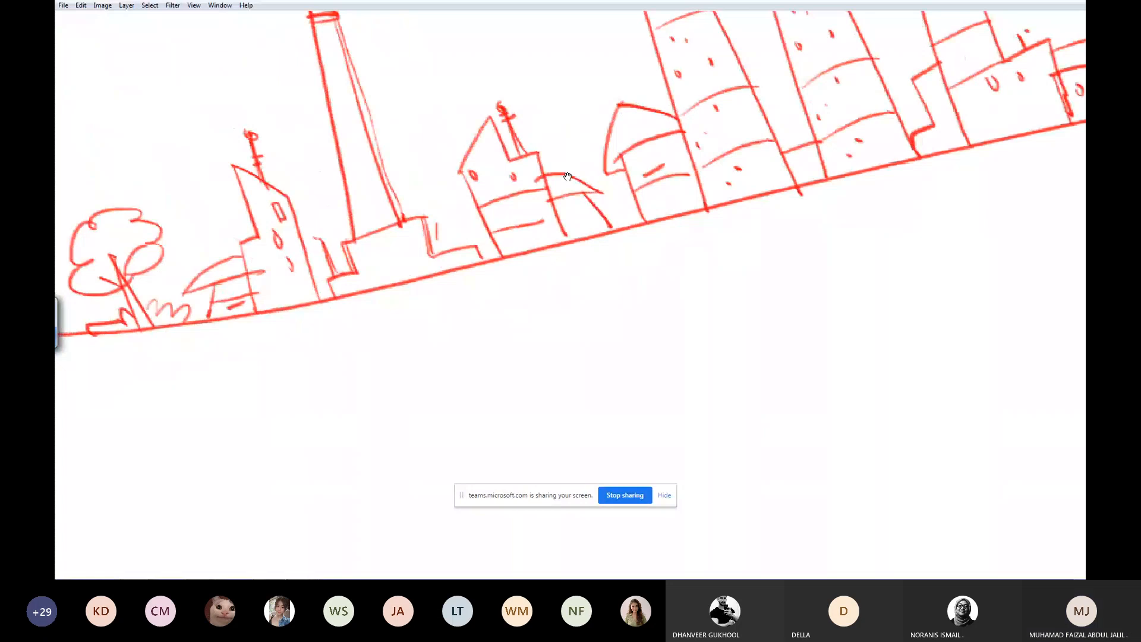
drag(568, 177, 450, 292)
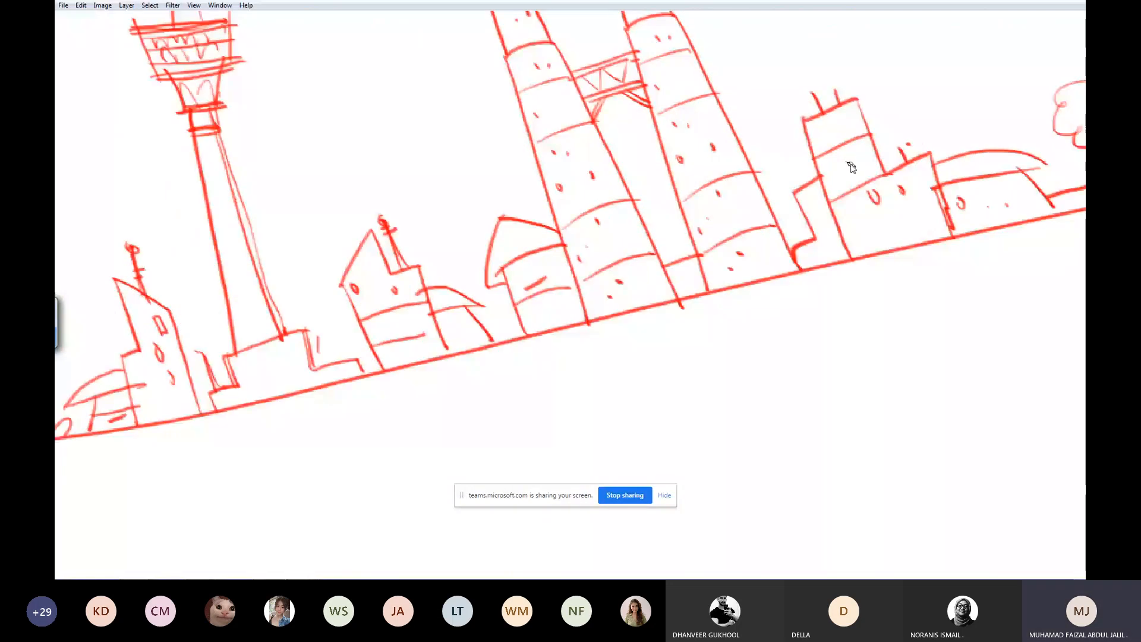
Merge the linked Layers 8 and 9, and undo the merge.
key(ctrl+0)
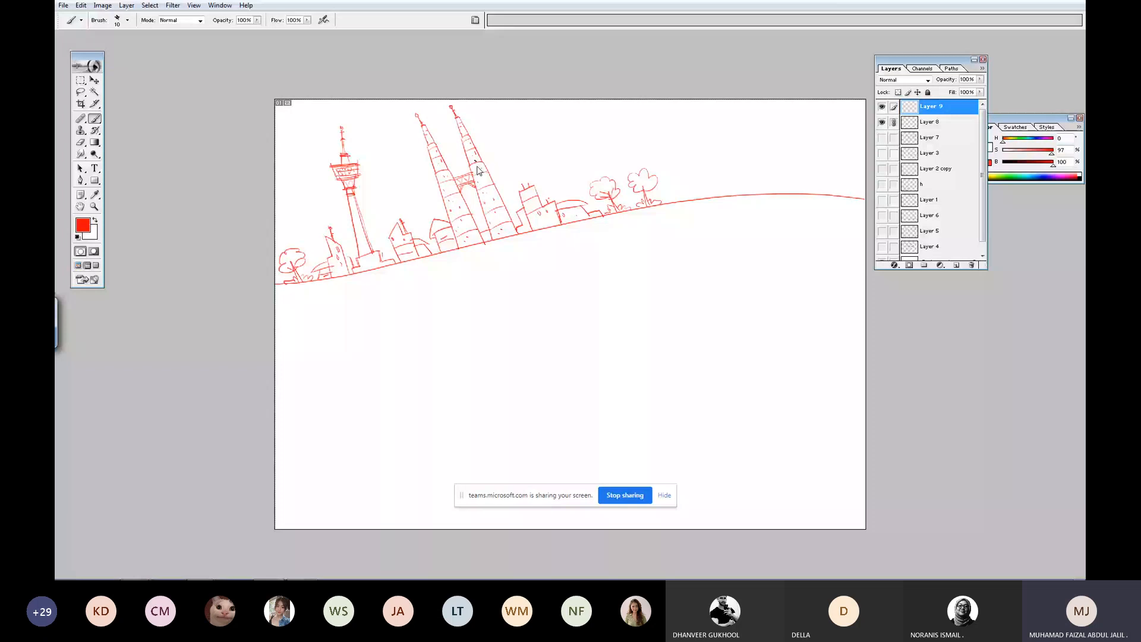
click(982, 68)
click(998, 227)
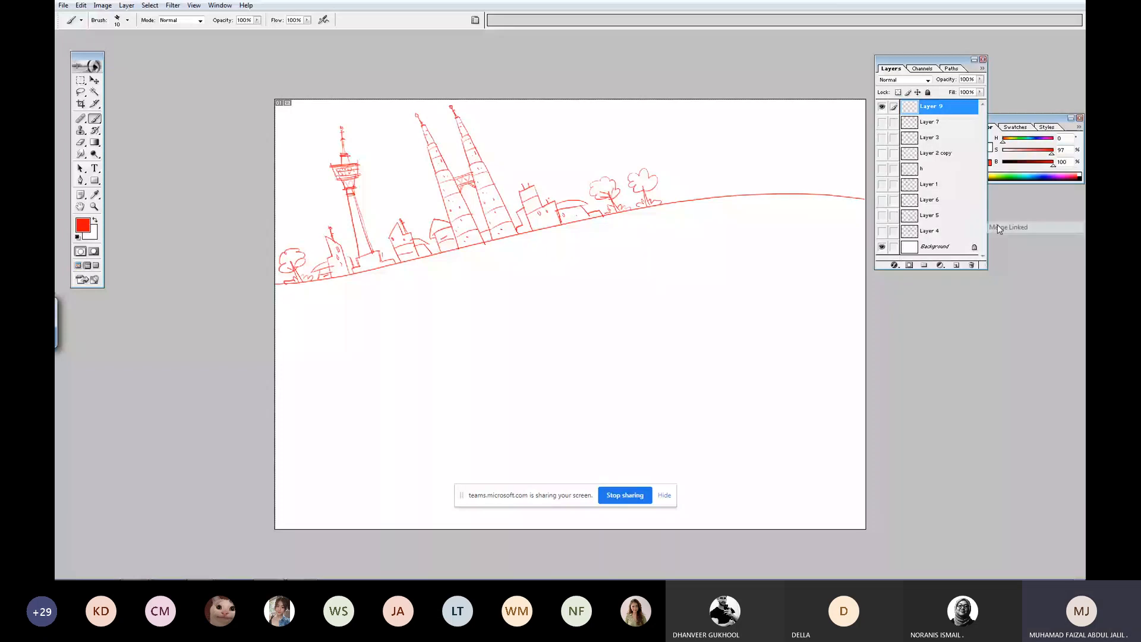
click(982, 68)
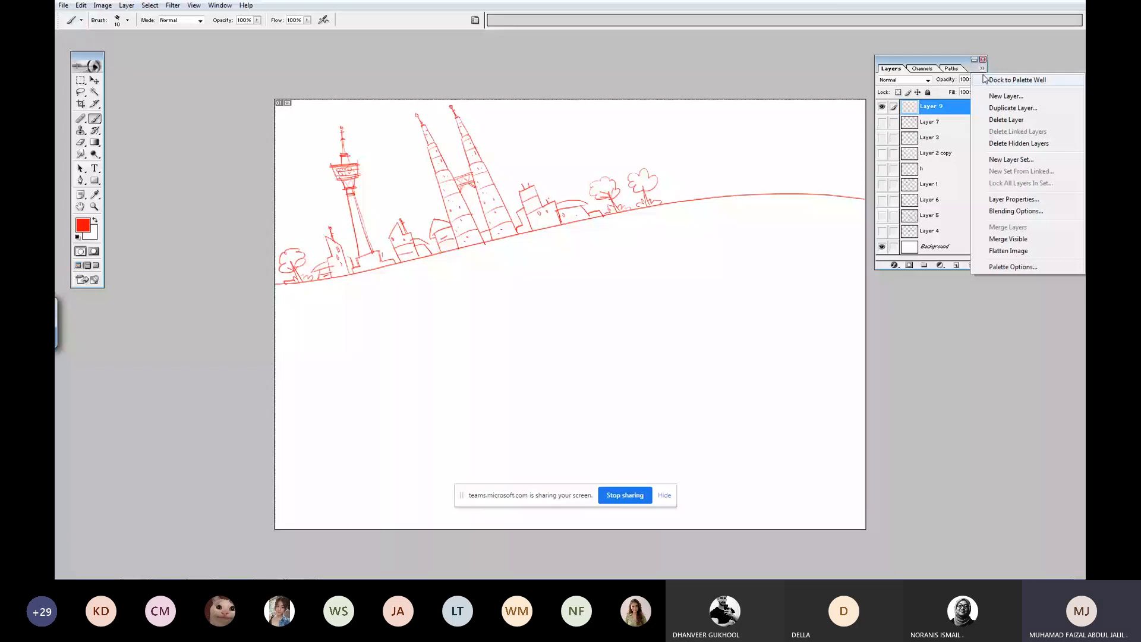
click(935, 119)
key(ctrl+z)
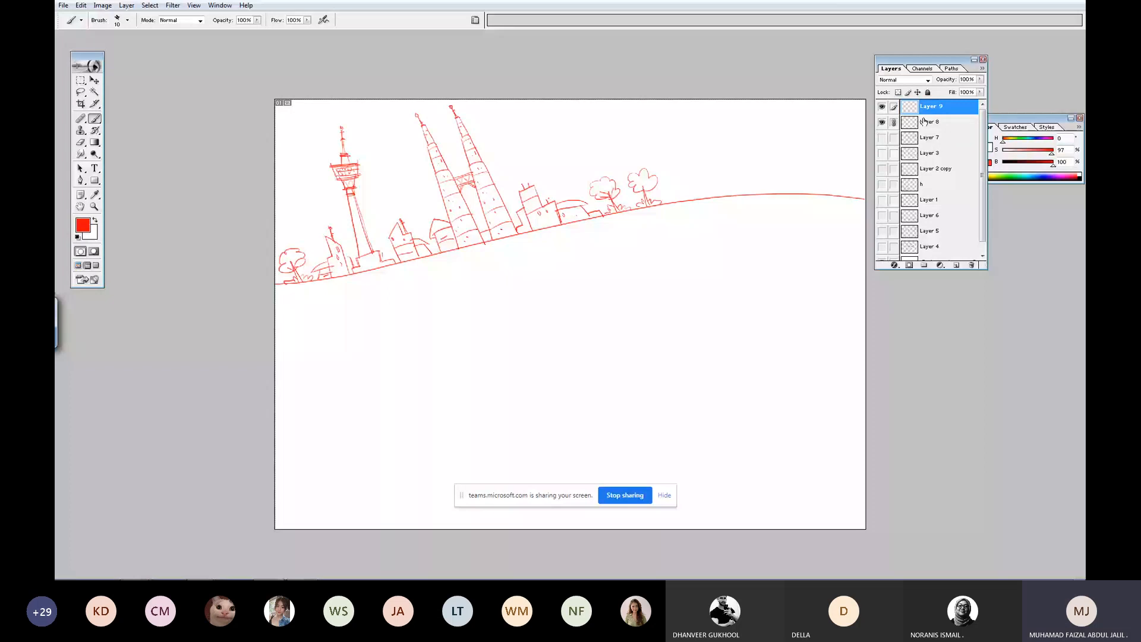
Merge the linked Layers 8 and 9 into one skyline layer and rename it H_H.
click(982, 70)
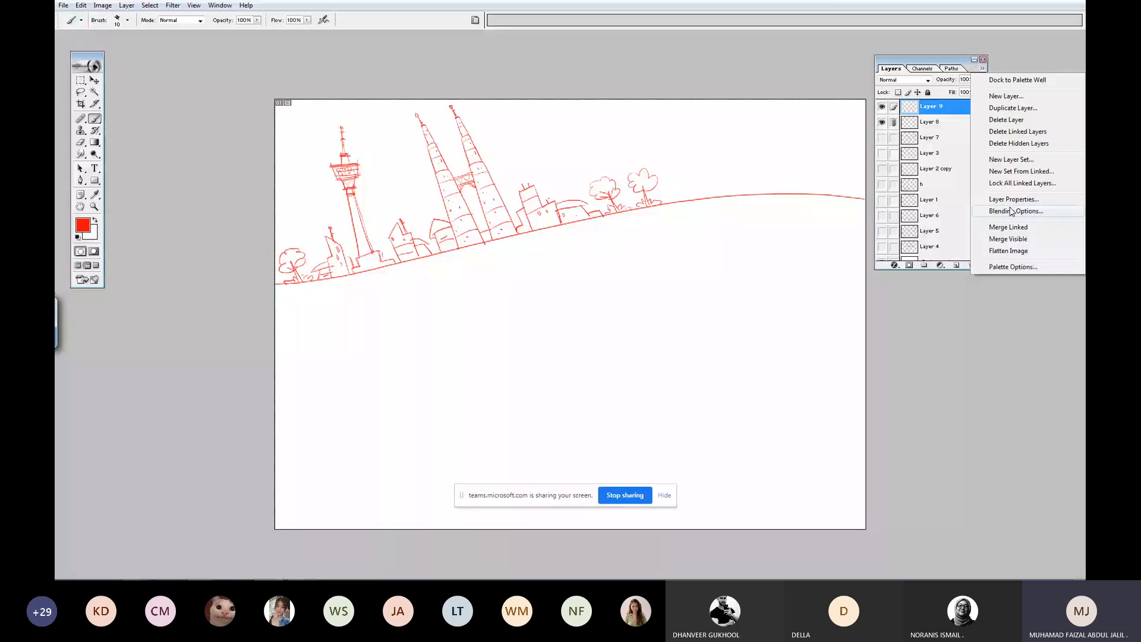
click(1009, 227)
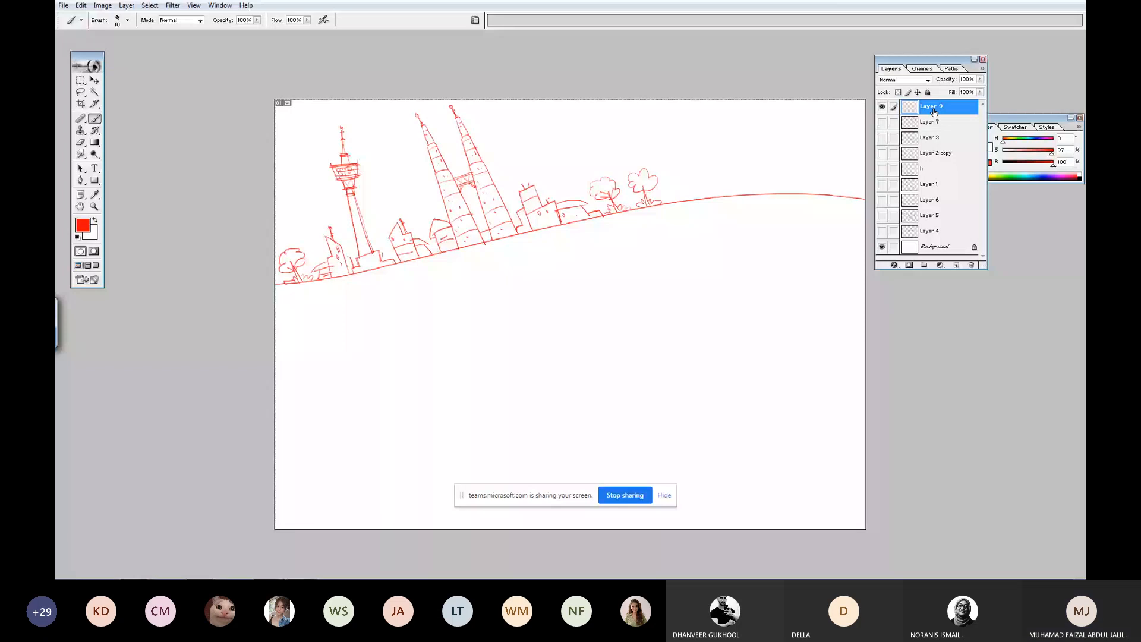
double_click(944, 108)
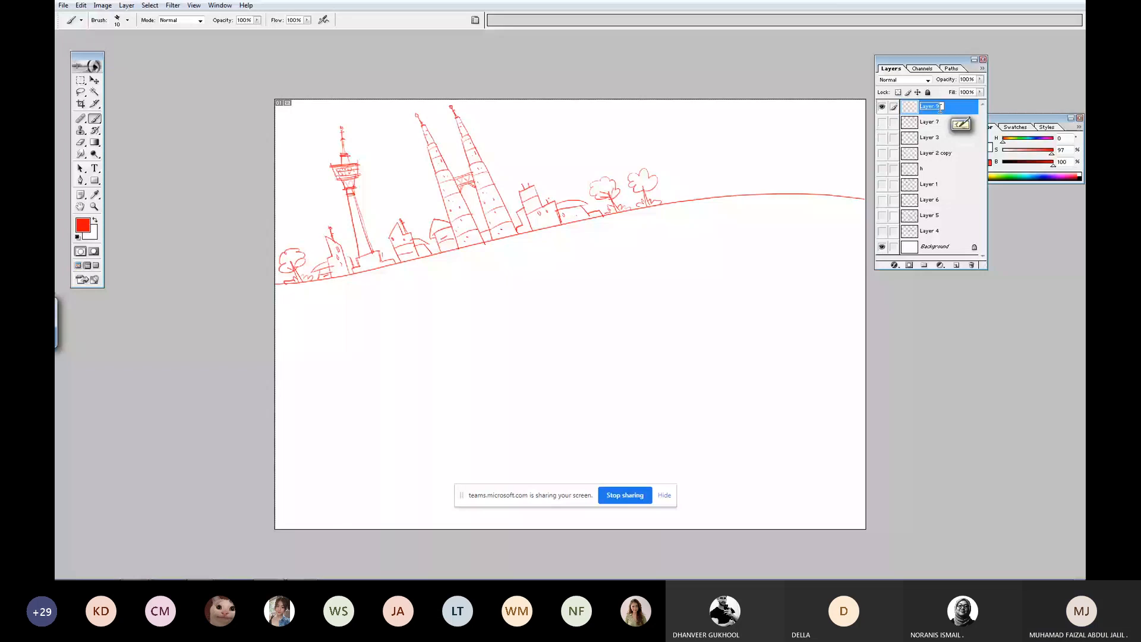
text(H)
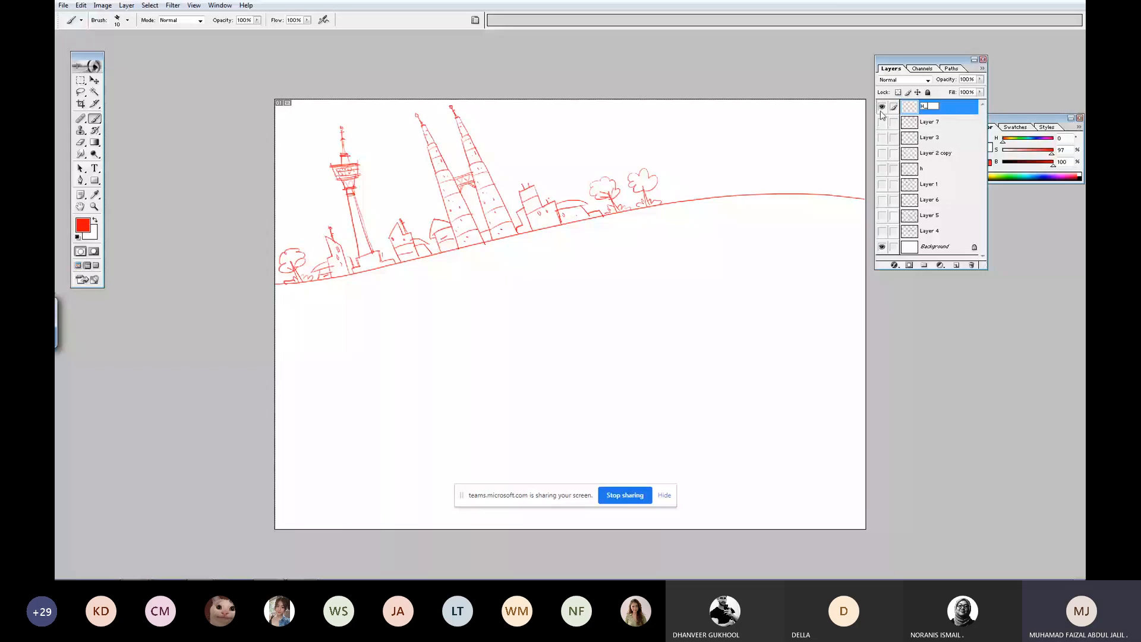
key(Return)
key(Tab)
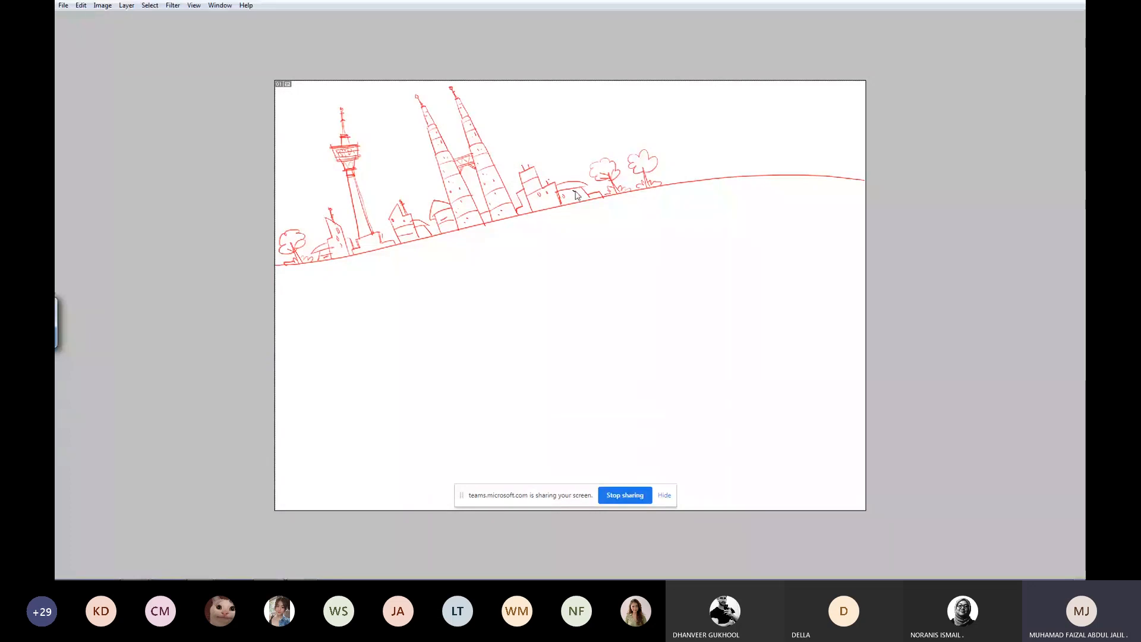
Hide and reshow the skyline layer H_H to check it, and add a new empty layer above it.
drag(611, 75, 889, 308)
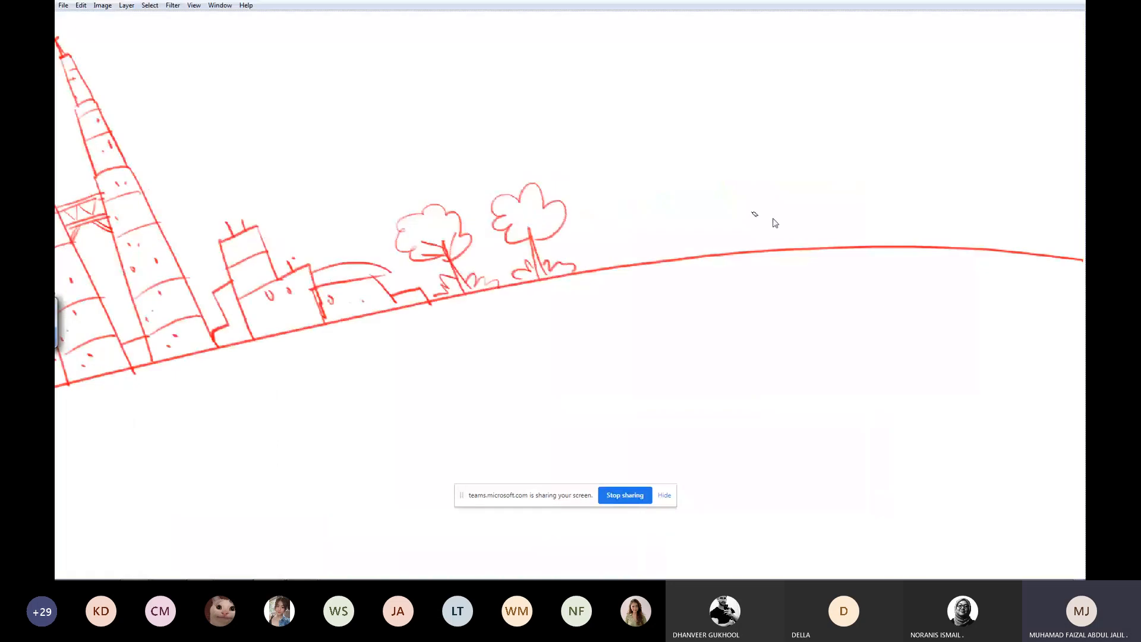
key(ctrl+0)
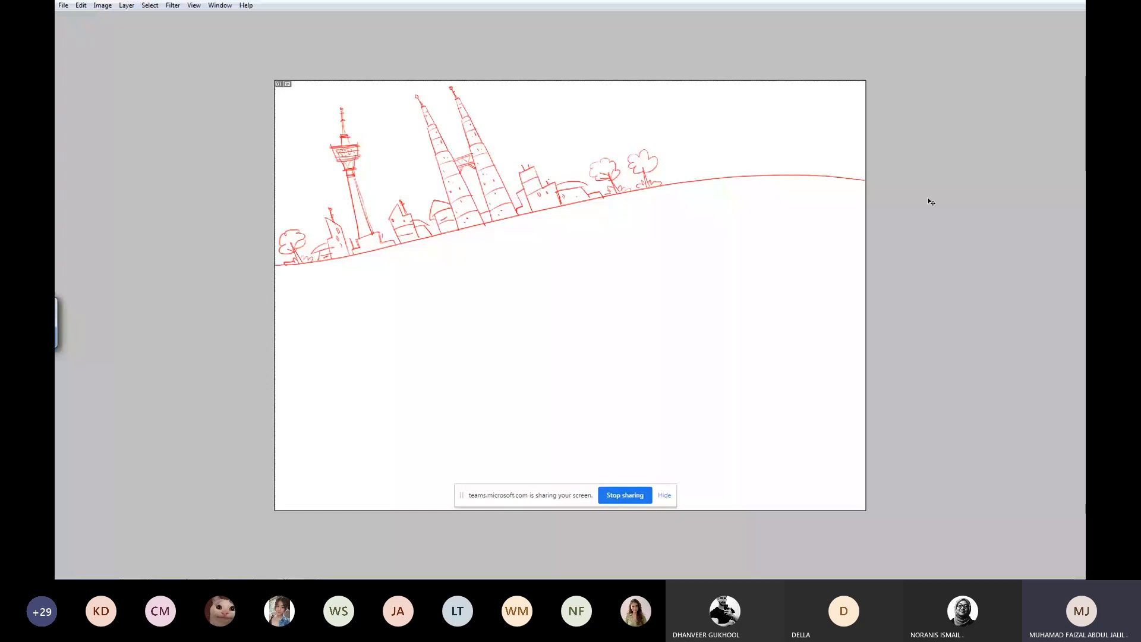
key(ctrl+minus)
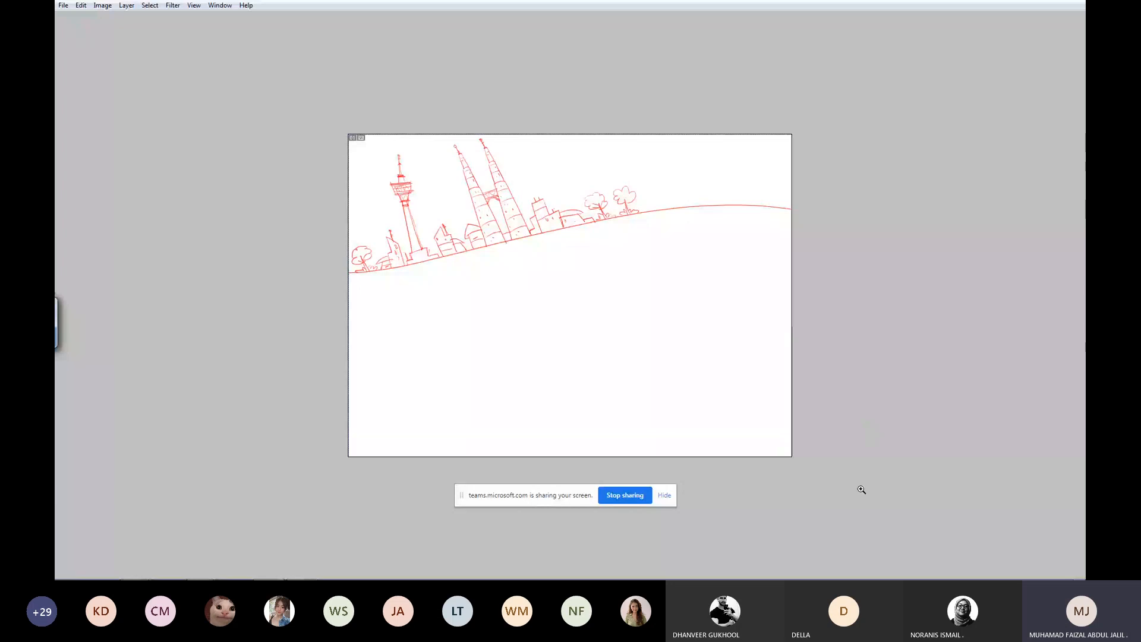
key(ctrl+0)
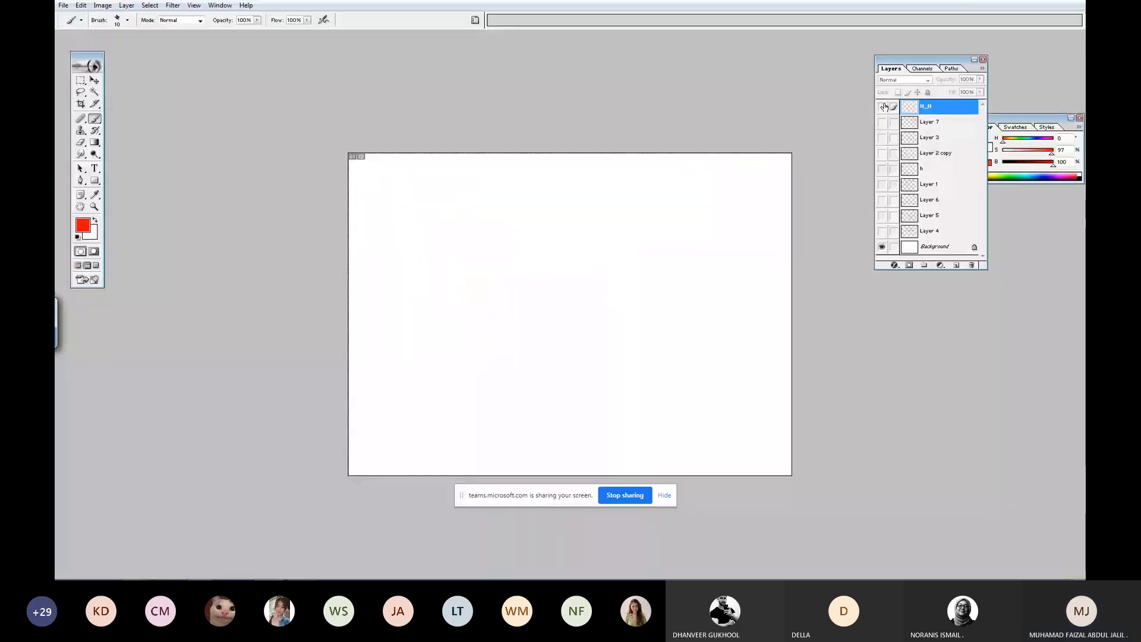
click(881, 106)
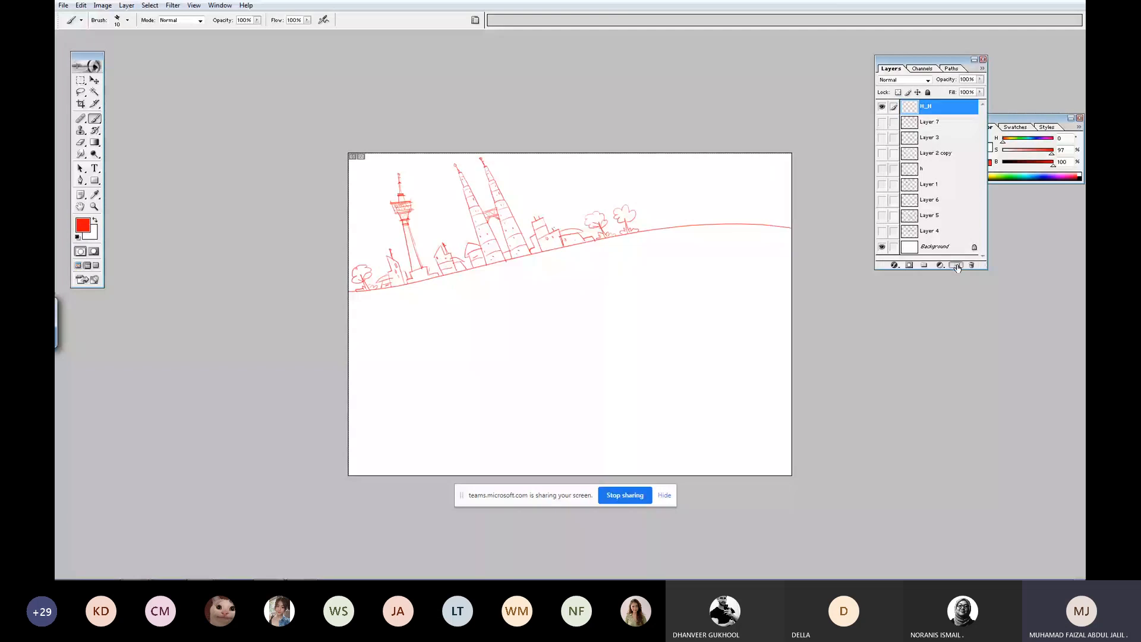
click(957, 265)
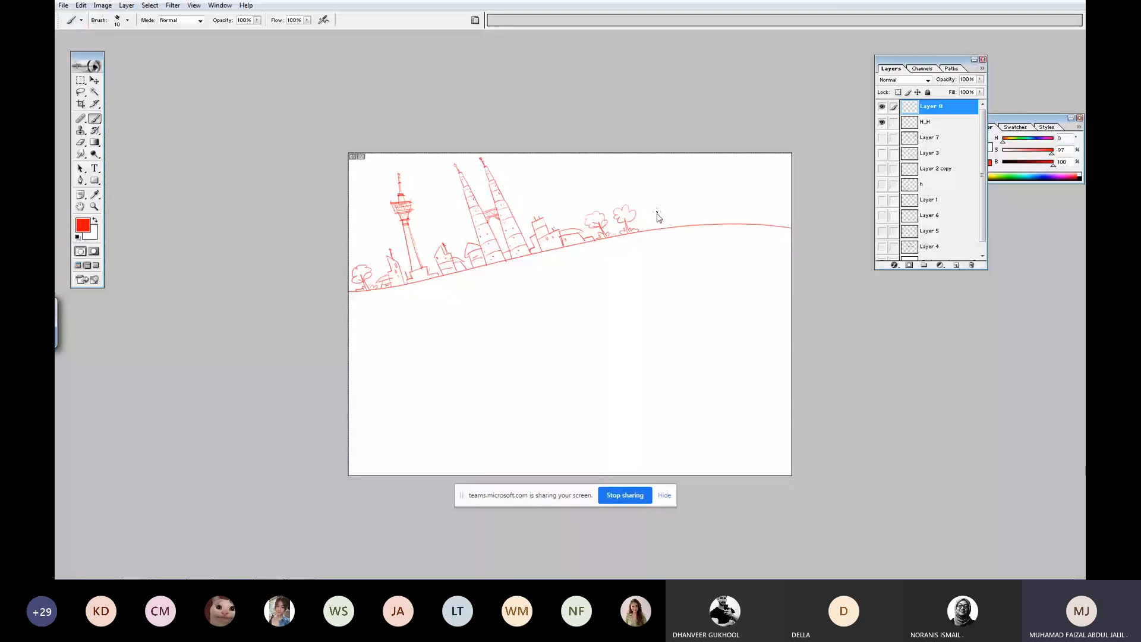
key(Tab)
Draw a fan of long, pointed foreground leaves rising from the bottom right corner of the canvas.
key(ctrl+0)
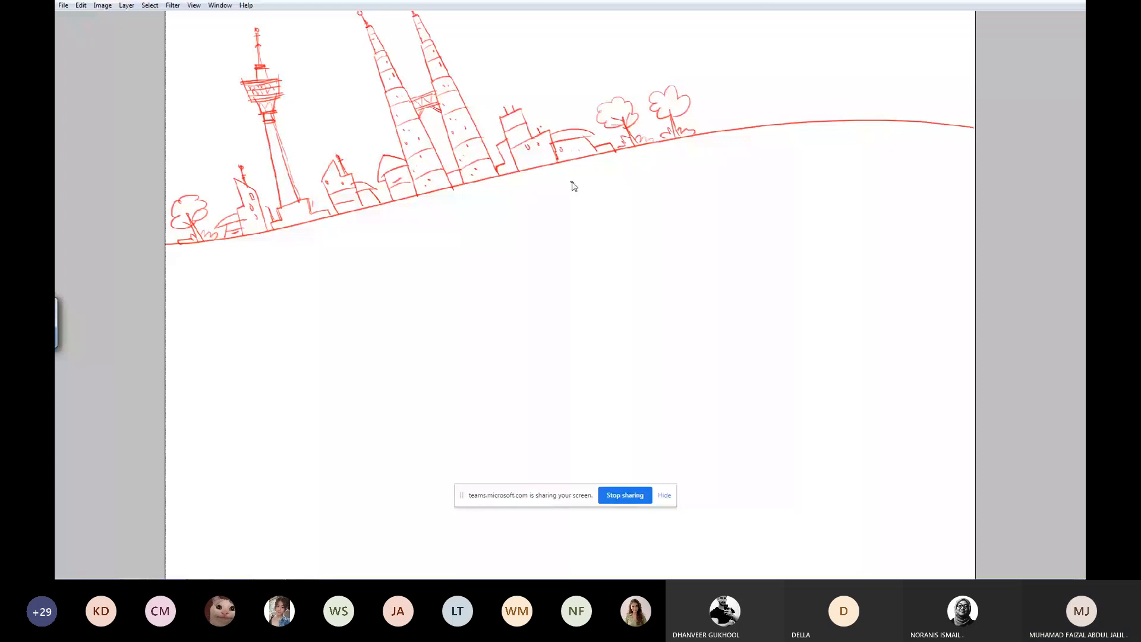
key(ctrl+minus)
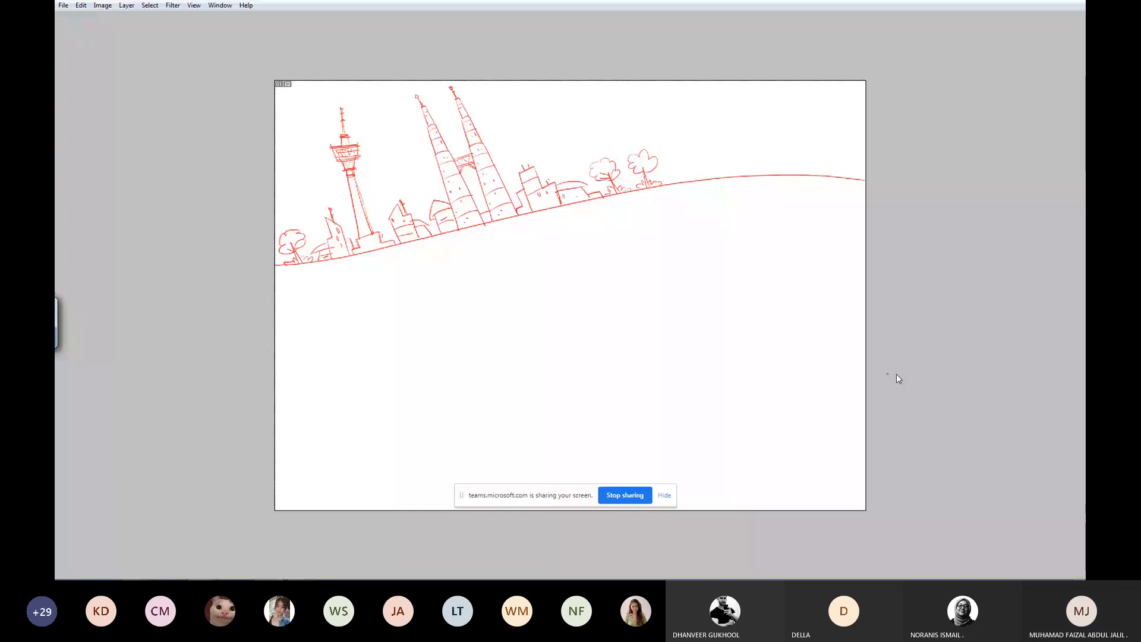
key(ctrl+Tab)
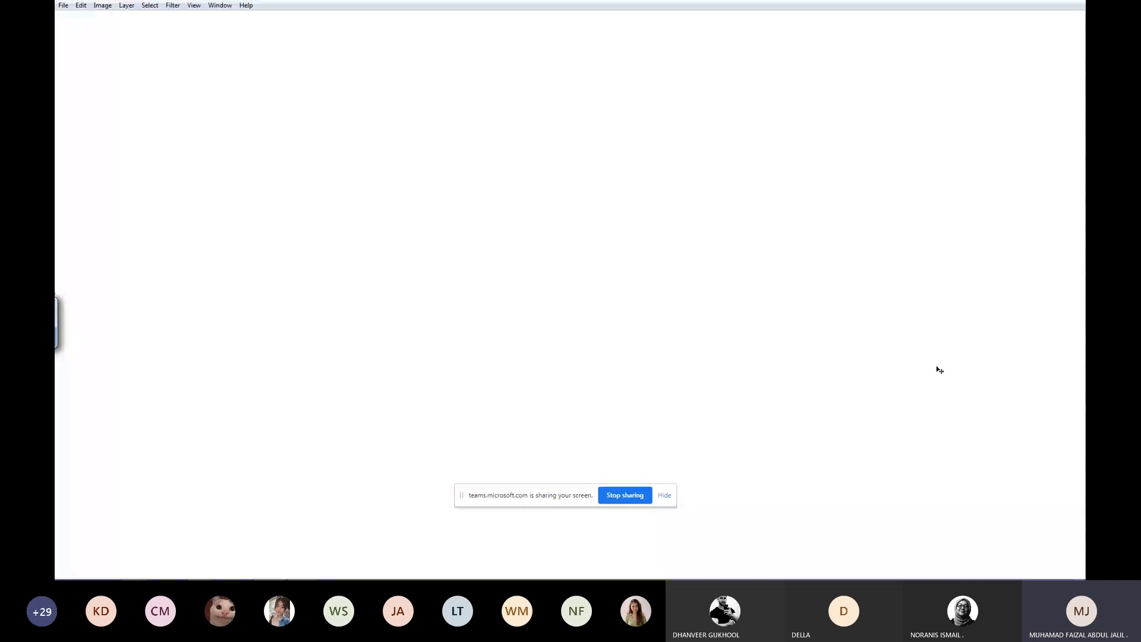
key(ctrl+Tab)
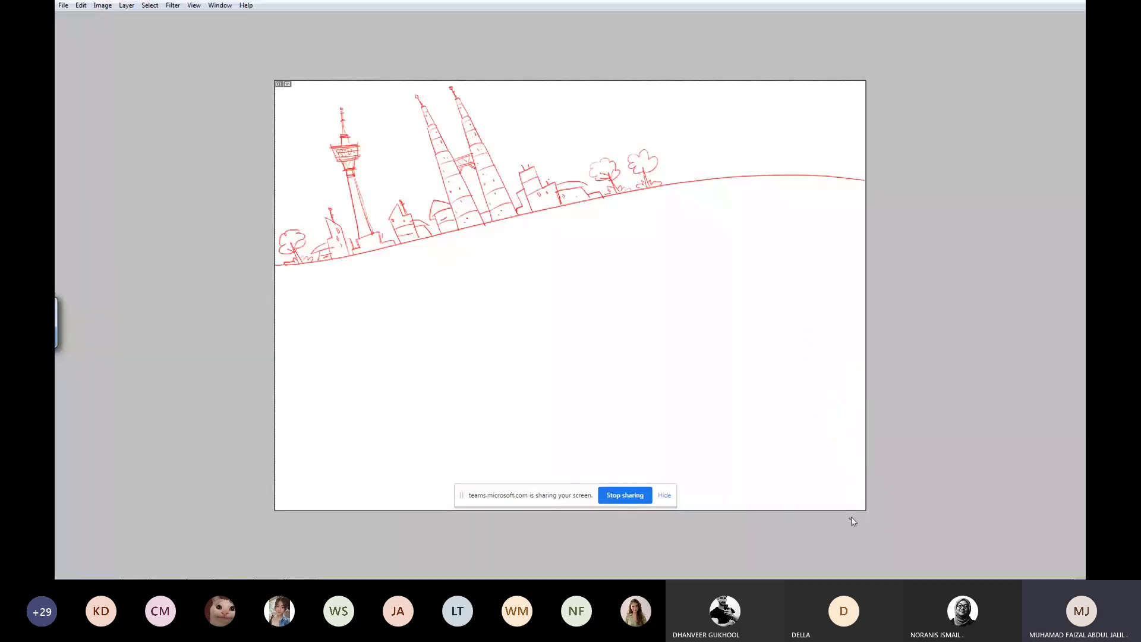
mouse_move(843, 510)
mouse_down()
mouse_move(810, 479)
mouse_move(804, 508)
mouse_up()
drag(772, 509, 804, 501)
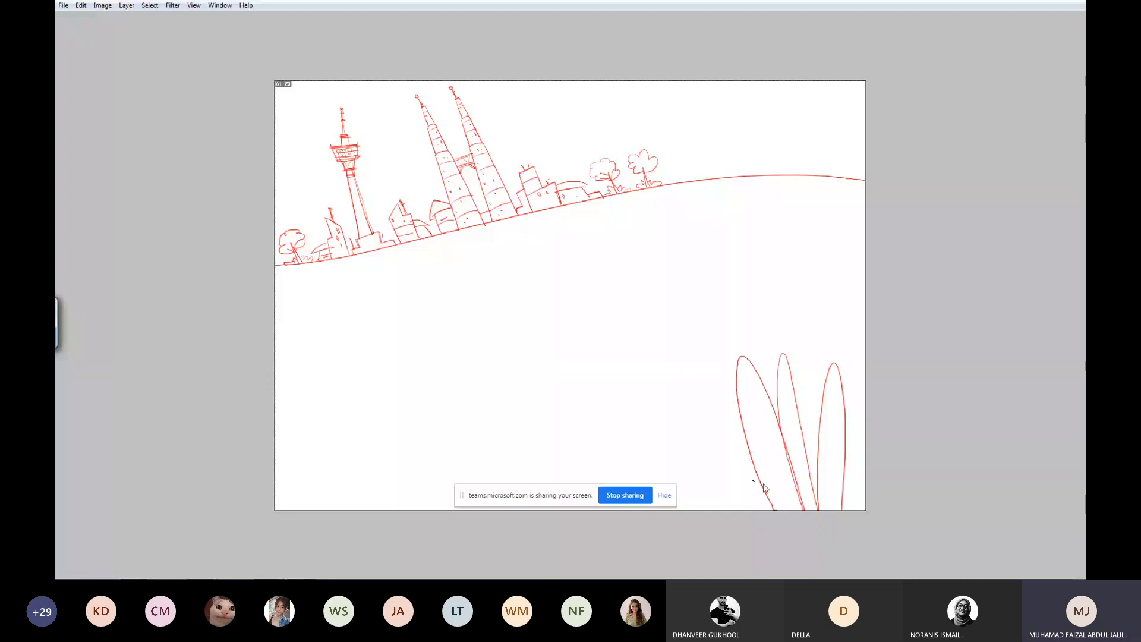
drag(773, 508, 746, 509)
drag(725, 508, 690, 508)
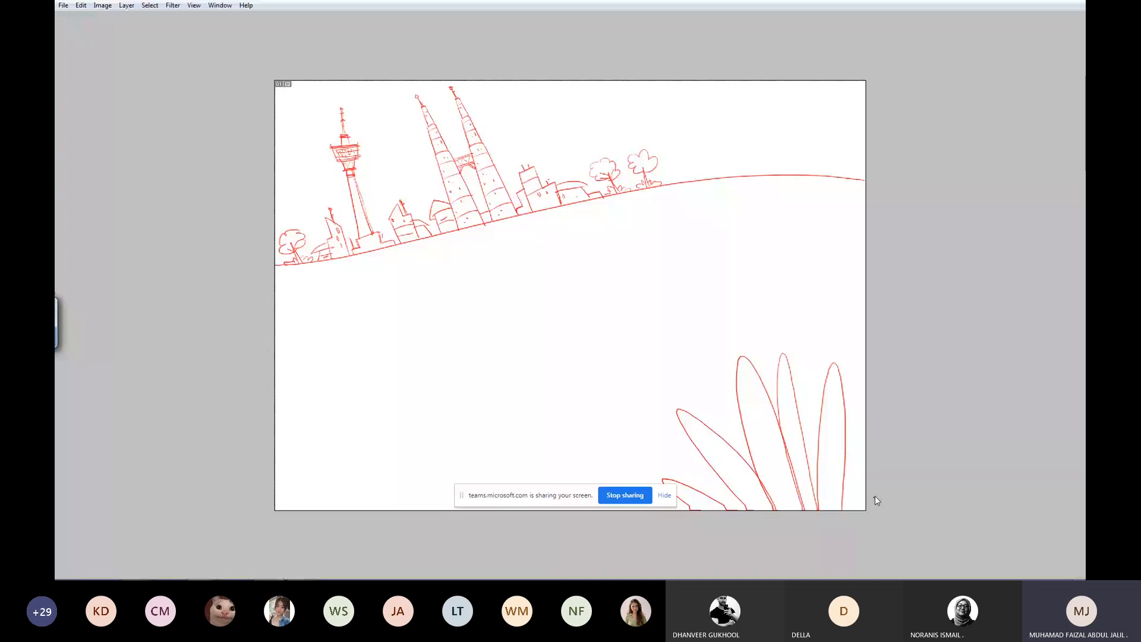
drag(840, 508, 848, 509)
scroll(875, 496, up, 3)
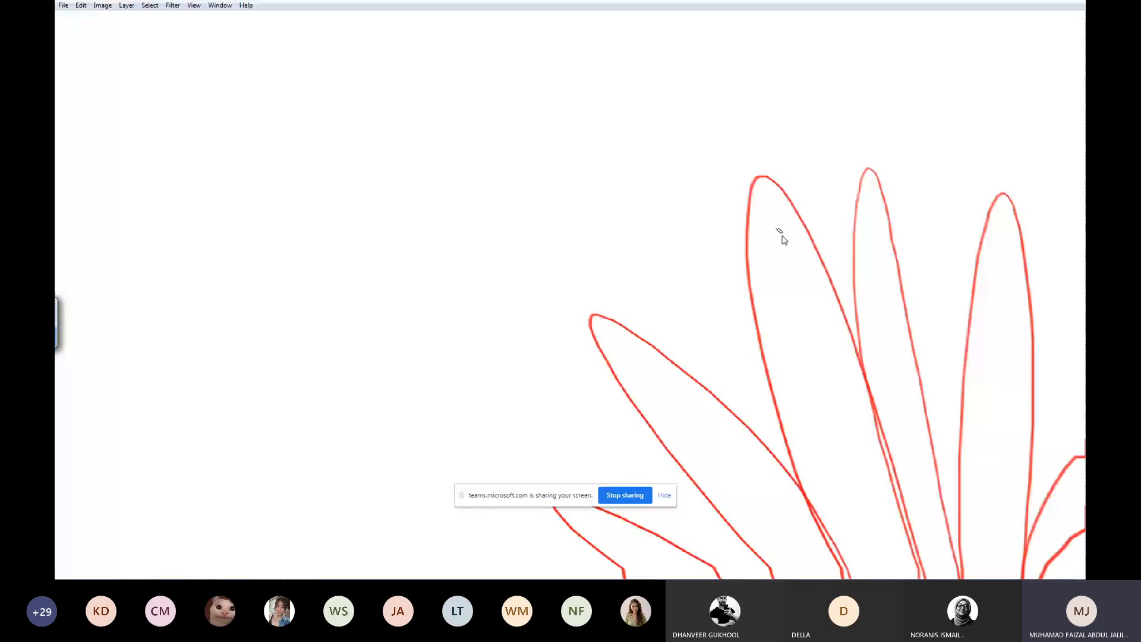
Draw a central midrib line inside each of the long foreground leaves.
drag(589, 520, 676, 576)
drag(606, 331, 807, 544)
drag(760, 192, 854, 565)
drag(875, 201, 941, 560)
drag(1001, 243, 1002, 550)
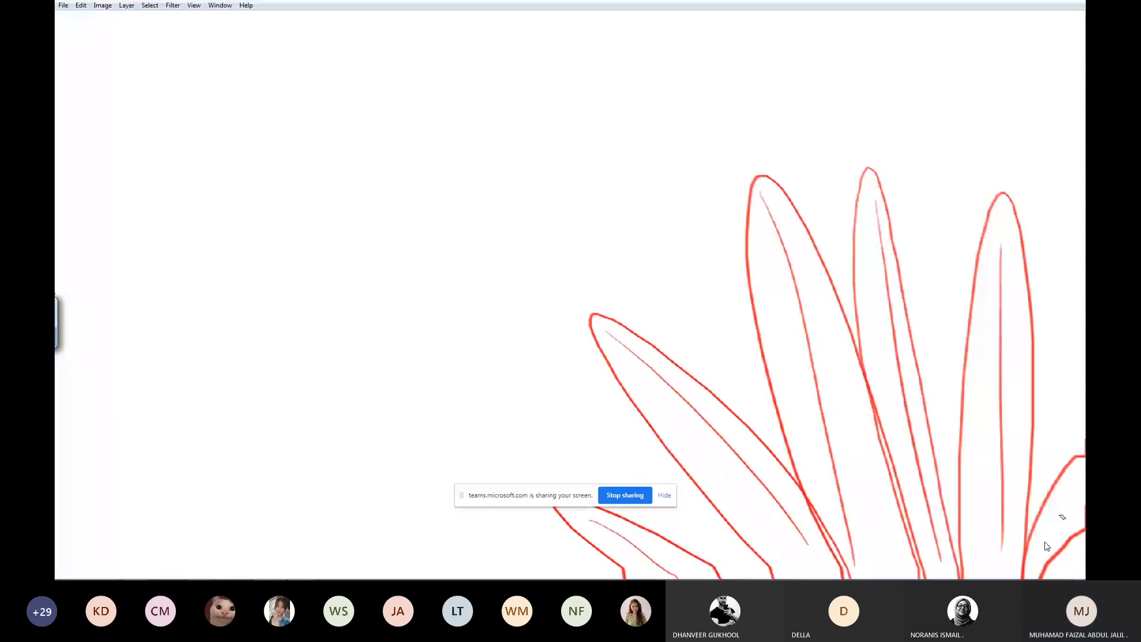
drag(1066, 511, 1077, 497)
Draw a slanted flower stem rising between the two leftmost large leaves, topped with a small fan of petals.
drag(802, 480, 611, 149)
drag(786, 448, 628, 133)
key(ctrl+z)
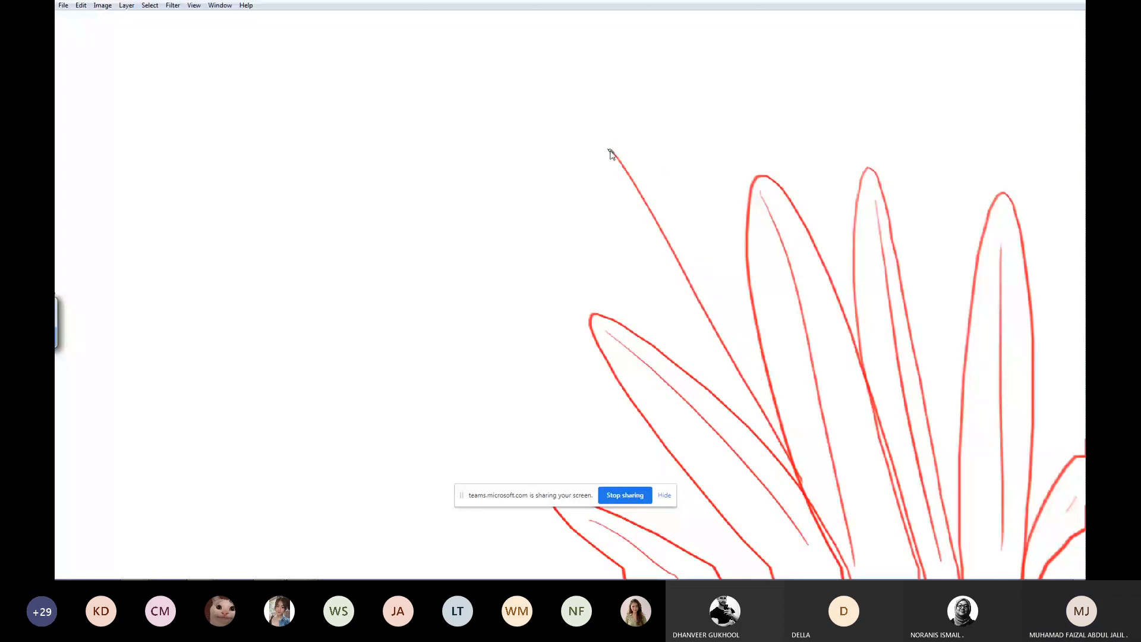
drag(613, 151, 614, 146)
drag(614, 145, 612, 140)
drag(613, 141, 618, 139)
drag(619, 139, 619, 165)
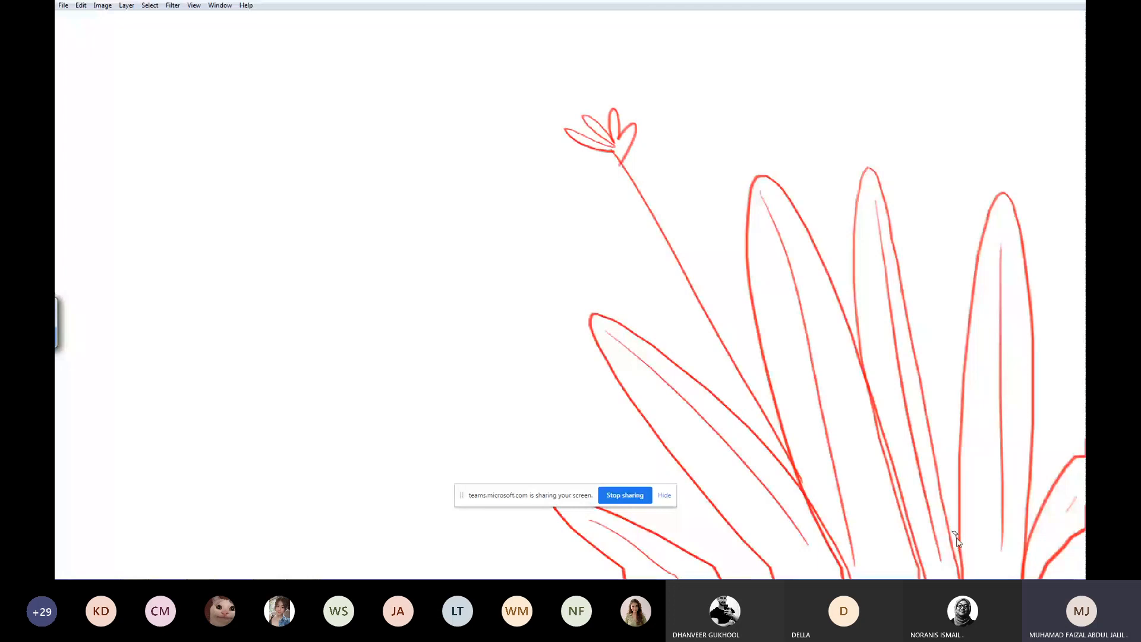
Draw a second, nearly vertical flower stem between the two rightmost tall leaves, topped with small pointed petals.
drag(958, 548, 931, 102)
drag(931, 101, 931, 84)
drag(931, 83, 937, 91)
drag(936, 91, 951, 92)
drag(951, 93, 923, 104)
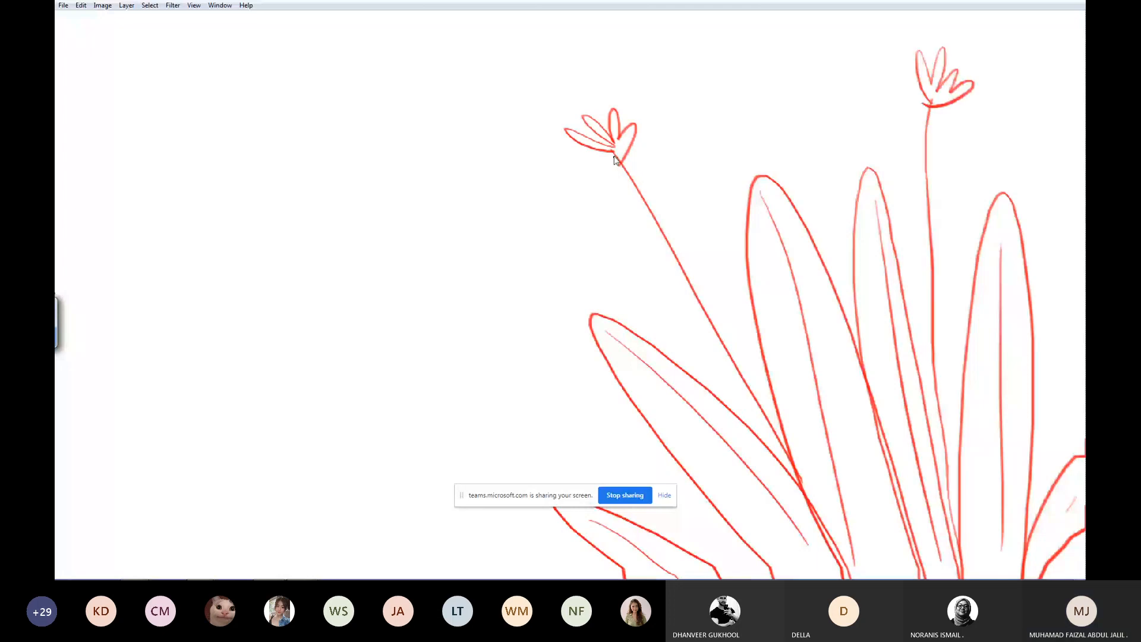
Add extra petals to the left flower and a pair of small leaves on each flower stem.
drag(616, 156, 624, 156)
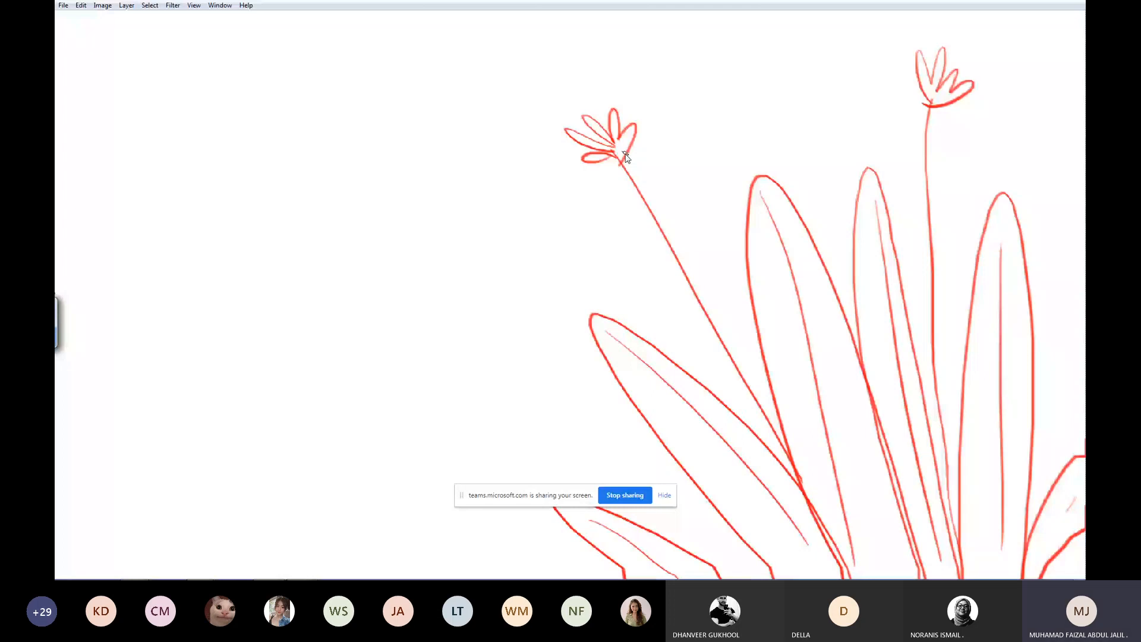
drag(624, 155, 629, 160)
drag(648, 206, 648, 212)
drag(651, 208, 663, 208)
drag(927, 196, 923, 201)
drag(929, 196, 925, 204)
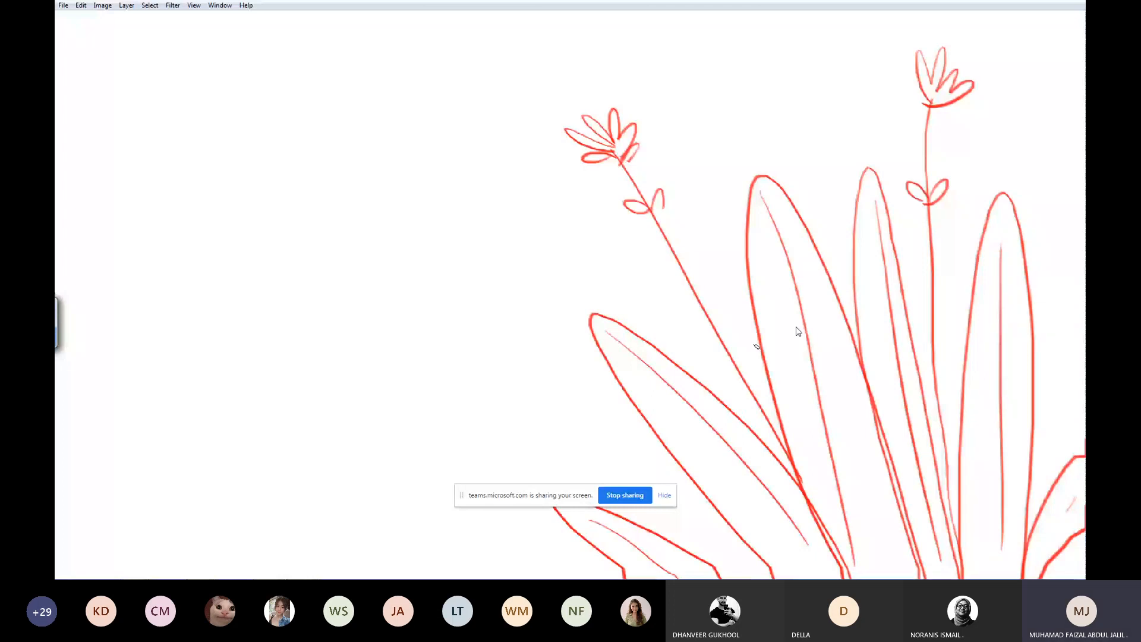
Draw short curved cross veins from the edges towards the midribs of the large foreground leaves.
drag(758, 341, 814, 375)
drag(827, 380, 862, 346)
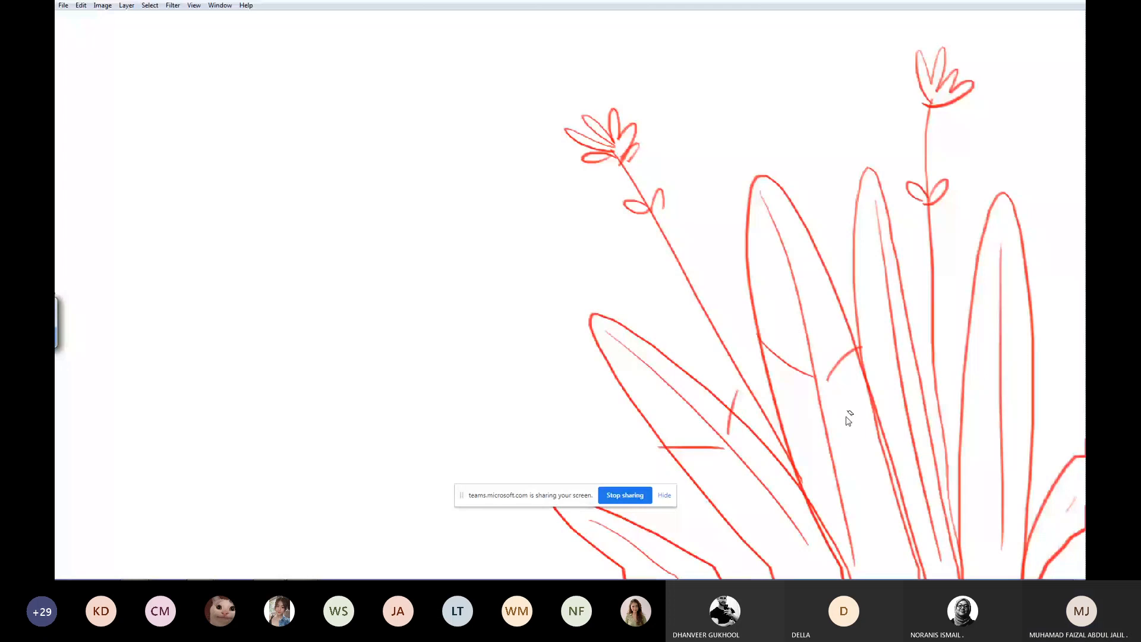
drag(737, 392, 728, 434)
drag(658, 447, 724, 447)
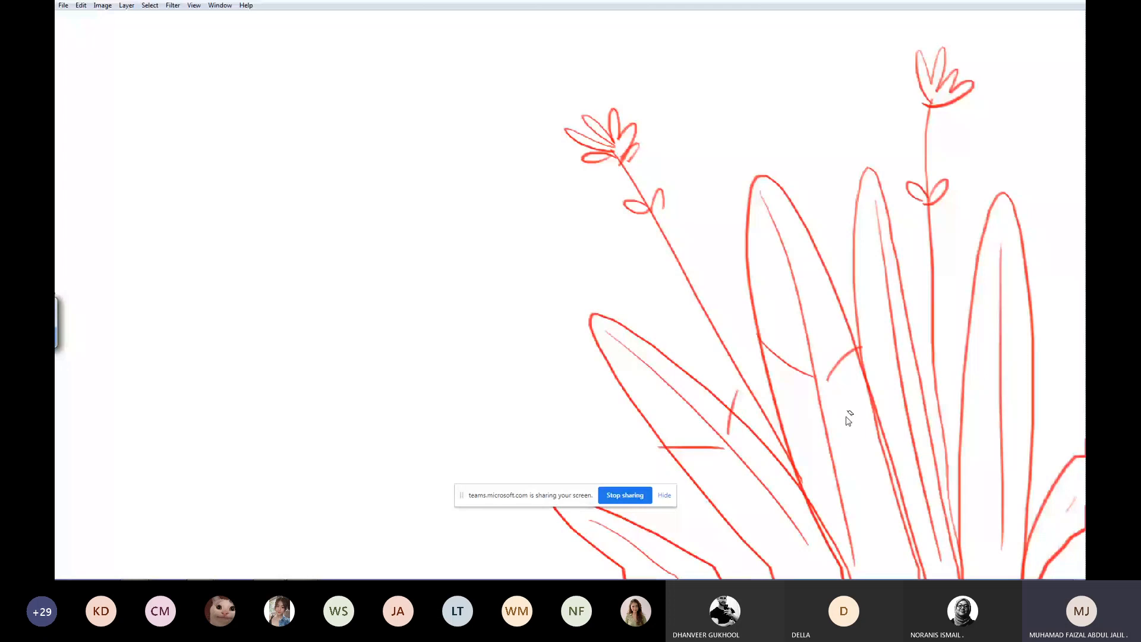
drag(868, 335, 893, 361)
drag(975, 373, 1000, 394)
drag(1009, 392, 1025, 376)
Complete the small curved leaf in the bottom right corner of the canvas.
key(ctrl+minus)
key(ctrl+minus)
key(ctrl+minus)
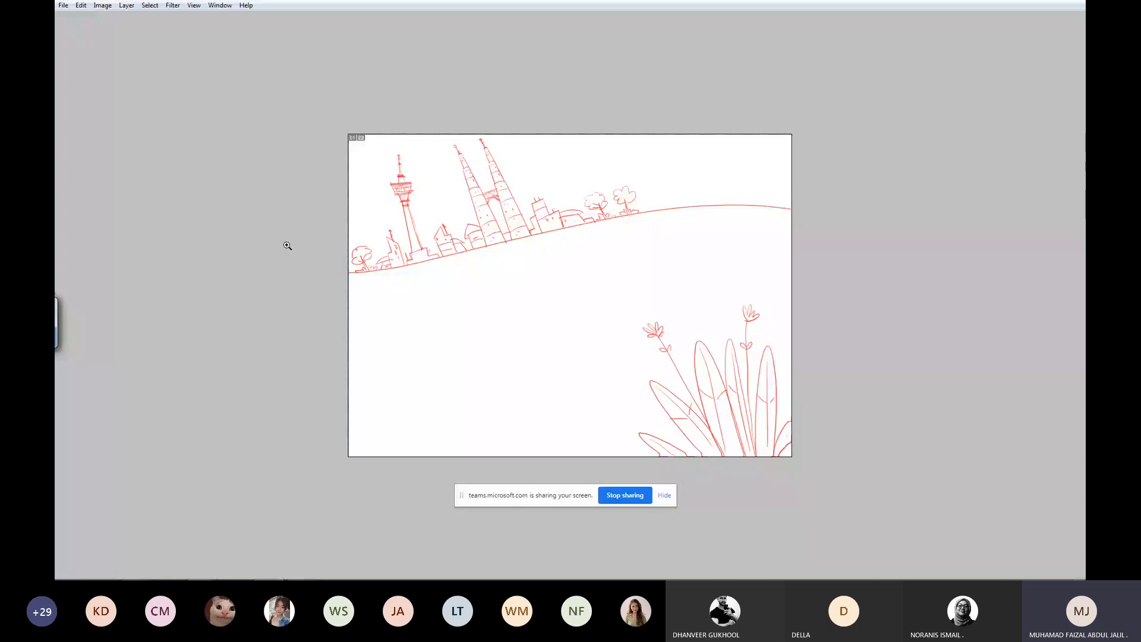
drag(287, 245, 916, 427)
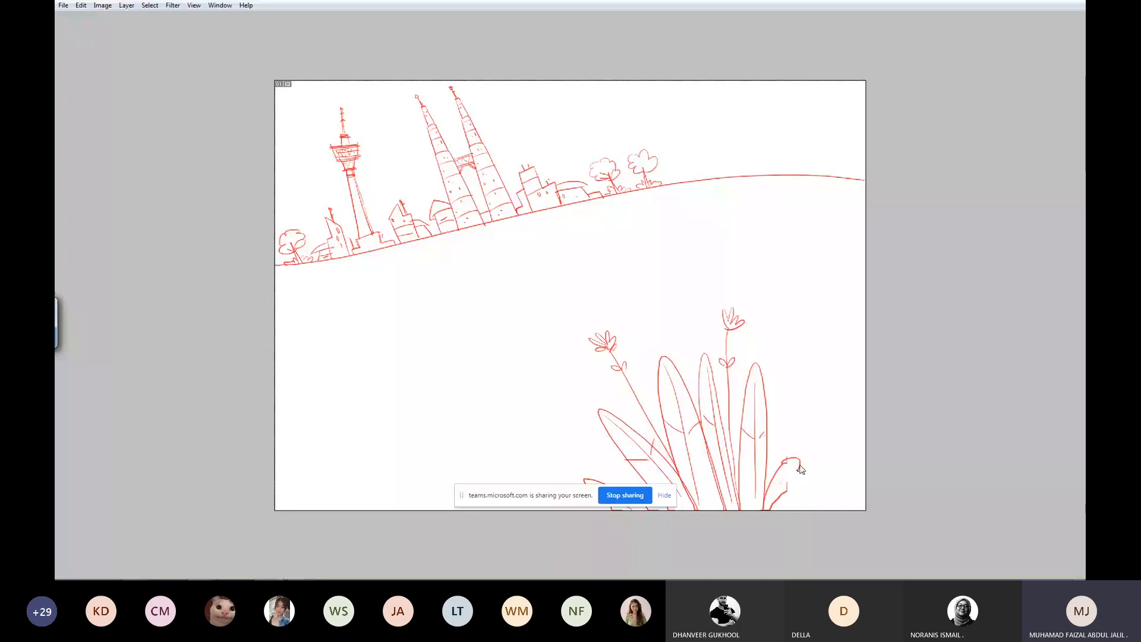
drag(799, 467, 782, 506)
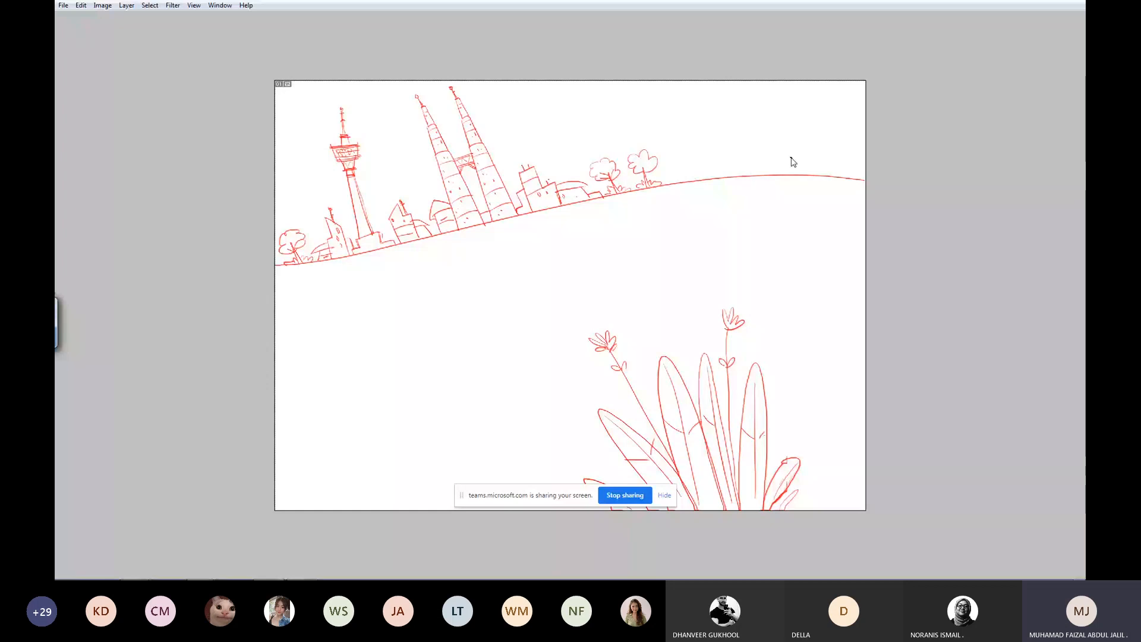
key(f)
key(f)
key(Tab)
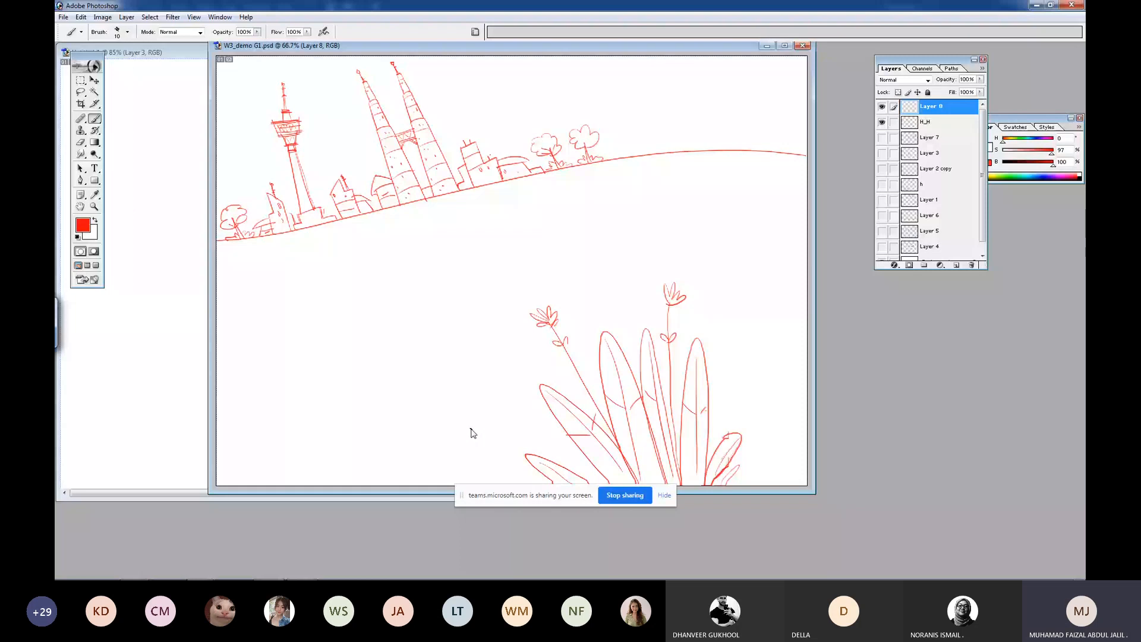
key(f)
key(Tab)
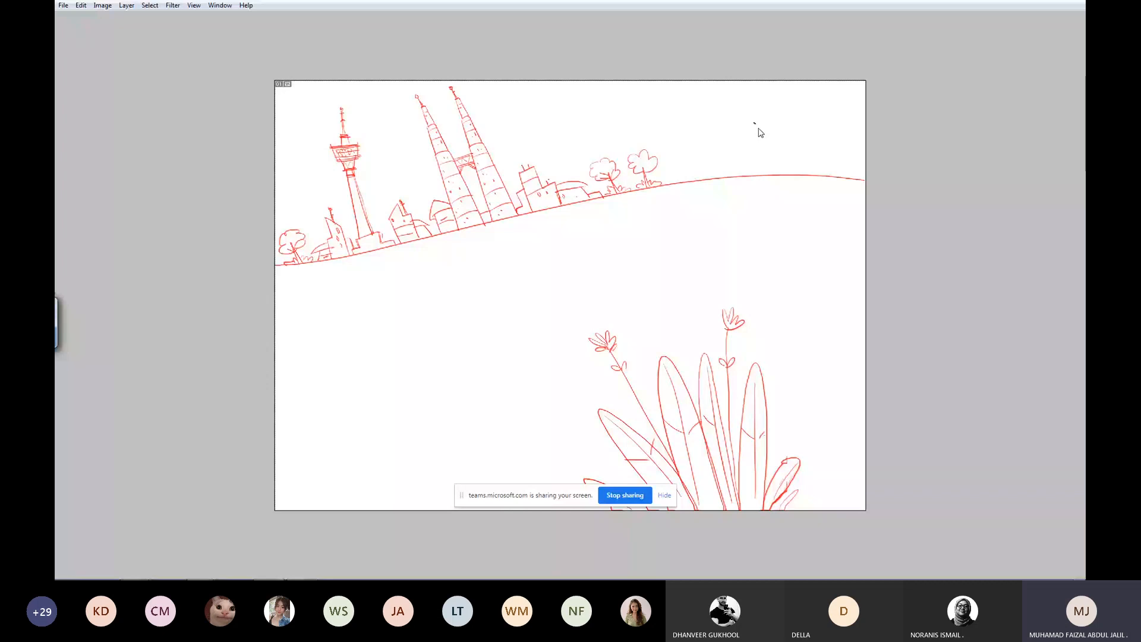
Draw a curved tree trunk edge down the right side of the canvas, with a branch reaching left over the horizon.
drag(799, 81, 808, 273)
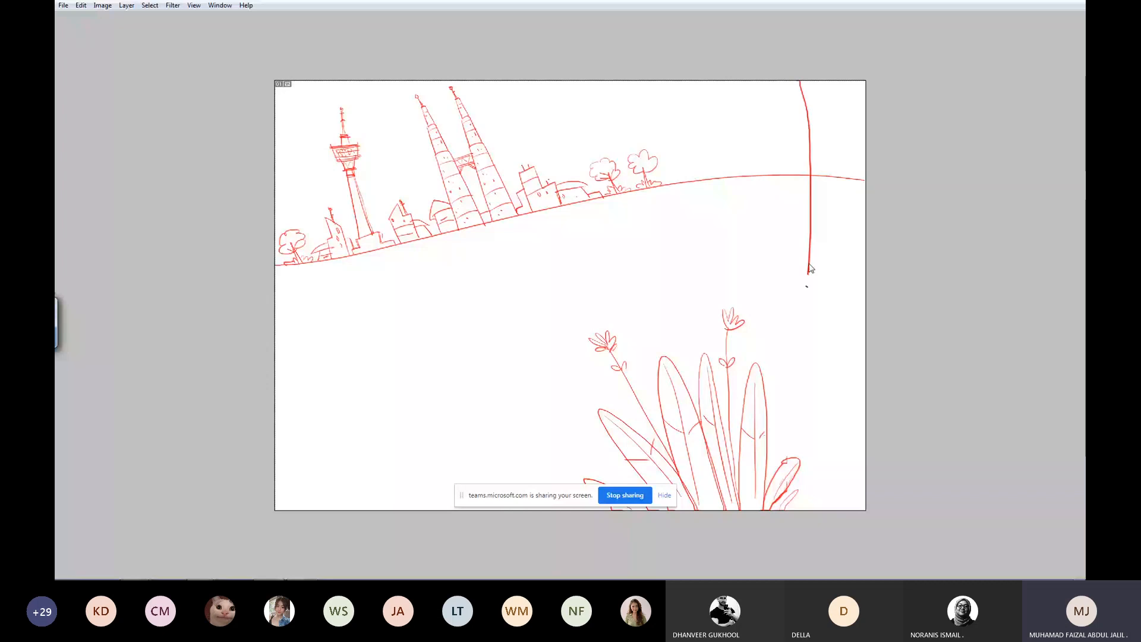
key(ctrl+z)
drag(790, 82, 778, 468)
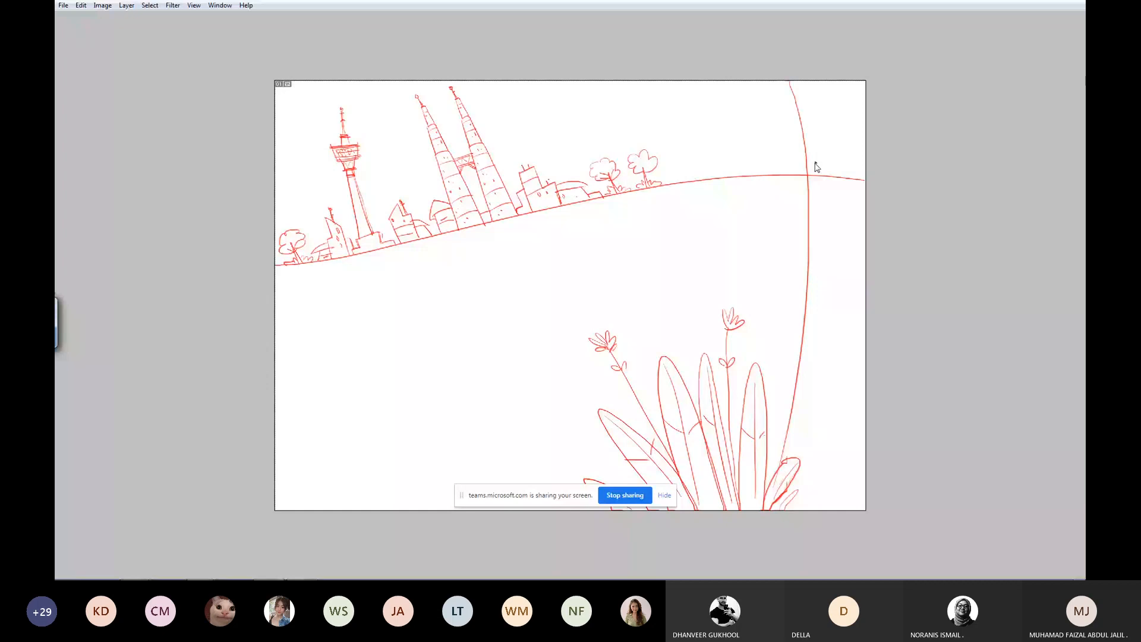
drag(814, 209, 740, 156)
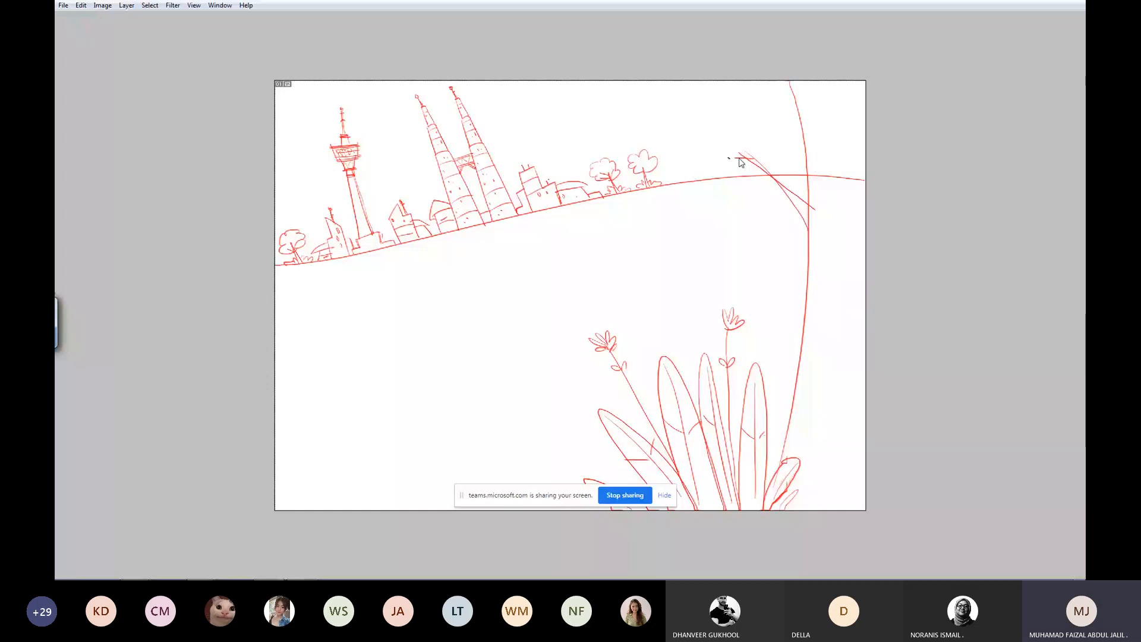
drag(741, 163, 713, 128)
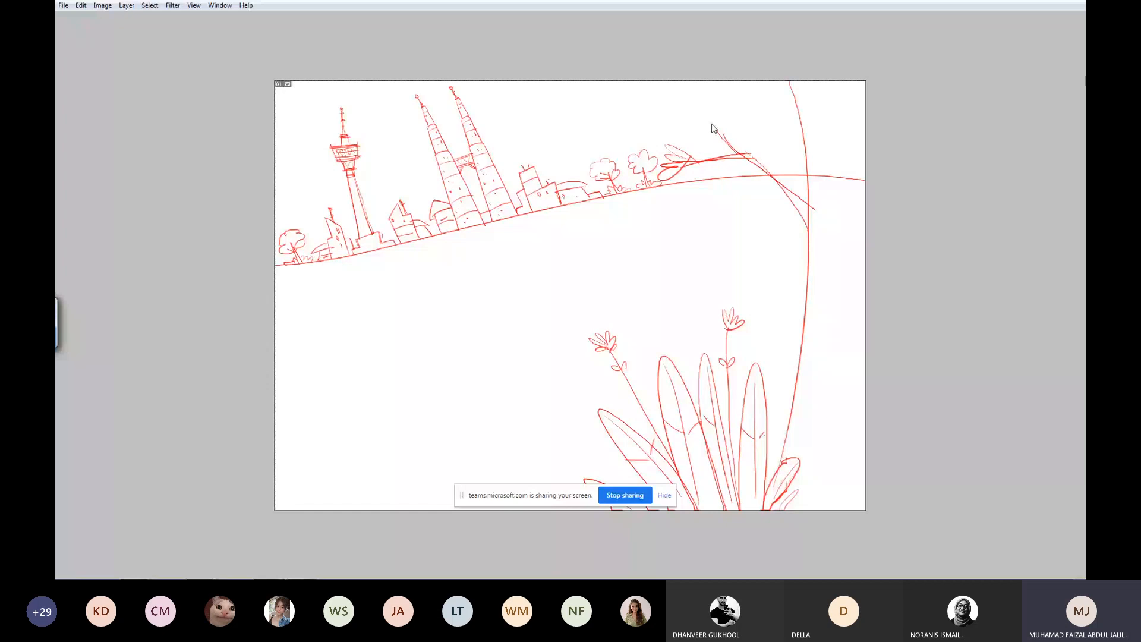
Add leaf clusters to the branch, bark lines on the trunk and dense grass blades around the tree's base.
mouse_move(713, 128)
mouse_down()
mouse_move(820, 87)
mouse_move(823, 508)
mouse_up()
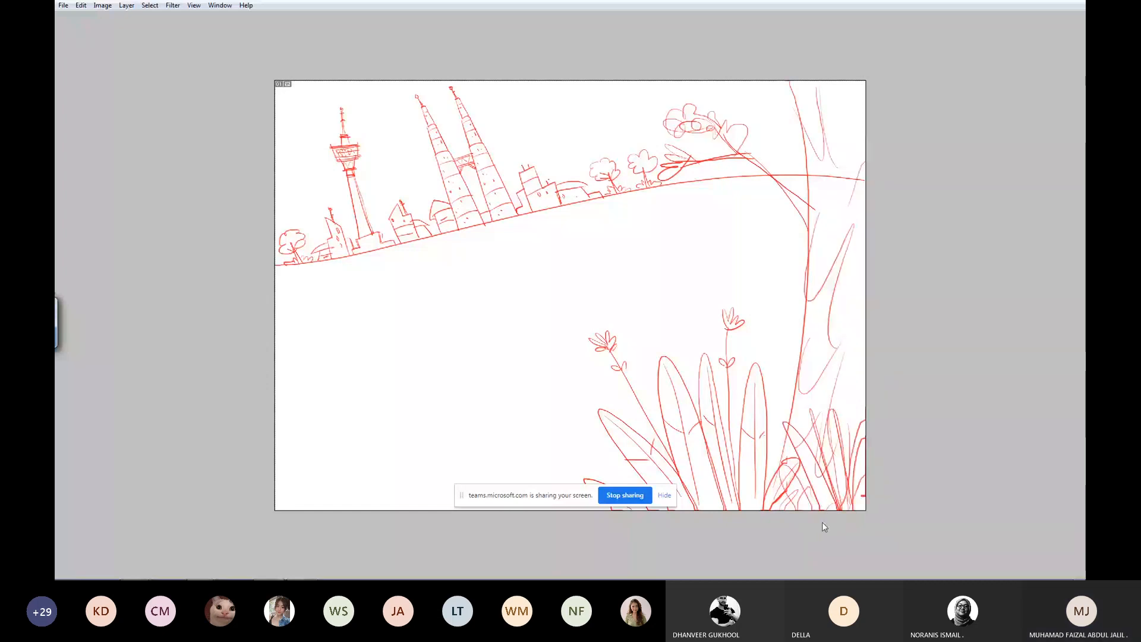
drag(763, 440, 802, 508)
drag(844, 289, 856, 309)
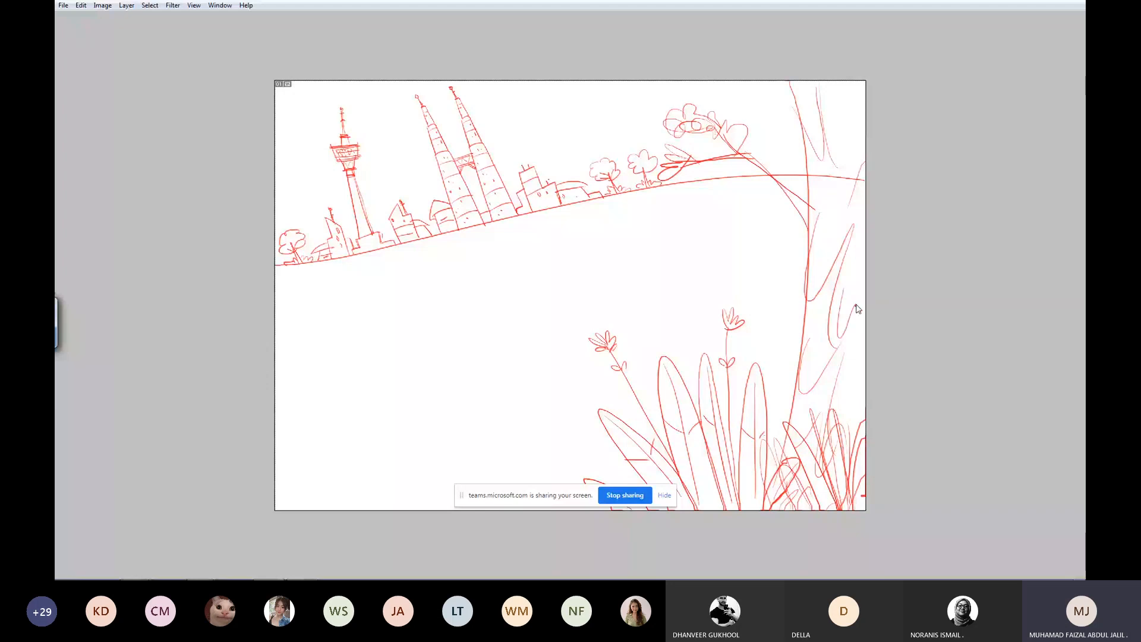
Add more bark texture strokes along the trunk and extra lines at its top near the canvas edge.
mouse_move(813, 122)
mouse_down()
mouse_move(816, 148)
mouse_move(844, 169)
mouse_up()
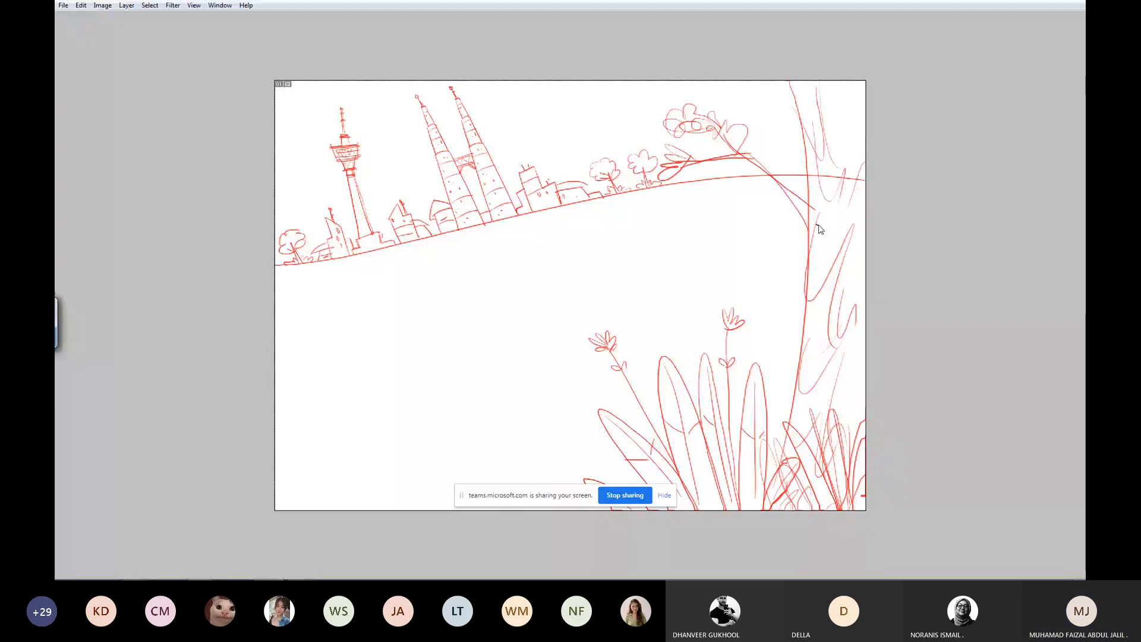
drag(817, 228, 837, 230)
drag(826, 239, 828, 309)
drag(838, 339, 817, 397)
drag(831, 148, 865, 87)
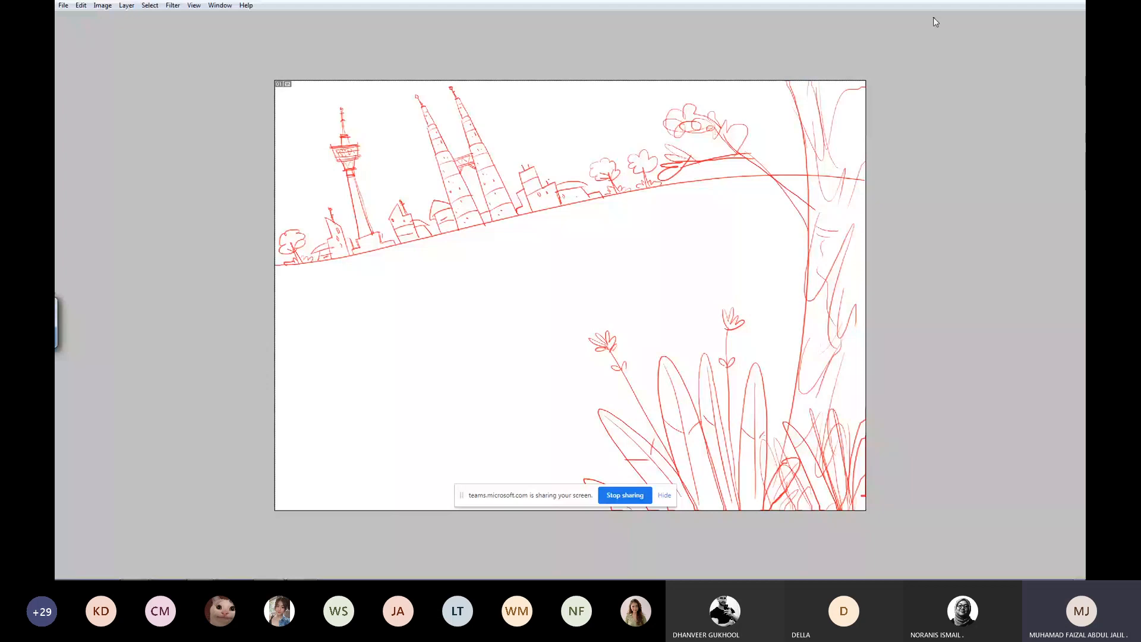
Shift the foreground plant and tree layer left across the skyline and move it back to the canvas's right edge.
drag(799, 252, 771, 252)
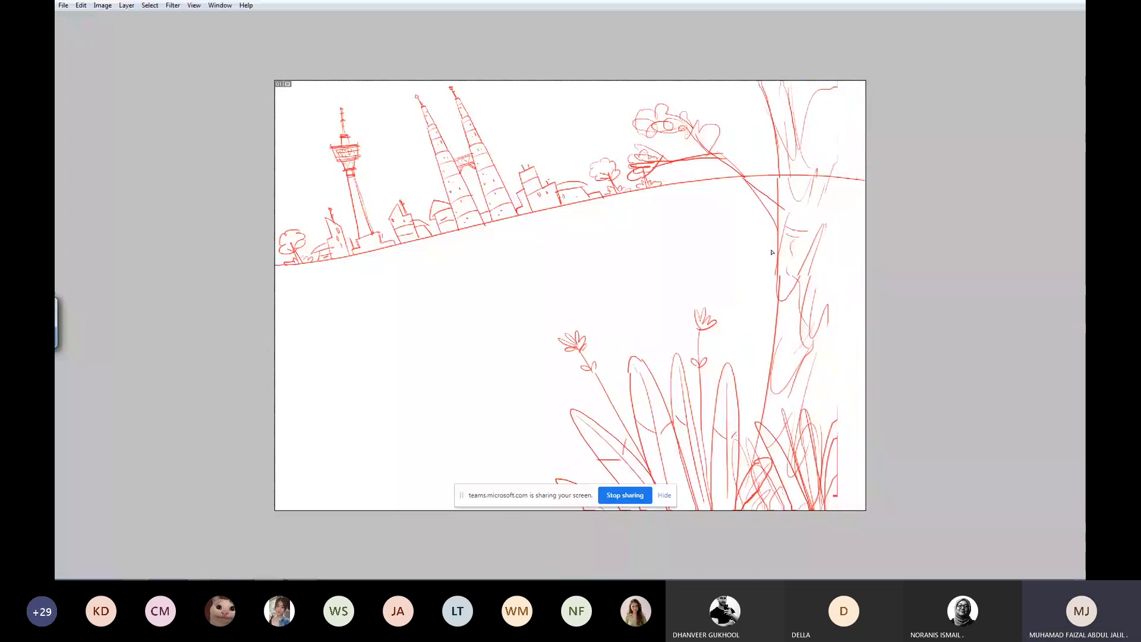
drag(771, 252, 755, 250)
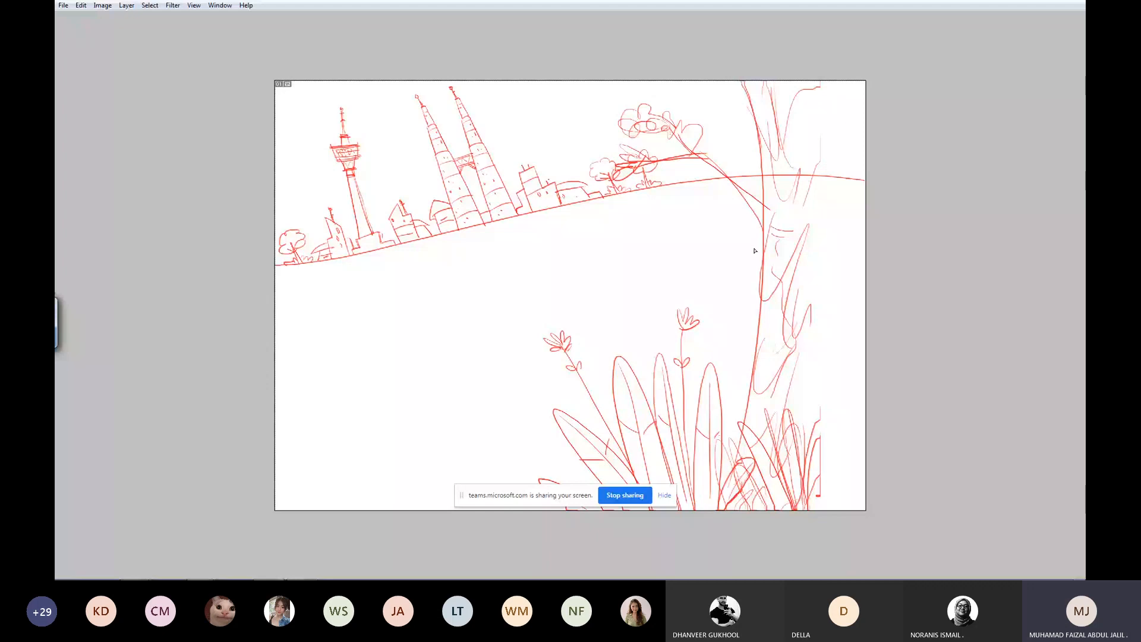
drag(754, 251, 805, 250)
Draw a large rounded teardrop outline in the empty area between the skyline and the foreground leaves.
key(ctrl+plus)
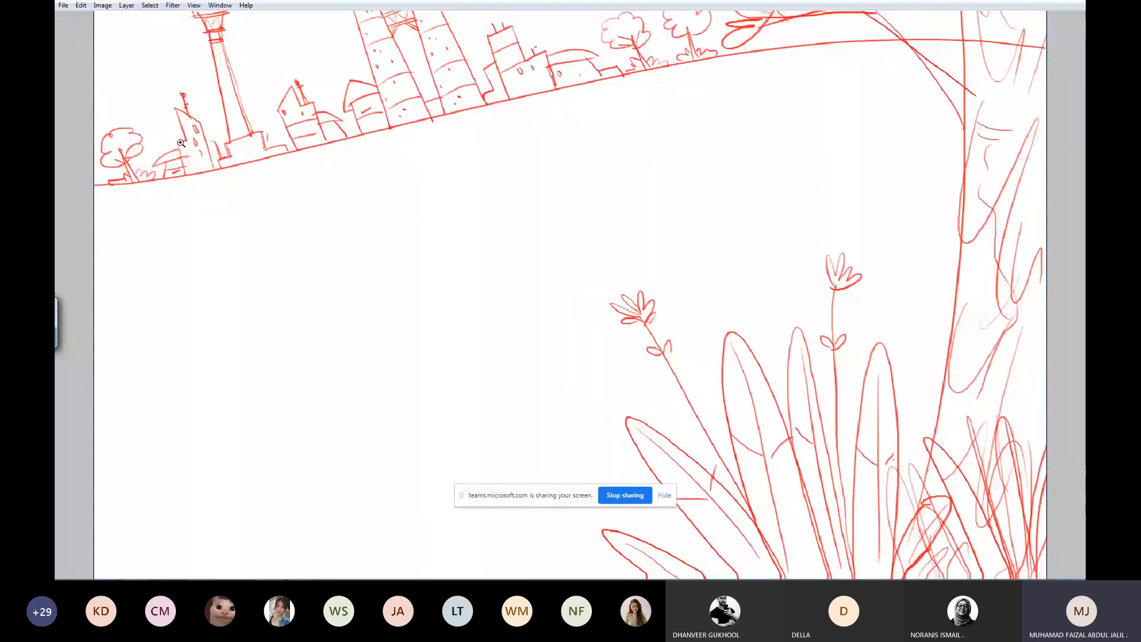
drag(146, 104, 699, 533)
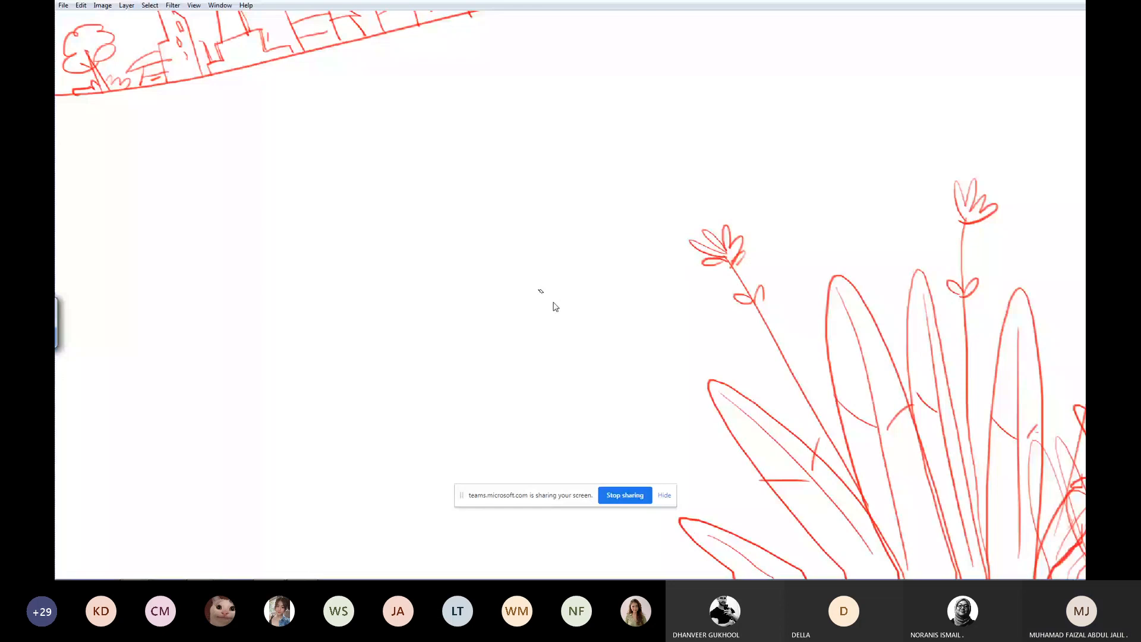
key(Tab)
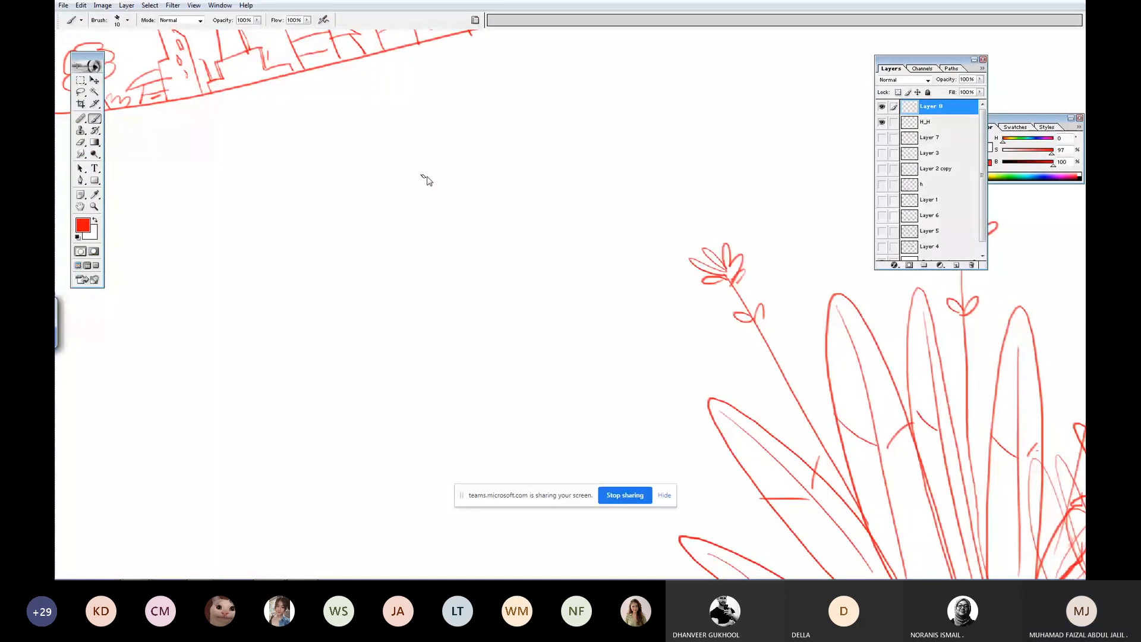
drag(352, 158, 356, 155)
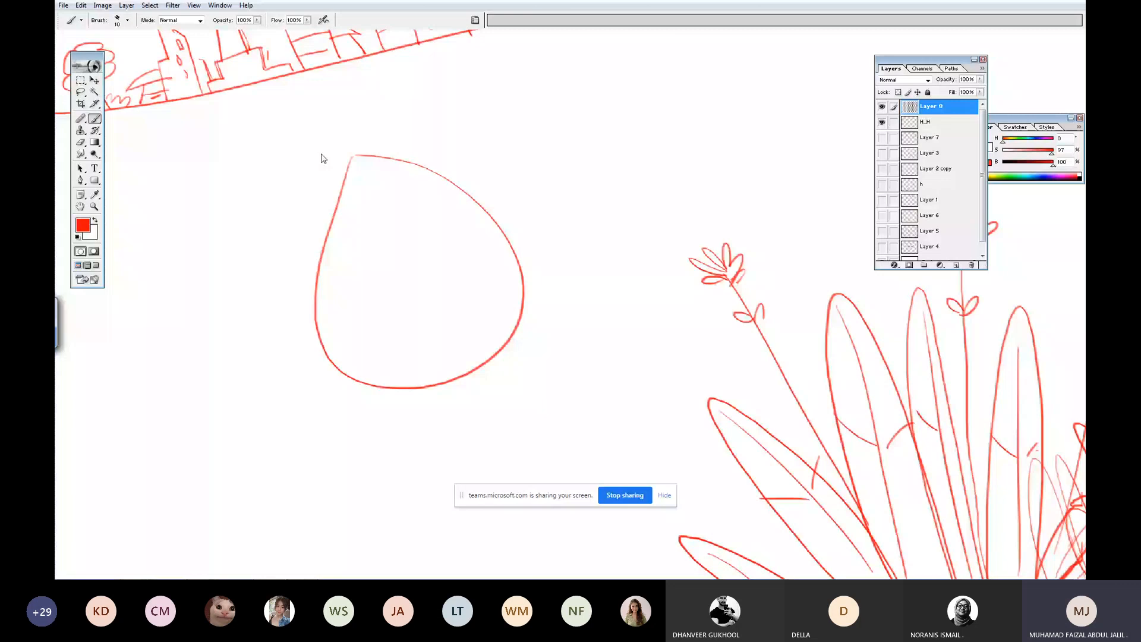
Sketch two pointed ears and curved face guidelines on the character's head, plus a pear-shaped body beneath it.
drag(326, 247, 356, 179)
drag(410, 168, 447, 97)
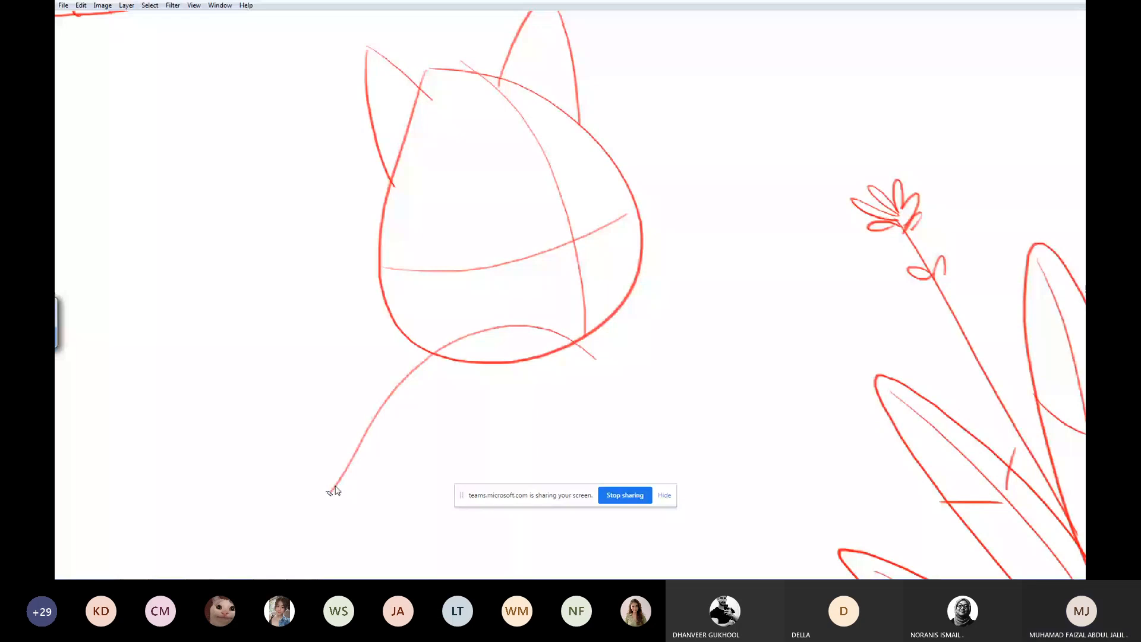
drag(336, 488, 287, 531)
key(ctrl+z)
drag(475, 578, 511, 327)
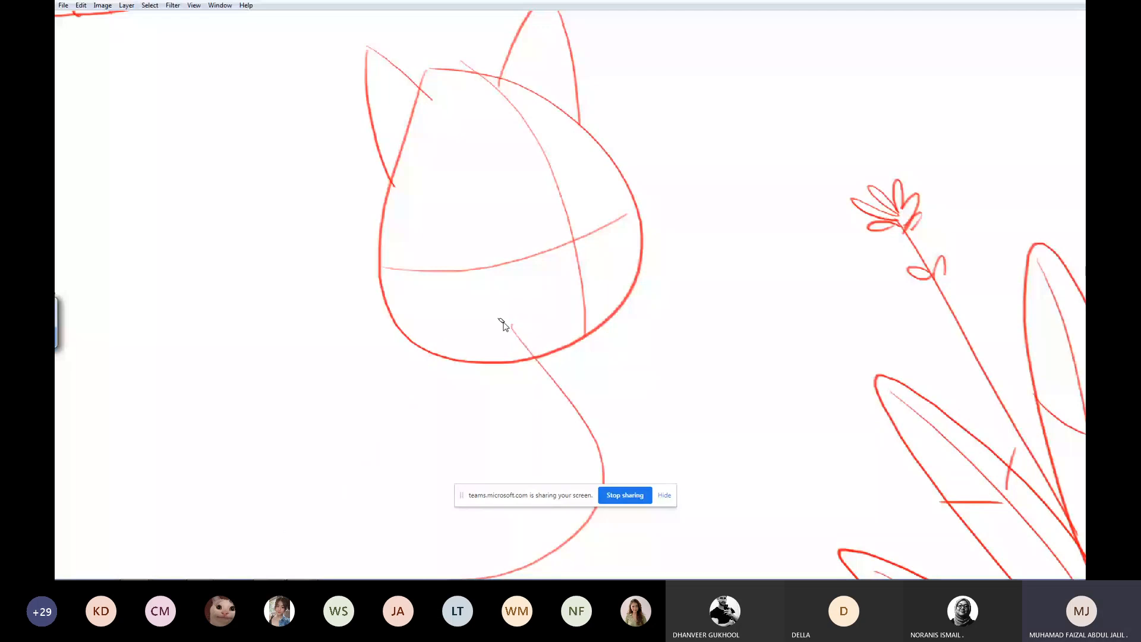
drag(498, 319, 470, 578)
Lasso the whole character sketch and move it from Layer 8 onto a new layer named ch.
key(Tab)
key(ctrl+minus)
key(ctrl+minus)
key(ctrl+minus)
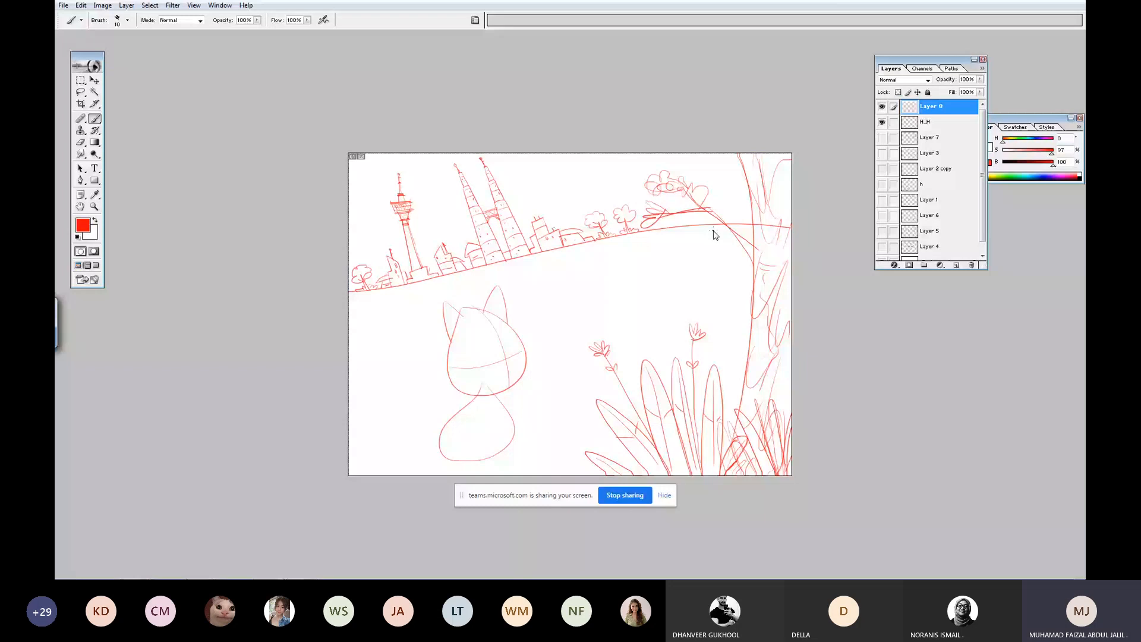
key(l)
drag(527, 306, 456, 283)
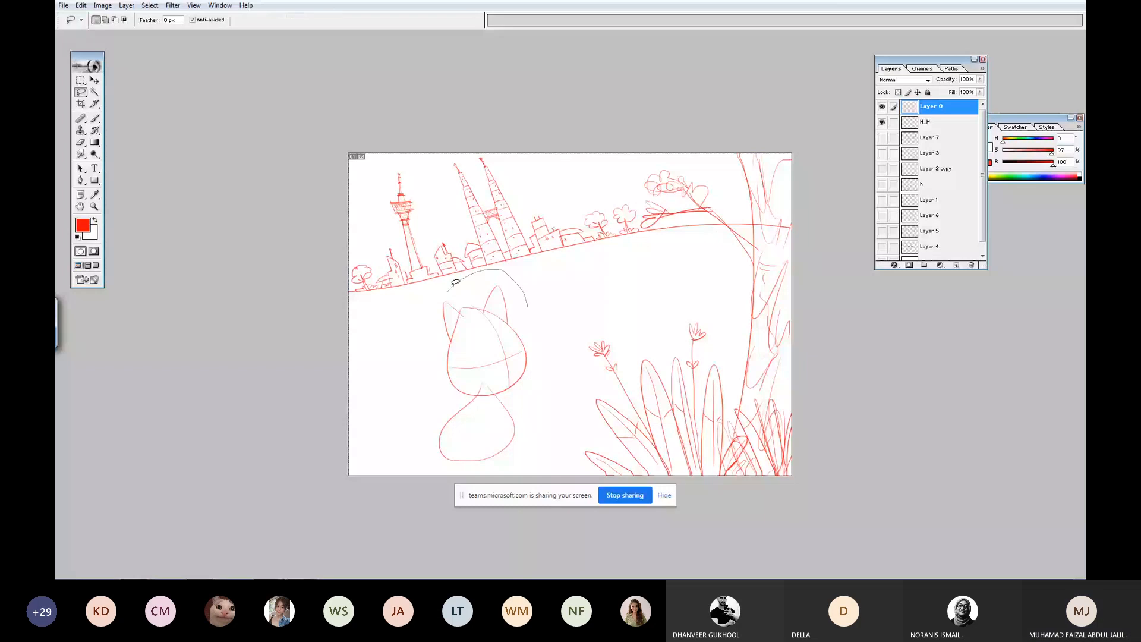
drag(456, 283, 581, 334)
key(ctrl+x)
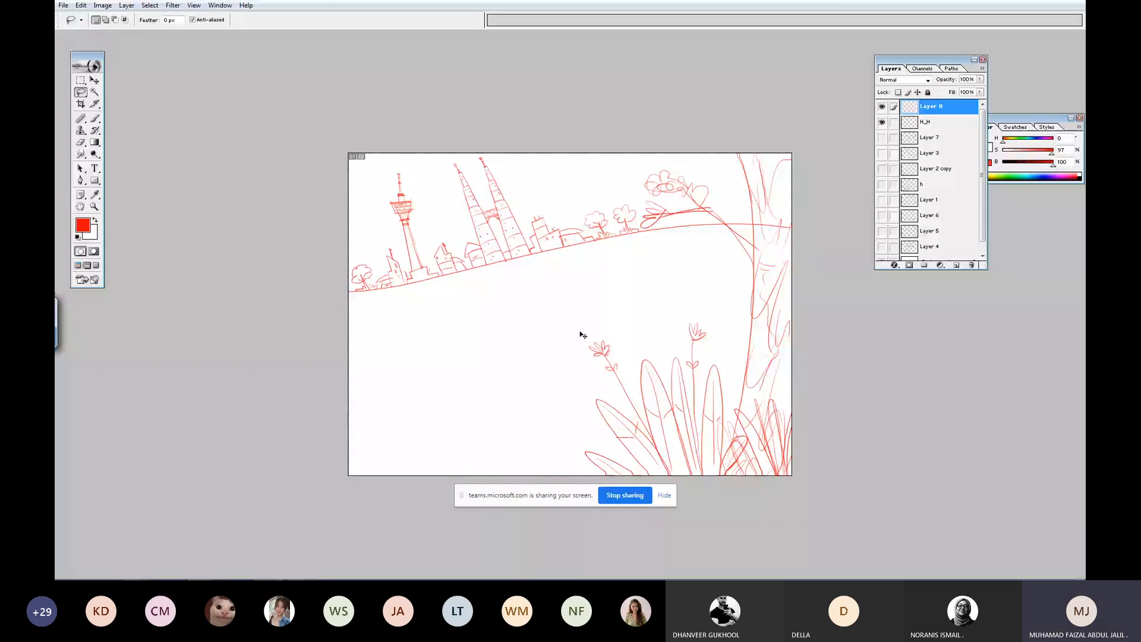
key(ctrl+z)
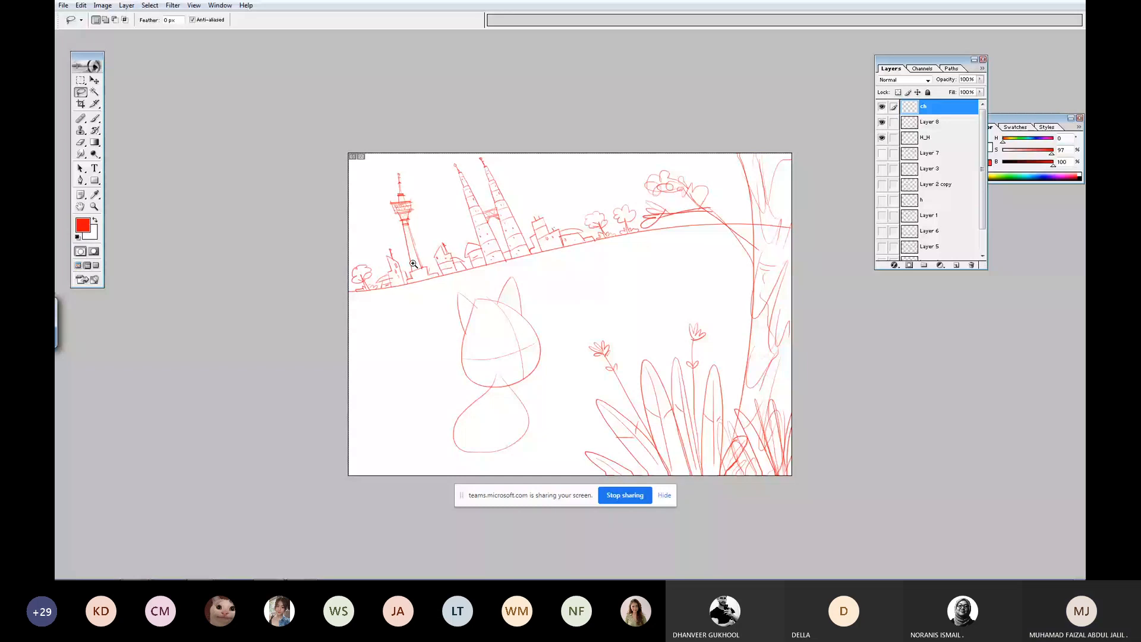
Sketch two large eye outlines and a shaded oval nose with the Brush along the face guidelines.
drag(430, 272, 476, 324)
key(b)
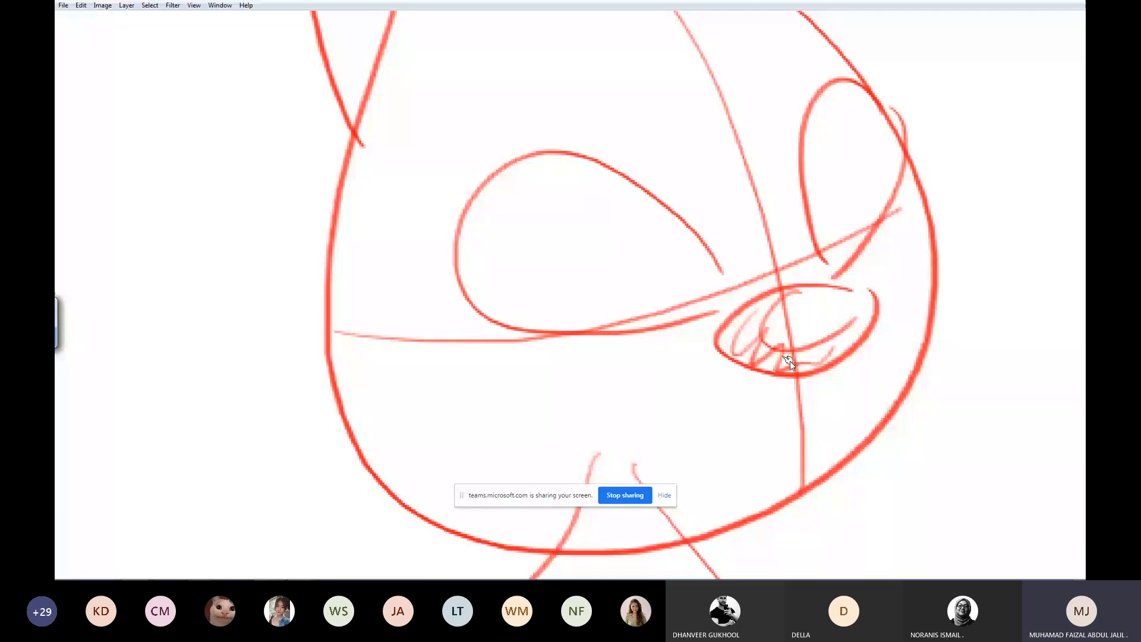
scroll(790, 361, down, 3)
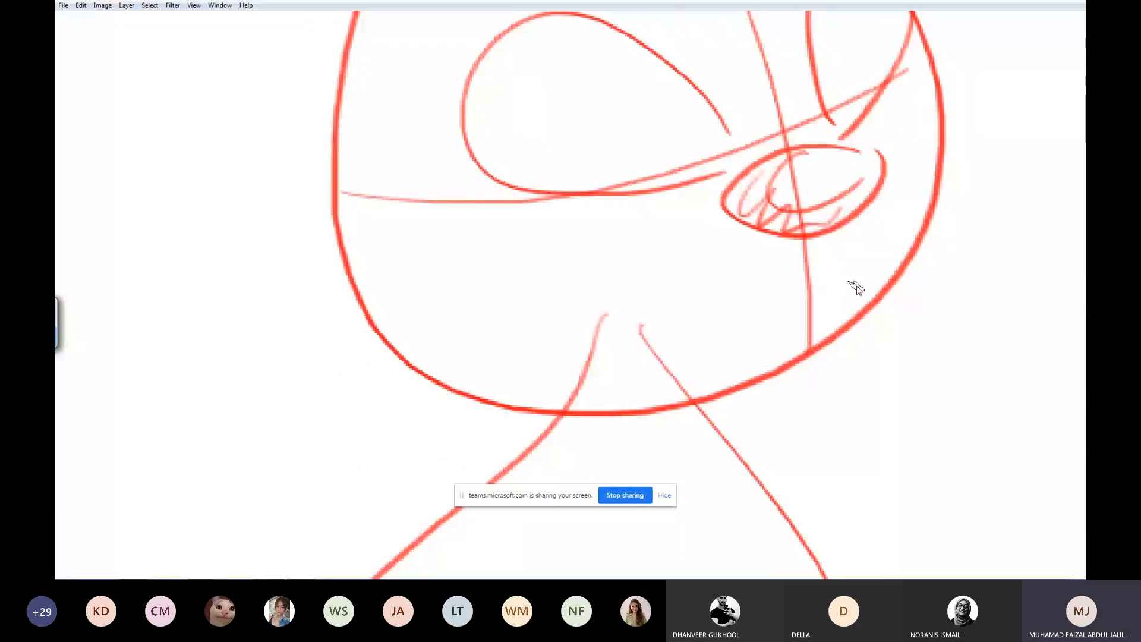
drag(890, 217, 665, 284)
drag(675, 262, 674, 297)
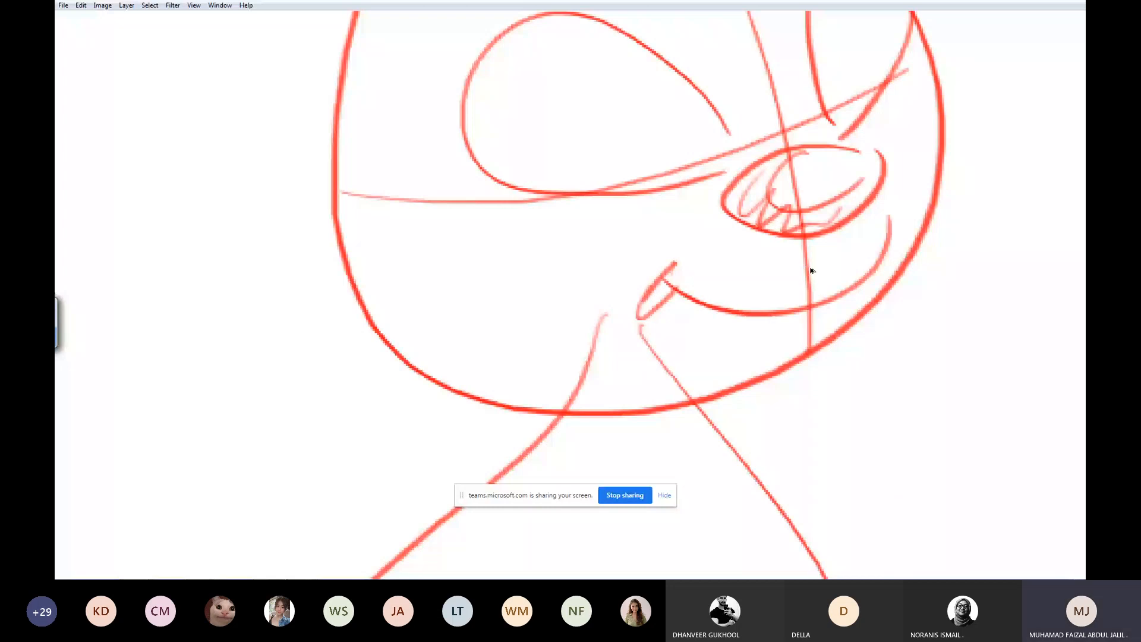
key(ctrl+alt+z)
key(ctrl+alt+z)
Draw a curved smiling mouth below the nose with a small pointed fang near each end.
drag(667, 268, 885, 266)
drag(668, 270, 702, 290)
drag(852, 301, 861, 297)
Draw irises and pupils on the inner side of both eyes, with highlight arcs and hatched pupil shading.
drag(664, 63, 678, 235)
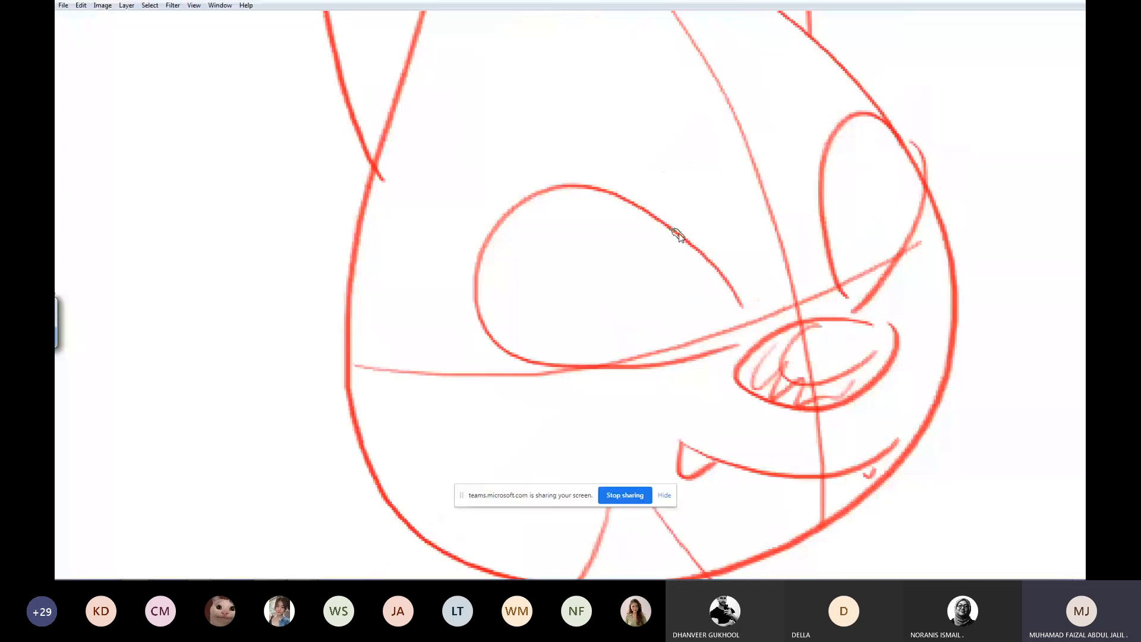
drag(678, 236, 737, 288)
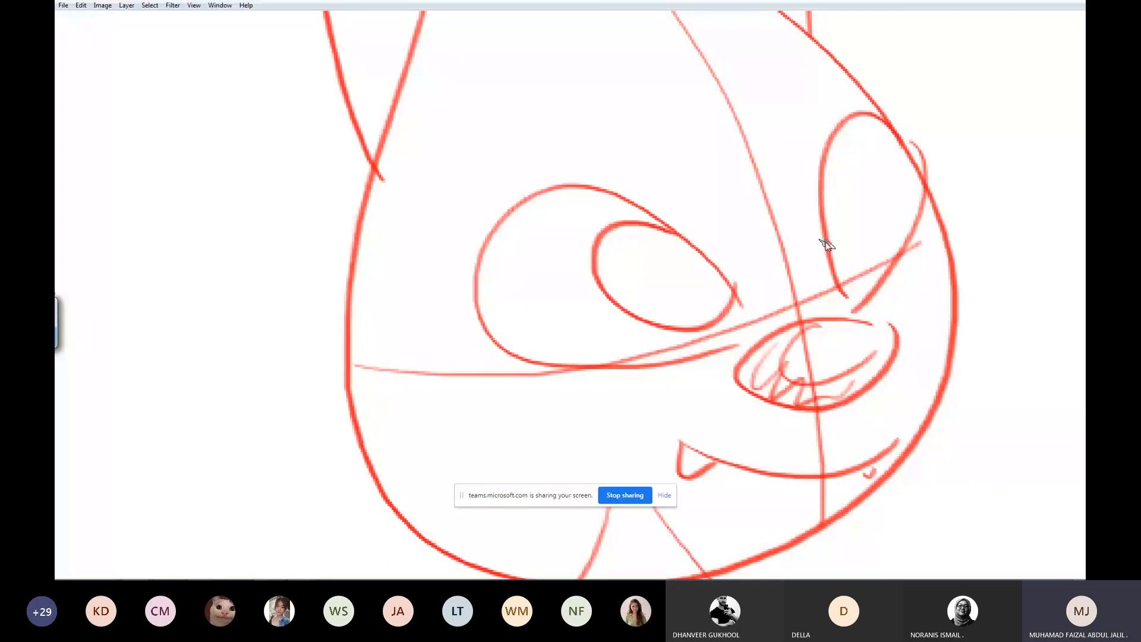
drag(821, 161, 835, 275)
drag(660, 231, 720, 279)
drag(830, 255, 820, 179)
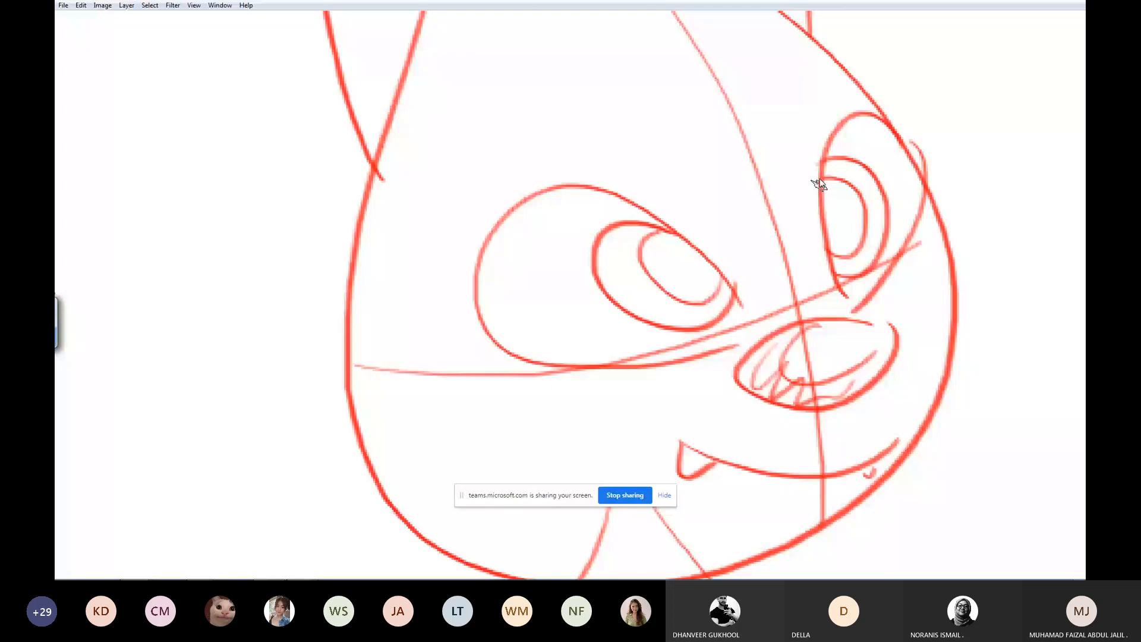
drag(660, 235, 705, 250)
drag(653, 244, 718, 288)
drag(825, 196, 854, 191)
drag(831, 211, 853, 229)
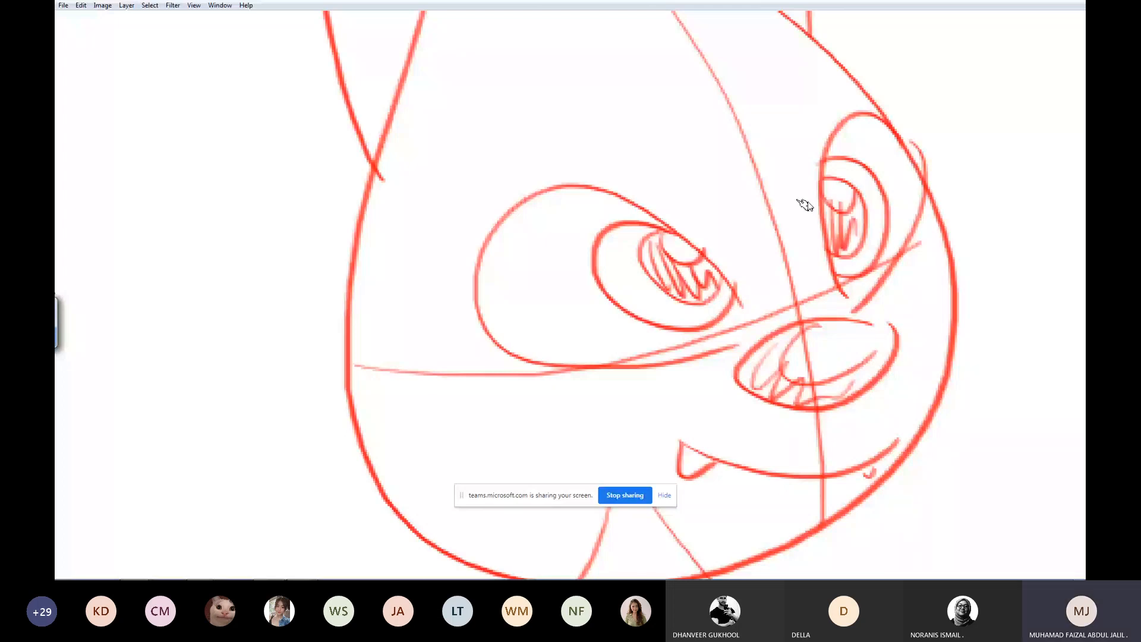
Sketch a long tail curving upward behind the character's body, with jagged fur marks near its base.
key(ctrl+0)
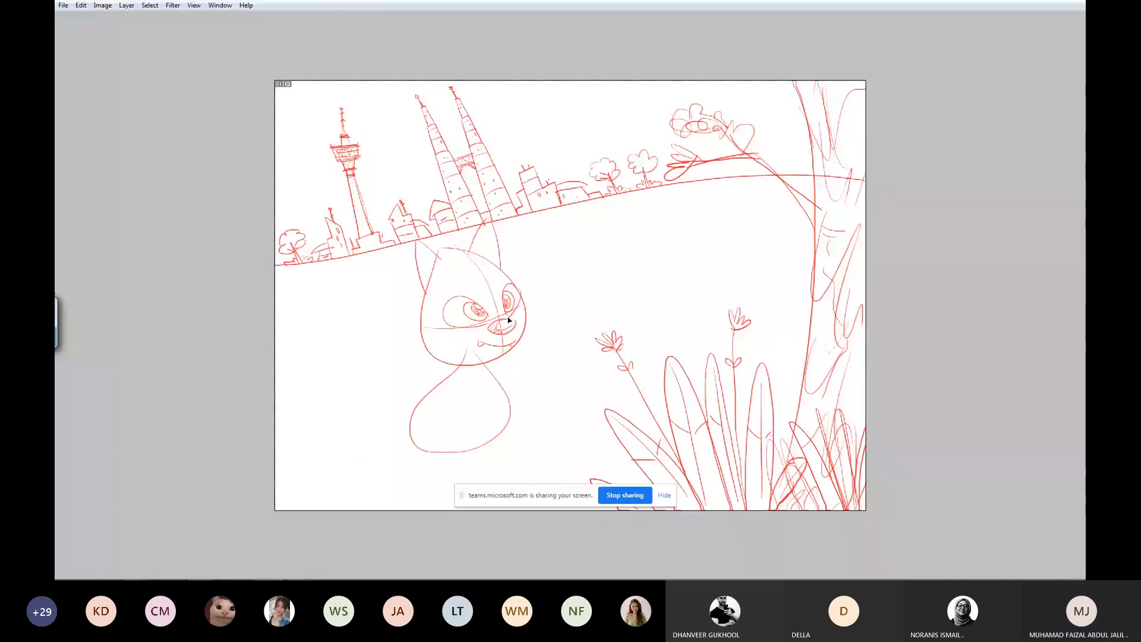
key(ctrl+plus)
drag(524, 438, 509, 443)
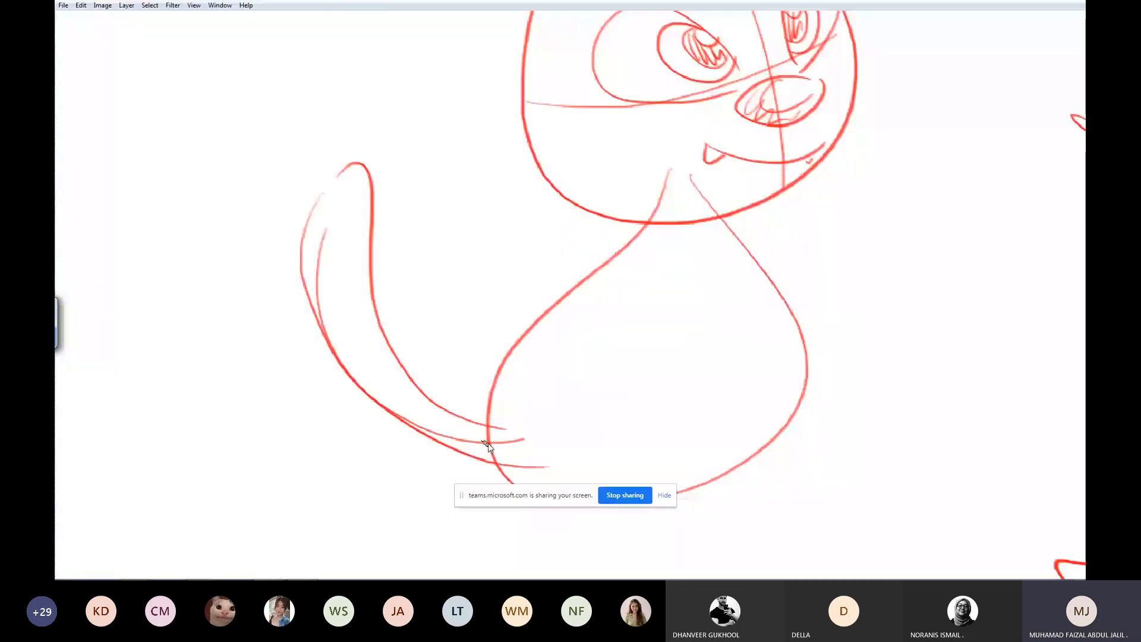
scroll(753, 206, down, 2)
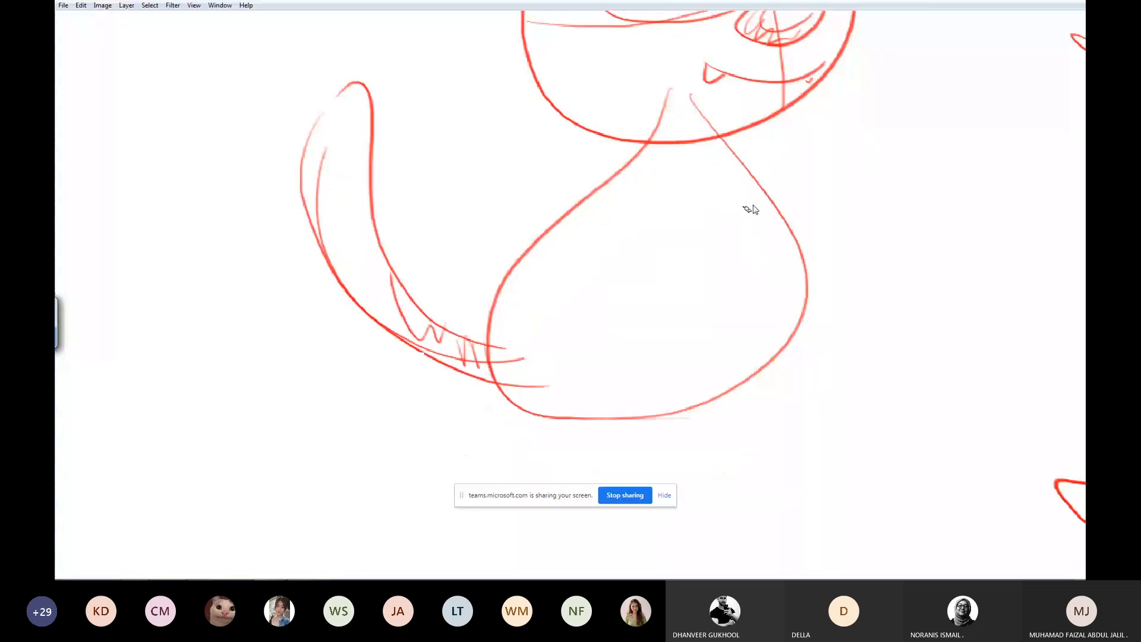
Draw a curved horizontal contour line across the lower part of the character's body.
key(Tab)
drag(497, 345, 795, 329)
drag(730, 250, 711, 252)
key(Tab)
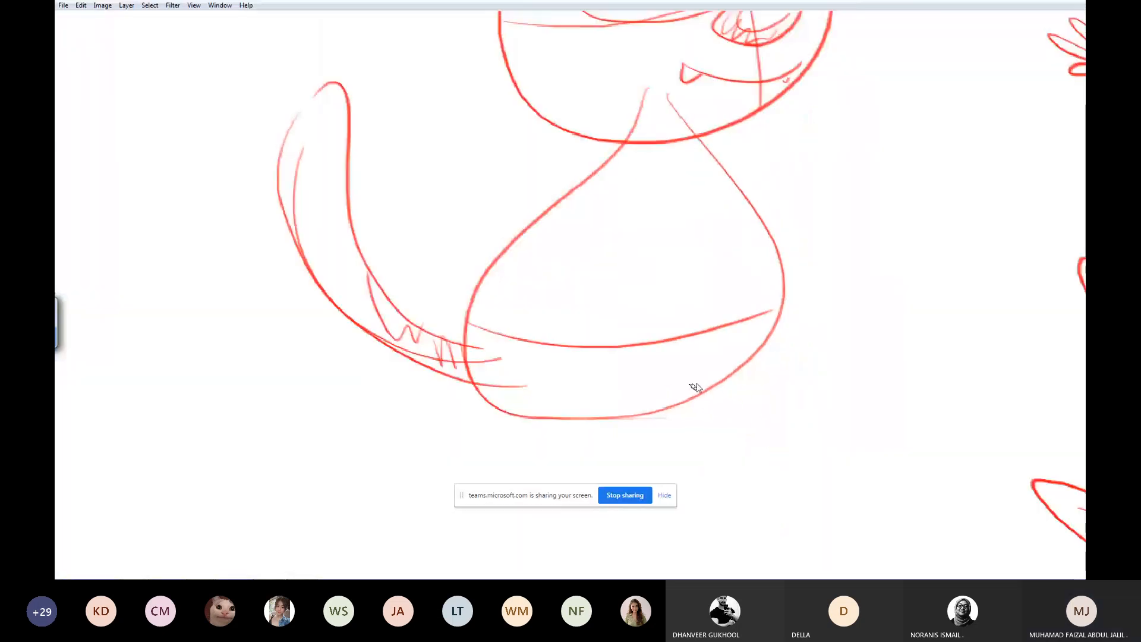
Sketch two short legs that widen downward from the underside of the body.
drag(704, 387, 704, 517)
drag(723, 378, 788, 508)
drag(705, 519, 783, 519)
mouse_move(501, 387)
mouse_down()
mouse_move(421, 541)
mouse_move(526, 552)
mouse_move(413, 524)
mouse_up()
Add a vertical contour line and an oval belly patch to the torso, and shape the foot of the front leg.
drag(655, 96, 701, 351)
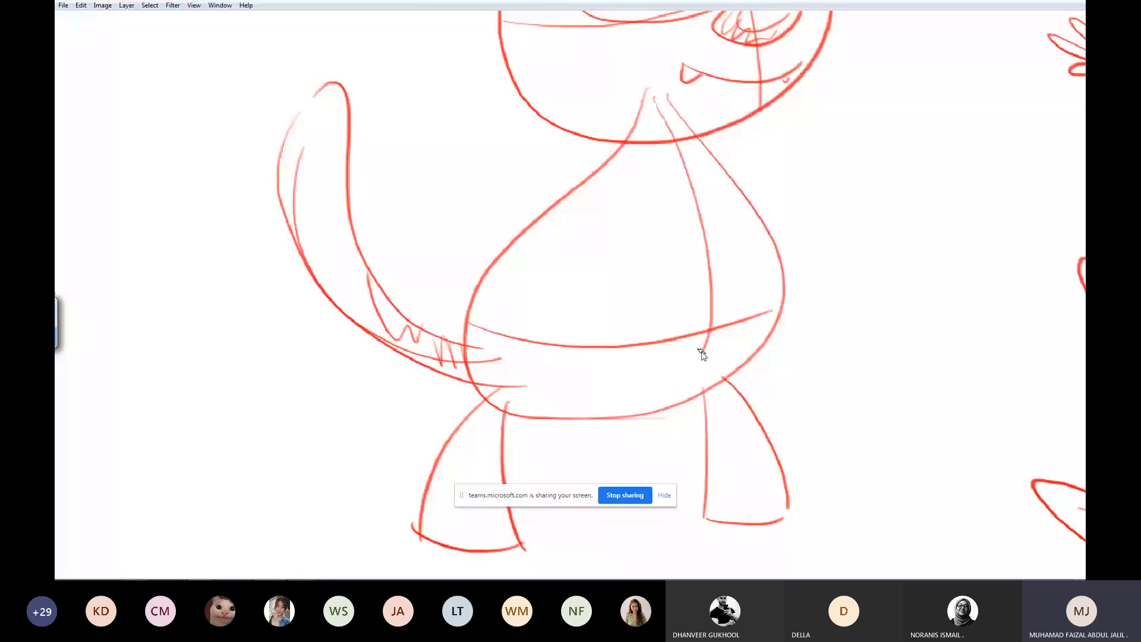
drag(706, 348, 686, 366)
drag(713, 522, 767, 481)
drag(785, 488, 708, 528)
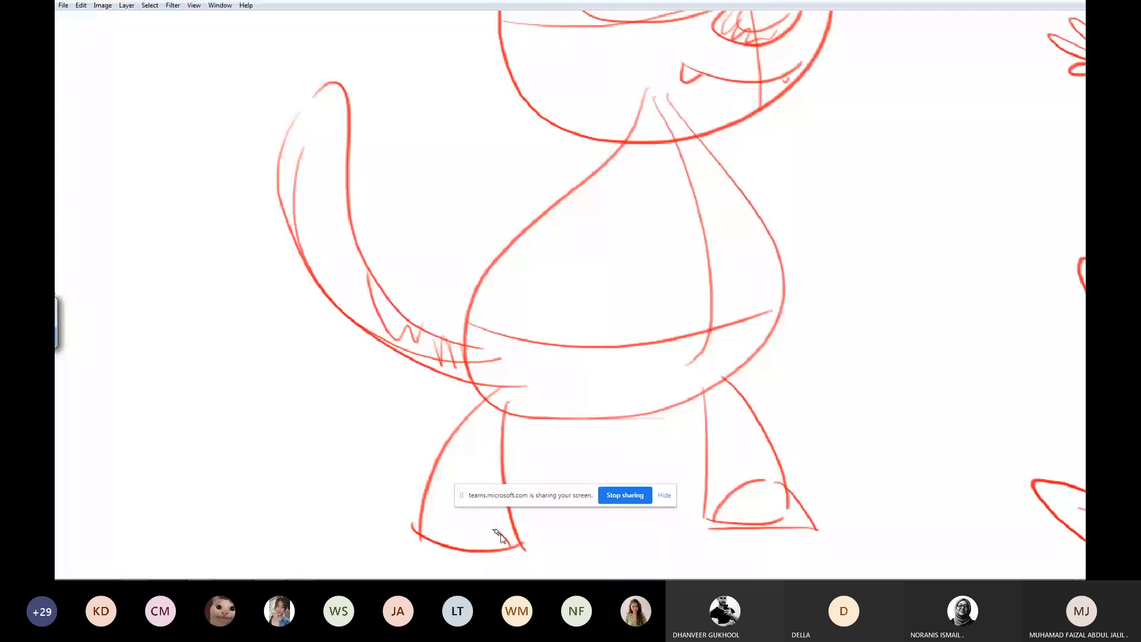
drag(720, 181, 740, 322)
Sketch both arms from the shoulders, one bent back toward the hip and the other raised beside the face.
drag(576, 184, 600, 275)
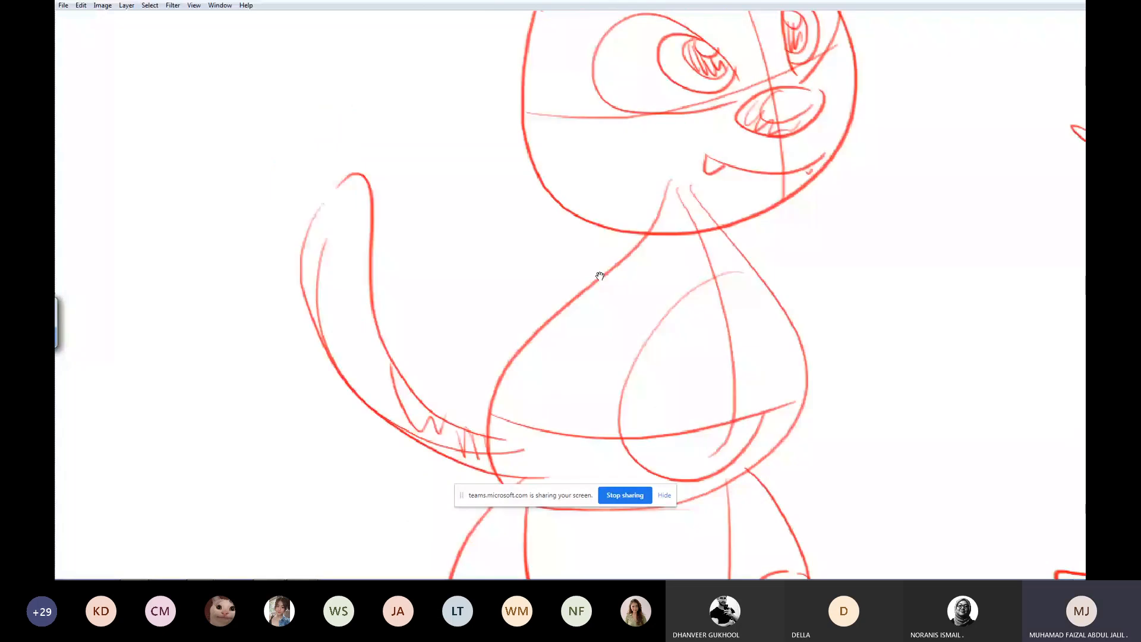
drag(649, 239, 489, 409)
drag(631, 253, 499, 419)
mouse_move(739, 247)
mouse_down()
mouse_move(927, 116)
mouse_move(786, 286)
mouse_up()
key(ctrl+0)
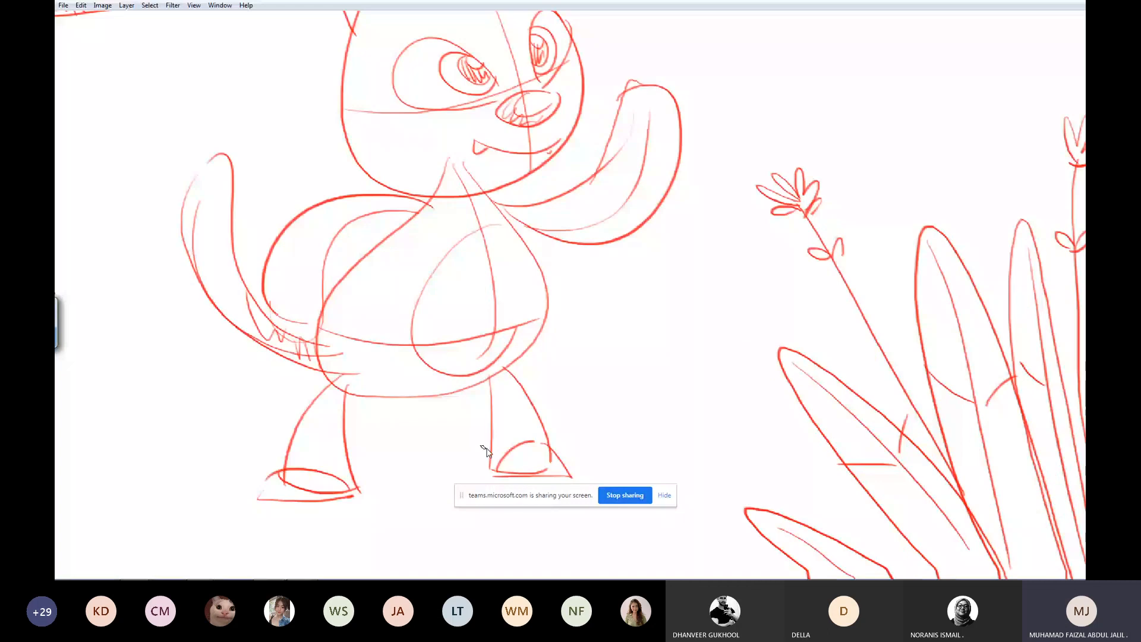
Rename Layer 8 as Fg and toggle its visibility off and on to check its contents.
drag(589, 489, 594, 477)
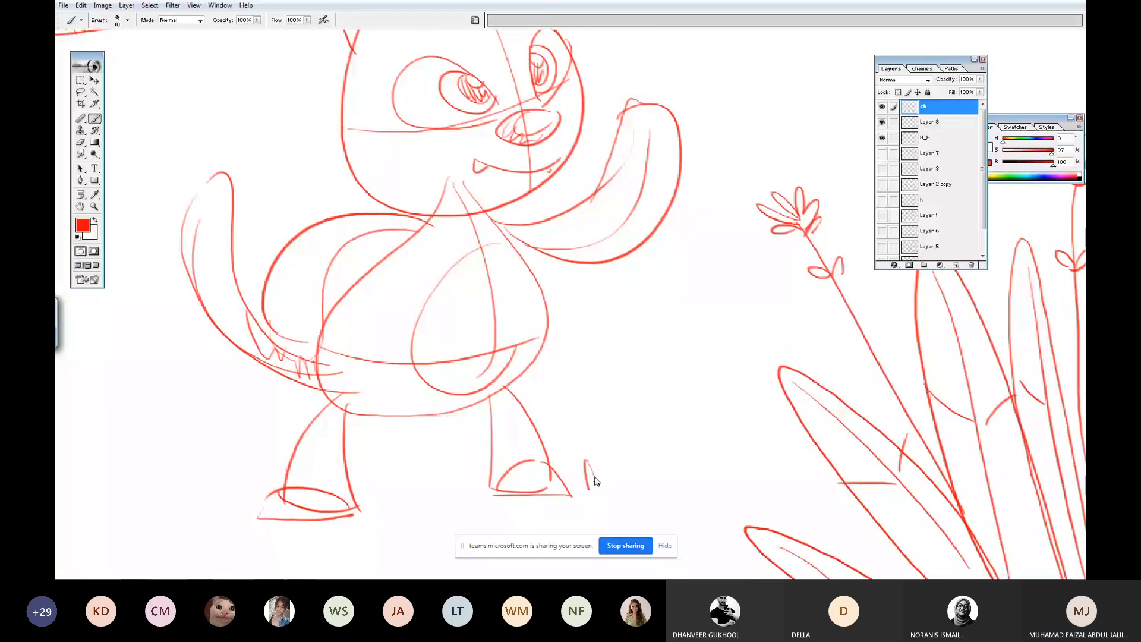
key(ctrl+z)
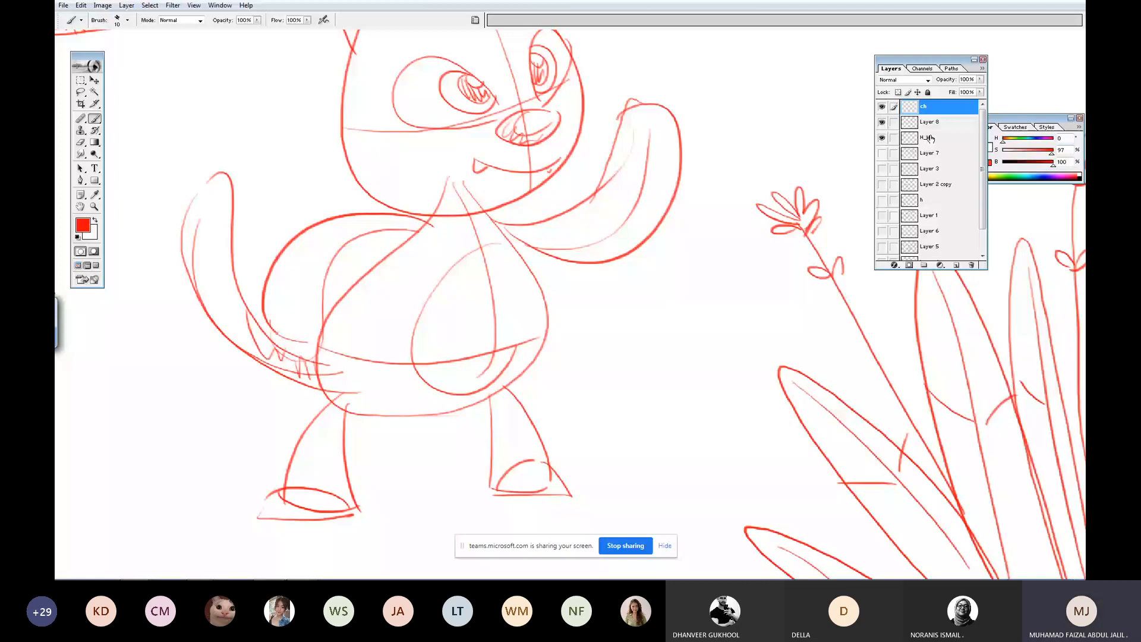
double_click(929, 121)
text(Fg)
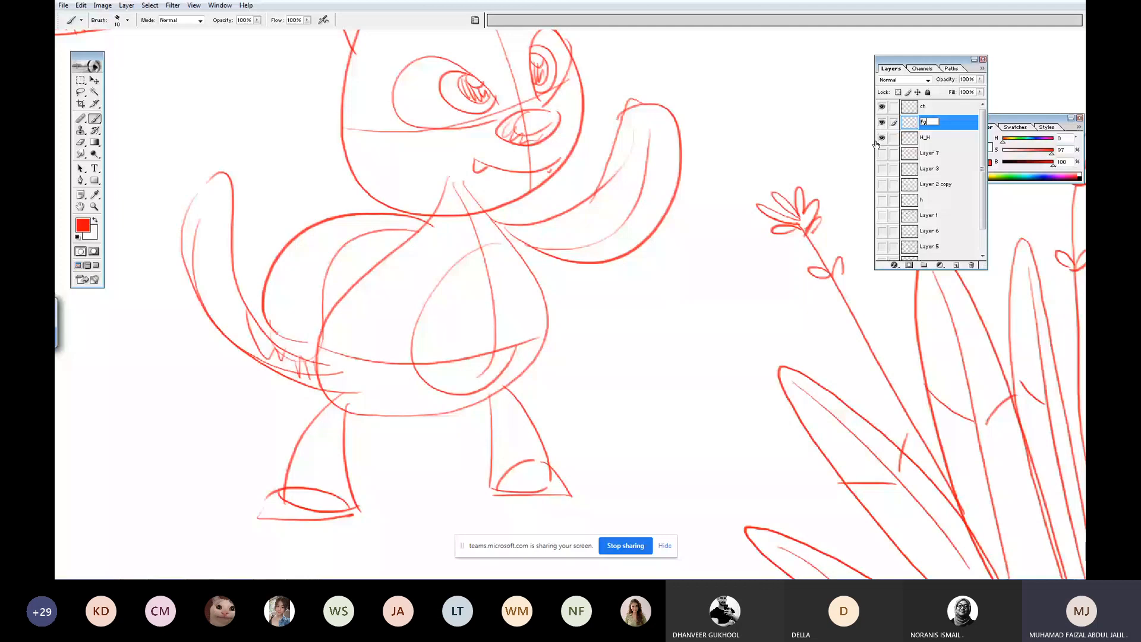
key(Return)
click(882, 122)
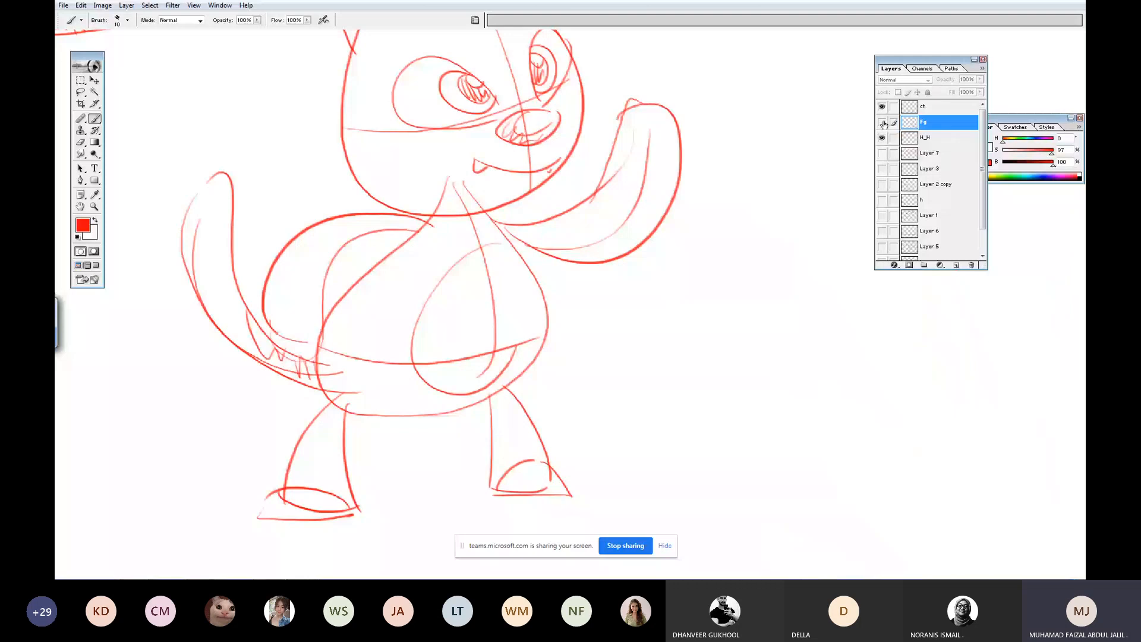
click(883, 122)
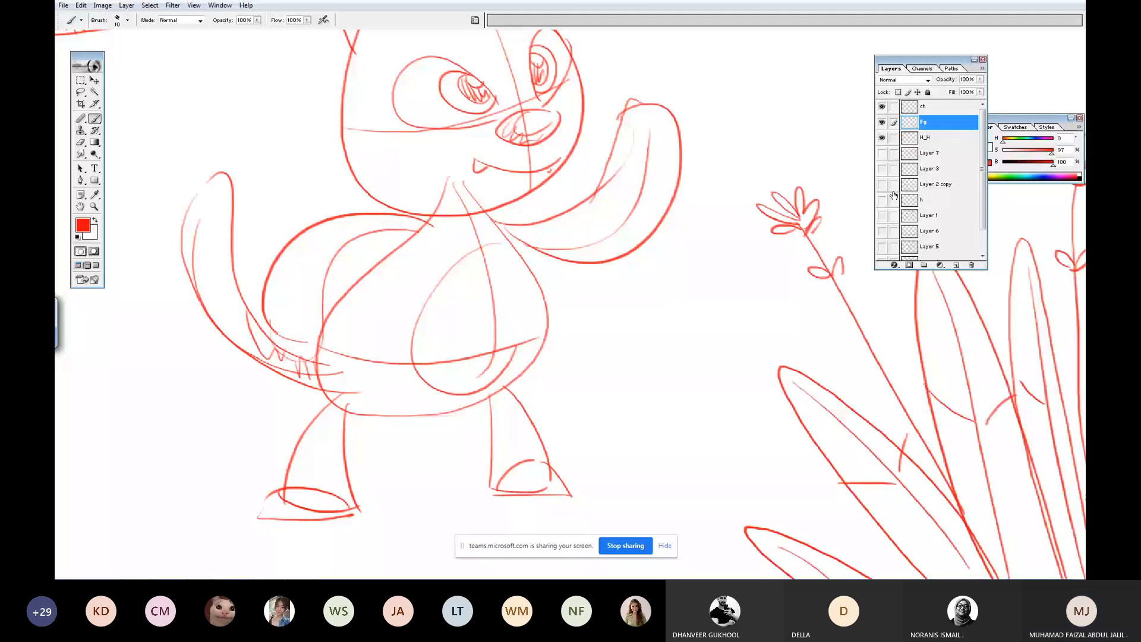
Draw small grass tufts around the character's feet on the Fg layer.
click(935, 139)
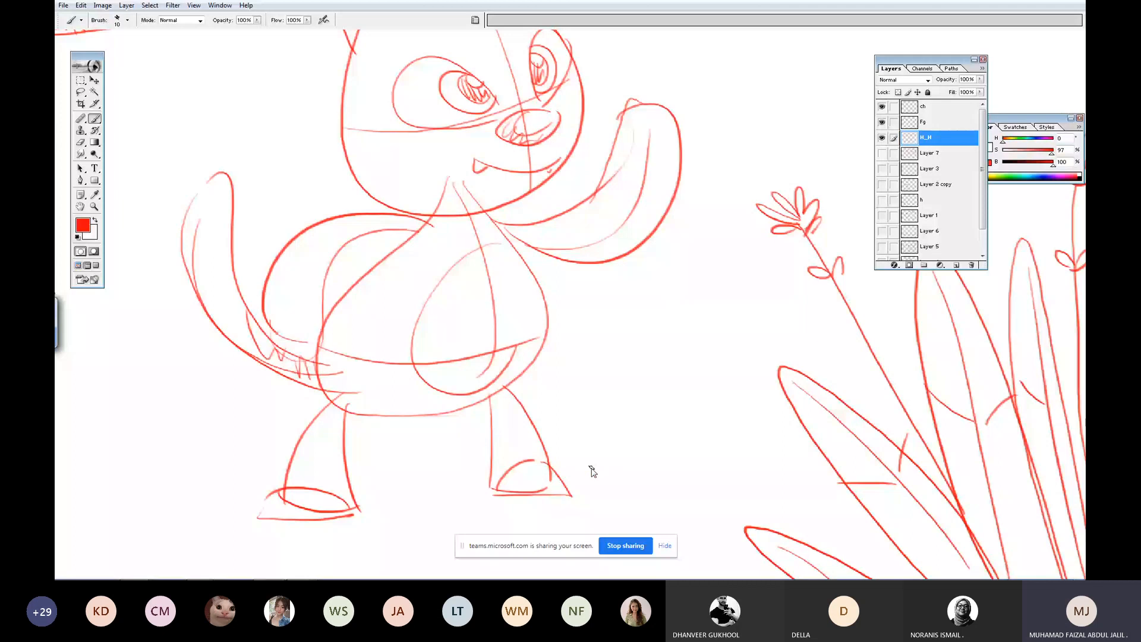
click(934, 128)
drag(215, 507, 171, 513)
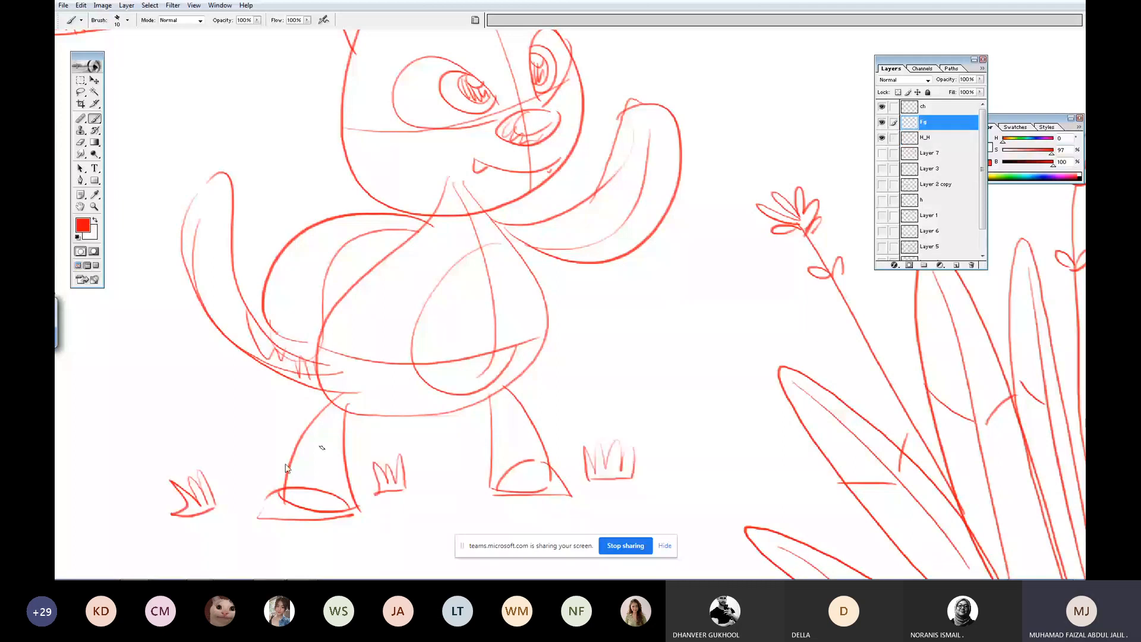
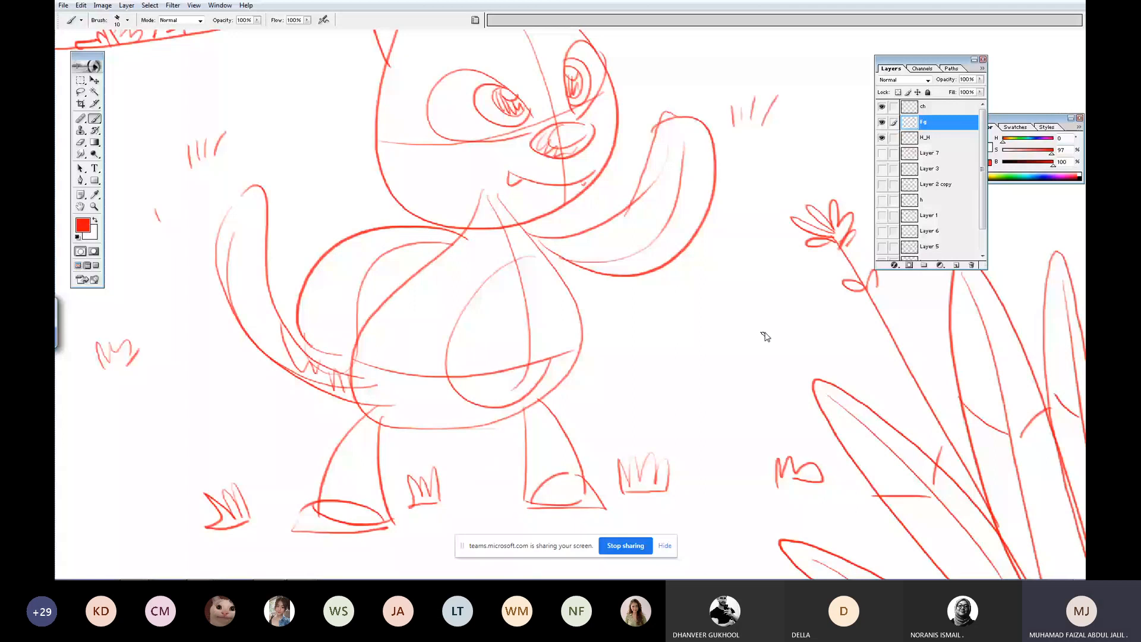
Scatter short grass strokes over the upper hillside, between the skyline, the character and the tree.
key(Tab)
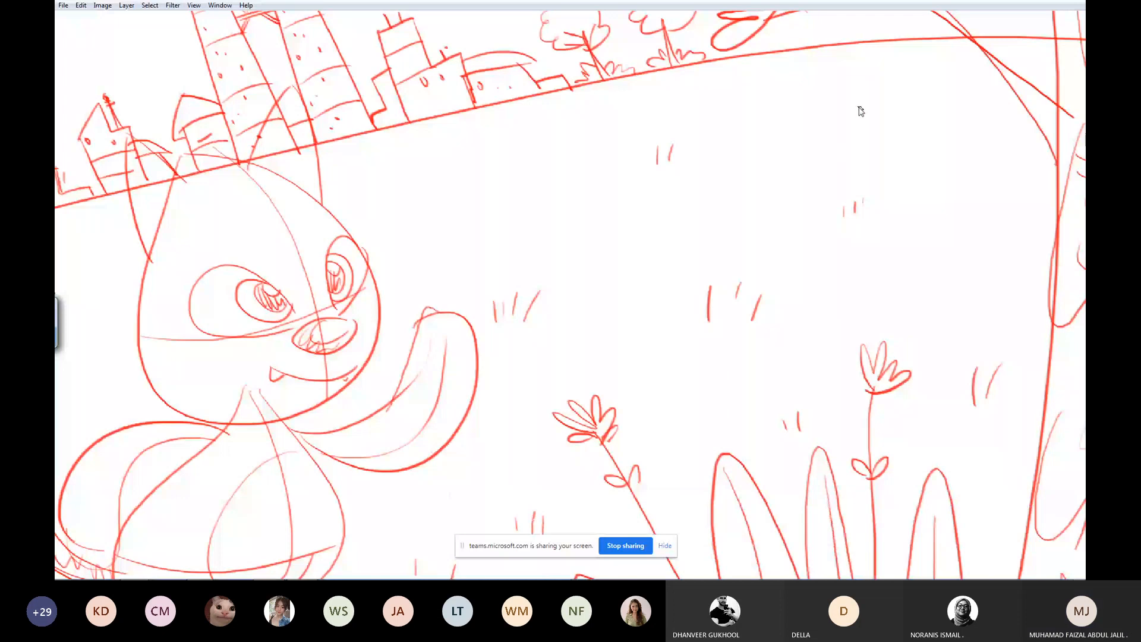
drag(859, 116, 858, 102)
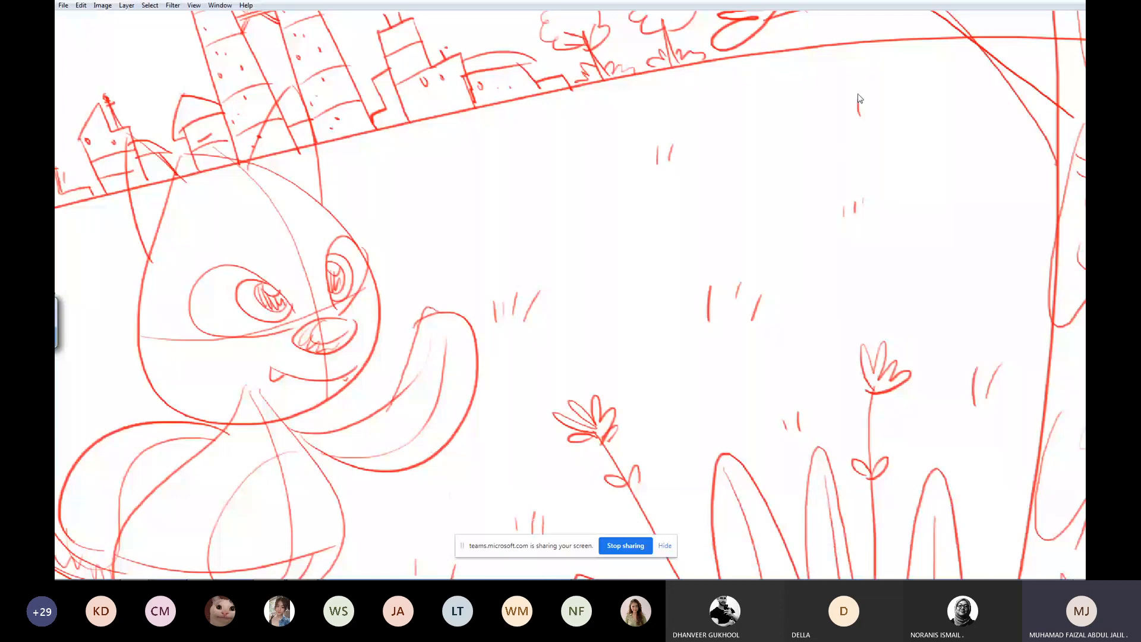
mouse_move(67, 385)
mouse_down()
mouse_move(304, 344)
mouse_move(304, 300)
mouse_up()
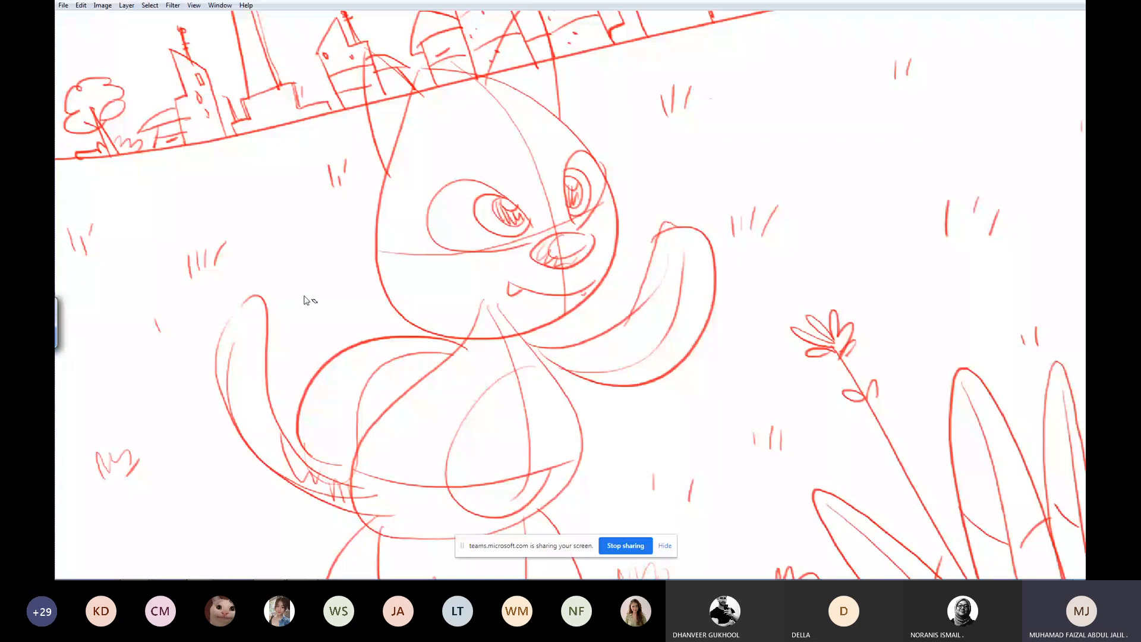
Fill the ground below and beside the character with more short grass strokes, and check the whole composition.
scroll(303, 324, down, 3)
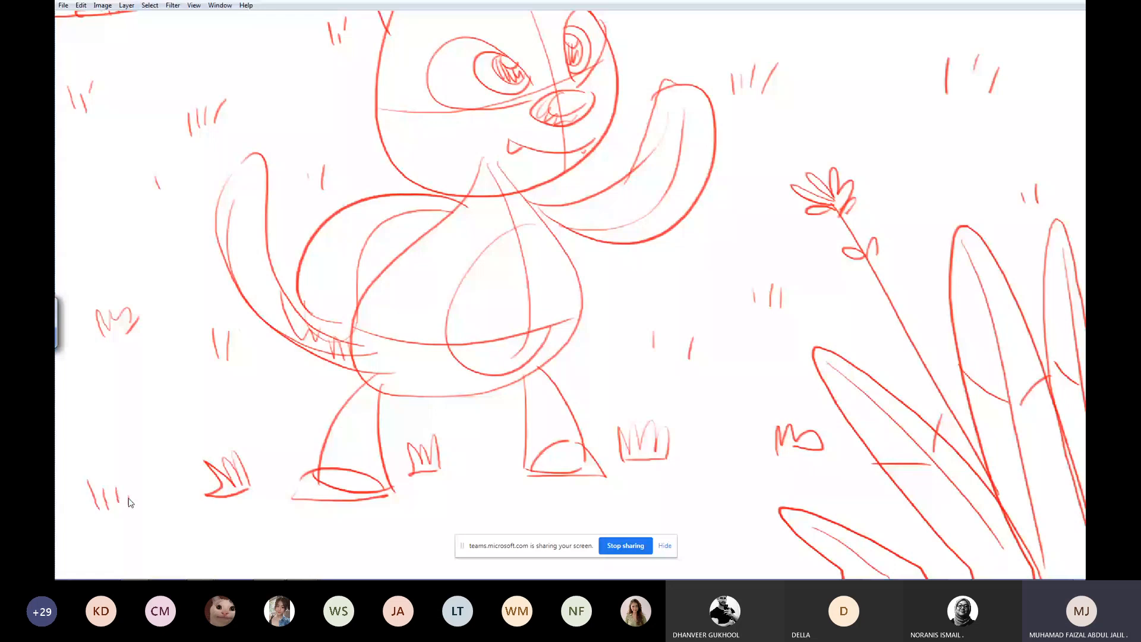
drag(179, 525, 173, 545)
drag(365, 538, 370, 550)
drag(379, 536, 382, 558)
drag(719, 498, 722, 516)
drag(740, 478, 730, 519)
drag(608, 267, 610, 289)
drag(622, 269, 618, 288)
mouse_move(744, 219)
mouse_down()
mouse_move(742, 237)
mouse_move(448, 552)
mouse_up()
key(ctrl+minus)
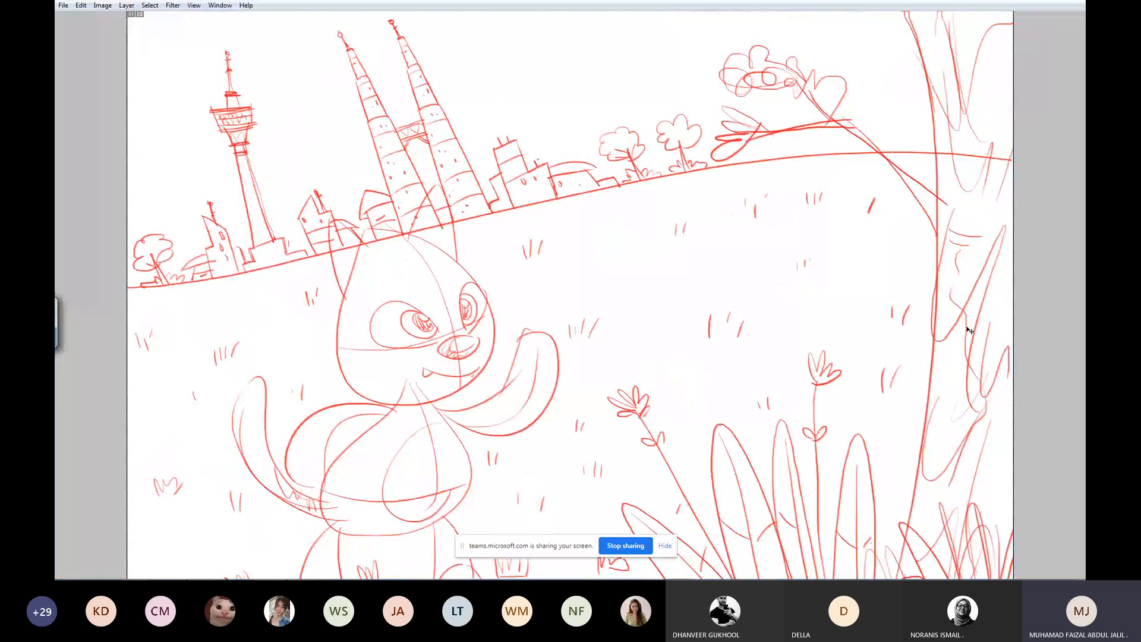
key(ctrl+minus)
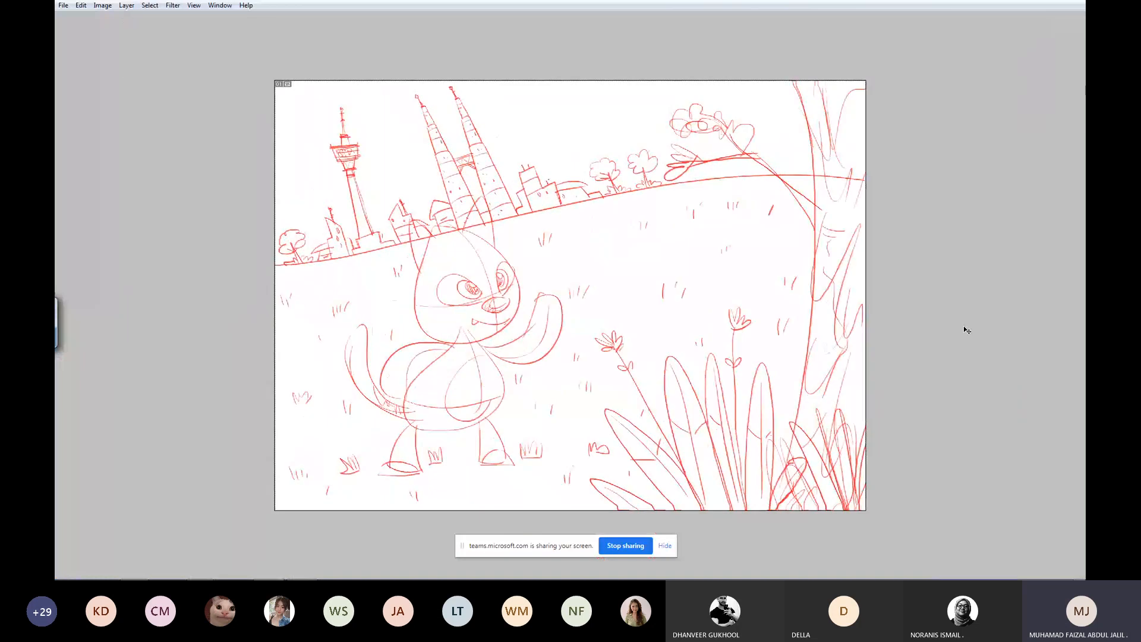
Save copies of the sketch as W3_demo G2_d1 in Photoshop DCS 2.0 format and as W3_demo G1 copy in JPEG format.
key(ctrl+minus)
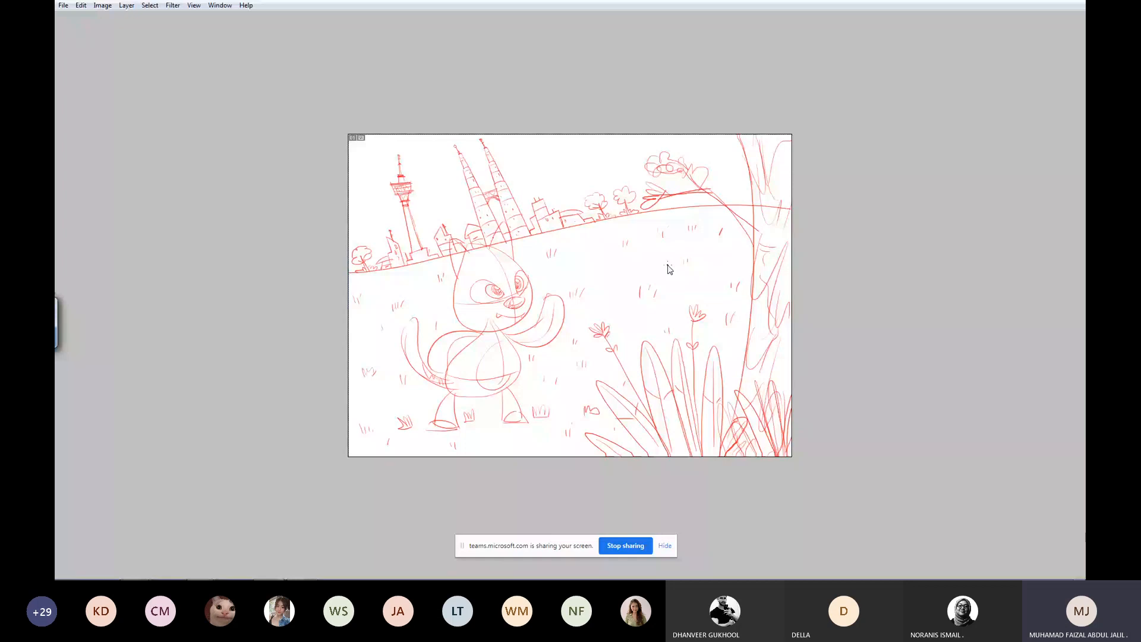
key(Tab)
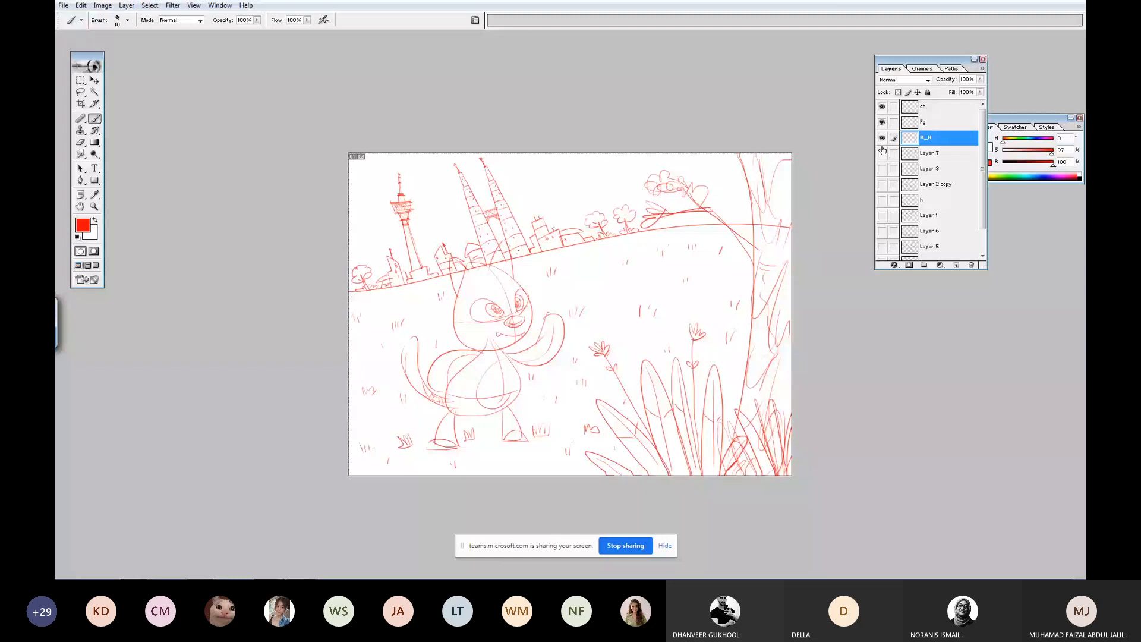
key(ctrl+shift+s)
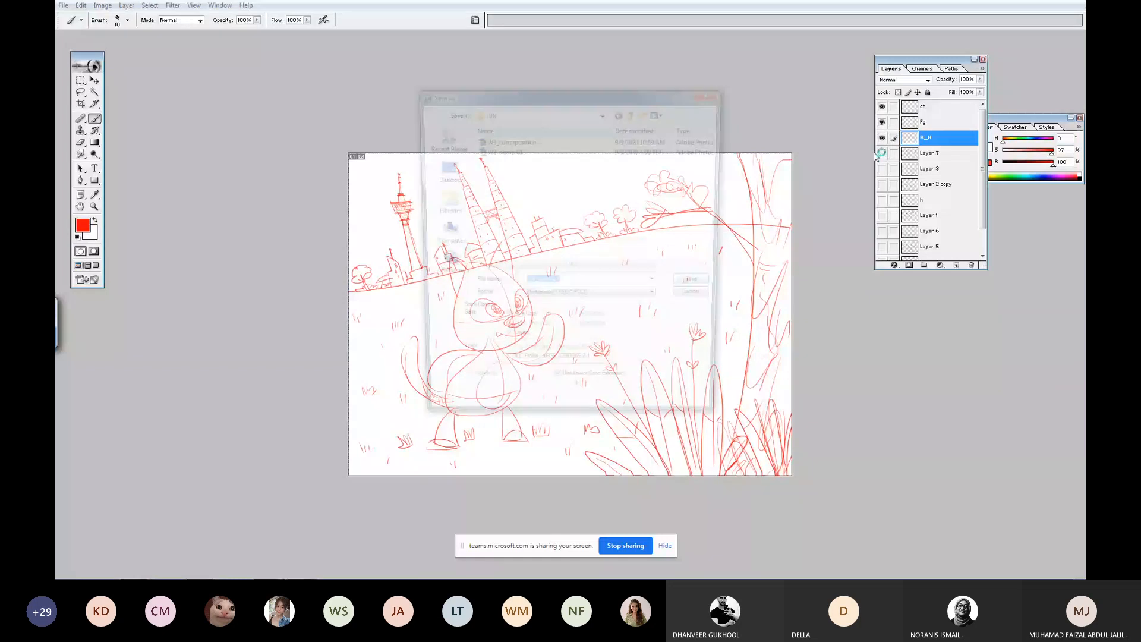
drag(583, 285, 556, 286)
text(2)
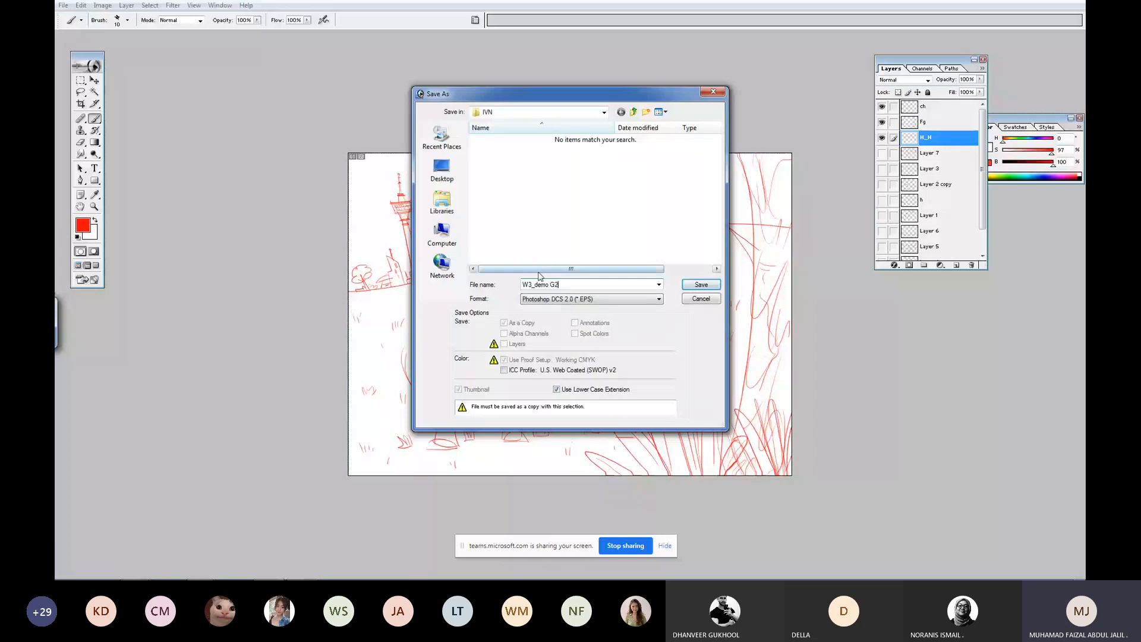
key(Return)
key(Return)
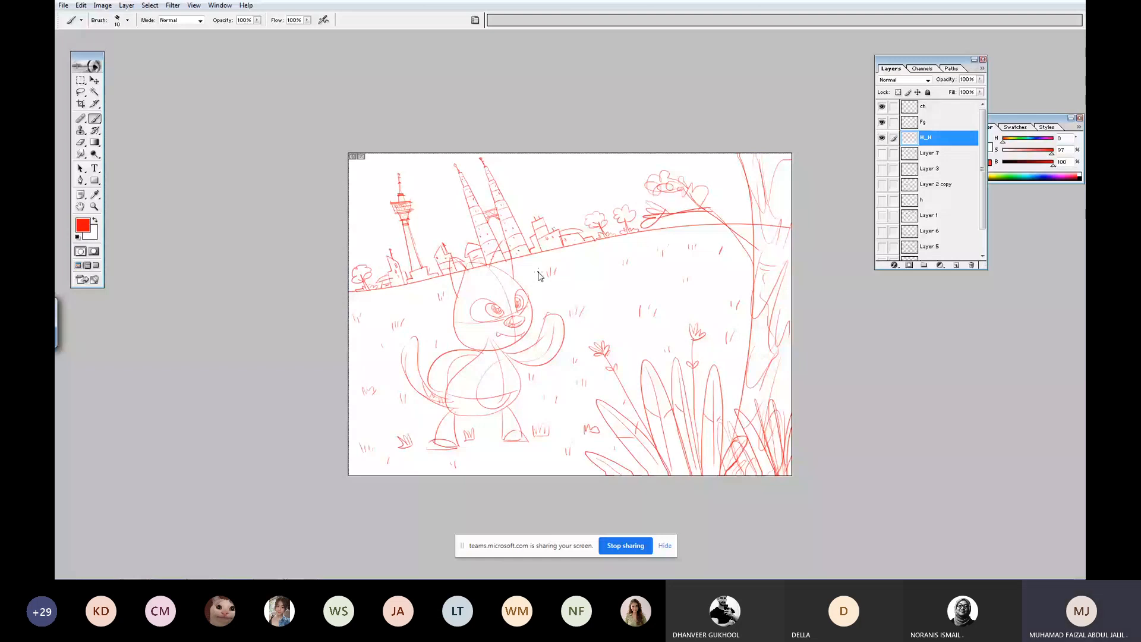
key(ctrl+shift+s)
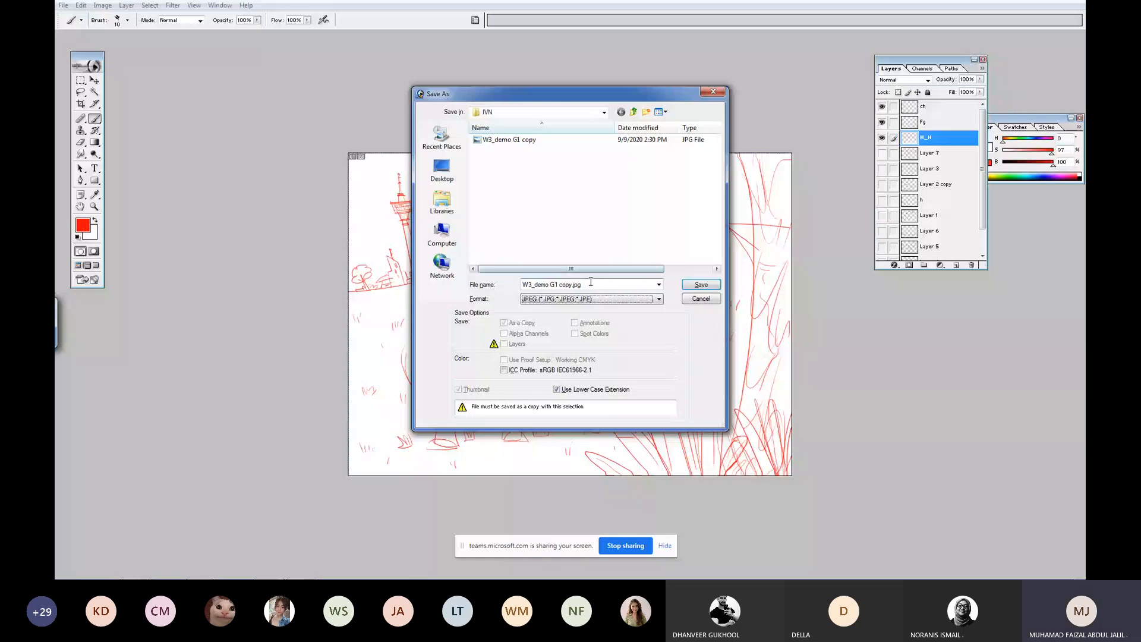
key(Return)
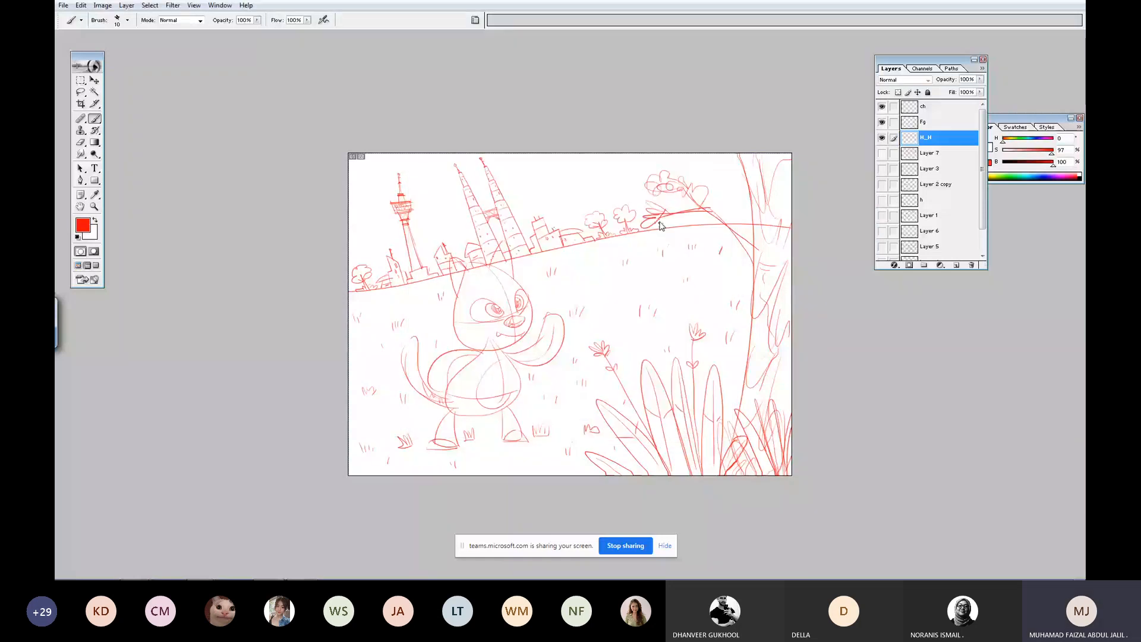
Move the skyline and horizon layer down to the character's chest height and flip it horizontally.
key(ctrl+alt+0)
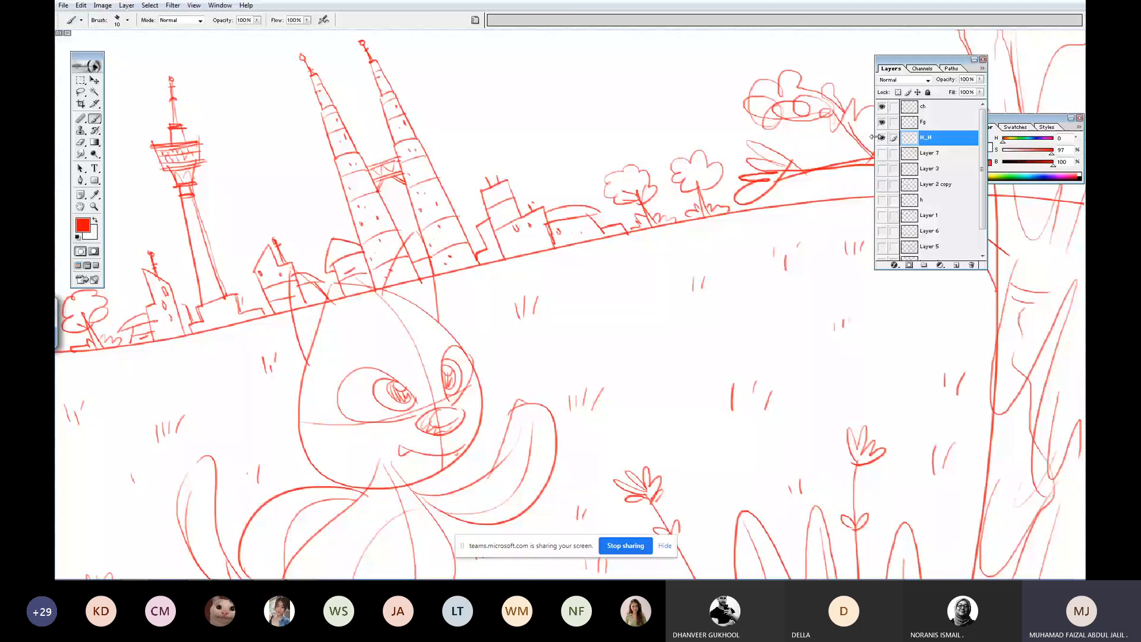
key(ctrl+minus)
key(ctrl+minus)
key(ctrl+minus)
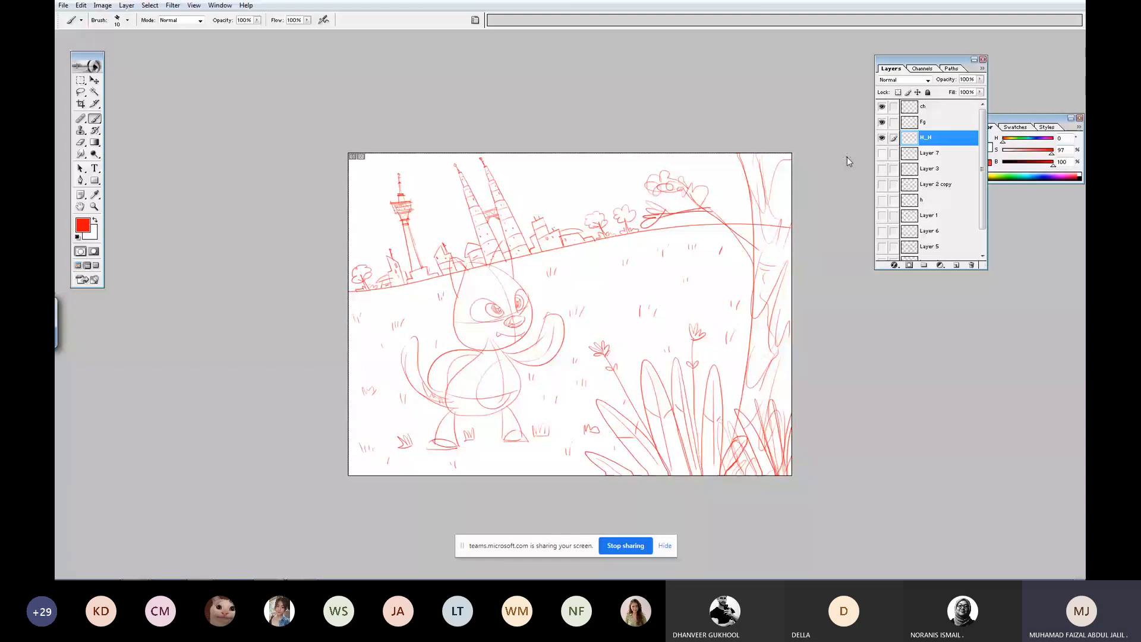
drag(612, 239, 612, 331)
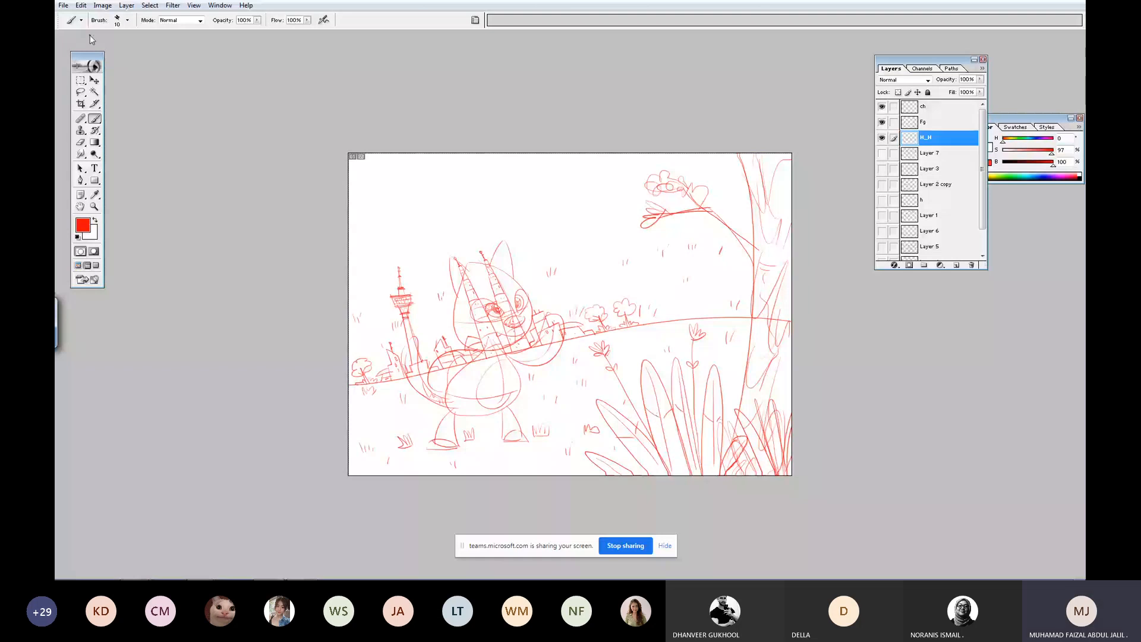
click(103, 5)
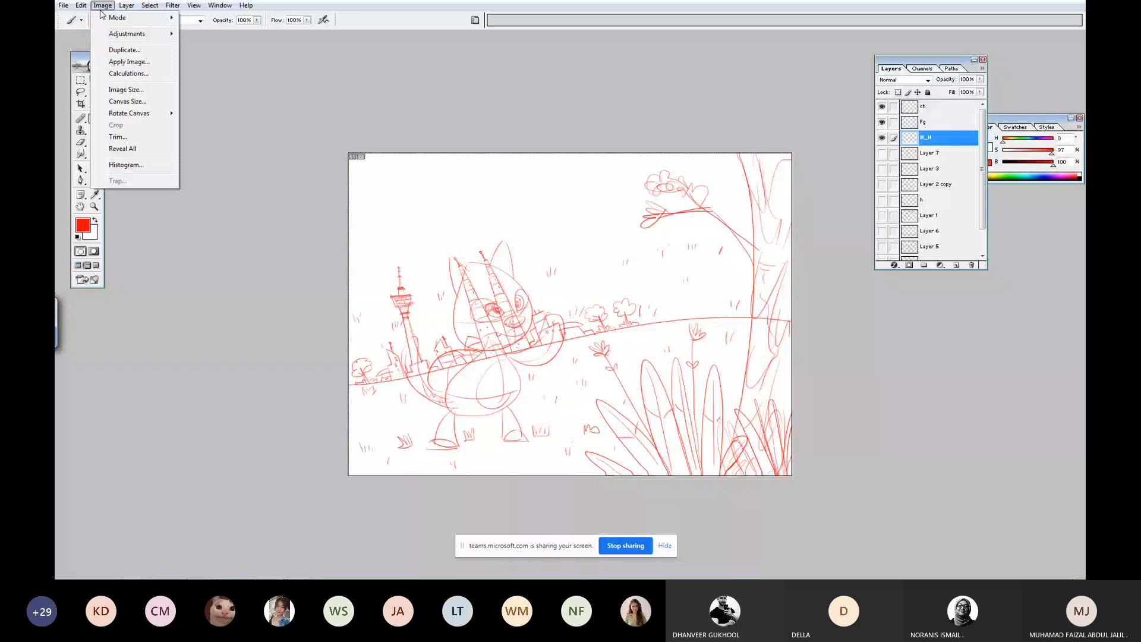
mouse_move(81, 5)
mouse_move(119, 216)
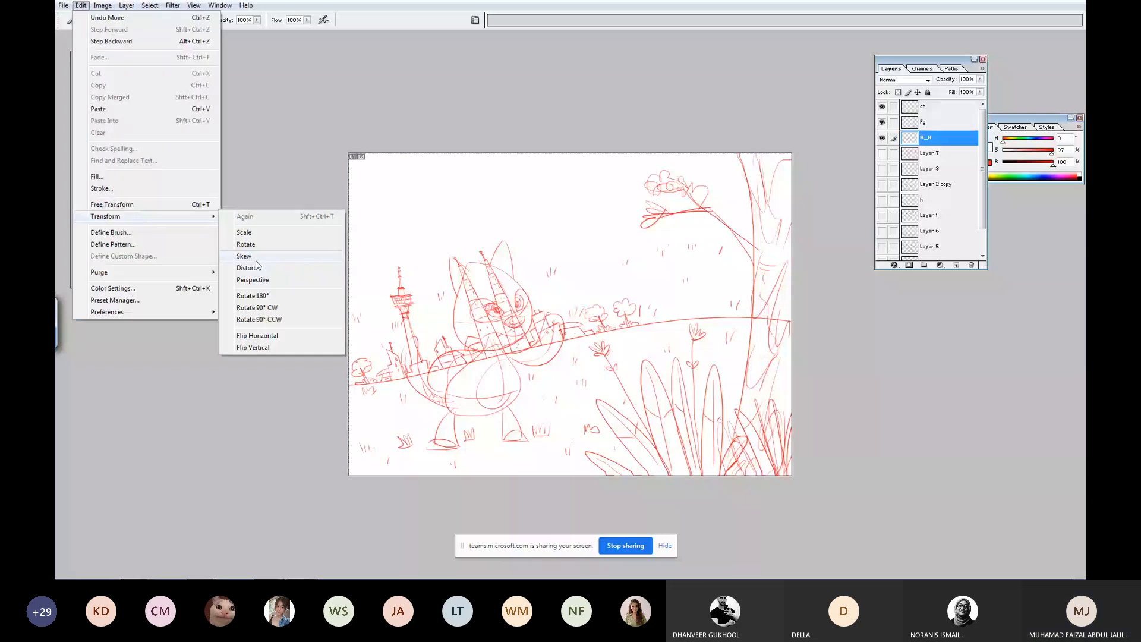
click(256, 262)
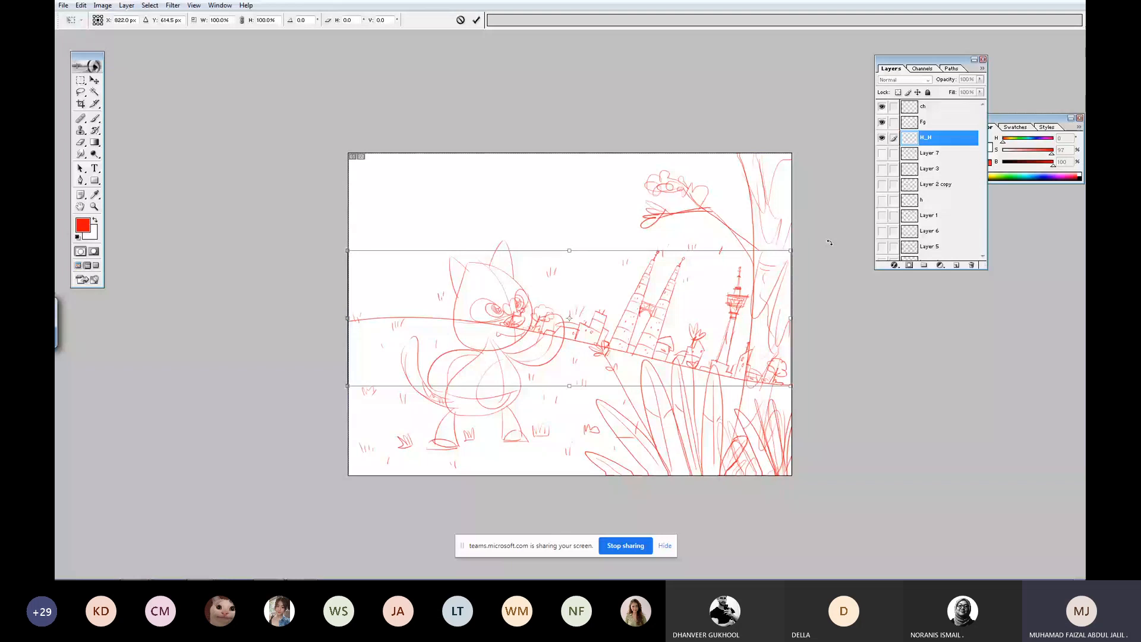
Rotate the flipped skyline to -19.1° so its towers stand upright, and shift it slightly up and to the left.
drag(830, 243, 806, 158)
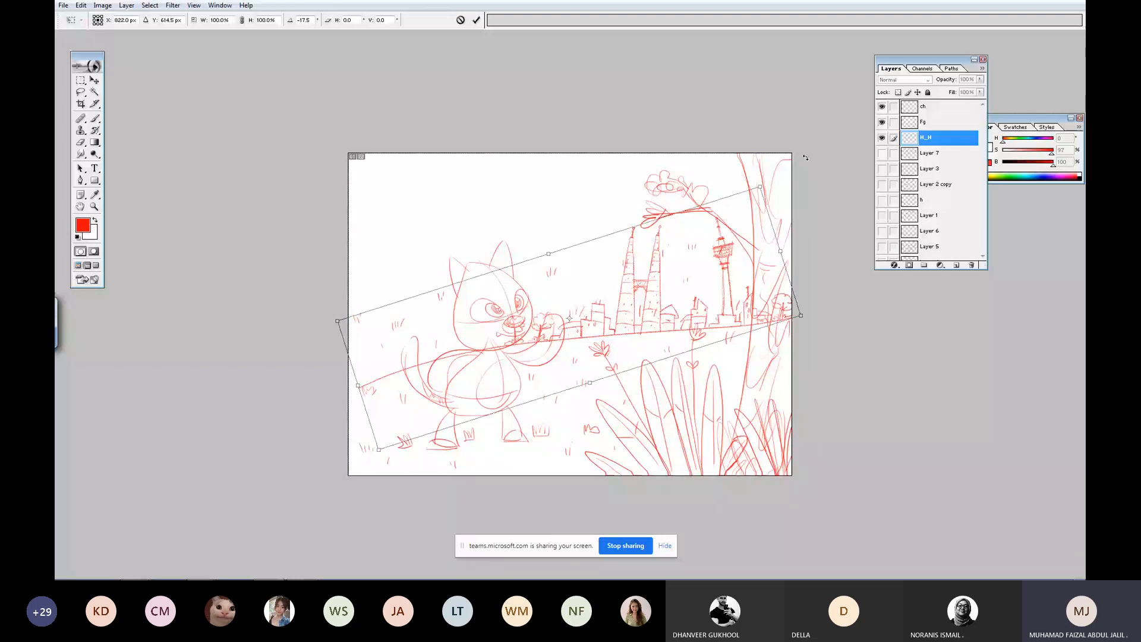
drag(805, 157, 801, 152)
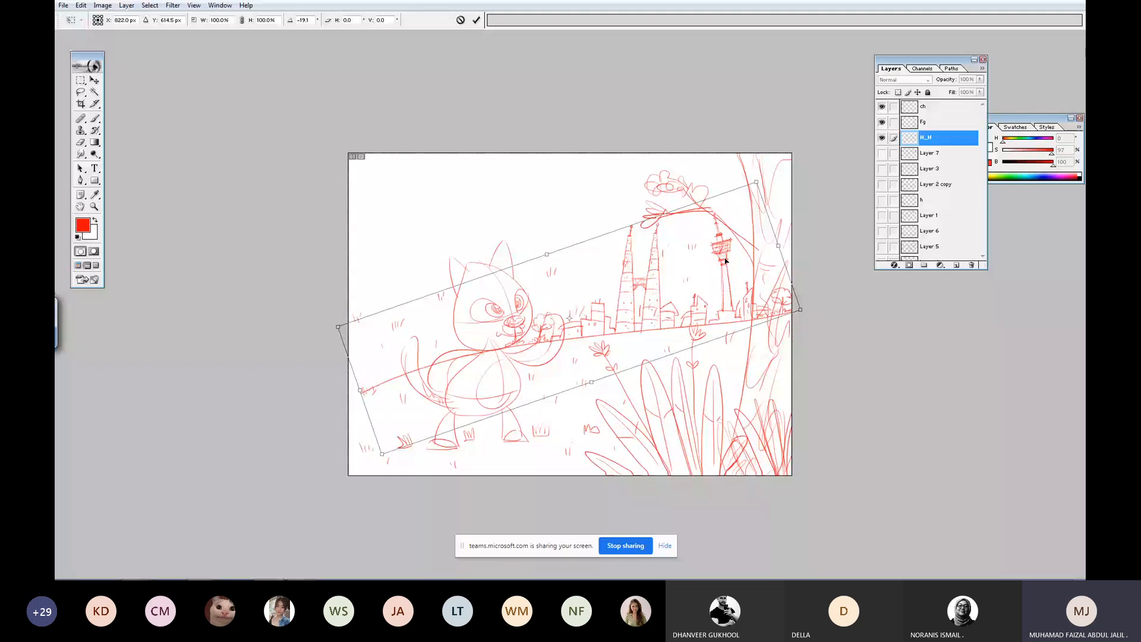
drag(725, 260, 712, 249)
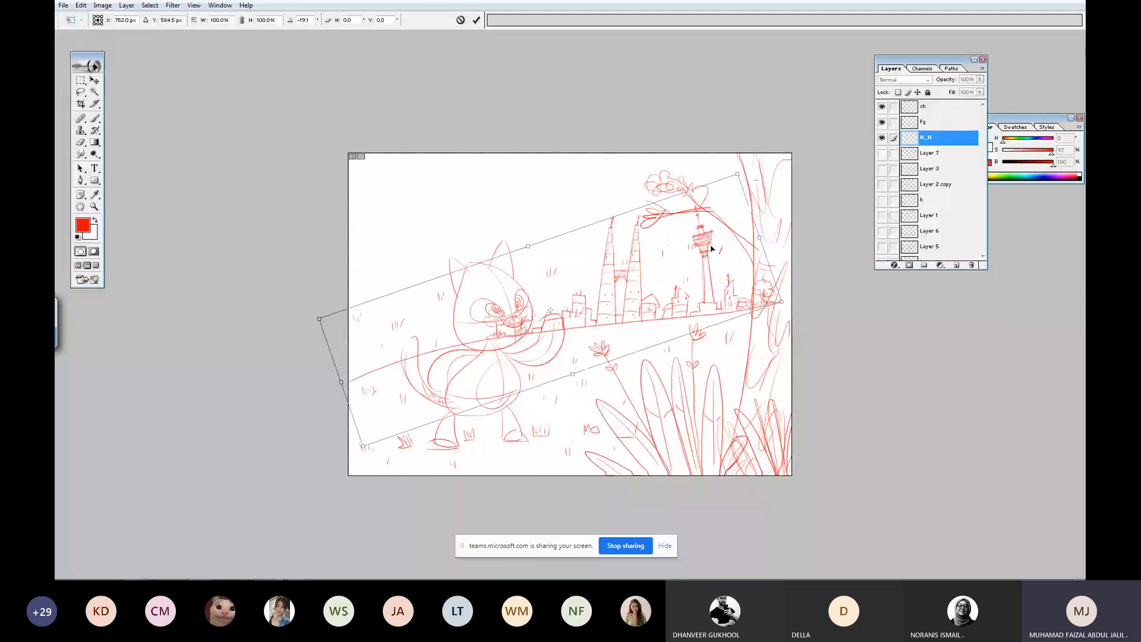
key(Return)
key(b)
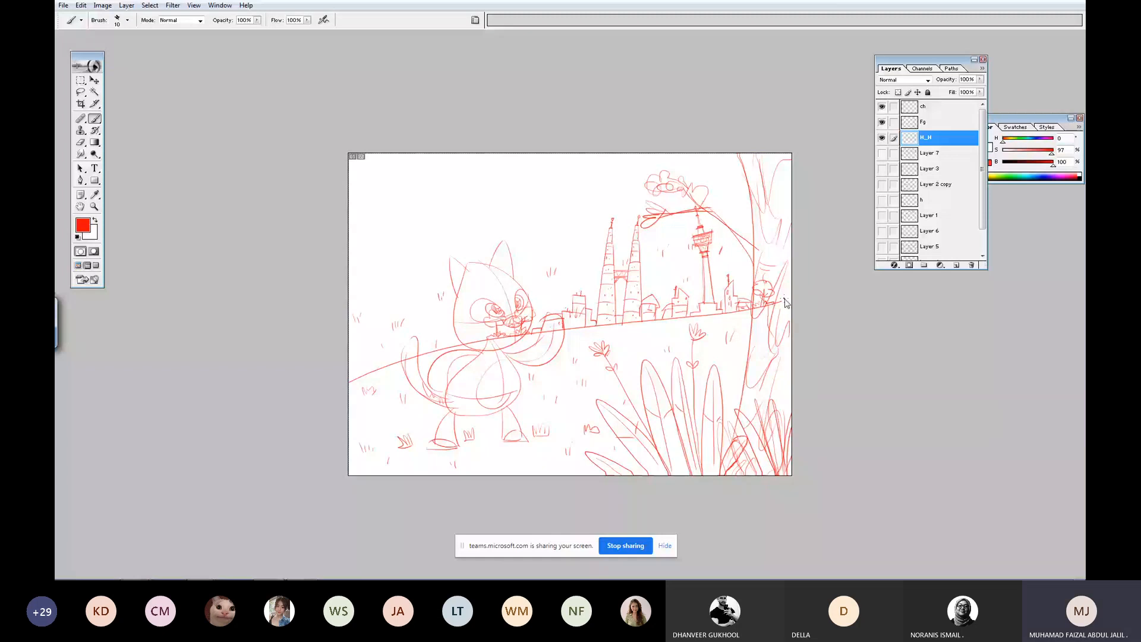
Move the character up onto the hill line, and erase the lower branch parts and grass strokes in the sky on the Fg layer.
key(e)
click(940, 106)
drag(487, 286, 454, 224)
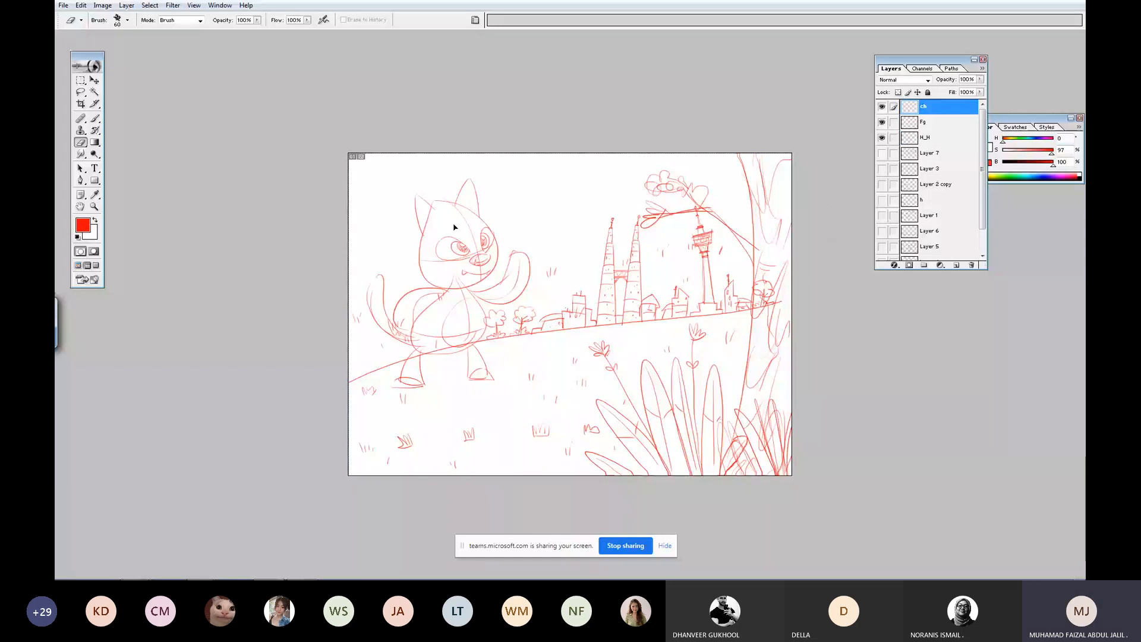
click(941, 122)
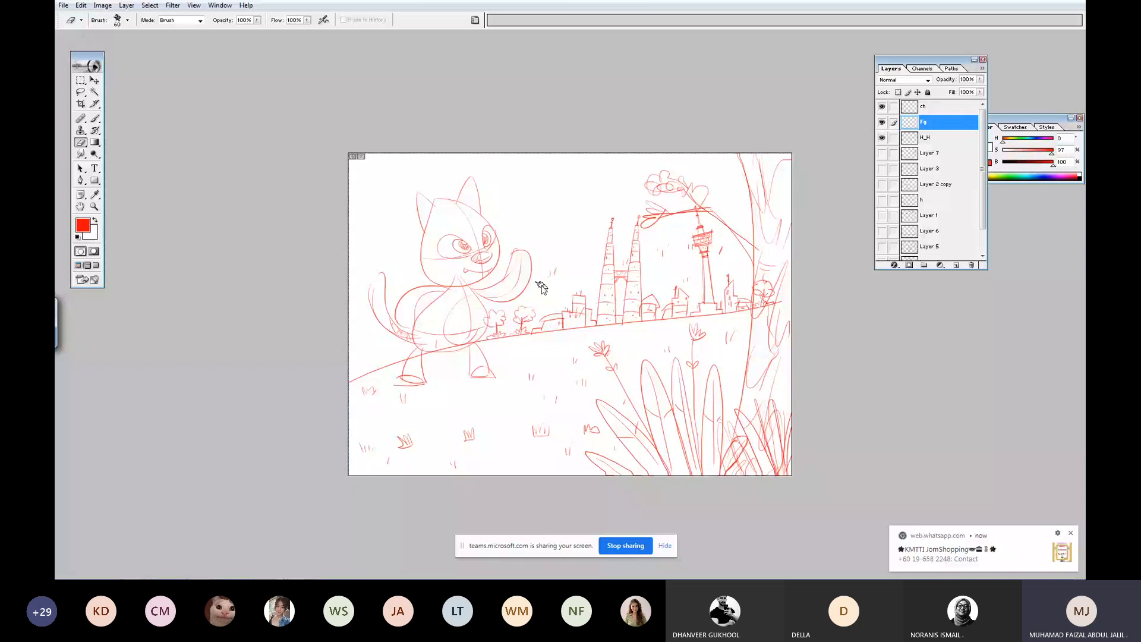
drag(645, 221, 691, 214)
Lower the skyline layer a little and reposition the character so it stands on the hill to the left of the city.
ctrl+click(464, 259)
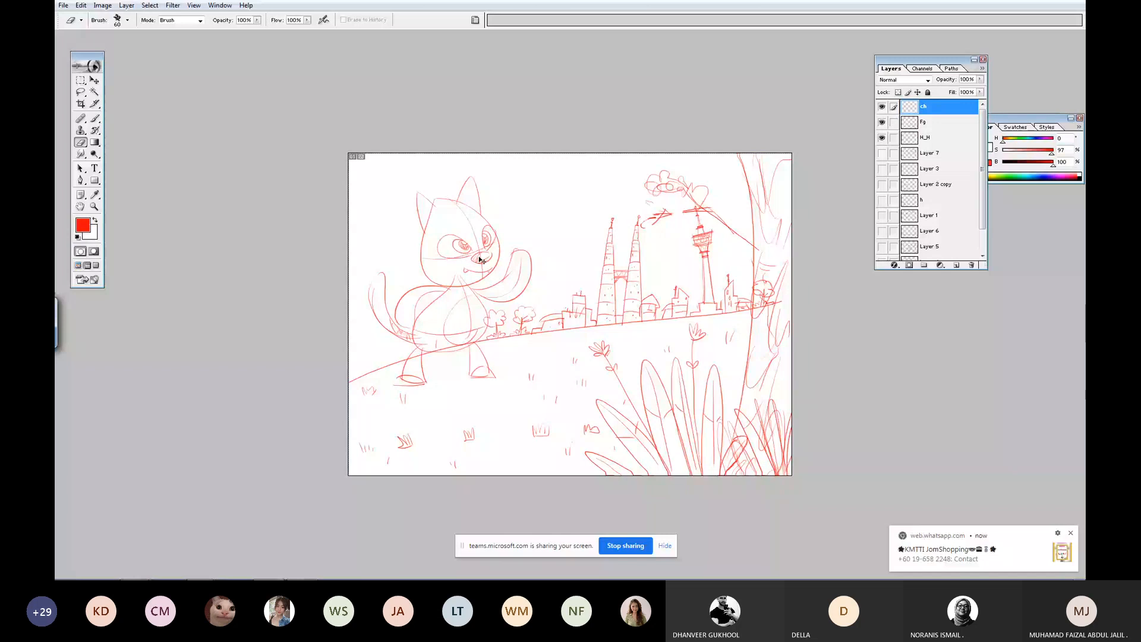
drag(480, 259, 470, 283)
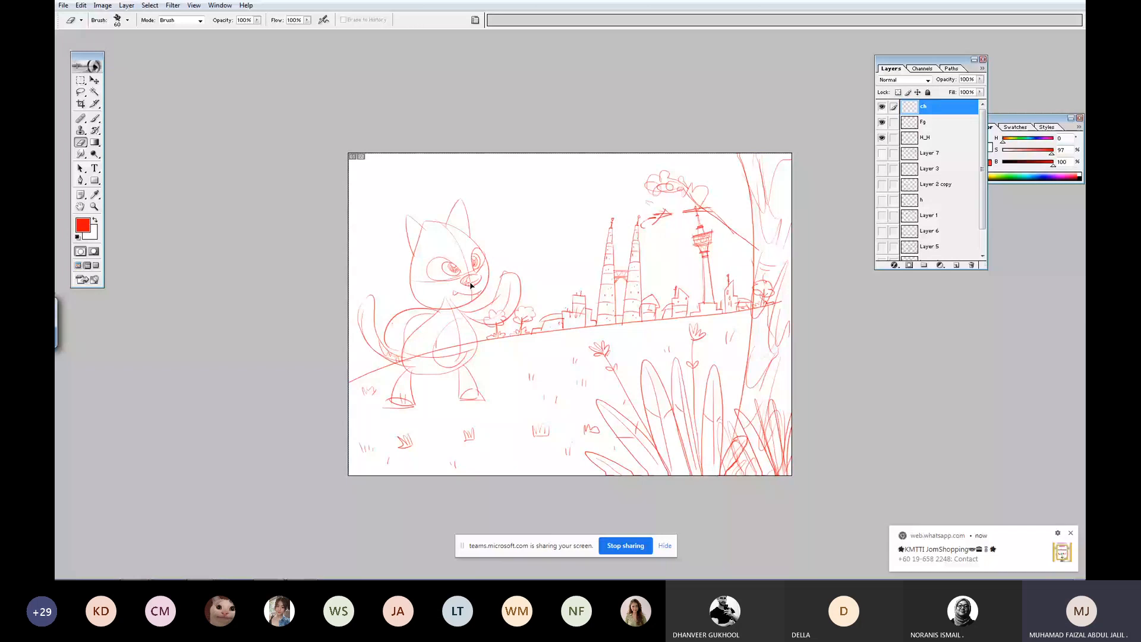
drag(471, 285, 475, 278)
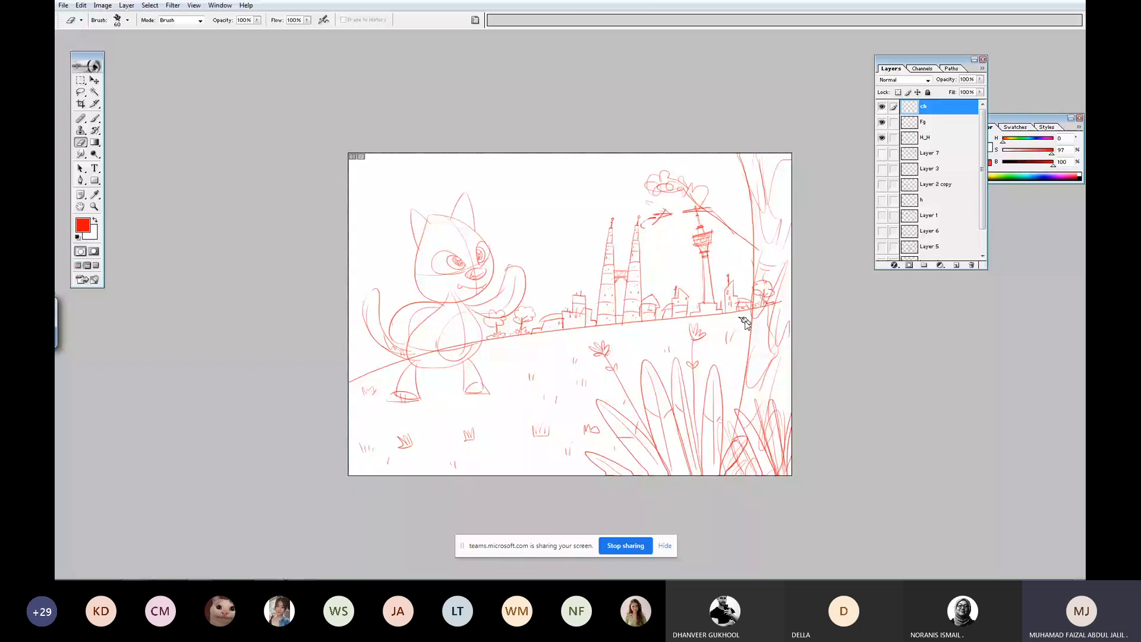
click(926, 140)
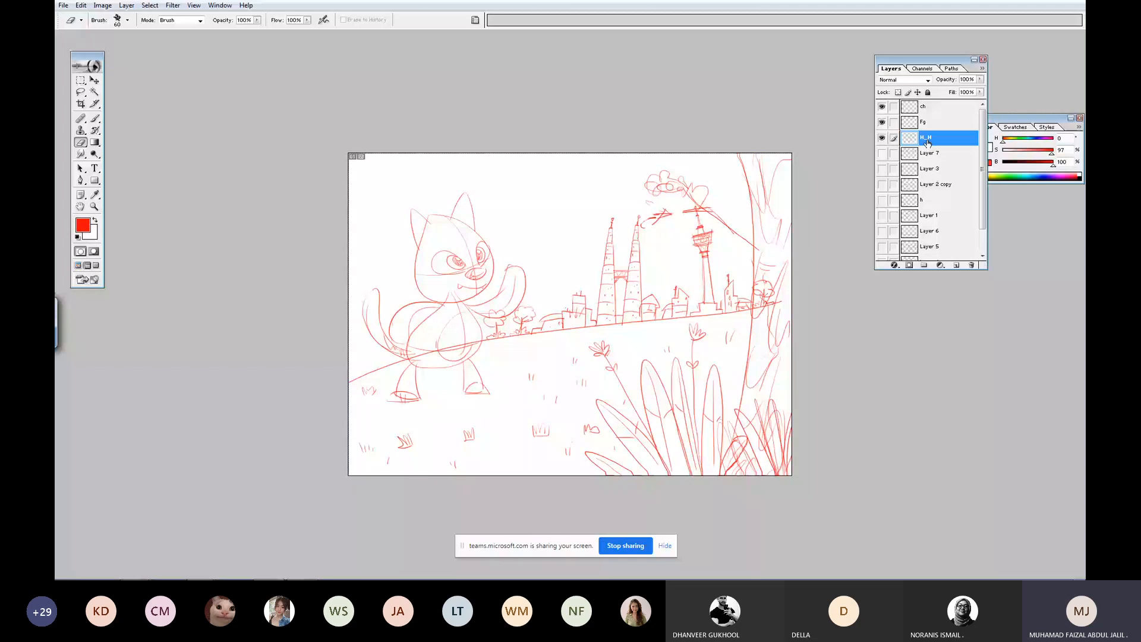
drag(671, 308, 672, 331)
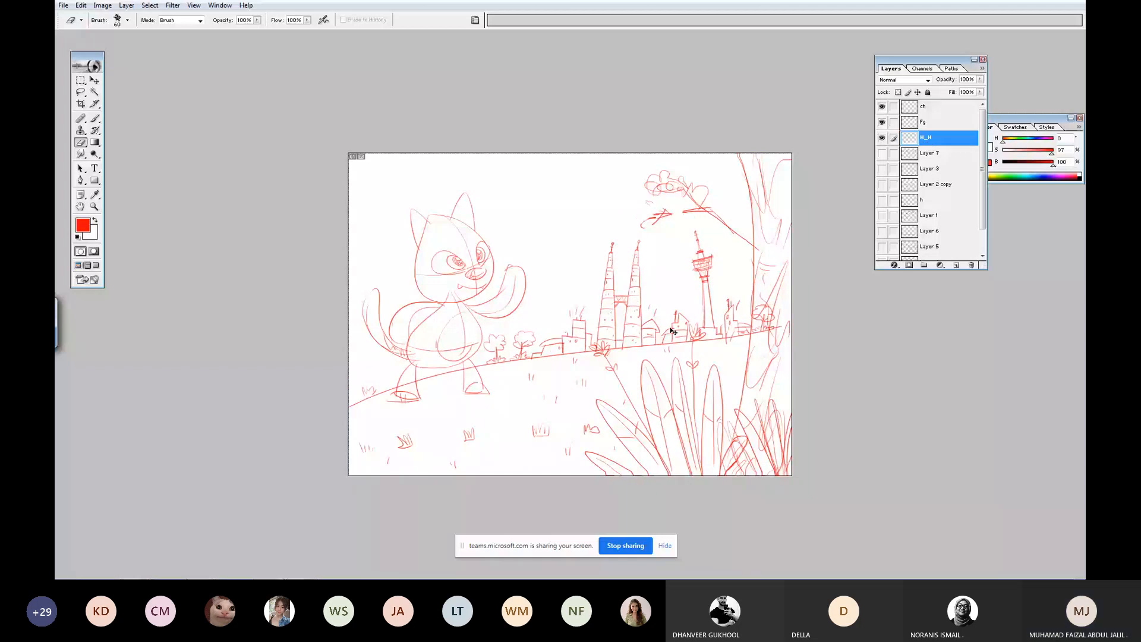
ctrl+click(478, 258)
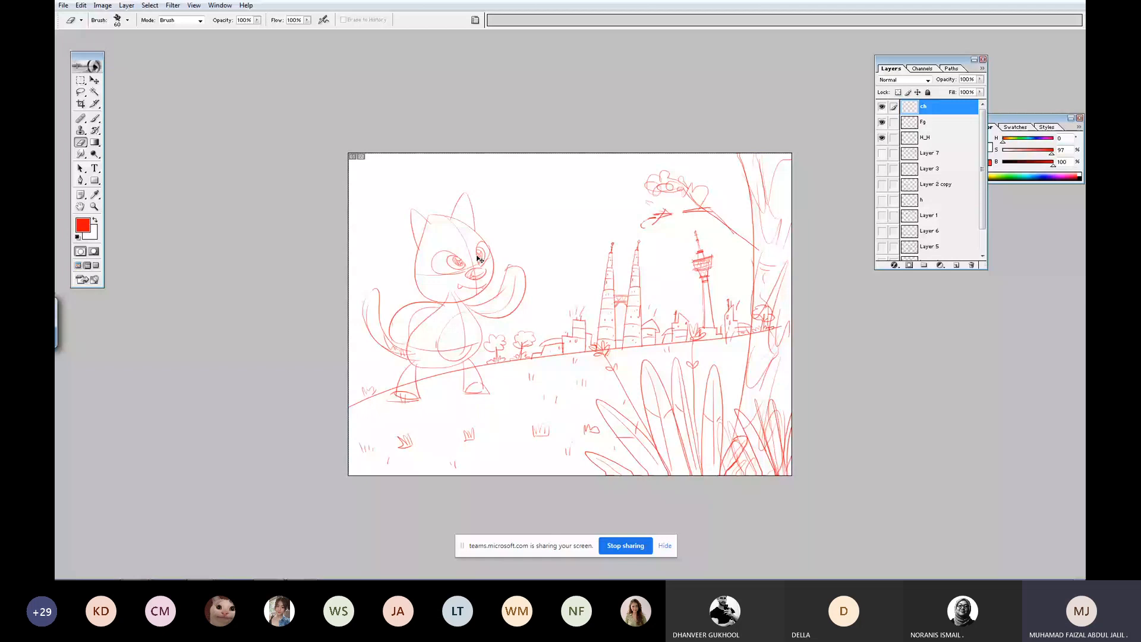
drag(479, 259, 484, 270)
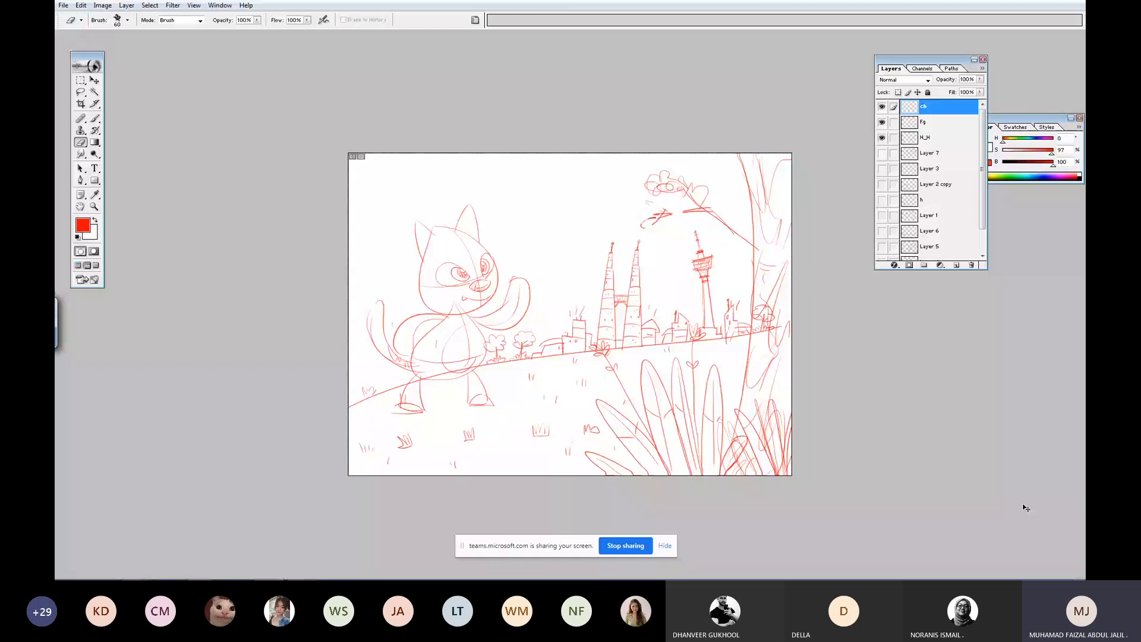
Save the rearranged composition as a JPEG copy named W3_demo G2_D2.
key(ctrl+shift+s)
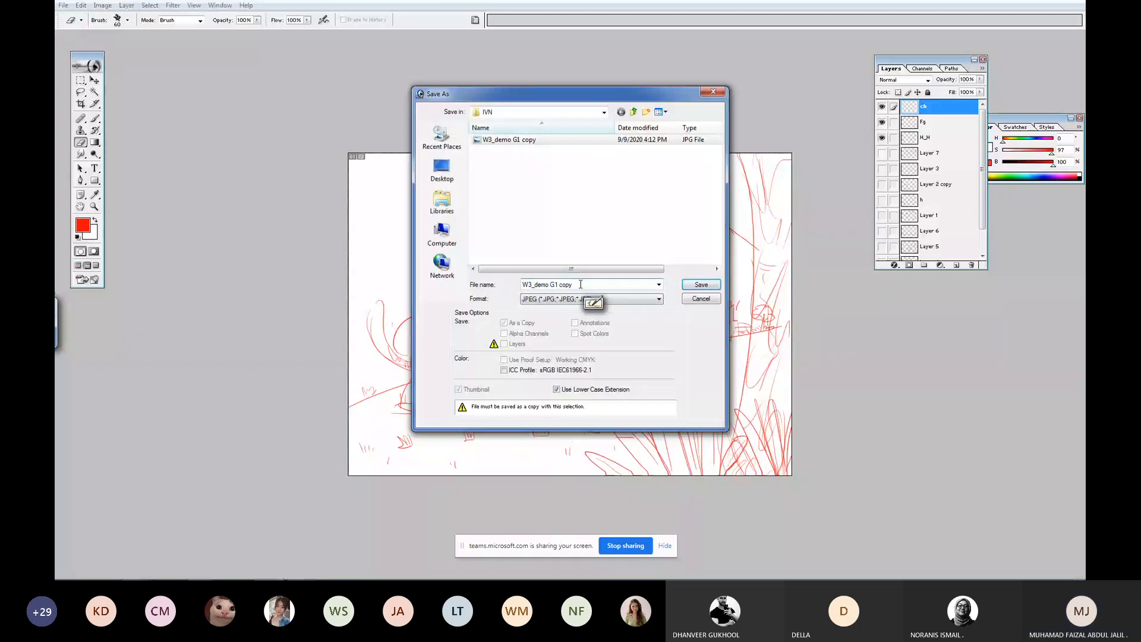
drag(573, 284, 555, 284)
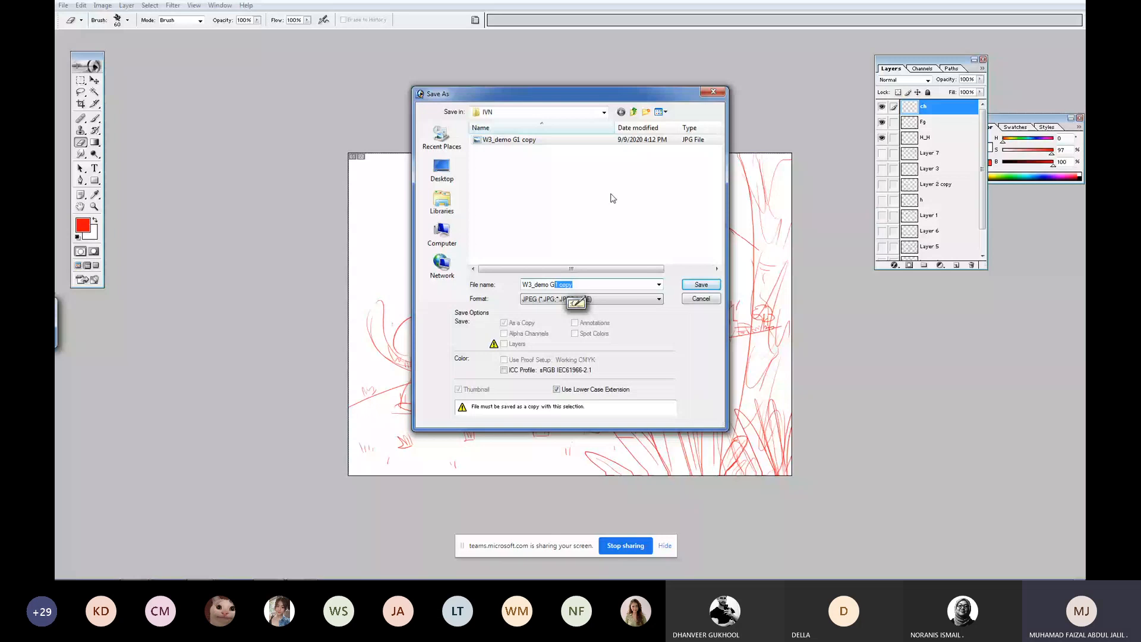
text(2)
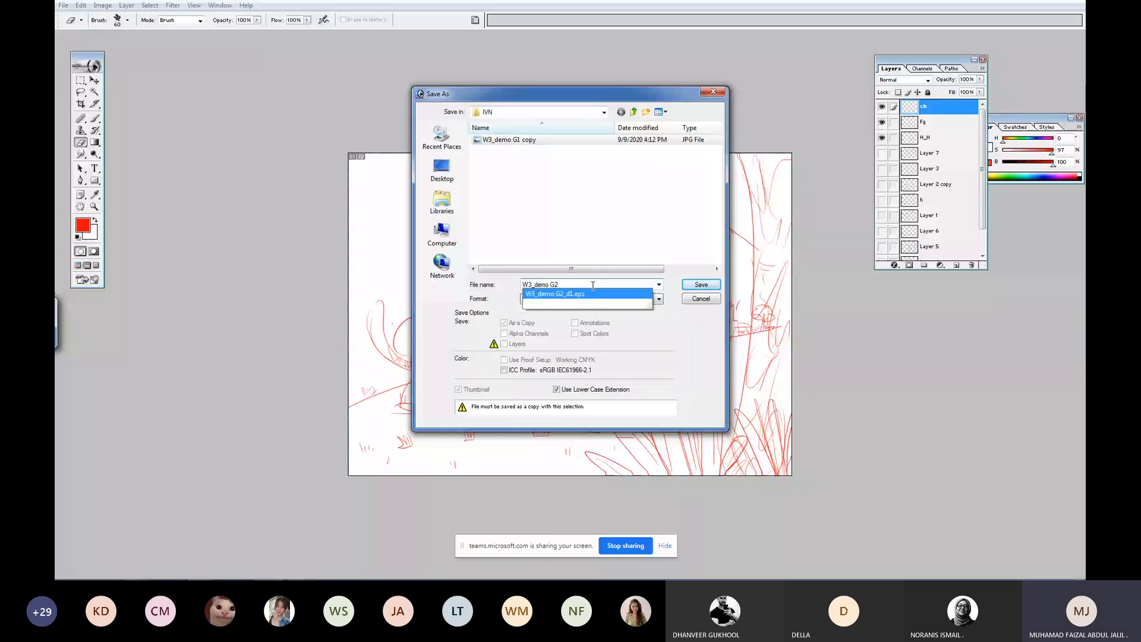
text(_D2)
key(Return)
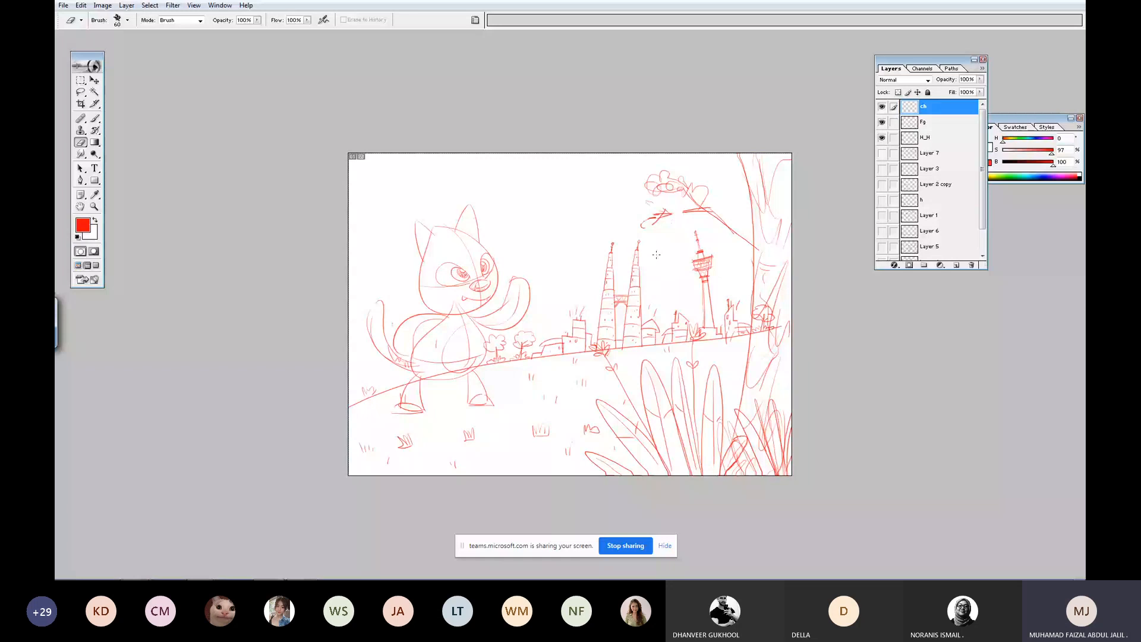
Open W3_demo G2_d1.eps and save it as a JPEG under the same name.
key(f)
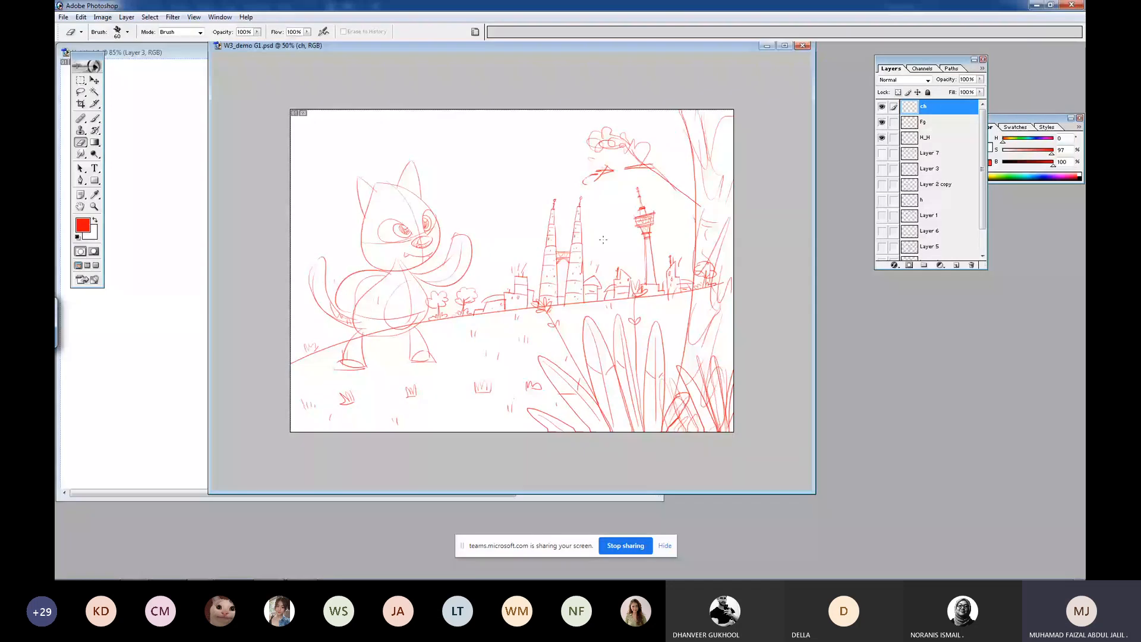
key(ctrl+o)
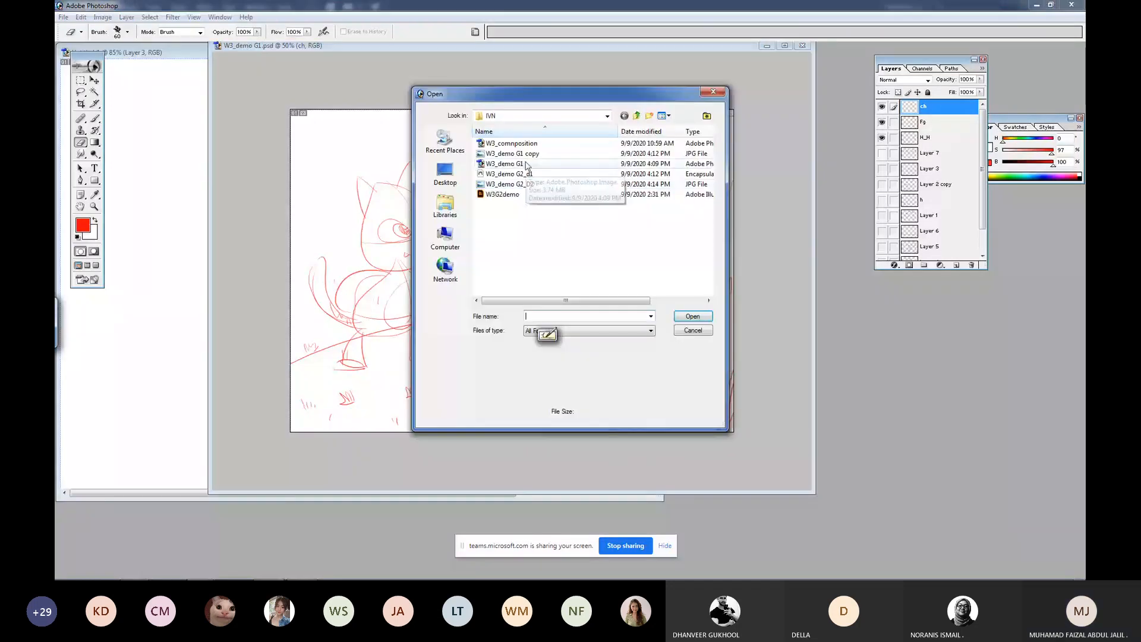
double_click(517, 173)
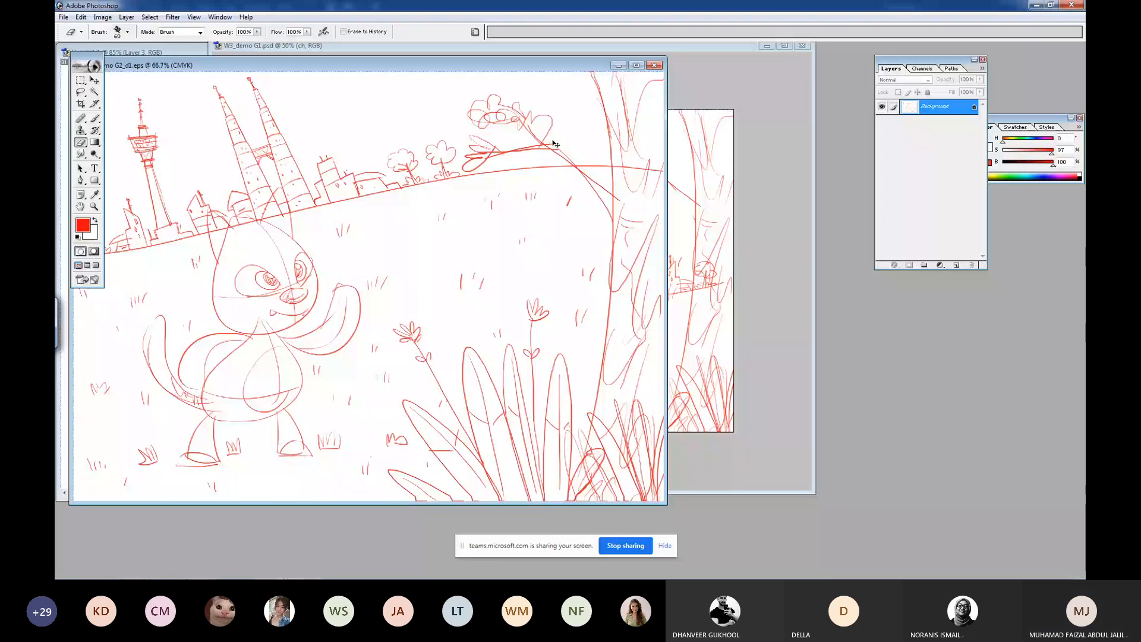
key(ctrl+shift+s)
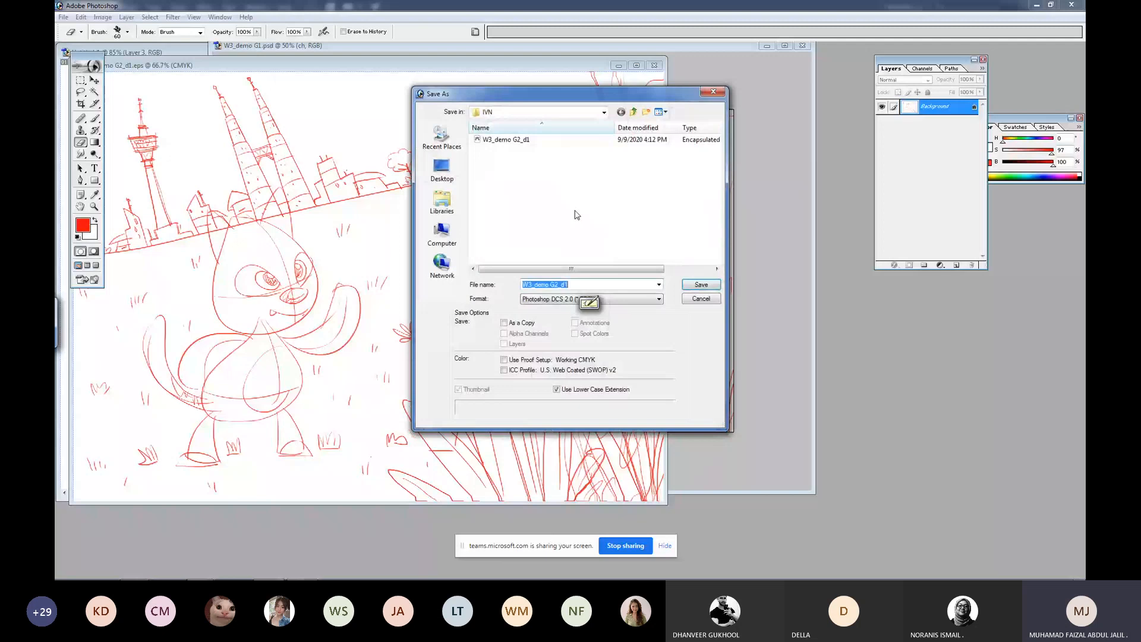
click(591, 299)
click(557, 322)
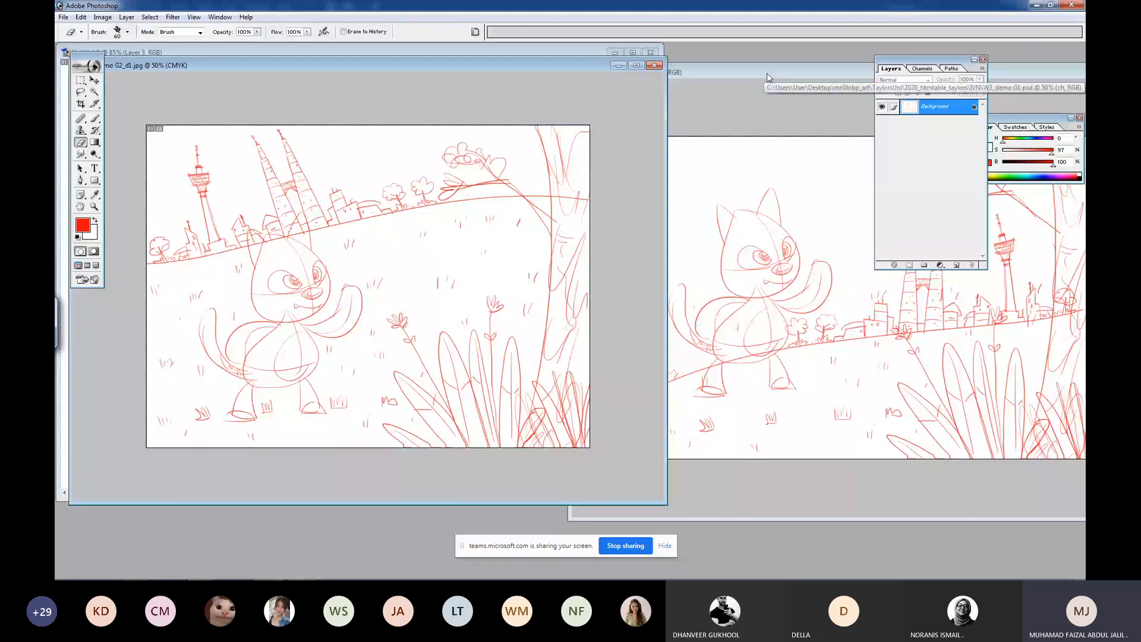
Arrange the W3_demo G2_d1.jpg and W3_demo G1.psd windows side by side to compare the two compositions.
key(Tab)
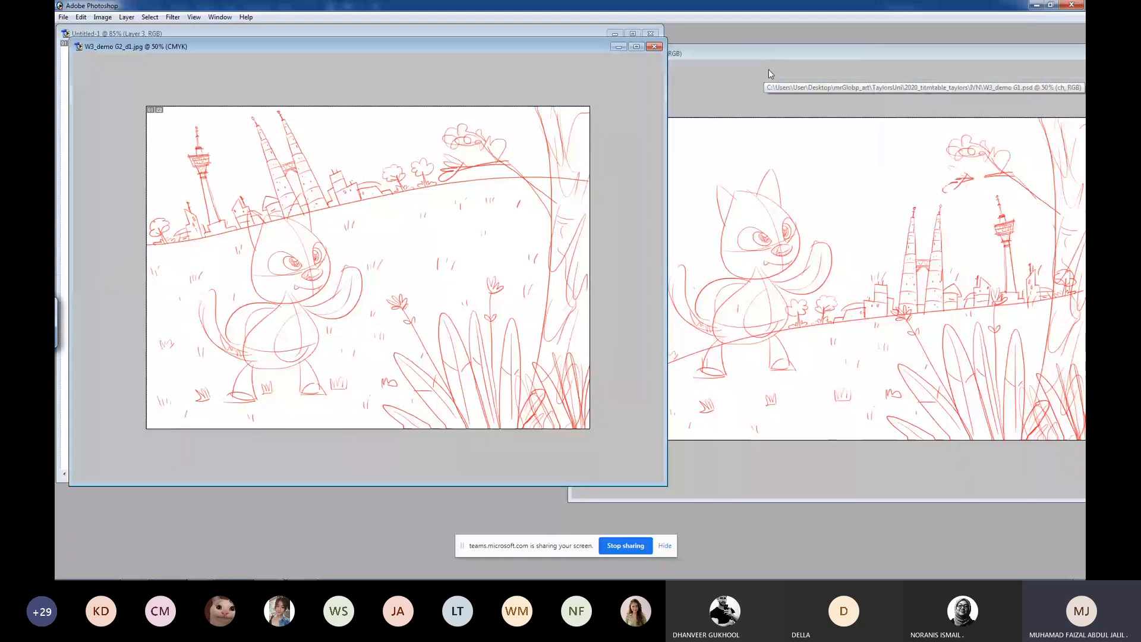
drag(768, 52, 863, 49)
drag(573, 47, 508, 48)
drag(797, 53, 709, 55)
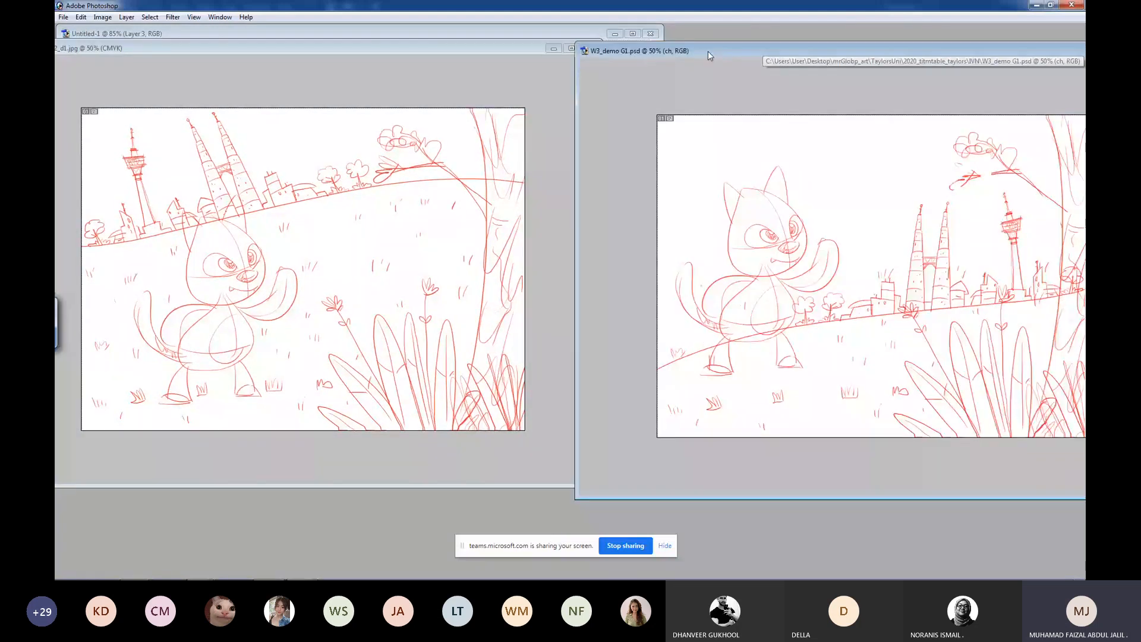
drag(709, 55, 697, 55)
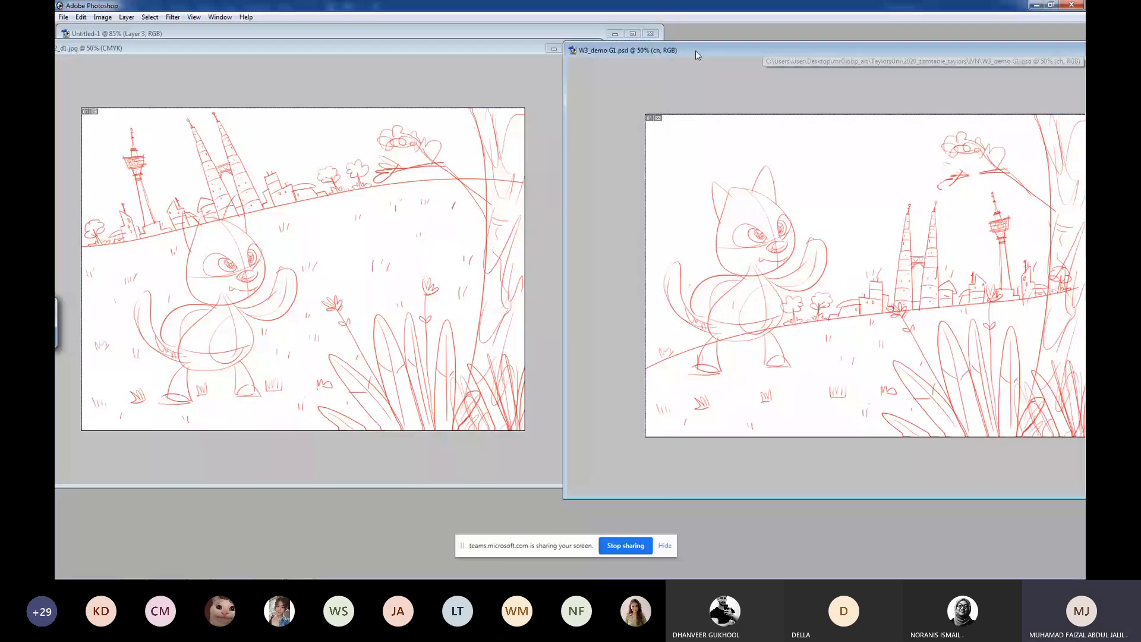
drag(697, 55, 670, 55)
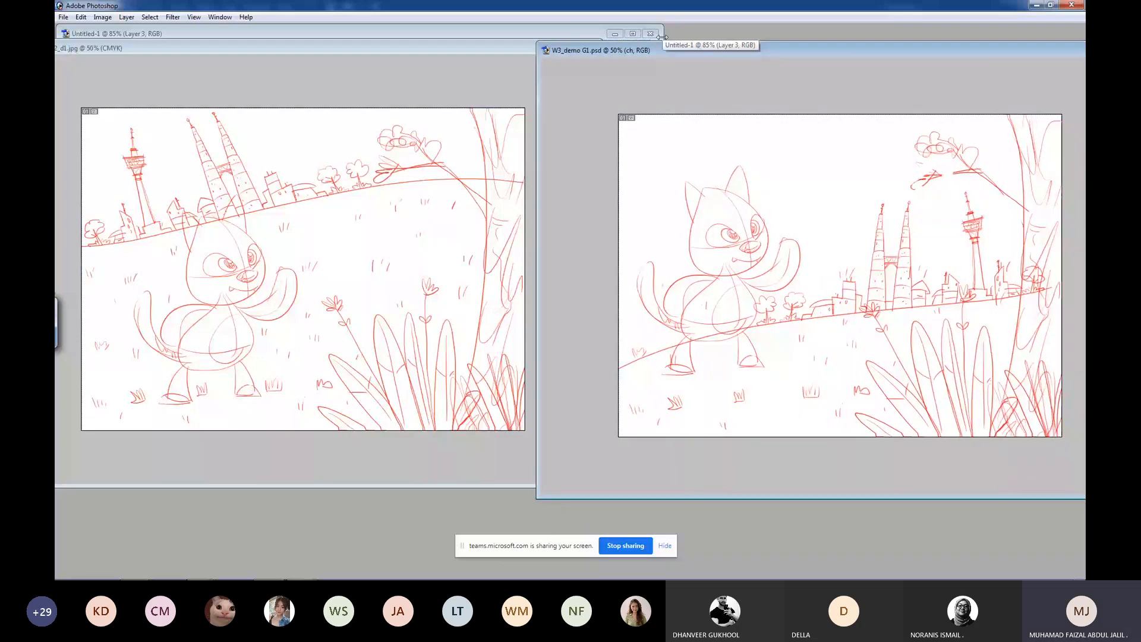
On the H_H layer of W3_demo G1.psd, sketch long flat clouds across the upper sky behind the character and the tree branch.
key(Tab)
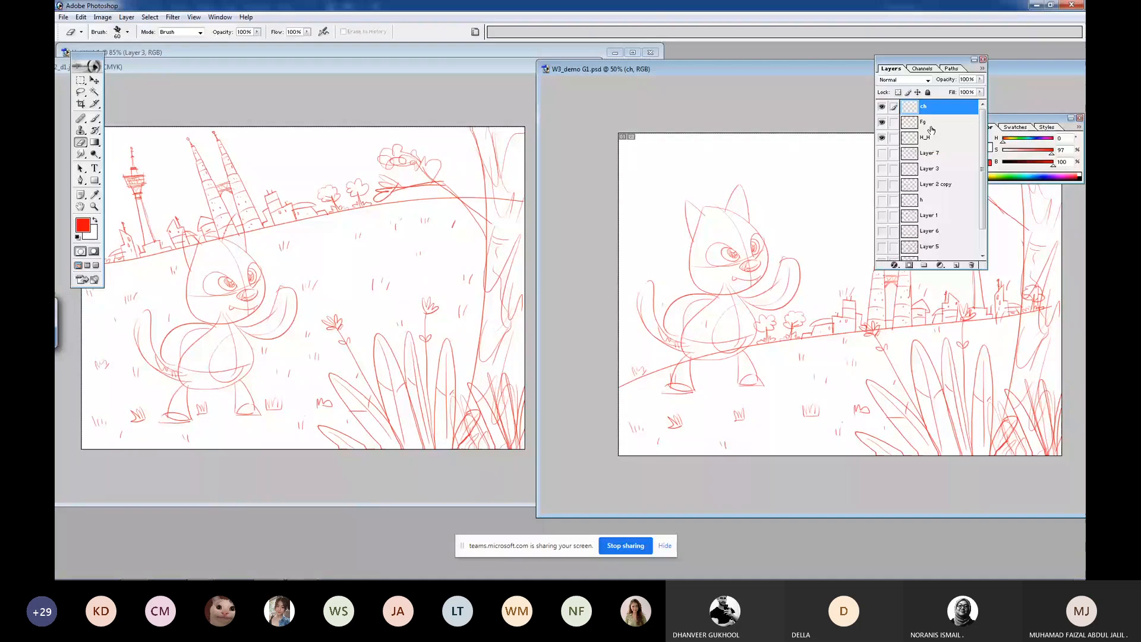
click(930, 137)
key(Tab)
drag(832, 282, 618, 124)
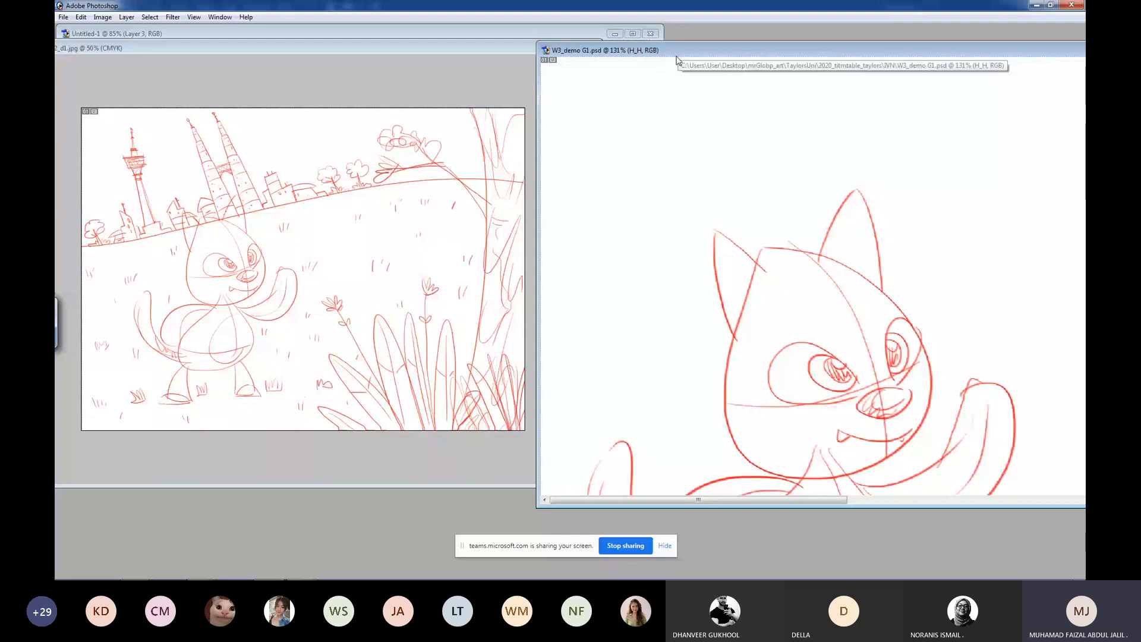
key(f)
key(ctrl+minus)
key(ctrl+minus)
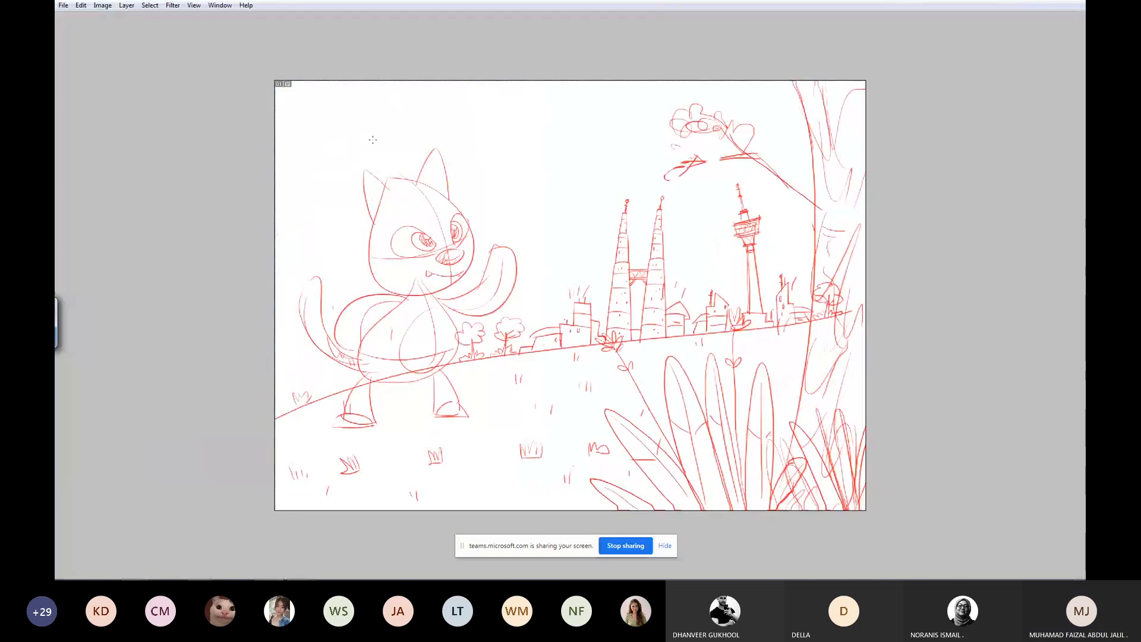
key(Tab)
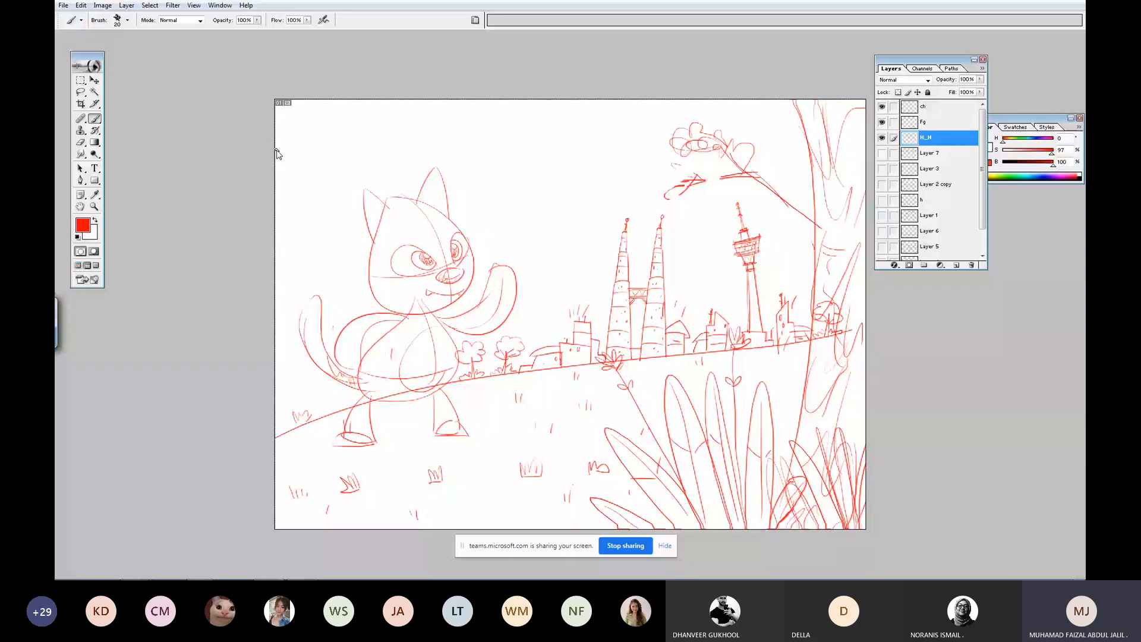
key(Tab)
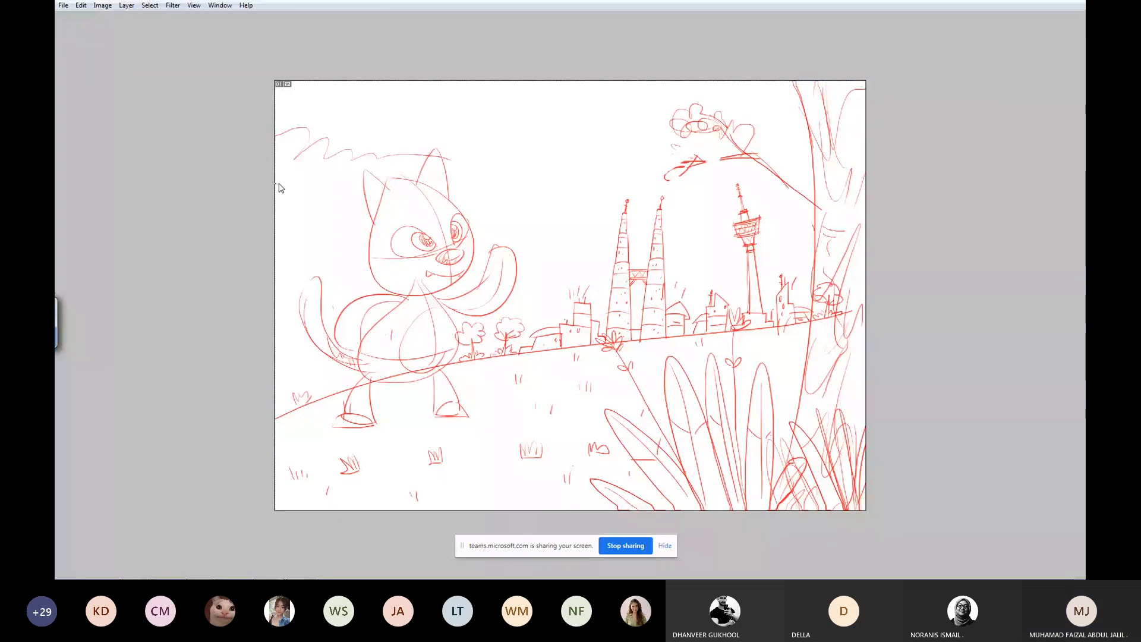
drag(276, 169, 436, 165)
drag(530, 178, 801, 180)
drag(657, 169, 723, 84)
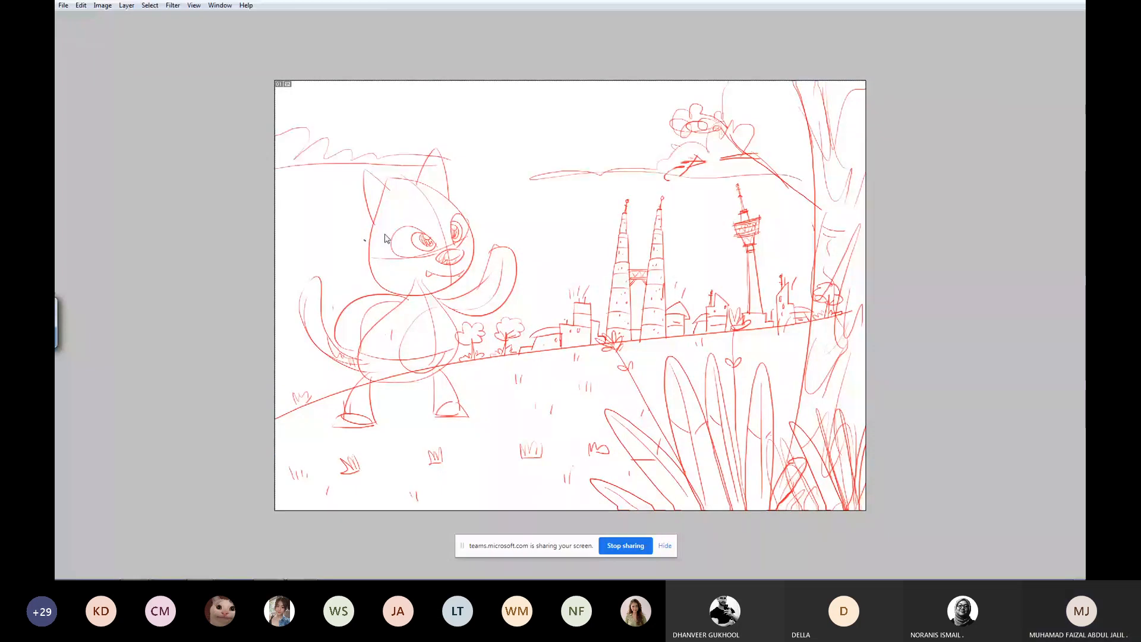
Sketch low rounded clouds behind the character's tail, the twin towers and the rest of the skyline.
drag(275, 270, 370, 291)
drag(502, 312, 619, 227)
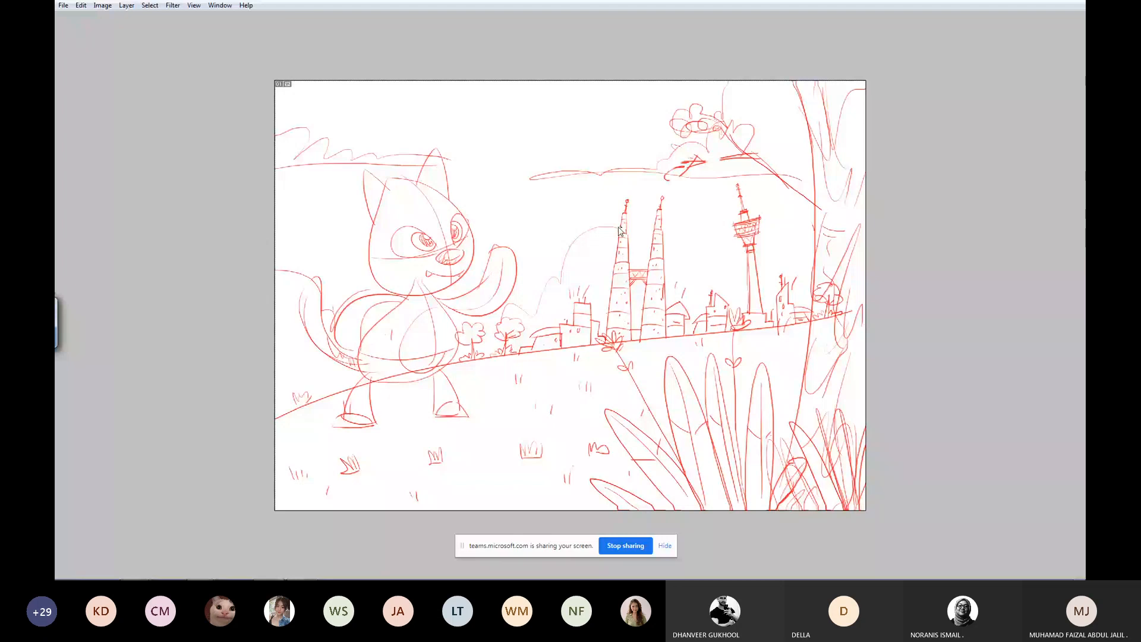
drag(619, 228, 651, 239)
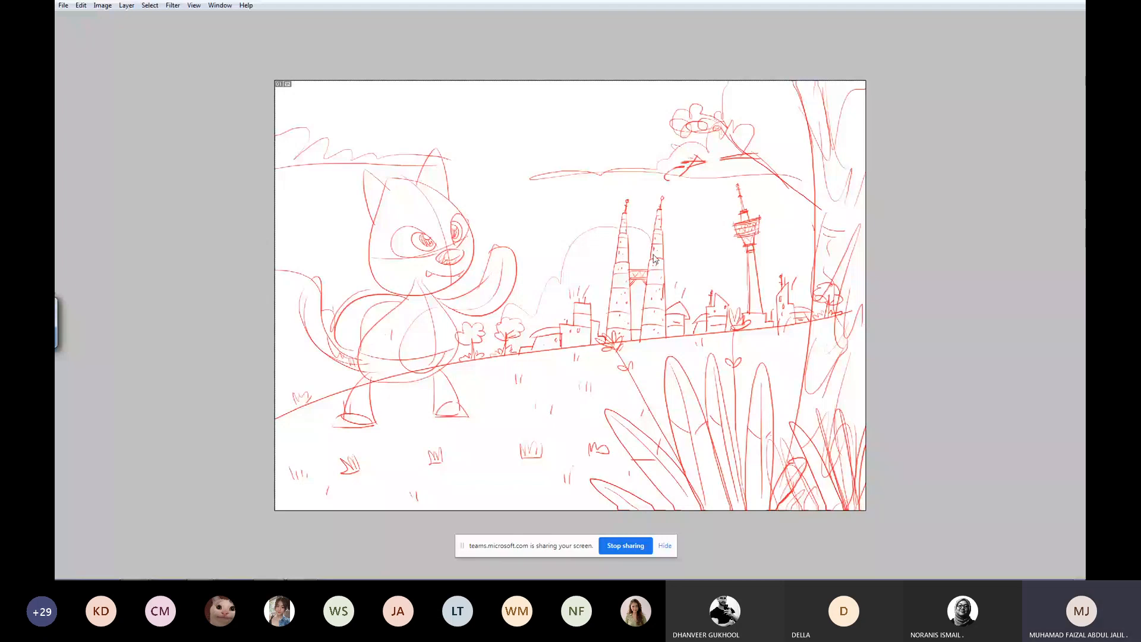
drag(663, 243, 812, 187)
Return from full screen to the windowed view to compare the clouded composition with the first one.
key(Tab)
key(ctrl+minus)
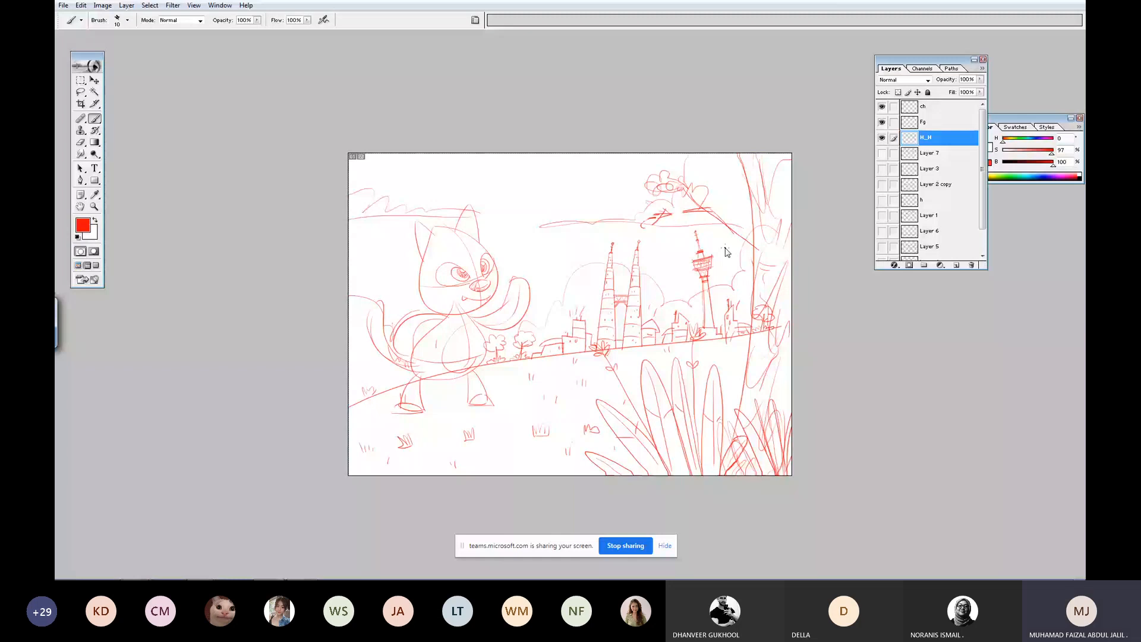
key(Tab)
key(f)
key(f)
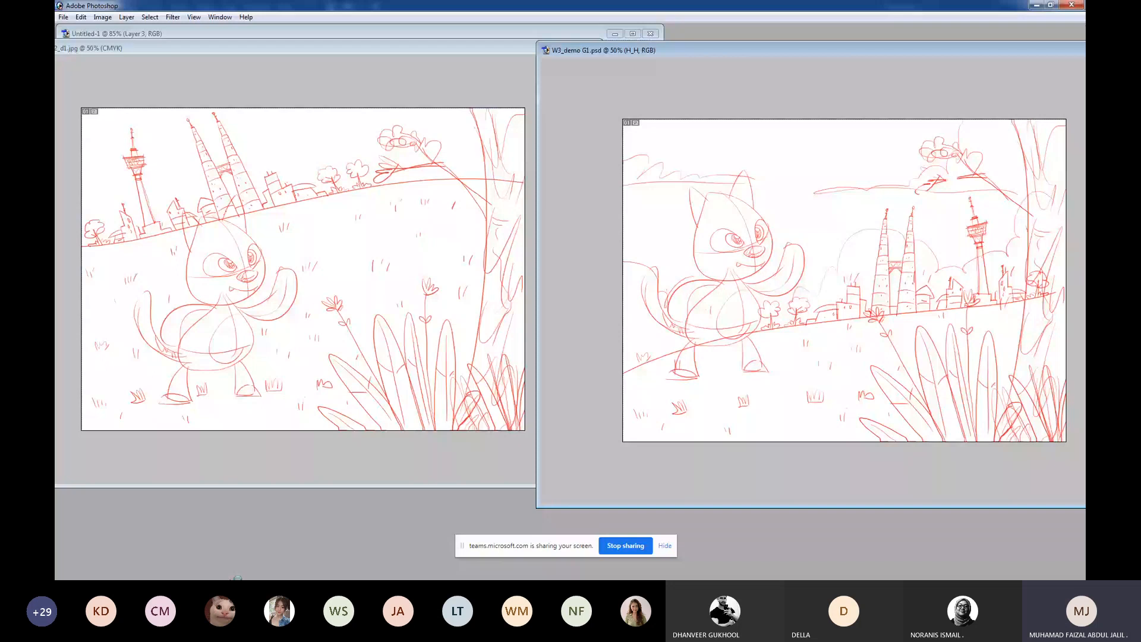
Switch to Illustrator with W3G2demo.ai and decline updating the missing or modified linked files.
mouse_move(297, 573)
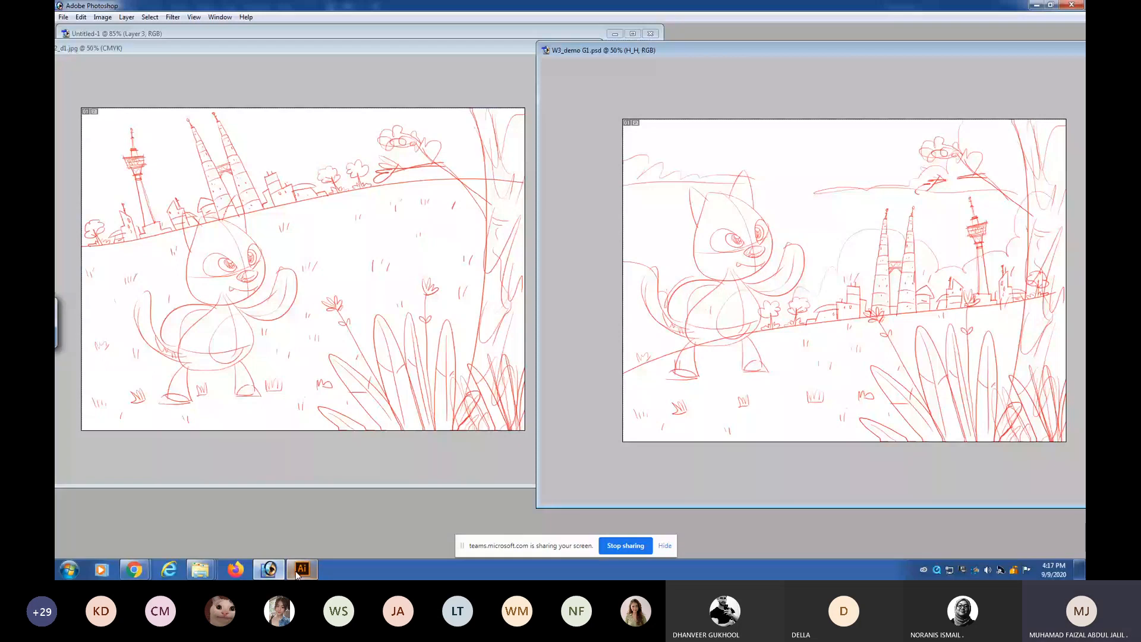
click(297, 574)
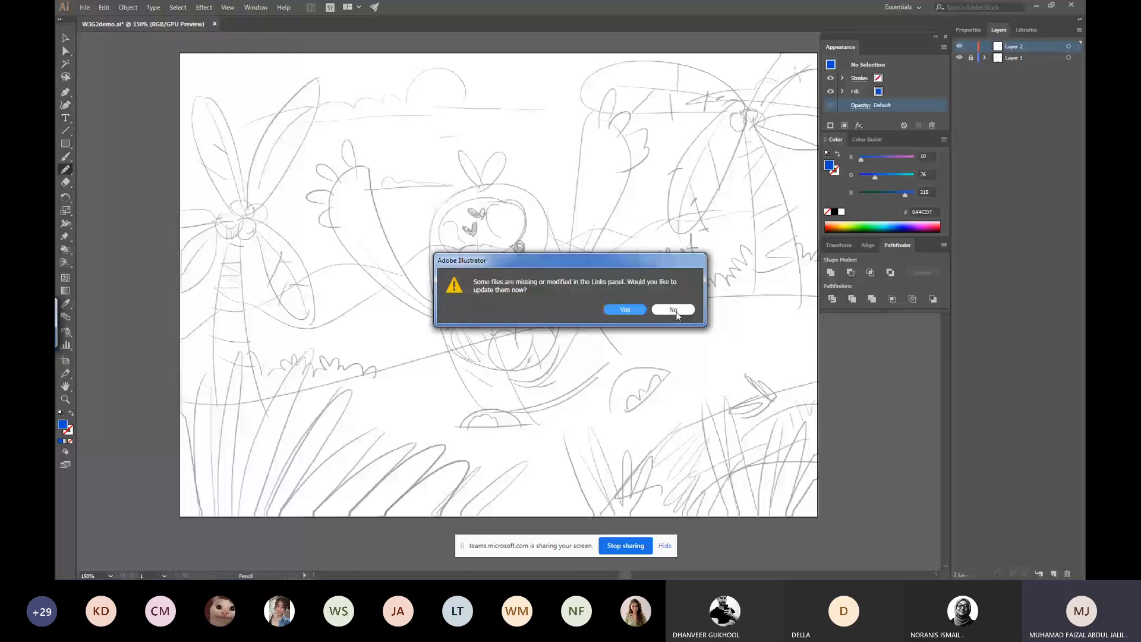
click(674, 309)
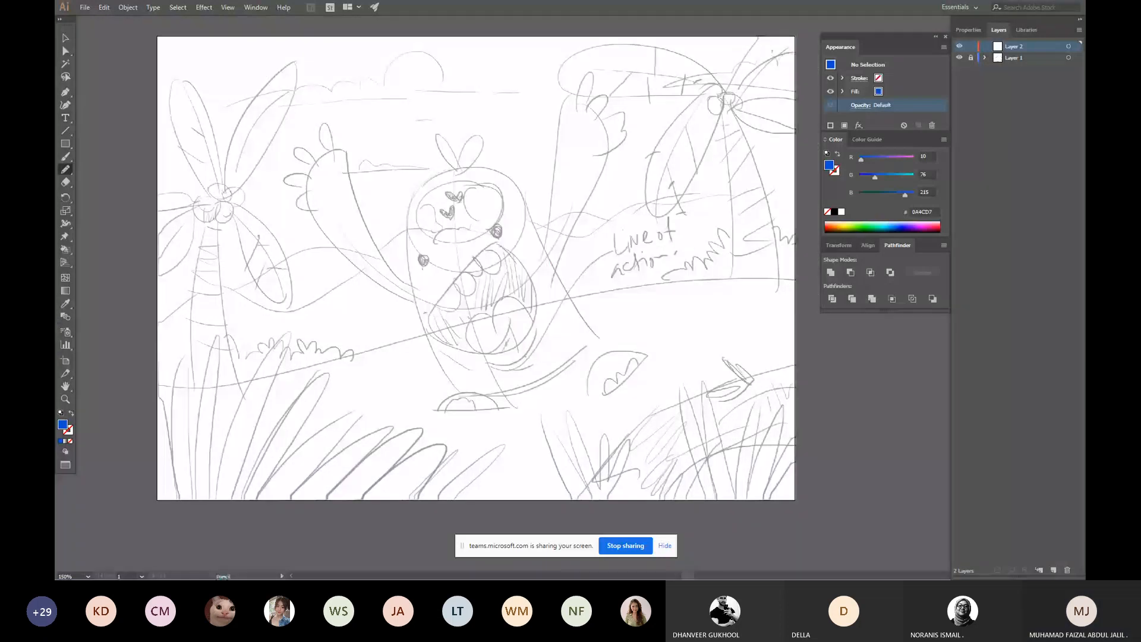
key(Escape)
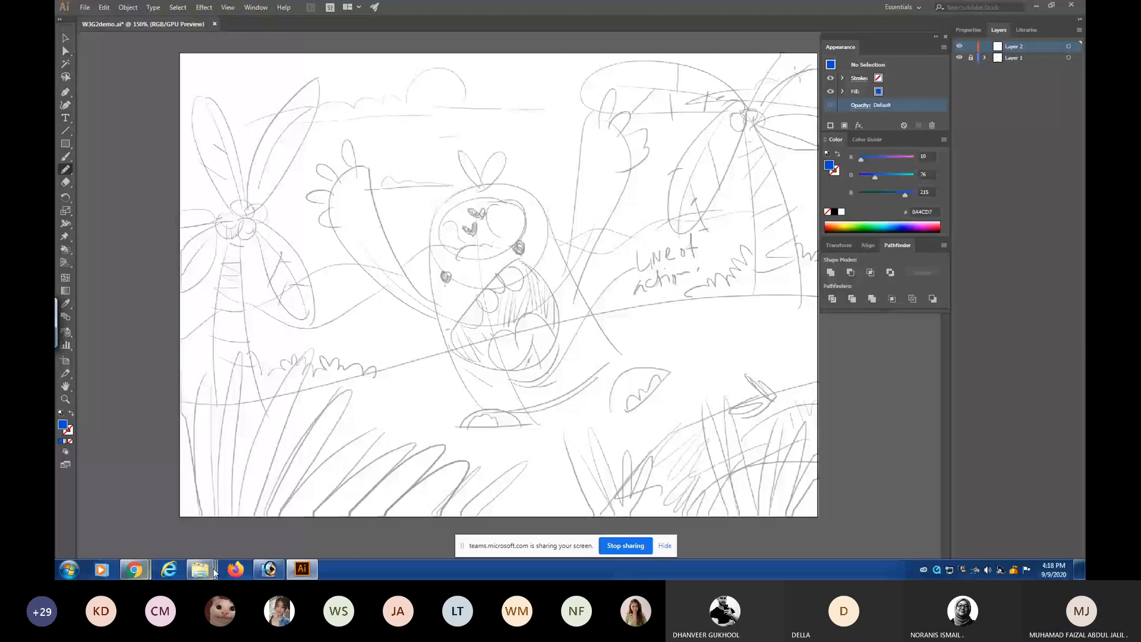
Look through the Week 2 vector landscape submissions in Google Classroom in Chrome, and return to the Illustrator sketch.
click(134, 569)
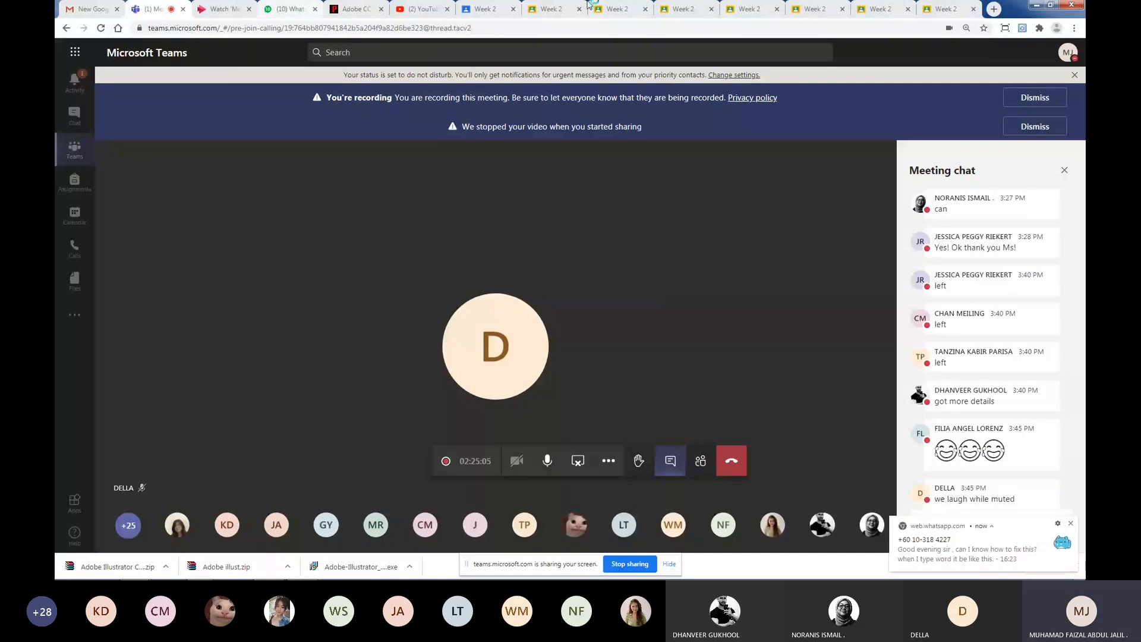
click(803, 9)
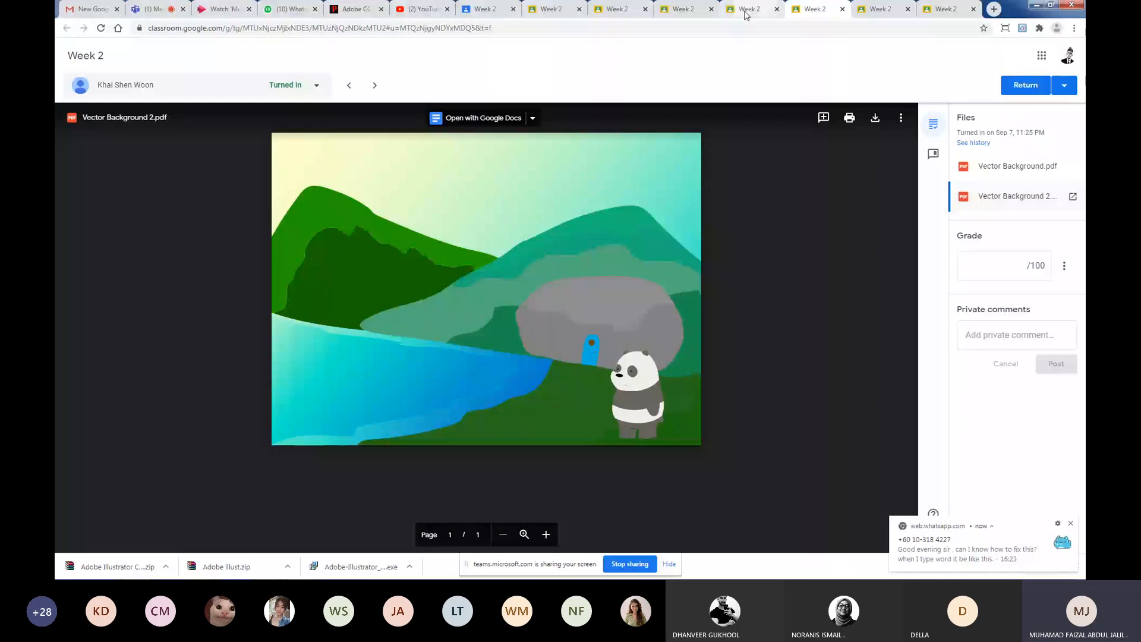
click(622, 13)
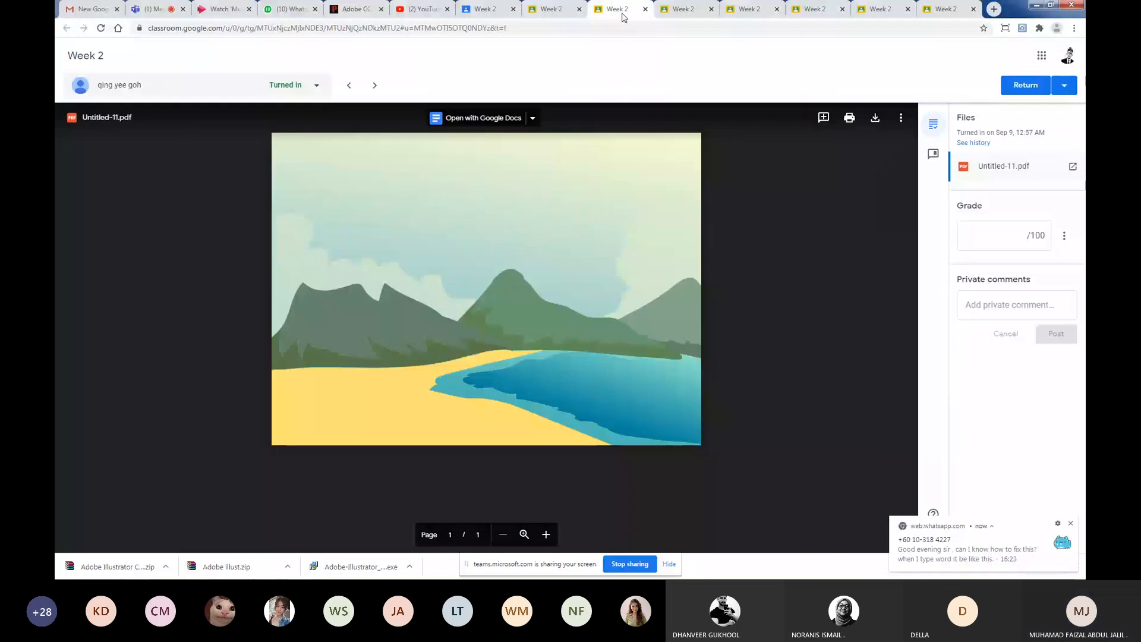
click(557, 9)
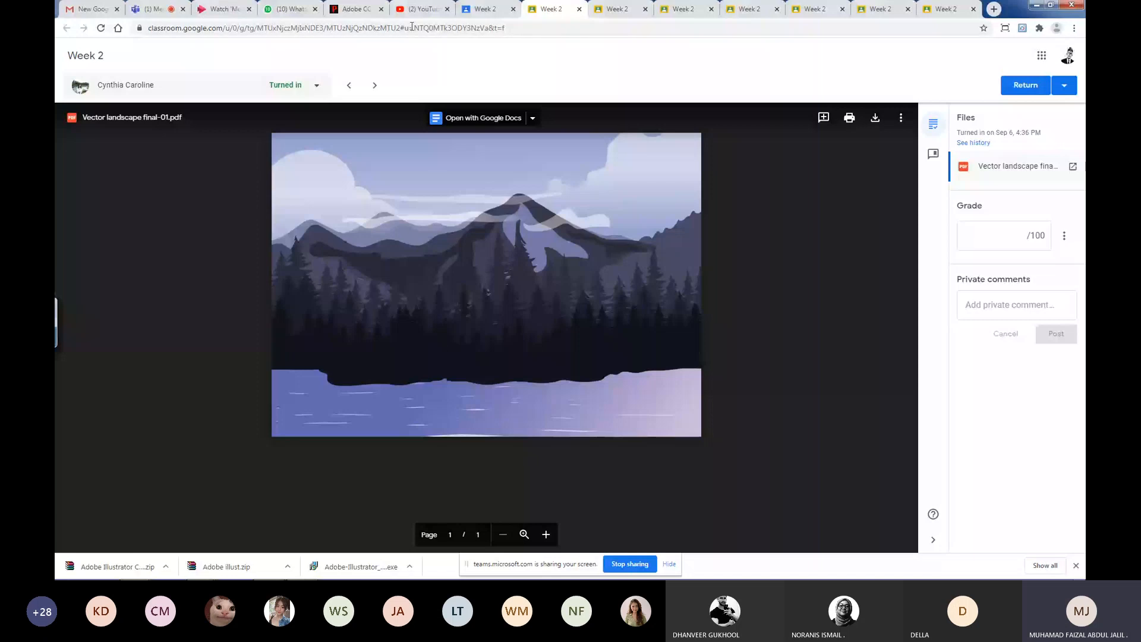
click(303, 572)
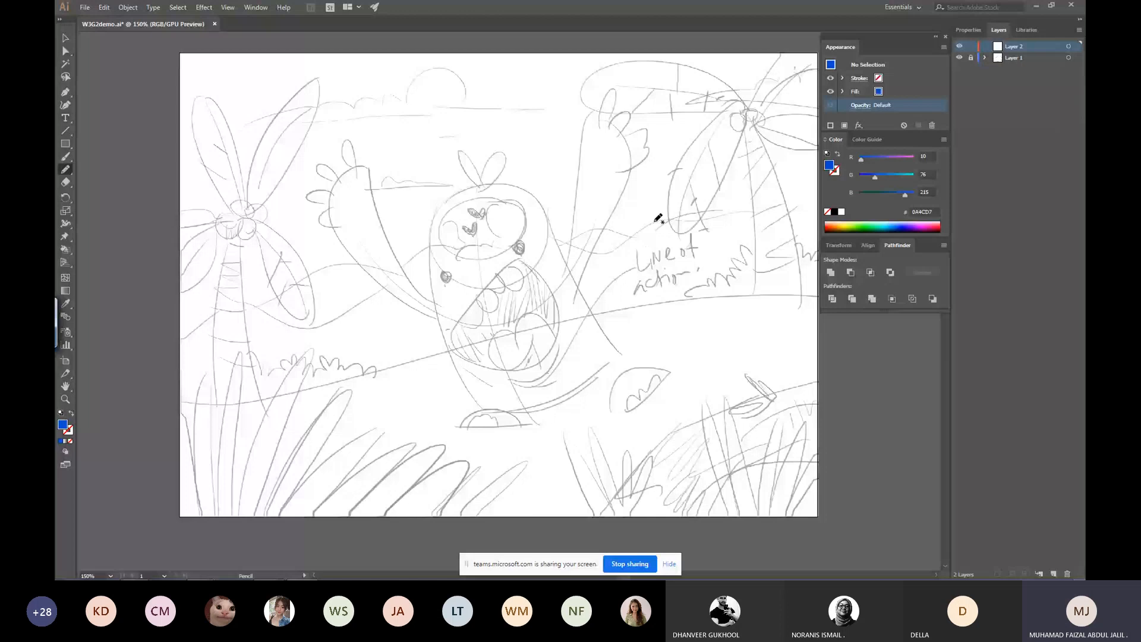
key(ctrl)
key(ctrl+space)
mouse_move(541, 272)
mouse_down()
mouse_move(733, 307)
mouse_move(690, 454)
mouse_up()
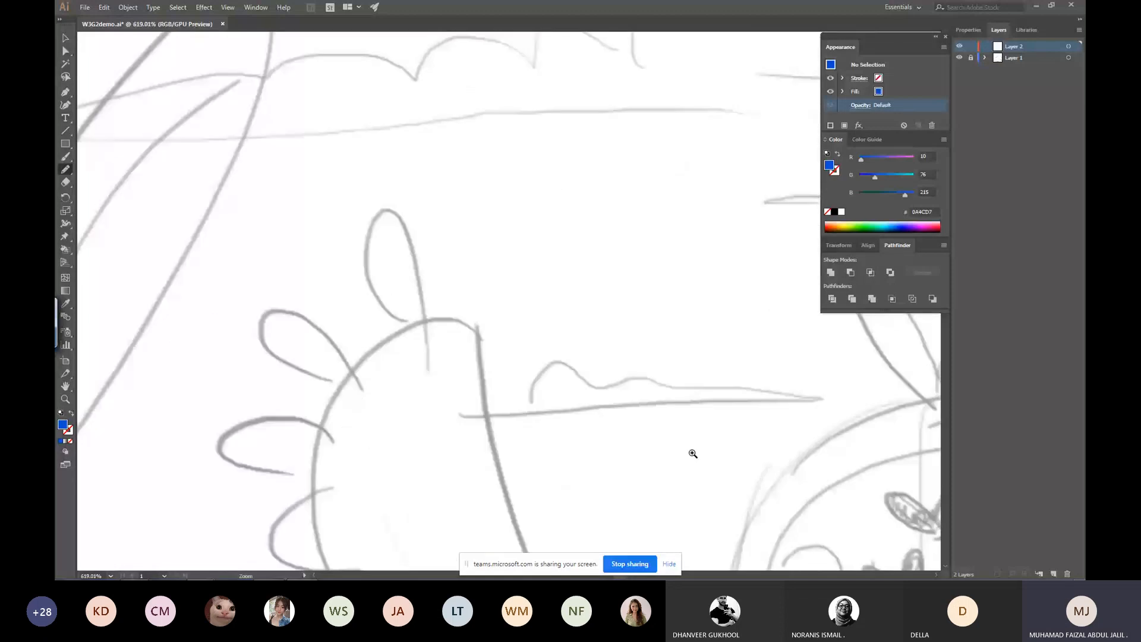
key(ctrl+0)
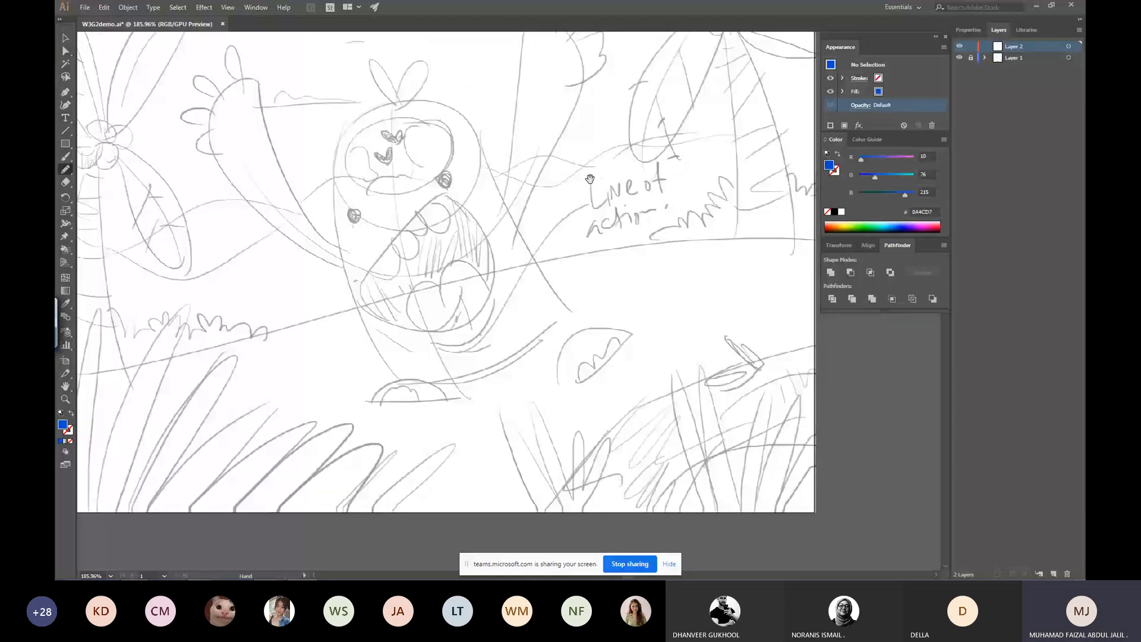
key(Tab)
key(Tab)
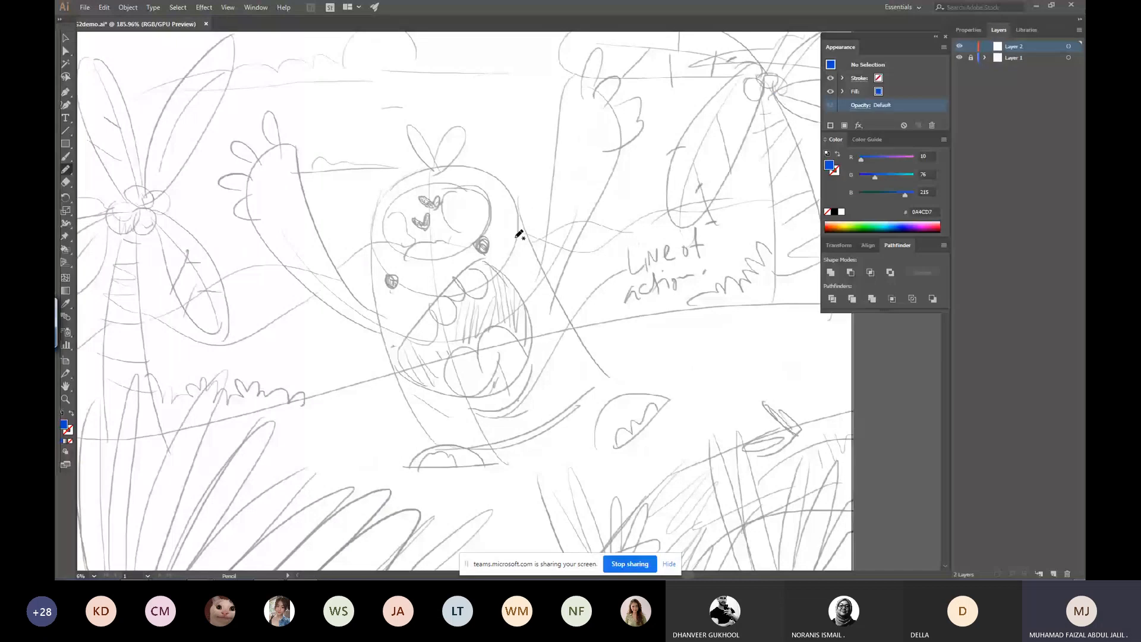
key(Tab)
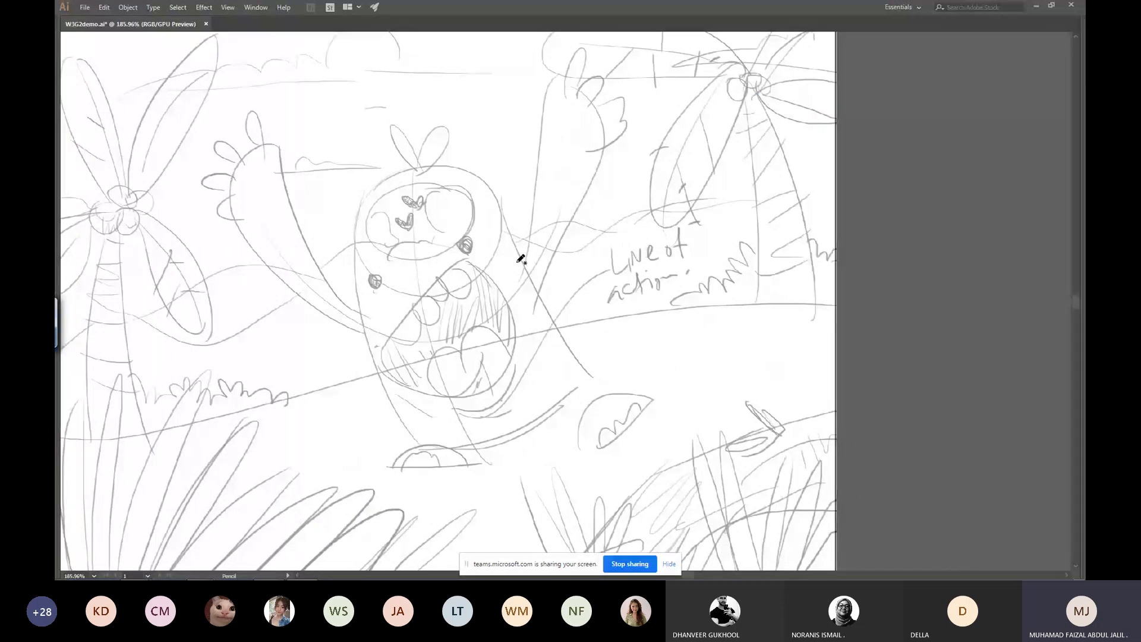
key(v)
key(ctrl+minus)
key(n)
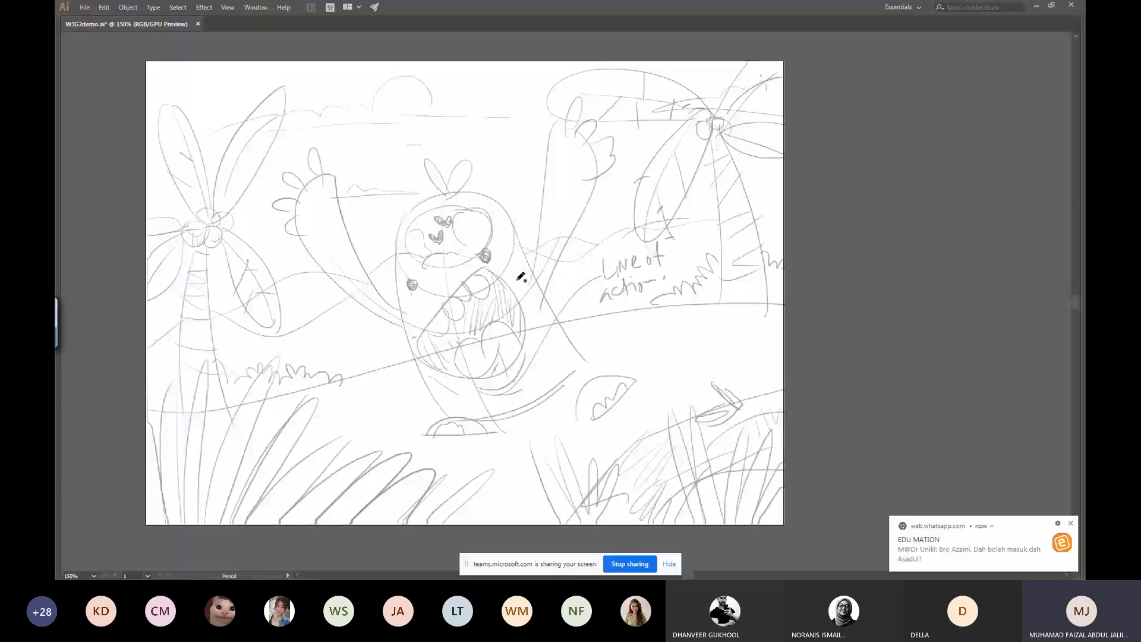
key(Tab)
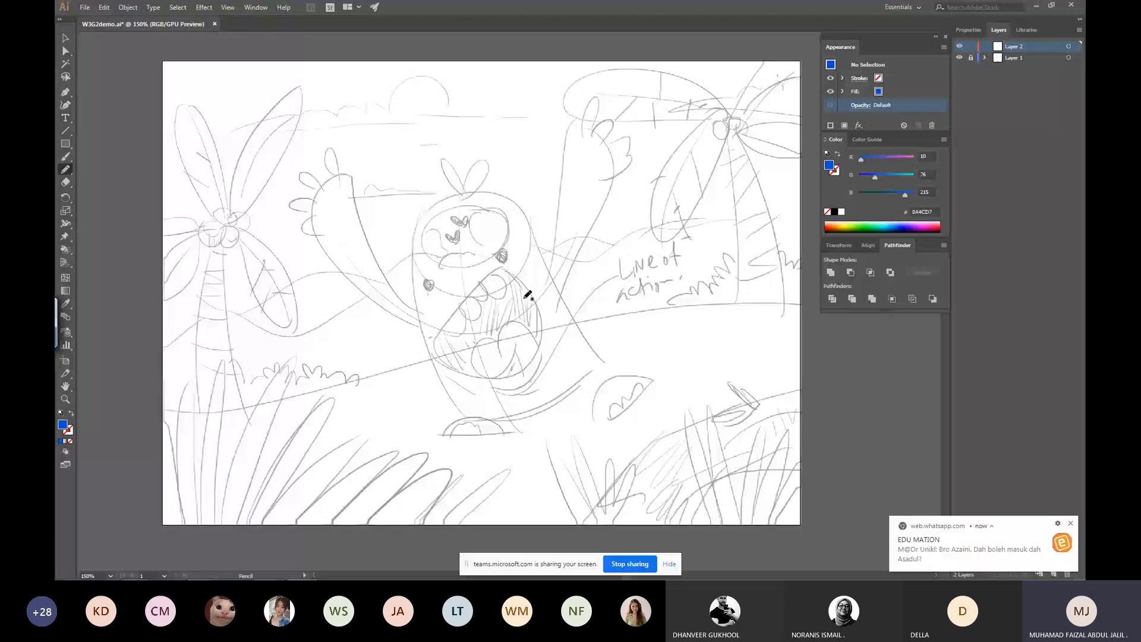
With the Pencil tool on Layer 2, trace the character's head and body as one closed path, and redraw its upper-left edge.
key(ctrl+space)
double_click(533, 164)
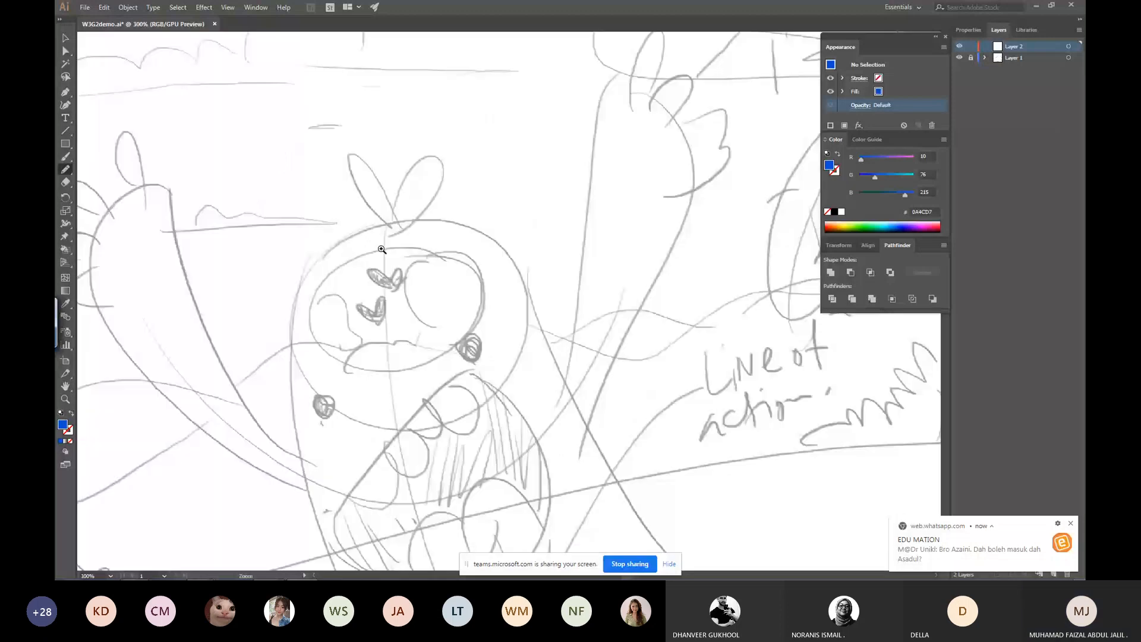
drag(381, 249, 398, 179)
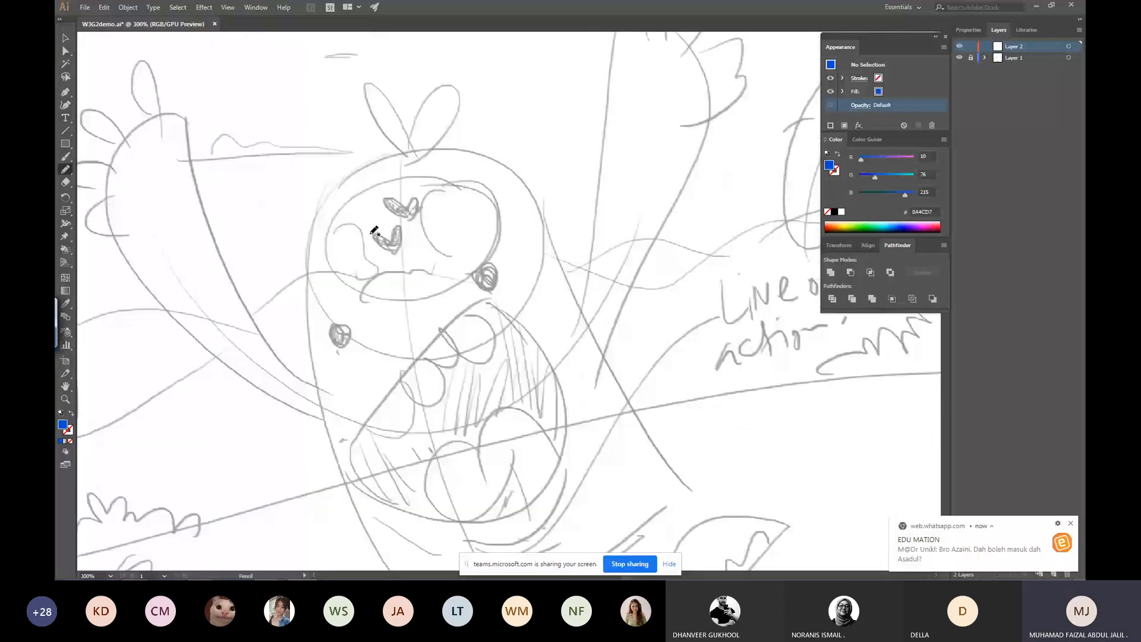
drag(371, 233, 388, 193)
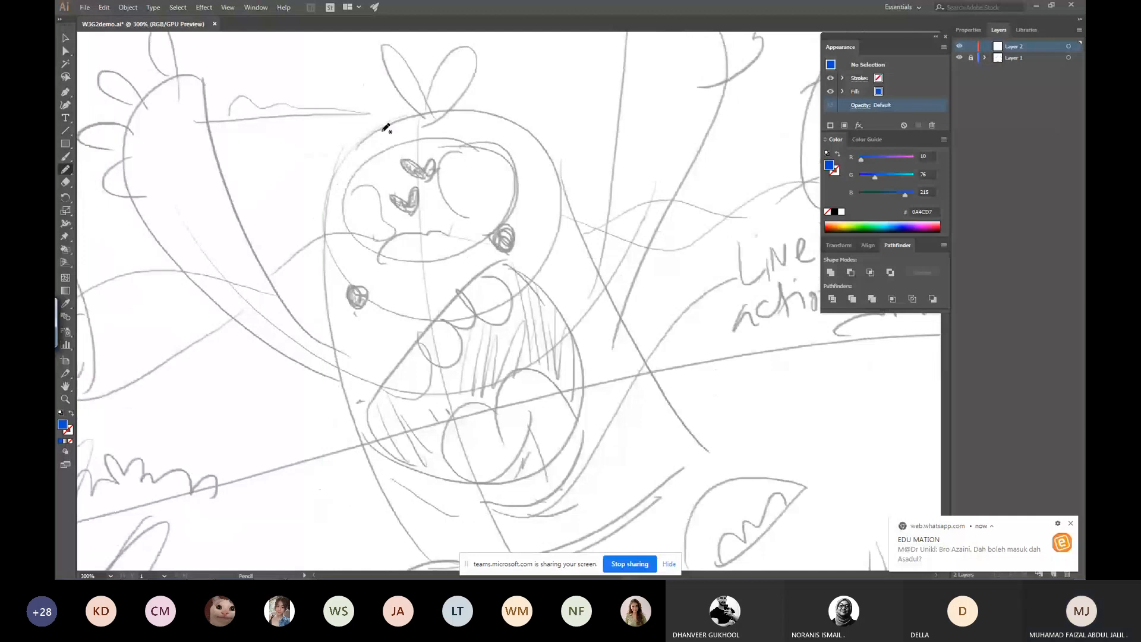
drag(403, 148, 416, 117)
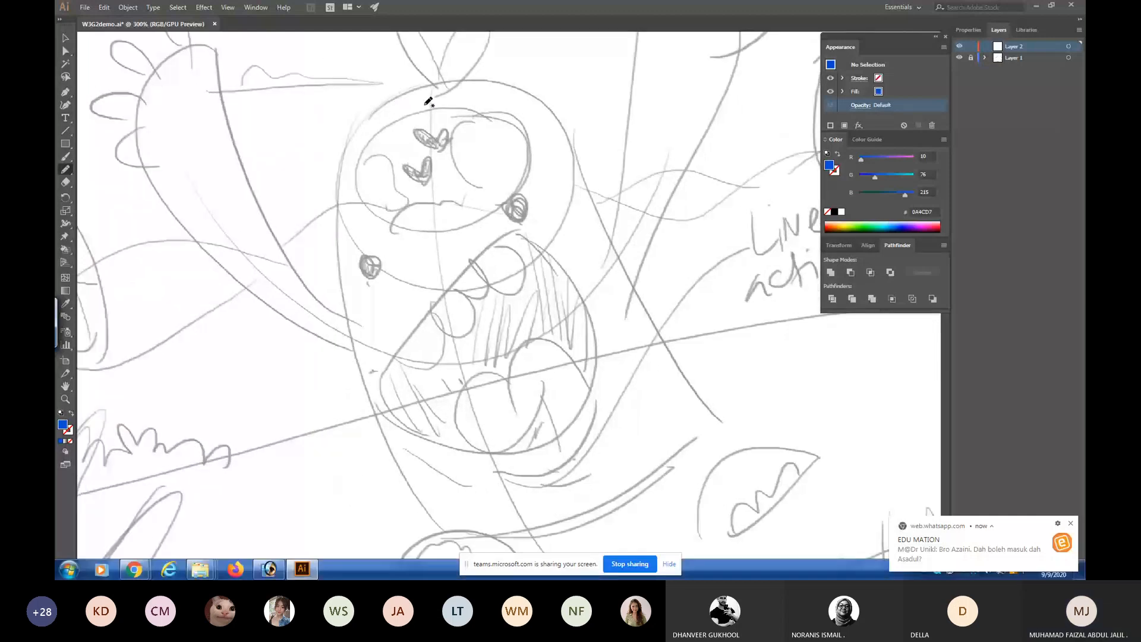
mouse_move(437, 85)
mouse_down()
mouse_move(392, 442)
mouse_move(694, 468)
mouse_move(585, 161)
mouse_move(389, 96)
mouse_up()
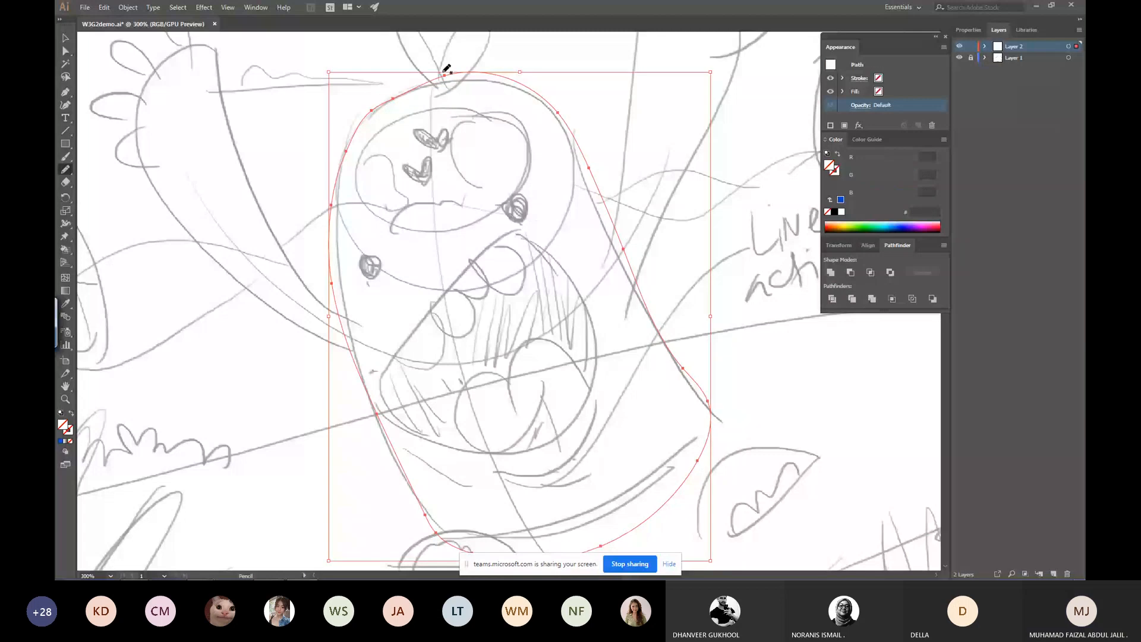
mouse_move(446, 72)
mouse_down()
mouse_move(368, 121)
mouse_move(333, 209)
mouse_up()
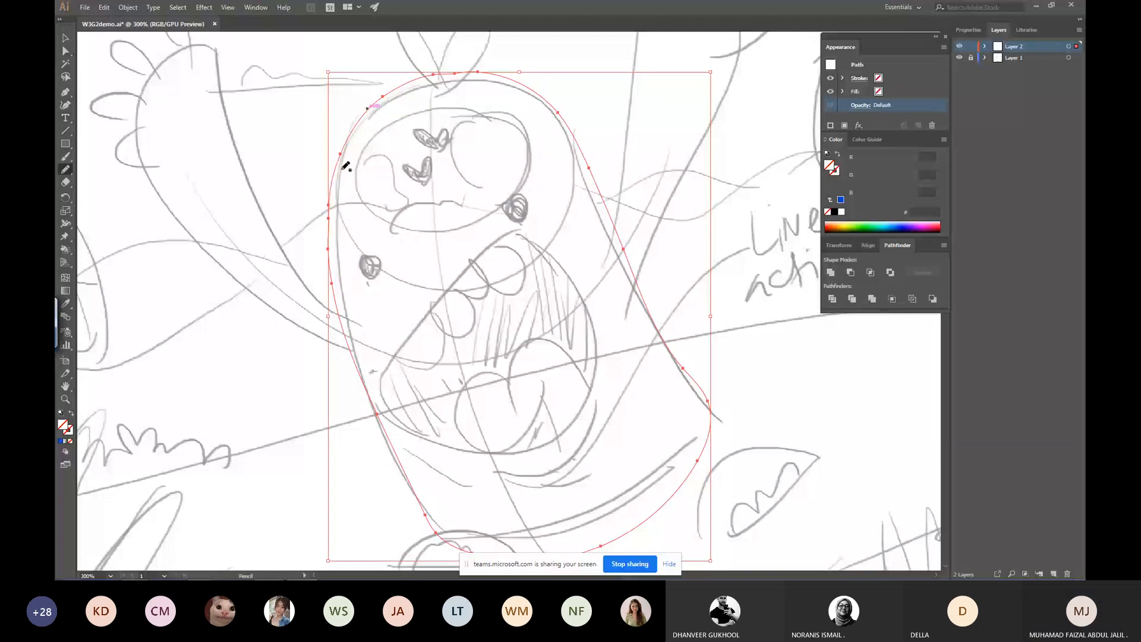
Redraw the lower edge and lower-right side of the body path with the Pencil tool to follow the sketch's rounded base.
scroll(394, 372, down, 5)
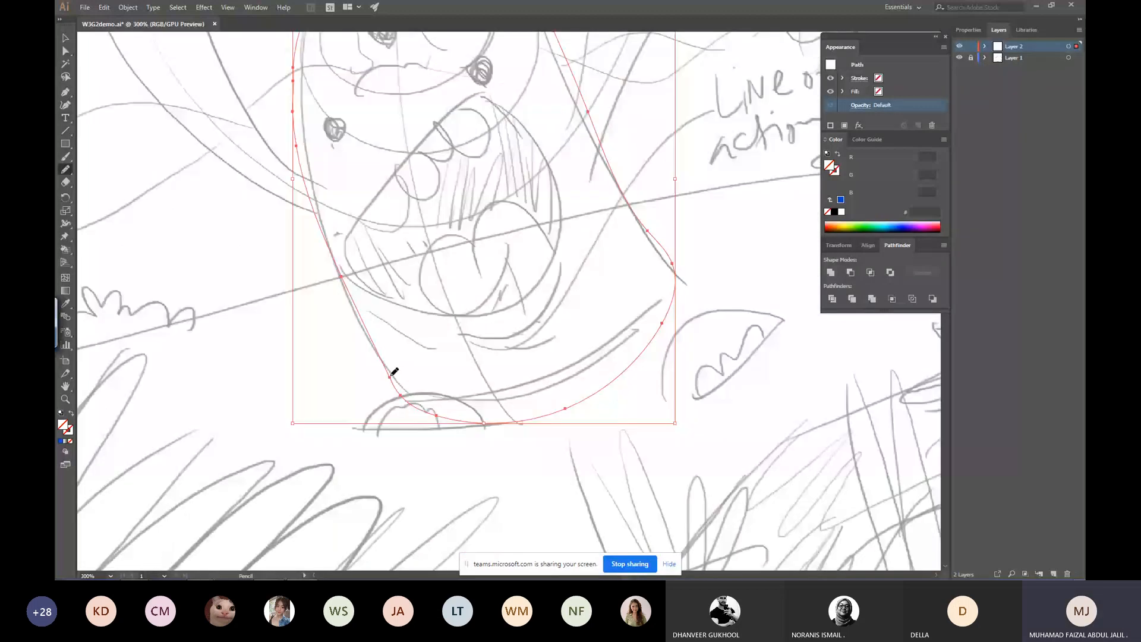
mouse_move(390, 376)
mouse_down()
mouse_move(660, 296)
mouse_move(626, 208)
mouse_up()
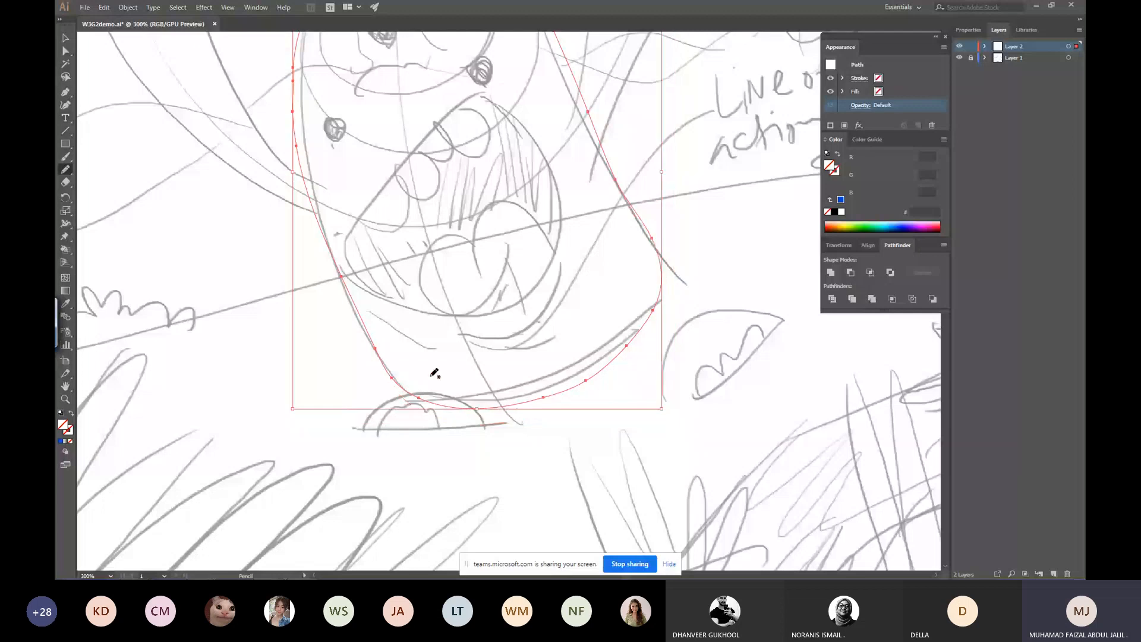
mouse_move(393, 378)
mouse_down()
mouse_move(602, 349)
mouse_move(626, 195)
mouse_up()
mouse_move(386, 361)
mouse_down()
mouse_move(656, 266)
mouse_move(627, 189)
mouse_up()
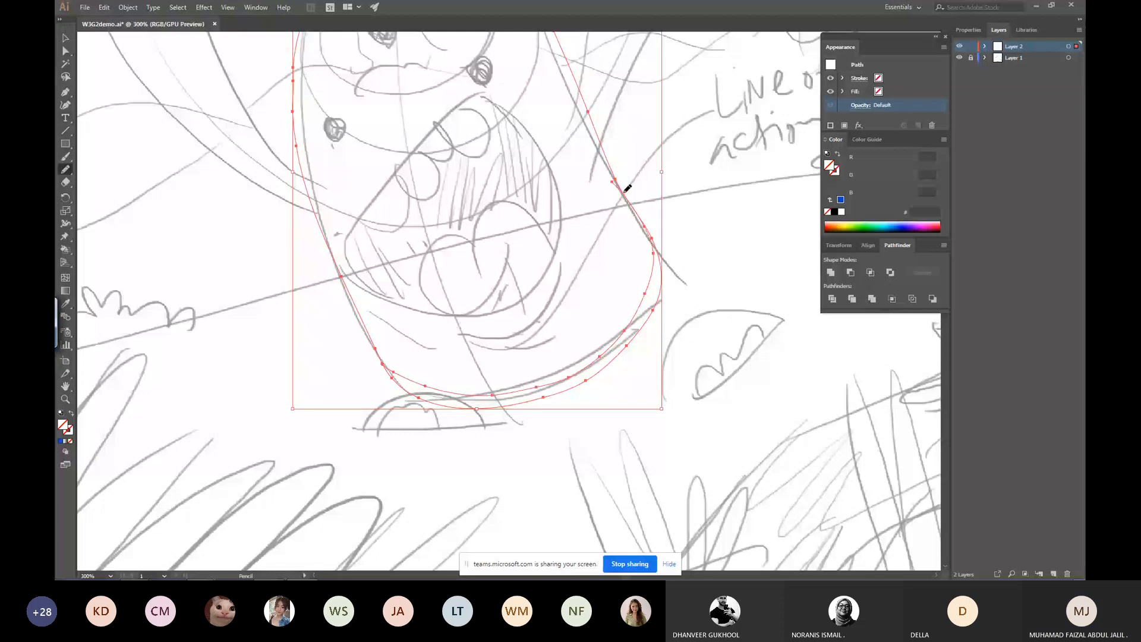
key(ctrl+z)
mouse_move(376, 348)
mouse_down()
mouse_move(406, 376)
mouse_move(643, 209)
mouse_move(595, 120)
mouse_up()
key(ctrl+z)
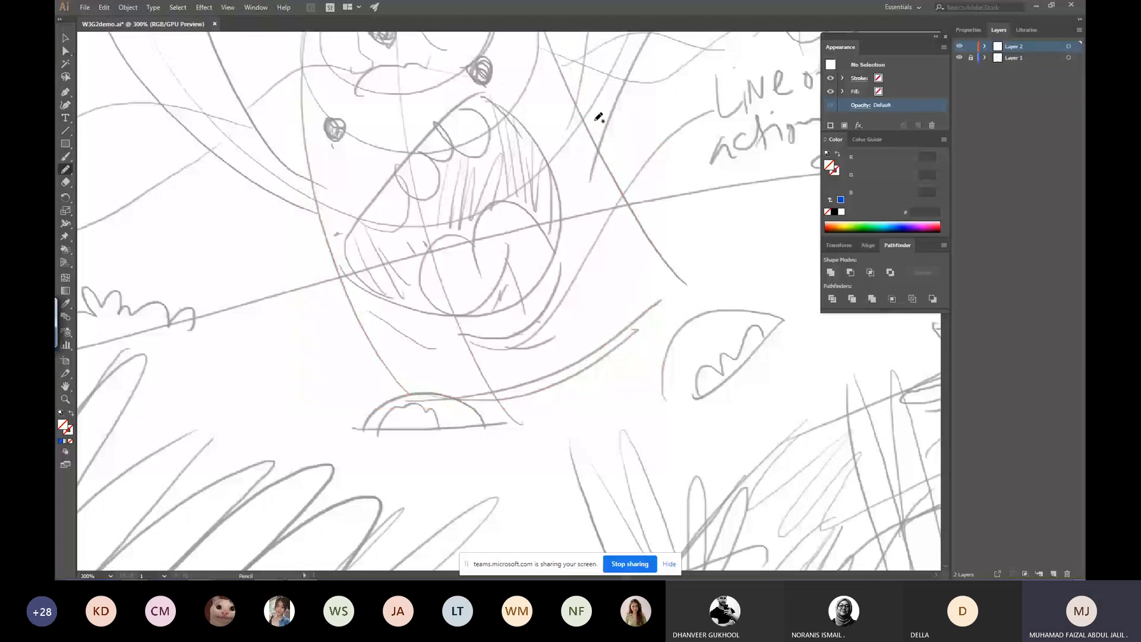
drag(557, 77, 604, 205)
ctrl+click(603, 205)
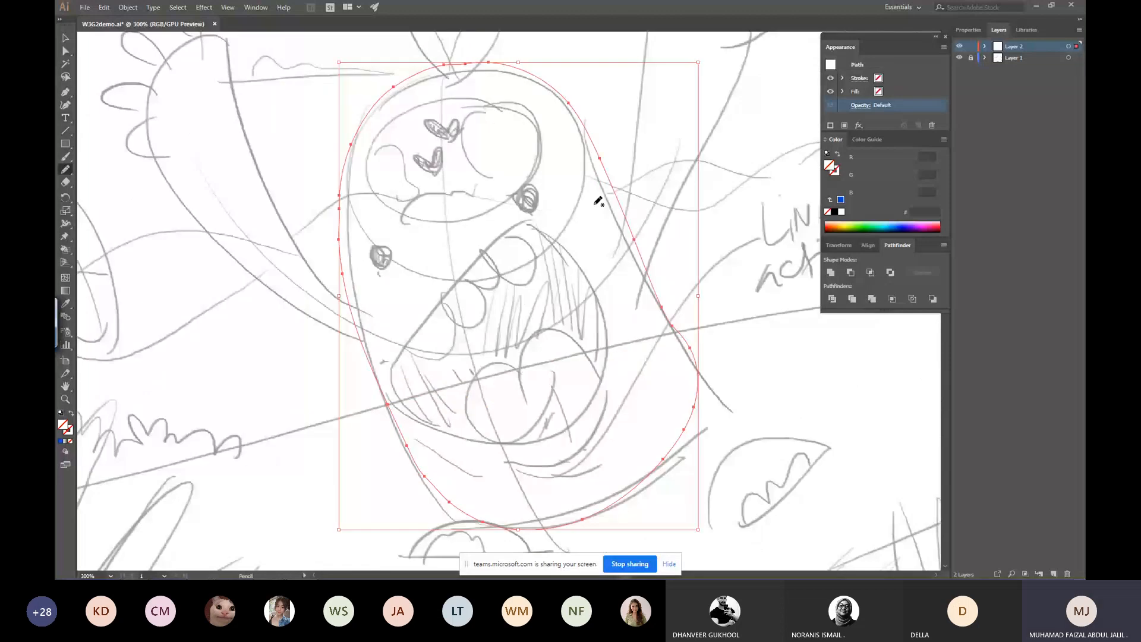
Give the body path a solid orange fill, FC6500.
click(62, 441)
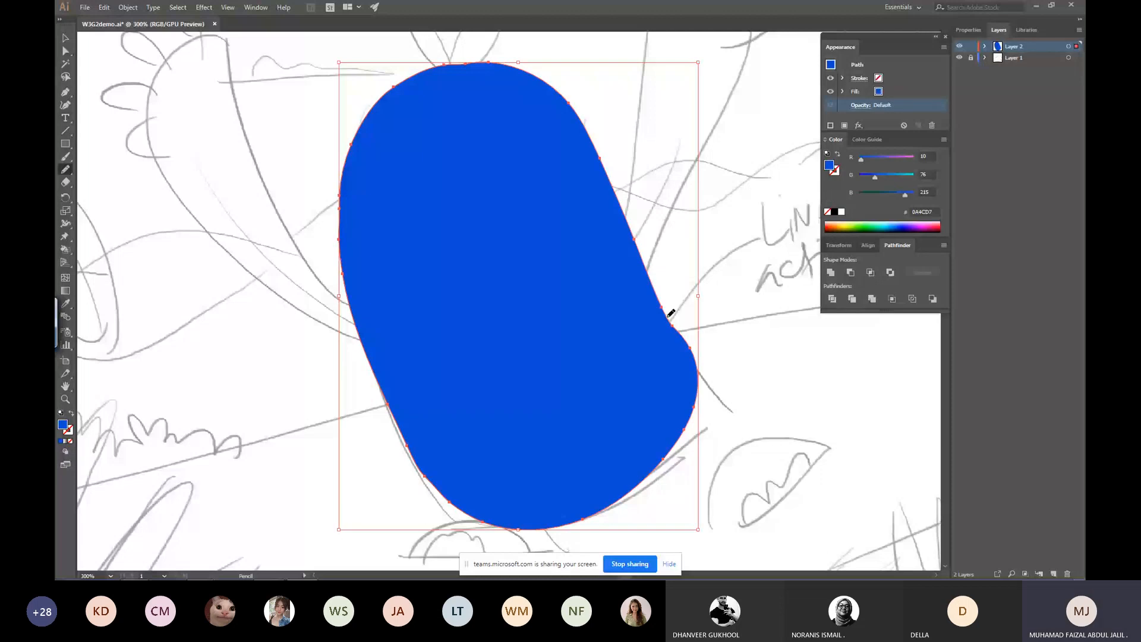
ctrl+click(723, 258)
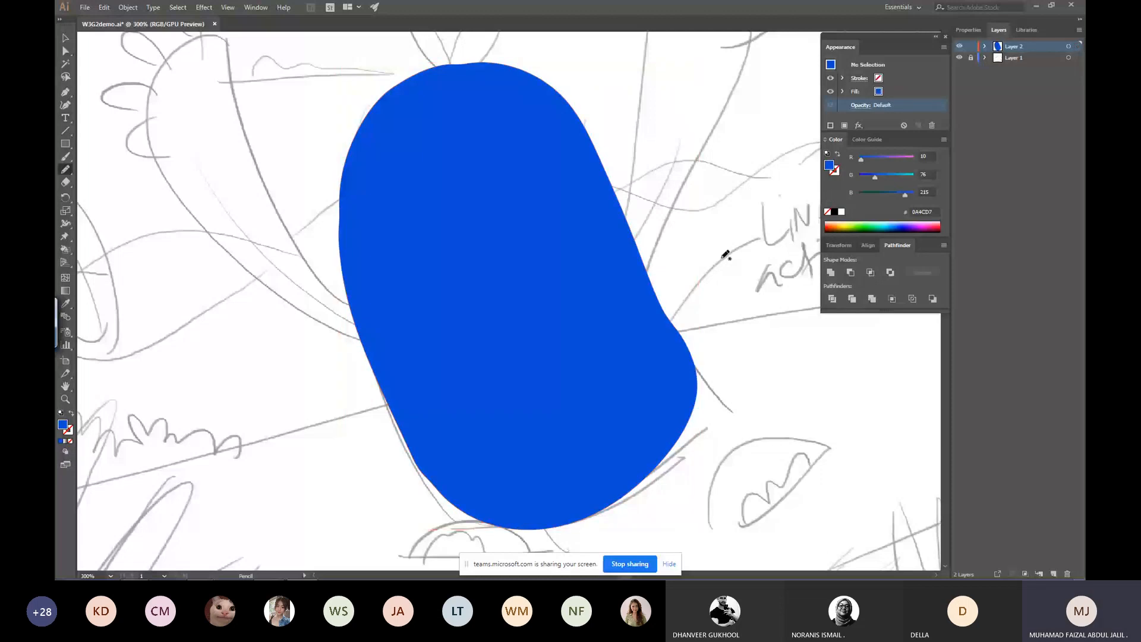
key(ctrl+a)
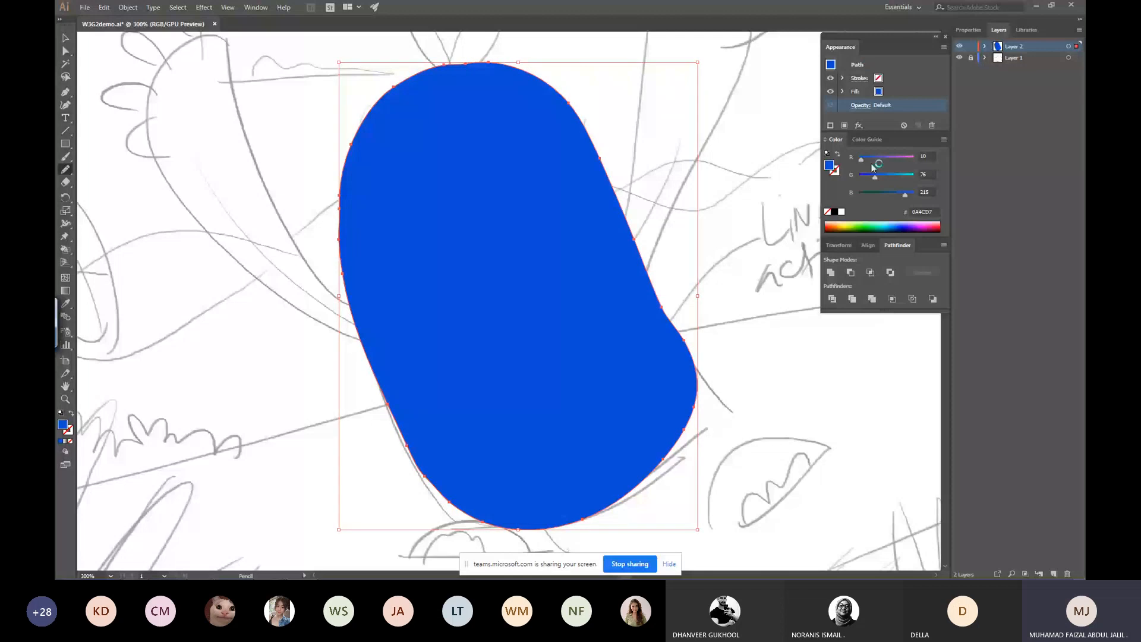
click(894, 157)
click(871, 175)
click(883, 194)
drag(883, 193, 859, 194)
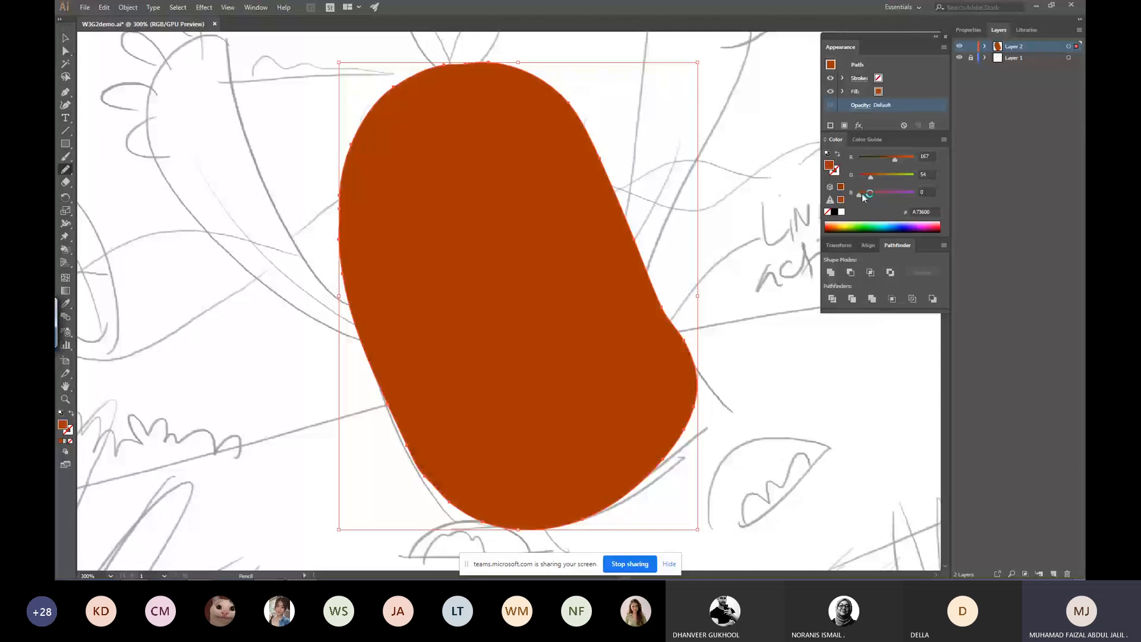
click(880, 176)
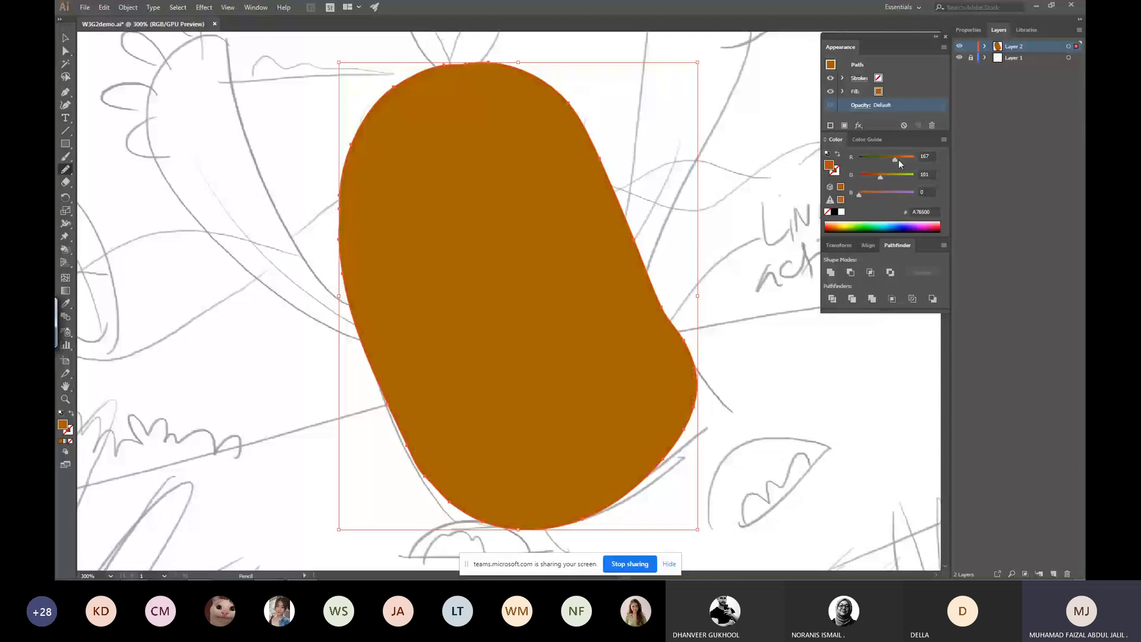
drag(896, 159, 913, 159)
Cut a wide open-mouth shape from the lower body with the Knife tool and fill it with dark red A10000.
drag(627, 311, 614, 258)
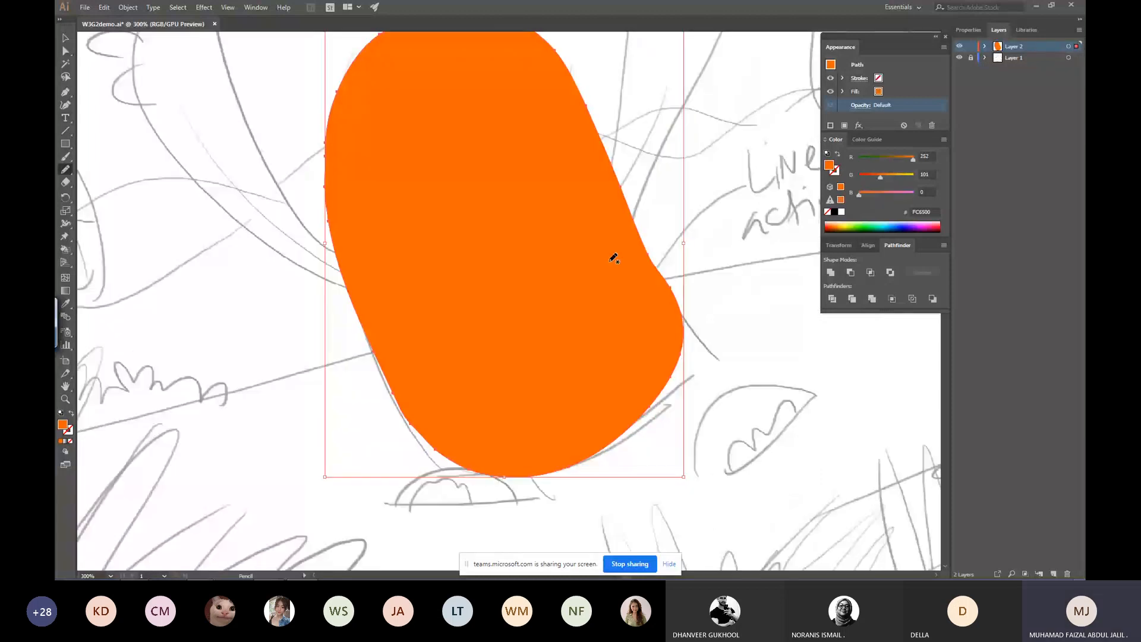
key(v)
click(353, 348)
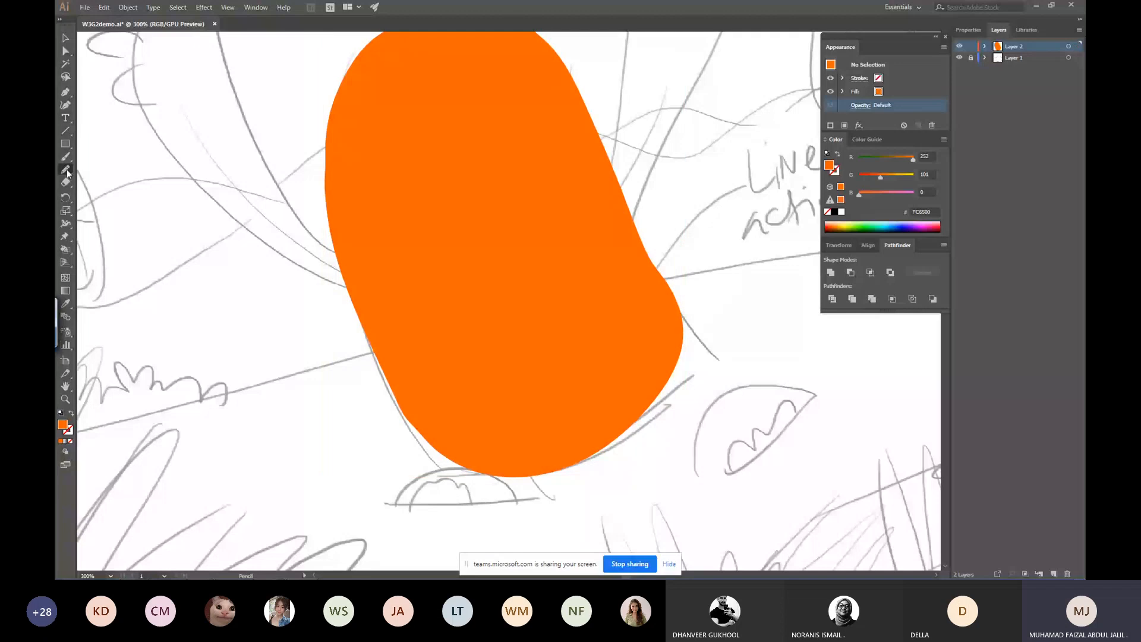
drag(67, 169, 76, 185)
click(68, 182)
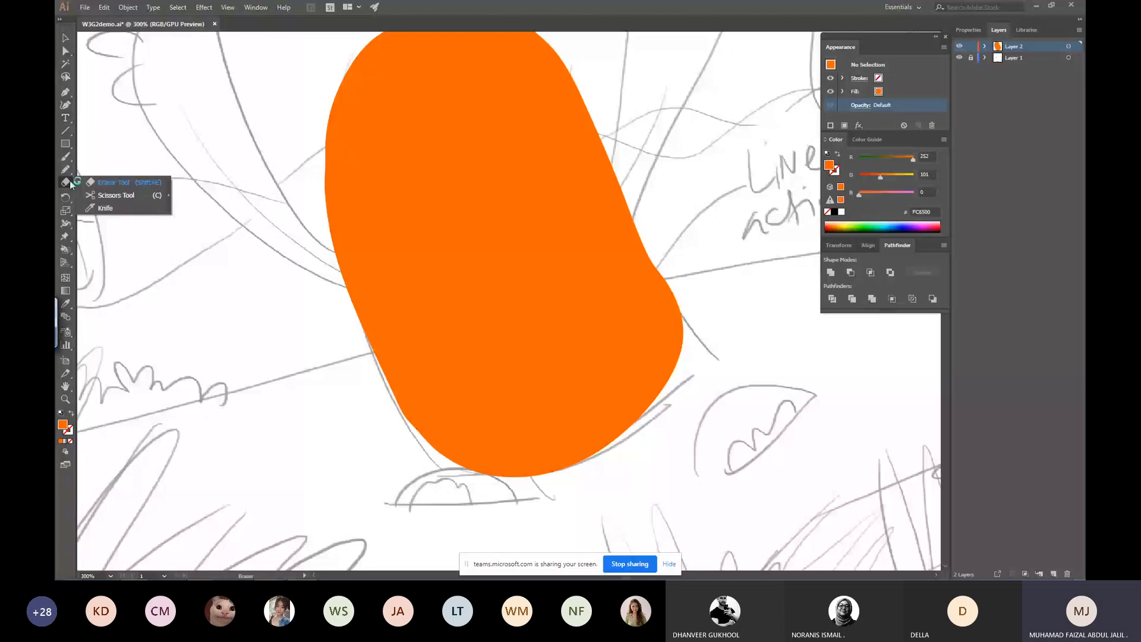
click(105, 208)
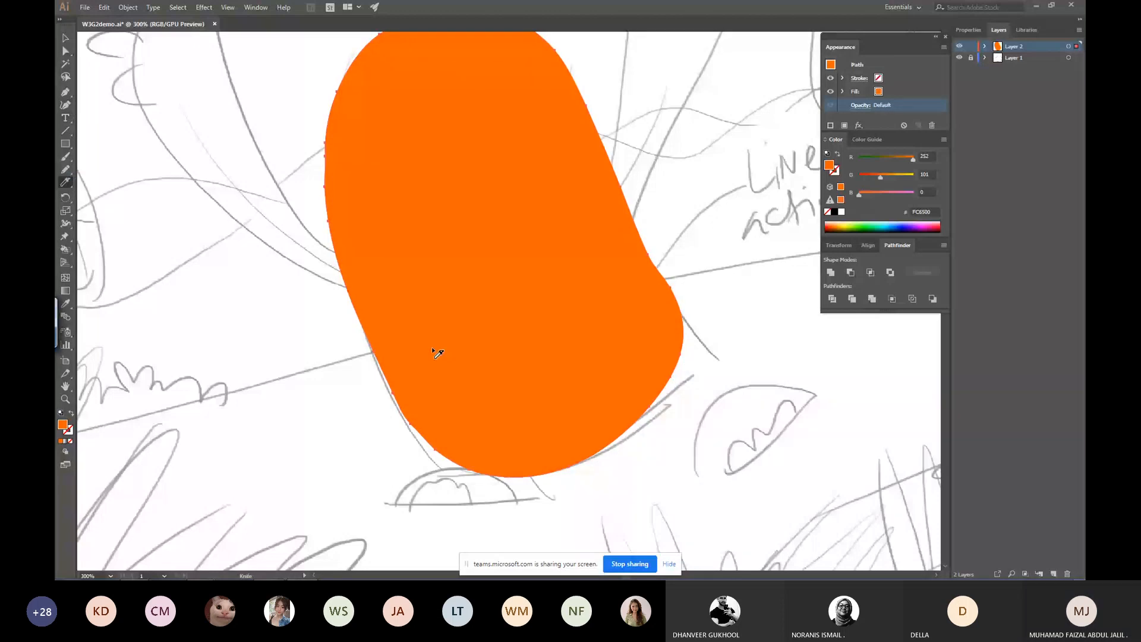
drag(354, 329, 512, 264)
key(v)
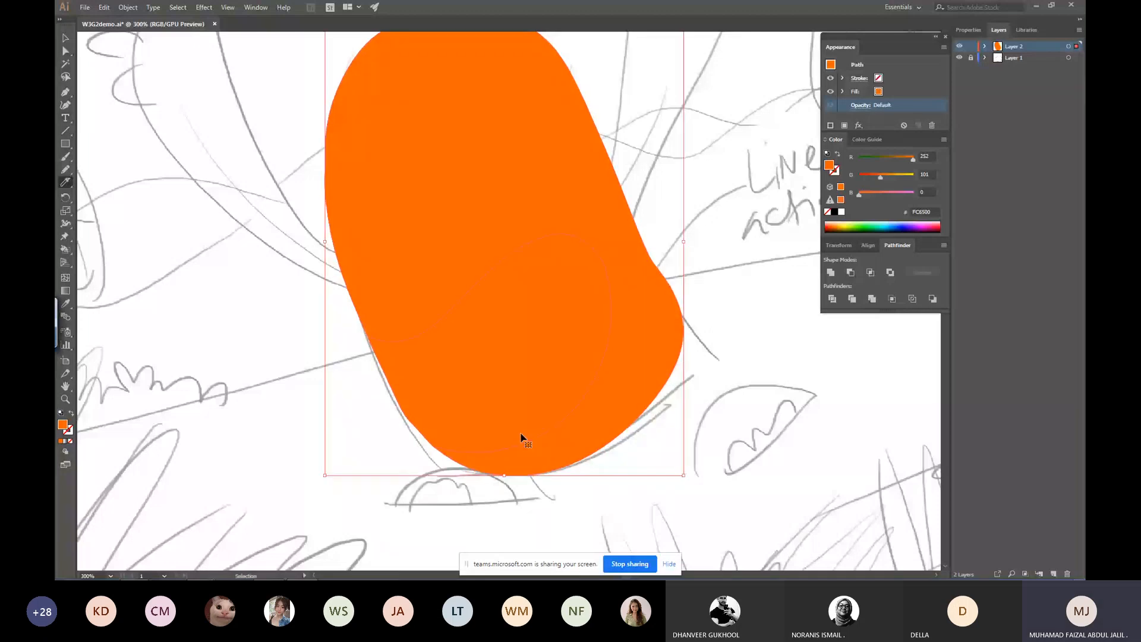
ctrl+click(520, 434)
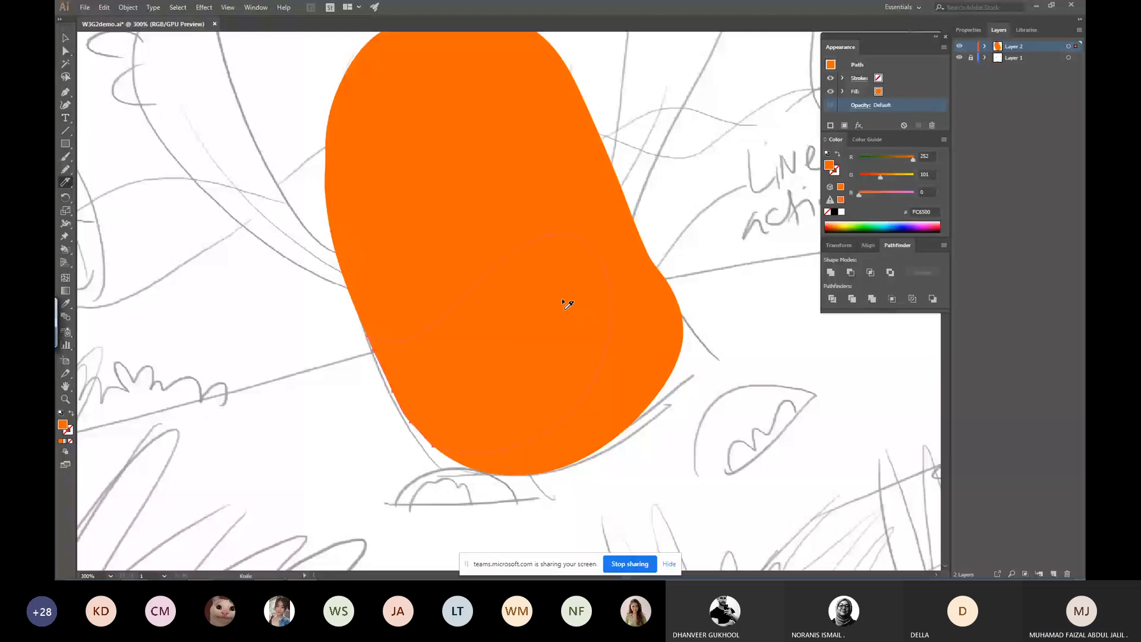
mouse_move(881, 176)
mouse_down()
mouse_move(858, 177)
mouse_move(892, 160)
mouse_up()
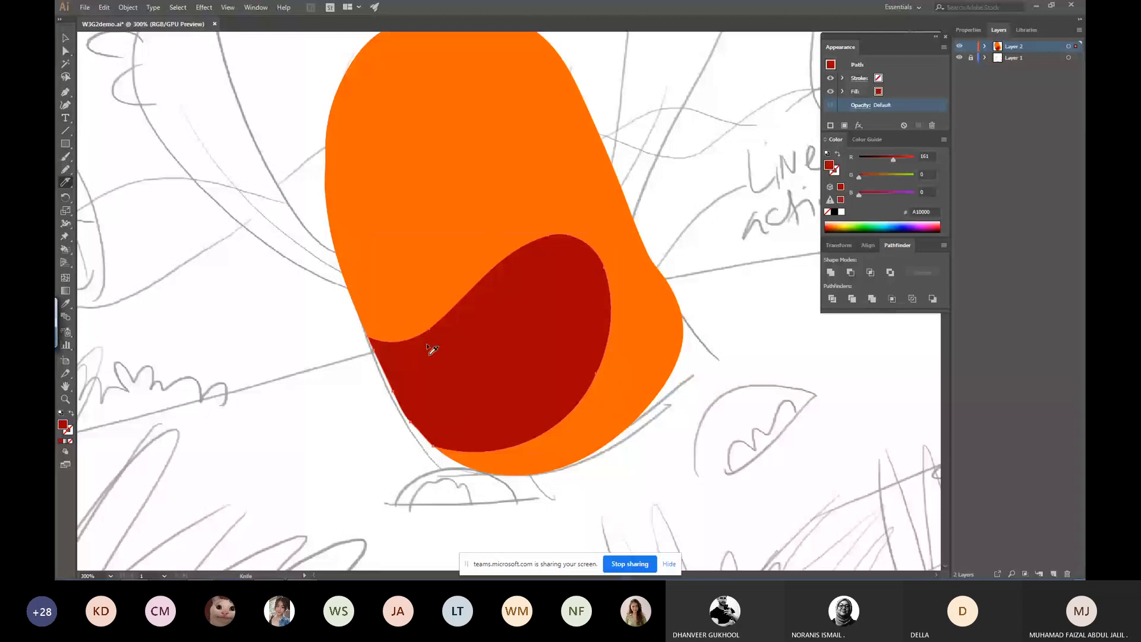
Cut four rounded teeth along the mouth's upper edge with the Knife tool and fill them with light green A1FFAE.
mouse_move(427, 346)
mouse_down()
mouse_move(476, 288)
mouse_move(664, 167)
mouse_up()
ctrl+click(459, 319)
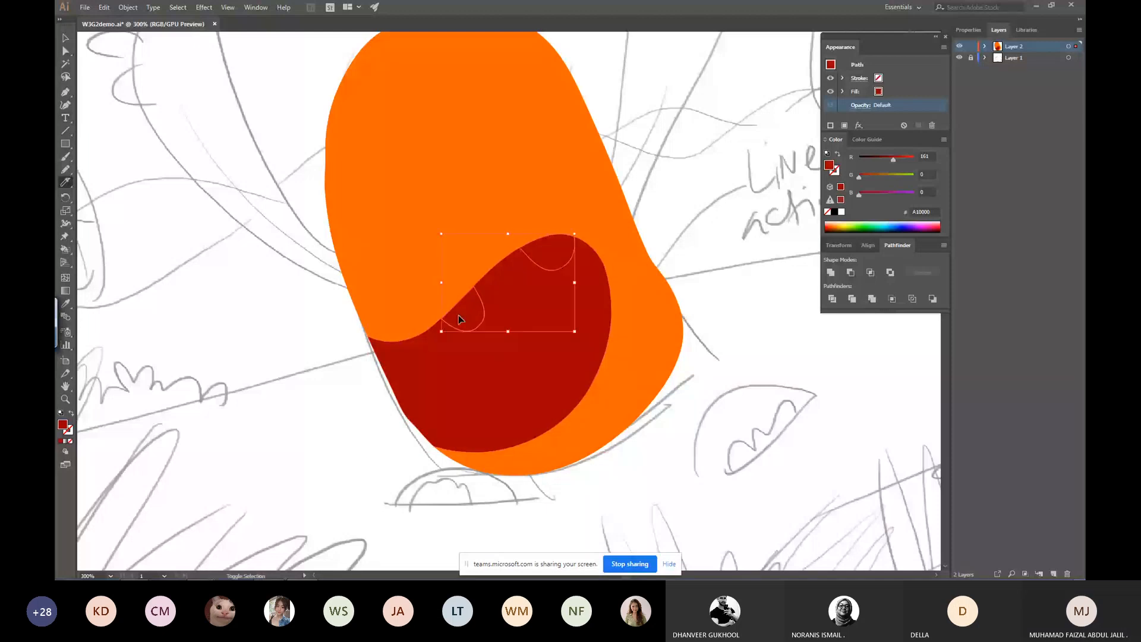
ctrl+shift+click(432, 347)
ctrl+shift+click(508, 282)
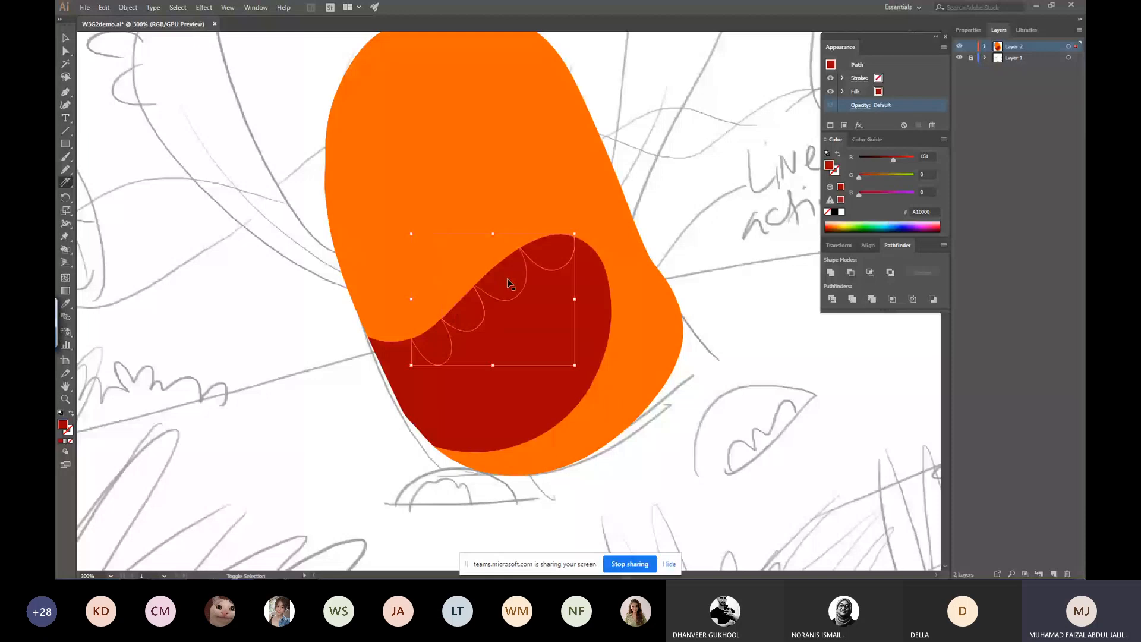
drag(859, 176, 896, 193)
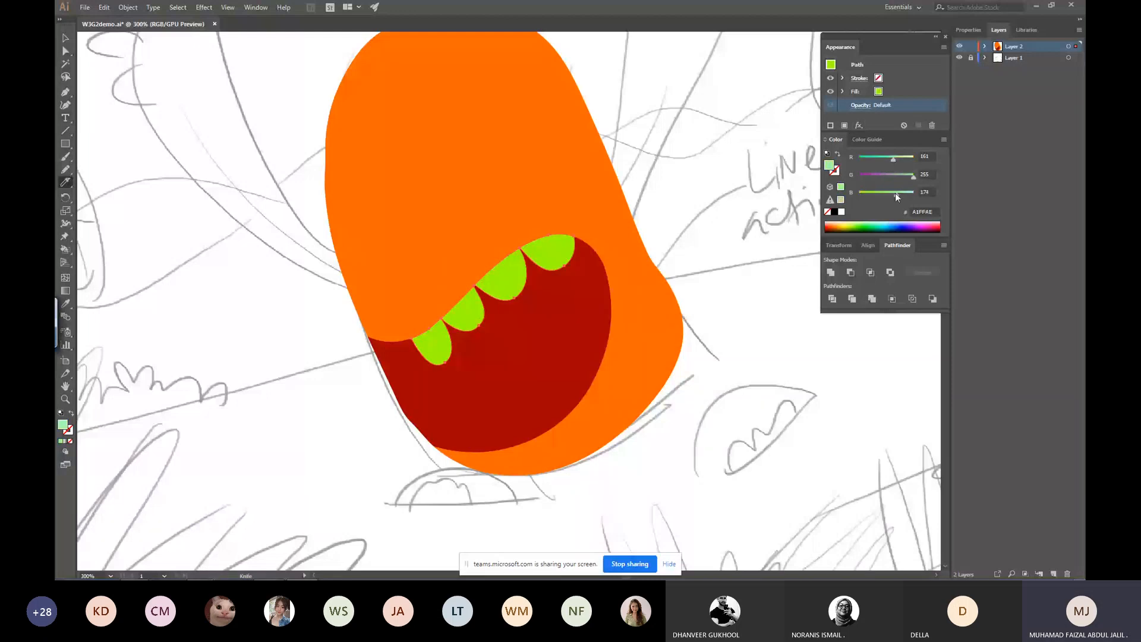
Cut a curved tongue shape from the mouth's lower-right area with the Knife tool, and undo the trial brown recolouring of the mouth.
click(432, 434)
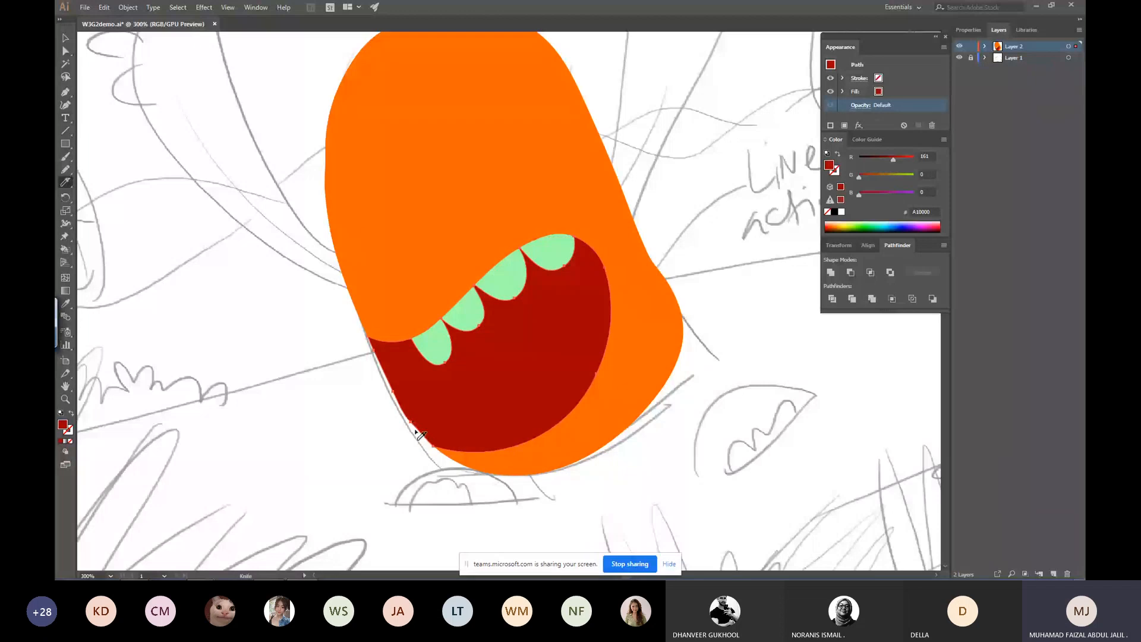
mouse_move(577, 414)
mouse_down()
mouse_move(561, 359)
mouse_move(573, 410)
mouse_up()
key(ctrl)
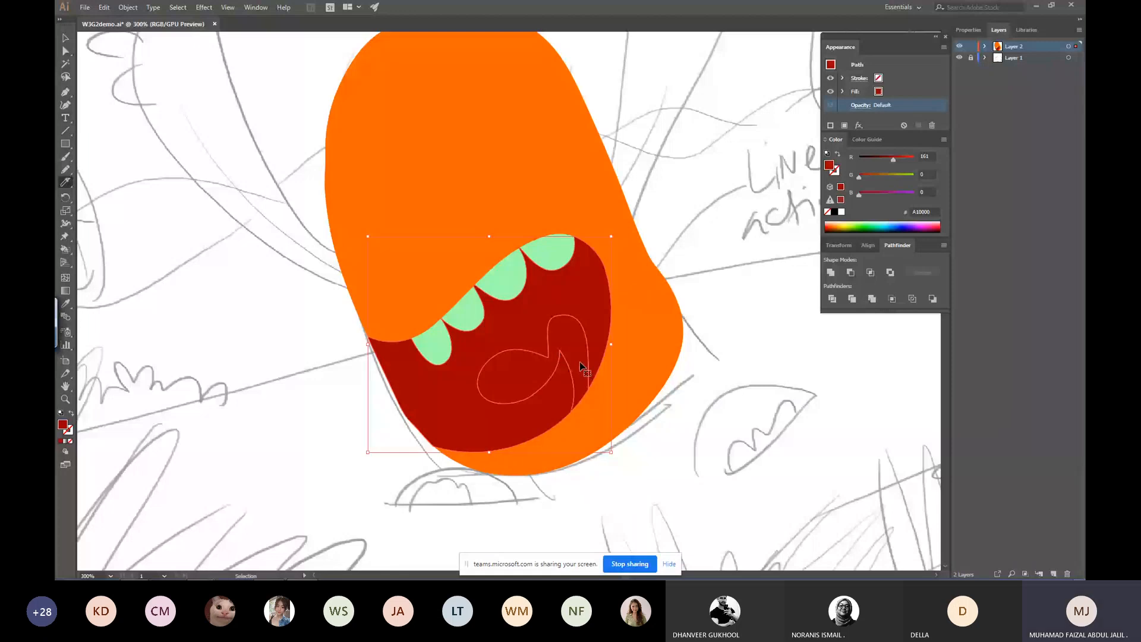
drag(859, 176, 877, 178)
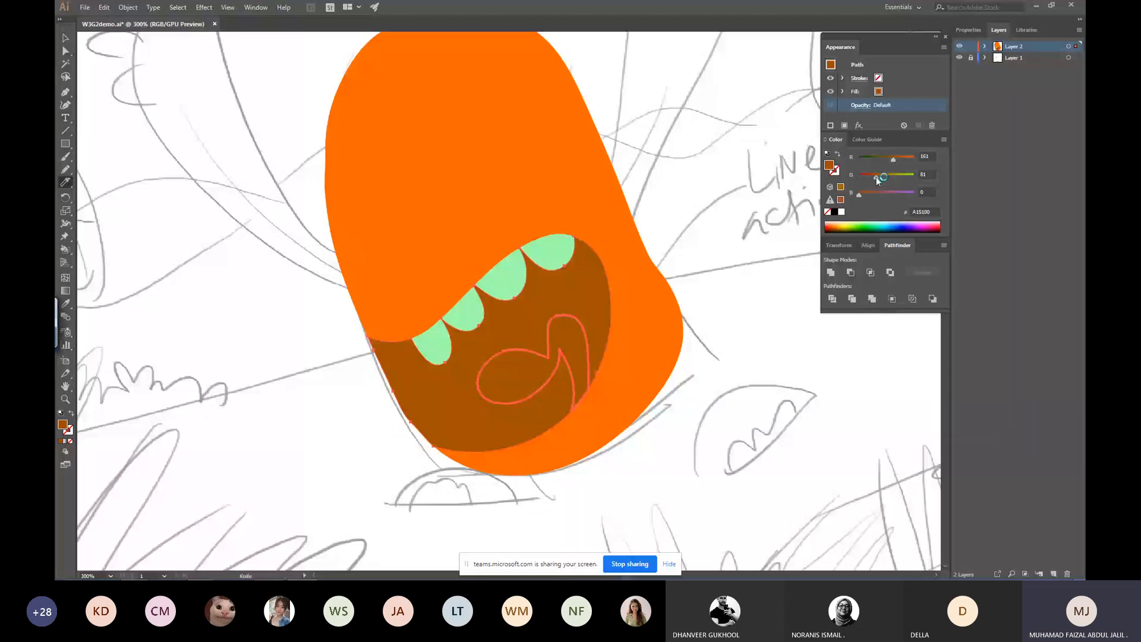
key(ctrl+z)
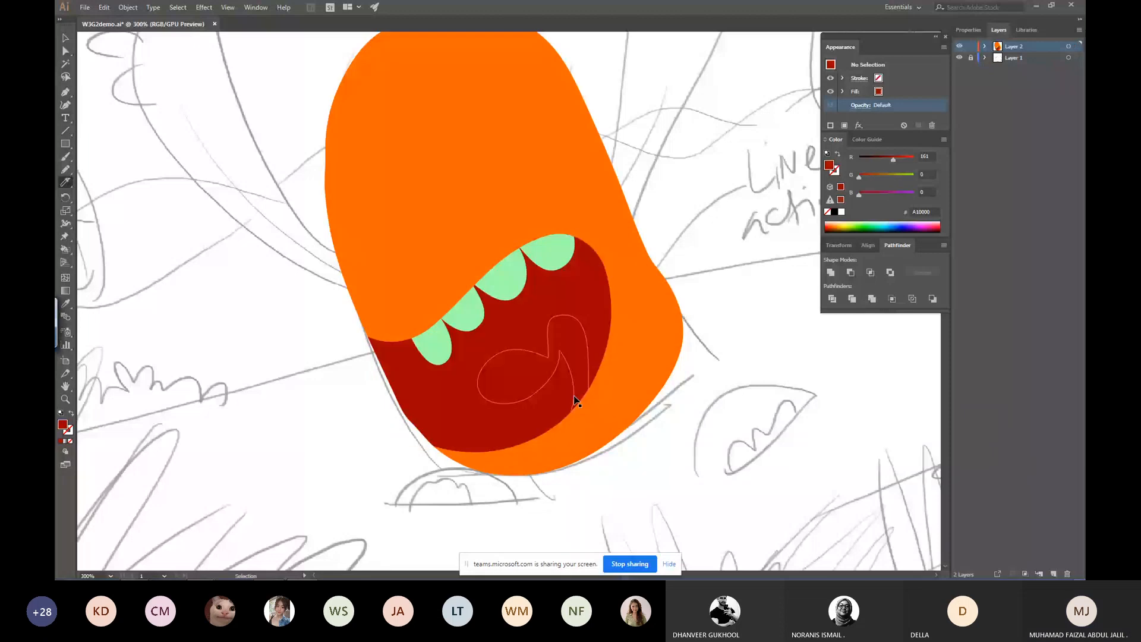
Fill only the tongue piece with bright red EC0000 and clear the selection.
drag(511, 330, 664, 427)
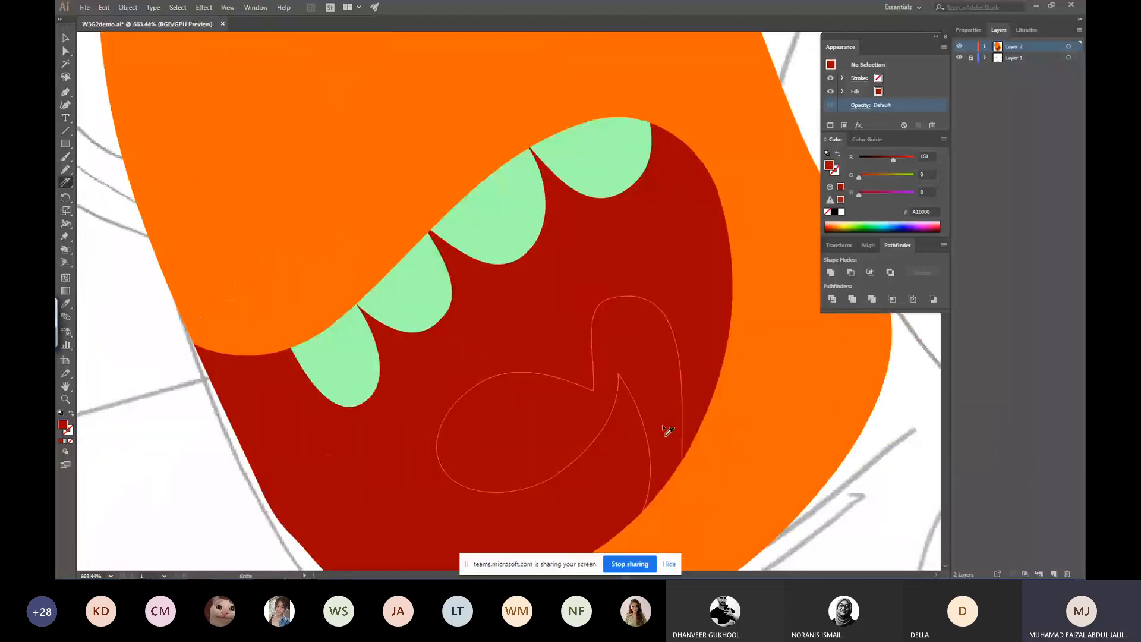
key(v)
click(666, 429)
drag(858, 177, 877, 174)
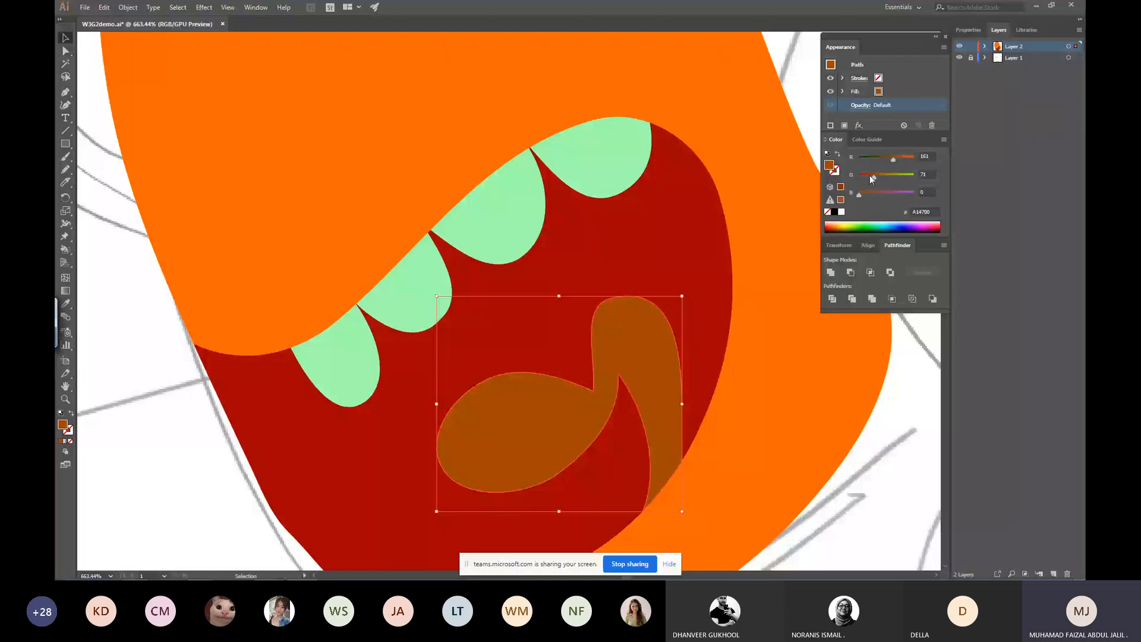
key(i)
drag(872, 179, 909, 158)
key(ctrl+shift+a)
scroll(727, 202, down, 2)
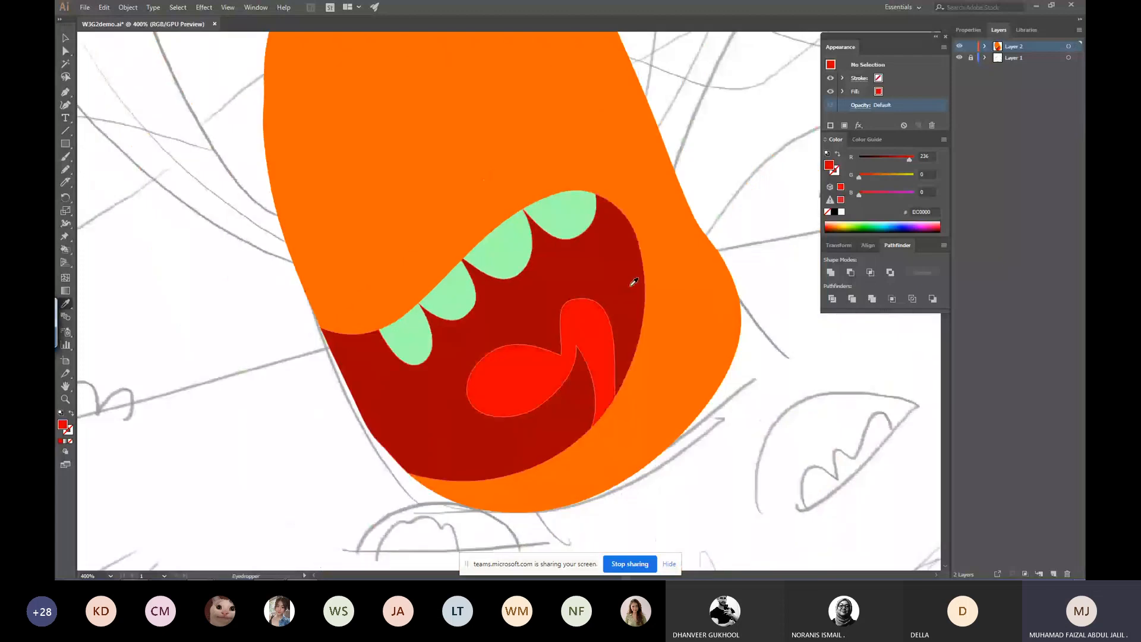
Cut curved throat shadows around the tongue with the Knife tool and fill the pieces with deep red 6D0000.
click(66, 170)
click(65, 182)
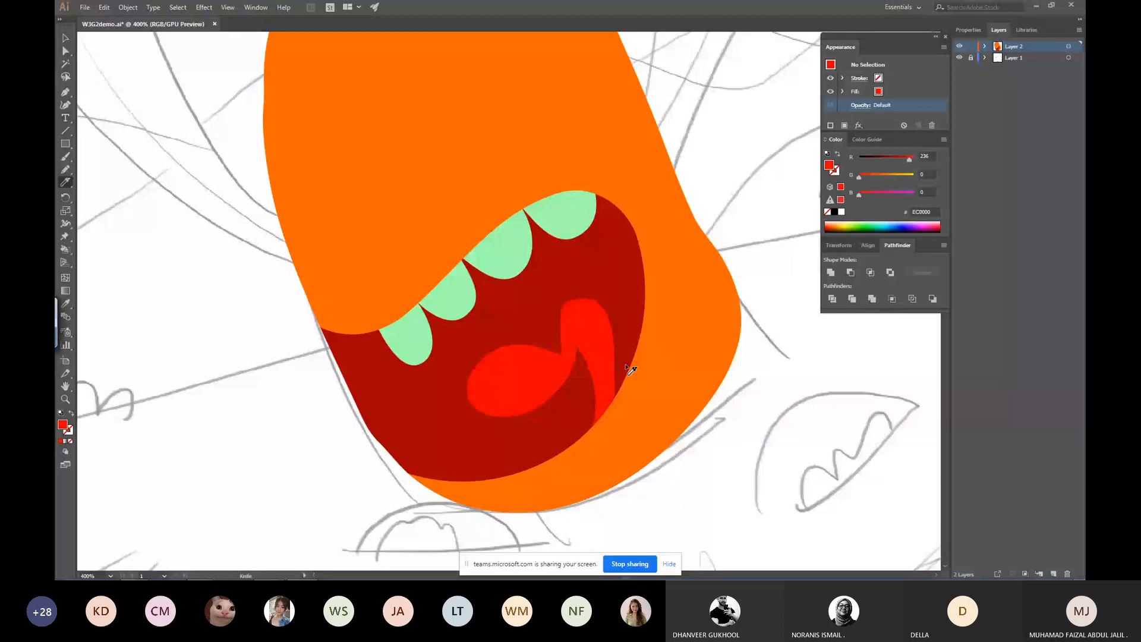
mouse_move(629, 372)
mouse_down()
mouse_move(631, 385)
mouse_move(596, 299)
mouse_move(537, 332)
mouse_move(571, 446)
mouse_up()
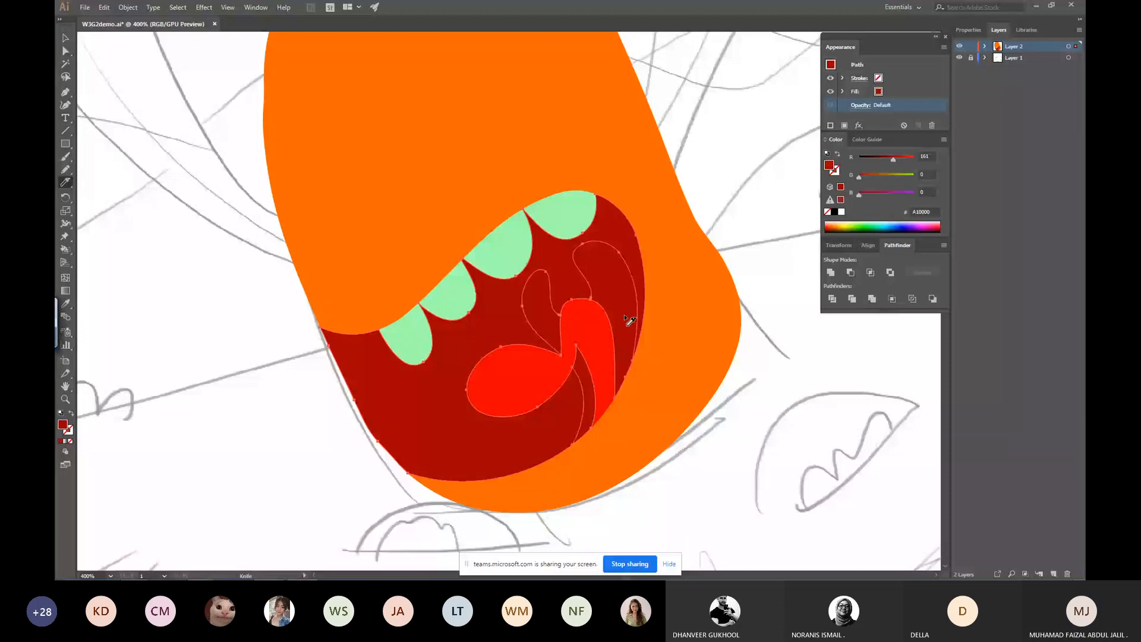
ctrl+click(552, 328)
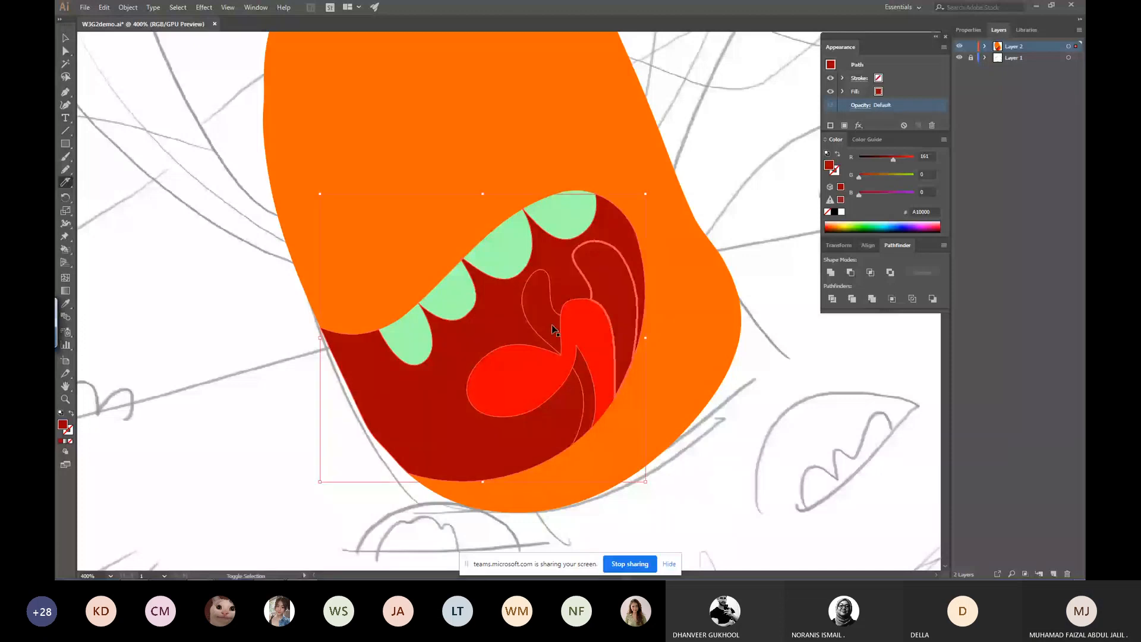
ctrl+click(551, 324)
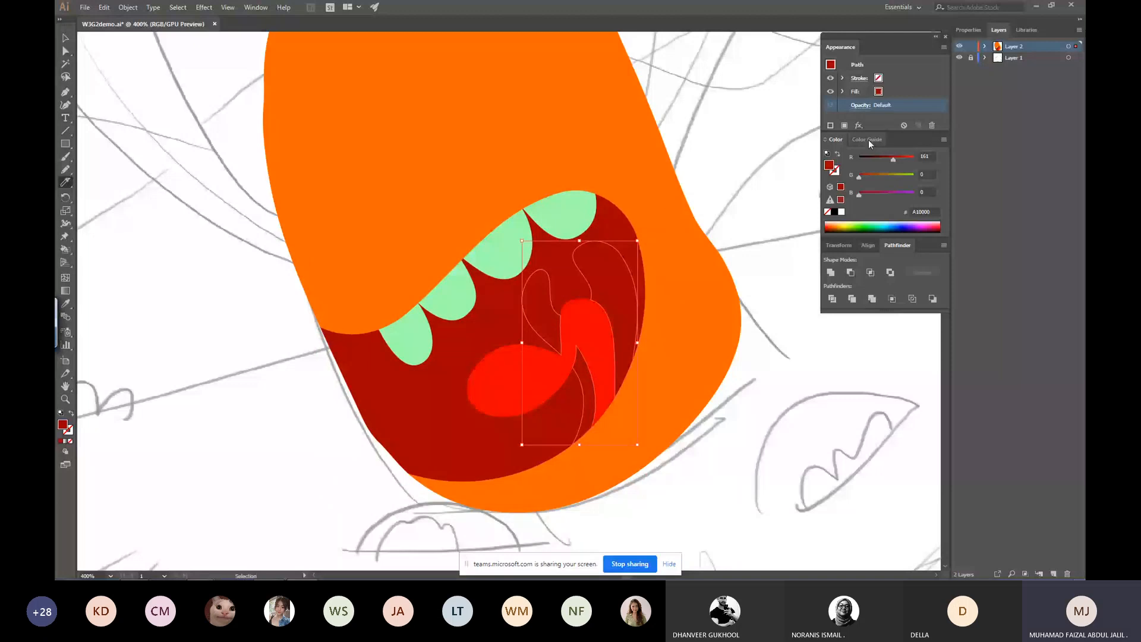
click(883, 157)
ctrl+click(741, 164)
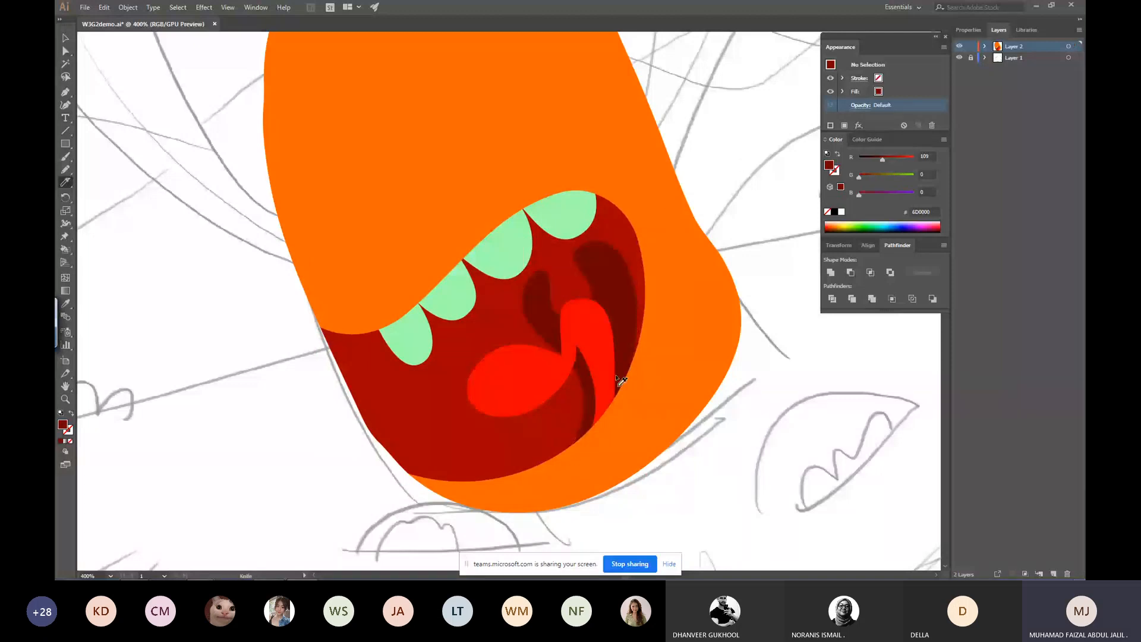
Cut three rounded teeth along the mouth's lower edge with the Knife tool and fill them with light green A1FFAE.
drag(564, 447, 560, 354)
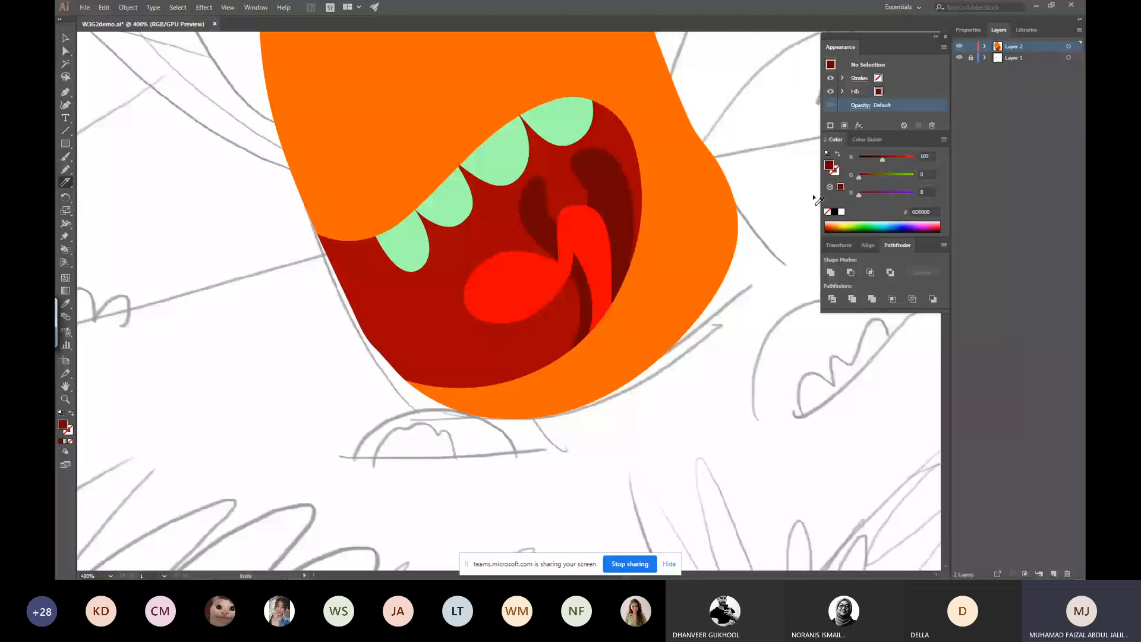
drag(440, 384, 575, 368)
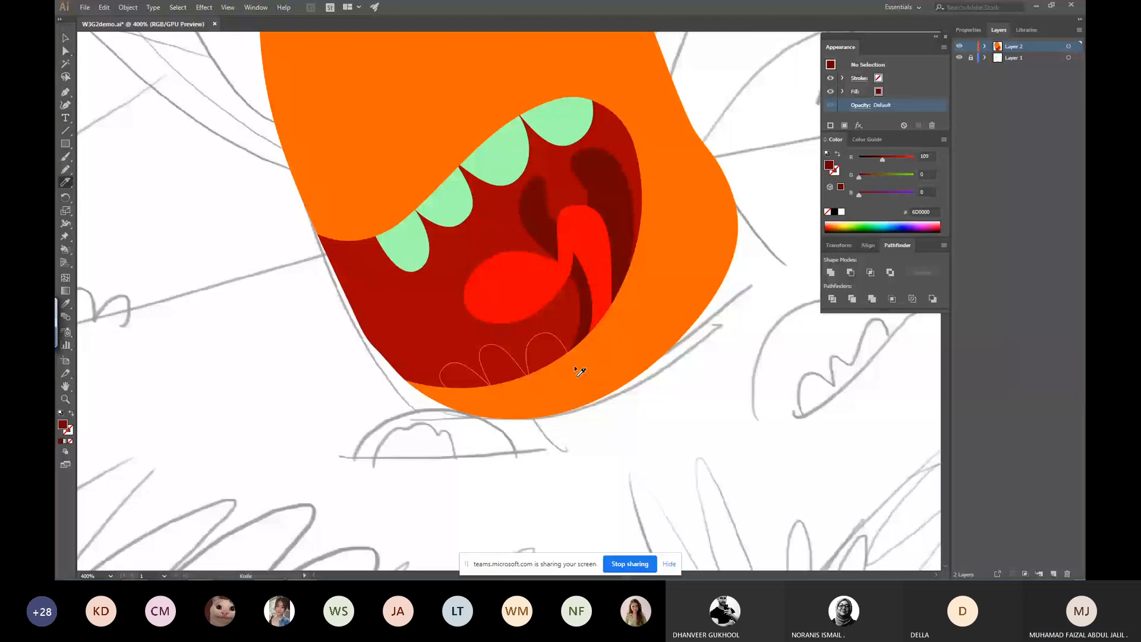
key(ctrl+a)
key(ctrl)
key(ctrl+shift+a)
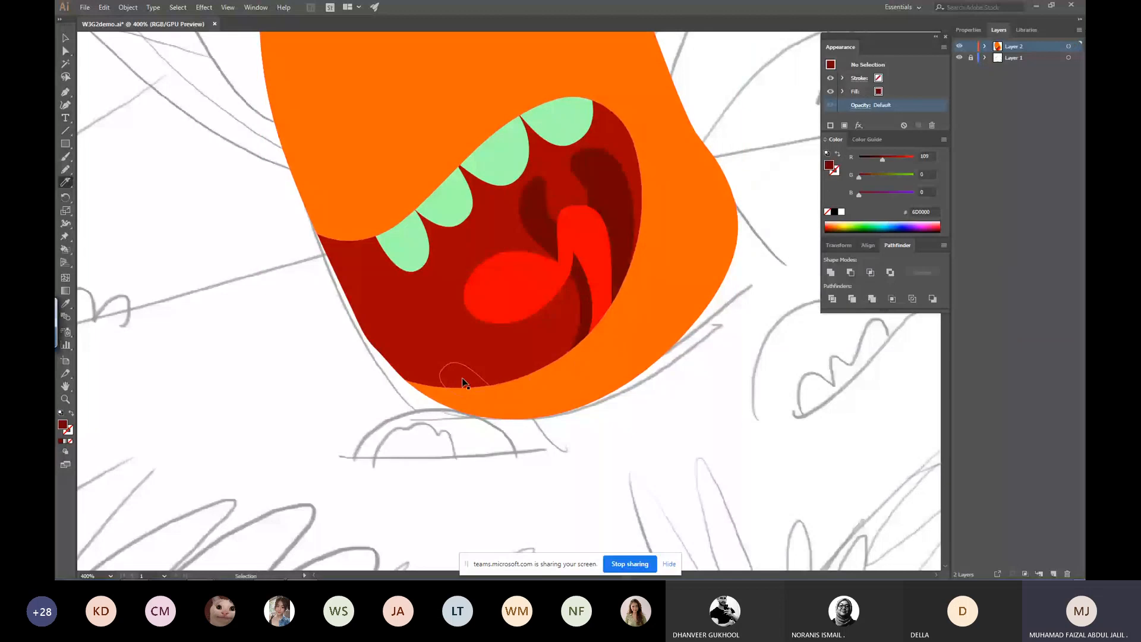
ctrl+click(463, 381)
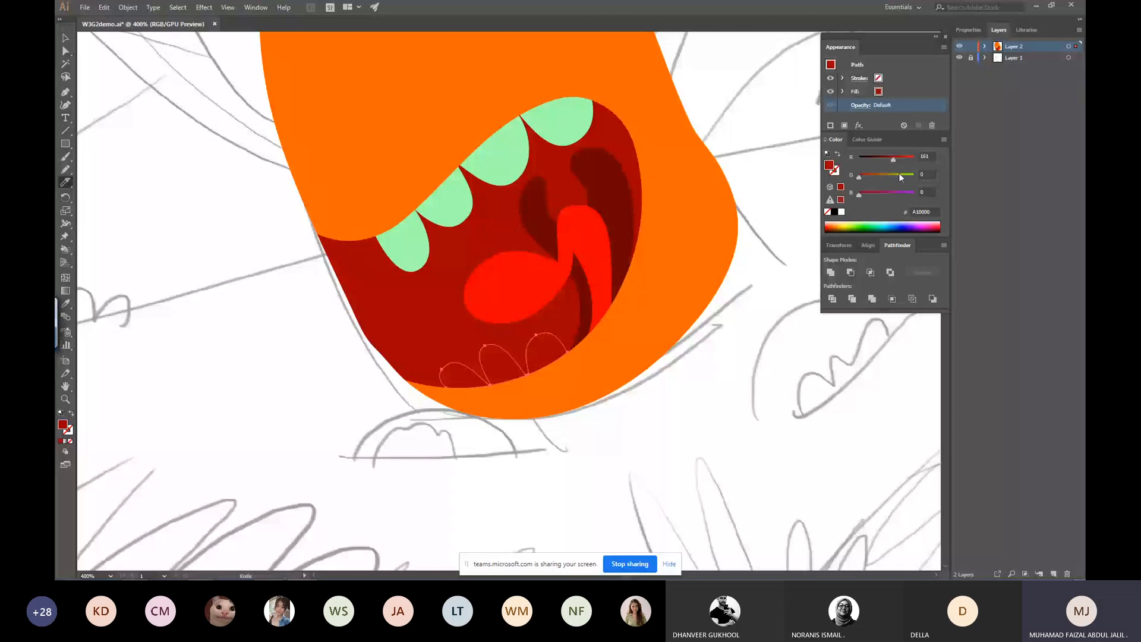
key(i)
click(506, 160)
key(ctrl+shift+a)
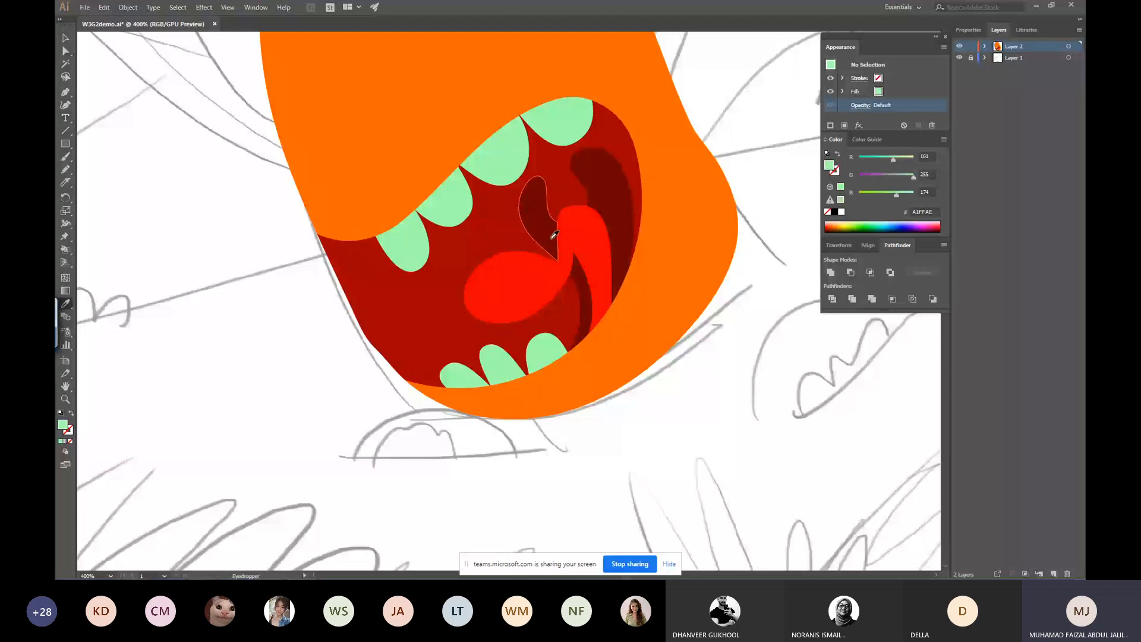
Hide Layer 2 and show it again to compare the coloured shapes with the sketch beneath.
key(v)
key(ctrl+minus)
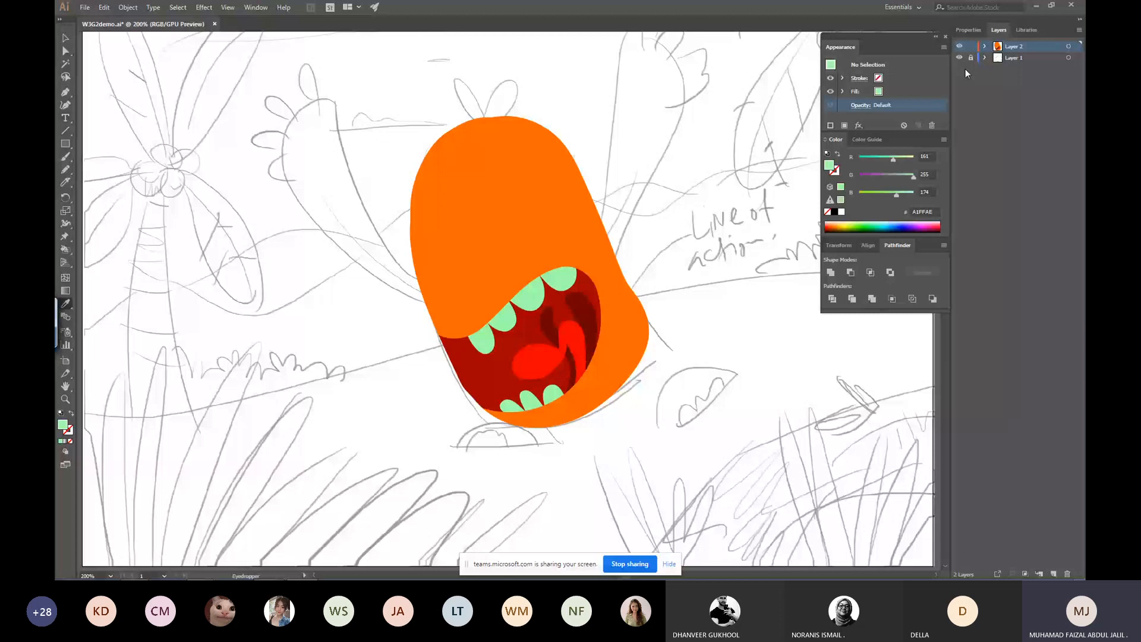
click(961, 47)
click(960, 46)
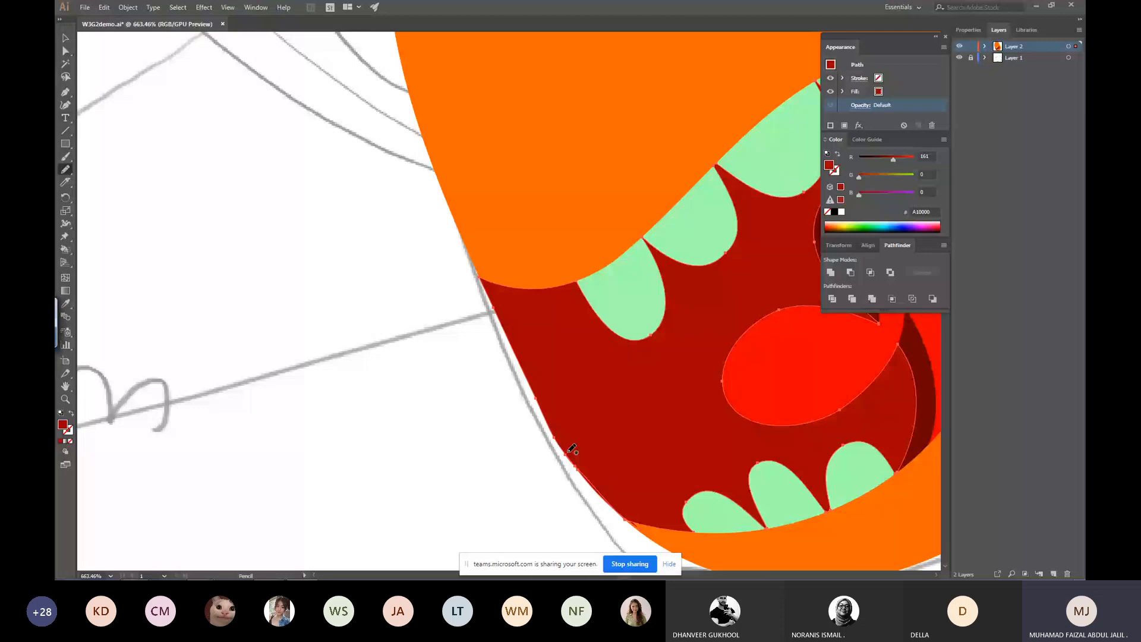
Smooth the dark red mouth shape's lower-left outer edge with the Pencil tool and clear the selection.
drag(571, 448, 596, 482)
key(ctrl+shift+a)
drag(814, 141, 587, 322)
key(ctrl+minus)
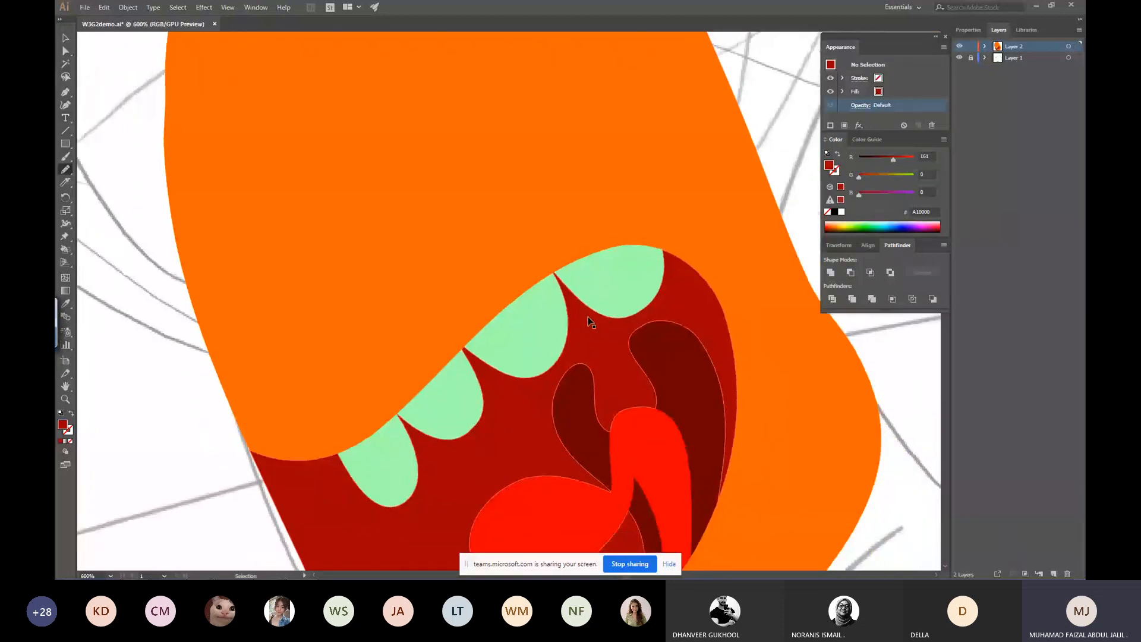
key(ctrl+minus)
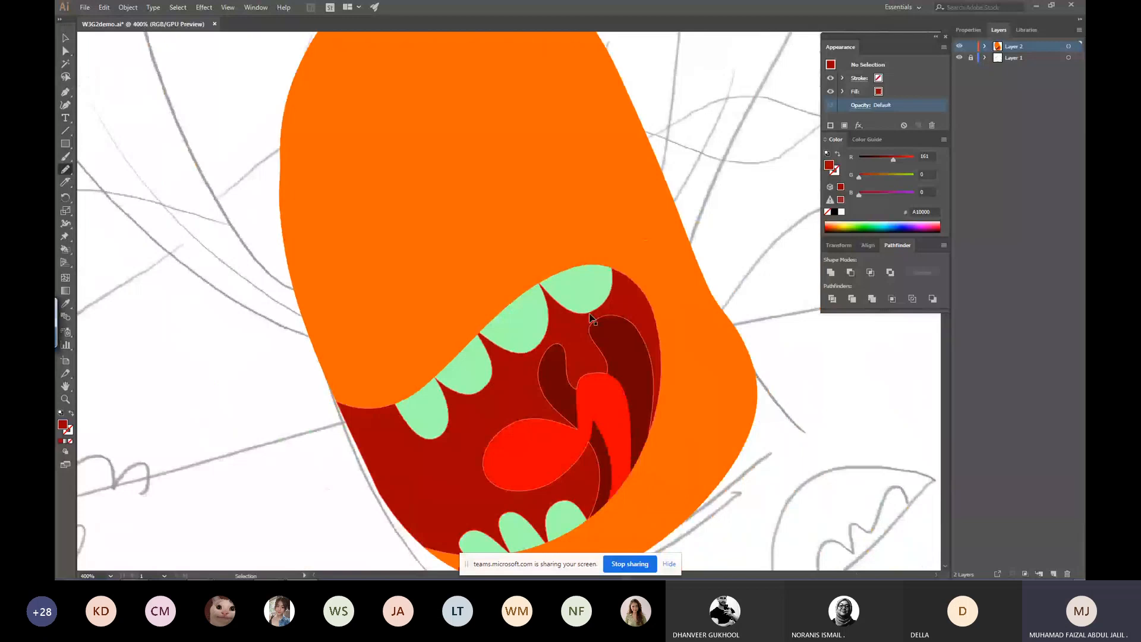
key(ctrl+minus)
key(ctrl+minus)
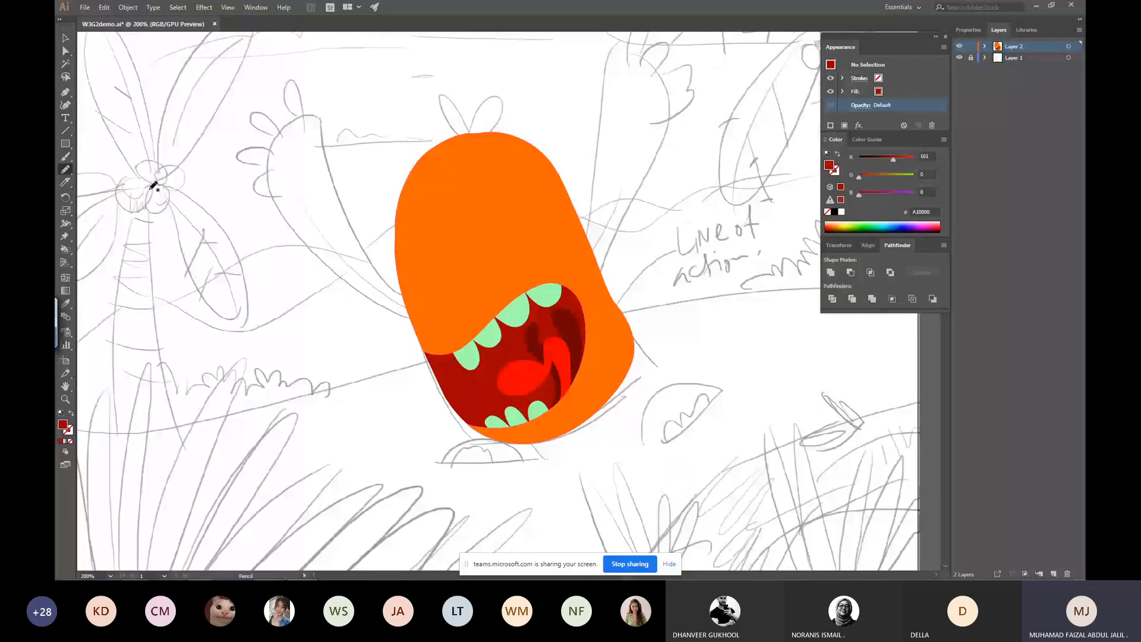
Draw a red A10000 eye circle above the mouth with the Ellipse tool and add a smaller, very dark red pupil inside it.
click(66, 144)
click(114, 170)
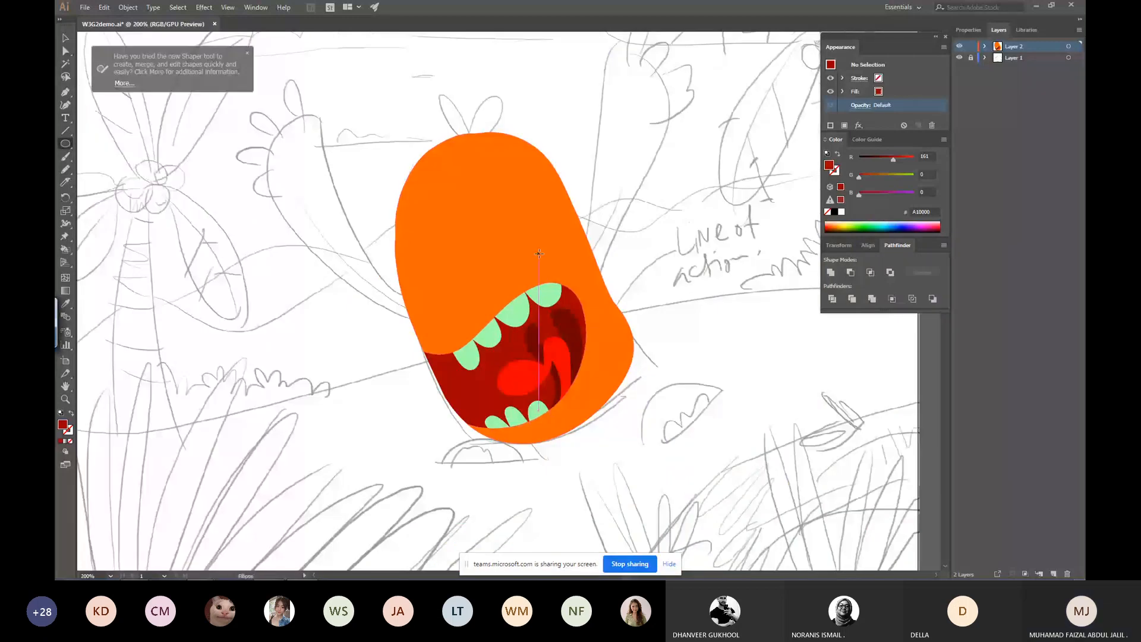
drag(539, 254, 569, 246)
drag(498, 221, 700, 257)
drag(665, 289, 615, 302)
drag(892, 159, 868, 161)
Add a small circle near the pupil's upper edge as a highlight and fill it with white FFFFFF.
mouse_move(634, 292)
mouse_down()
mouse_move(674, 201)
mouse_move(622, 306)
mouse_up()
drag(868, 159, 915, 159)
drag(859, 177, 929, 179)
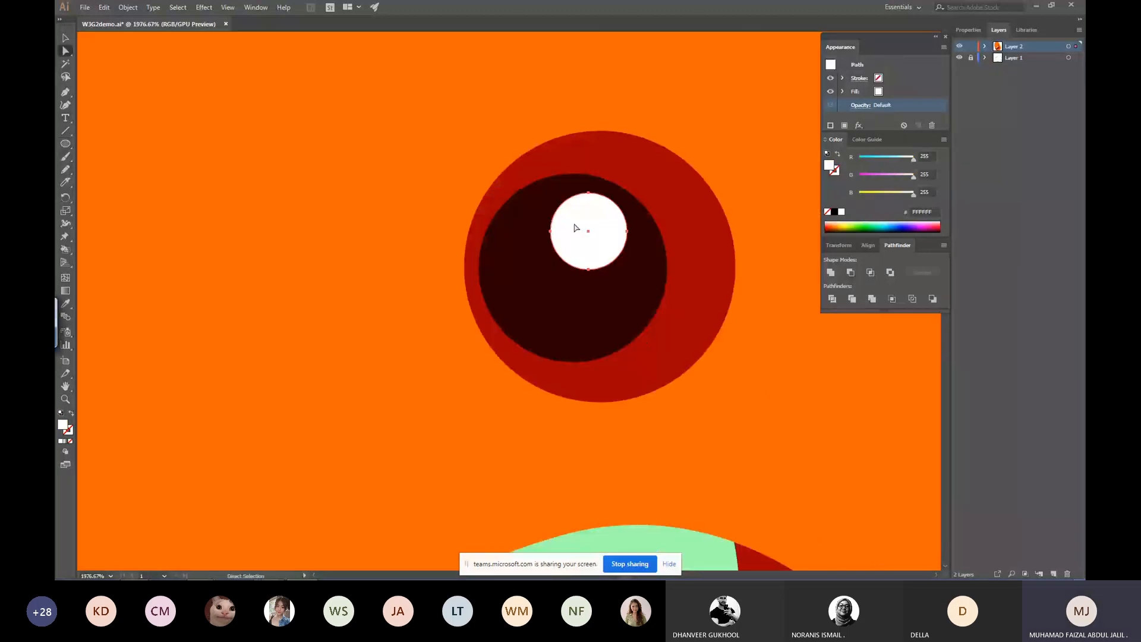
Reshape the white highlight into a teardrop by shifting its bottom anchor point, and clear the selection.
click(575, 264)
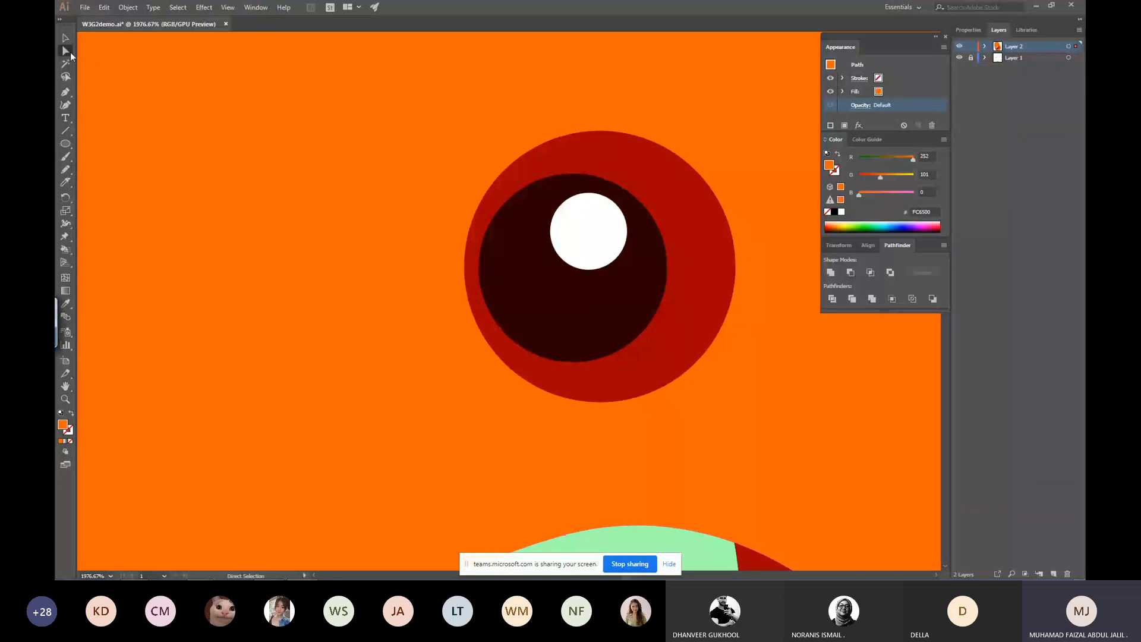
drag(571, 265, 609, 238)
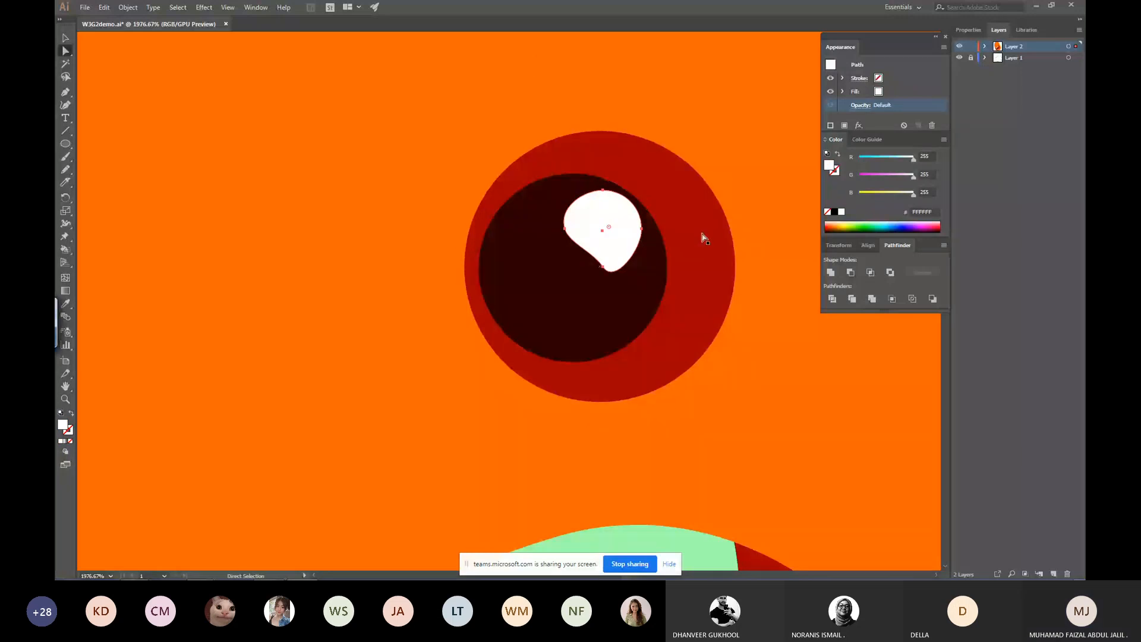
key(v)
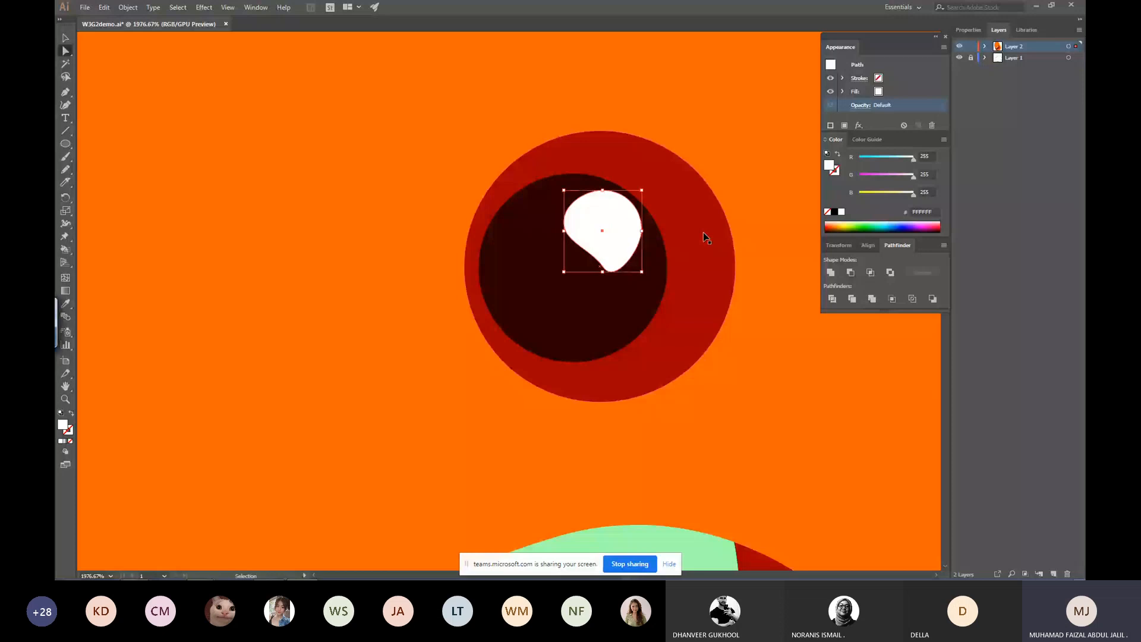
key(ctrl+minus)
key(ctrl+minus)
key(ctrl+minus)
key(ctrl+minus)
key(ctrl+minus)
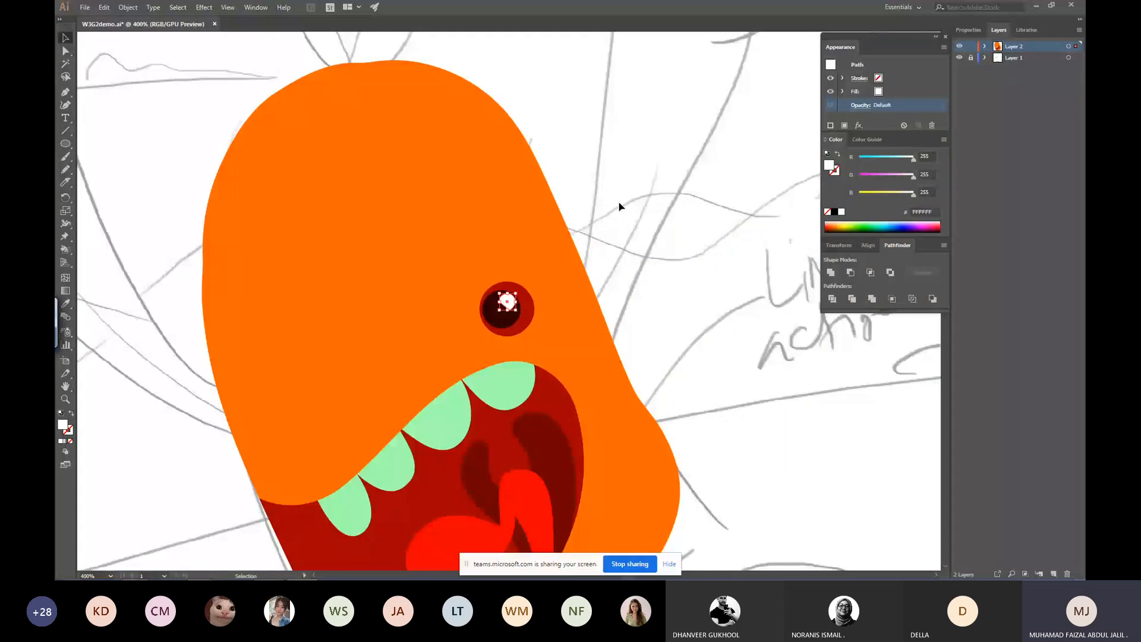
click(613, 206)
Duplicate the red eye circle, shrink the copy to a ring around the pupil and fill it with pale blue DBEDFF.
key(ctrl+plus)
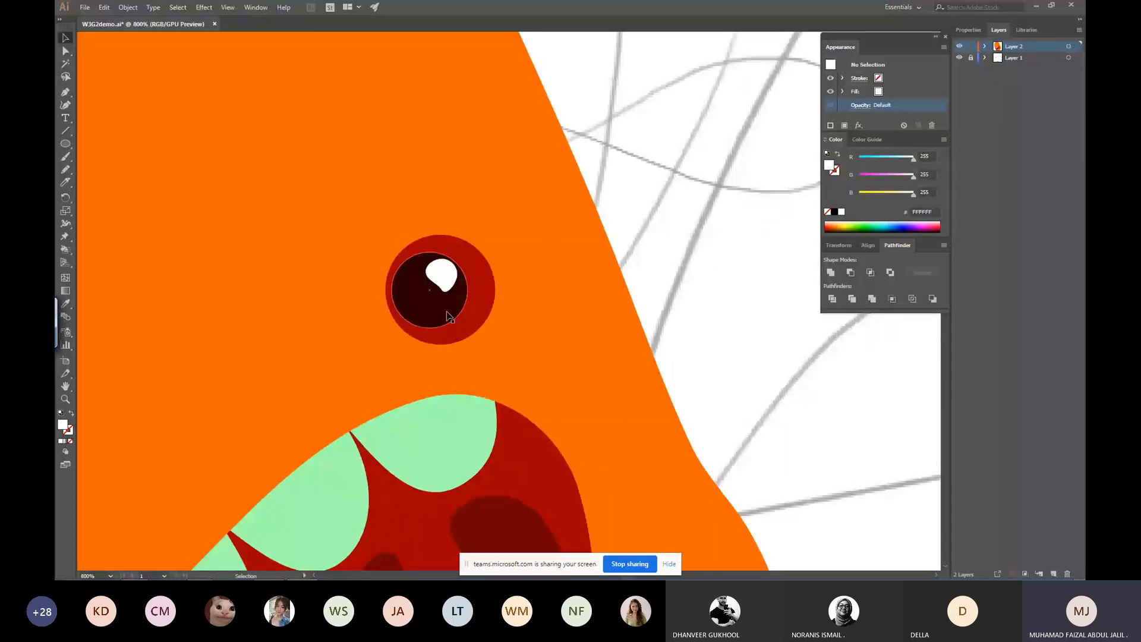
key(a)
click(479, 321)
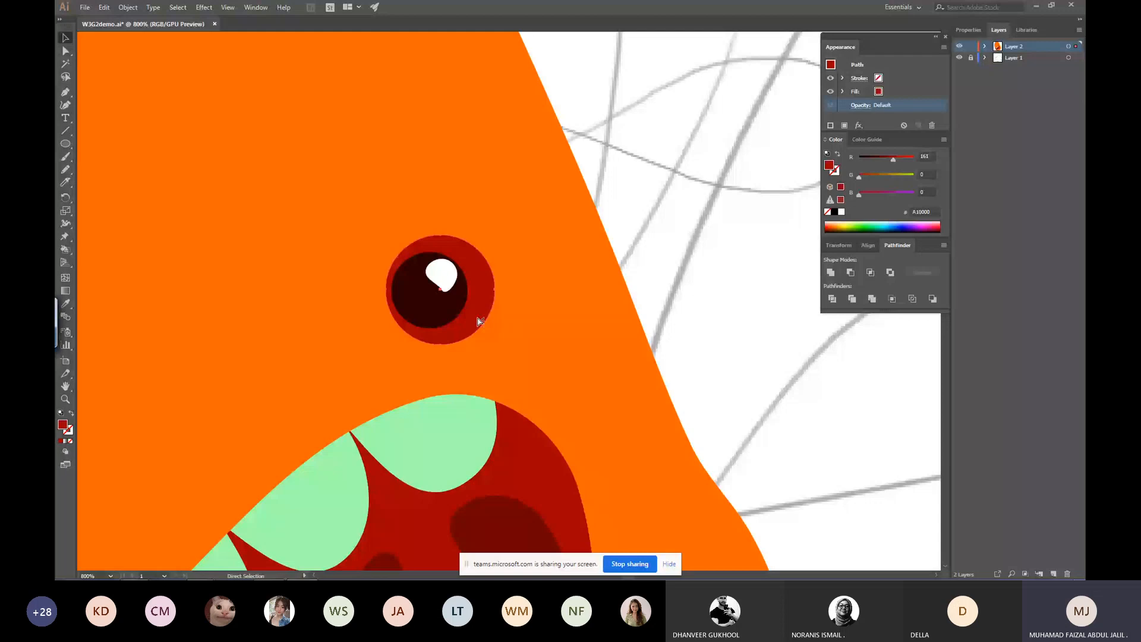
drag(479, 310, 512, 290)
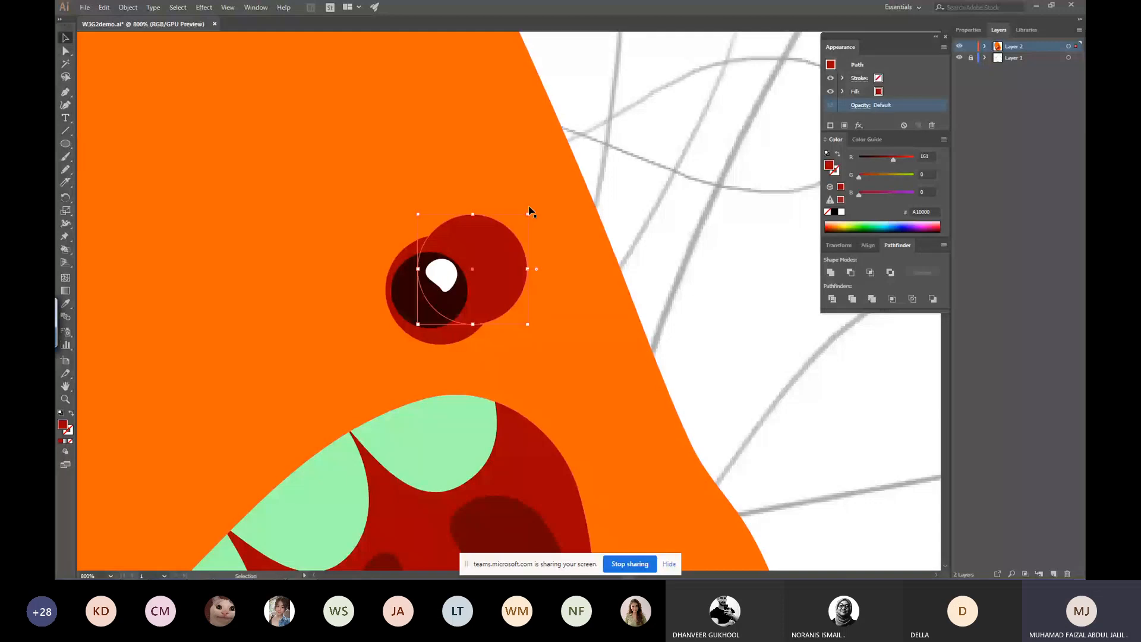
drag(528, 214, 454, 268)
click(896, 193)
mouse_move(896, 193)
mouse_down()
mouse_move(913, 194)
mouse_move(910, 178)
mouse_up()
key(ctrl+shift+a)
key(a)
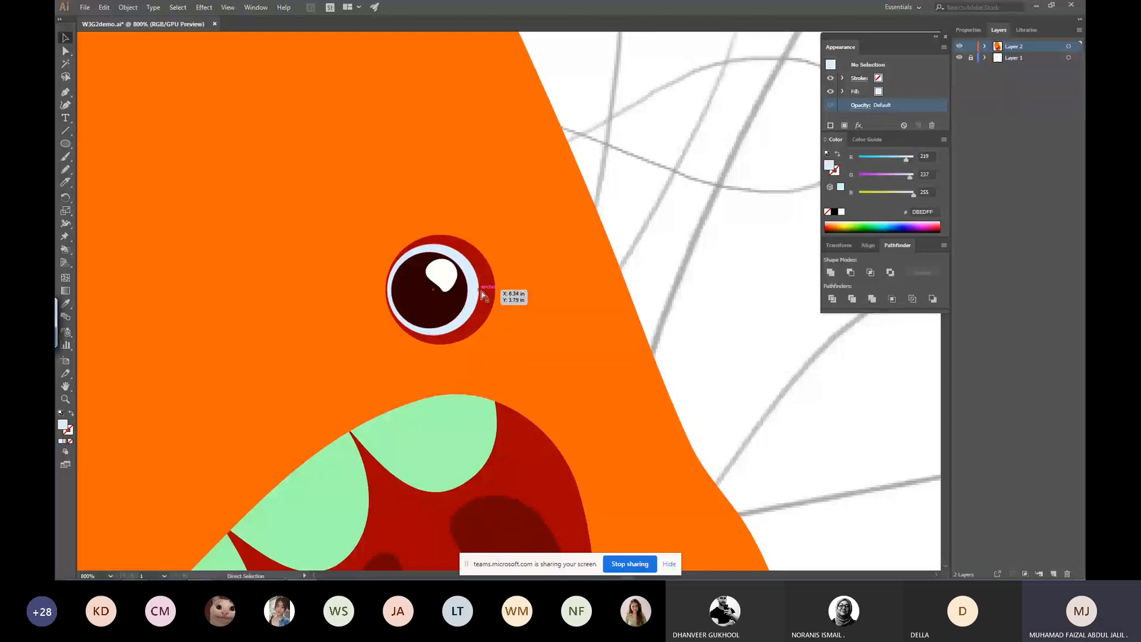
click(507, 267)
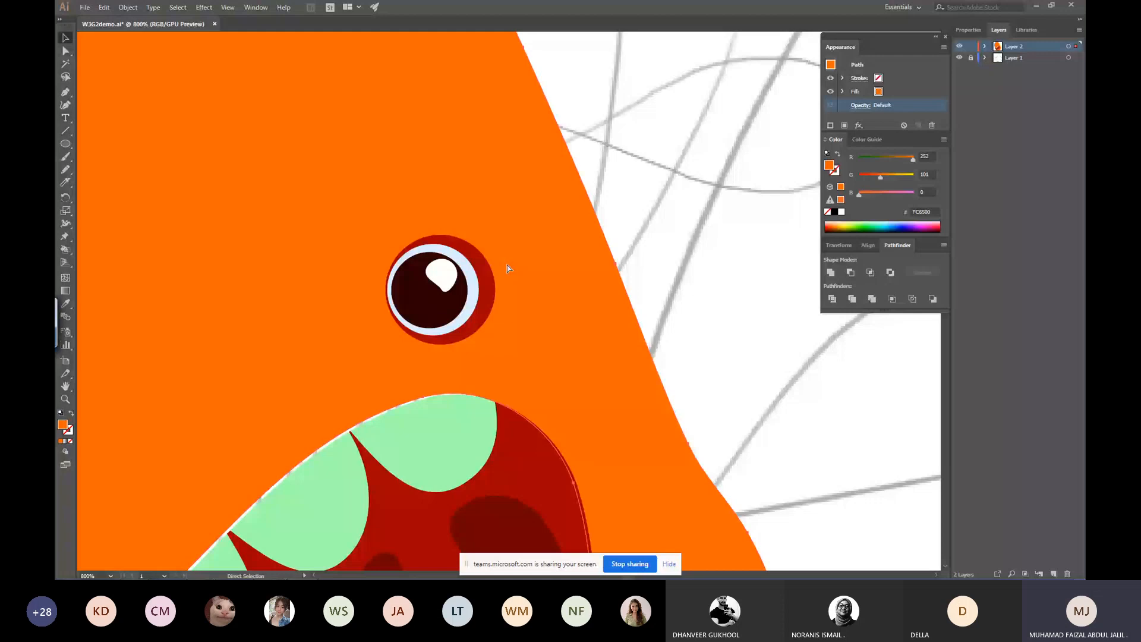
key(v)
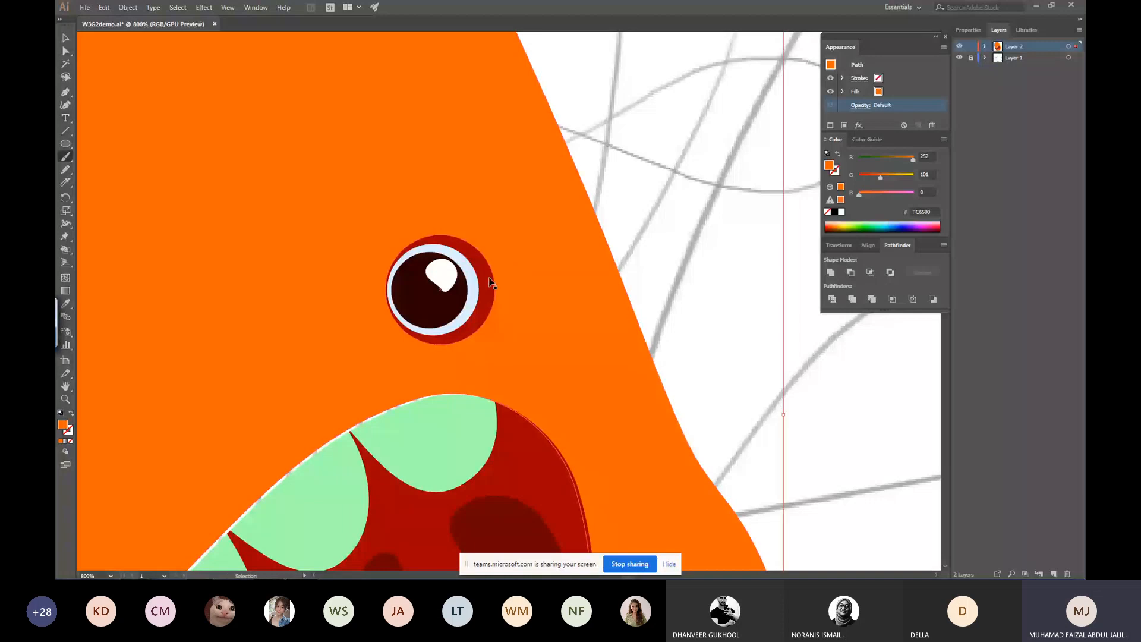
key(ctrl+z)
key(ctrl+z)
key(ctrl+shift+z)
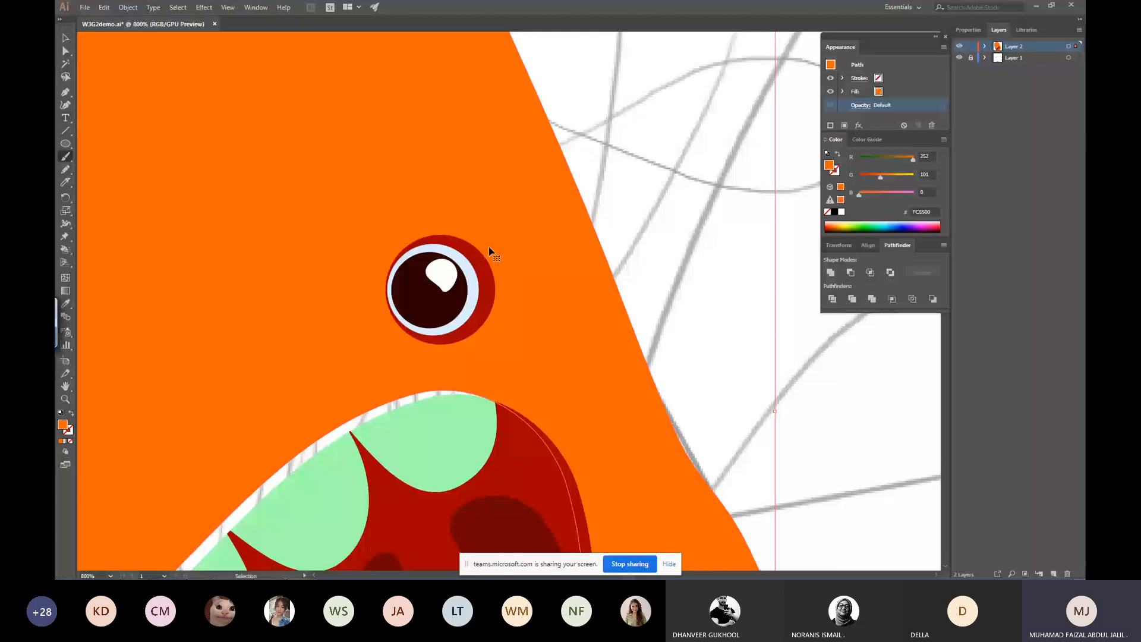
key(ctrl+z)
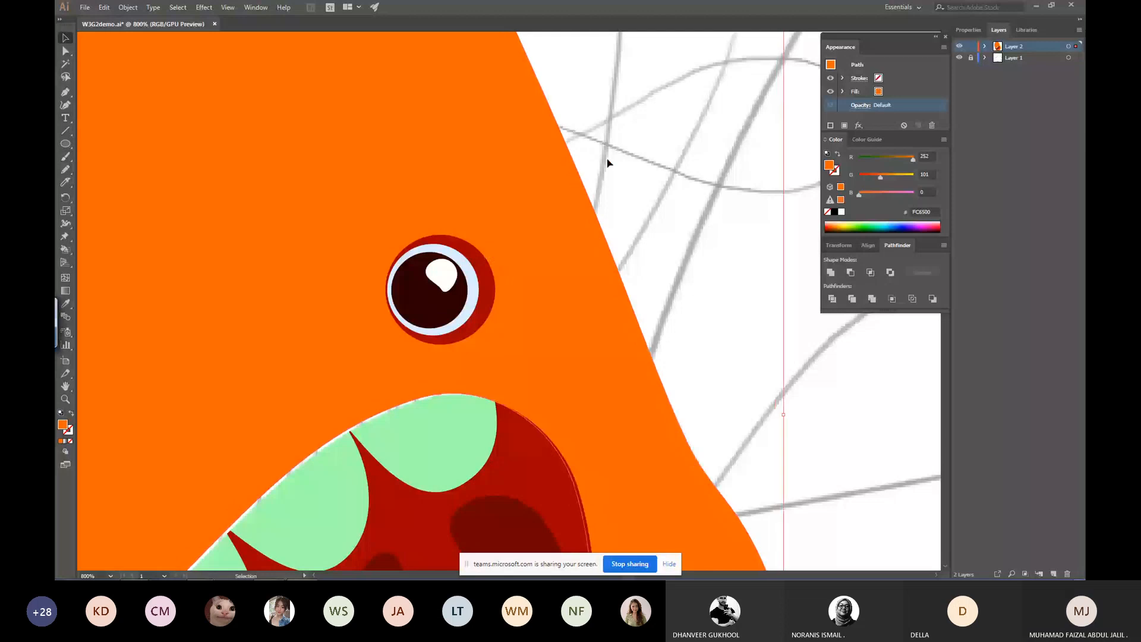
click(607, 162)
key(ctrl+z)
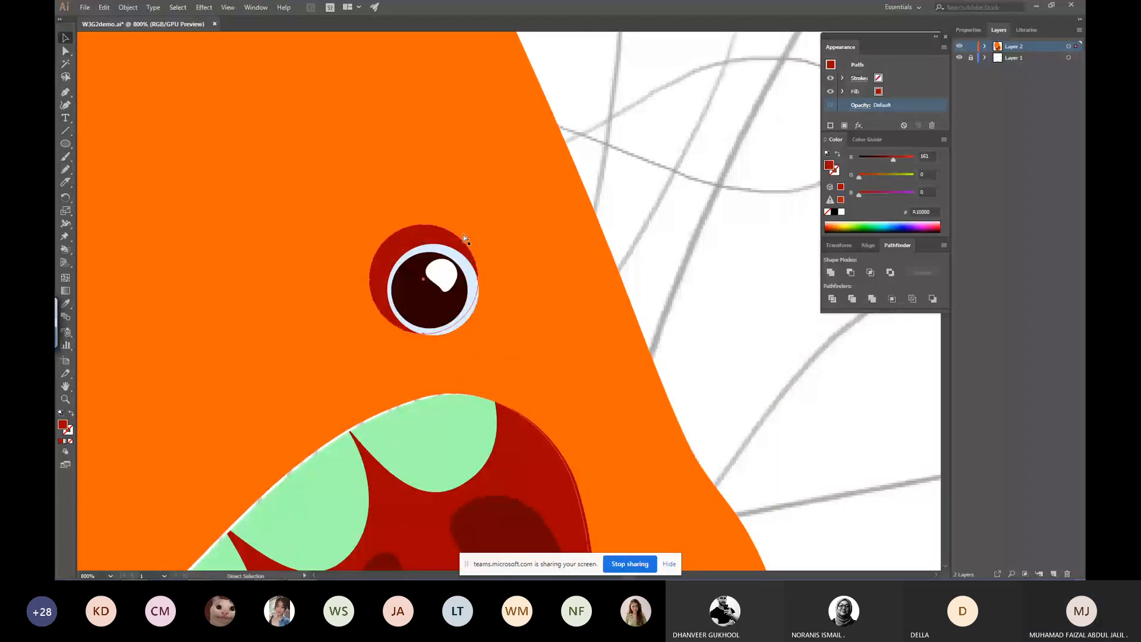
Centre the outer red circle around the pale blue circle, and group all the eye's shapes.
drag(465, 238, 463, 249)
click(443, 276)
shift+click(434, 306)
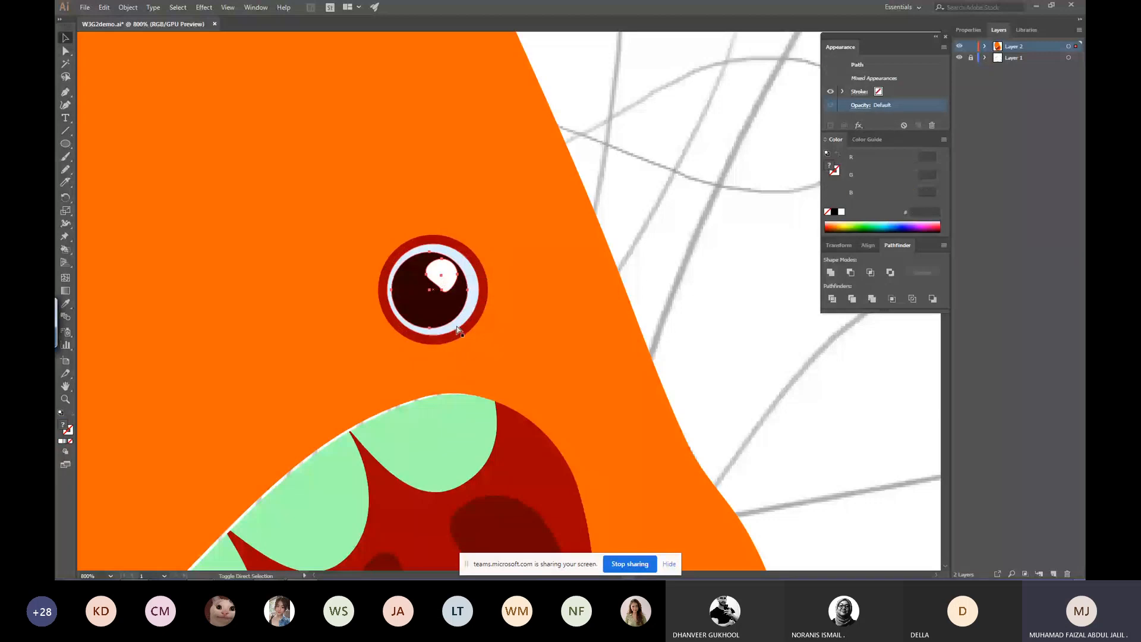
shift+click(456, 327)
key(ctrl+g)
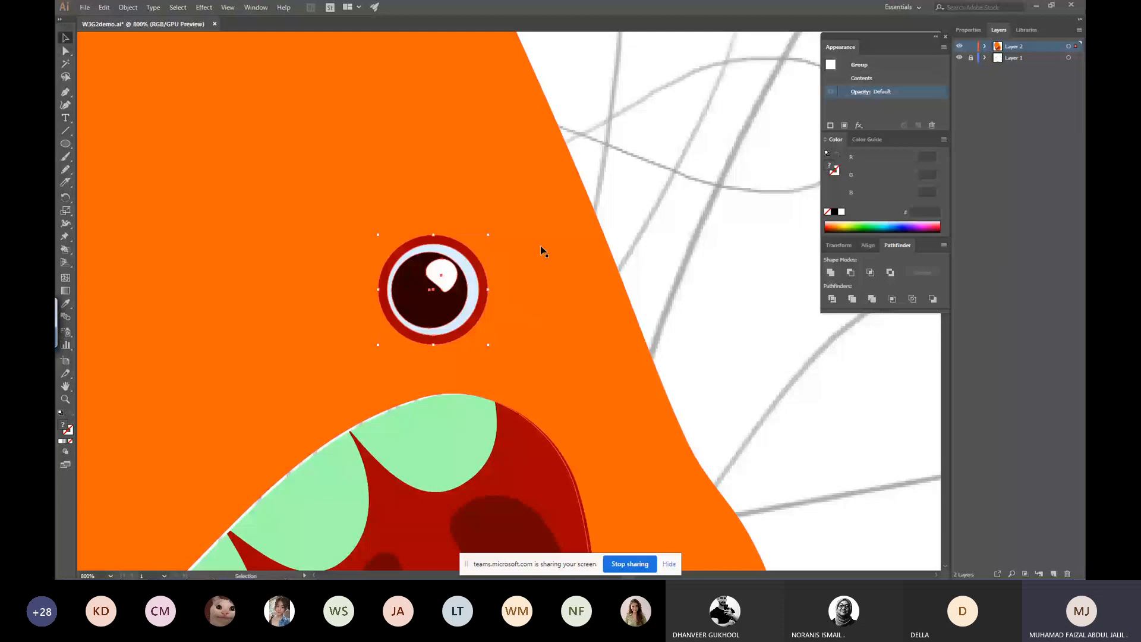
Place a smaller copy of the eye group near the mouth's left corner and clear the selection.
key(ctrl+minus)
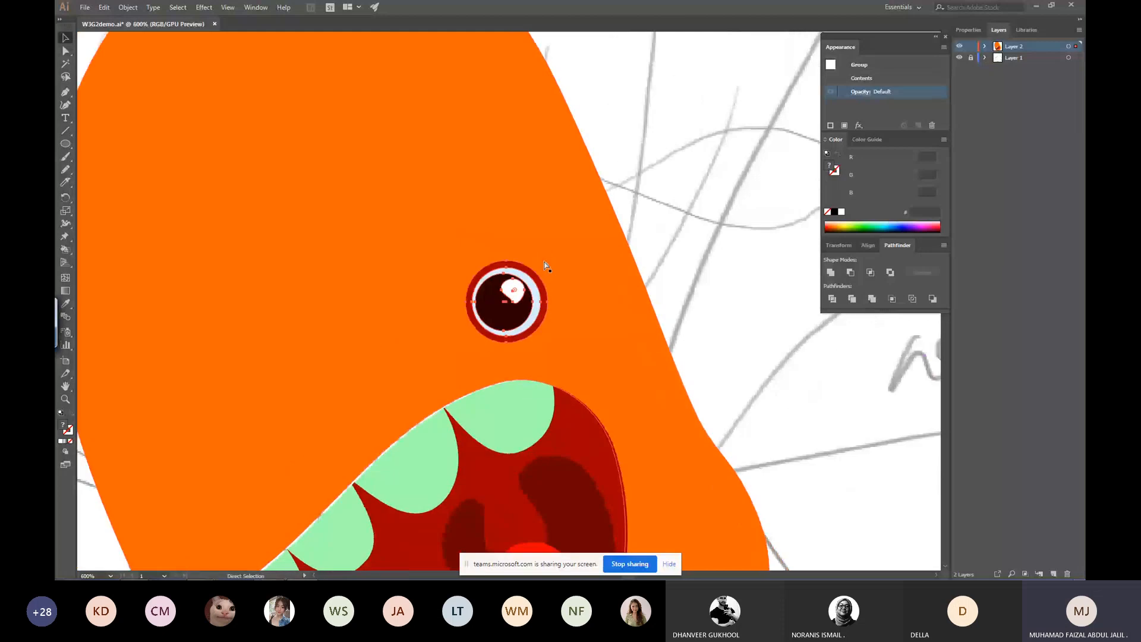
key(ctrl+minus)
key(ctrl+minus)
alt+drag(508, 301, 336, 369)
drag(323, 388, 338, 409)
key(ctrl+shift+a)
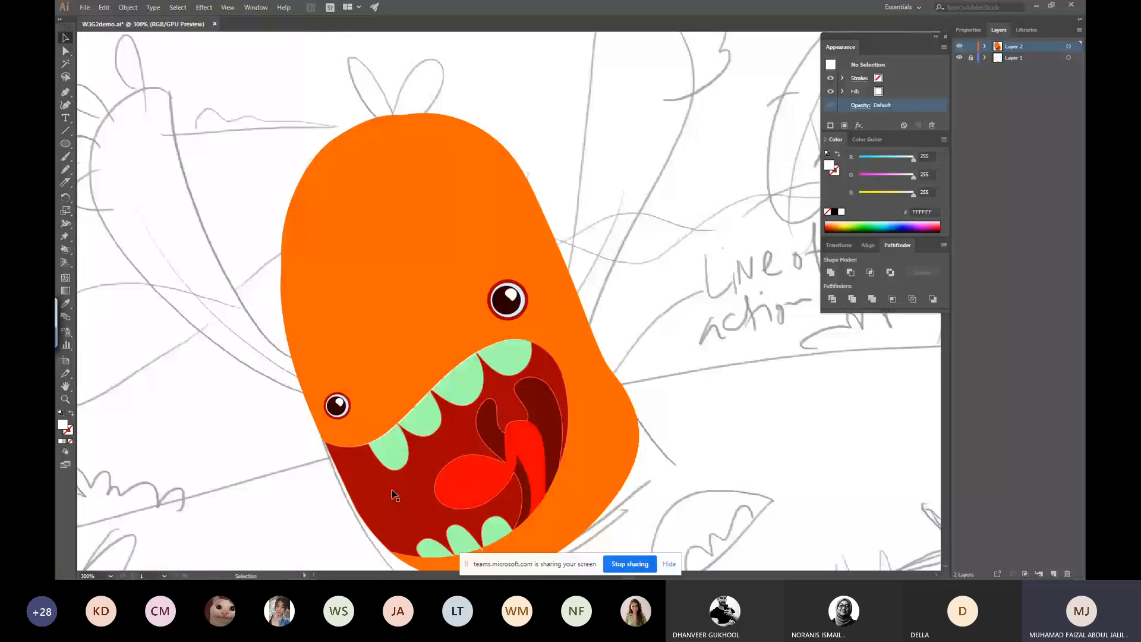
Shift the orange body shape to close the white gap along the upper teeth, and clear the selection.
scroll(636, 202, down, 3)
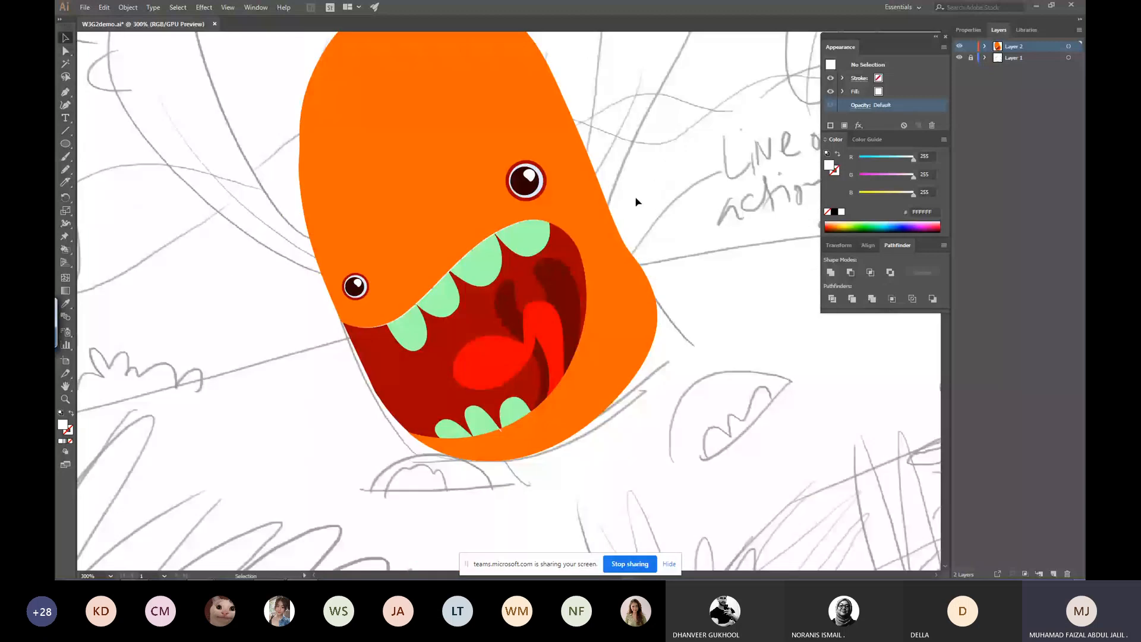
drag(293, 239, 479, 186)
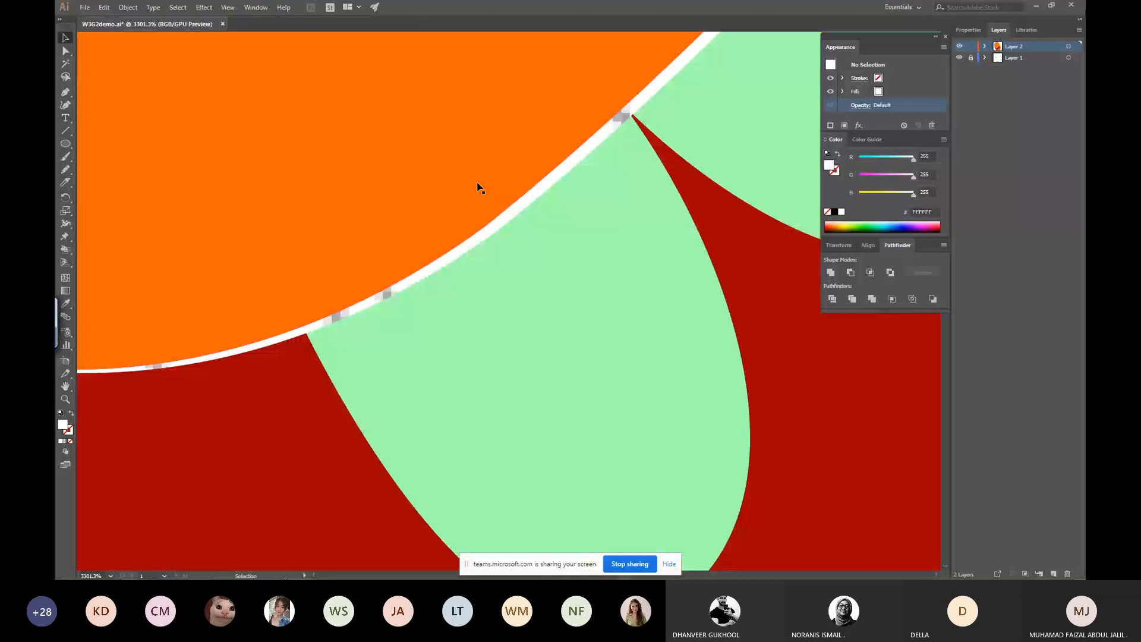
click(479, 185)
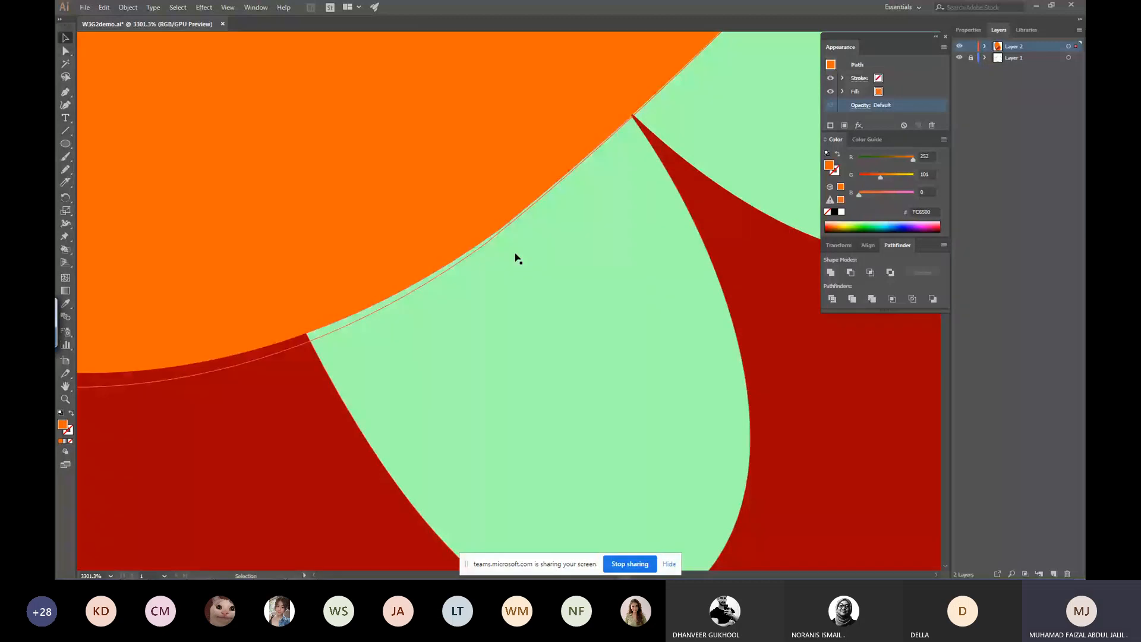
key(ctrl+minus)
key(ctrl+minus)
key(ctrl+minus)
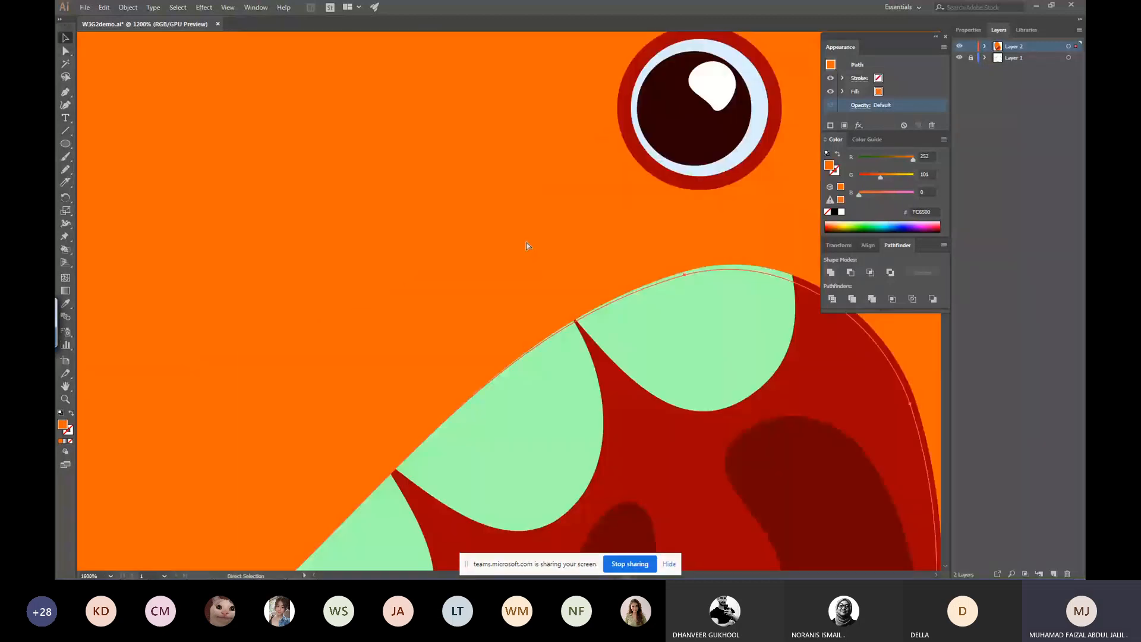
key(ctrl+minus)
key(ctrl+minus)
key(ctrl+minus)
click(660, 149)
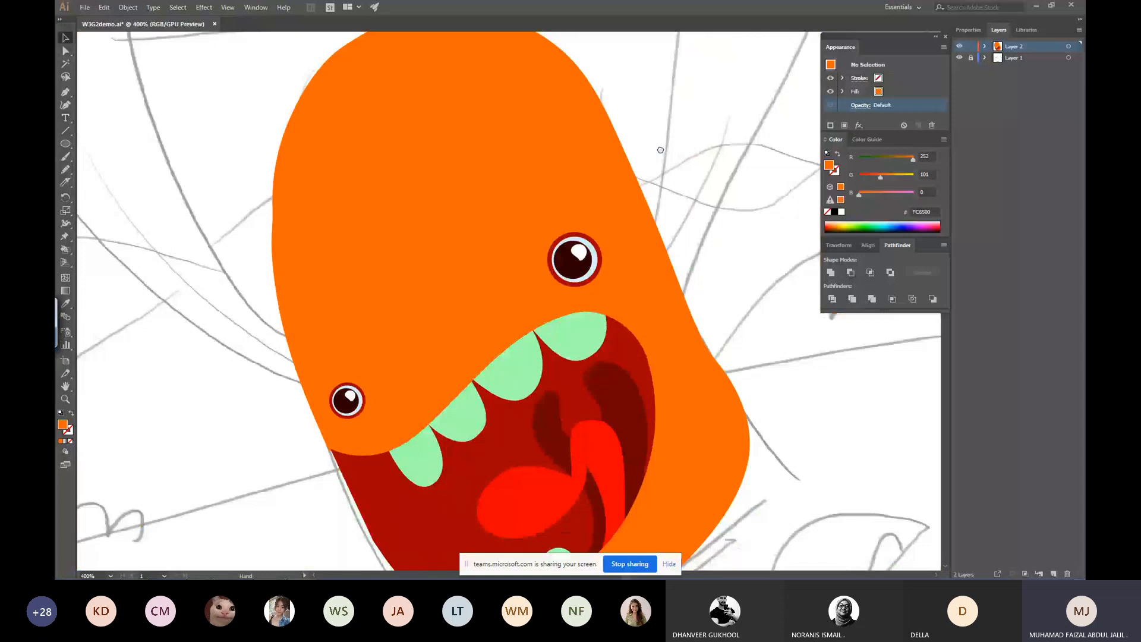
key(ctrl+minus)
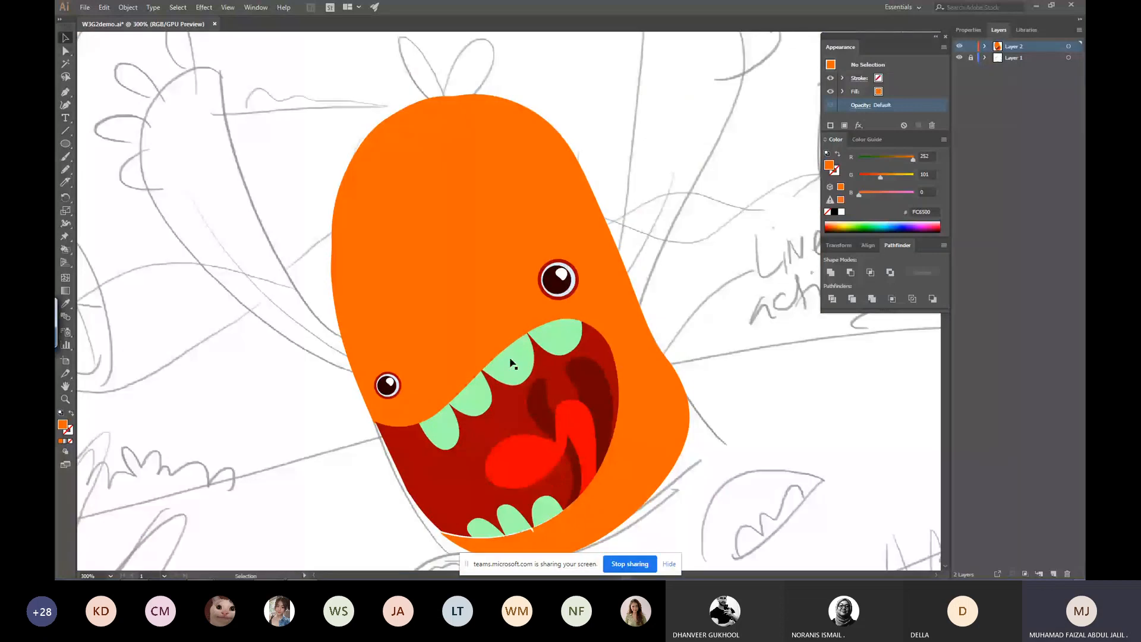
Try to close the white gap along the lower teeth by nudging the orange body up and to the right, and clear the selection.
drag(394, 543, 482, 387)
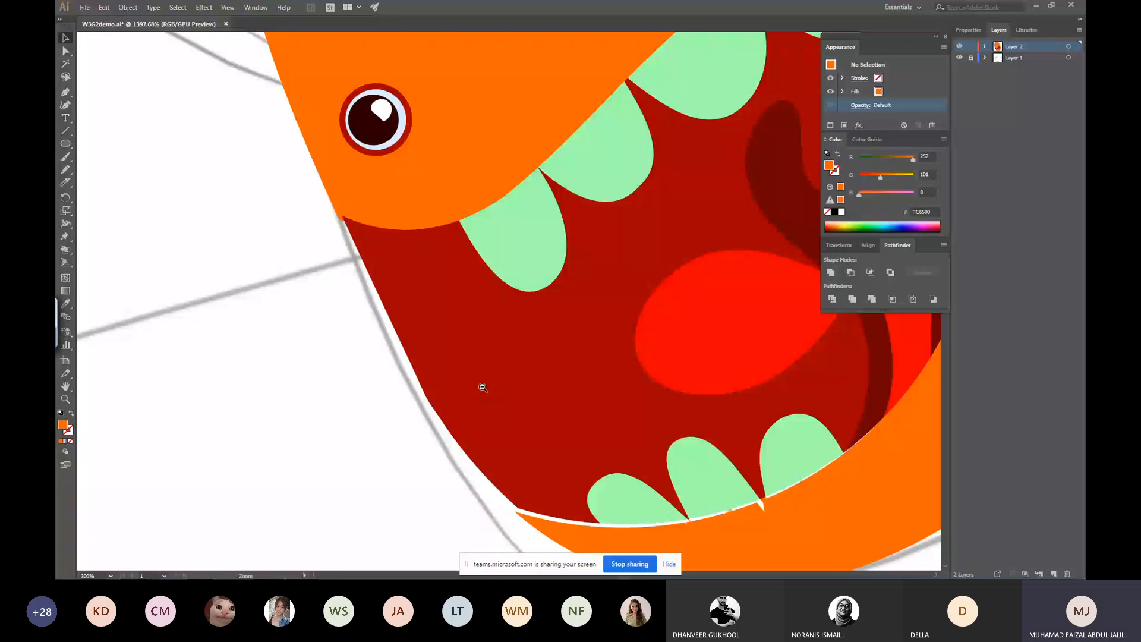
alt+click(482, 387)
click(663, 519)
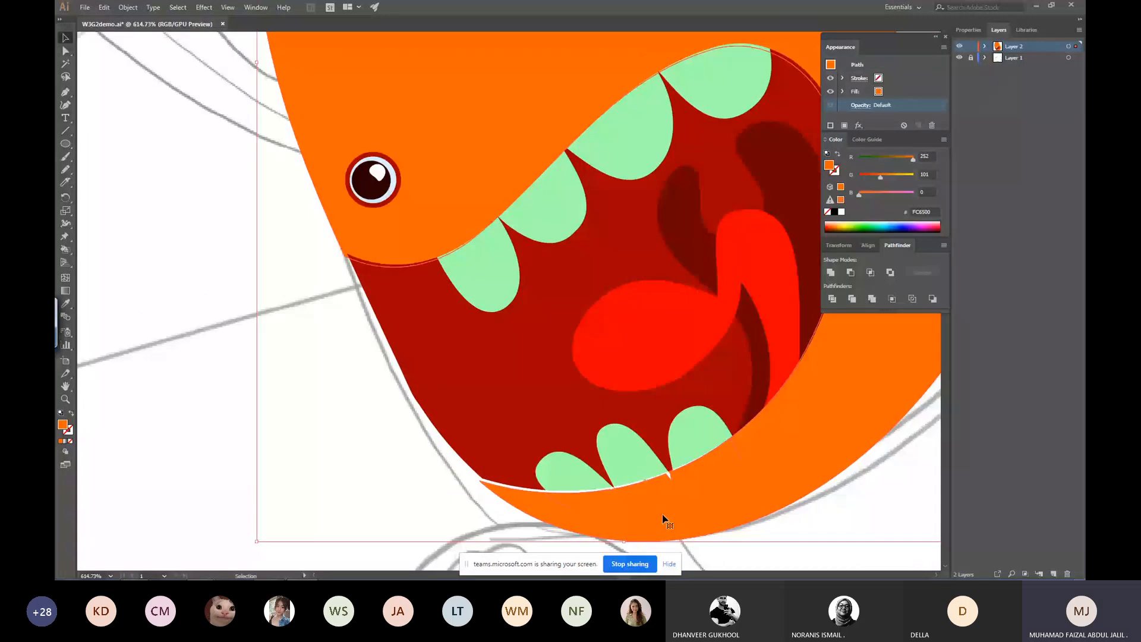
key(Up)
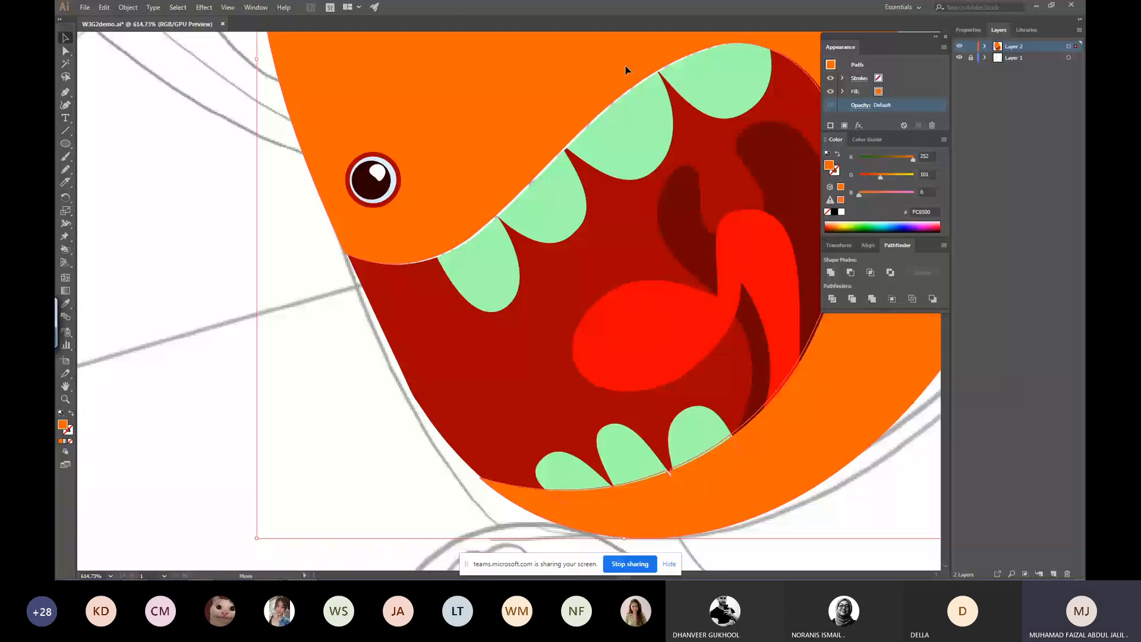
key(Right)
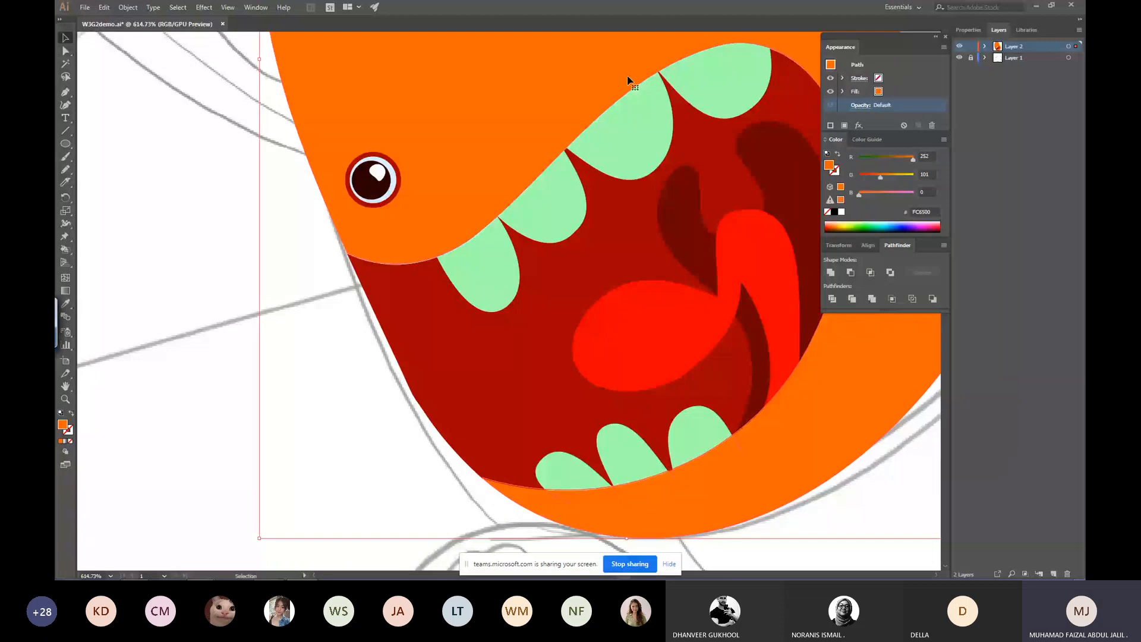
key(ctrl+shift+a)
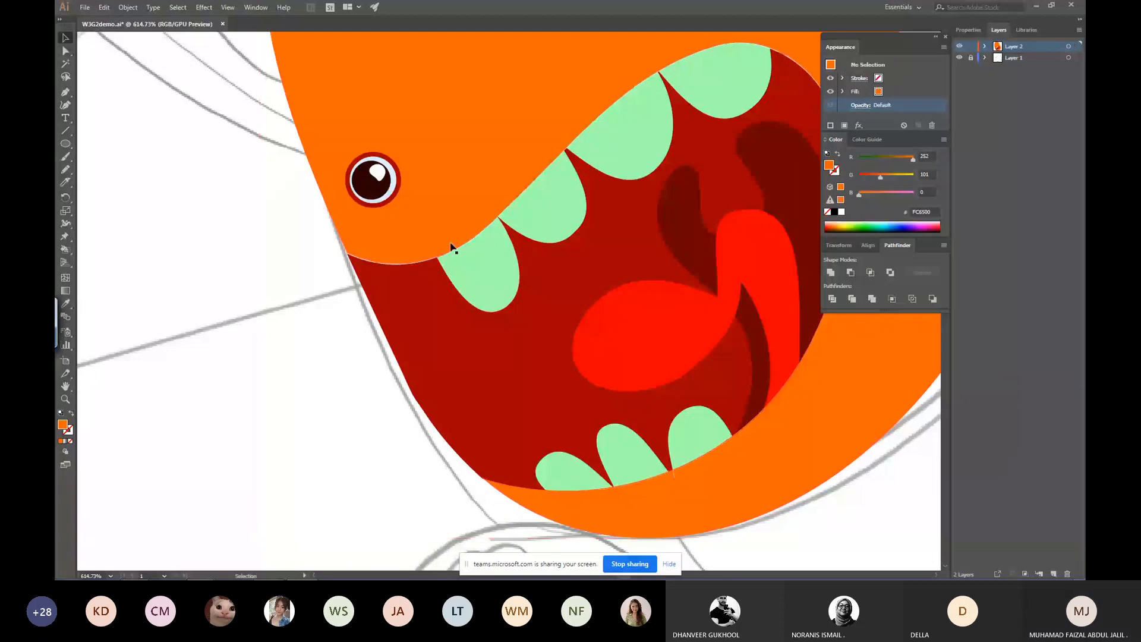
Undo the orange body's nudges and try moving it up once more against the lower teeth, and clear the selection.
drag(819, 56, 644, 173)
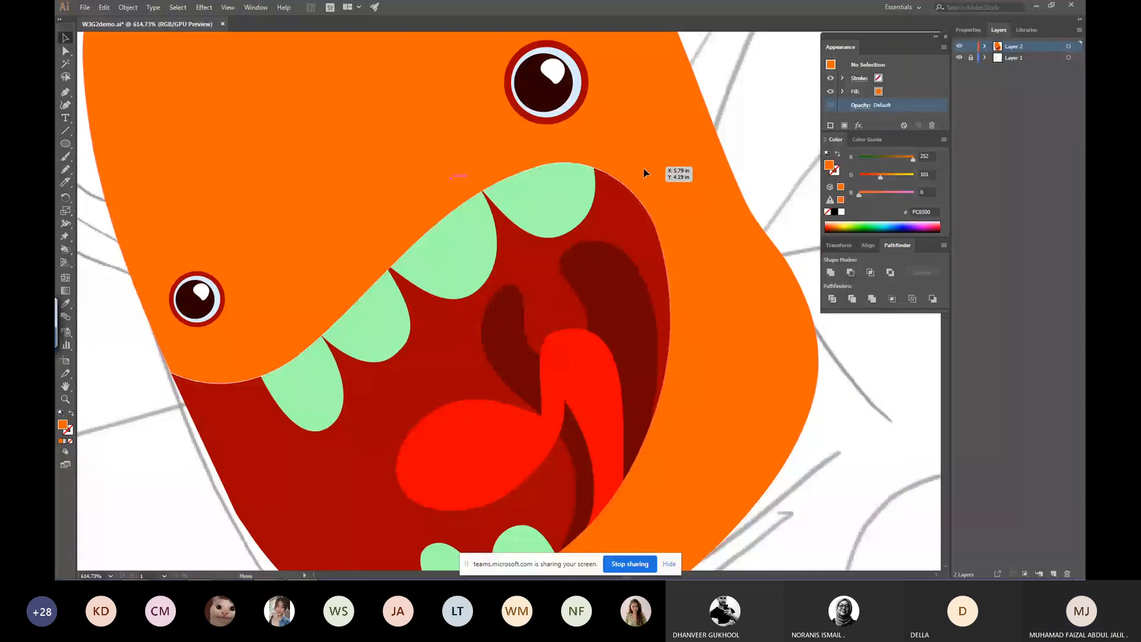
click(697, 261)
key(ctrl+z)
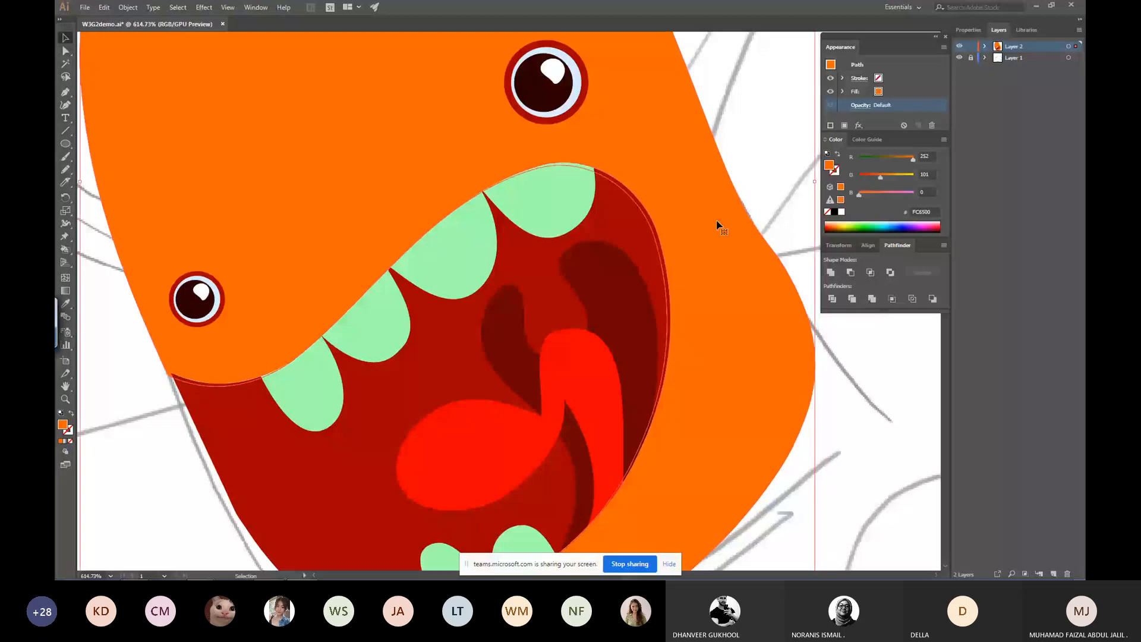
scroll(675, 249, down, 5)
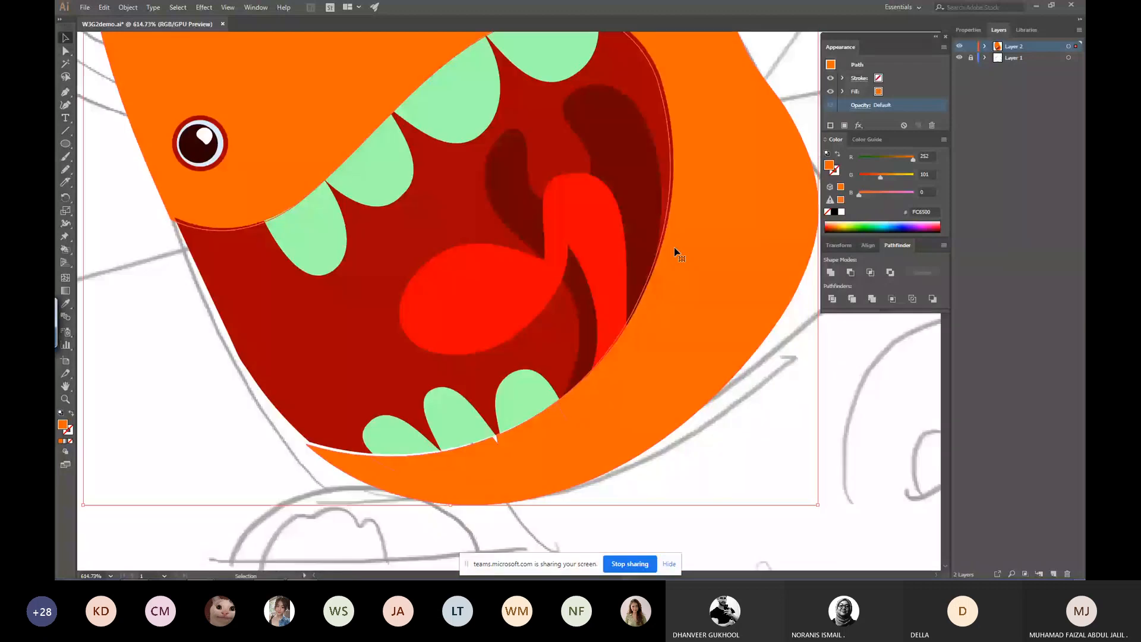
key(Up)
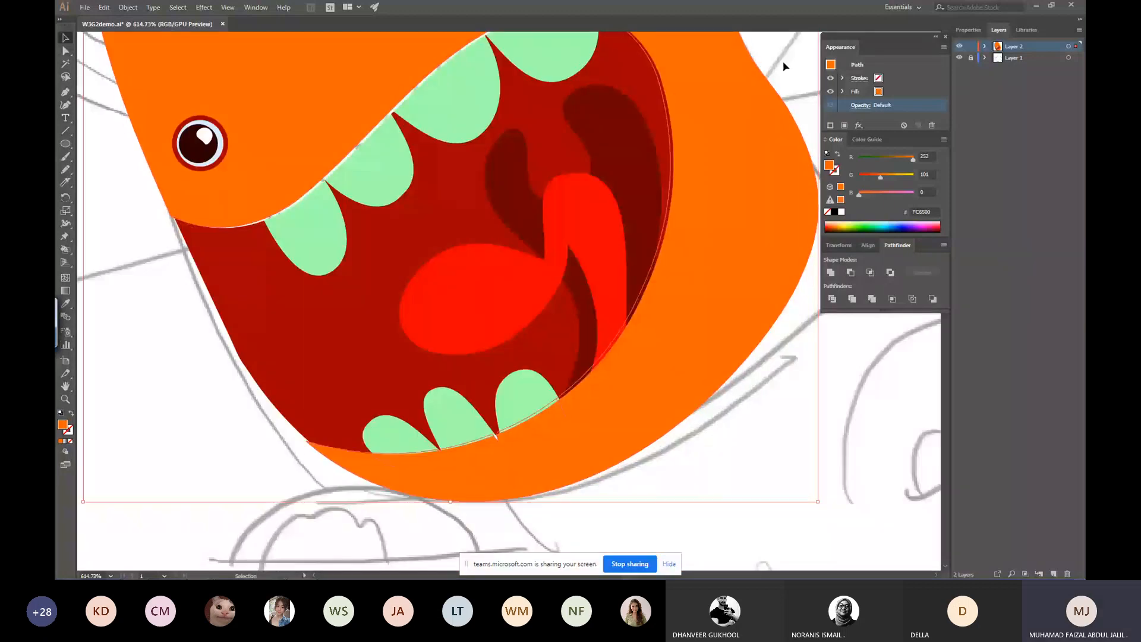
click(782, 60)
scroll(512, 159, up, 5)
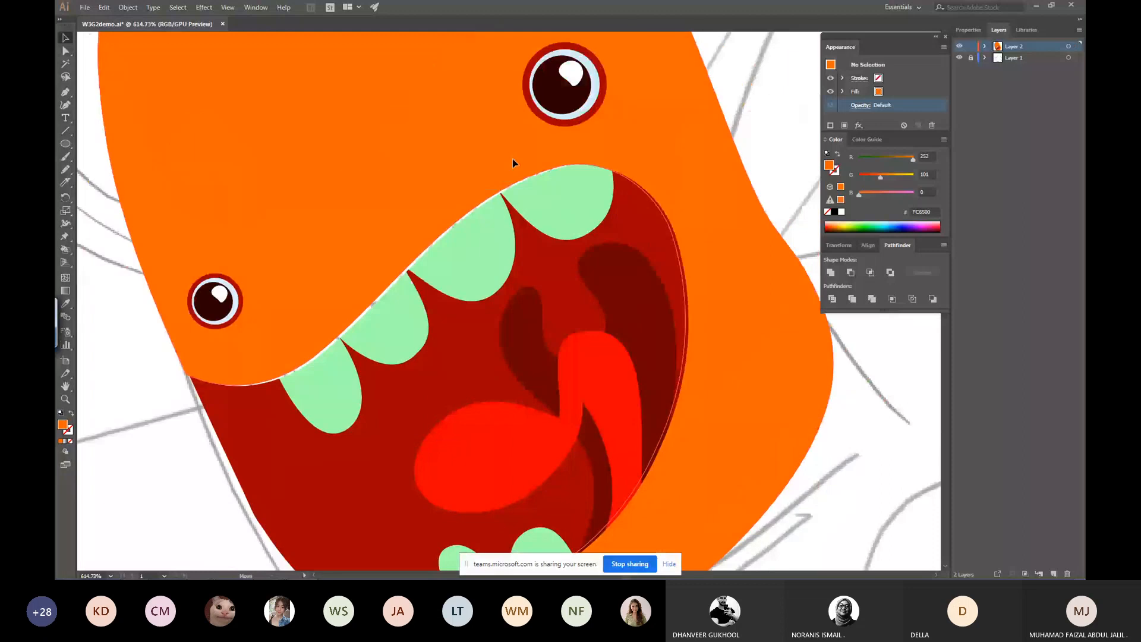
Undo the orange body's last upward nudge and clear the selection.
click(513, 161)
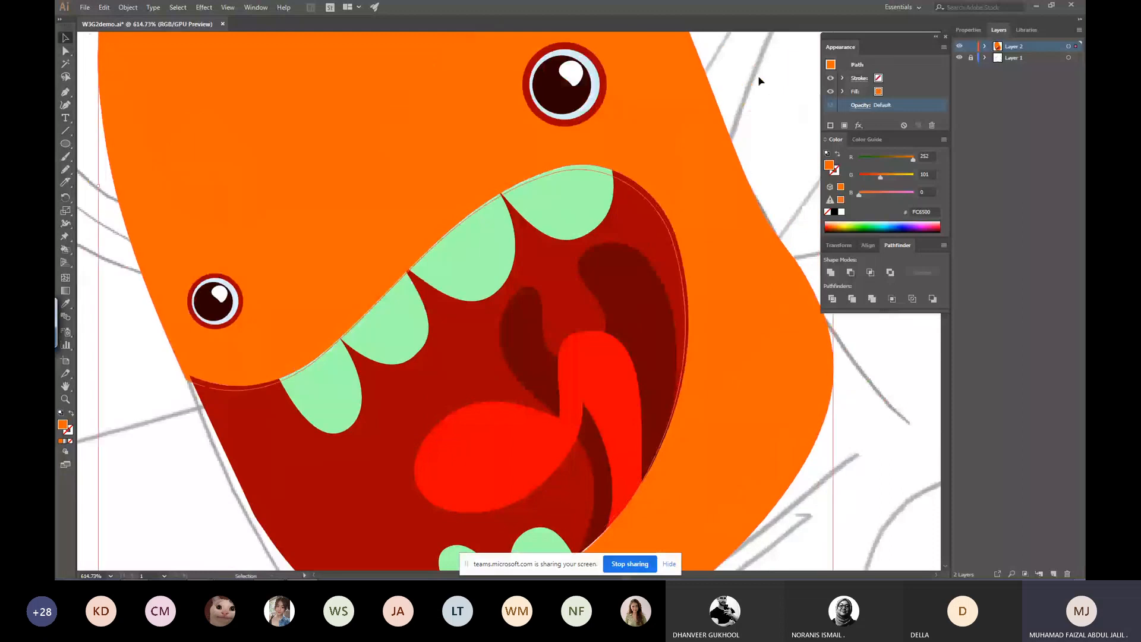
click(759, 81)
key(ctrl+minus)
key(ctrl+minus)
key(ctrl+minus)
key(ctrl+minus)
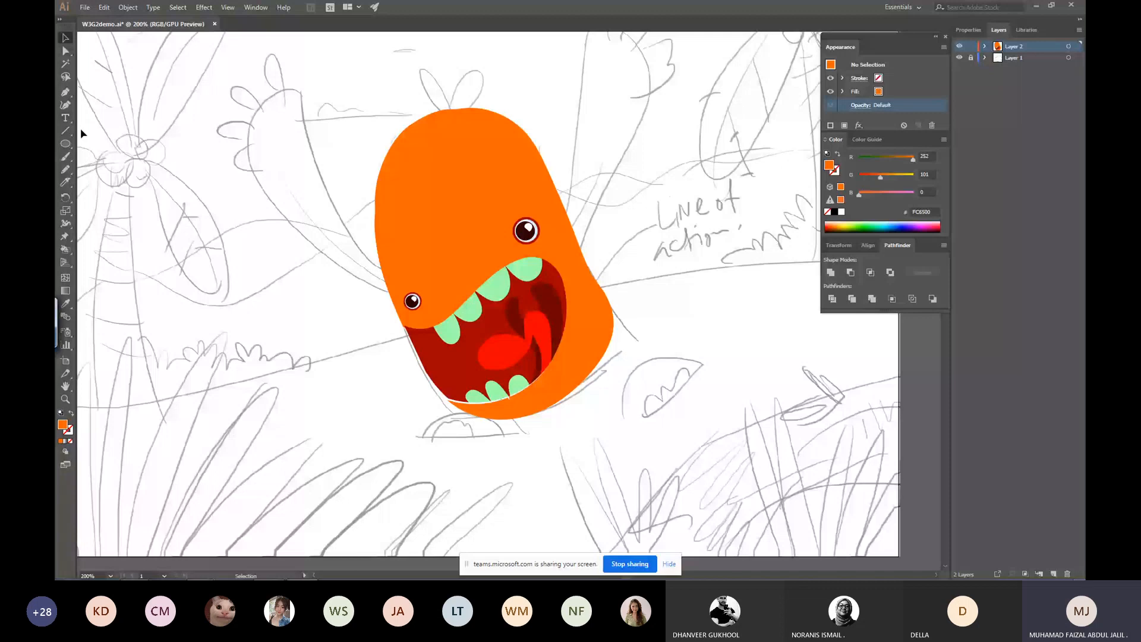
Cut a large rounded patch out of the orange body above the eyes with the Knife and fill it with dark brown 6F1B00.
click(66, 182)
drag(429, 168, 365, 136)
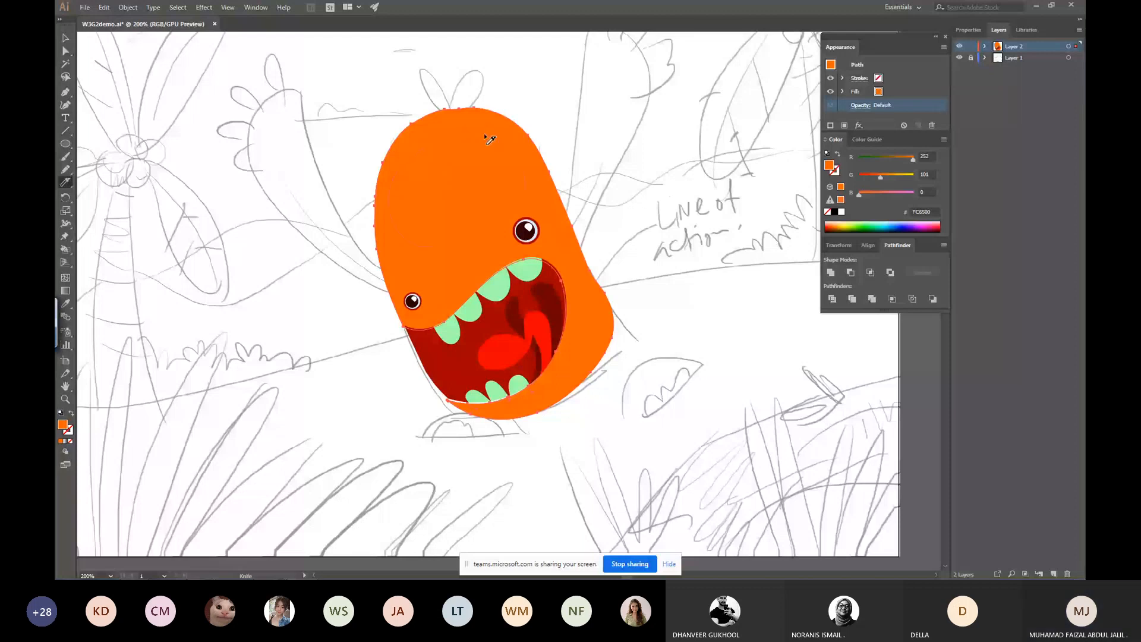
drag(489, 138, 411, 241)
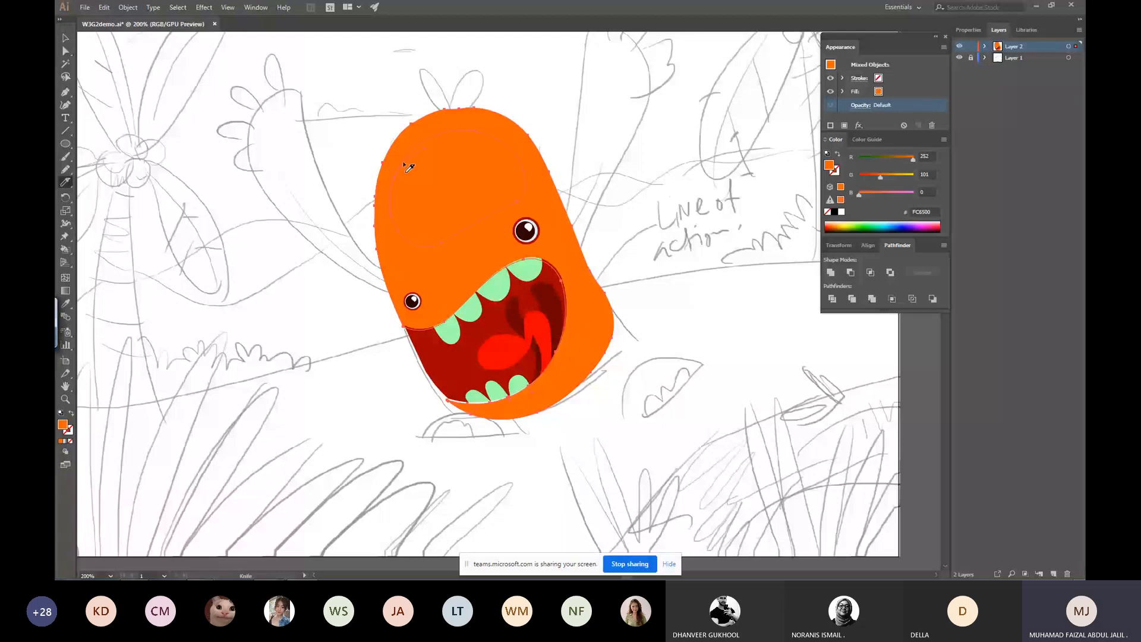
ctrl+click(432, 190)
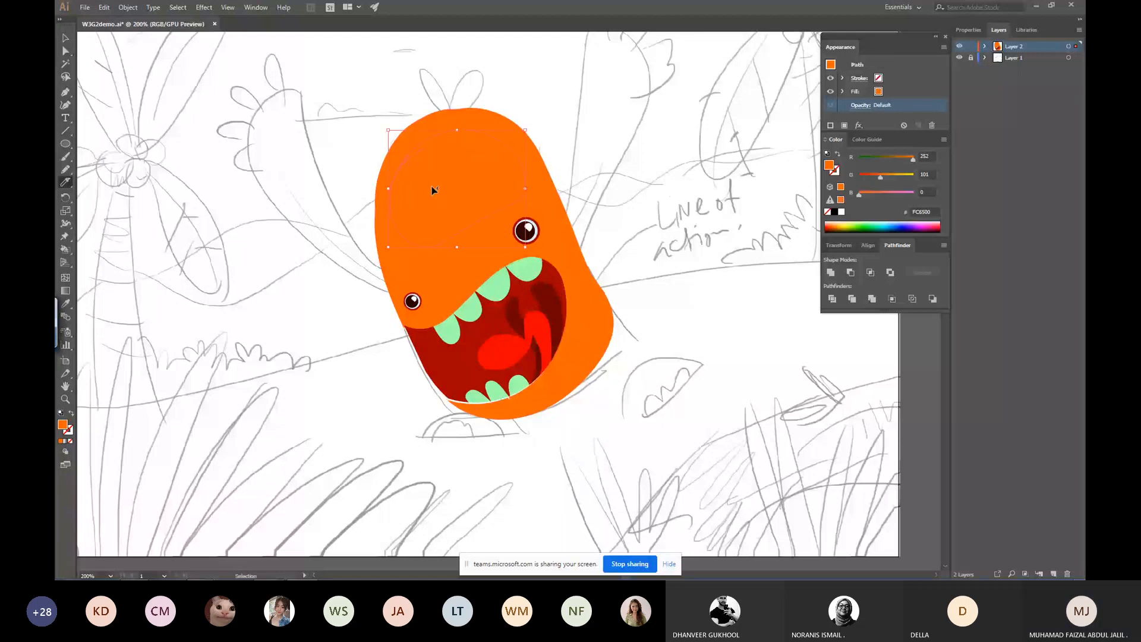
click(882, 158)
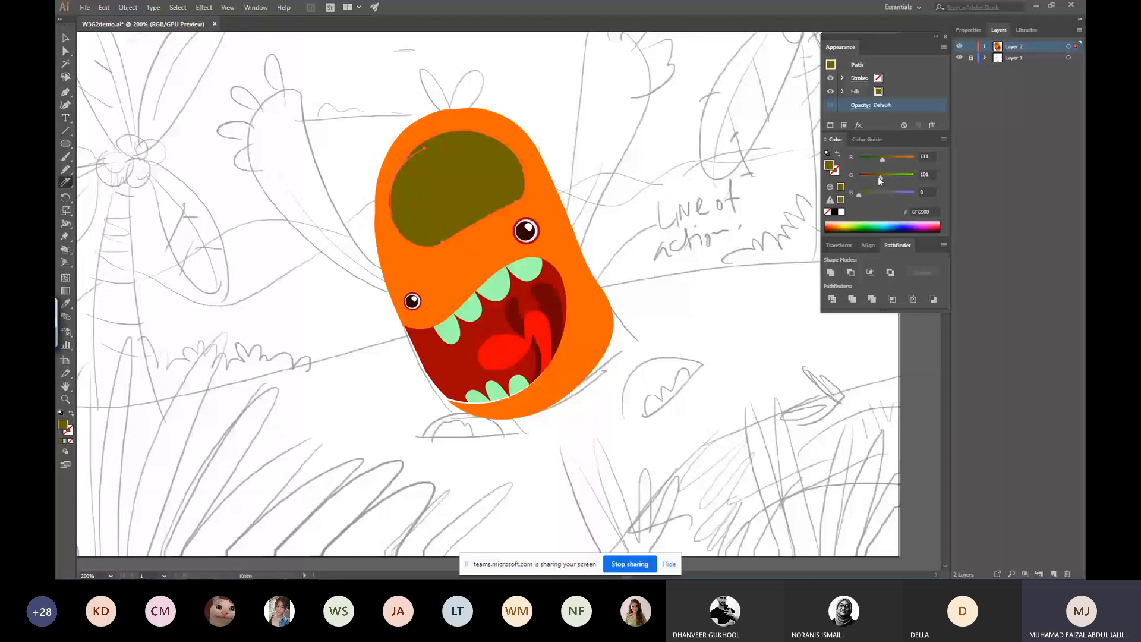
drag(878, 176, 865, 180)
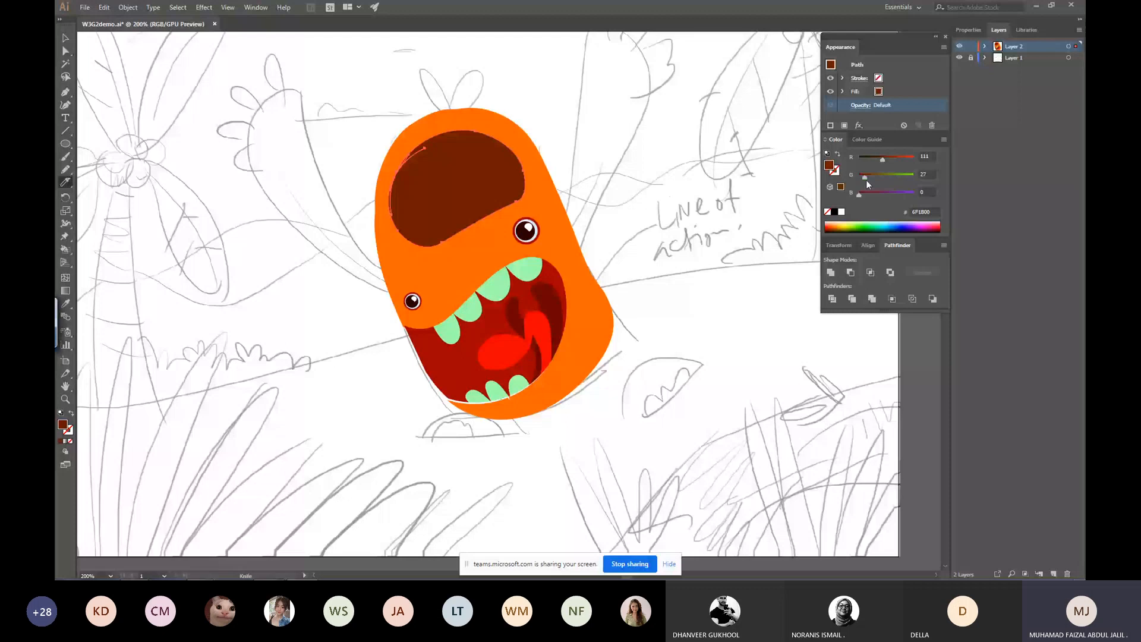
key(ctrl+shift+a)
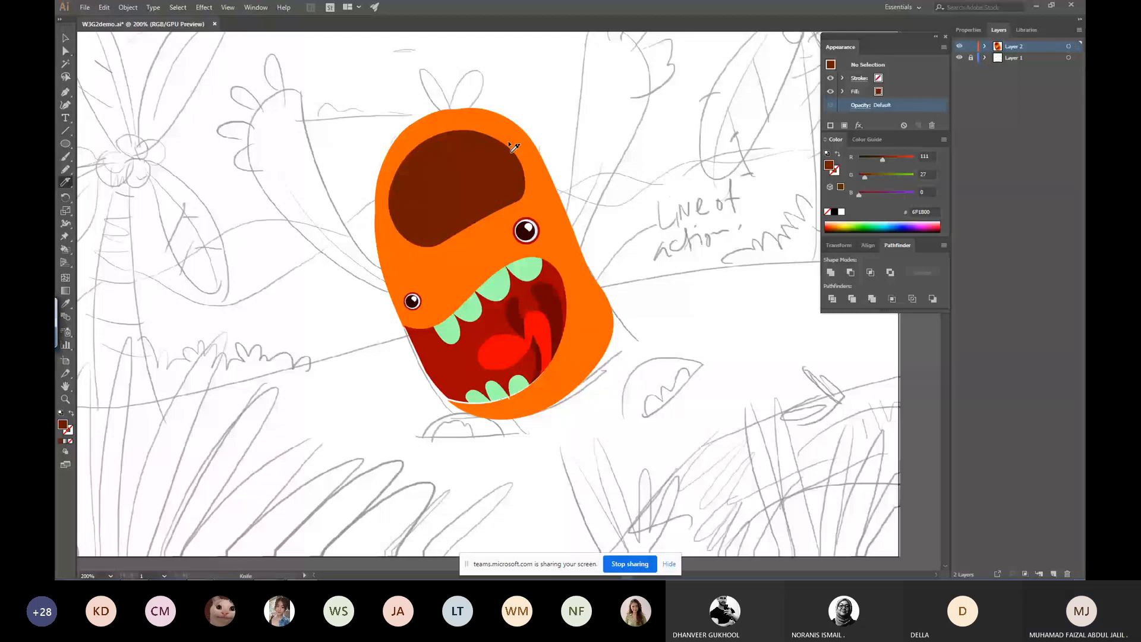
Cut scalloped edge pieces along the lower right and upper left borders of the dark brown patch with the Knife.
drag(512, 145, 546, 150)
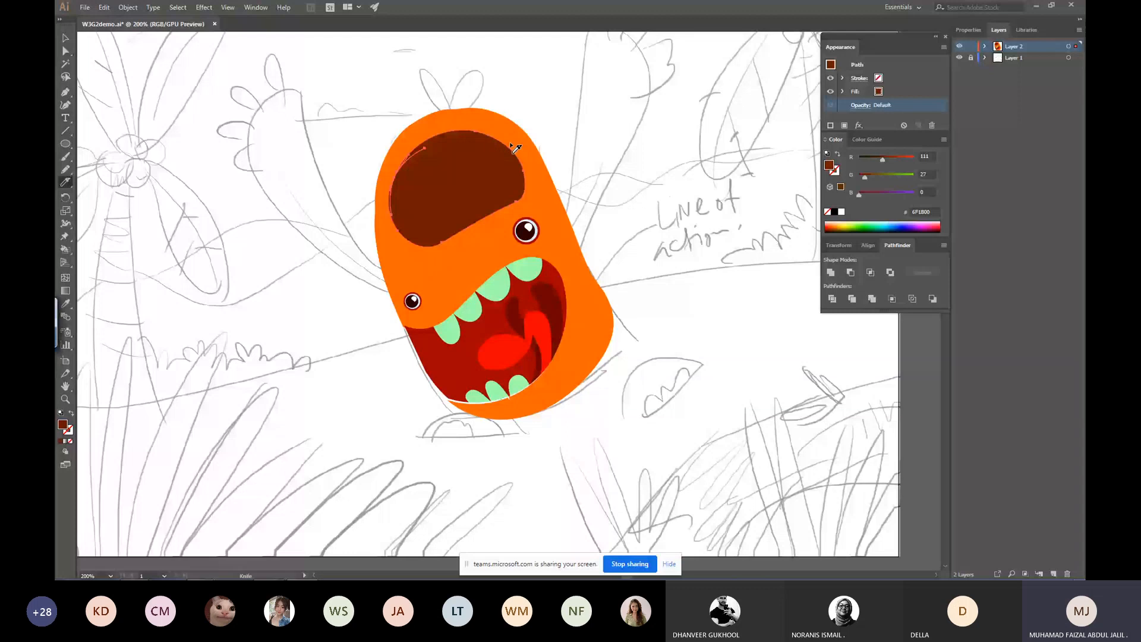
drag(515, 149, 418, 236)
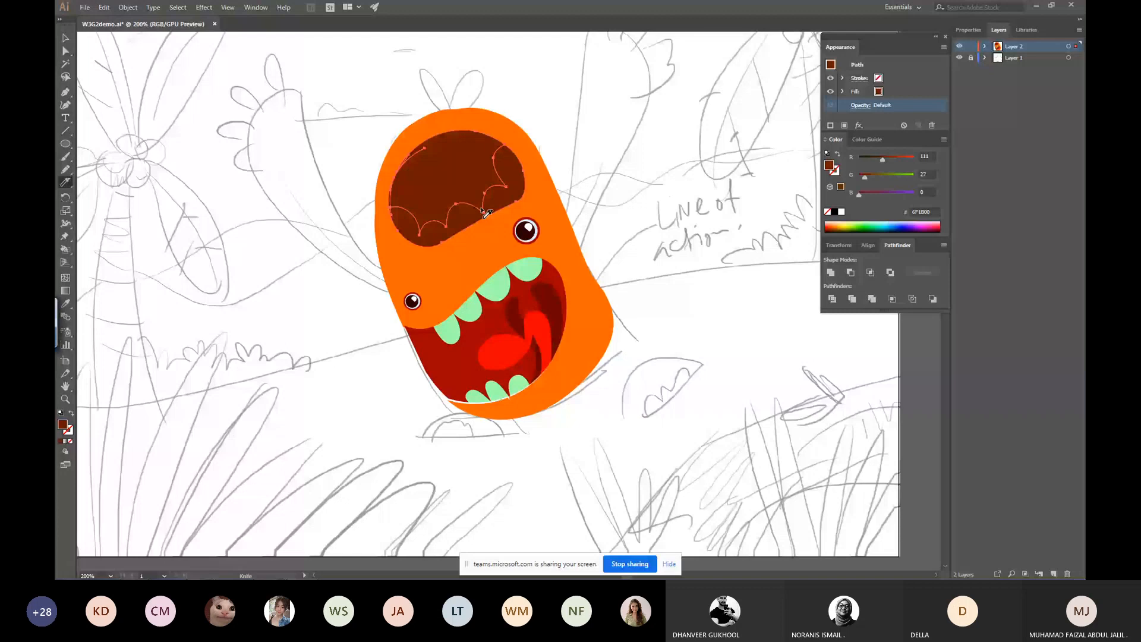
mouse_move(396, 175)
mouse_down()
mouse_move(429, 166)
mouse_move(448, 132)
mouse_up()
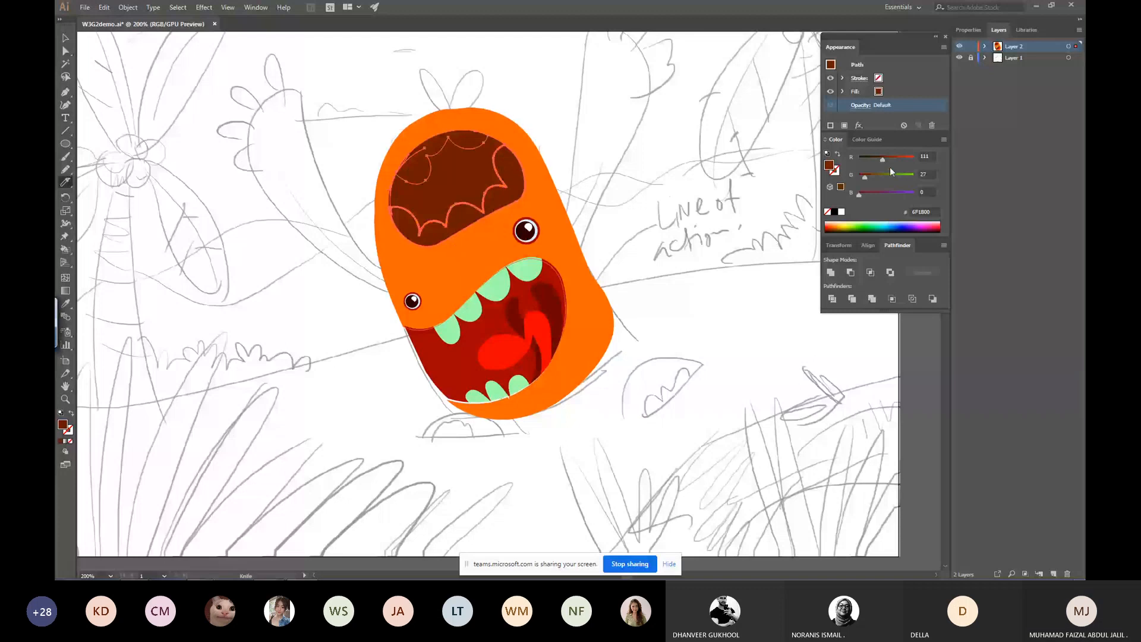
Fill the patch's lower scalloped edge piece with a lighter brown of RGB 152, 49, 0.
click(895, 160)
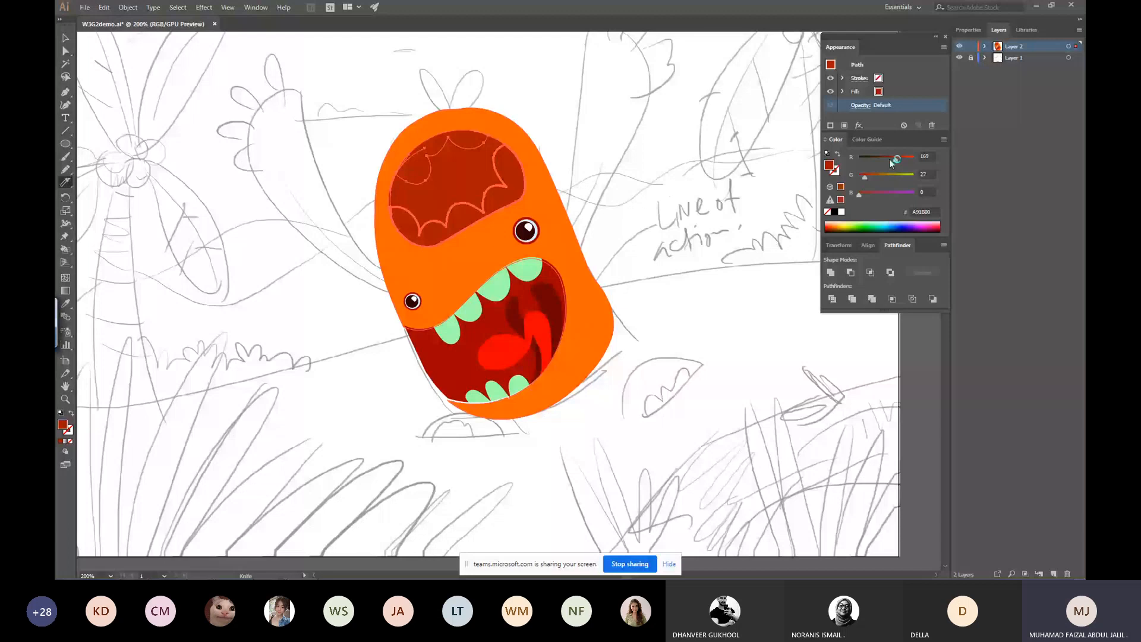
drag(889, 158, 882, 159)
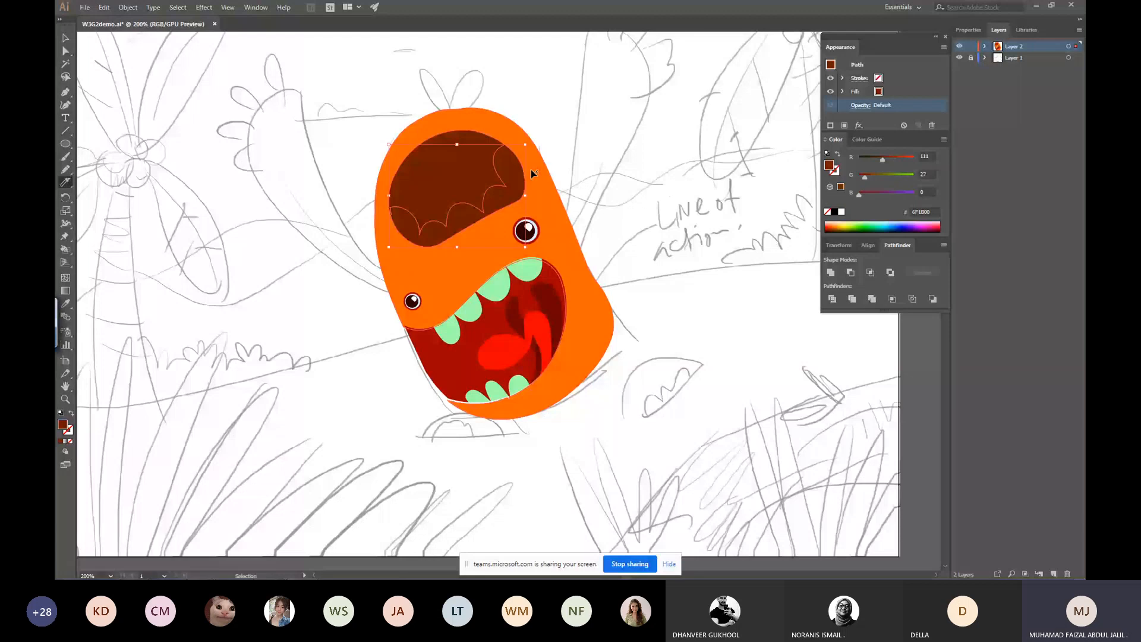
click(878, 173)
click(892, 158)
click(869, 176)
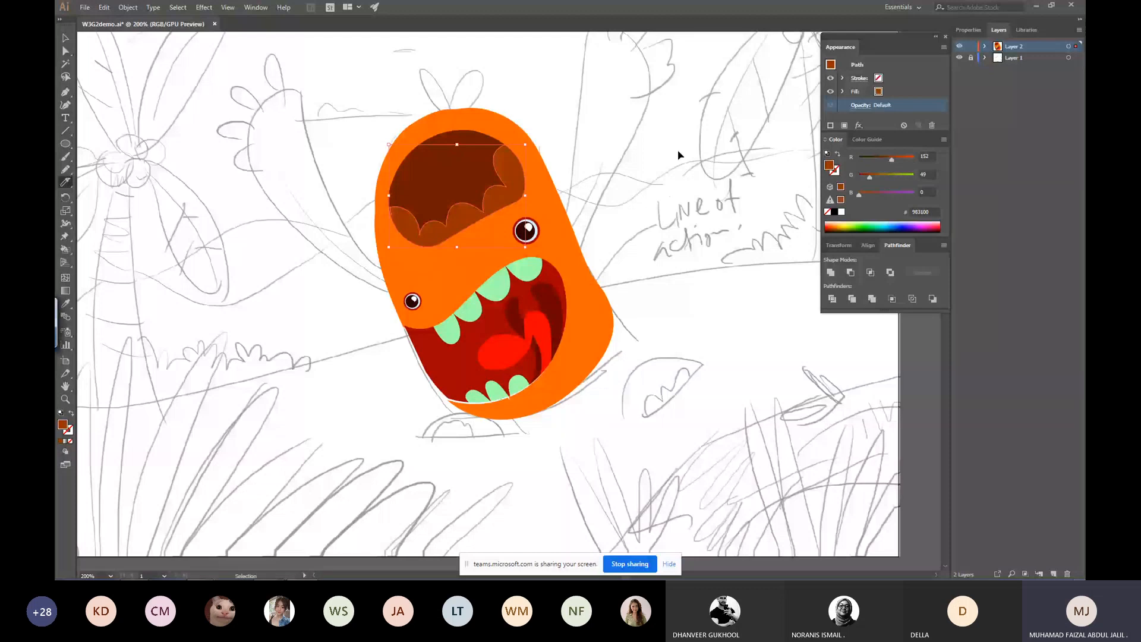
Sample the lower scallop's brown for the patch's upper scalloped piece, set its red value to 132 and clear the selection.
click(485, 144)
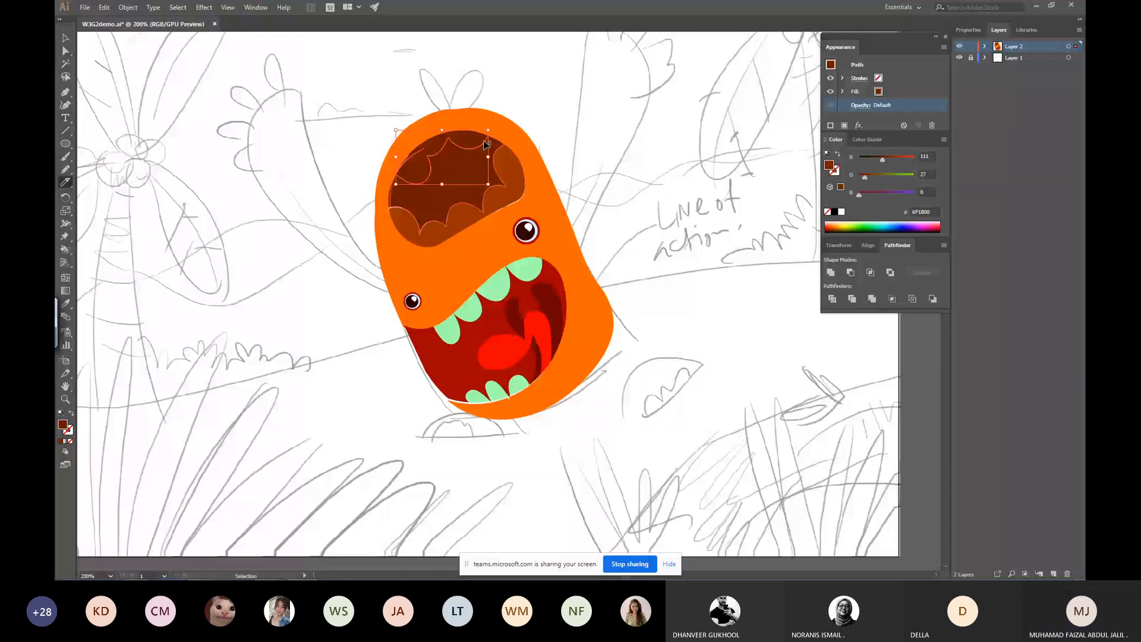
ctrl+click(501, 156)
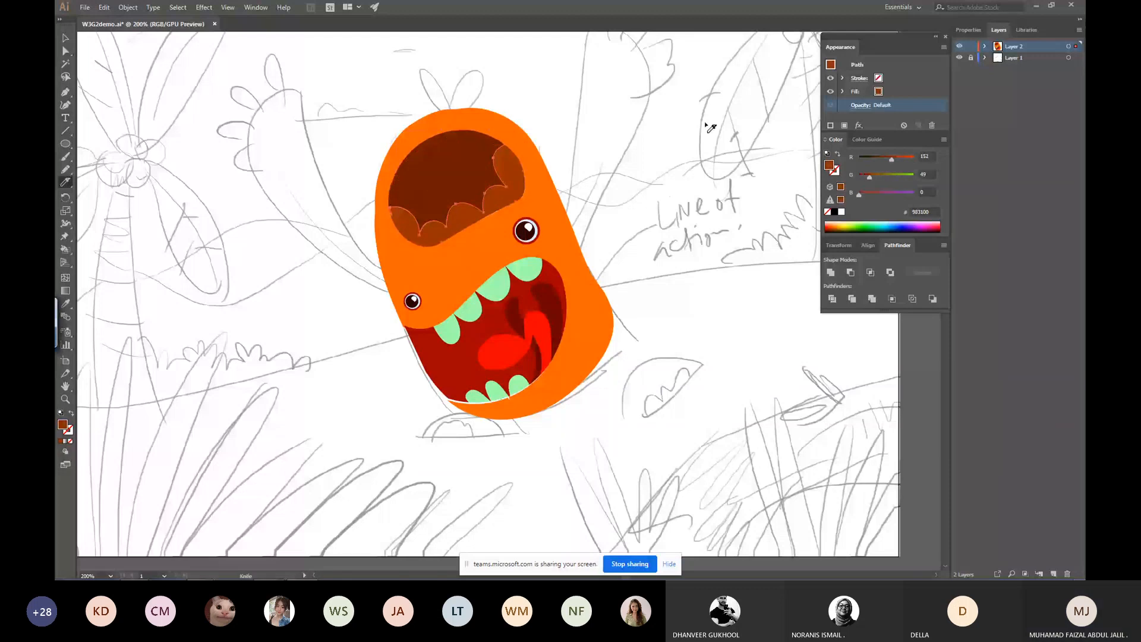
key(ctrl+z)
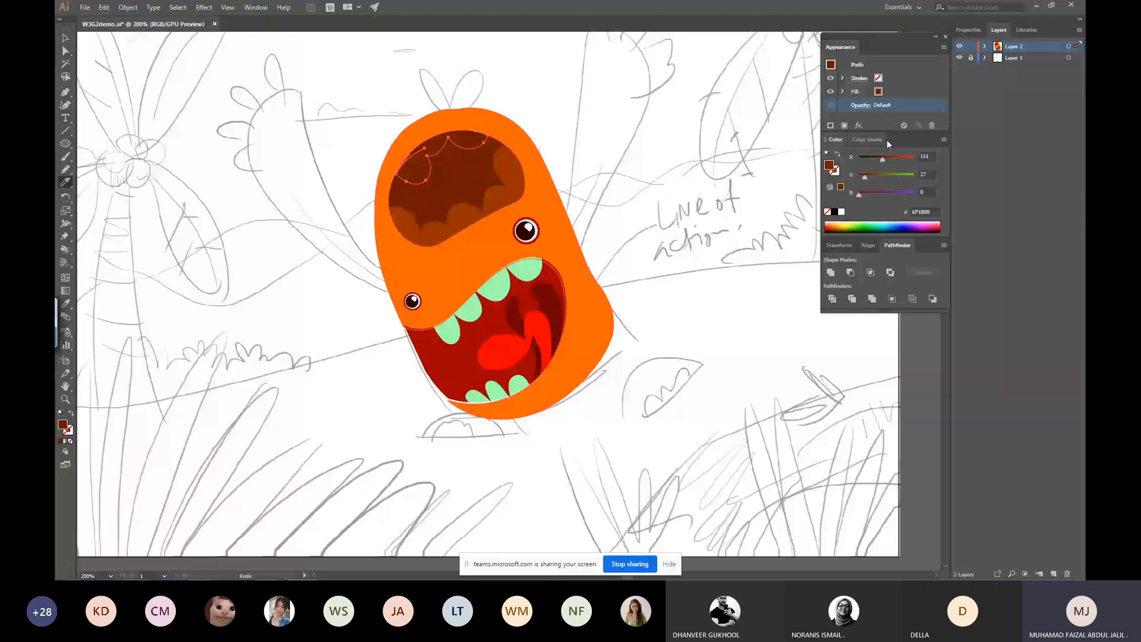
key(i)
click(517, 178)
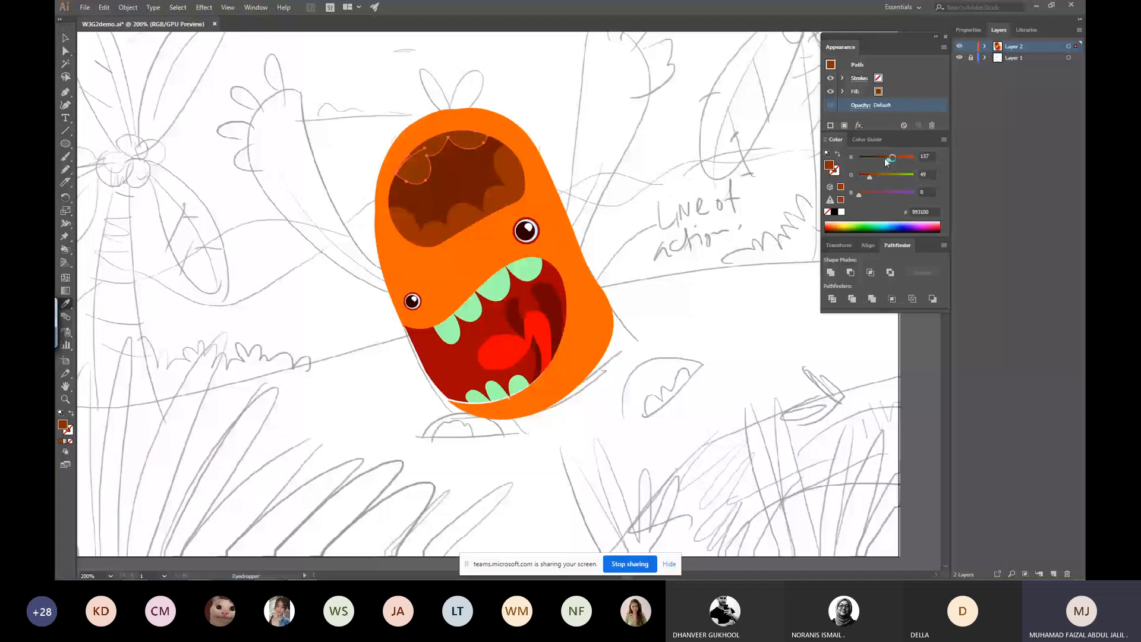
drag(884, 159, 883, 159)
key(ctrl+shift+a)
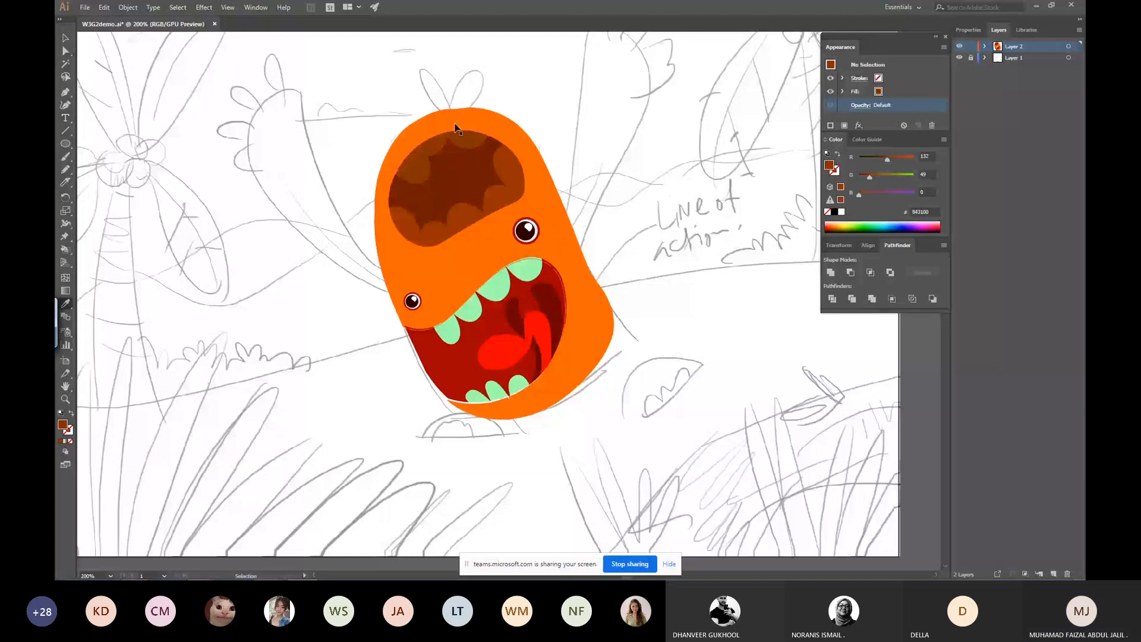
Draw a small closed heart-like shape beside the head with the Pencil and fill it with pink FF5CE0.
key(ctrl+space)
drag(326, 132, 637, 224)
key(n)
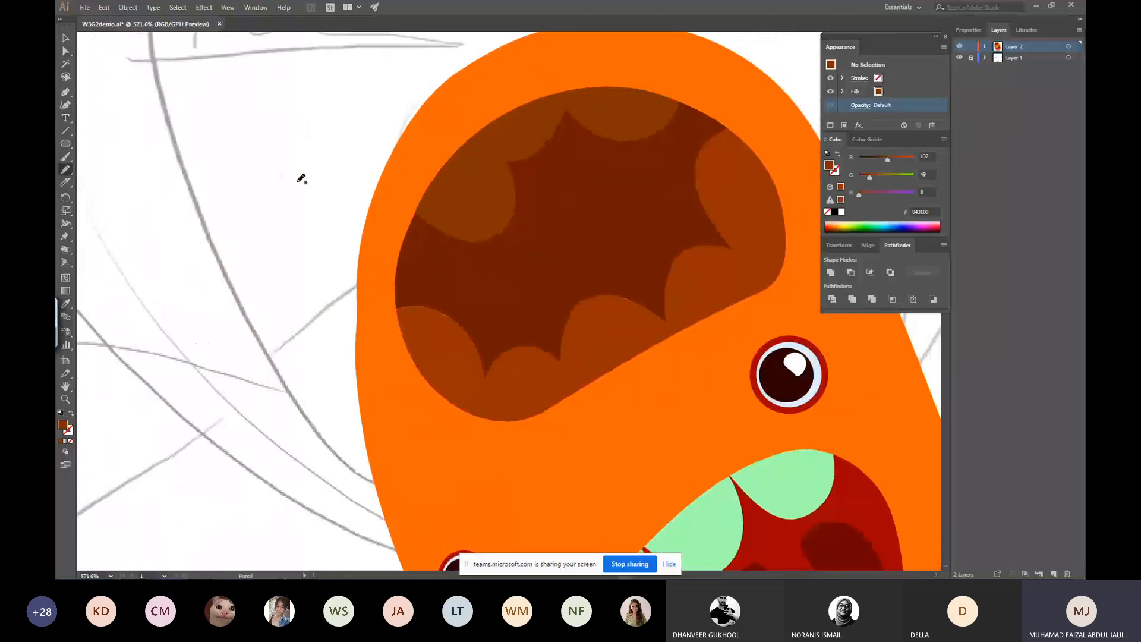
drag(298, 182, 311, 206)
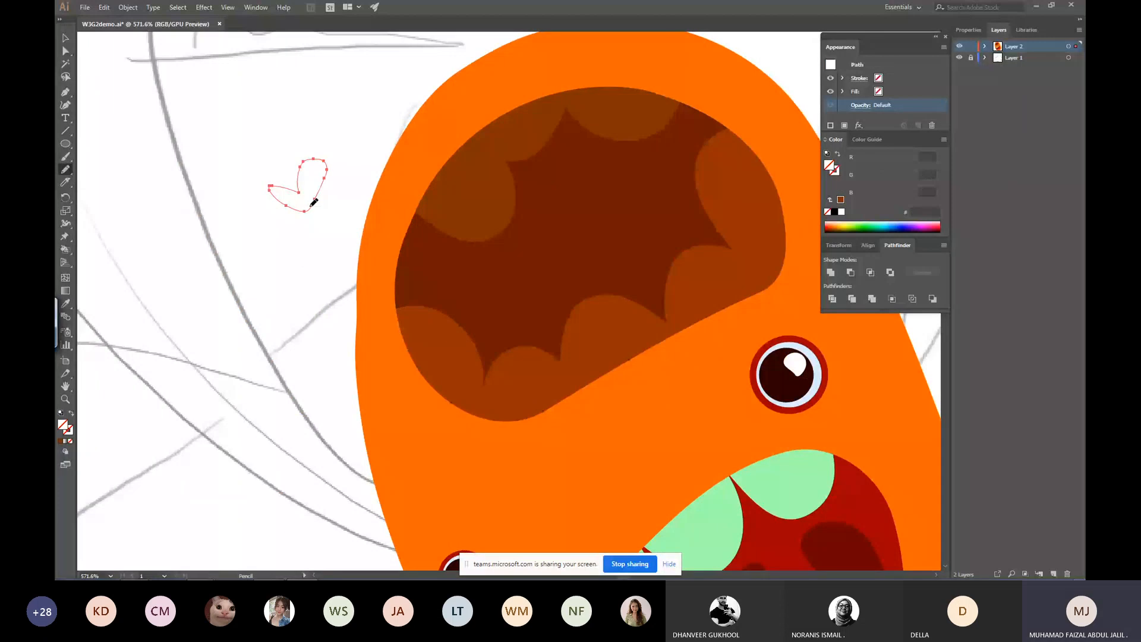
click(841, 199)
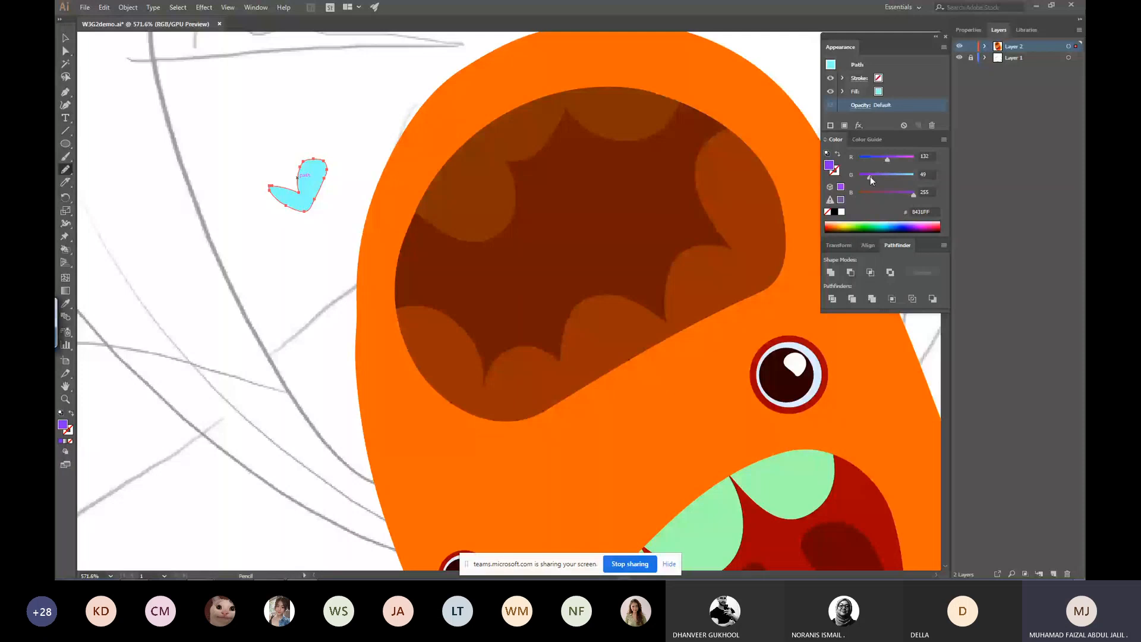
click(923, 225)
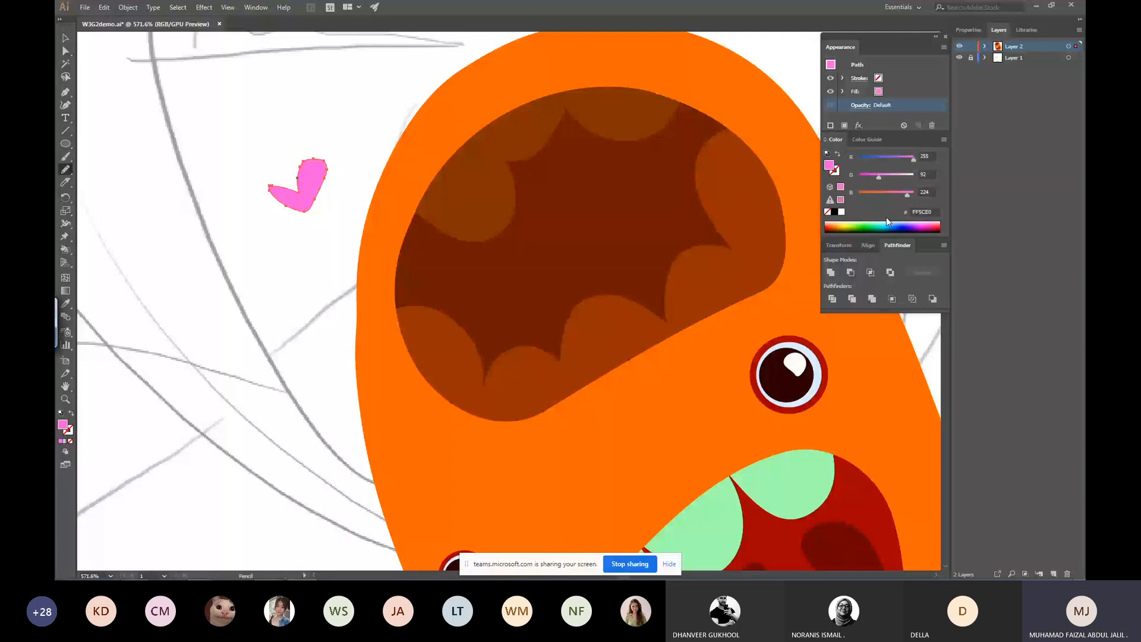
Place two copies of the pink shape inside the dark brown patch and shrink the lower one to about 0.21 by 0.2 in.
ctrl+drag(308, 198, 547, 272)
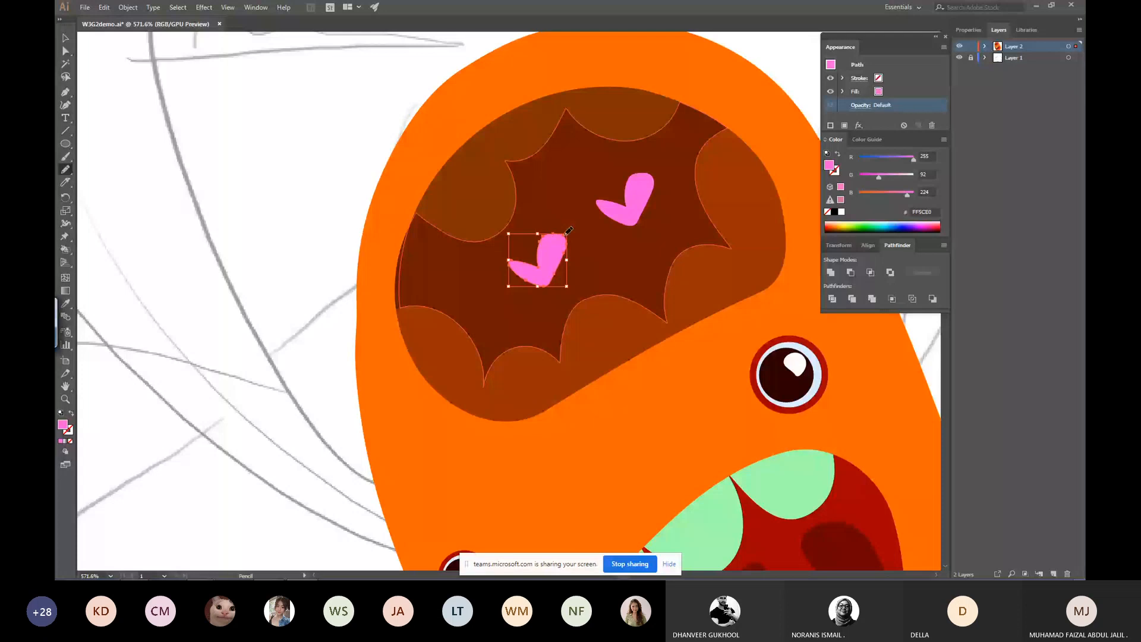
key(v)
drag(567, 235, 557, 243)
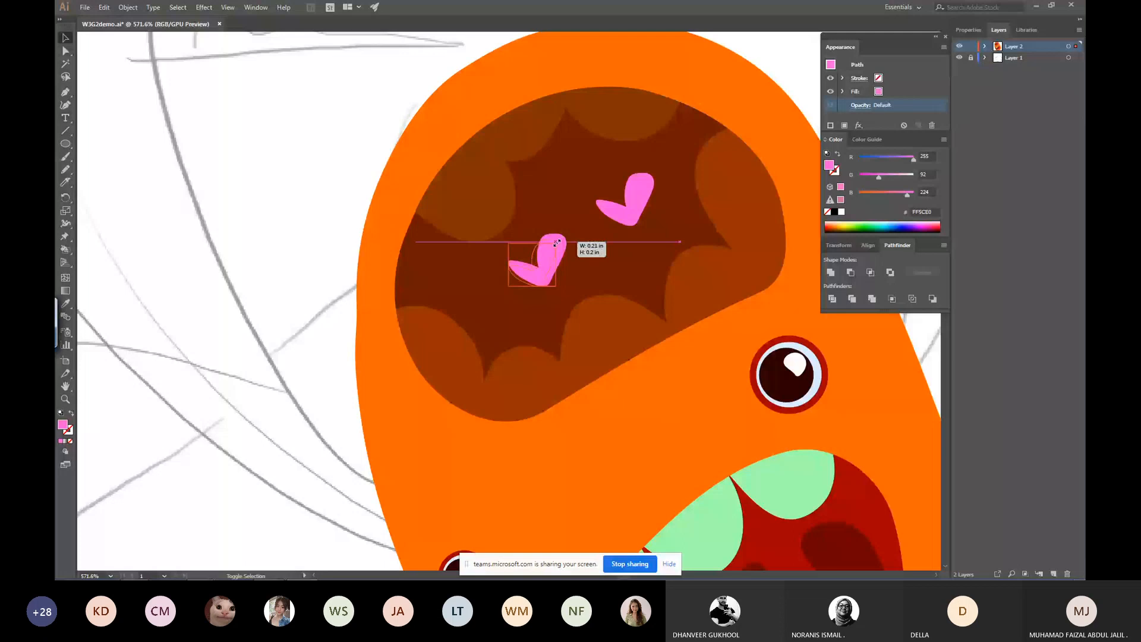
Shrink the lower pink shape in the brown patch slightly and reflect it across the vertical axis.
drag(557, 242, 554, 245)
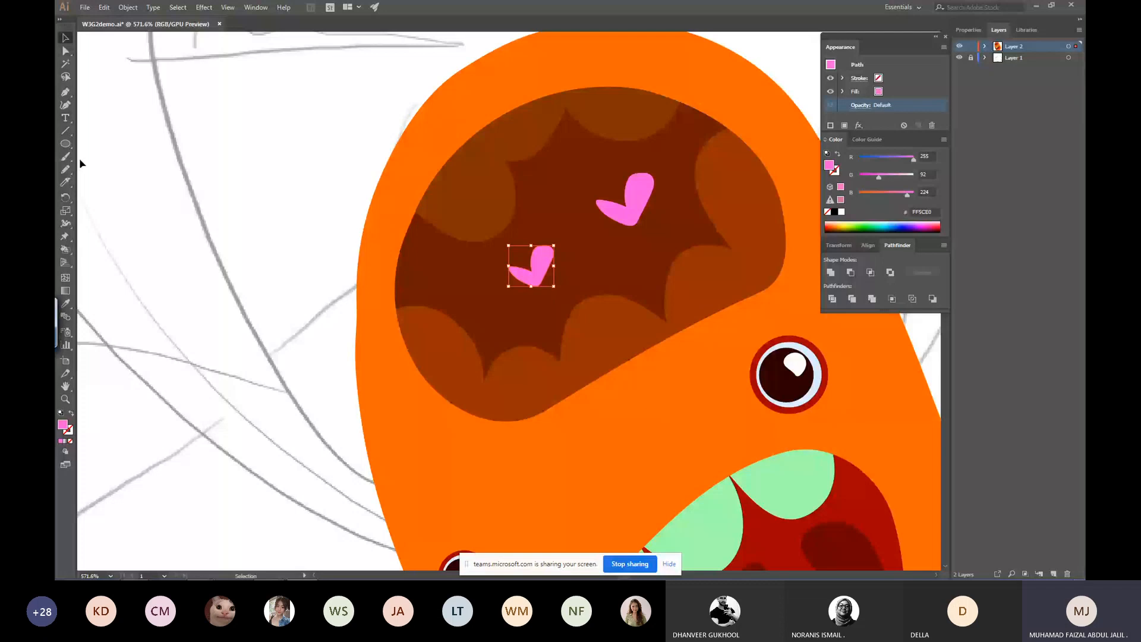
key(o)
double_click(69, 200)
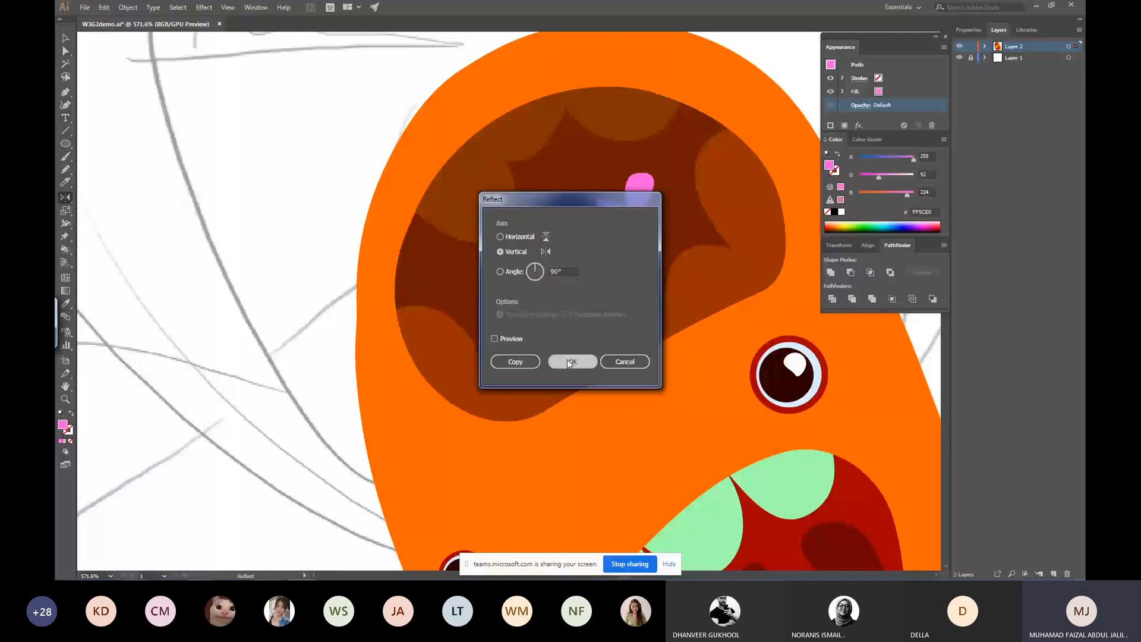
click(569, 361)
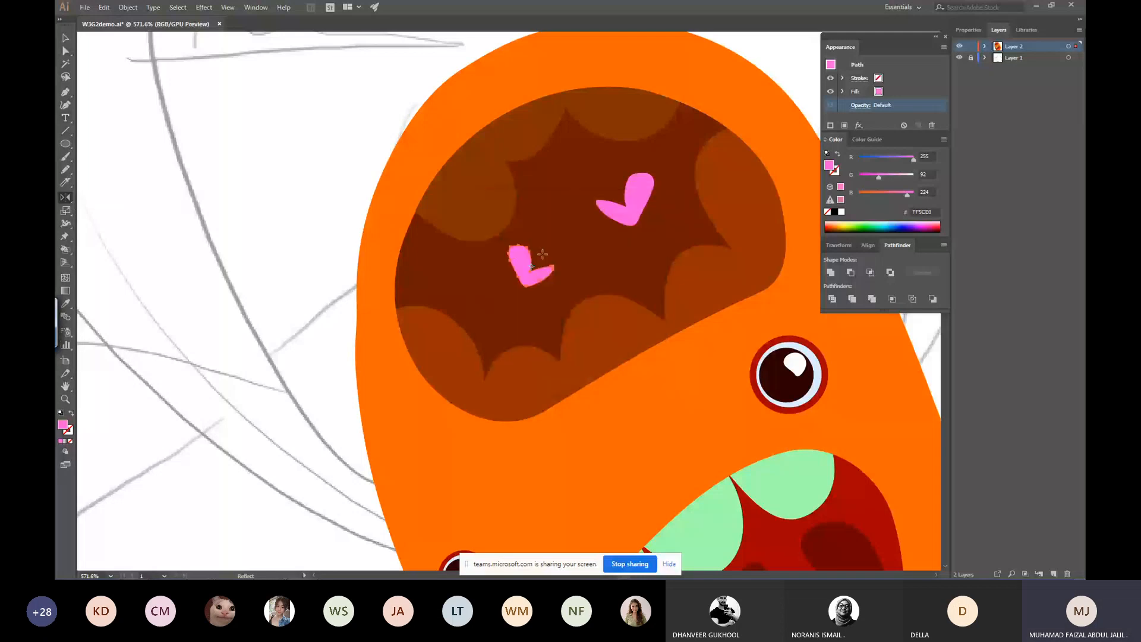
Rotate and lower the mirrored pink shape, place a larger rotated copy in the patch's upper left part, and clear the selection.
key(v)
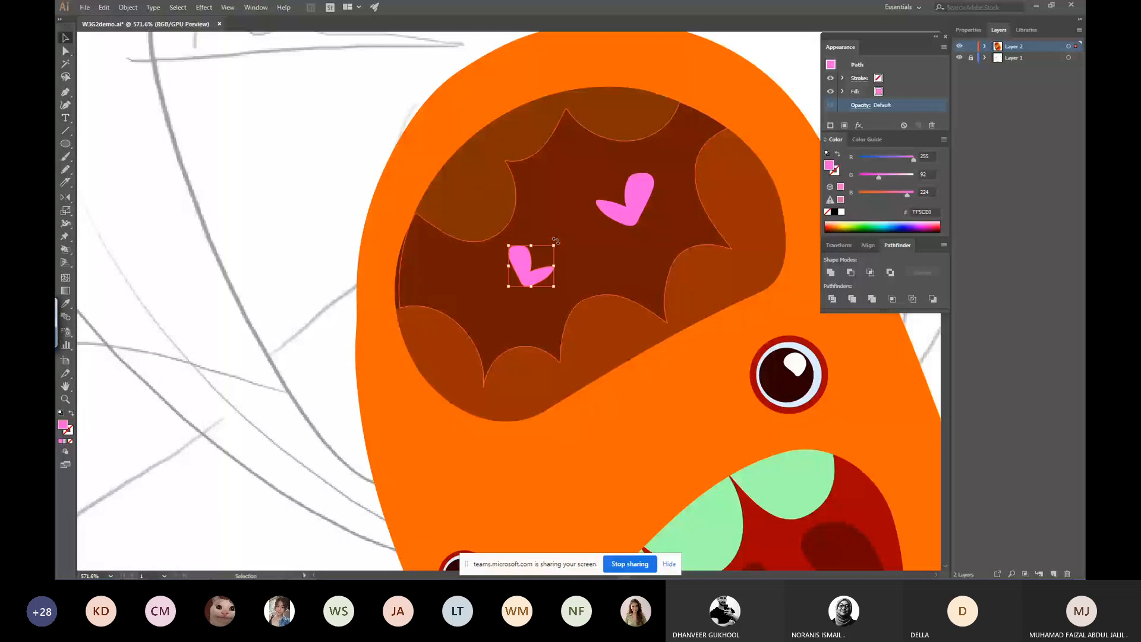
drag(556, 240, 533, 172)
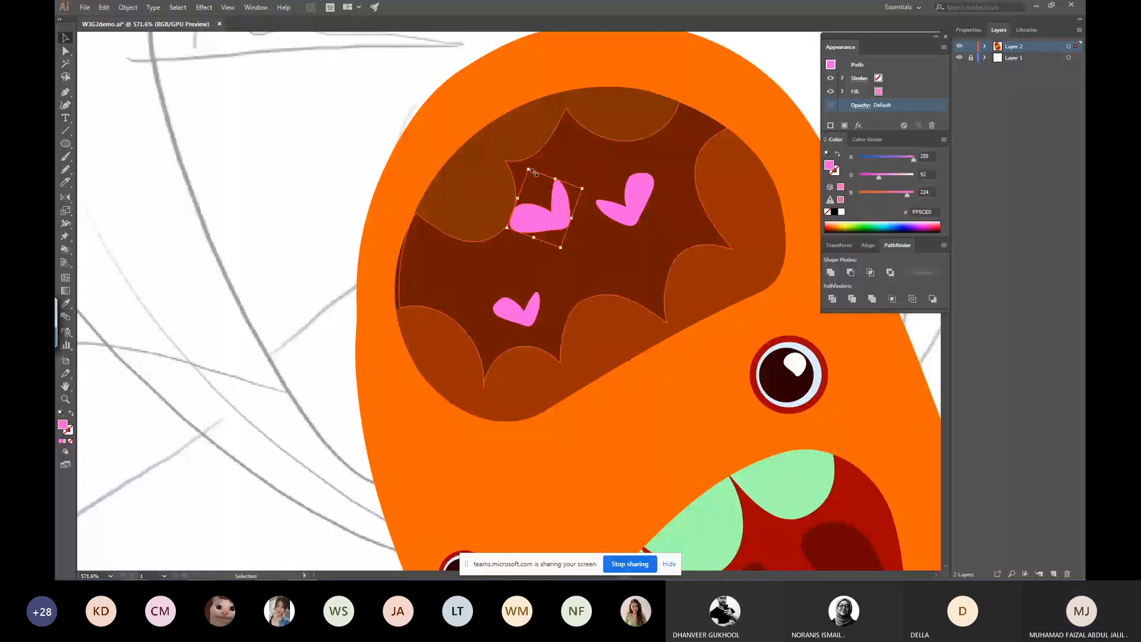
key(ctrl+z)
click(344, 204)
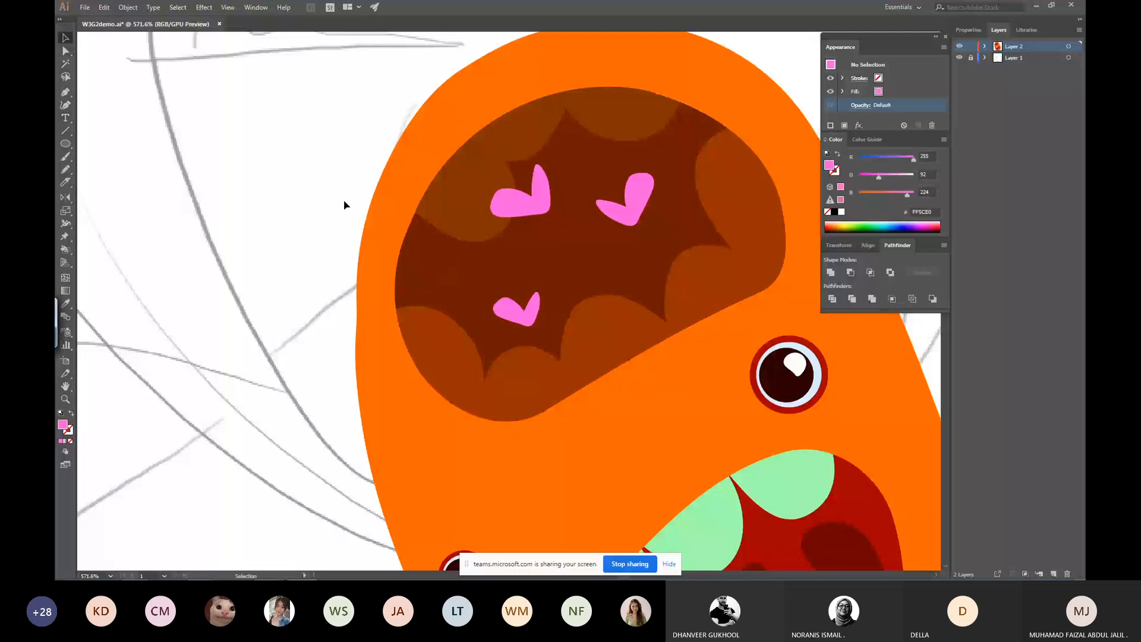
Trace the left leaf-shaped antenna on top of the head with the Pencil and fill it with light blue RGB 104, 181, 224.
key(ctrl+0)
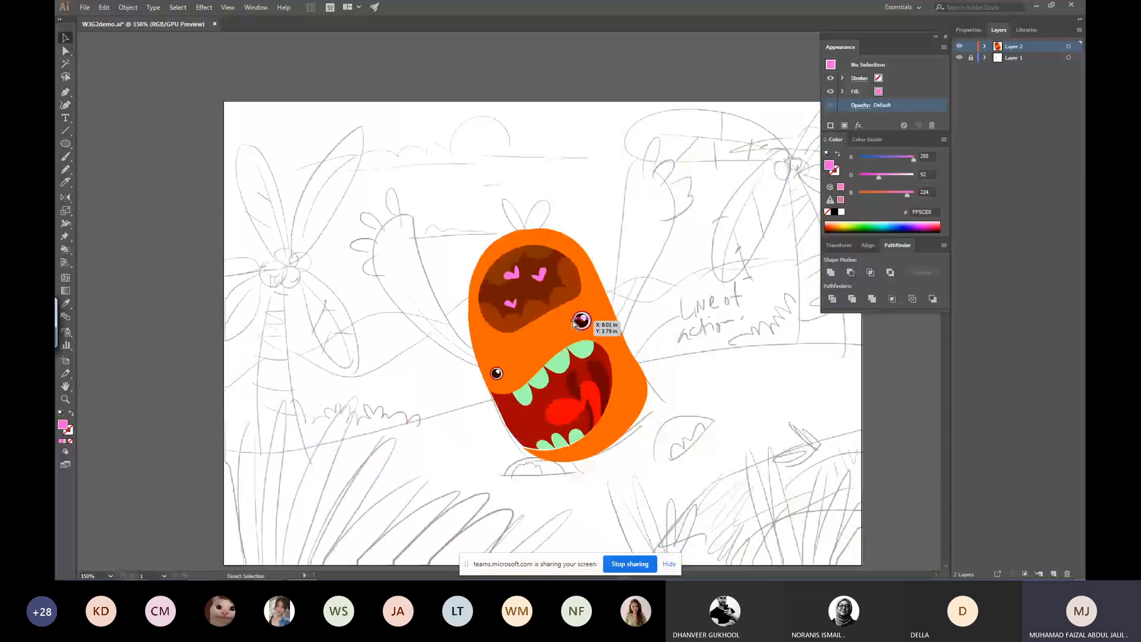
key(ctrl+minus)
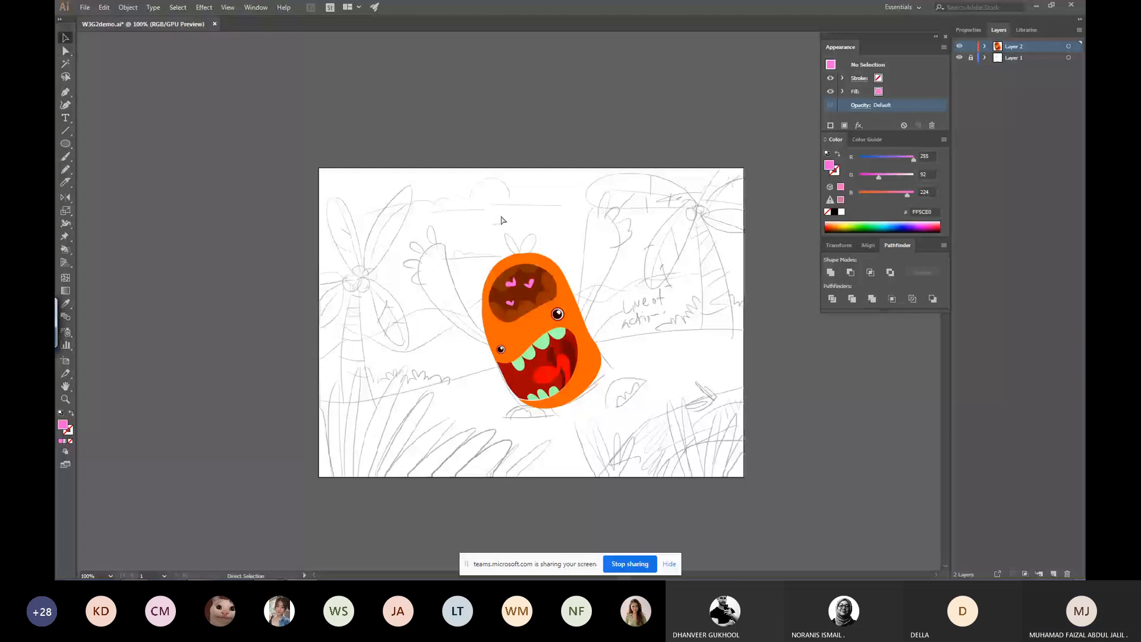
scroll(501, 220, up, 5)
key(b)
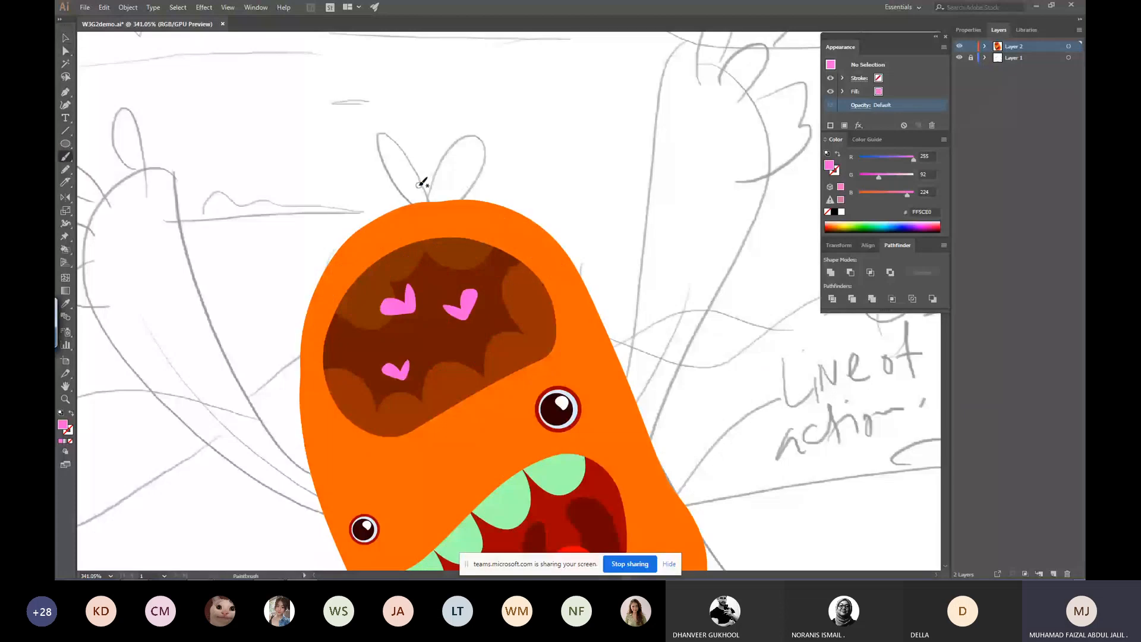
key(n)
mouse_move(414, 202)
mouse_down()
mouse_move(363, 124)
mouse_move(427, 202)
mouse_up()
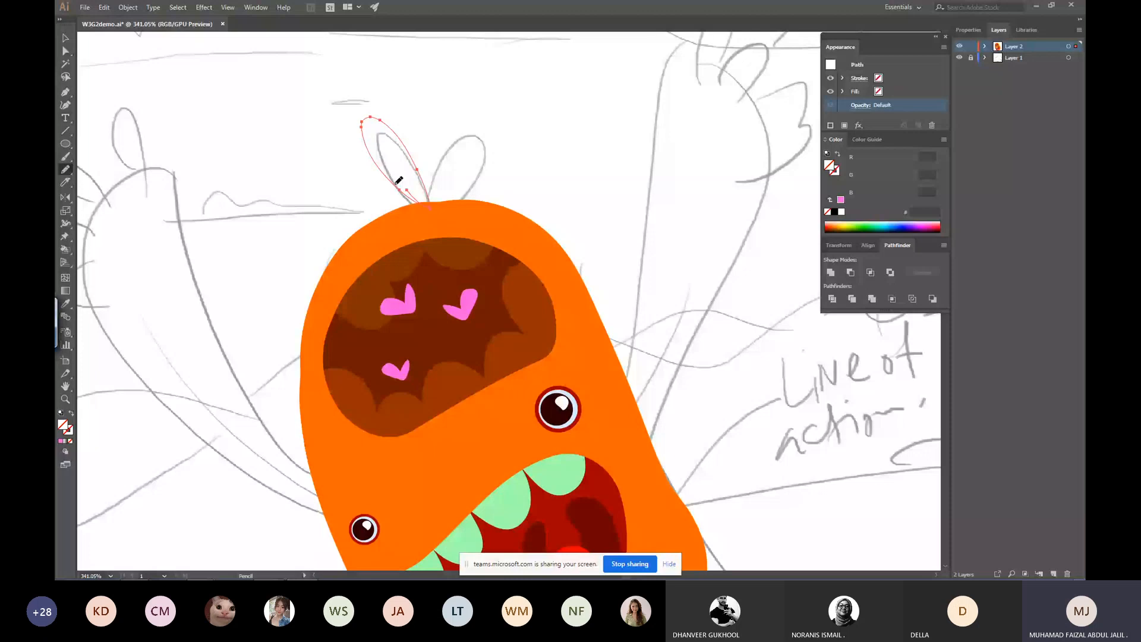
key(ctrl+z)
key(ctrl+shift+z)
key(comma)
click(882, 158)
click(898, 175)
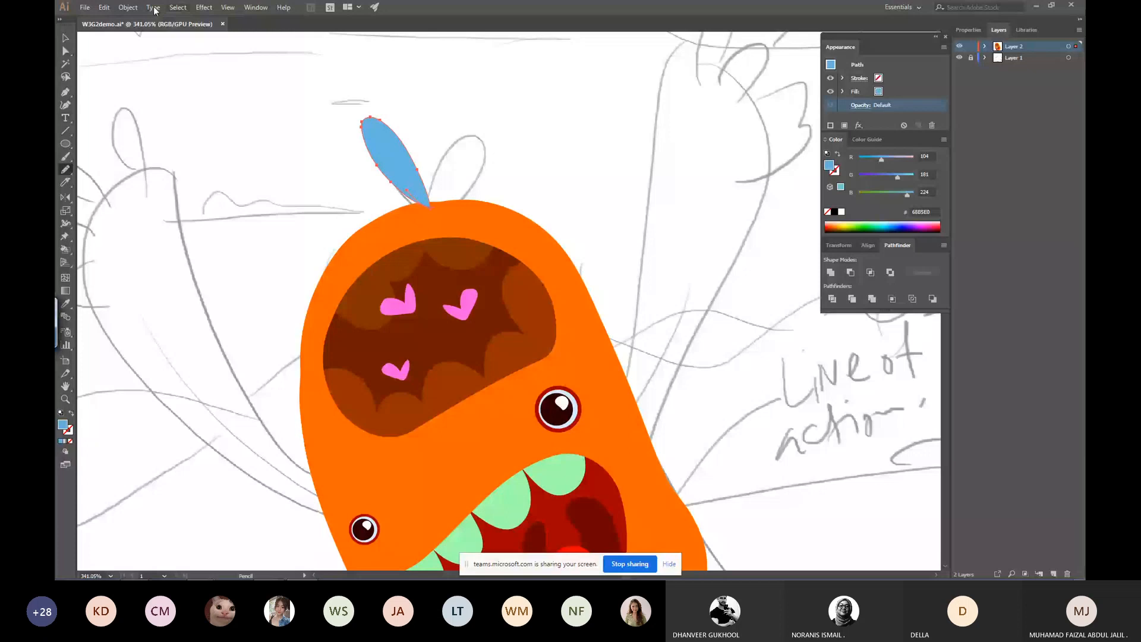
Set the blue antenna's opacity to 62%.
click(256, 7)
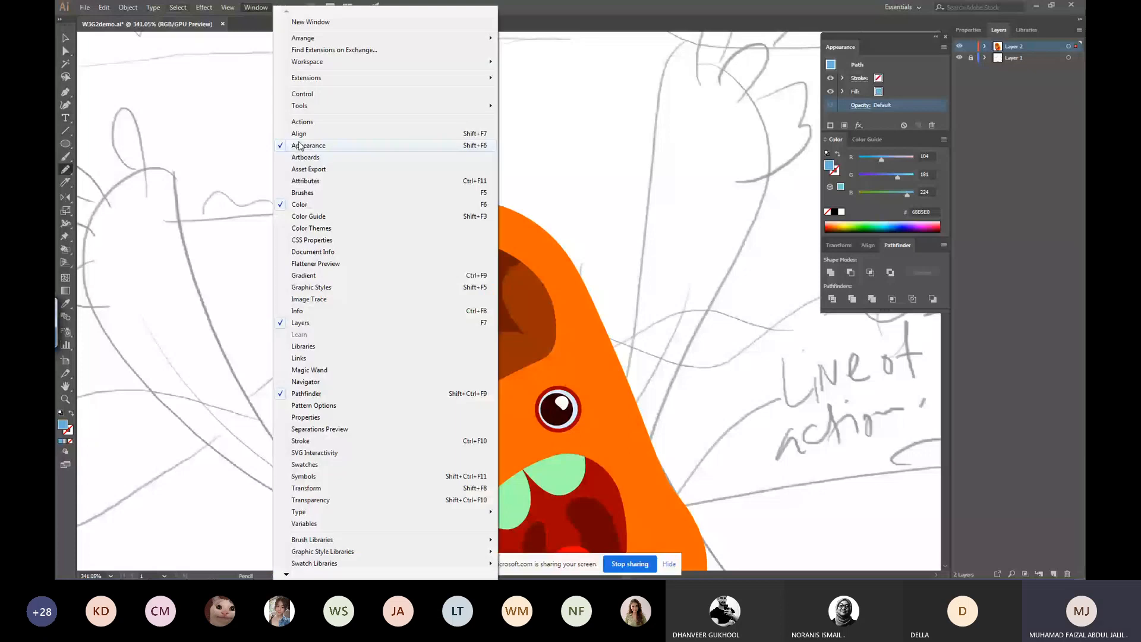
click(871, 128)
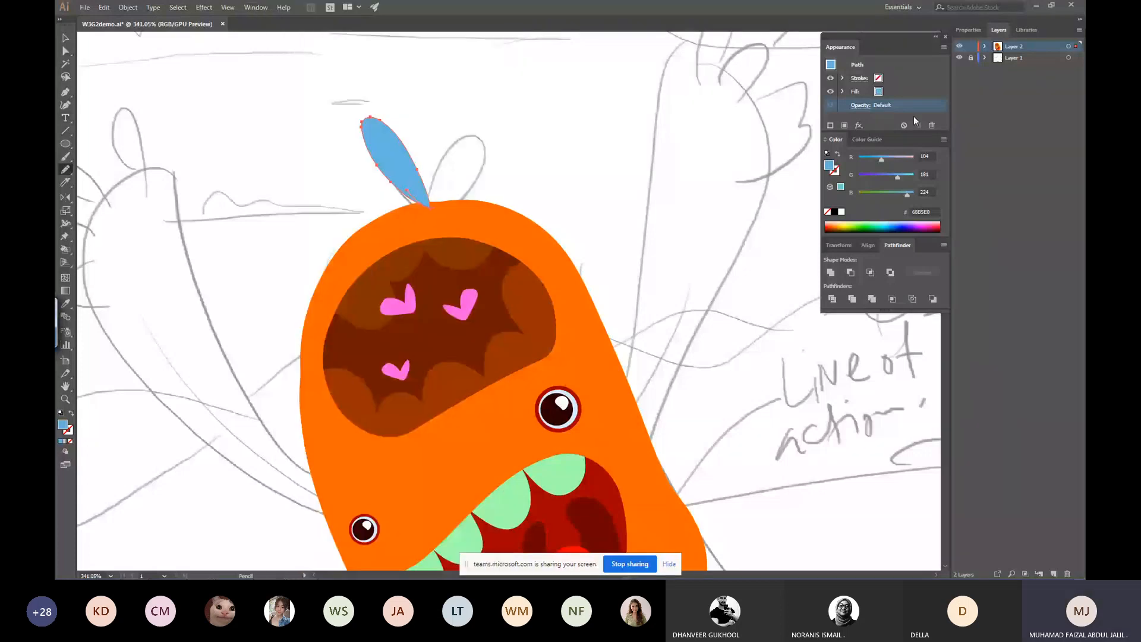
click(861, 105)
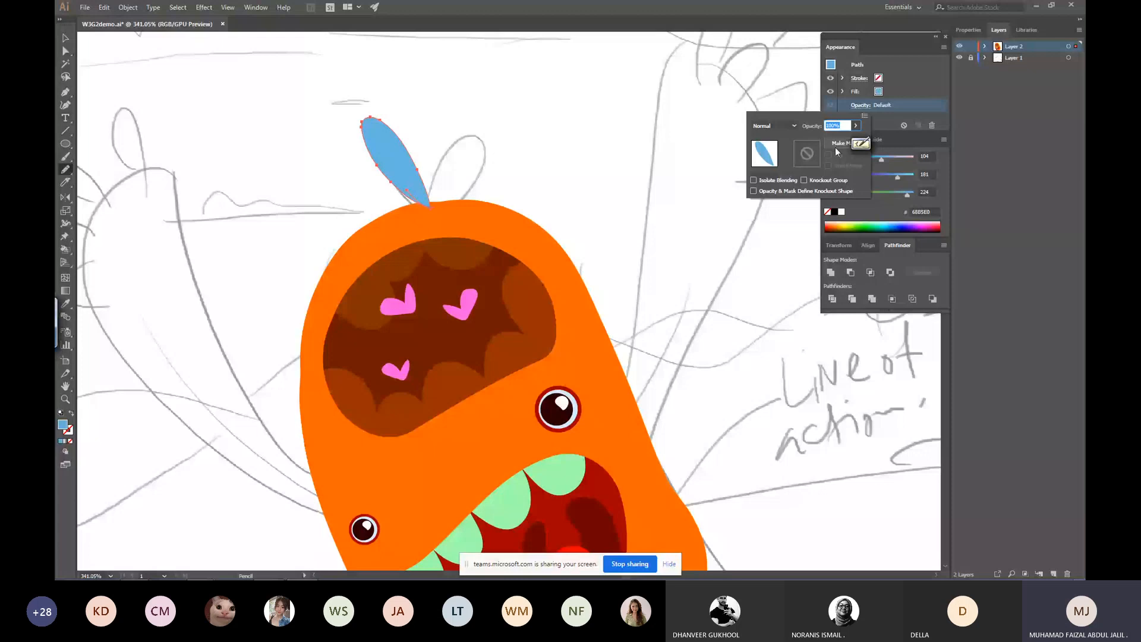
drag(856, 125, 839, 139)
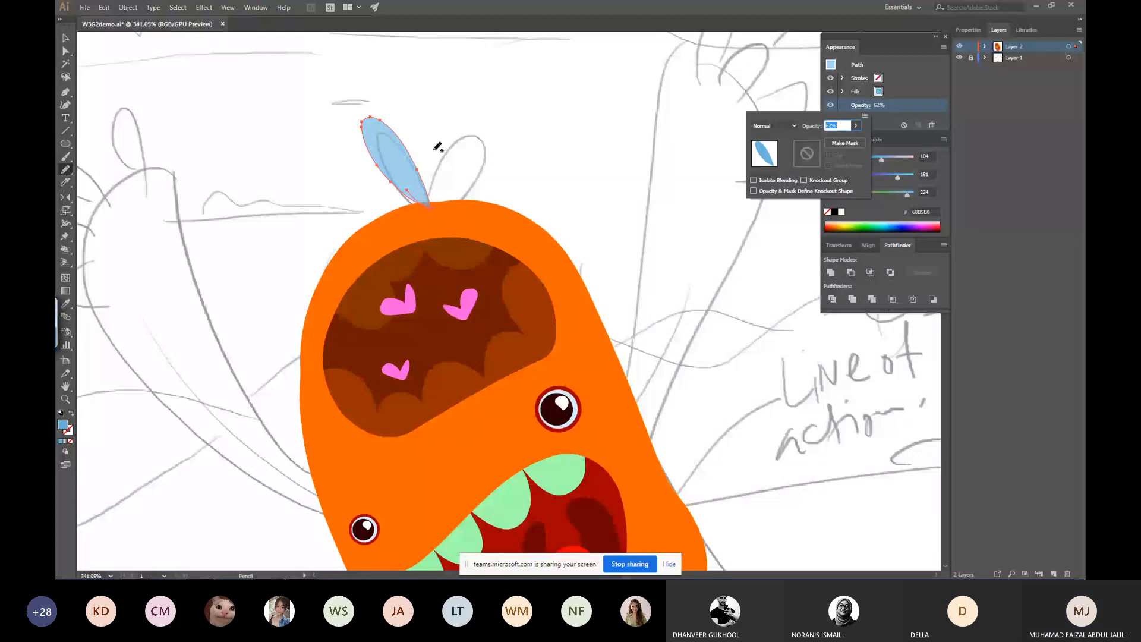
Duplicate the blue antenna beside the original, reflect the copy across the vertical axis and rotate it more upright.
ctrl+click(393, 147)
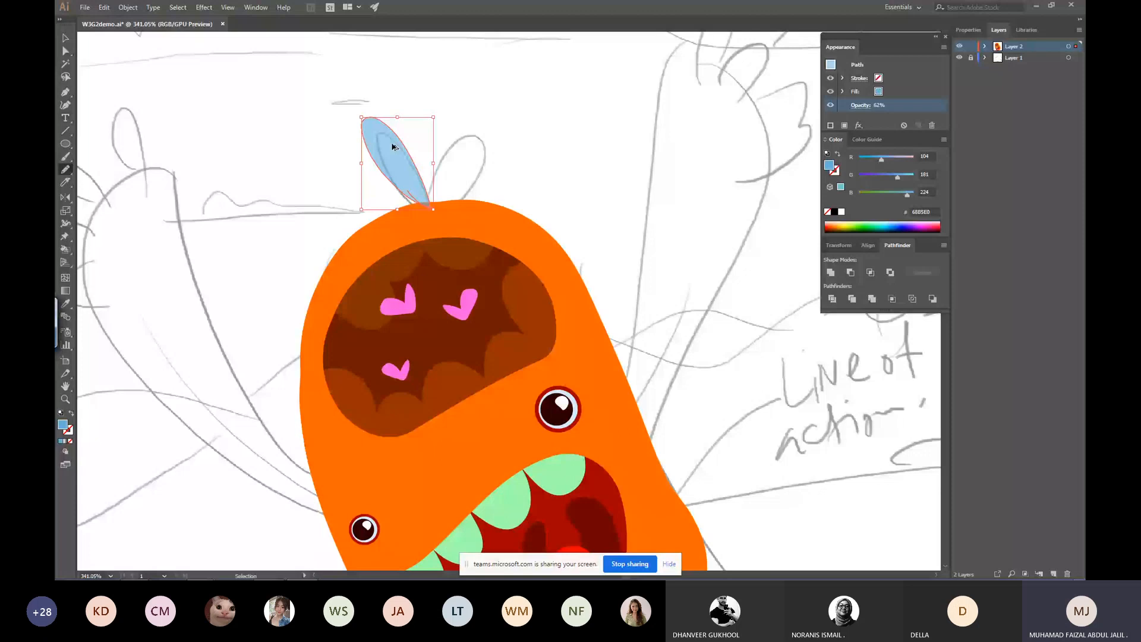
drag(394, 147, 454, 132)
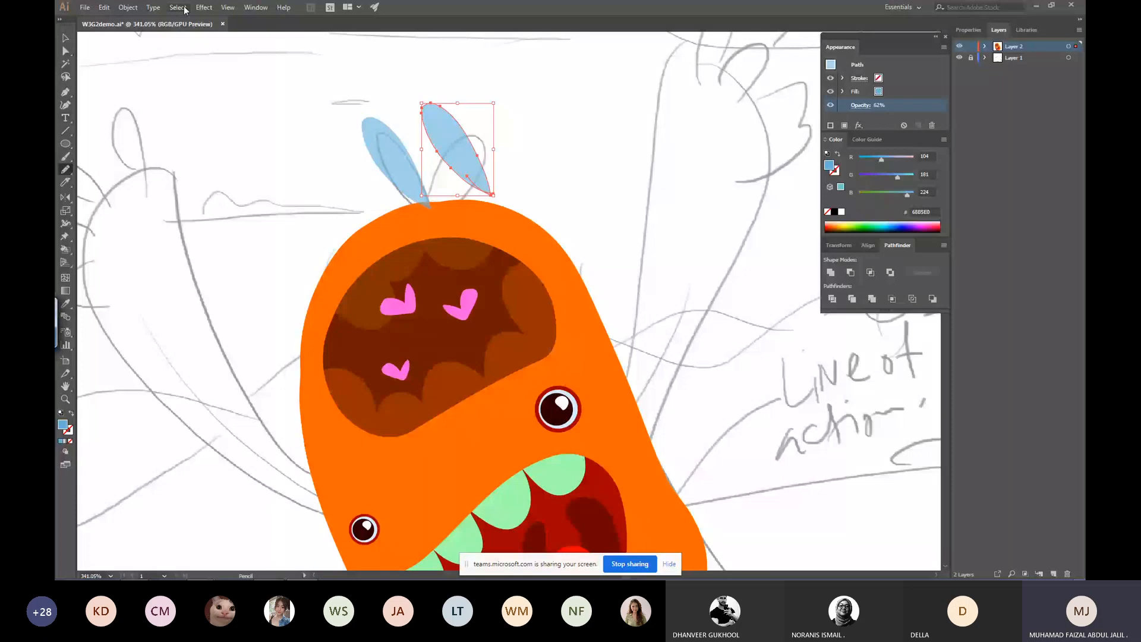
double_click(65, 198)
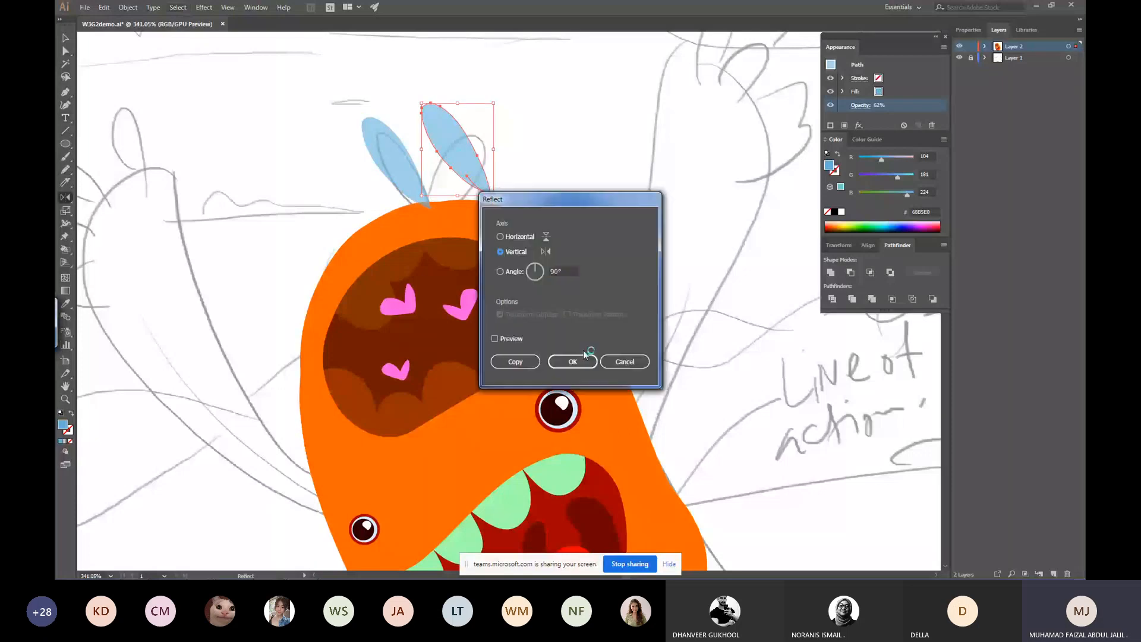
click(583, 355)
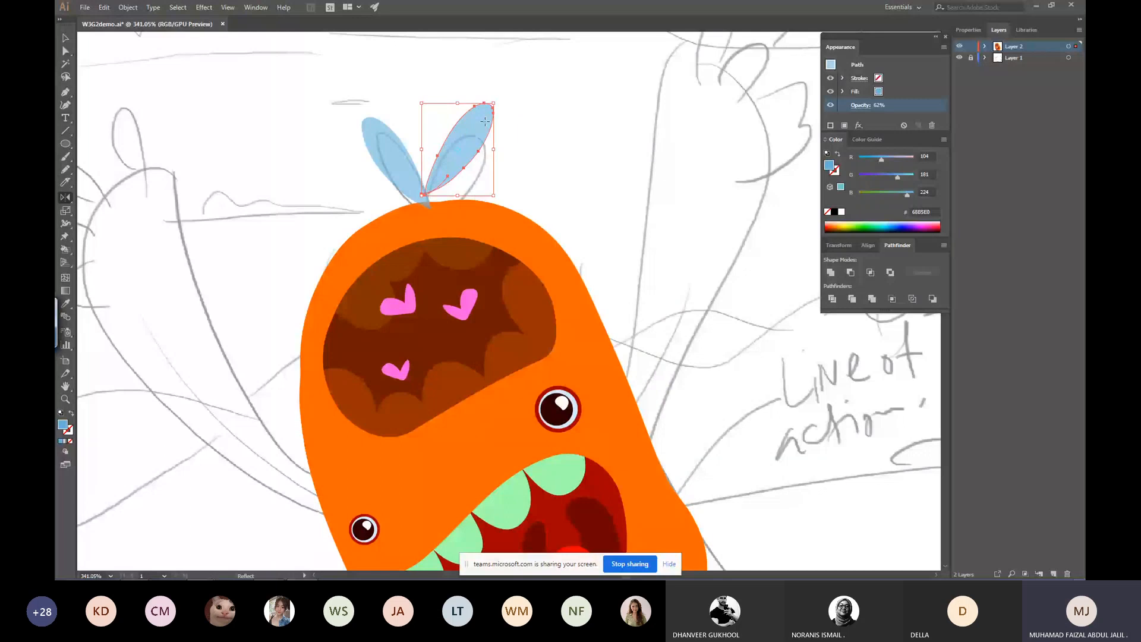
drag(485, 121, 483, 83)
Set the copied antenna's green value to 139, join its base to the first antenna's base and clear the selection.
drag(897, 177, 891, 177)
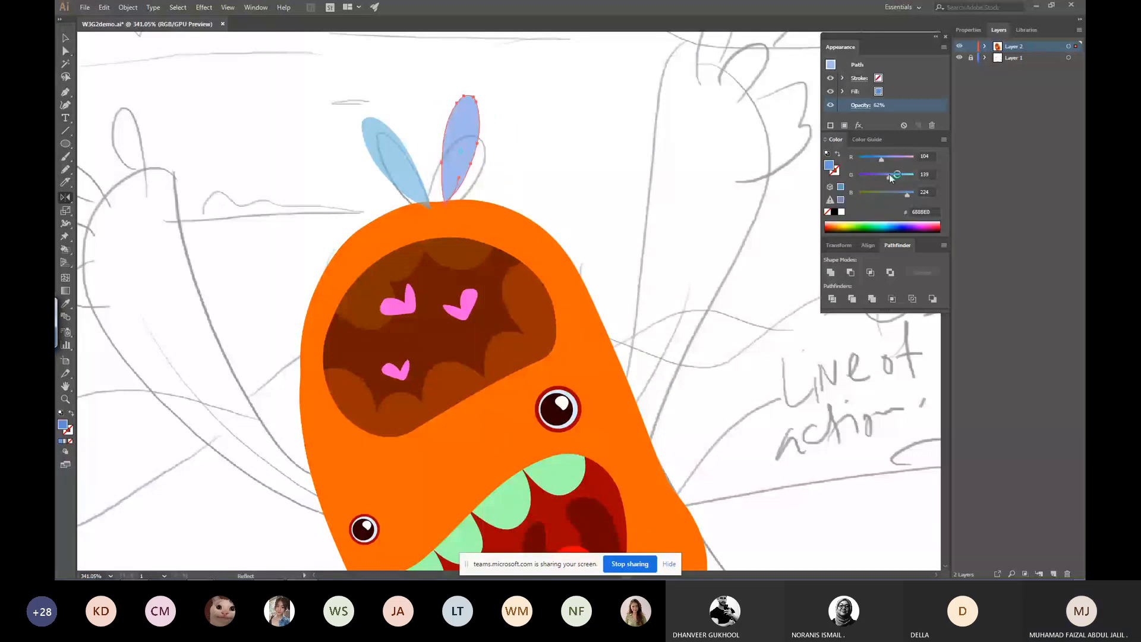
drag(464, 141, 445, 147)
ctrl+shift+click(403, 161)
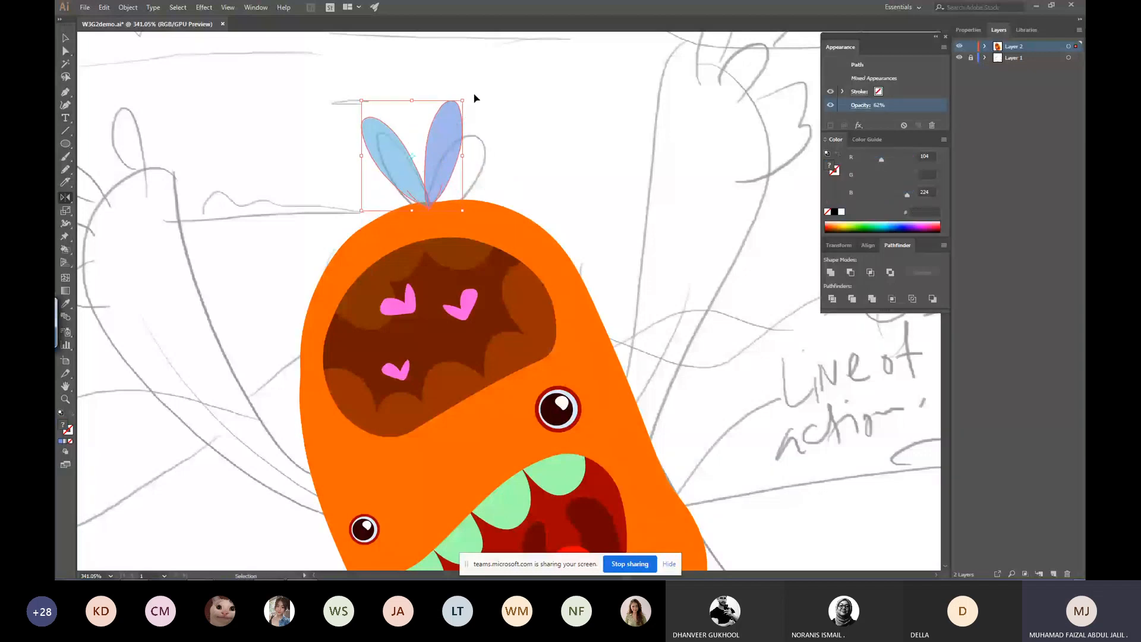
key(o)
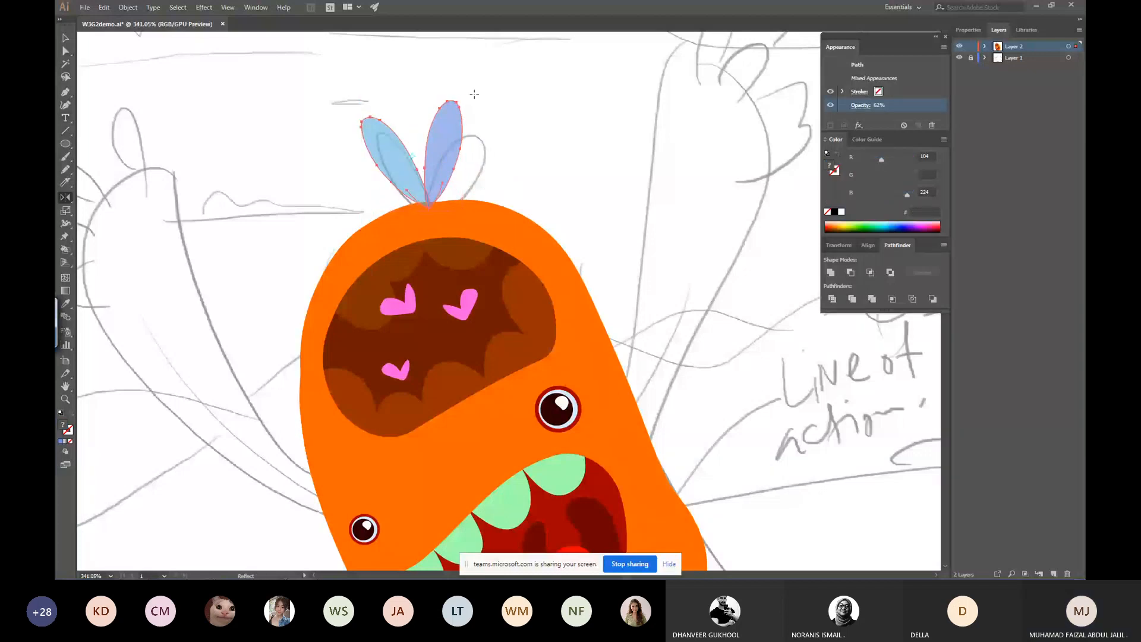
key(v)
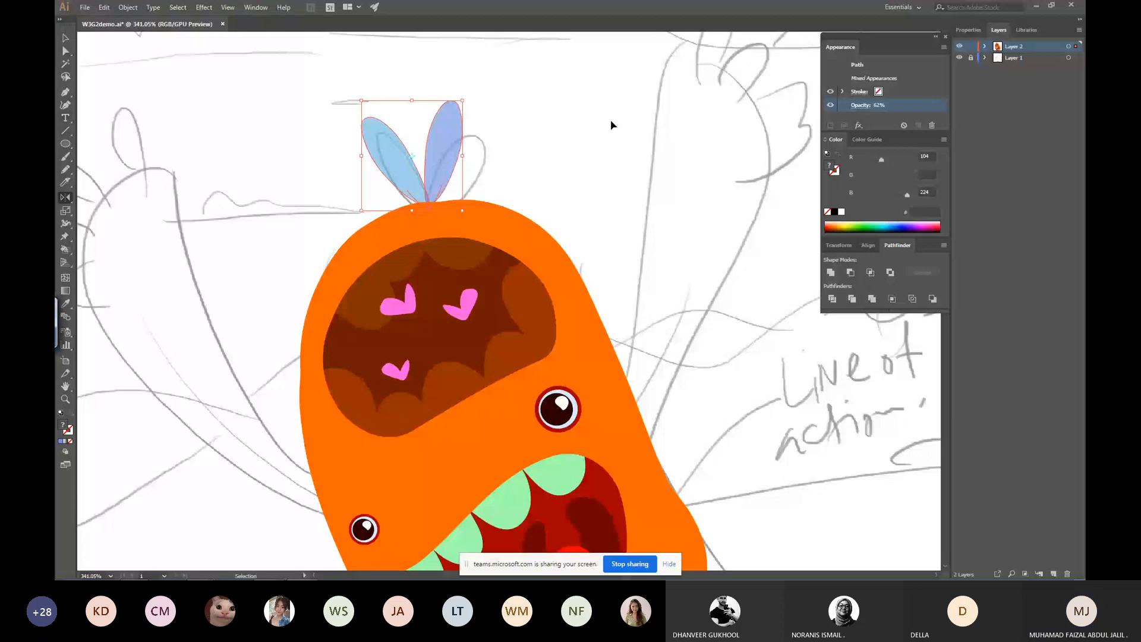
click(622, 250)
Cut the orange body with the Knife along a wavy line from its upper left edge down to the bottom, separating a right-hand shading area.
key(ctrl+minus)
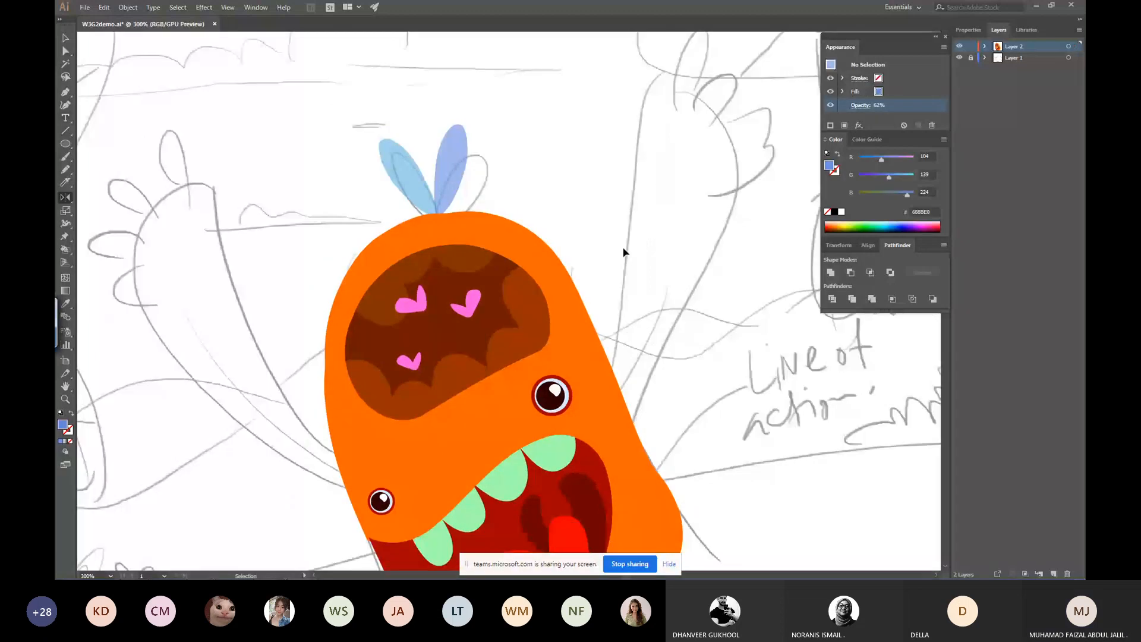
drag(452, 330, 478, 123)
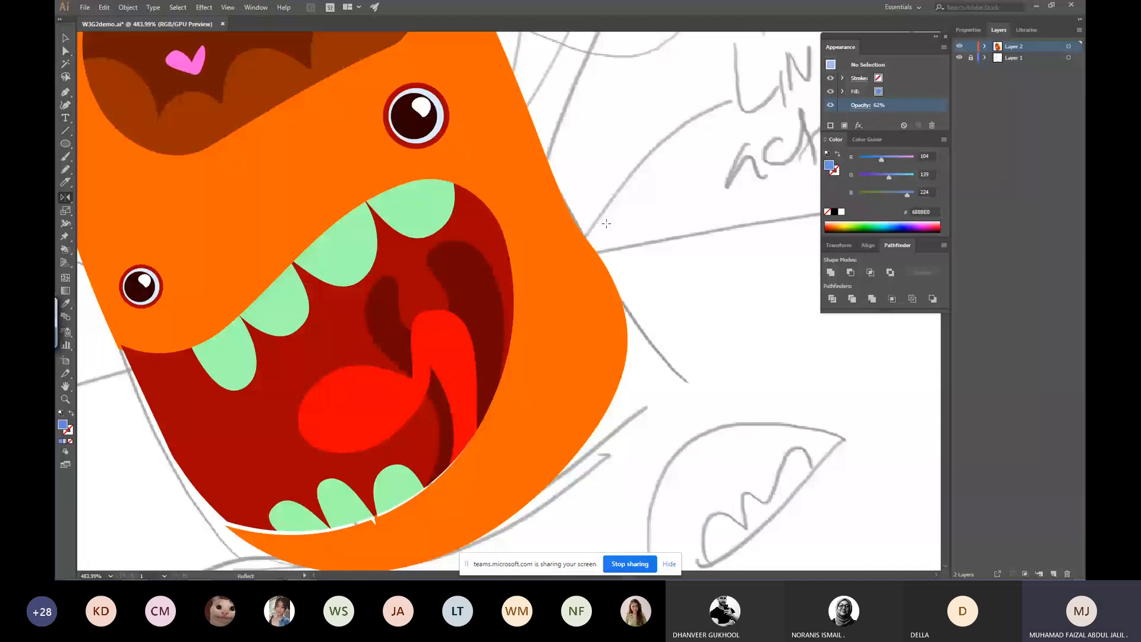
key(ctrl+minus)
key(ctrl+minus)
key(ctrl+minus)
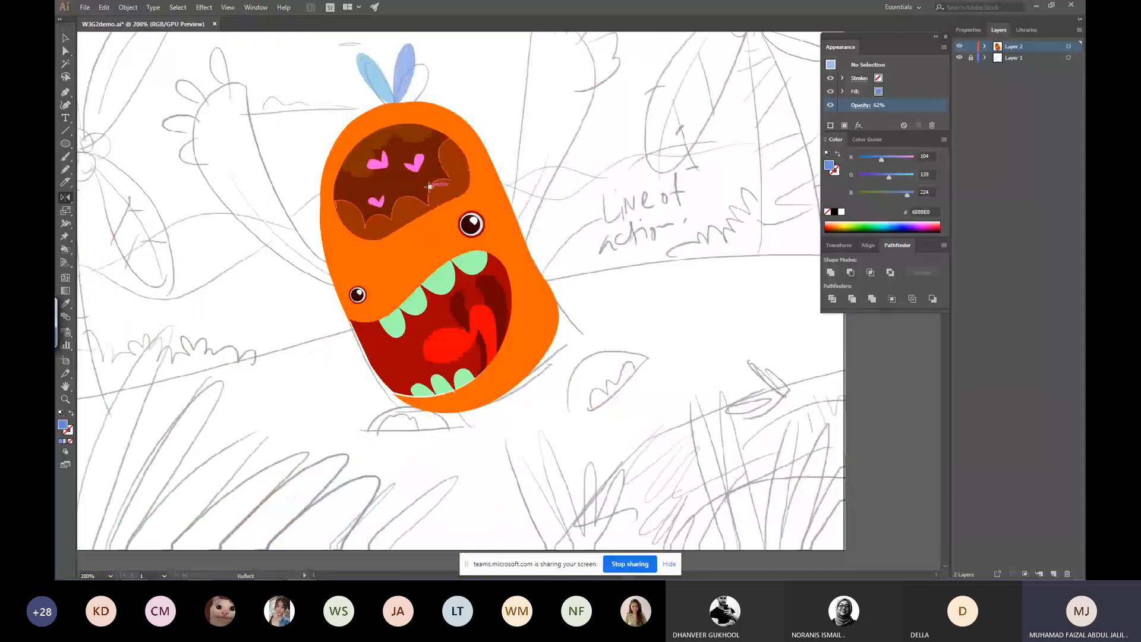
key(y)
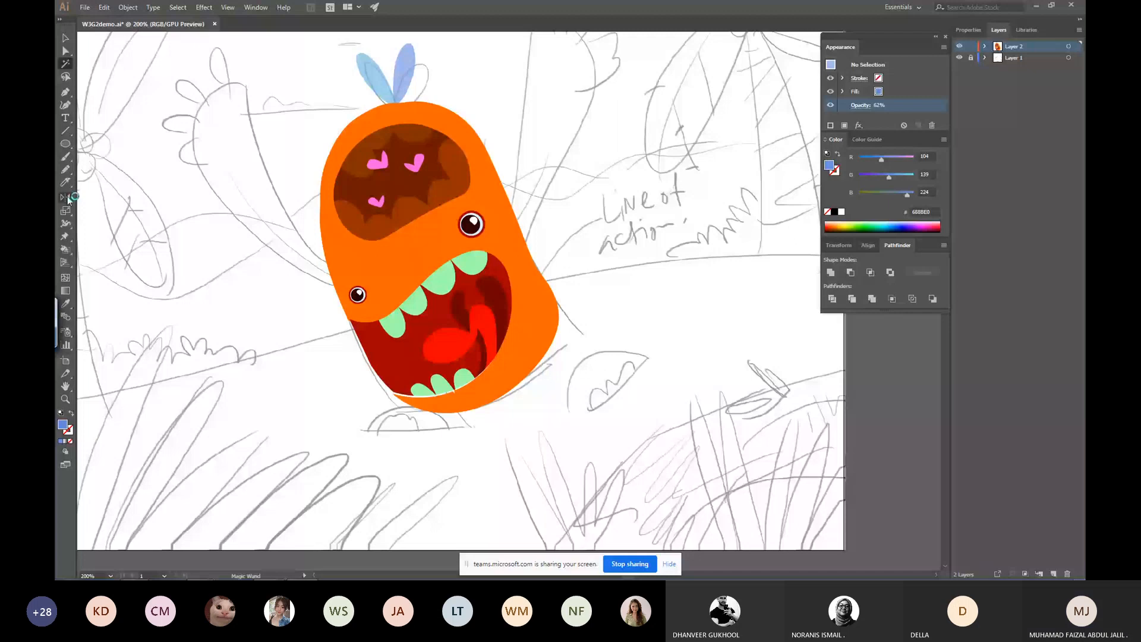
click(65, 182)
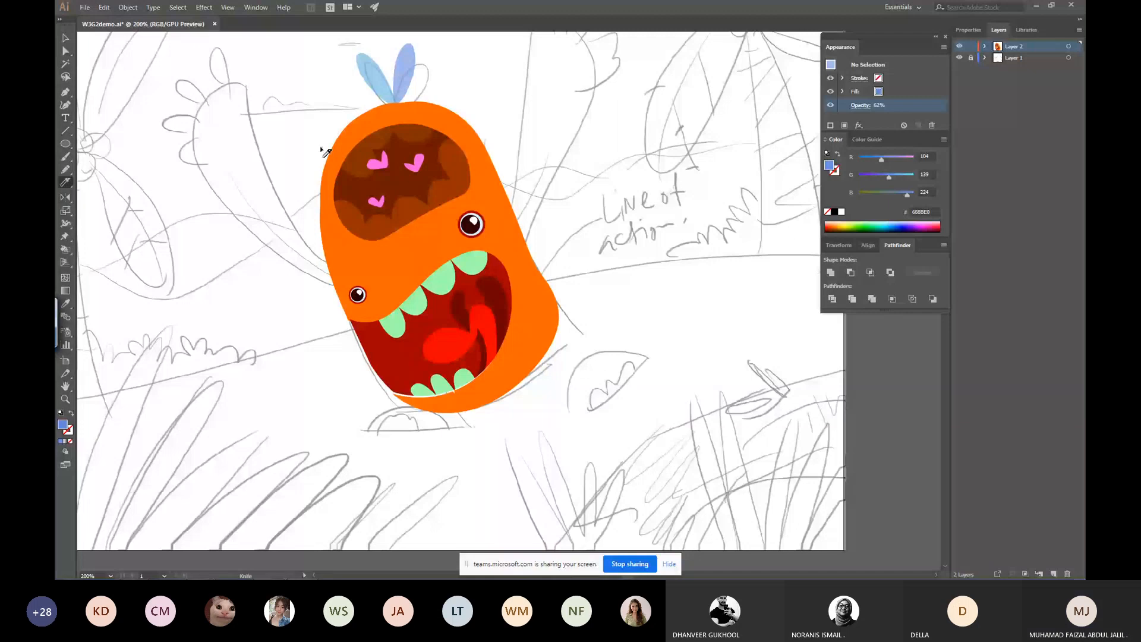
mouse_move(321, 147)
mouse_down()
mouse_move(450, 184)
mouse_move(420, 447)
mouse_up()
key(v)
Darken the body's right-hand piece to 83.14% brightness using HSB colour values, and clear the selection.
ctrl+click(533, 360)
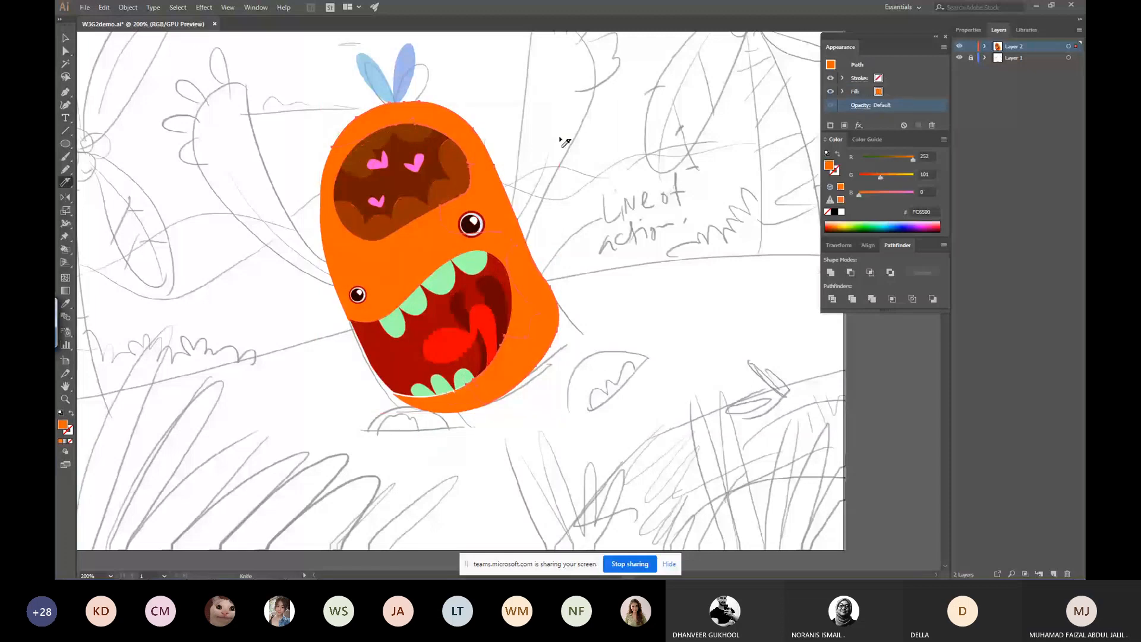
click(944, 139)
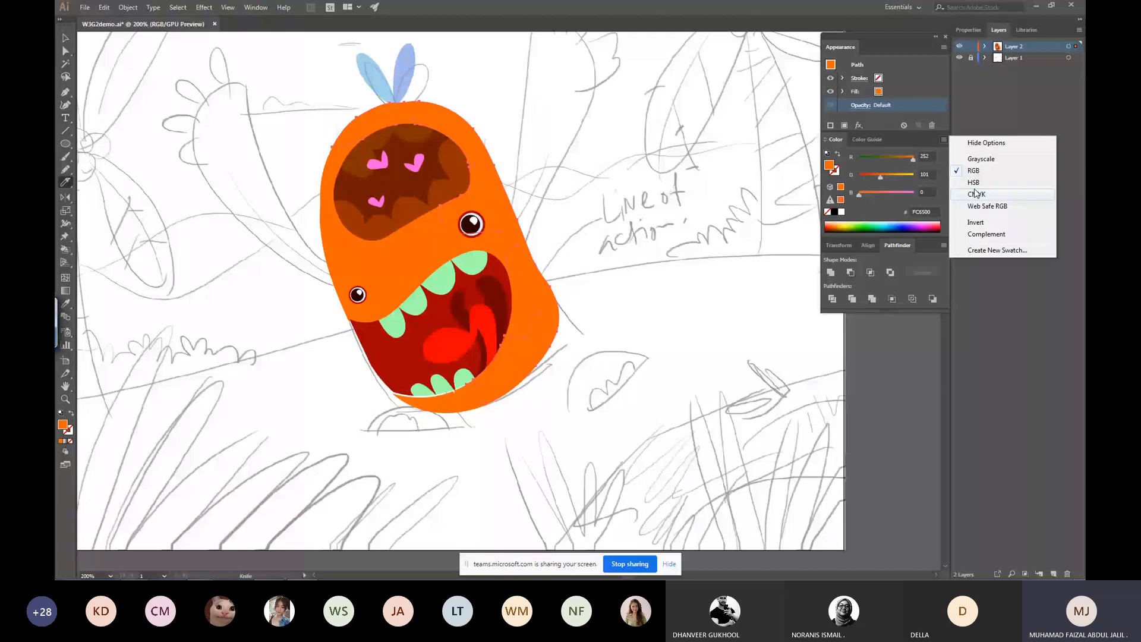
click(973, 183)
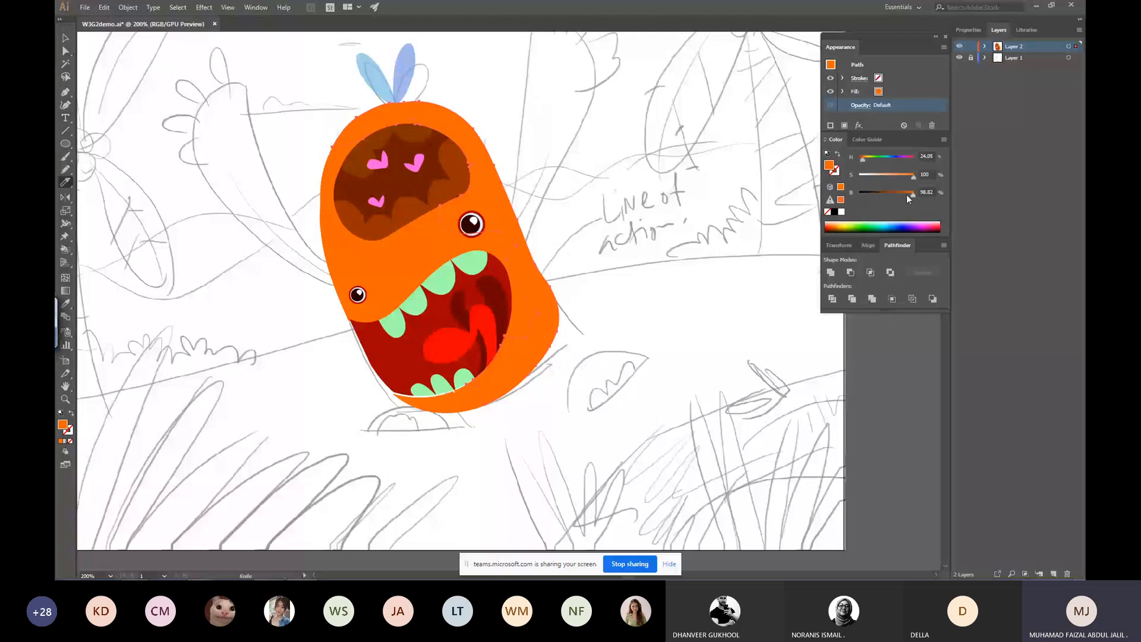
drag(907, 196, 904, 195)
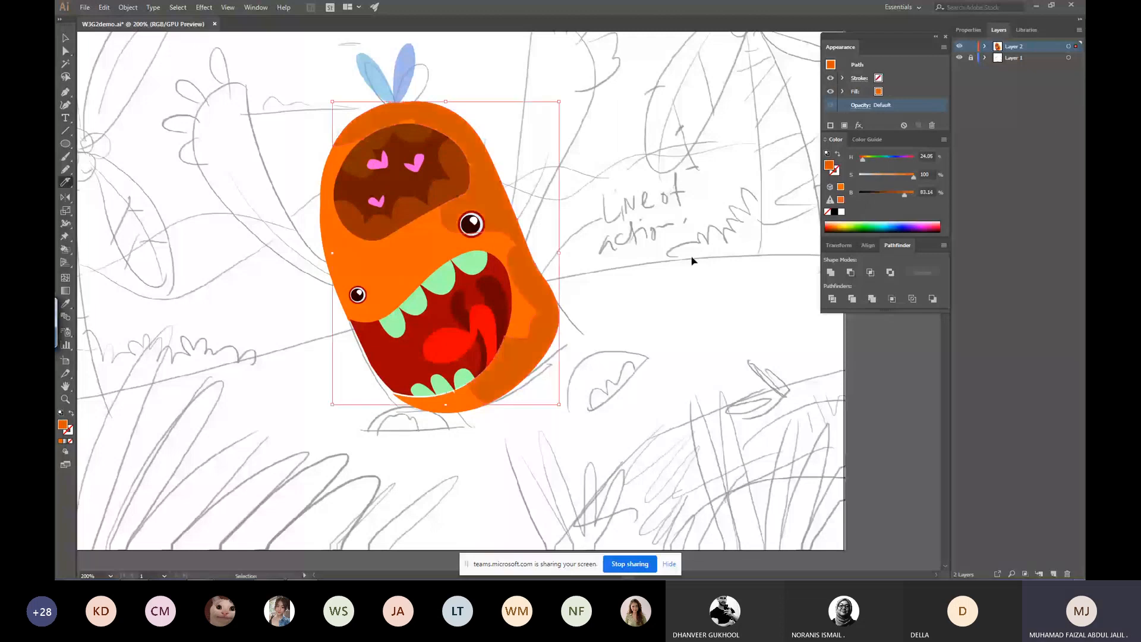
ctrl+click(692, 260)
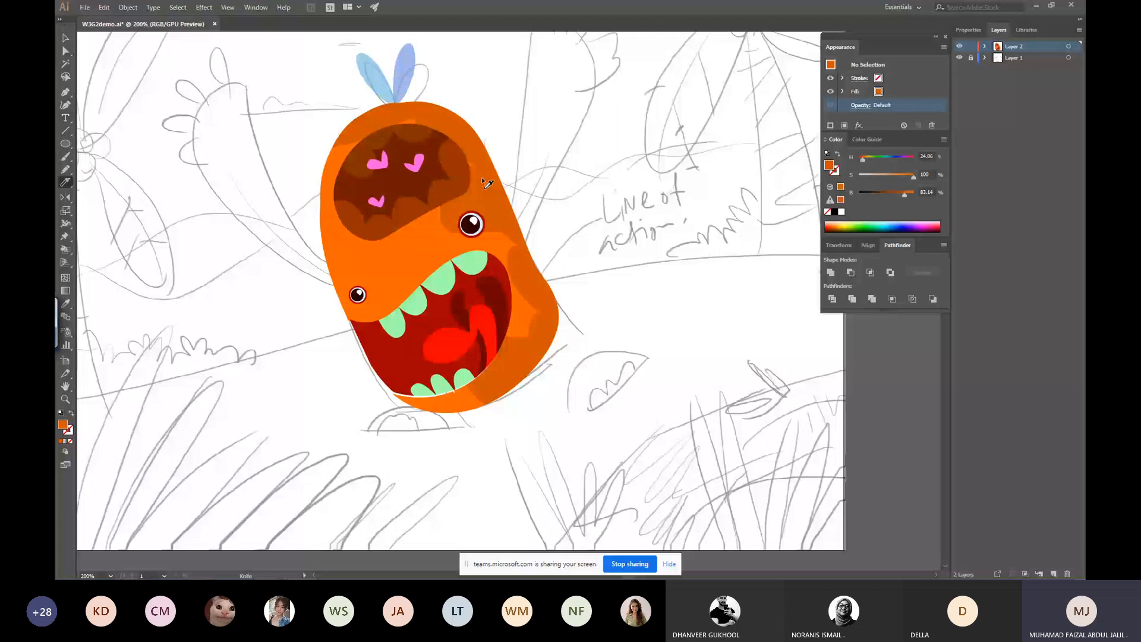
Cut a highlight area around the left eye out of the orange body with the Knife, set its saturation to 88.89% and clear the selection.
ctrl+click(360, 279)
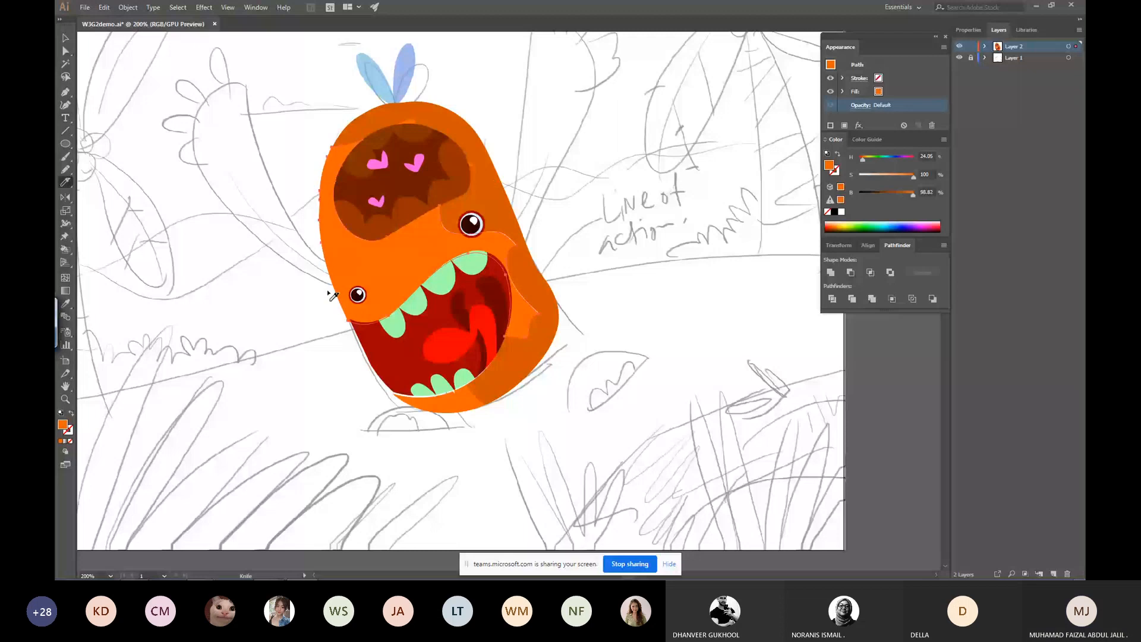
key(ctrl)
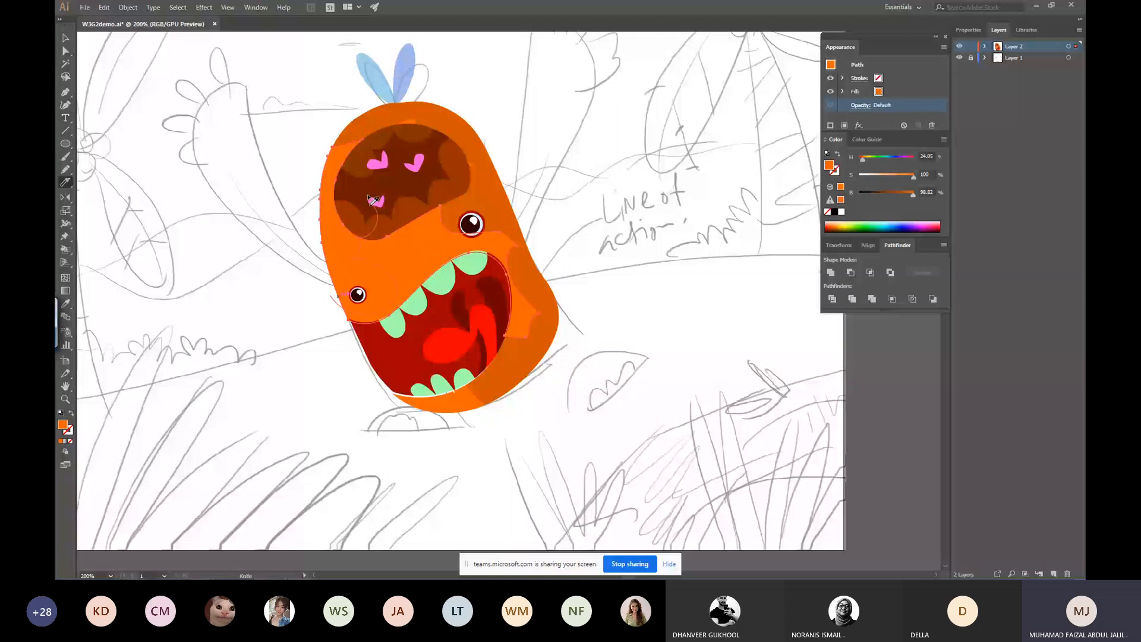
drag(913, 176, 905, 181)
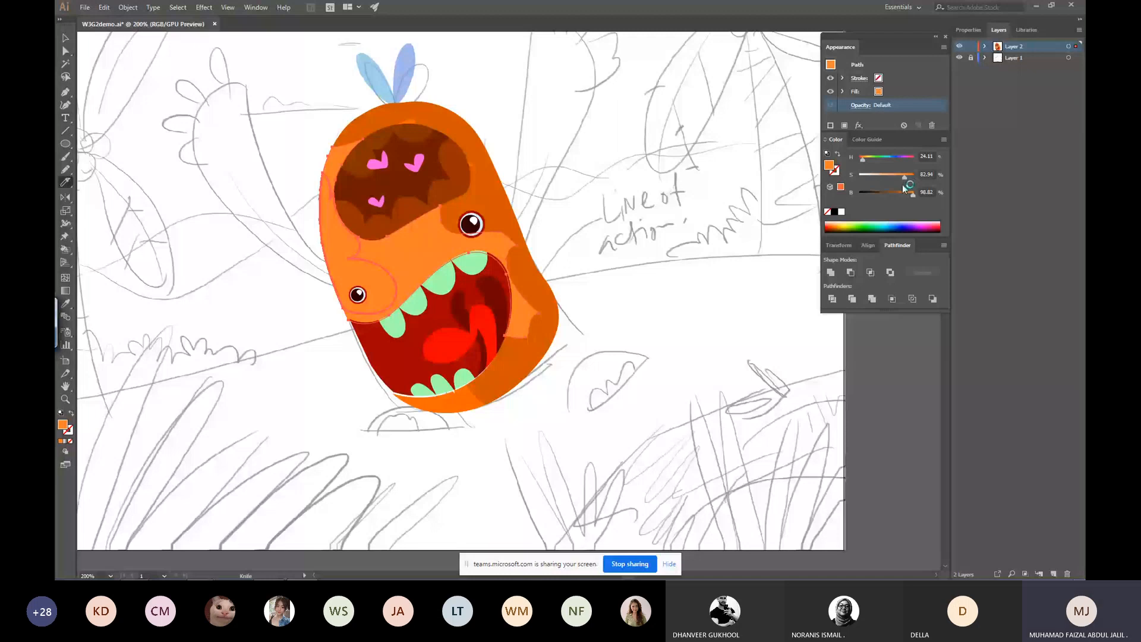
drag(902, 185, 907, 183)
ctrl+click(780, 228)
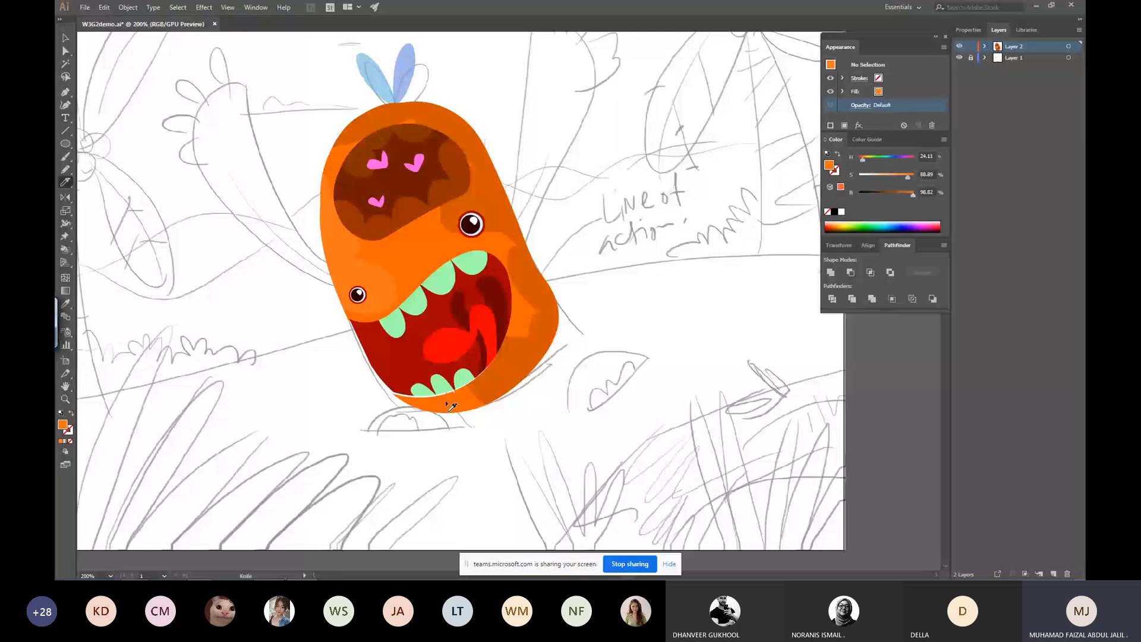
Redraw the dark red mouth's lower edge with the Pencil to close the white gap beneath the bottom teeth.
ctrl+click(416, 357)
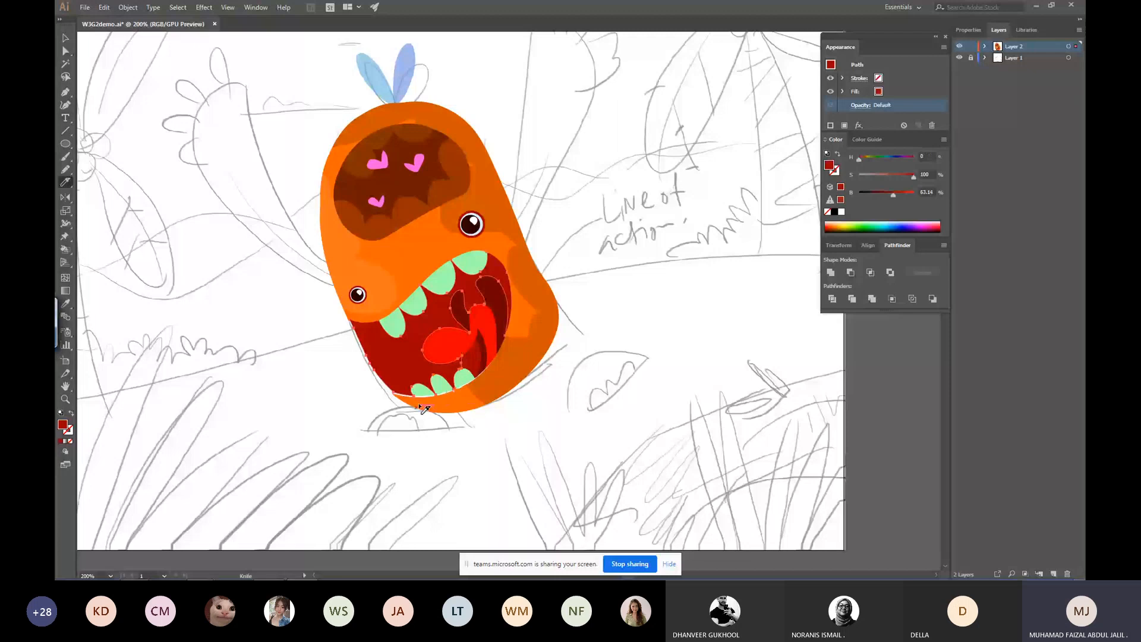
key(n)
mouse_move(414, 388)
mouse_down()
mouse_move(441, 397)
mouse_move(461, 385)
mouse_up()
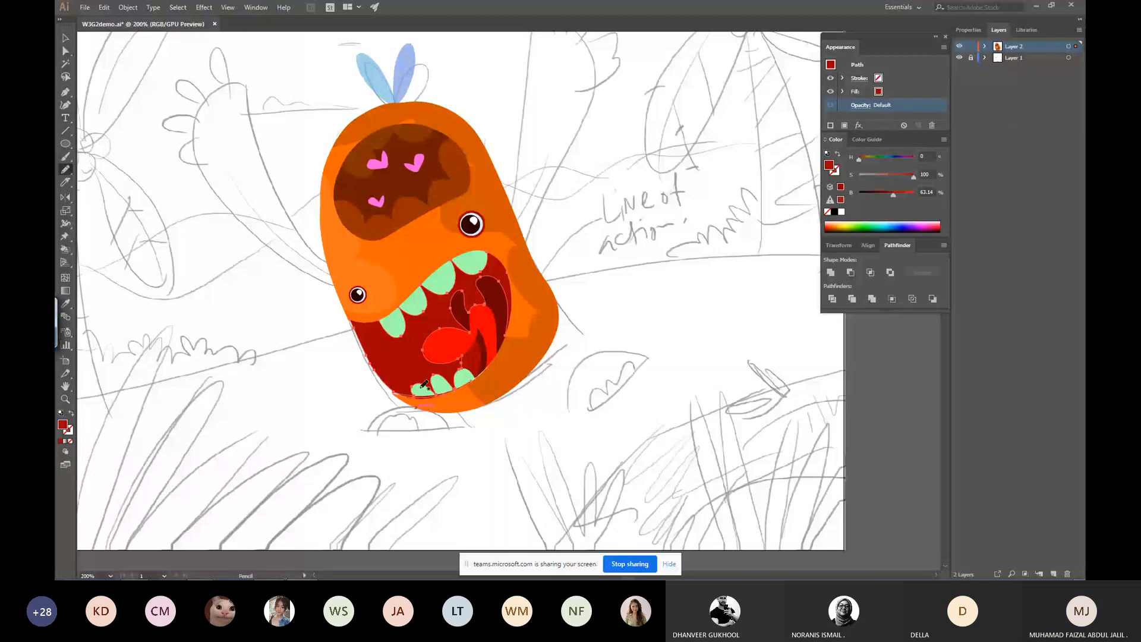
key(ctrl+z)
mouse_move(402, 388)
mouse_down()
mouse_move(432, 391)
mouse_move(498, 356)
mouse_move(447, 394)
mouse_move(496, 358)
mouse_up()
key(ctrl+z)
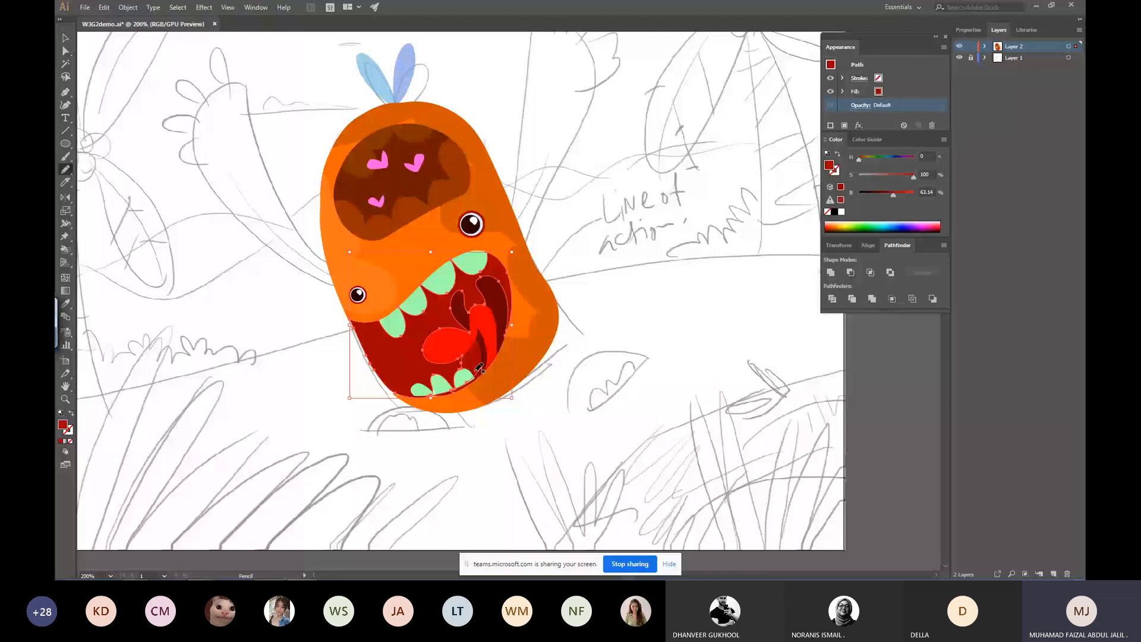
ctrl+click(425, 390)
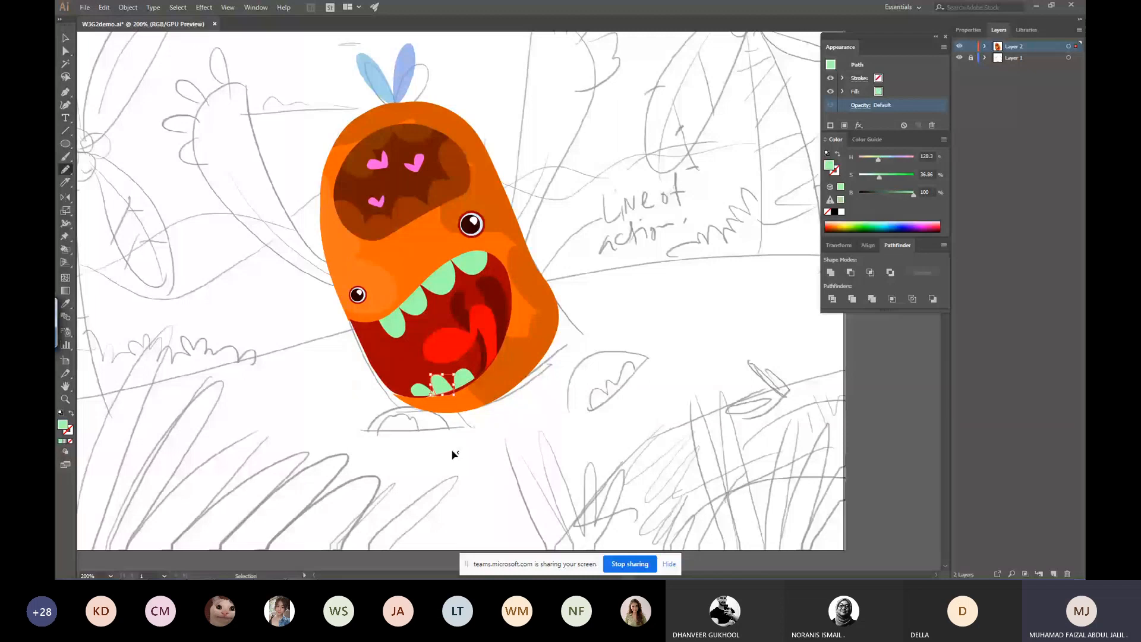
Cut the dark red mouth with the Knife along curved lines, separating shading areas behind the upper teeth and around the lower teeth.
ctrl+click(368, 366)
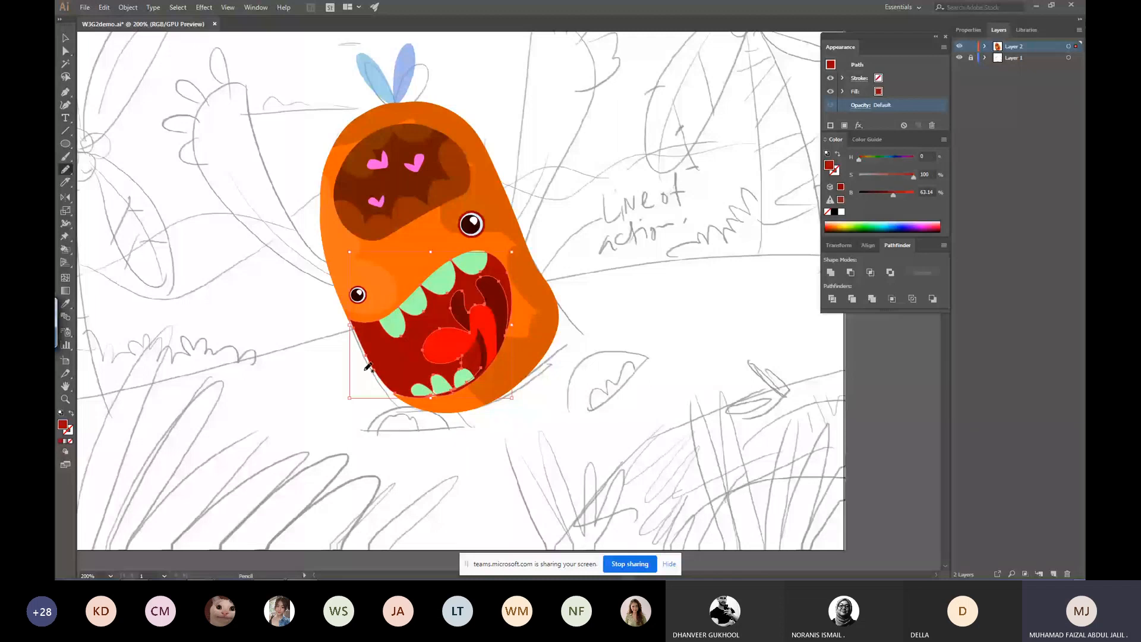
key(k)
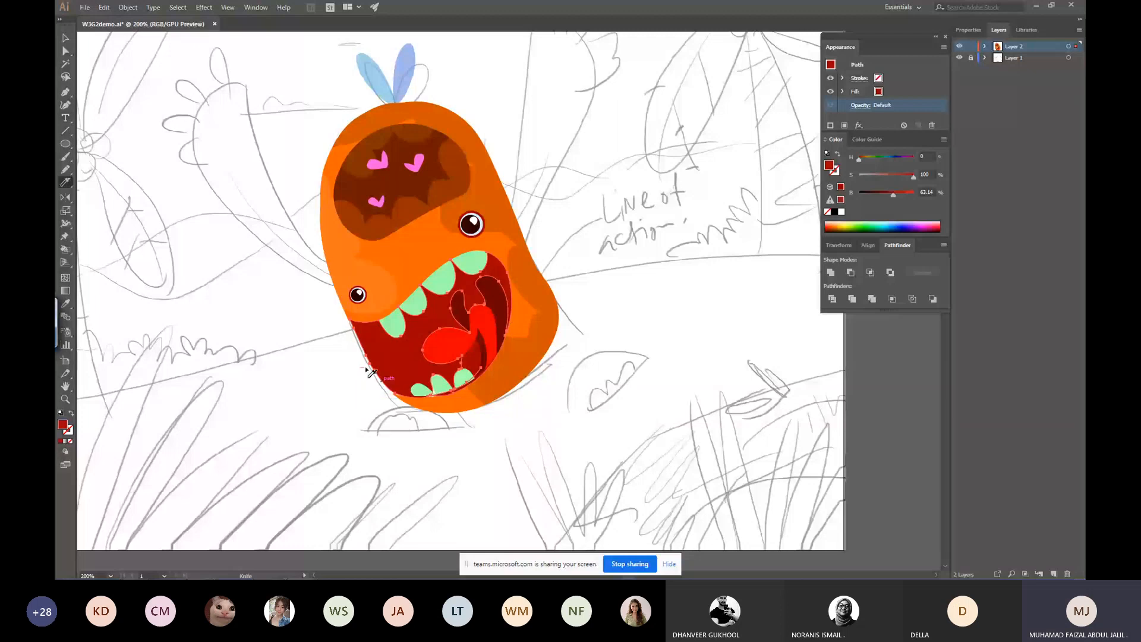
mouse_move(367, 370)
mouse_down()
mouse_move(428, 356)
mouse_move(420, 426)
mouse_up()
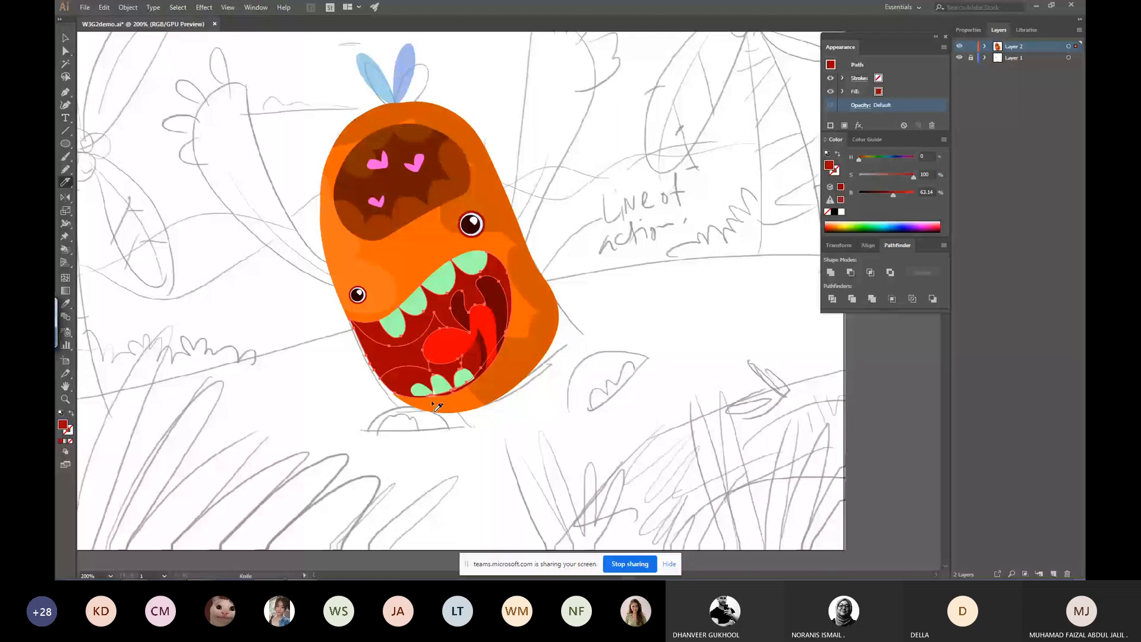
Darken the mouth's upper and lower shading pieces together to 54.9% brightness and clear the selection.
key(v)
click(445, 306)
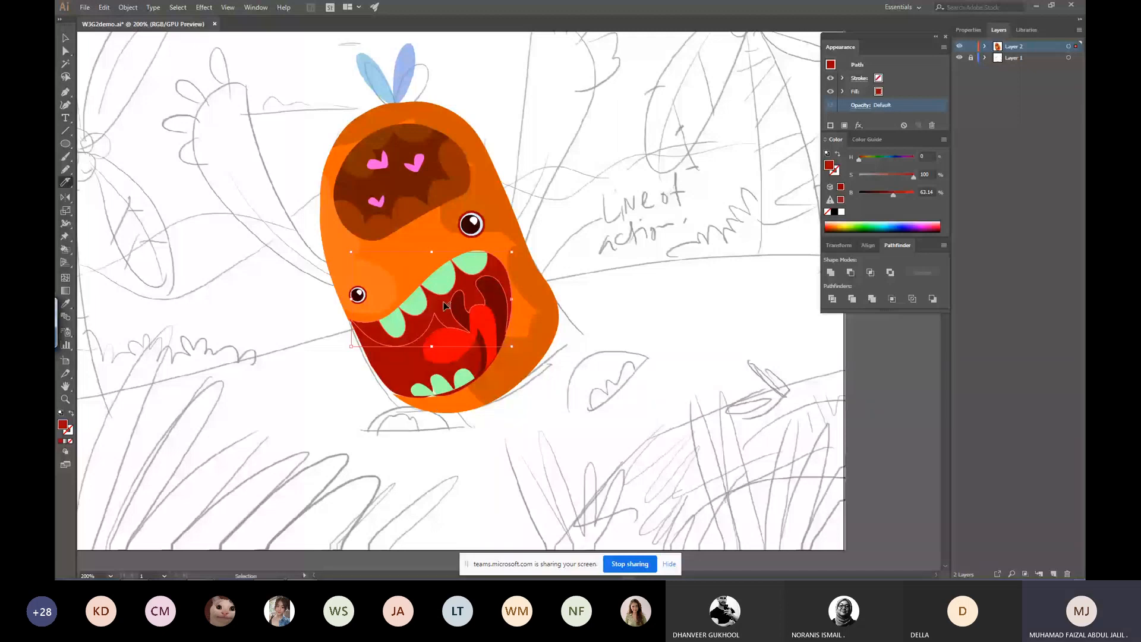
ctrl+shift+click(443, 367)
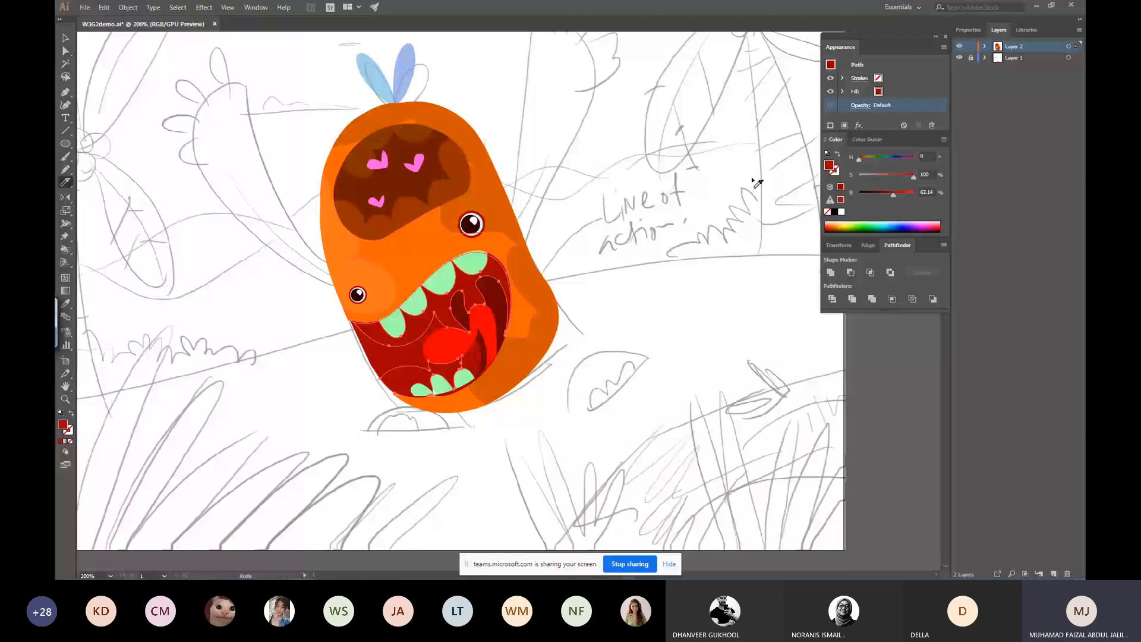
key(i)
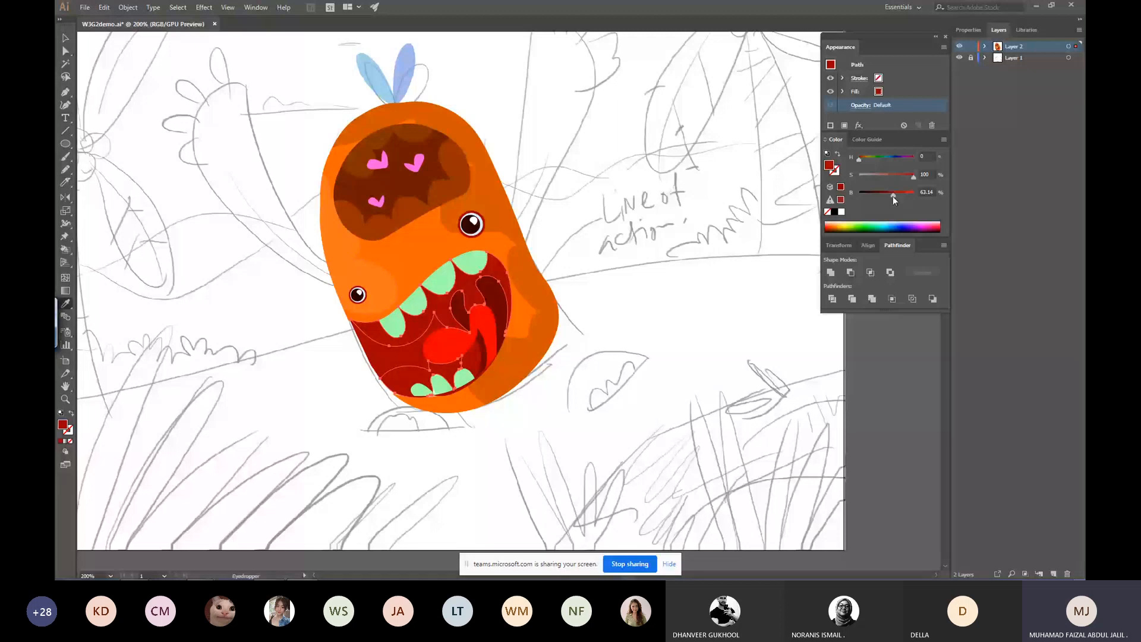
drag(893, 196, 889, 196)
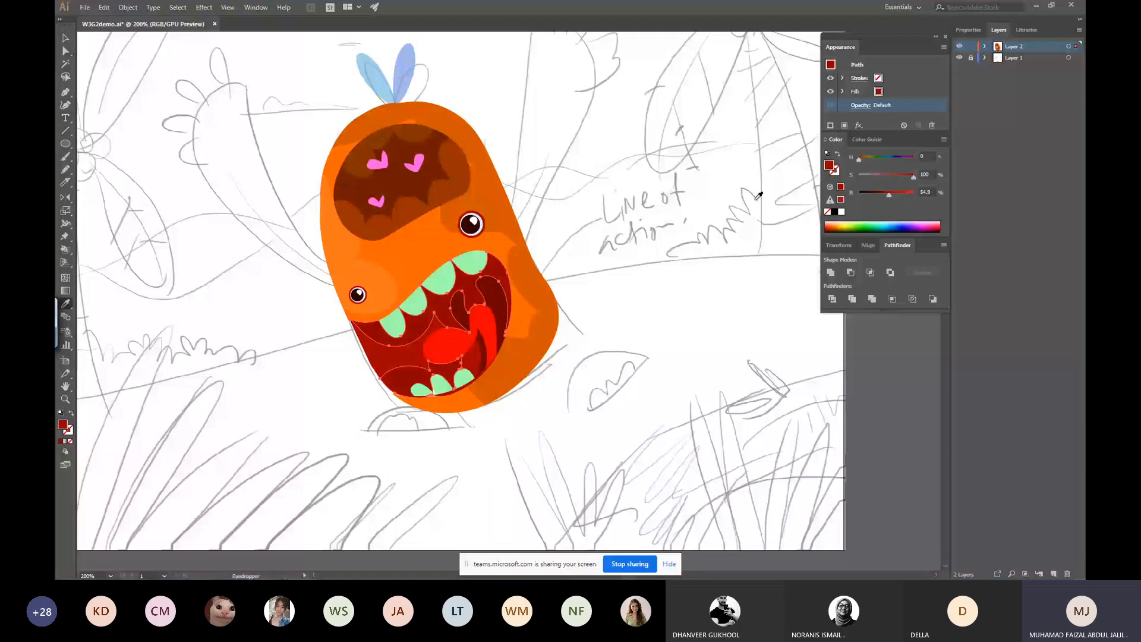
ctrl+click(643, 359)
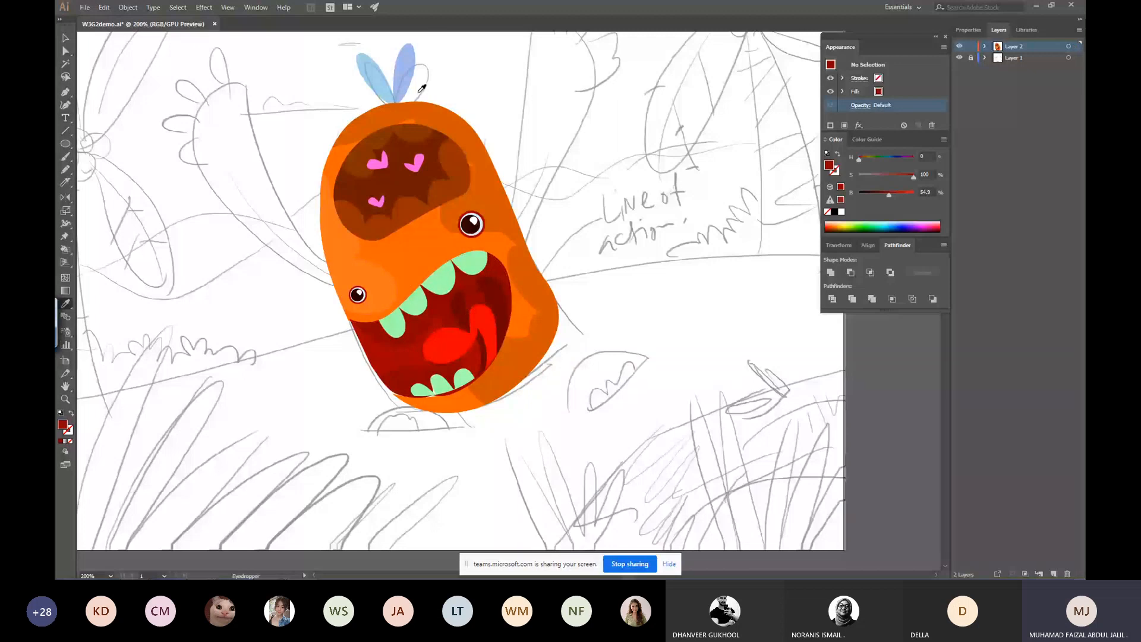
Trace the sketched left foot below the body with the Pen as a closed dark red dome about 1 in wide, and deselect it.
drag(585, 162, 545, 224)
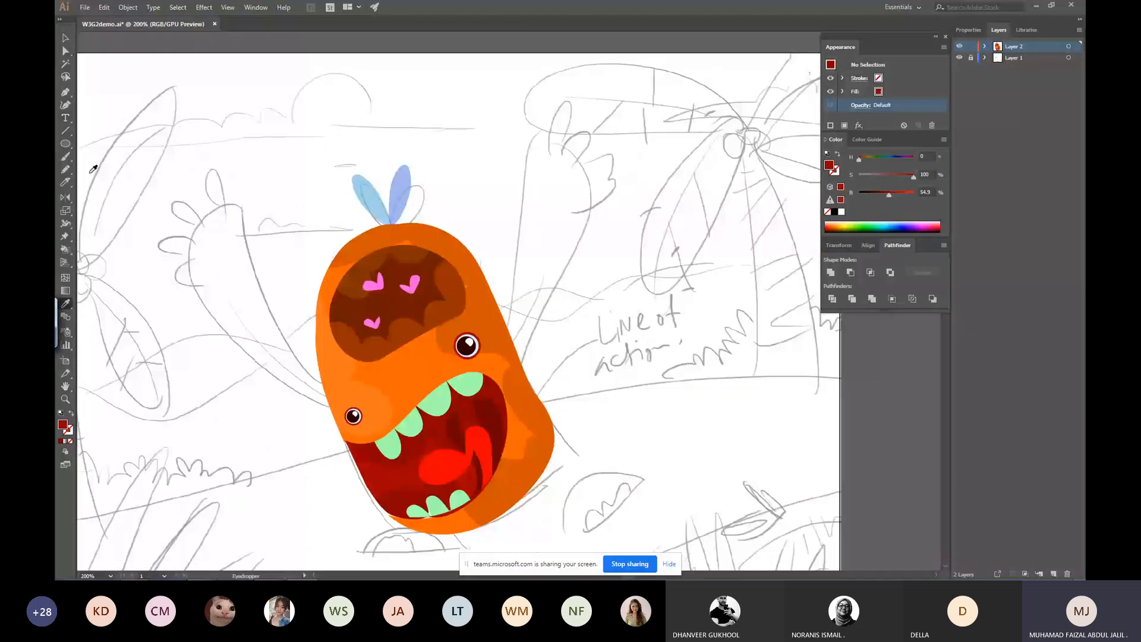
click(65, 143)
scroll(143, 121, down, 5)
scroll(143, 122, left, 2)
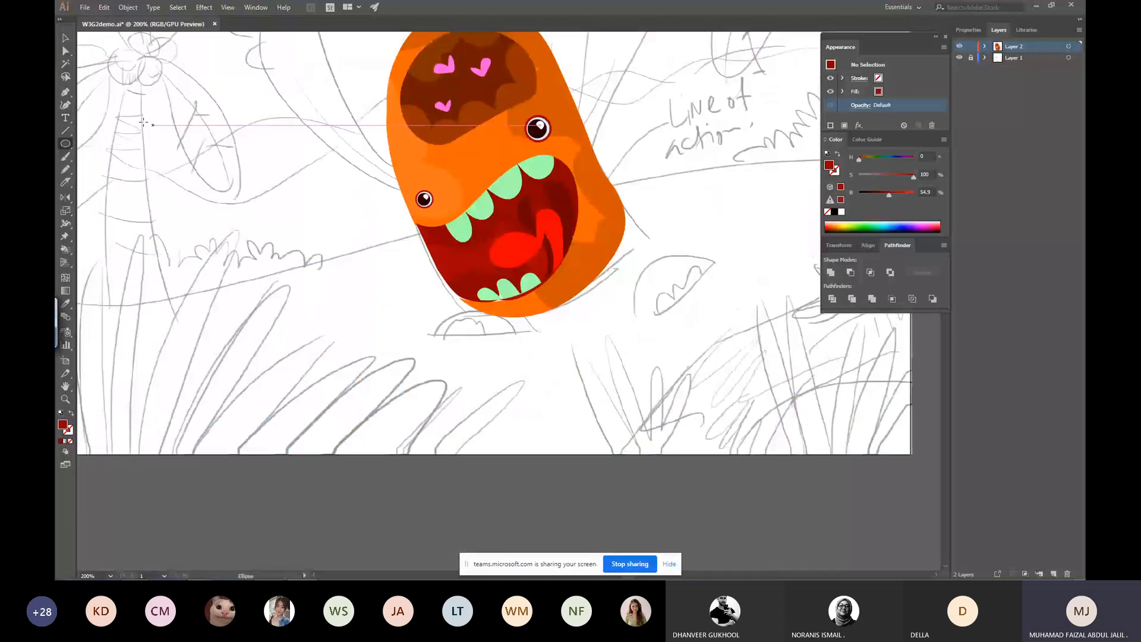
key(p)
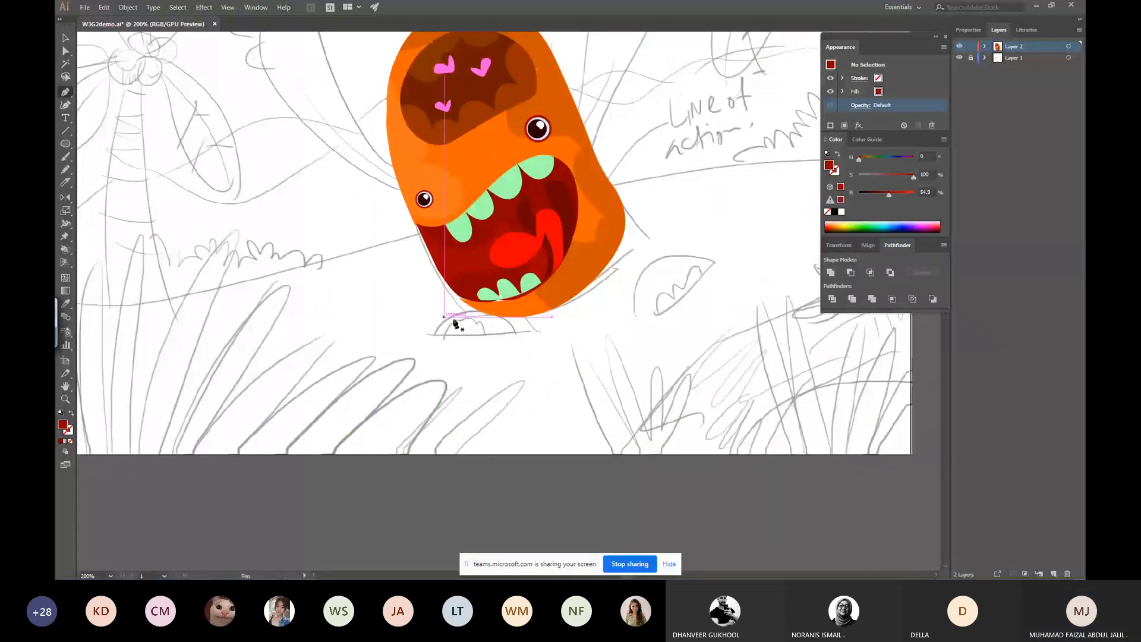
click(432, 339)
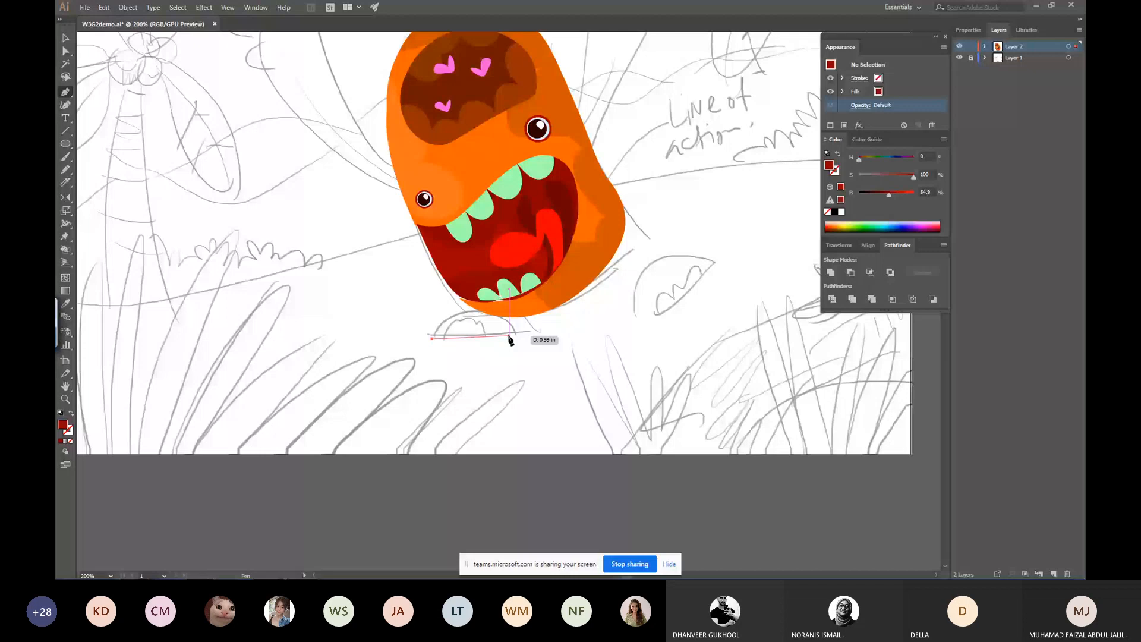
click(514, 334)
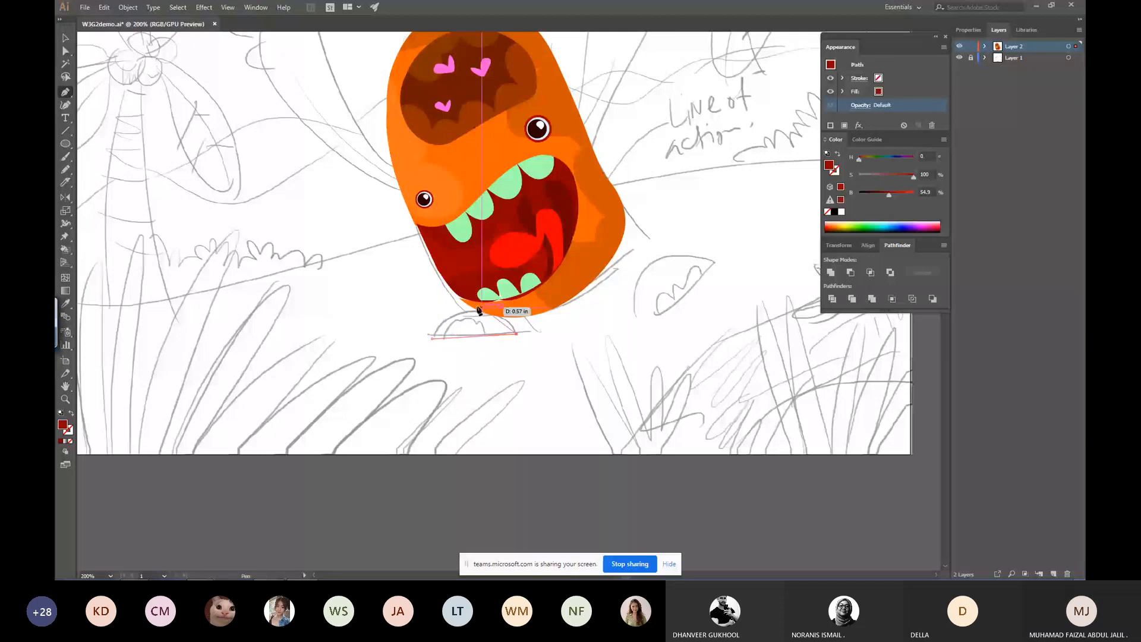
key(ctrl+z)
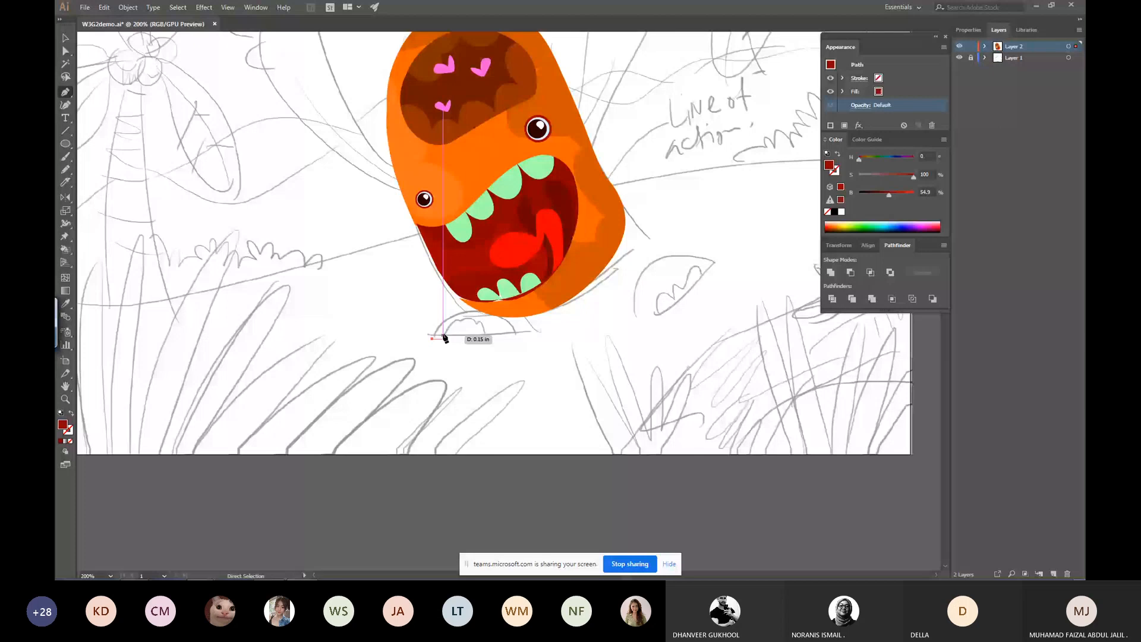
click(515, 334)
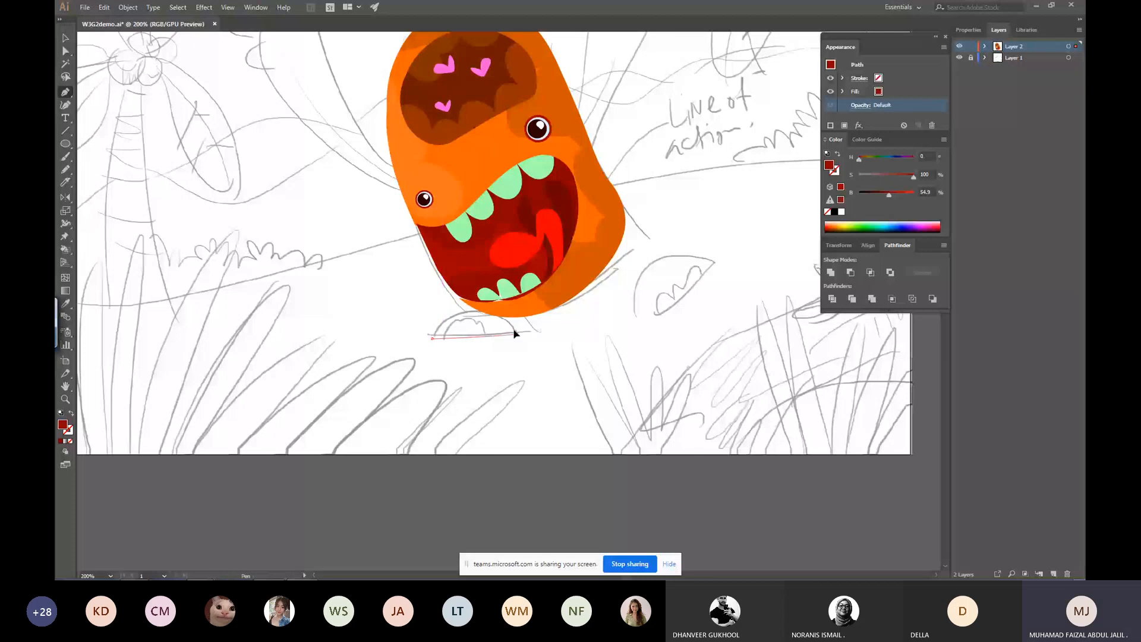
drag(514, 334, 596, 387)
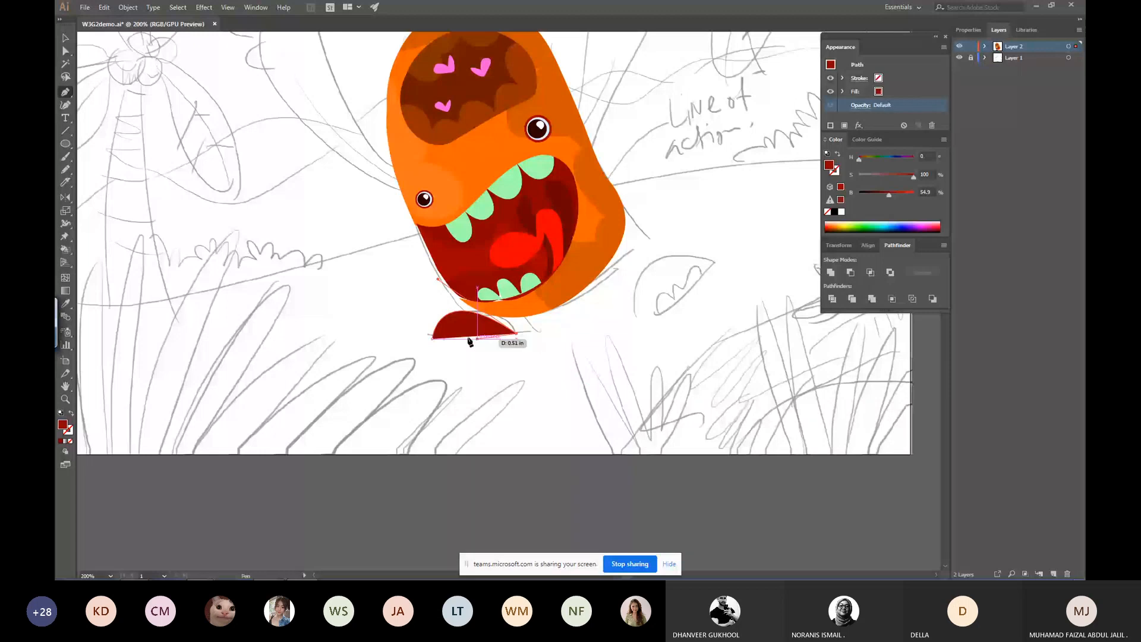
ctrl+click(486, 346)
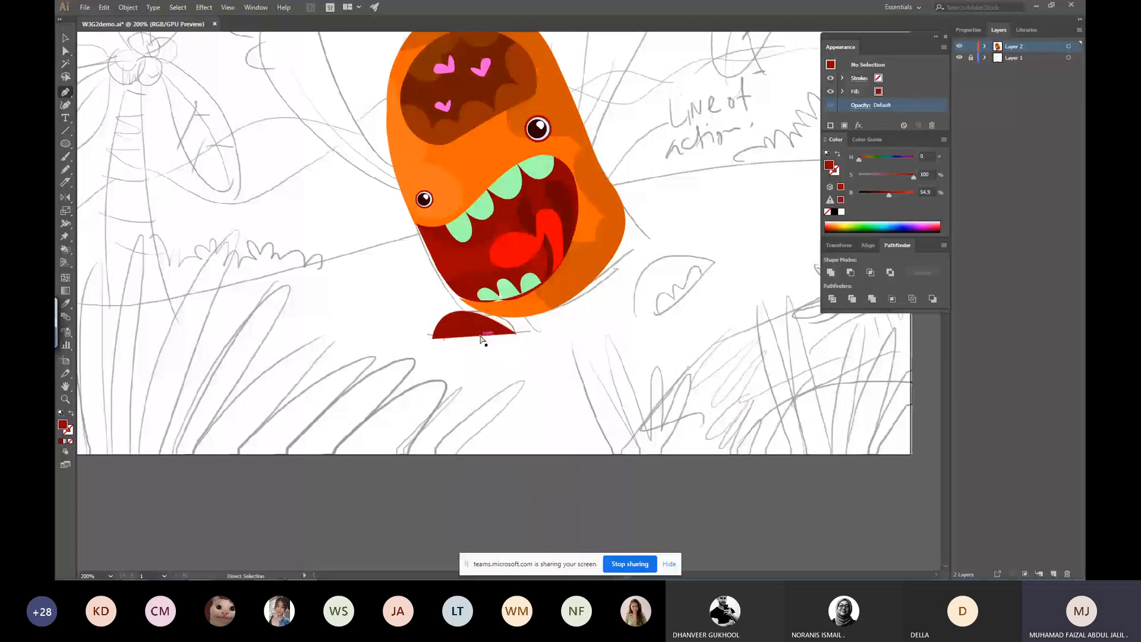
Cut a scalloped line of rounded toes across the dark red foot with the Knife.
drag(369, 289, 531, 344)
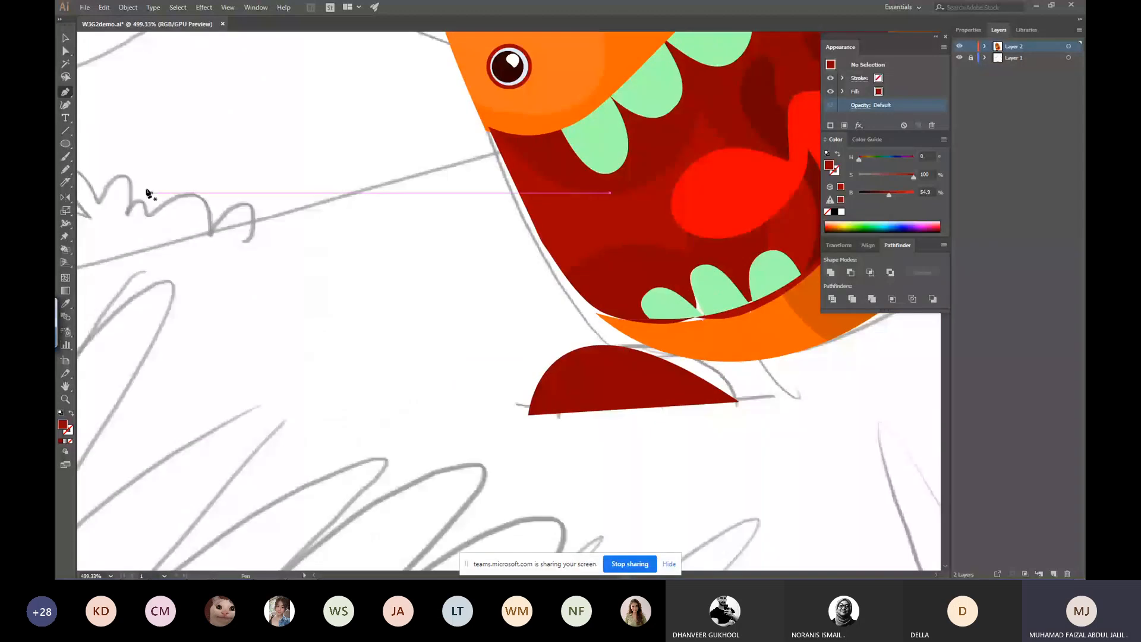
click(66, 183)
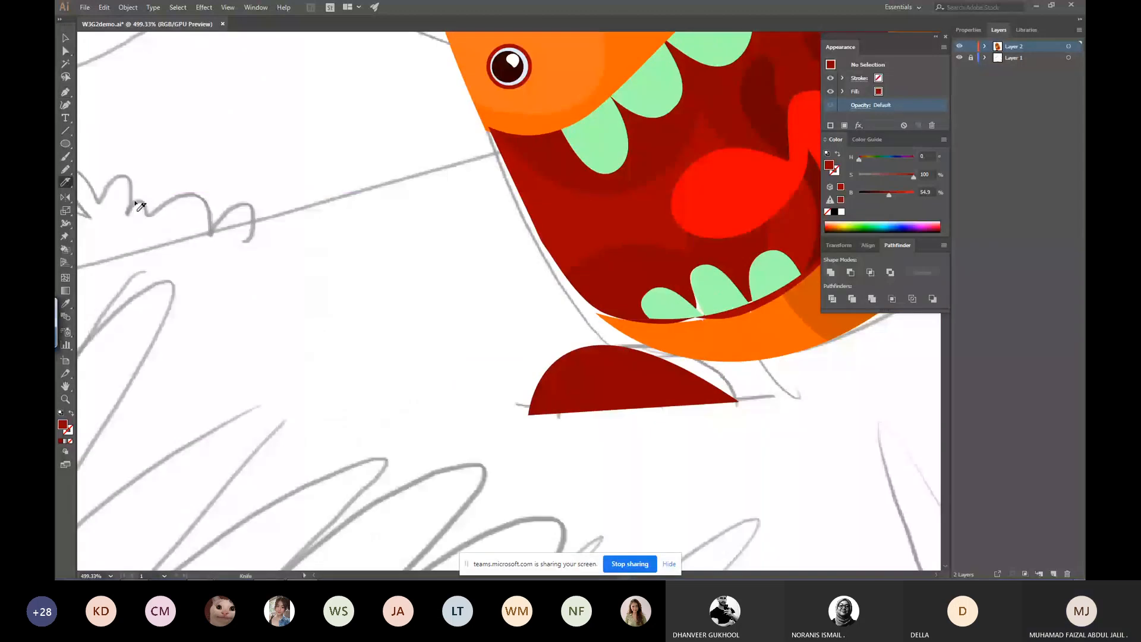
ctrl+click(642, 394)
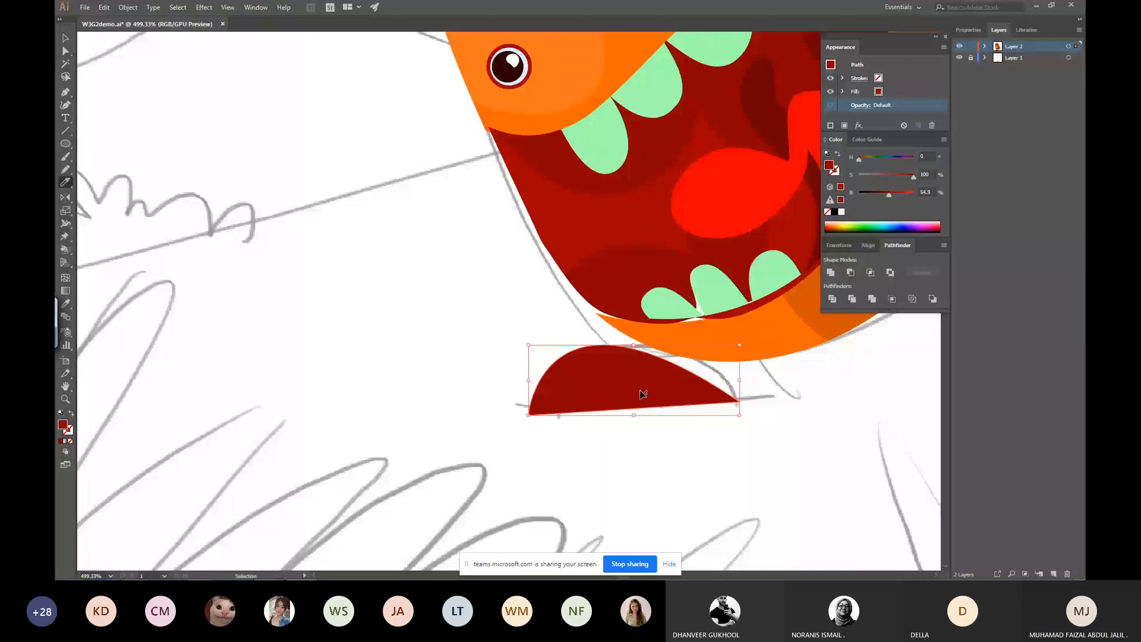
mouse_move(660, 407)
mouse_down()
mouse_move(612, 389)
mouse_move(531, 424)
mouse_up()
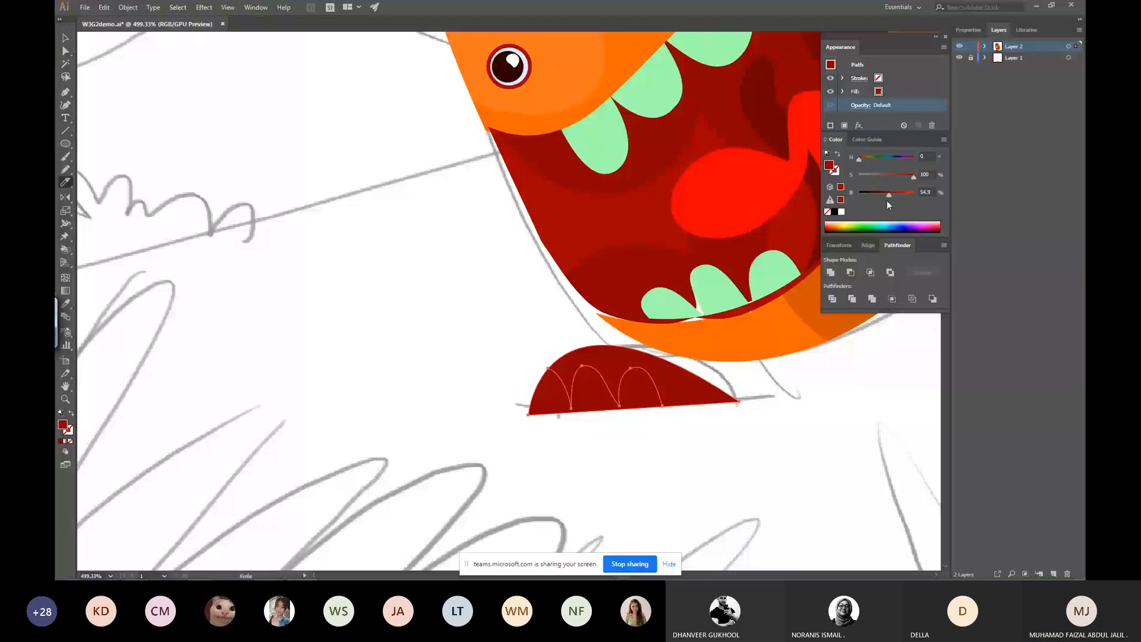
key(v)
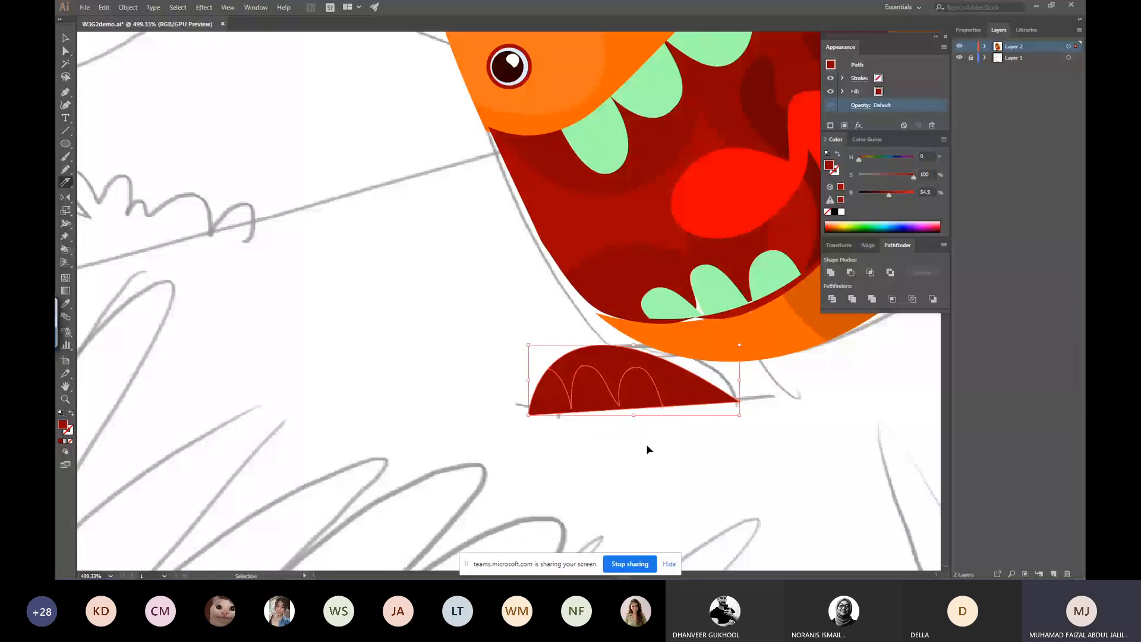
ctrl+click(648, 449)
key(ctrl+z)
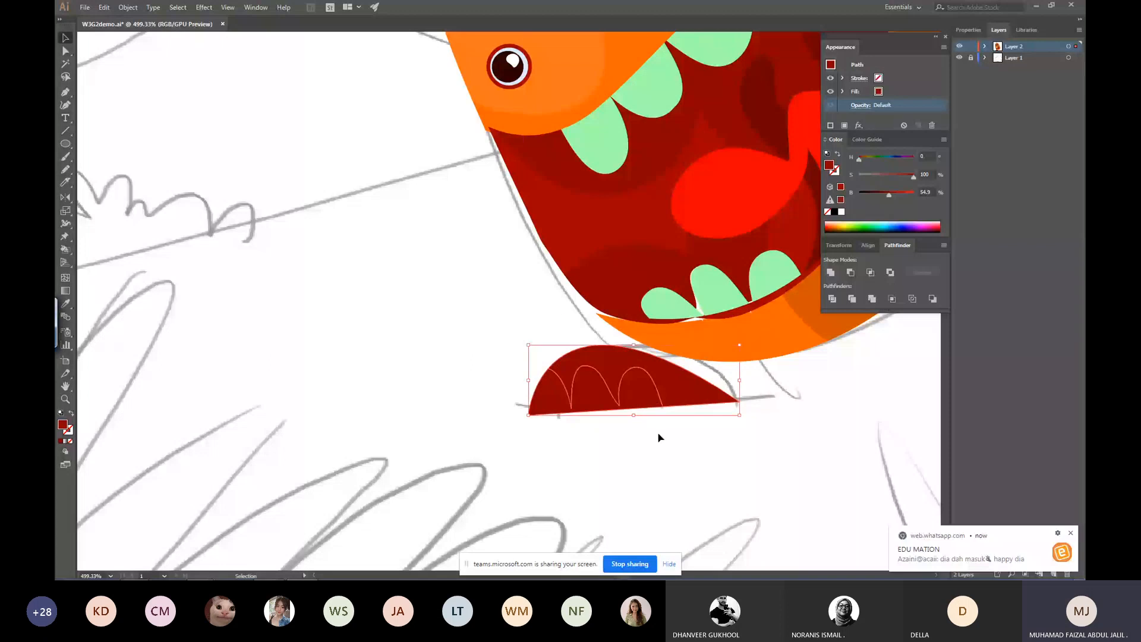
Move the end point of the rightmost toe curve onto the foot's bottom edge and clear the selection.
ctrl+click(666, 414)
ctrl+click(505, 287)
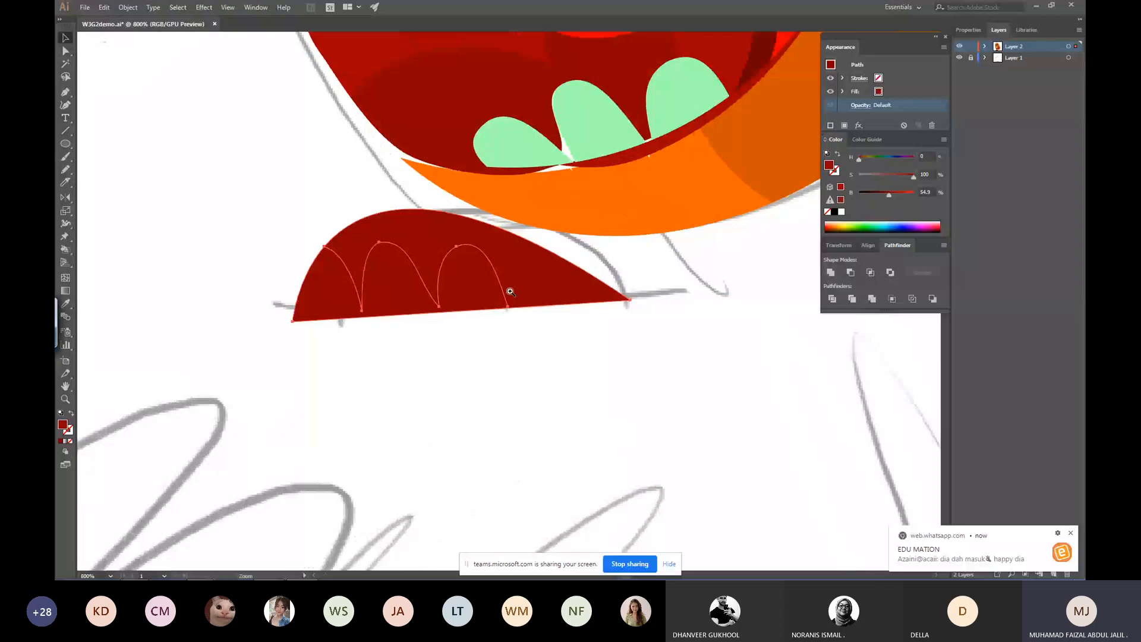
ctrl+click(508, 308)
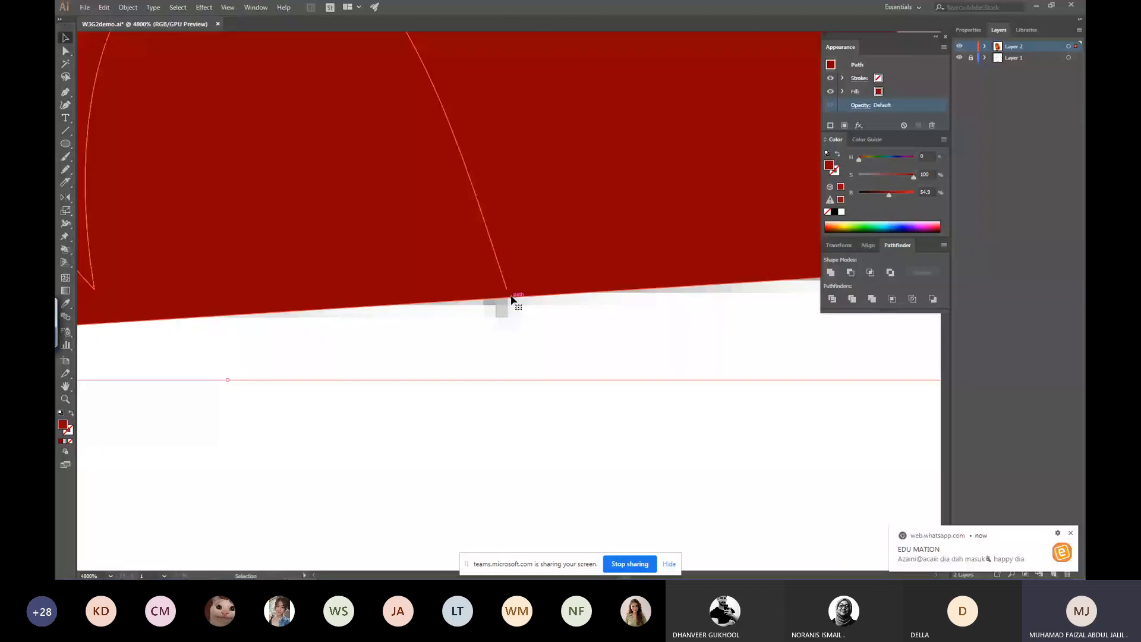
key(a)
drag(510, 299, 510, 303)
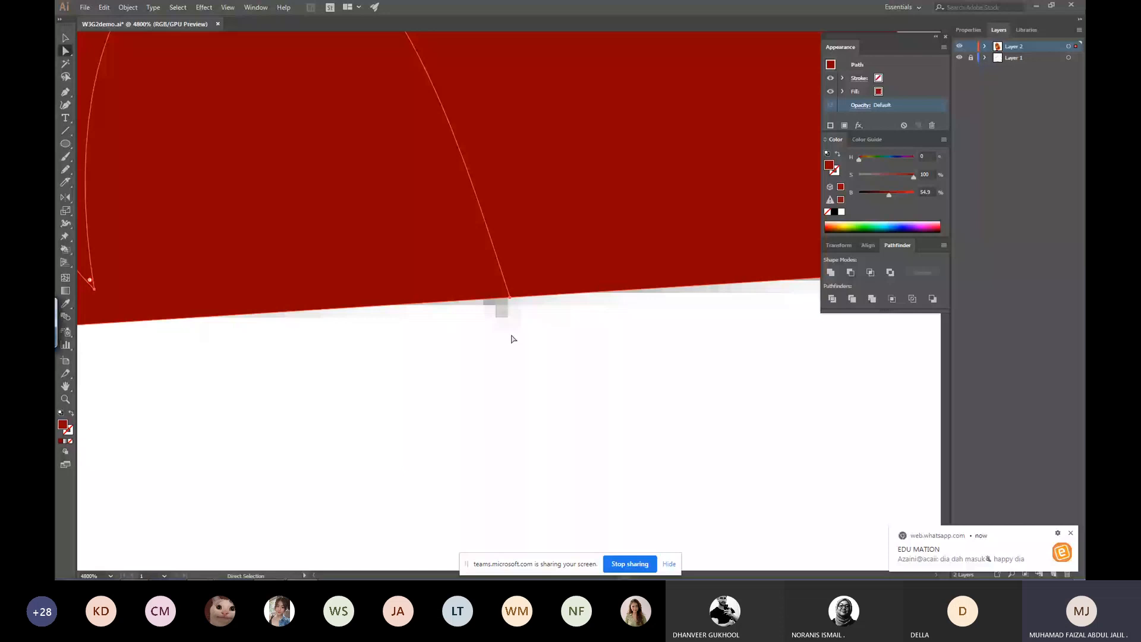
click(511, 336)
key(v)
key(ctrl+0)
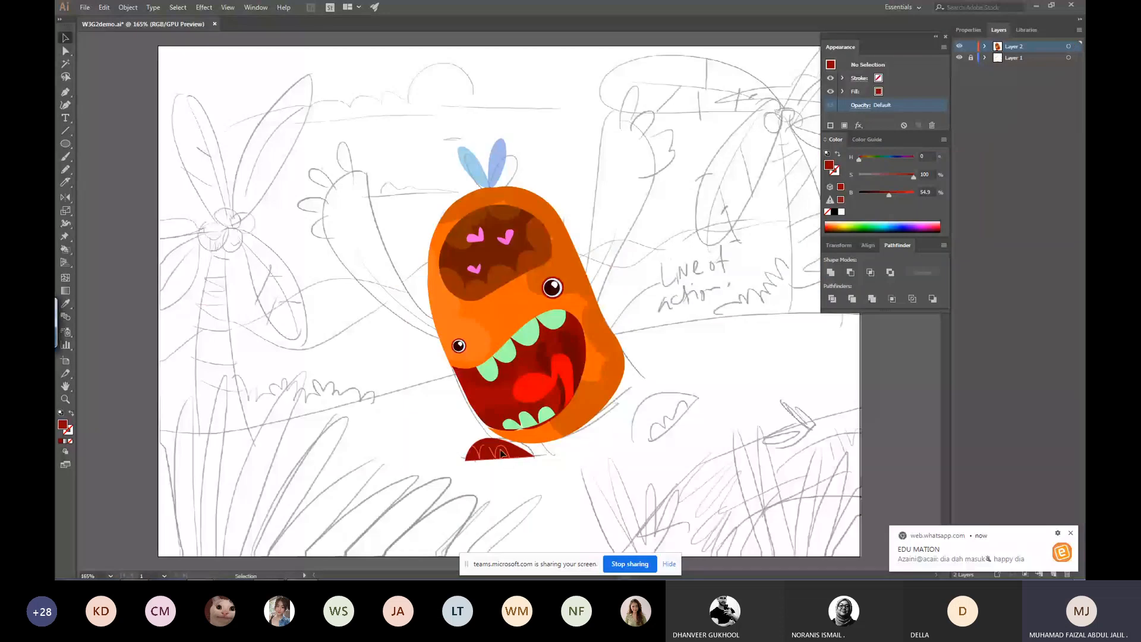
click(501, 454)
drag(890, 194, 883, 197)
key(ctrl+z)
Undo the Knife cuts on the left foot to restore it as one whole dark red dome.
ctrl+click(515, 454)
ctrl+click(515, 454)
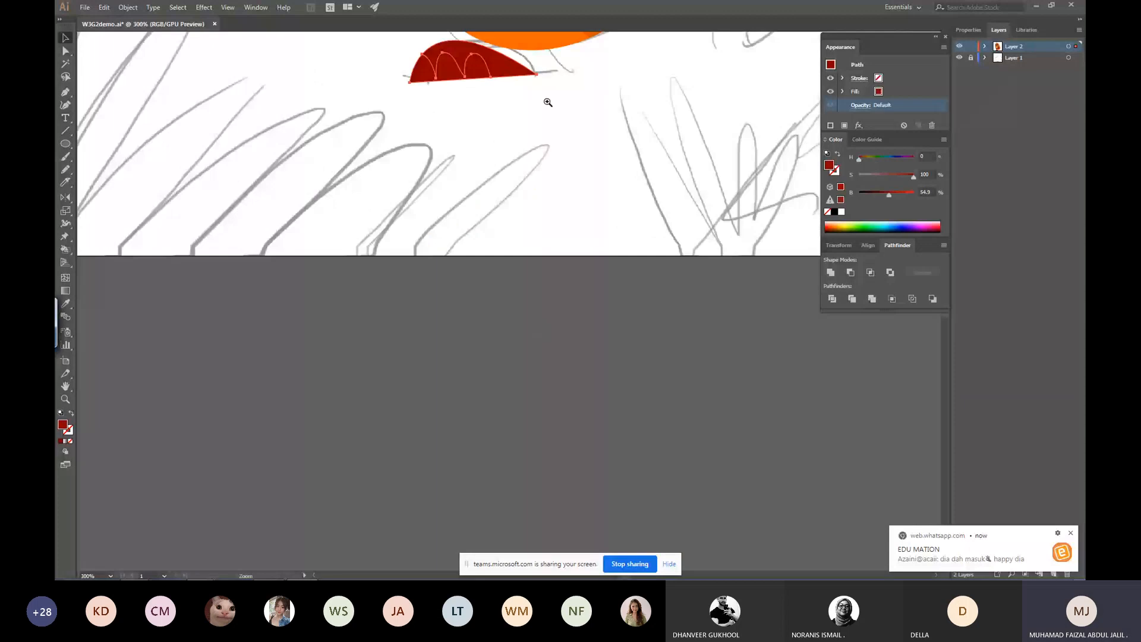
ctrl+click(544, 93)
ctrl+click(544, 94)
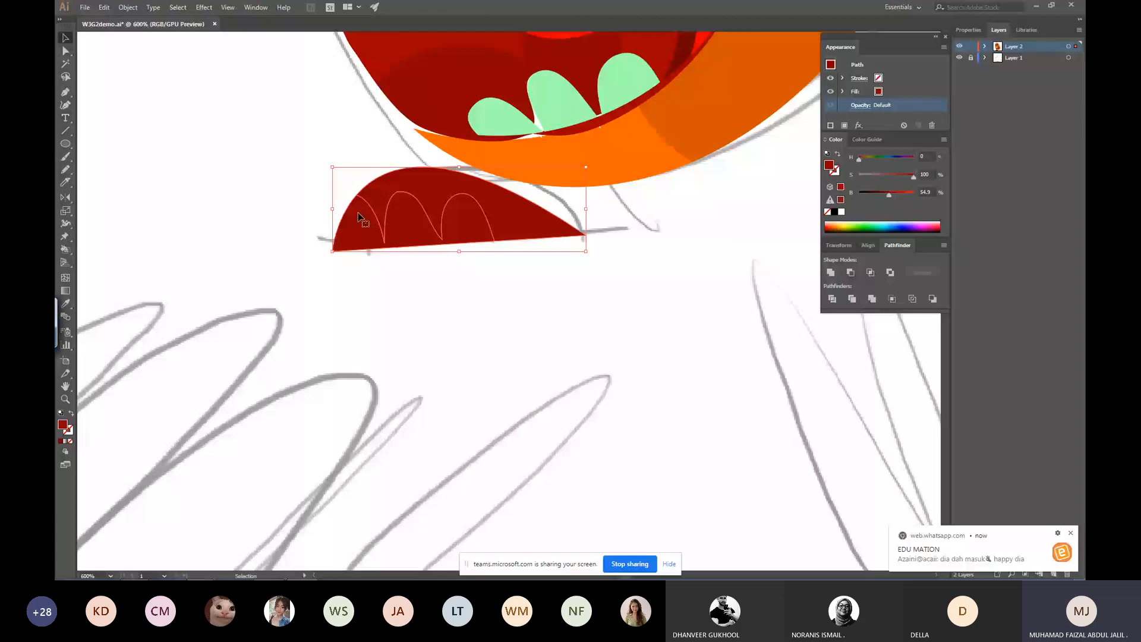
ctrl+click(358, 217)
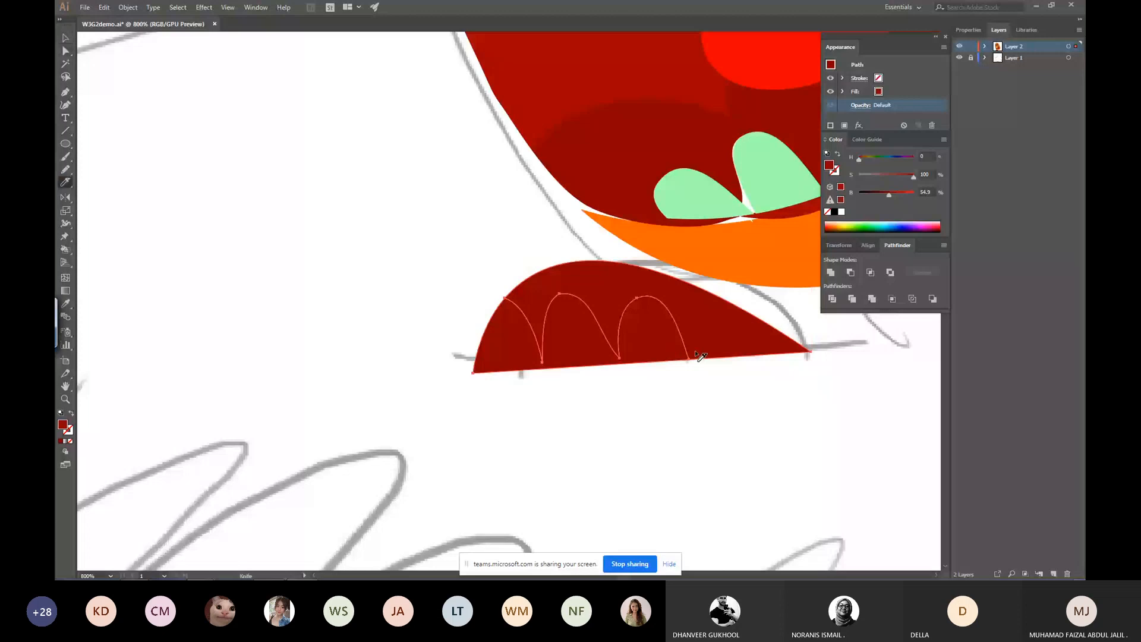
drag(688, 350, 693, 370)
drag(625, 289, 629, 249)
key(ctrl+z)
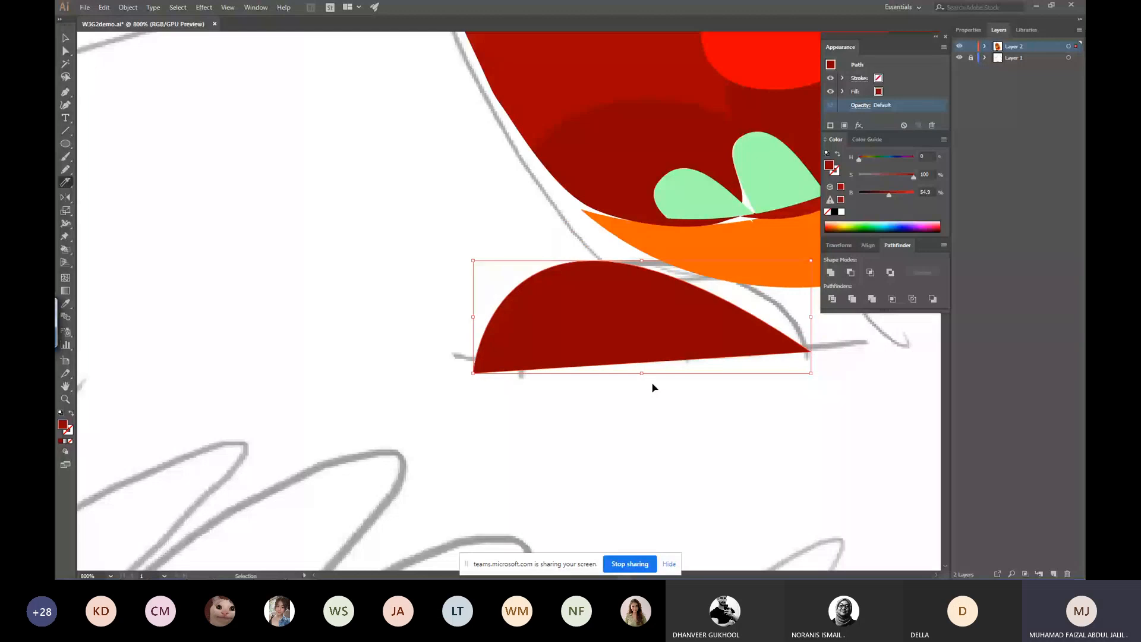
key(ctrl+z)
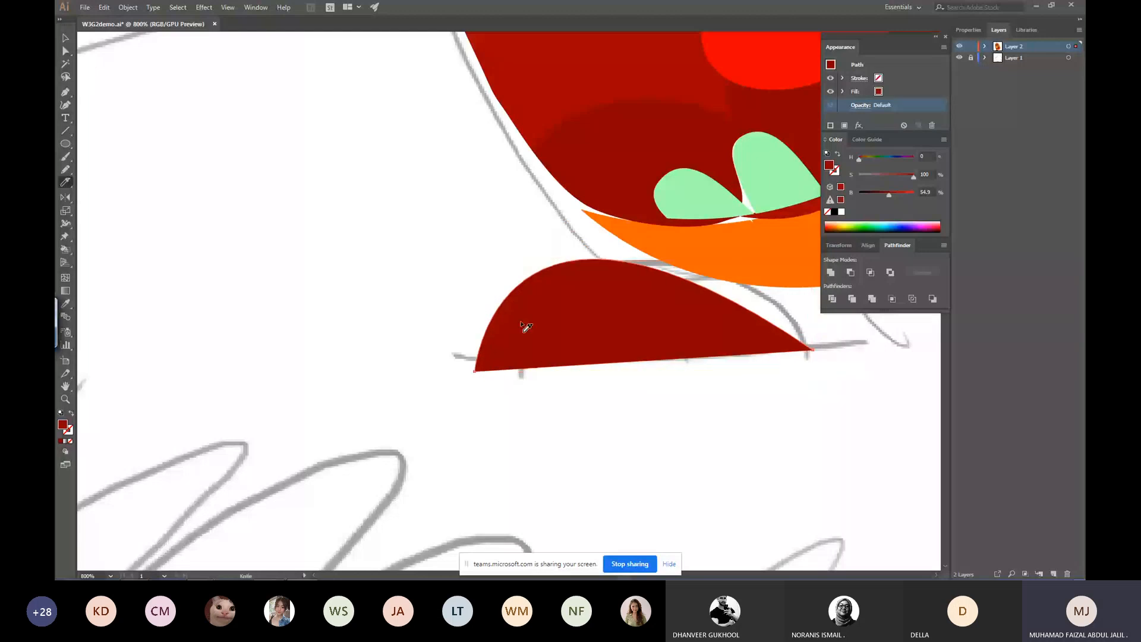
Cut three rounded toes into the left foot with the Knife, set their saturation to 40%, and clear the selection.
mouse_move(679, 360)
mouse_down()
mouse_move(621, 328)
mouse_move(476, 328)
mouse_move(475, 340)
mouse_up()
ctrl+click(571, 357)
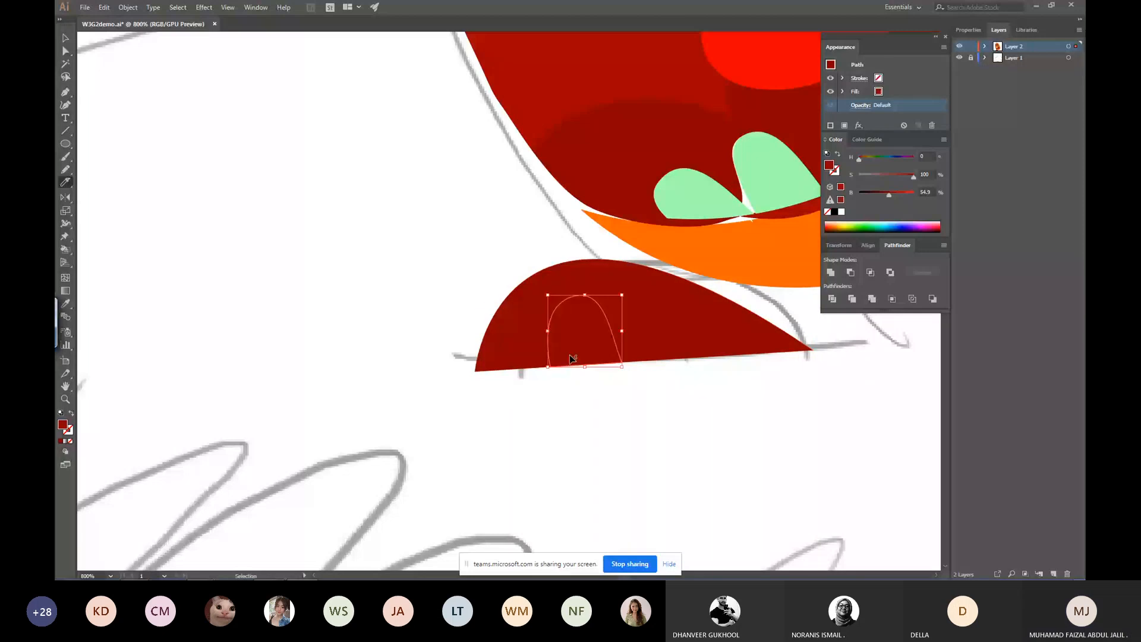
ctrl+shift+click(540, 351)
ctrl+shift+click(630, 345)
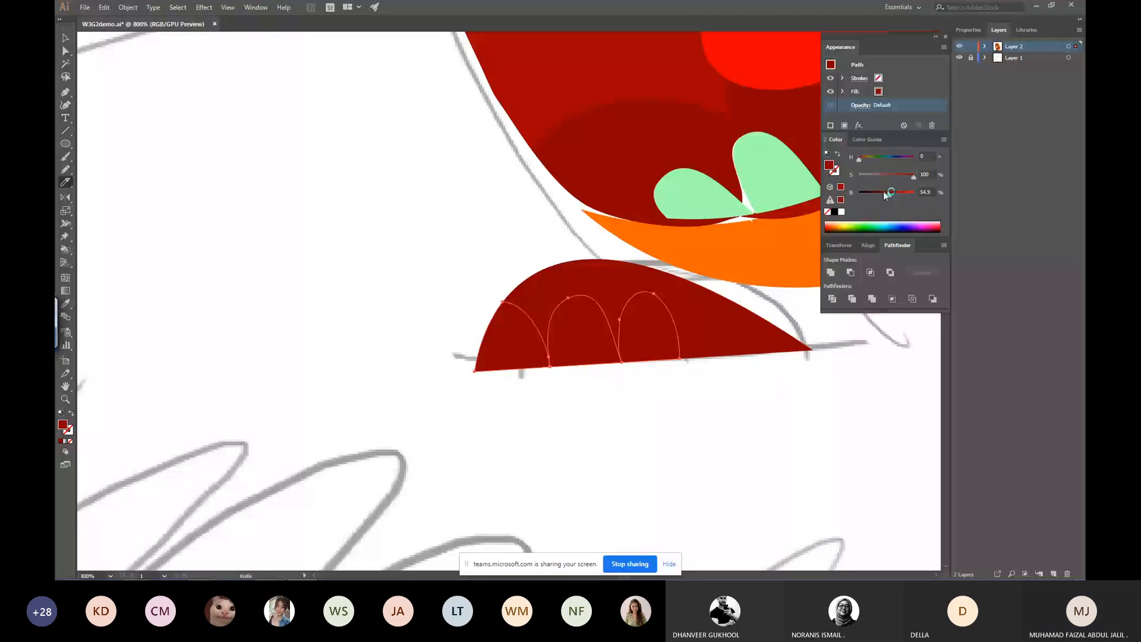
click(881, 177)
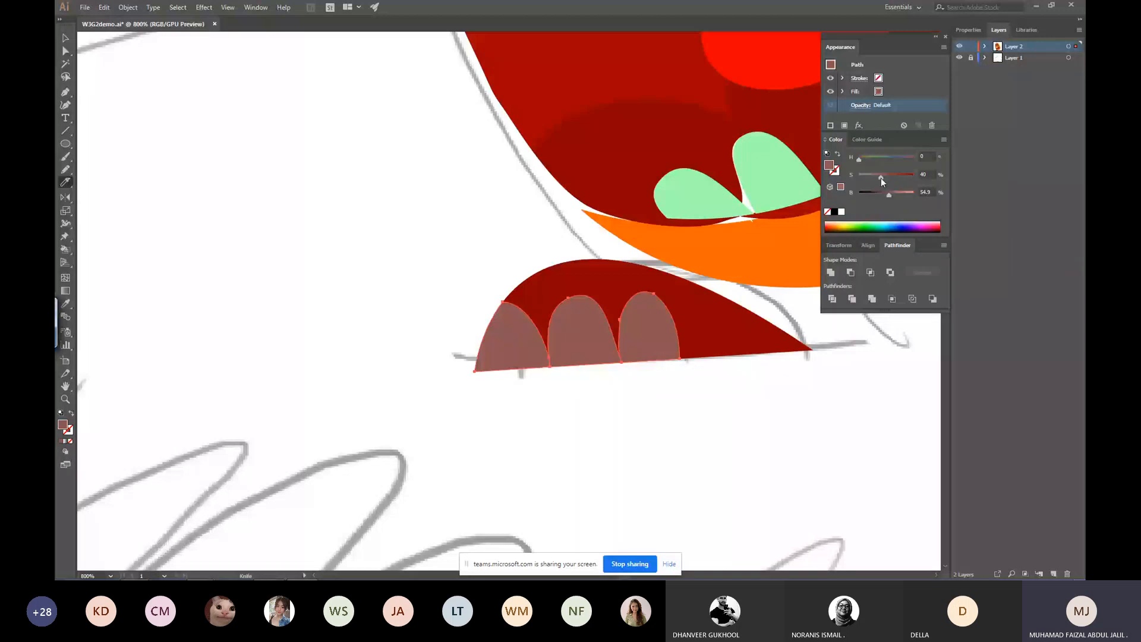
key(ctrl+shift+a)
Try to copy only some of the left foot's pieces over to the sketched right foot, and undo the copy.
drag(877, 368, 517, 293)
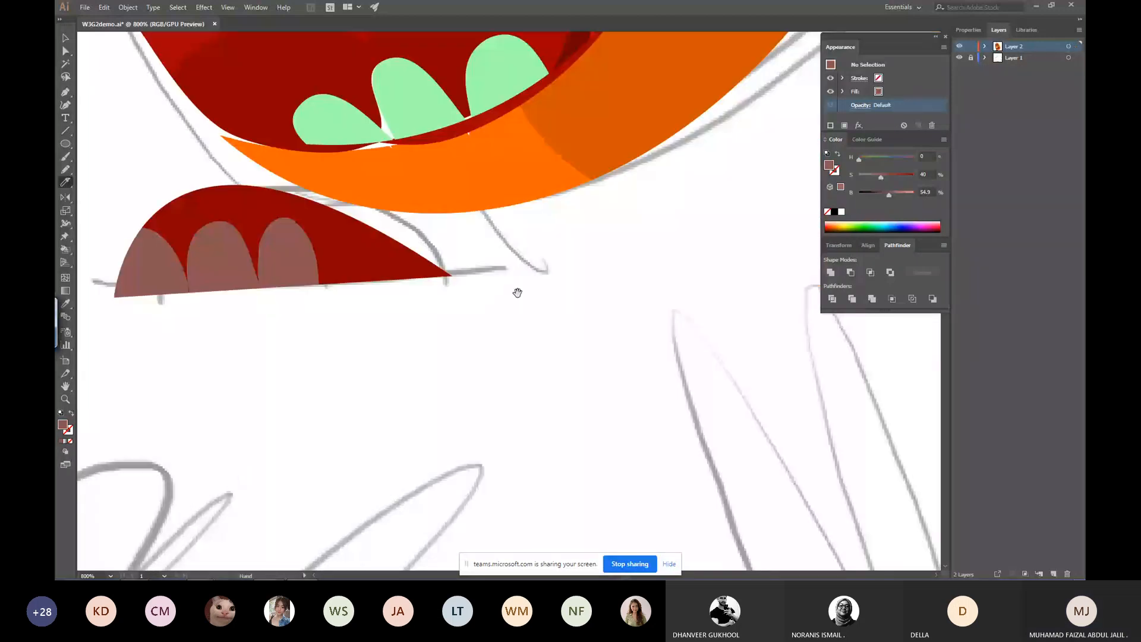
key(ctrl+minus)
key(ctrl+minus)
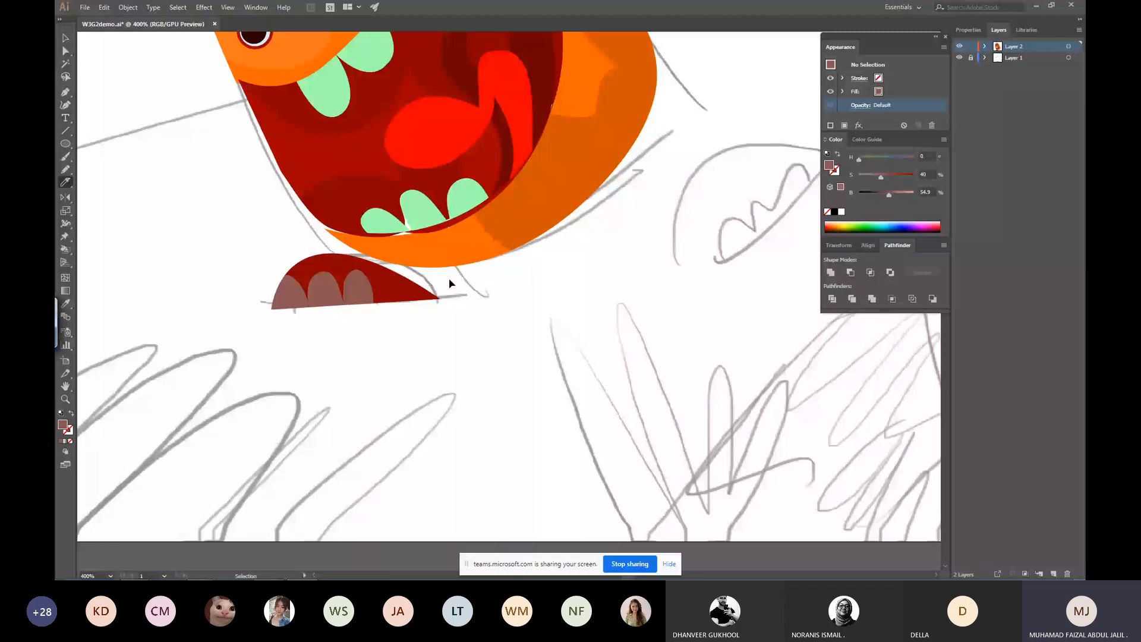
key(ctrl+minus)
click(423, 297)
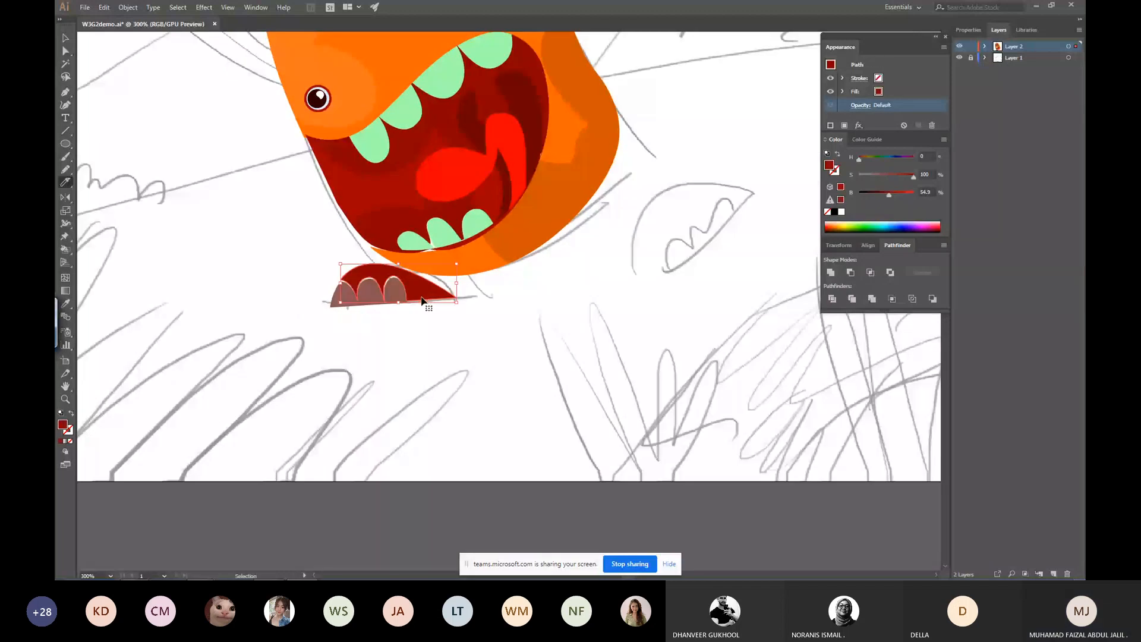
shift+click(416, 303)
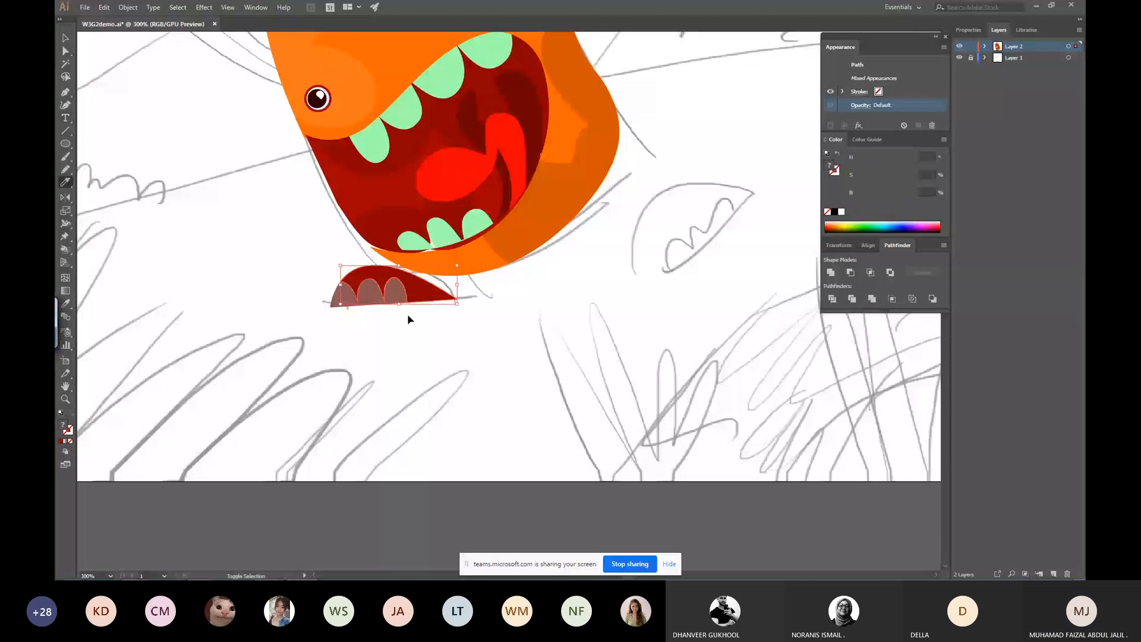
drag(397, 300, 690, 264)
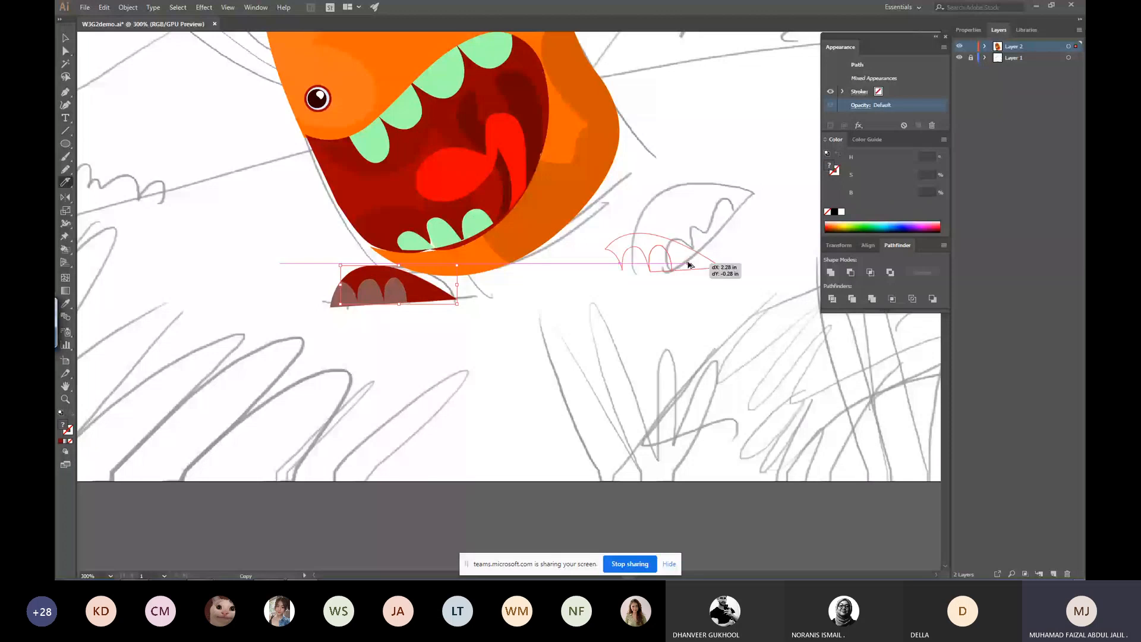
key(ctrl+z)
Group all pieces of the left foot and place a copy below the sketched right foot.
click(323, 309)
drag(323, 308, 421, 292)
drag(421, 293, 678, 265)
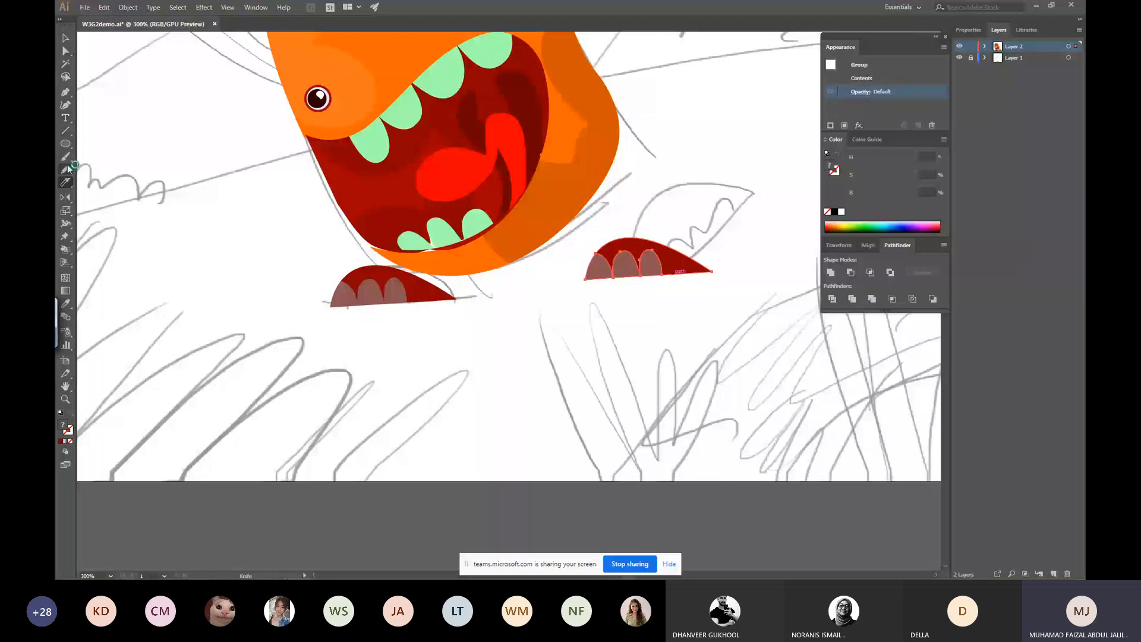
Reflect the copied foot across the vertical axis, rotate it slightly until its base is nearly level, and deselect it.
double_click(65, 197)
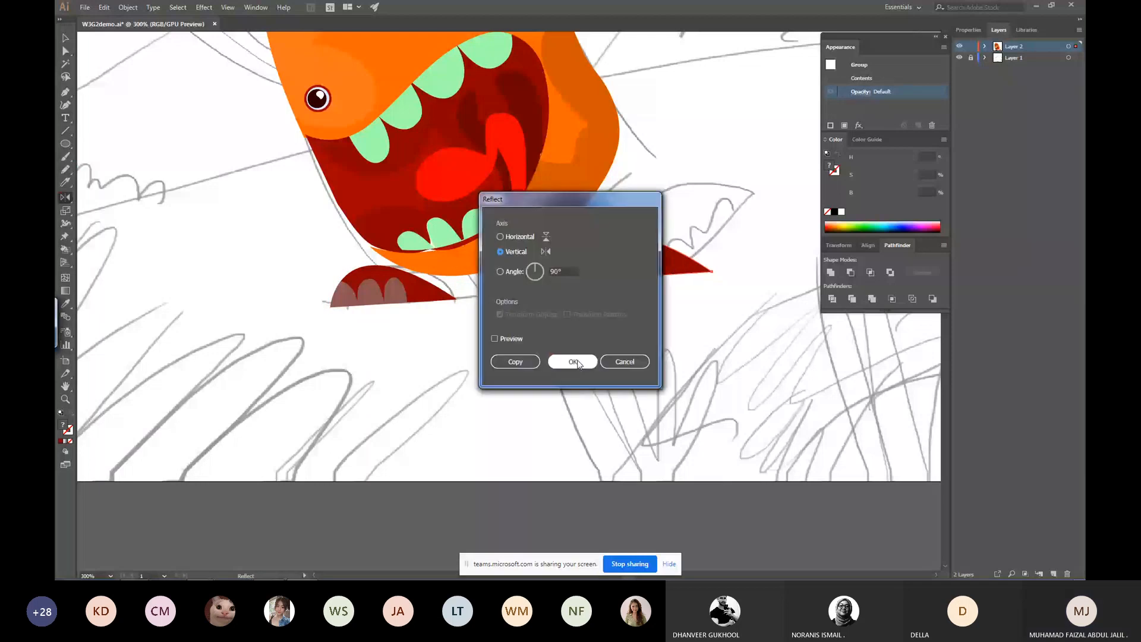
click(574, 362)
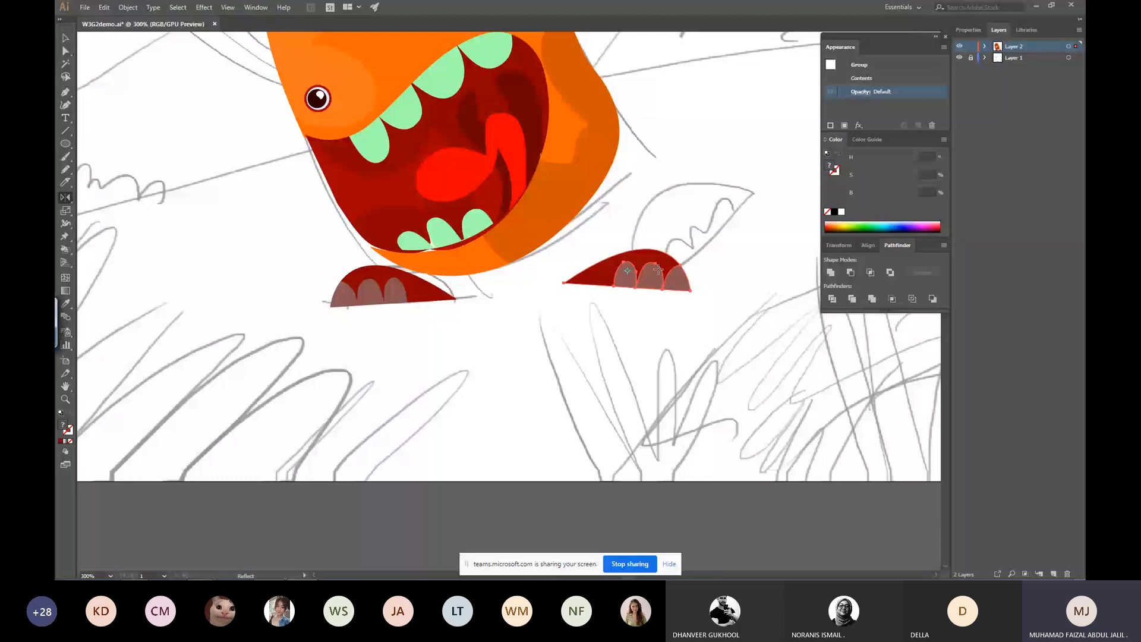
key(q)
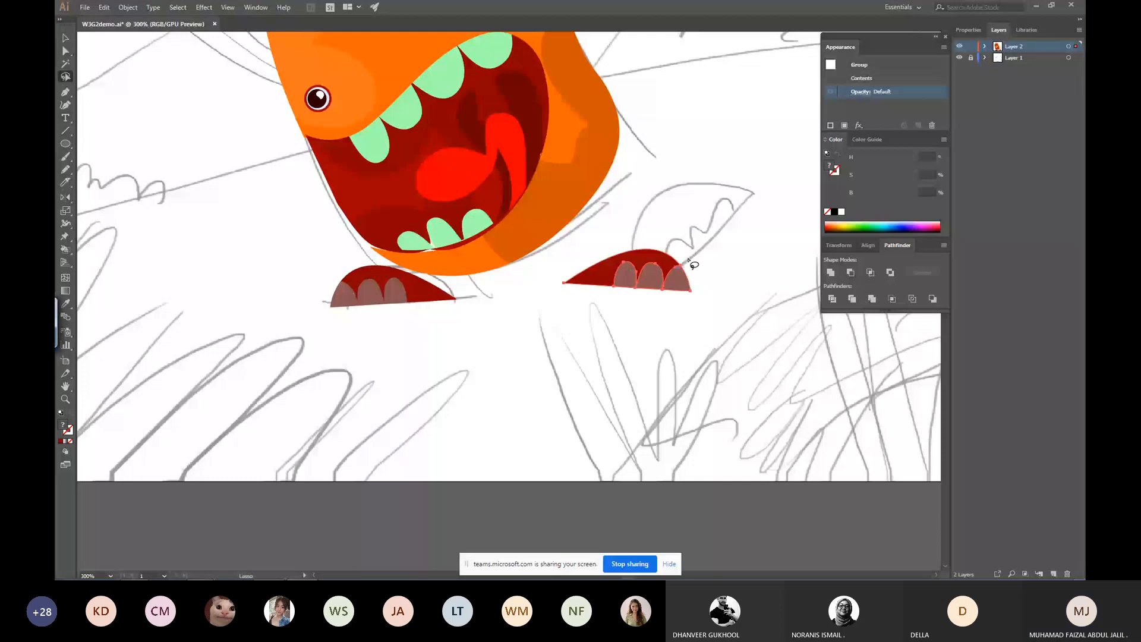
key(v)
click(695, 256)
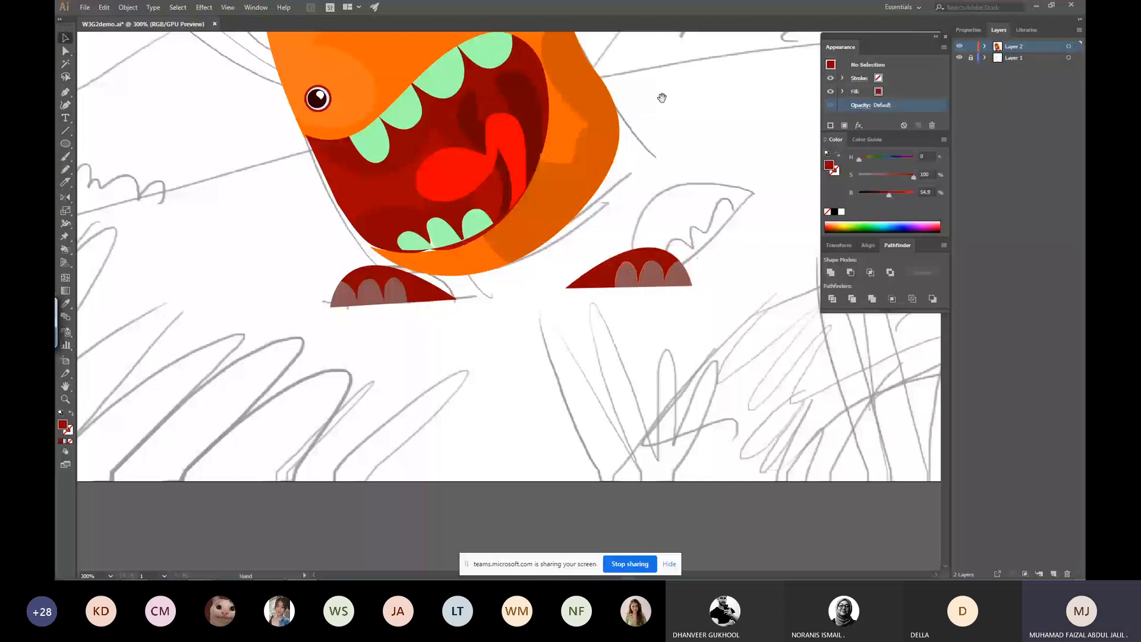
Check the whole character with both feet at 100% zoom and save the document.
drag(662, 97, 627, 245)
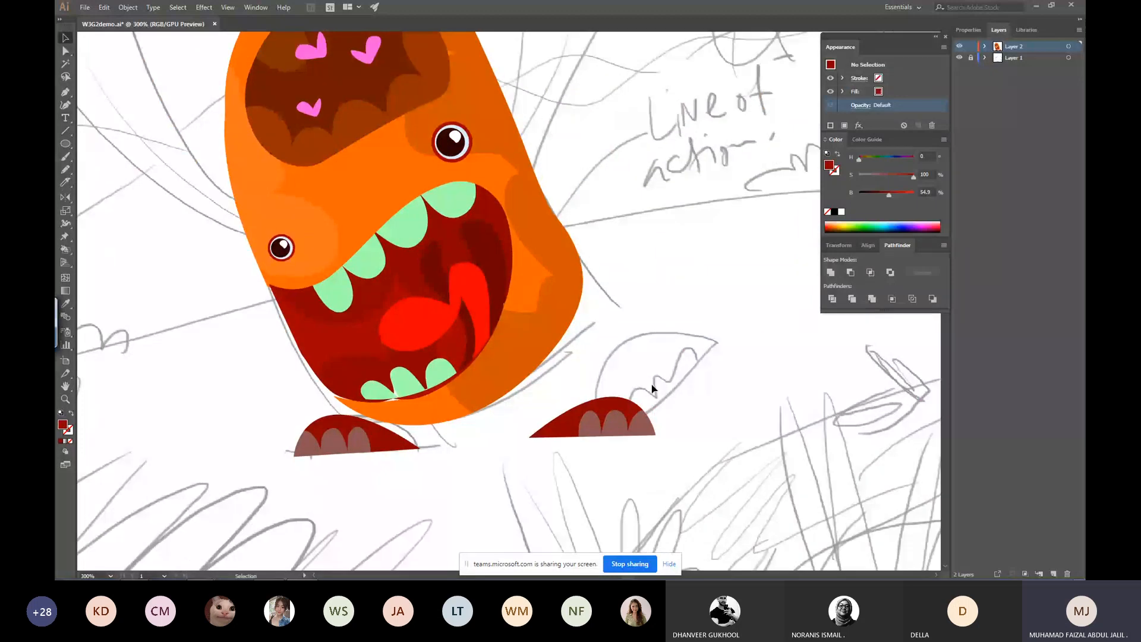
key(a)
drag(510, 408, 662, 441)
key(b)
key(space)
drag(563, 108, 555, 365)
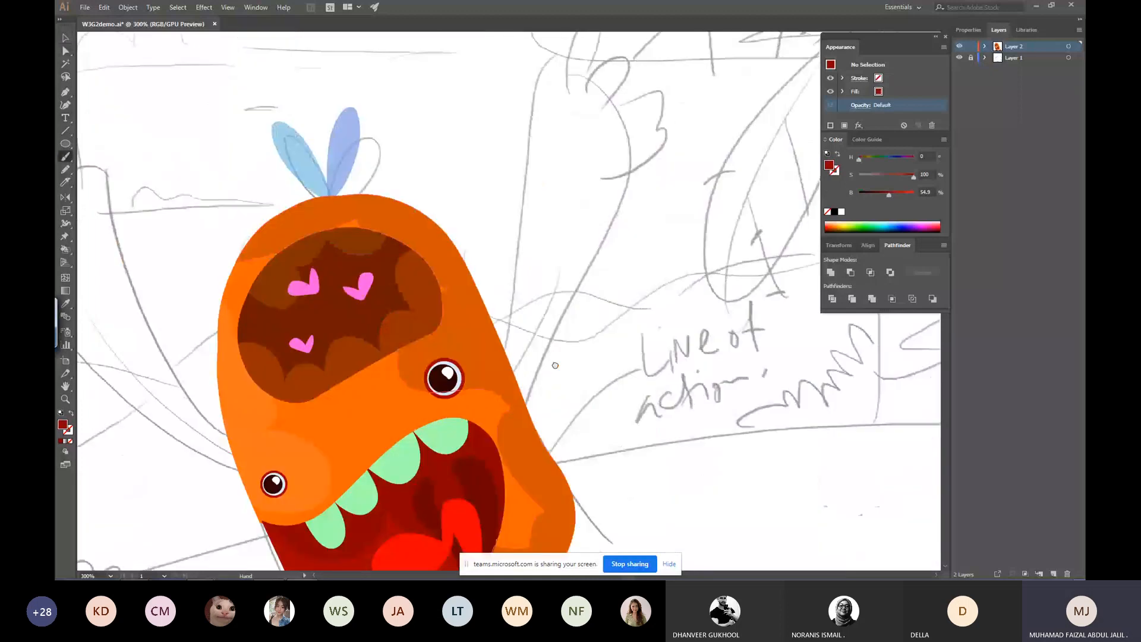
key(ctrl+1)
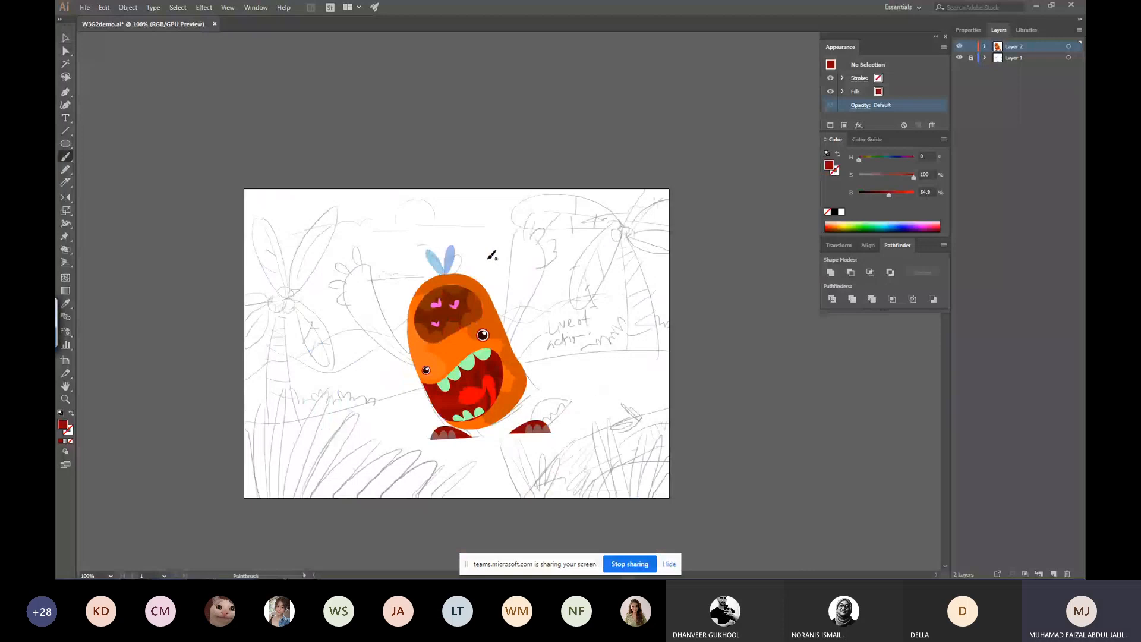
key(ctrl+s)
Select the character's right eye group and activate the Pencil tool.
click(961, 46)
drag(382, 260, 623, 388)
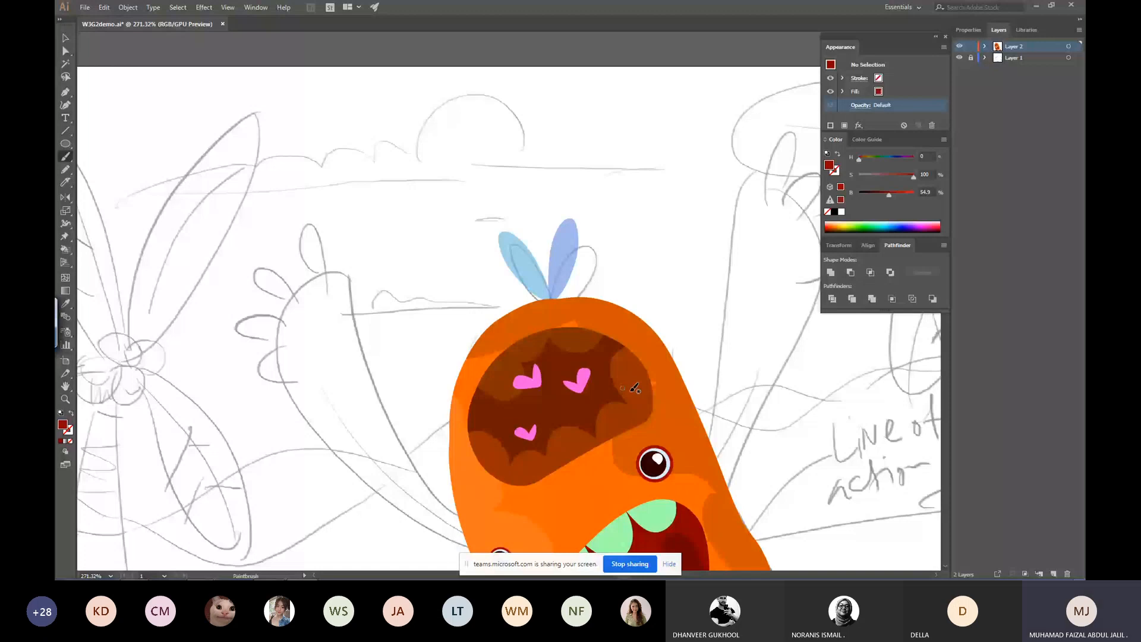
drag(654, 462, 499, 319)
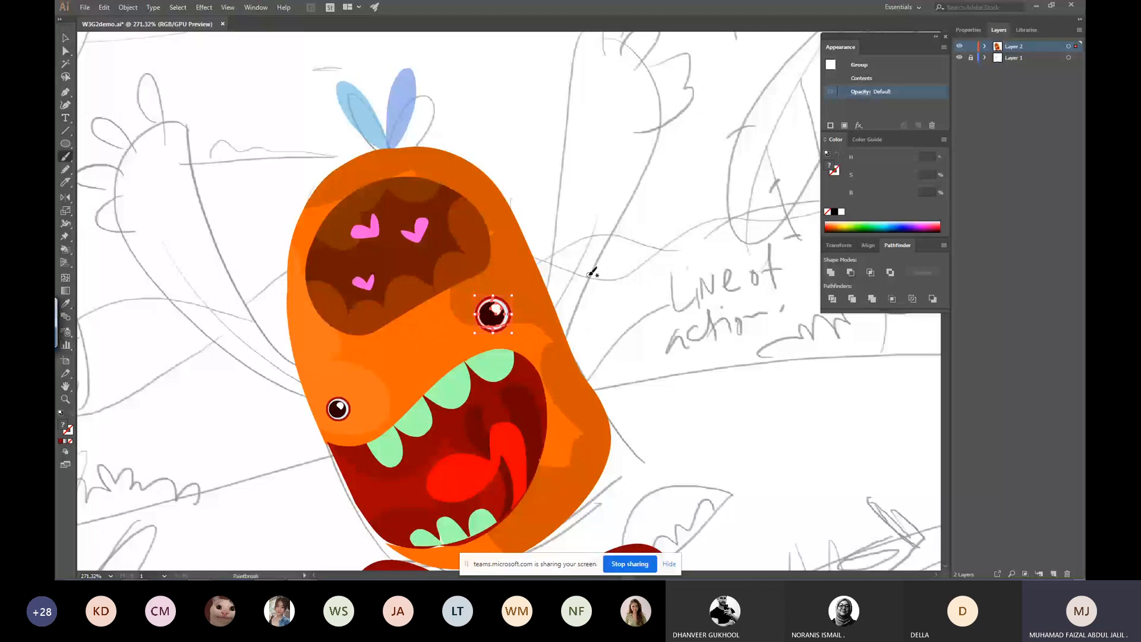
key(ctrl+minus)
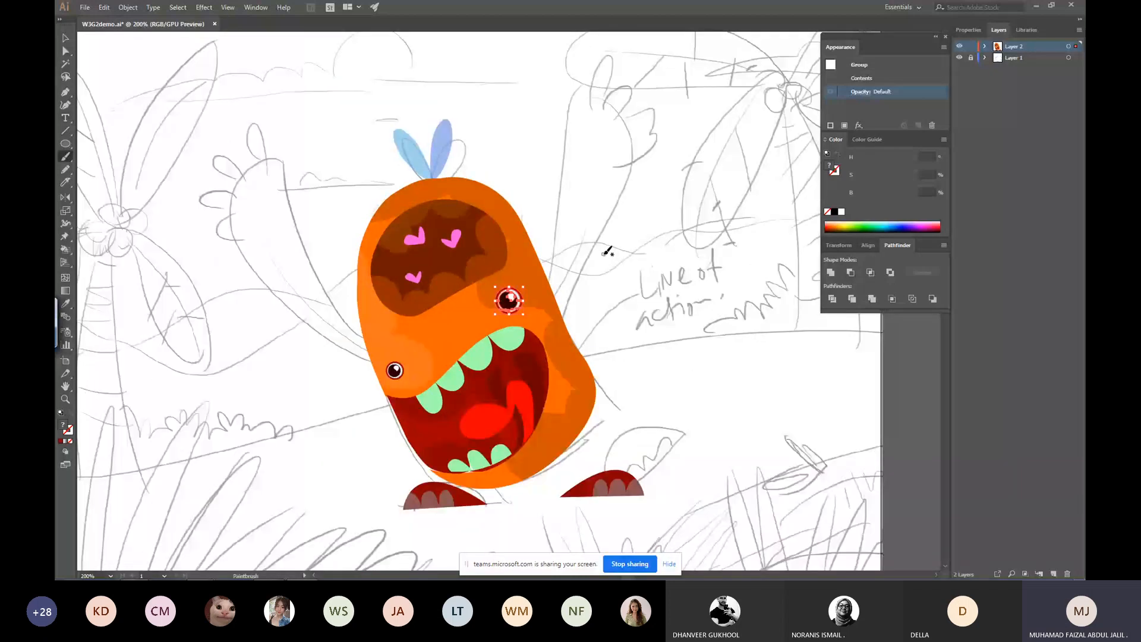
key(n)
drag(600, 257, 502, 303)
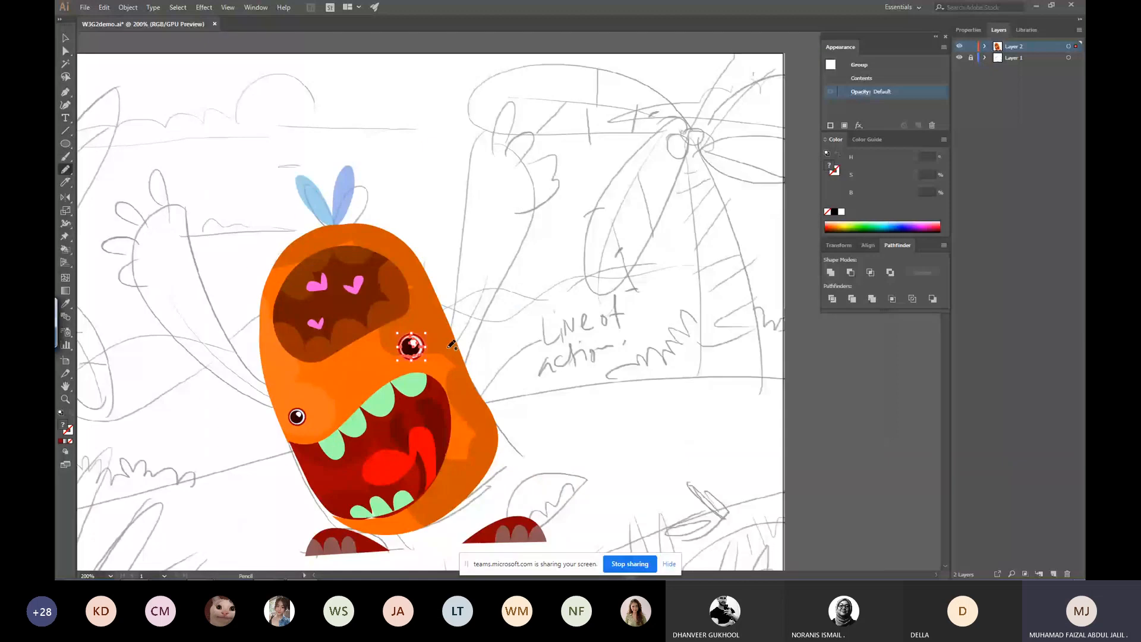
Draw the character's raised arm above the larger eye with the Pencil and fill it dark maroon (H 0, S 100, B 23.14).
mouse_move(457, 336)
mouse_down()
mouse_move(455, 188)
mouse_move(513, 125)
mouse_move(504, 309)
mouse_move(447, 365)
mouse_up()
click(835, 211)
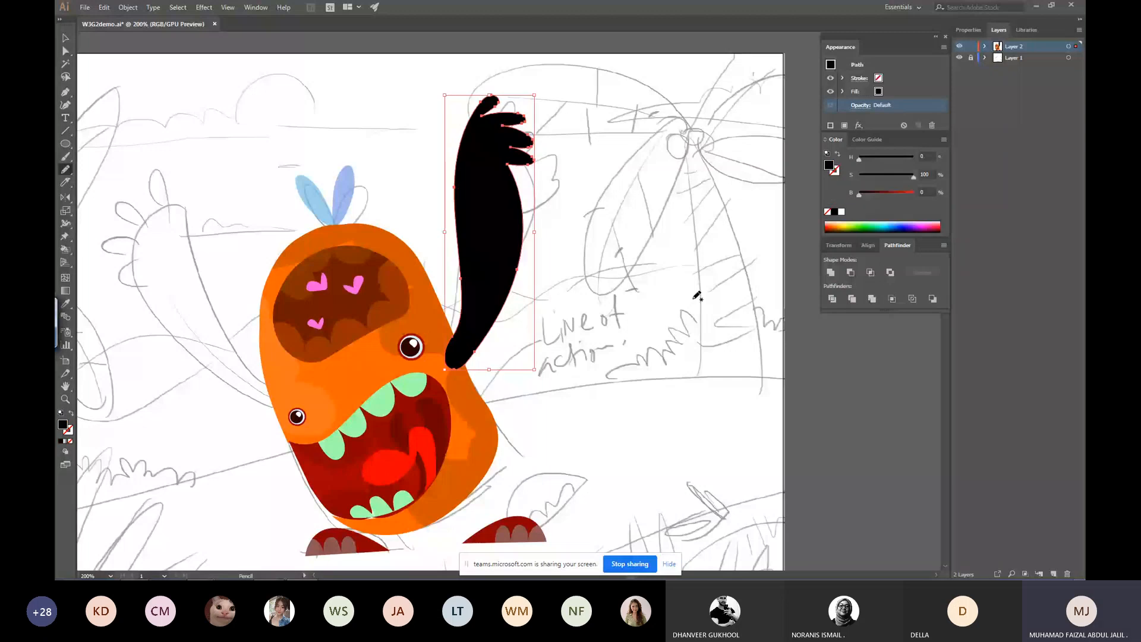
drag(860, 194, 876, 197)
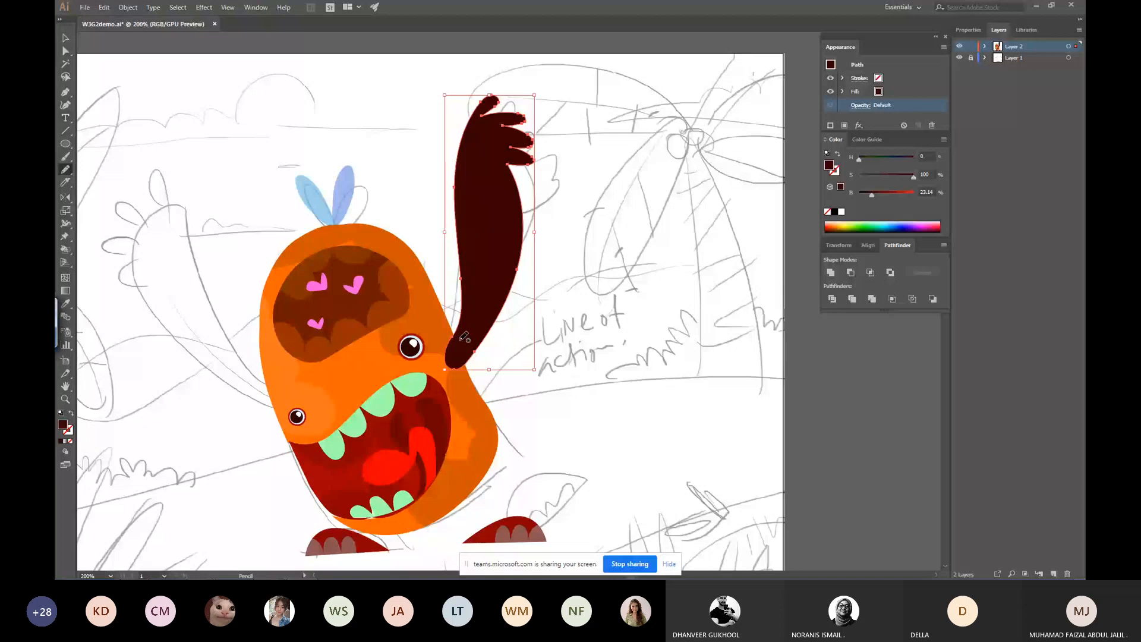
drag(461, 315, 447, 358)
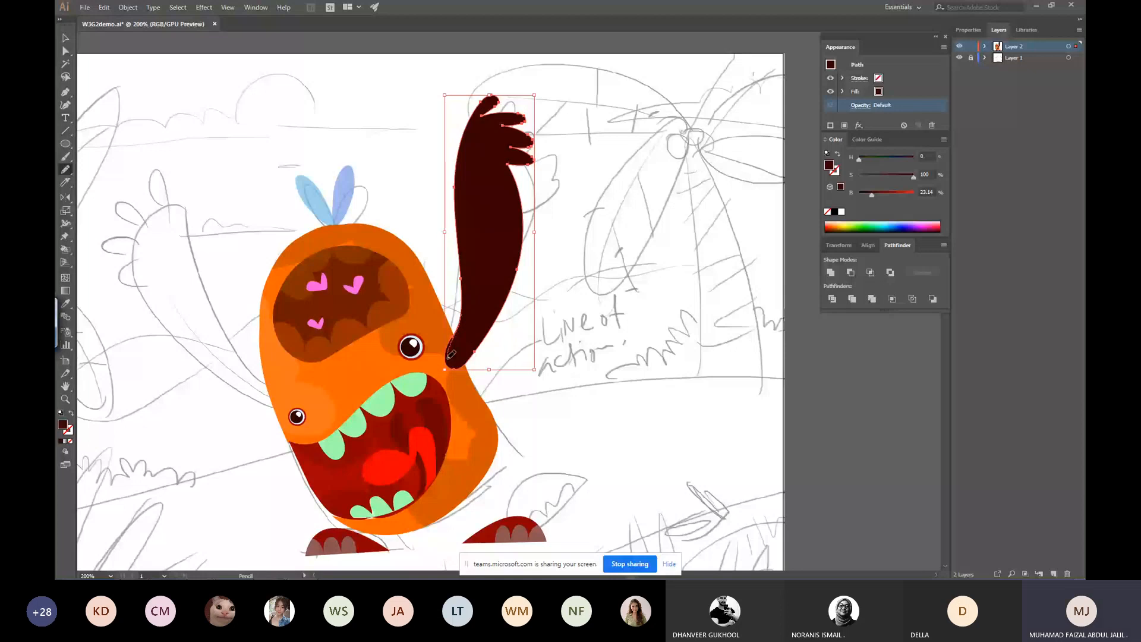
key(ctrl+shift+a)
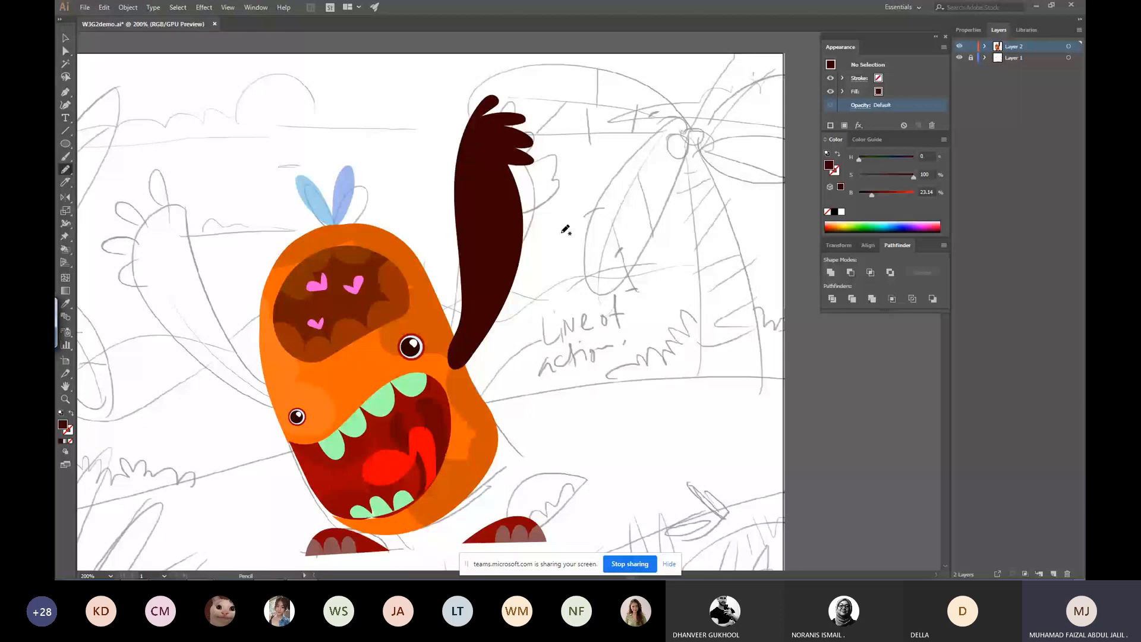
Duplicate the maroon arm onto the opposite side of the character's body.
drag(566, 229, 654, 156)
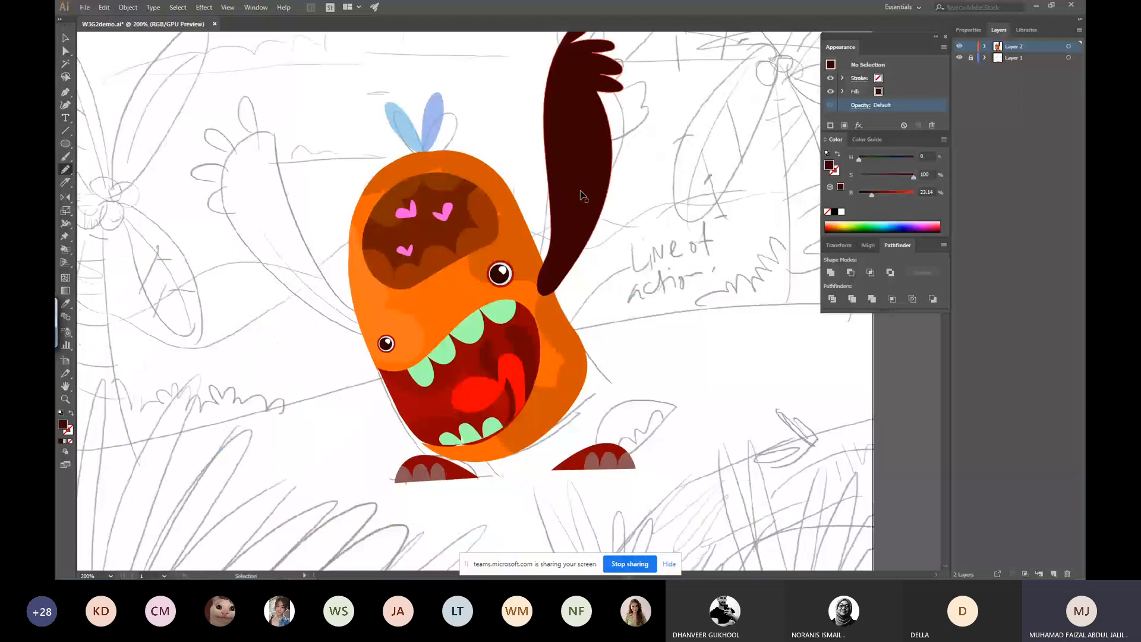
drag(583, 195, 353, 196)
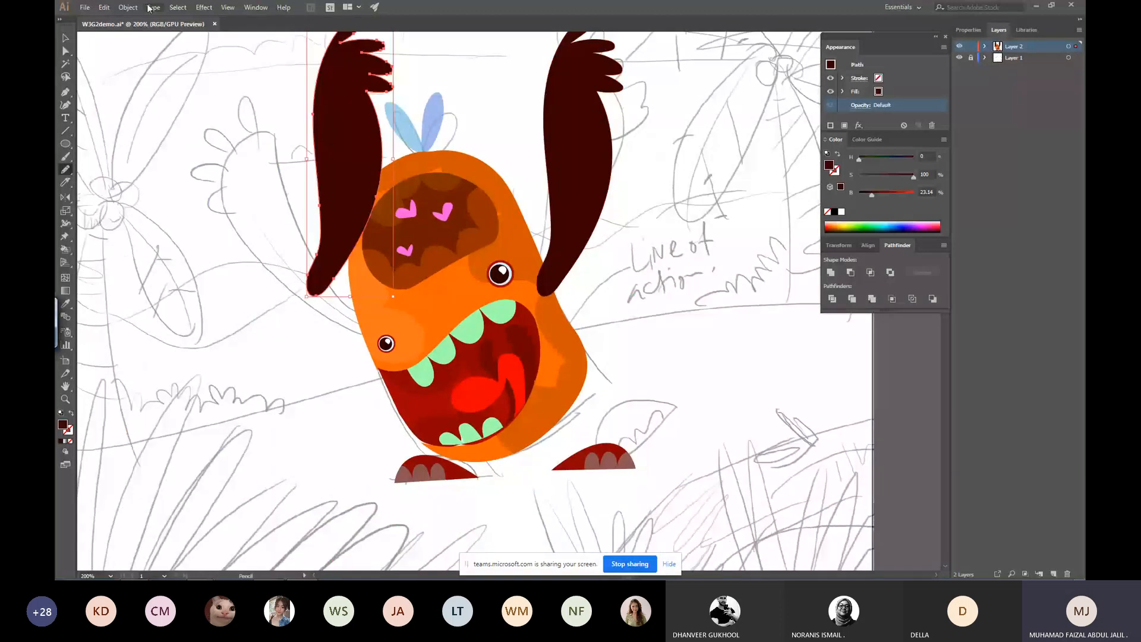
key(s)
key(Return)
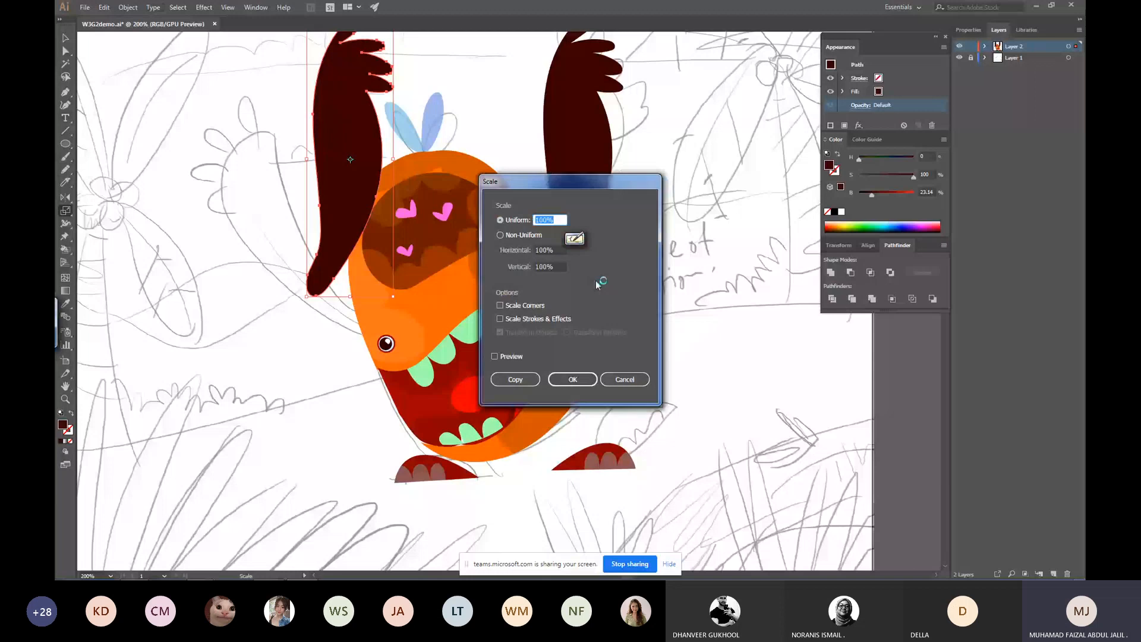
key(Escape)
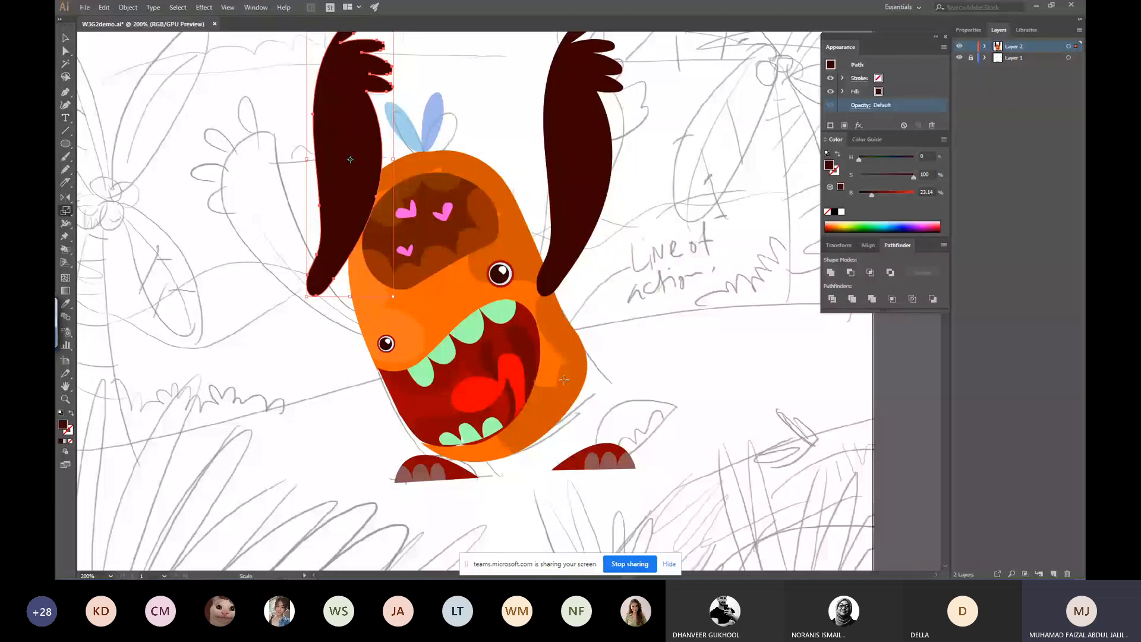
Move the arm copy down beside the body, closer to the other sketched arm.
drag(564, 380, 623, 471)
drag(399, 192, 365, 238)
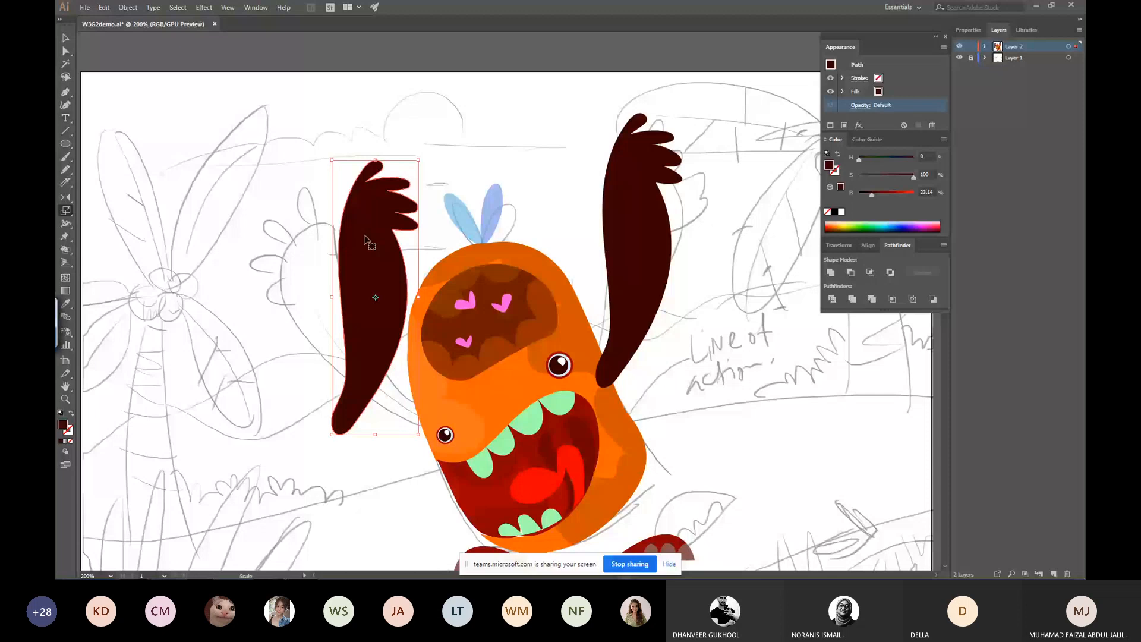
double_click(67, 213)
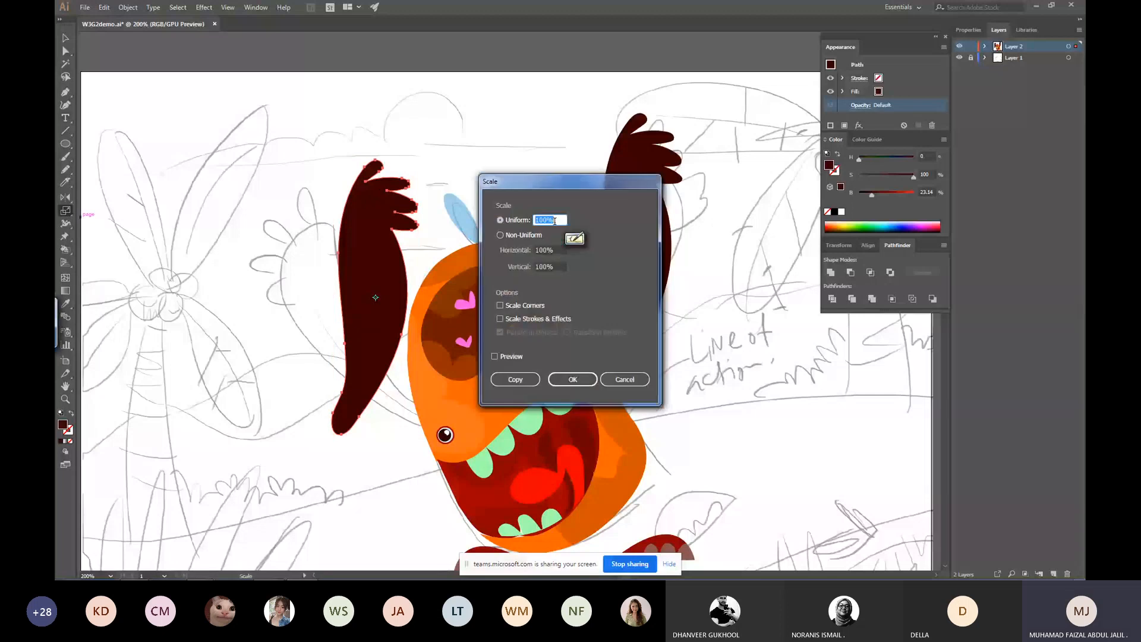
text(9)
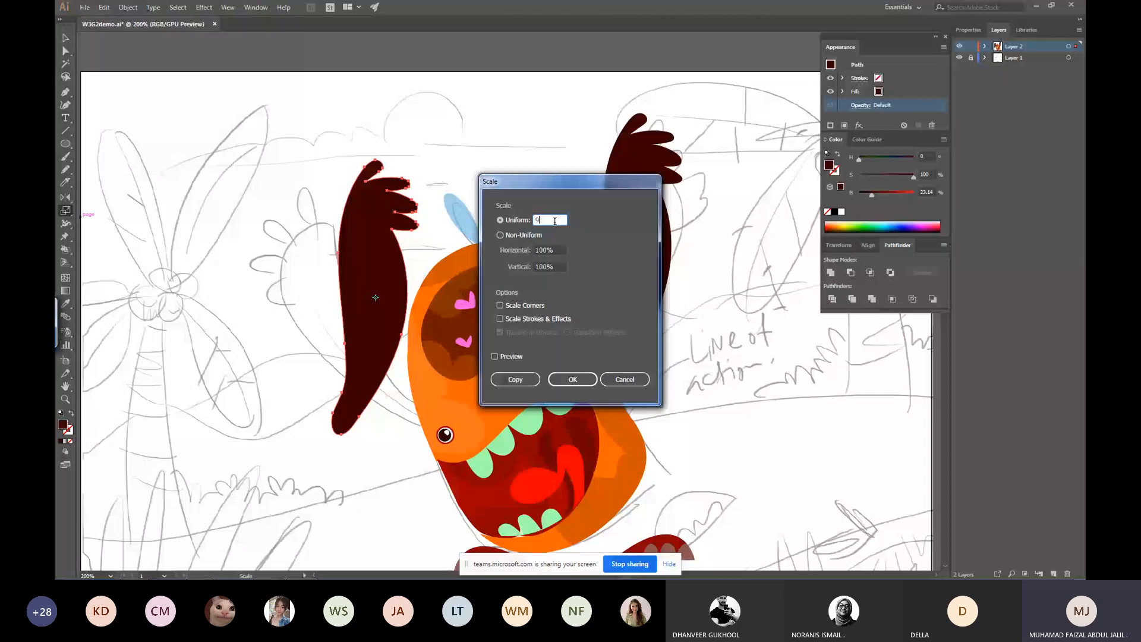
key(Escape)
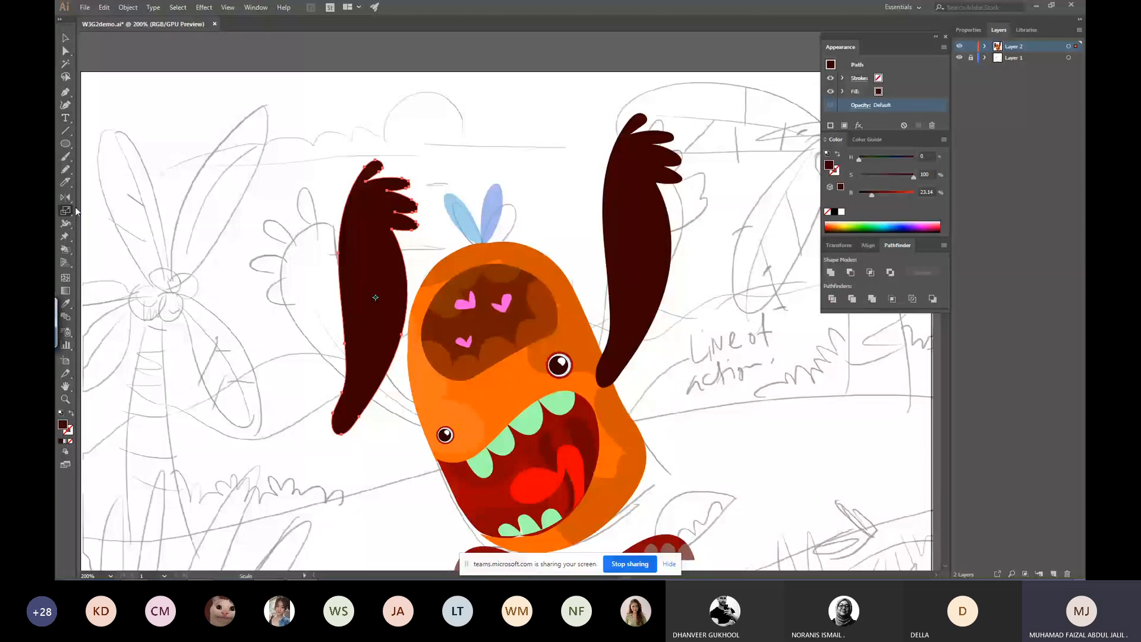
click(69, 213)
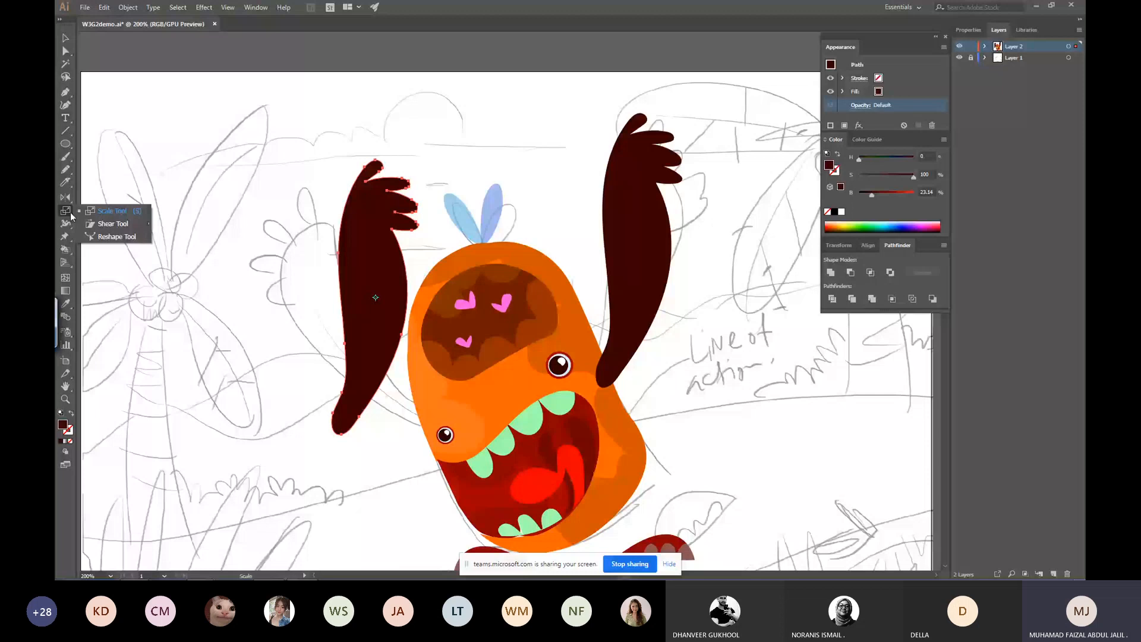
Reflect the arm copy across the vertical axis and rotate it onto the sketched arm, behind the body.
double_click(65, 197)
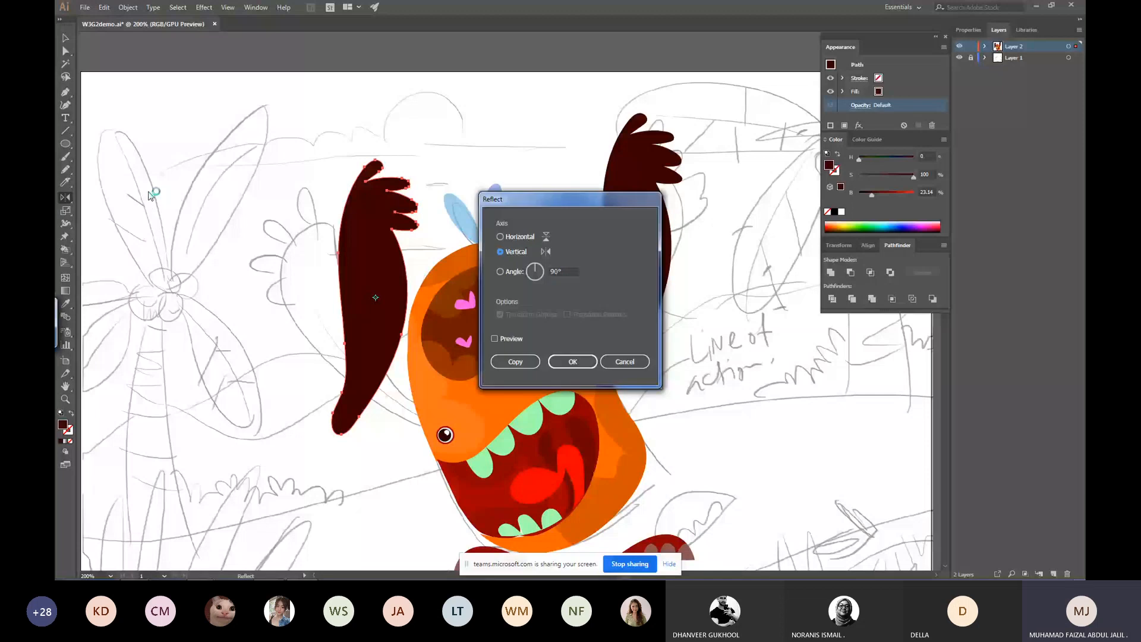
key(Return)
key(q)
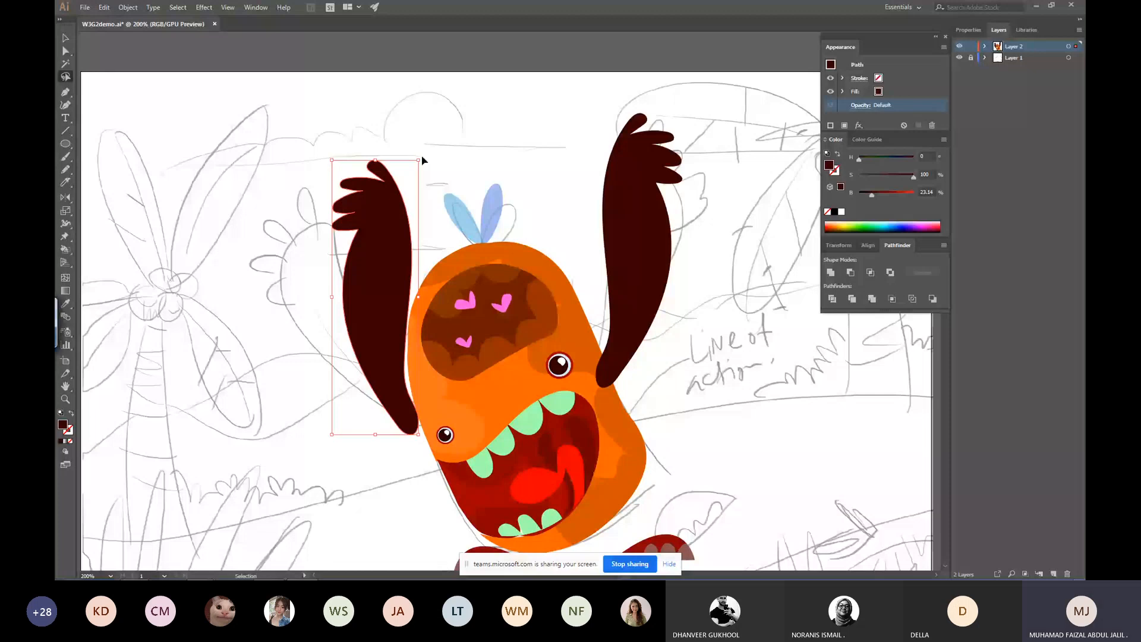
drag(422, 161, 294, 349)
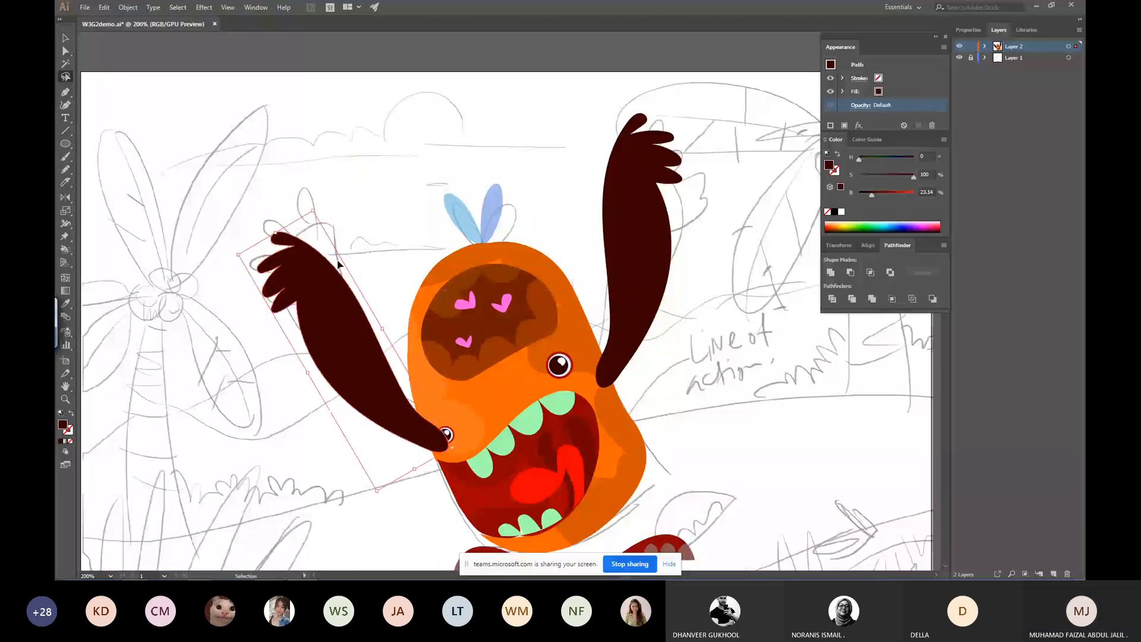
key(ctrl+shift+[)
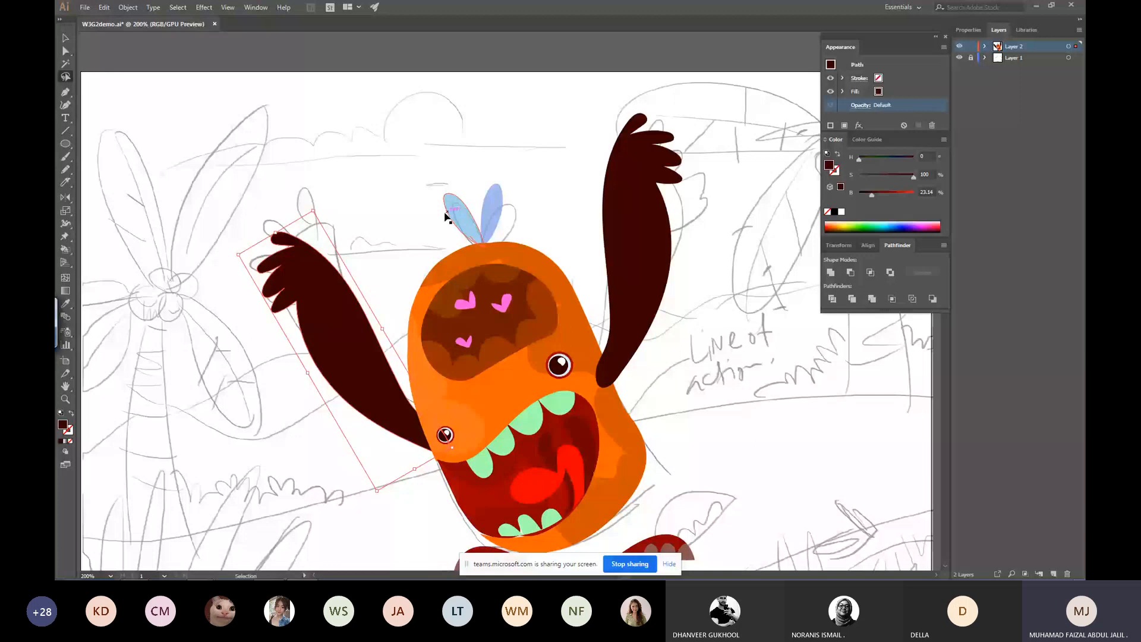
Inspect the whole character and the area where the arm above the larger eye meets the body.
drag(447, 217, 364, 38)
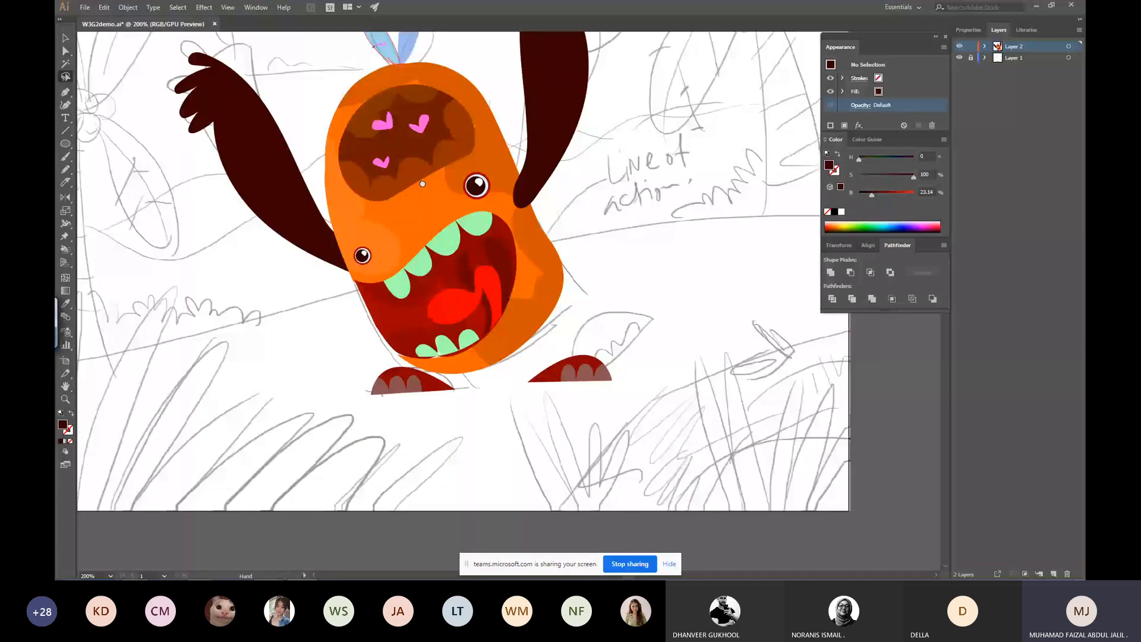
key(ctrl+1)
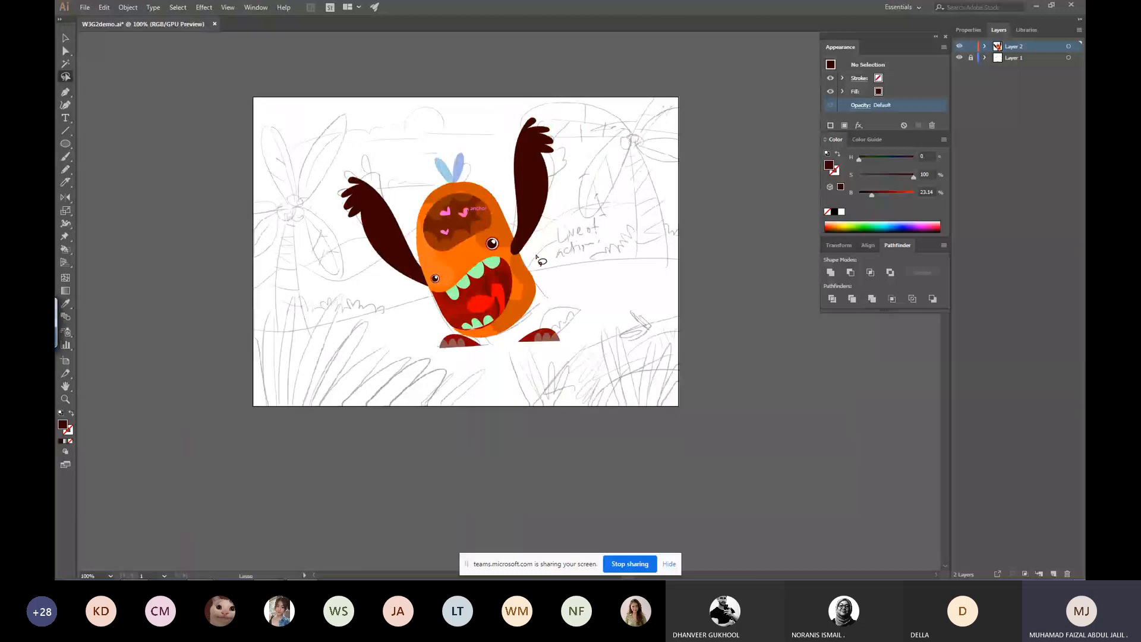
drag(470, 213, 608, 351)
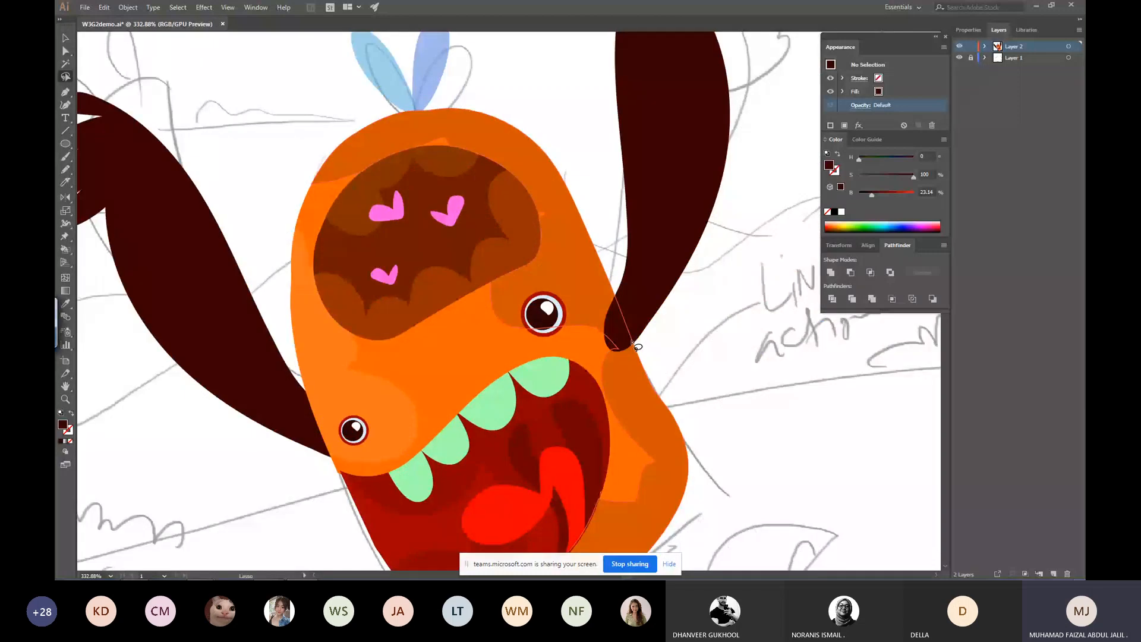
key(ctrl+plus)
key(ctrl+plus)
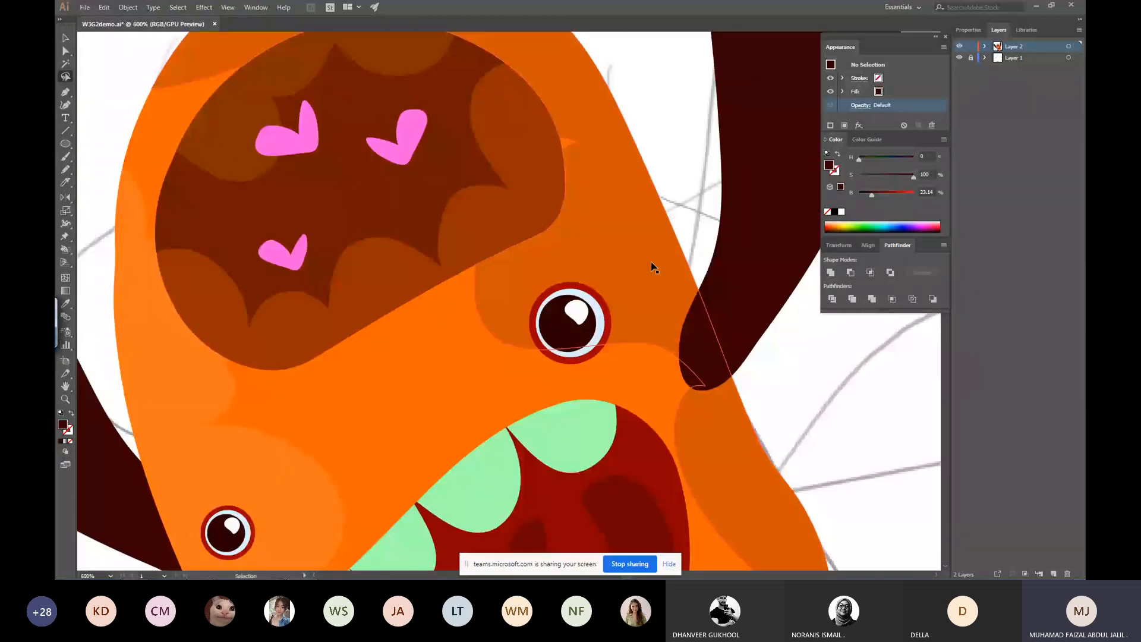
key(ctrl+minus)
key(ctrl+minus)
key(ctrl+minus)
key(ctrl+minus)
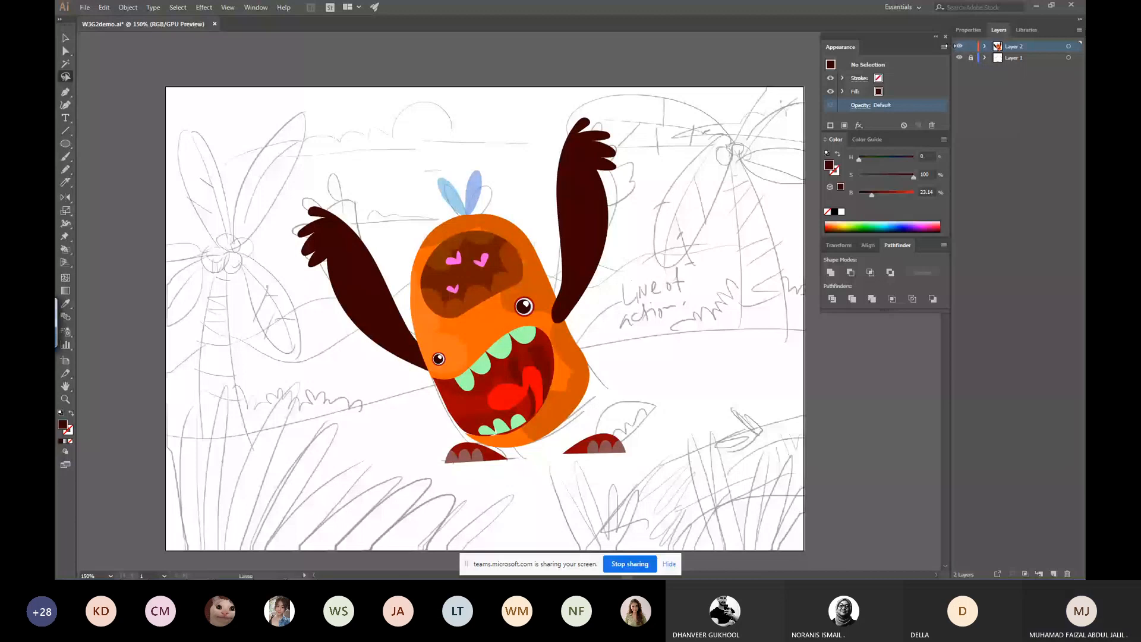
Rename Layer 2, which holds the character artwork, as ch.
double_click(1014, 46)
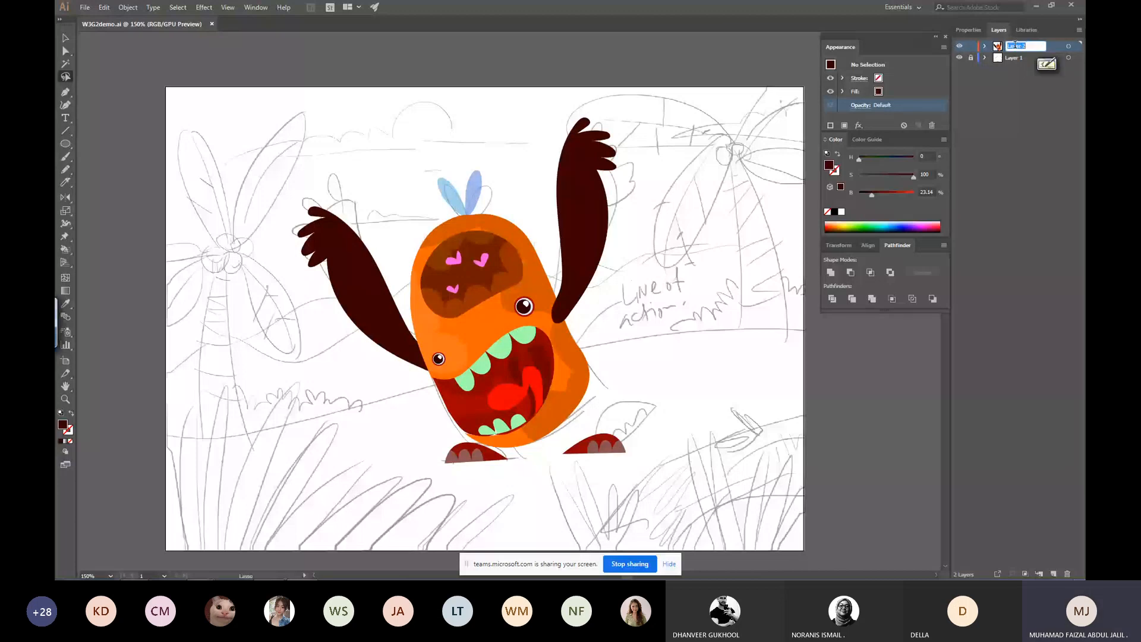
text(ch)
key(Return)
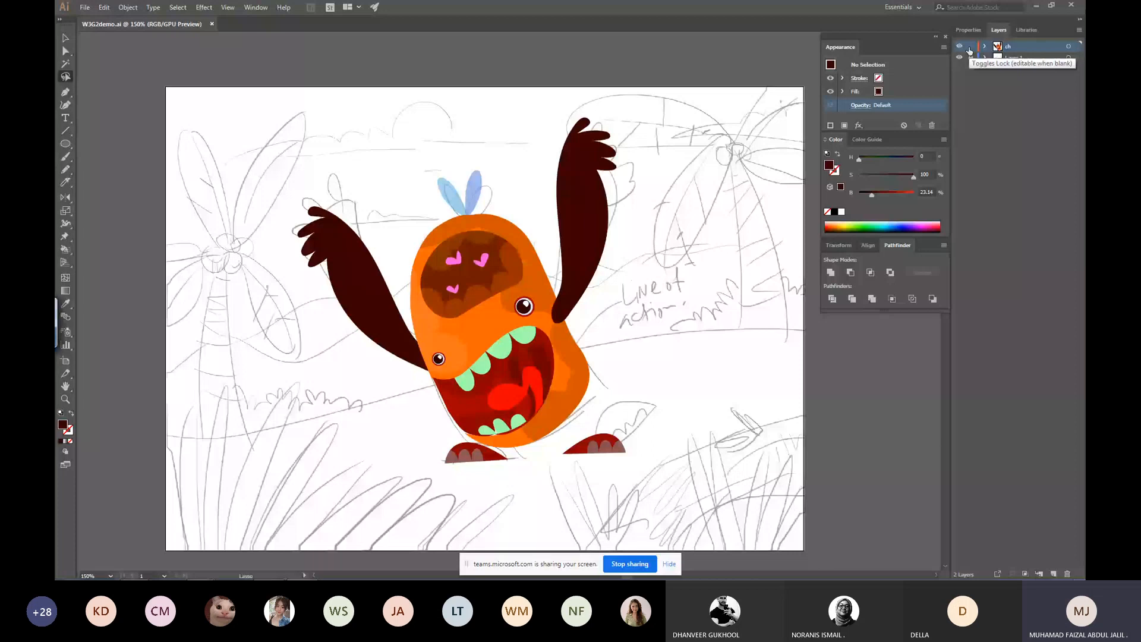
key(ctrl+minus)
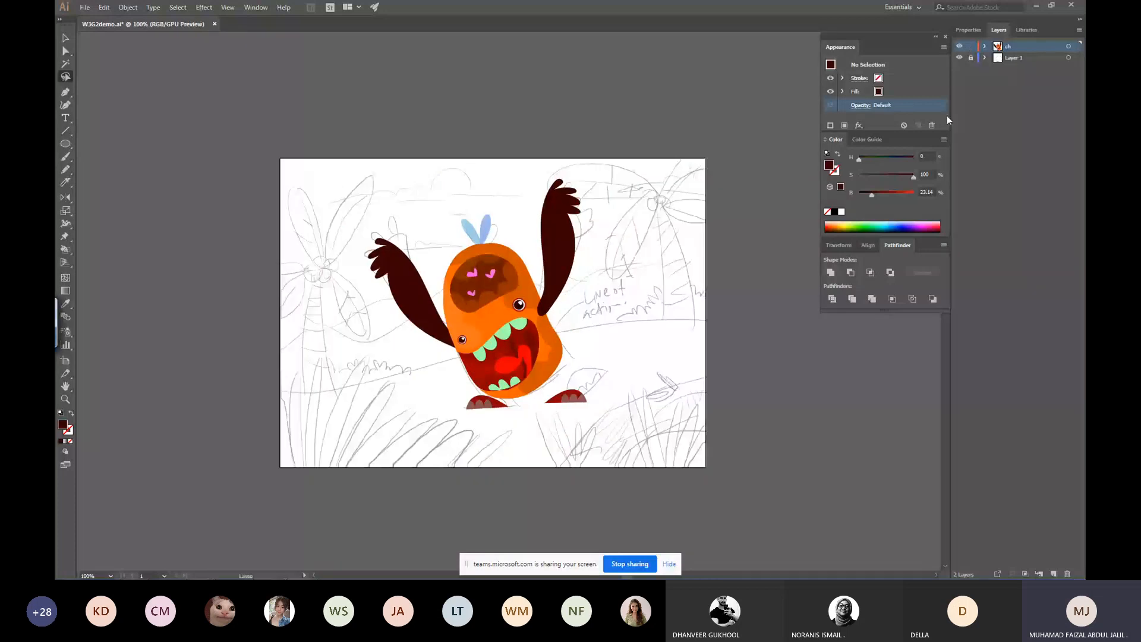
Add a new layer named FG above the ch layer and lock the ch layer.
click(1054, 574)
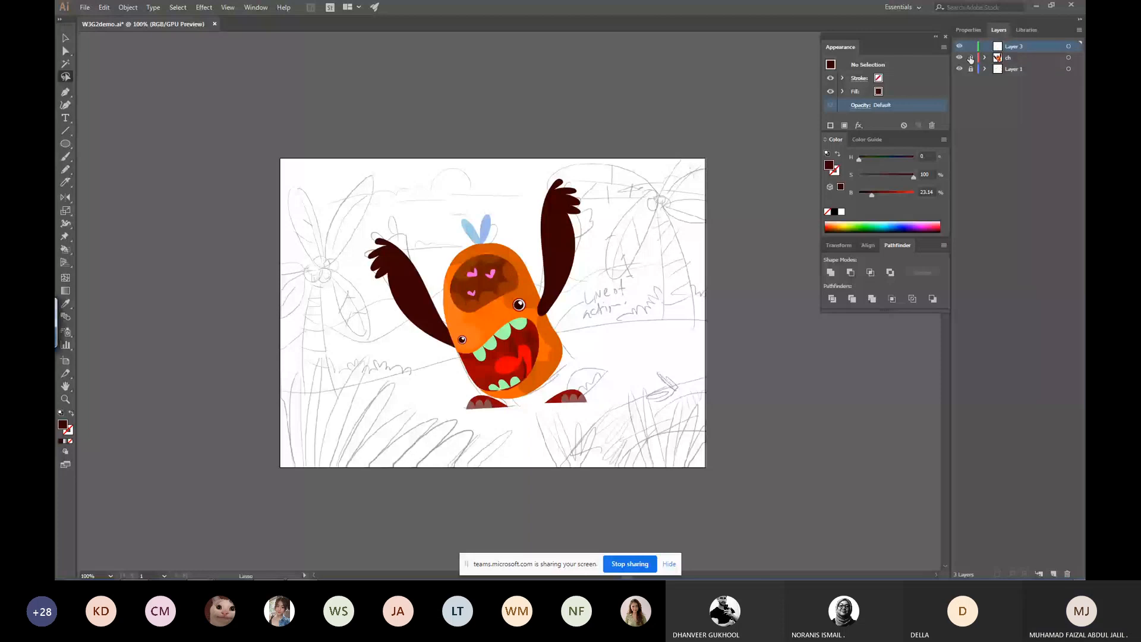
double_click(1017, 47)
text(FG)
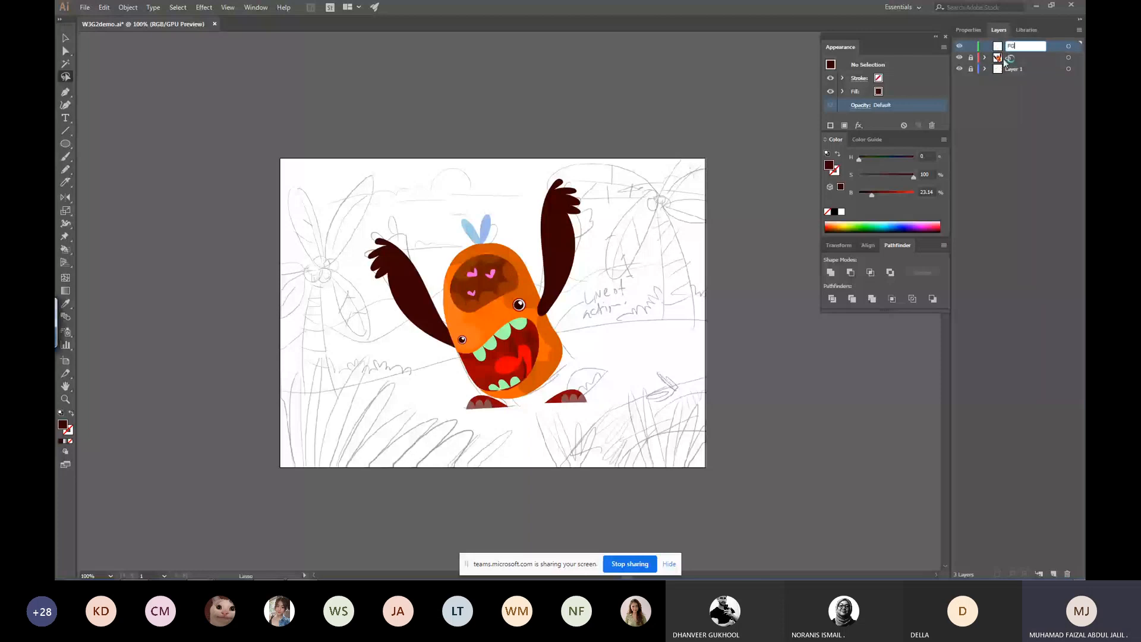
key(Return)
Draw a four-blade grass tuft with the Pencil over the sketched grass in the artboard's lower-right corner on the FG layer.
key(ctrl+space)
ctrl+click(691, 416)
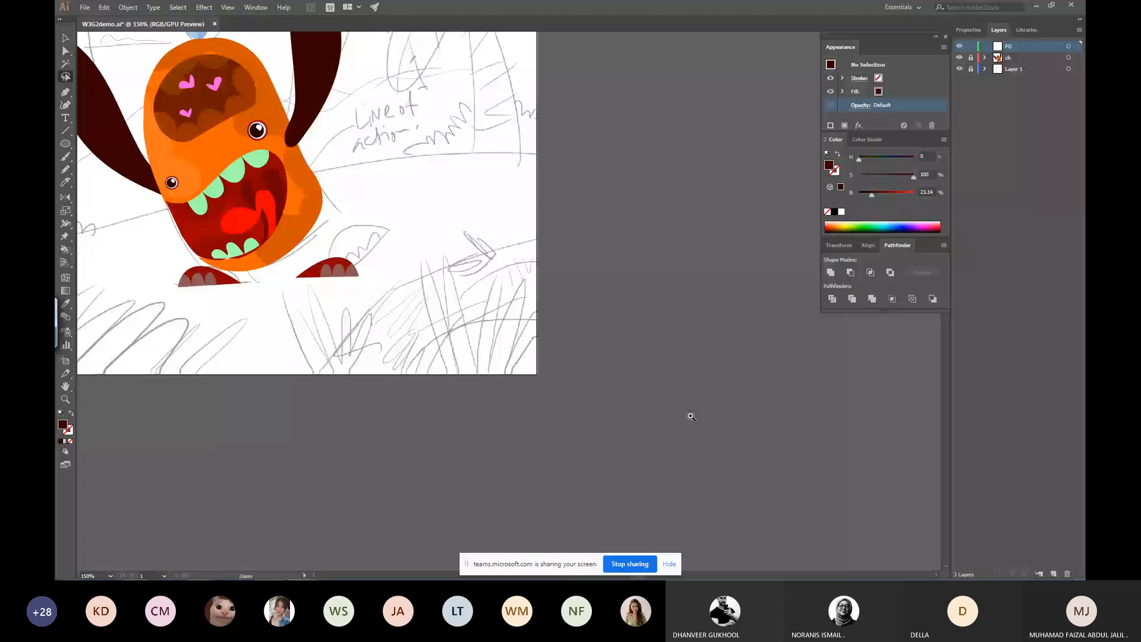
ctrl+click(690, 416)
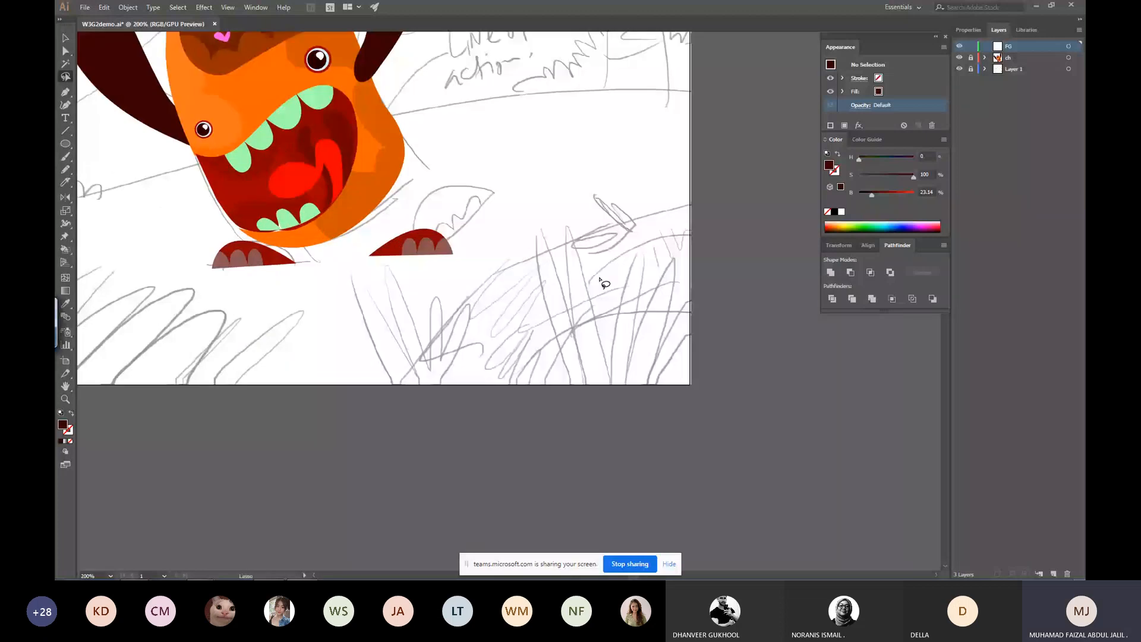
key(n)
drag(528, 196, 676, 407)
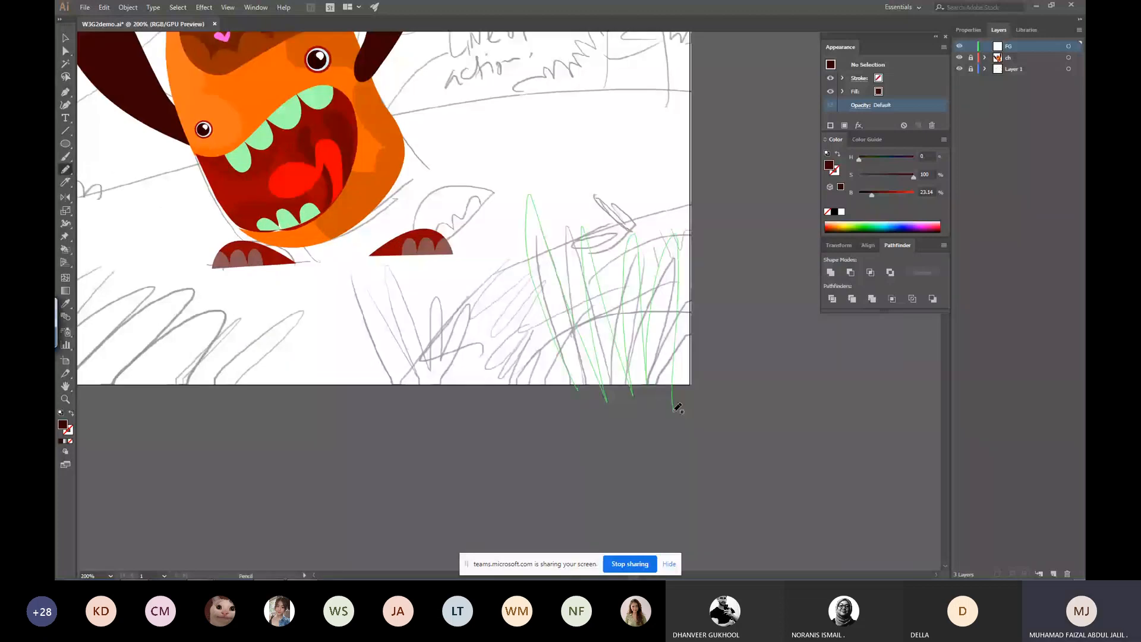
key(ctrl+z)
drag(520, 214, 604, 376)
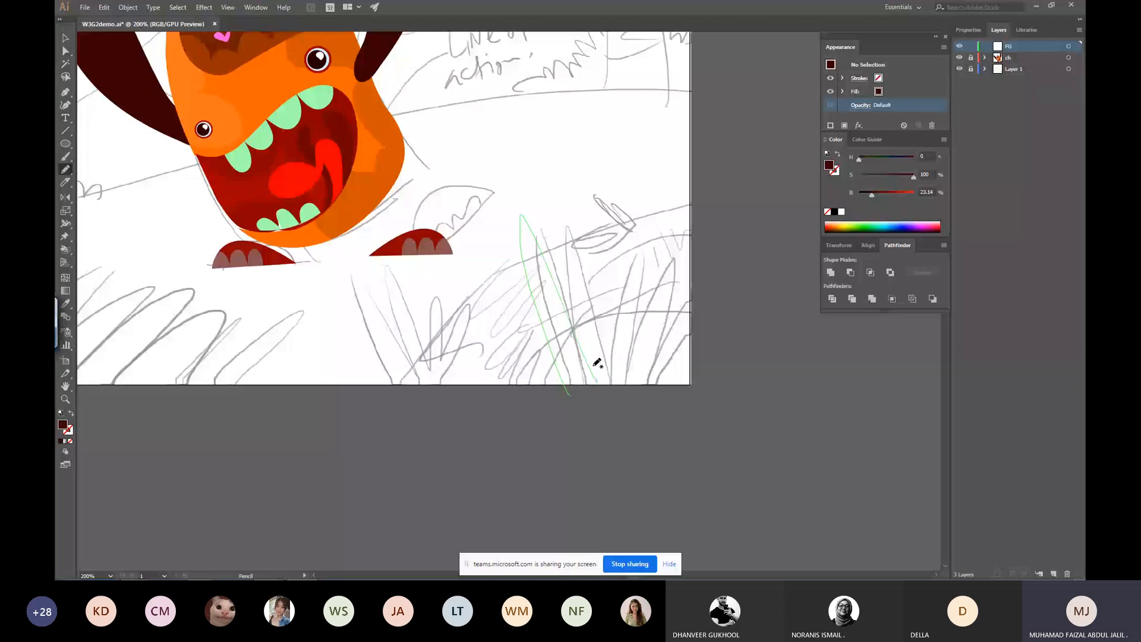
drag(596, 363, 669, 390)
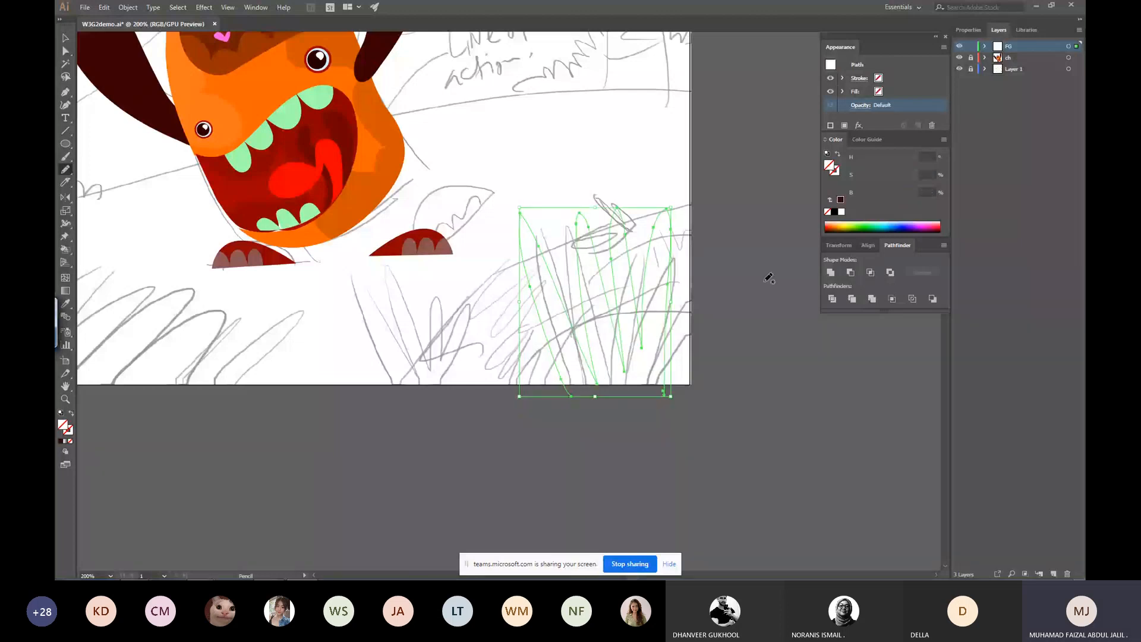
Fill the grass tuft with dark green (H 128.85, S 100, B 23.92).
click(858, 225)
drag(897, 192, 875, 193)
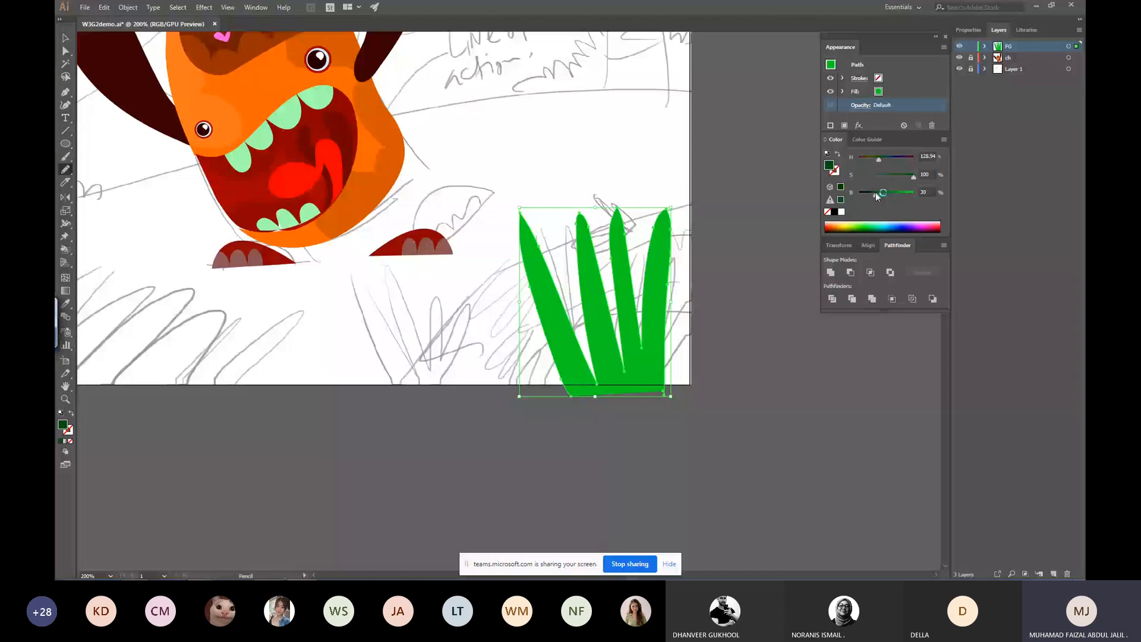
drag(875, 192, 870, 194)
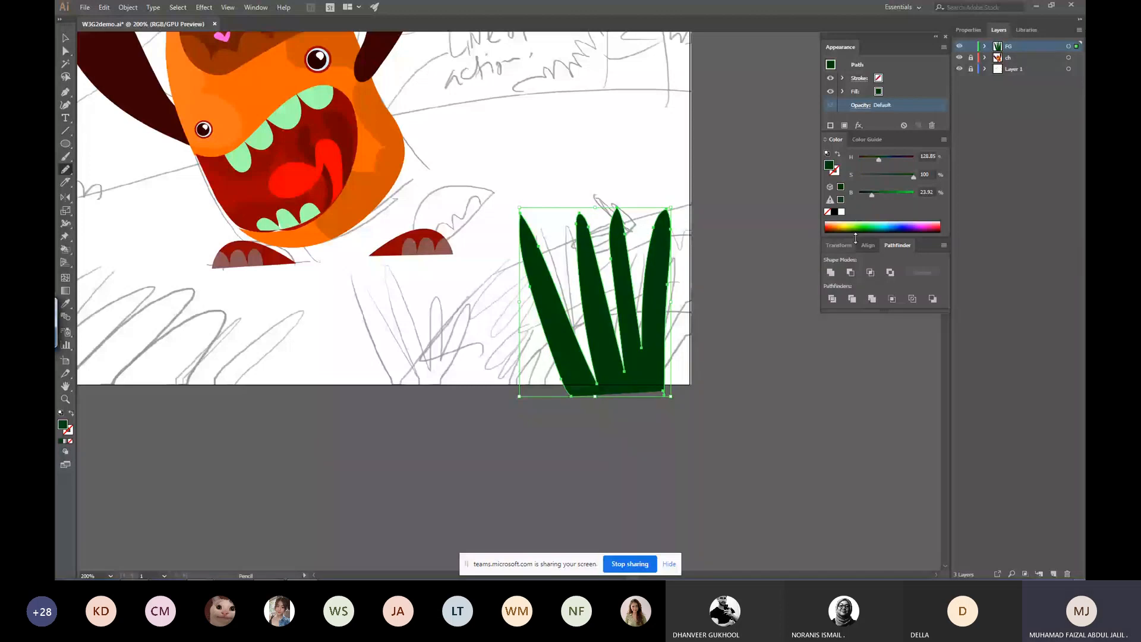
key(ctrl+1)
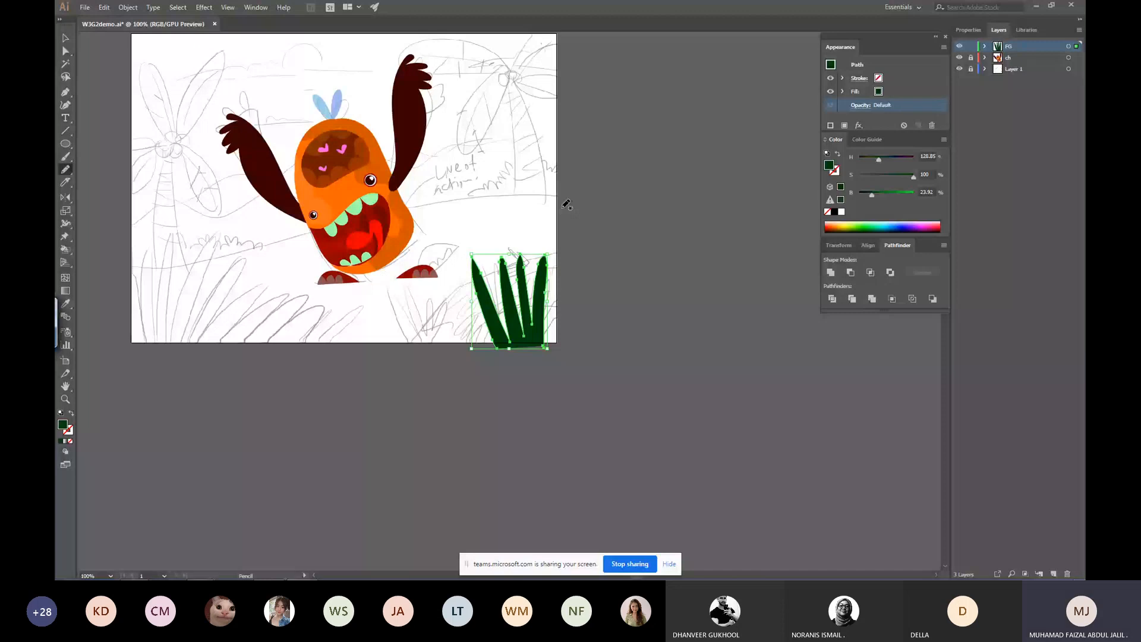
Move the dark green grass tuft slightly right so it overlaps the artboard's right edge.
key(ctrl)
ctrl+click(585, 260)
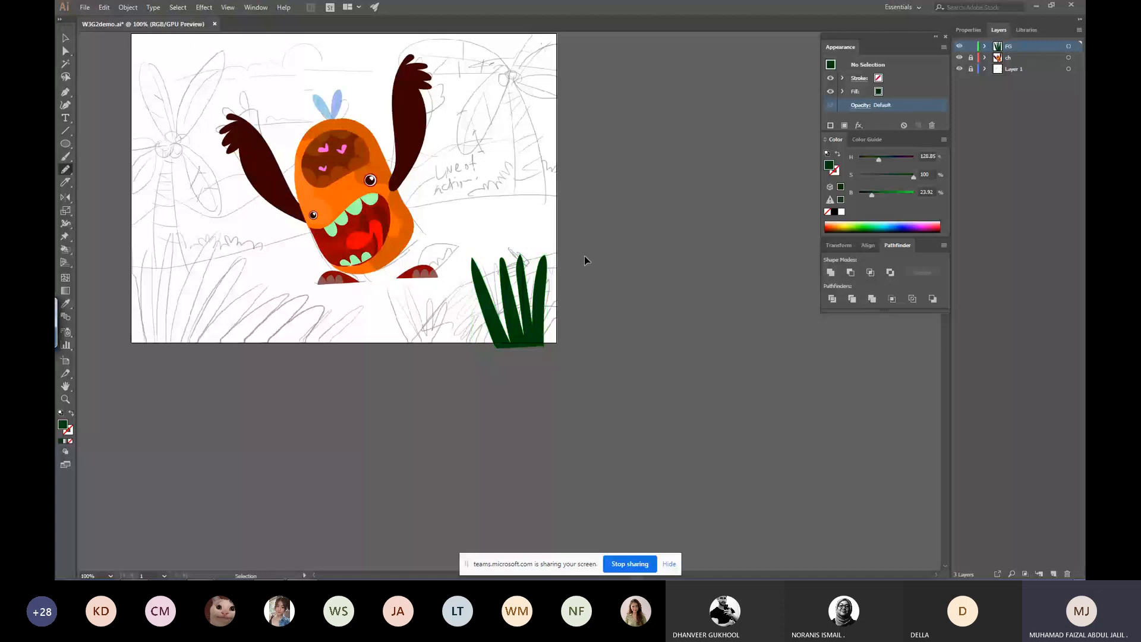
ctrl+click(551, 302)
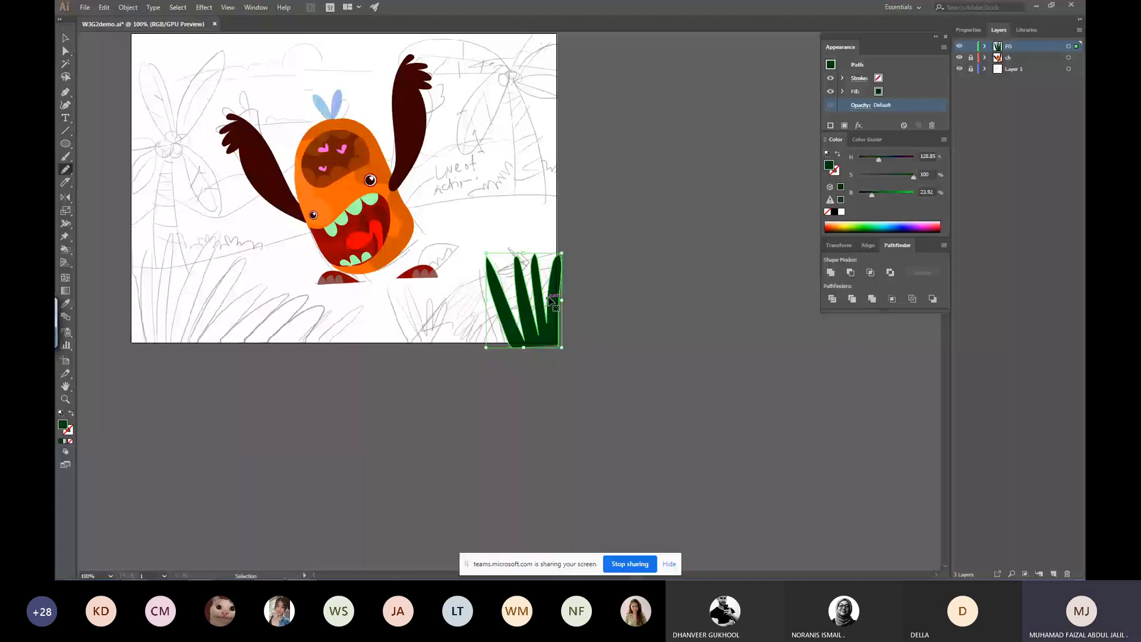
Straighten the grass tuft's base by adjusting its bottom corner anchor points below the artboard edge.
key(ctrl+plus)
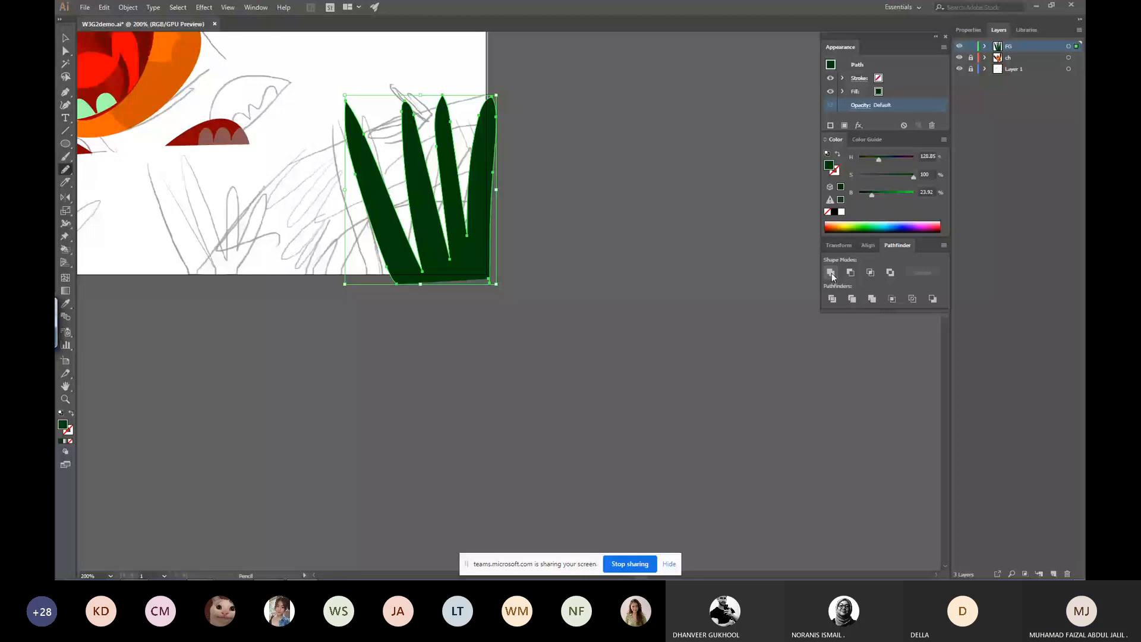
key(a)
click(525, 280)
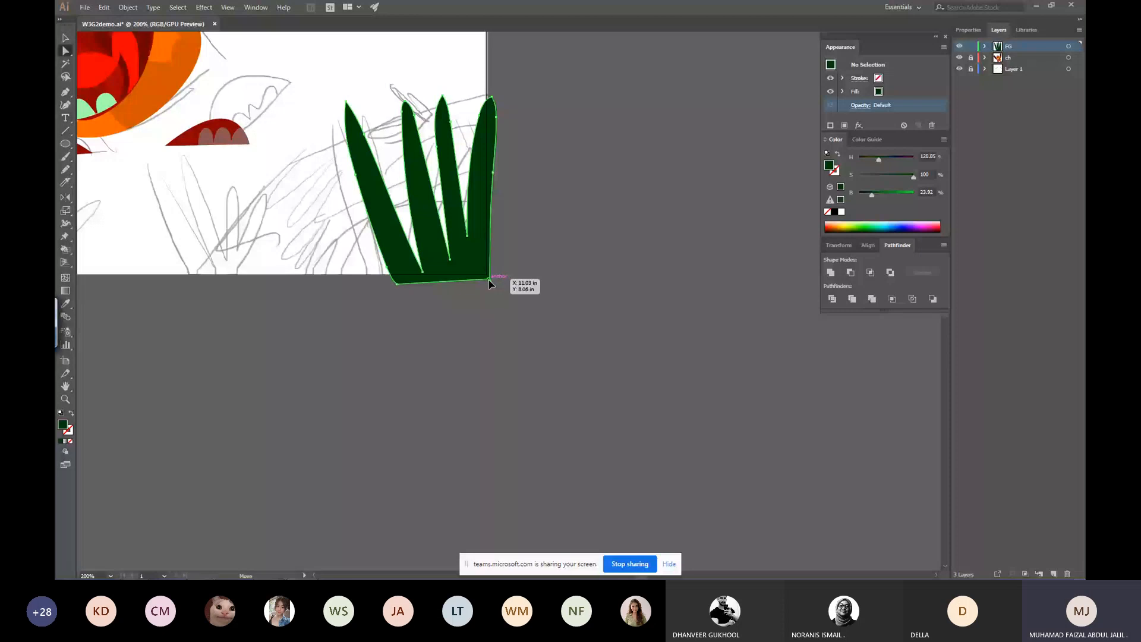
drag(375, 272, 813, 309)
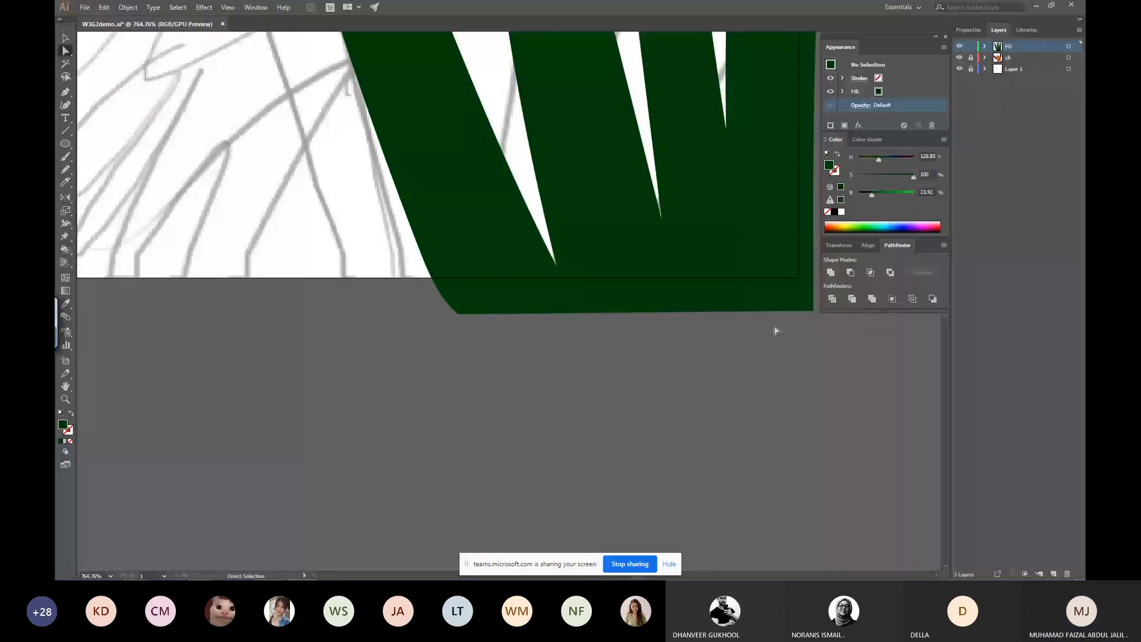
key(ctrl+minus)
key(ctrl+minus)
key(ctrl+minus)
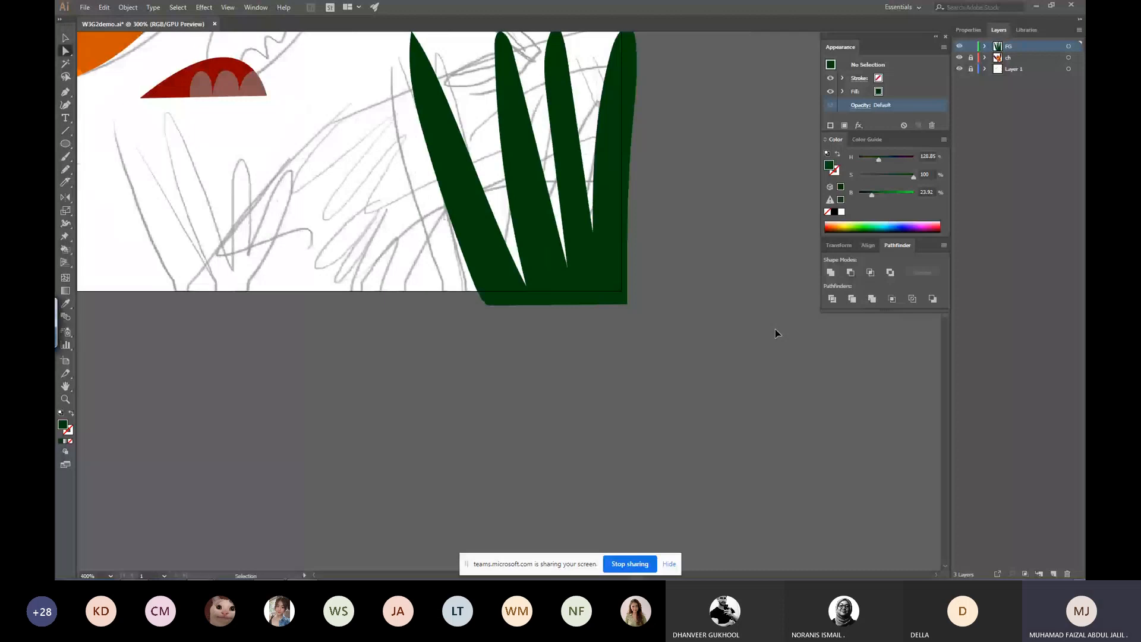
key(ctrl+minus)
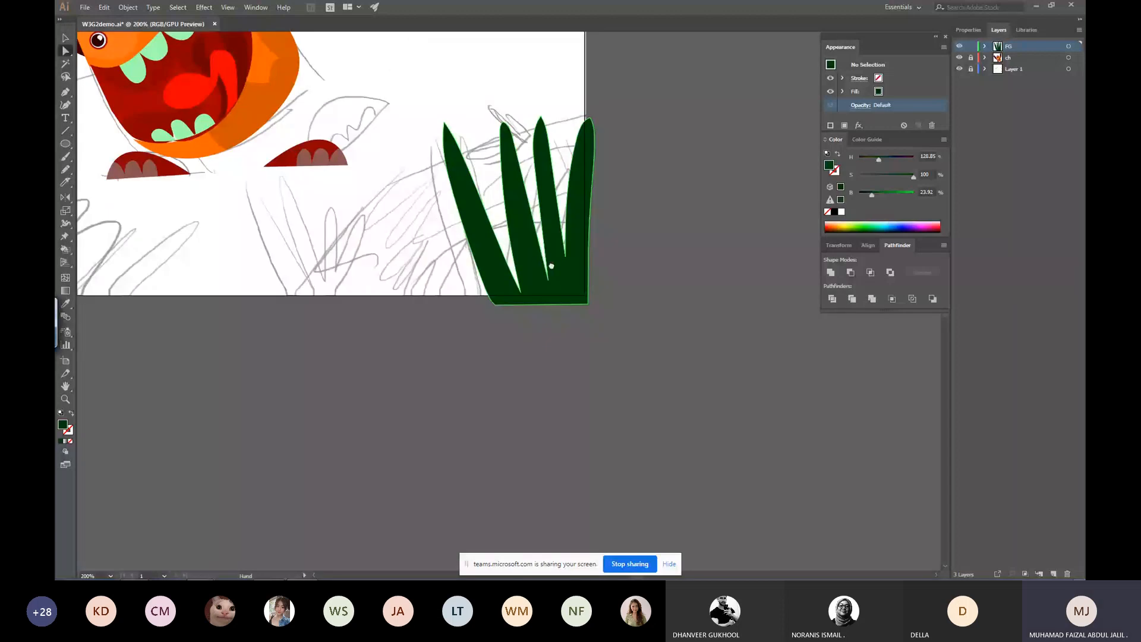
drag(551, 266, 596, 276)
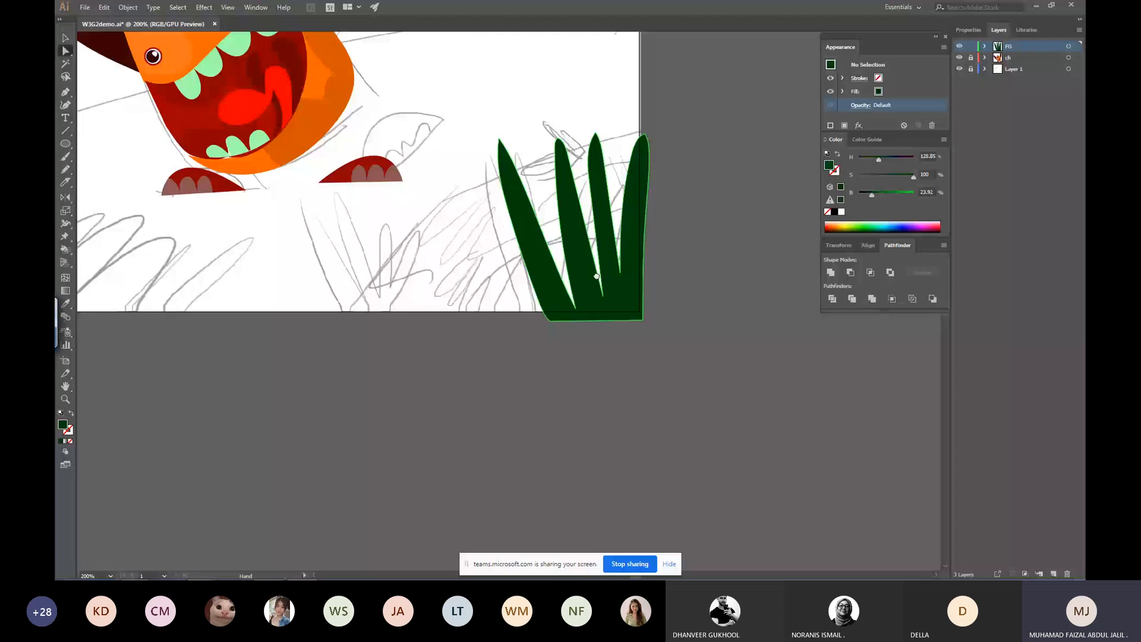
drag(596, 276, 588, 273)
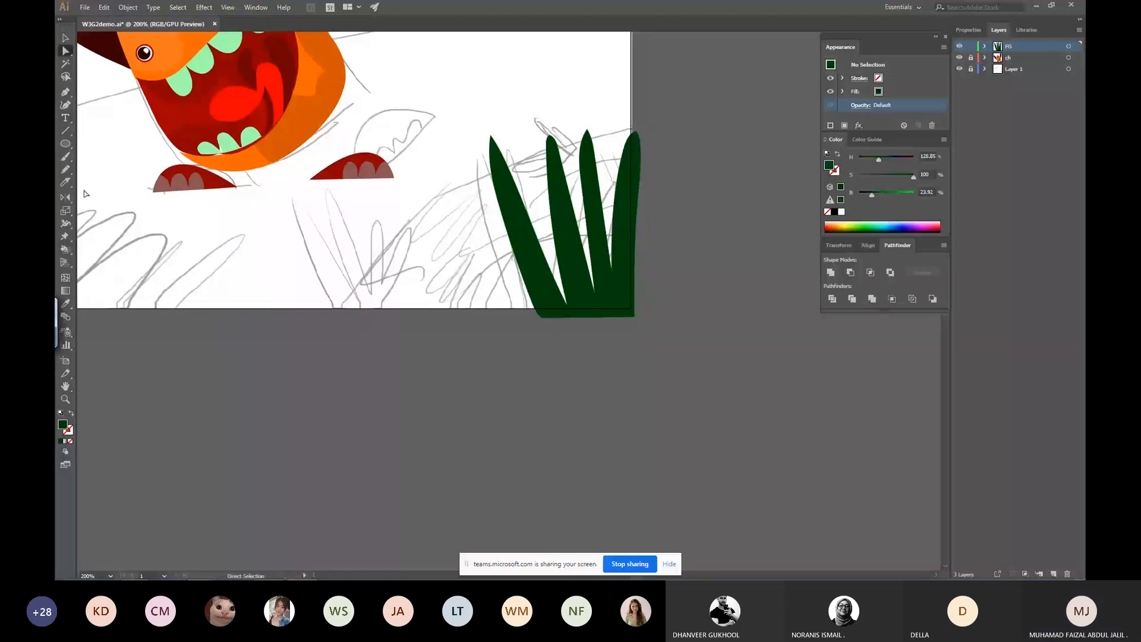
Cut the grass blades lengthwise from their tips to past the tuft's base with the Knife tool.
key(i)
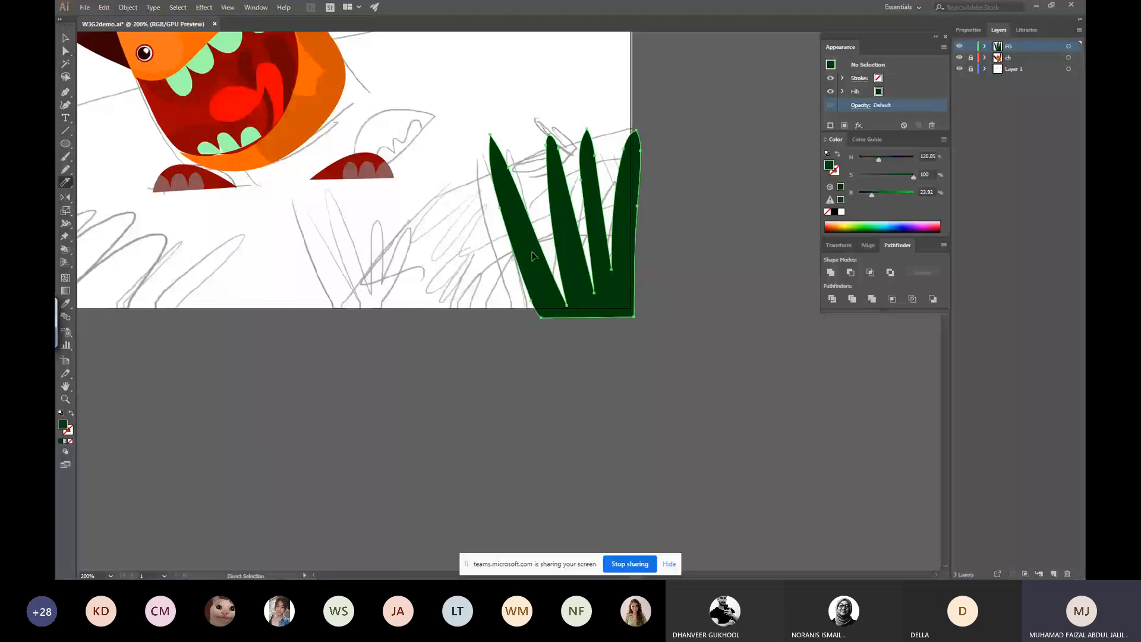
drag(490, 135, 558, 320)
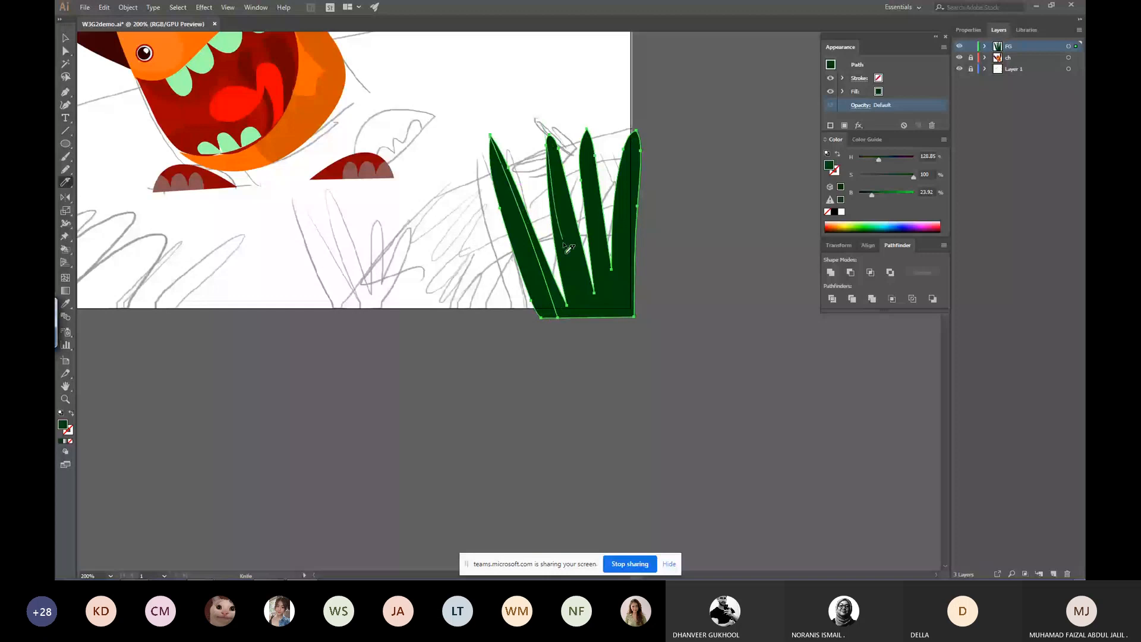
drag(547, 136, 586, 342)
drag(587, 130, 624, 345)
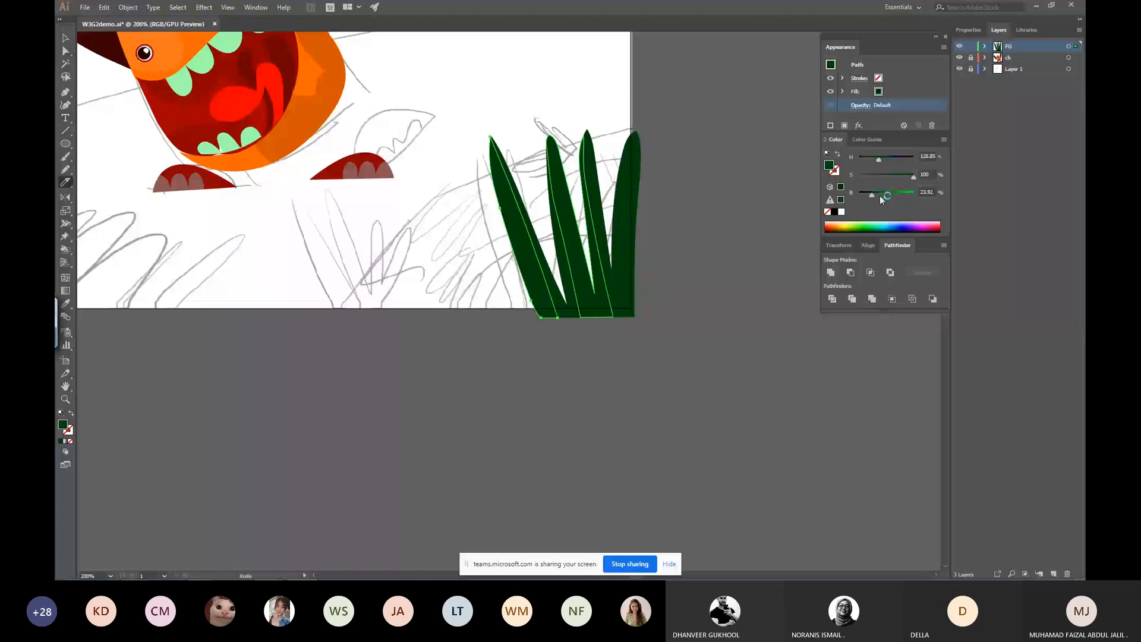
Lighten the lengthwise strips of the middle grass blades to a brightness of 34.12.
ctrl+click(570, 282)
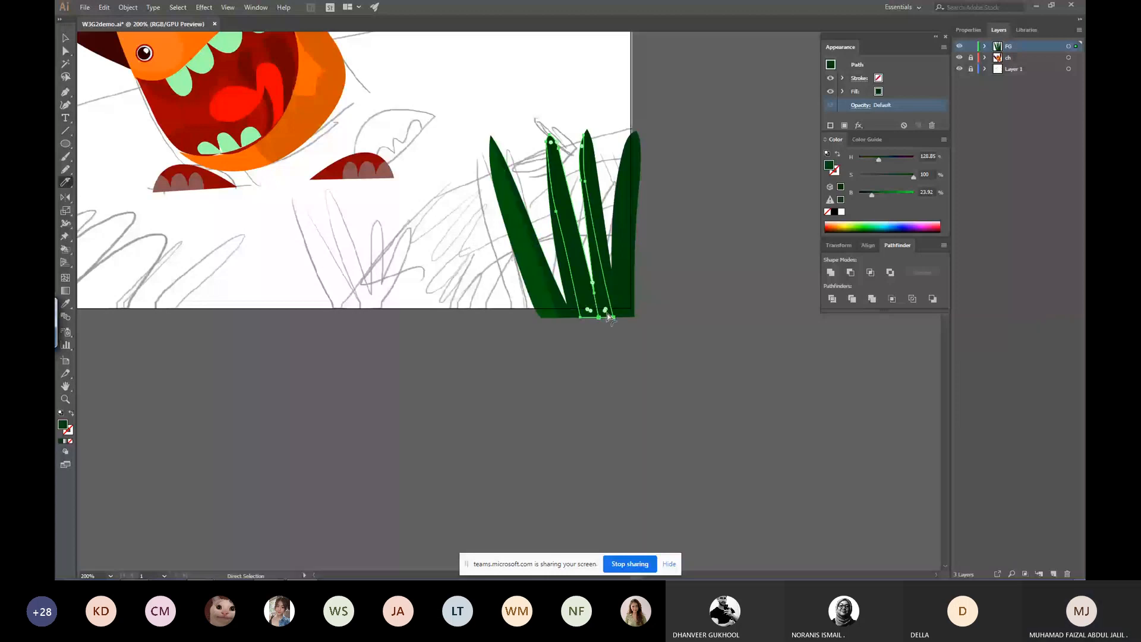
drag(872, 194, 878, 197)
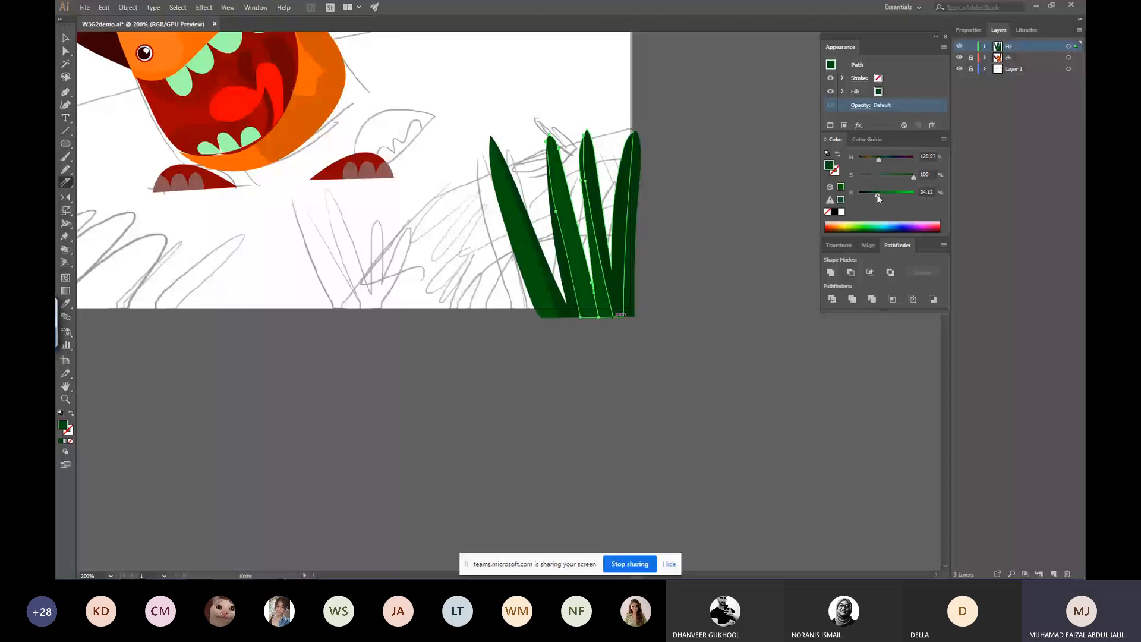
ctrl+click(798, 230)
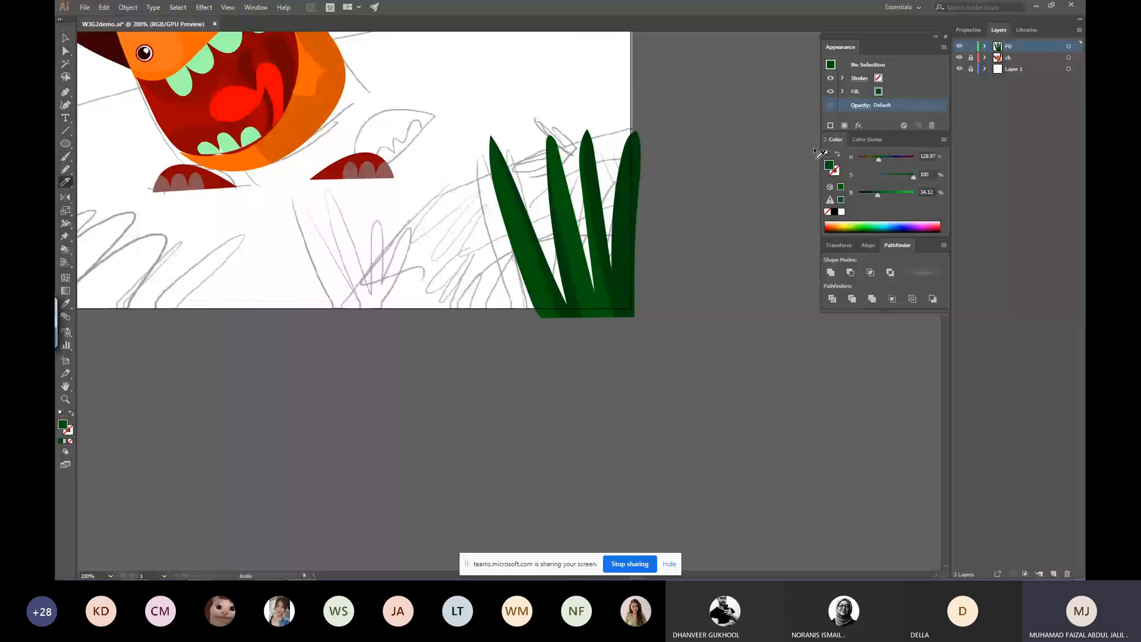
Select the whole tuft and slice it crosswise with the Knife tool at several heights across the blades and near the base.
ctrl+click(634, 180)
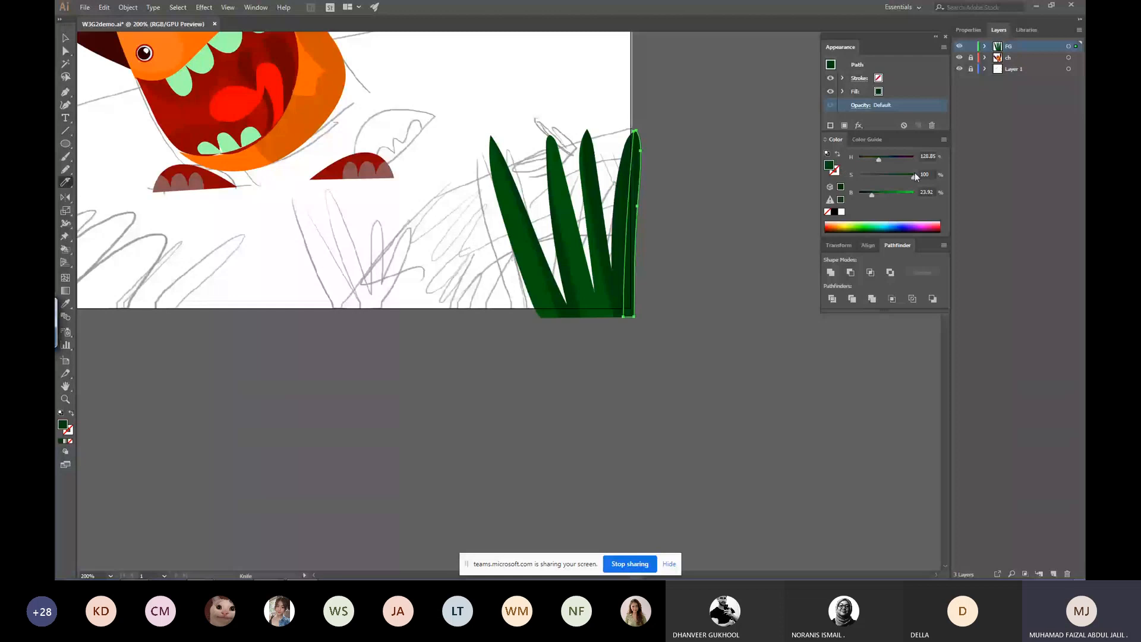
ctrl+click(504, 200)
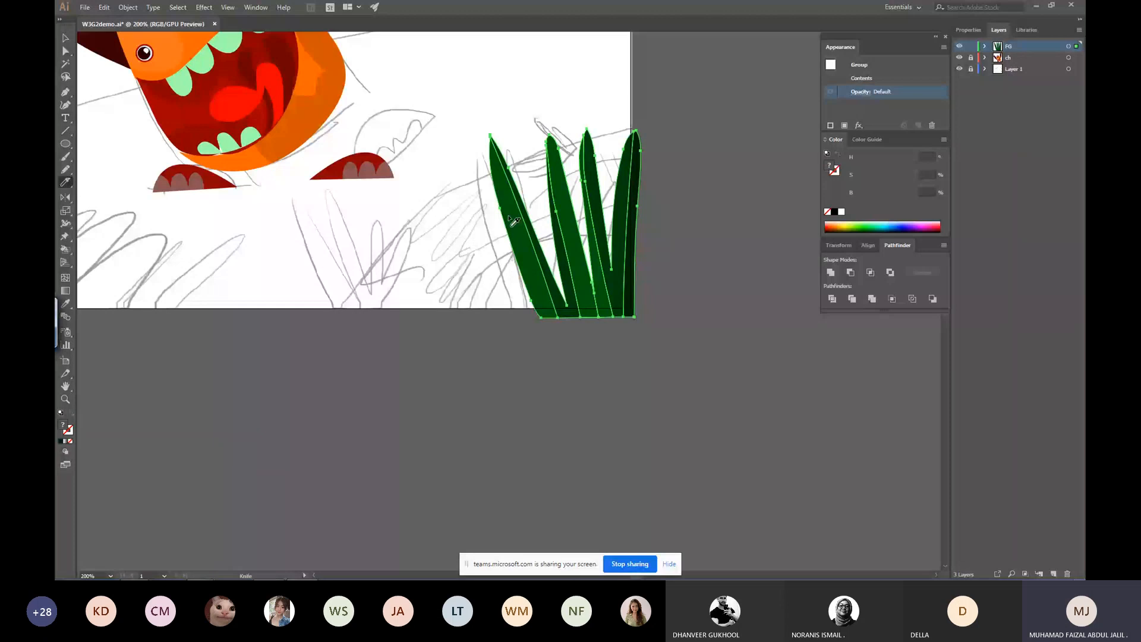
drag(488, 199, 577, 214)
drag(545, 177, 616, 238)
drag(575, 163, 600, 177)
drag(620, 148, 643, 161)
drag(609, 201, 640, 196)
drag(608, 244, 638, 265)
drag(532, 304, 652, 282)
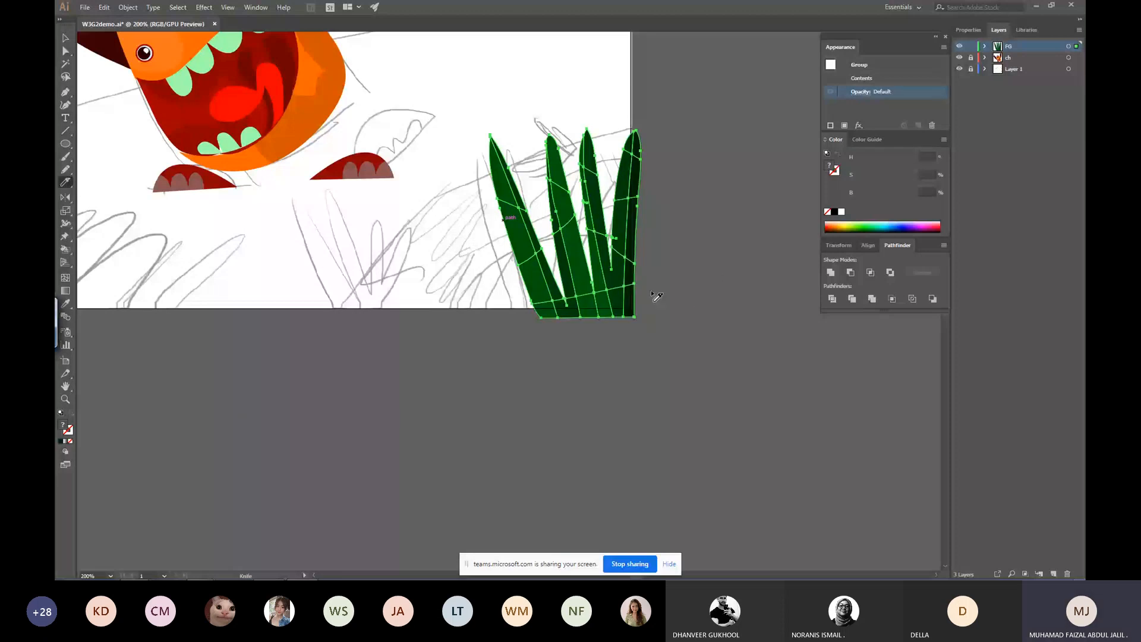
Recolor the leftmost blade's segments, with saturation 59.52 for its tip and brightness 50.2 for its bright lower segment.
ctrl+click(502, 178)
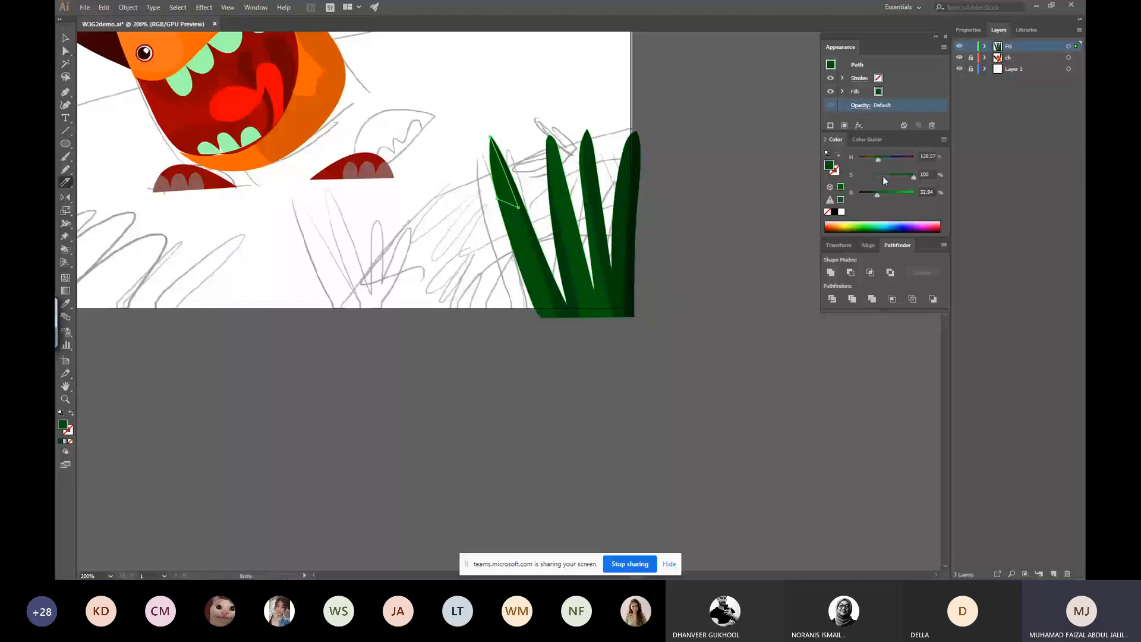
click(893, 176)
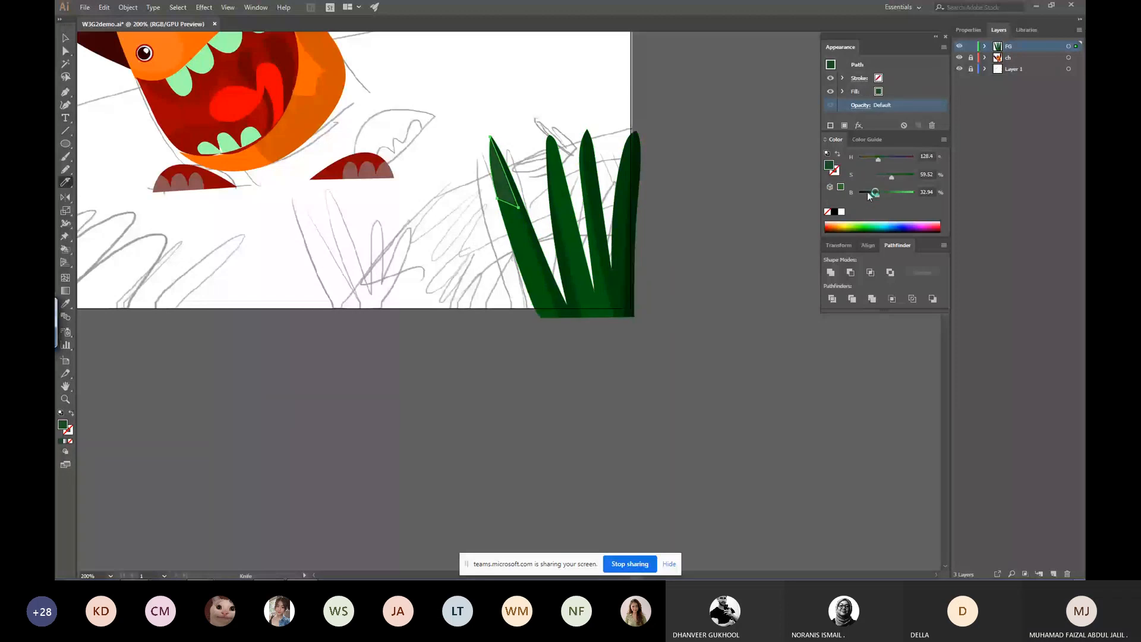
ctrl+click(530, 232)
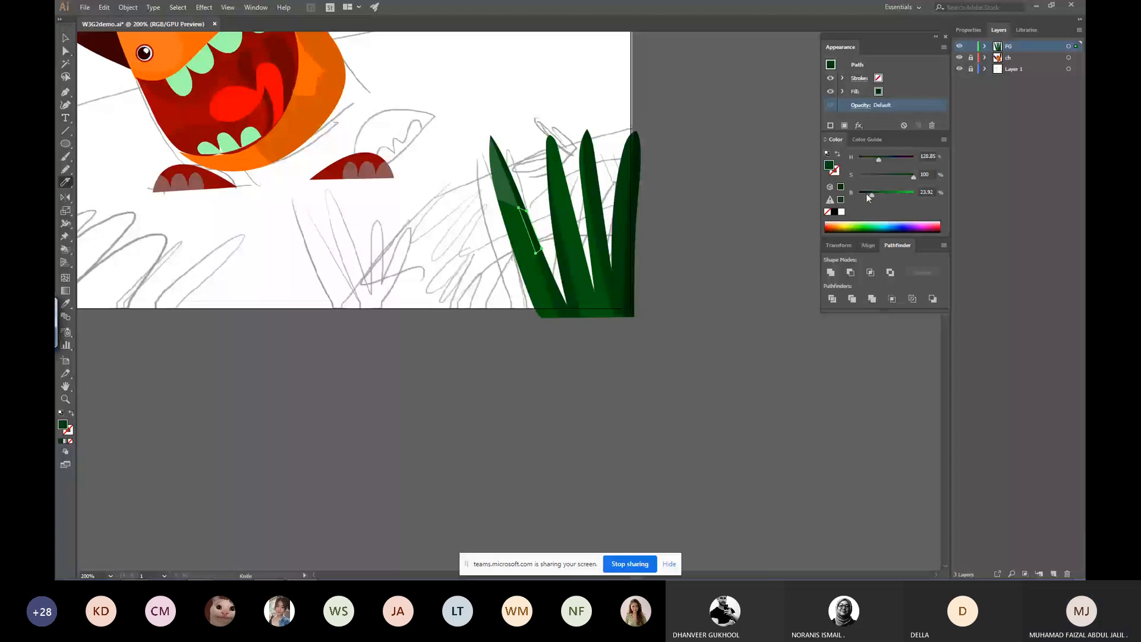
Brighten the second blade's tip segment to a brightness of 48 and darken its lower side strip to 14.12.
ctrl+click(559, 178)
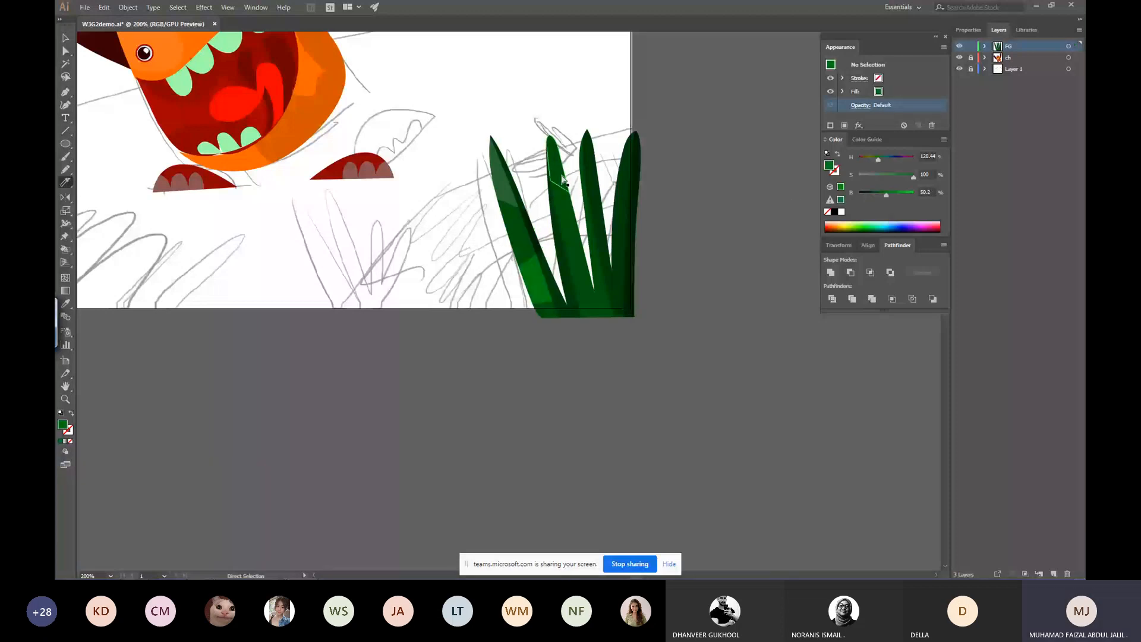
drag(876, 195, 884, 196)
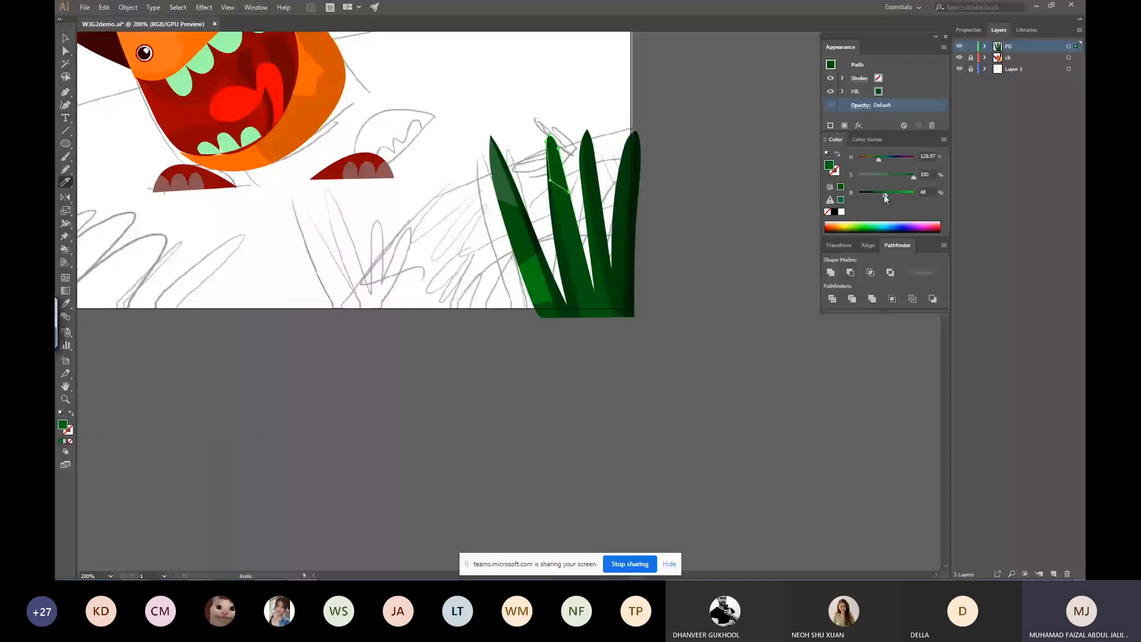
drag(884, 195, 866, 196)
ctrl+click(564, 264)
ctrl+click(766, 249)
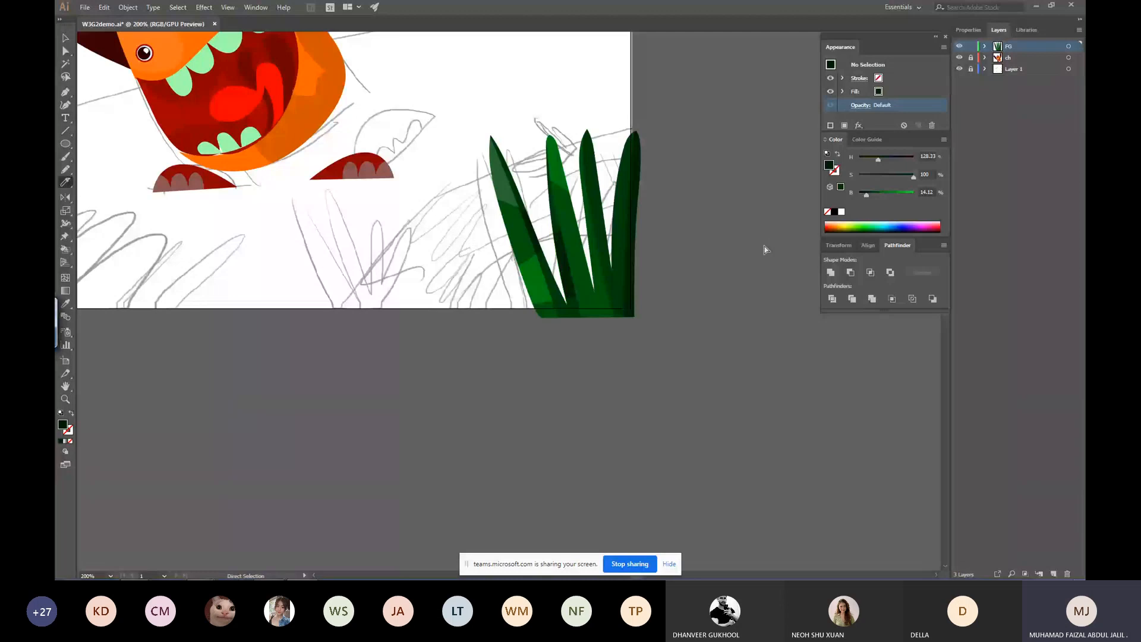
Vary the green brightness of the second blade's lower segment and of individual segments on the two rightmost blades and base.
ctrl+click(573, 255)
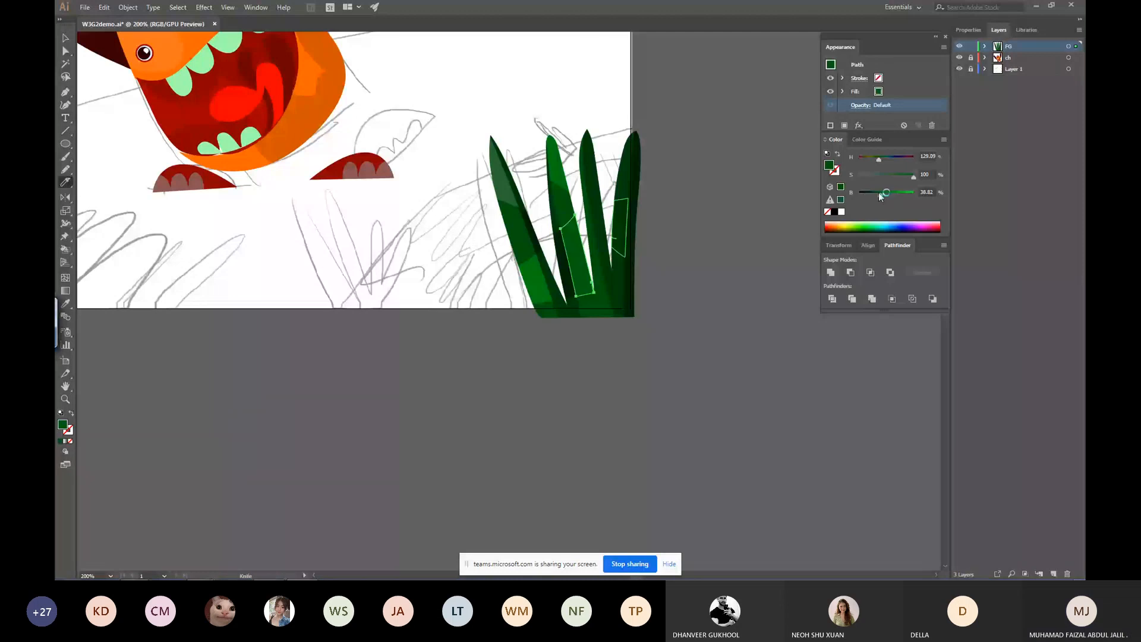
ctrl+click(587, 196)
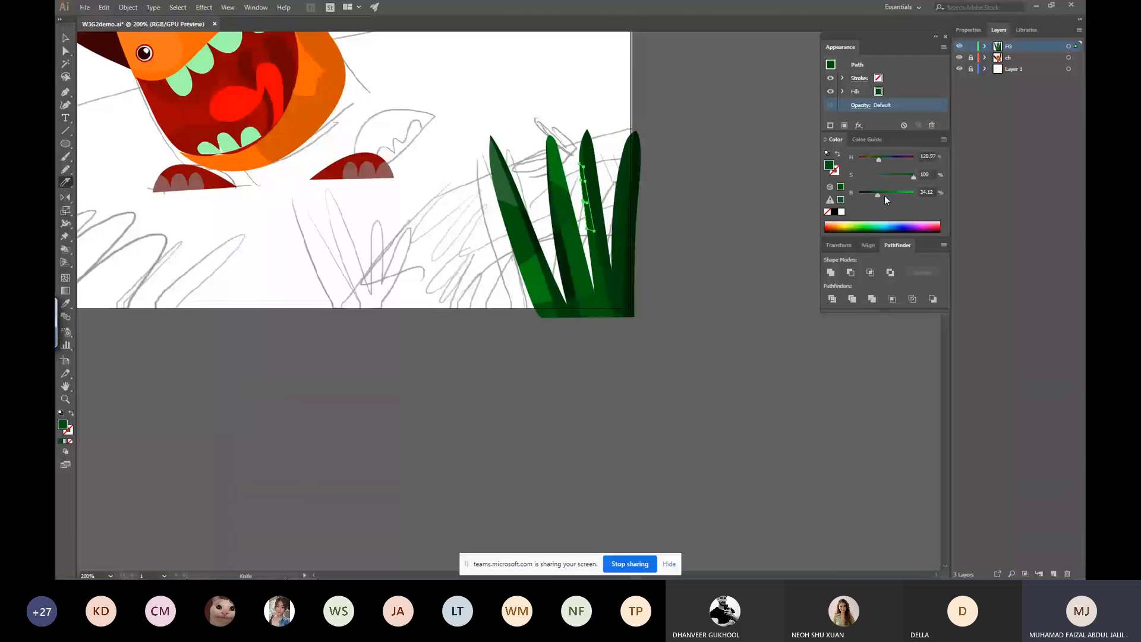
ctrl+click(599, 281)
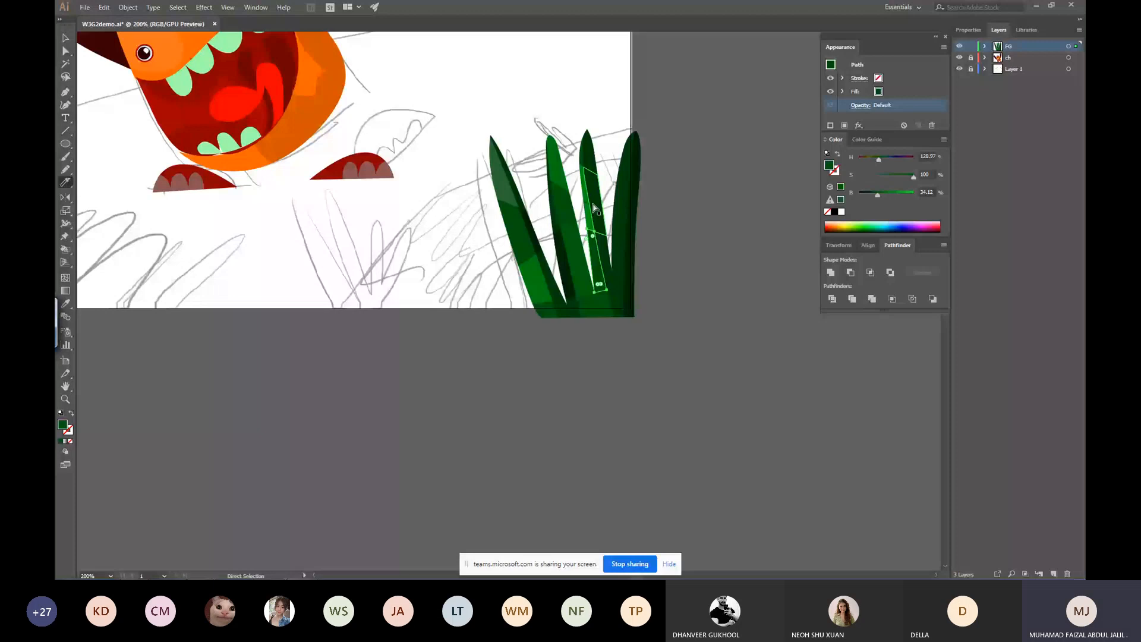
ctrl+click(771, 199)
ctrl+click(621, 279)
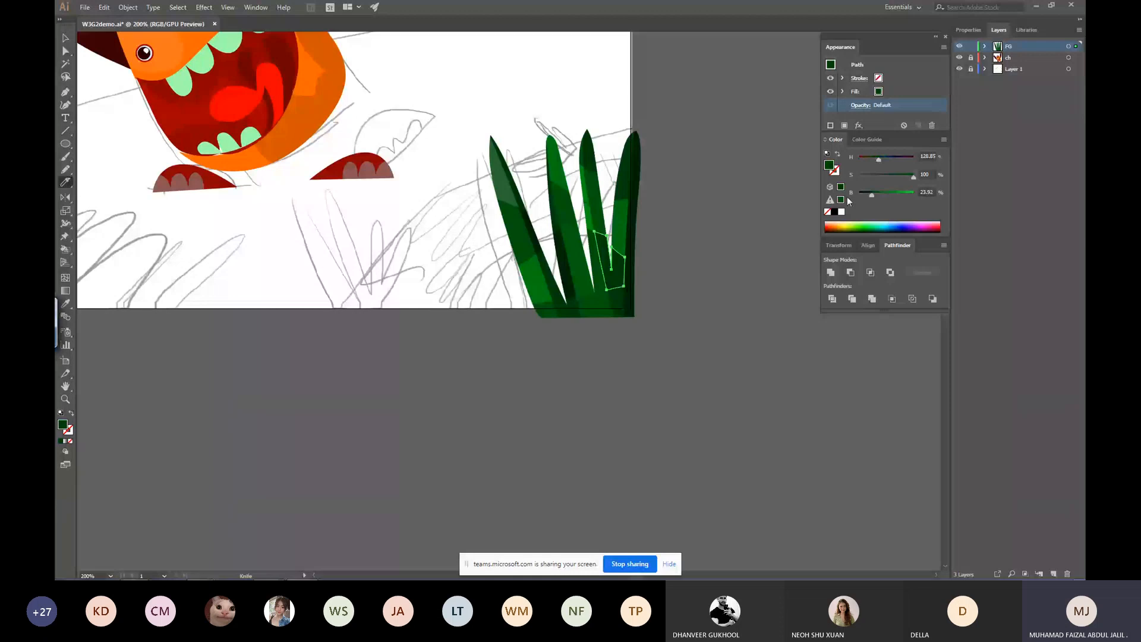
ctrl+click(604, 303)
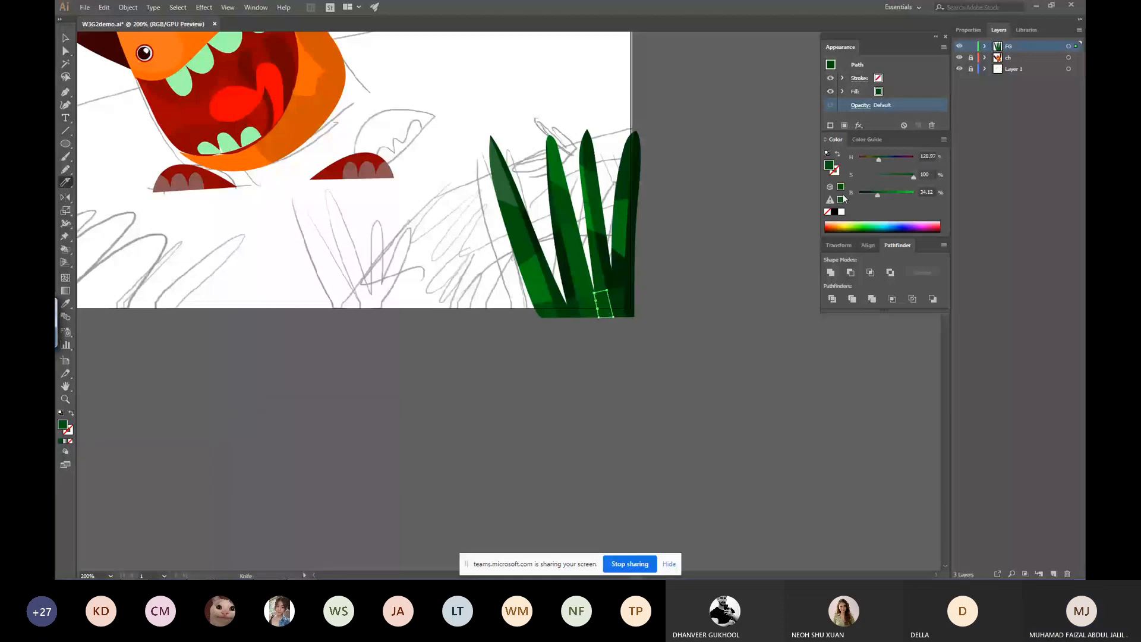
ctrl+click(708, 198)
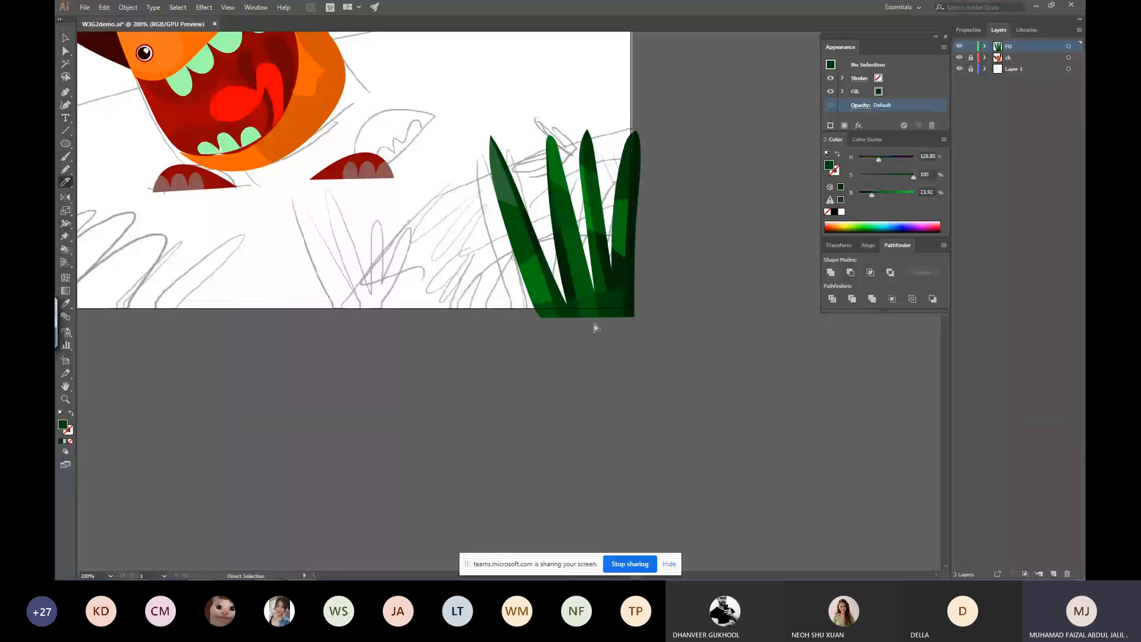
Try to move a piece at the grass tuft's base about 1.65 in left, and undo the move.
key(ctrl+a)
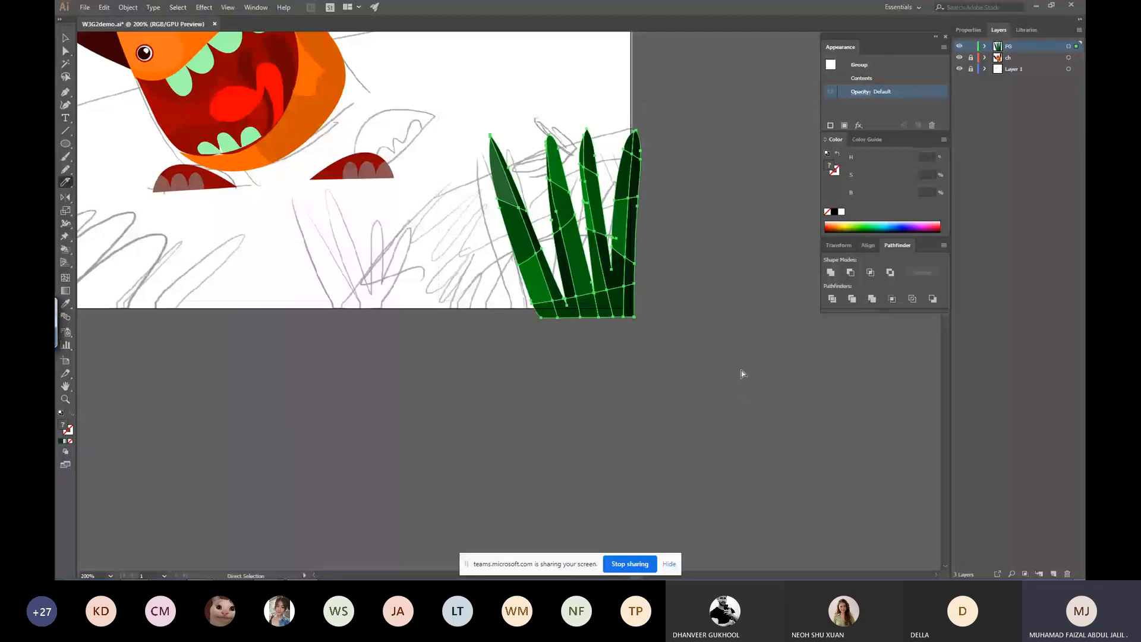
key(ctrl+minus)
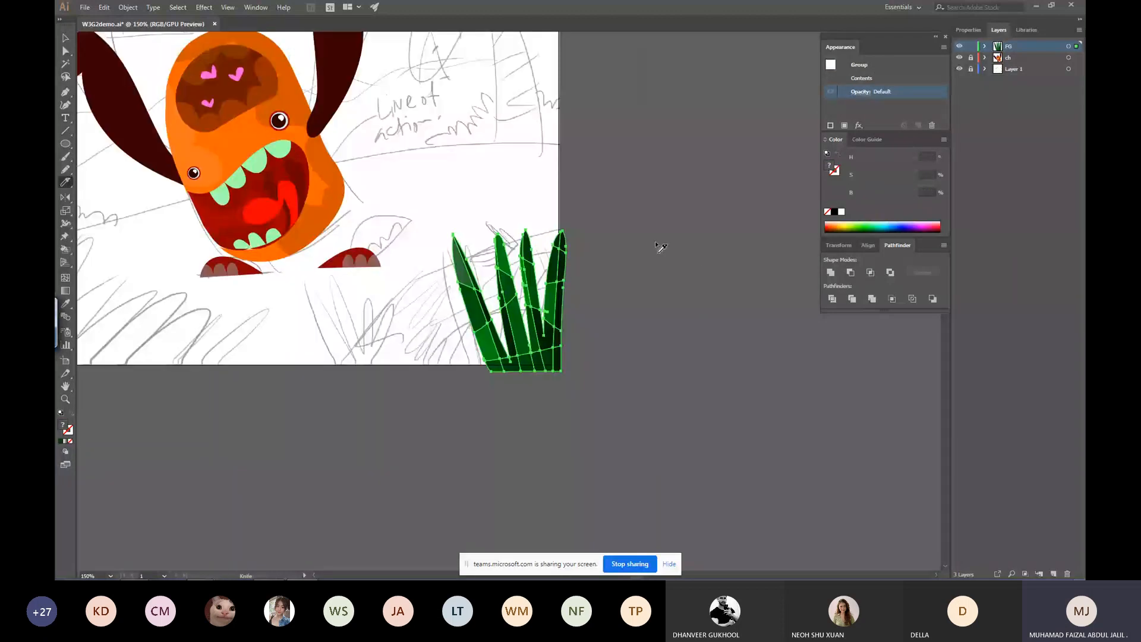
click(607, 215)
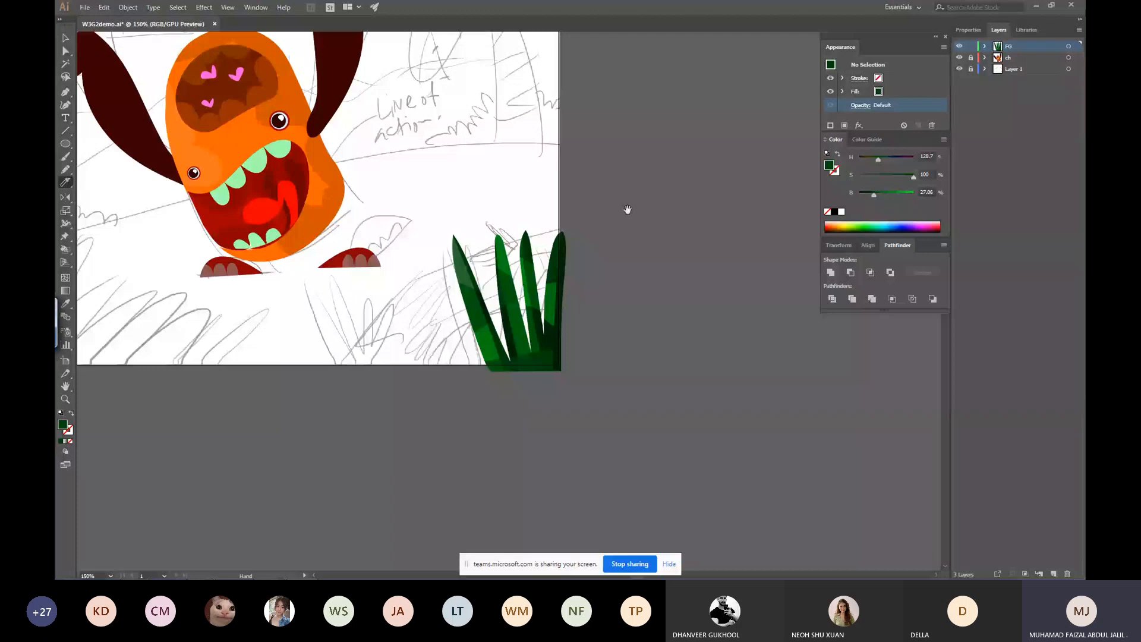
drag(628, 210, 767, 168)
drag(700, 310, 597, 313)
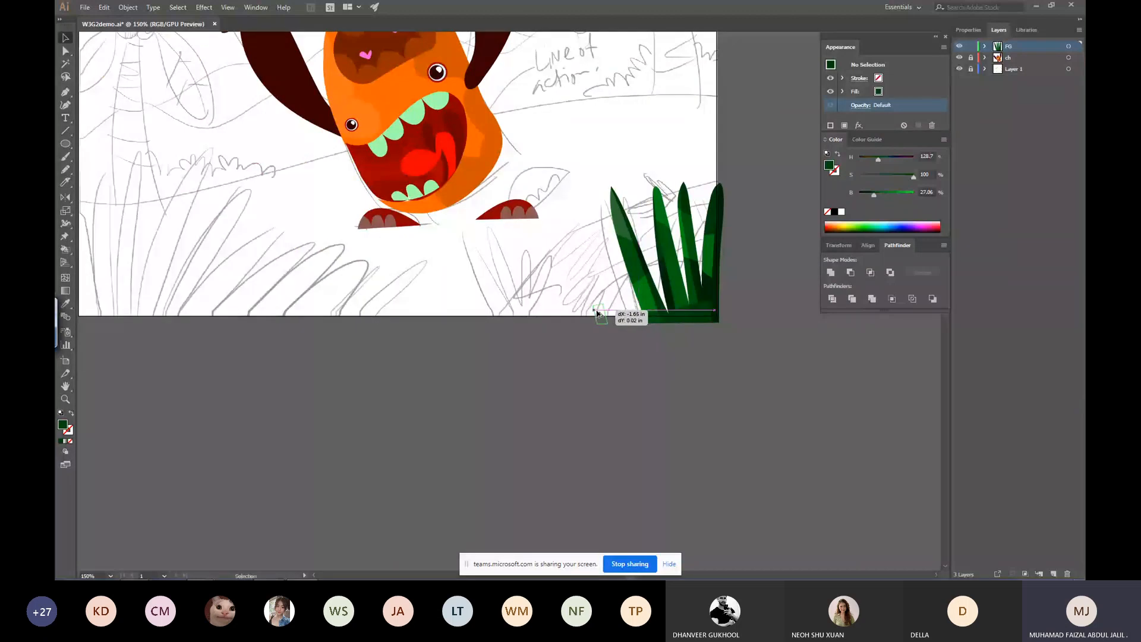
key(ctrl+z)
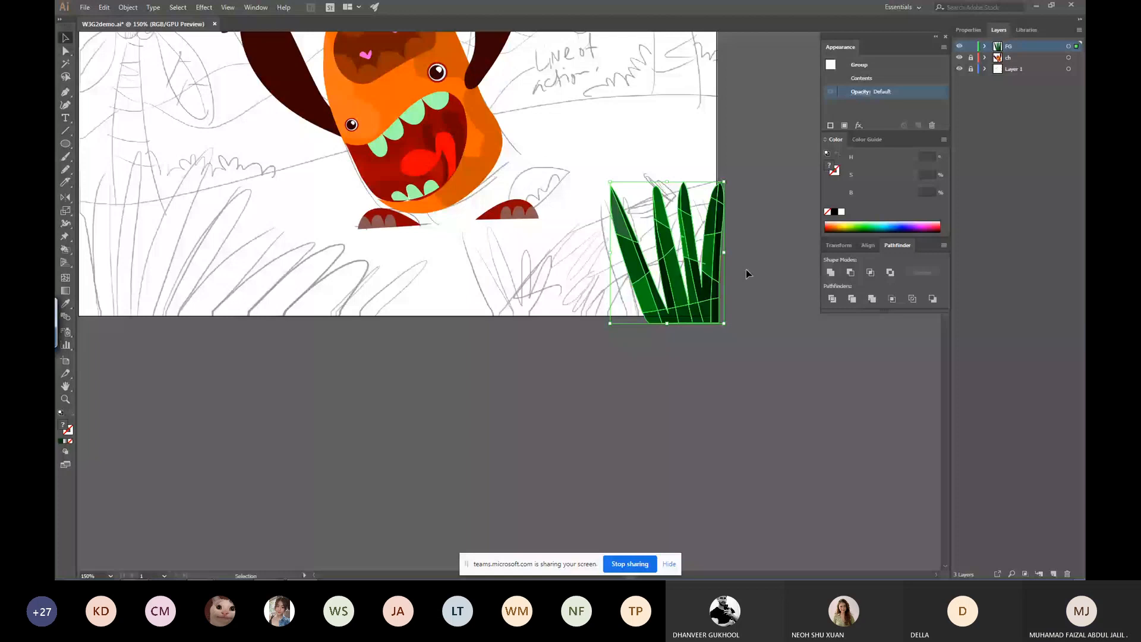
Duplicate the grass tuft to its left and reflect the copy across the vertical axis.
click(574, 158)
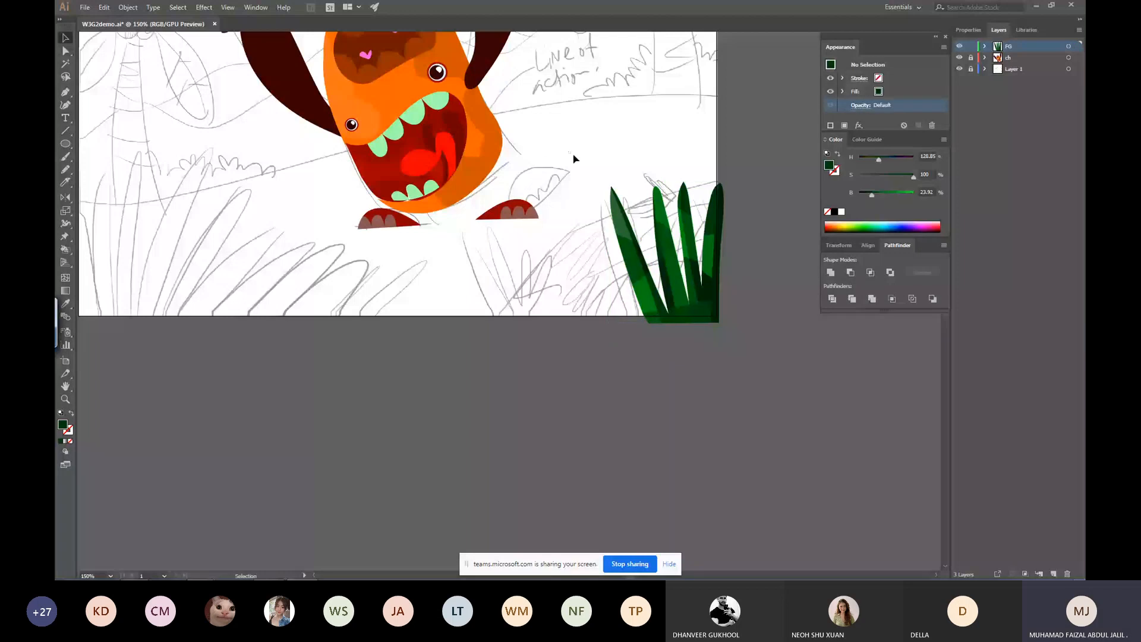
key(a)
drag(574, 158, 751, 343)
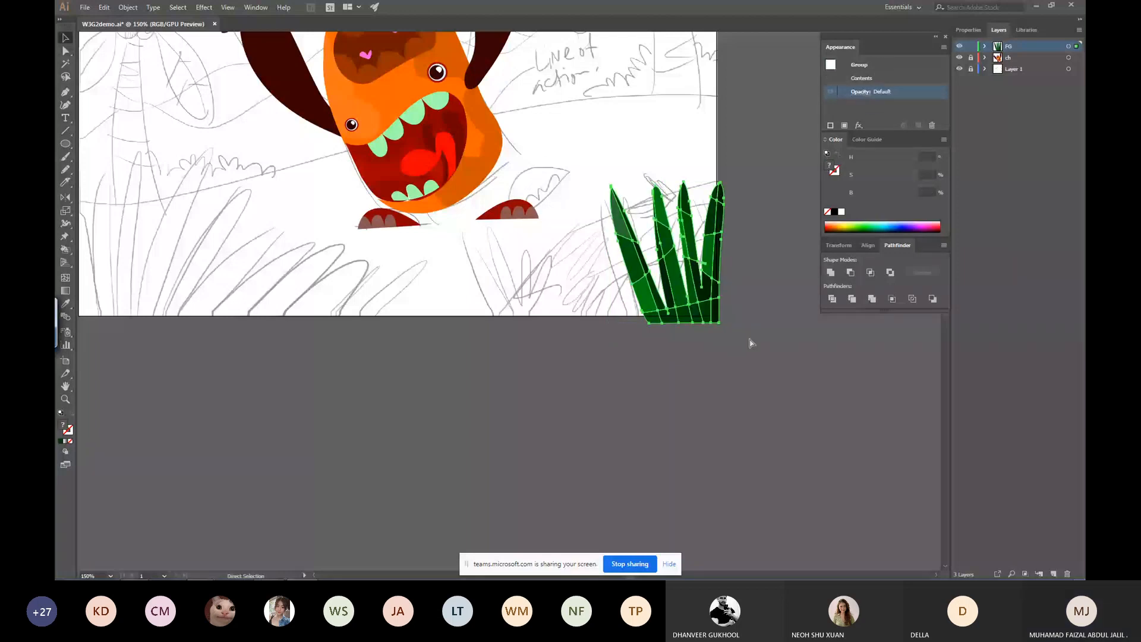
click(717, 259)
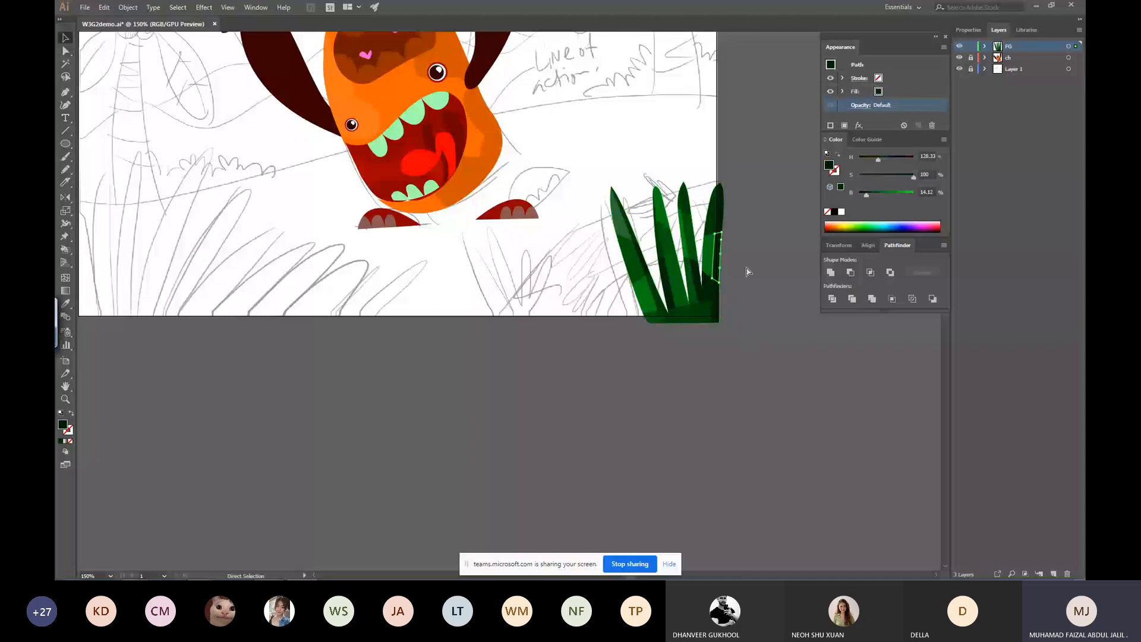
key(v)
drag(570, 159, 550, 274)
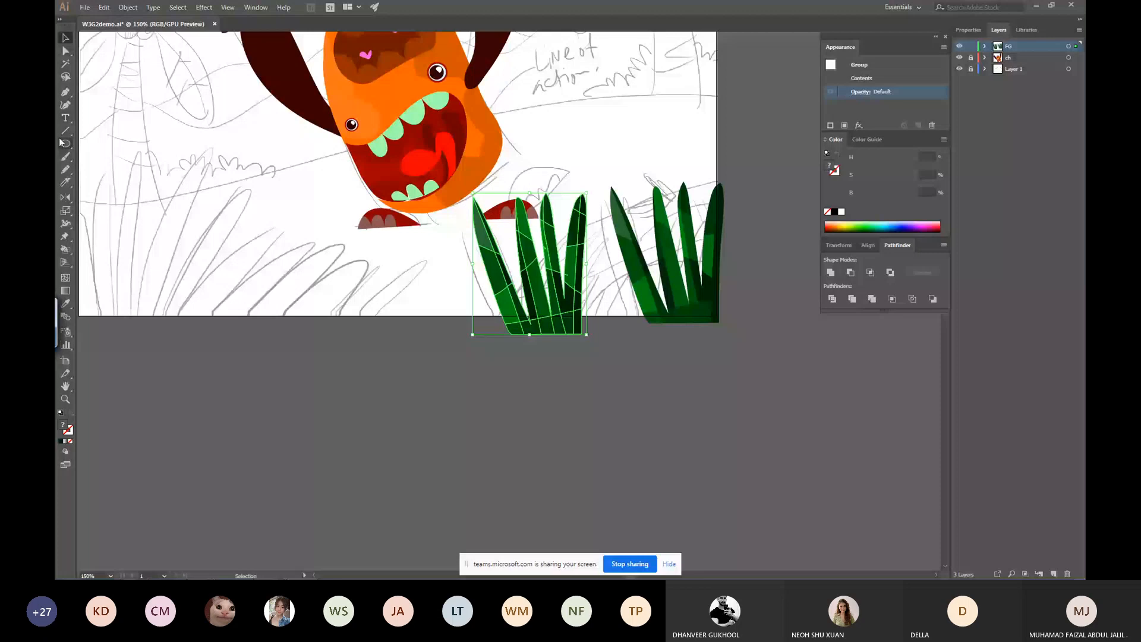
key(o)
key(Return)
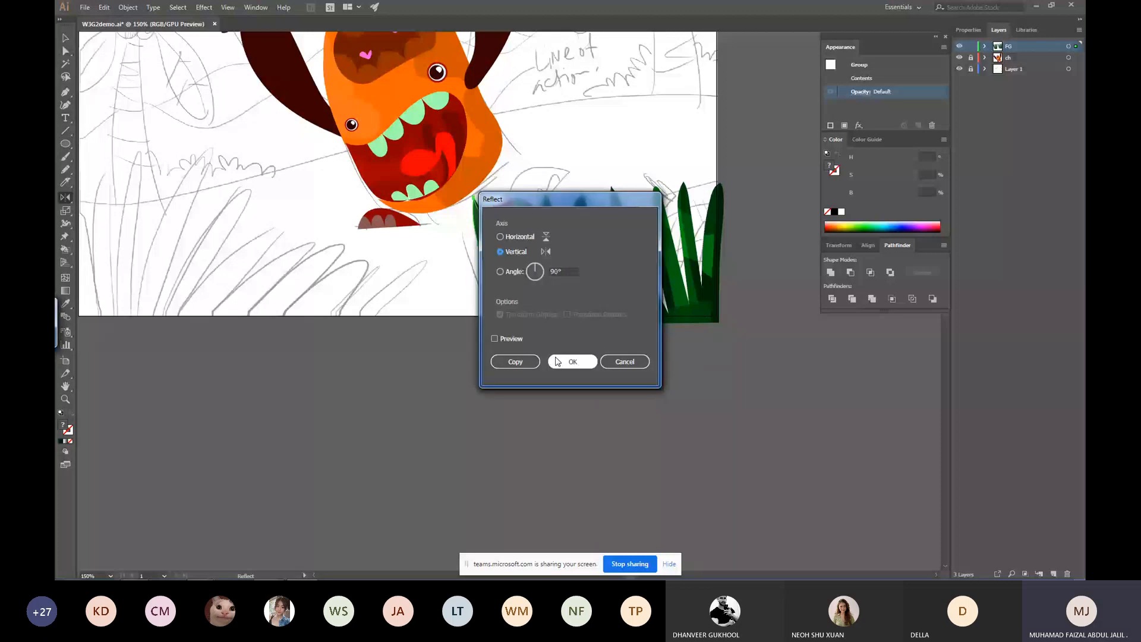
click(556, 361)
key(v)
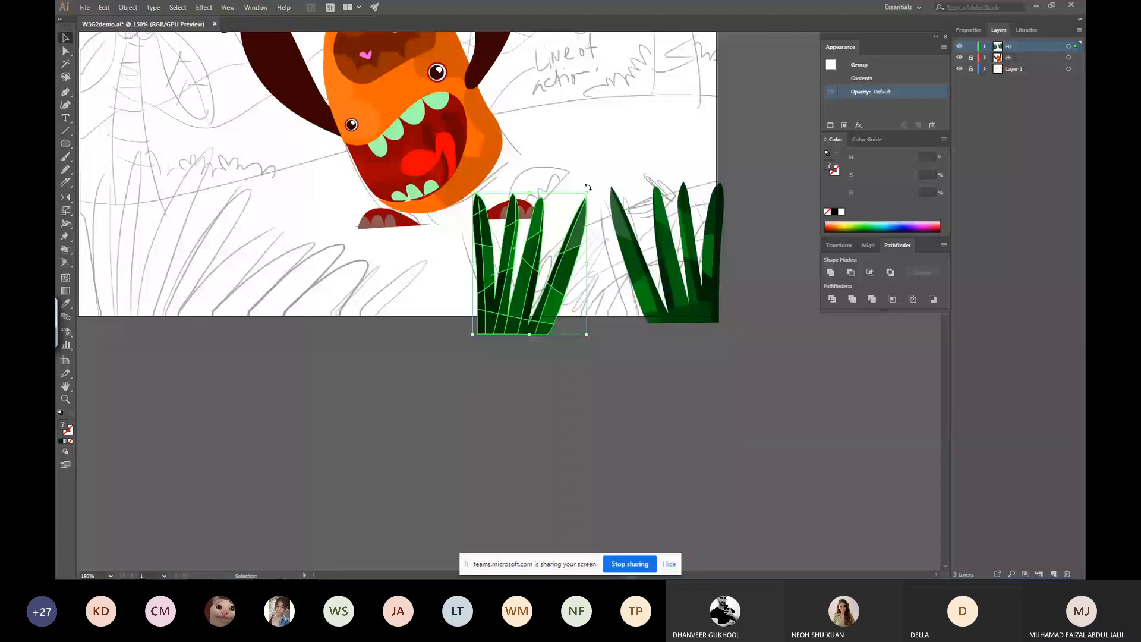
Shrink and slightly rotate the mirrored tuft, placing one instance beside the large tuft and a duplicate to its left.
click(592, 191)
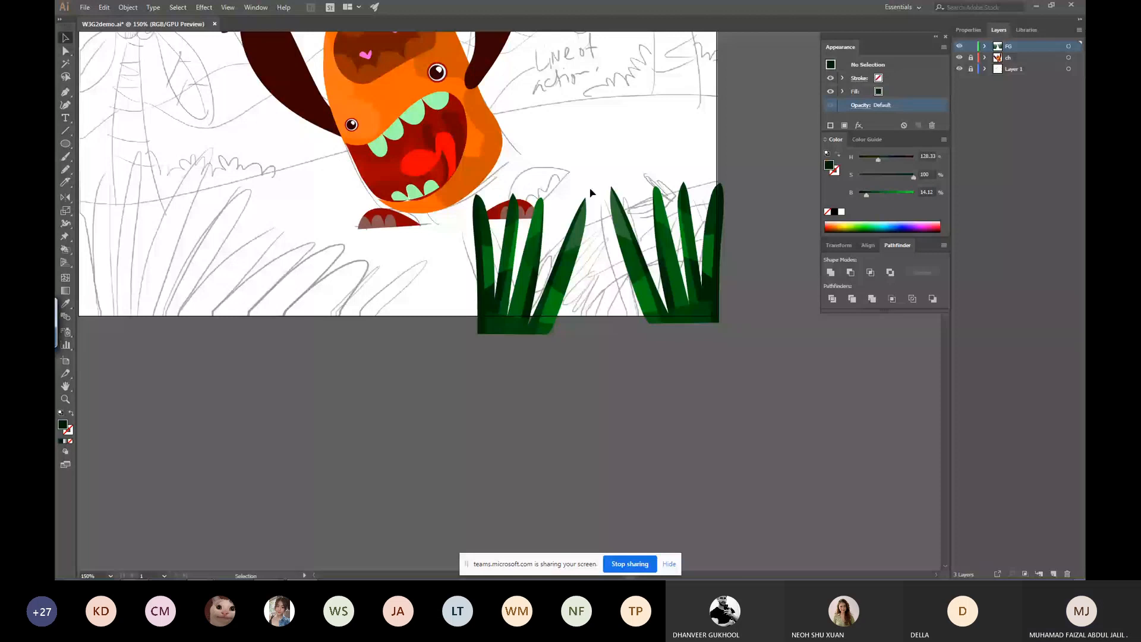
click(587, 193)
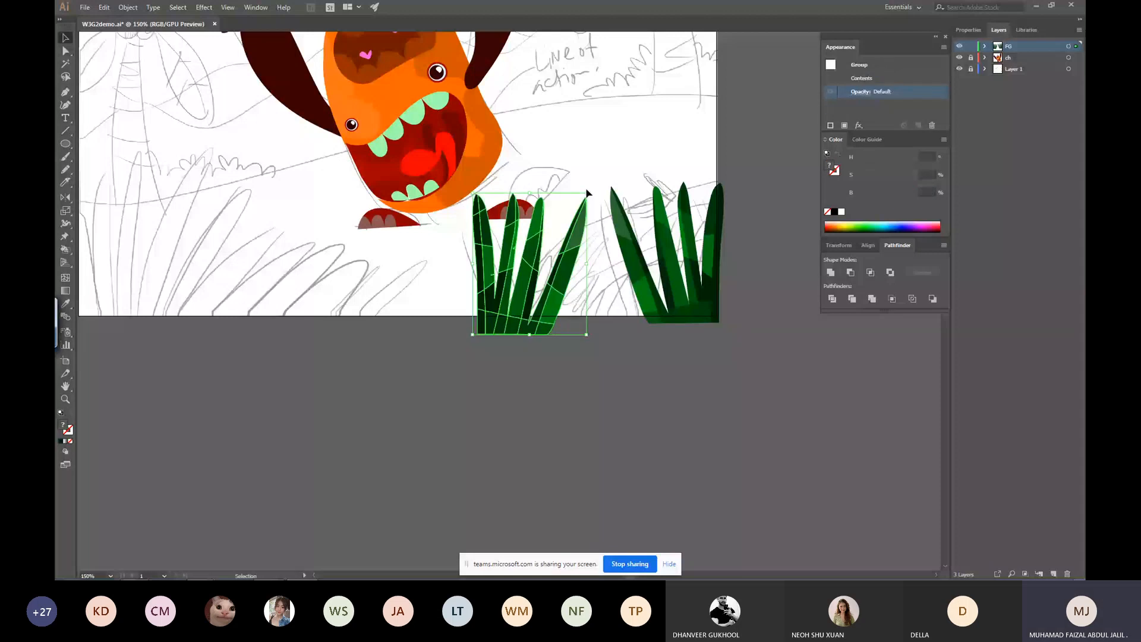
drag(588, 193, 549, 225)
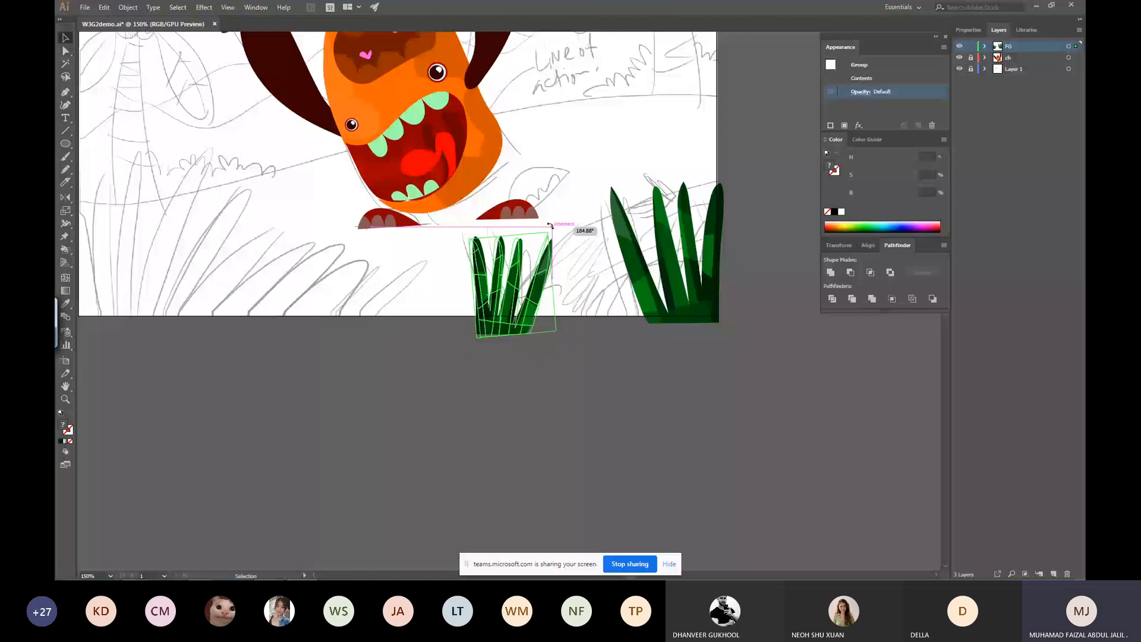
mouse_move(539, 277)
mouse_down()
mouse_move(609, 272)
mouse_move(529, 274)
mouse_up()
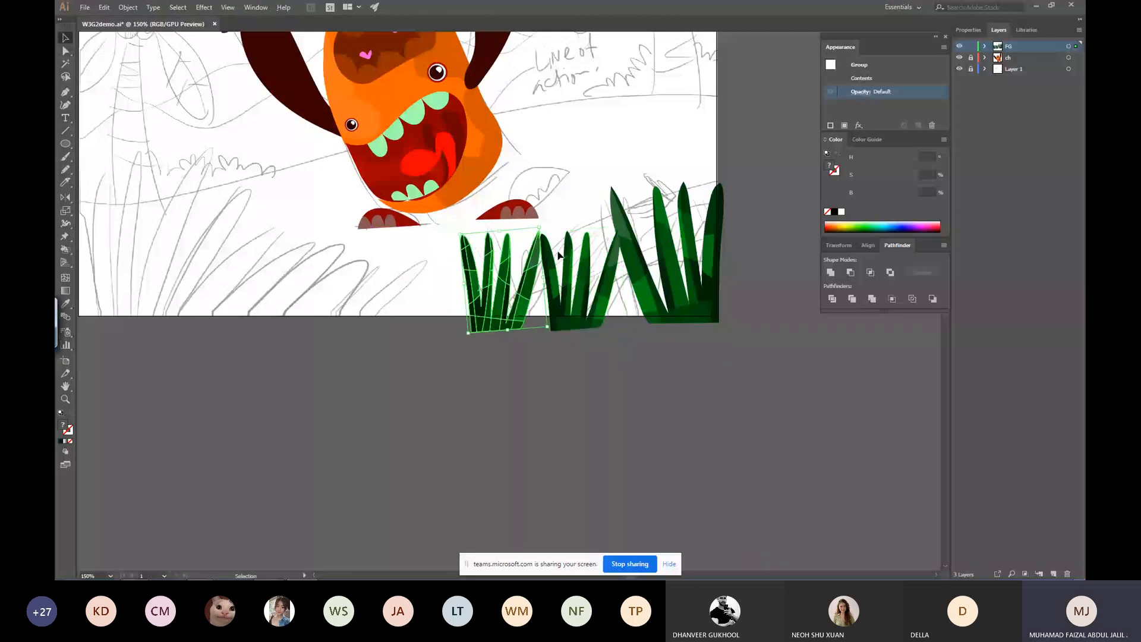
Reflect the newest small tuft across the vertical axis, shrink it and overlap it with the left side of its neighbour.
double_click(66, 199)
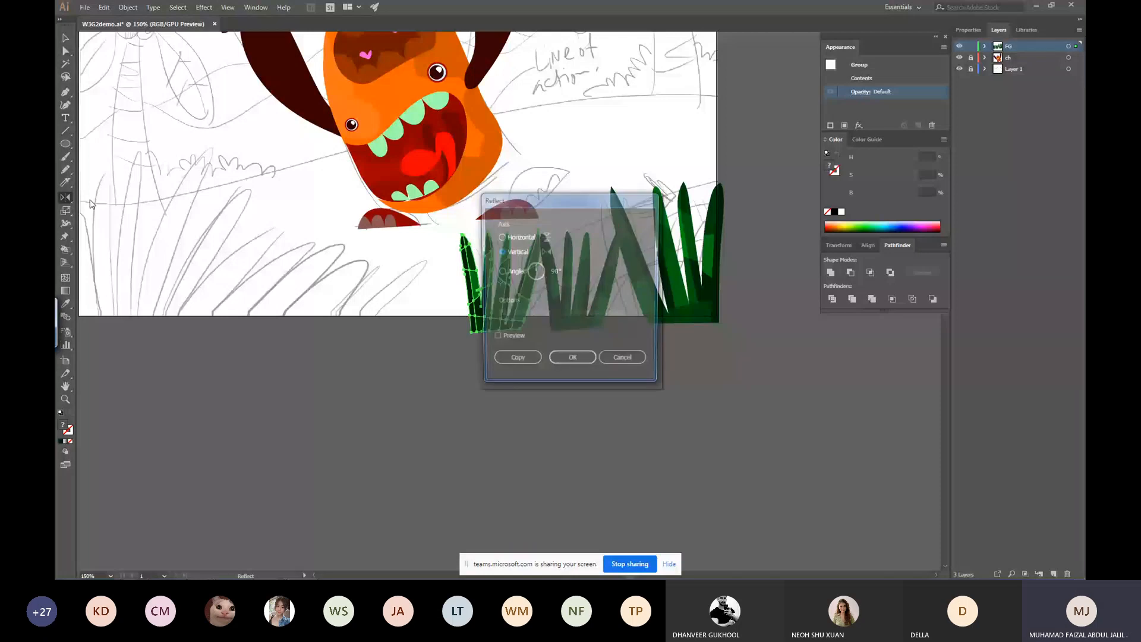
key(Return)
key(v)
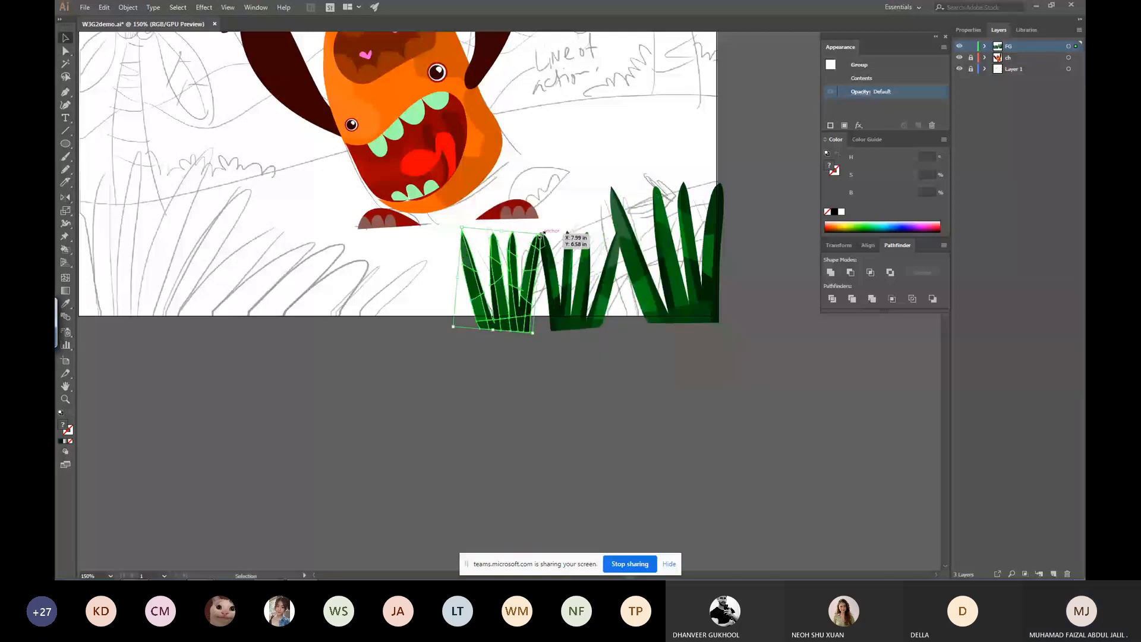
drag(502, 318, 552, 318)
click(596, 336)
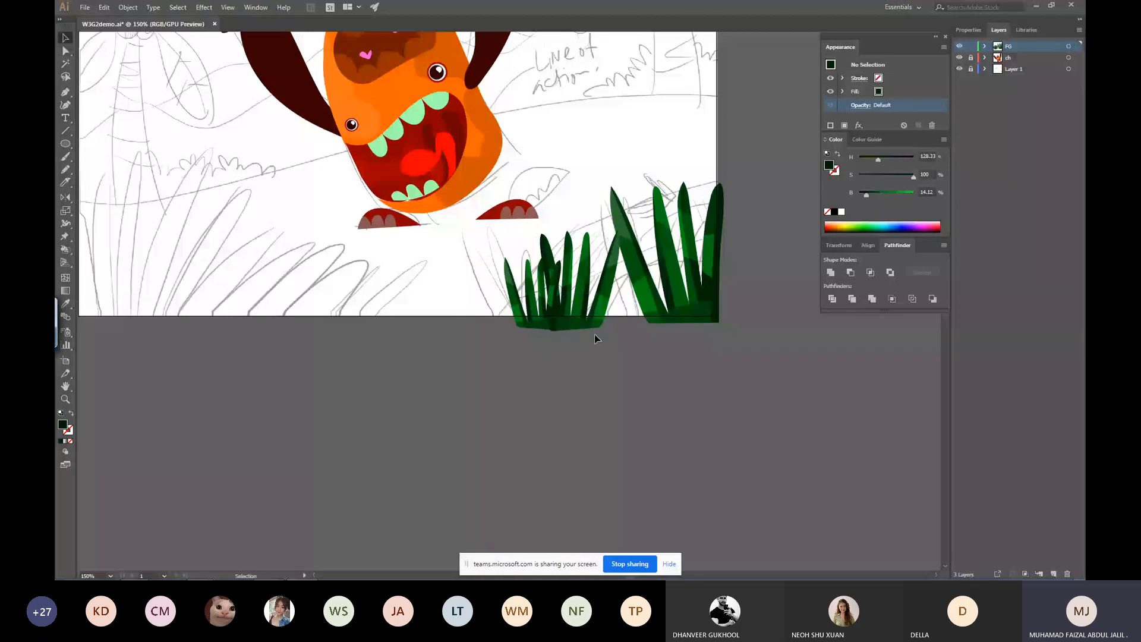
Duplicate the three grass tufts to the artboard's lower-left corner and mirror the copy horizontally so the tallest tuft sits at the edge.
drag(649, 300, 214, 301)
drag(284, 286, 566, 257)
click(65, 198)
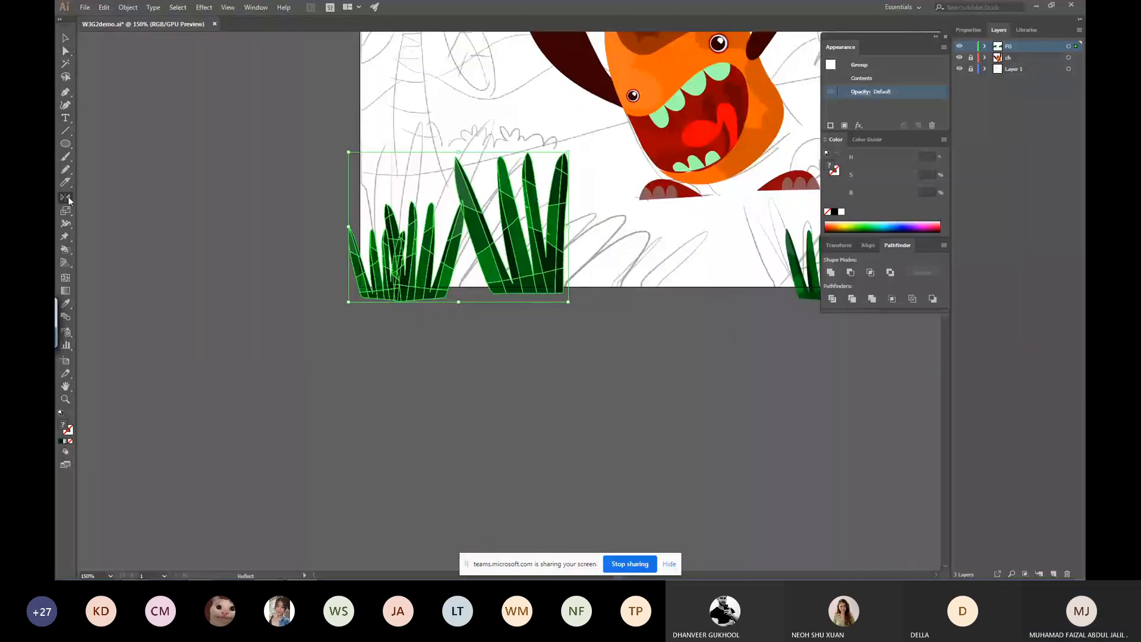
drag(404, 258, 525, 268)
key(v)
key(ctrl+shift+a)
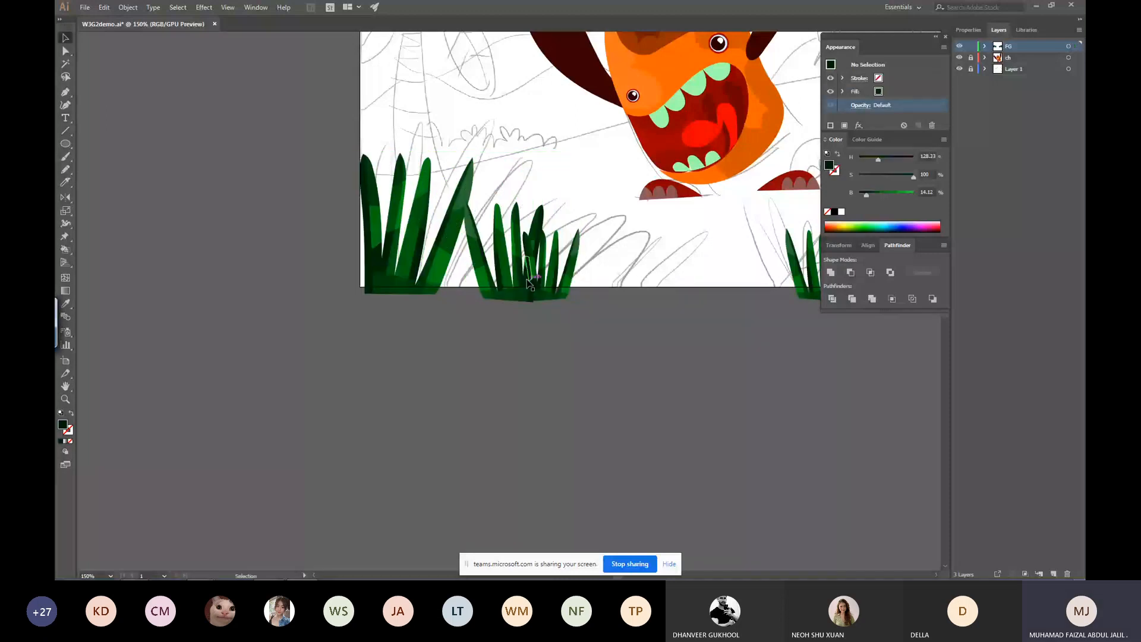
Enlarge the left grass cluster and shift its two smaller tufts left so they overlap the tall tuft.
click(528, 283)
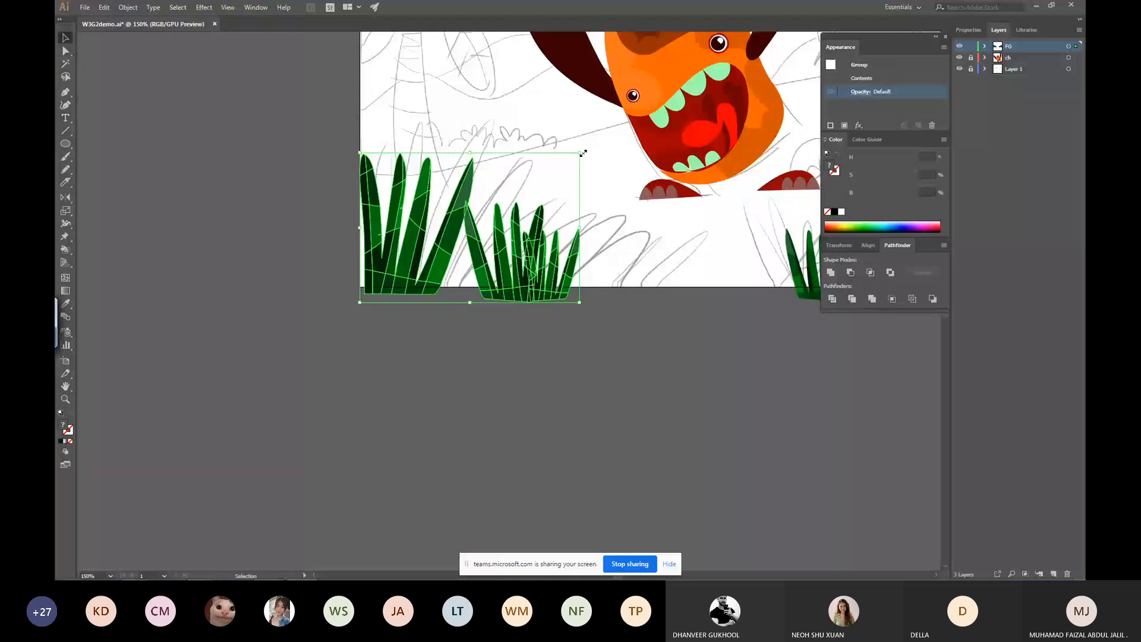
drag(584, 153, 624, 115)
click(656, 331)
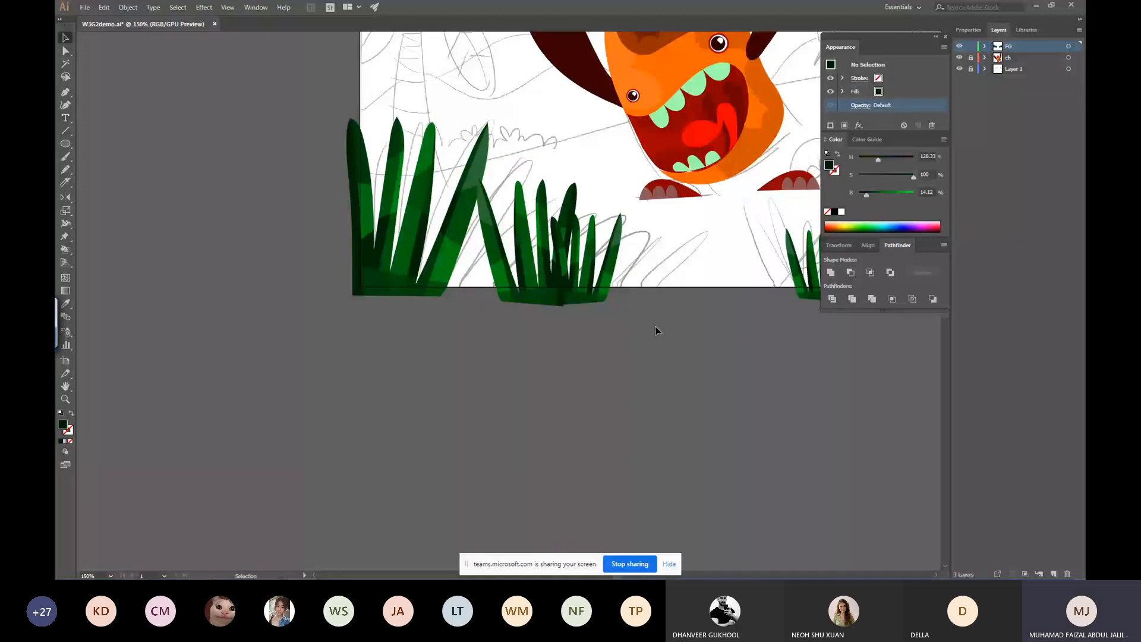
click(526, 269)
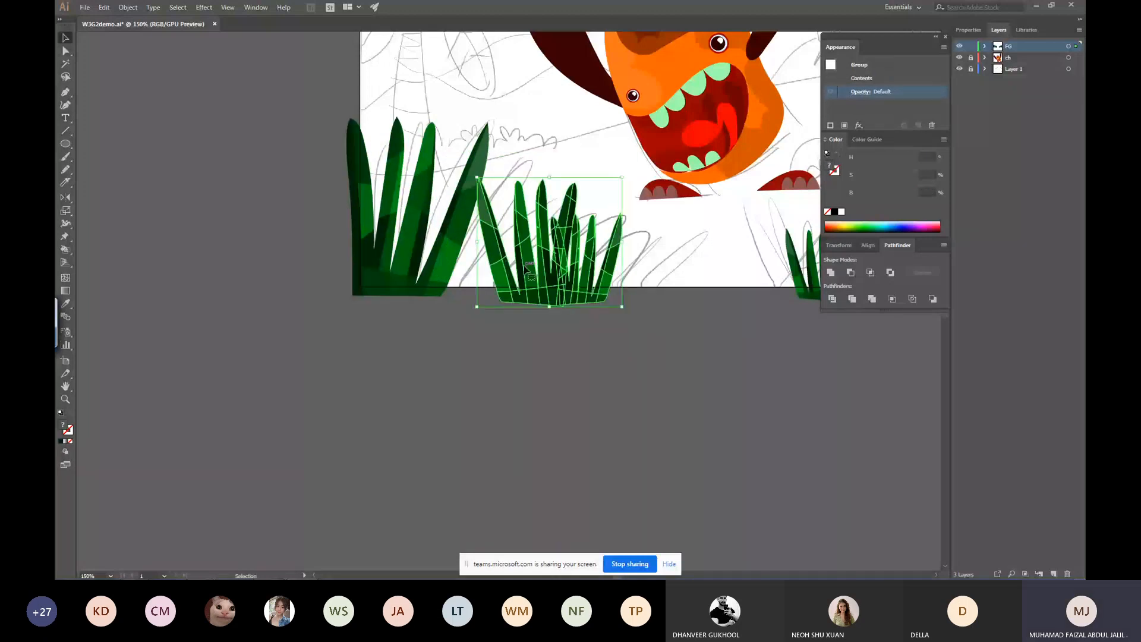
click(585, 326)
Move the two smaller tufts on the right side of the artboard right so they overlap the tall tuft.
key(ctrl+minus)
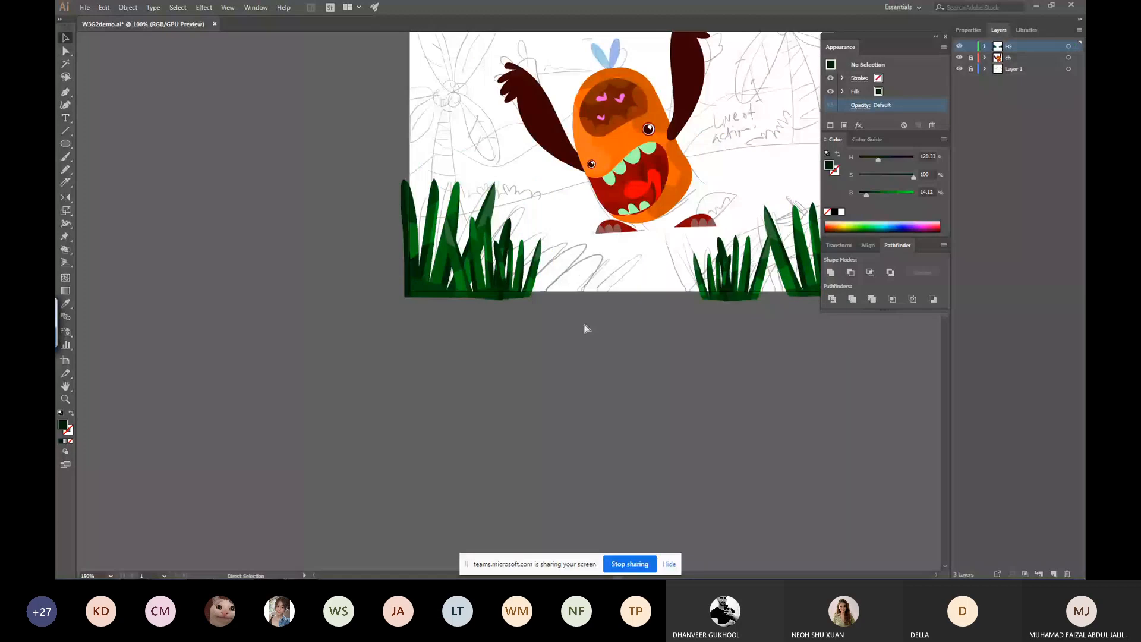
key(ctrl+minus)
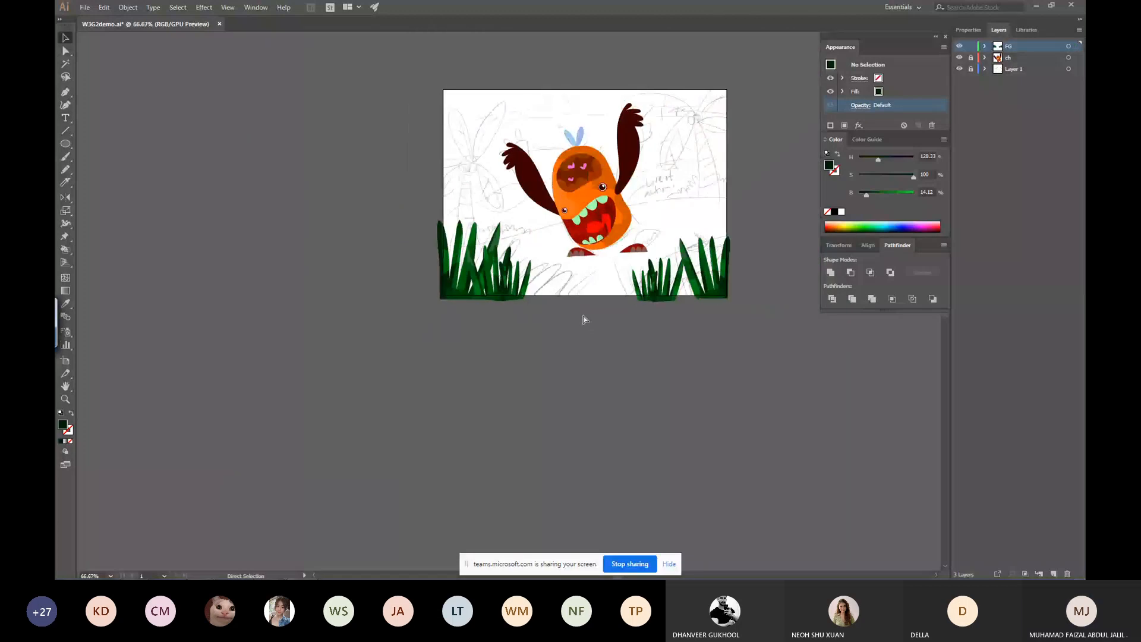
click(670, 296)
drag(674, 296, 693, 295)
click(702, 306)
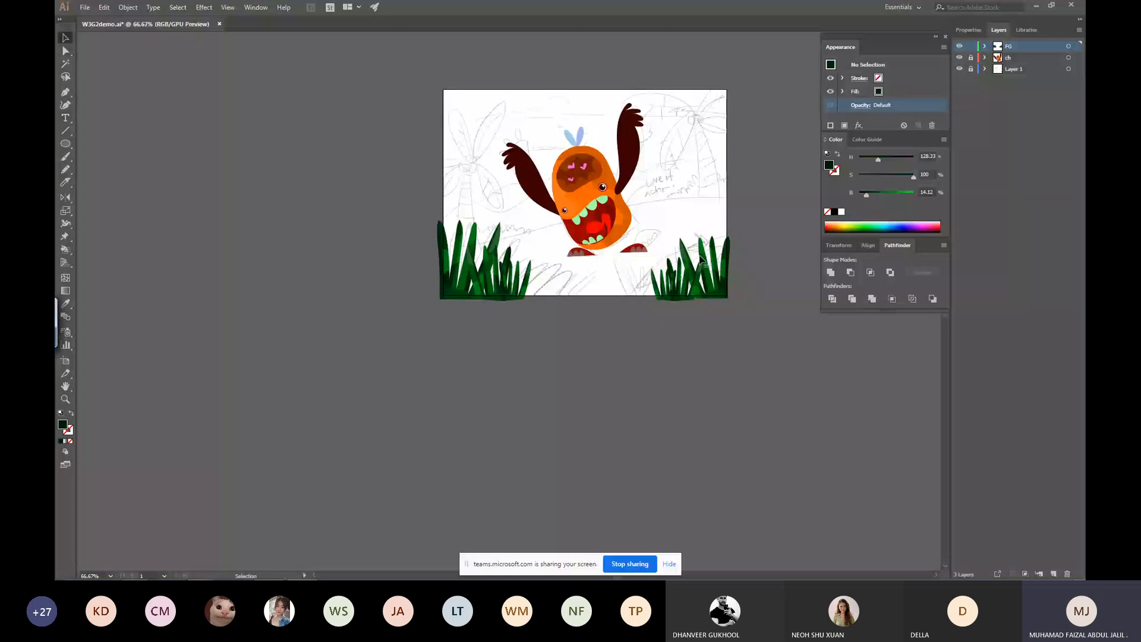
Draw a thick curved branch with a small twig over the right grass using the Pencil tool, and refine its right end.
key(z)
click(750, 251)
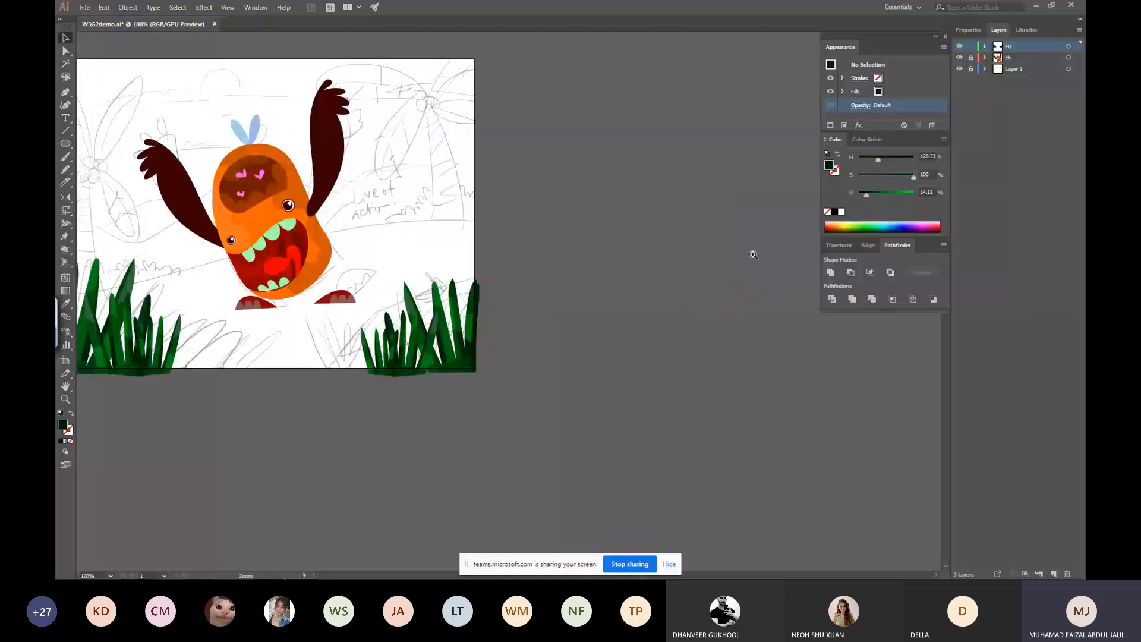
mouse_move(426, 197)
mouse_down()
mouse_move(559, 176)
mouse_move(685, 307)
mouse_up()
key(n)
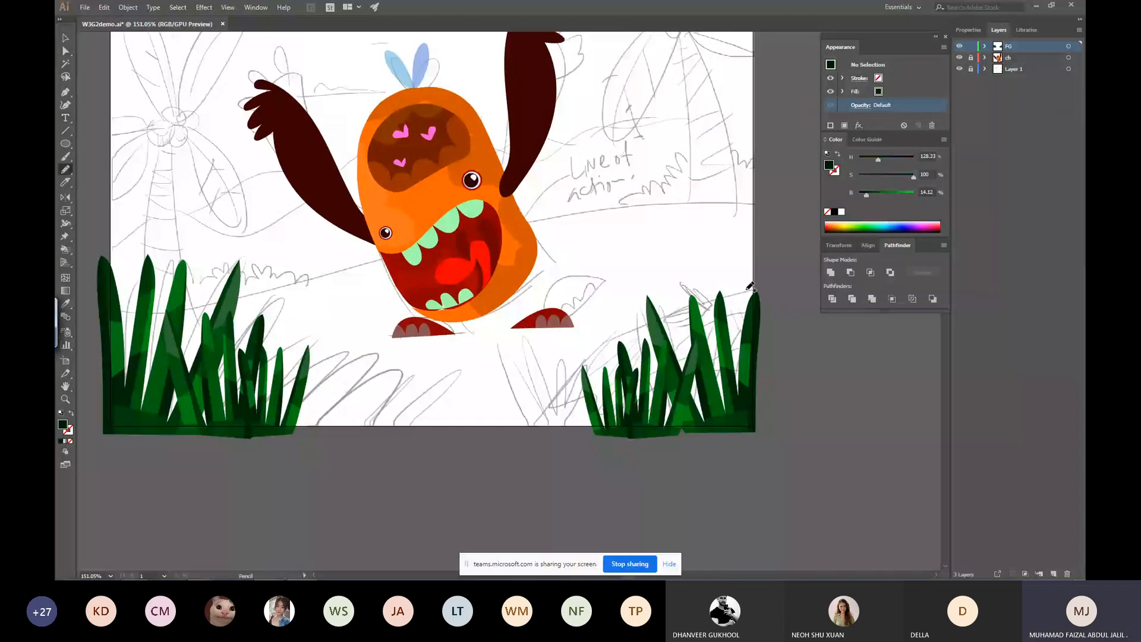
mouse_move(763, 277)
mouse_down()
mouse_move(559, 369)
mouse_move(700, 369)
mouse_move(768, 333)
mouse_move(765, 279)
mouse_up()
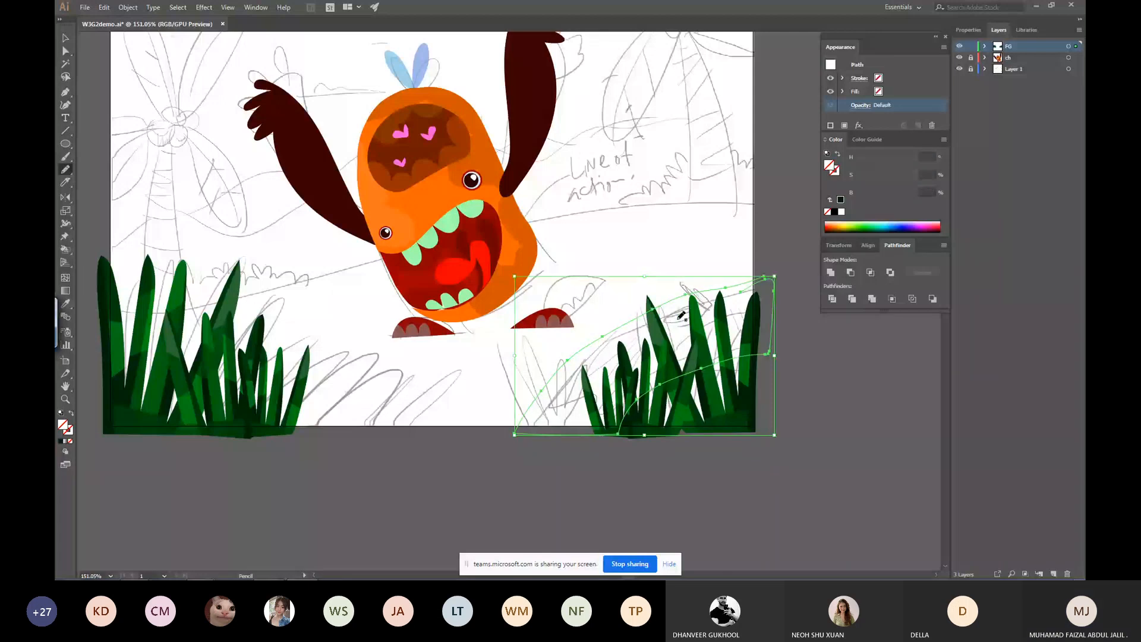
mouse_move(685, 294)
mouse_down()
mouse_move(660, 273)
mouse_move(639, 316)
mouse_up()
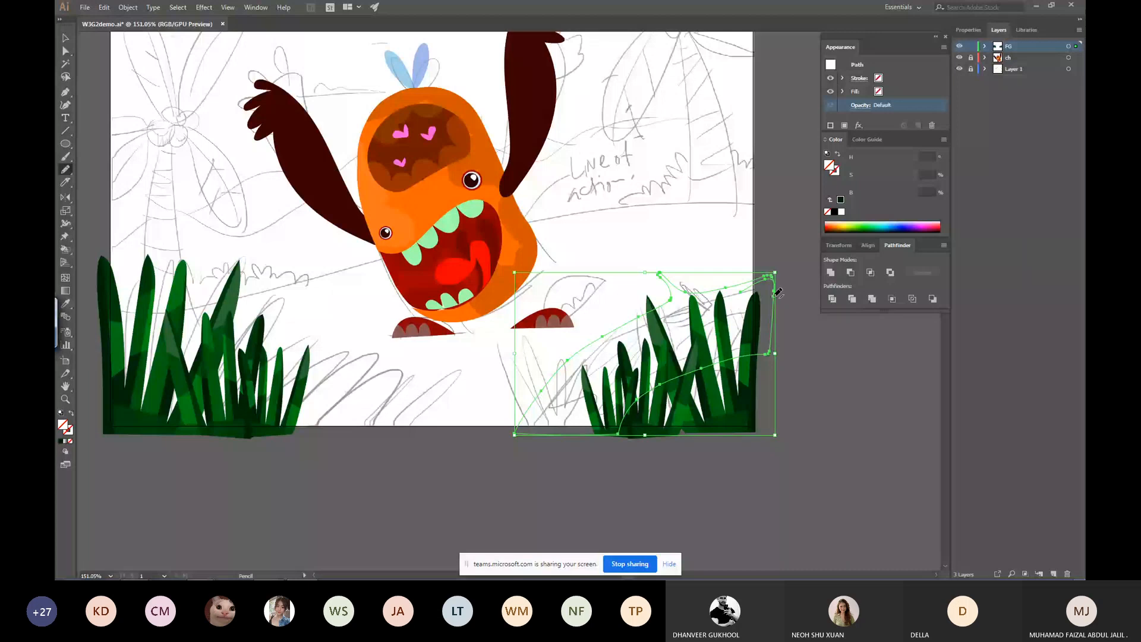
drag(774, 296, 773, 312)
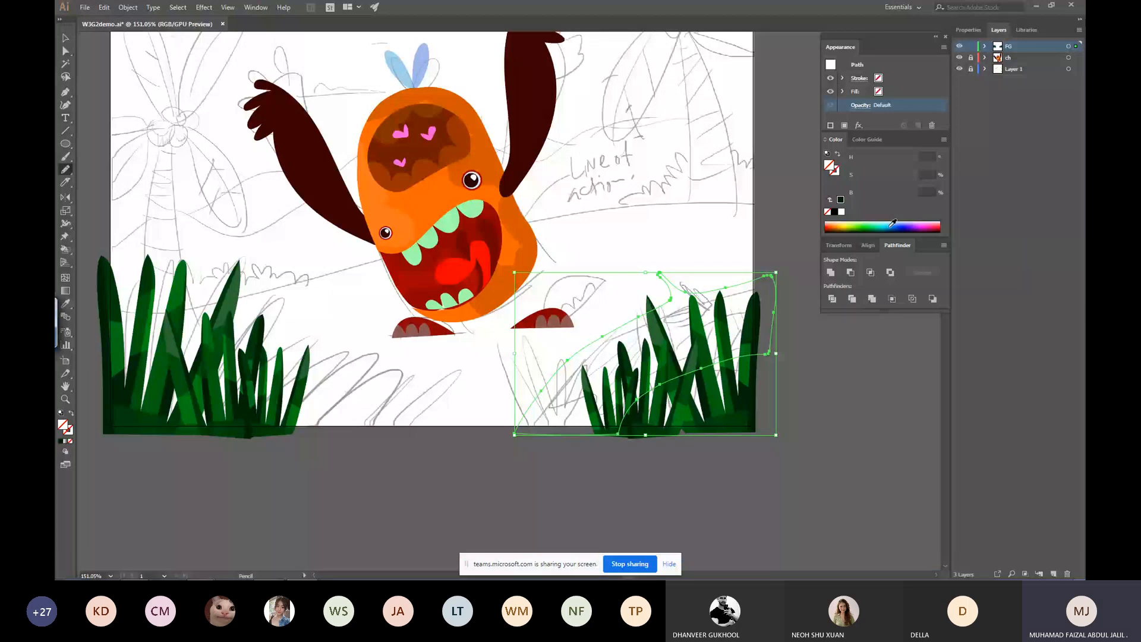
Fill the branch with a dark red shade from the Color Guide and send it behind the grass.
click(864, 139)
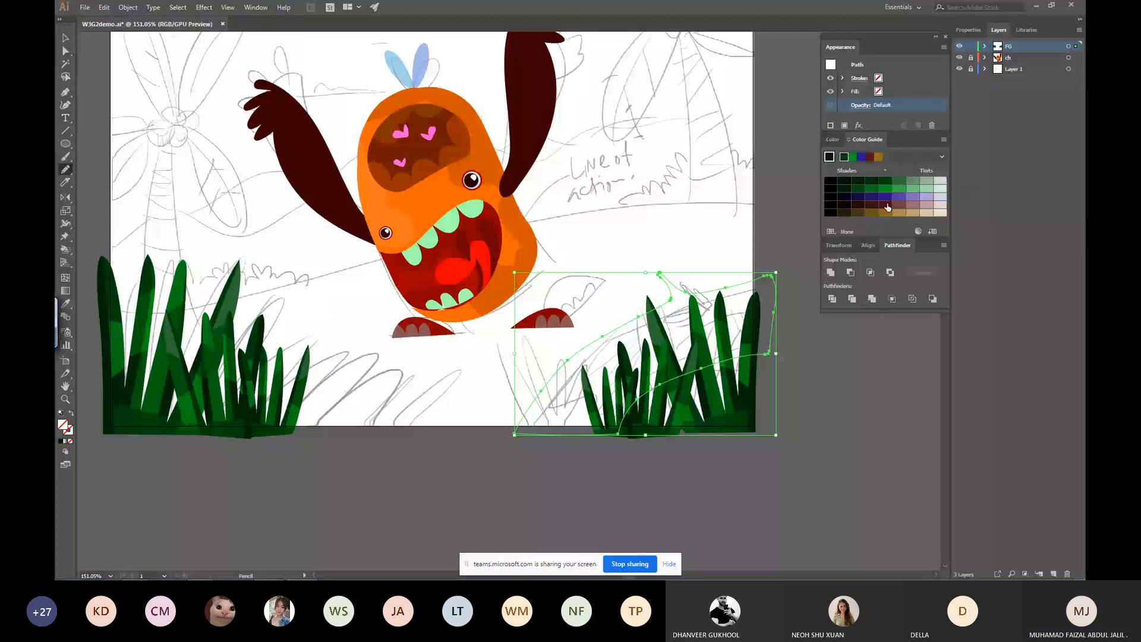
click(886, 205)
click(862, 158)
click(870, 158)
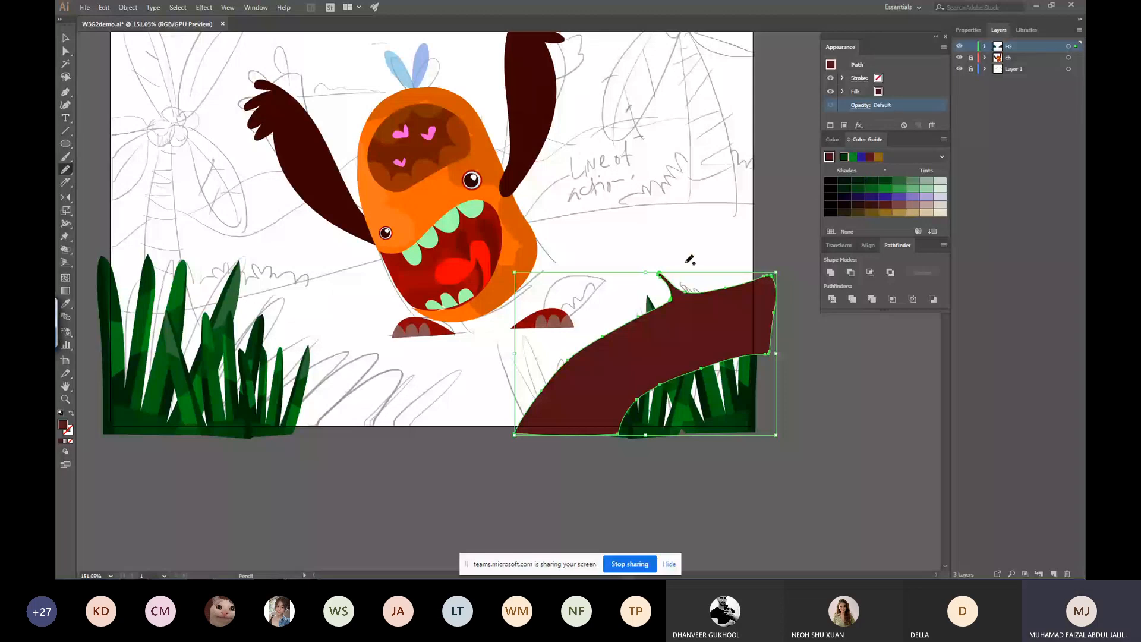
key(ctrl+shift+[)
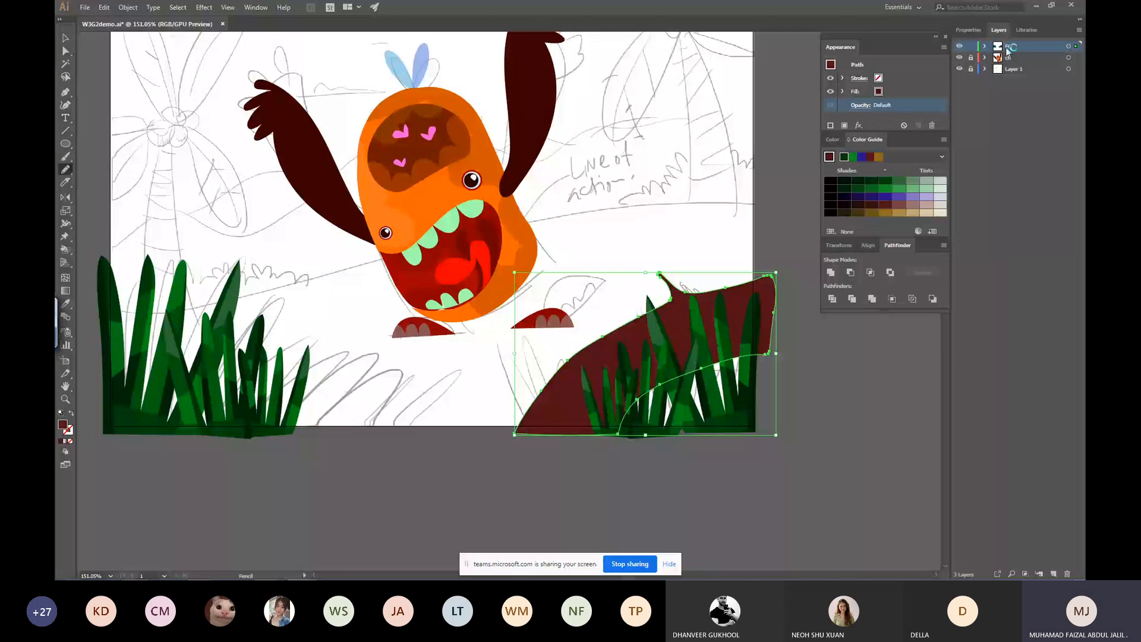
Recolor the branch with the brown harmony color and darken it to a brightness of 25.1.
click(879, 157)
click(832, 139)
drag(889, 194, 879, 194)
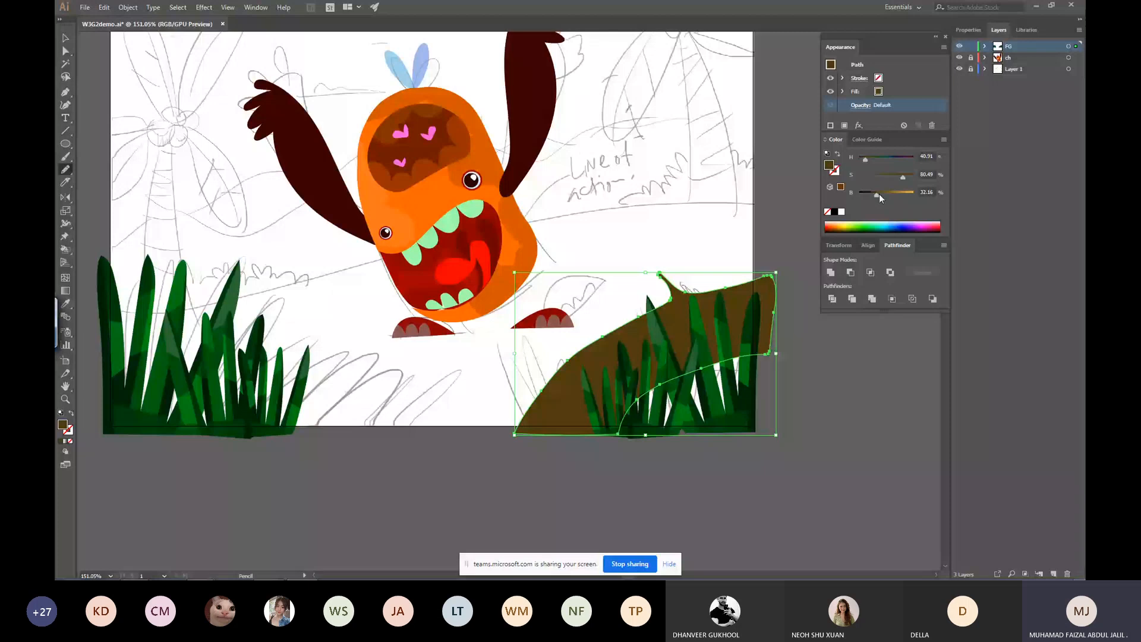
drag(879, 194, 873, 193)
key(ctrl+shift+a)
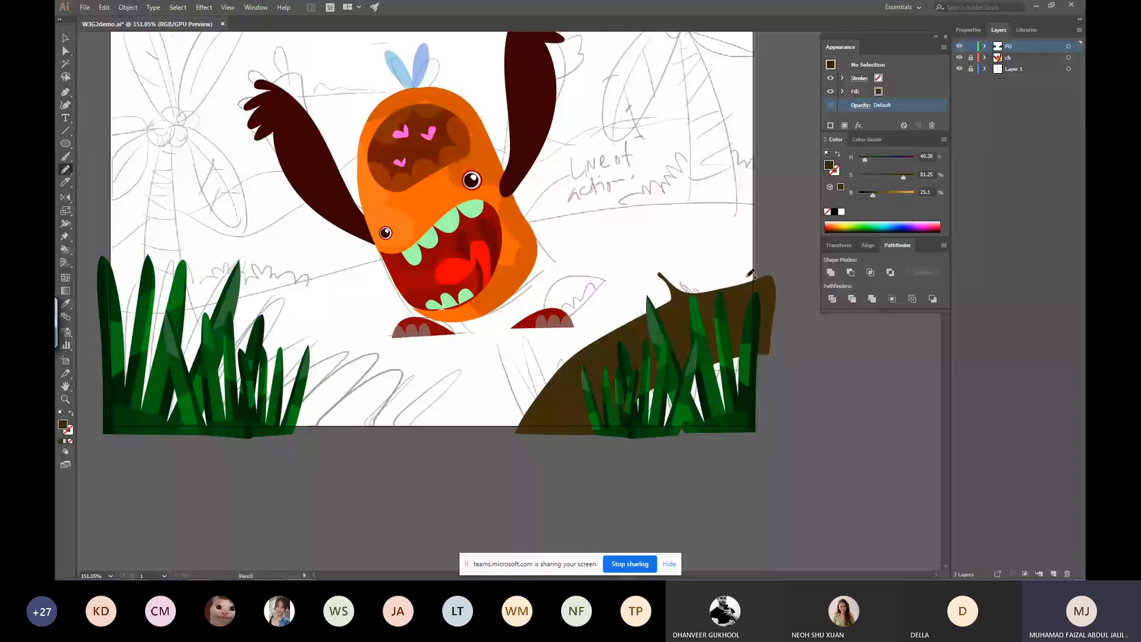
Cut the brown branch lengthwise with the Knife tool along a jagged bark-like line from its lower left end to its upper right corner.
ctrl+click(603, 359)
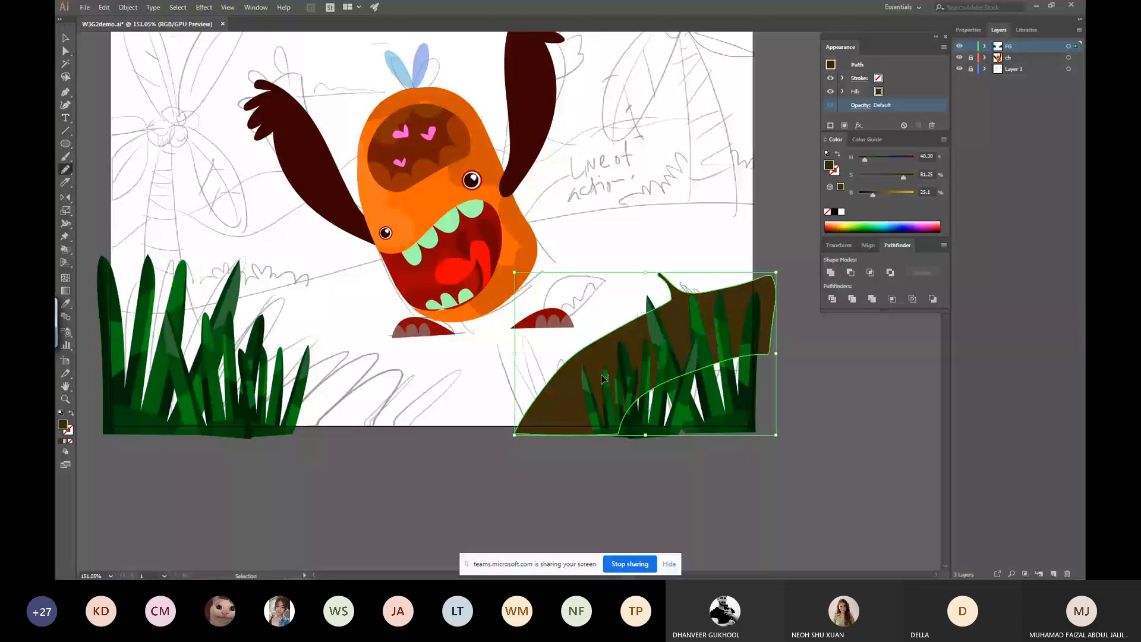
key(ctrl+shift+a)
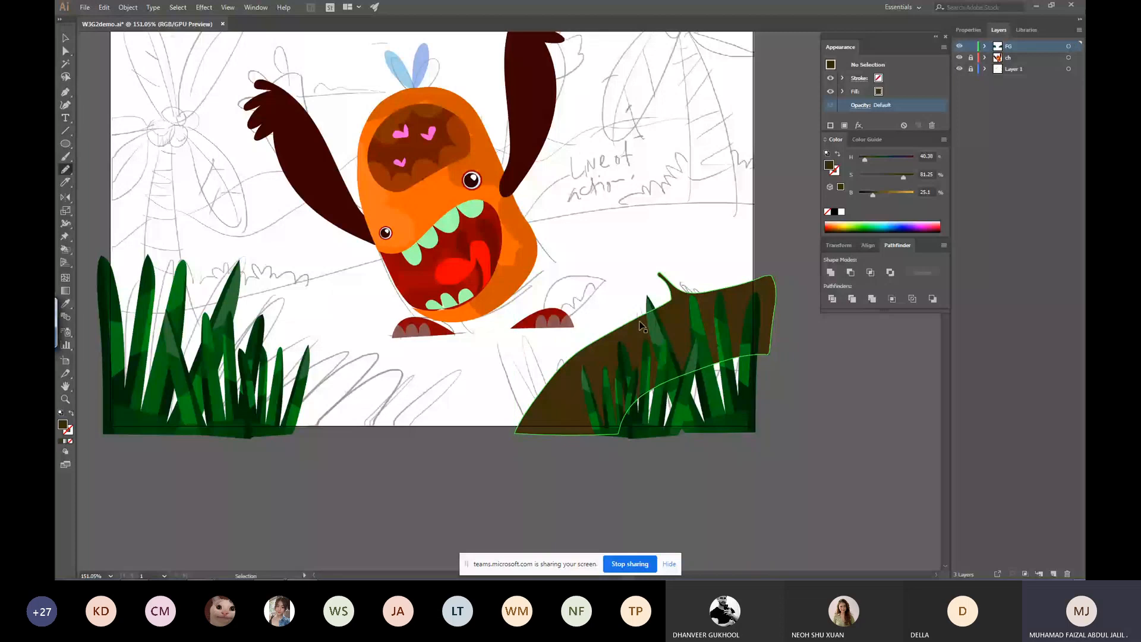
ctrl+click(642, 326)
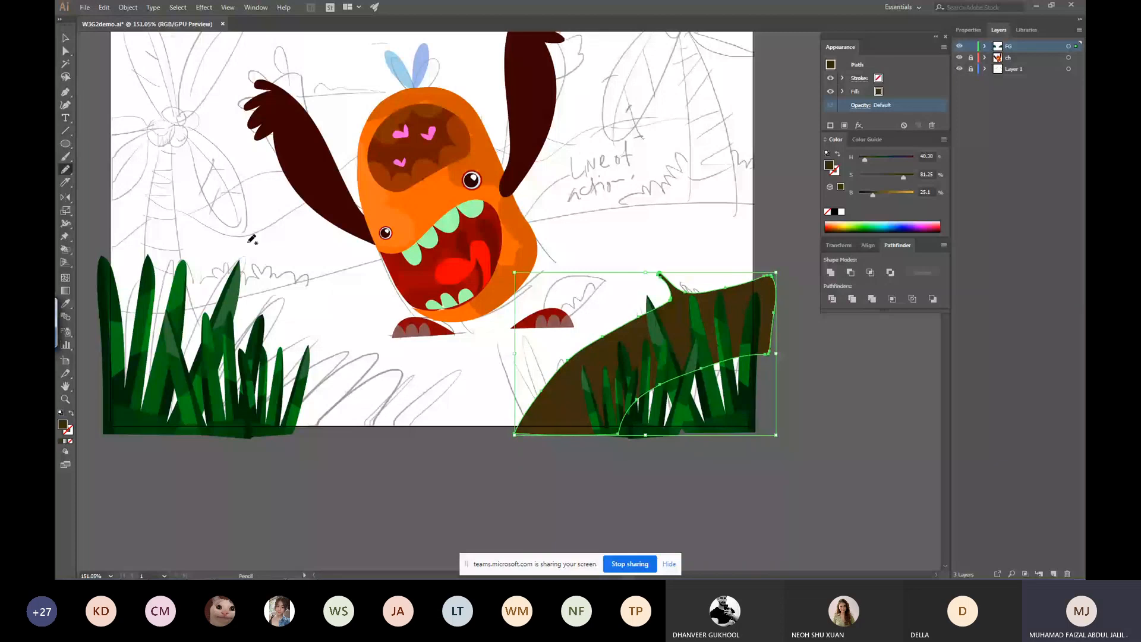
key(shift+e)
key(ctrl+space)
ctrl+click(712, 391)
ctrl+click(397, 344)
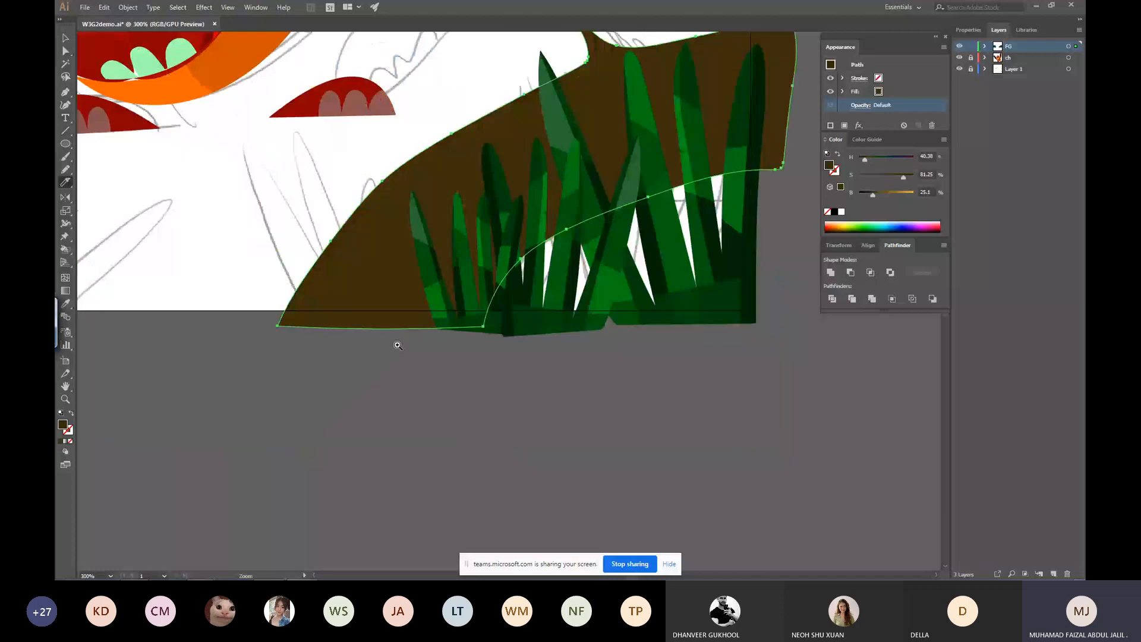
drag(384, 281, 360, 348)
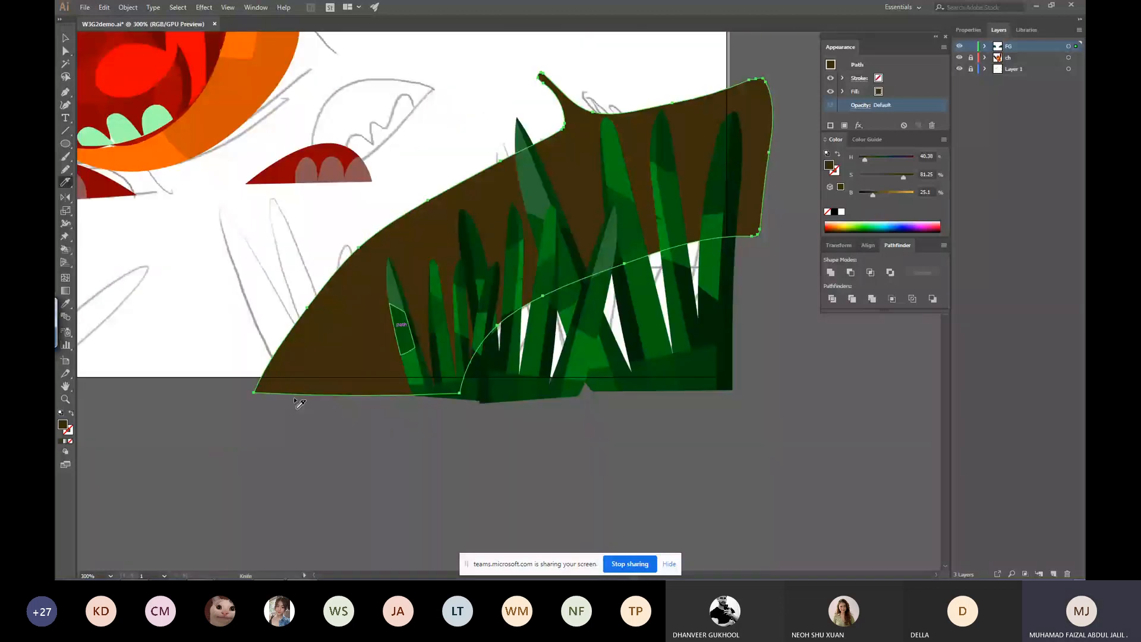
mouse_move(294, 399)
mouse_down()
mouse_move(357, 337)
mouse_move(369, 351)
mouse_move(634, 168)
mouse_move(751, 126)
mouse_move(765, 79)
mouse_up()
scroll(765, 85, up, 1)
right_click(765, 85)
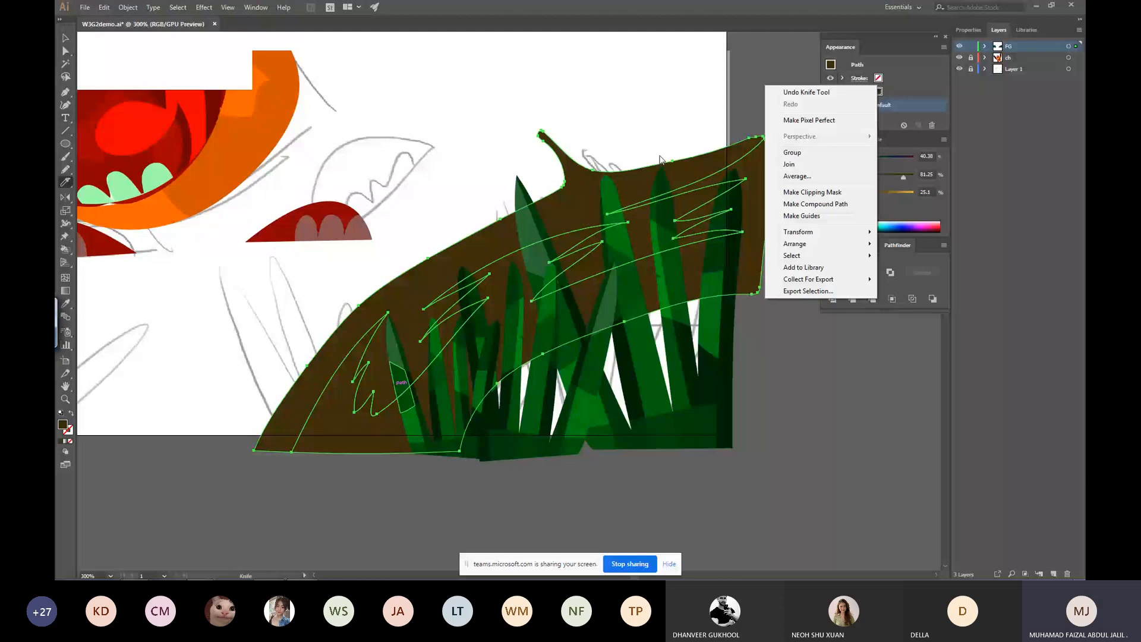
Darken the lower piece of the cut branch to a brightness of 16.86 as bark shading.
ctrl+click(659, 159)
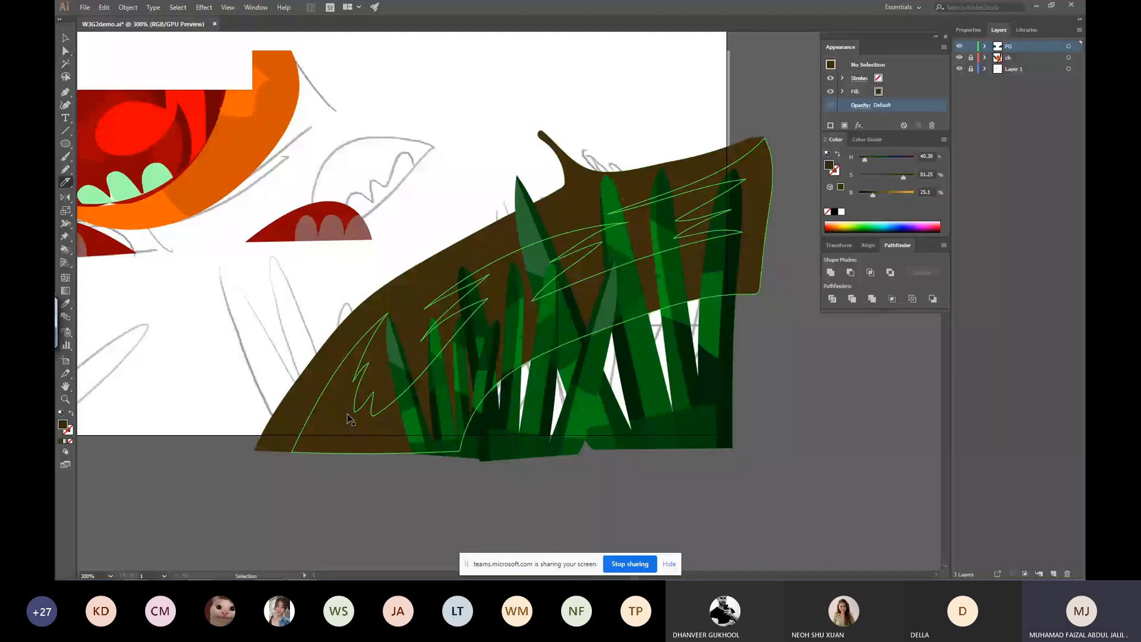
ctrl+click(350, 420)
click(869, 194)
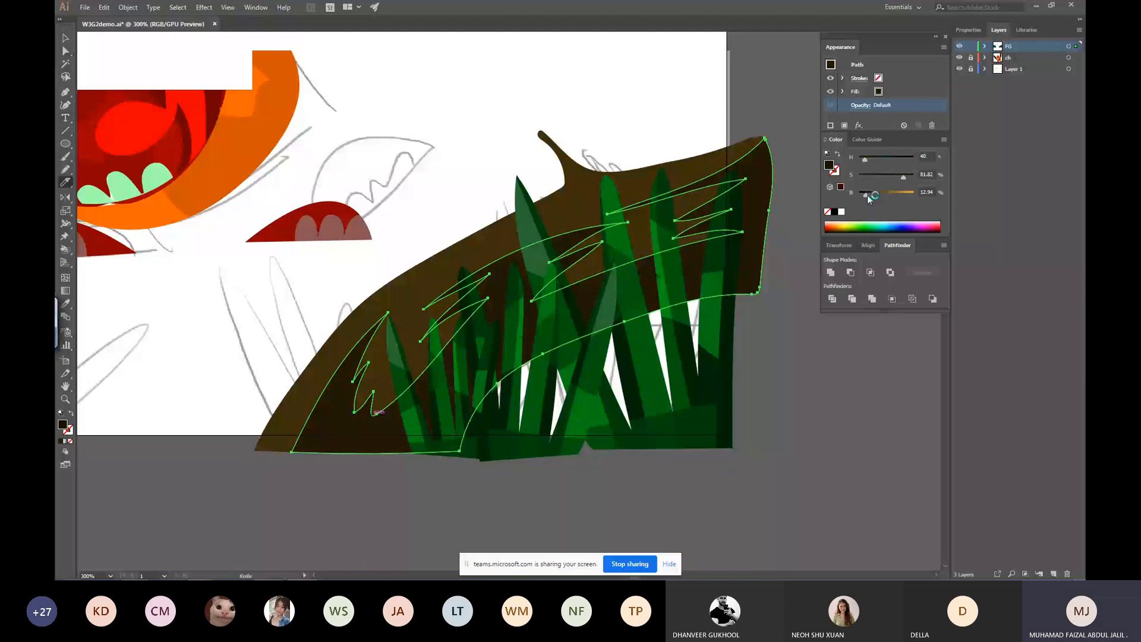
ctrl+click(814, 229)
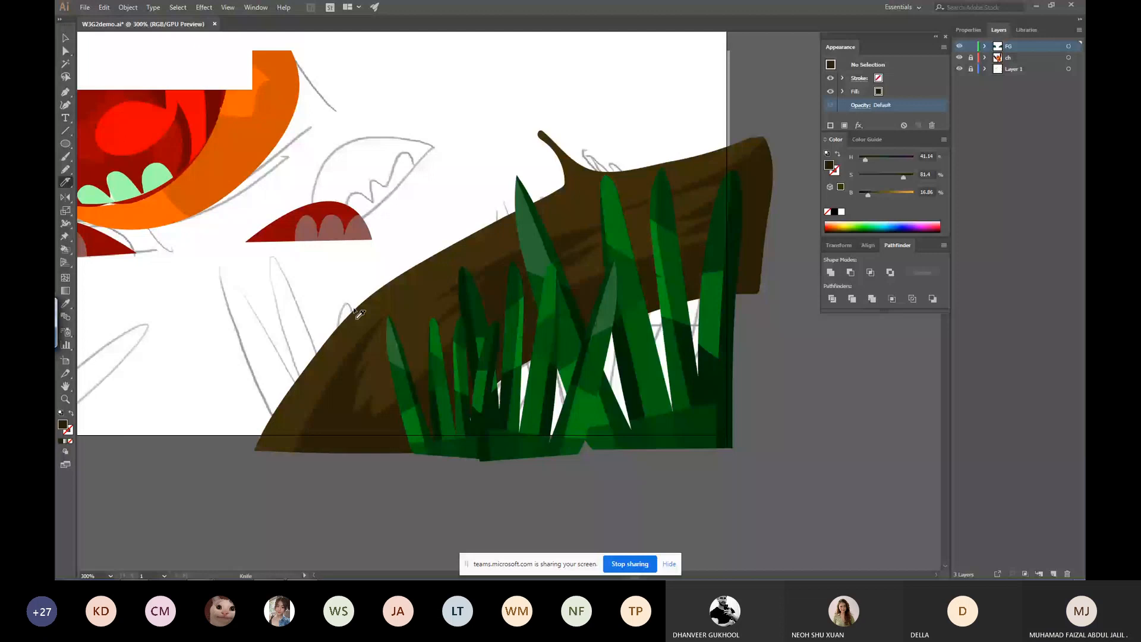
Cut a thin jagged highlight strip along the branch's upper left edge and twig with the Knife, and lighten it to a brightness of about 38.
ctrl+click(414, 360)
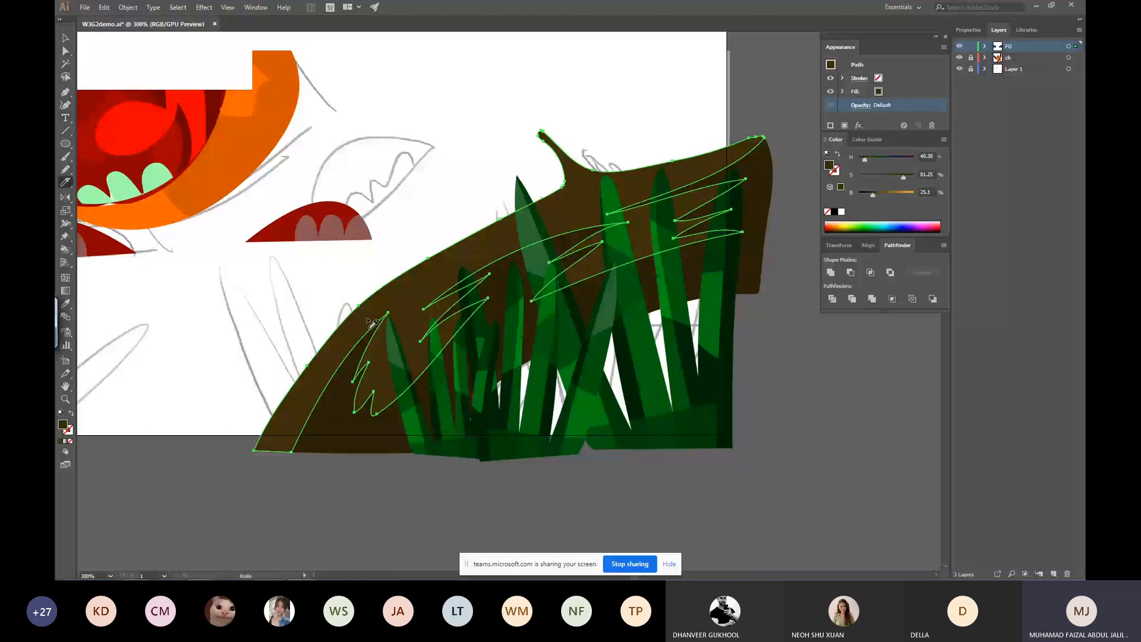
mouse_move(262, 460)
mouse_down()
mouse_move(451, 267)
mouse_move(588, 184)
mouse_up()
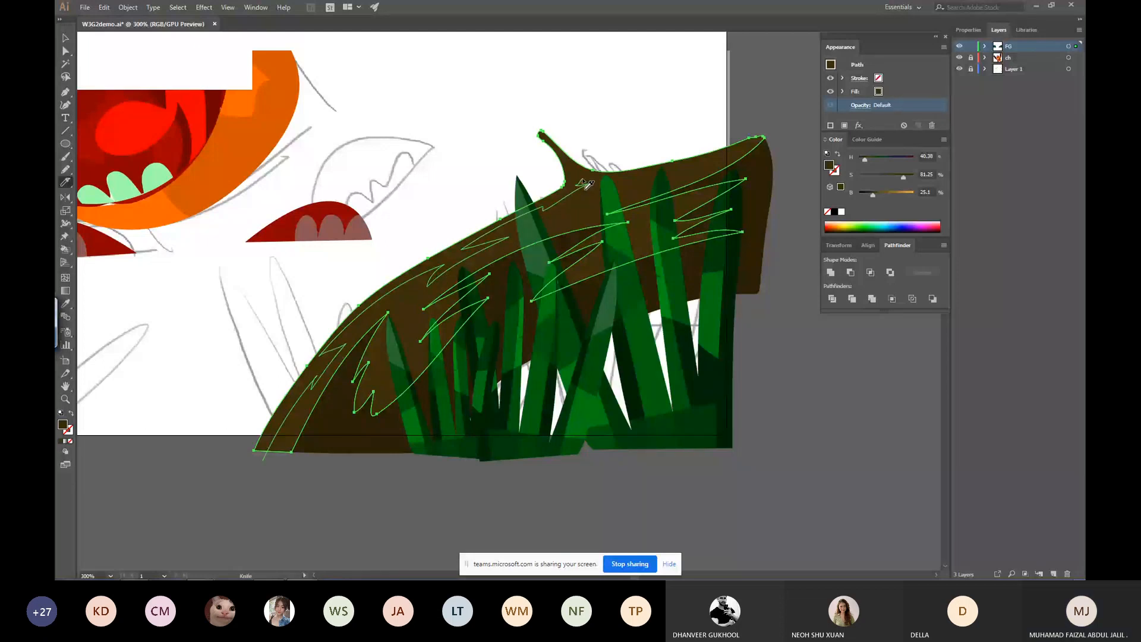
key(v)
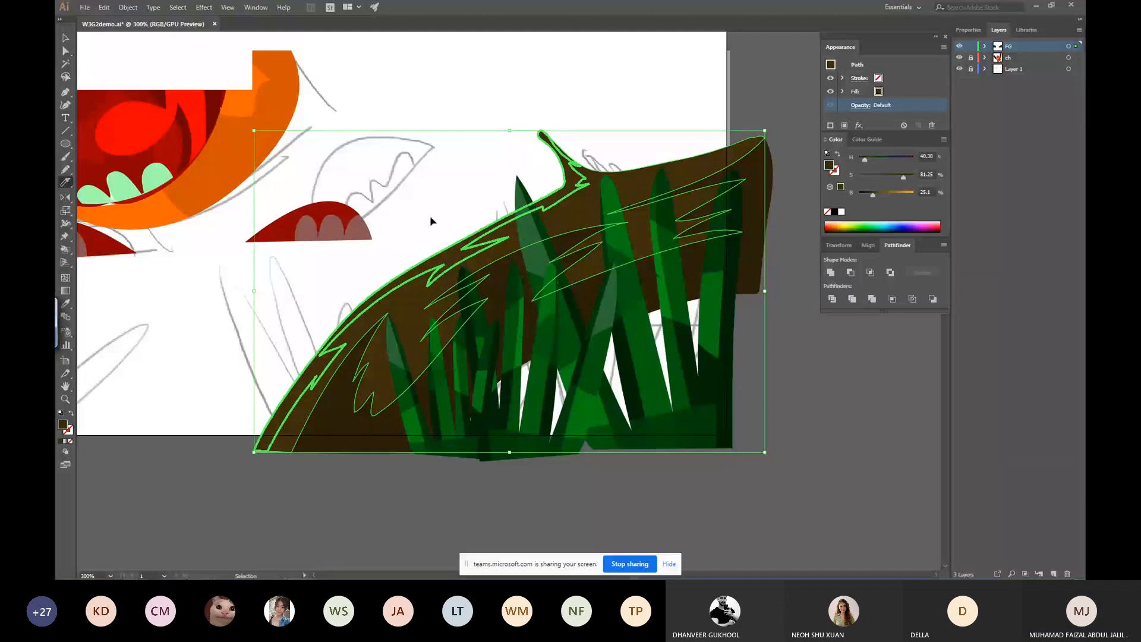
ctrl+shift+click(570, 213)
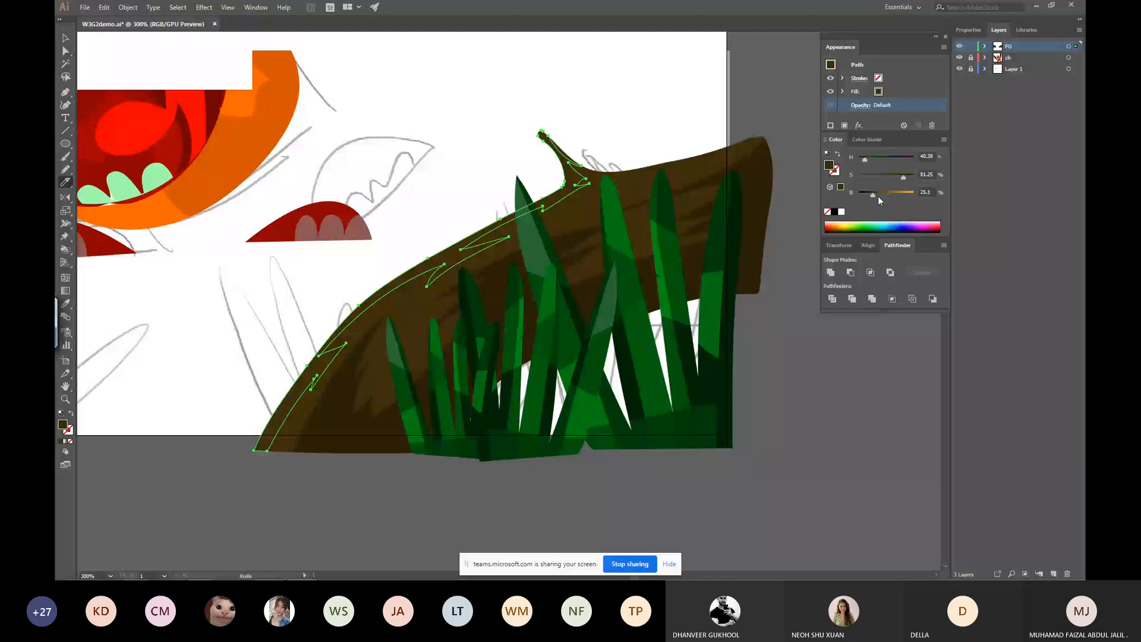
click(879, 195)
key(ctrl+shift+a)
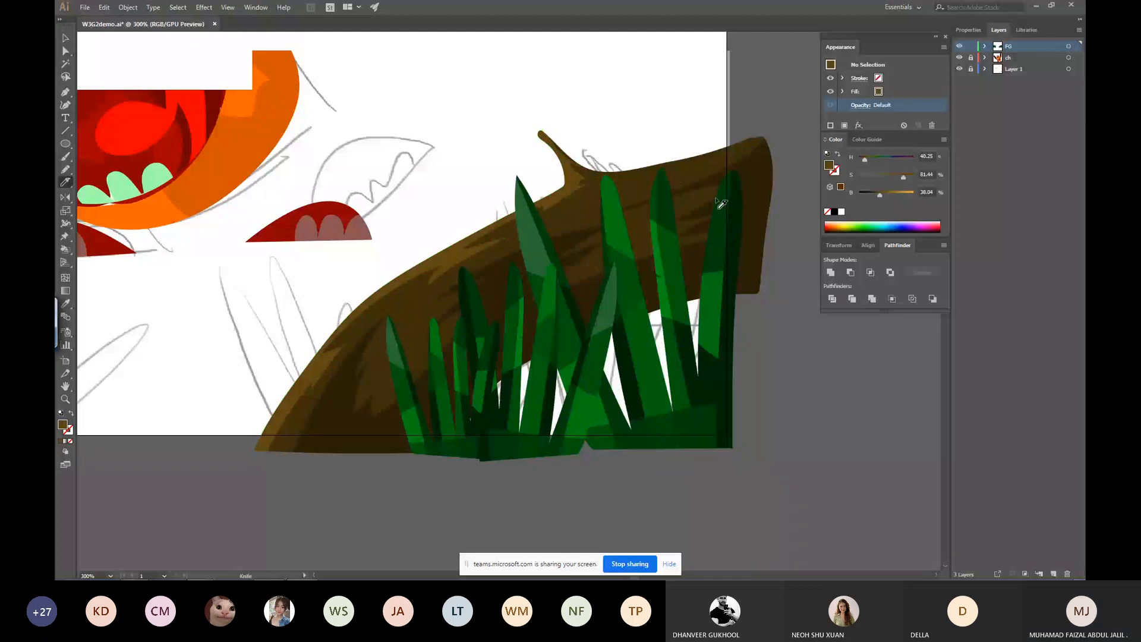
Try to group the branch pieces.
key(ctrl+minus)
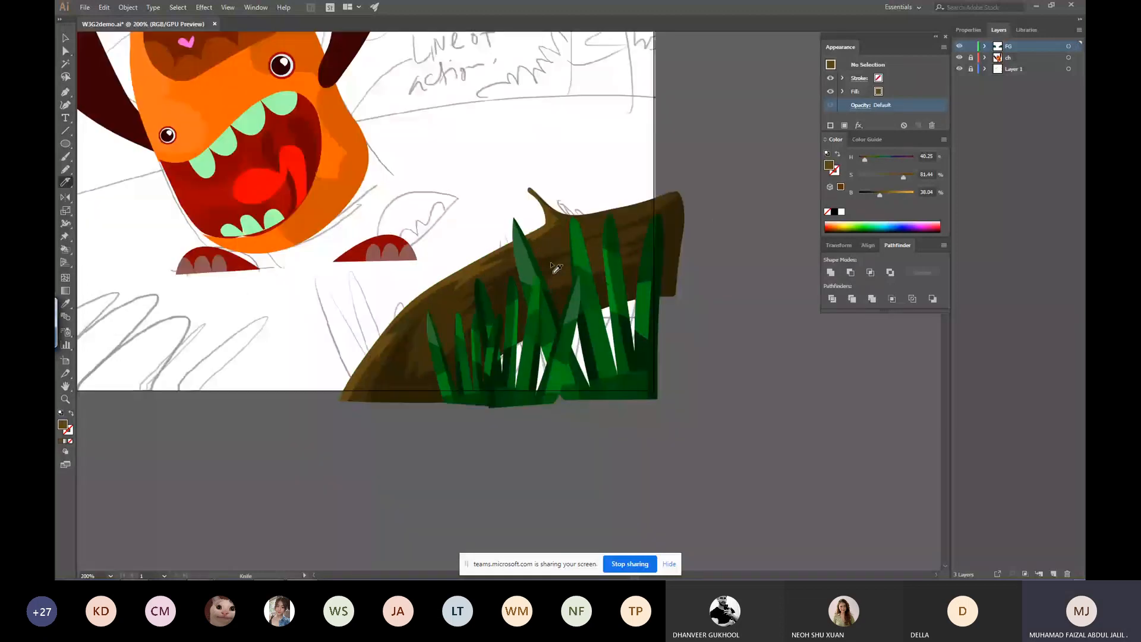
key(v)
click(452, 283)
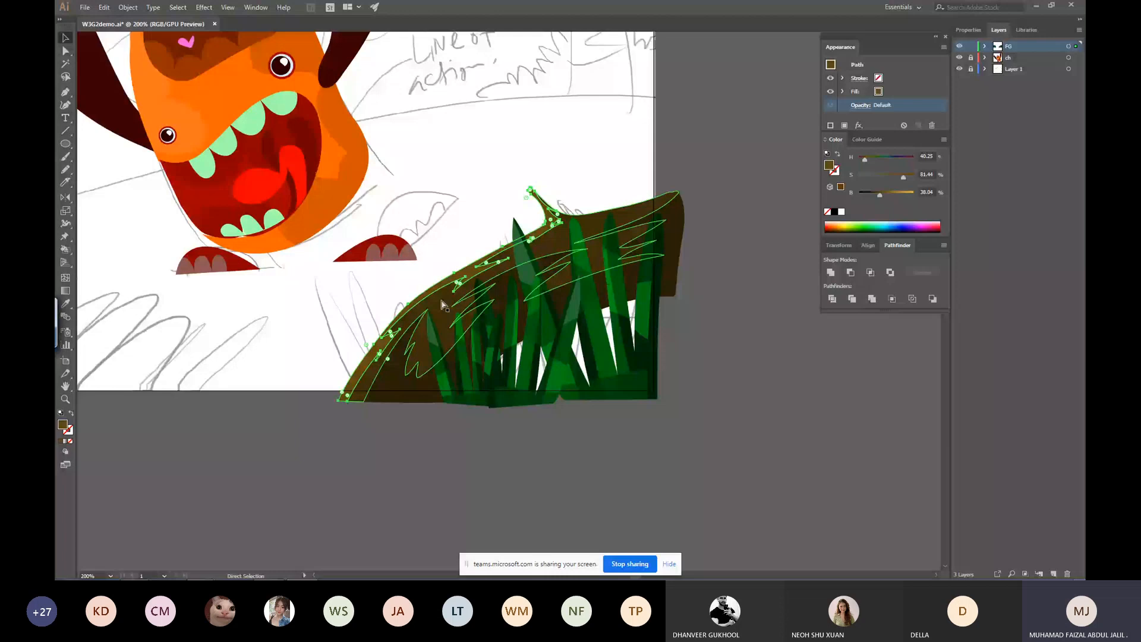
key(ctrl+a)
key(ctrl+g)
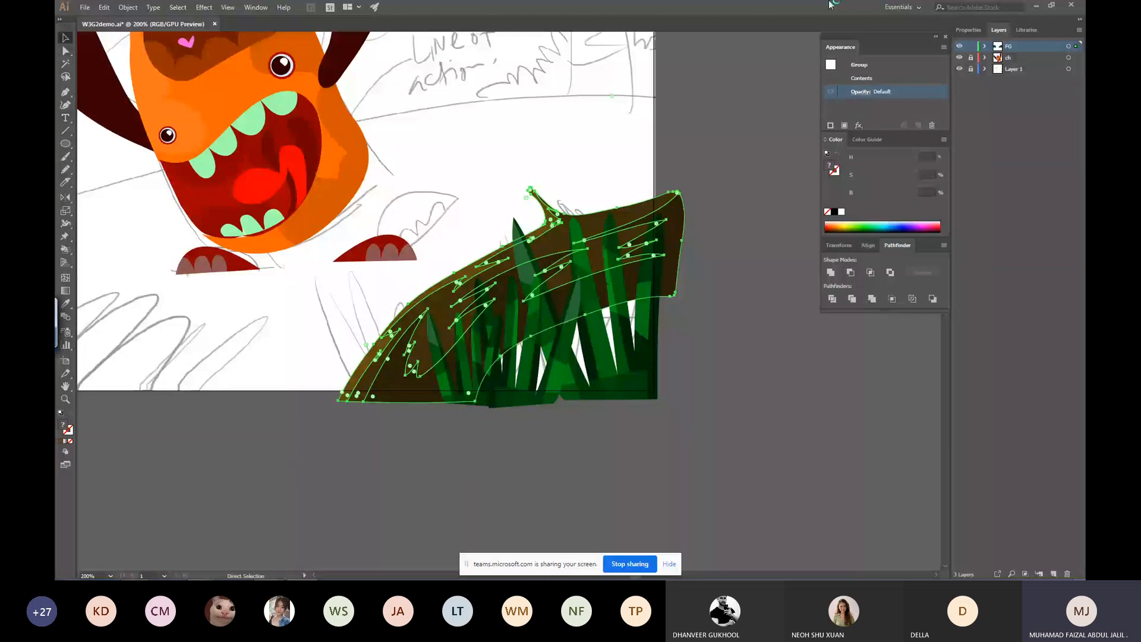
click(708, 139)
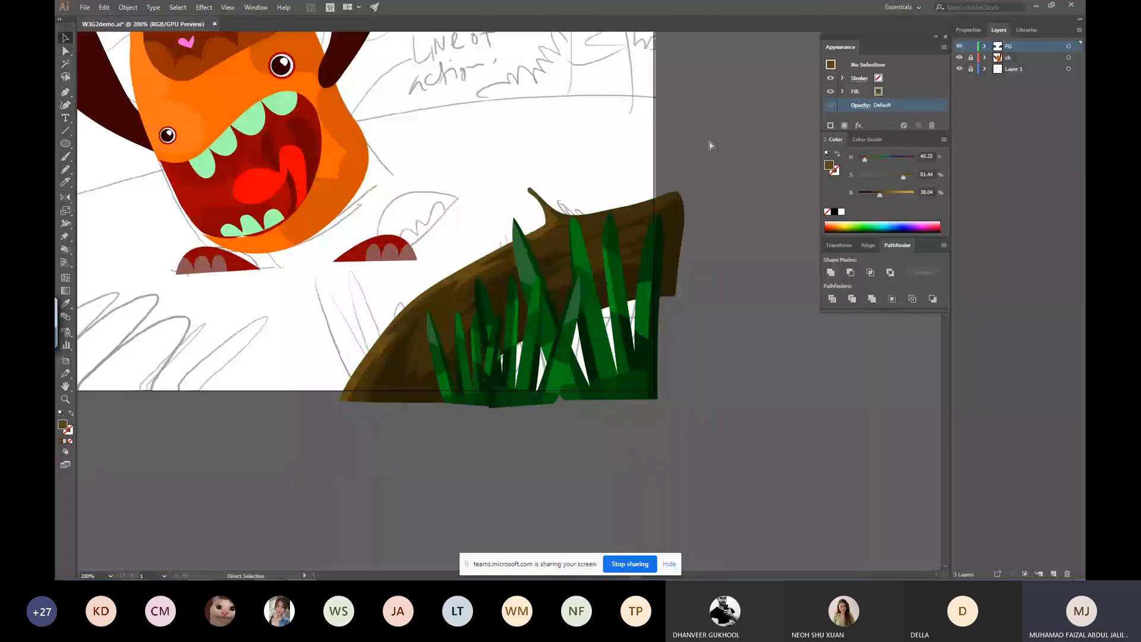
key(ctrl+z)
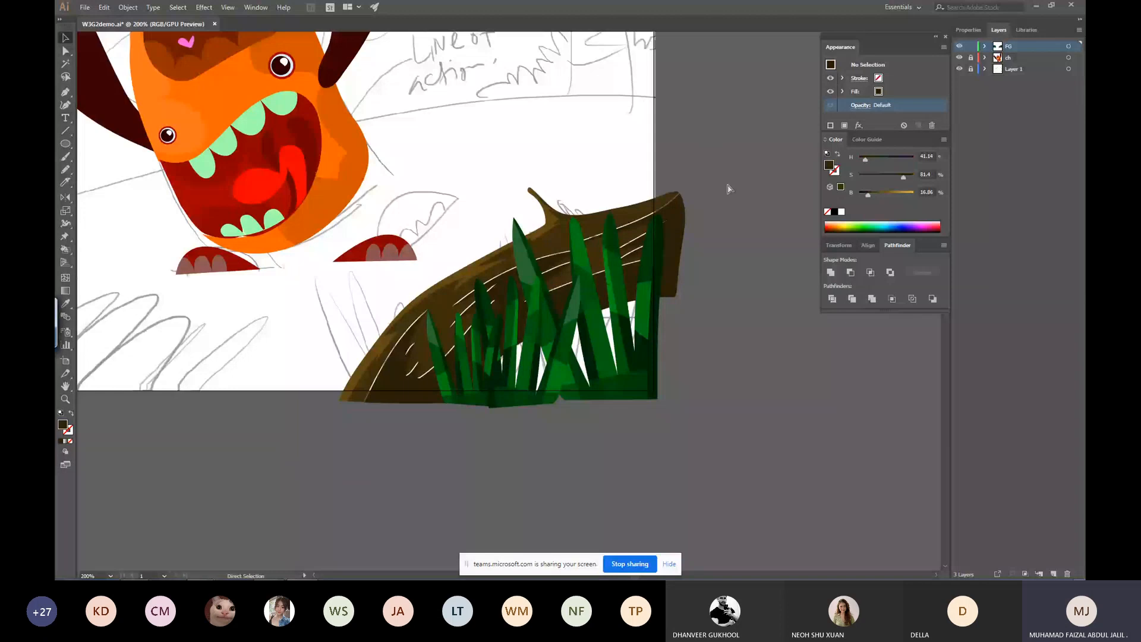
click(725, 189)
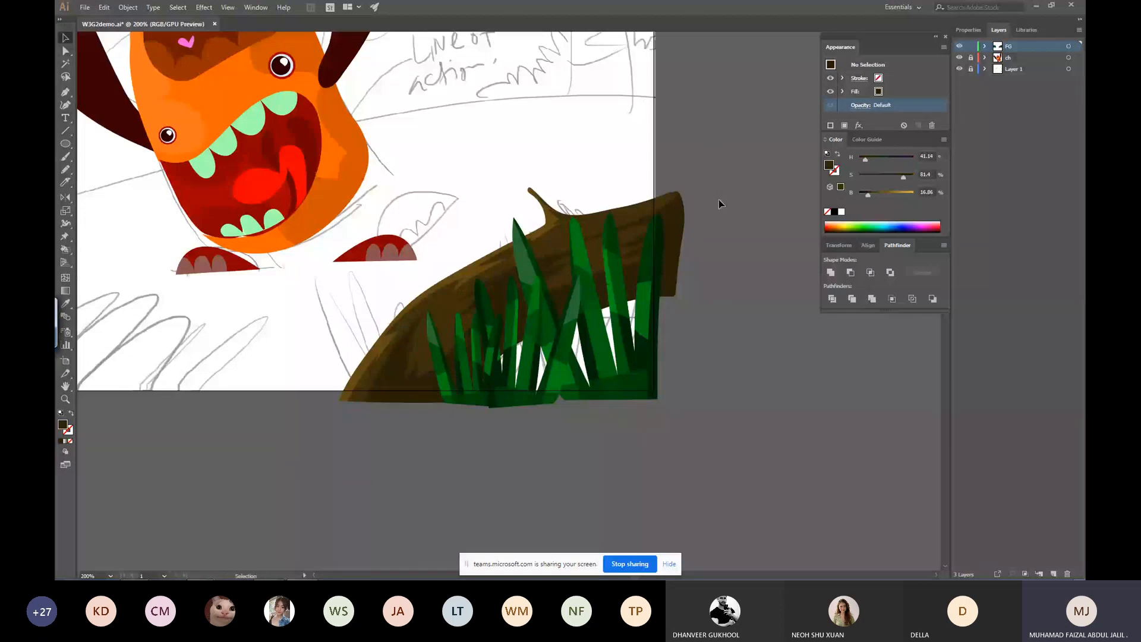
Save the document and group the highlight, middle and shadow pieces of the branch together.
key(a)
key(ctrl+s)
click(678, 214)
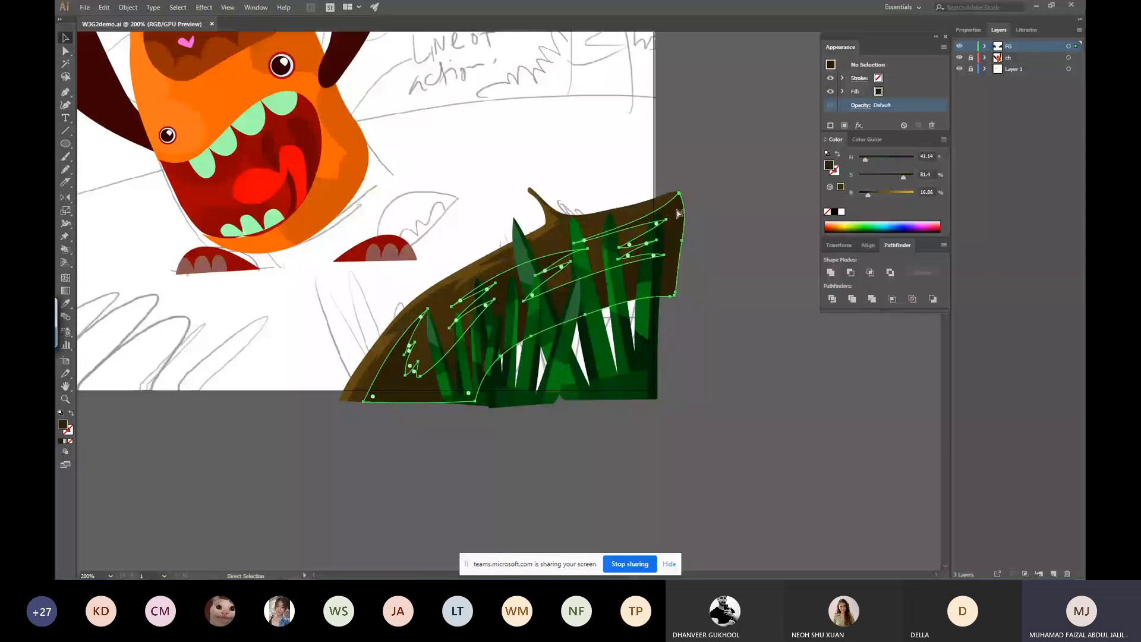
key(ctrl+shift+a)
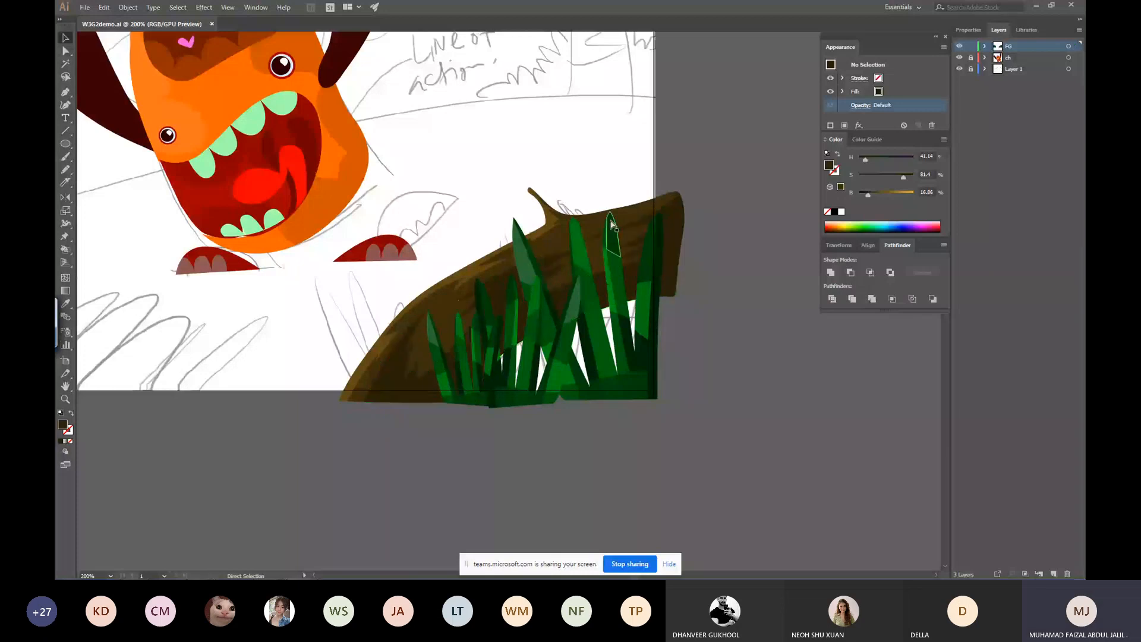
click(648, 208)
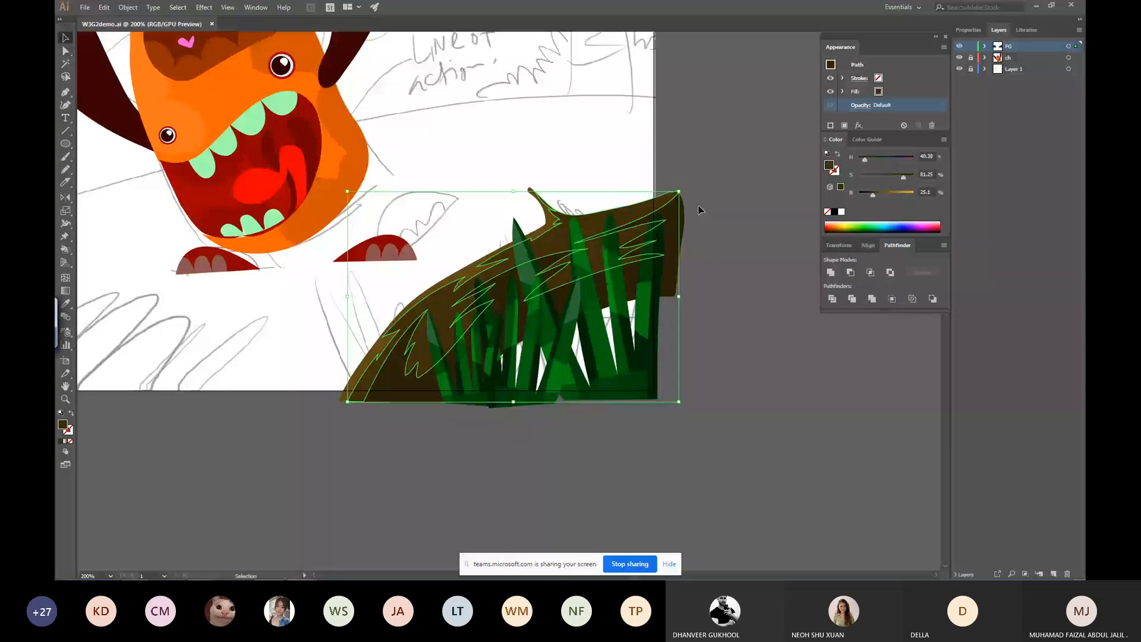
shift+click(678, 231)
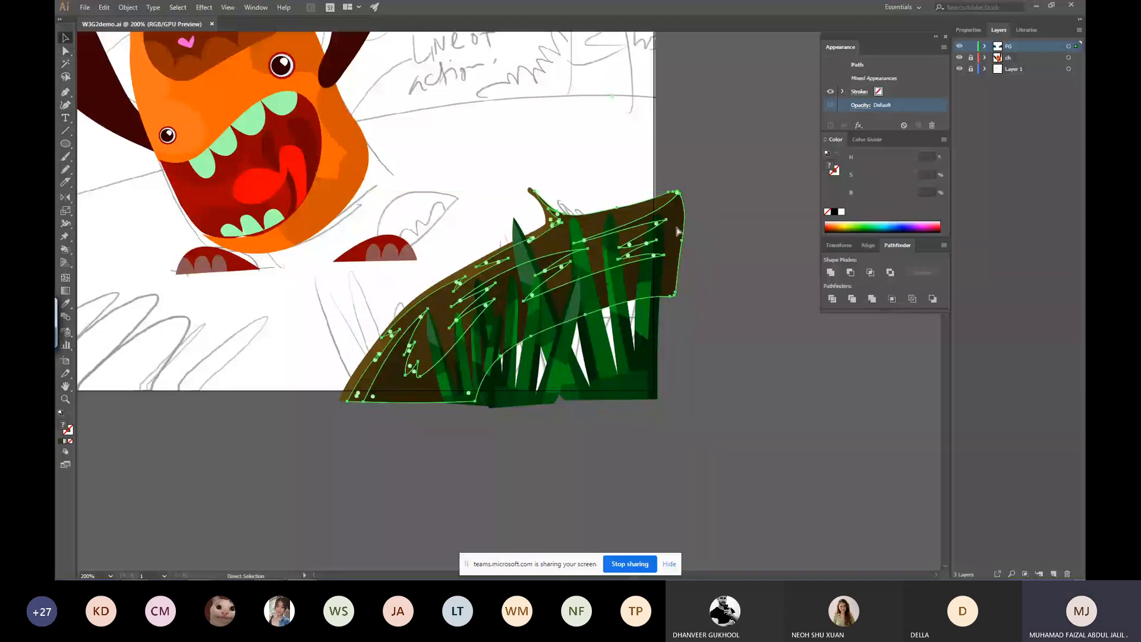
key(ctrl+g)
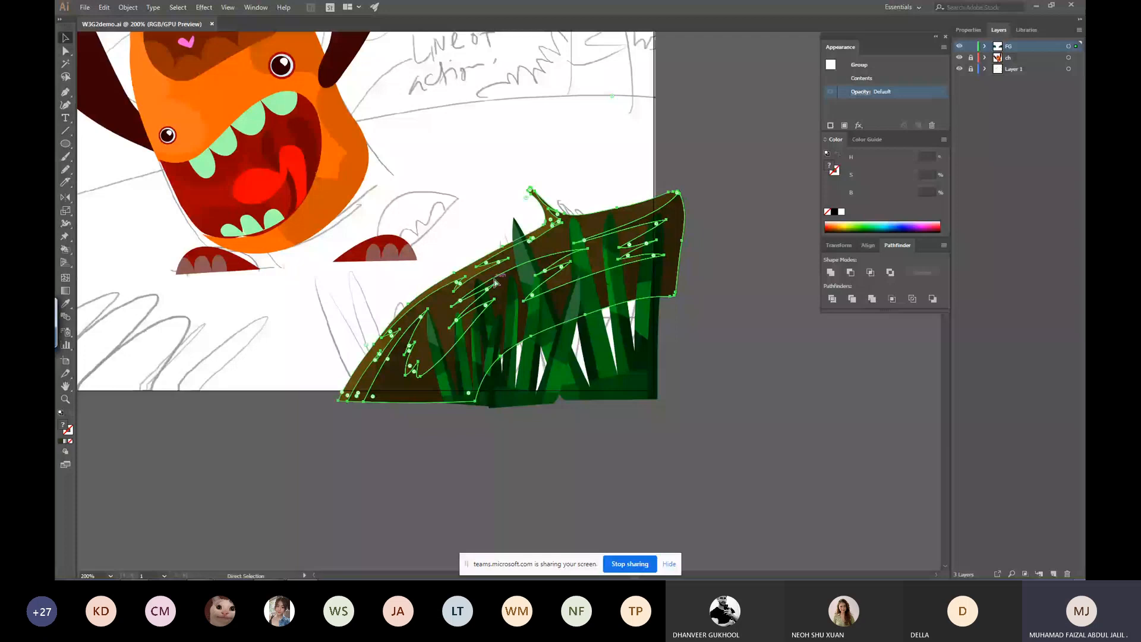
key(v)
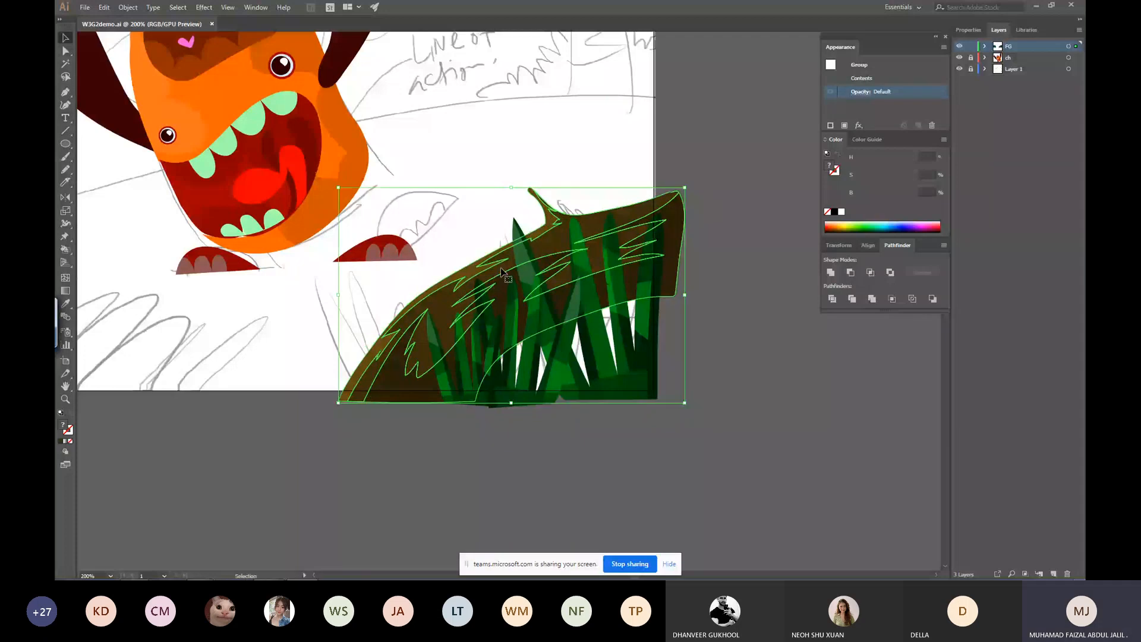
key(a)
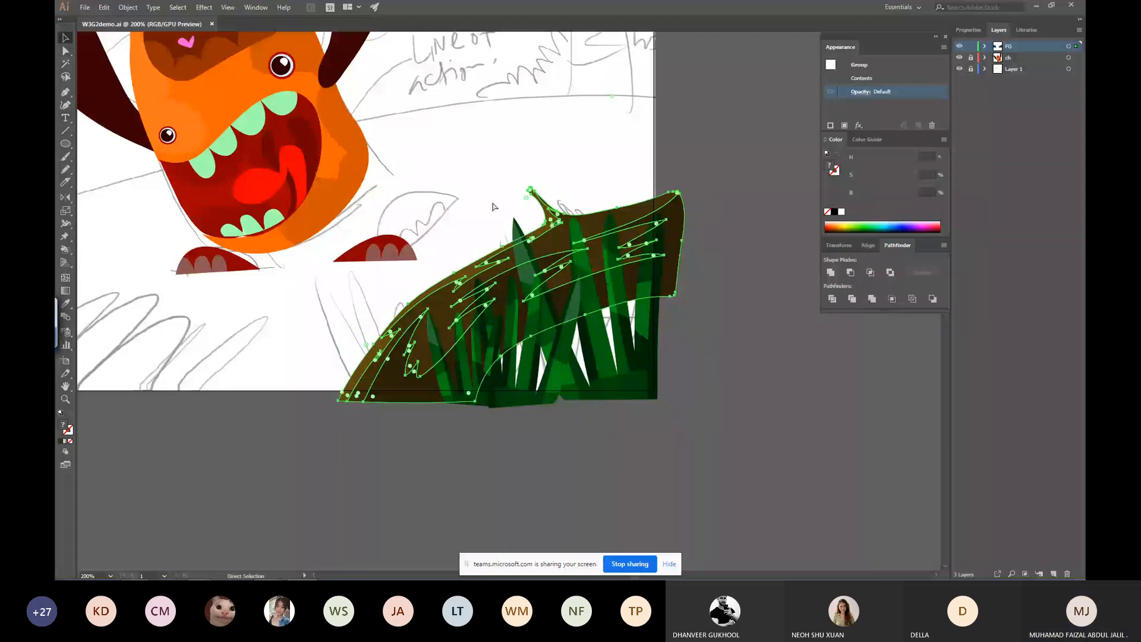
key(v)
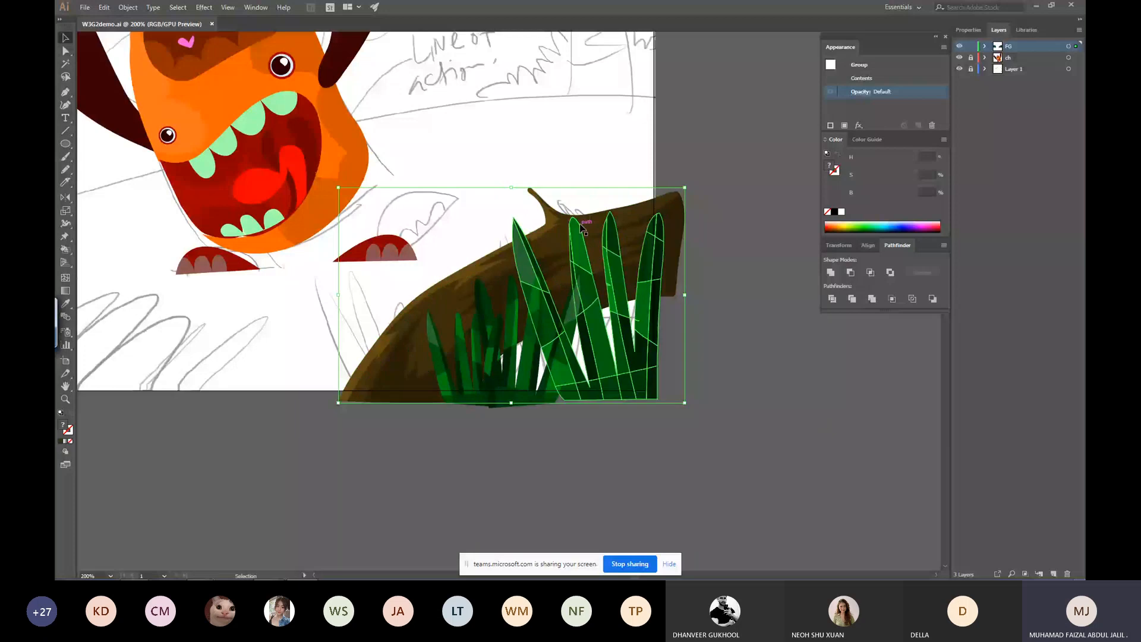
key(a)
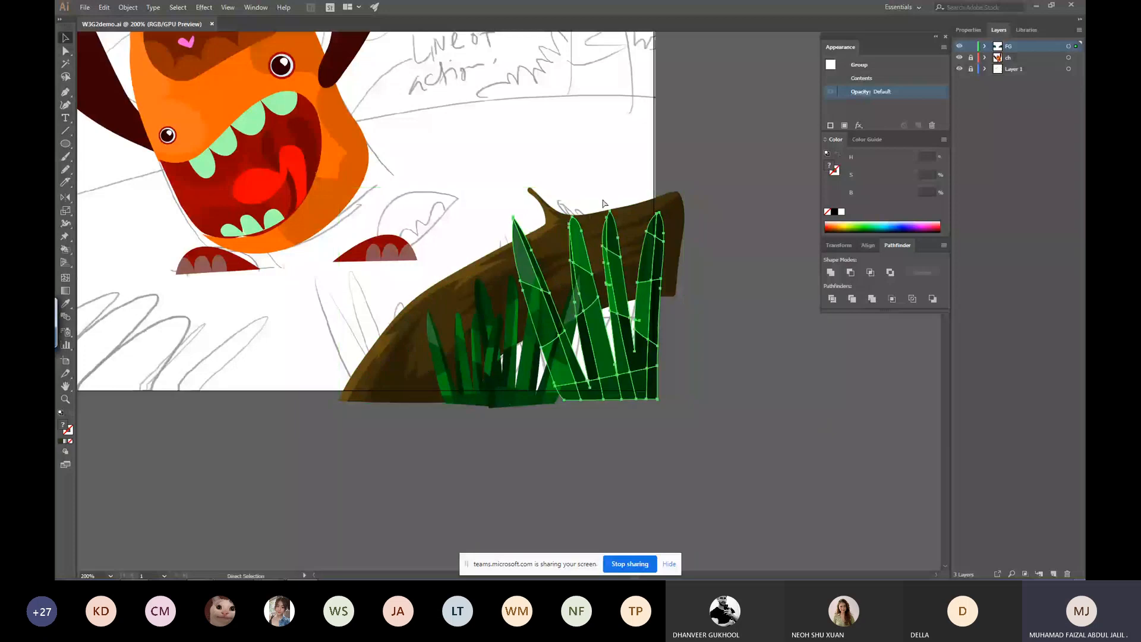
key(ctrl+minus)
key(ctrl+minus)
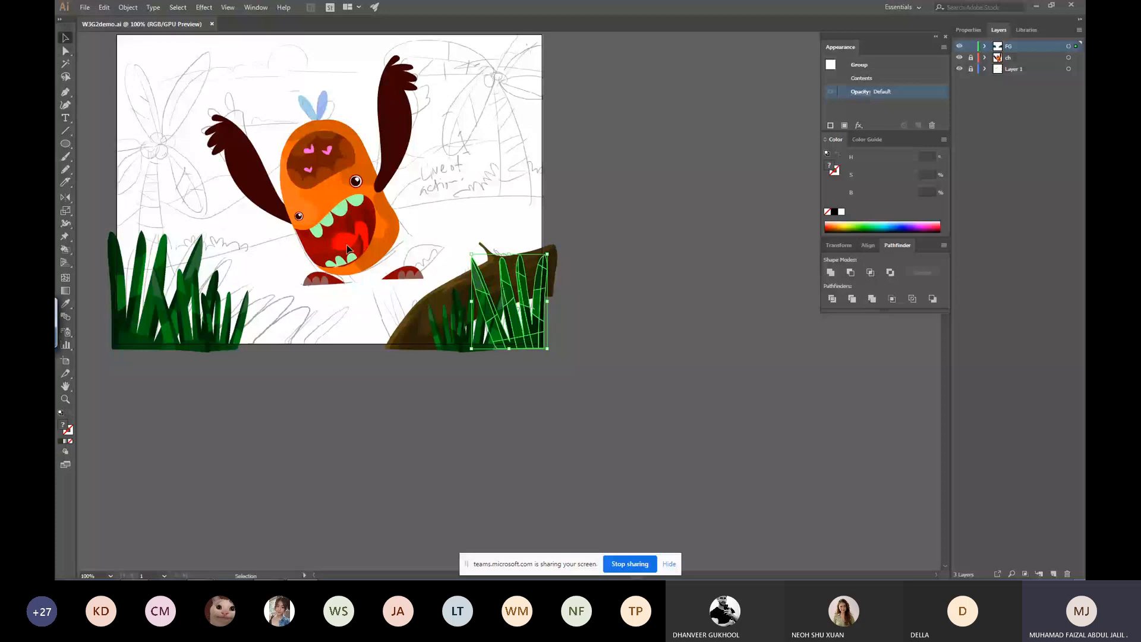
click(402, 359)
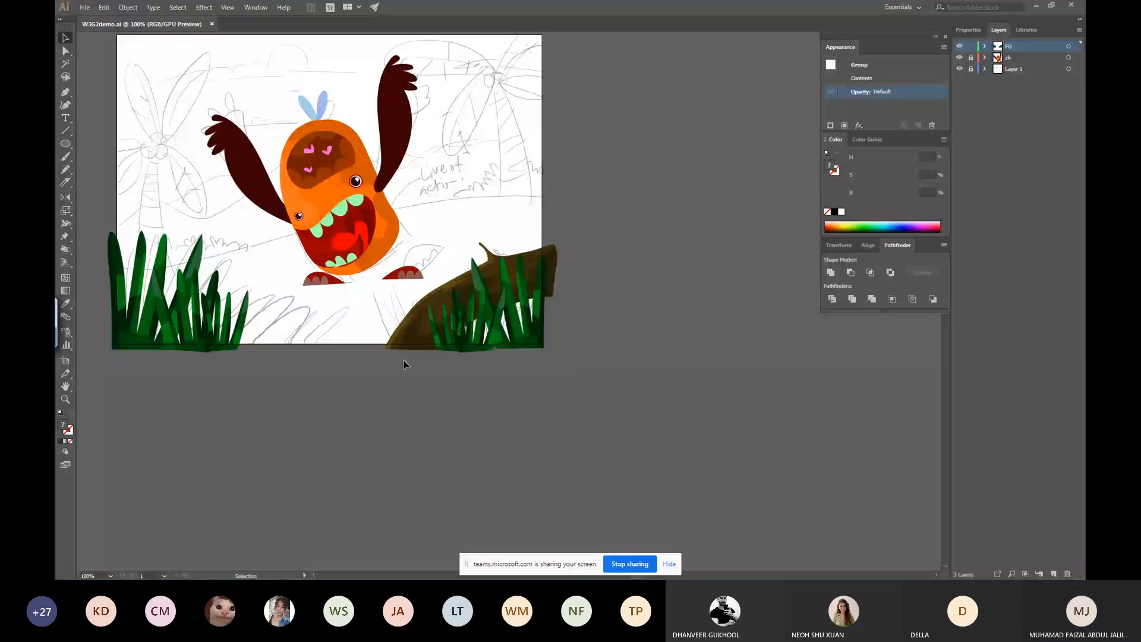
Place a horizontally reflected copy of the branch group over the left grass, scaled down to about three quarters of its size.
drag(434, 341, 111, 348)
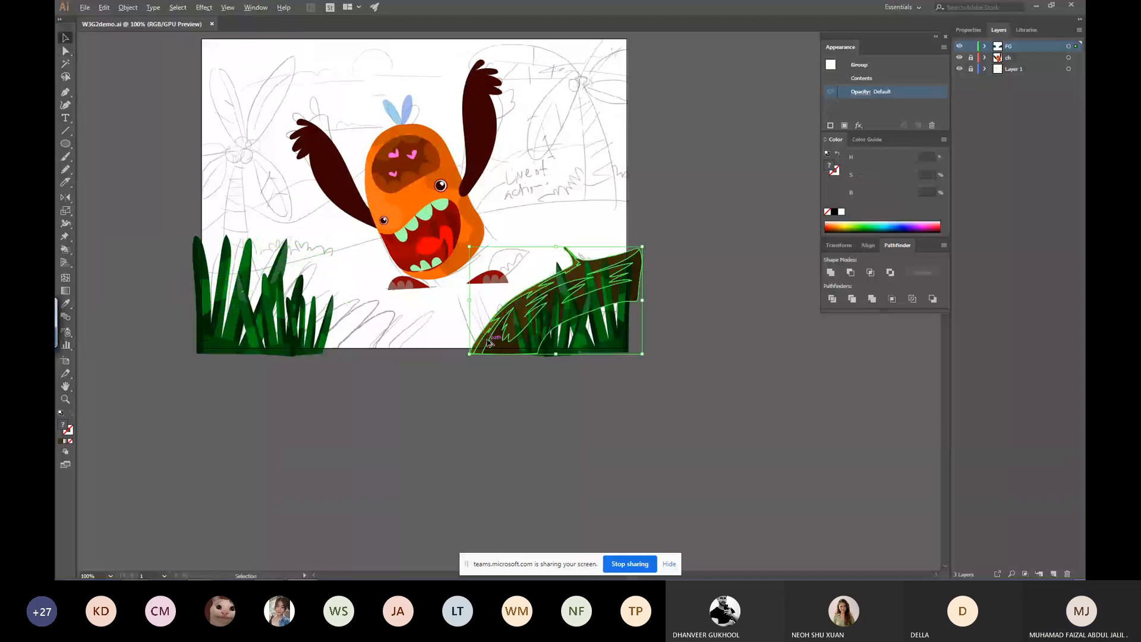
drag(488, 342, 369, 305)
key(o)
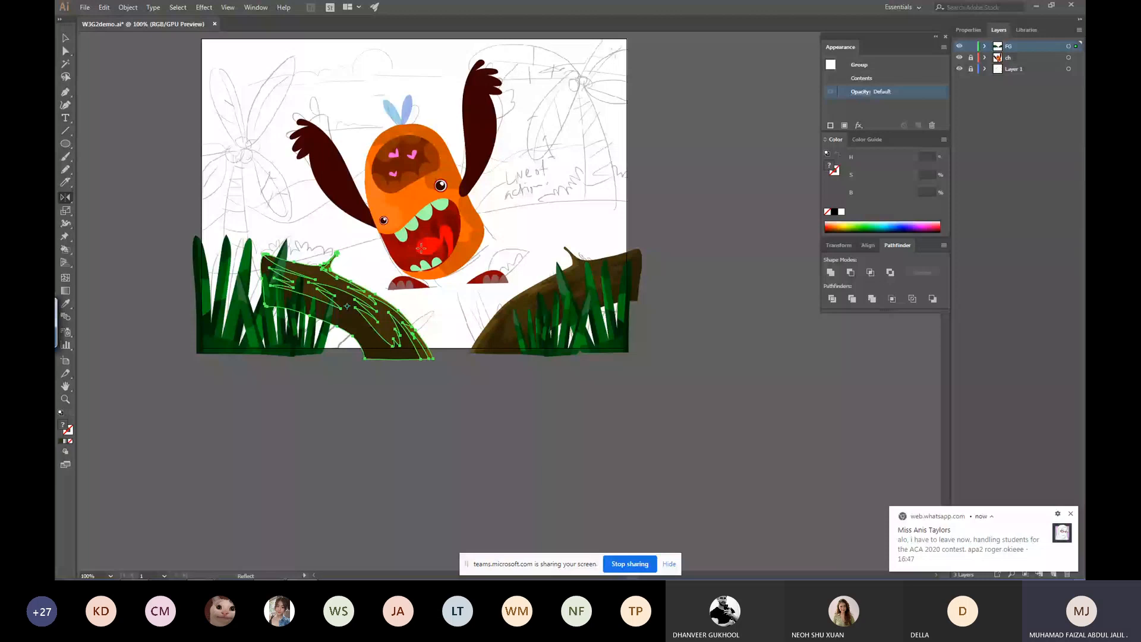
key(v)
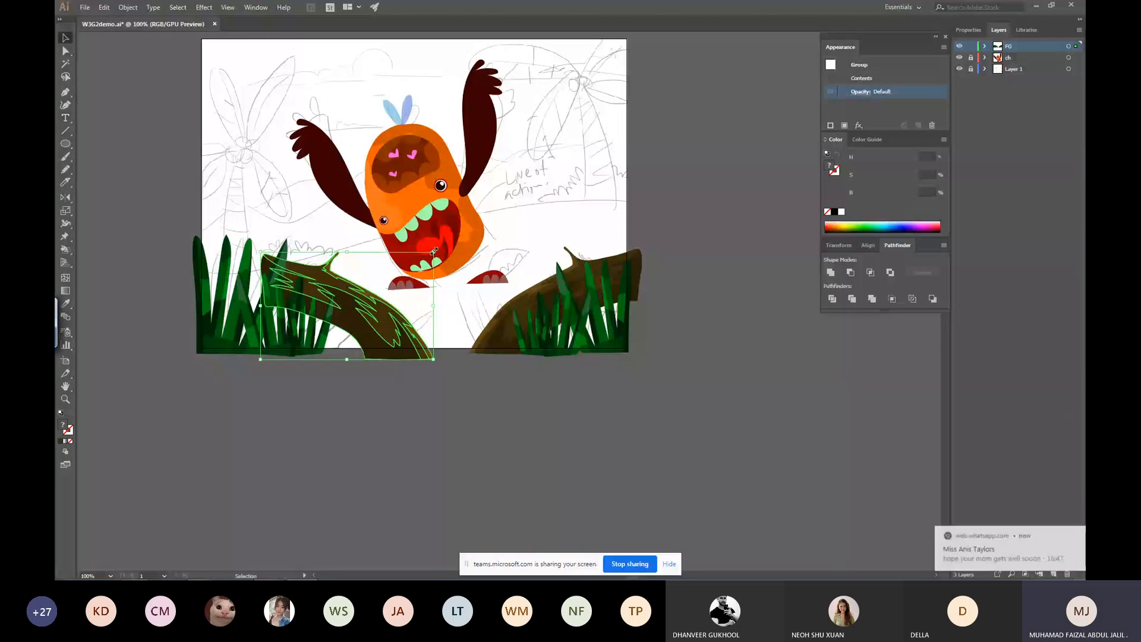
drag(433, 251, 387, 281)
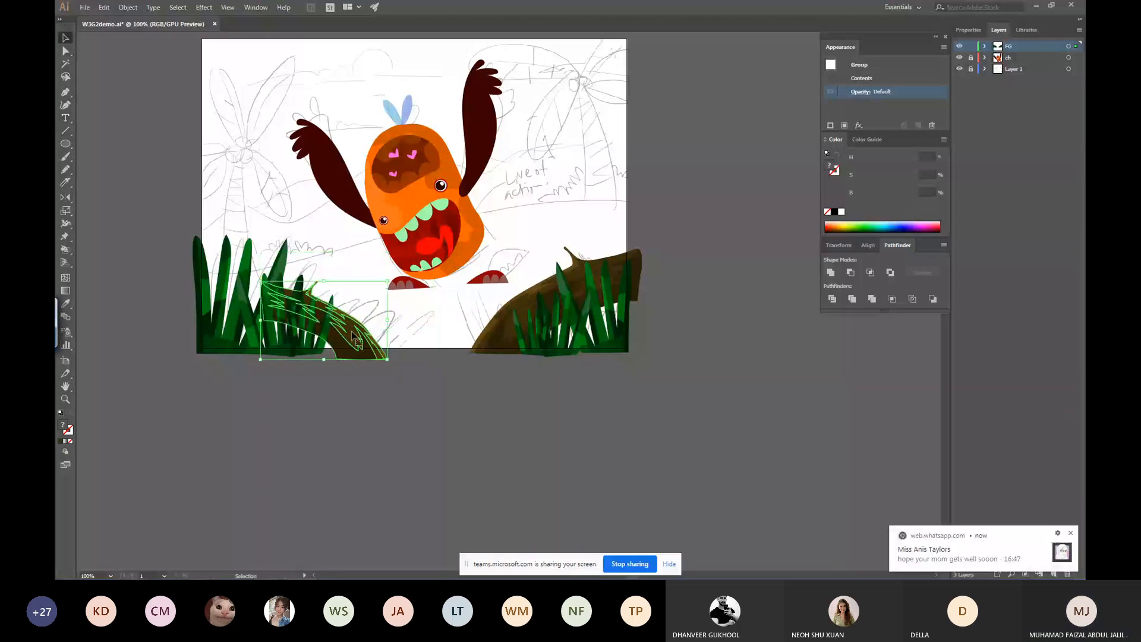
Tuck the reflected branch behind the left grass clump so its end pokes out beside the grass along the artboard's lower edge.
drag(355, 338, 243, 345)
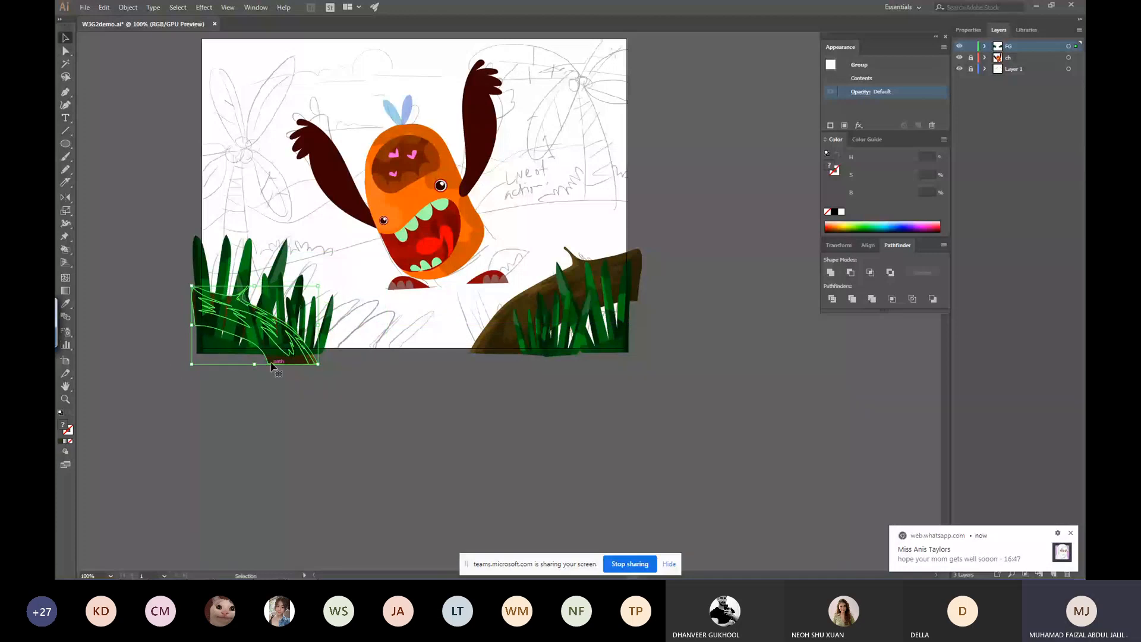
drag(271, 363, 272, 354)
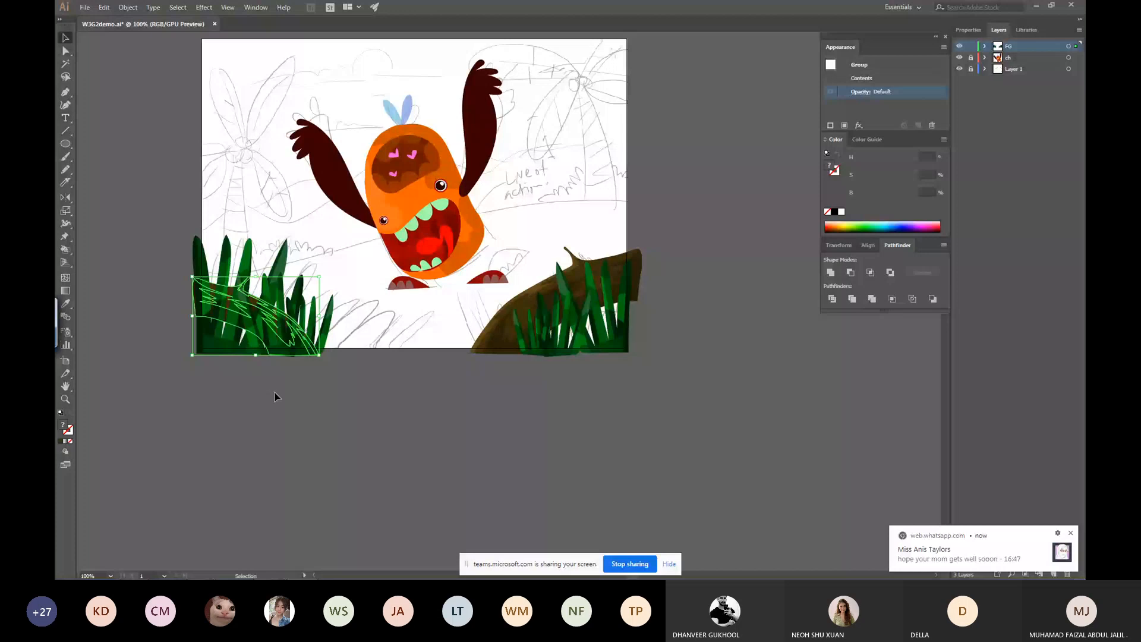
click(328, 405)
drag(256, 303, 409, 356)
click(395, 440)
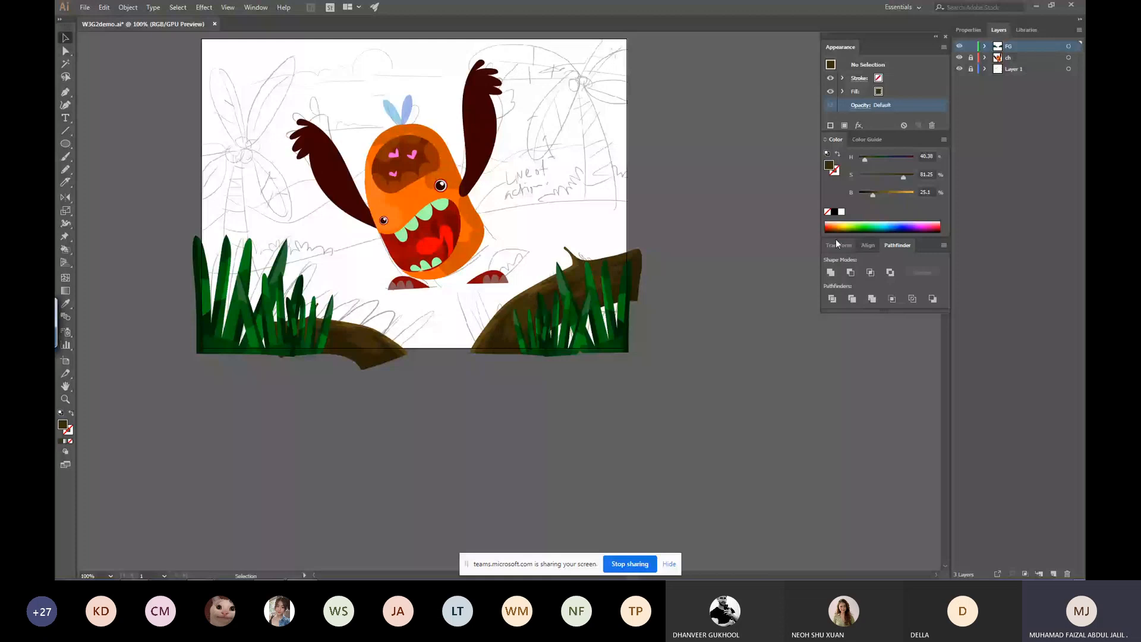
Create a new layer named Ground directly above Layer 1 and save the document.
click(1034, 68)
key(ctrl+l)
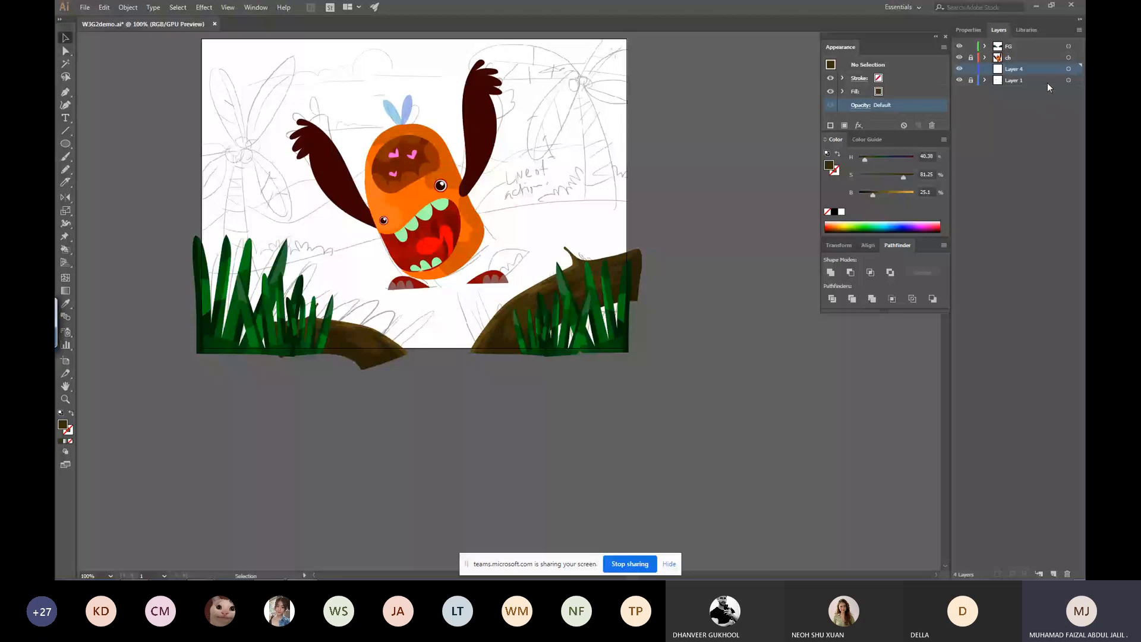
click(1021, 57)
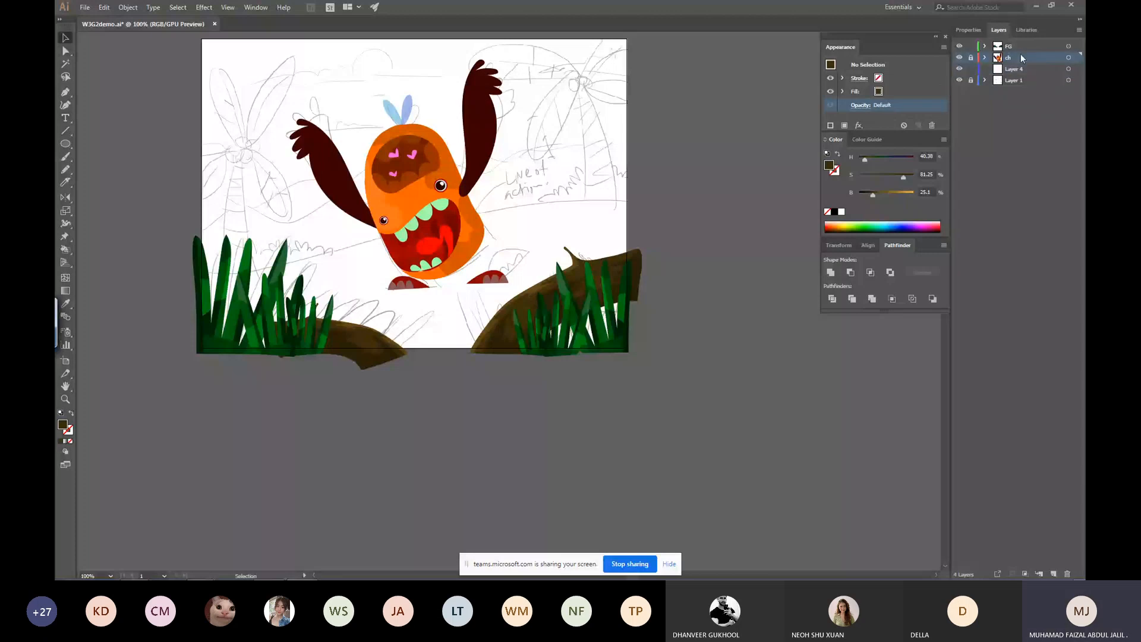
click(1022, 69)
text(Ground)
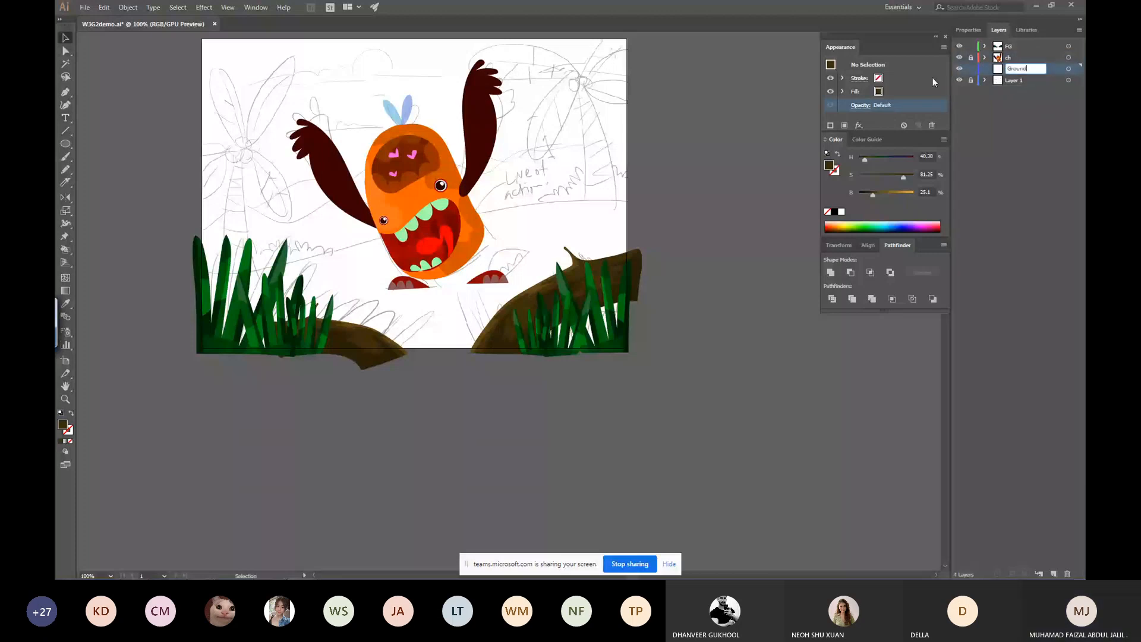
key(Return)
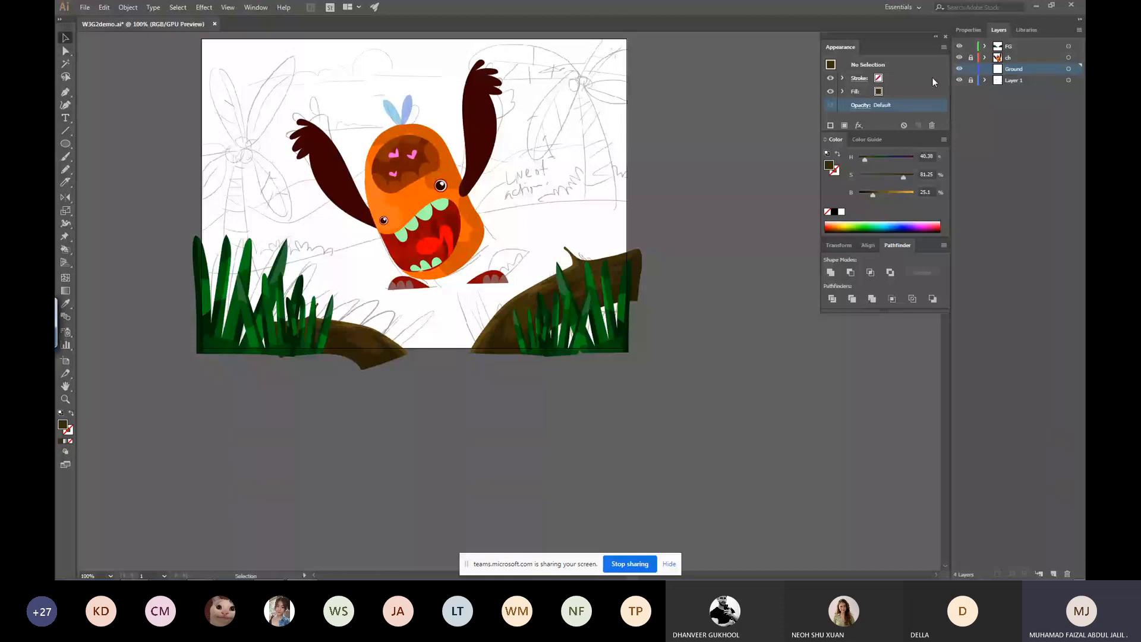
key(a)
key(ctrl+s)
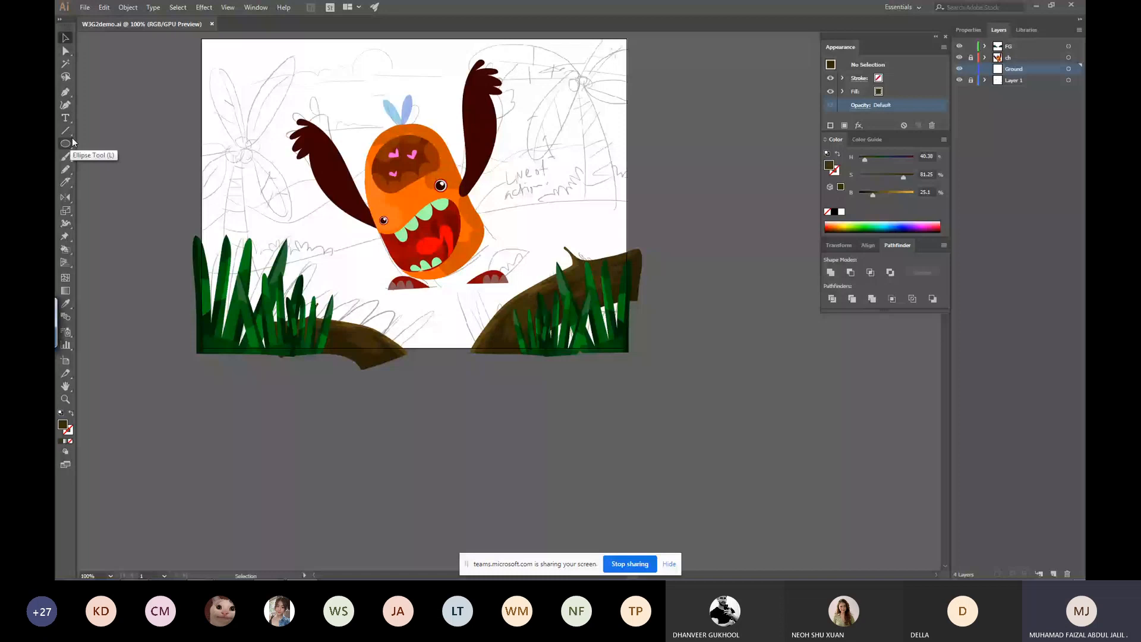
Draw the wavy ground line with the Pencil tool across the artboard, low behind the left grass and rising toward the right edge.
click(66, 169)
drag(193, 265, 637, 201)
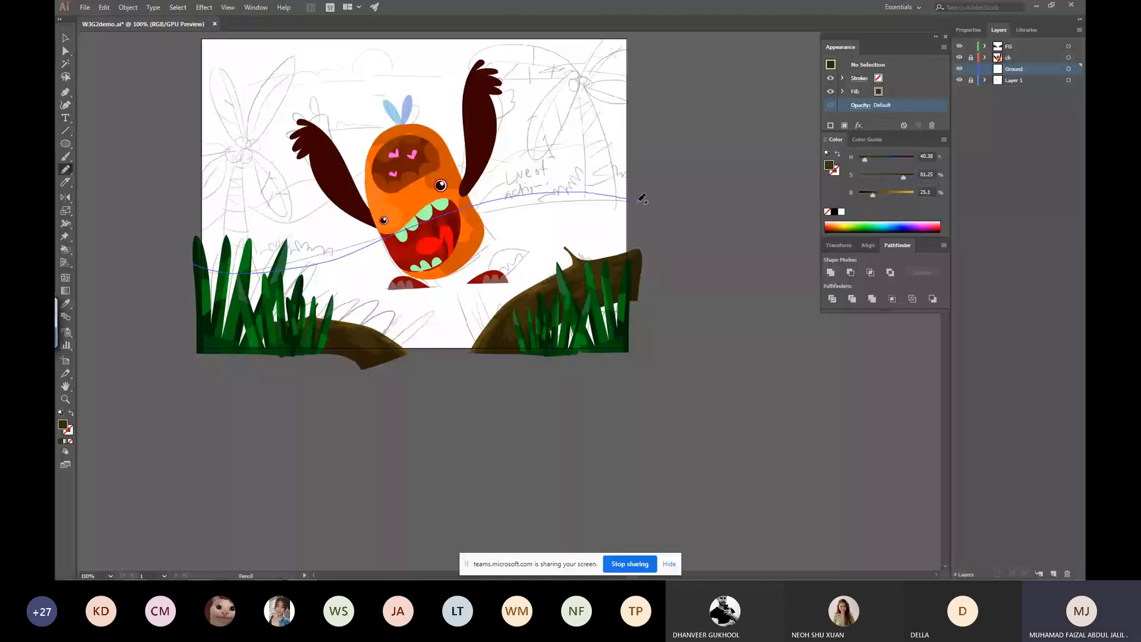
drag(640, 200, 637, 199)
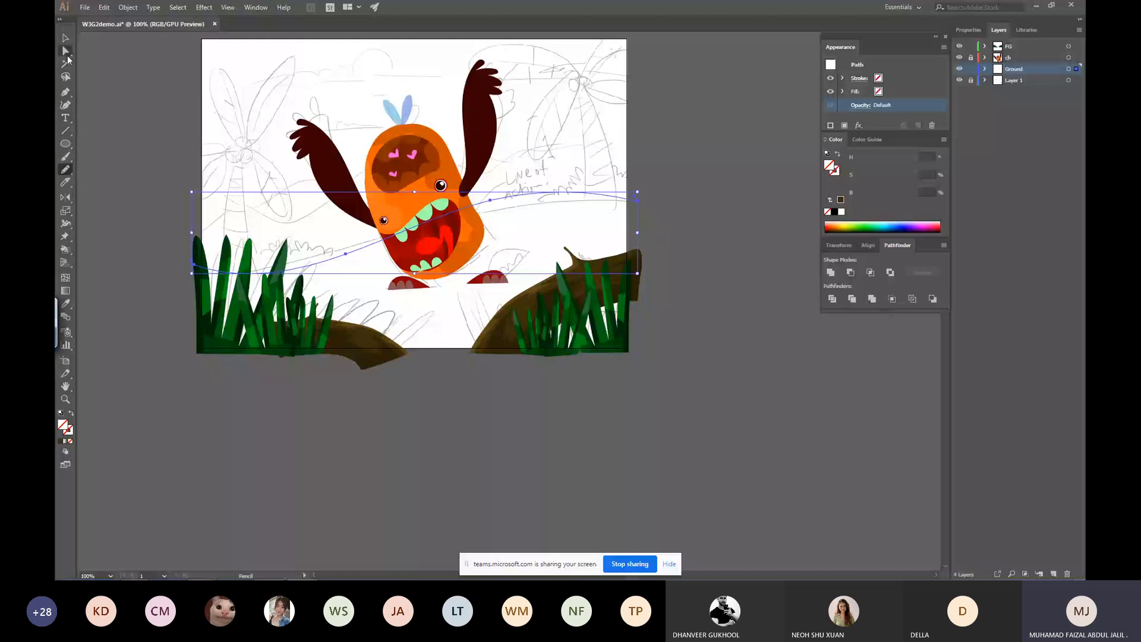
Try to close the ground line into a shape with straight Pen segments down and along the artboard's lower edge.
click(66, 92)
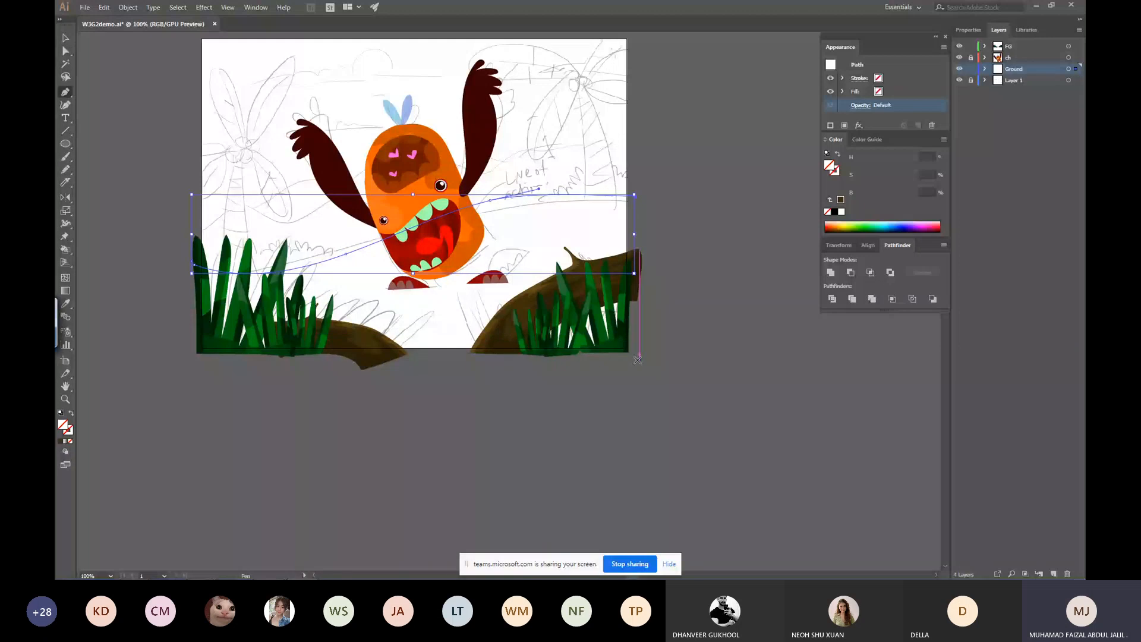
click(638, 361)
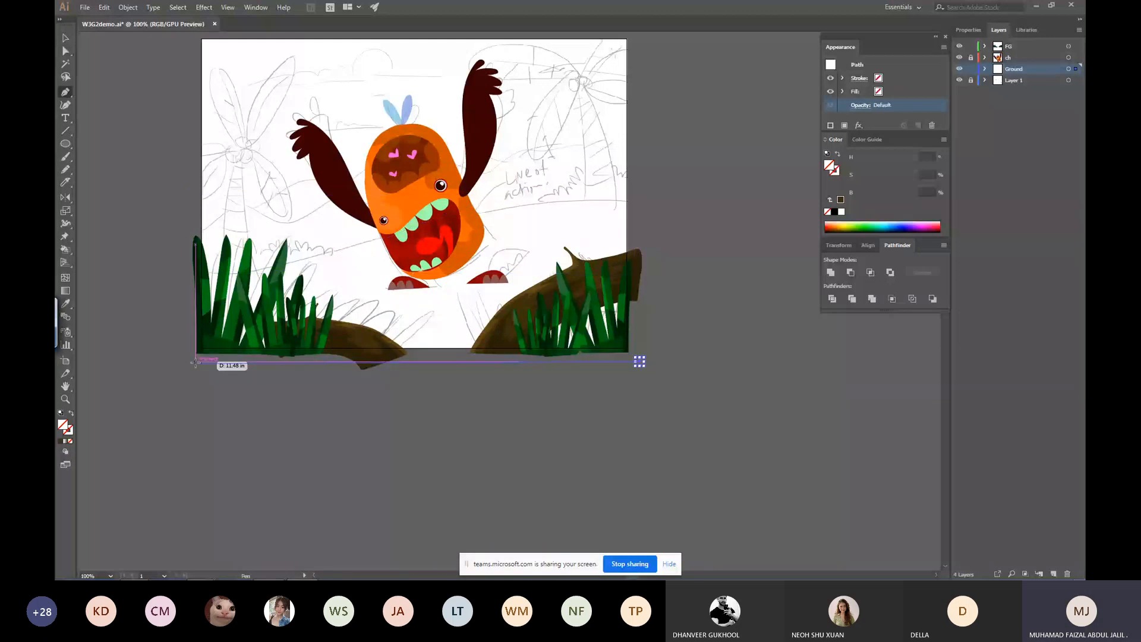
drag(194, 360, 193, 288)
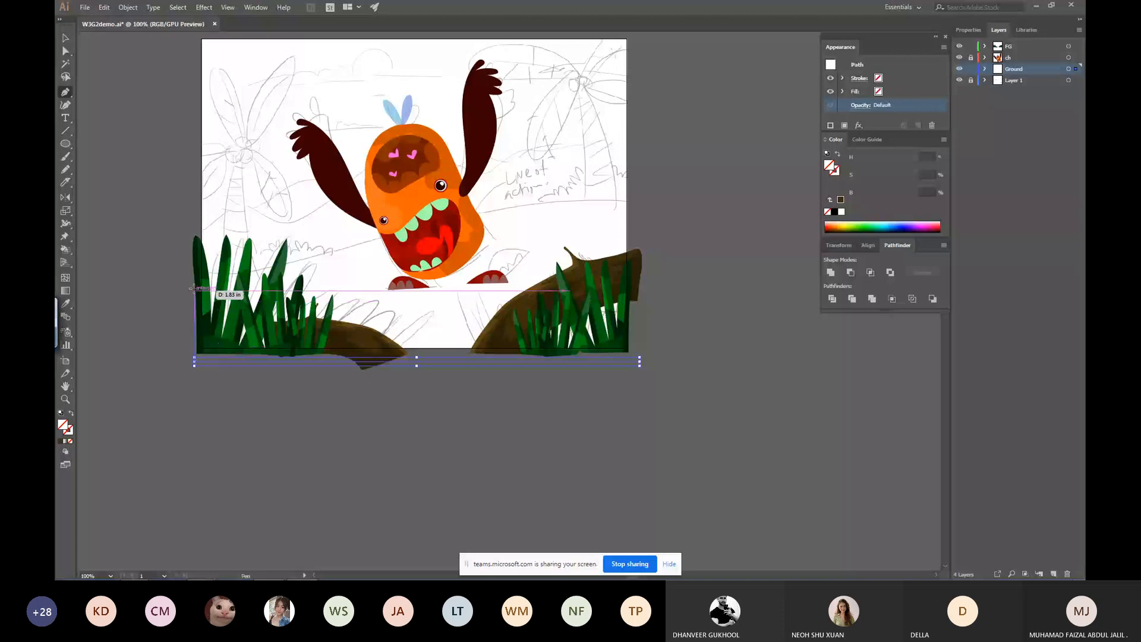
ctrl+click(201, 238)
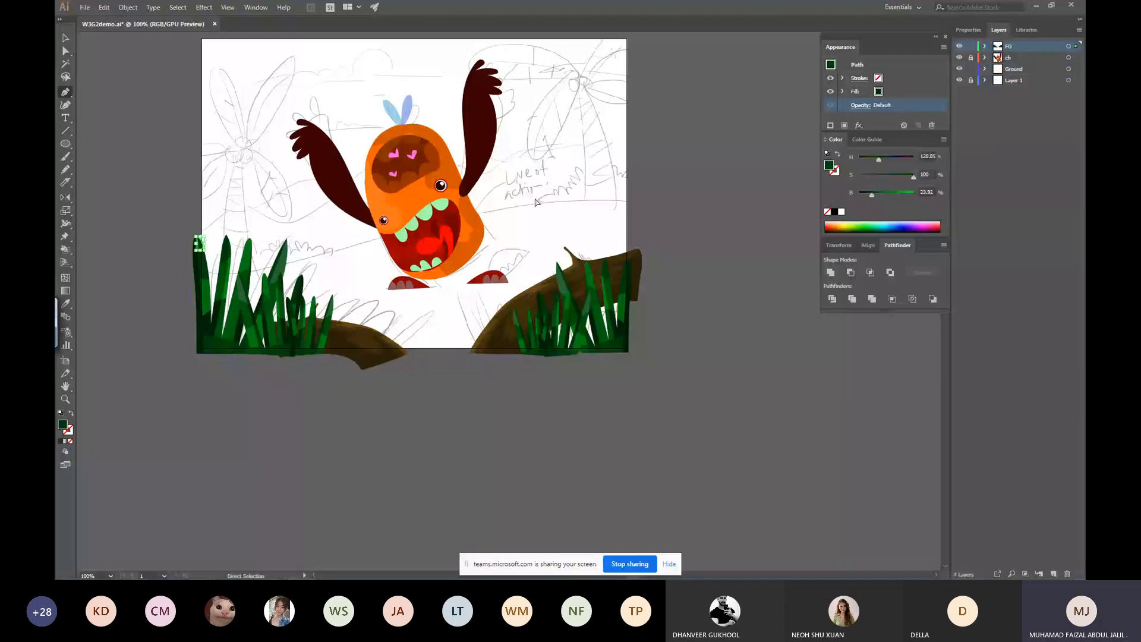
ctrl+click(536, 201)
drag(537, 178, 569, 214)
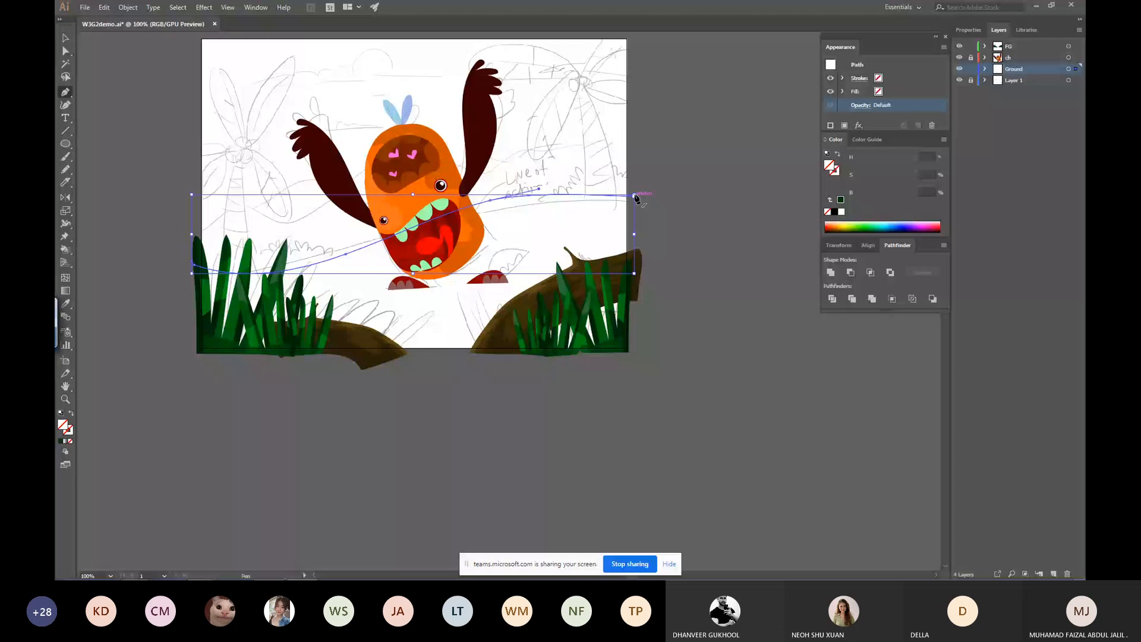
drag(636, 198, 637, 351)
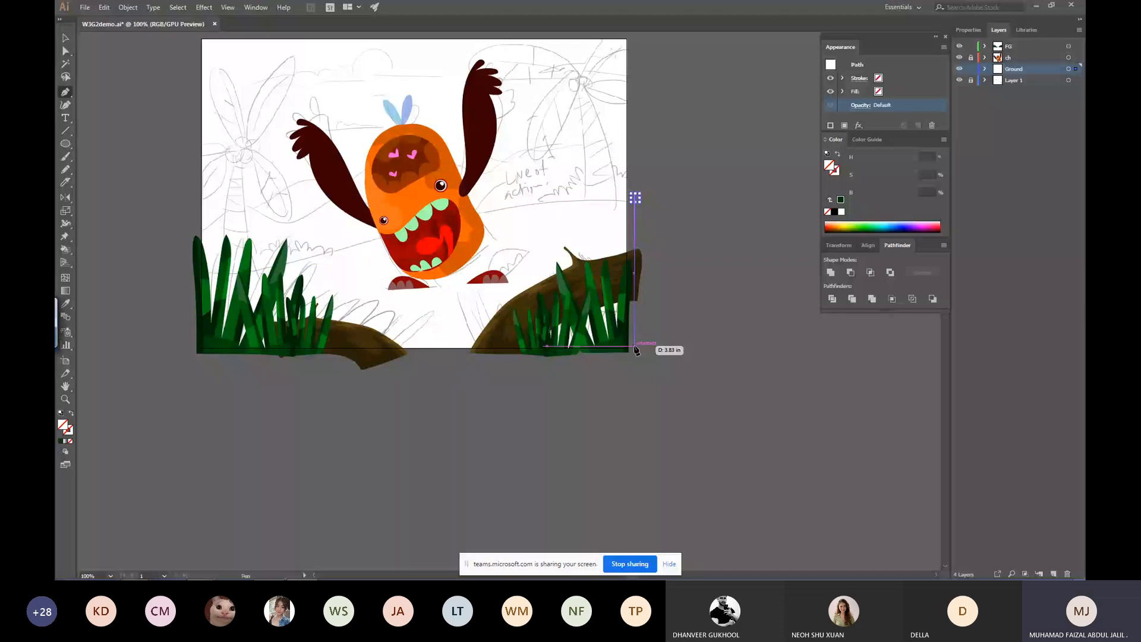
click(635, 361)
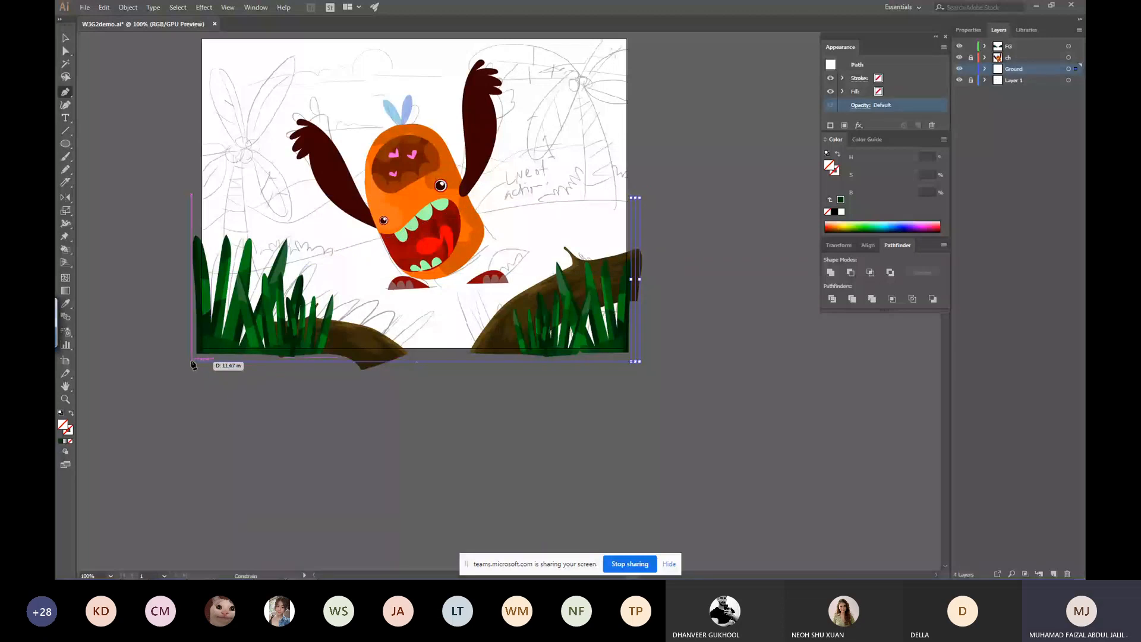
click(193, 361)
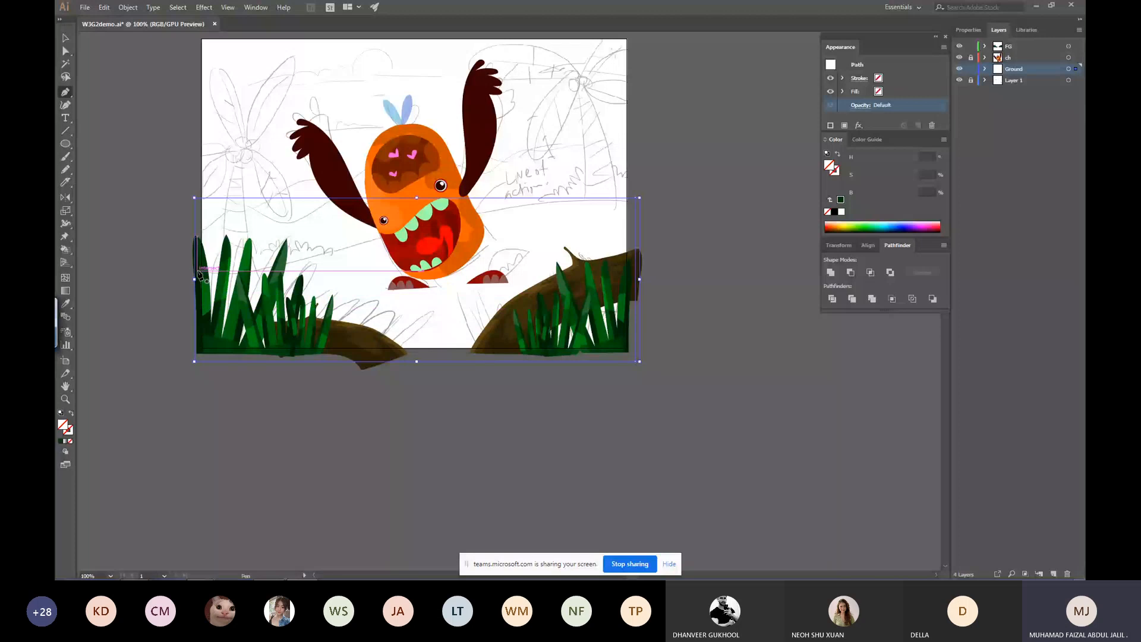
Extend the ground line with the Pencil tool into a closed shape around the artboard's lower edge, and smooth its left slope and underside.
ctrl+click(546, 195)
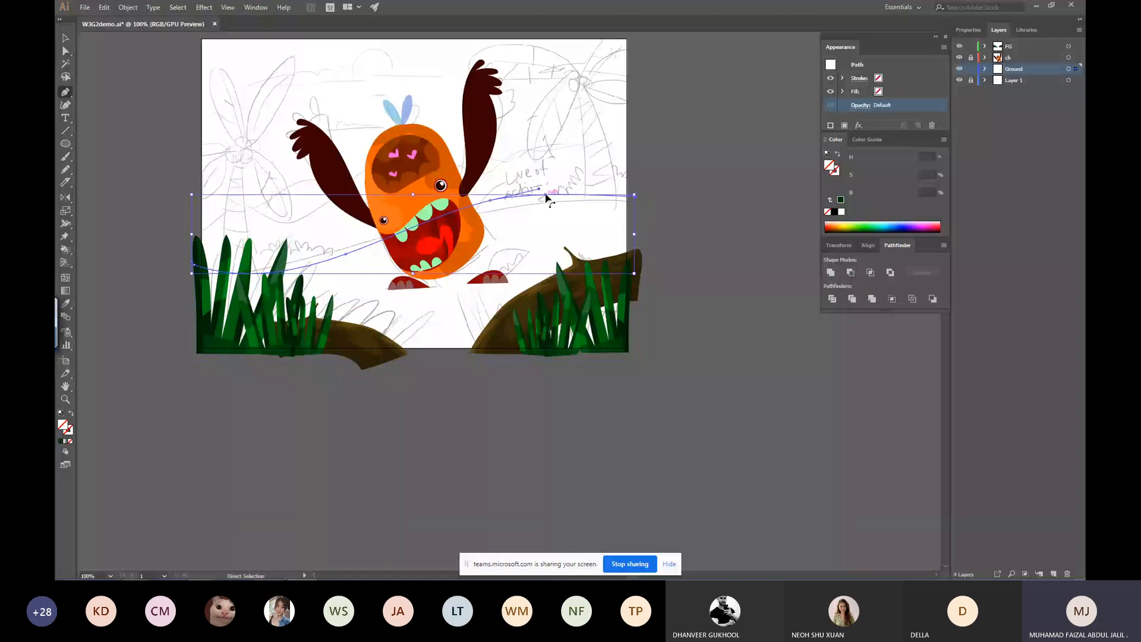
key(n)
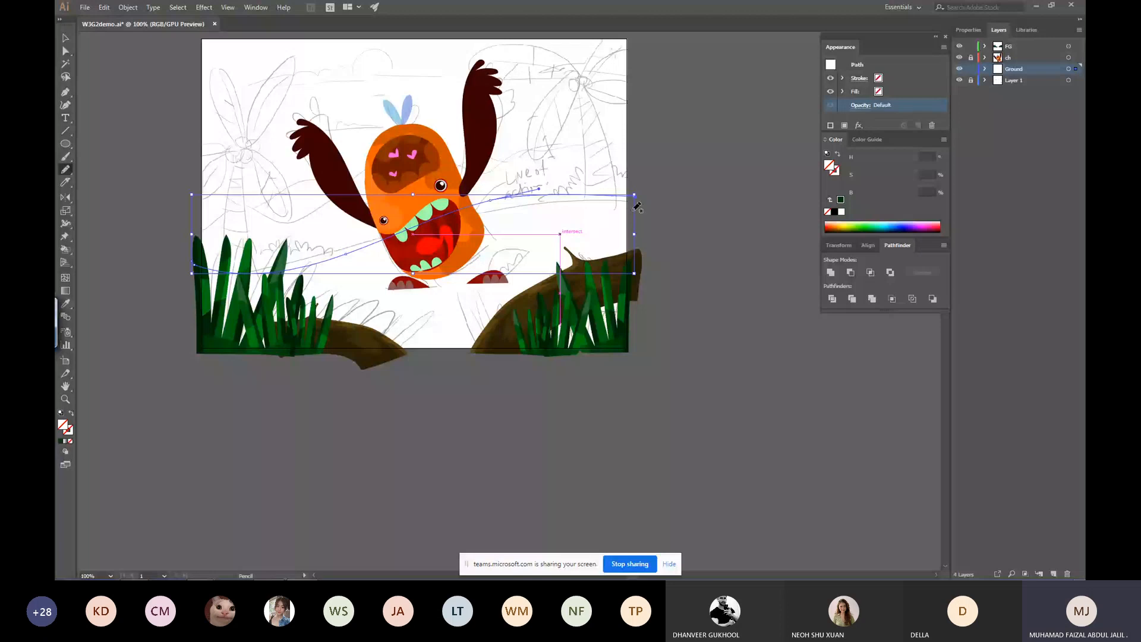
mouse_move(634, 196)
mouse_down()
mouse_move(638, 316)
mouse_move(321, 352)
mouse_move(200, 254)
mouse_move(616, 189)
mouse_move(634, 194)
mouse_move(641, 273)
mouse_up()
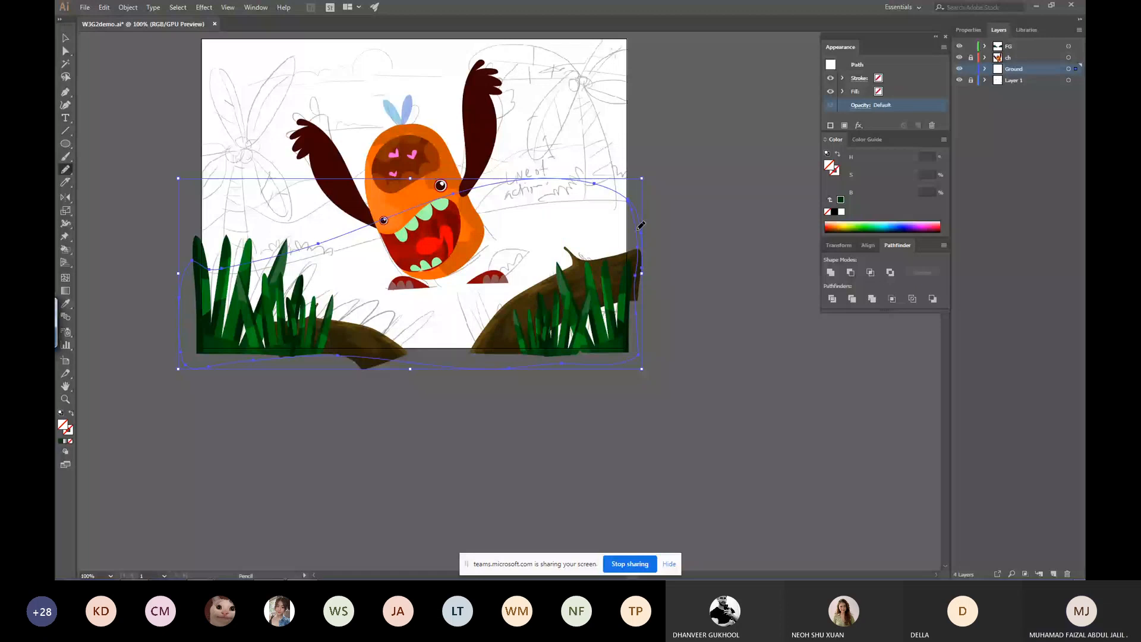
key(ctrl+z)
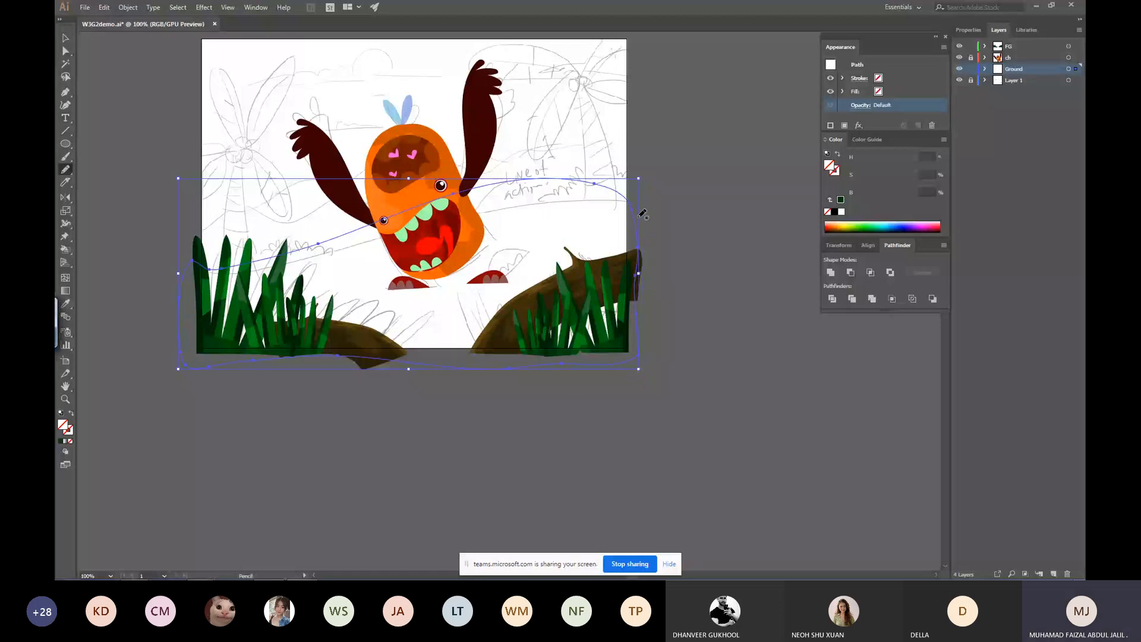
drag(257, 260, 319, 254)
drag(316, 239, 214, 262)
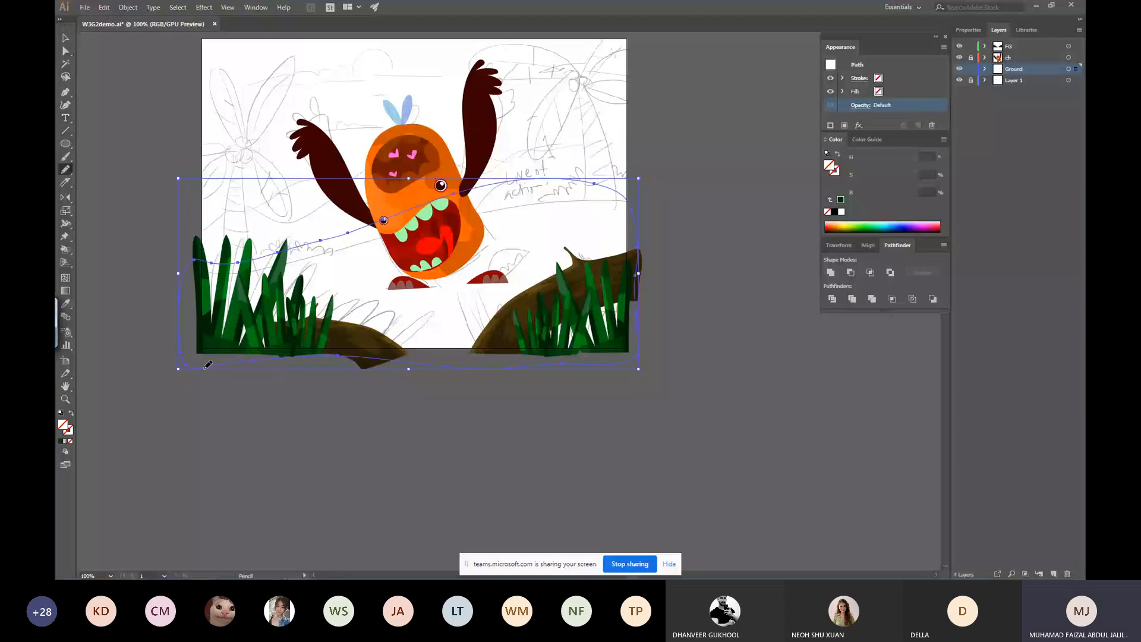
mouse_move(209, 366)
mouse_down()
mouse_move(630, 362)
mouse_move(632, 199)
mouse_up()
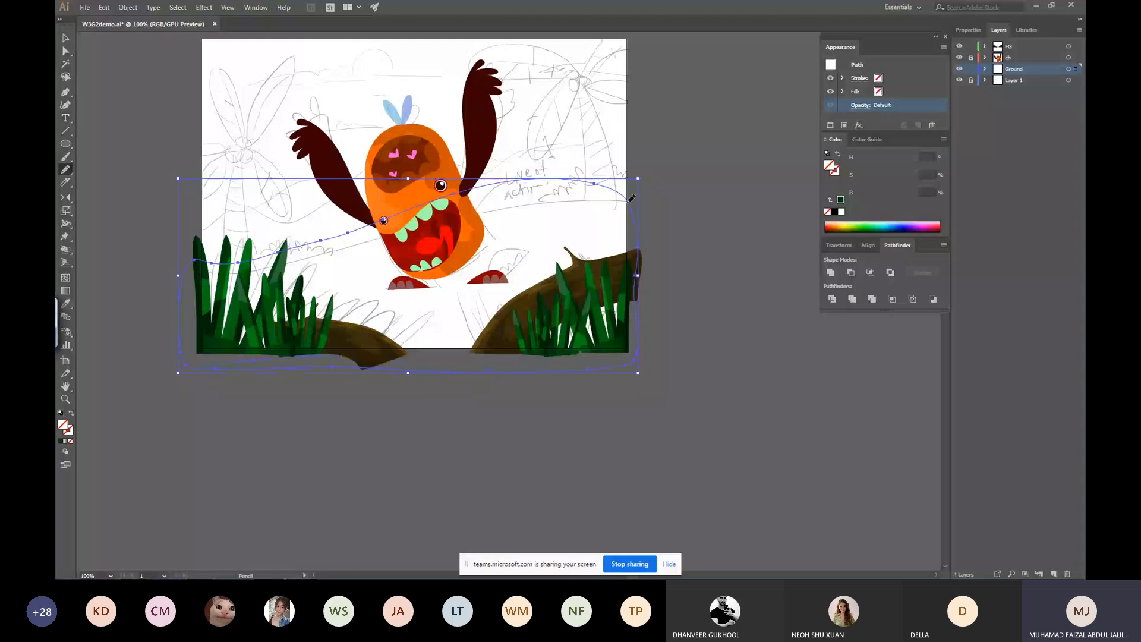
Squash the ground shape down to the sketched horizon and redraw its right crest and side with the Pencil tool.
key(v)
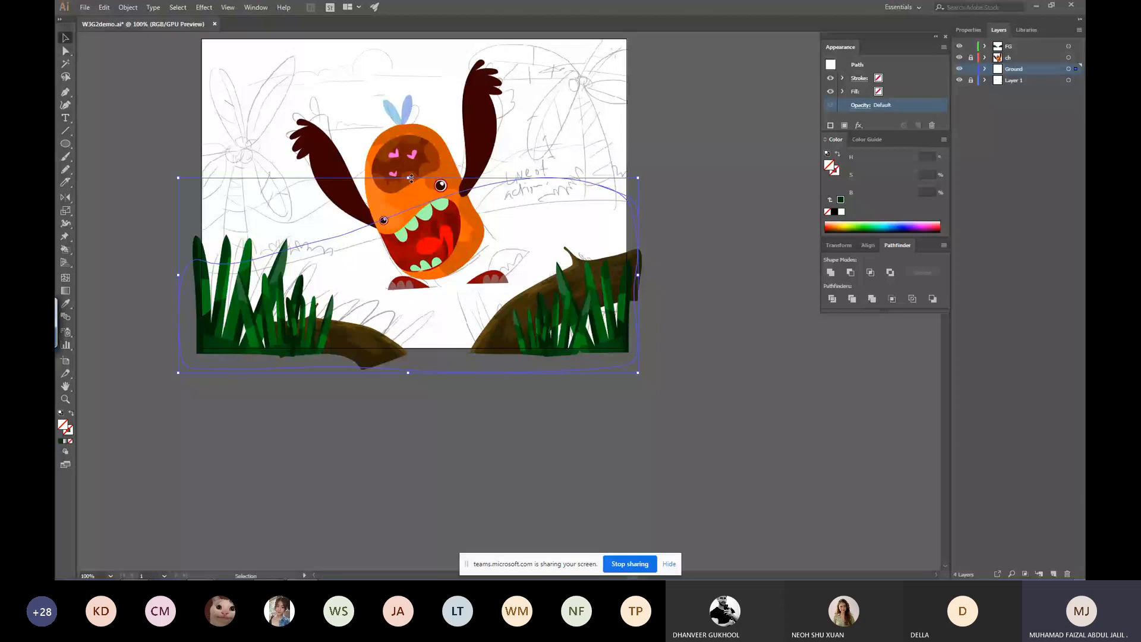
drag(411, 177, 540, 203)
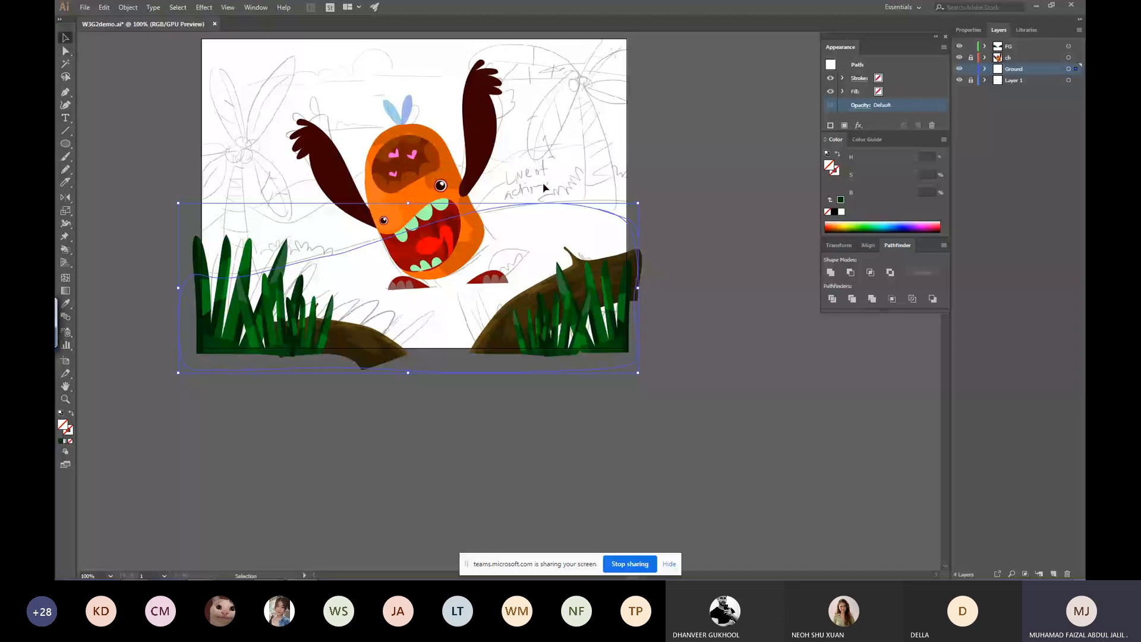
key(n)
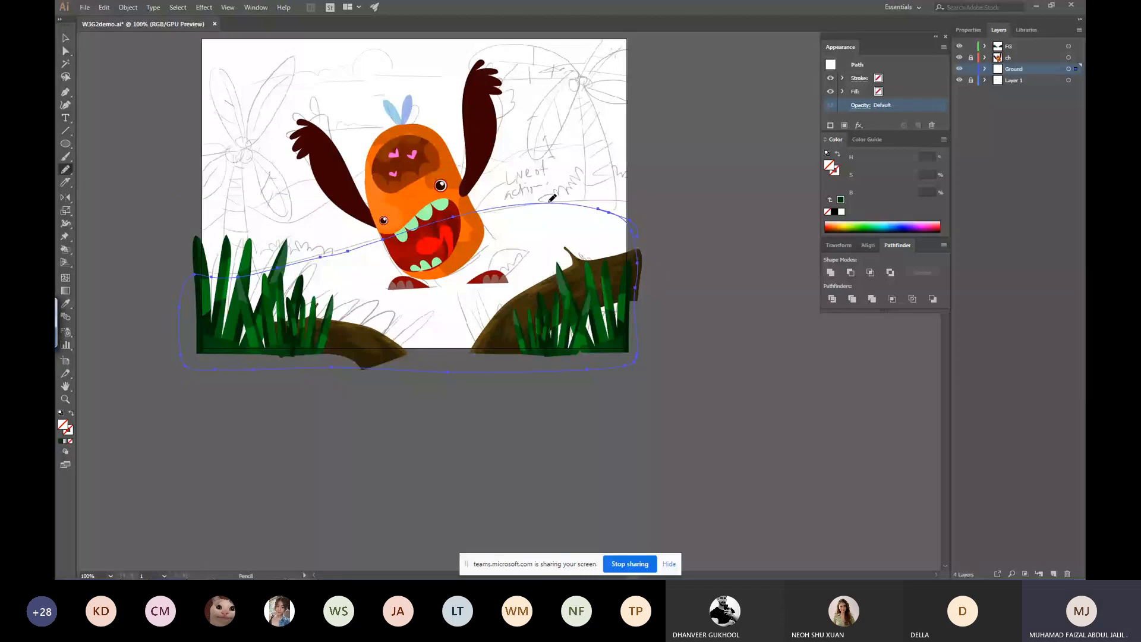
drag(550, 202, 638, 288)
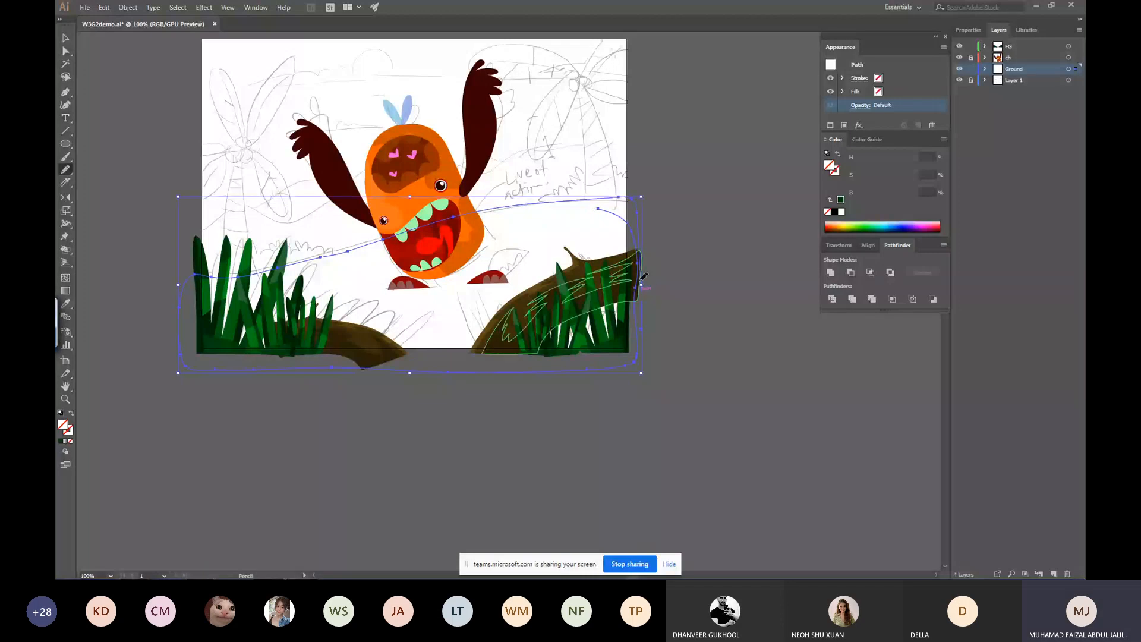
drag(622, 195, 590, 203)
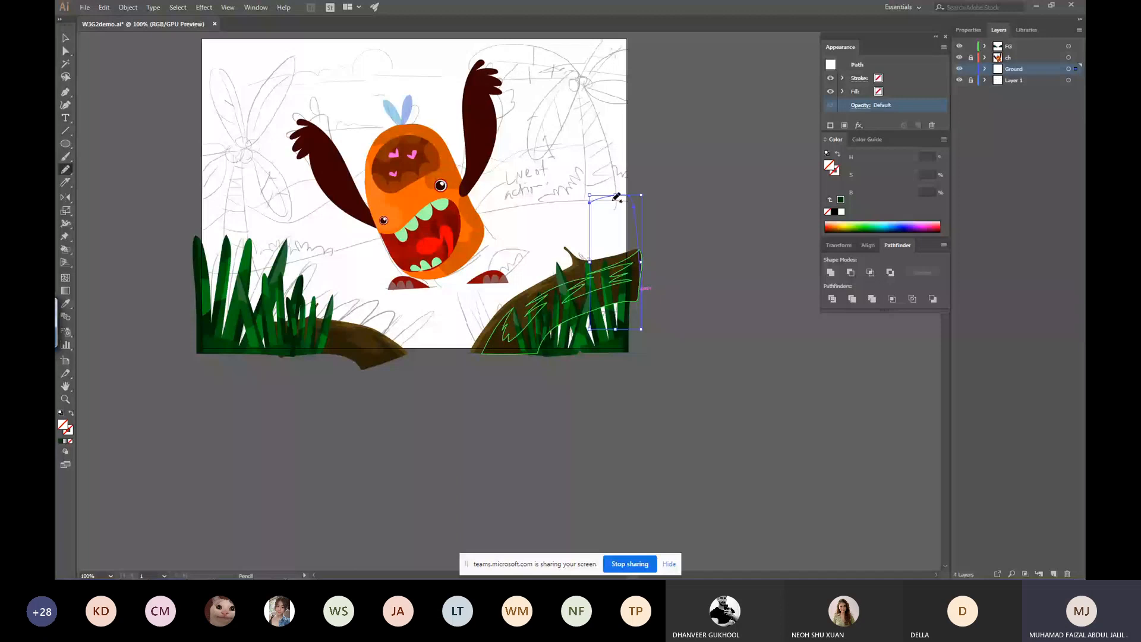
key(v)
click(624, 210)
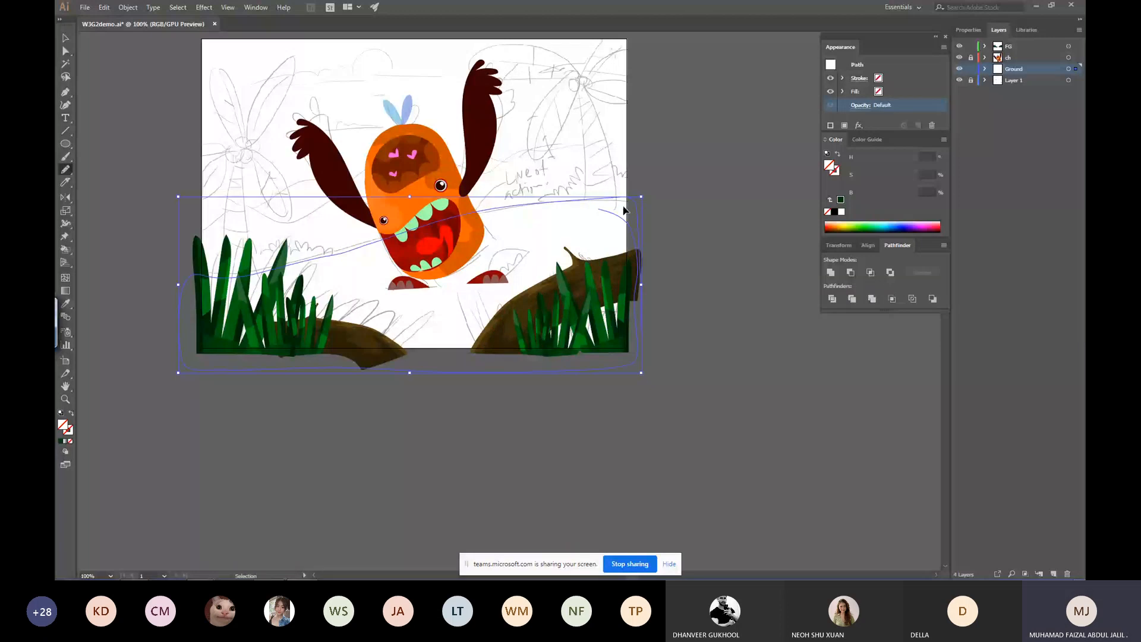
Fill the ground shape with a muted green at a hue of about 127, saturation about 44 and brightness about 47.
click(840, 201)
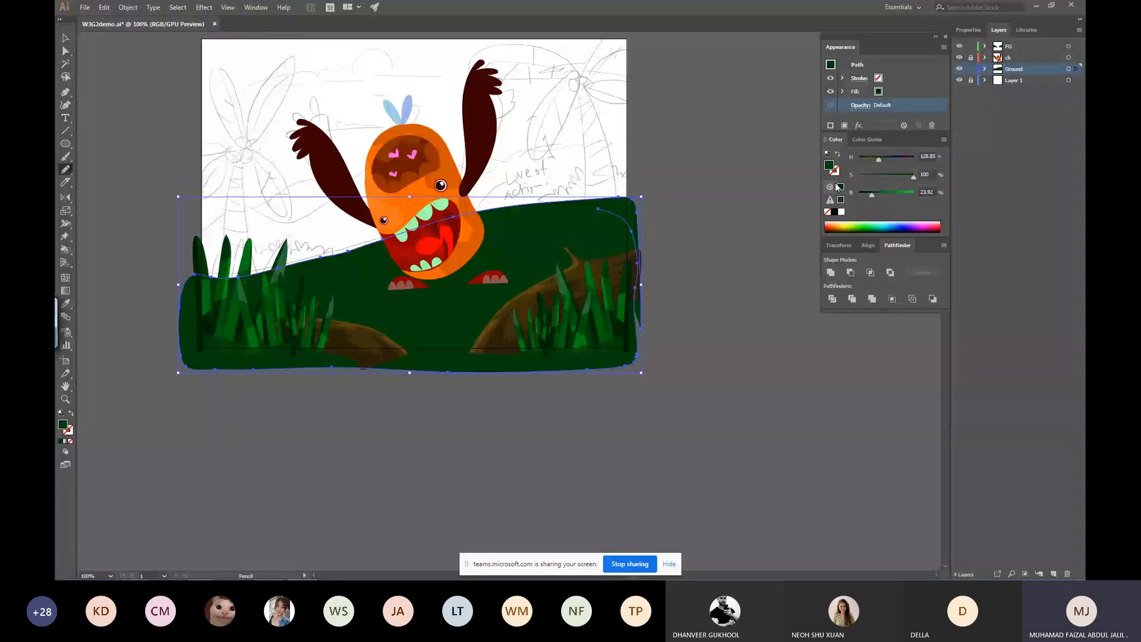
click(883, 192)
click(877, 175)
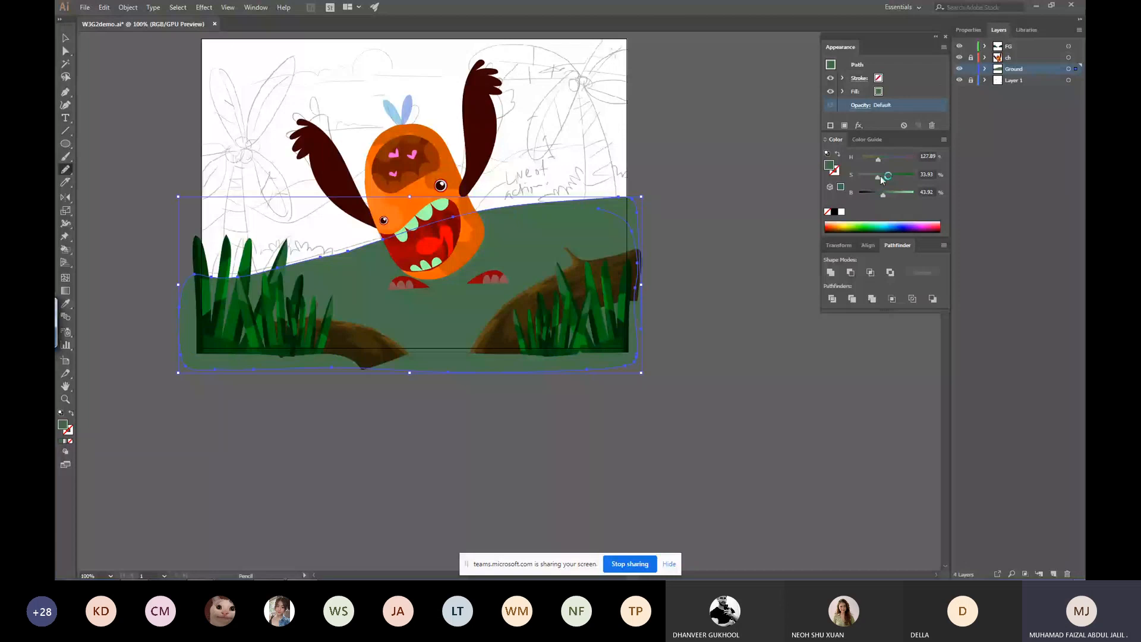
click(886, 176)
click(876, 194)
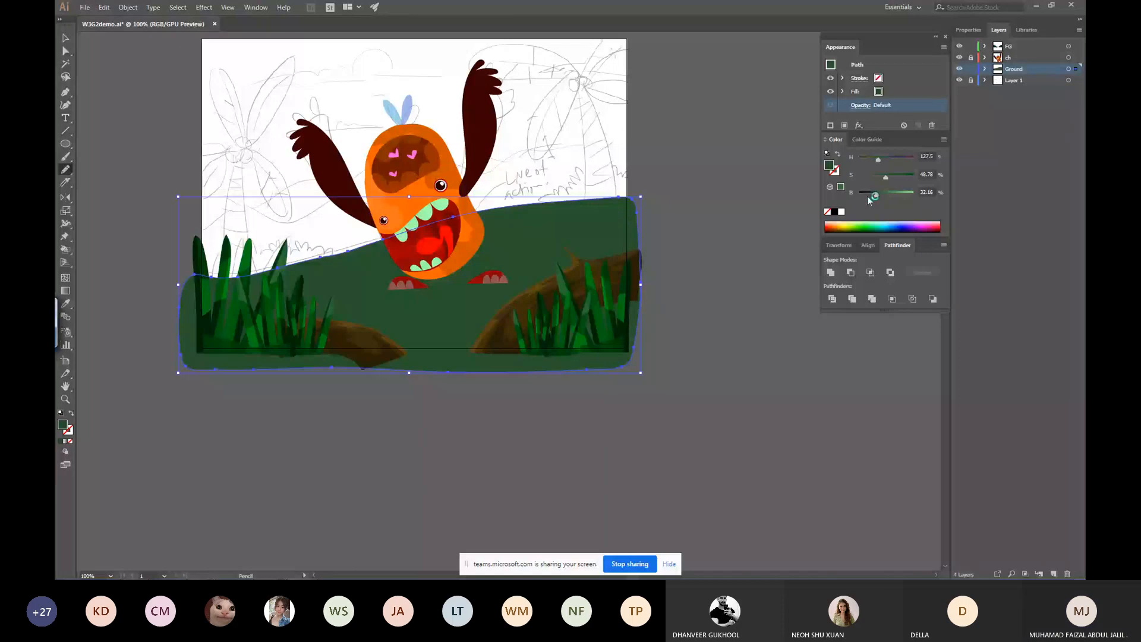
click(884, 177)
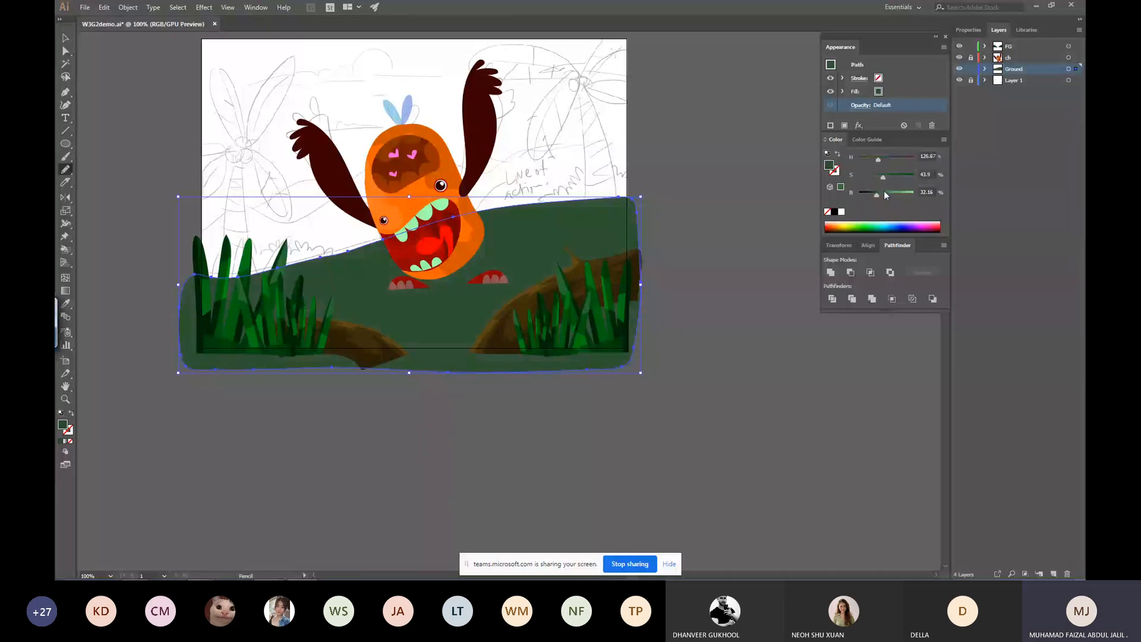
click(884, 192)
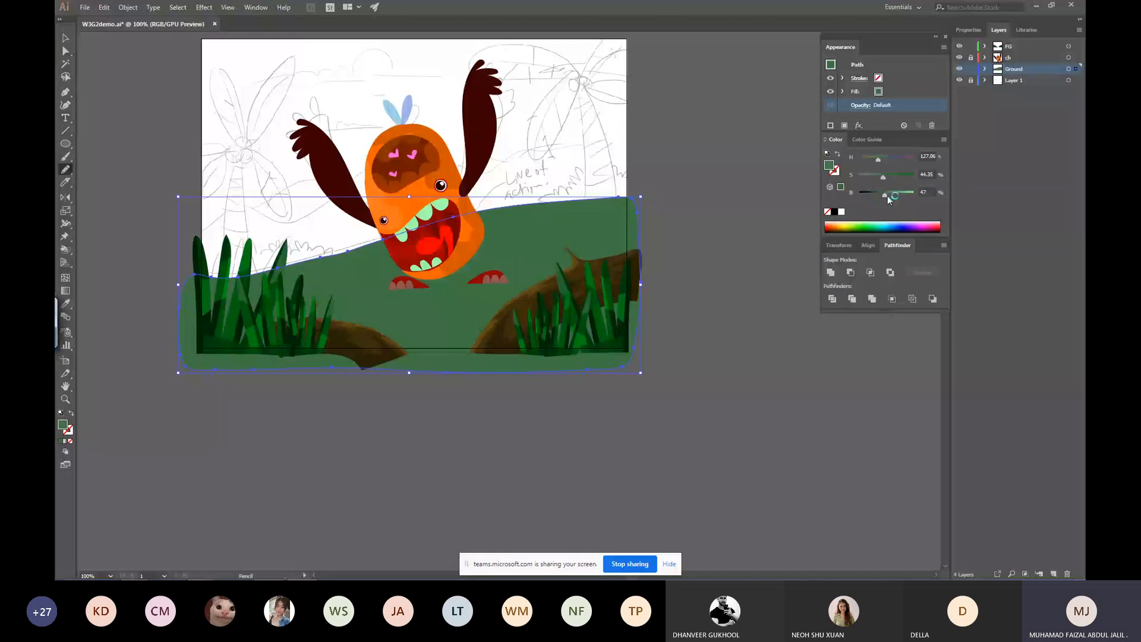
Set the ground fill's saturation to 50 and adjust the shape slightly upward with a smoother left slope.
click(886, 176)
drag(555, 225, 556, 218)
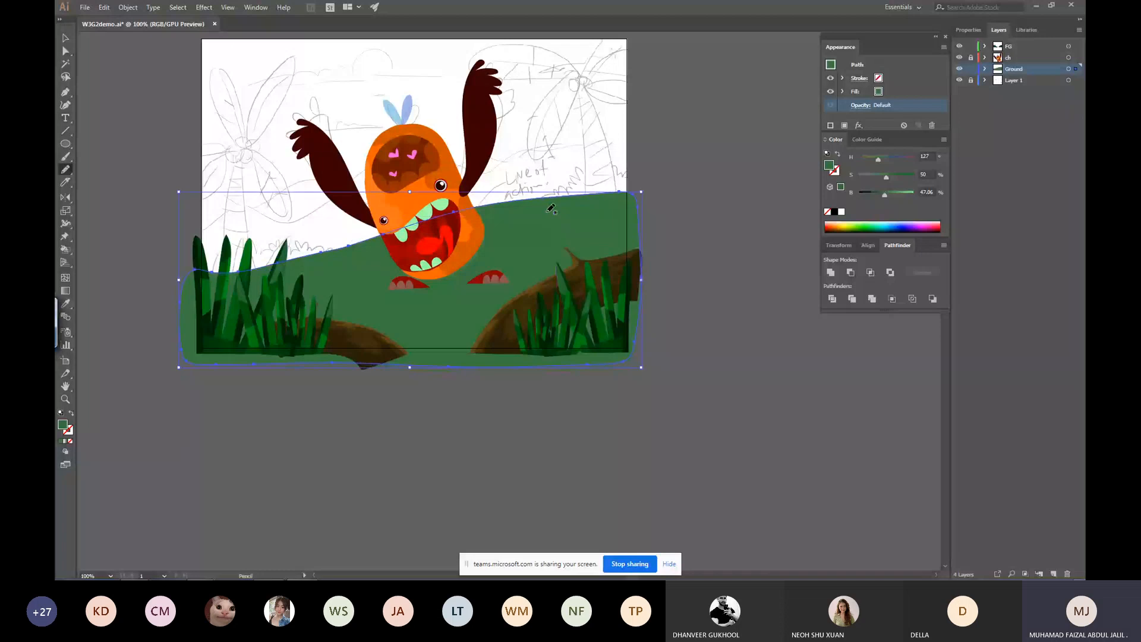
drag(288, 258, 338, 243)
ctrl+click(276, 397)
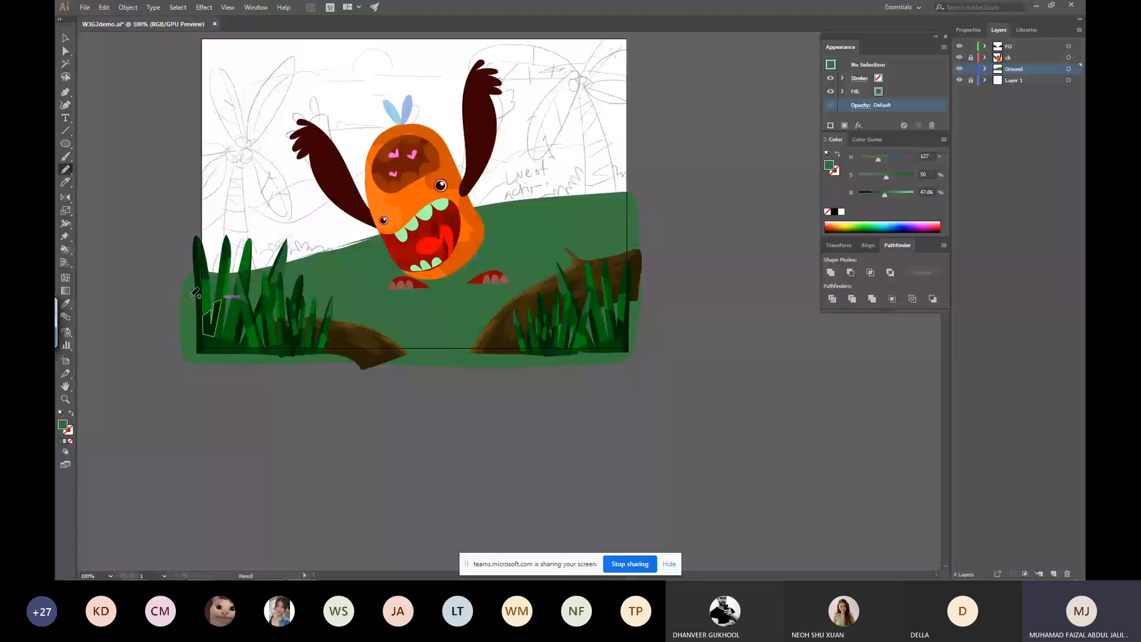
Recolor the ground shape to a yellower green at a hue of about 89, saturation about 60 and brightness about 50.
drag(553, 201, 572, 252)
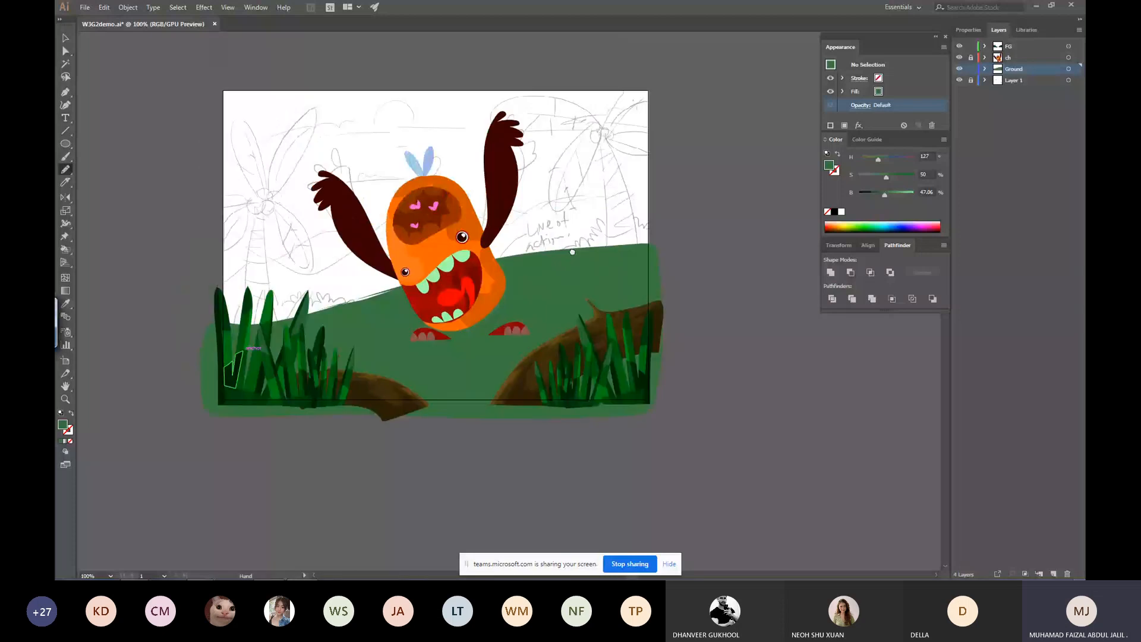
ctrl+click(572, 252)
drag(878, 160, 892, 190)
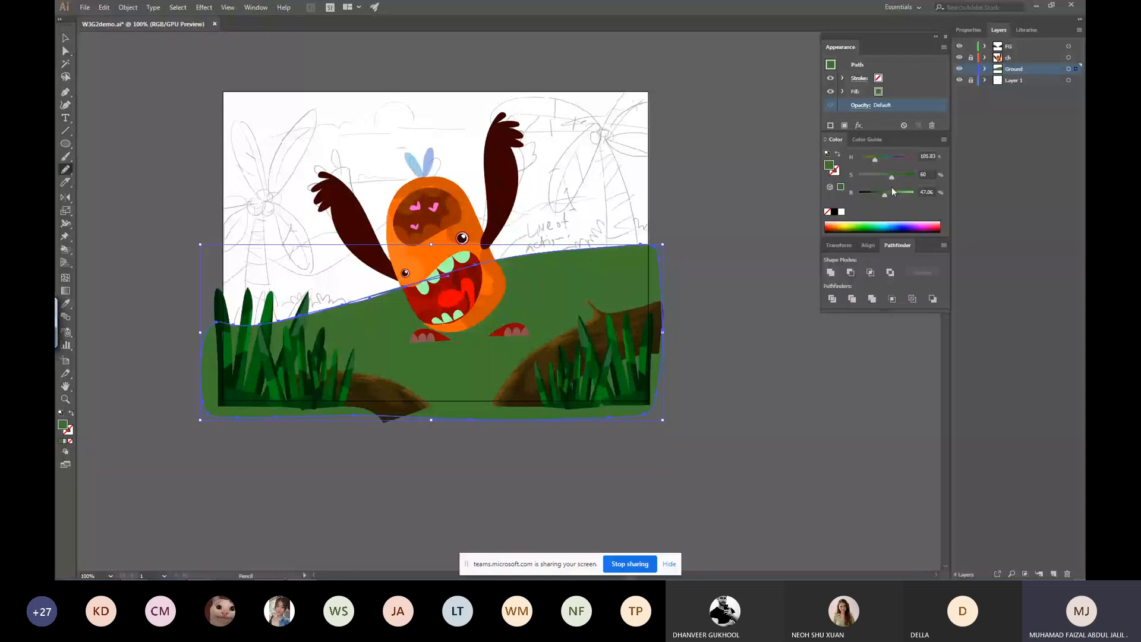
click(873, 157)
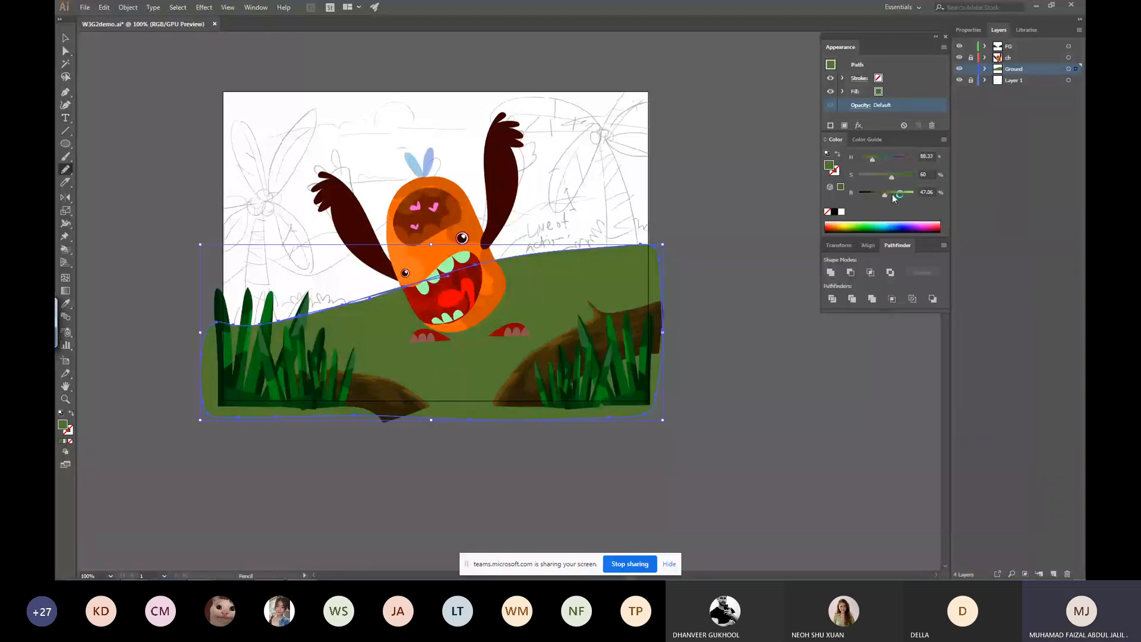
drag(893, 194, 887, 198)
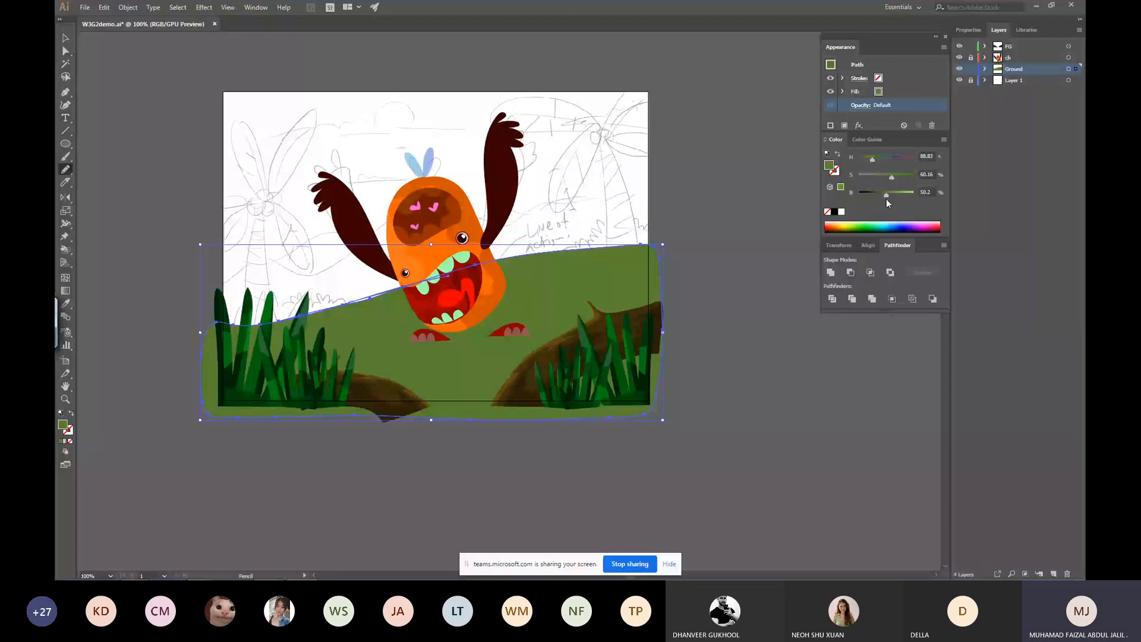
key(ctrl+shift+a)
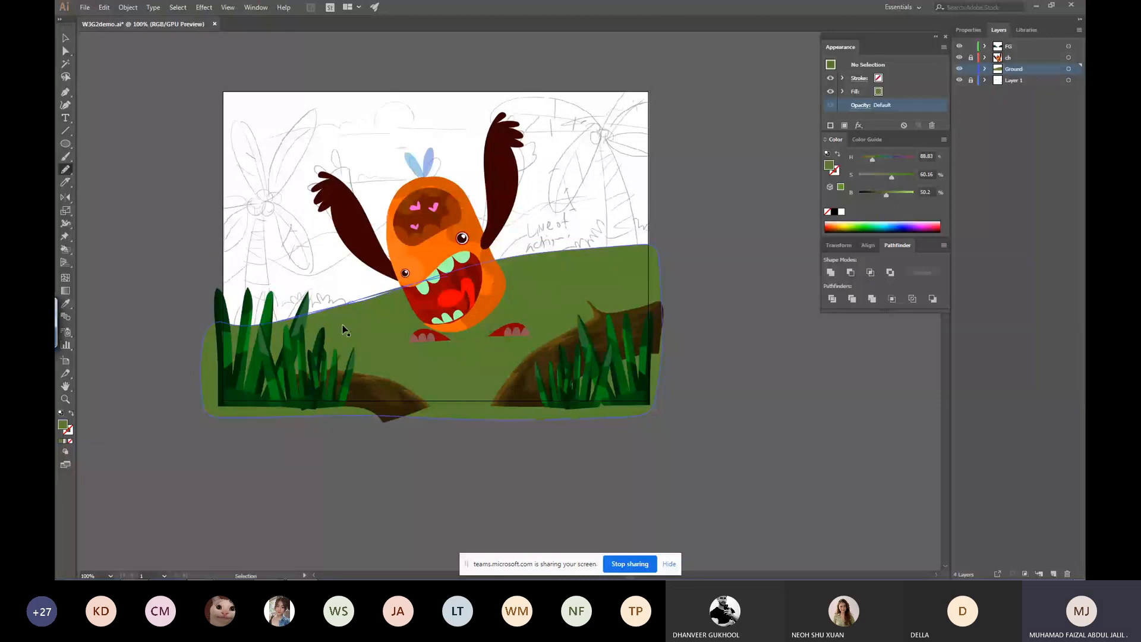
Smooth the ground's slope left of the monster with the Pencil tool and save the document.
ctrl+click(360, 305)
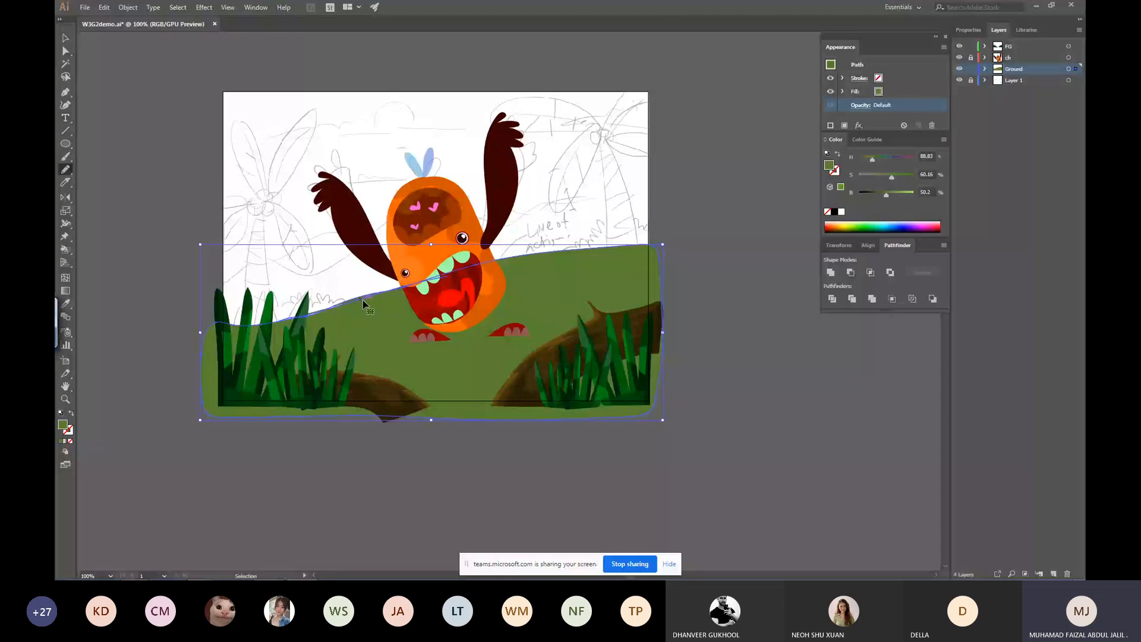
drag(388, 293, 291, 320)
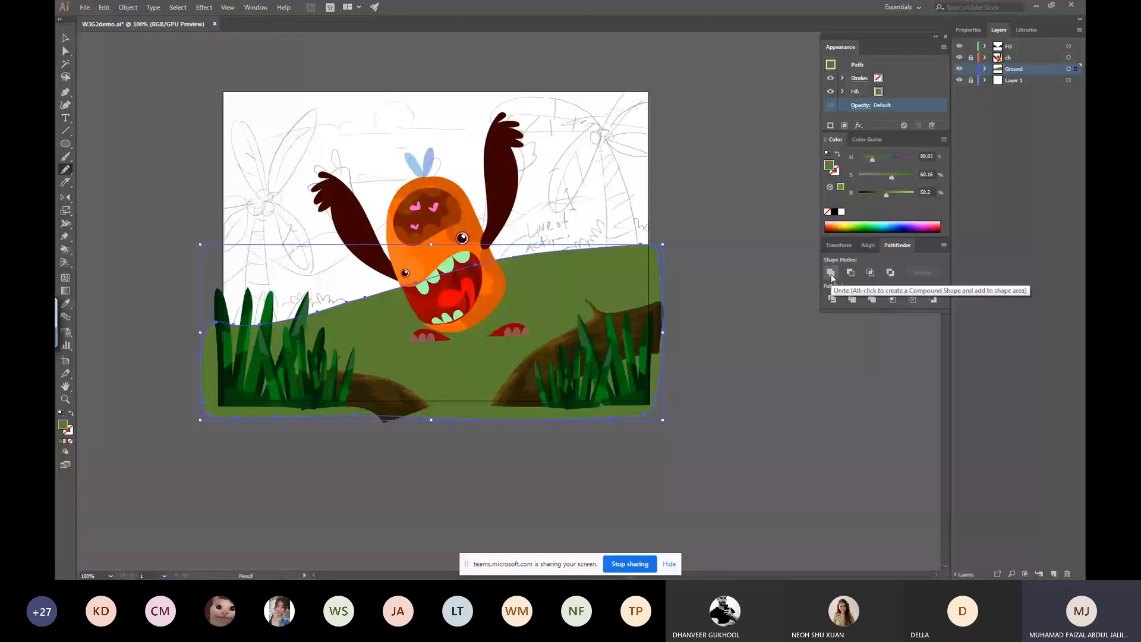
ctrl+click(739, 228)
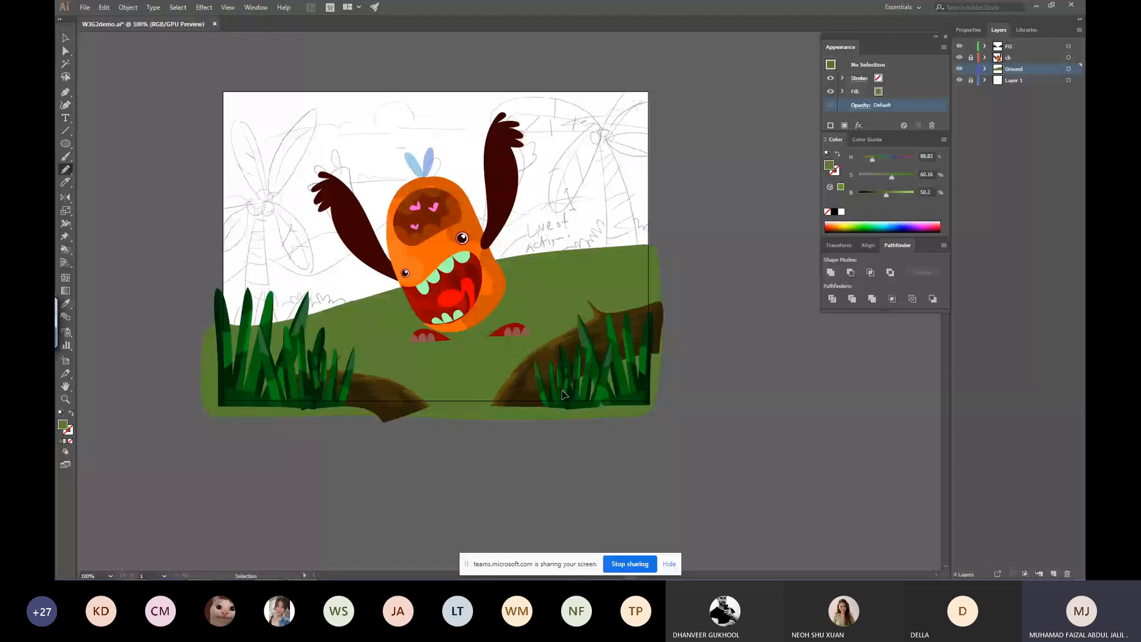
key(ctrl+s)
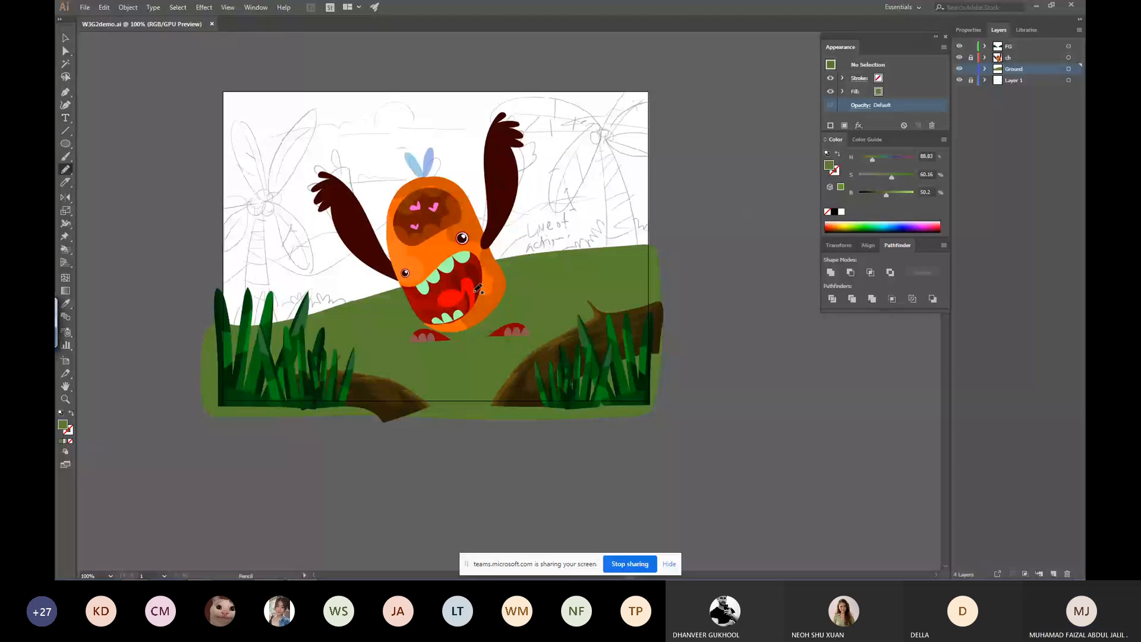
Draw a flat shadow under the monster's feet with the Pencil tool and fill it with the ground green at about 35 brightness.
drag(307, 244, 501, 267)
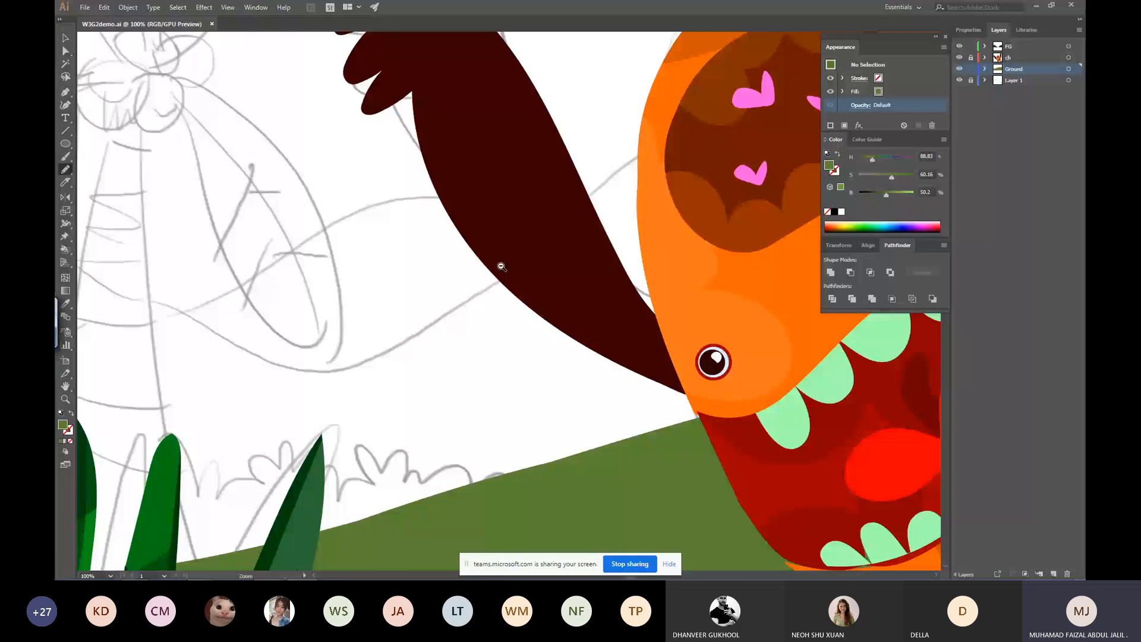
alt+click(502, 267)
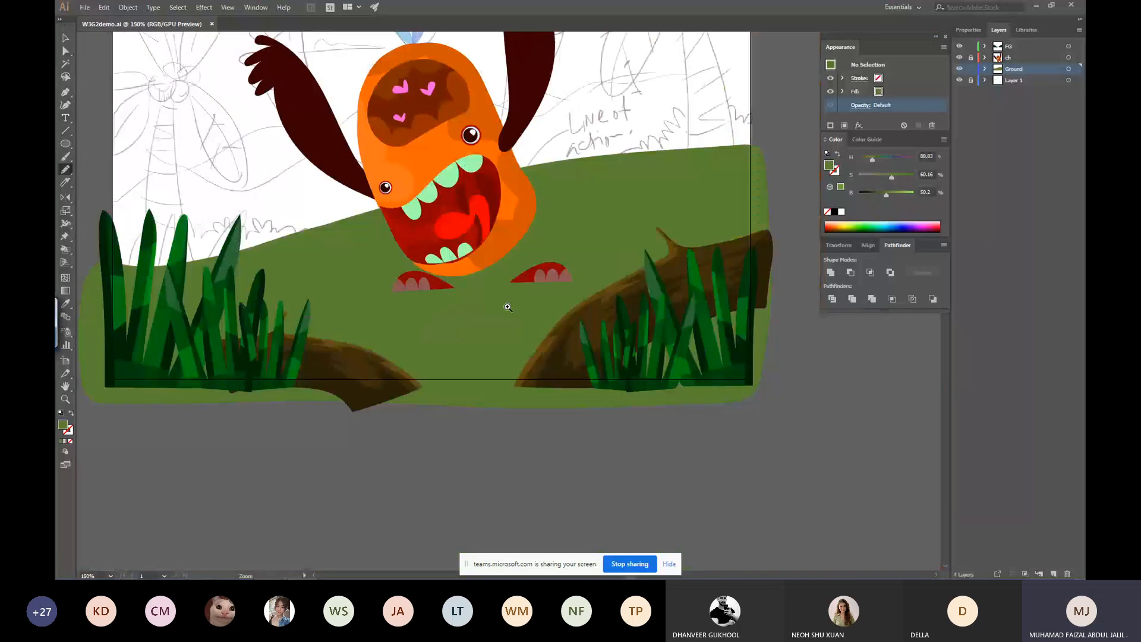
click(508, 307)
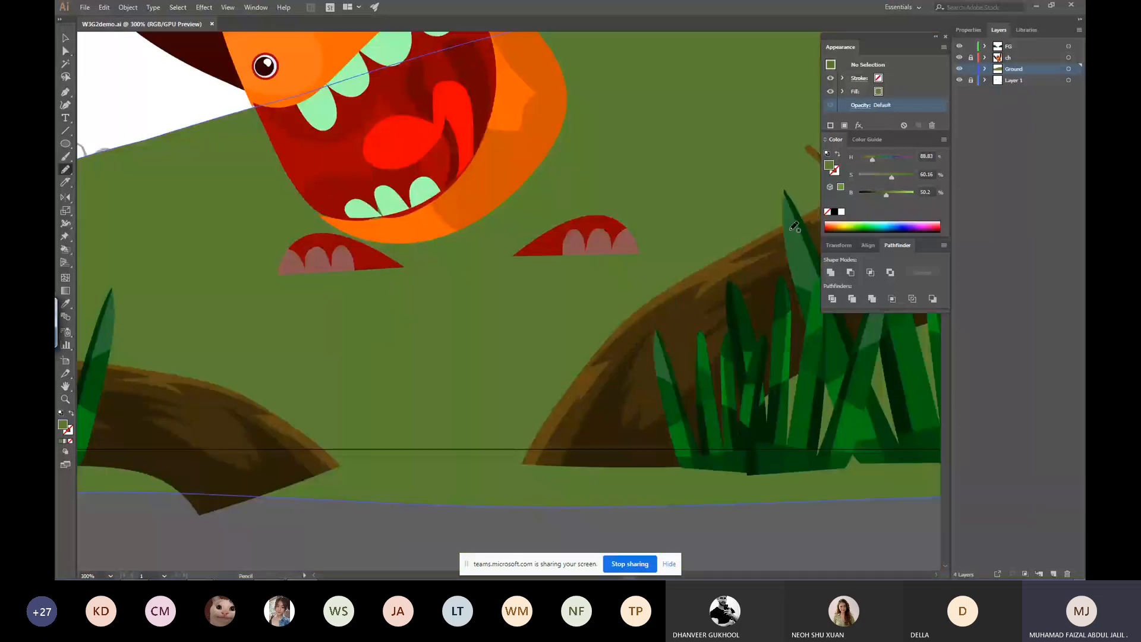
mouse_move(340, 260)
mouse_down()
mouse_move(367, 295)
mouse_move(436, 253)
mouse_move(351, 252)
mouse_up()
key(i)
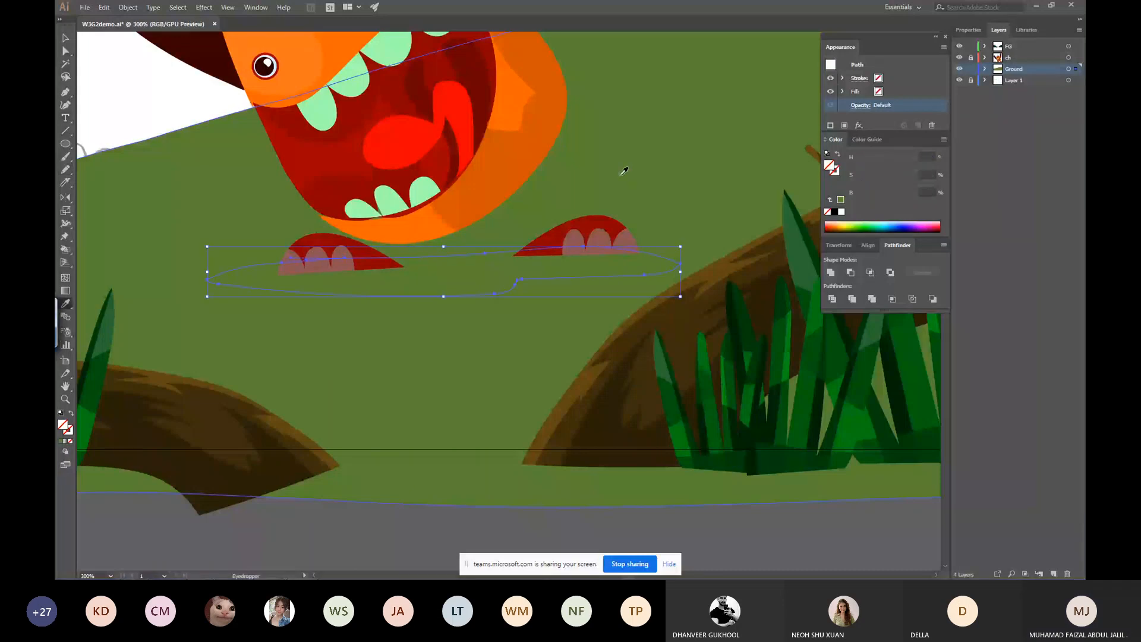
click(621, 174)
drag(885, 195, 879, 197)
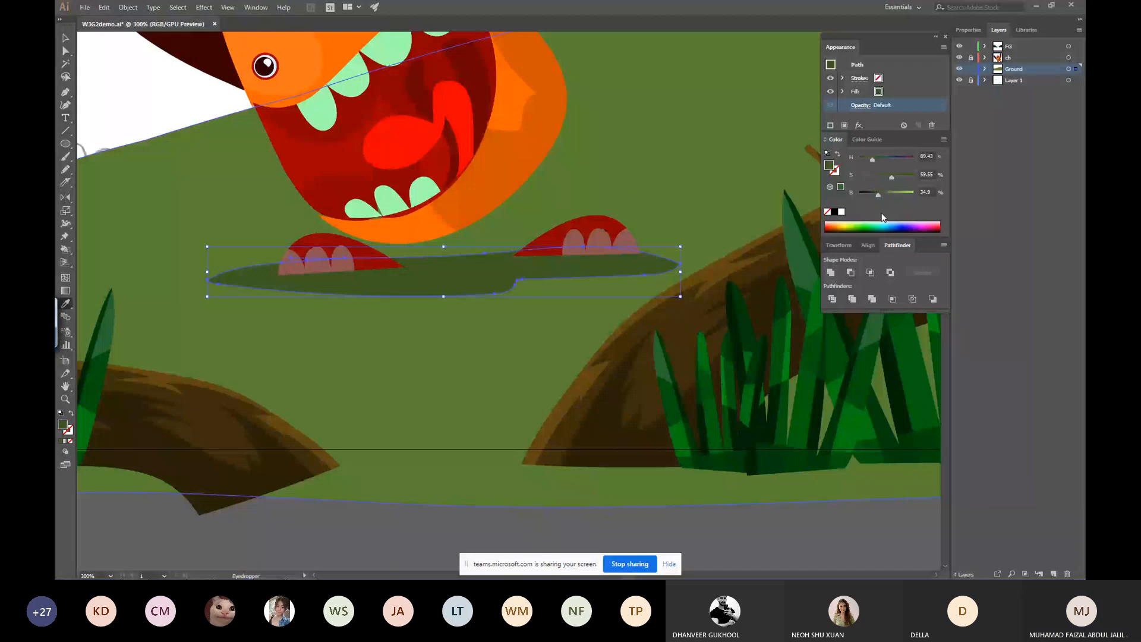
key(ctrl+shift+a)
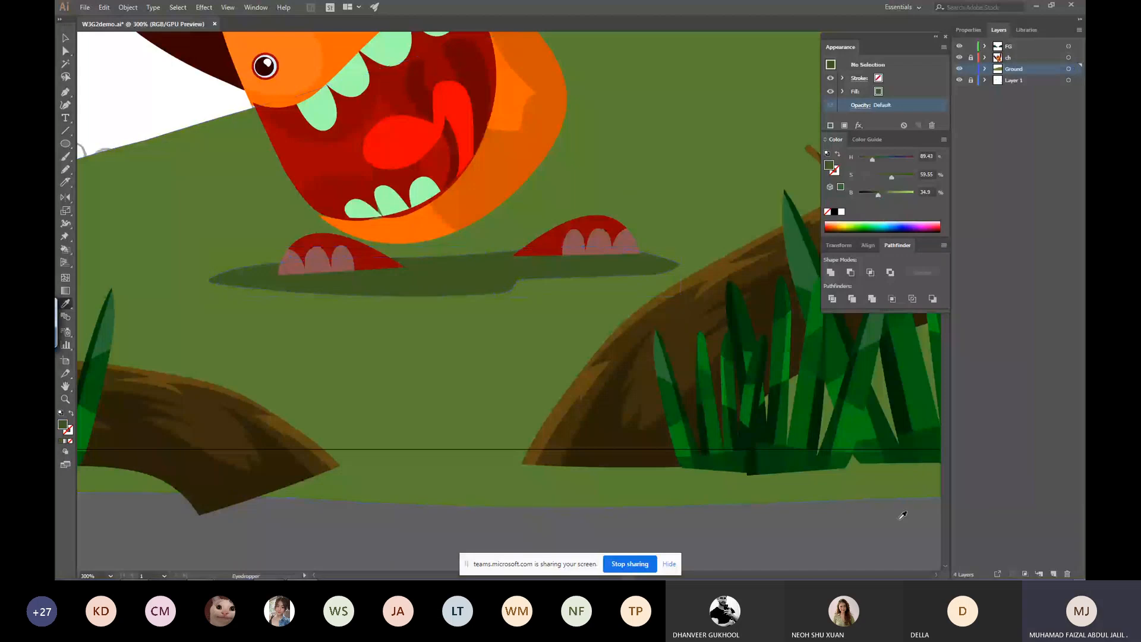
Draw a small spiky grass tuft below the right foot with the Pencil tool and fill it with light green at about 57 brightness.
key(ctrl+1)
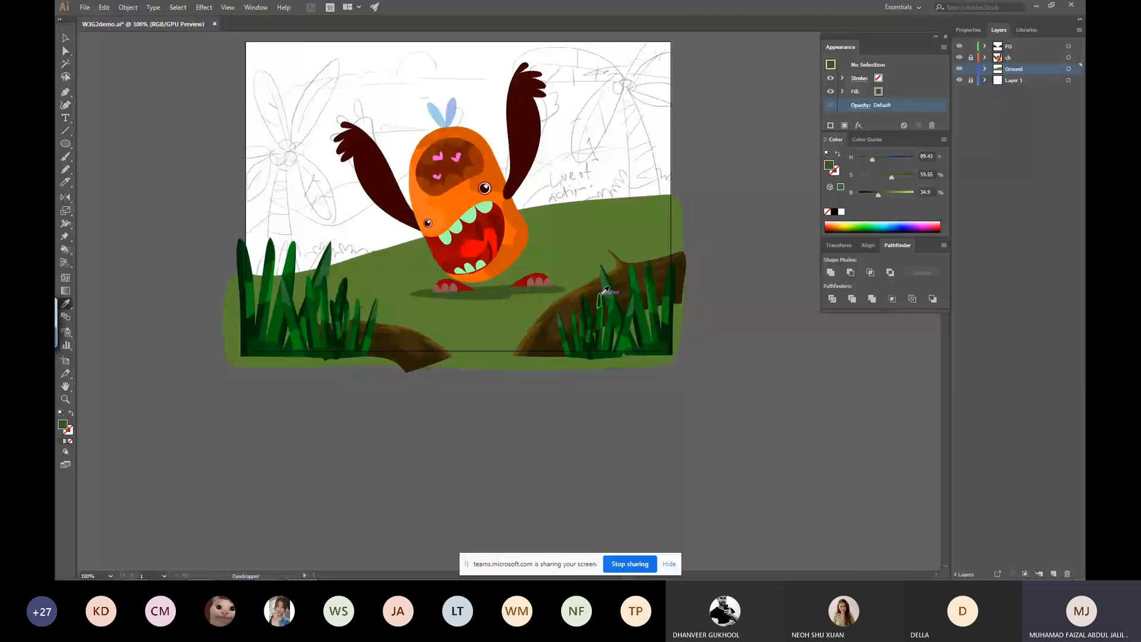
scroll(535, 279, up, 5)
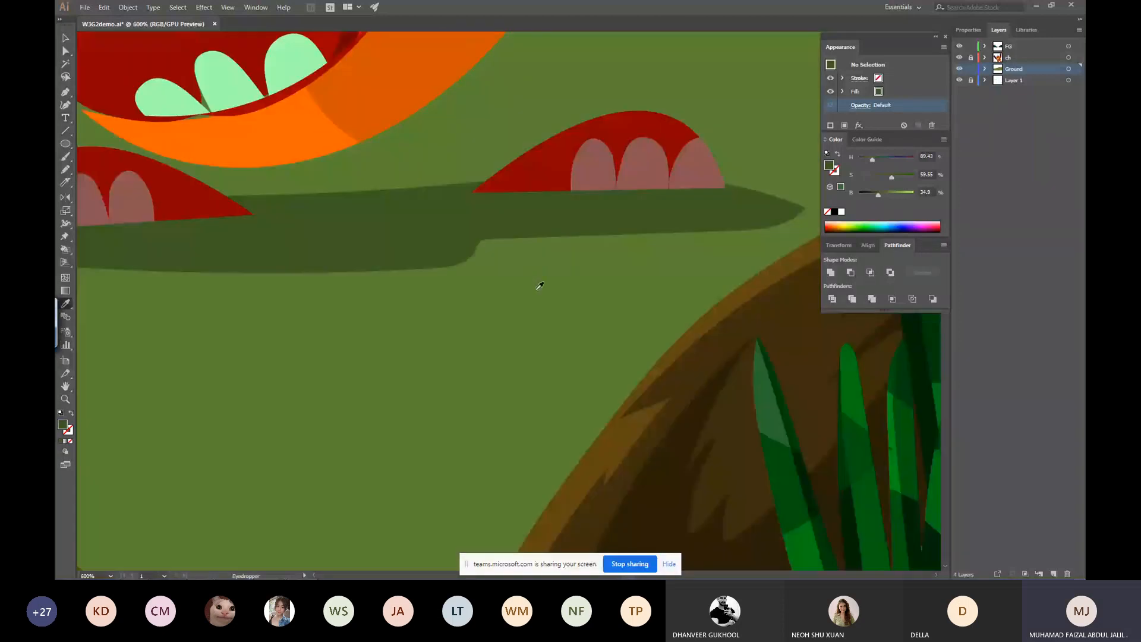
key(n)
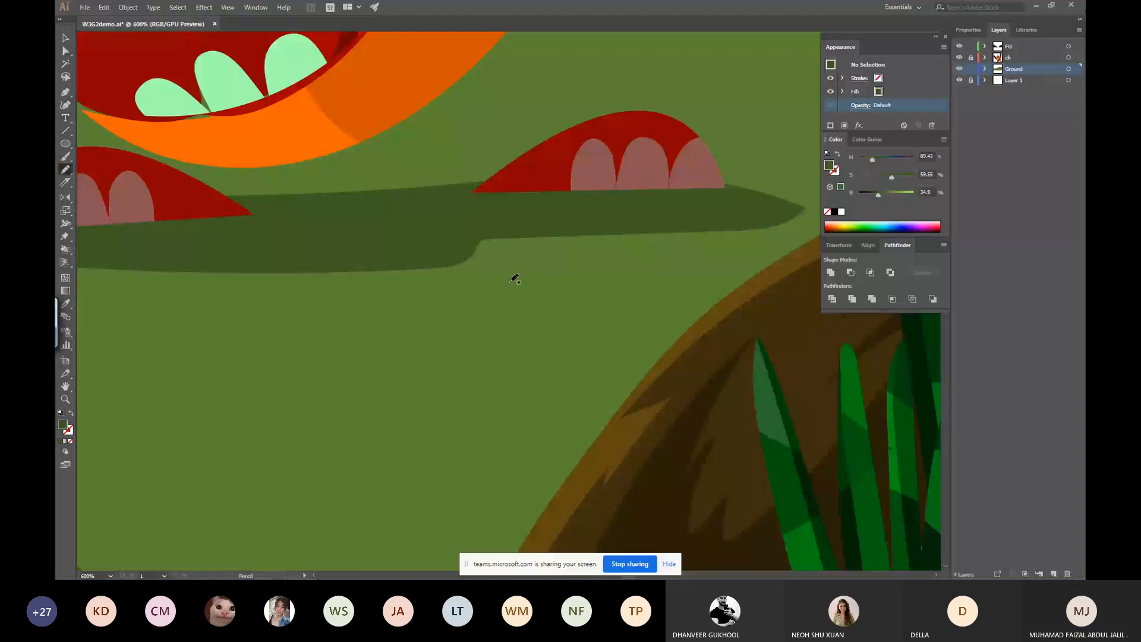
drag(507, 334, 581, 331)
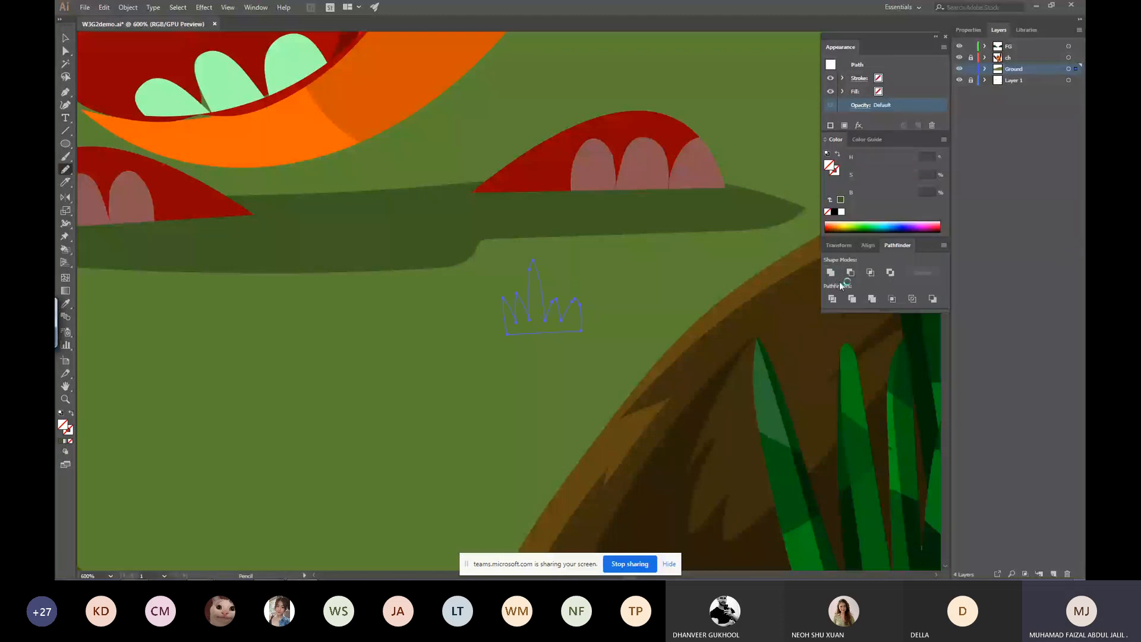
click(841, 199)
drag(883, 195, 891, 197)
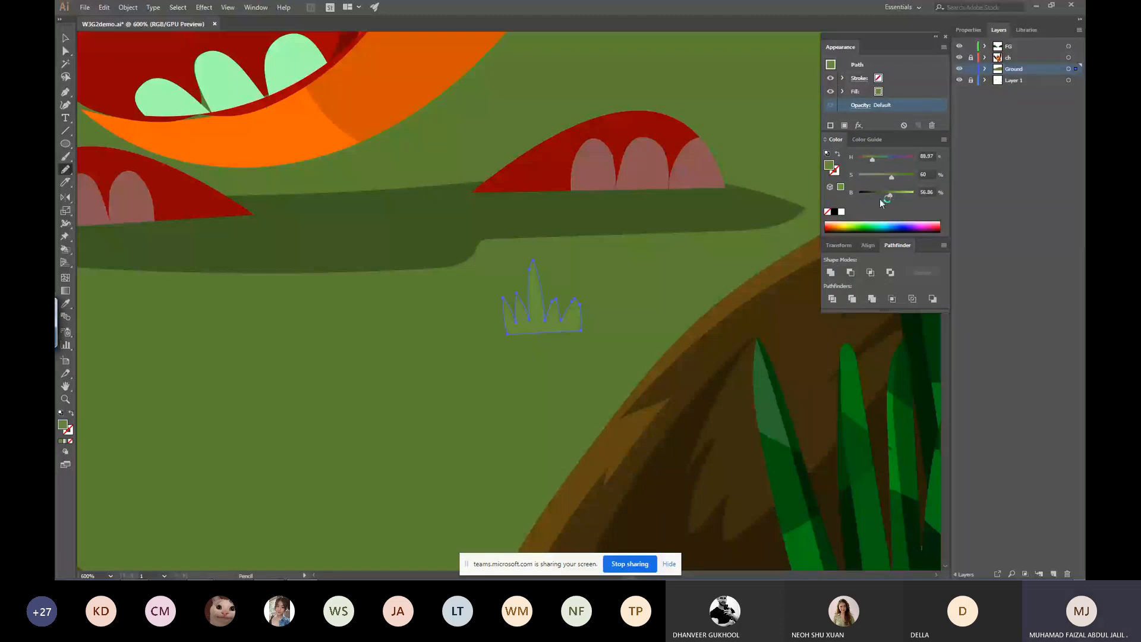
Duplicate the grass tuft below the left foot, onto the shadow between the feet, and beside the right foot.
ctrl+click(600, 309)
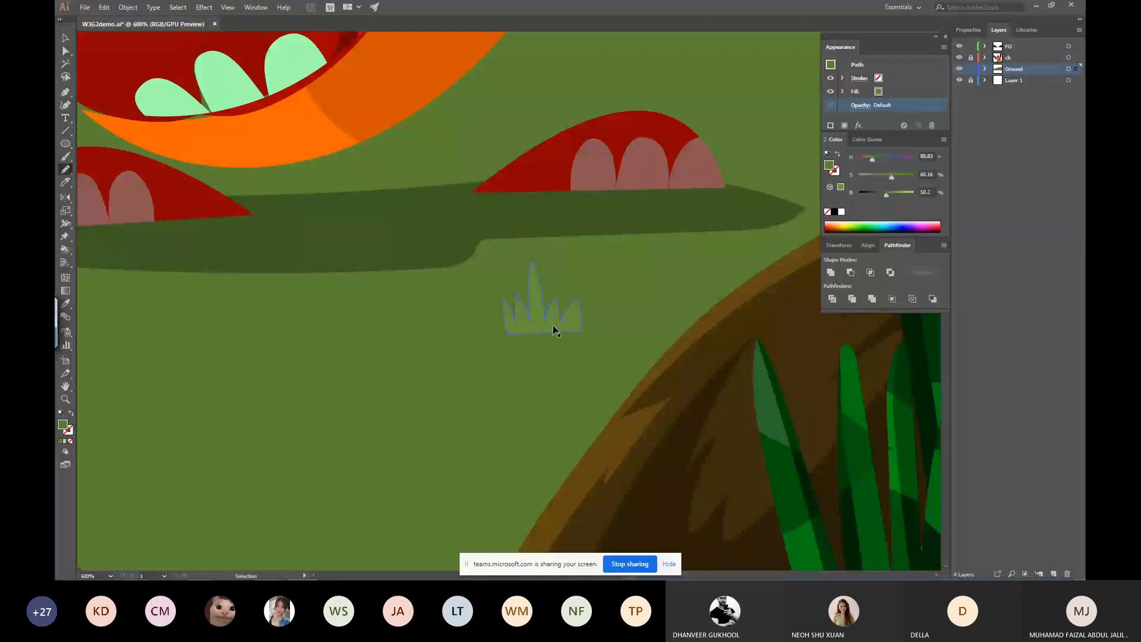
drag(553, 327, 254, 311)
drag(254, 311, 720, 277)
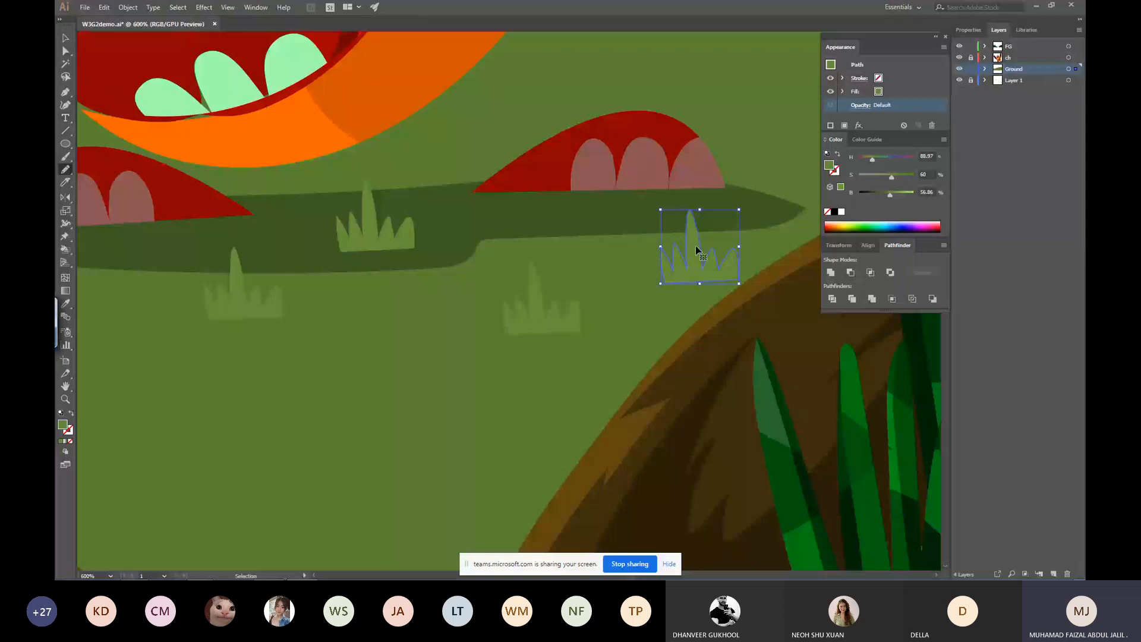
Unlock the character layer and move the tuft beside the right foot onto it, placing it over the foot's toes.
key(ctrl+x)
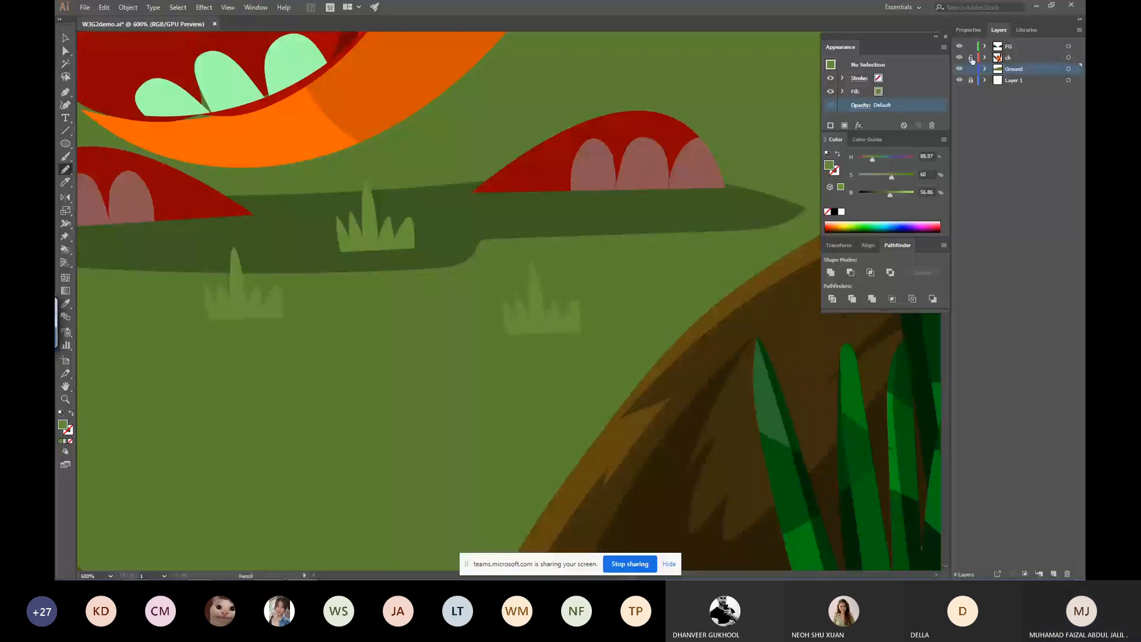
click(971, 57)
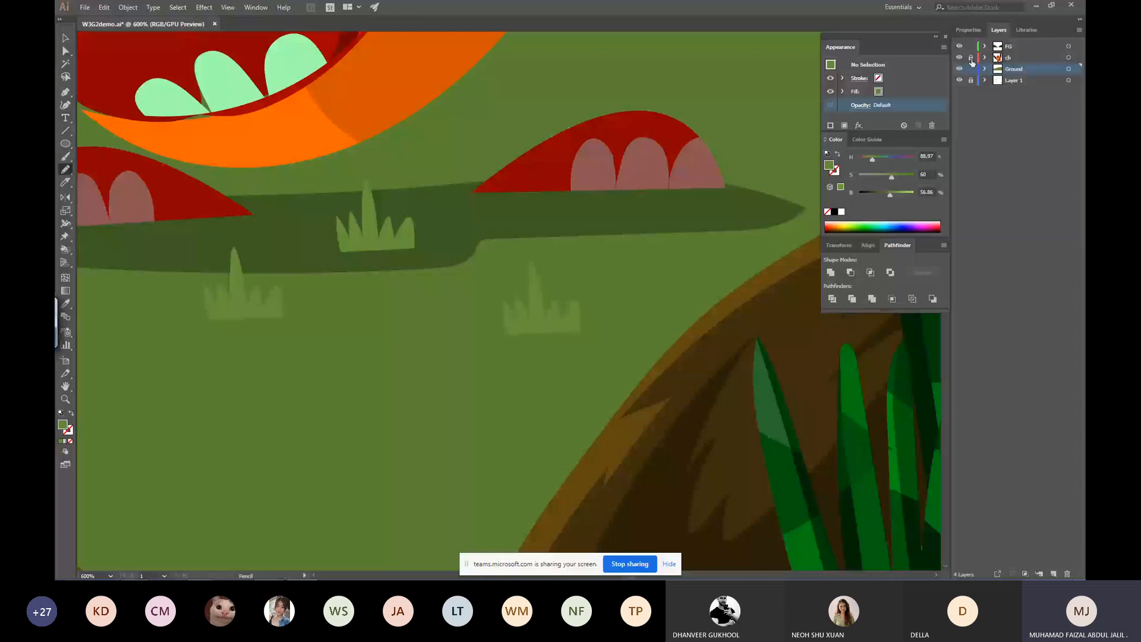
click(971, 58)
key(ctrl+v)
drag(511, 329, 697, 194)
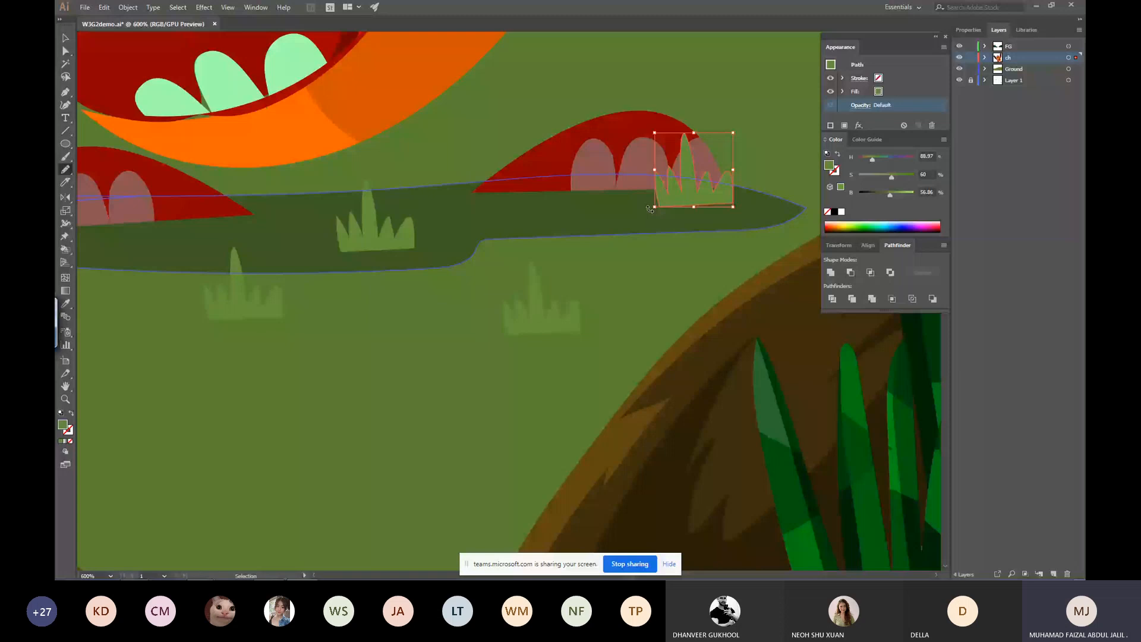
key(ctrl+0)
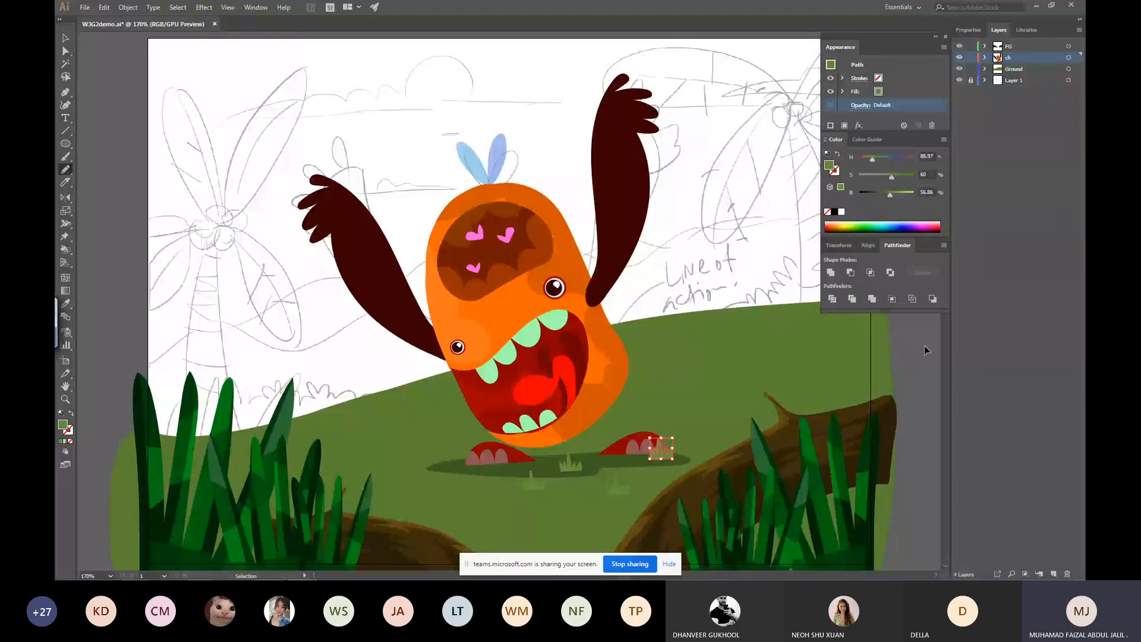
click(924, 349)
Scatter small copies of the grass tuft over the ground to the left of and below the monster's shadow.
key(n)
key(v)
mouse_move(422, 474)
mouse_down()
mouse_move(370, 462)
mouse_move(373, 451)
mouse_move(431, 434)
mouse_up()
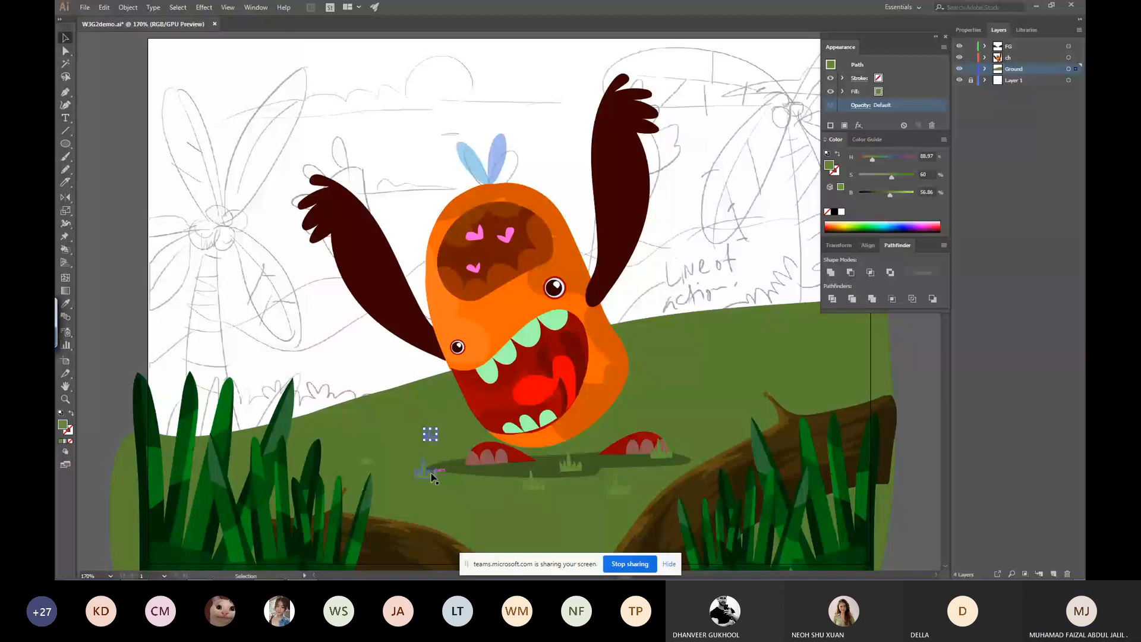
click(432, 475)
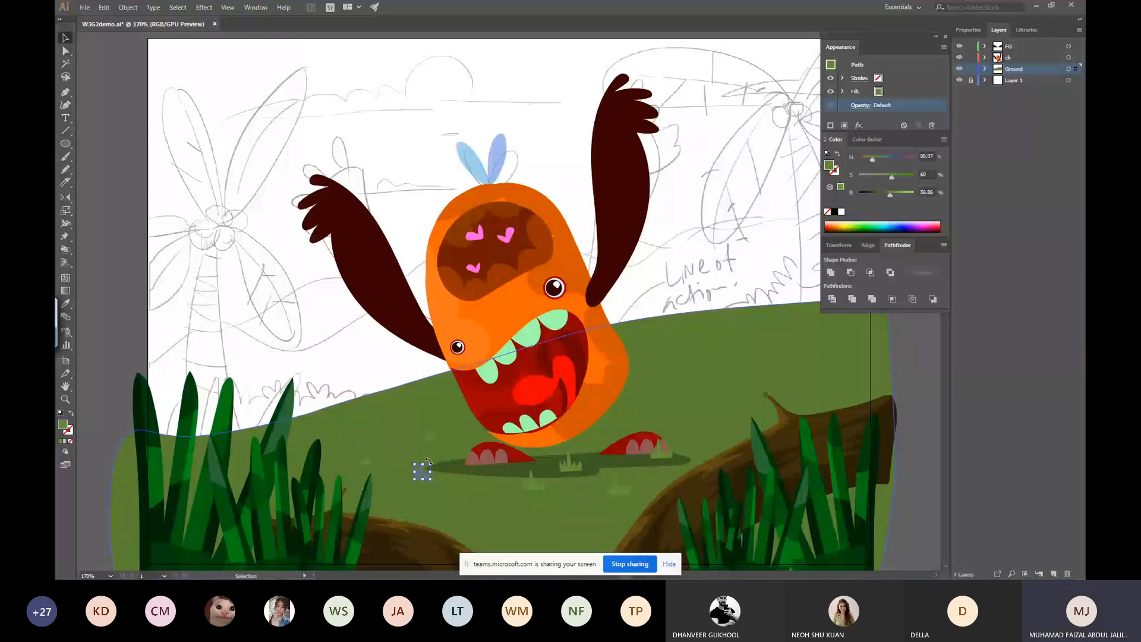
drag(427, 460, 533, 489)
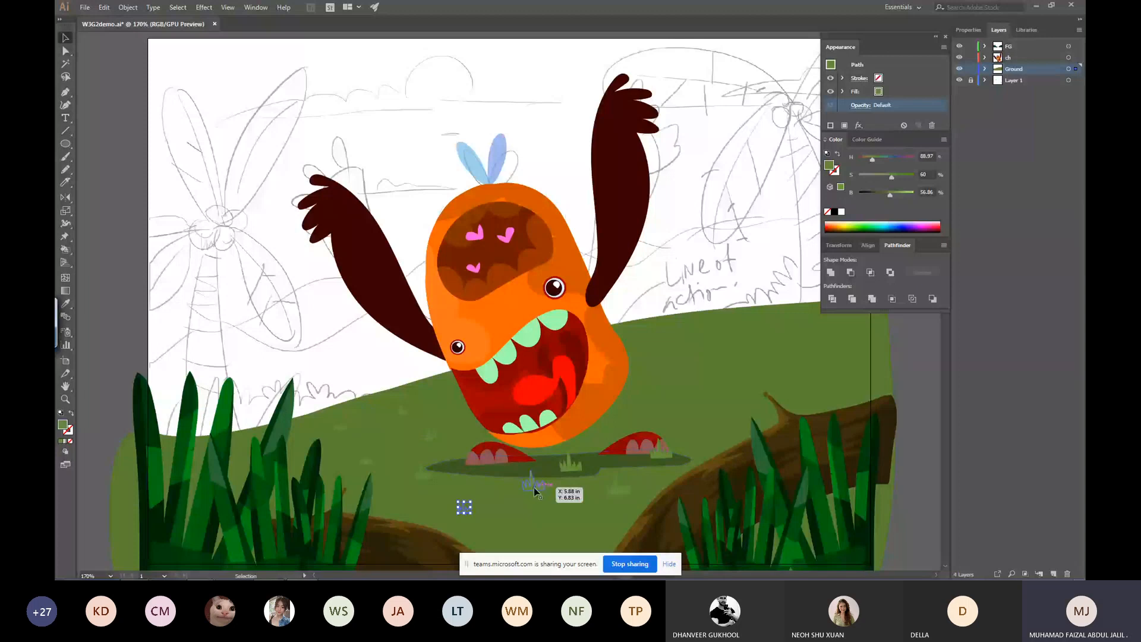
drag(534, 488, 616, 498)
Scatter more grass tuft copies on the slope behind the right foot, near the left grass and across the upper right hillside.
drag(662, 450, 645, 411)
drag(645, 412, 714, 425)
drag(299, 447, 241, 461)
drag(245, 454, 837, 354)
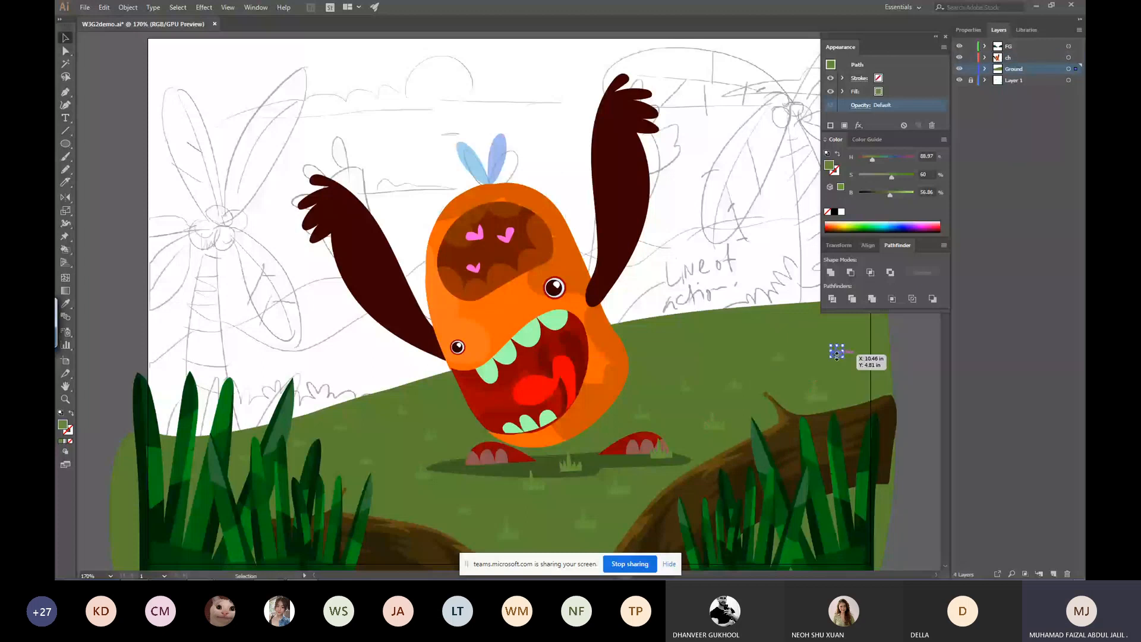
key(ctrl+shift+a)
drag(841, 356, 653, 346)
click(888, 329)
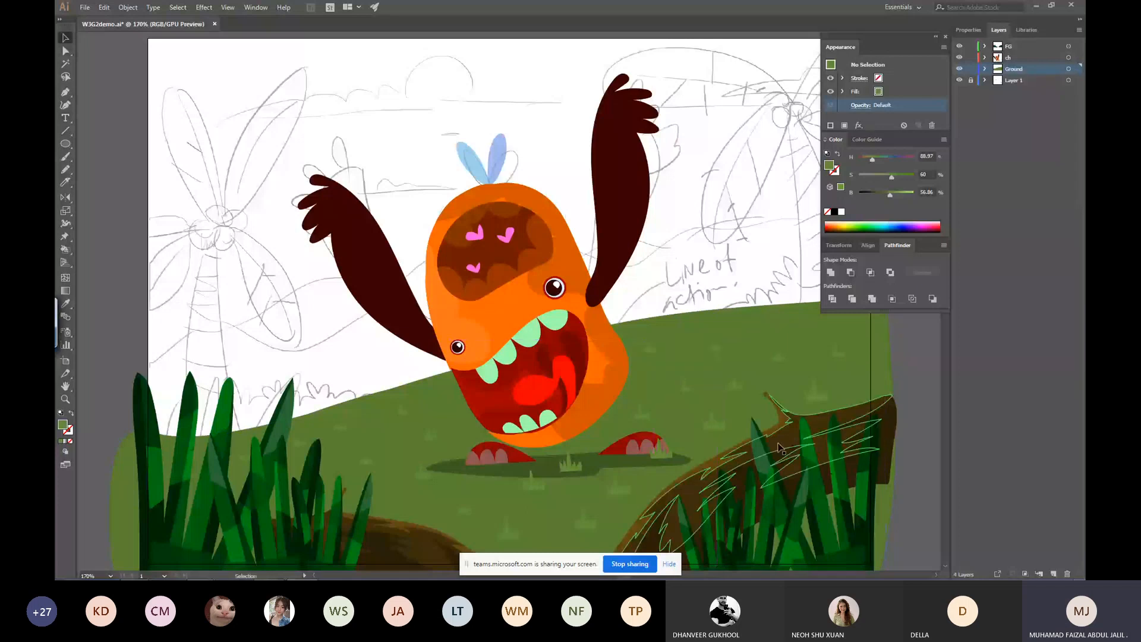
key(a)
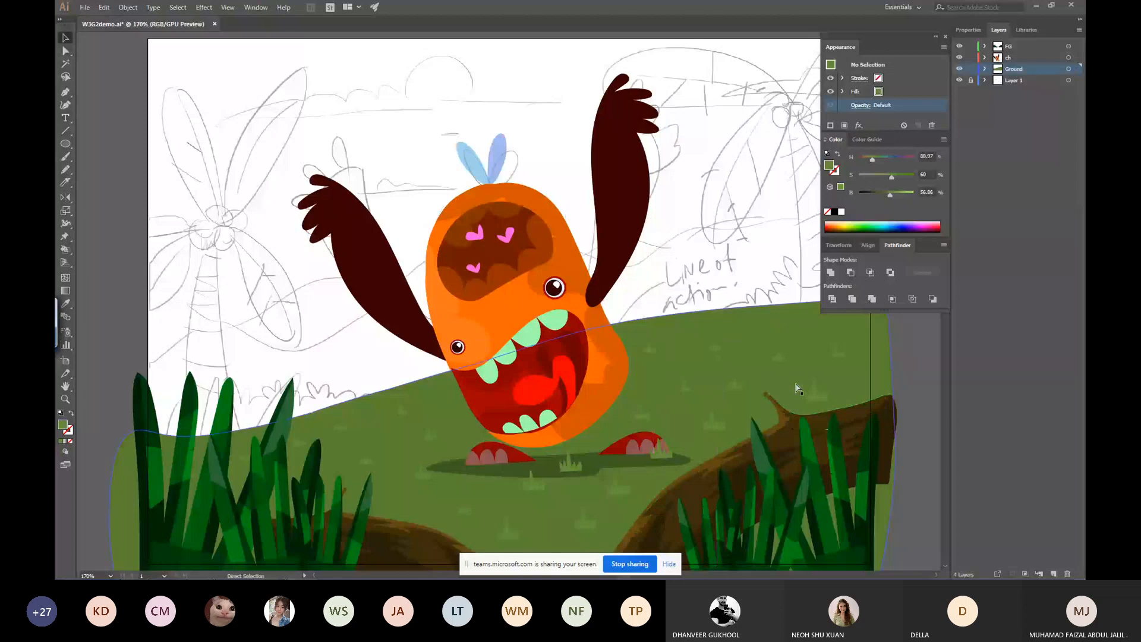
key(ctrl+minus)
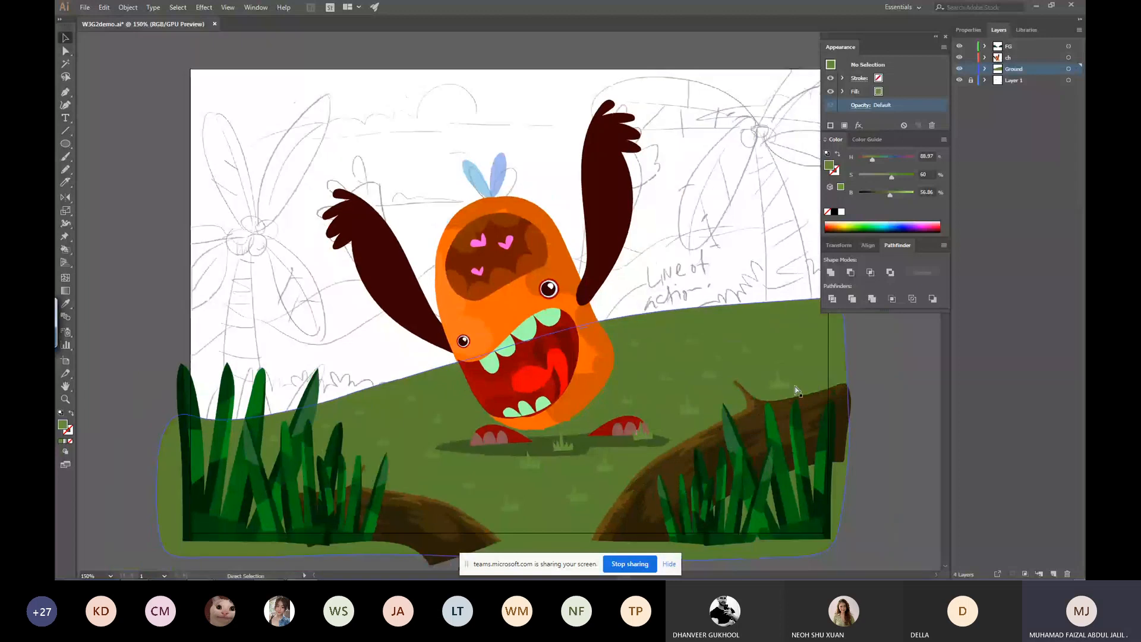
Copy the tuft at the right foot onto the left foot's outer toes and reflect the copy across the vertical axis.
key(ctrl+minus)
key(ctrl+minus)
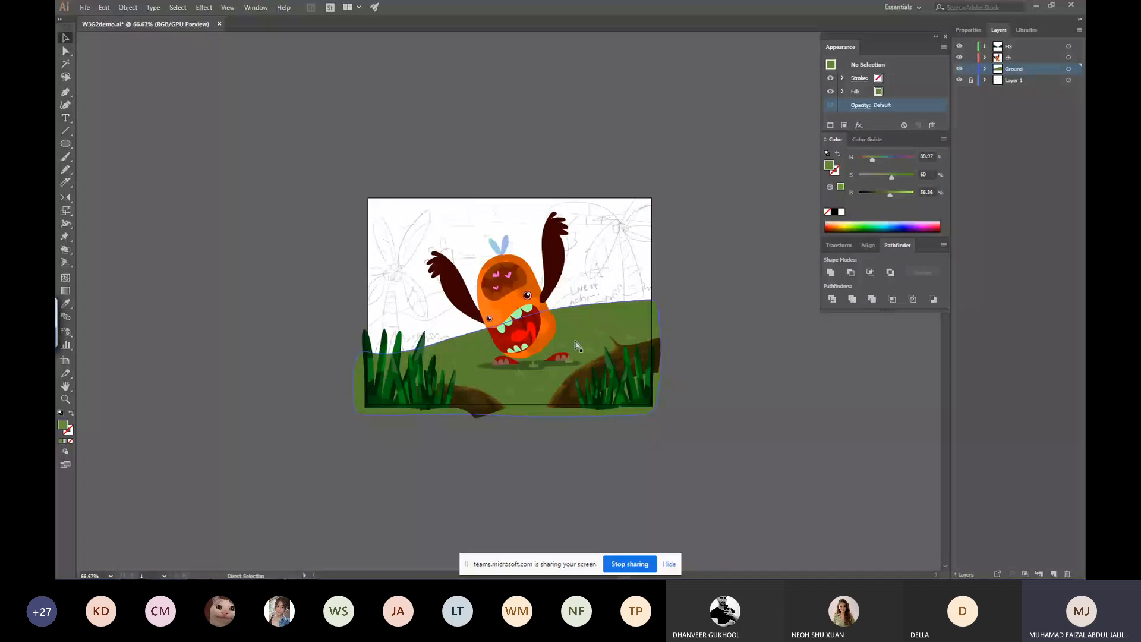
key(ctrl+plus)
key(ctrl+plus)
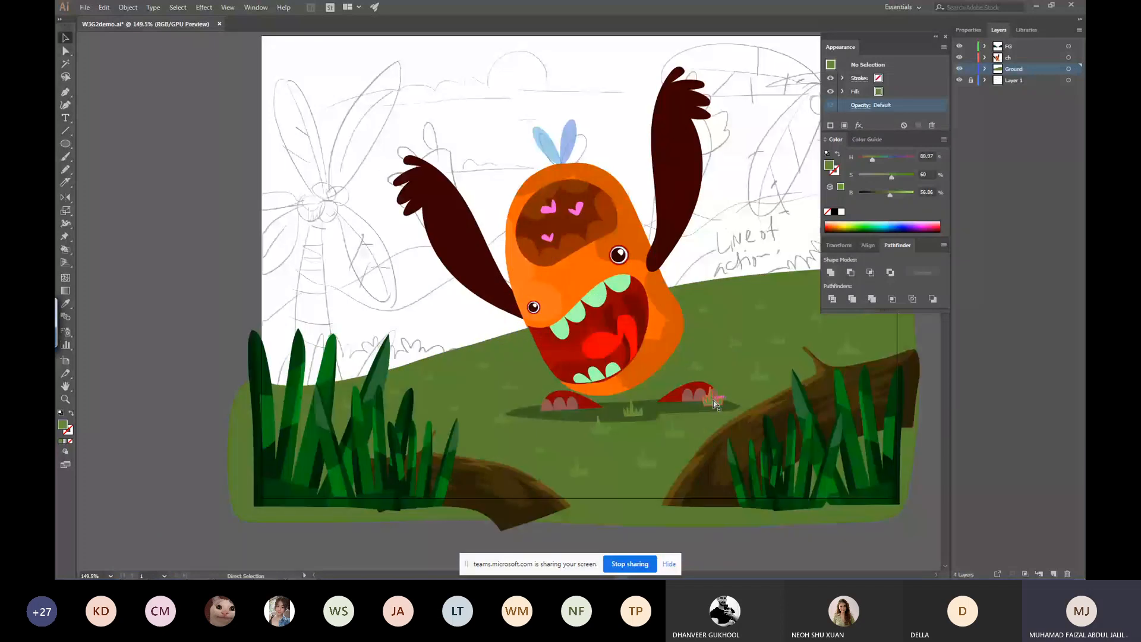
click(716, 403)
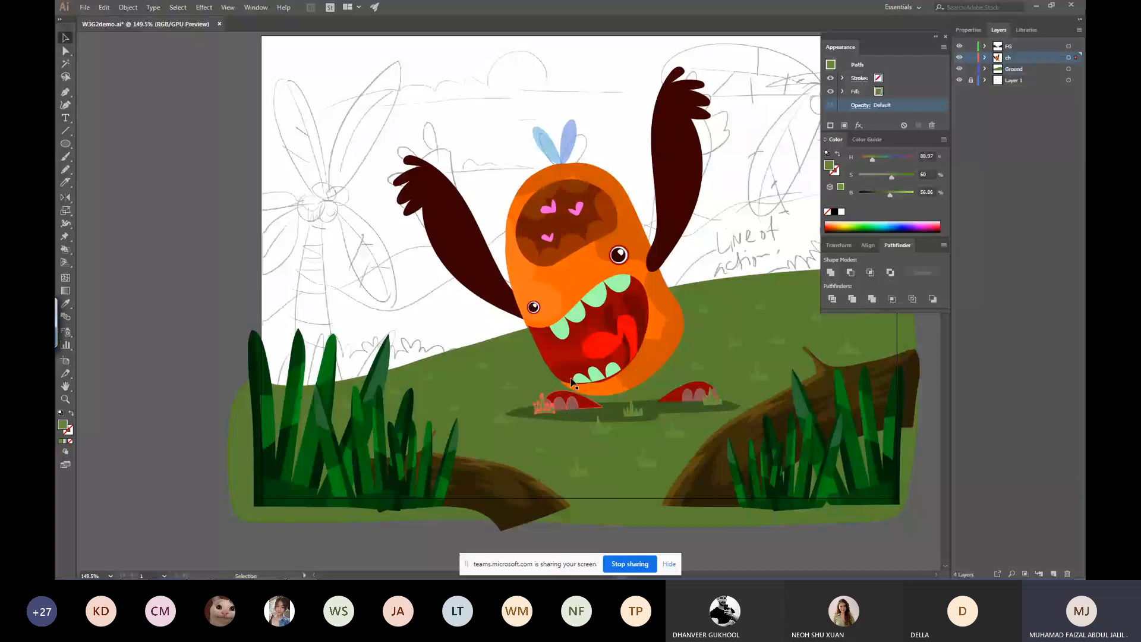
double_click(66, 198)
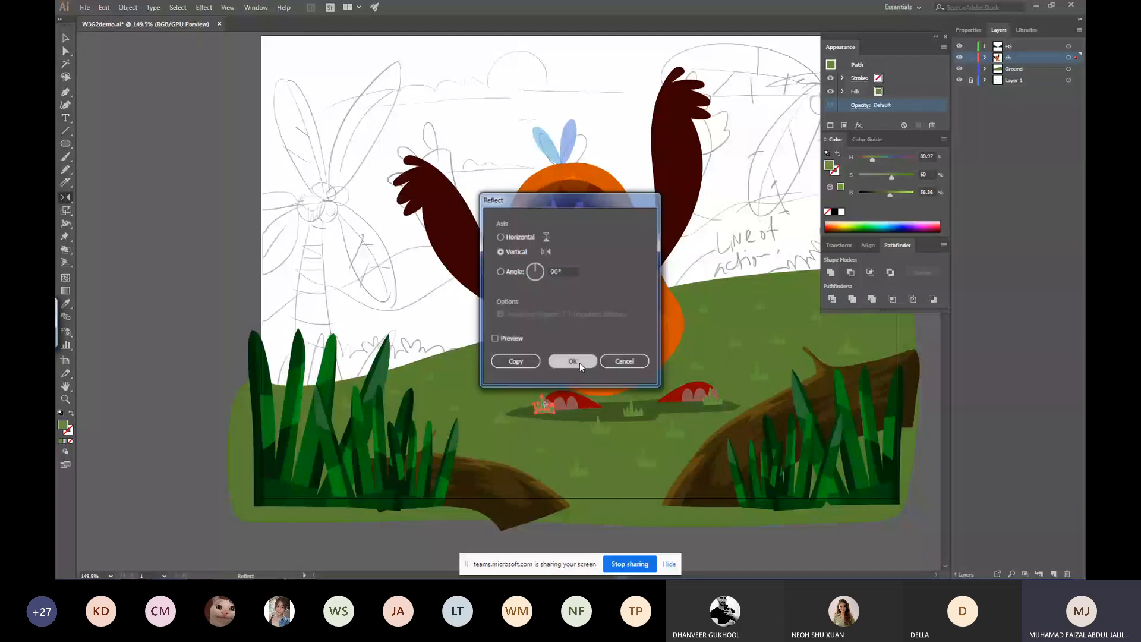
click(572, 362)
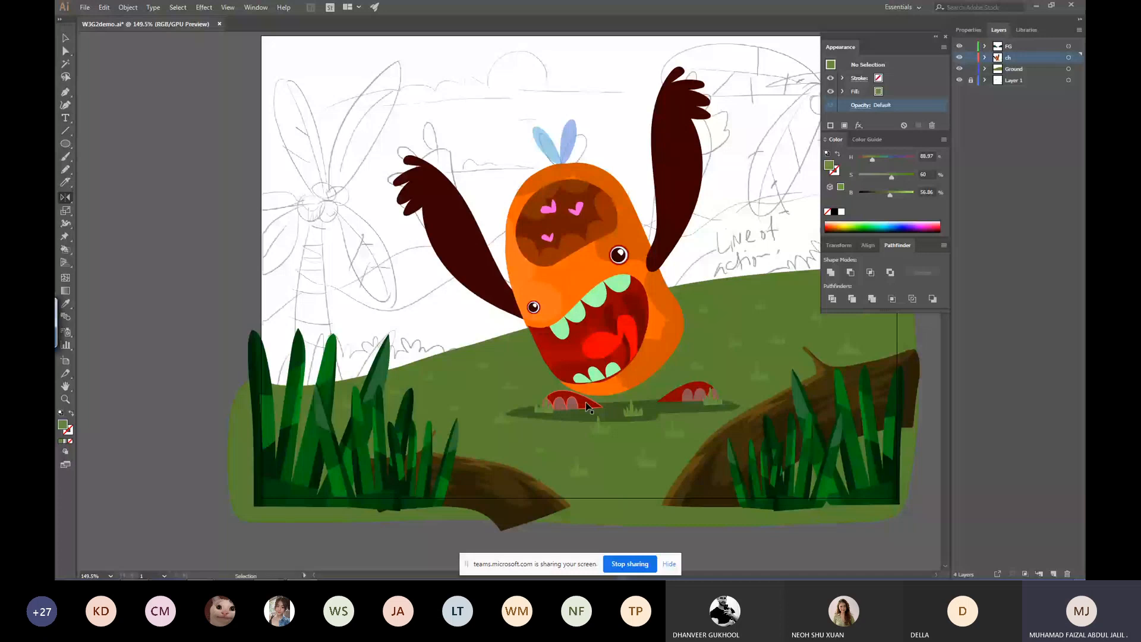
Add another grass tuft copy near the top of the right hillside and save the file.
key(space)
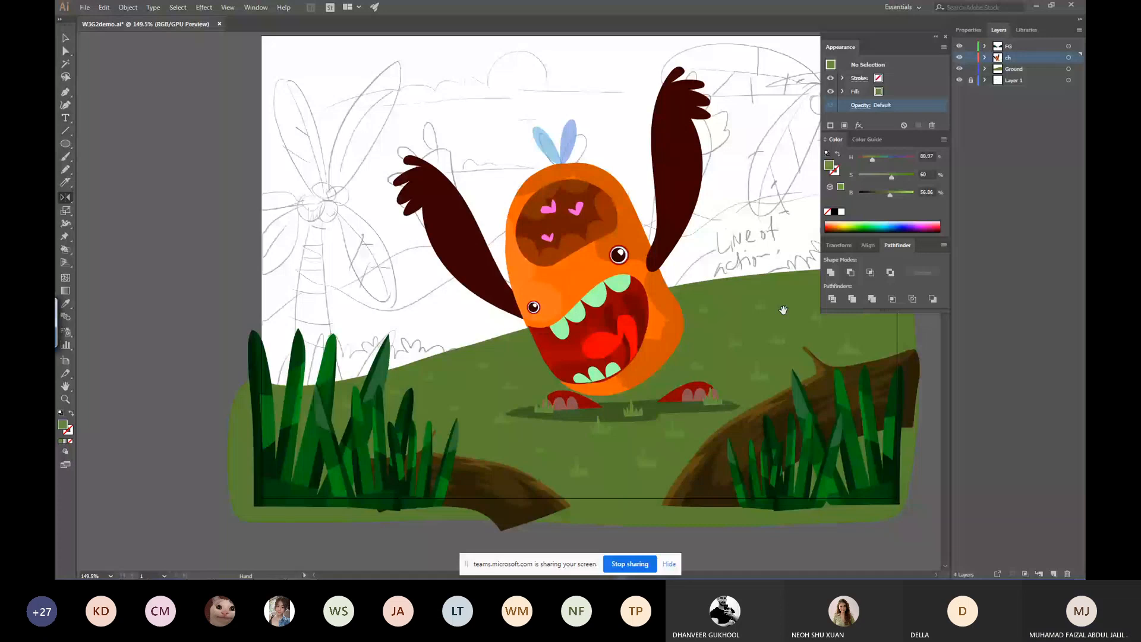
drag(783, 310, 643, 314)
key(v)
click(654, 295)
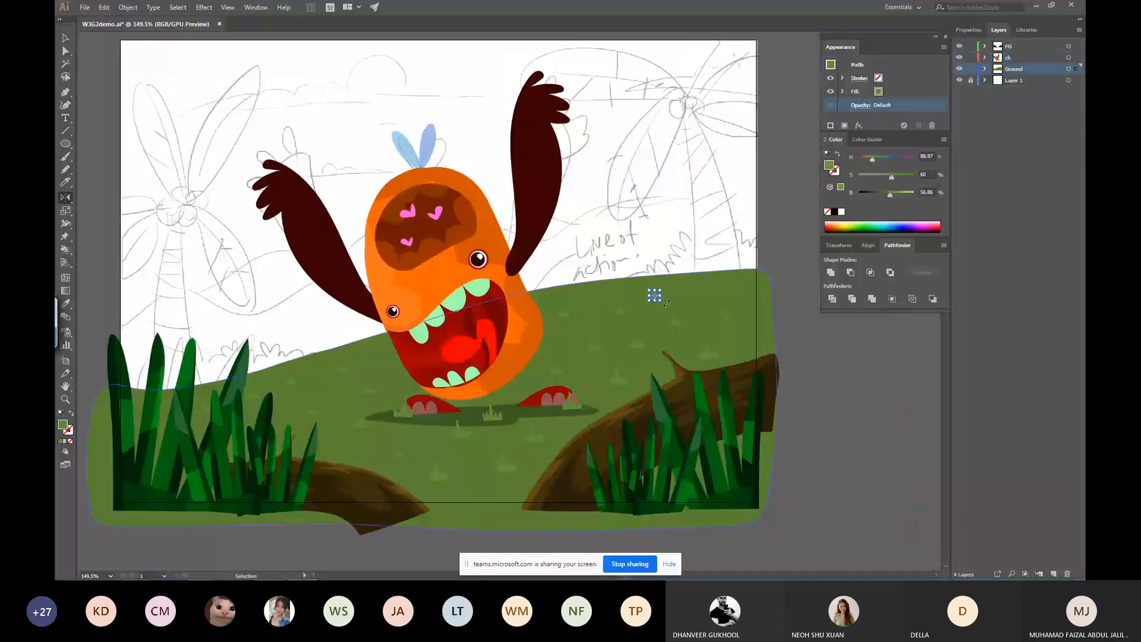
drag(655, 295, 696, 290)
ctrl+click(757, 198)
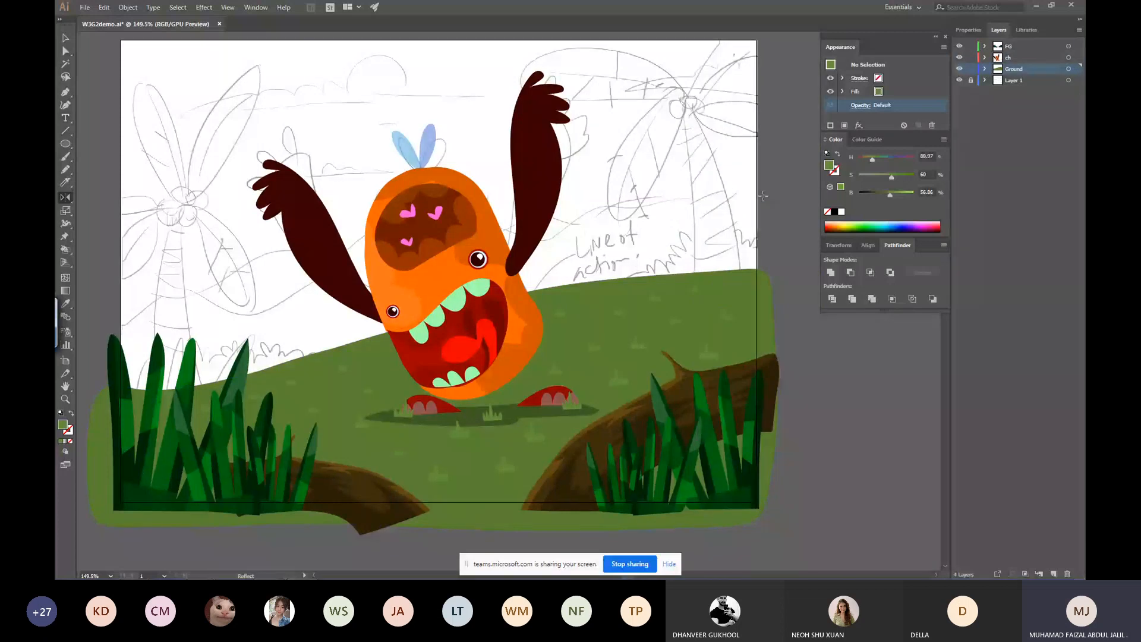
key(ctrl+1)
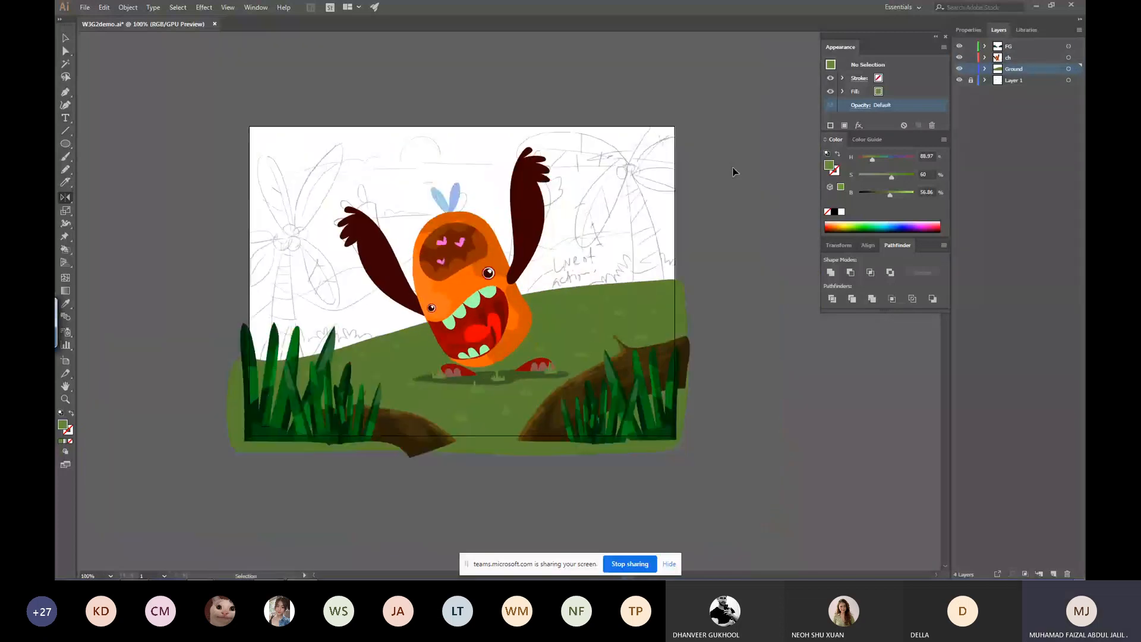
key(ctrl+s)
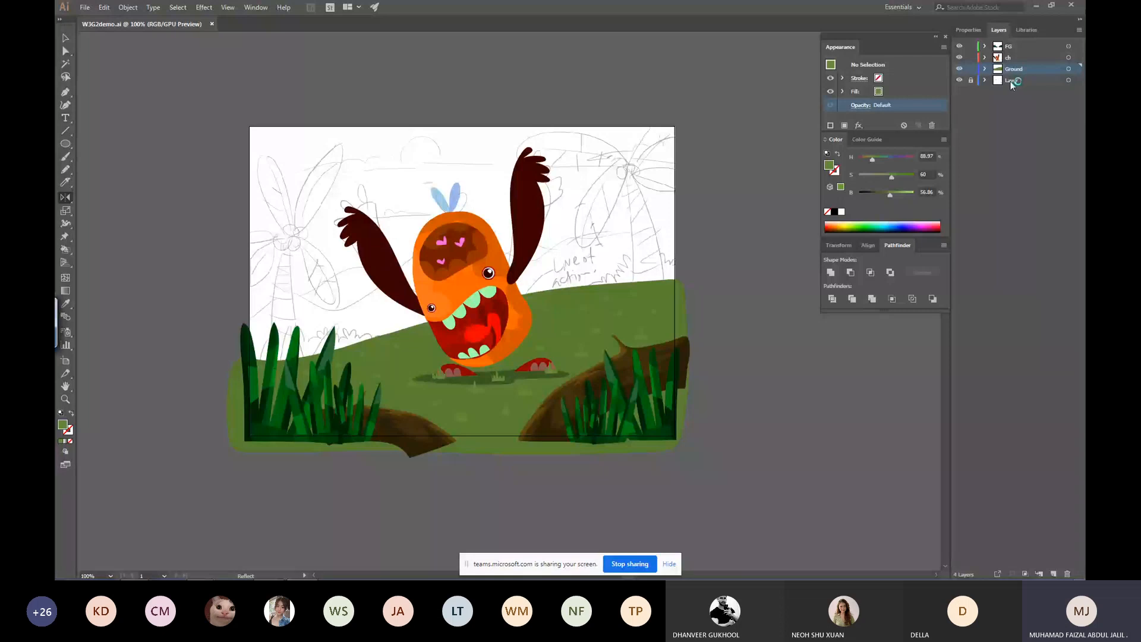
Draw a tall, slightly curved palm trunk with the Pencil tool over the right-hand palm sketch, narrow at the crown and wide at the base.
click(609, 235)
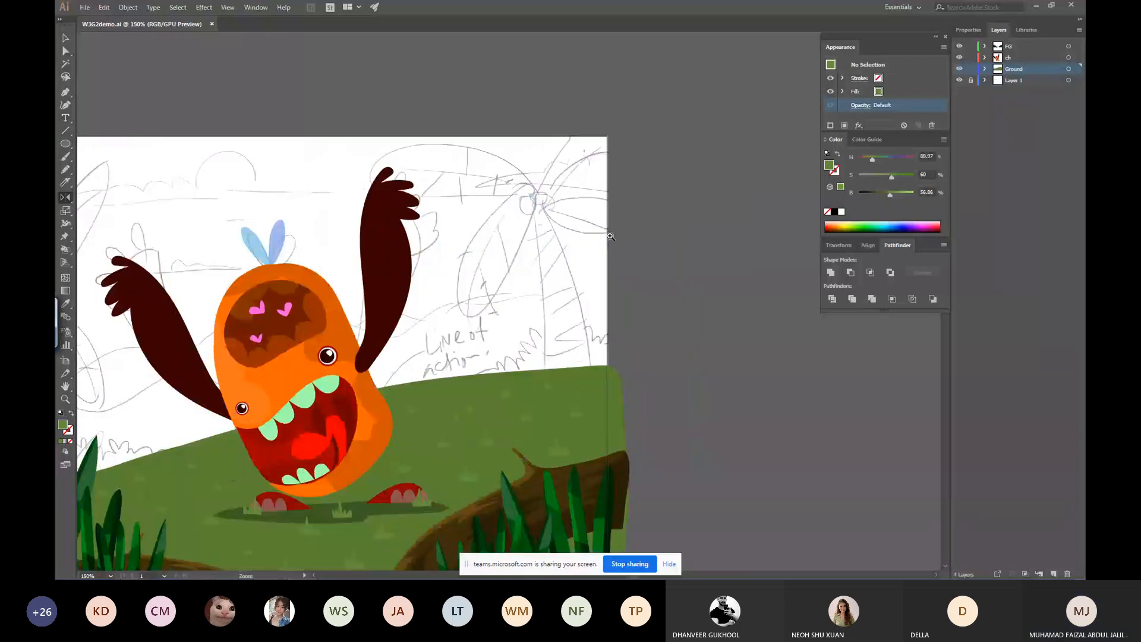
click(496, 283)
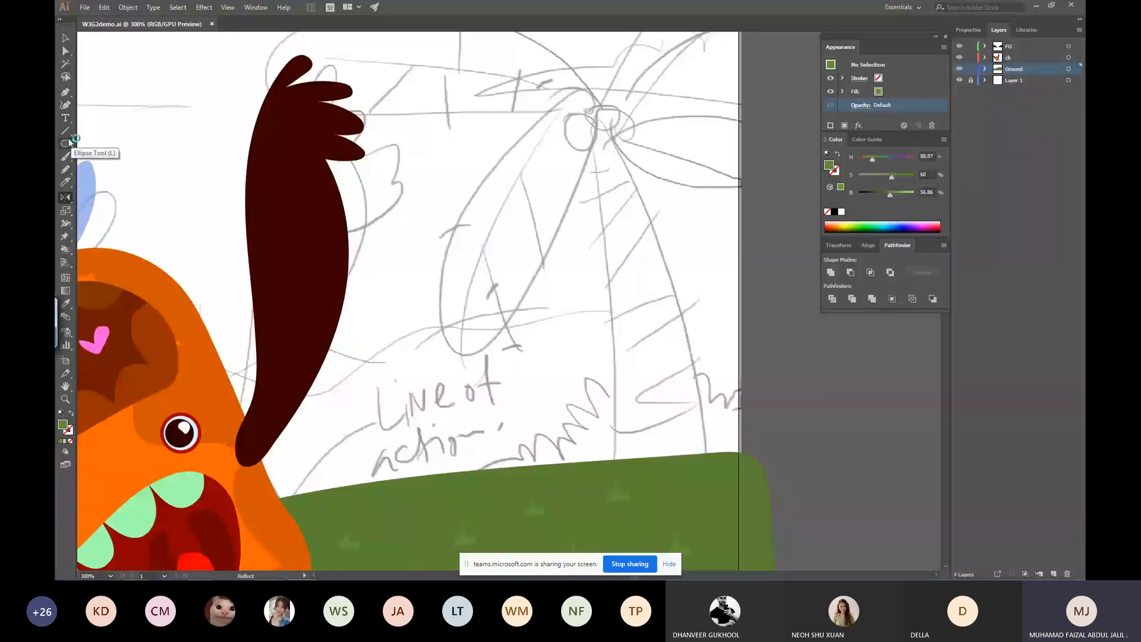
click(66, 170)
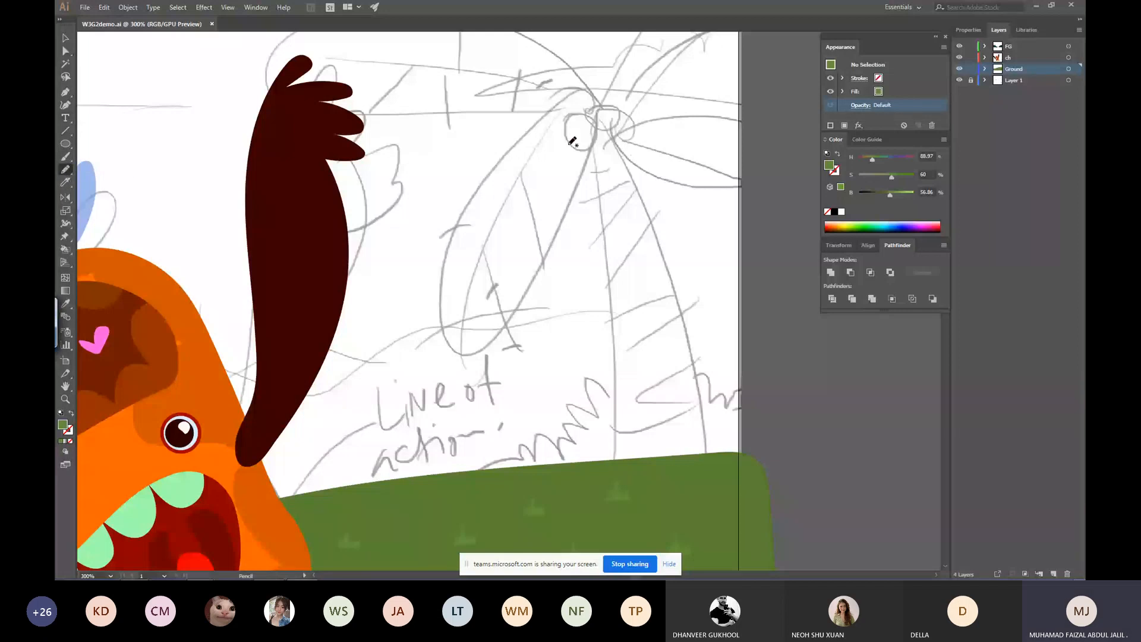
mouse_move(572, 141)
mouse_down()
mouse_move(580, 326)
mouse_move(646, 492)
mouse_move(587, 113)
mouse_up()
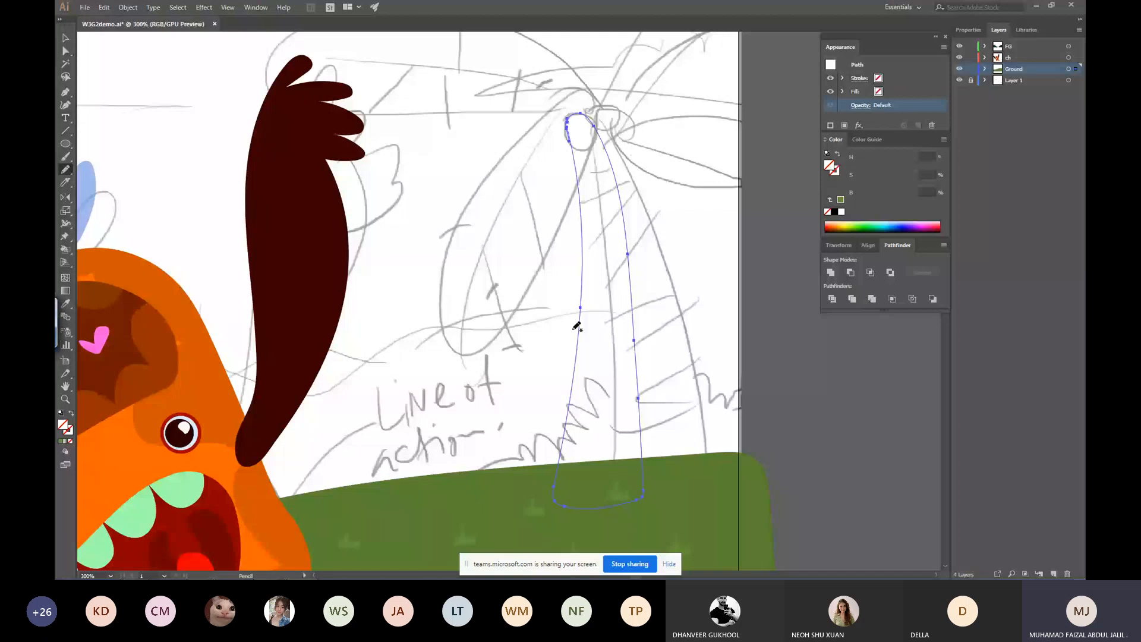
Fill the palm trunk with a brown of hue 40.19, saturation 82.81 and brightness 50.2.
click(843, 201)
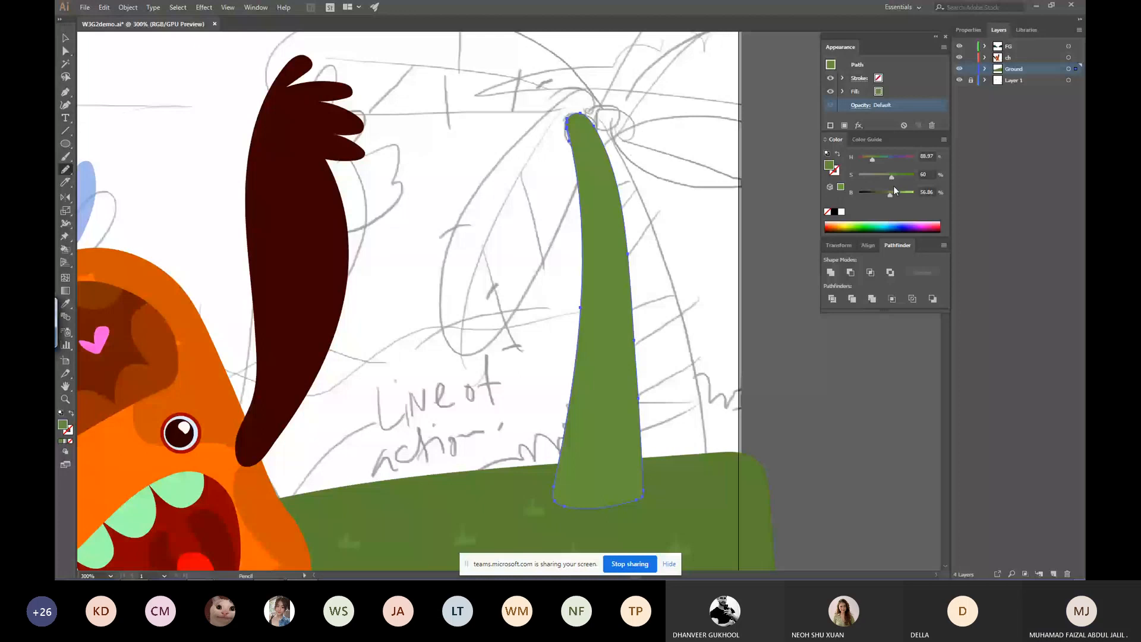
drag(891, 176, 894, 174)
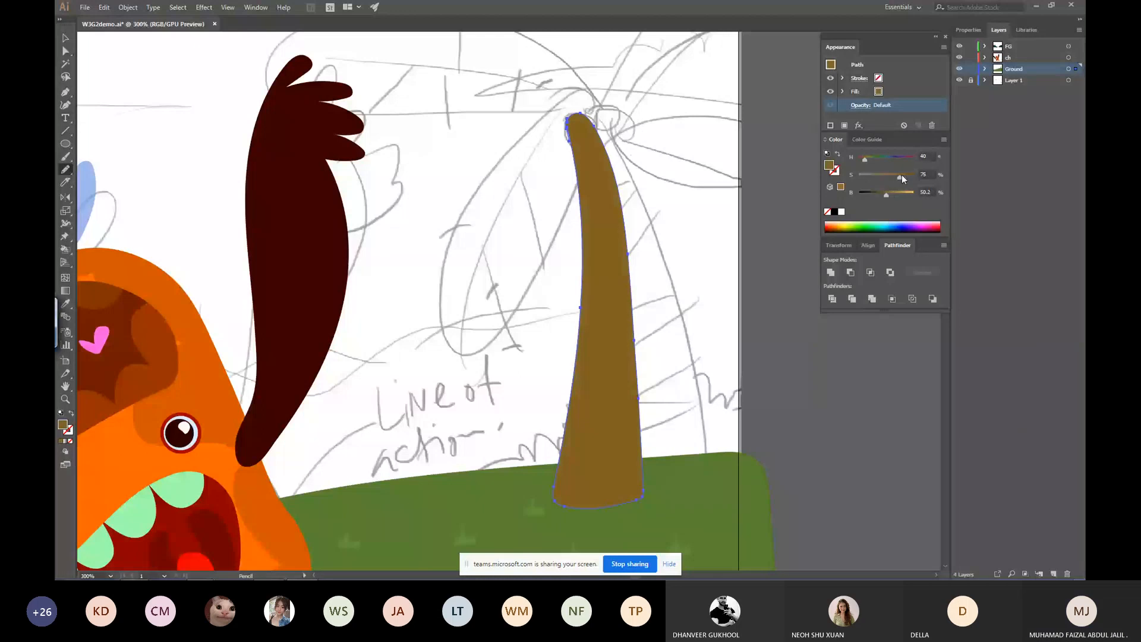
drag(902, 175, 904, 176)
Move the palm trunk off the artboard onto the empty canvas beside its right edge.
key(ctrl)
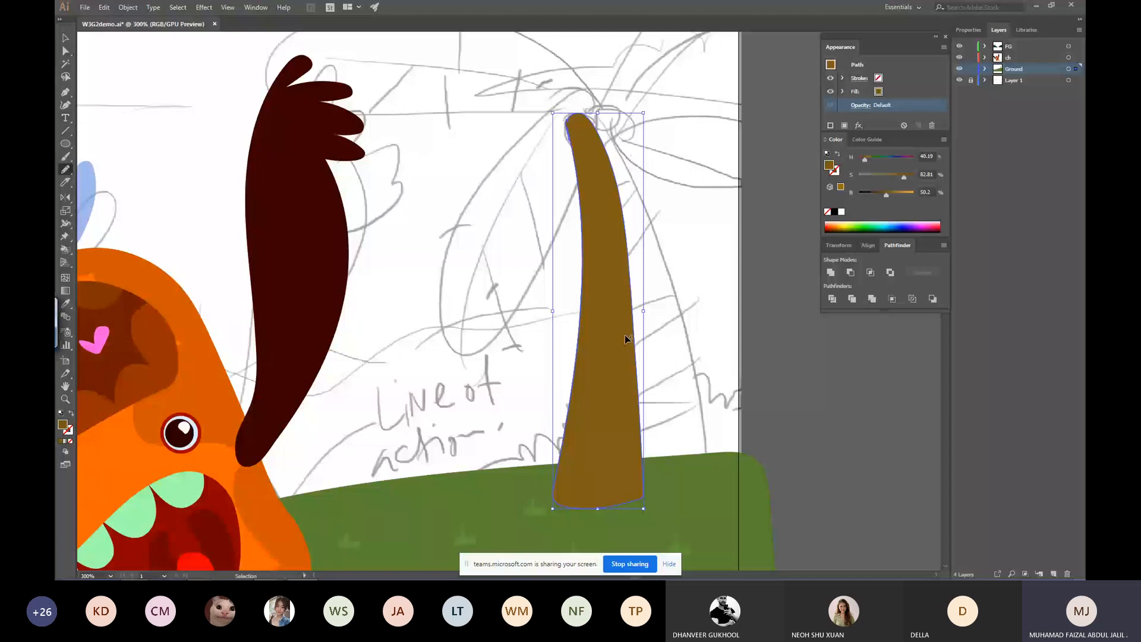
key(space)
drag(675, 281, 550, 219)
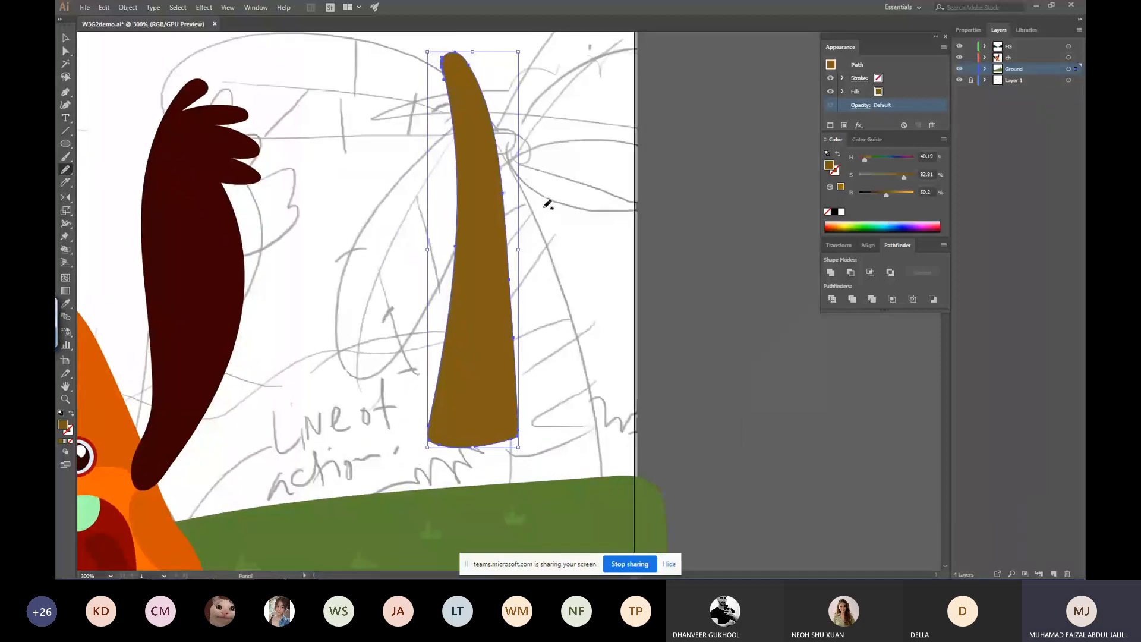
drag(460, 106, 759, 160)
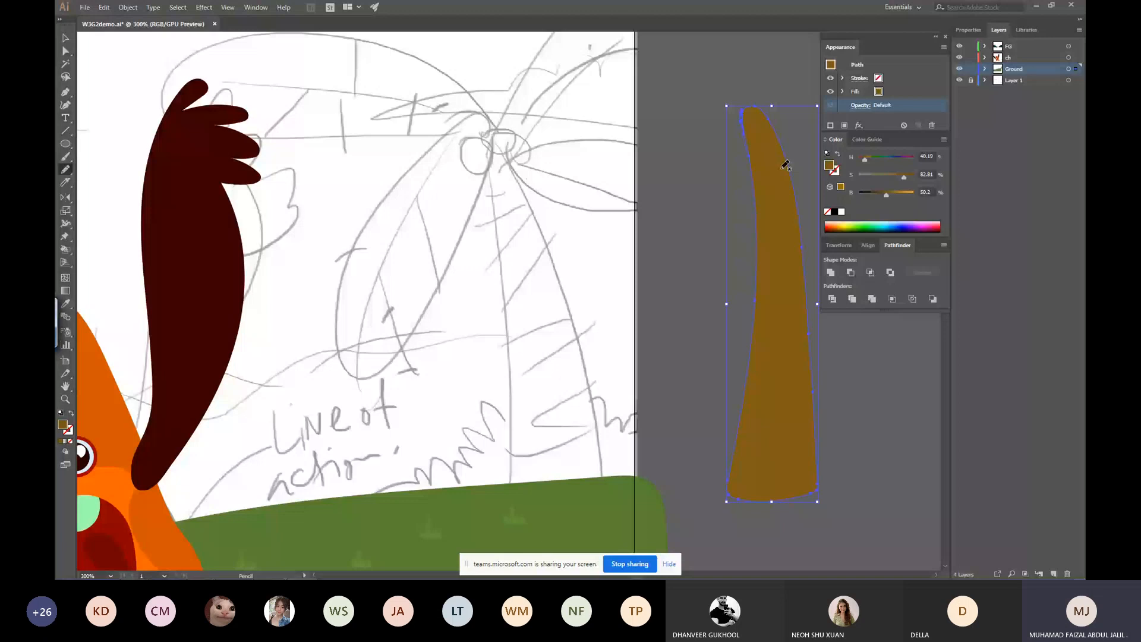
drag(744, 285, 605, 242)
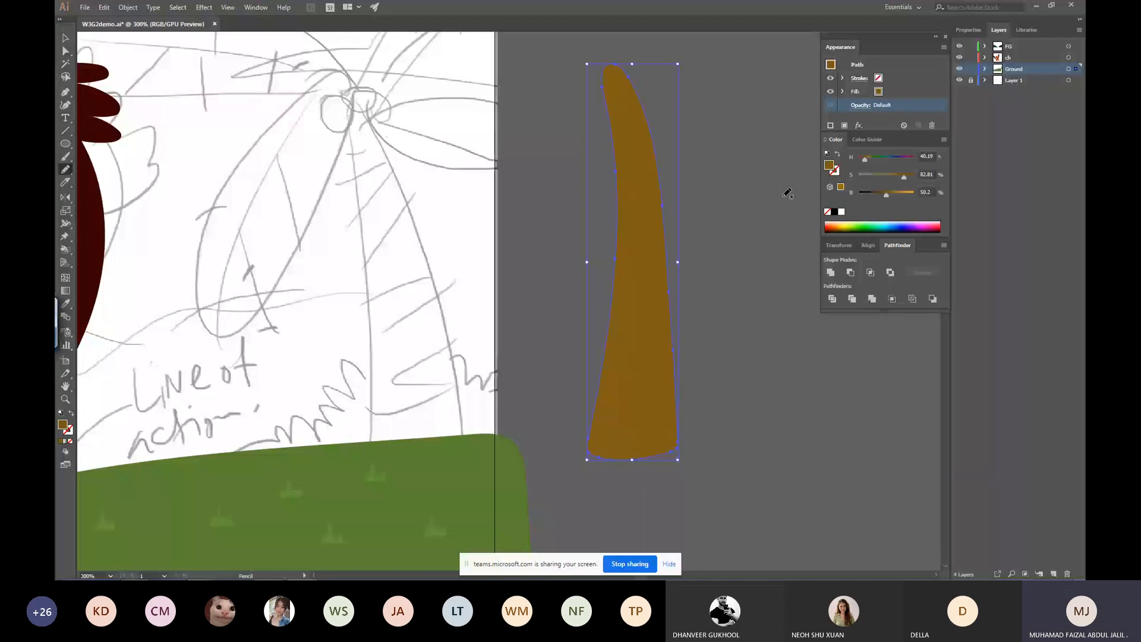
Slice the trunk into seven bands with six slanted Knife cuts at varying angles.
click(65, 183)
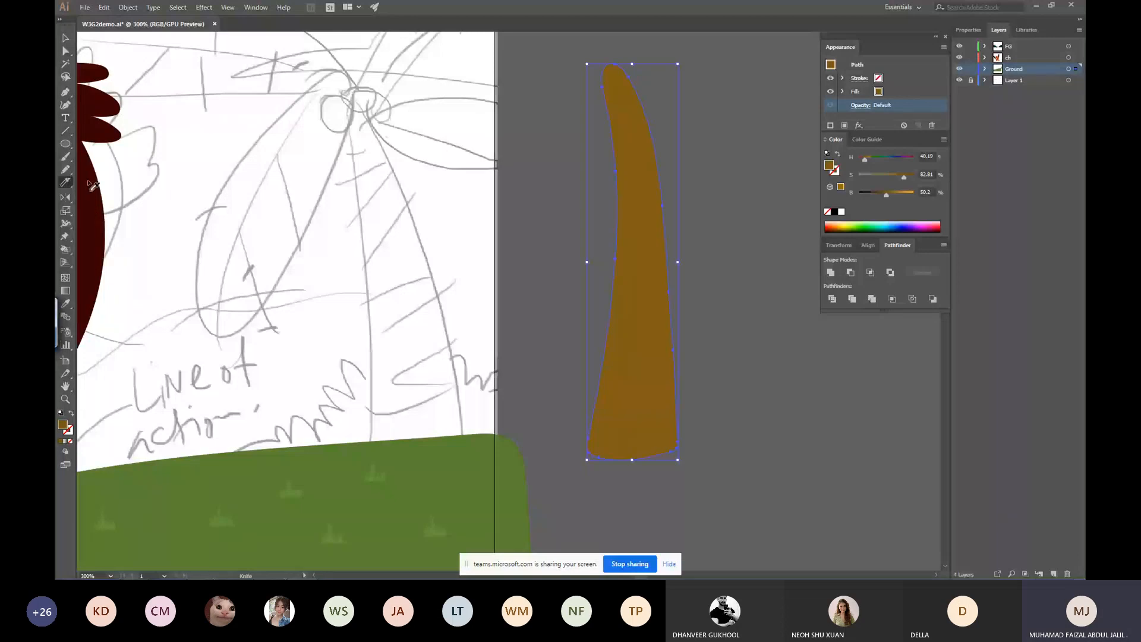
drag(595, 386, 706, 419)
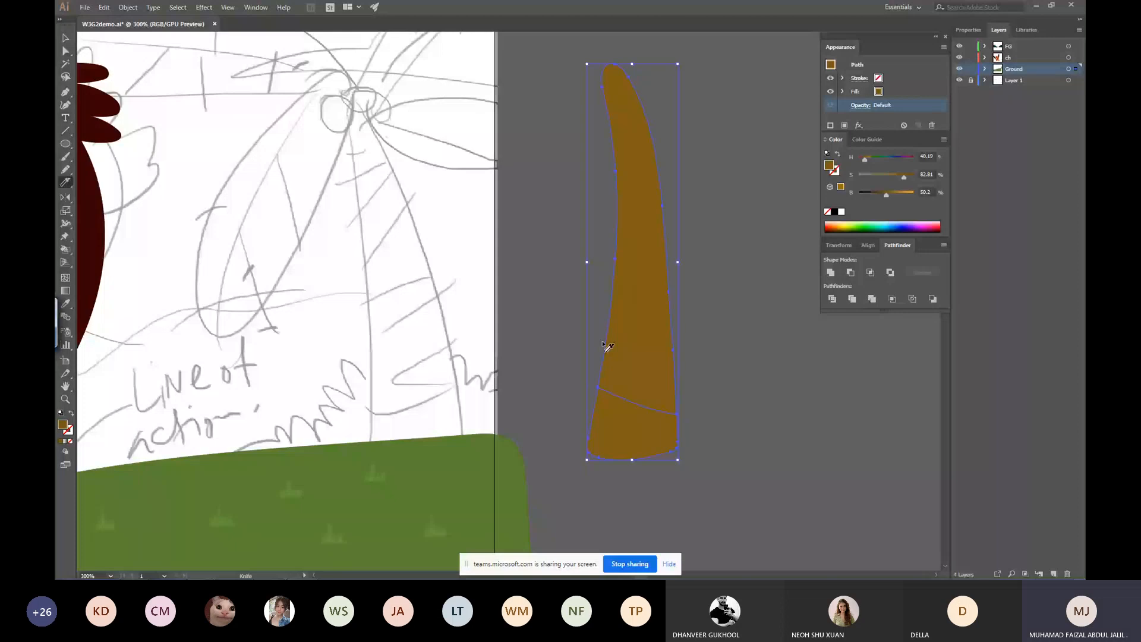
drag(595, 346, 692, 338)
drag(595, 279, 706, 233)
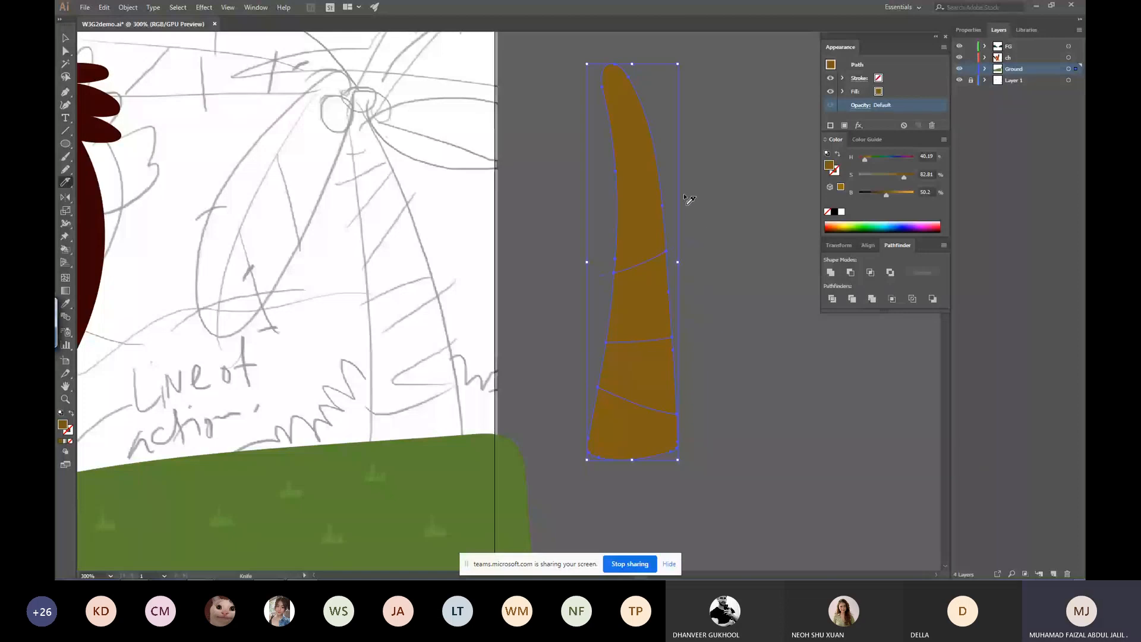
drag(597, 183, 684, 196)
drag(594, 134, 663, 124)
drag(591, 107, 651, 82)
ctrl+click(707, 290)
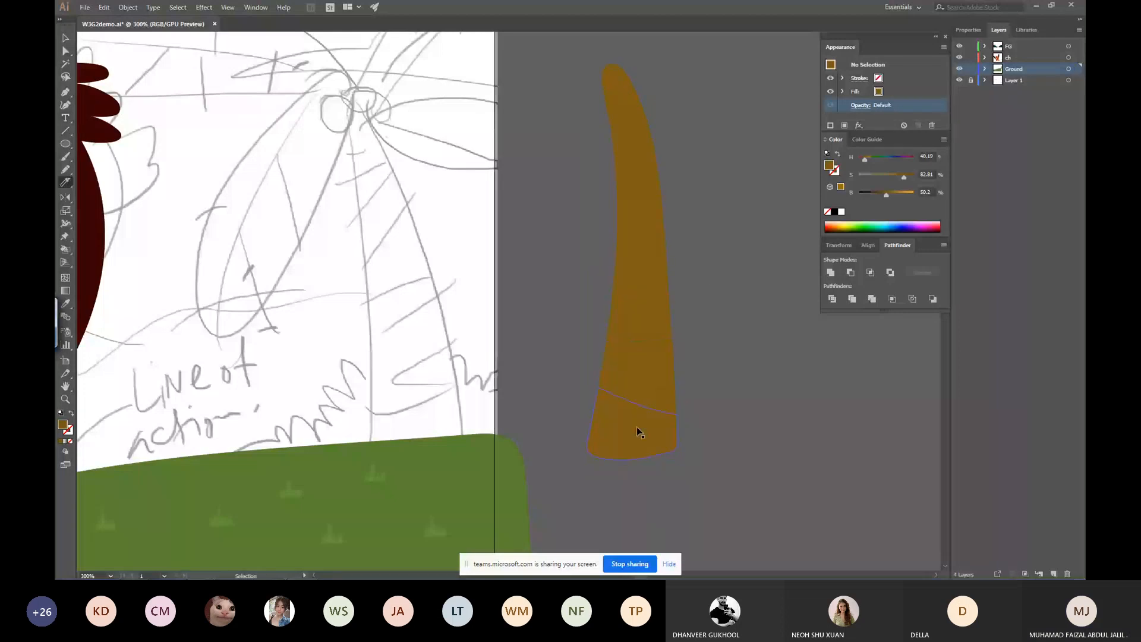
Darken alternate trunk bands, starting with the base and ending with the tip, to a brightness of 42.
ctrl+click(618, 433)
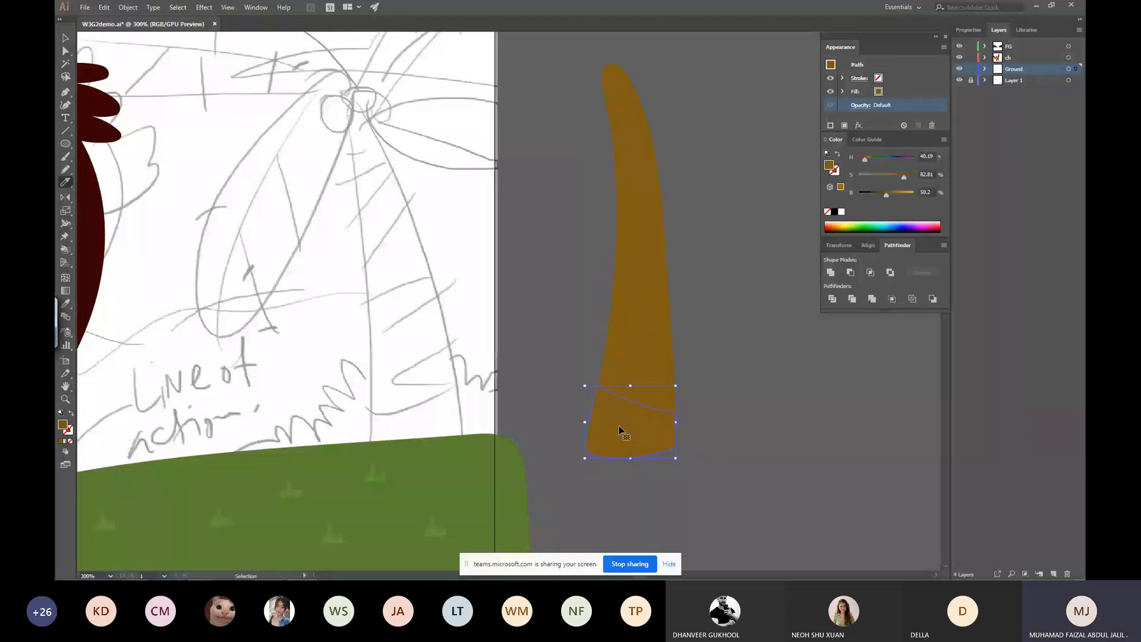
ctrl+shift+click(638, 319)
ctrl+shift+click(639, 169)
ctrl+shift+click(619, 84)
drag(886, 193, 882, 194)
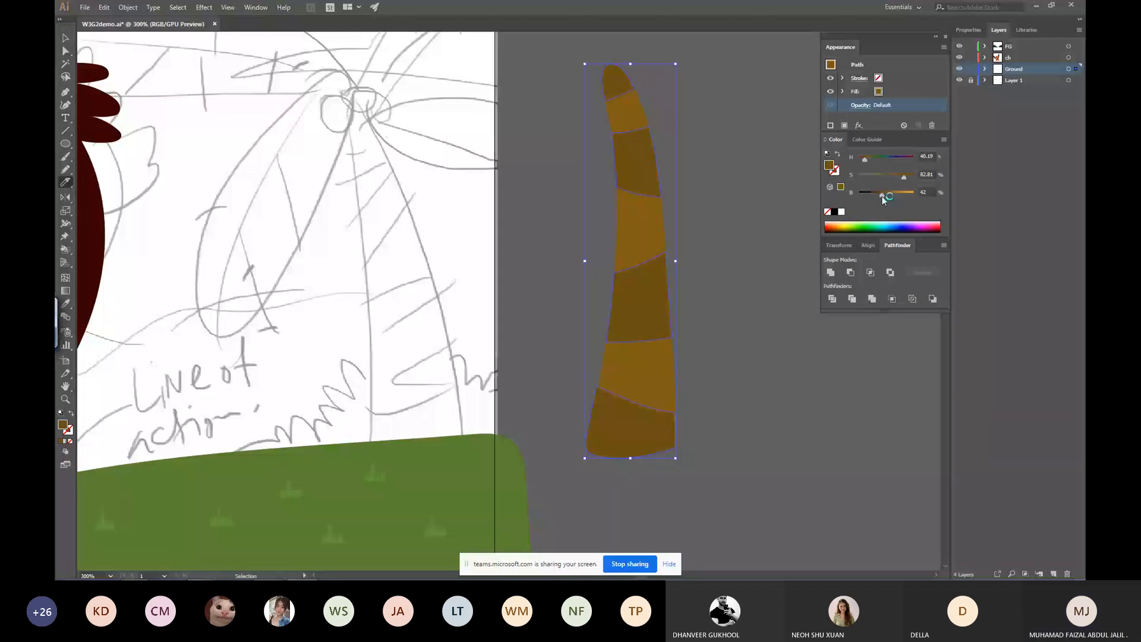
ctrl+click(737, 240)
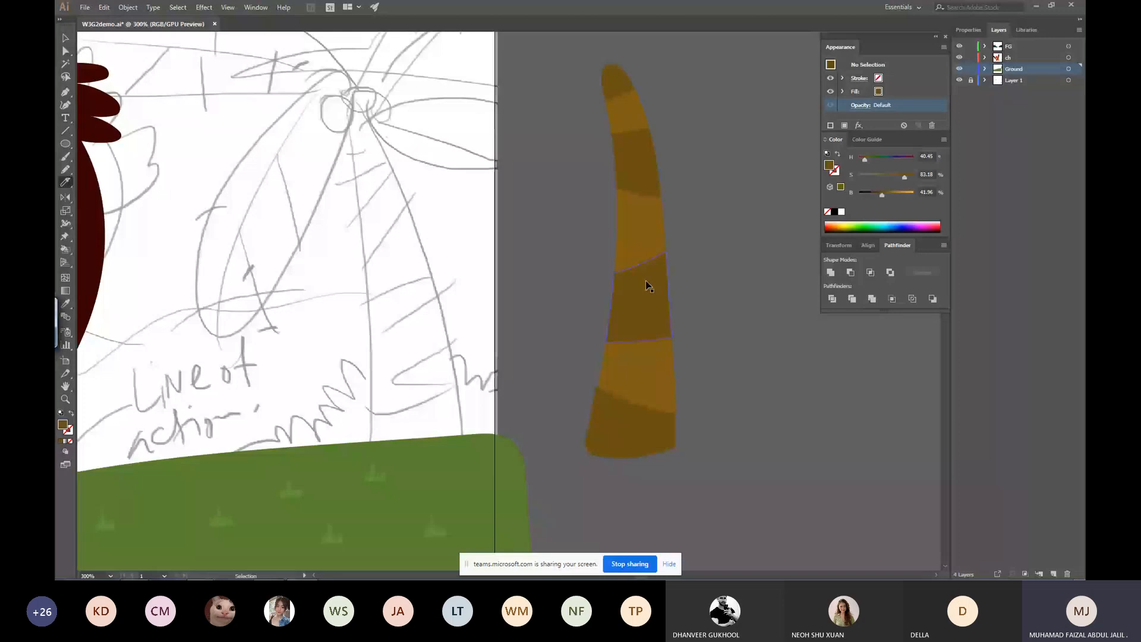
Lighten the third trunk band from the base to a brightness of 61.18.
click(662, 320)
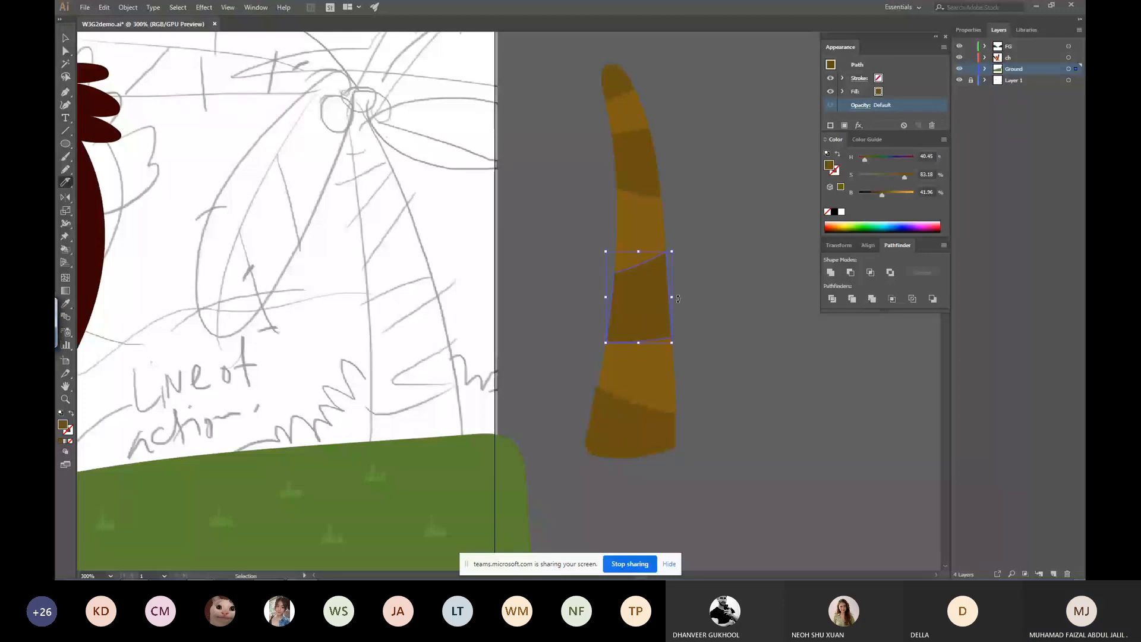
drag(882, 194, 892, 195)
click(726, 182)
Cut the light third band across its middle with the Knife and give its upper piece the dark brown of the darker bands.
drag(677, 245, 606, 230)
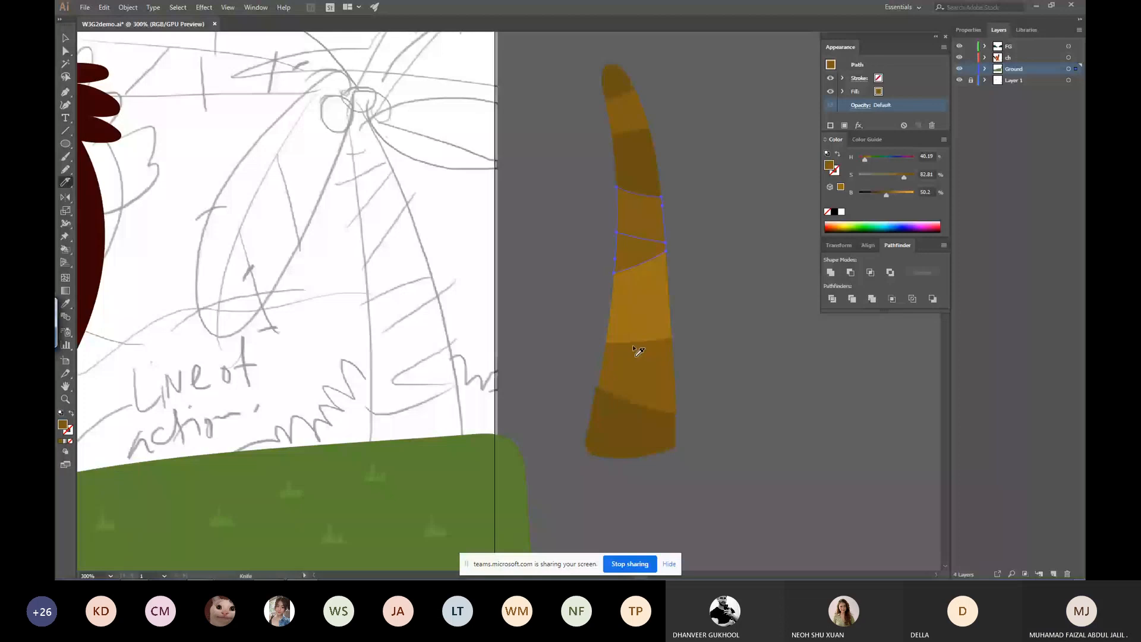
ctrl+click(672, 299)
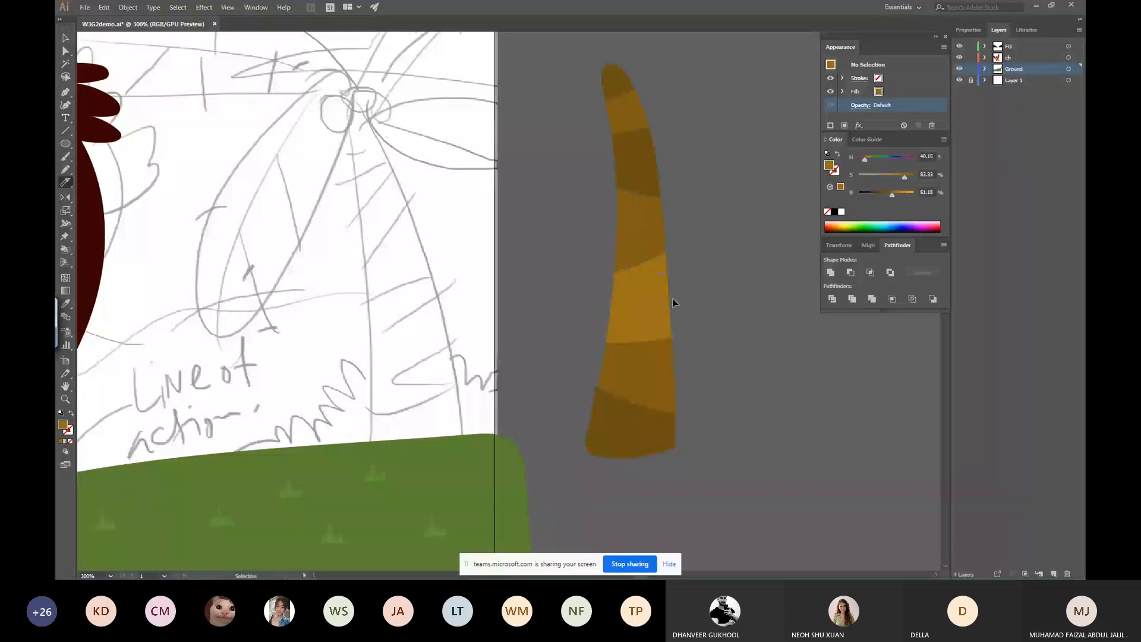
drag(607, 296, 698, 310)
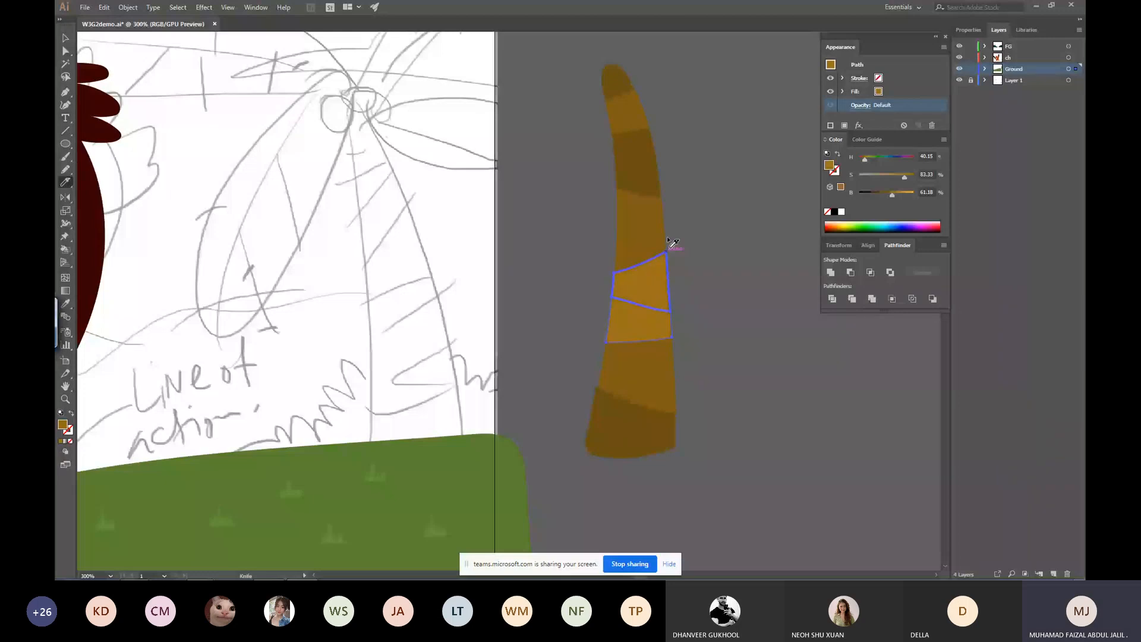
key(i)
Cut the fourth trunk band from the base in two and fill its upper piece with the light brown sampled from the band below.
ctrl+click(646, 235)
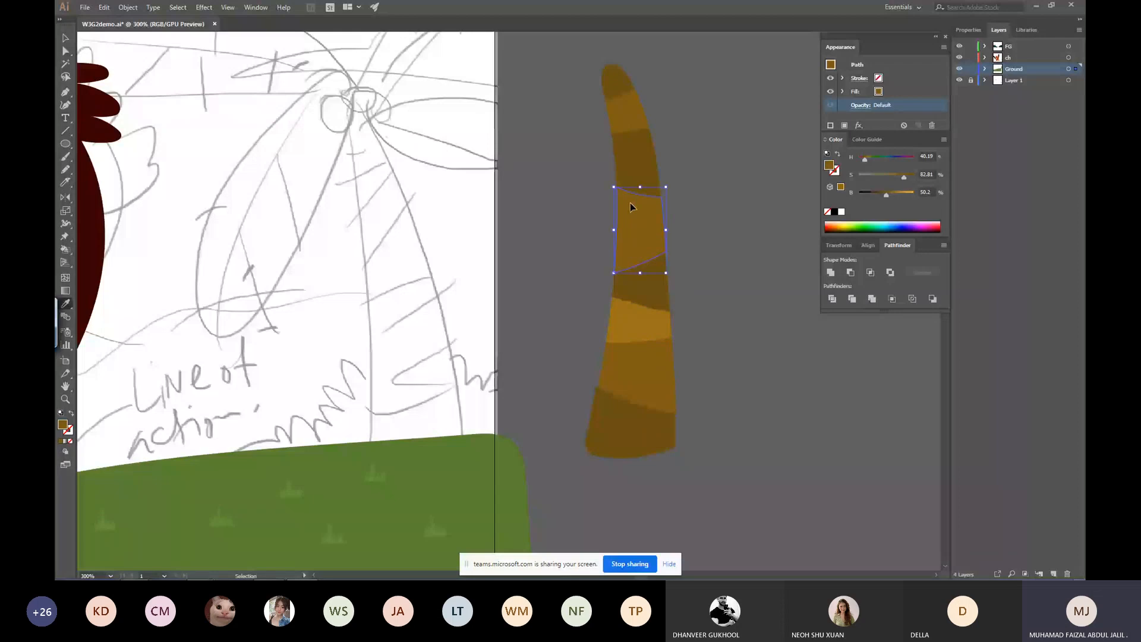
ctrl+click(655, 126)
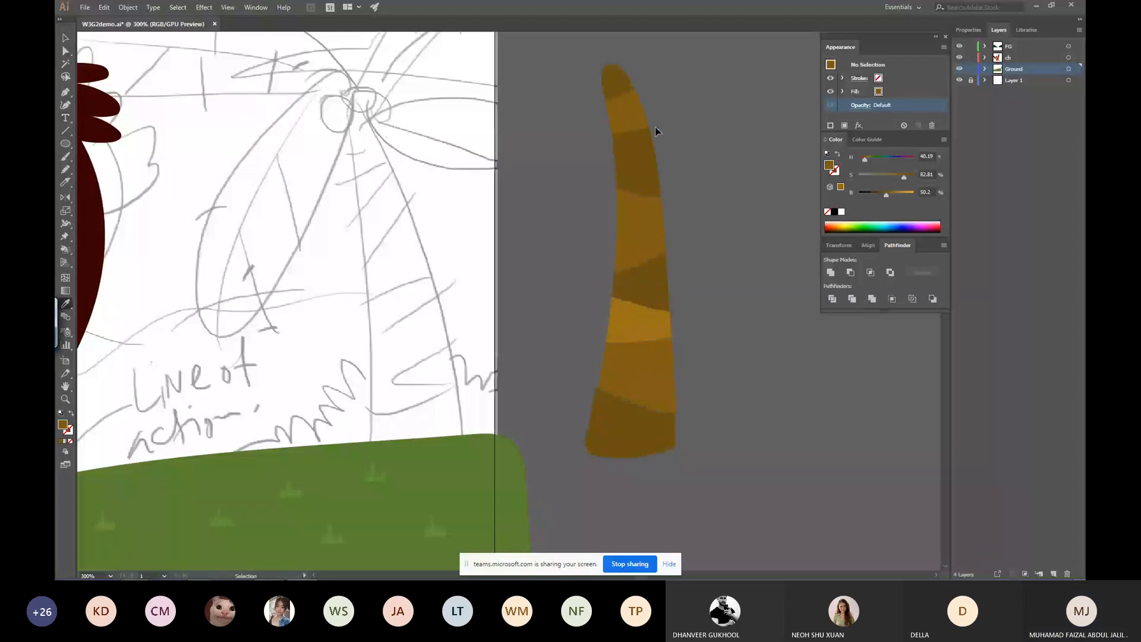
ctrl+click(628, 234)
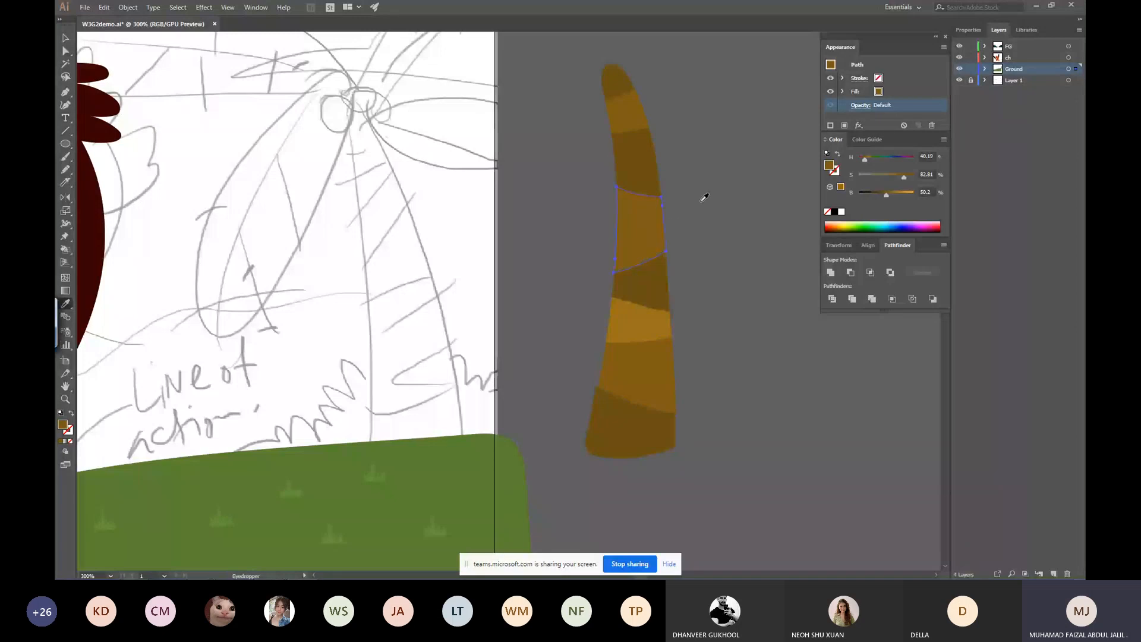
key(k)
key(v)
key(i)
click(650, 310)
key(v)
click(576, 108)
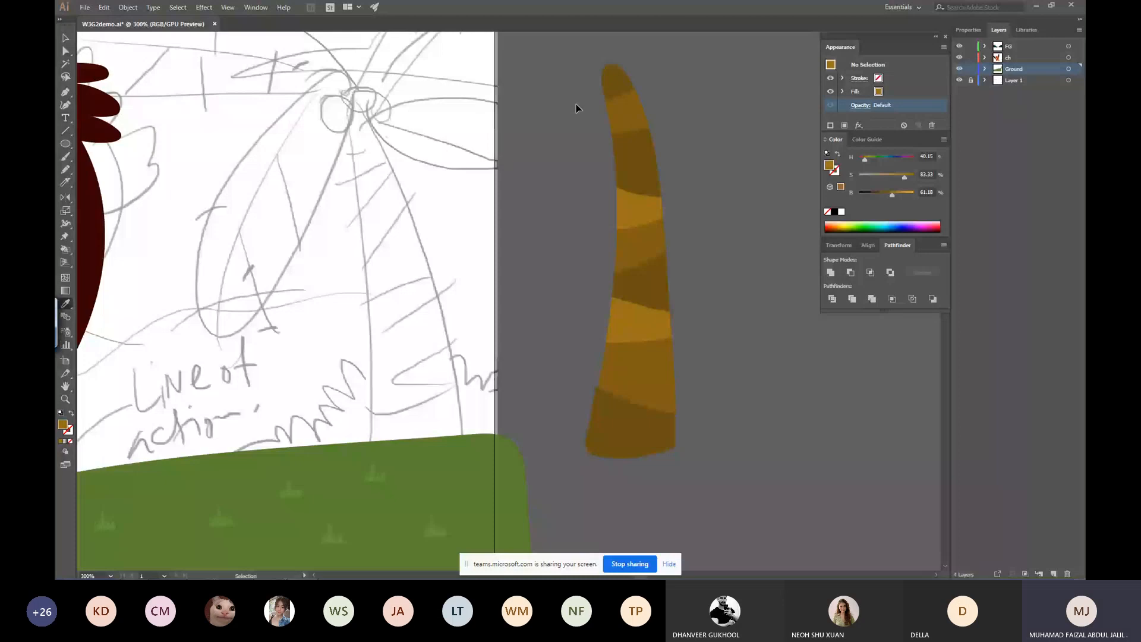
Nudge the trunk's base band slightly to the right to line up with the band above it.
drag(576, 109, 767, 499)
key(i)
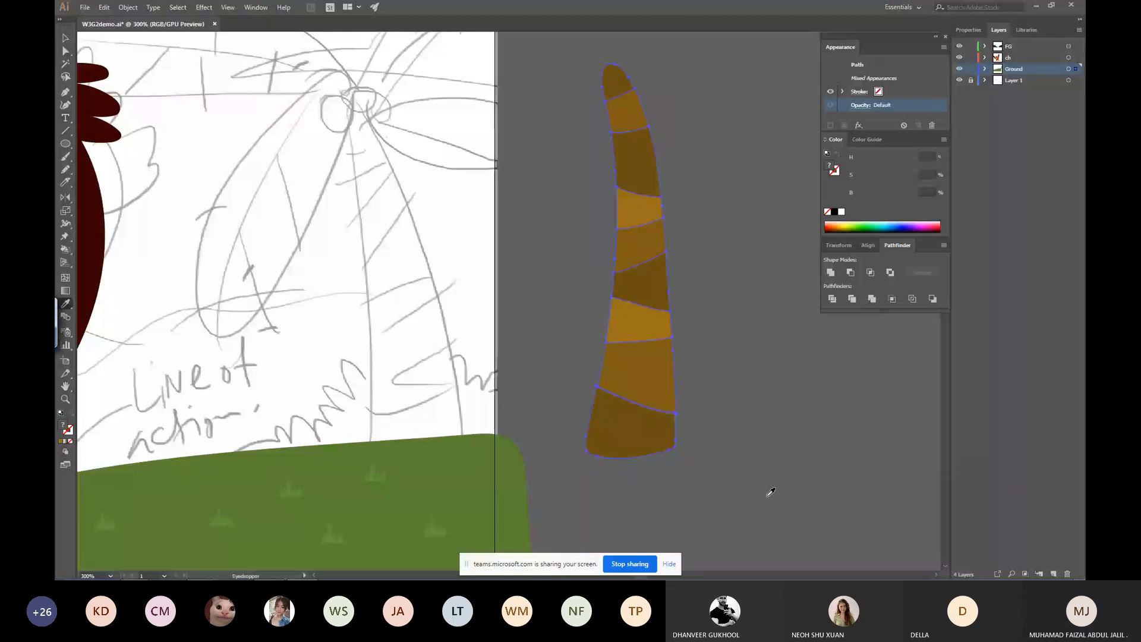
ctrl+click(769, 493)
drag(653, 425, 656, 426)
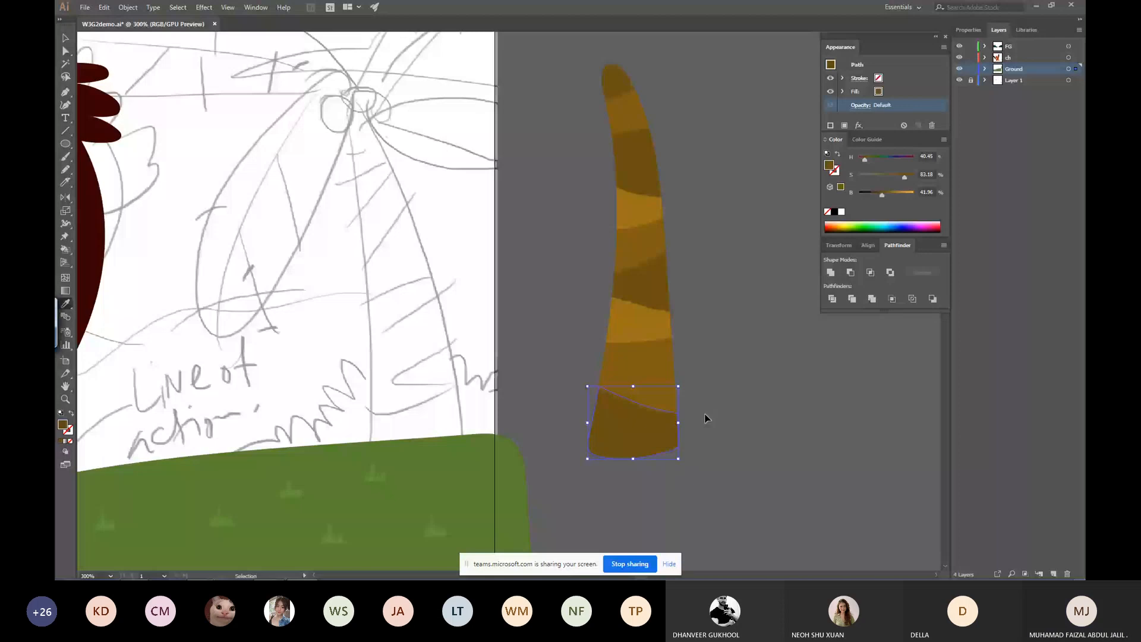
click(701, 410)
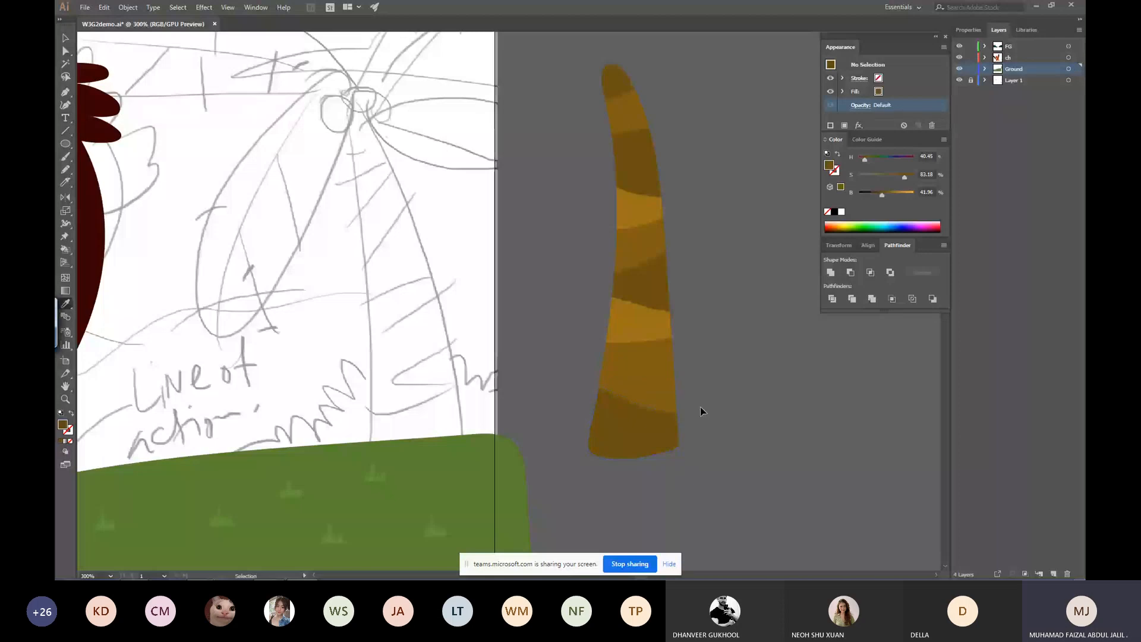
Cut all the trunk bands lengthwise with the Knife along one curve from the tip to the base.
drag(701, 410, 571, 71)
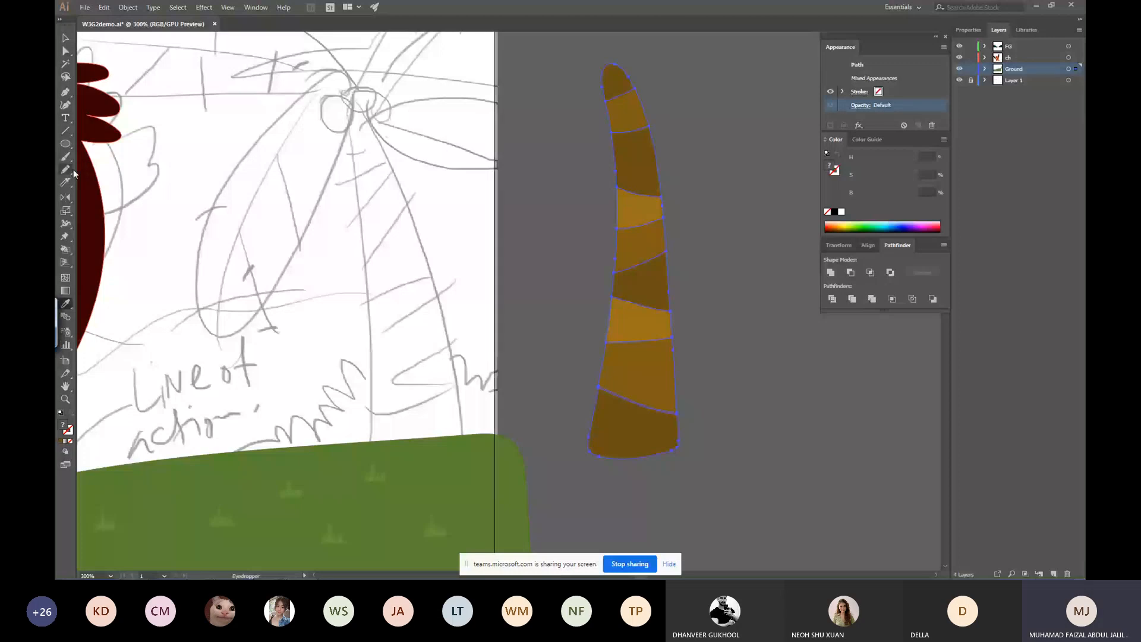
click(65, 182)
mouse_move(405, 503)
mouse_down()
mouse_move(586, 128)
mouse_move(295, 505)
mouse_up()
mouse_move(500, 75)
mouse_down()
mouse_move(539, 219)
mouse_move(497, 465)
mouse_move(484, 487)
mouse_up()
ctrl+click(484, 487)
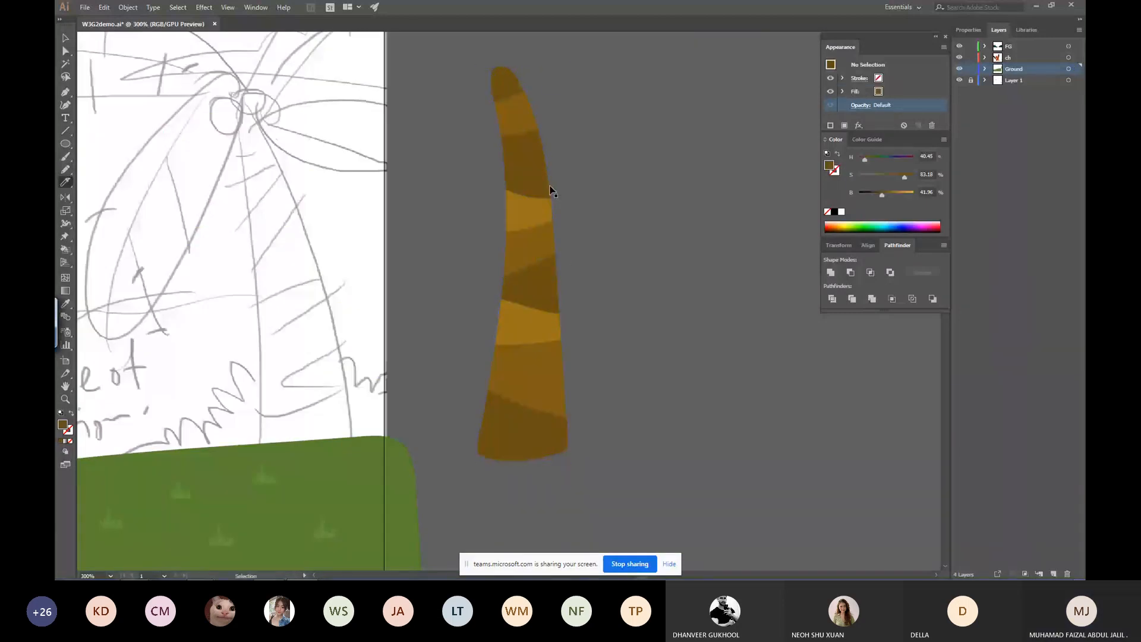
Fill the right-hand pieces of the trunk's dark bands with a deeper brown shade at brightness 32.16.
drag(492, 75, 517, 93)
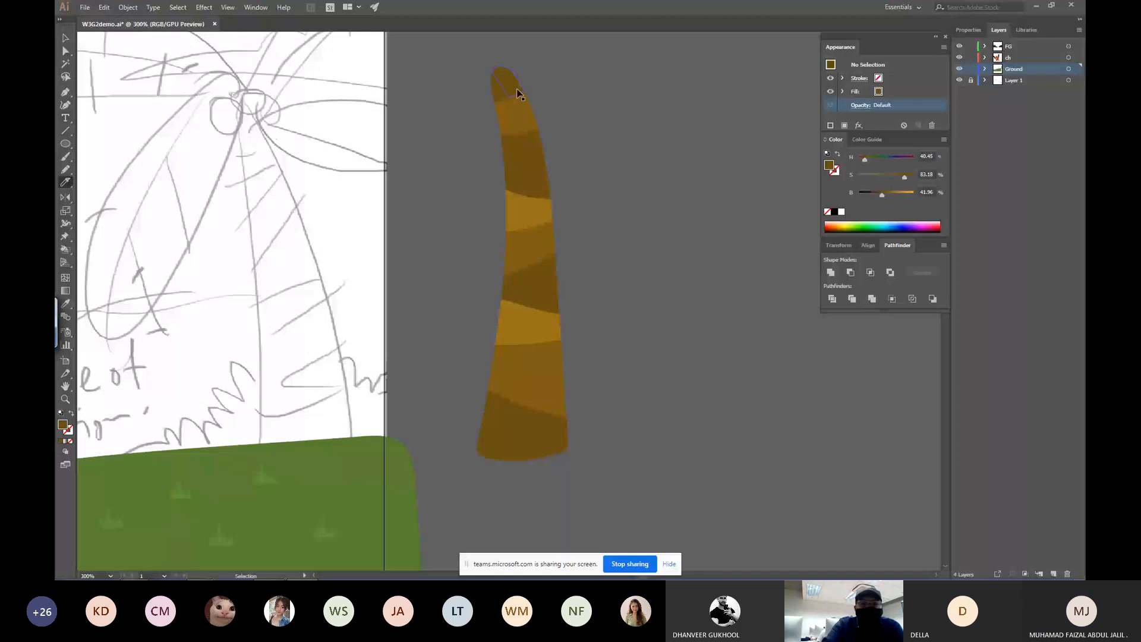
ctrl+click(518, 93)
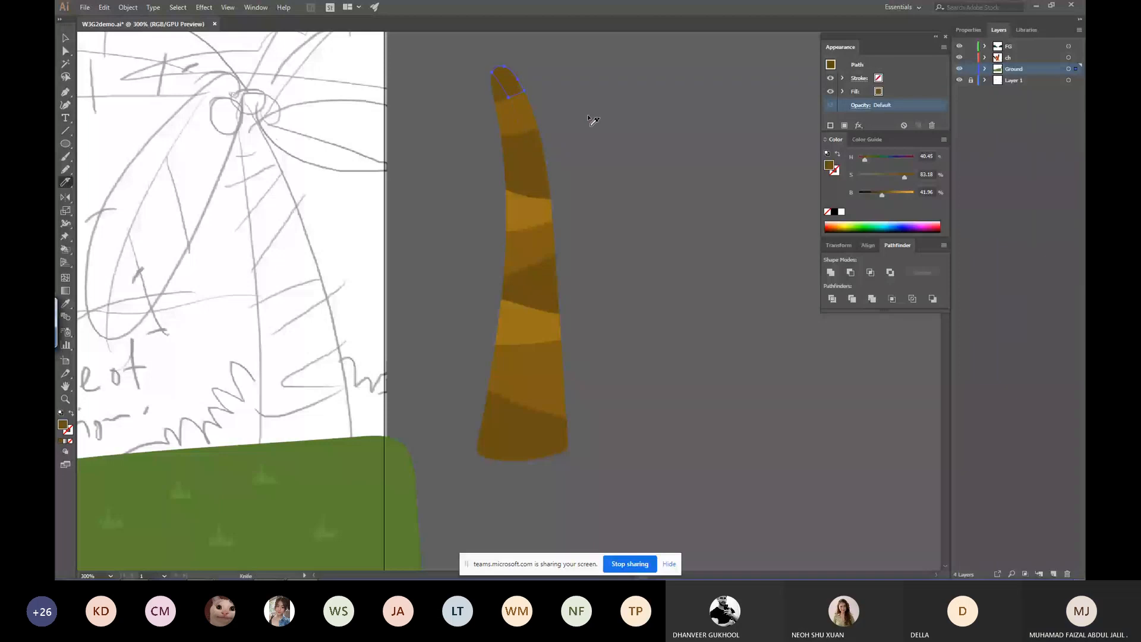
key(i)
ctrl+click(551, 188)
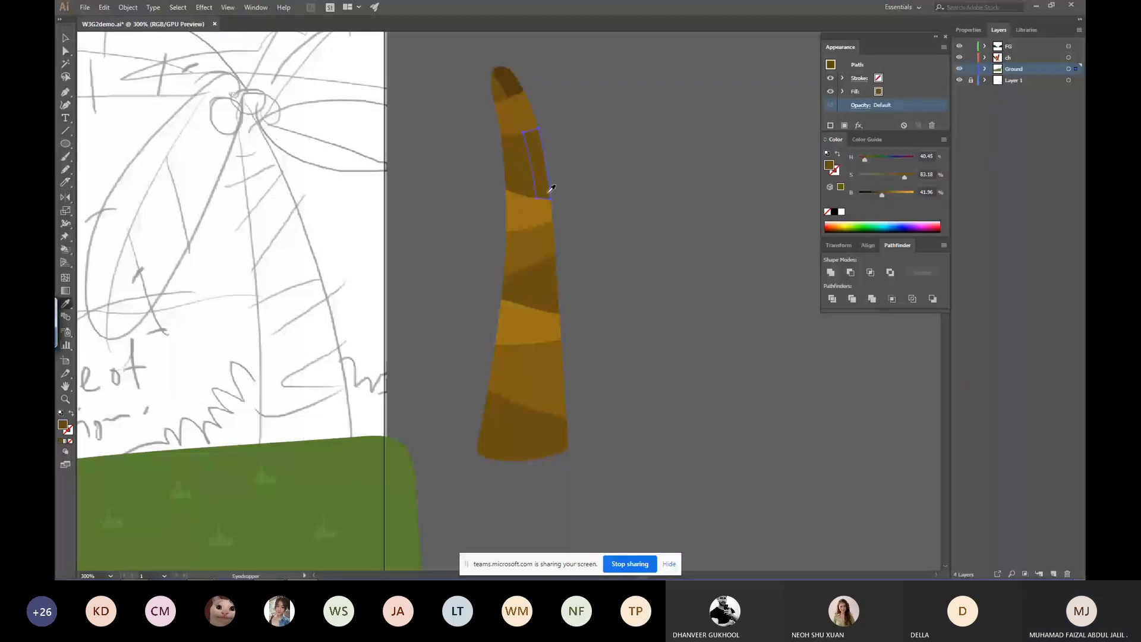
click(547, 191)
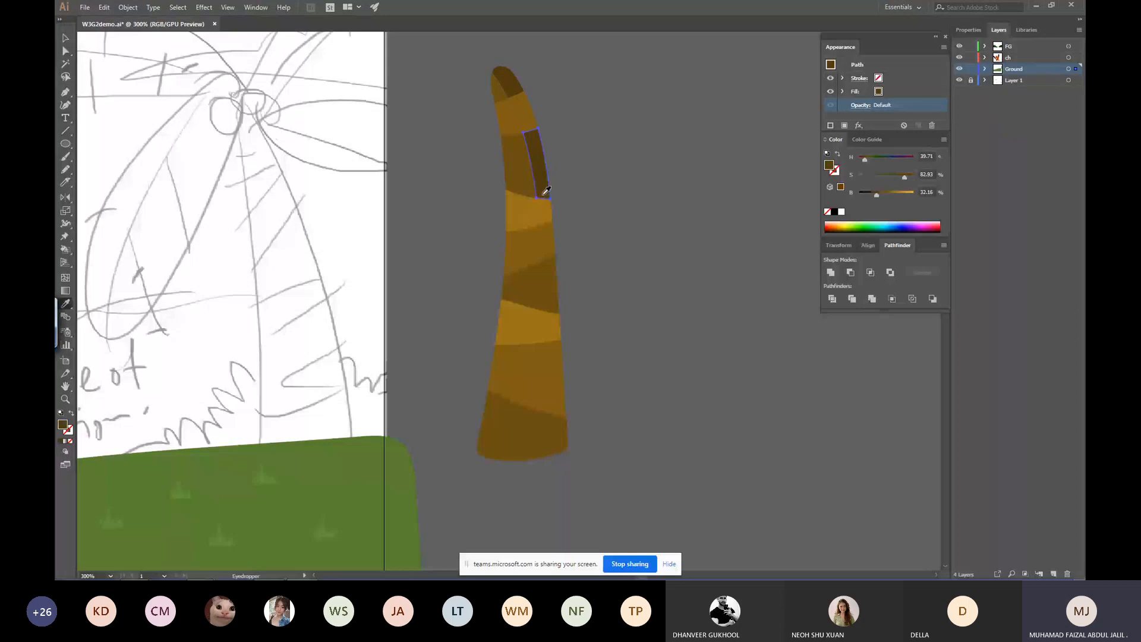
key(ctrl)
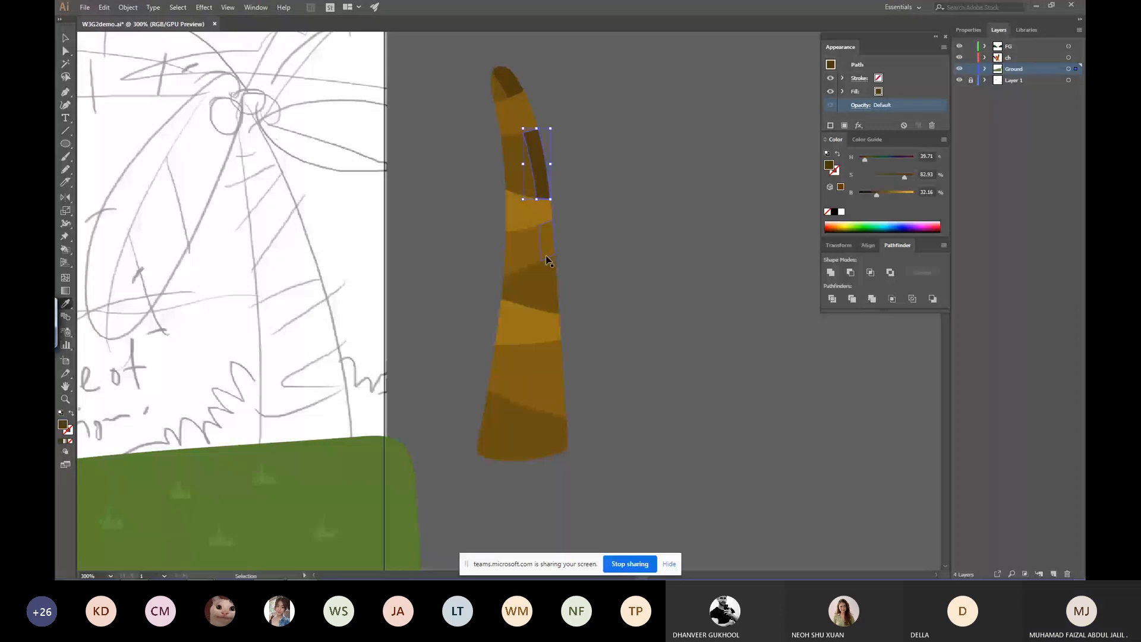
Darken the right-hand pieces of the trunk's medium brown bands to a brightness of 41.96.
ctrl+click(551, 367)
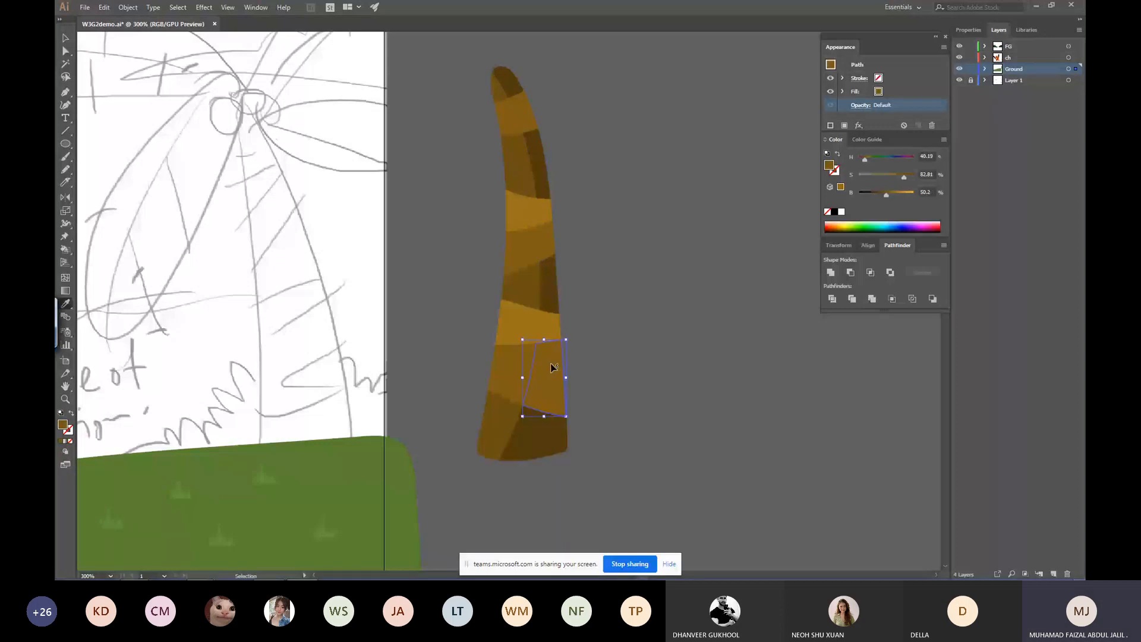
drag(886, 194, 882, 194)
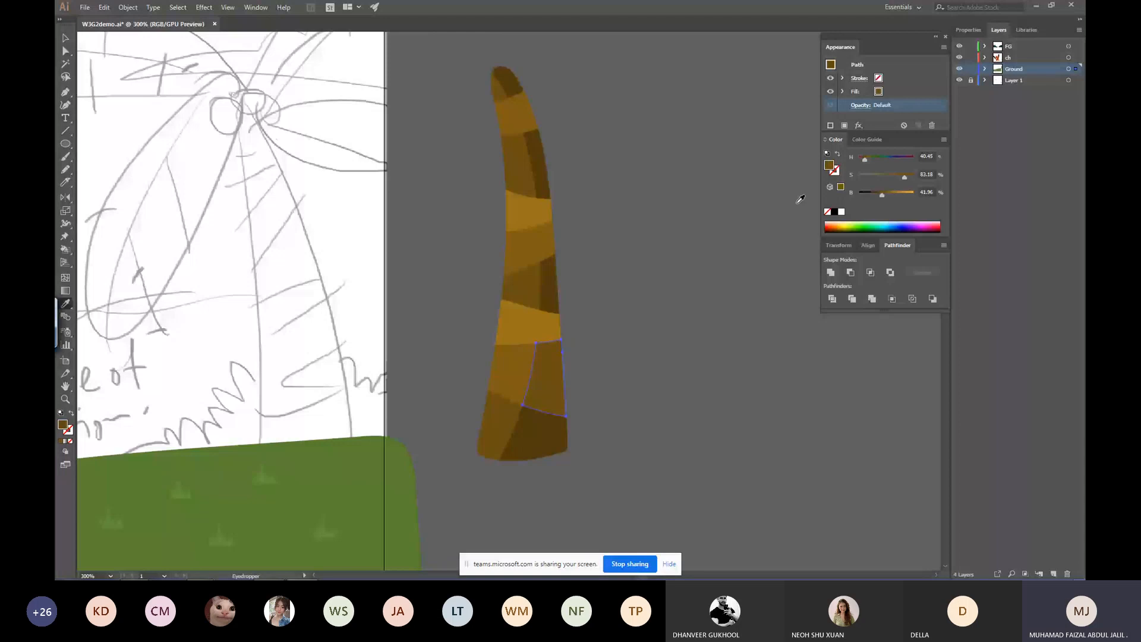
ctrl+click(544, 238)
ctrl+click(528, 119)
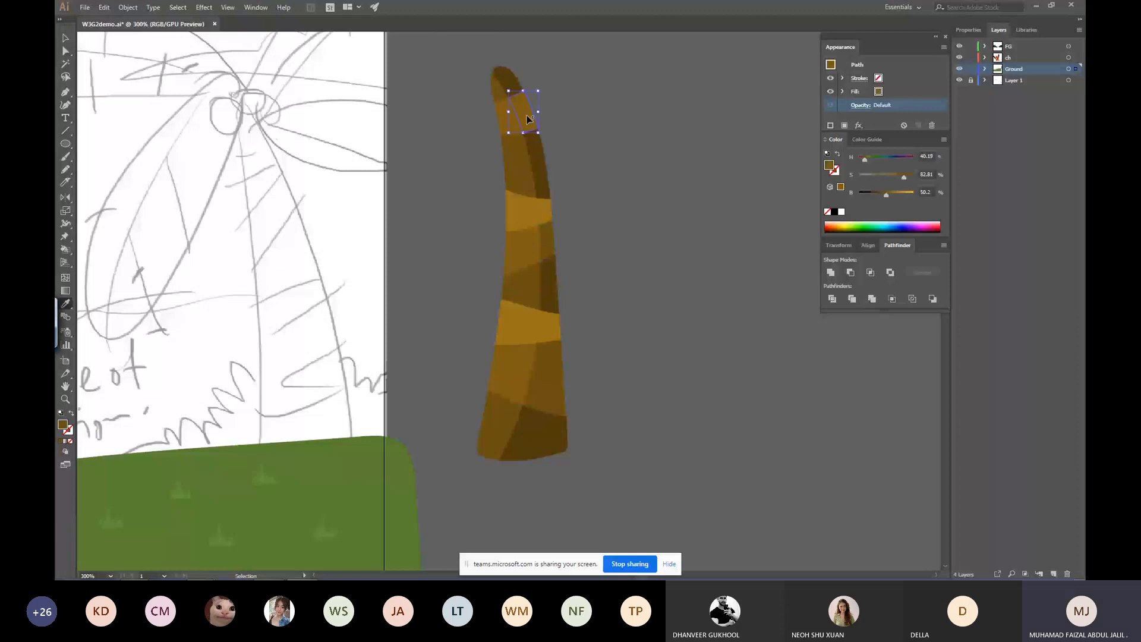
Darken the right-hand pieces of both light trunk bands to a brightness of 50.98.
ctrl+click(544, 210)
ctrl+shift+click(548, 327)
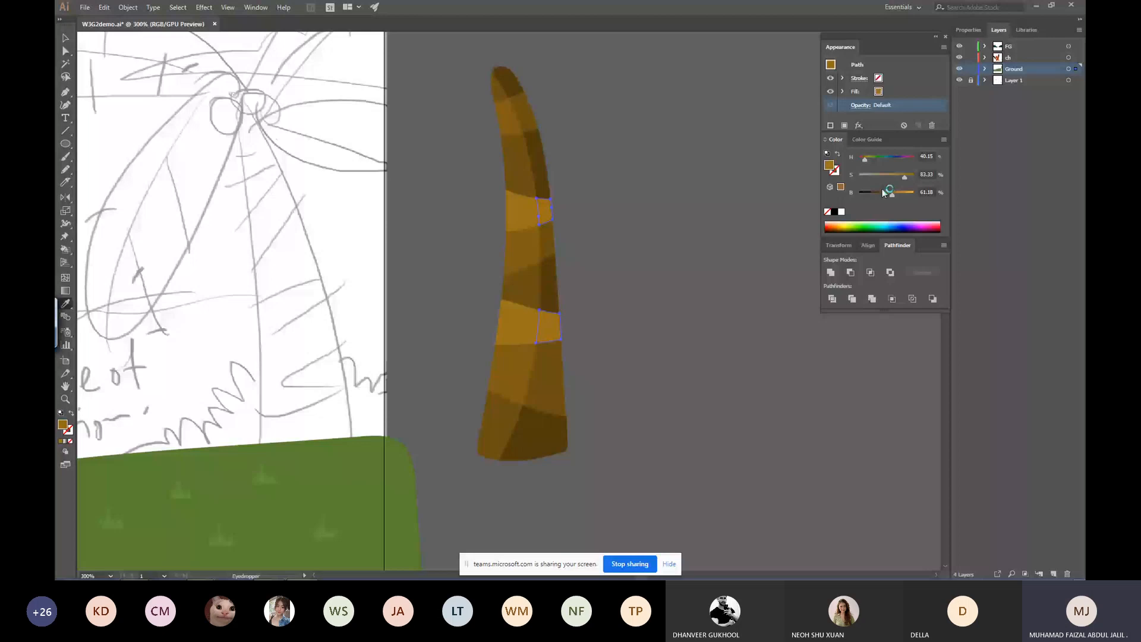
click(886, 193)
ctrl+click(807, 187)
key(ctrl+1)
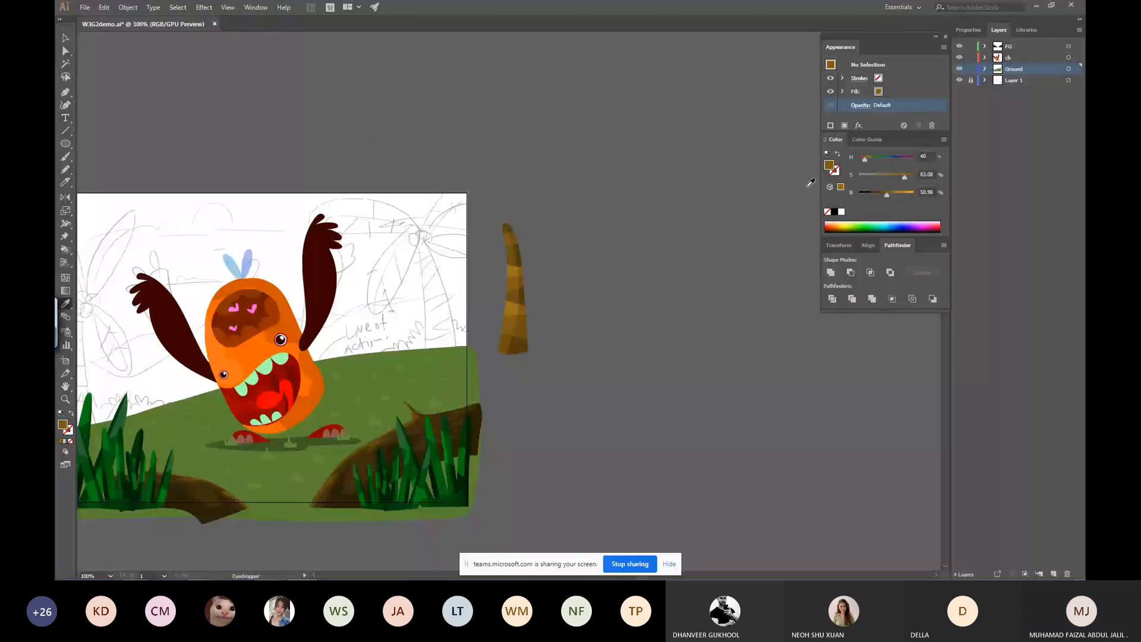
Add small oval bark spots to the two light bands and the base, and group the whole trunk.
scroll(529, 302, up, 4)
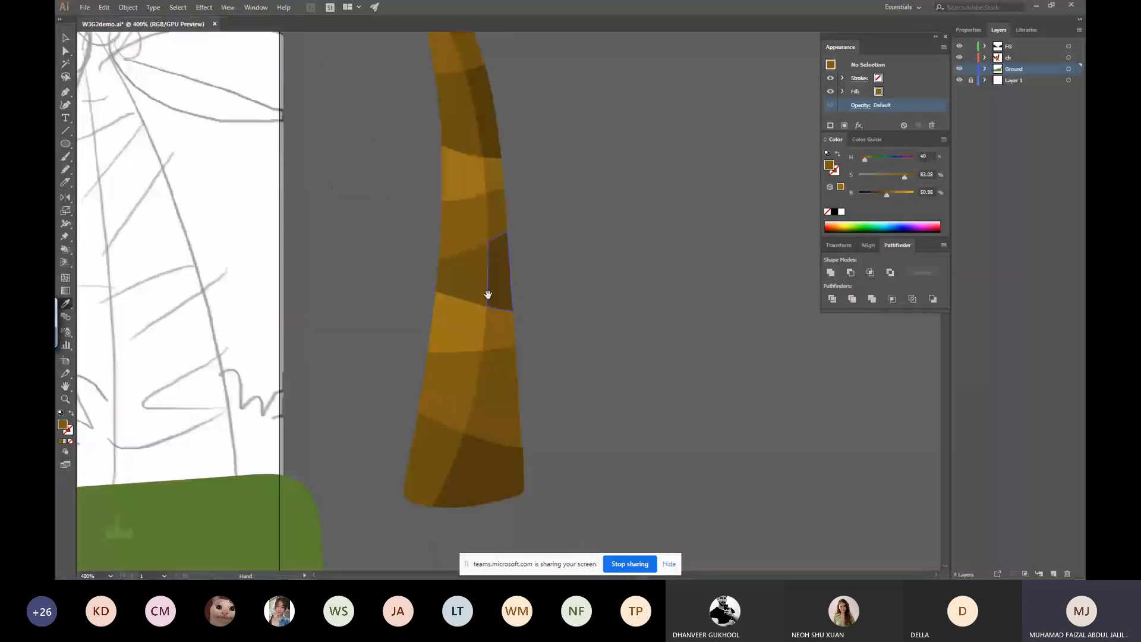
drag(488, 295, 575, 264)
key(l)
drag(533, 278, 550, 346)
key(b)
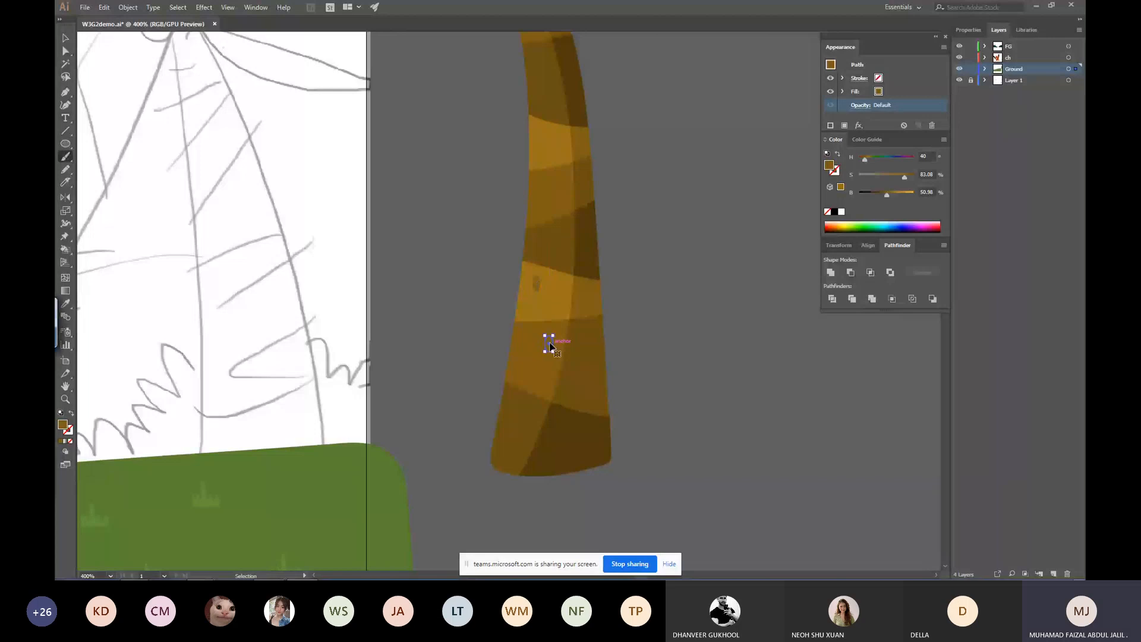
drag(550, 345, 559, 313)
drag(534, 370, 542, 273)
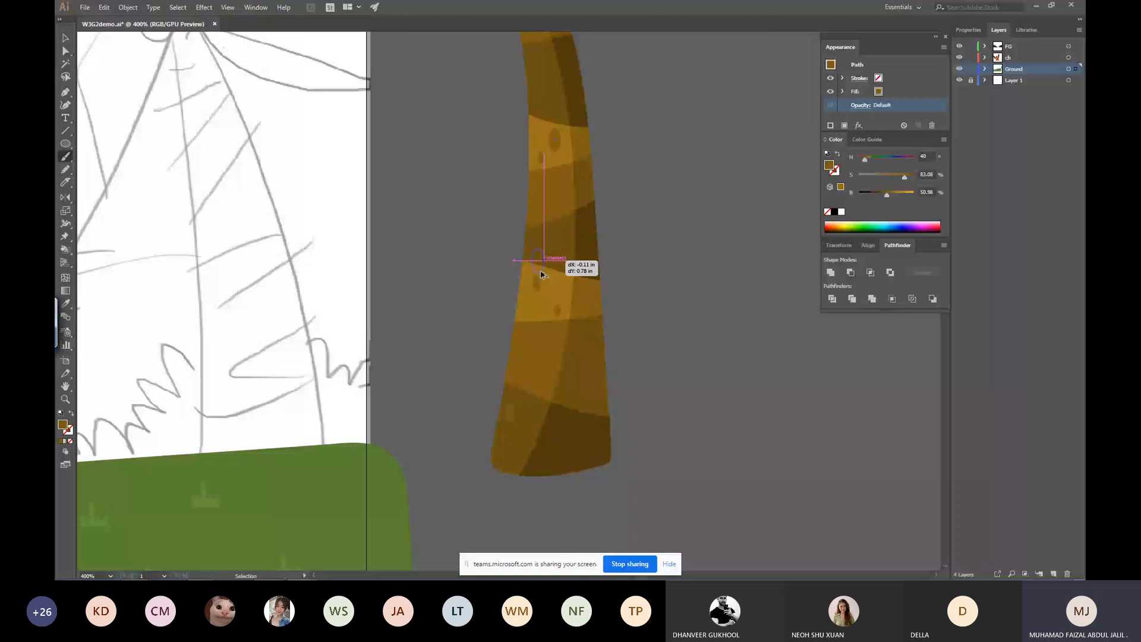
drag(526, 252, 573, 249)
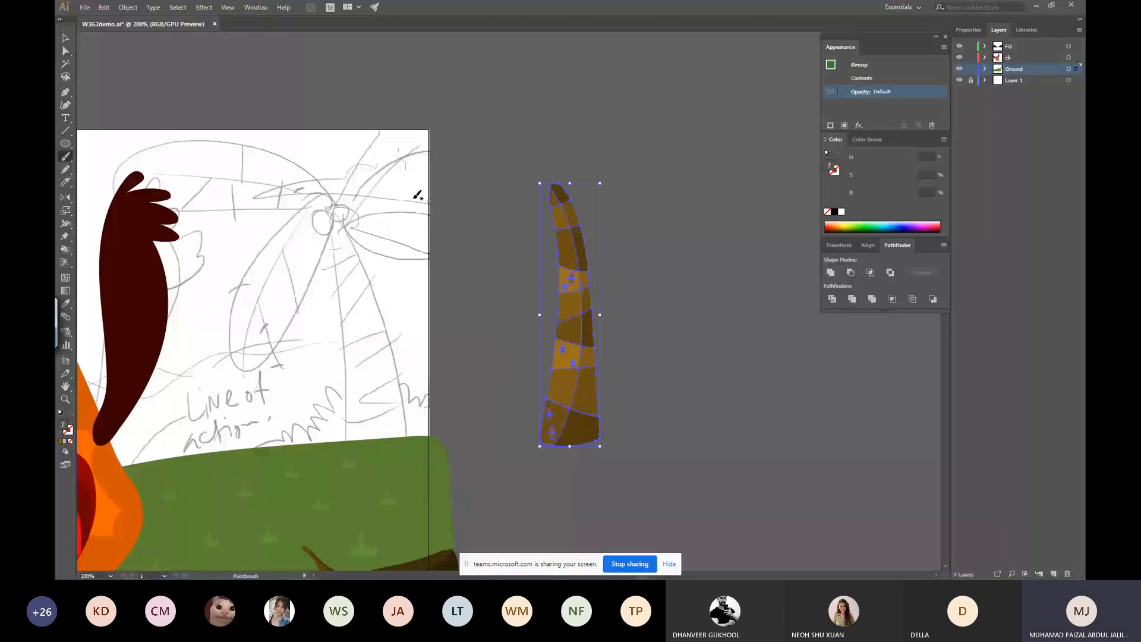
Draw a circular coconut at the trunk's tip and fill it dark green with hue 86.67, saturation 29.51 and brightness 23.92.
key(l)
drag(549, 171, 581, 193)
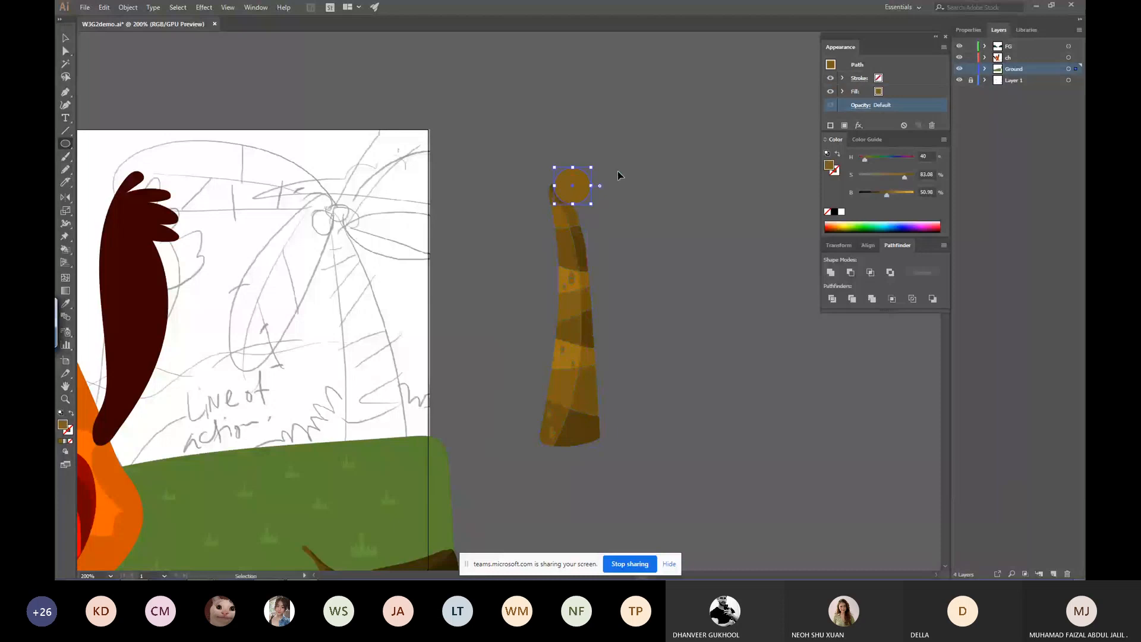
key(z)
drag(499, 143, 606, 244)
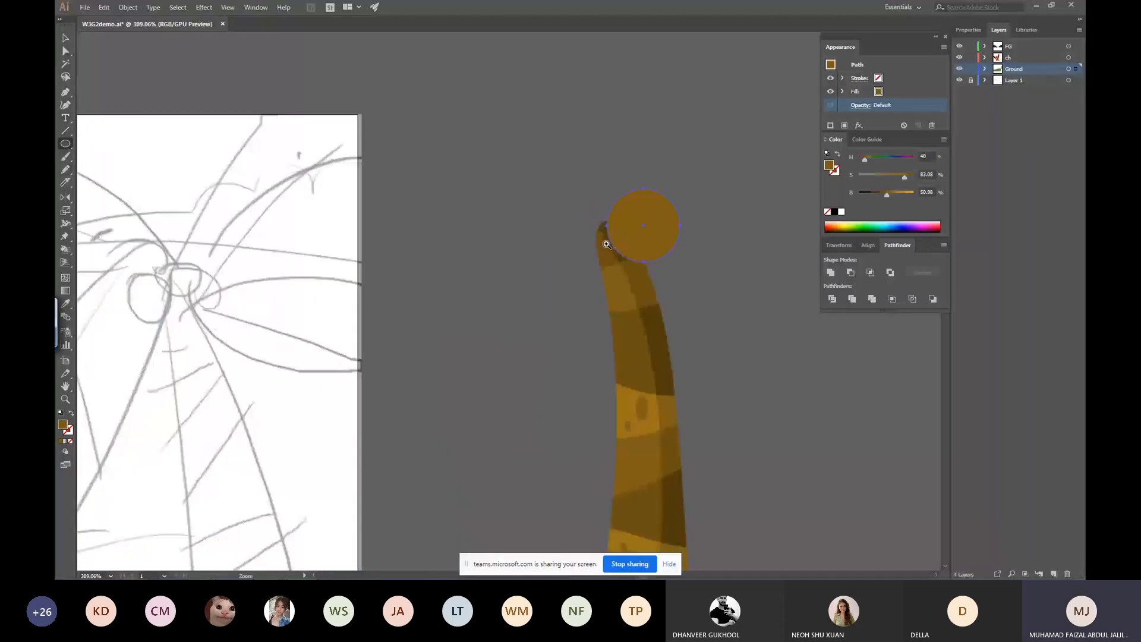
drag(607, 245, 611, 242)
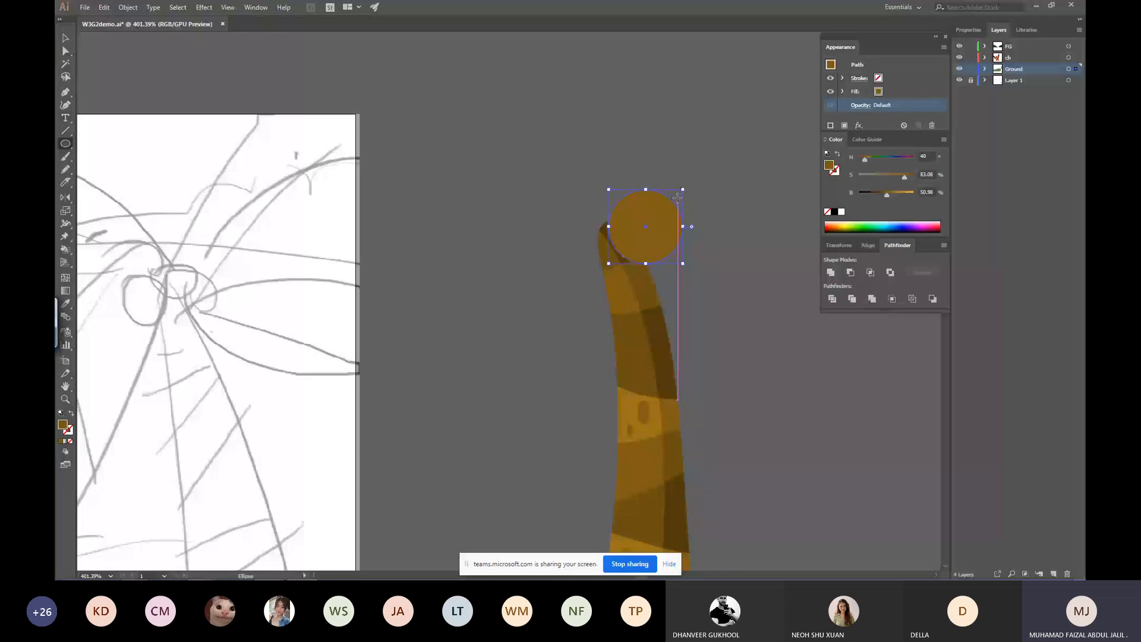
click(869, 198)
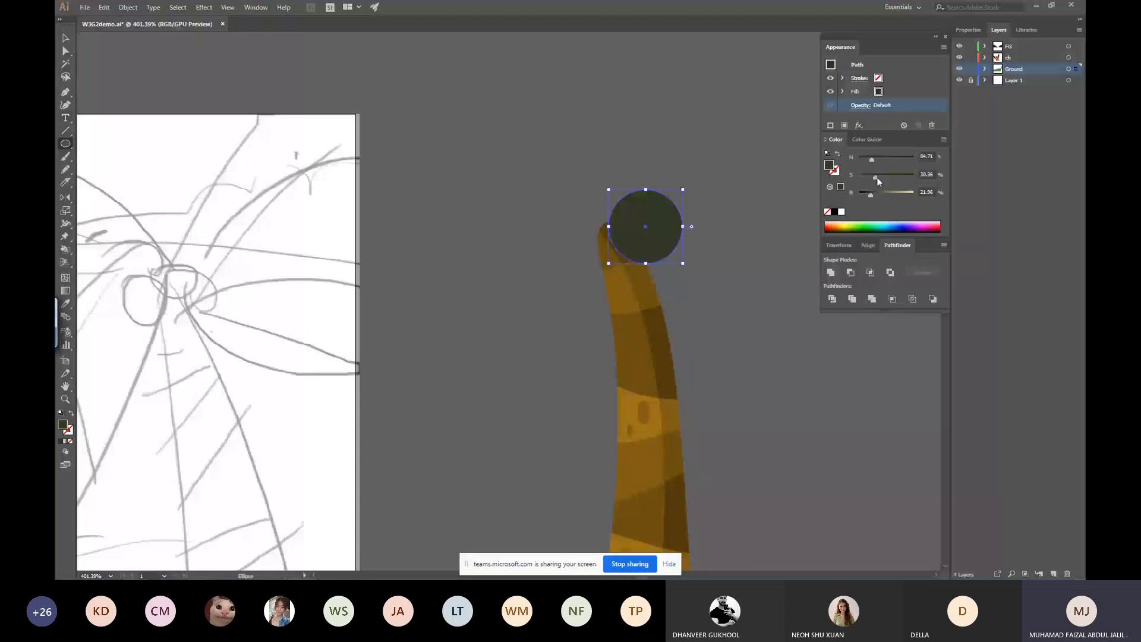
Cut a rounded area out of the coconut's lower right with the Knife and lighten that piece to a brightness of 27.06.
drag(742, 277, 698, 202)
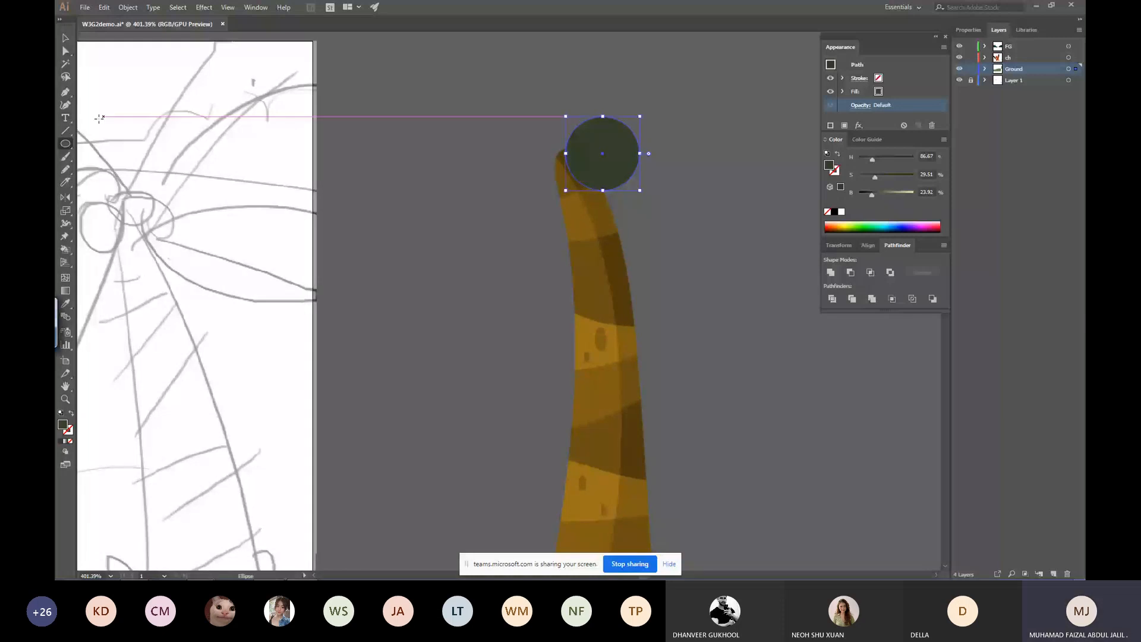
click(66, 182)
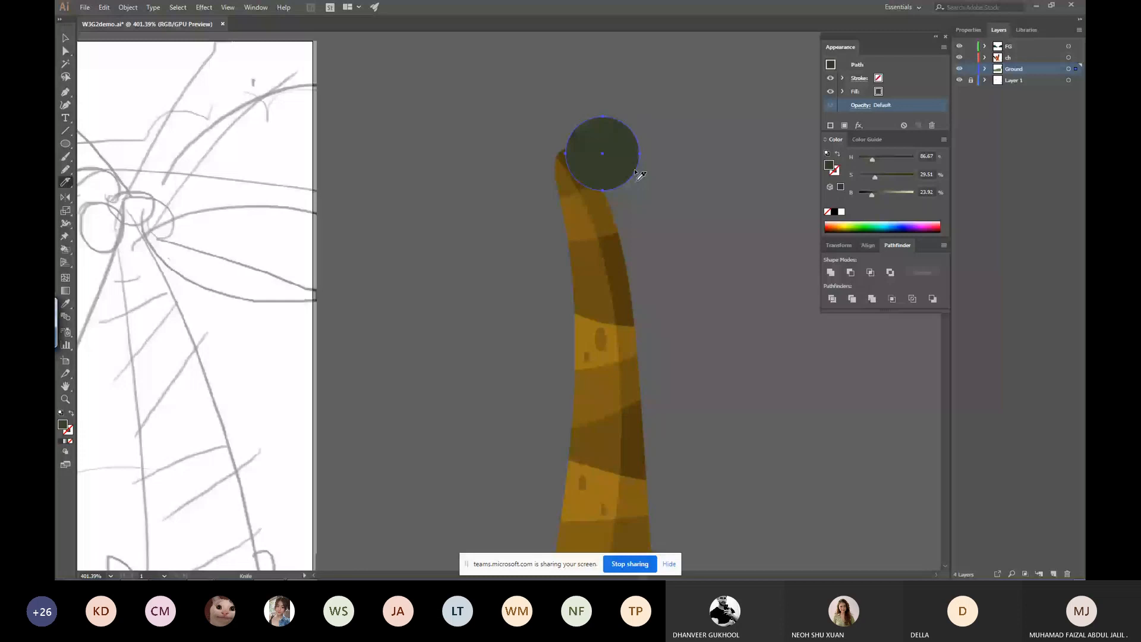
drag(640, 175, 612, 136)
key(v)
click(631, 195)
click(630, 181)
click(646, 166)
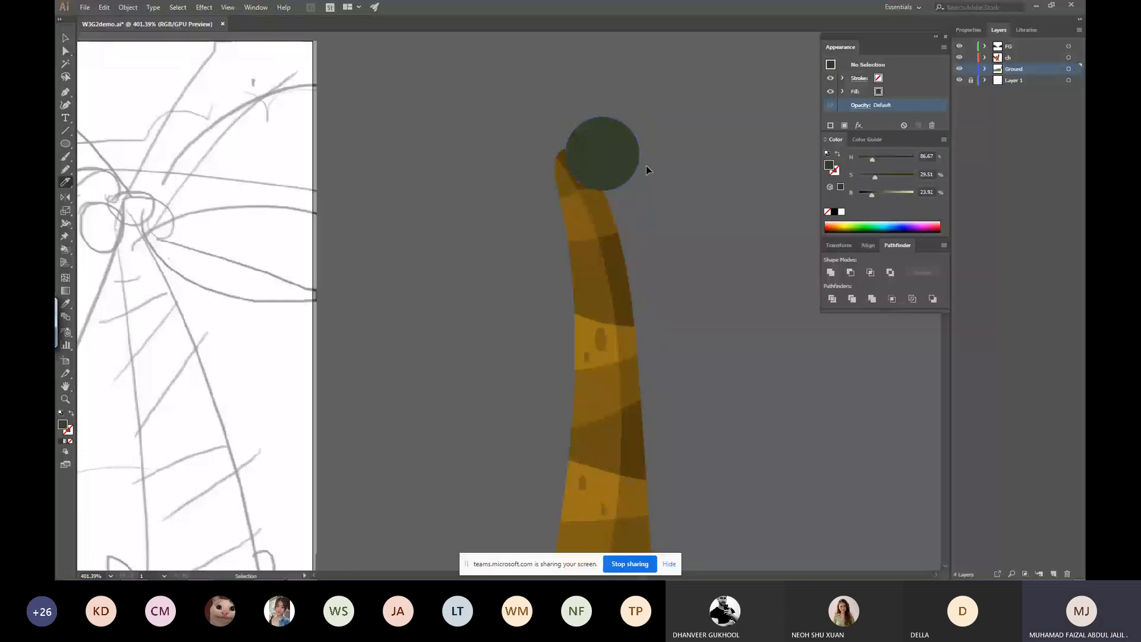
ctrl+click(621, 161)
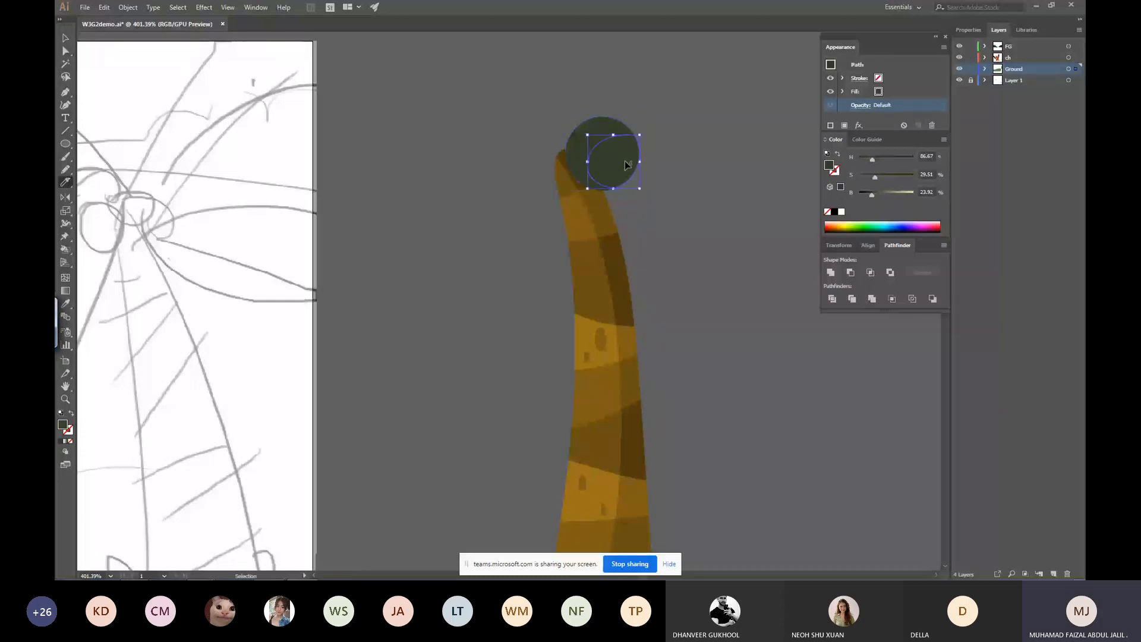
click(873, 195)
ctrl+click(572, 125)
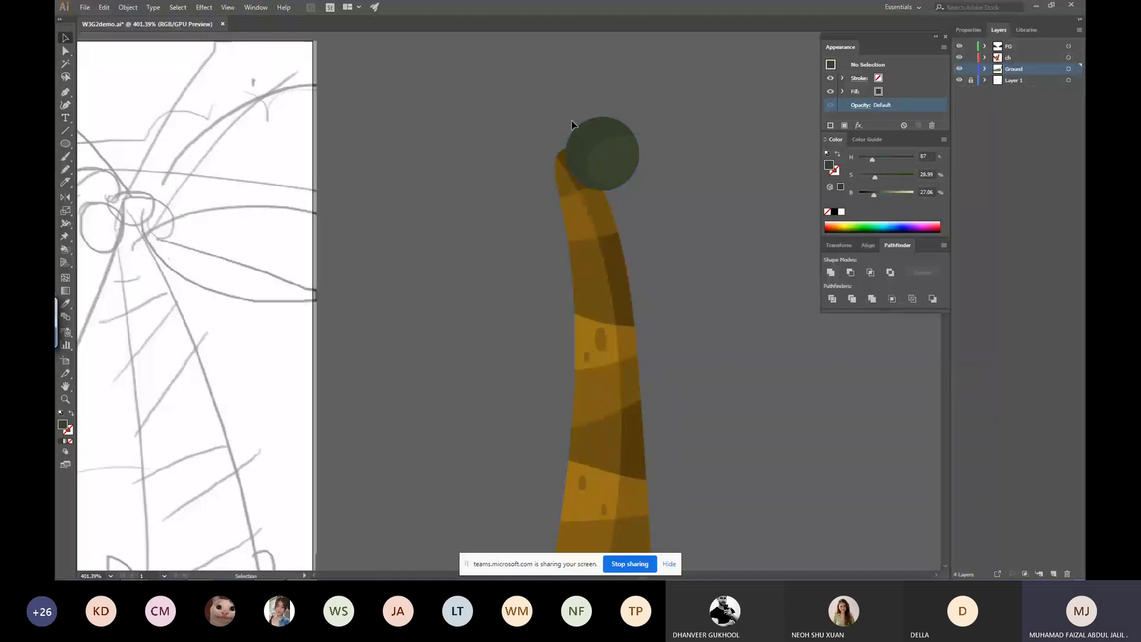
Draw an upright oval highlight about 0.1 in wide near the coconut's right edge in a lighter green at brightness 34.12.
click(624, 156)
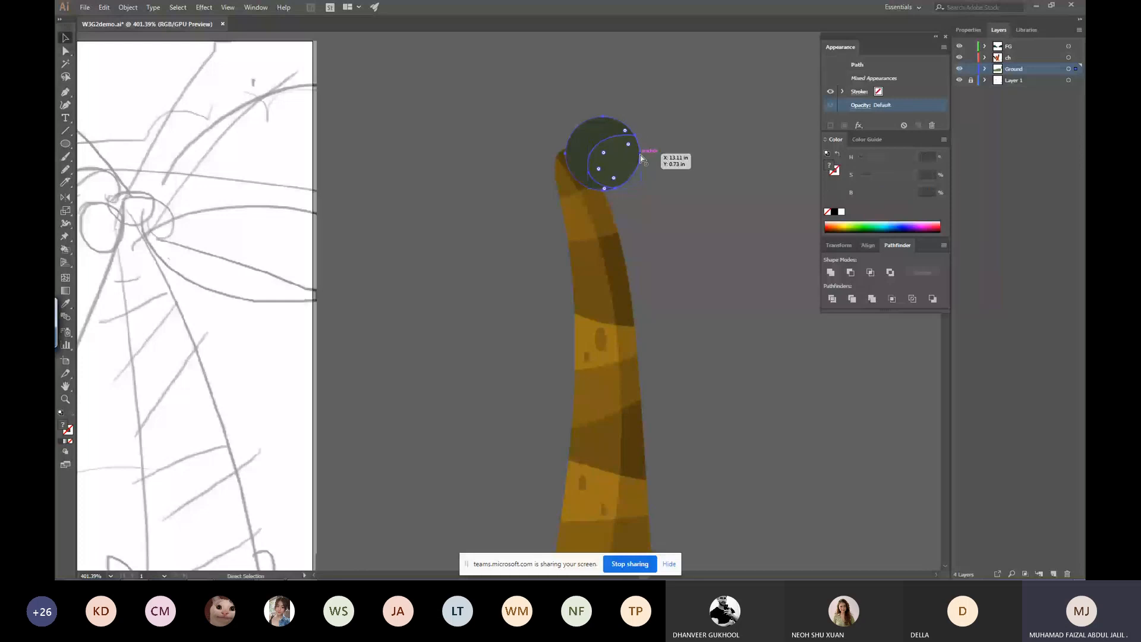
key(l)
drag(622, 148, 637, 165)
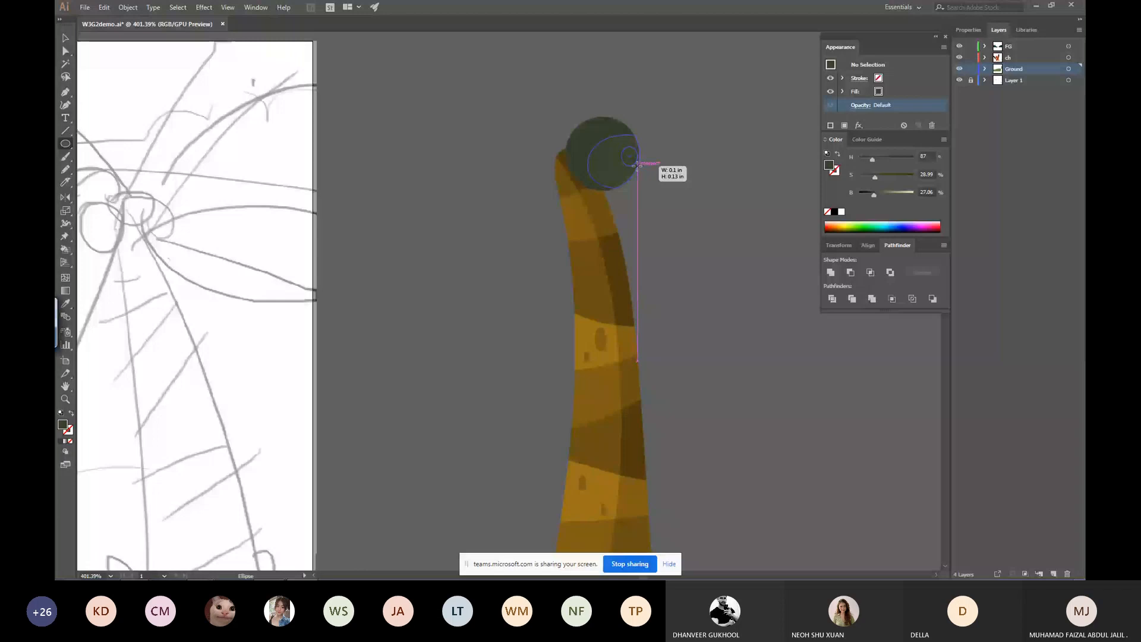
drag(637, 166, 636, 172)
ctrl+click(736, 135)
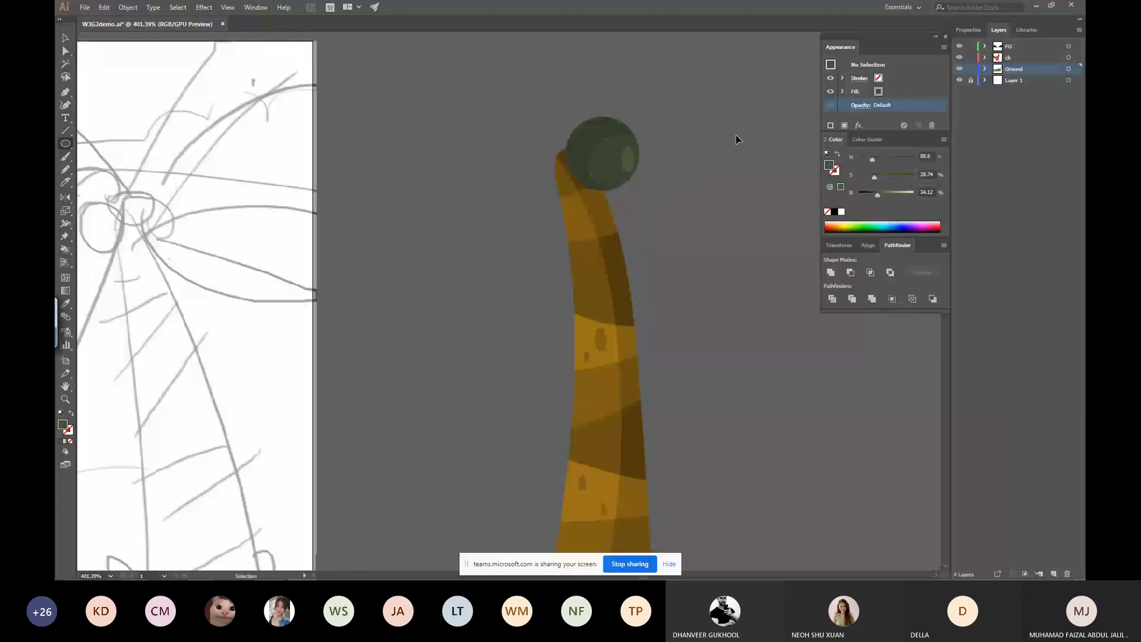
Add a smaller oval highlight below the first one and tilt it to follow the coconut's lower right edge.
drag(735, 134, 725, 254)
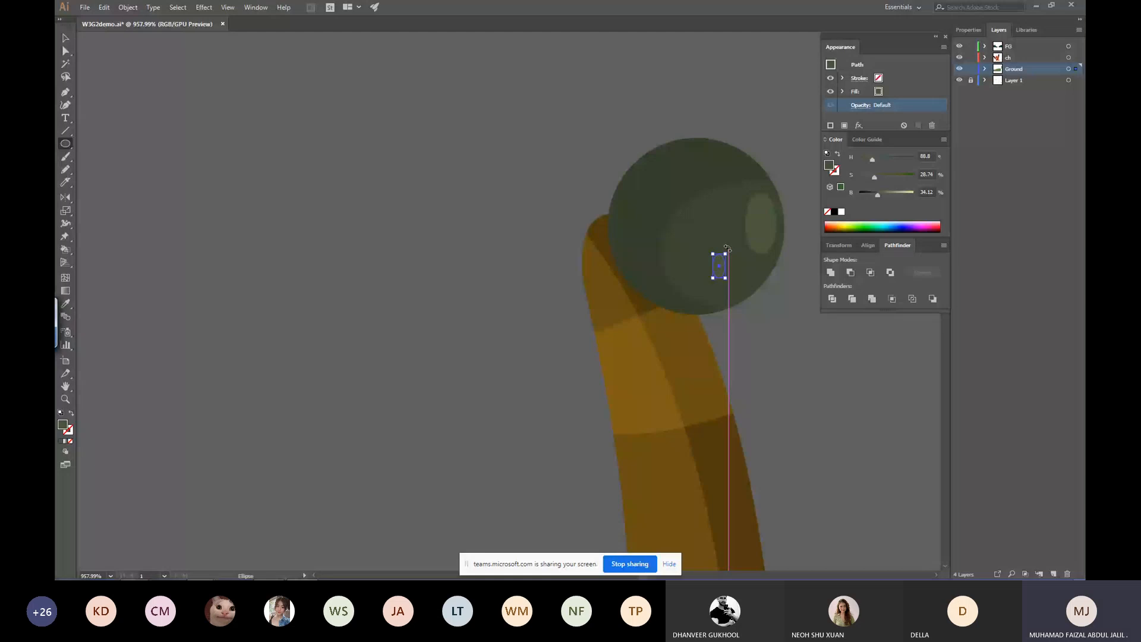
click(729, 250)
click(596, 314)
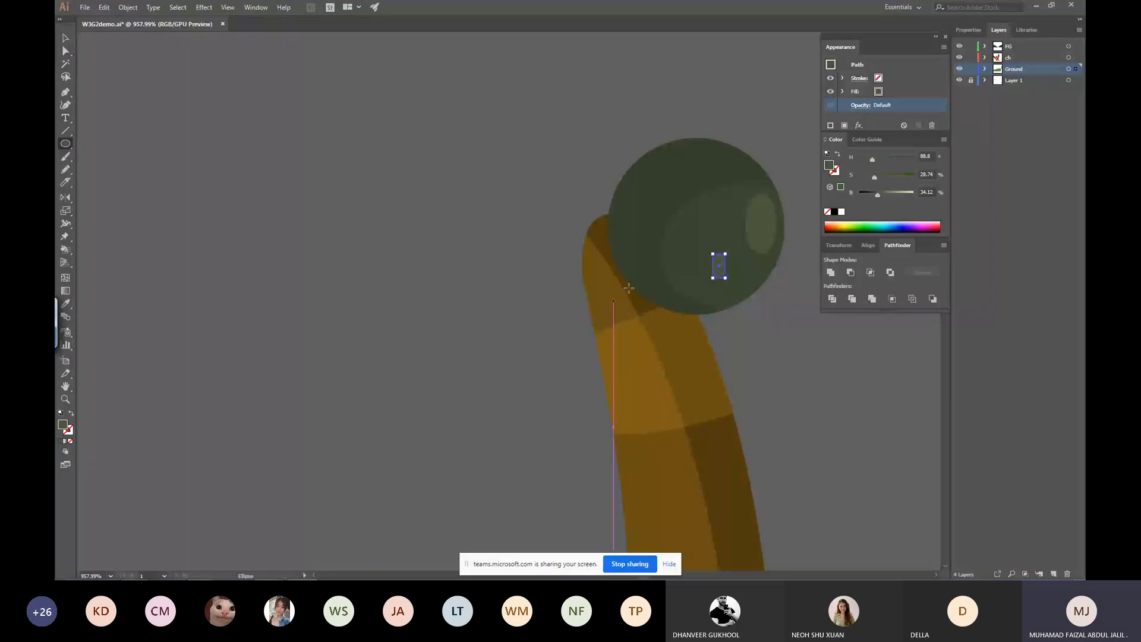
key(v)
drag(728, 251, 741, 257)
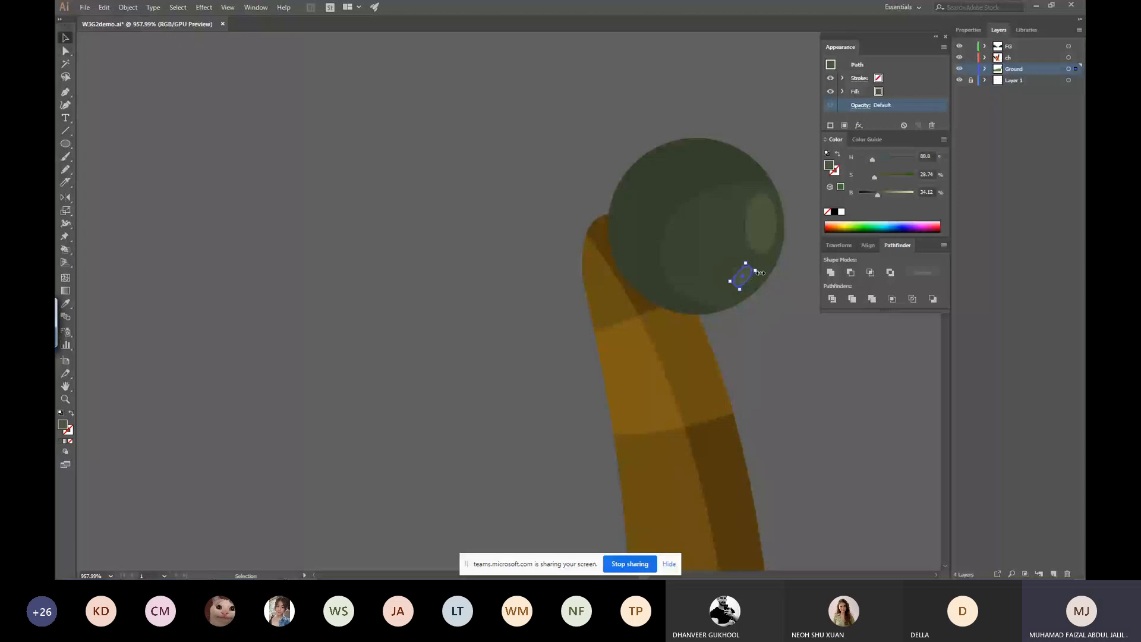
click(785, 212)
key(ctrl+minus)
key(ctrl+minus)
key(ctrl+minus)
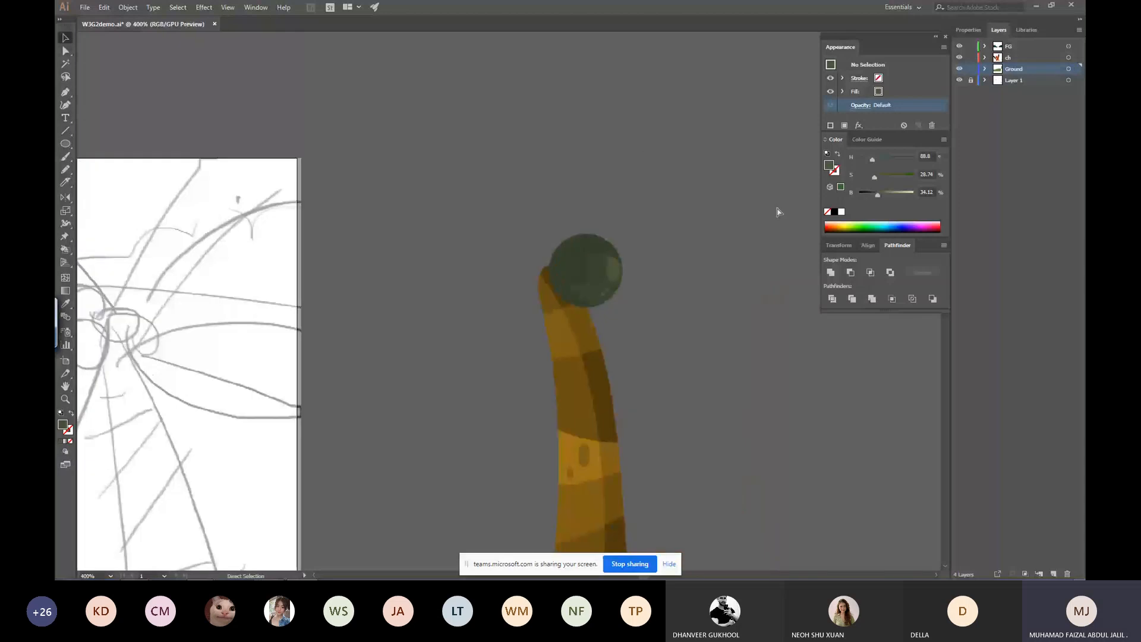
Group the coconut's pieces, place a copy across the trunk's tip to its left, and reflect that copy across the vertical axis.
key(ctrl+minus)
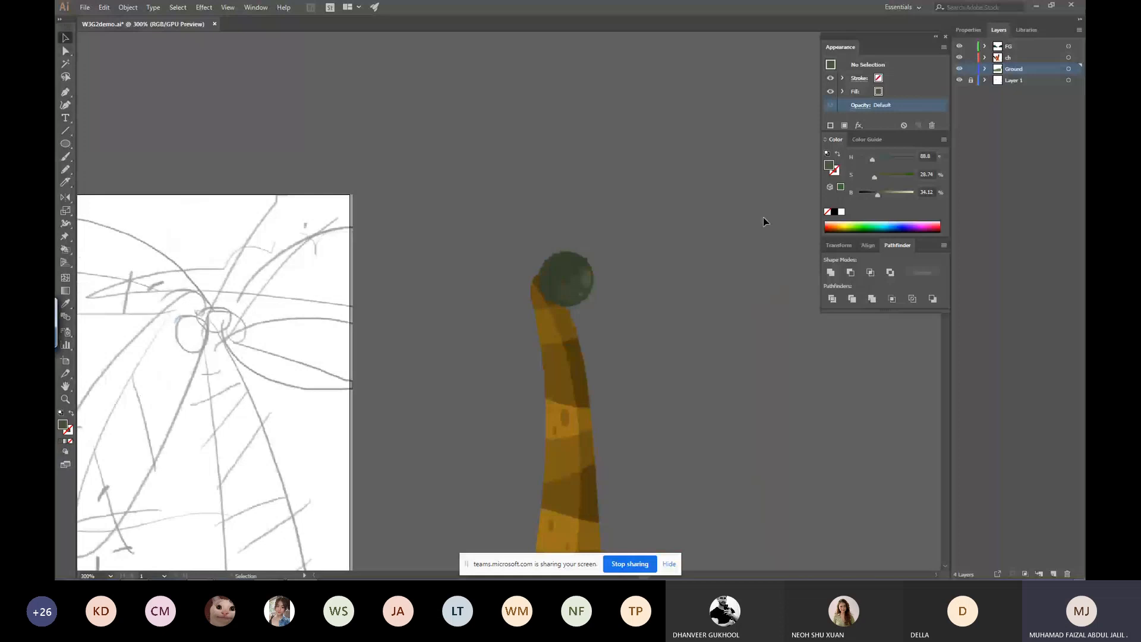
click(587, 285)
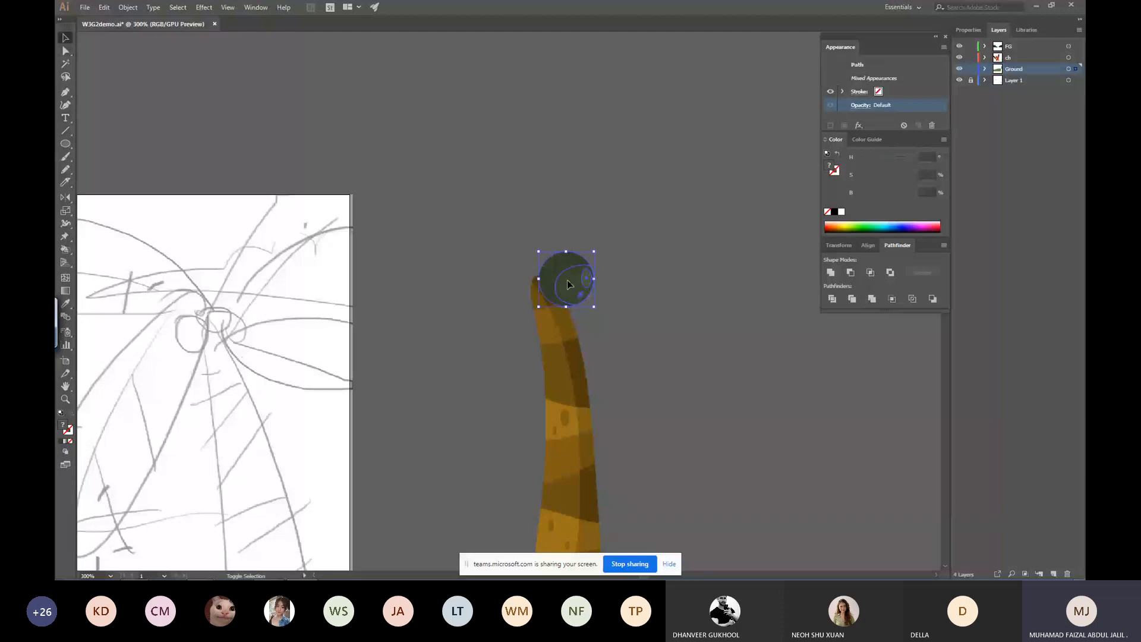
drag(586, 284, 639, 274)
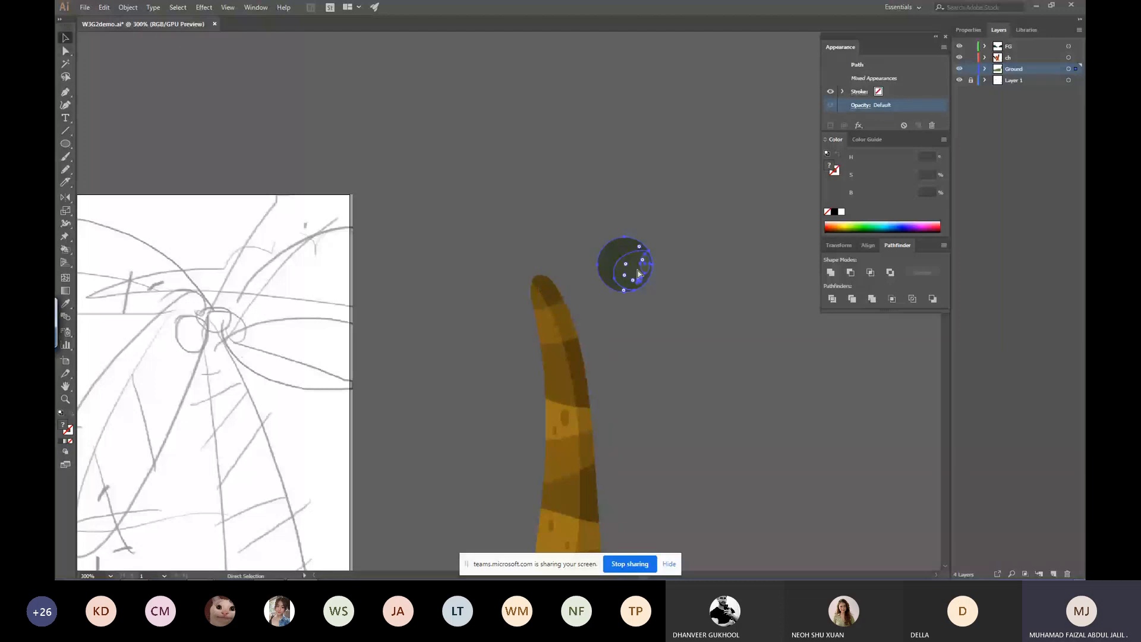
key(ctrl+z)
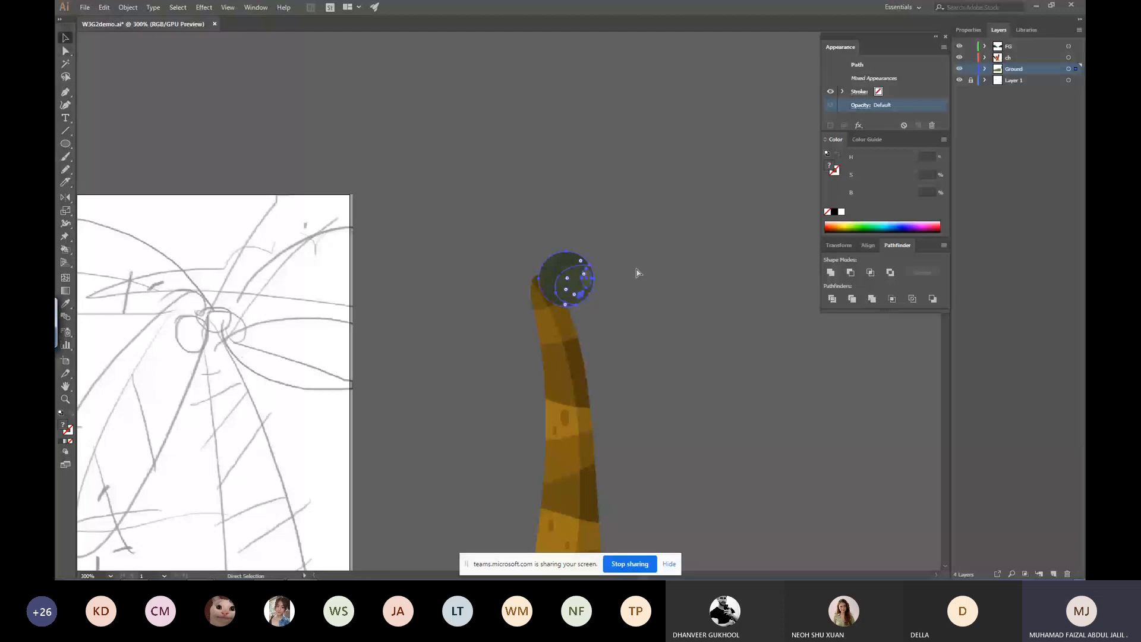
click(637, 272)
alt+drag(575, 287, 539, 293)
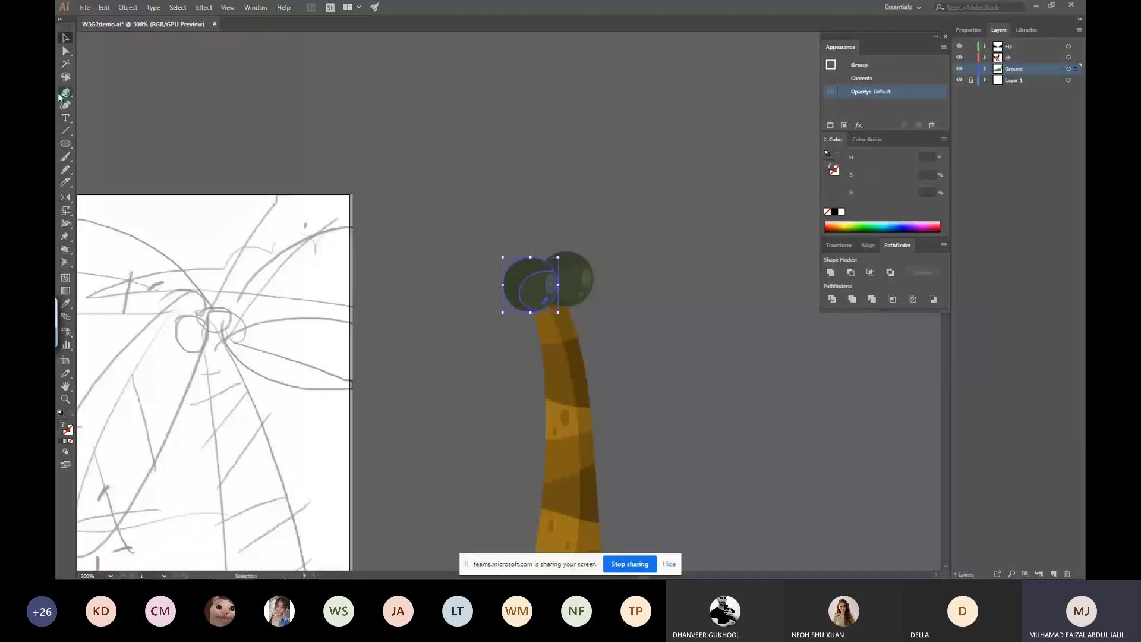
double_click(65, 197)
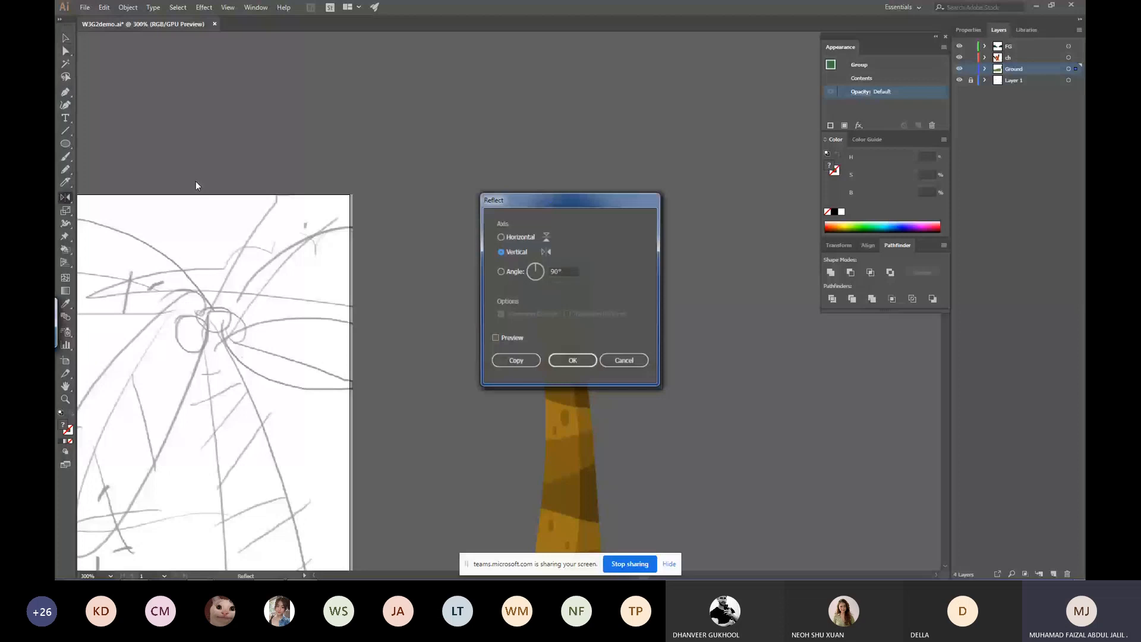
key(Return)
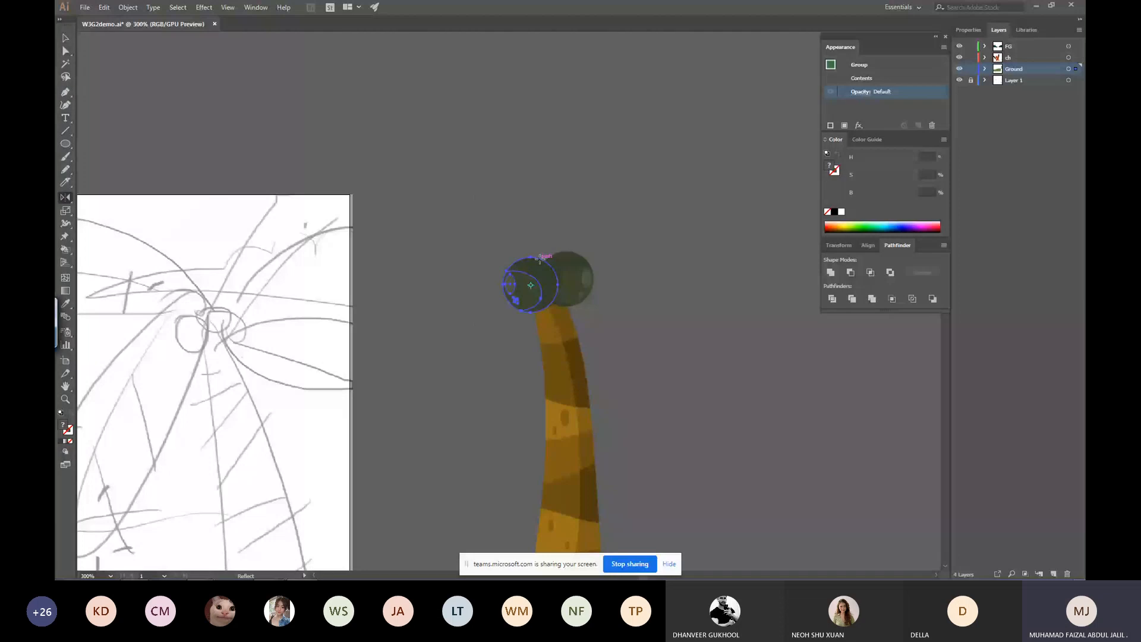
Shrink the mirrored coconut to about 0.4 in wide and place a duplicate of it directly above.
key(v)
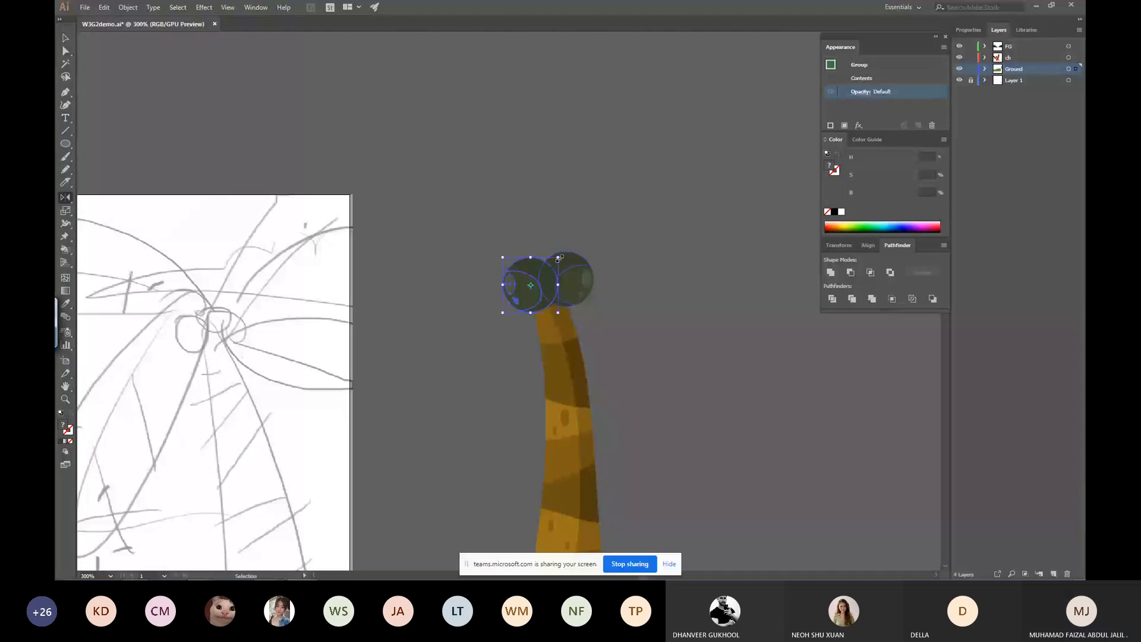
drag(557, 258, 554, 262)
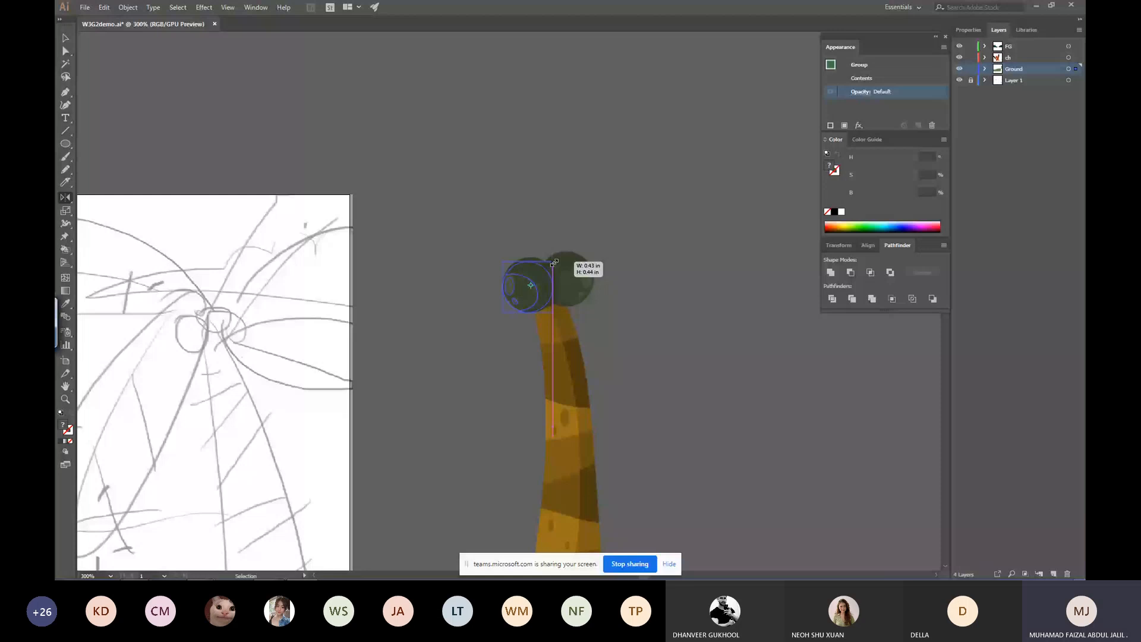
drag(553, 262, 539, 246)
key(ctrl+shift+a)
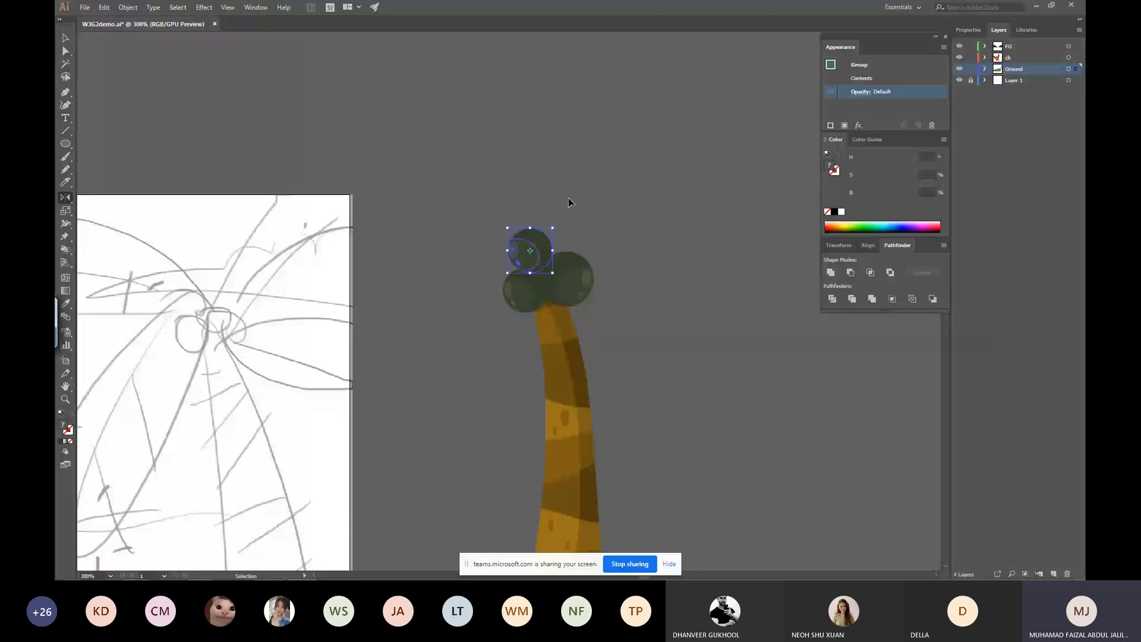
click(567, 196)
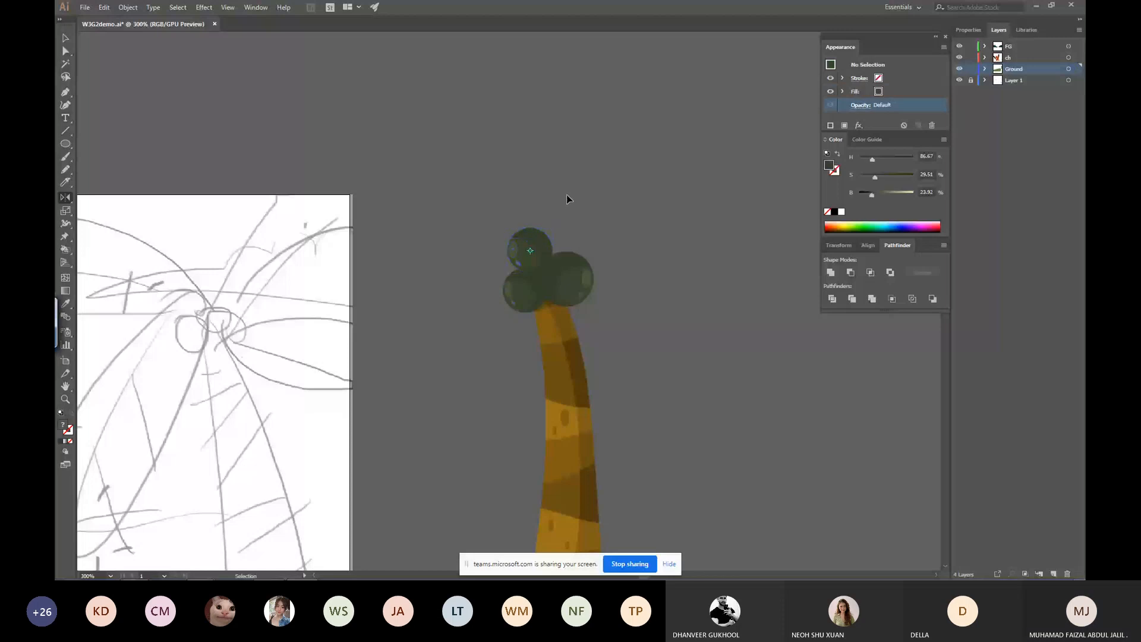
Rotate the uppermost coconut counterclockwise so its highlights sit nearer its lower left edge.
ctrl+click(544, 238)
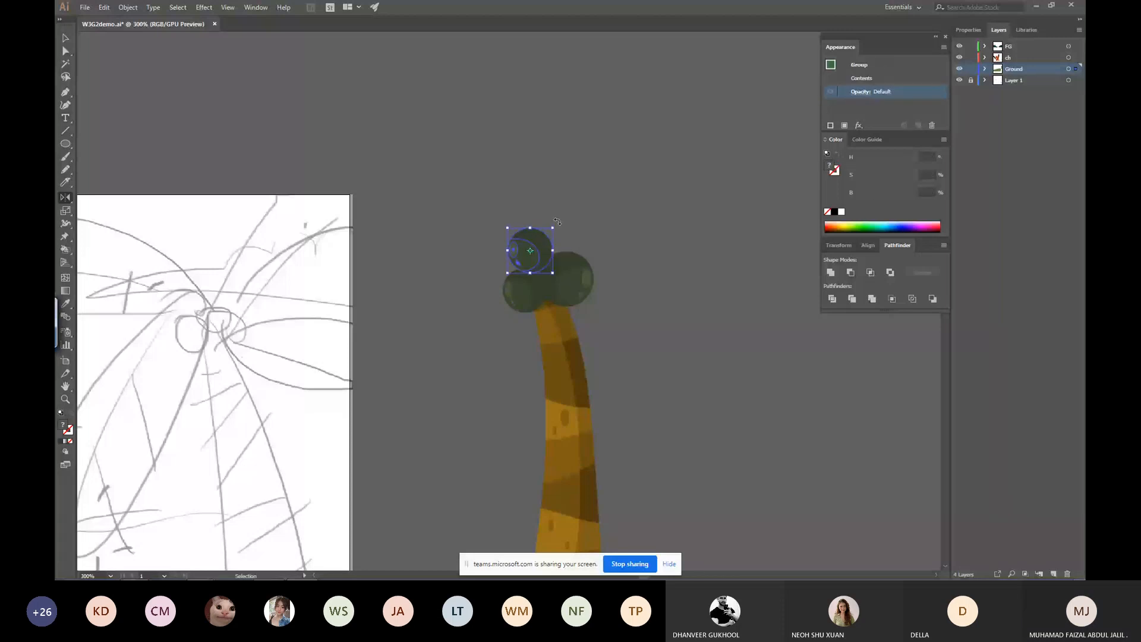
drag(557, 221, 522, 188)
ctrl+click(606, 234)
Draw a large Pencil leaf from the coconuts toward the lower left, filled green with hue 87.54, saturation 45.86 and brightness 52.16.
key(ctrl+minus)
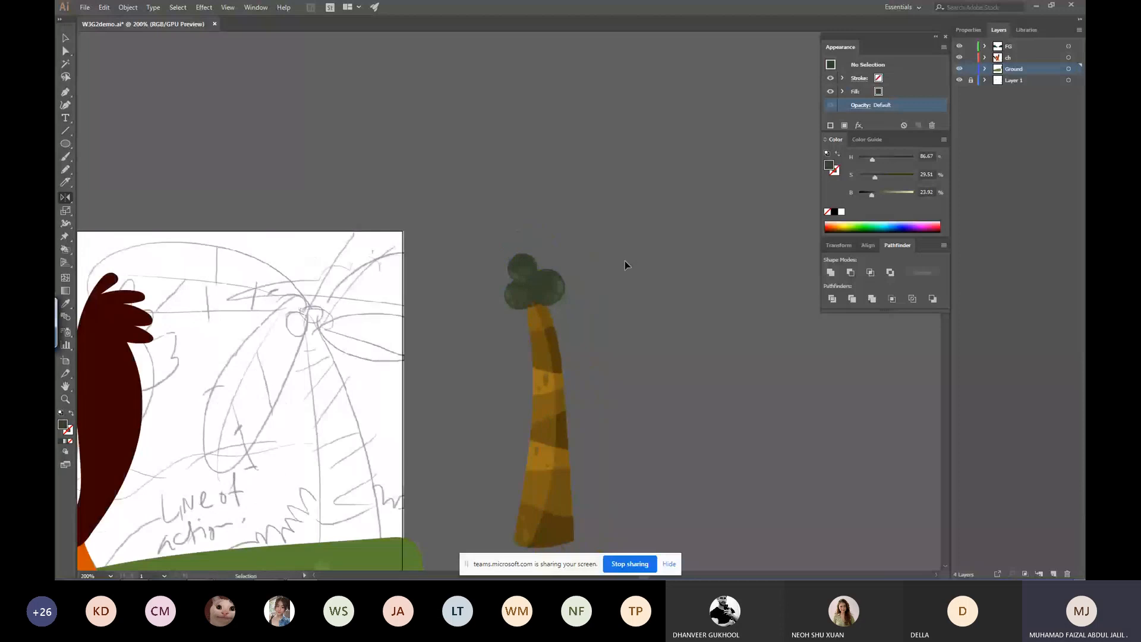
key(ctrl+minus)
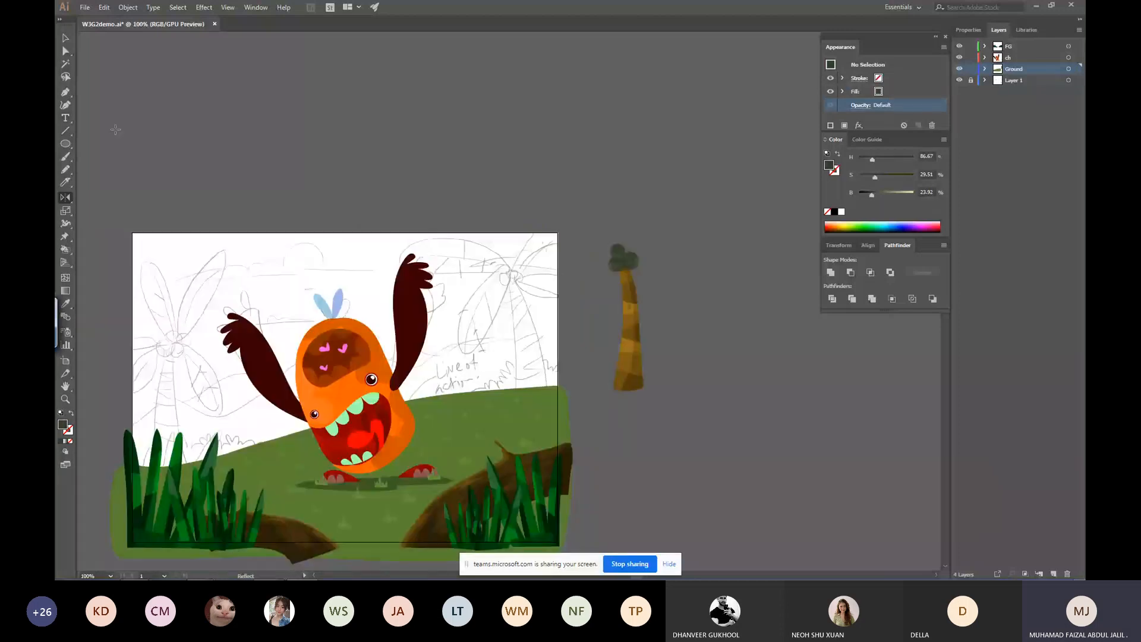
click(65, 171)
key(ctrl+plus)
drag(353, 293, 764, 202)
ctrl+click(736, 218)
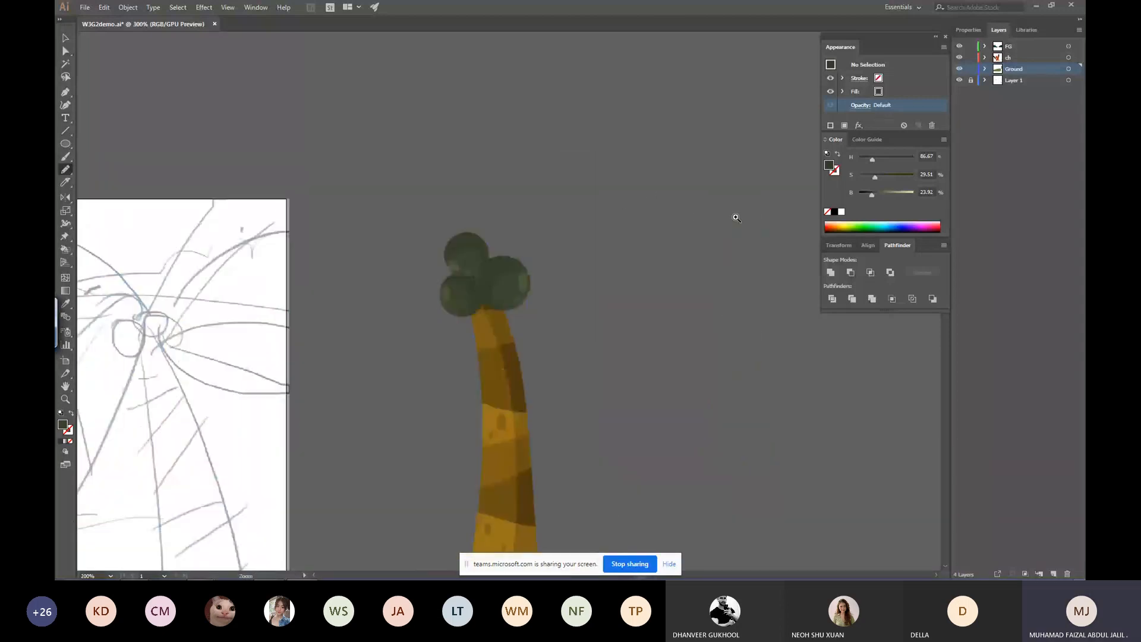
mouse_move(444, 291)
mouse_down()
mouse_move(571, 176)
mouse_move(376, 313)
mouse_move(563, 187)
mouse_move(408, 201)
mouse_move(571, 183)
mouse_up()
key(ctrl+z)
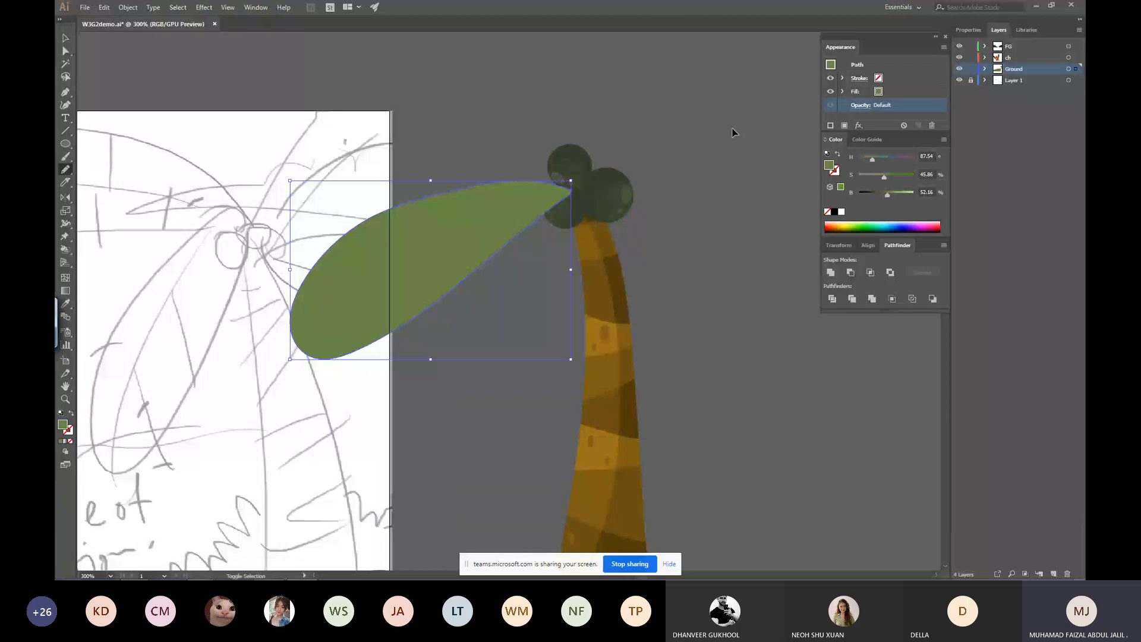
key(shift+Down)
key(shift+Up)
drag(737, 125, 834, 66)
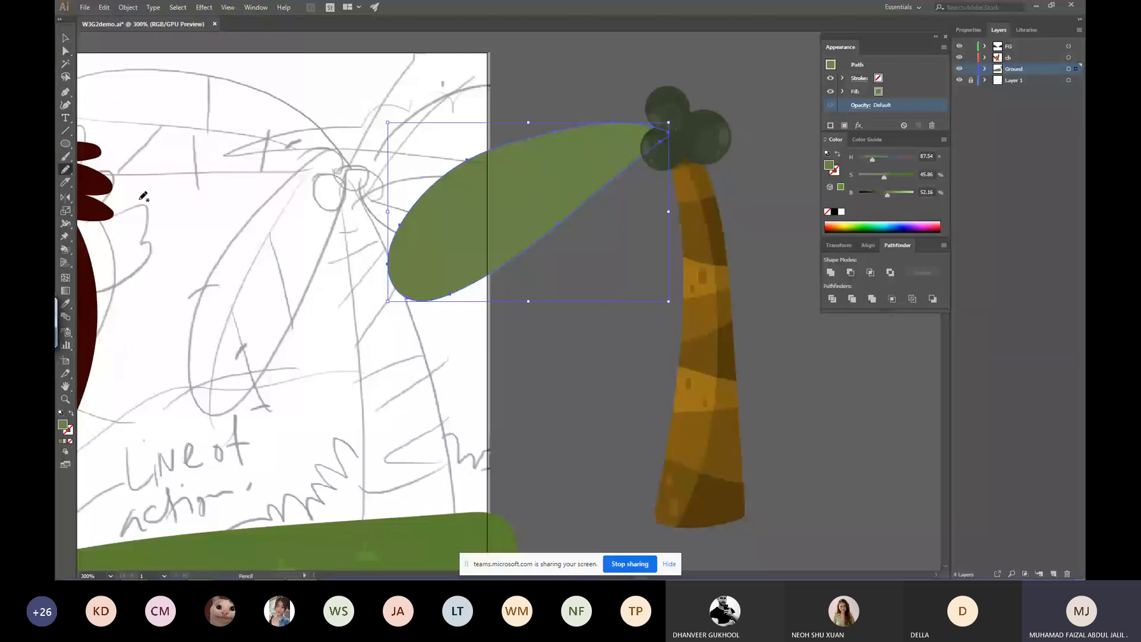
Cut the leaf lengthwise along a curved midrib with the Knife and darken the lower half to a brightness of 41.96.
click(66, 180)
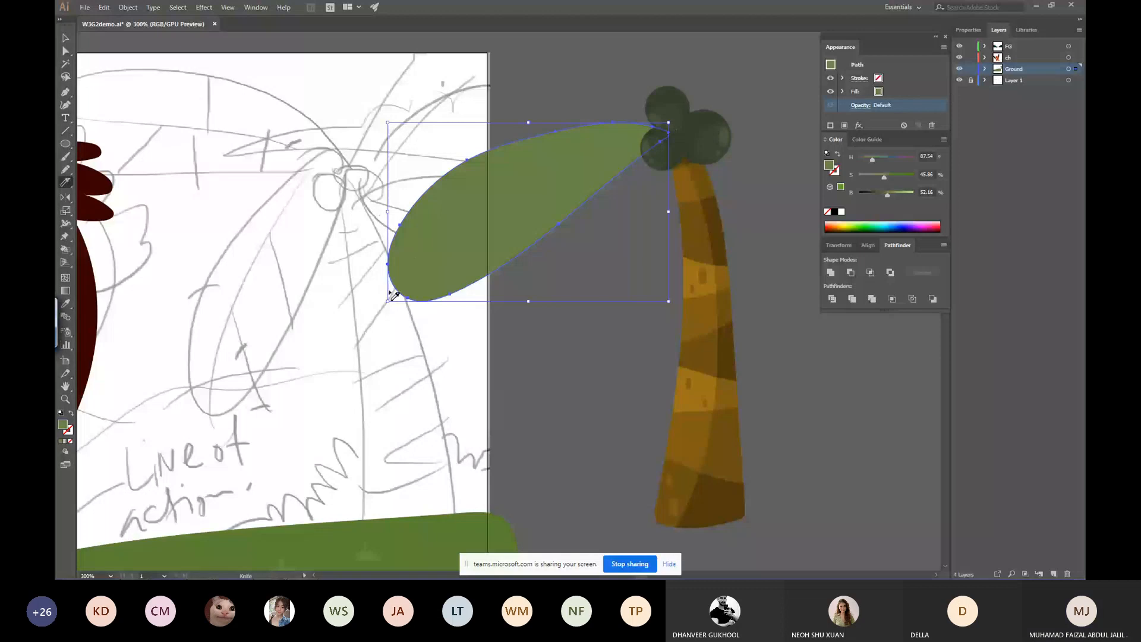
drag(387, 295, 649, 122)
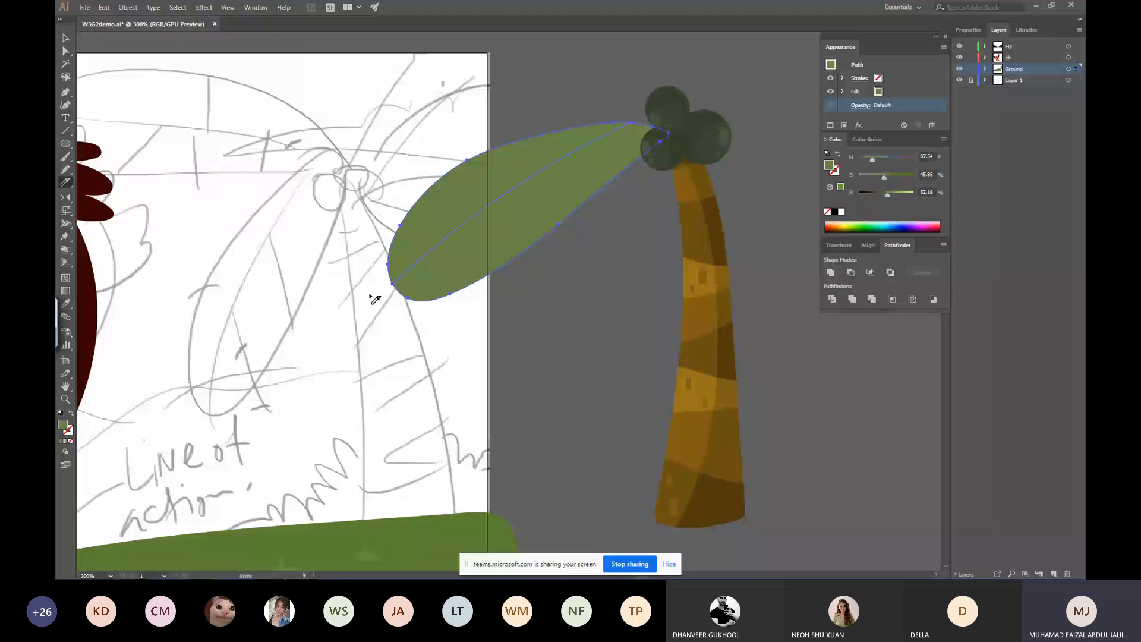
drag(375, 299, 713, 129)
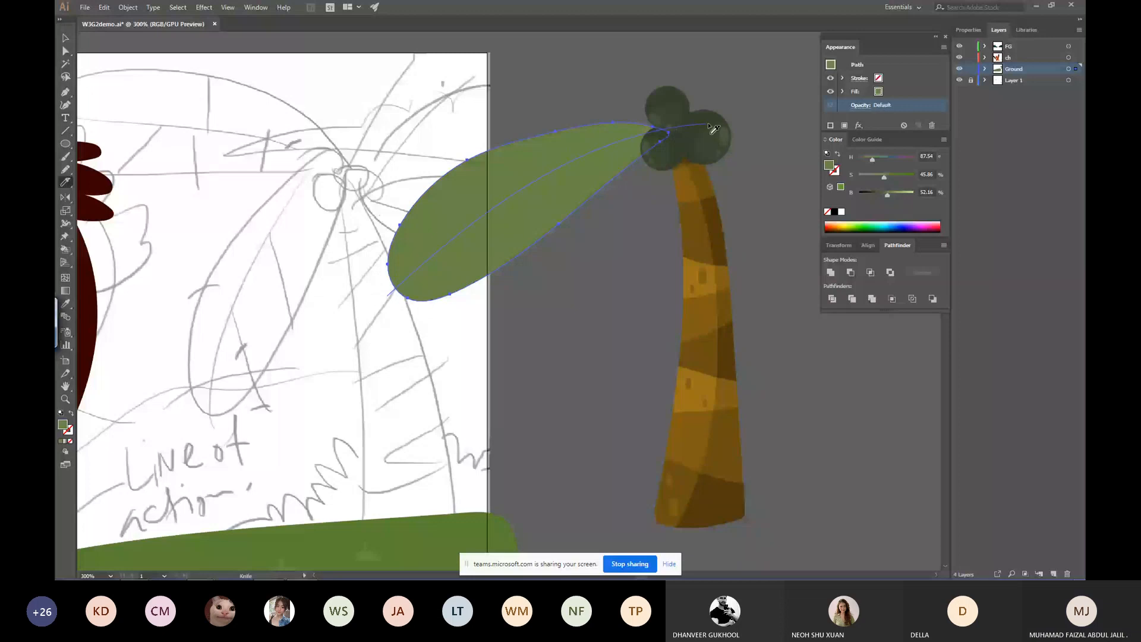
key(v)
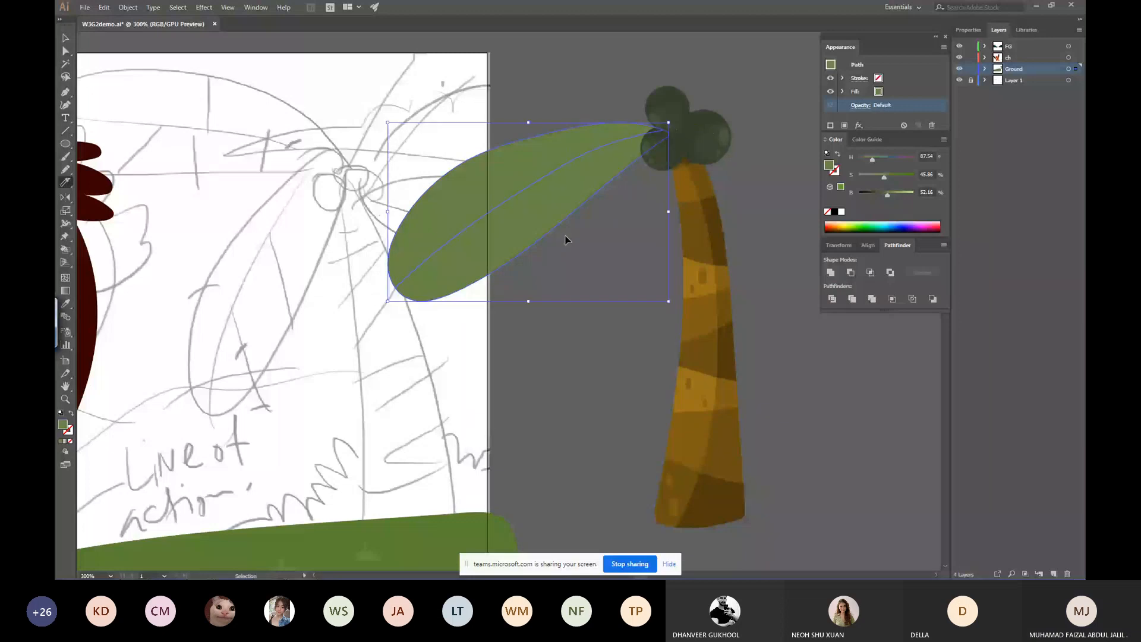
ctrl+click(565, 239)
ctrl+click(575, 207)
ctrl+click(535, 279)
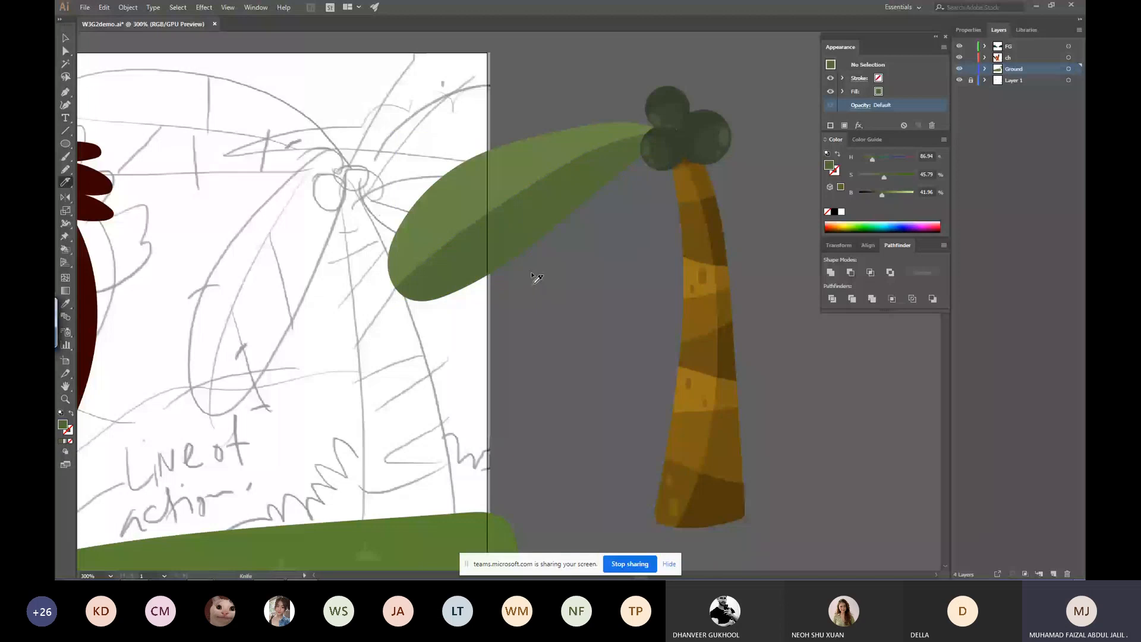
ctrl+click(541, 232)
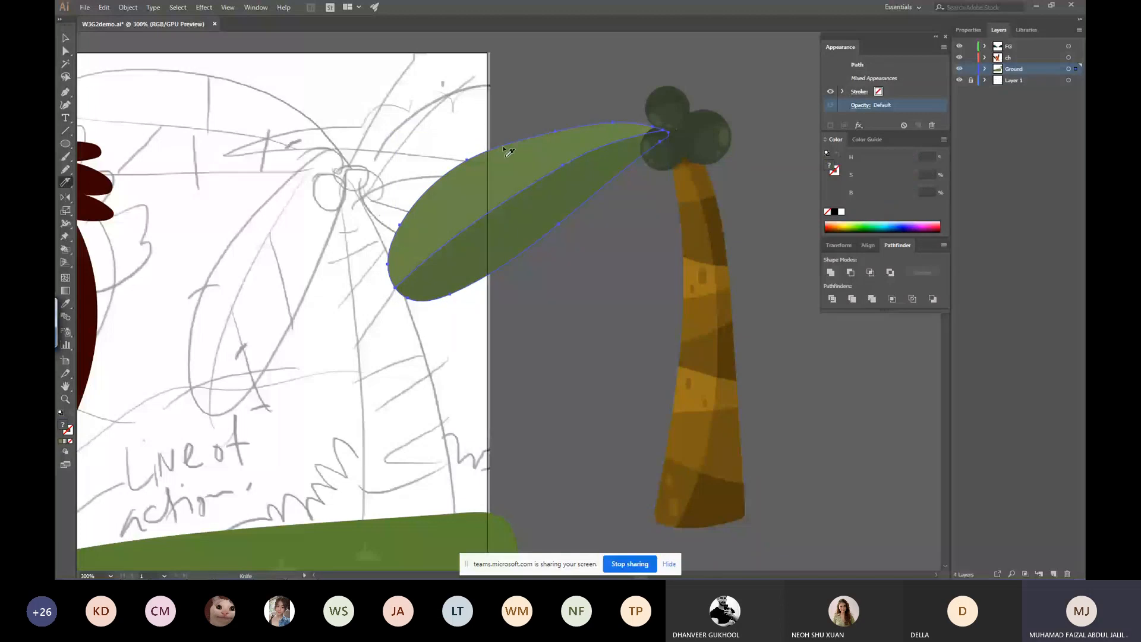
Slice the palm leaf's upper and lower halves into segments with several Knife cuts running from the edge to the midrib.
drag(397, 192, 497, 211)
drag(547, 174, 549, 279)
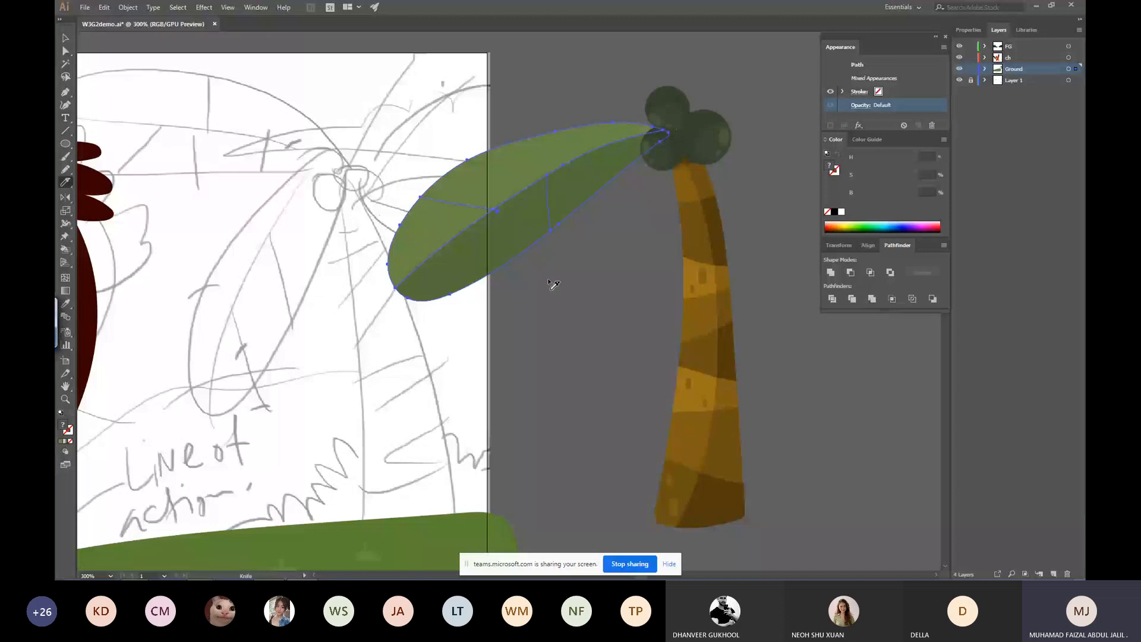
drag(461, 220, 462, 297)
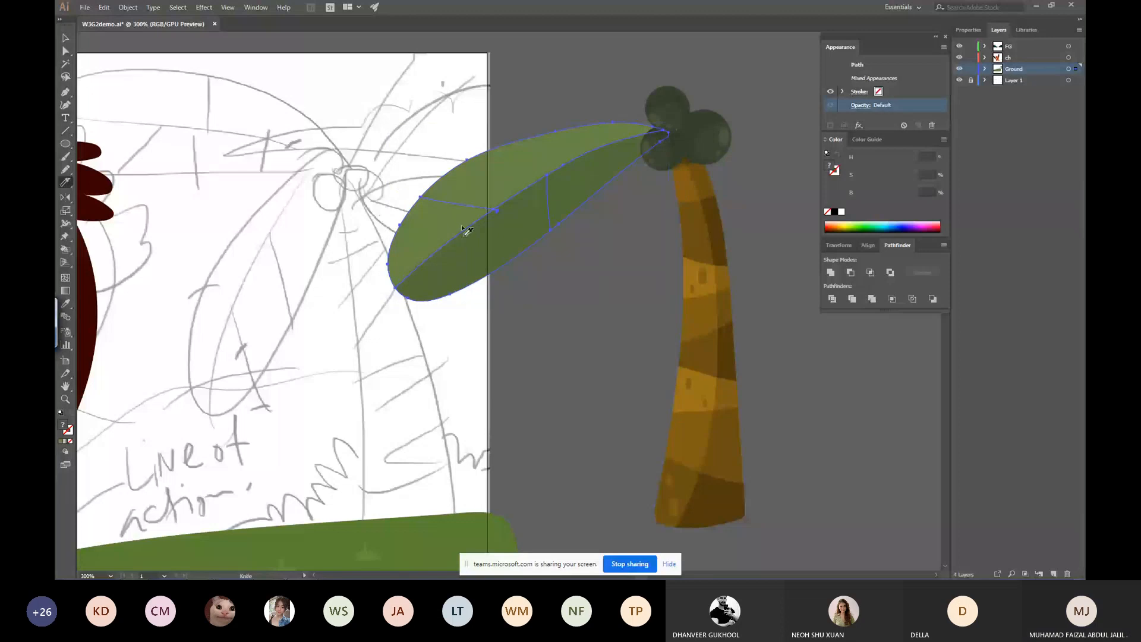
mouse_move(530, 128)
mouse_down()
mouse_move(602, 154)
mouse_move(632, 183)
mouse_up()
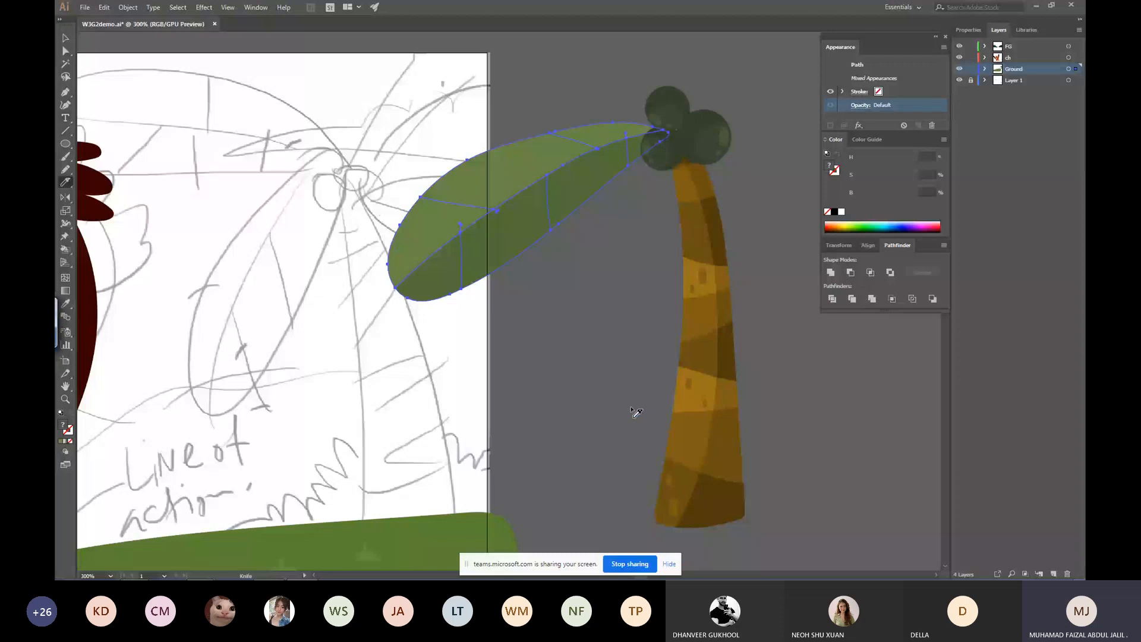
key(v)
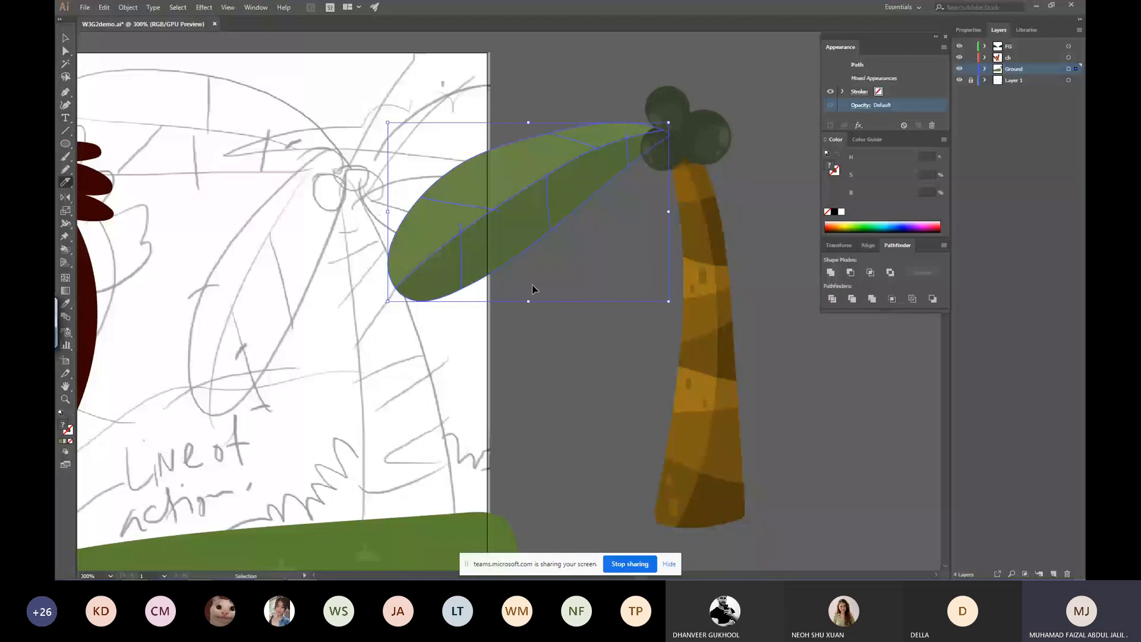
Darken alternate leaf segments, setting the lower-half ones to about 32% brightness and the upper middle one to 43.92%.
ctrl+click(532, 289)
ctrl+click(438, 270)
drag(882, 194, 883, 195)
ctrl+click(585, 184)
ctrl+click(493, 172)
key(v)
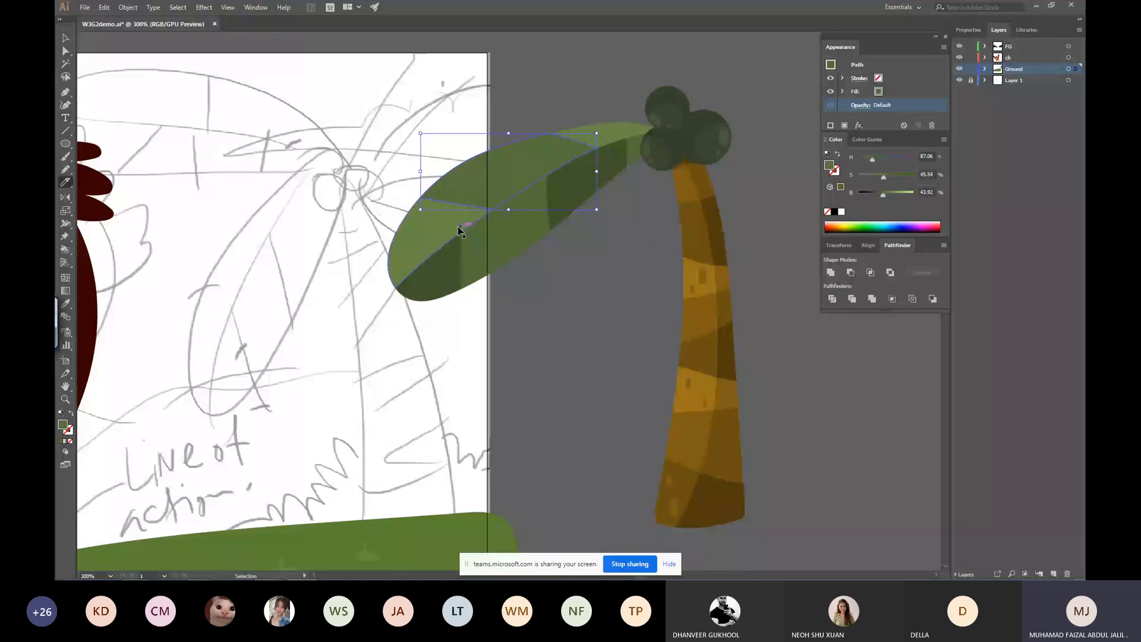
click(536, 268)
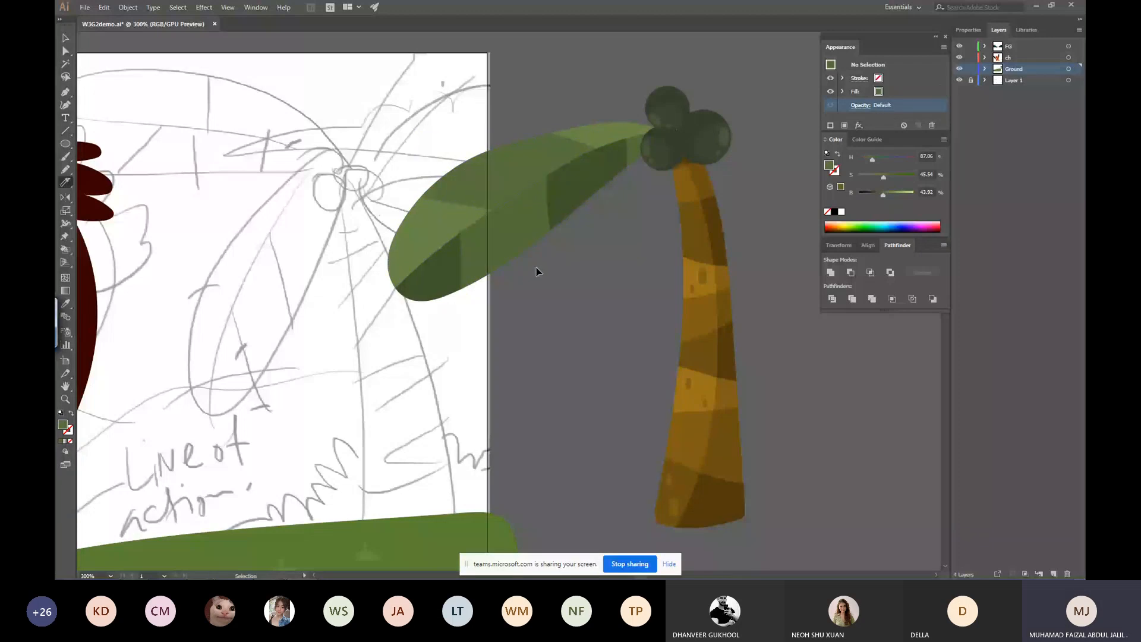
Select all segments of the palm leaf and group them into one object.
key(v)
drag(583, 199, 606, 224)
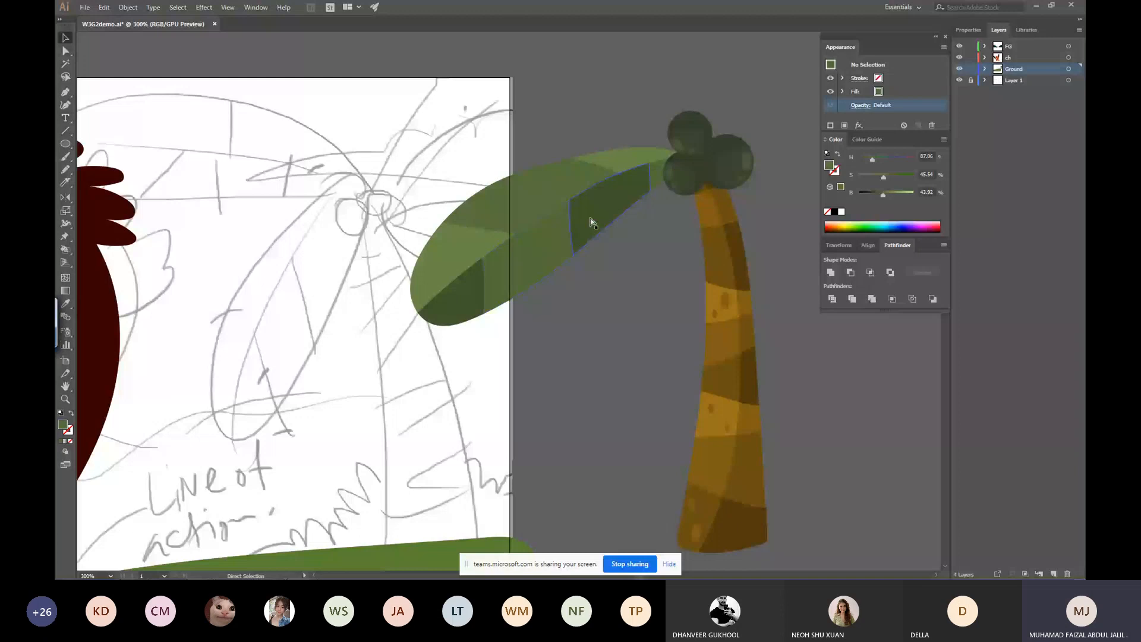
key(b)
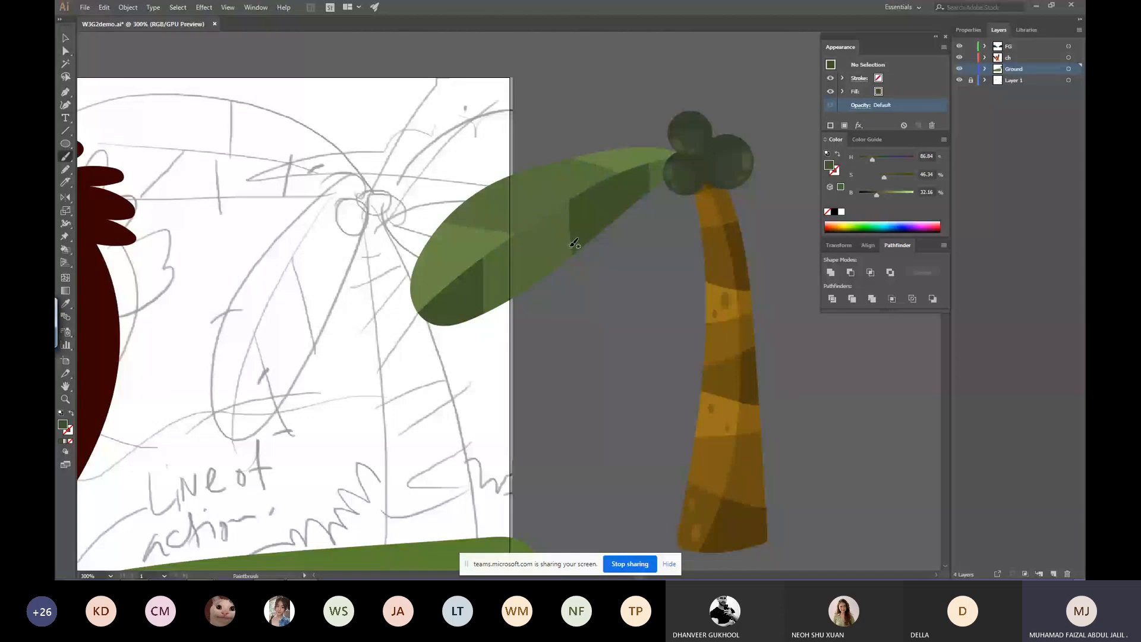
key(v)
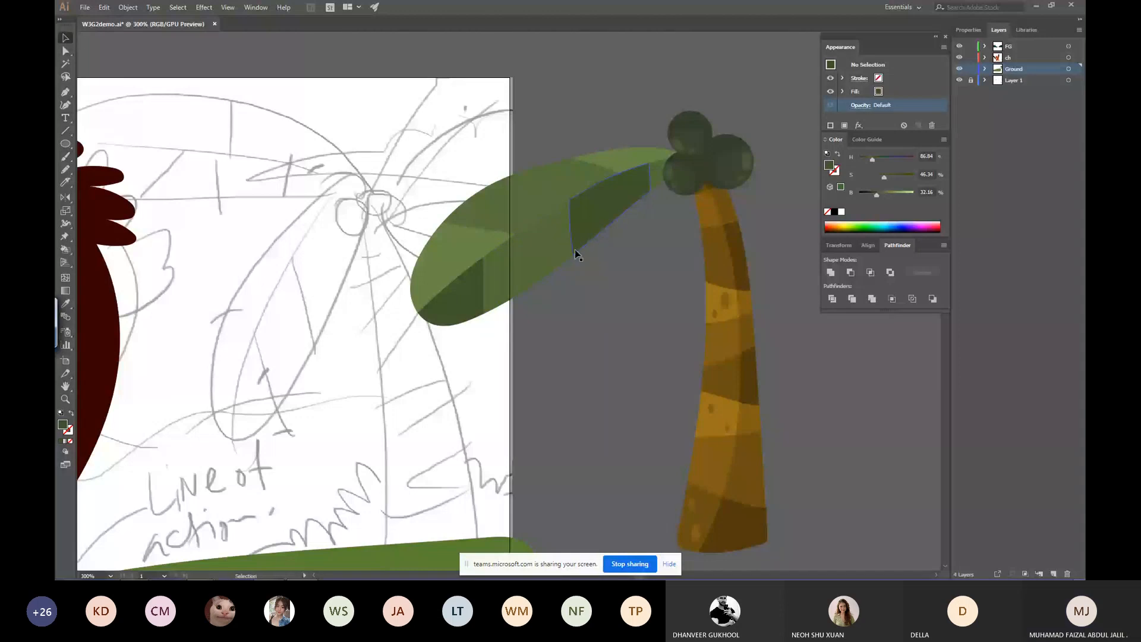
click(566, 248)
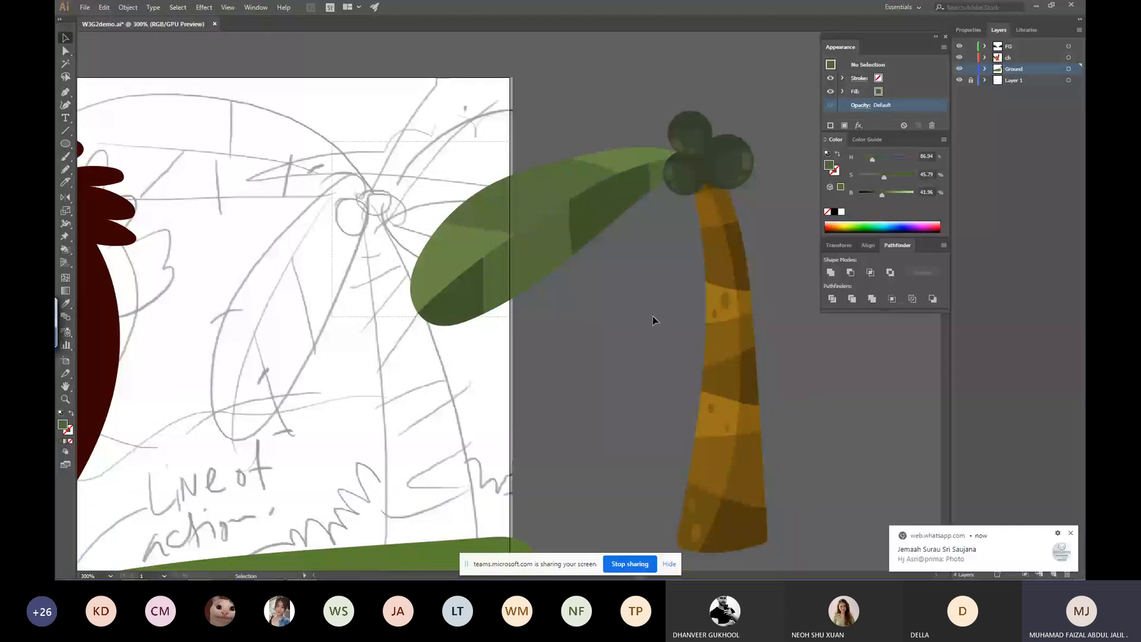
drag(601, 230, 526, 139)
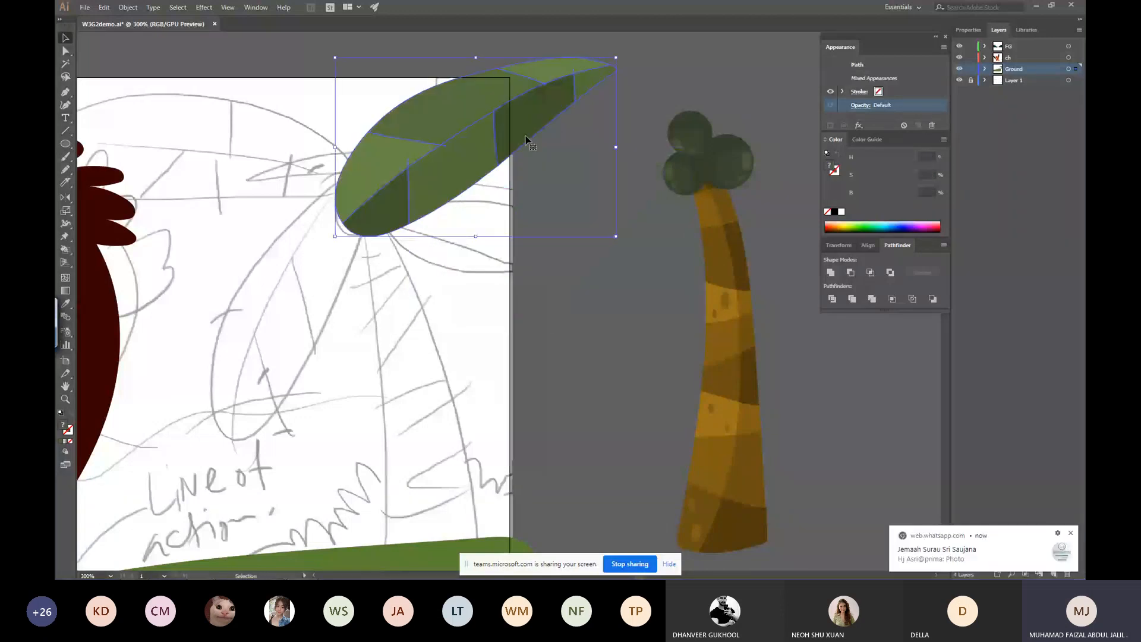
key(ctrl+z)
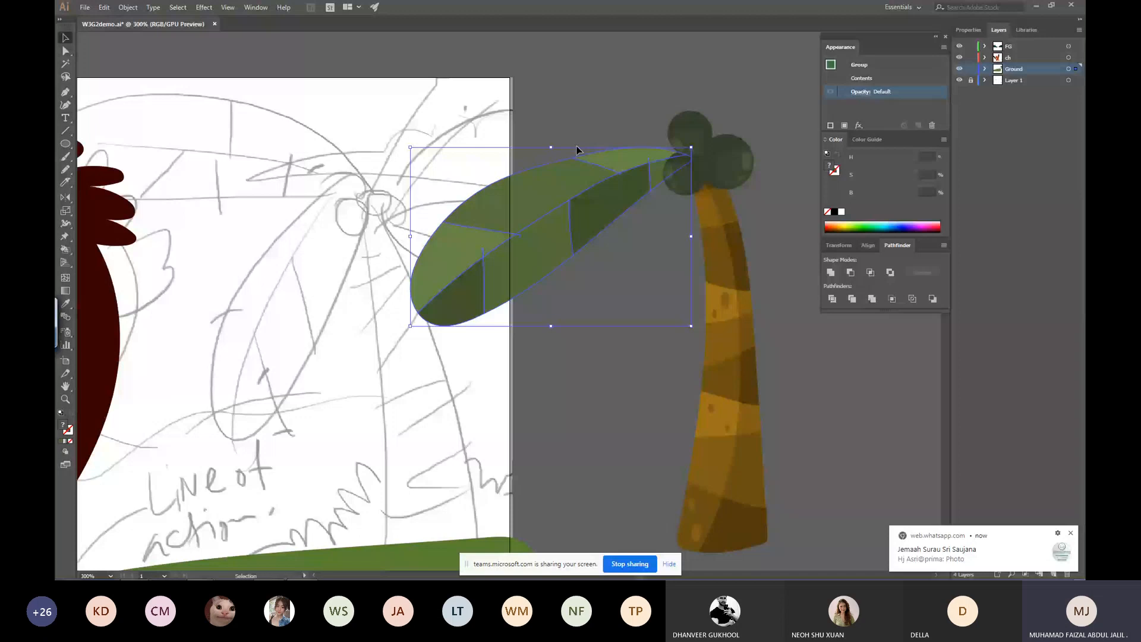
key(a)
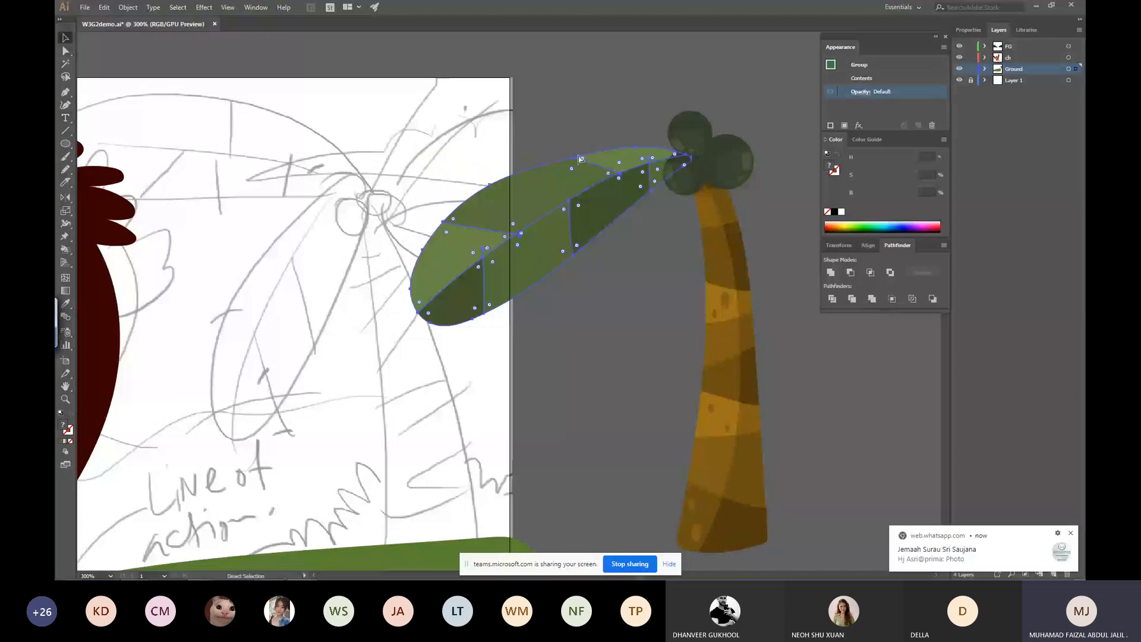
key(v)
Duplicate the leaf group and rotate the copy into a frond reaching up and left from the coconuts.
key(ctrl+minus)
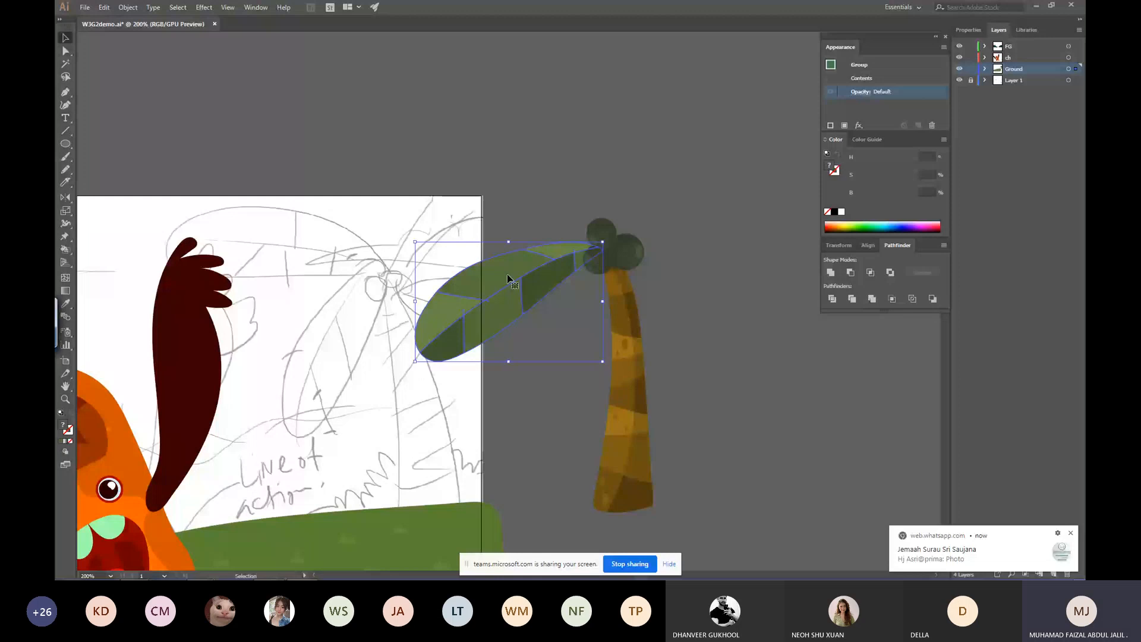
alt+drag(508, 277, 513, 172)
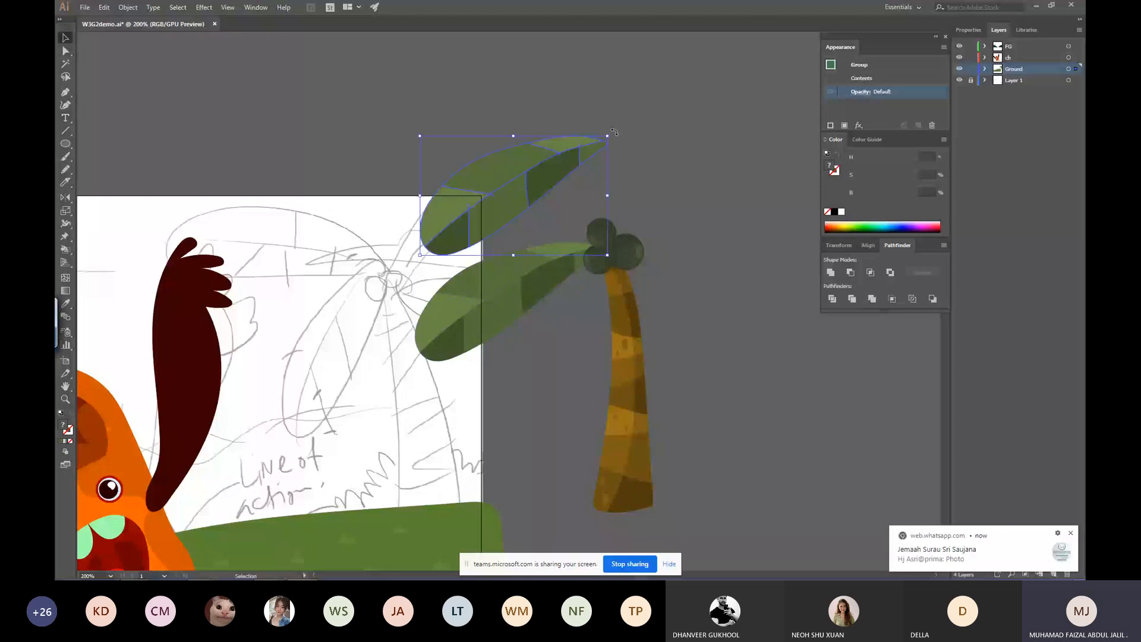
drag(615, 131, 619, 251)
Duplicate the upper frond, reflect the copy horizontally, and rotate it into a steep frond rising up and right from the coconuts.
drag(533, 181, 659, 128)
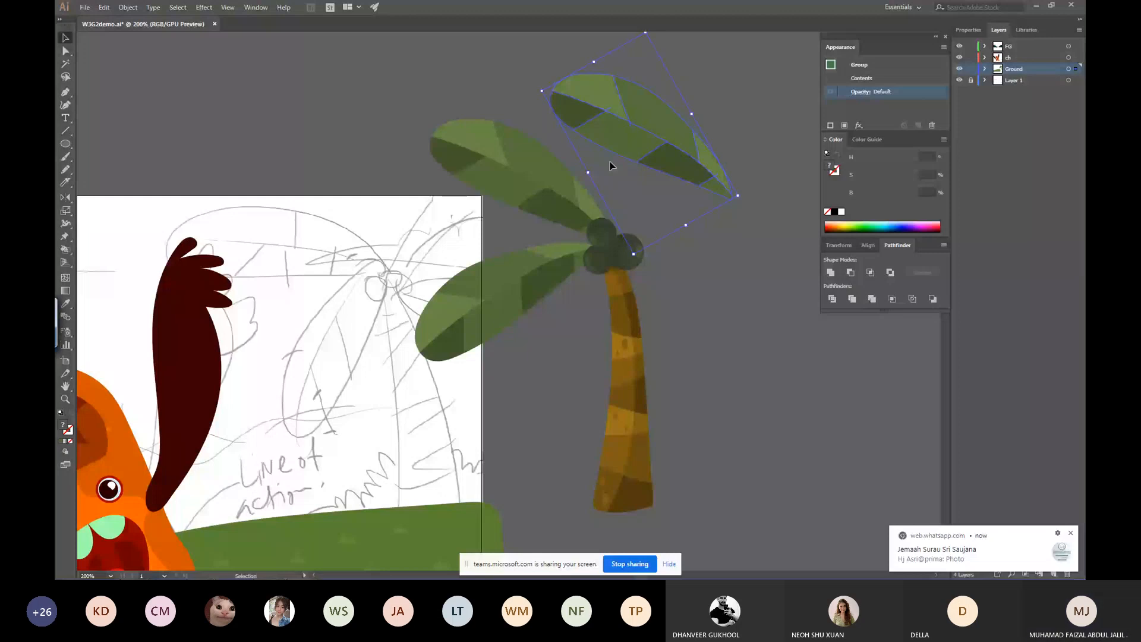
key(o)
drag(611, 165, 732, 85)
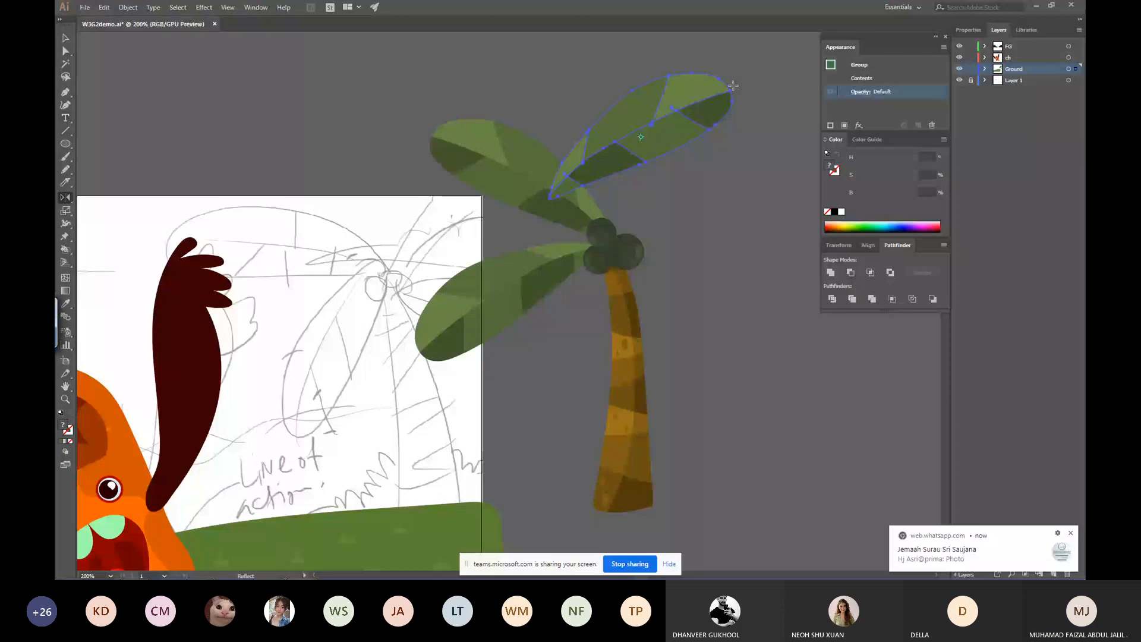
key(v)
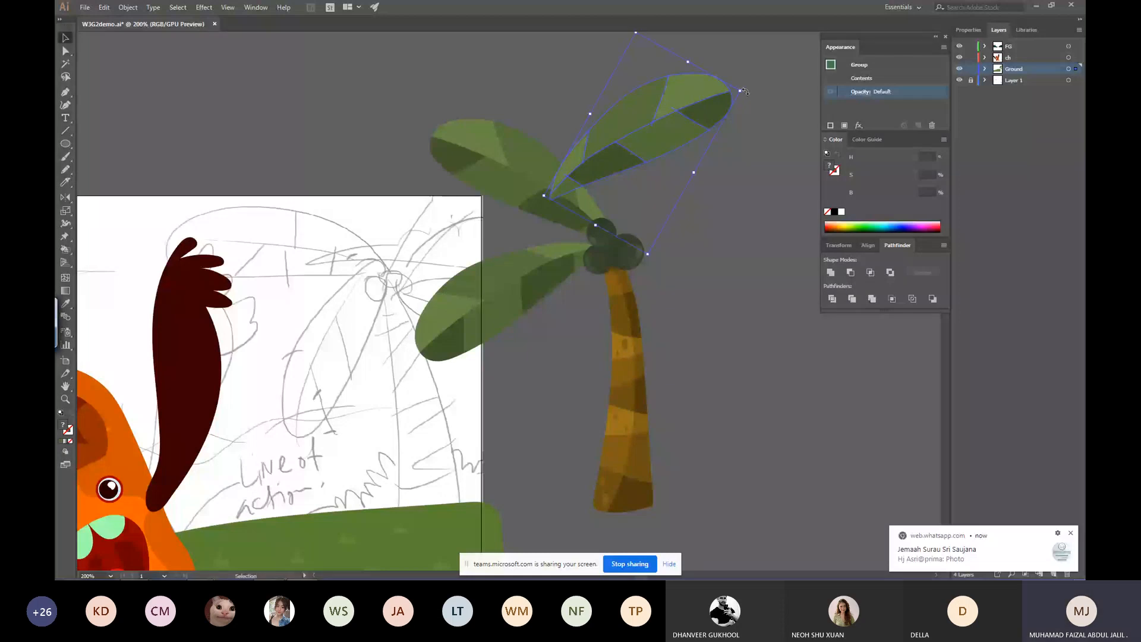
drag(744, 91, 632, 111)
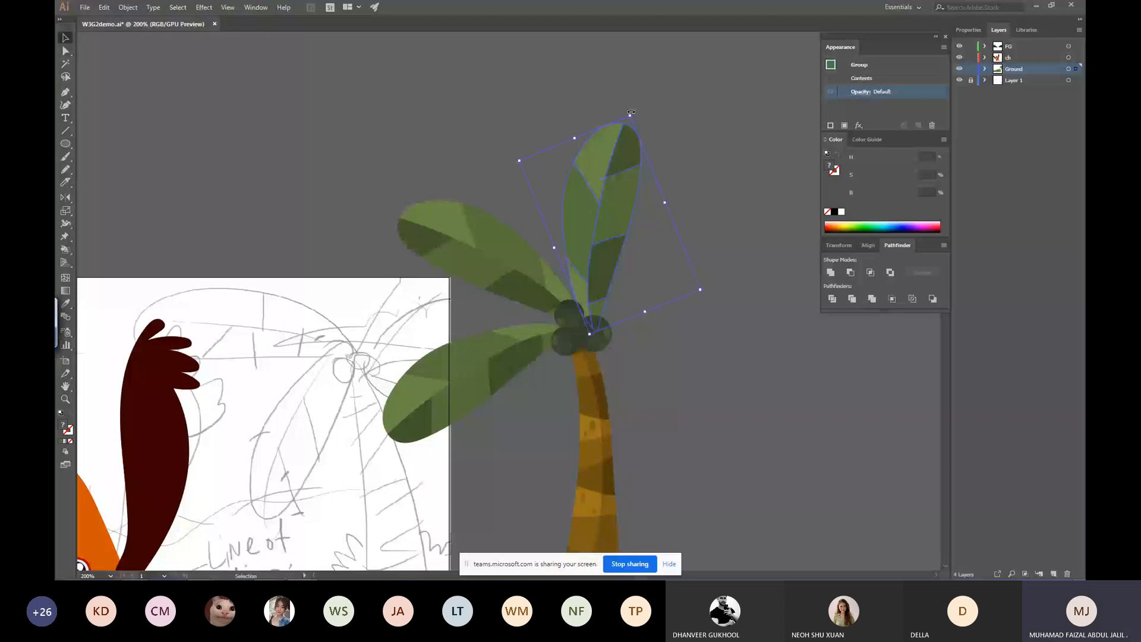
drag(631, 111, 673, 129)
drag(605, 206, 633, 208)
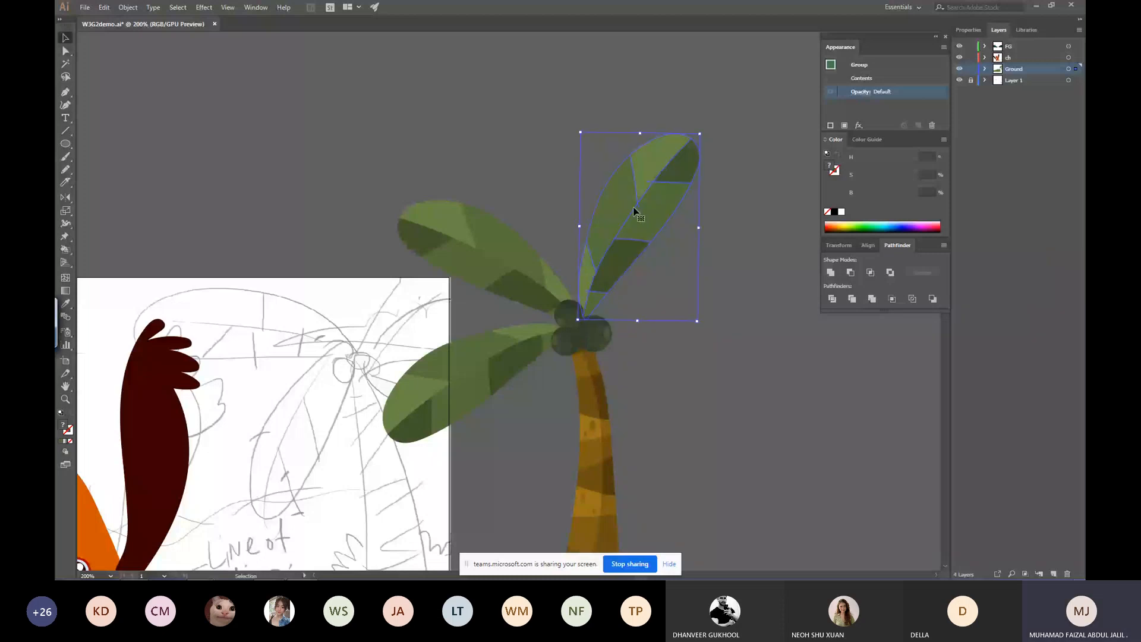
Duplicate the steep frond and rotate the copy nearly horizontal, with its tip end attached on the coconuts' right side.
alt+drag(634, 209, 691, 249)
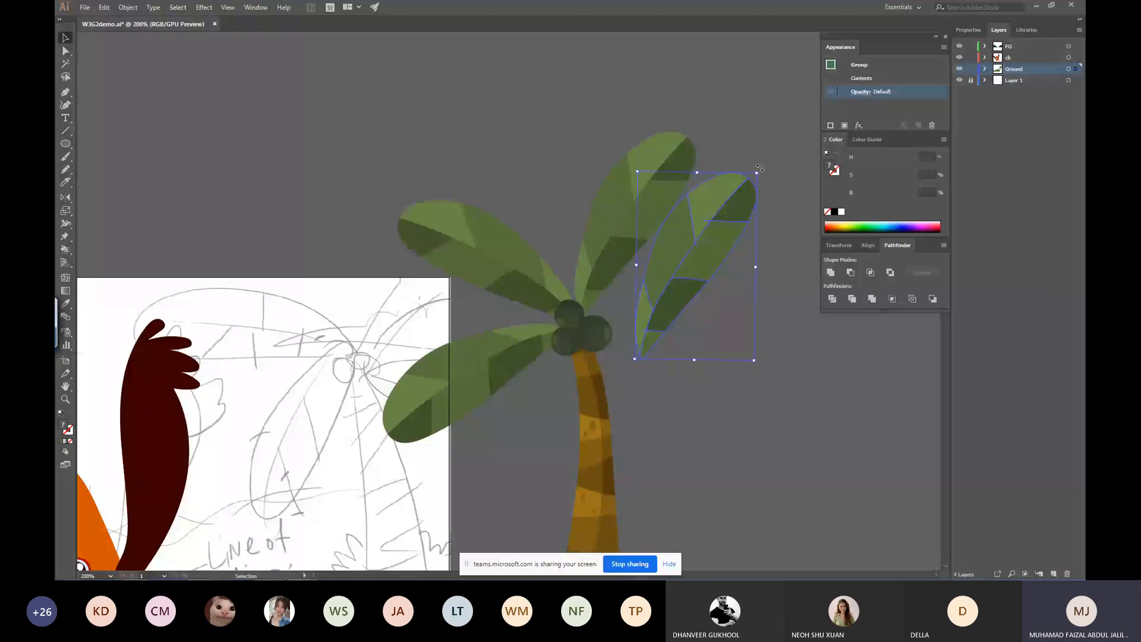
drag(760, 168, 784, 250)
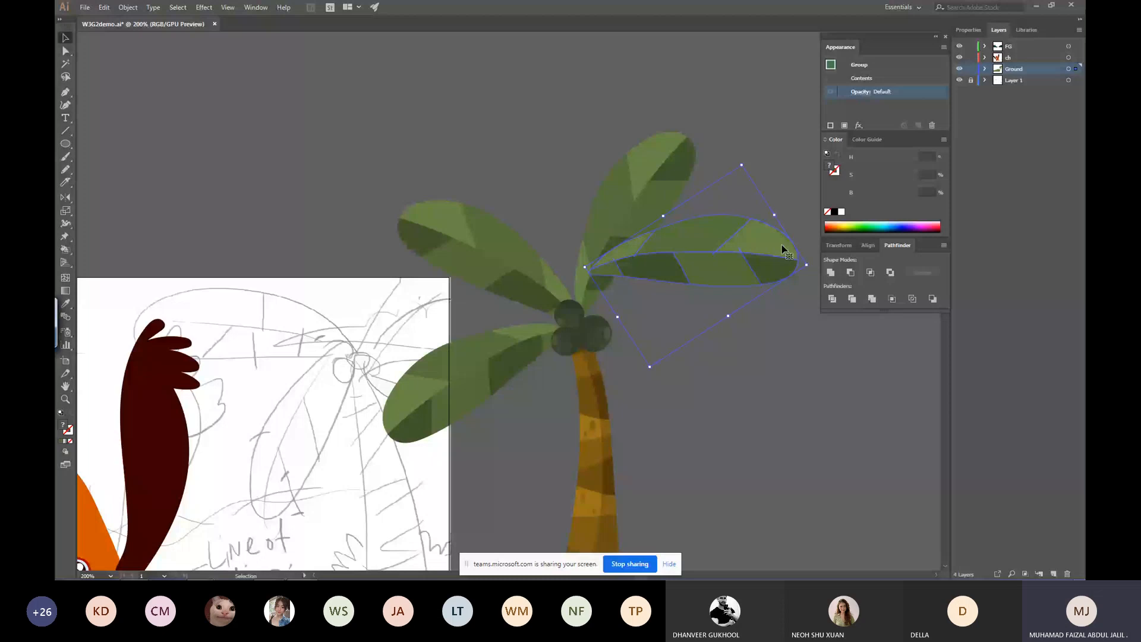
drag(782, 248, 773, 294)
click(741, 383)
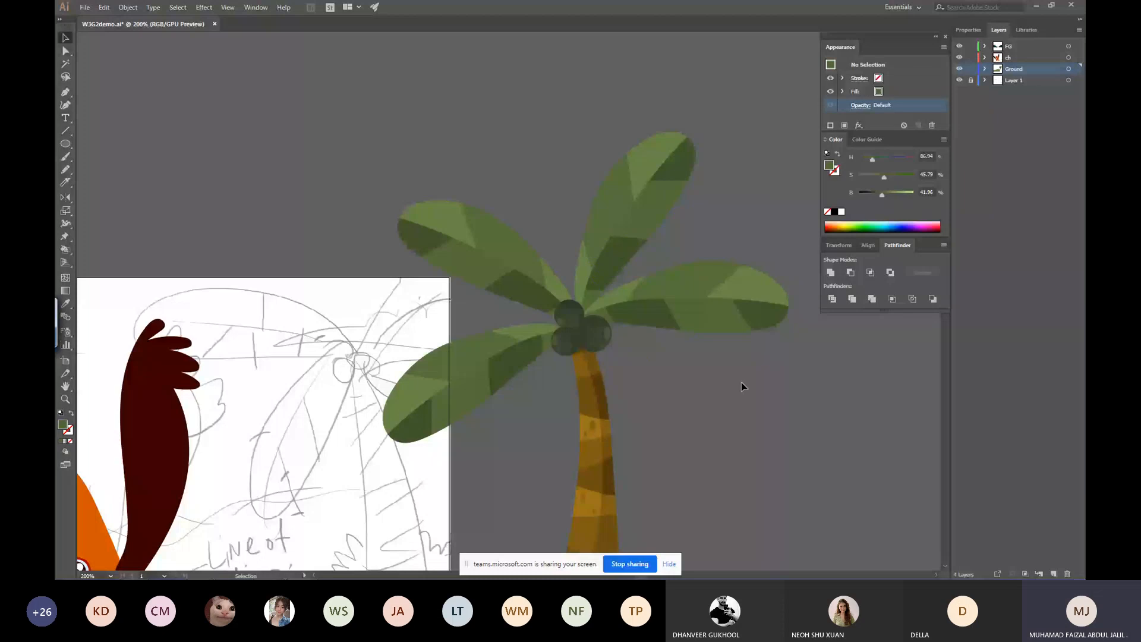
Group the fronds, coconuts and trunk into one palm tree and scale it down beside the artboard.
key(ctrl+minus)
key(ctrl+minus)
key(ctrl+minus)
key(ctrl+a)
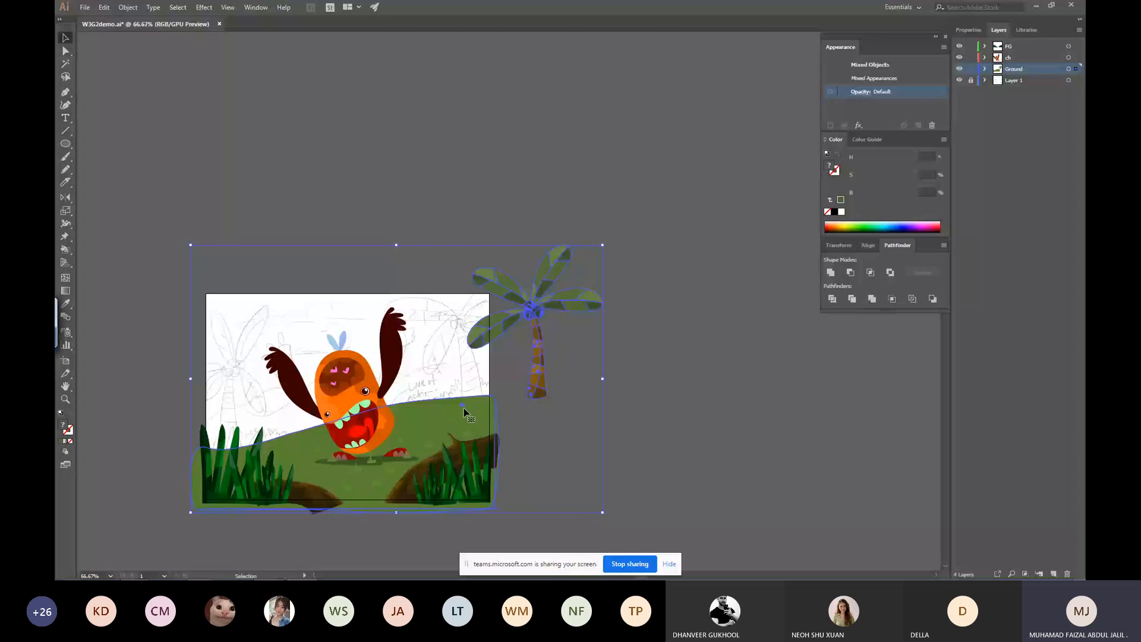
click(559, 299)
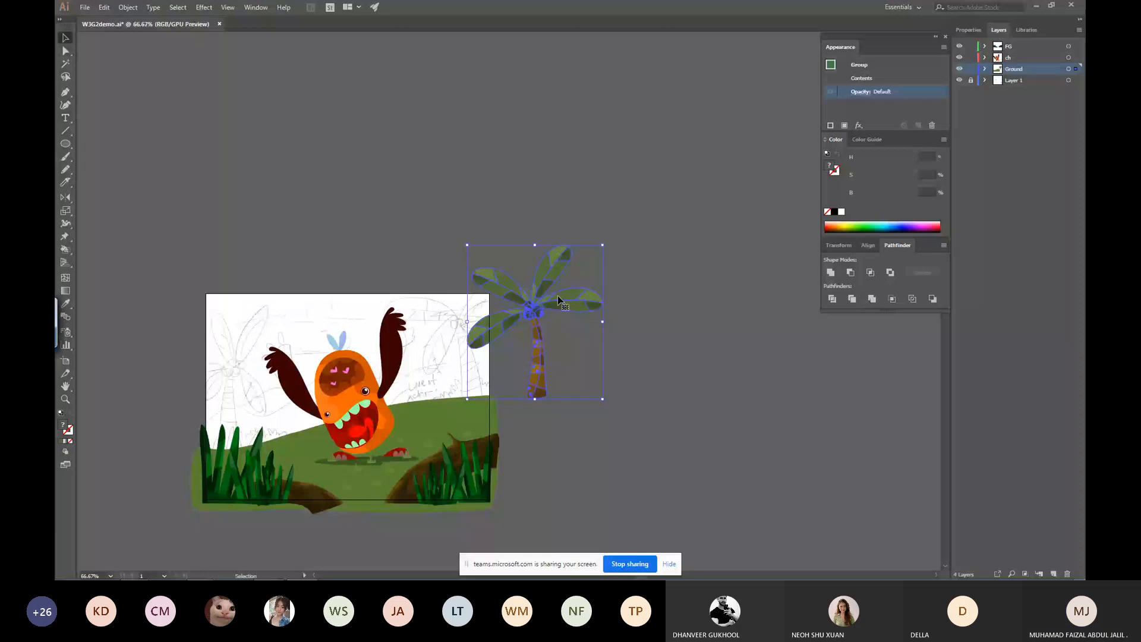
drag(559, 299, 607, 275)
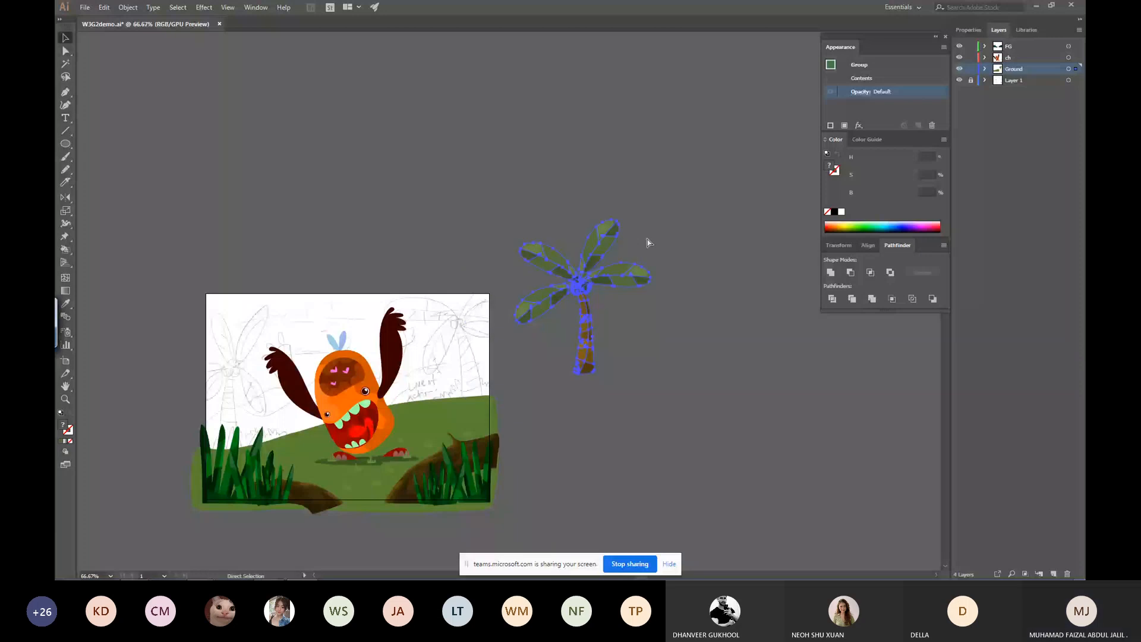
key(ctrl+z)
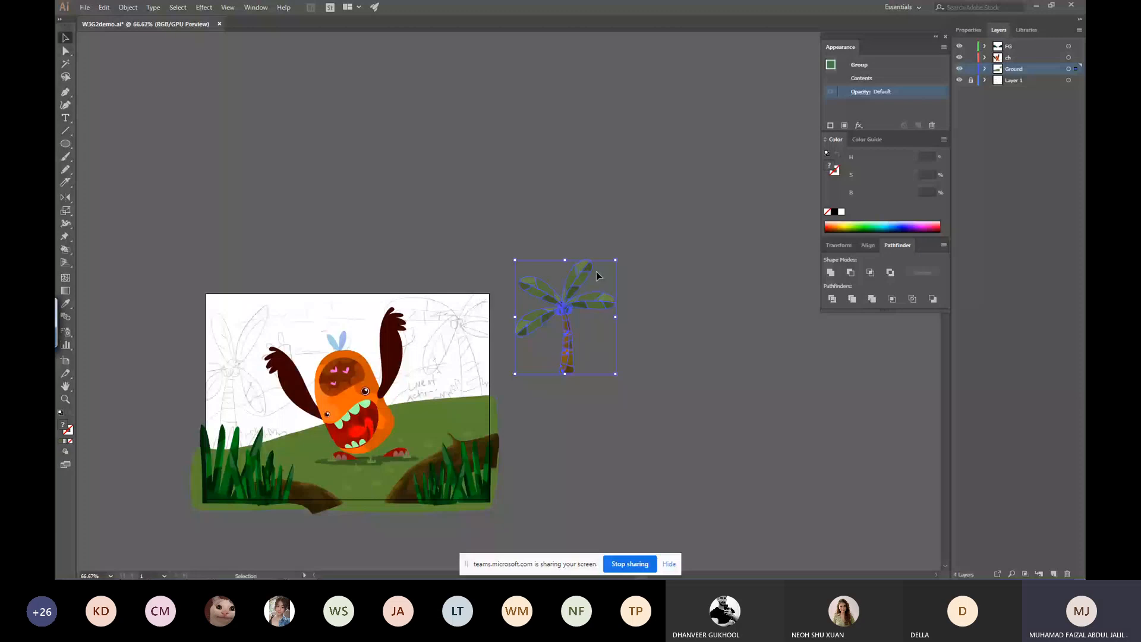
Place the palm tree on the hill's right side and add a smaller copy behind the left grass.
drag(597, 272, 268, 395)
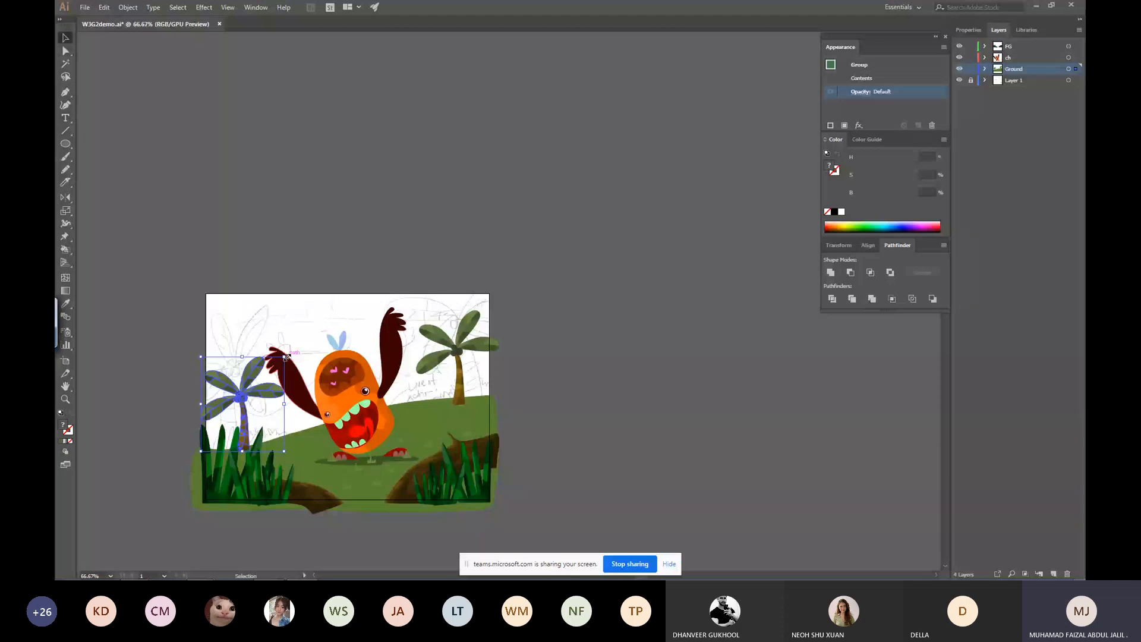
drag(284, 356, 250, 398)
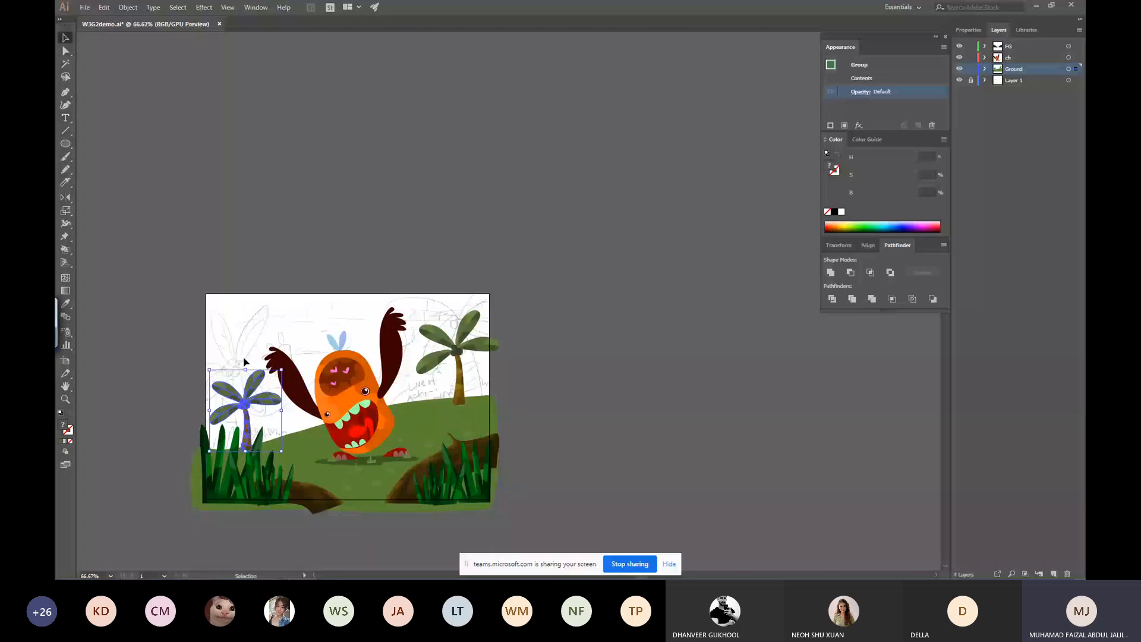
click(244, 361)
Shift the right palm tree slightly left on the hill and save the document.
key(space)
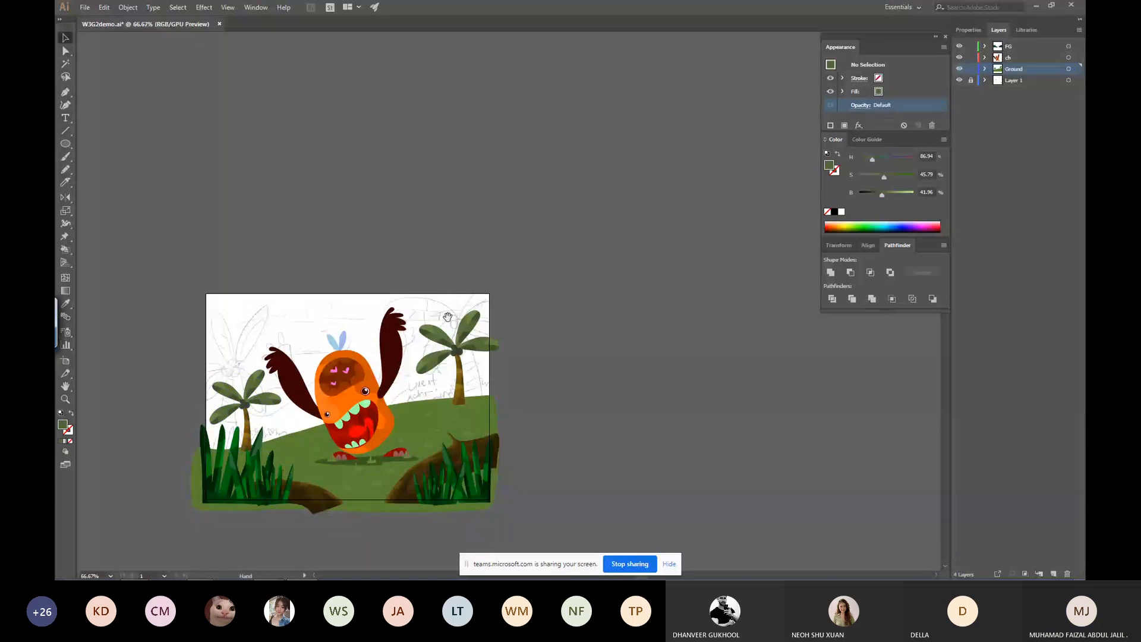
drag(447, 316, 555, 182)
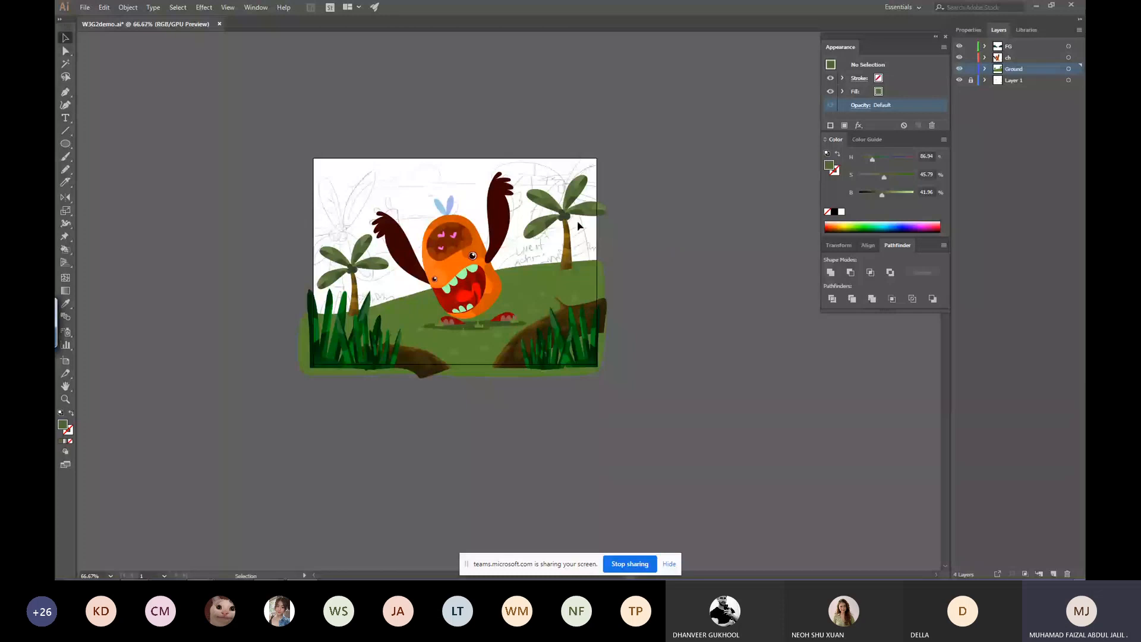
drag(576, 207, 575, 212)
click(554, 275)
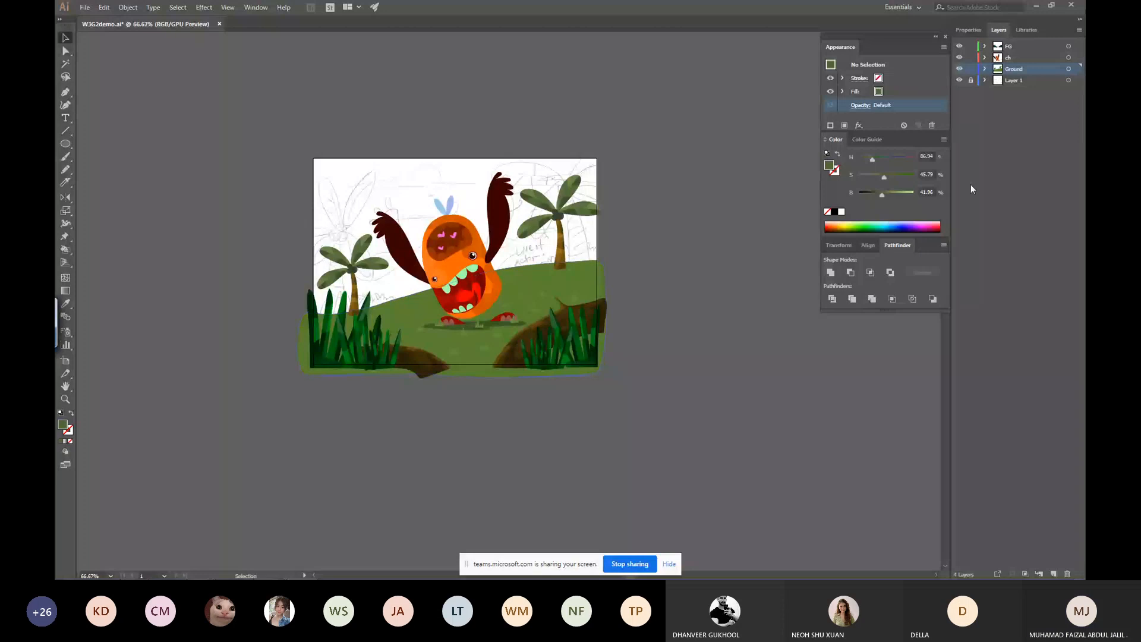
key(ctrl+s)
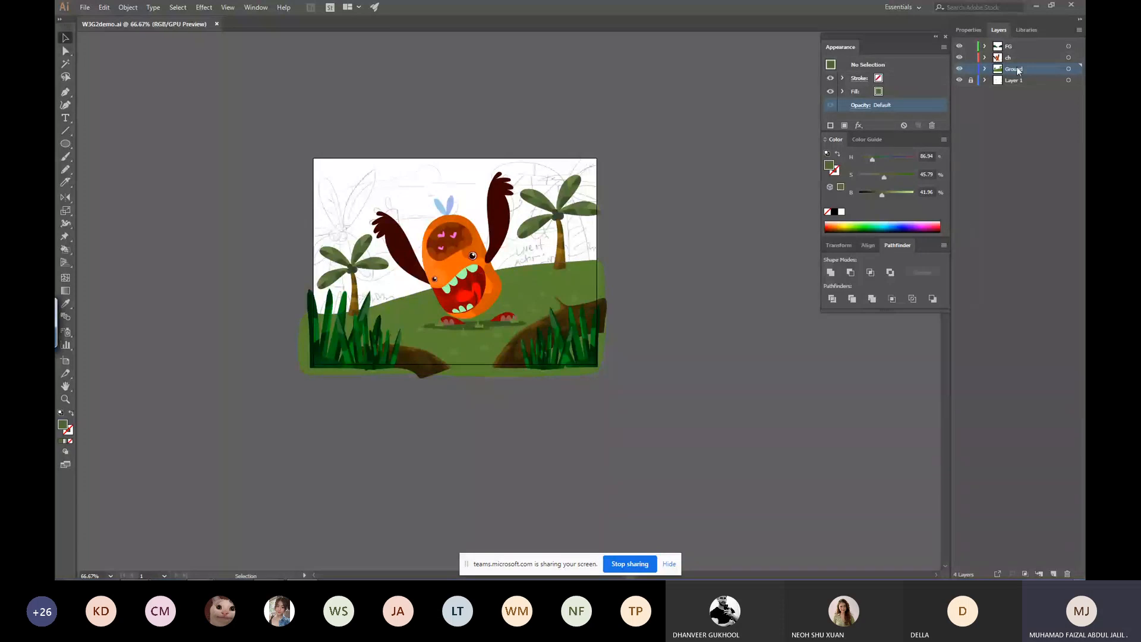
Add a new layer below Ground and draw a green rectangle on it covering the sketch behind the scene.
click(1053, 573)
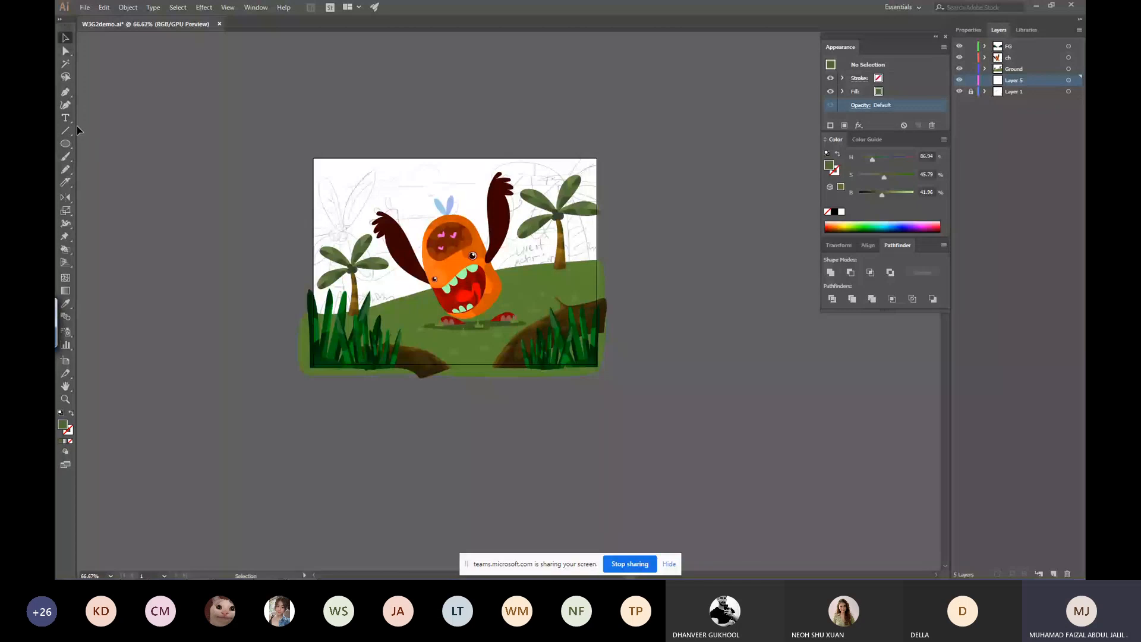
drag(66, 144, 98, 143)
drag(303, 149, 601, 334)
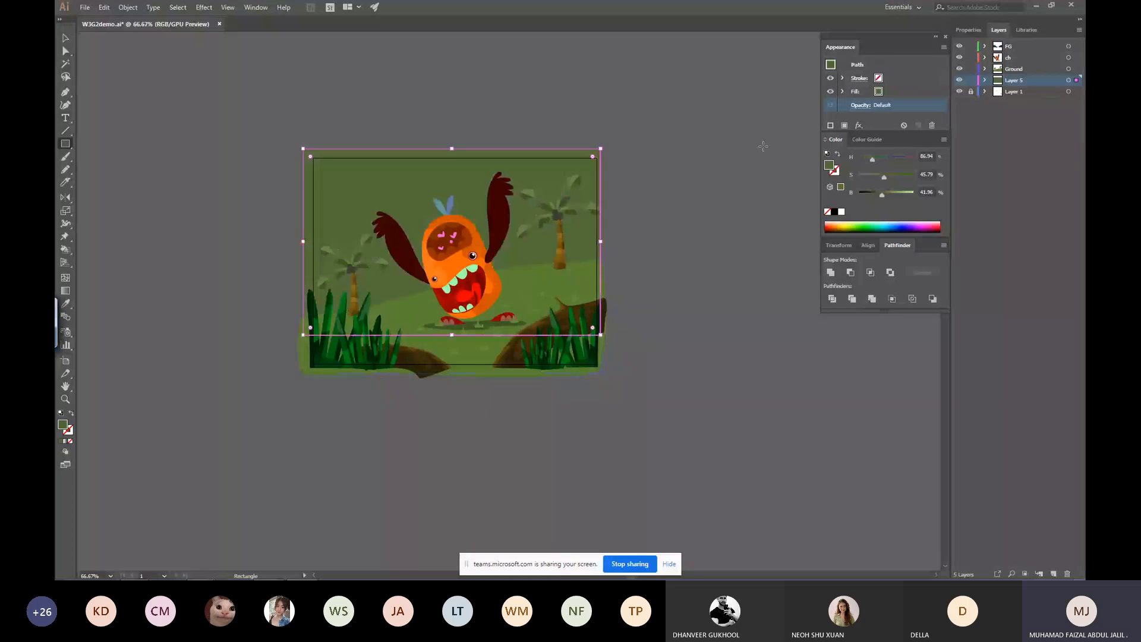
Recolor the background rectangle to a pale green with 33.04% saturation and 89.02% brightness.
click(890, 160)
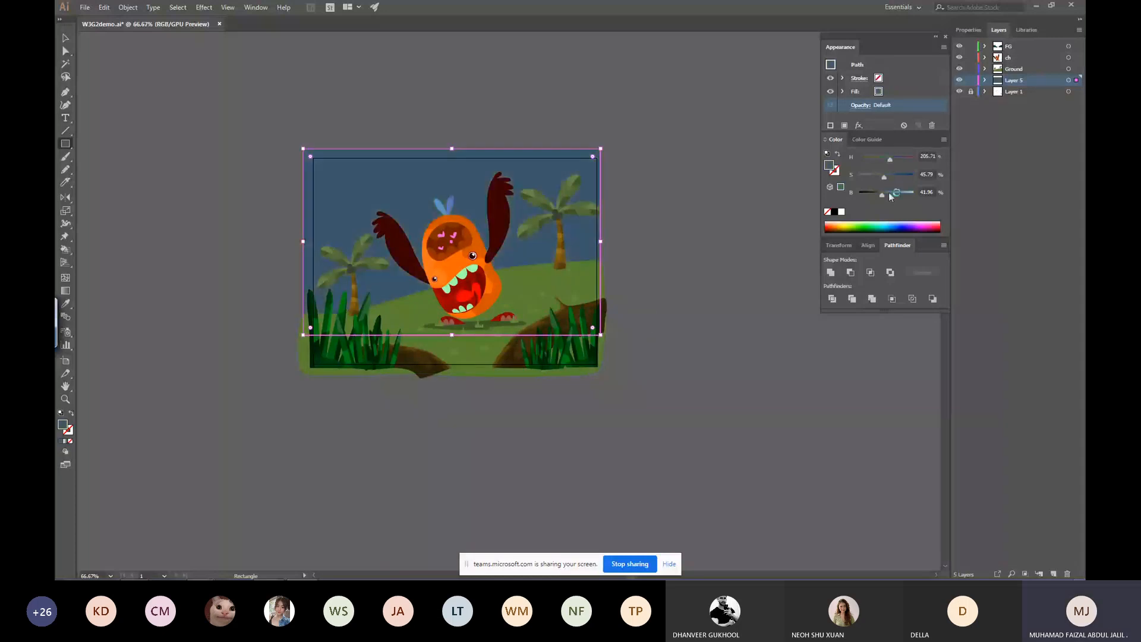
drag(890, 191, 907, 193)
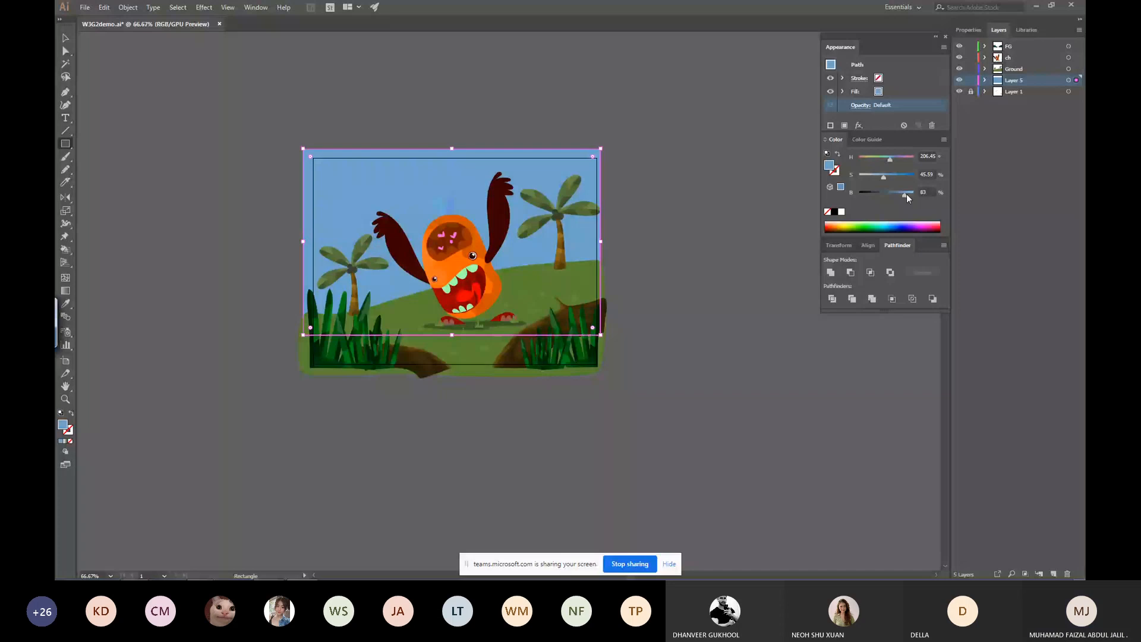
click(864, 223)
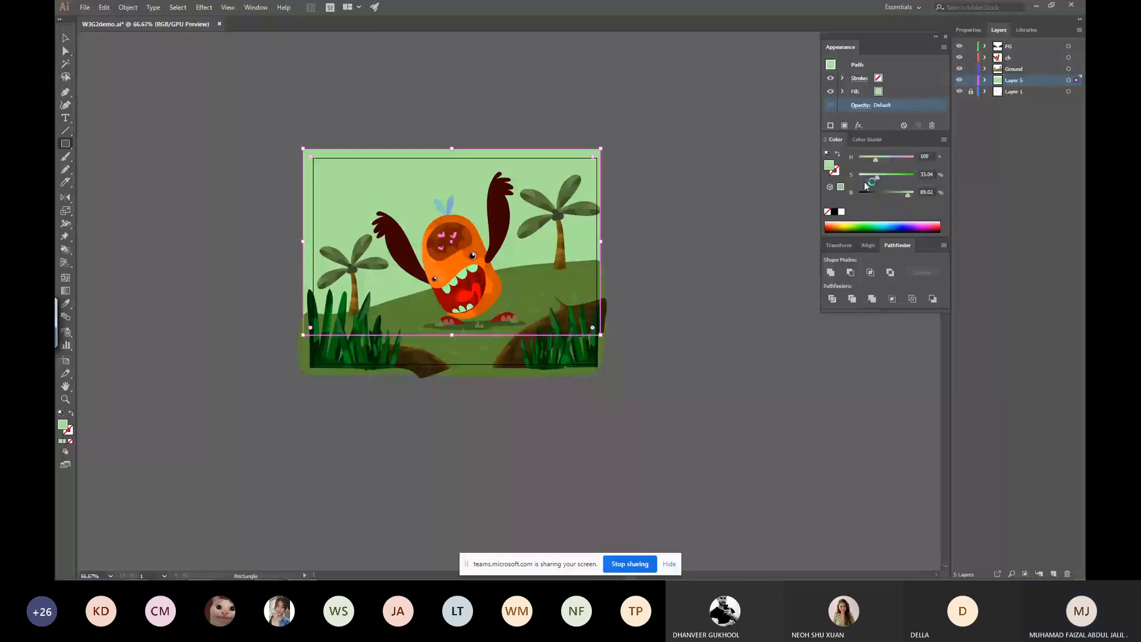
On the ch layer, fill the monster's rightmost upper tooth white with the Live Paint Bucket.
drag(450, 261, 529, 310)
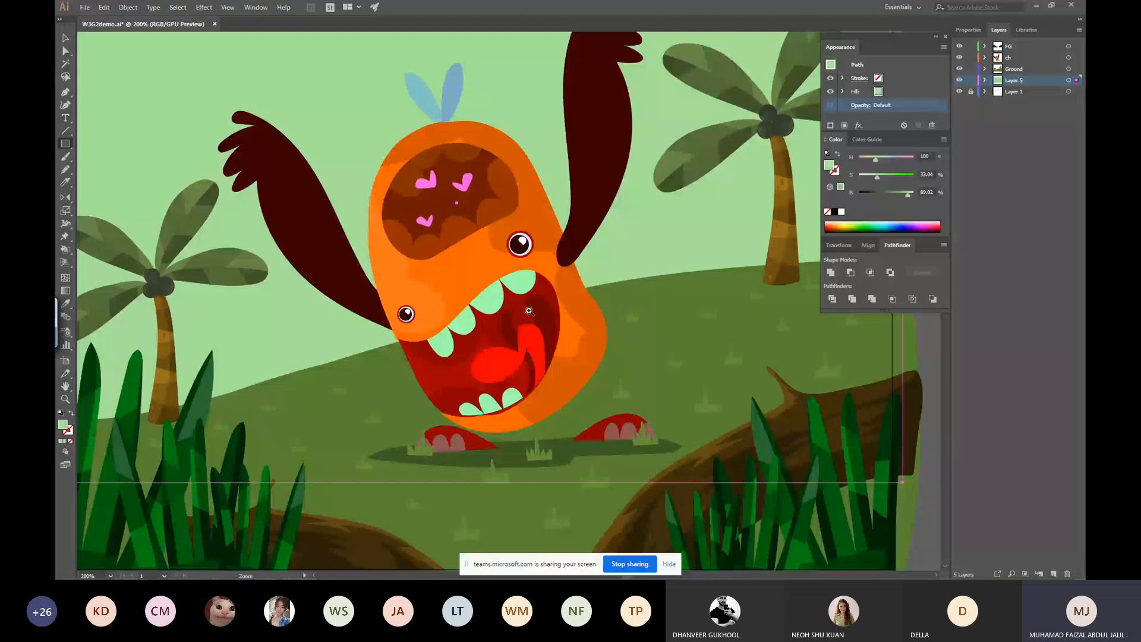
click(529, 311)
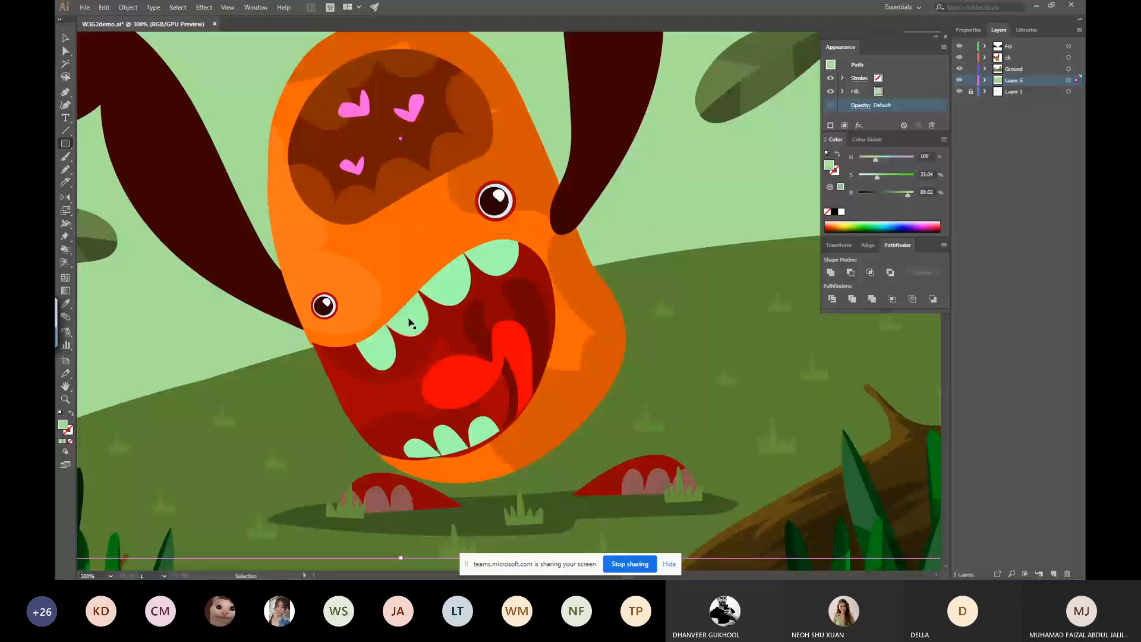
click(991, 58)
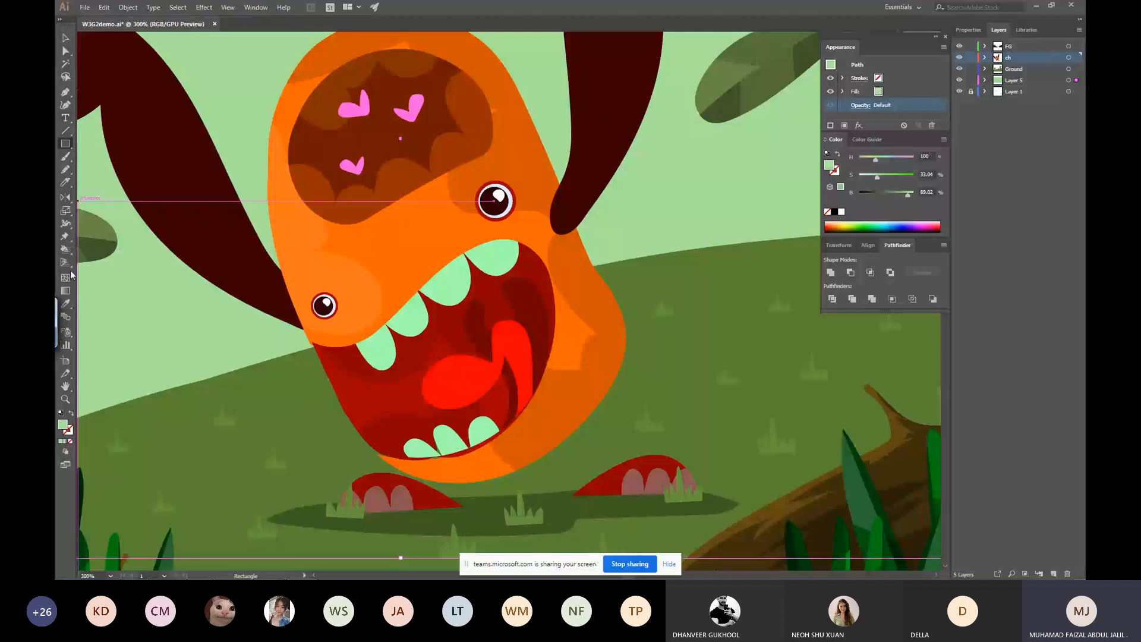
click(67, 250)
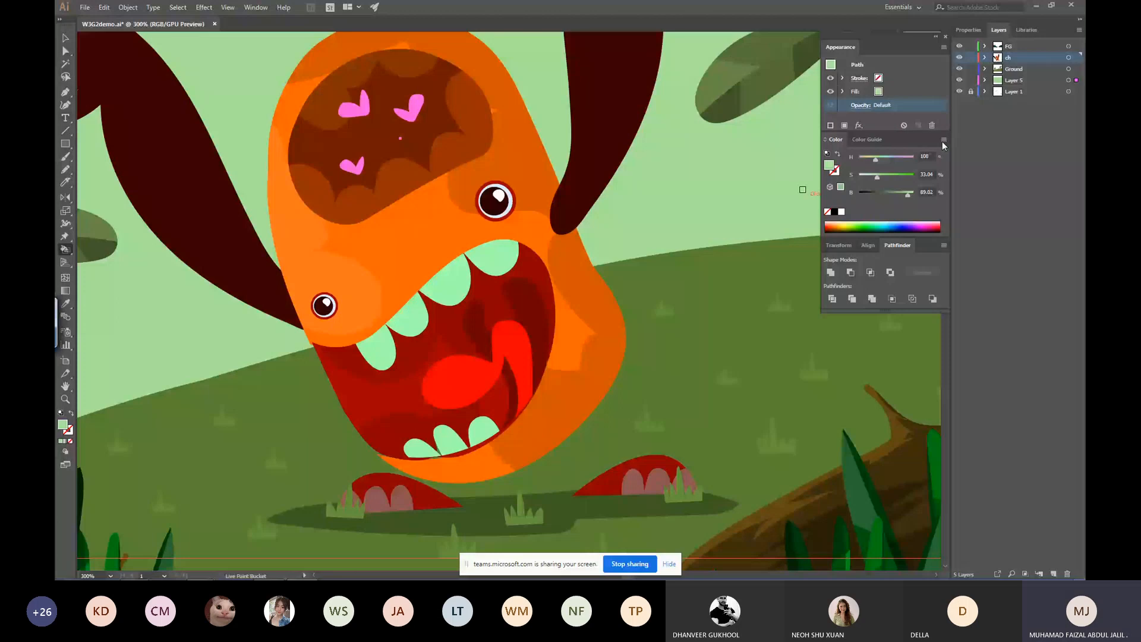
click(470, 267)
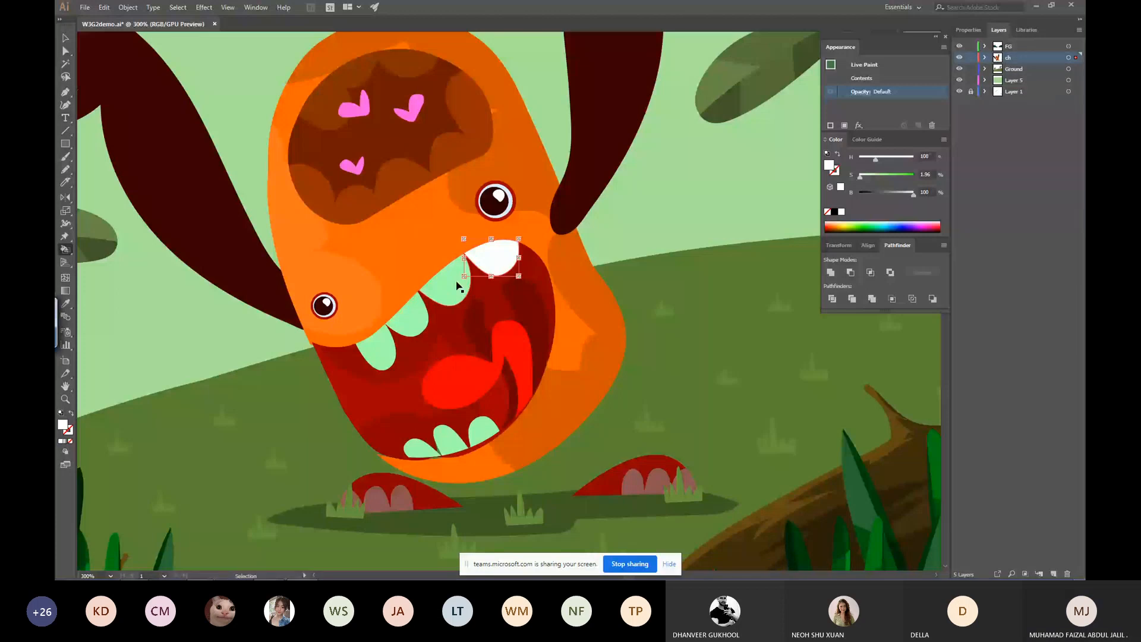
Select the monster's remaining upper and lower teeth and fill them white with the Live Paint Bucket.
ctrl+click(456, 285)
ctrl+shift+click(410, 315)
ctrl+shift+click(378, 351)
ctrl+shift+click(421, 449)
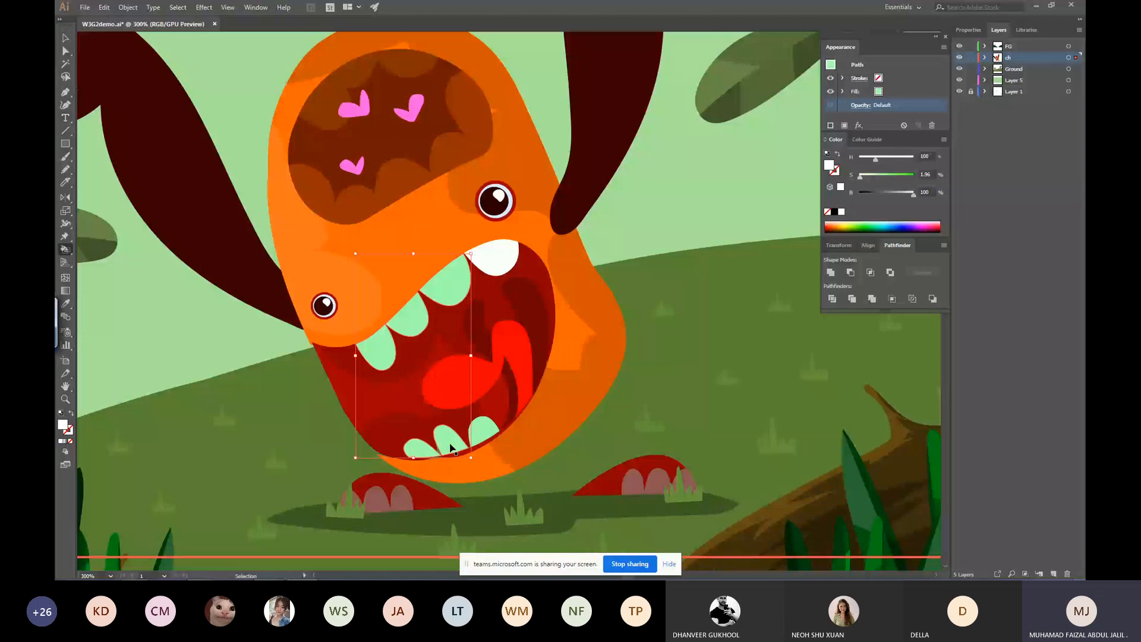
ctrl+shift+click(464, 446)
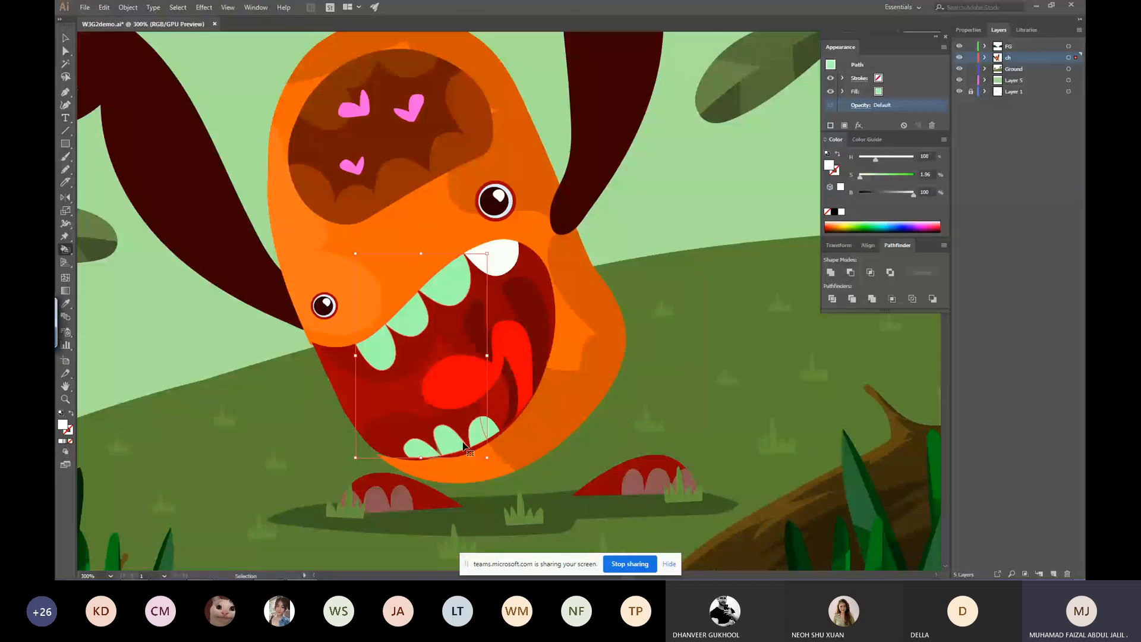
click(464, 446)
ctrl+click(492, 429)
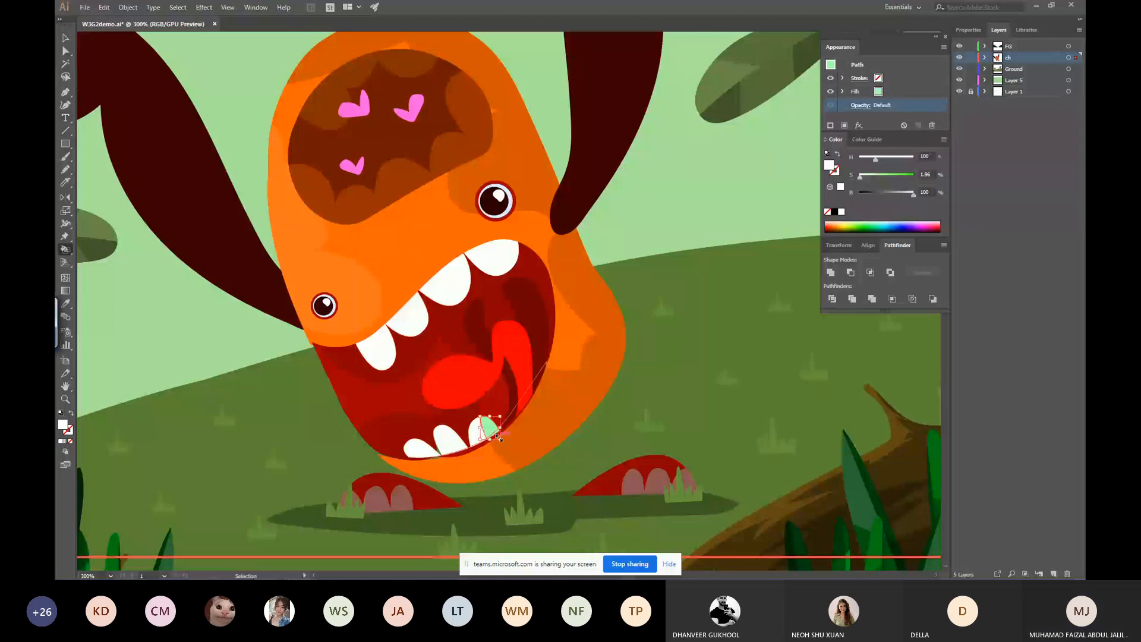
click(496, 432)
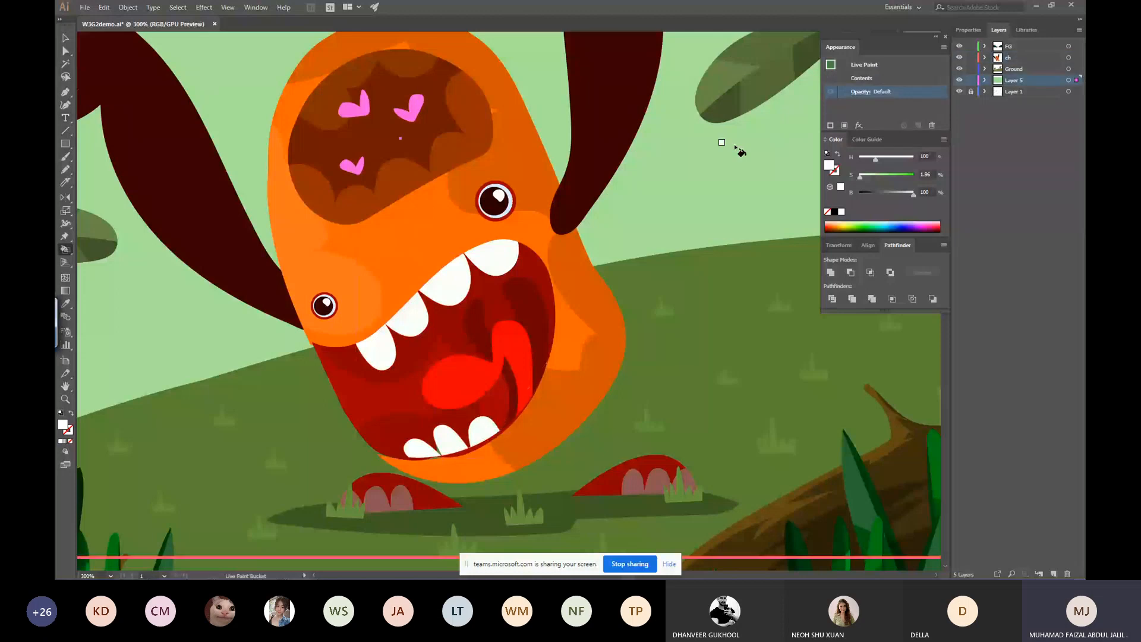
Nudge the pale green background rectangle slightly left and down, and switch to the Knife tool.
key(ctrl+minus)
key(ctrl+minus)
key(ctrl+minus)
key(ctrl+minus)
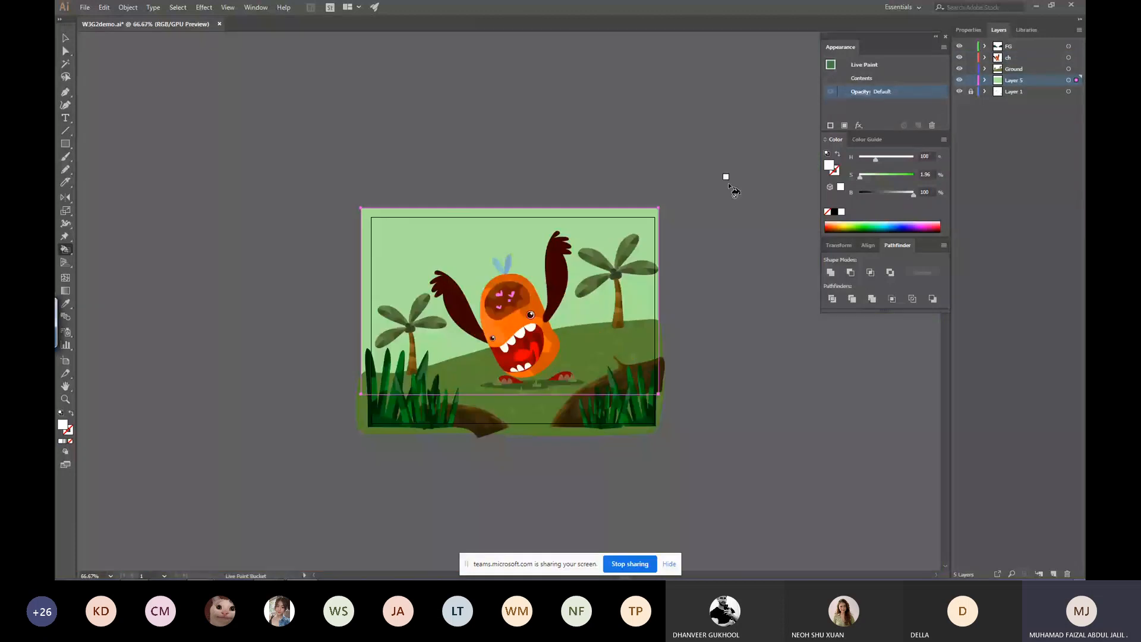
key(ctrl+z)
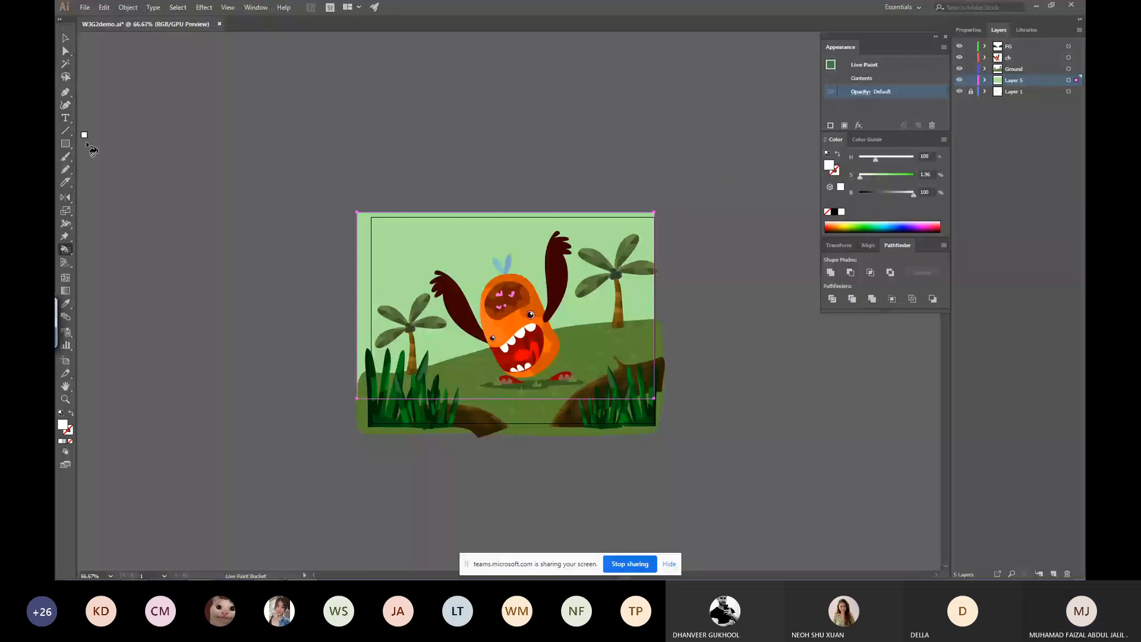
click(66, 182)
click(362, 346)
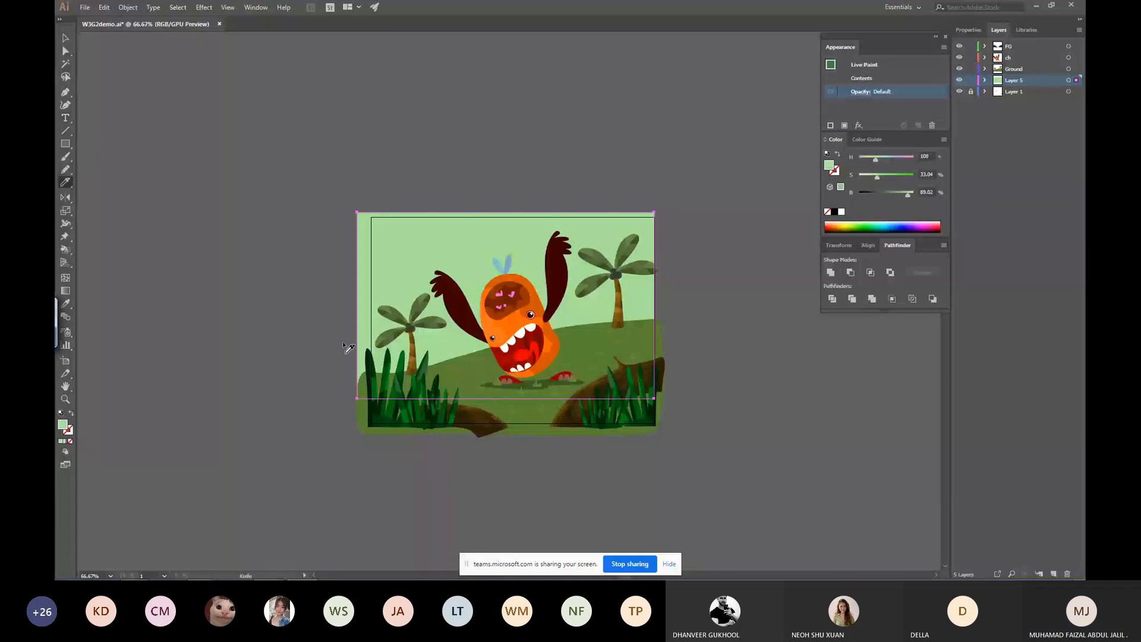
drag(344, 345, 491, 334)
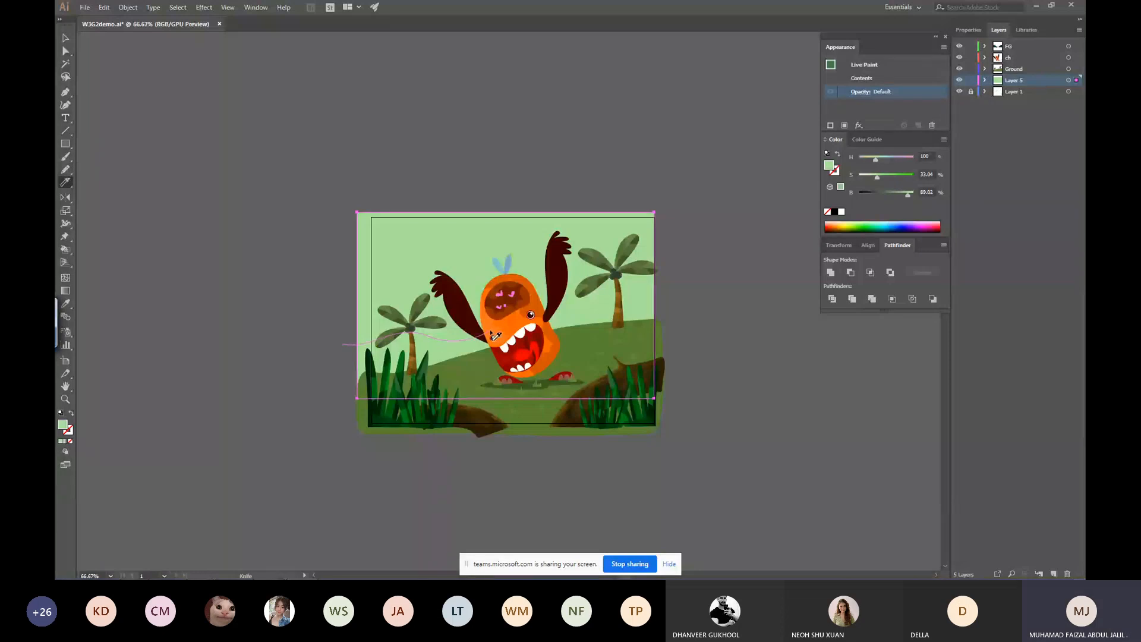
drag(544, 306, 643, 302)
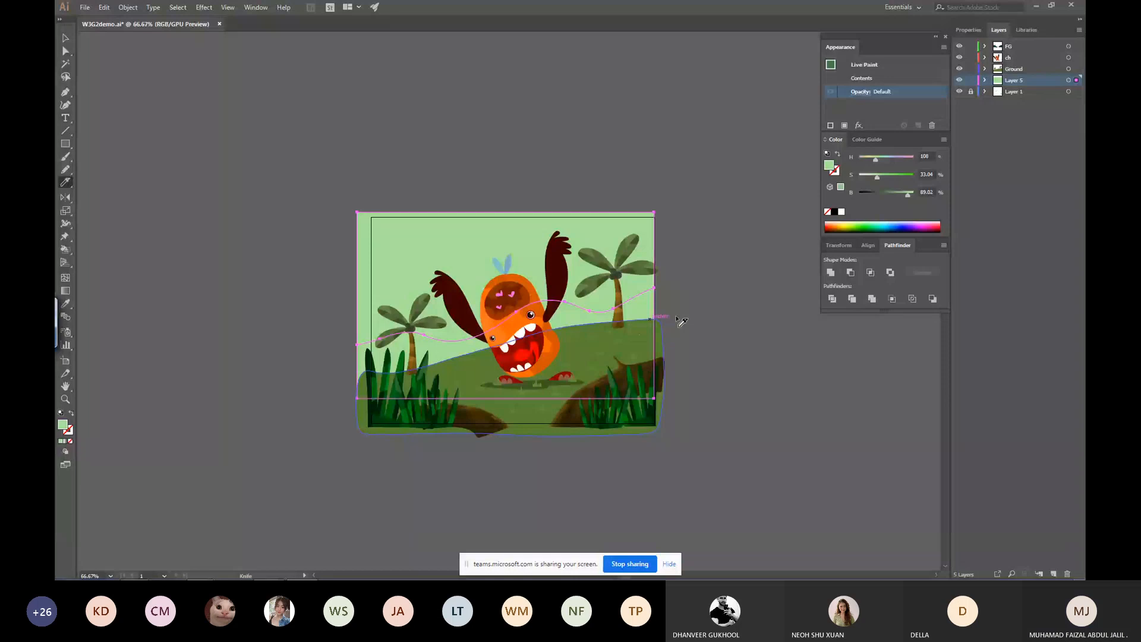
key(ctrl)
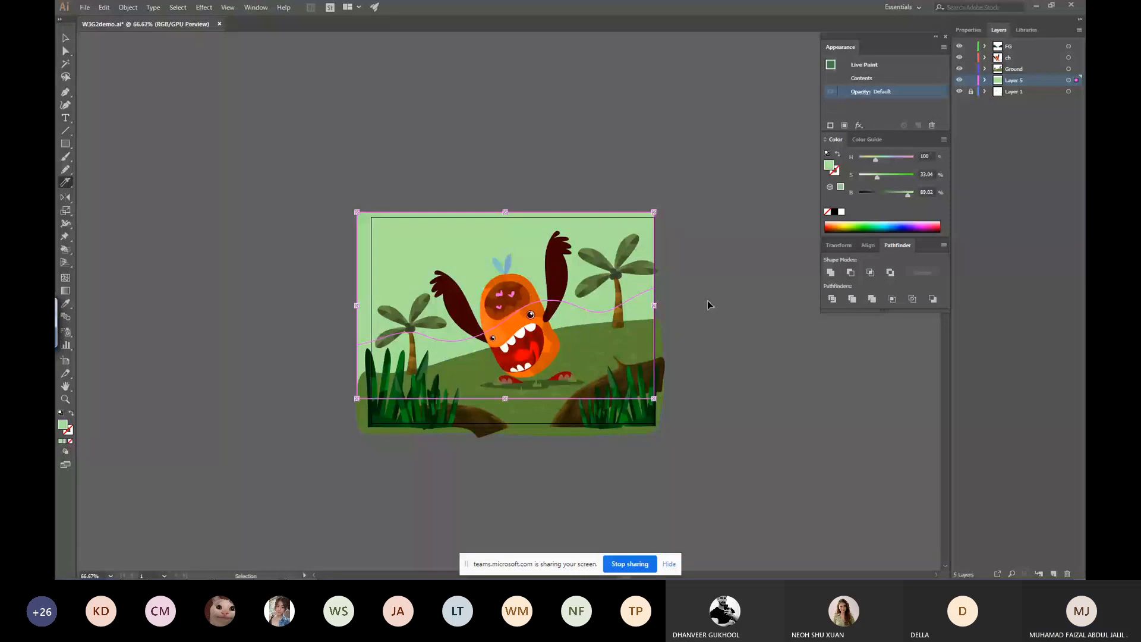
ctrl+click(707, 303)
ctrl+click(649, 314)
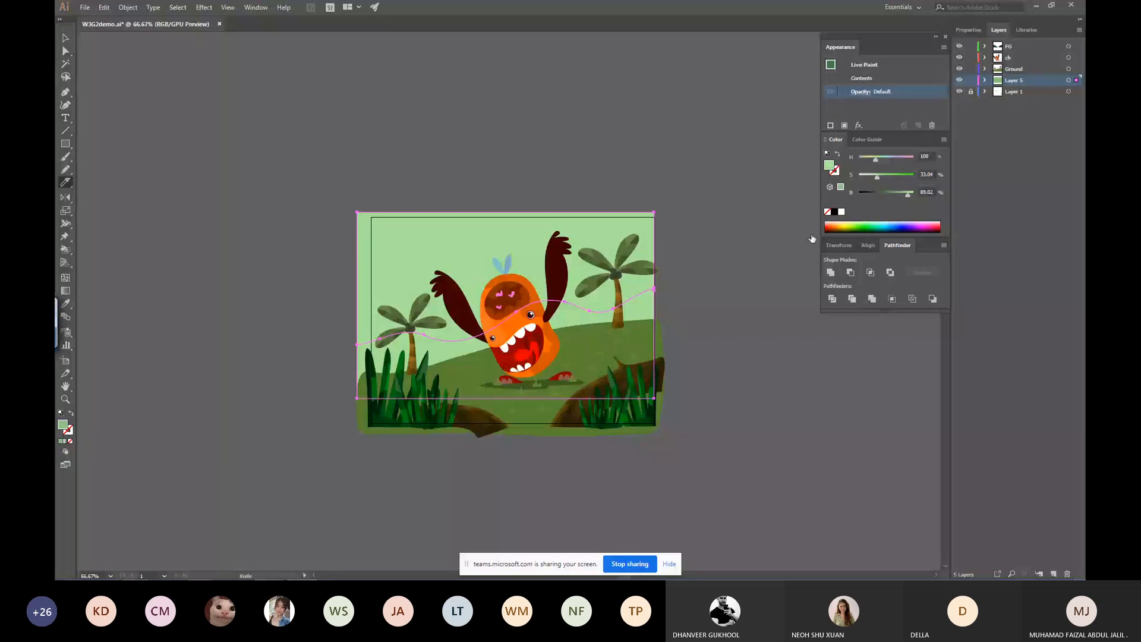
click(678, 298)
click(659, 303)
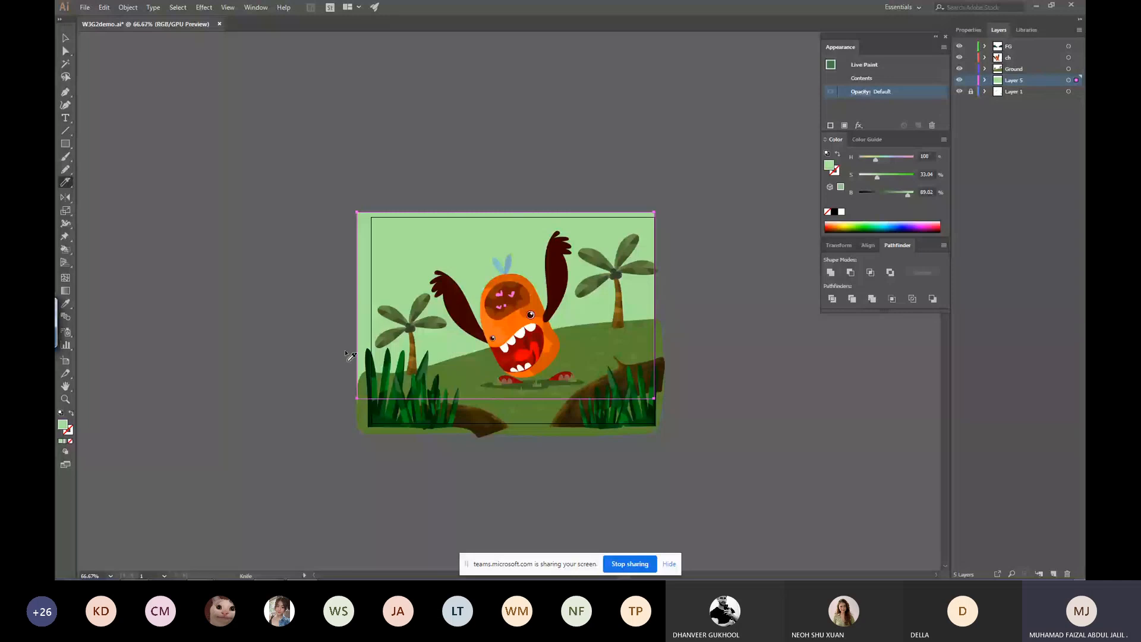
Cut the background rectangle with the Knife along a wavy distant-hill line running behind the palms and the monster.
drag(345, 354, 605, 311)
drag(610, 316, 661, 299)
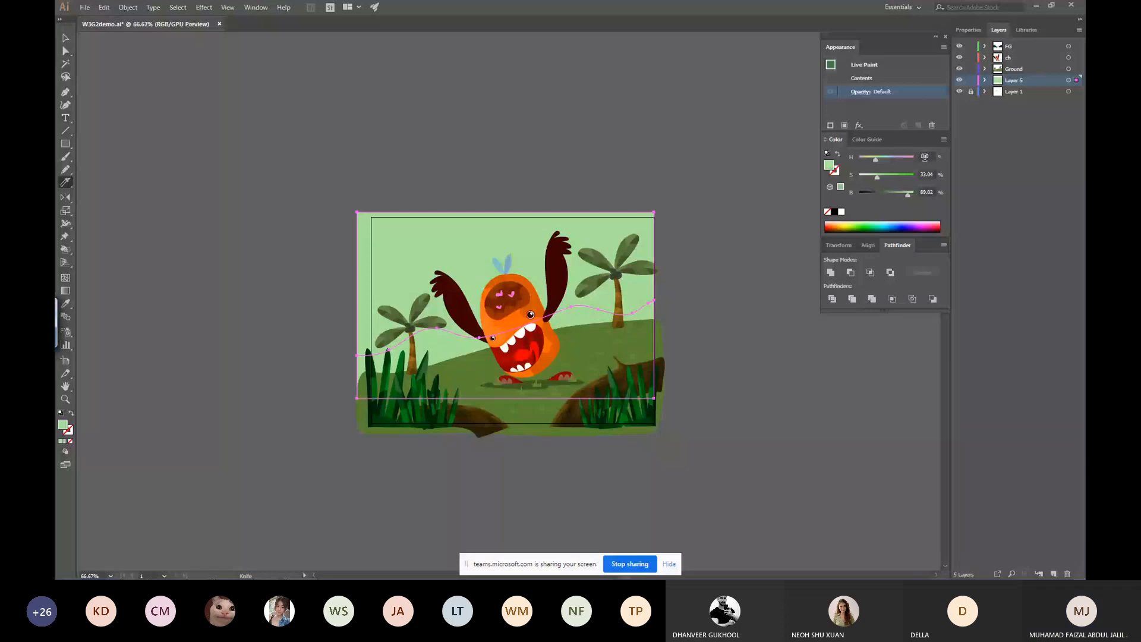
Lock the FG, ch and Ground layers and save the document.
drag(971, 45, 970, 69)
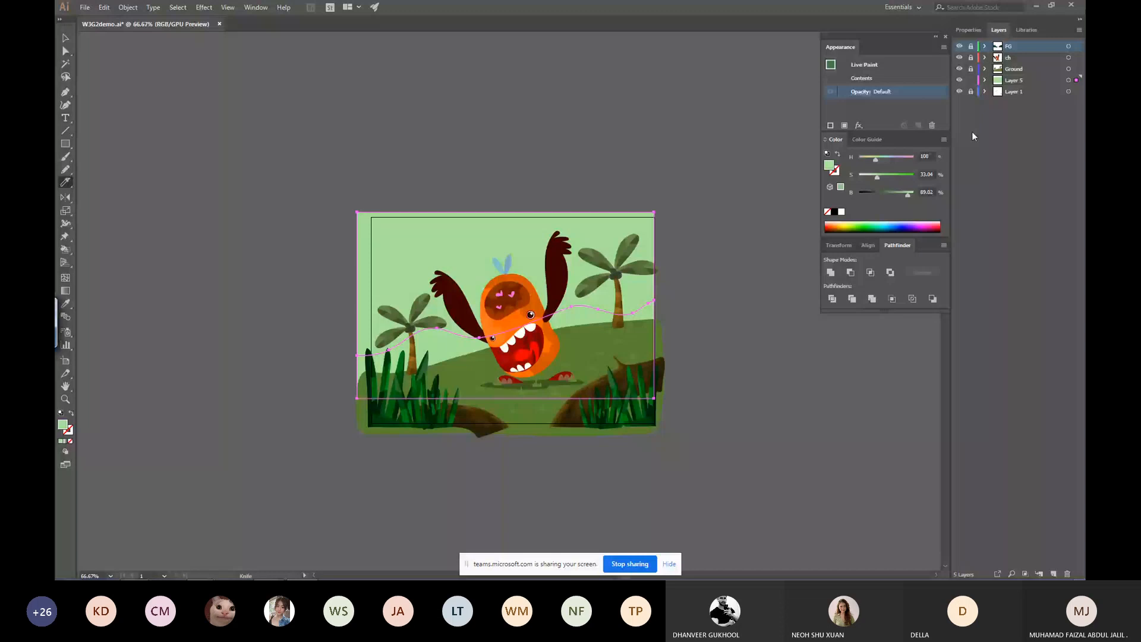
key(ctrl+s)
click(745, 266)
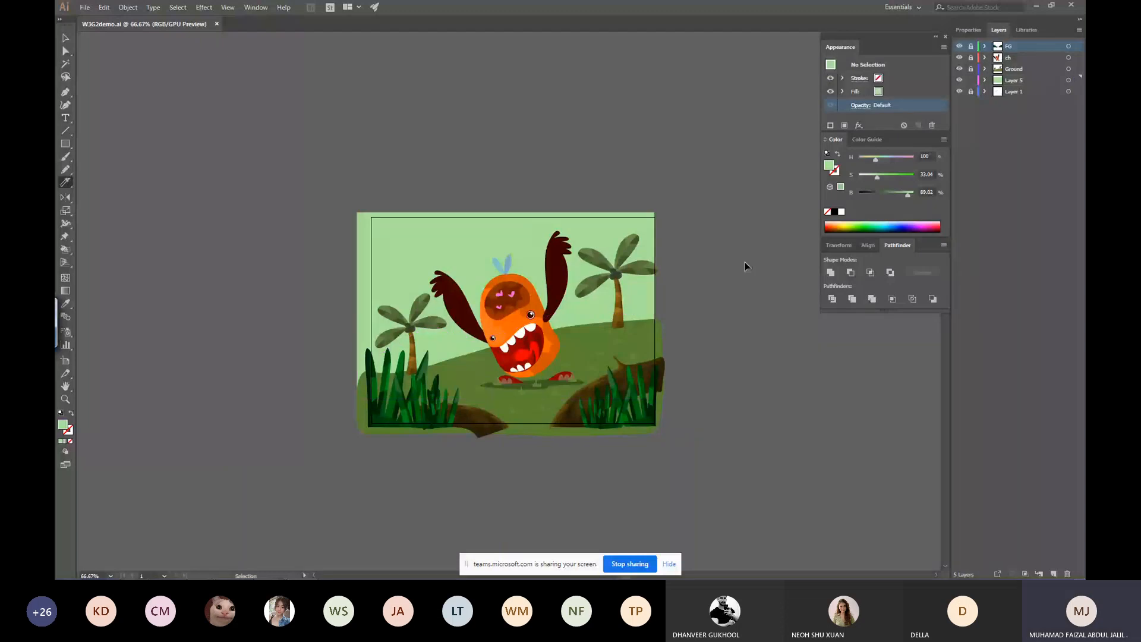
Select the lower piece of the cut background and darken it to 67.84% brightness as distant hills.
click(654, 302)
scroll(658, 304, up, 4)
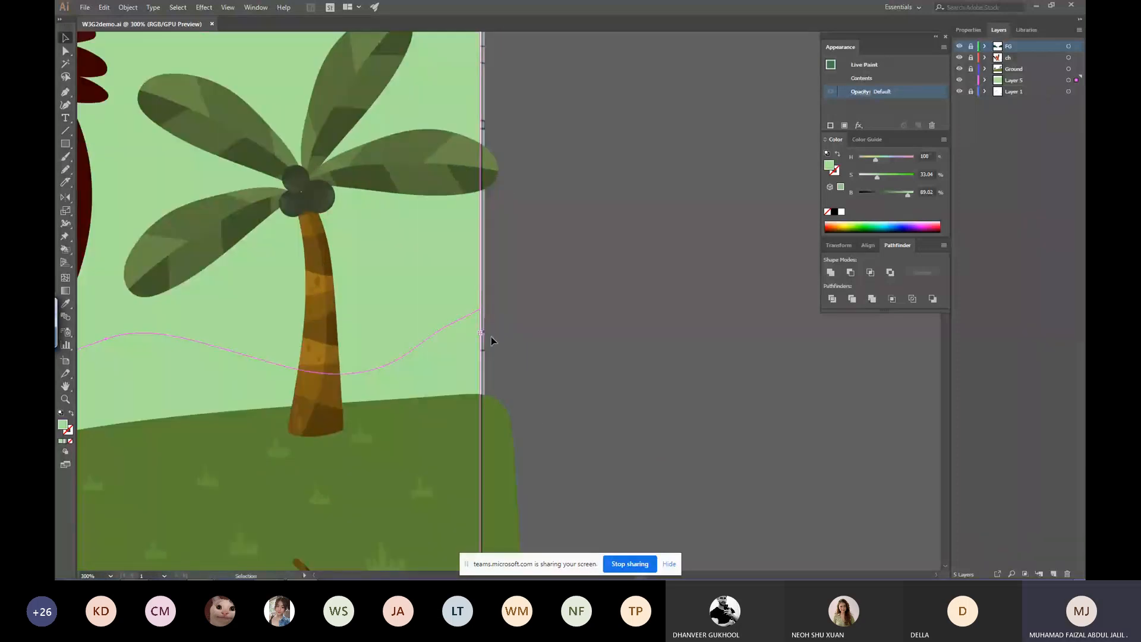
key(space)
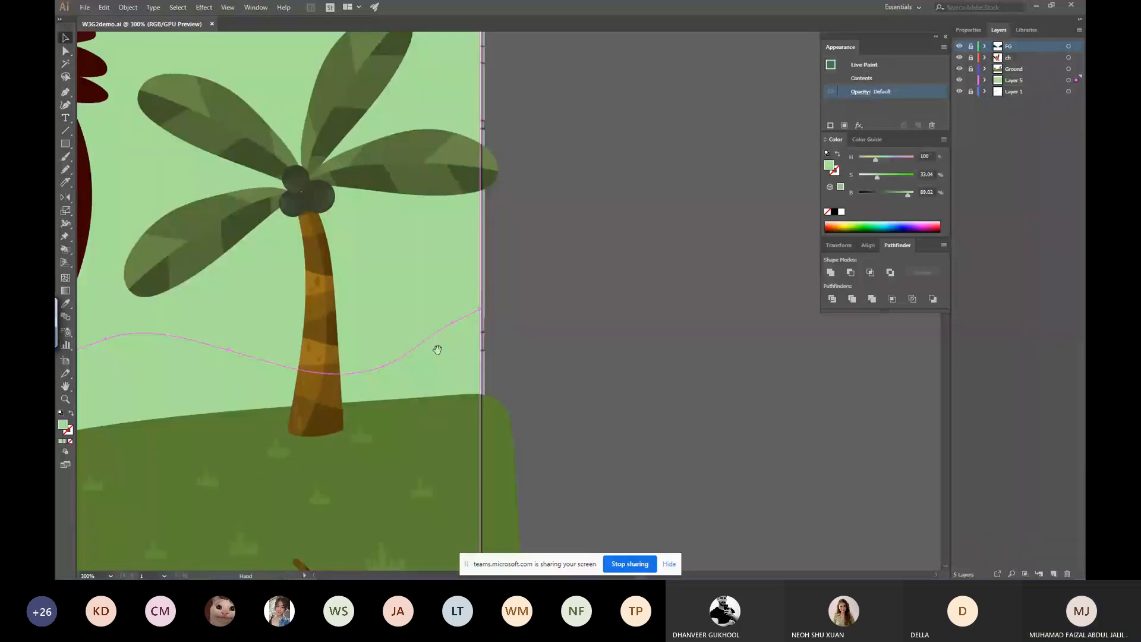
drag(267, 383, 260, 301)
click(151, 230)
key(a)
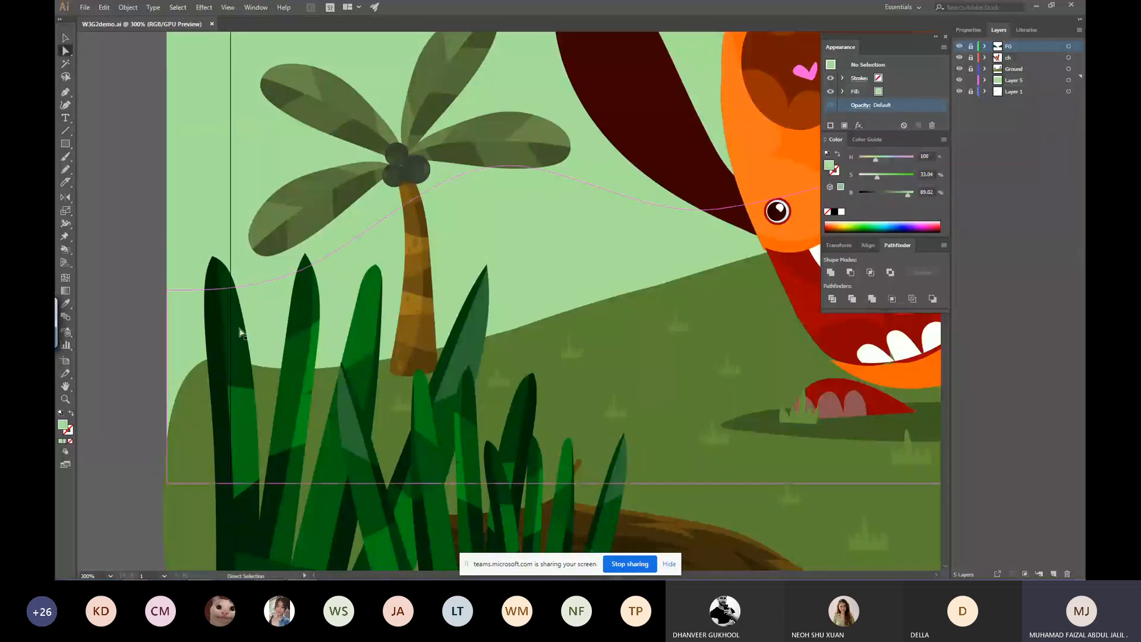
click(509, 254)
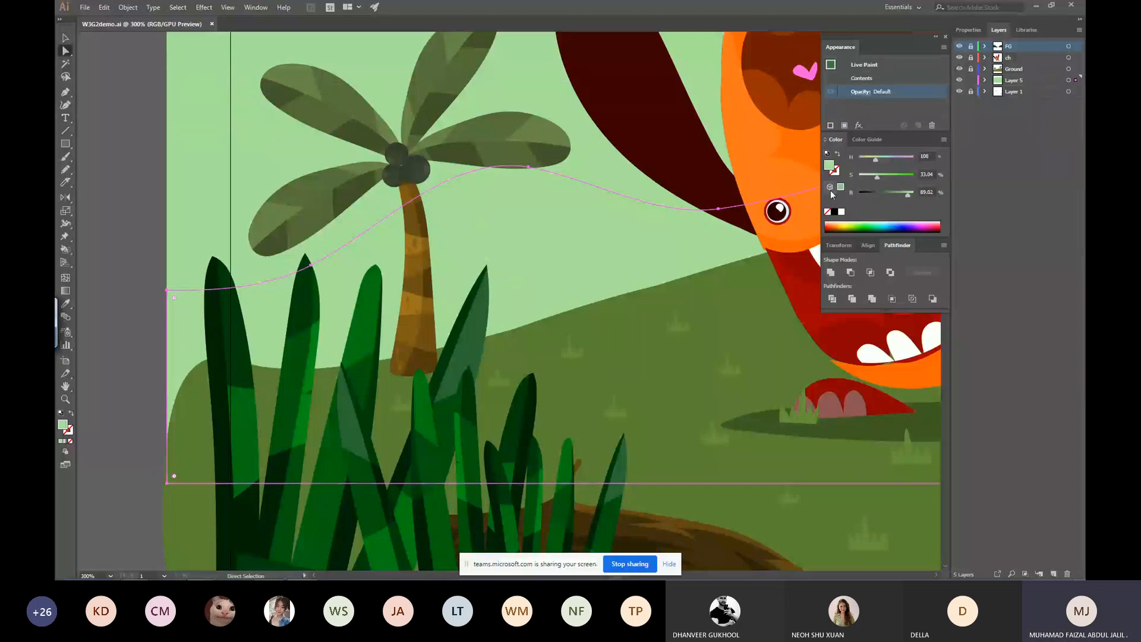
key(ctrl+minus)
key(ctrl+minus)
key(ctrl+minus)
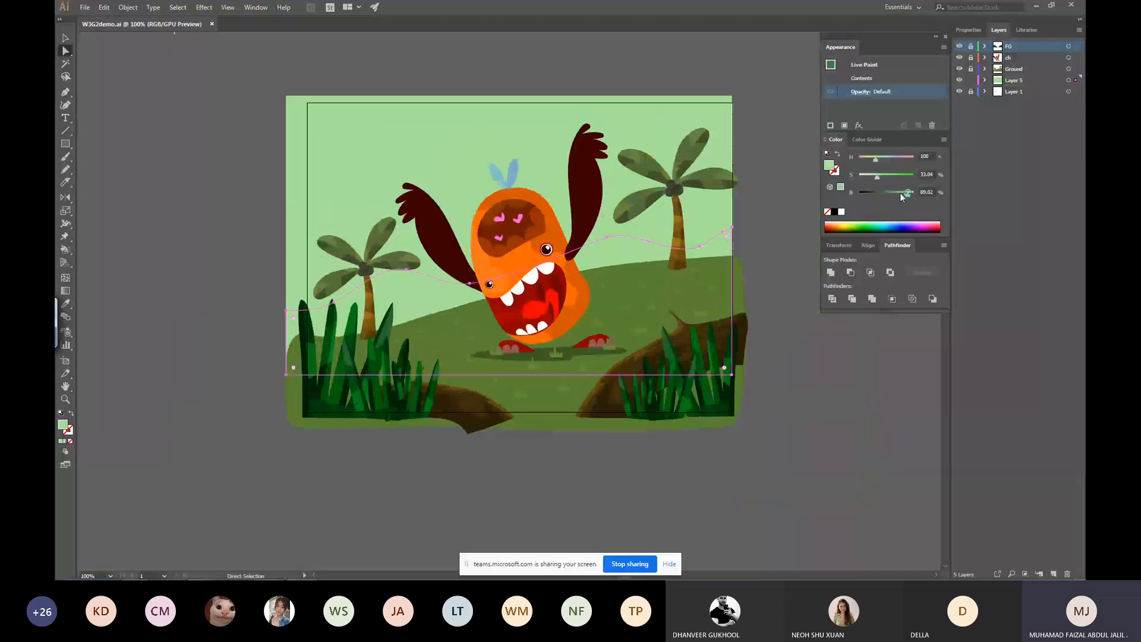
click(899, 193)
click(897, 194)
click(774, 233)
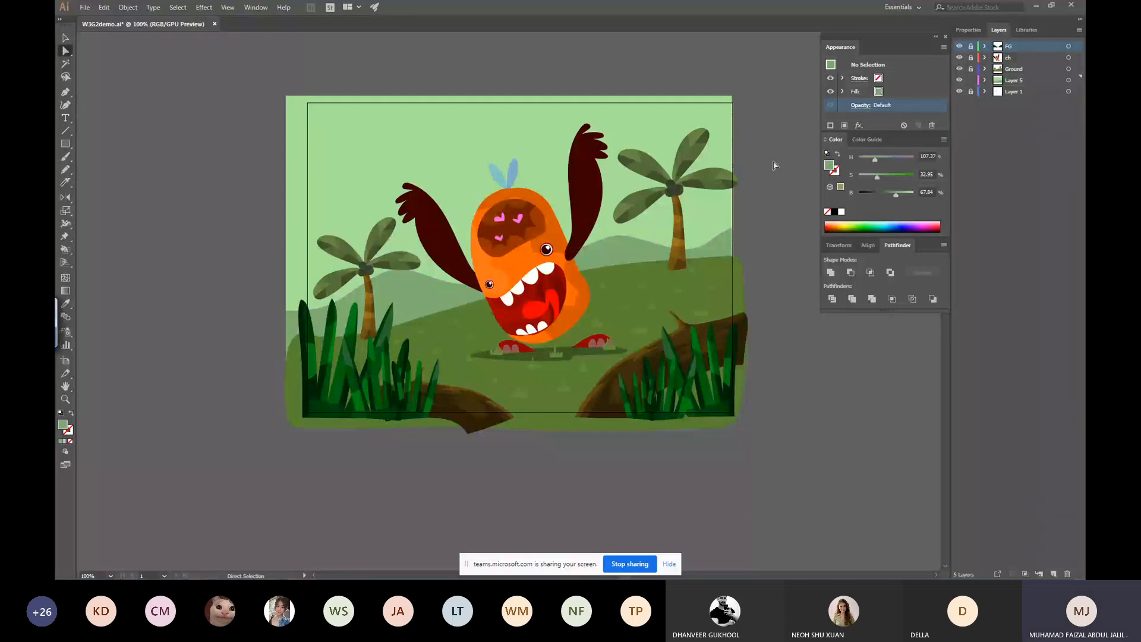
Cut a scalloped cloud outline across the sky piece behind the palms and the monster with the Knife tool.
click(66, 183)
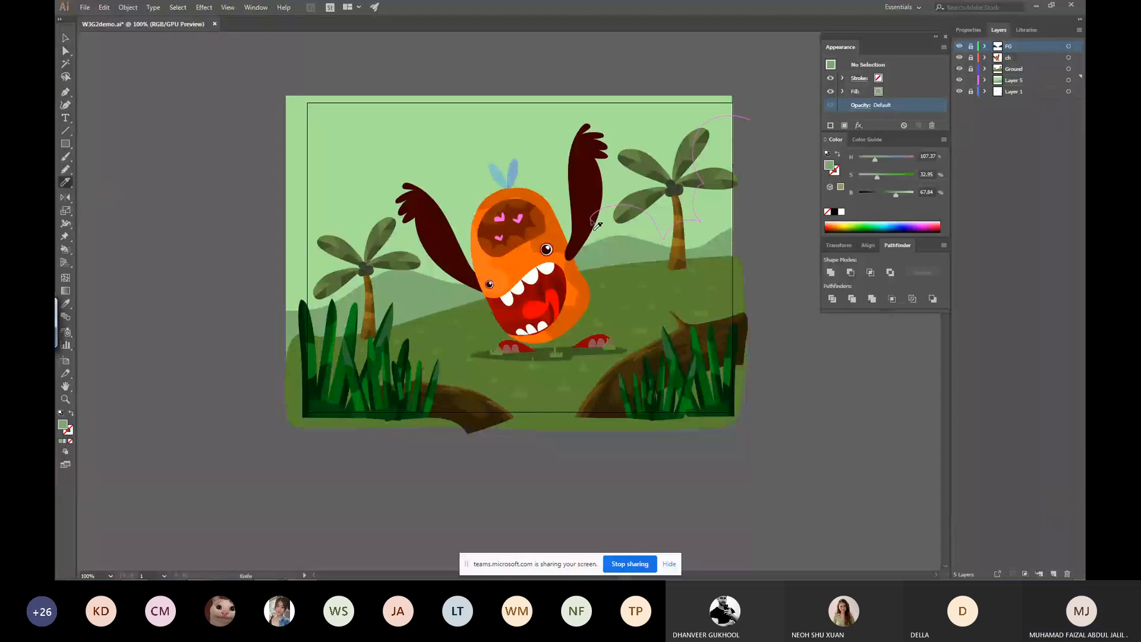
click(642, 203)
ctrl+click(761, 132)
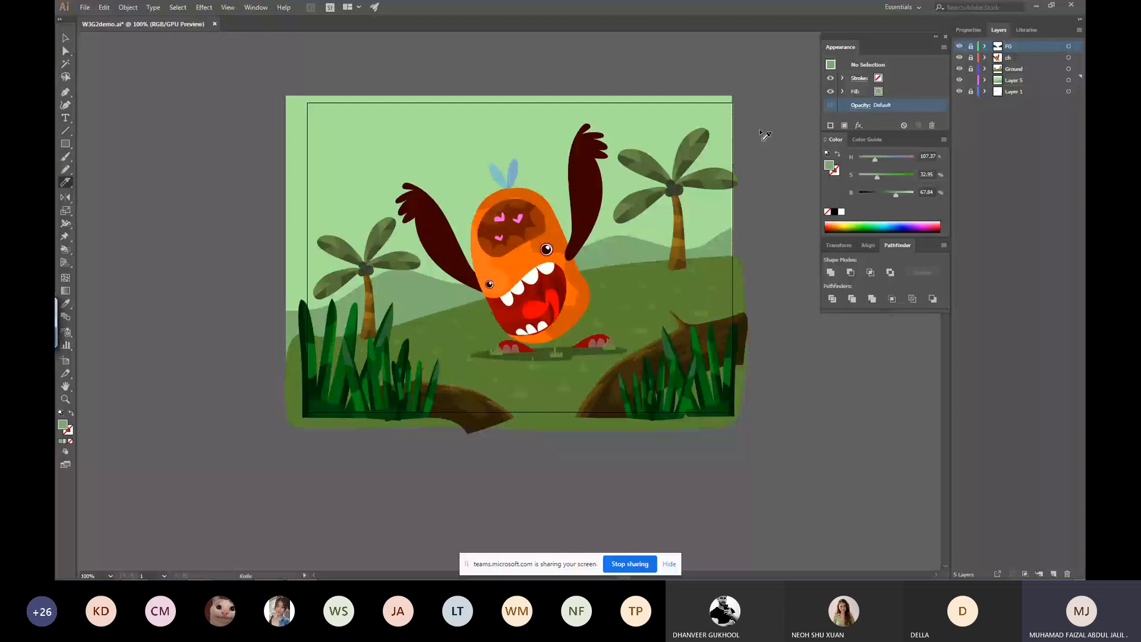
click(706, 115)
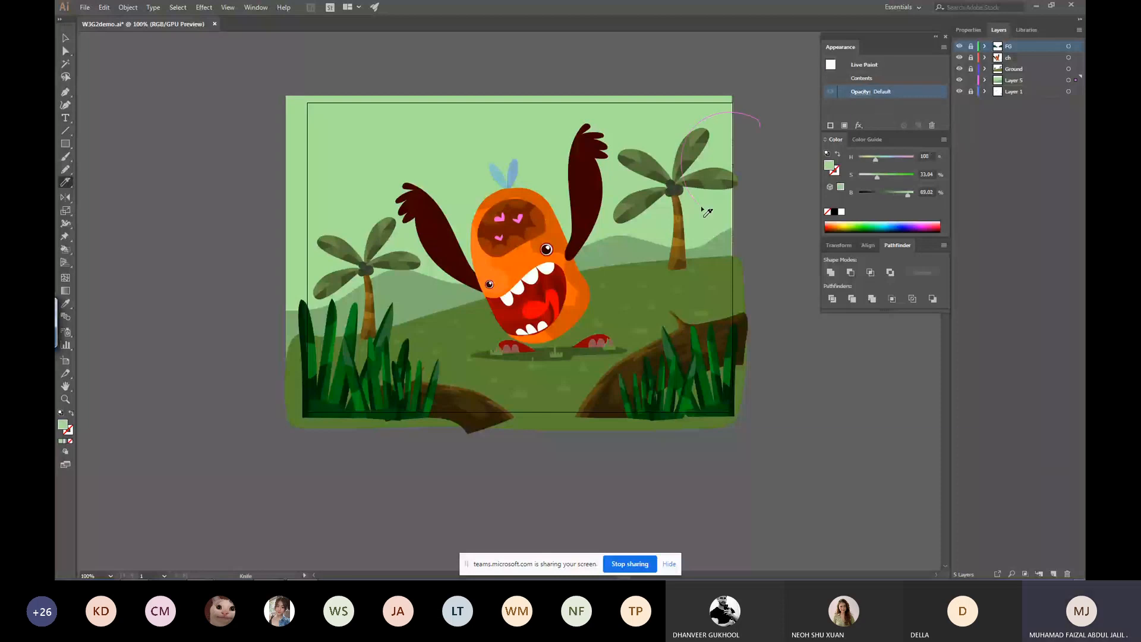
mouse_move(706, 211)
mouse_down()
mouse_move(682, 227)
mouse_move(315, 248)
mouse_move(304, 168)
mouse_move(280, 168)
mouse_up()
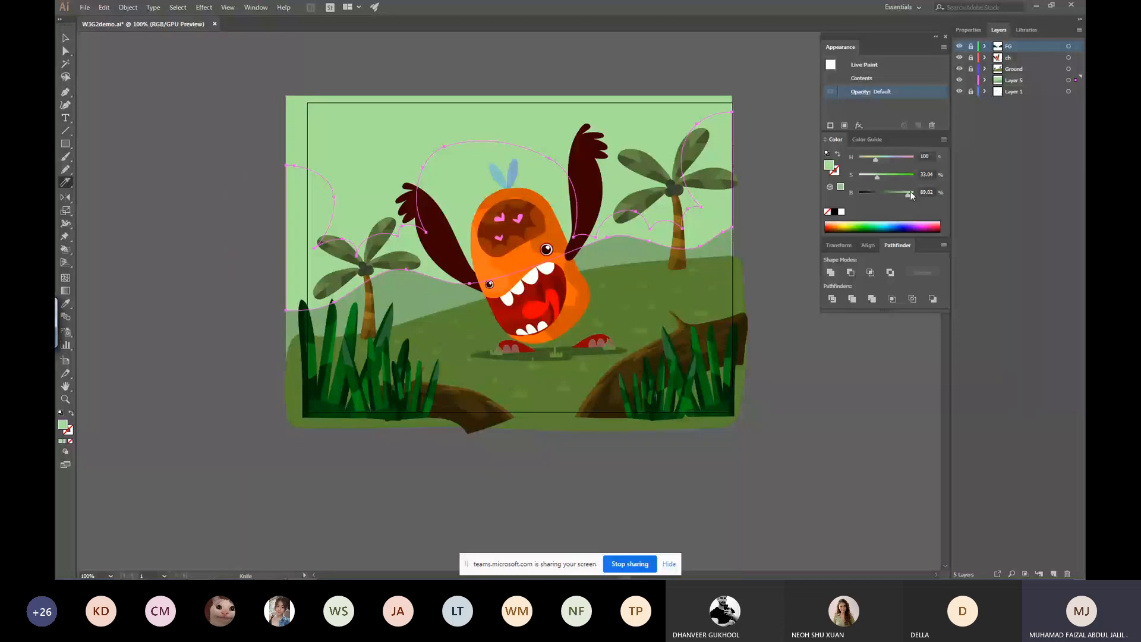
Lighten the cloud piece by setting its brightness to 100% and saturation to about 23%, and deselect it.
drag(909, 193, 914, 194)
drag(877, 176, 872, 177)
ctrl+click(832, 359)
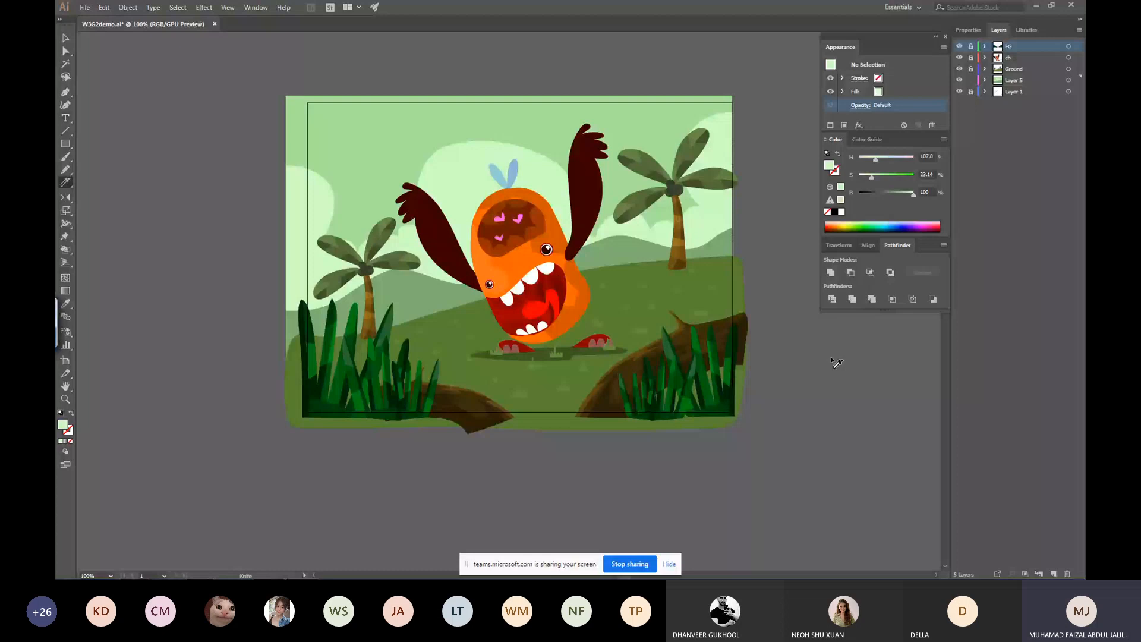
Cut two wispy cloud outlines into the upper left and upper right of the sky with the Knife tool.
click(362, 132)
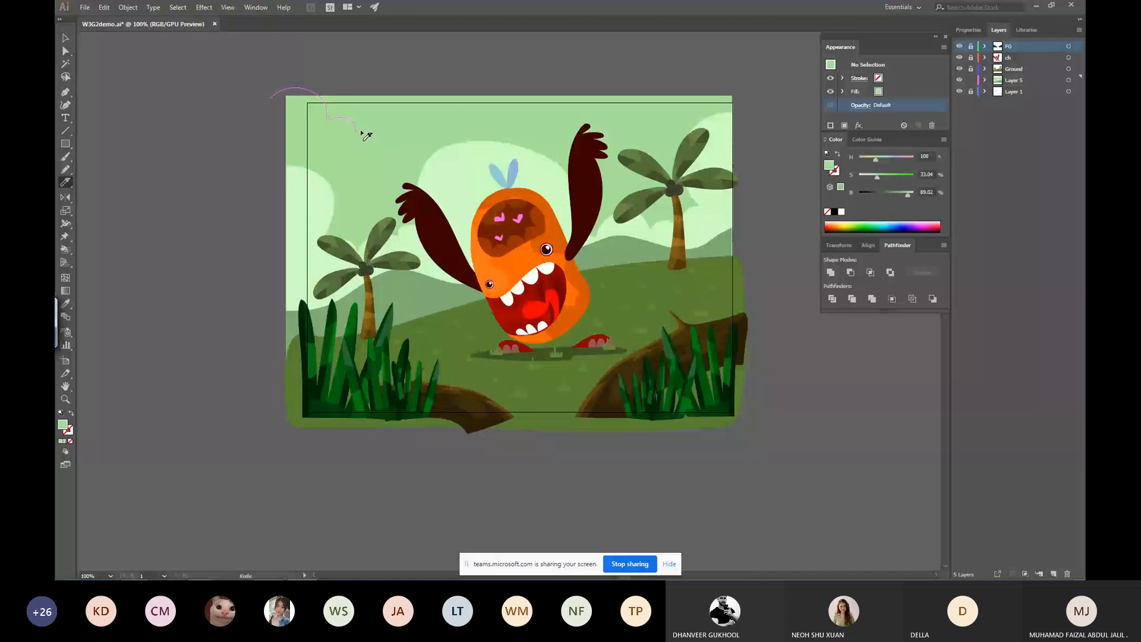
drag(362, 132, 283, 140)
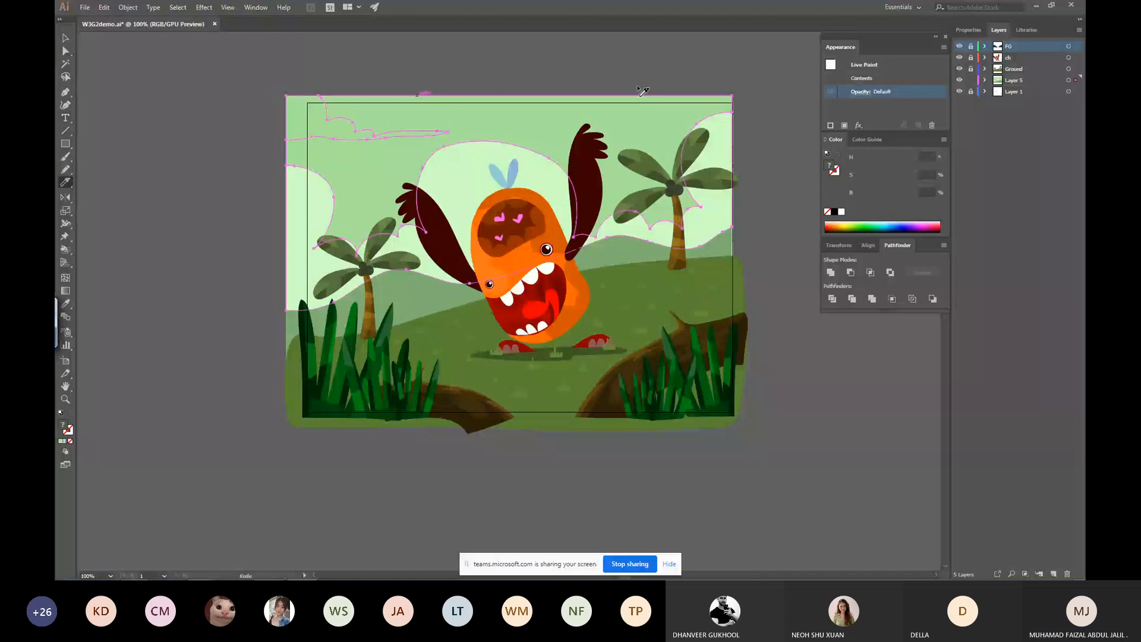
mouse_move(637, 88)
mouse_down()
mouse_move(568, 124)
mouse_move(666, 113)
mouse_move(712, 93)
mouse_up()
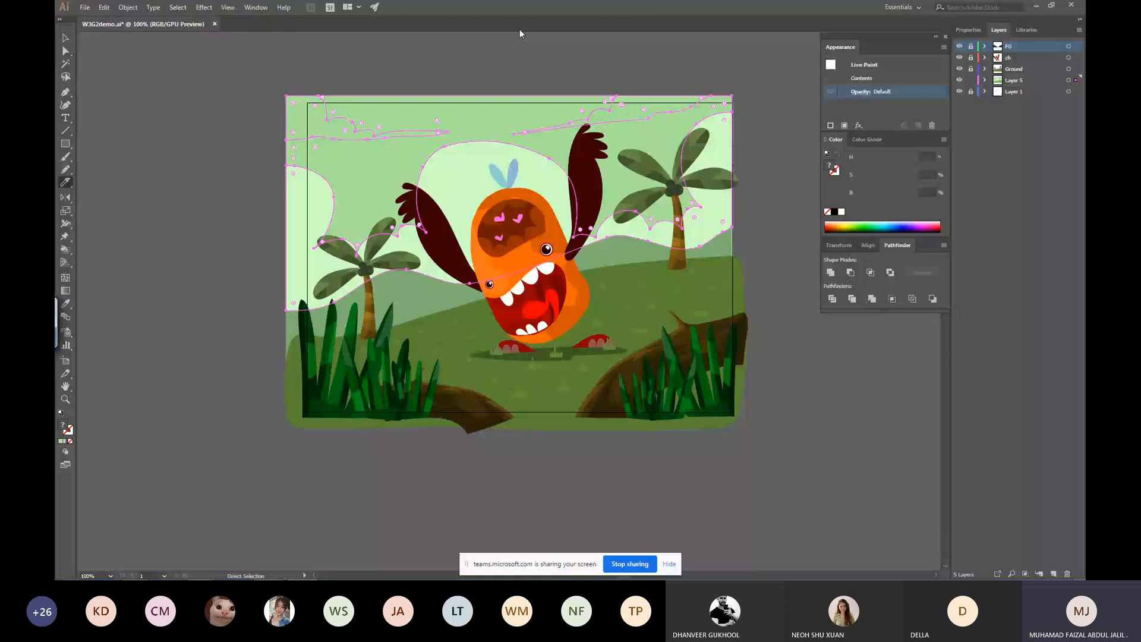
key(ctrl+z)
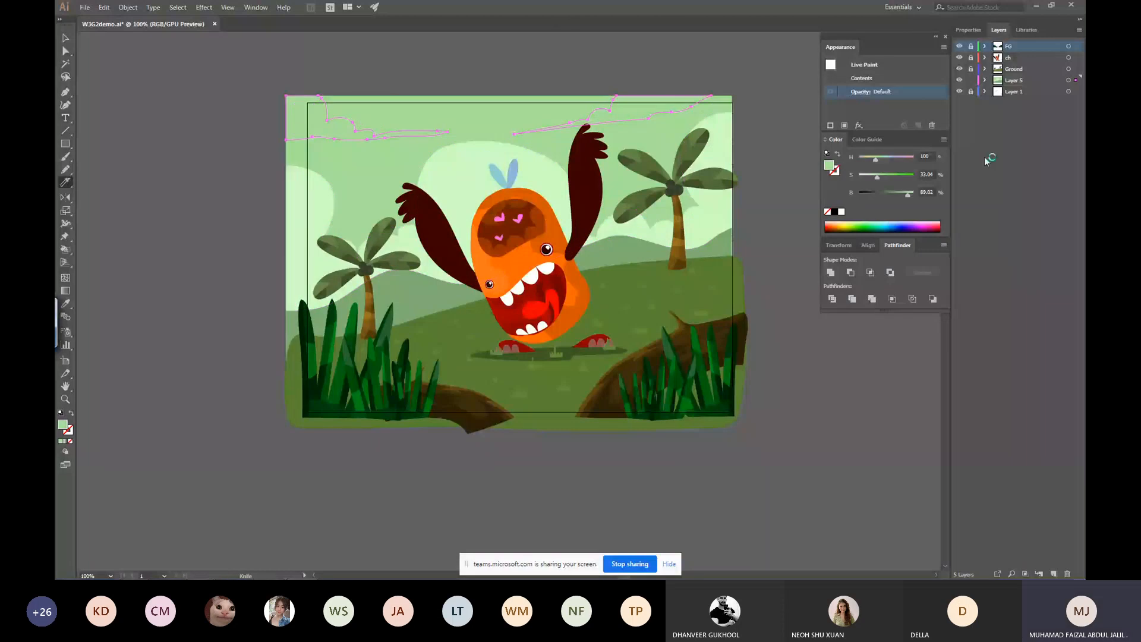
Fill the two new cloud pieces with the light green sampled from the existing cloud and deselect them.
key(i)
key(ctrl+shift+a)
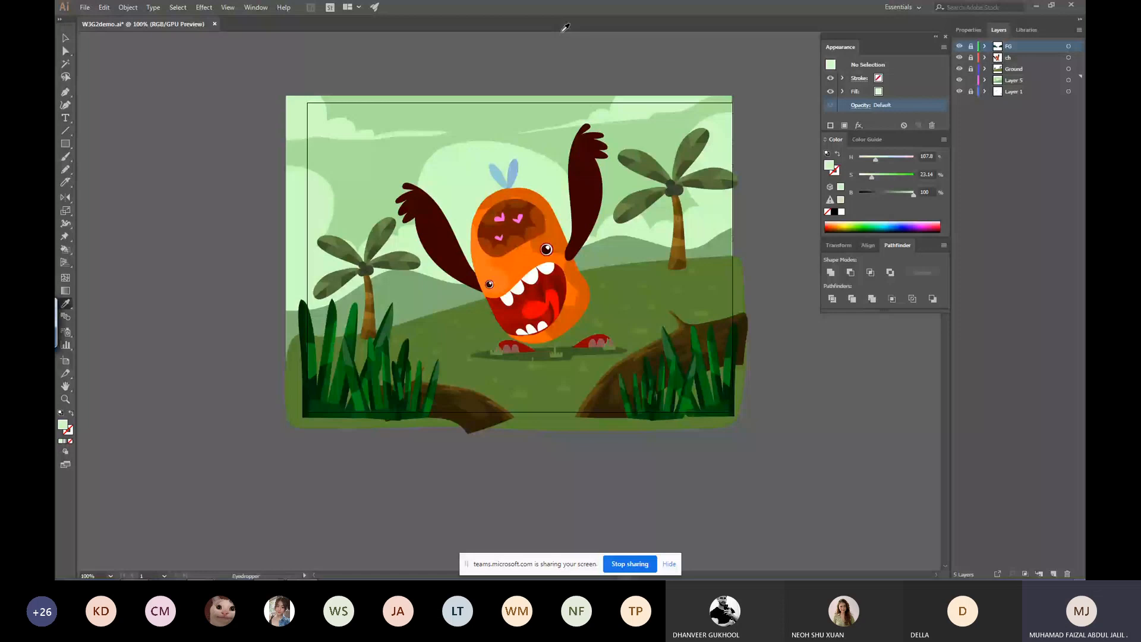
key(ctrl+minus)
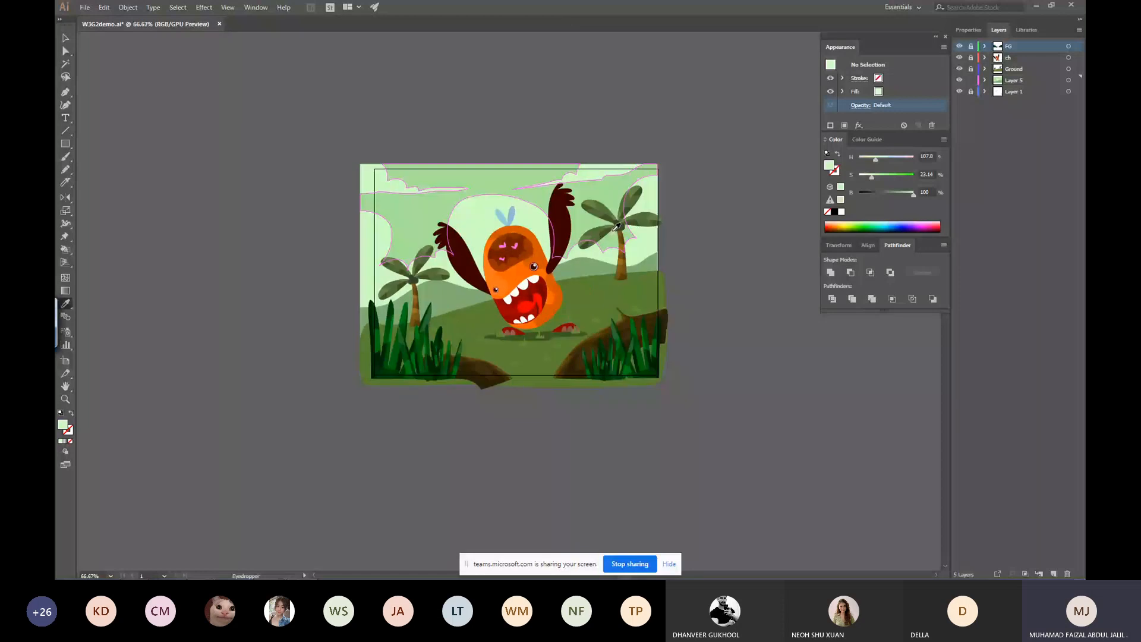
key(a)
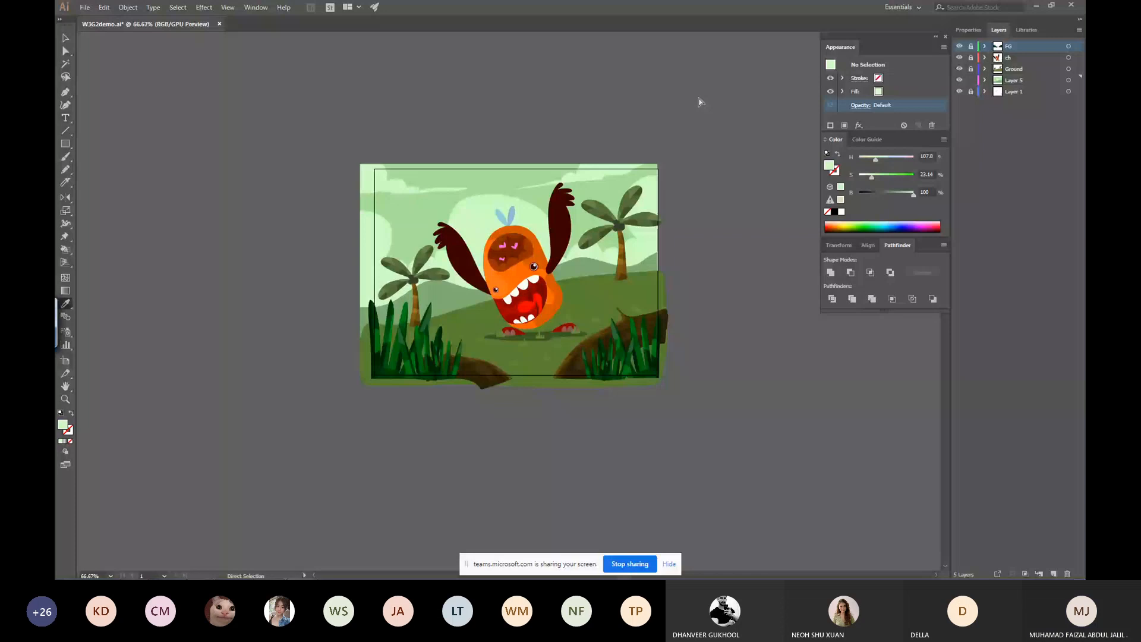
key(i)
key(ctrl+plus)
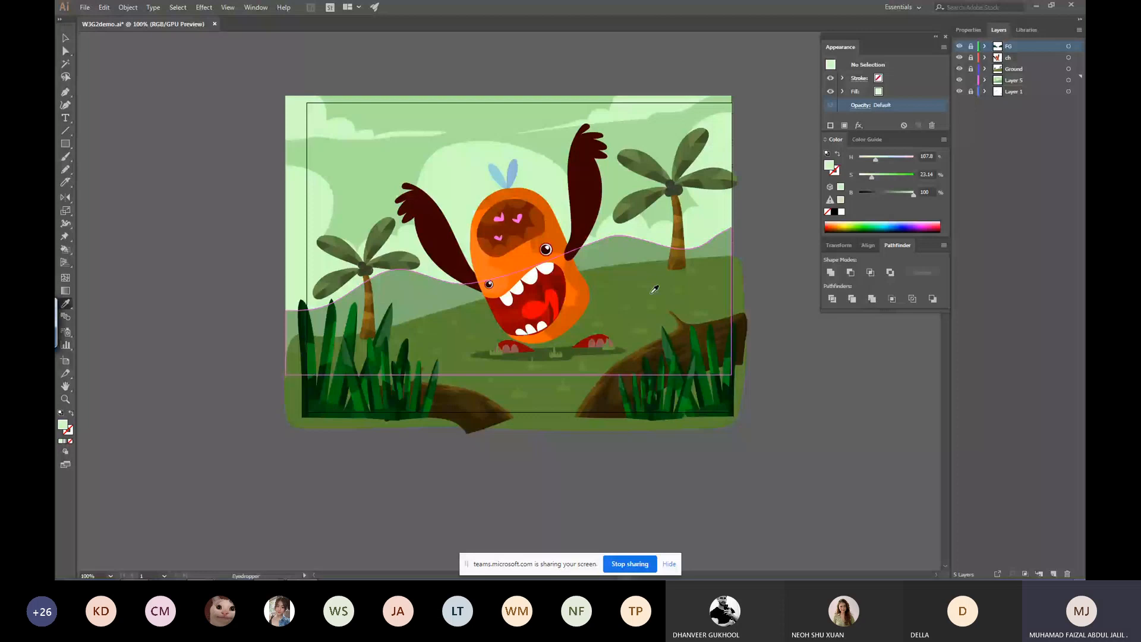
On the Ground layer, copy the monster's shadow to the base of the right palm and shrink it to about 2 in wide.
click(1020, 69)
key(v)
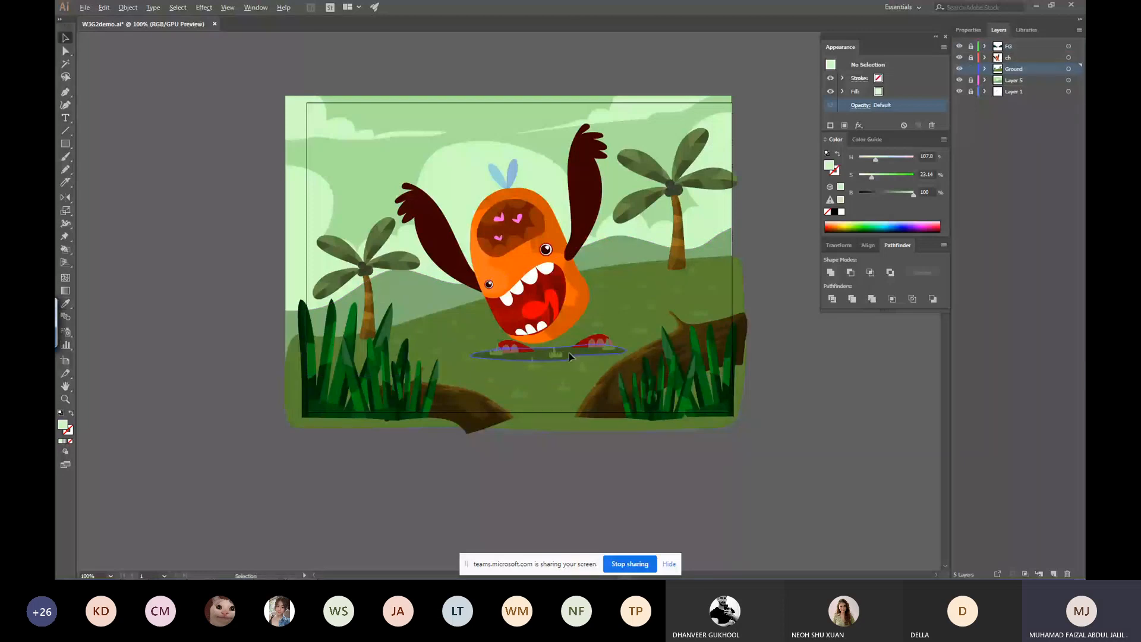
alt+drag(572, 357, 670, 266)
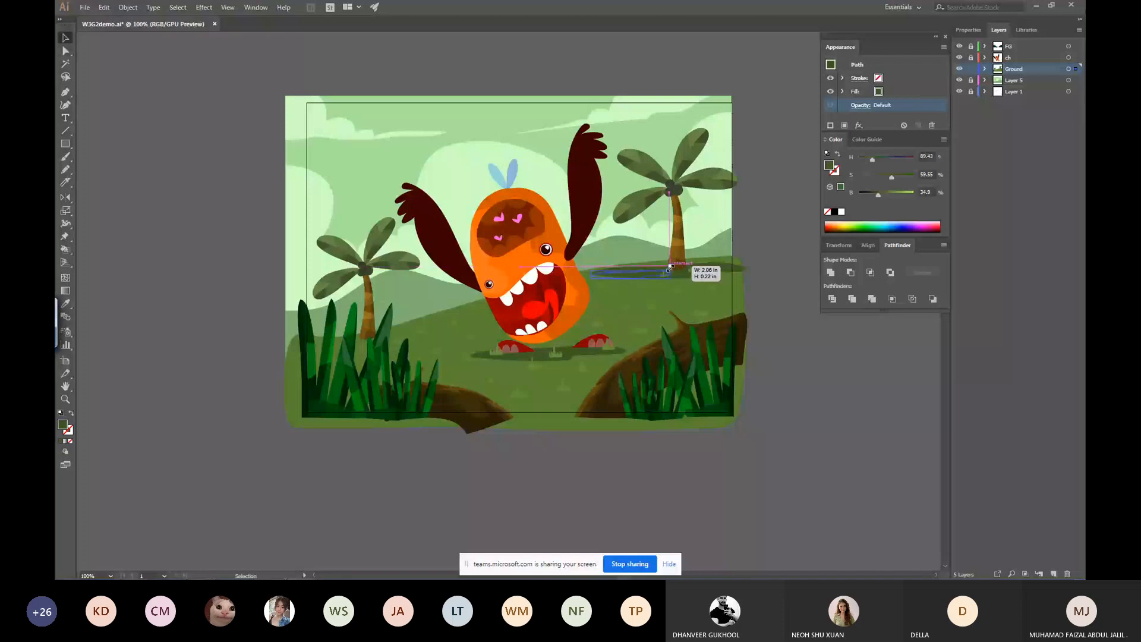
drag(670, 269, 670, 269)
click(782, 226)
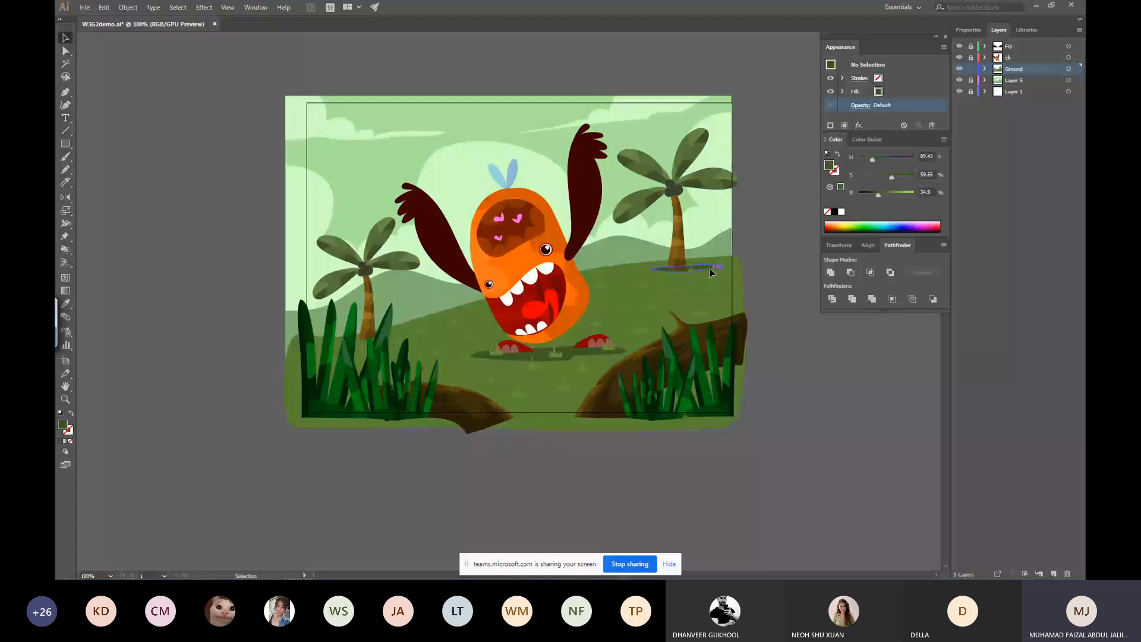
Copy the right palm's small shadow to the base of the left palm.
drag(711, 271, 408, 321)
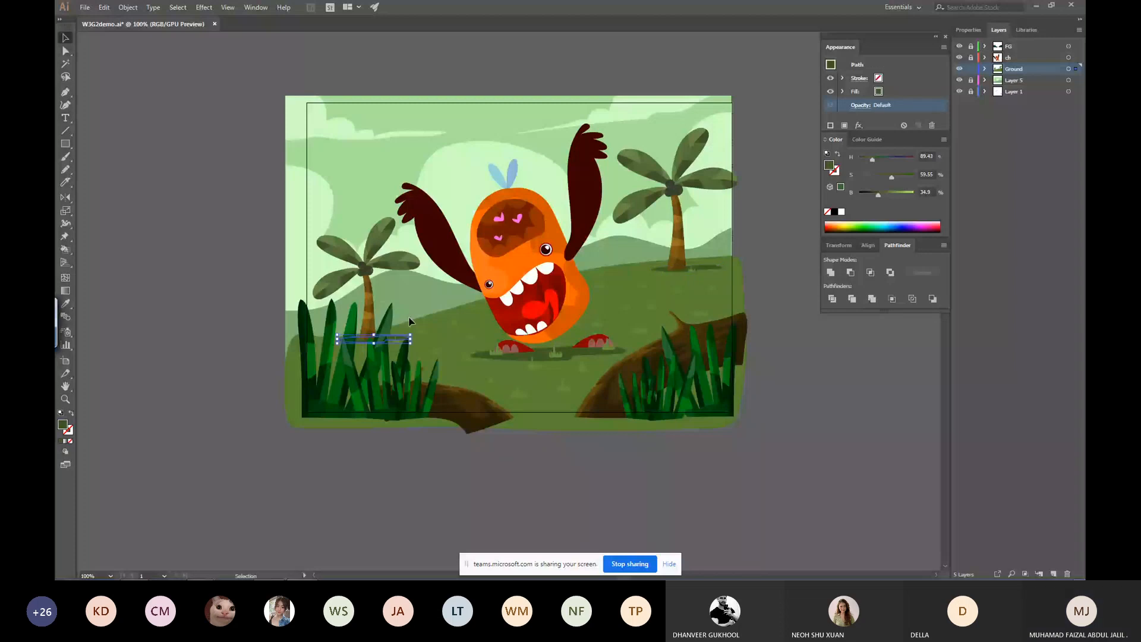
click(795, 223)
key(ctrl+minus)
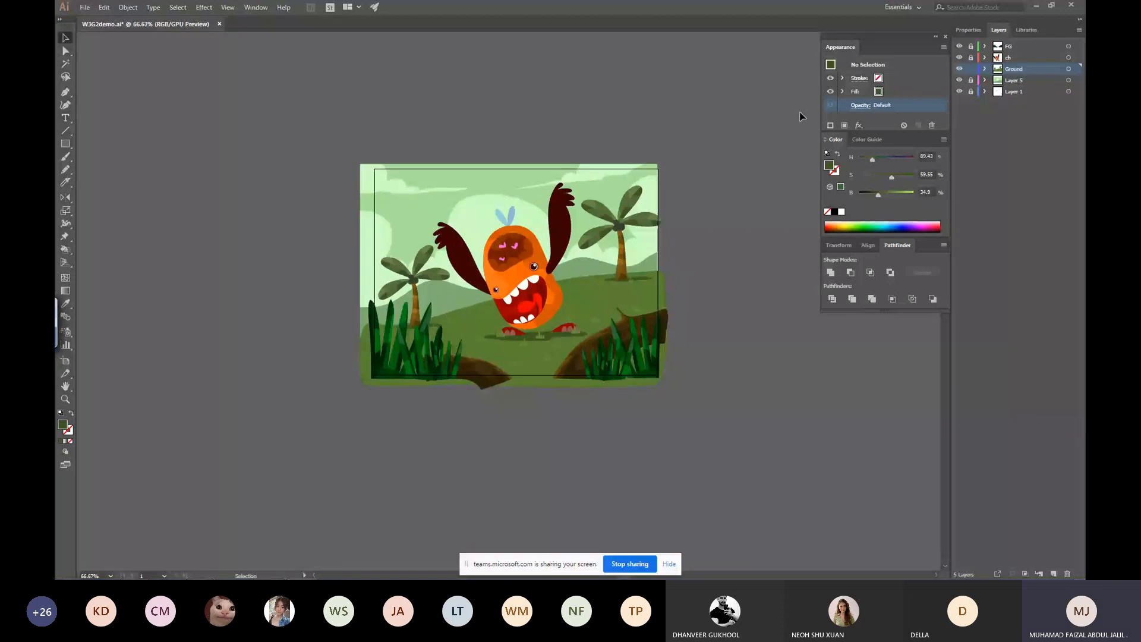
Unlock ch and Layer 5, lock Ground, and stretch all the unlocked artwork to about 11.69 in wide.
click(970, 57)
click(970, 69)
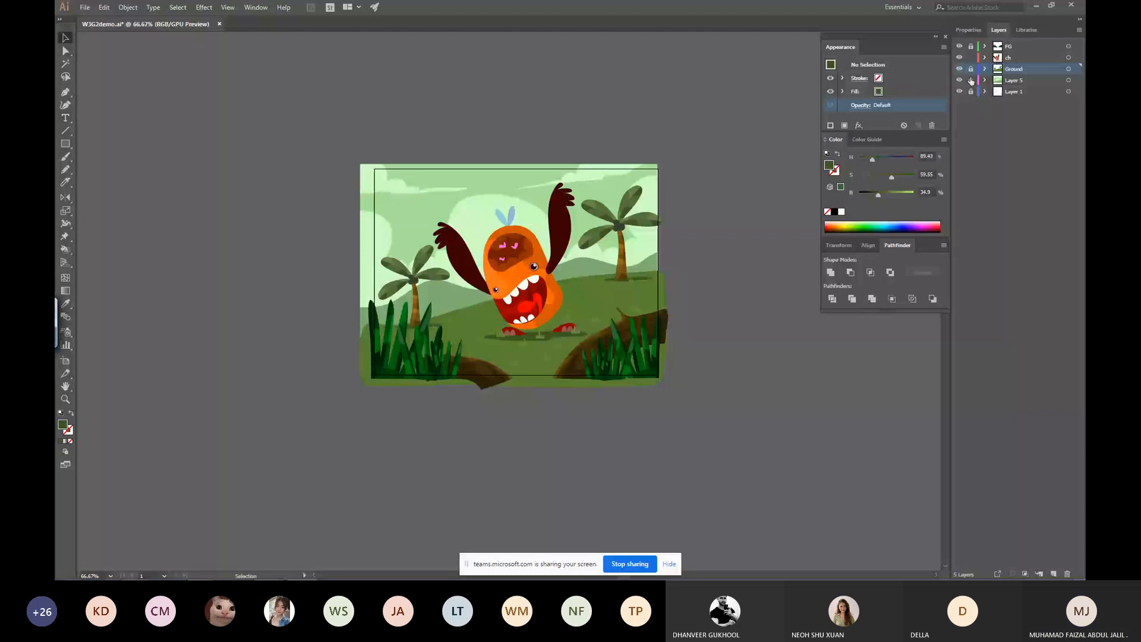
click(970, 80)
key(ctrl+a)
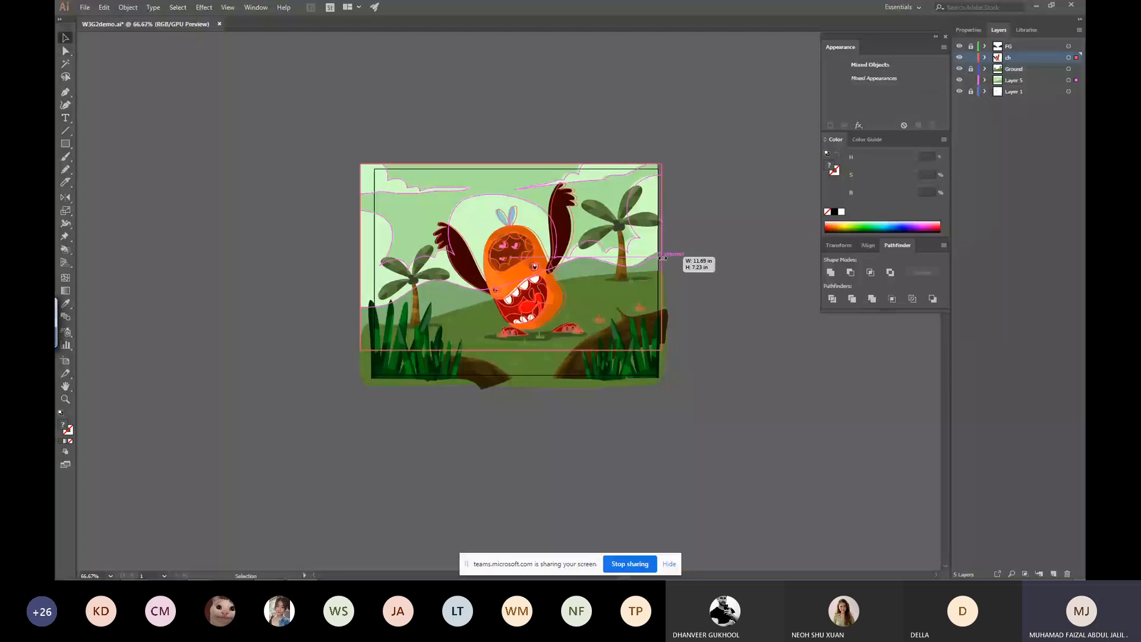
drag(662, 258, 661, 258)
click(731, 224)
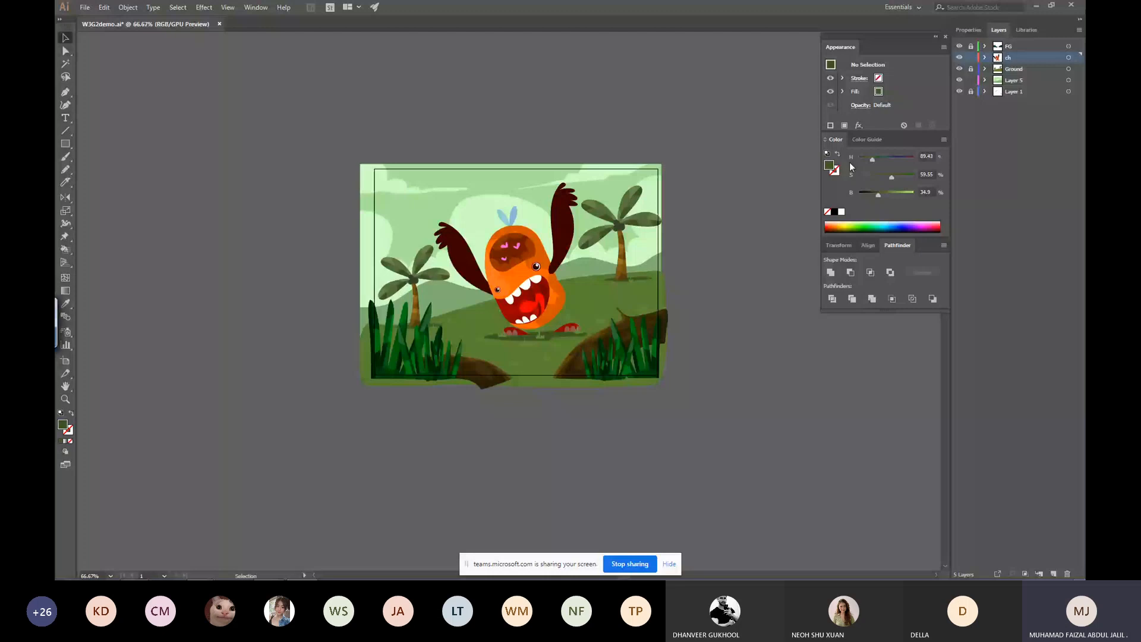
Review the whole illustration at several zoom levels with the panels hidden.
key(Tab)
key(ctrl+1)
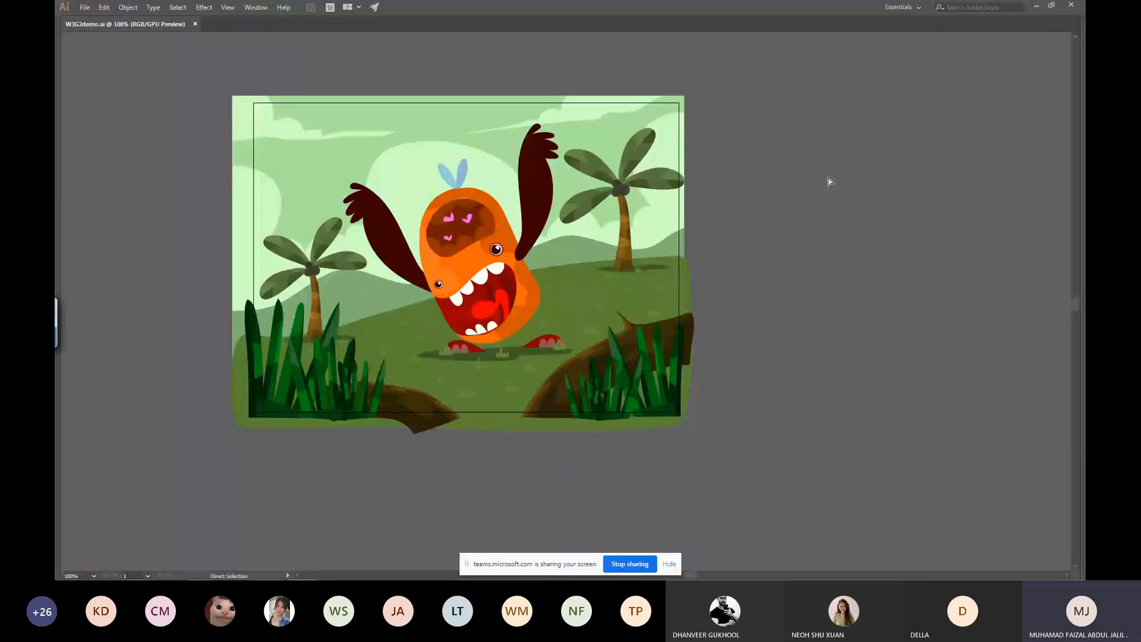
key(ctrl+equal)
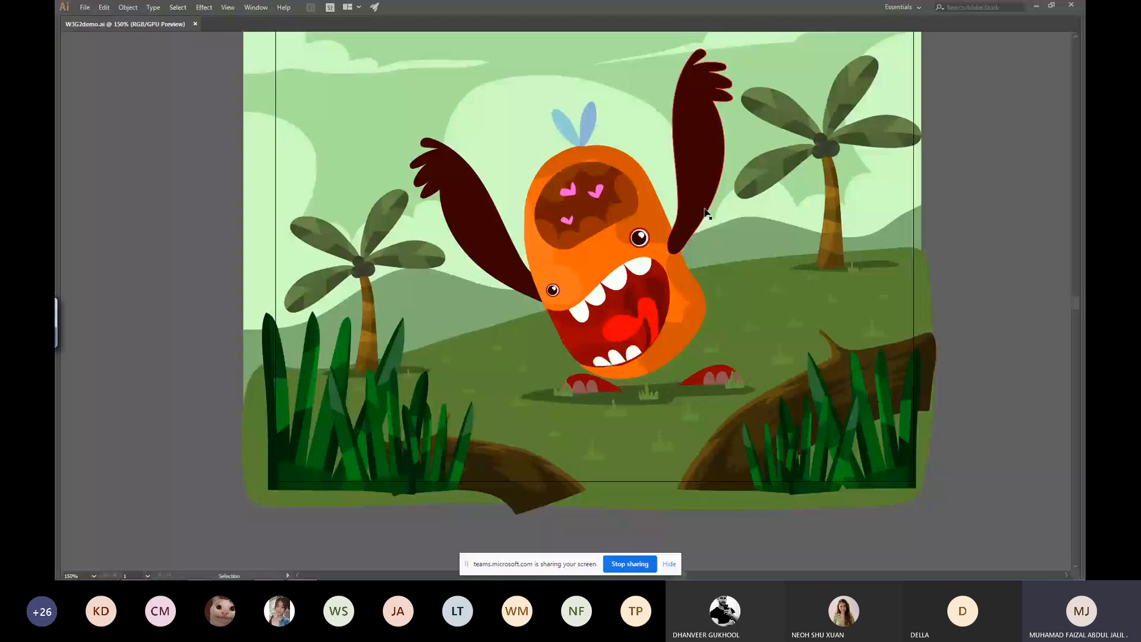
key(ctrl+0)
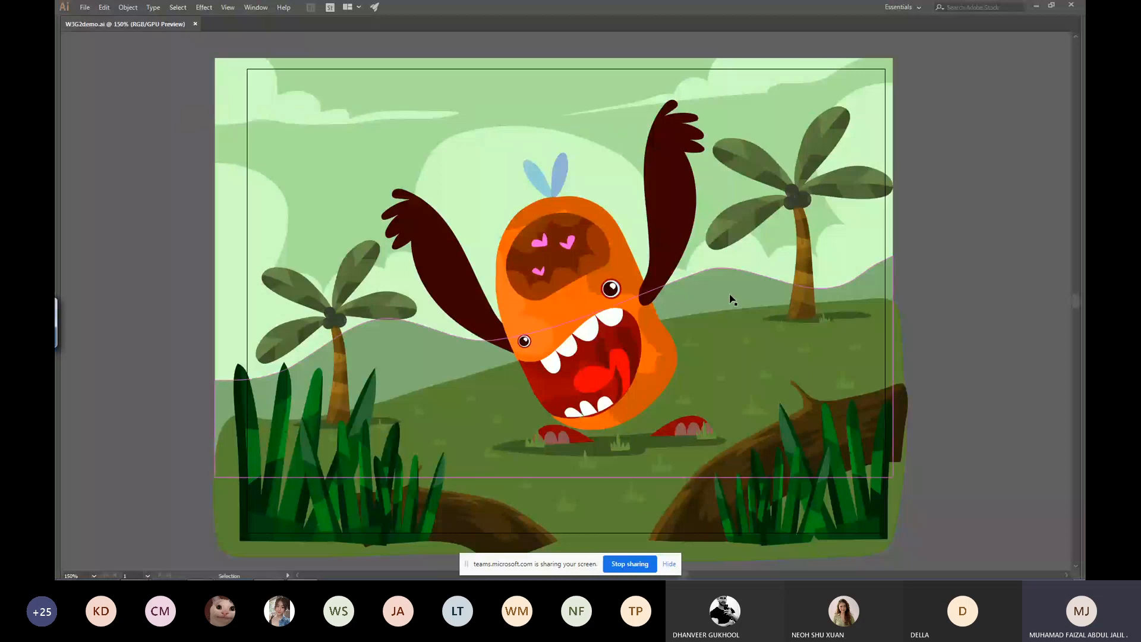
key(ctrl+minus)
key(ctrl+minus)
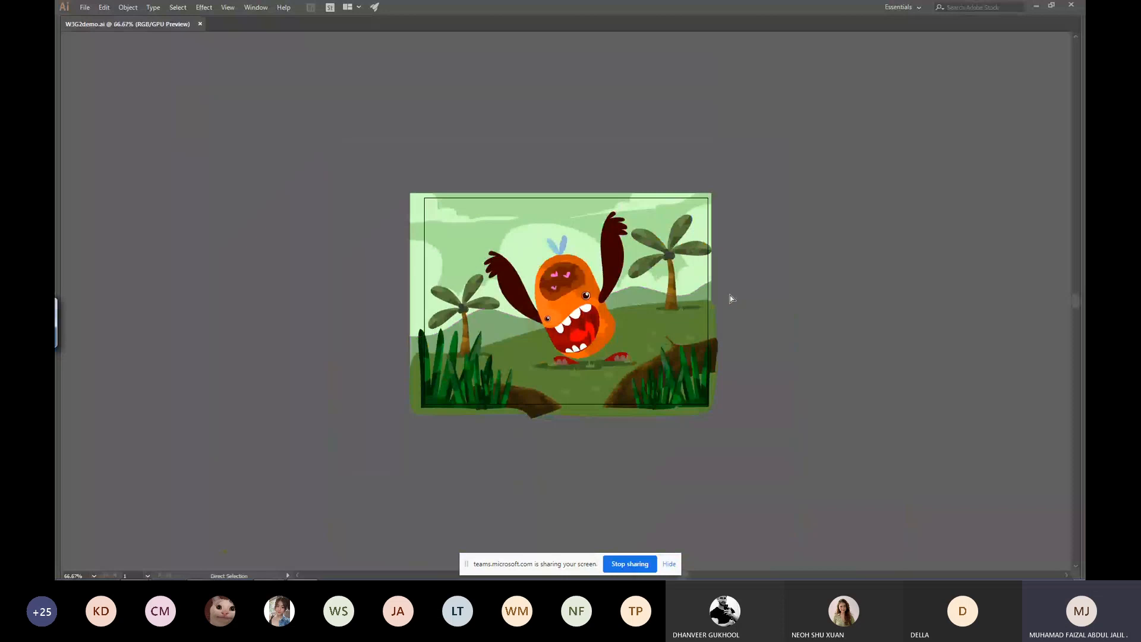
key(v)
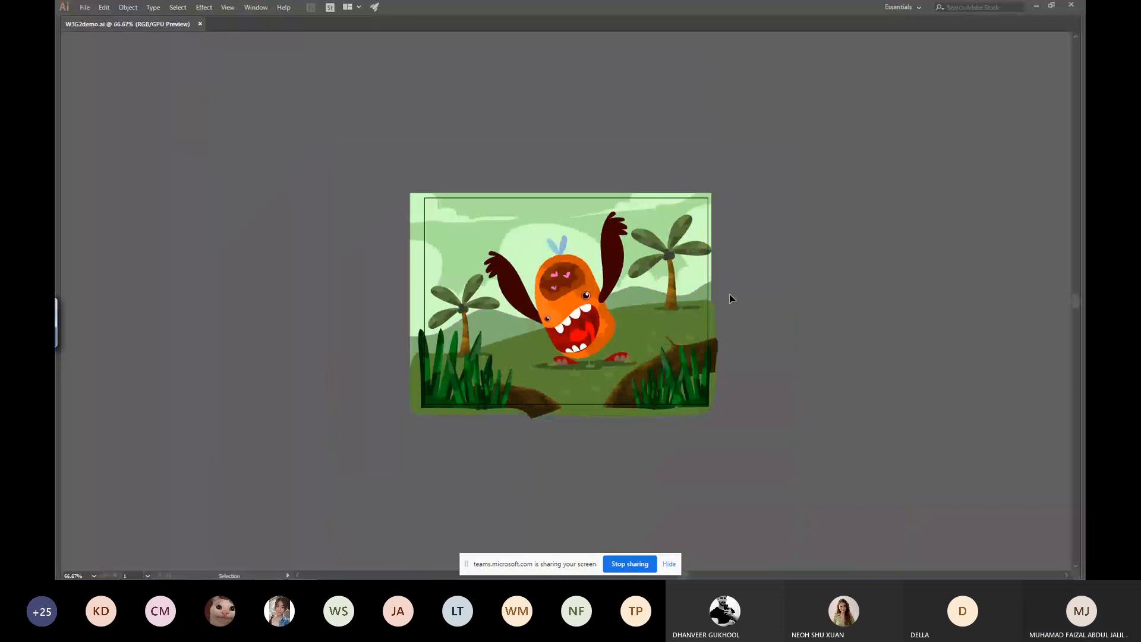
key(Tab)
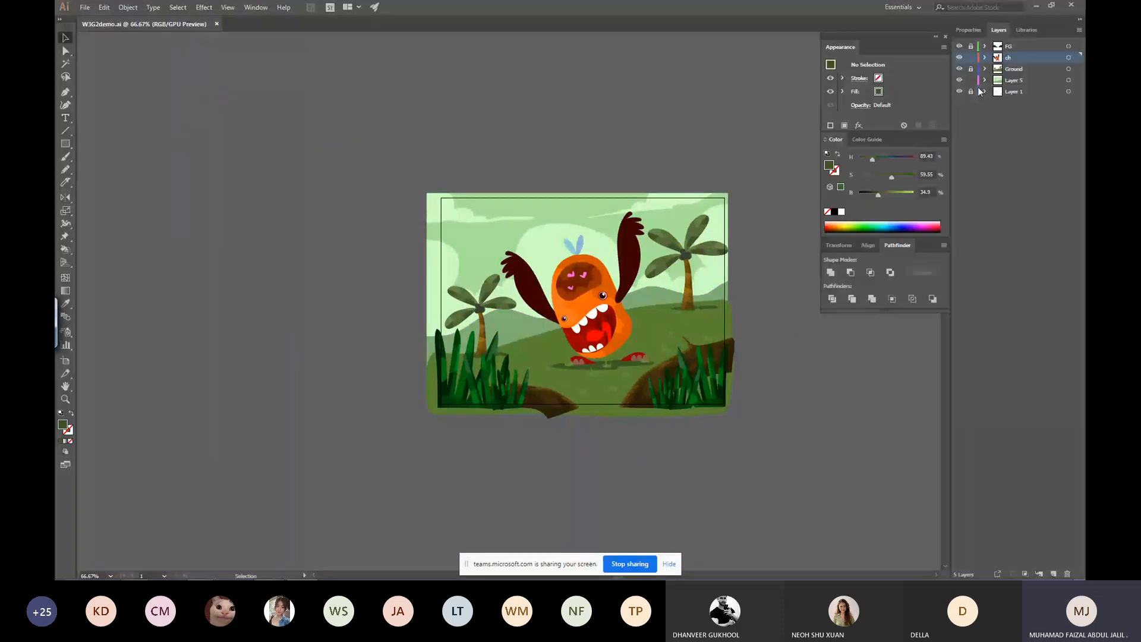
Lock ch and Layer 5, unlock Ground, and nudge all of the Ground artwork down in five large increments.
click(970, 57)
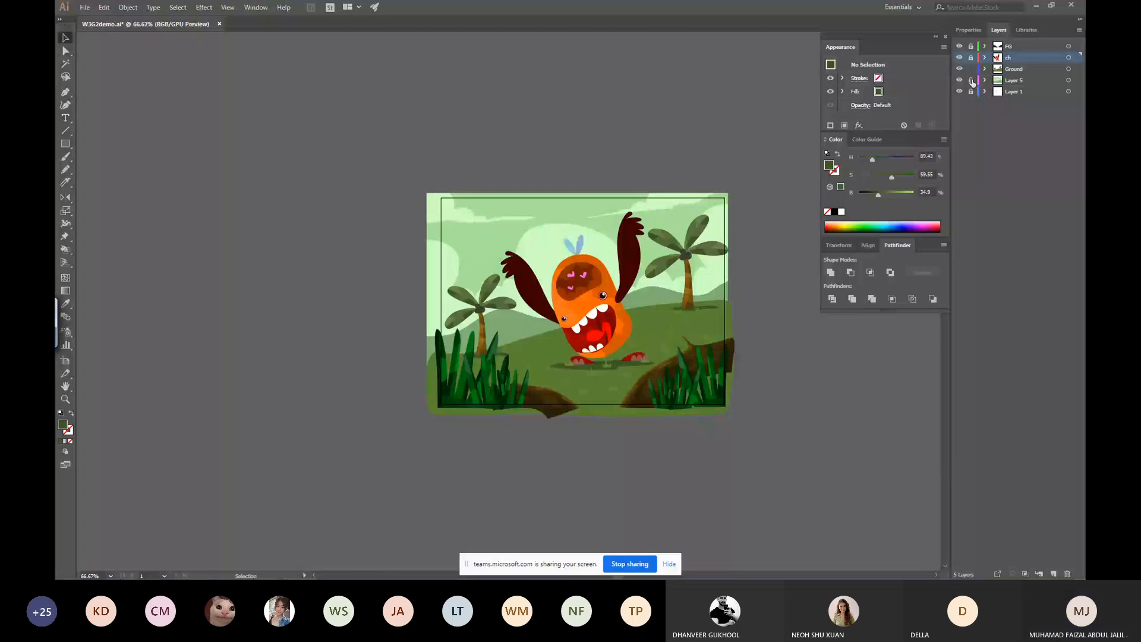
key(ctrl+a)
key(shift+Down)
key(shift+Down)
key(shift+Down)
key(shift+Down)
key(shift+Down)
click(788, 278)
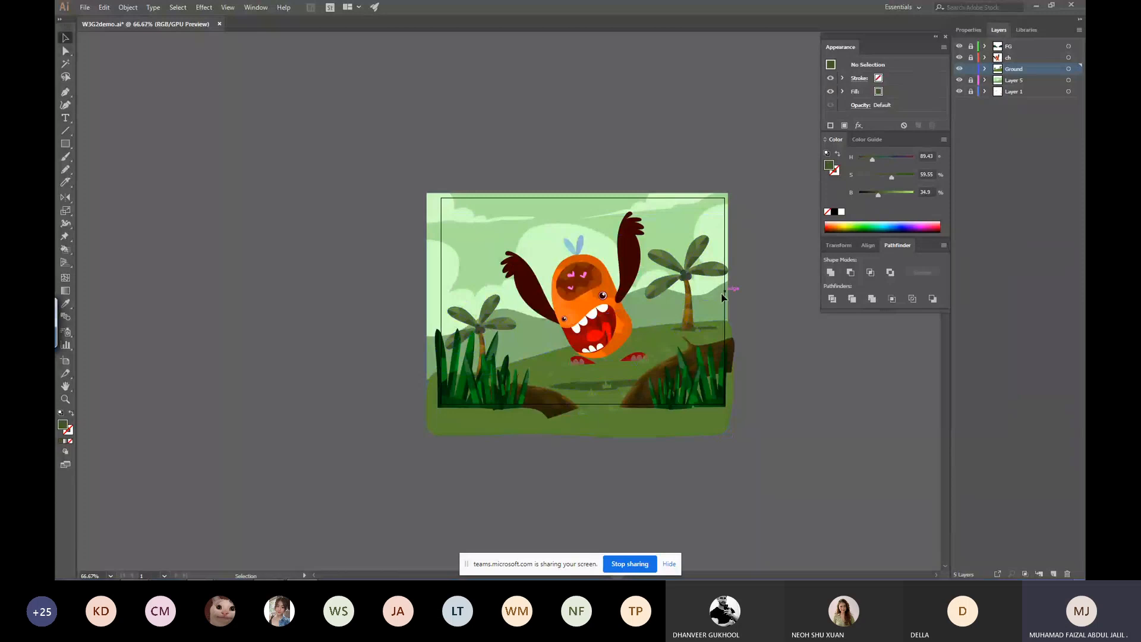
Move all Ground artwork up until the right palm's fronds pass the sky's upper edge, and extend the hill down over the scene's lower edge.
key(a)
key(ctrl+a)
drag(714, 271, 716, 216)
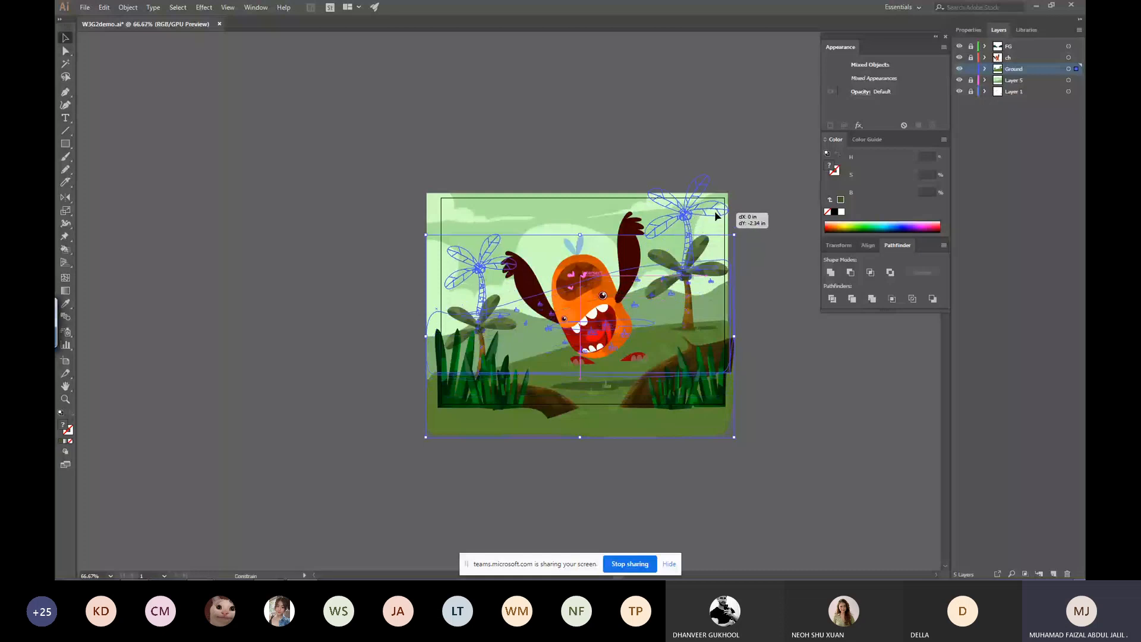
drag(714, 210, 715, 211)
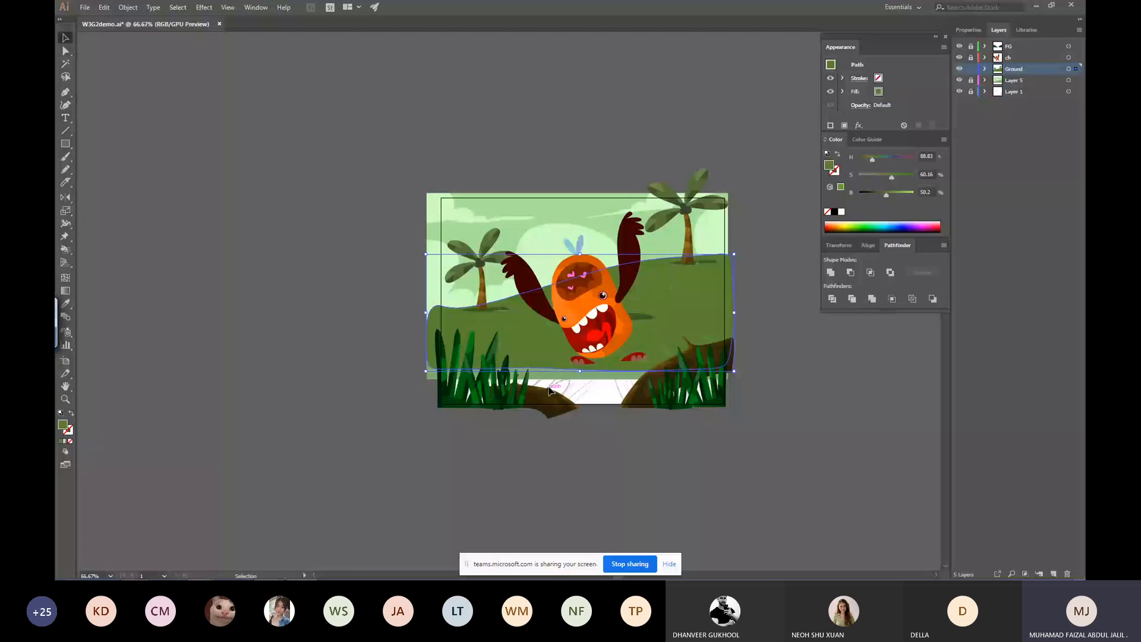
click(807, 400)
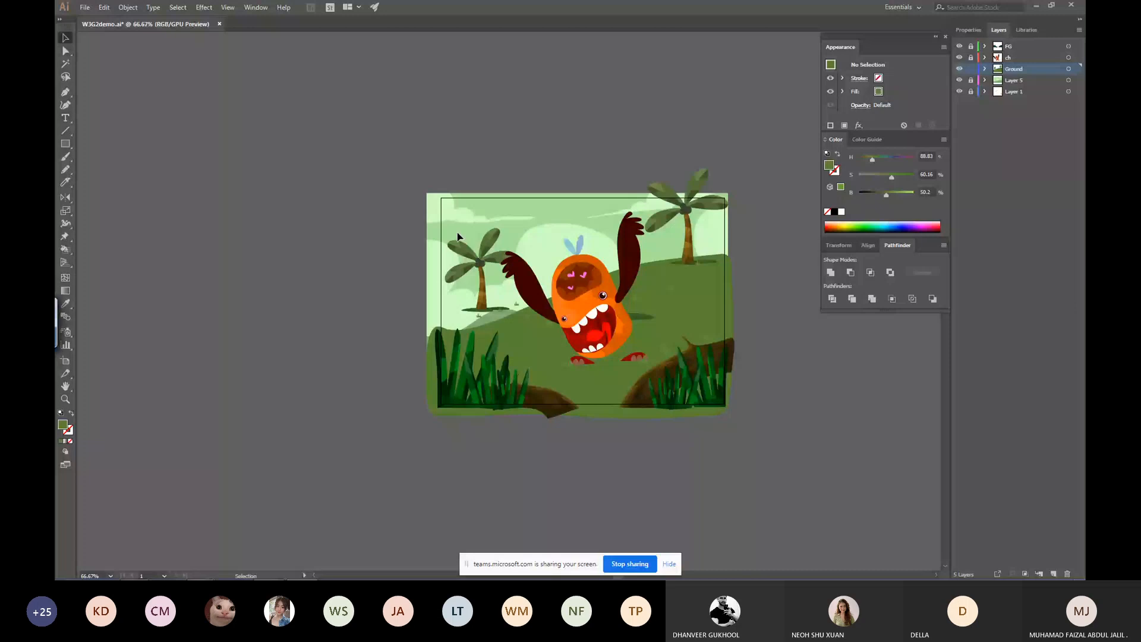
Select the left palm with its shadow and grass but without the hill, and move it down onto the hill's slope.
drag(440, 222, 519, 312)
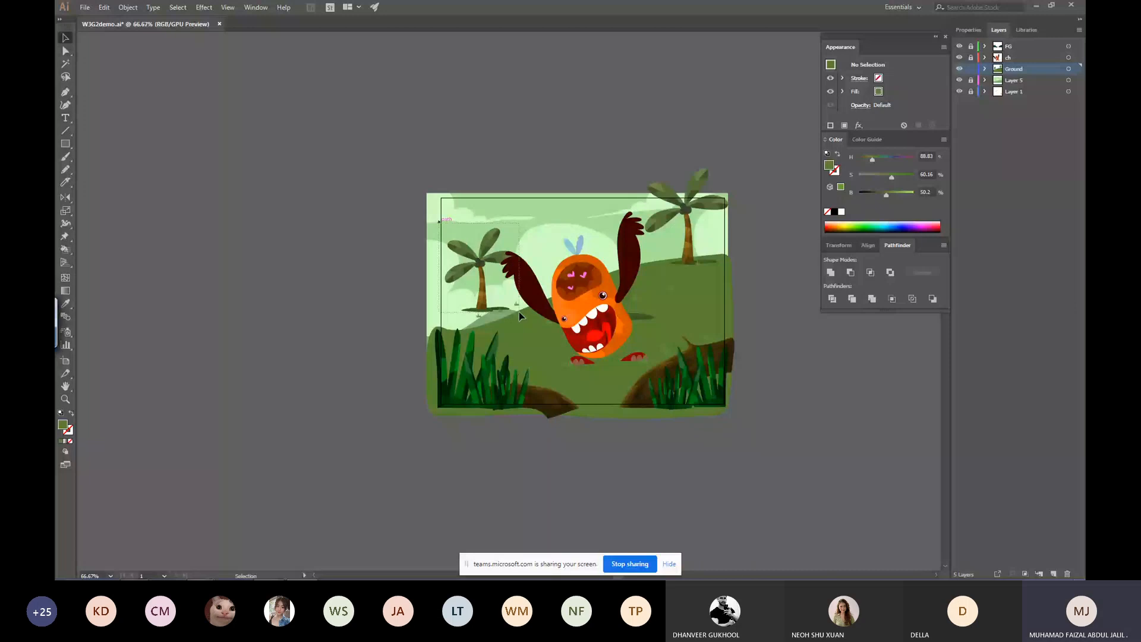
drag(519, 311, 519, 312)
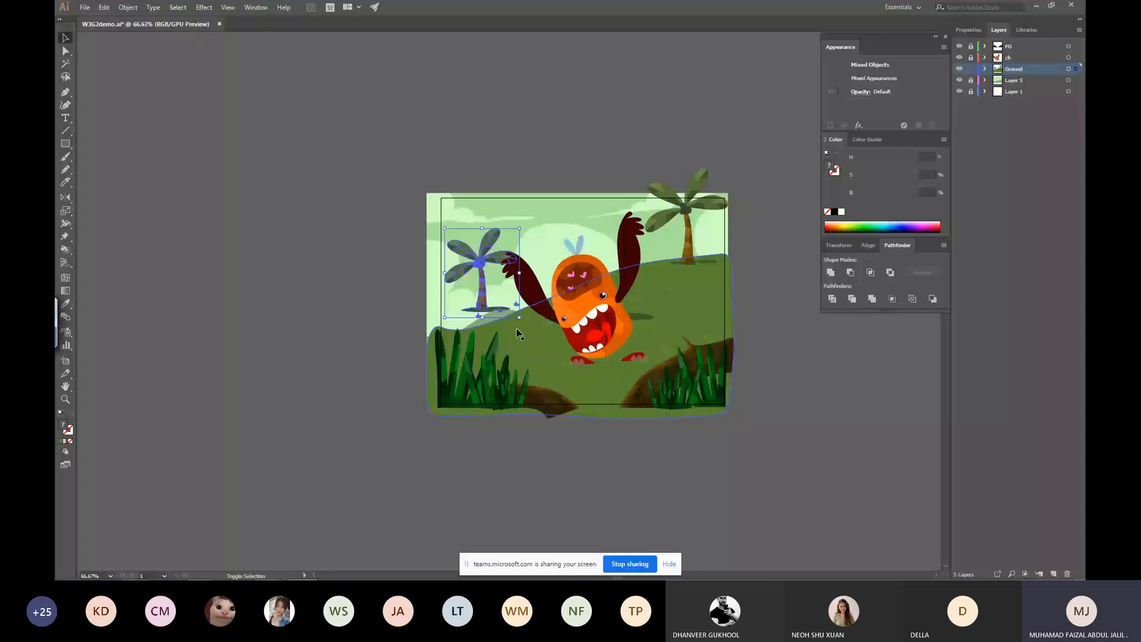
key(a)
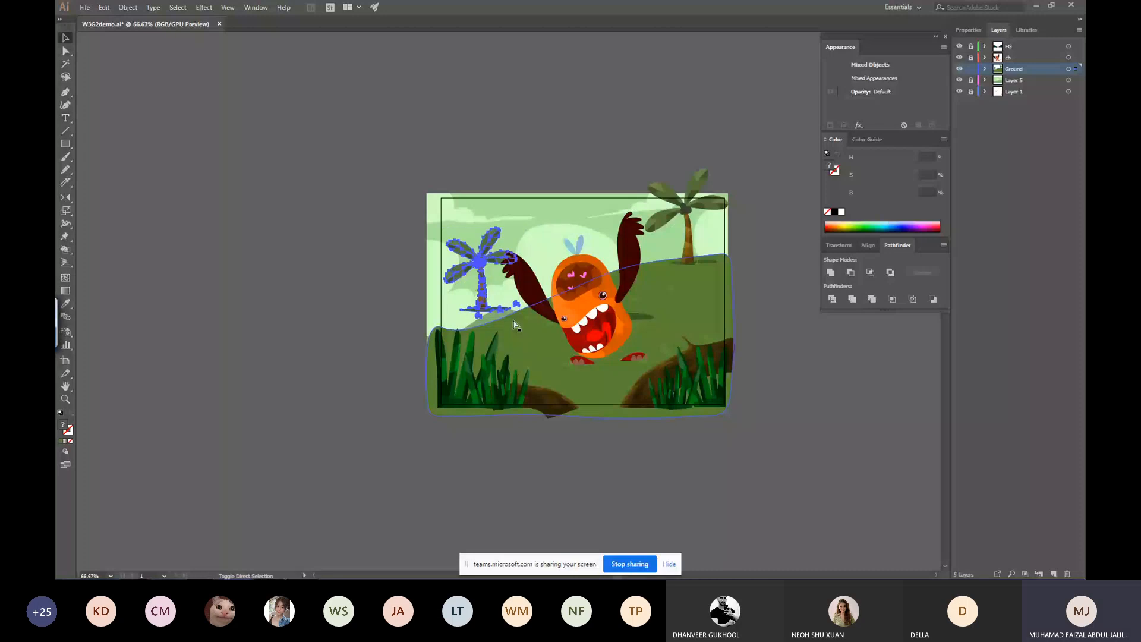
drag(481, 260, 482, 284)
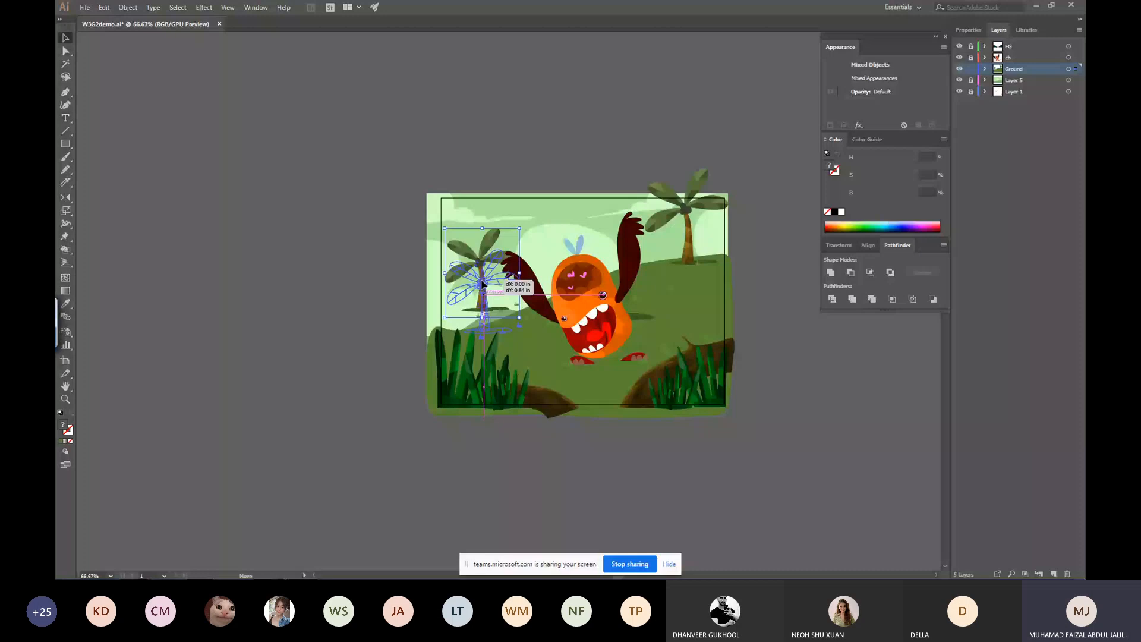
drag(483, 284, 482, 284)
click(797, 245)
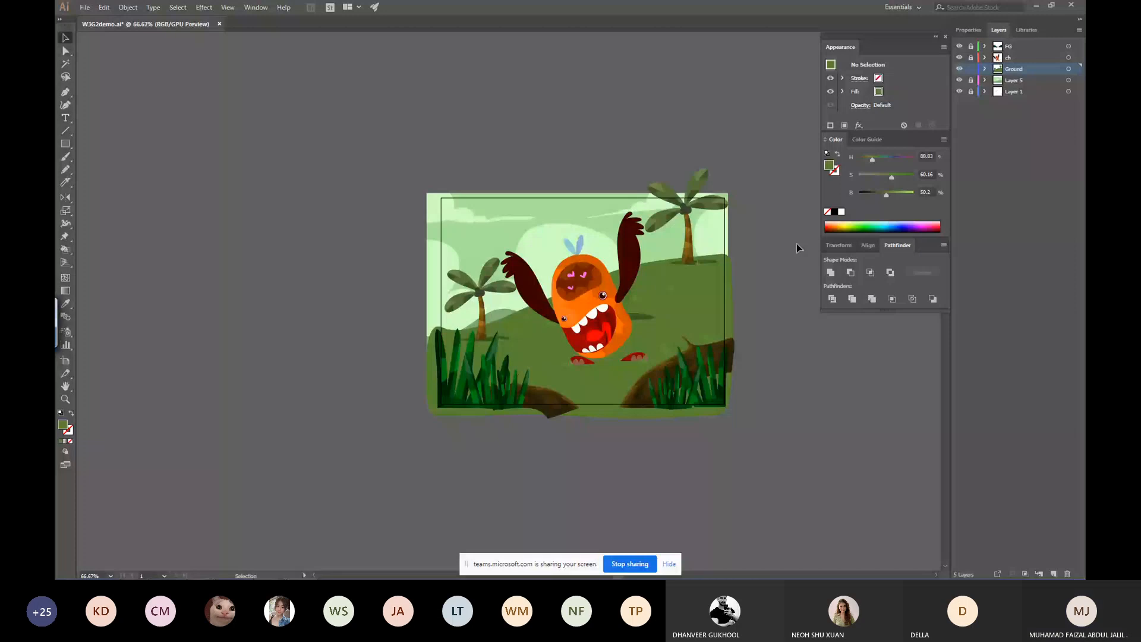
Move the monster's shadow on the hill back beneath its feet and deselect it.
click(635, 365)
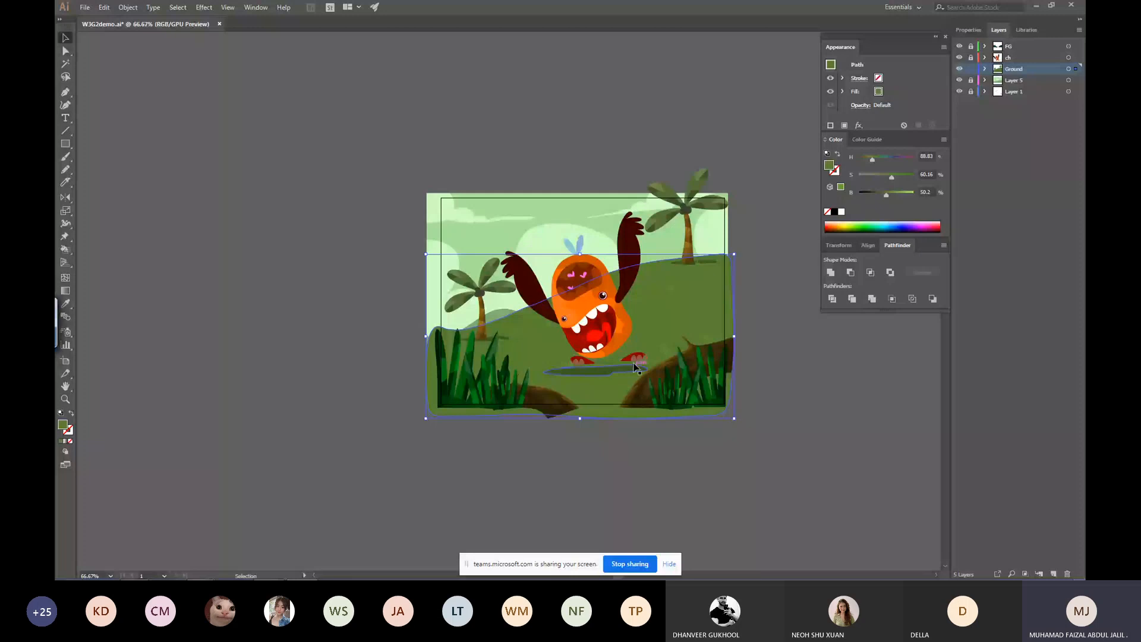
drag(635, 366, 639, 360)
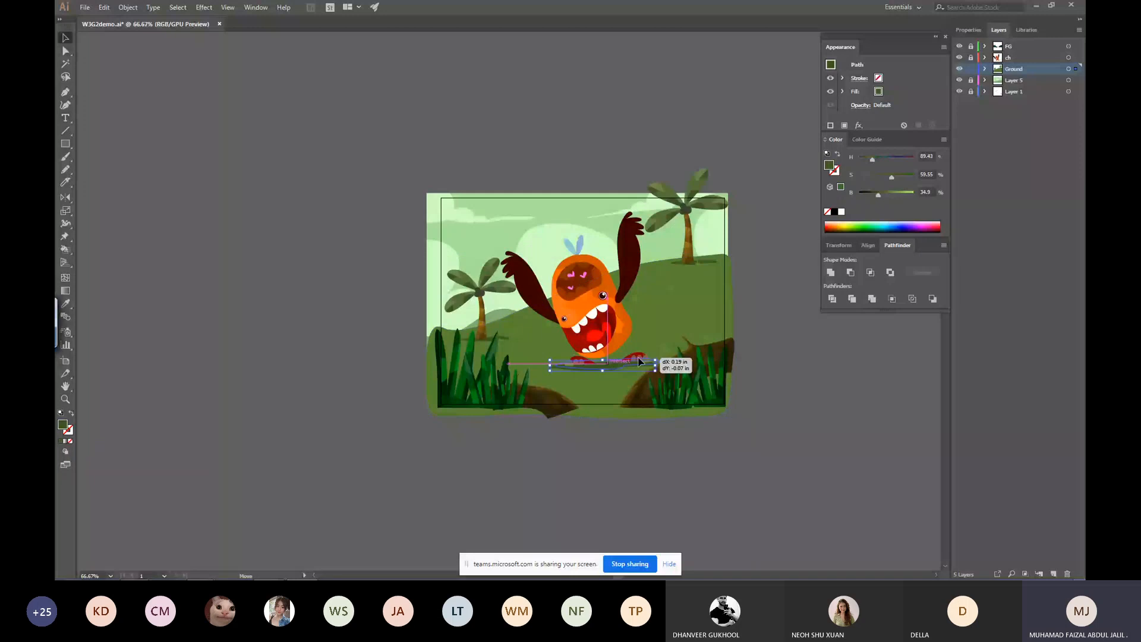
click(735, 265)
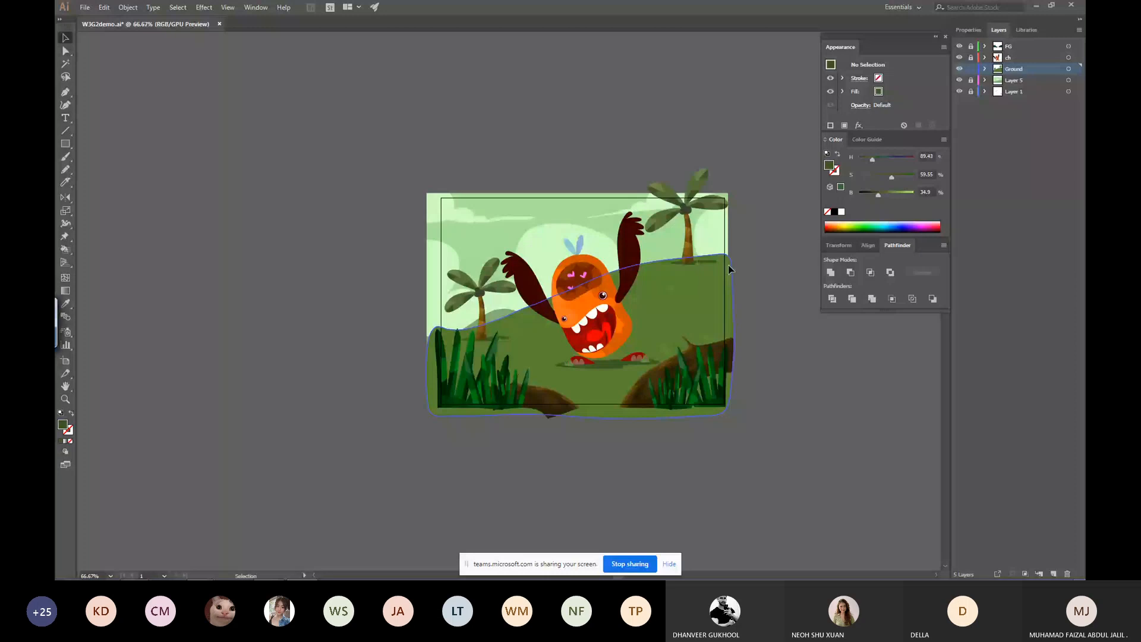
Redraw the left end of the ground hill with the Pencil so it reaches past the sky's left edge.
click(728, 265)
key(n)
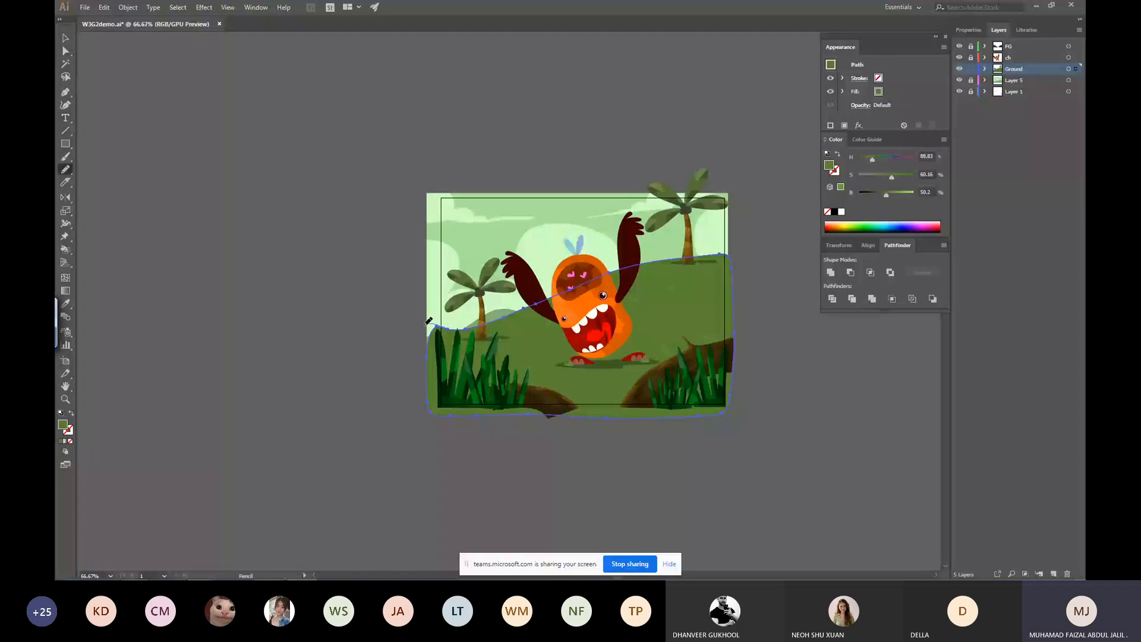
key(v)
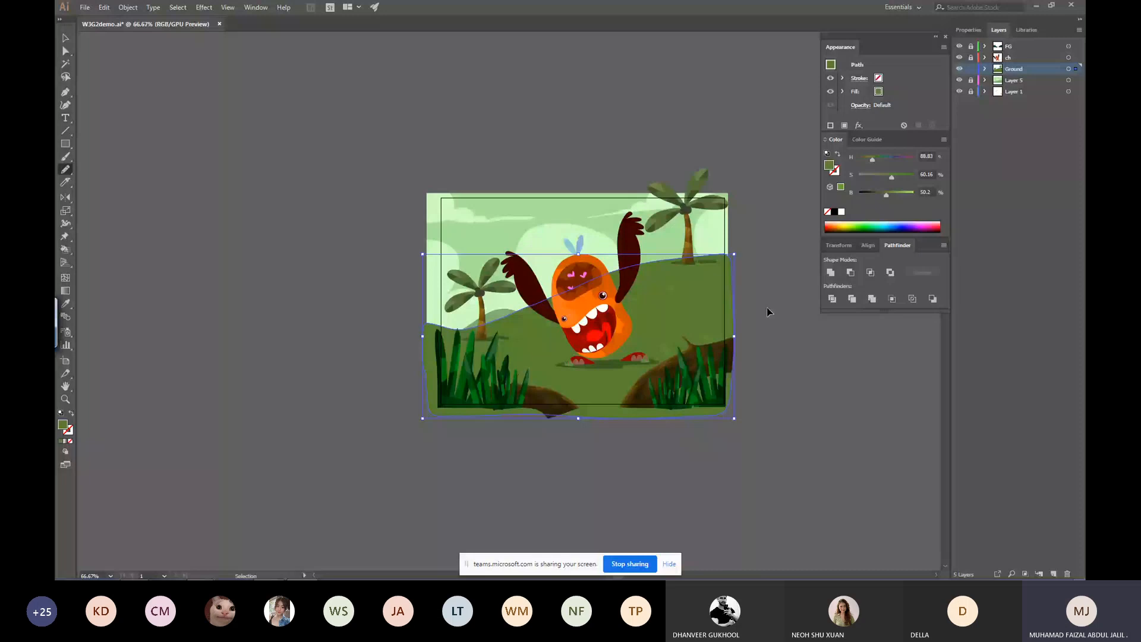
click(761, 268)
key(n)
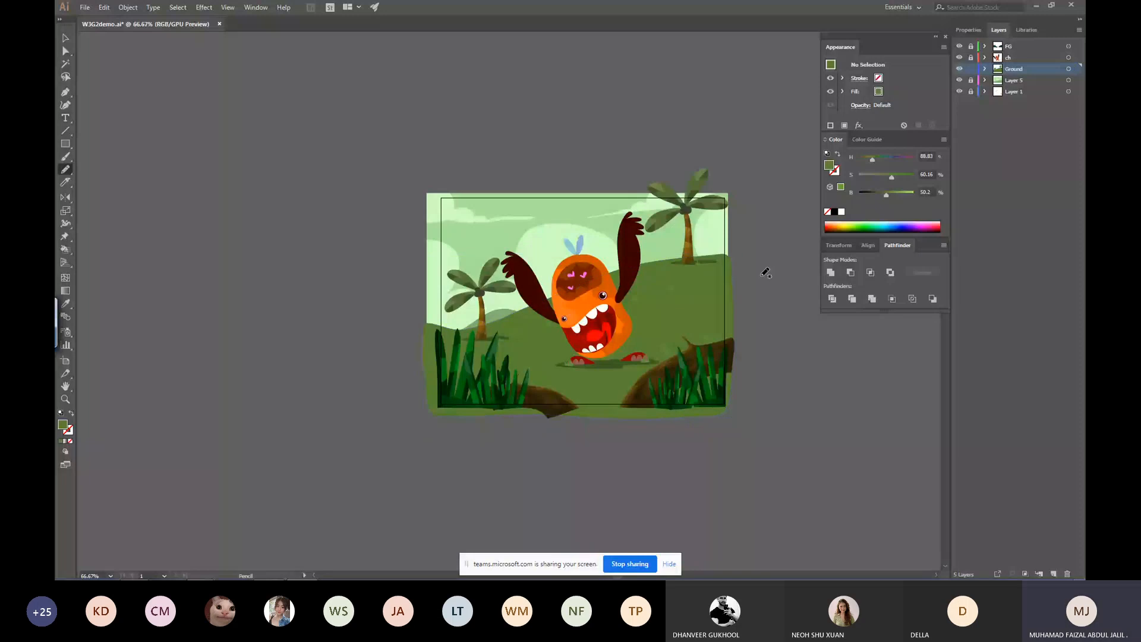
key(v)
key(ctrl+z)
key(v)
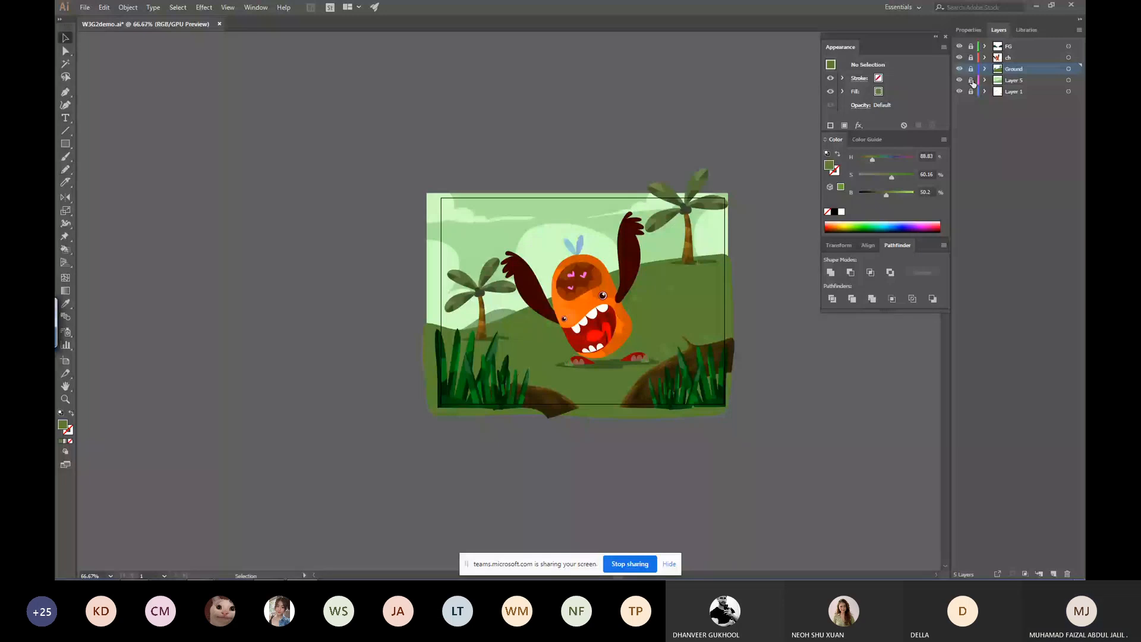
Unlock Layer 5 and move the sky, clouds and distant hills up behind the monster and palms.
click(971, 81)
click(475, 229)
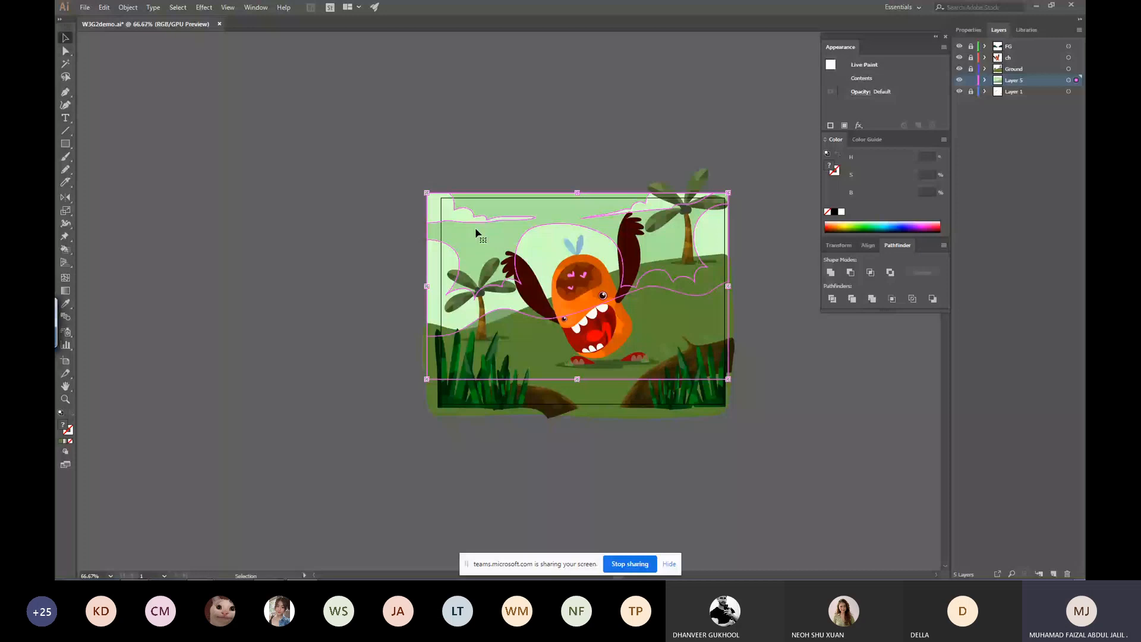
key(a)
mouse_move(495, 302)
mouse_down()
mouse_move(499, 290)
mouse_move(500, 309)
mouse_up()
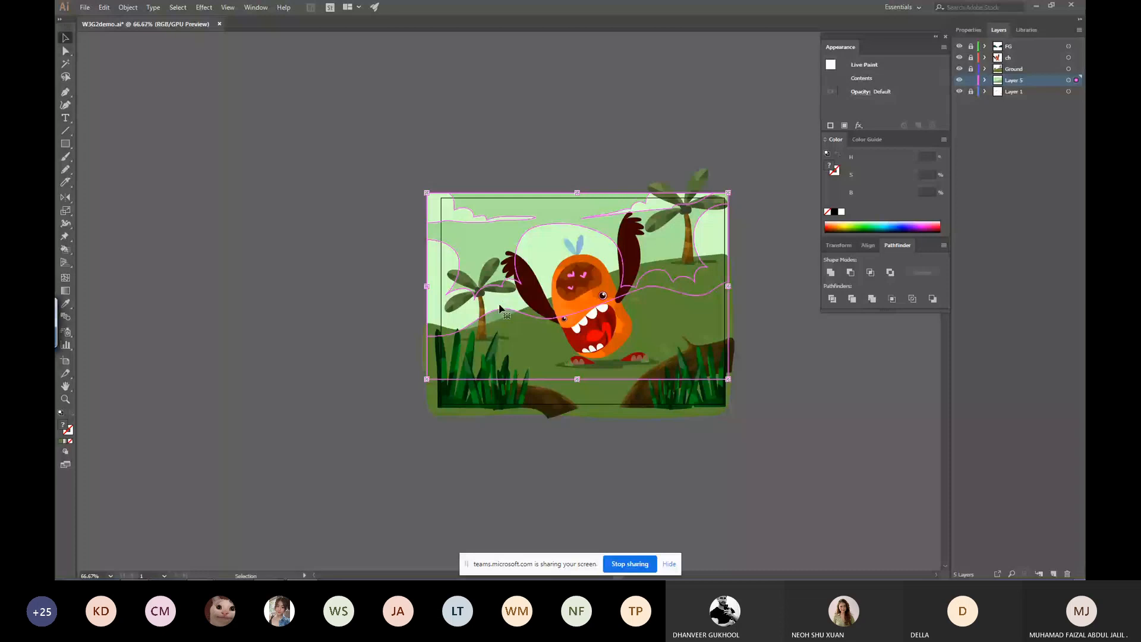
drag(499, 309, 501, 294)
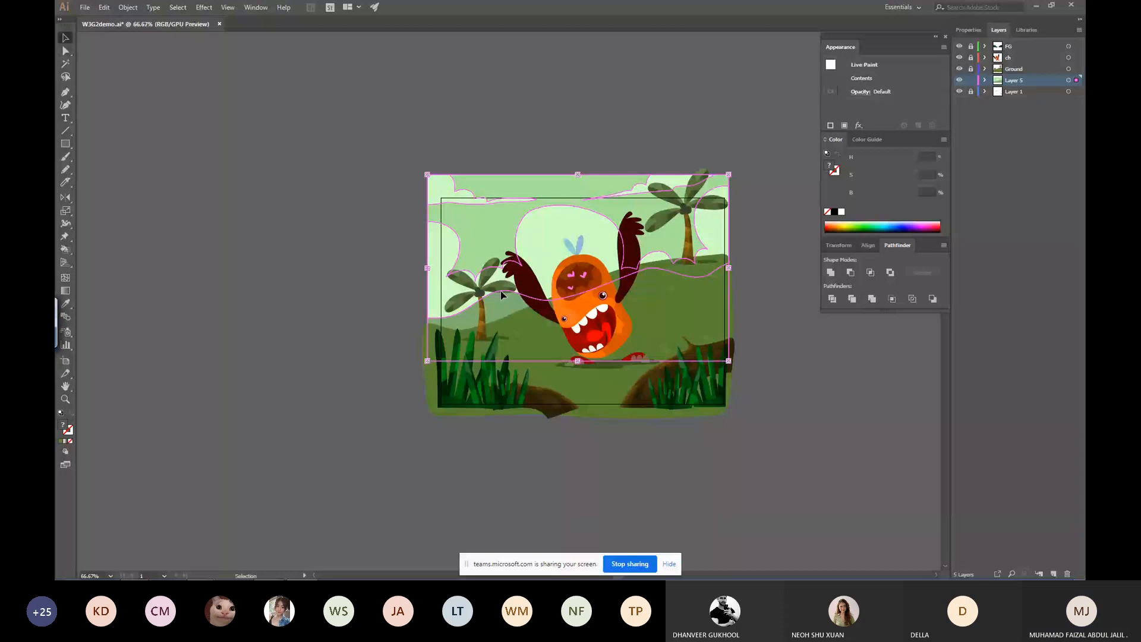
click(653, 120)
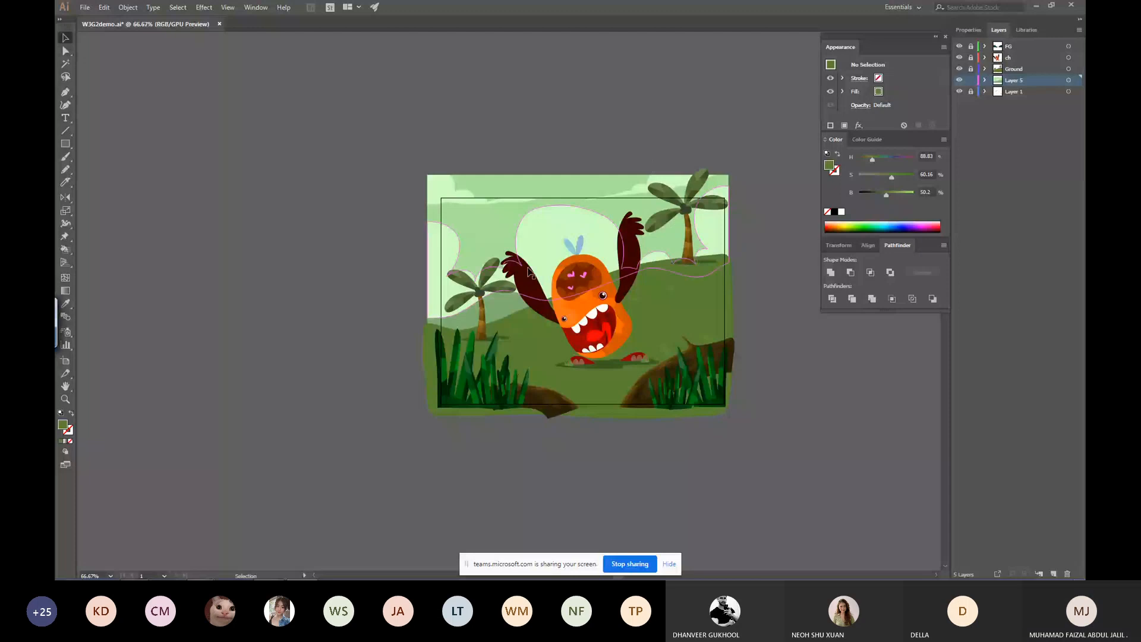
click(662, 286)
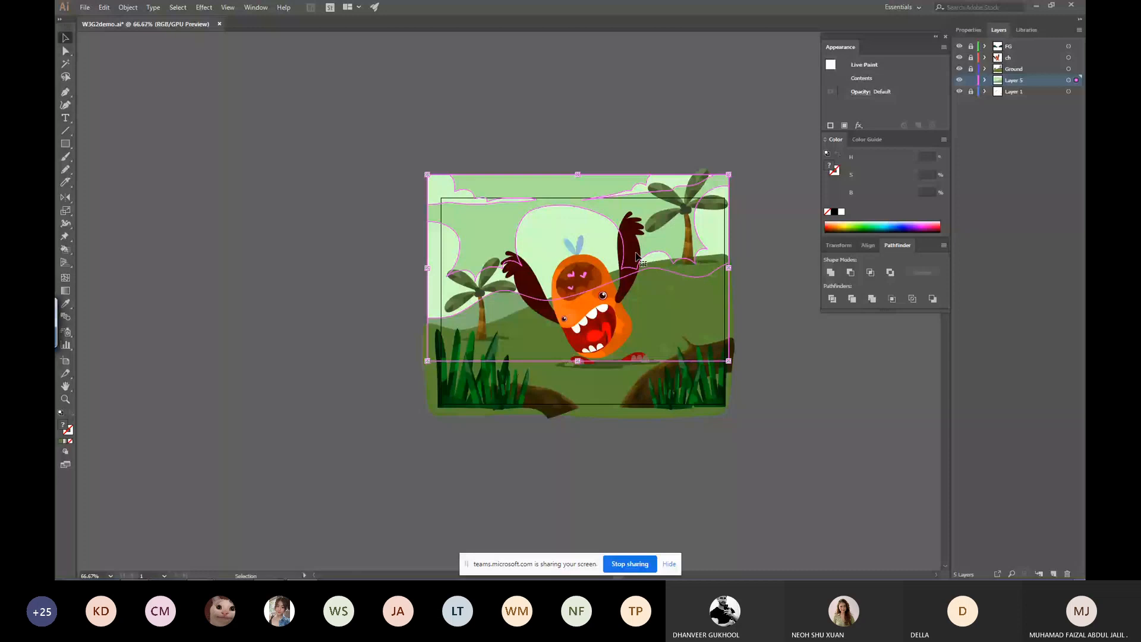
click(782, 324)
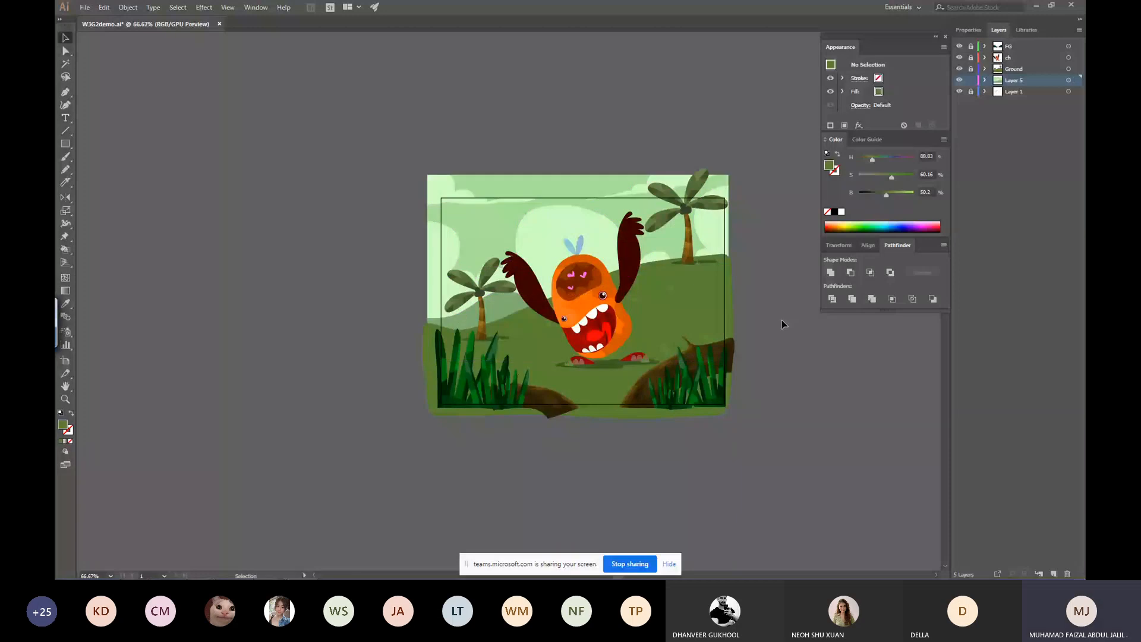
Undo the repositioning of the hill, palms and background back to the original composition, and view the whole artboard without panels.
key(ctrl+z)
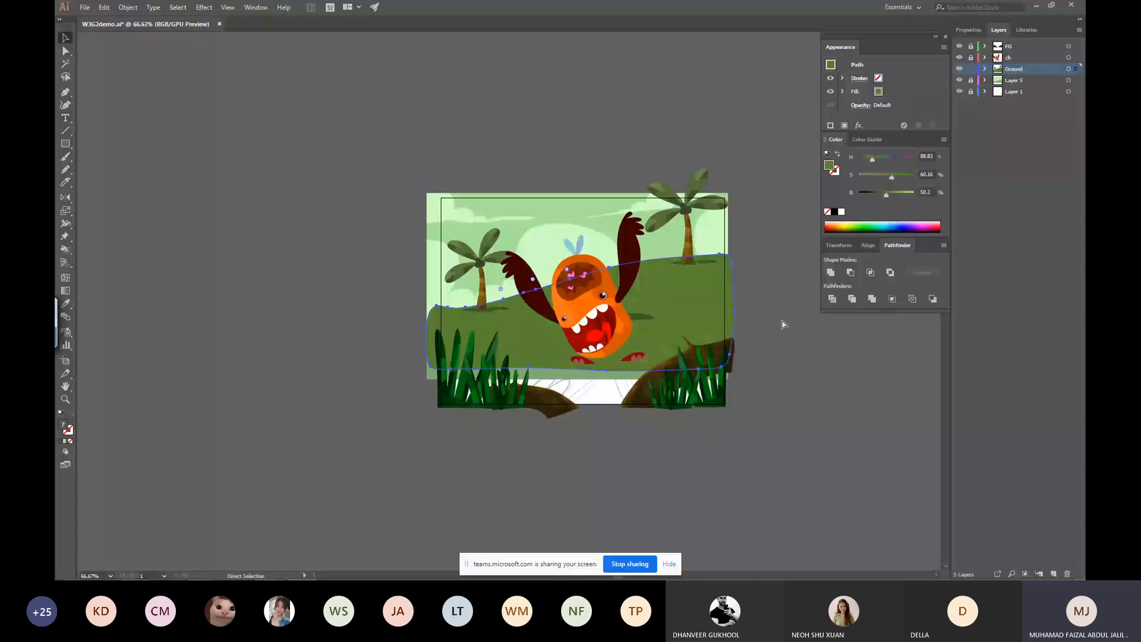
key(ctrl+z)
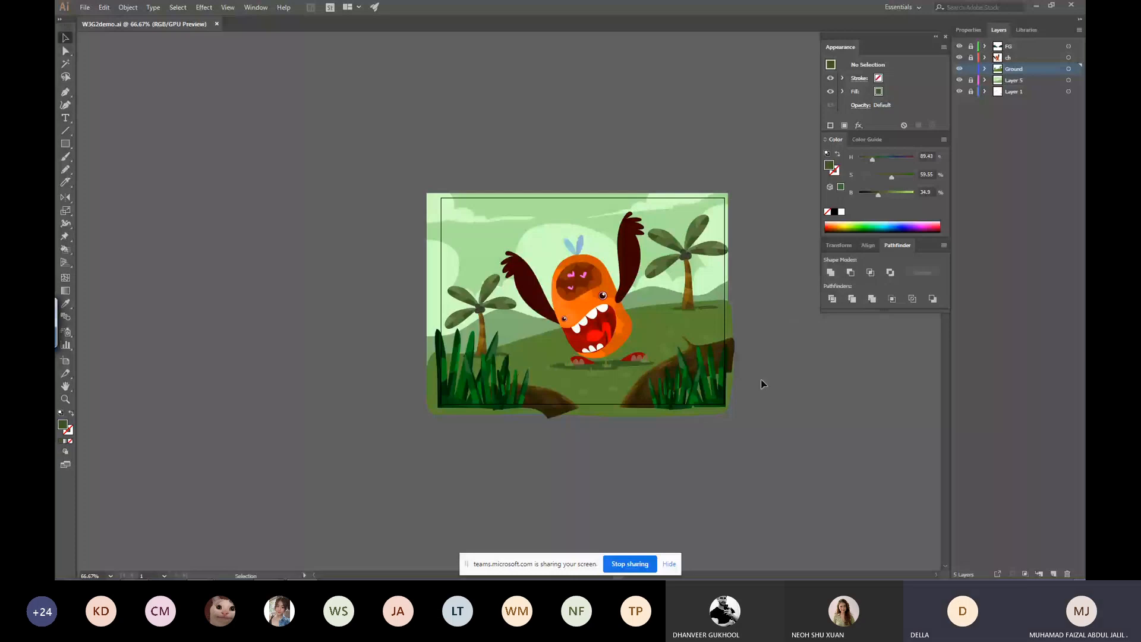
key(Tab)
key(ctrl+0)
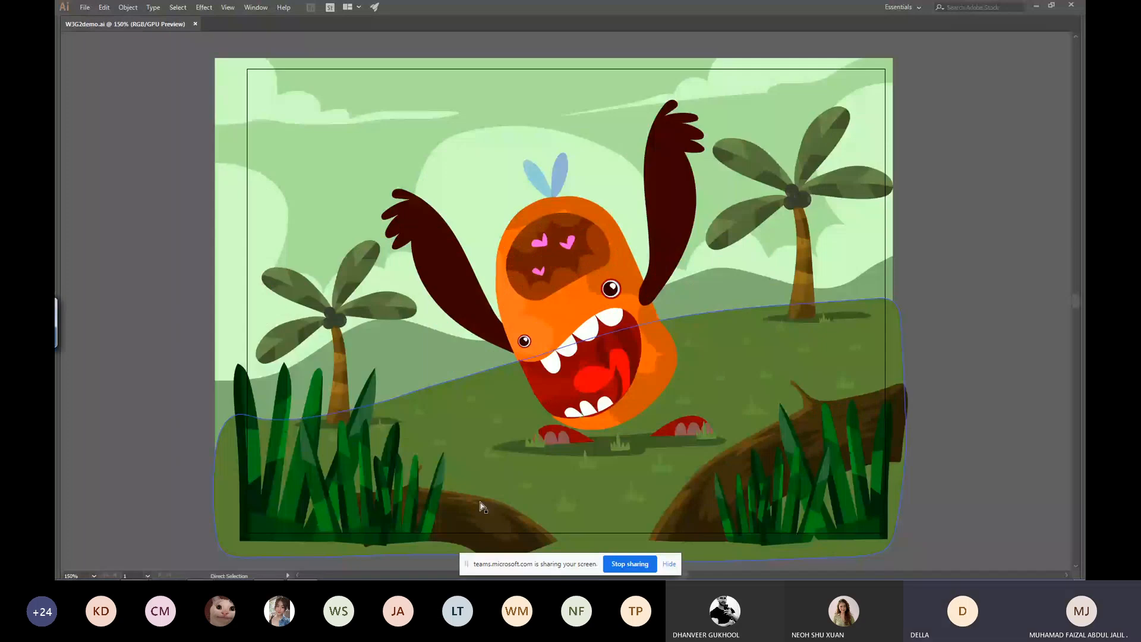
Switch to Chrome to read the latest messages in the Microsoft Teams meeting chat, and return to Illustrator.
mouse_move(134, 571)
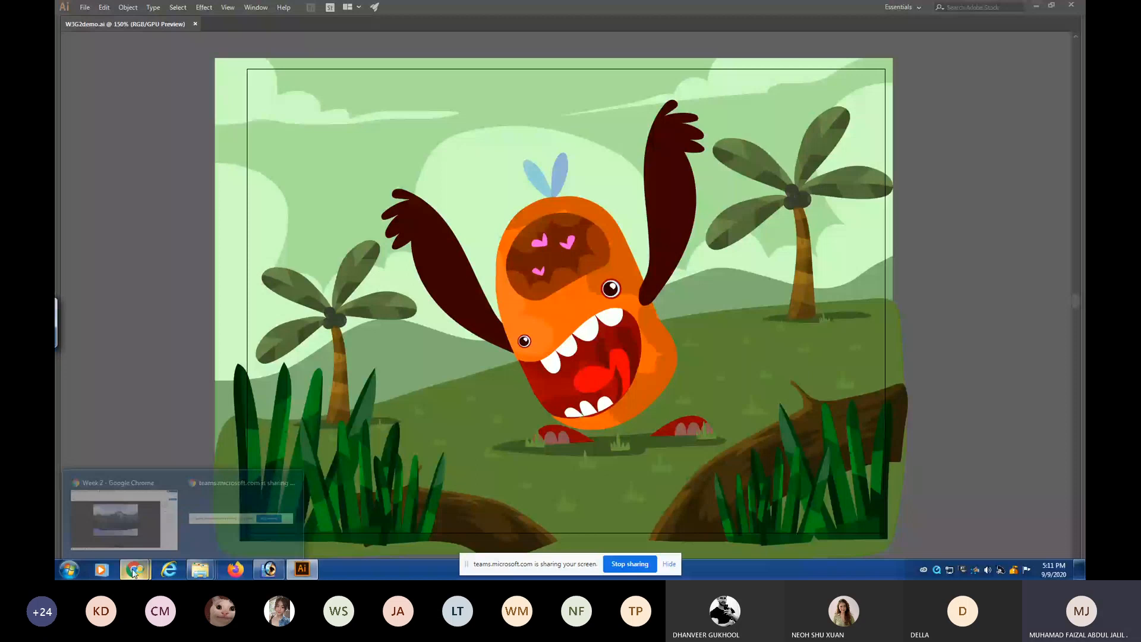
click(123, 517)
scroll(1049, 469, down, 5)
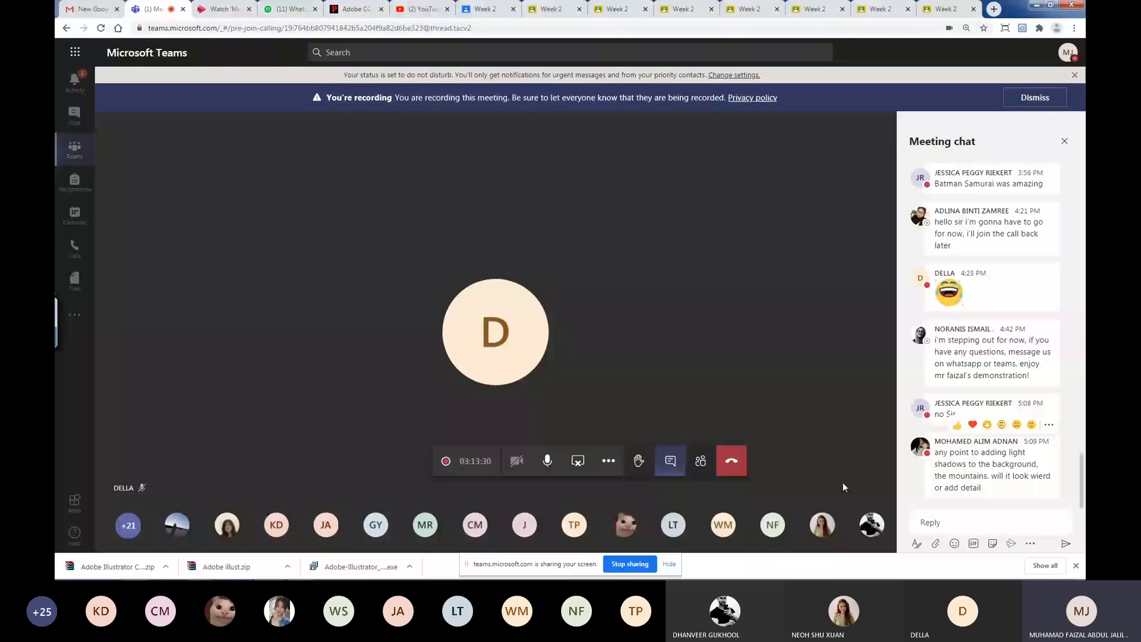
click(302, 569)
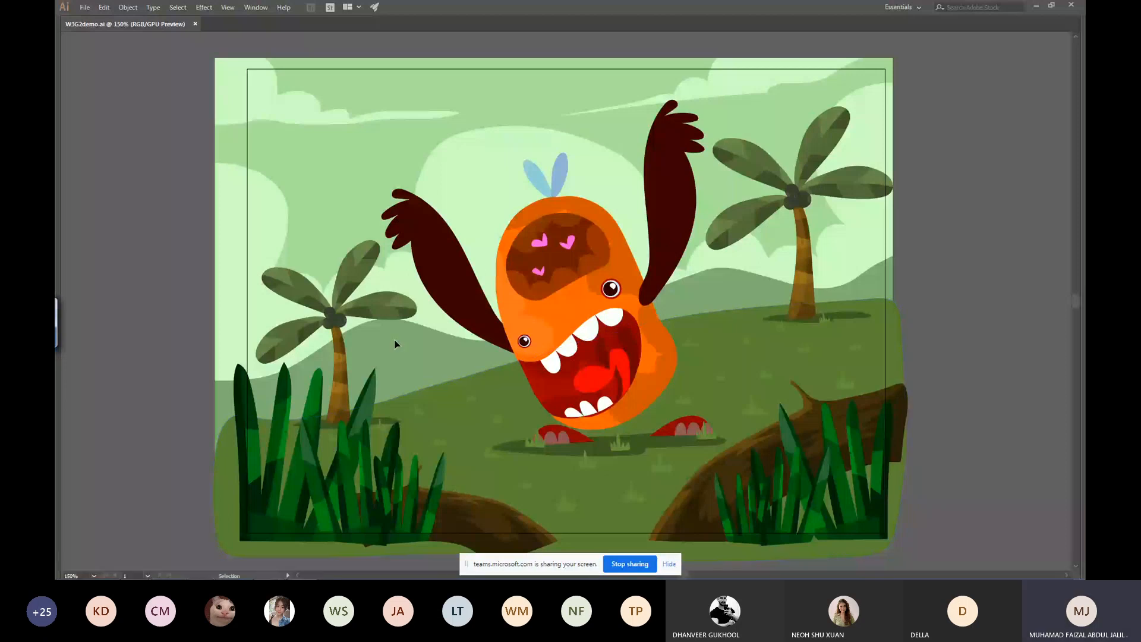
Lock Ground, unlock Layer 5, and cut the distant hills along zigzag shadow lines with the Knife tool.
key(Tab)
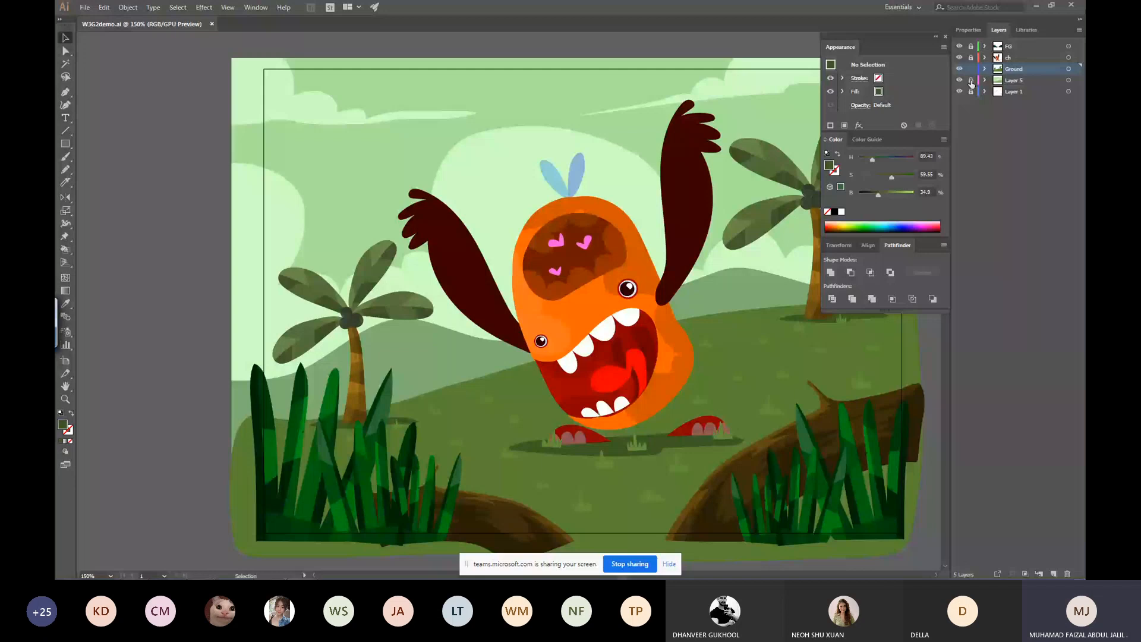
click(970, 80)
click(970, 68)
click(737, 285)
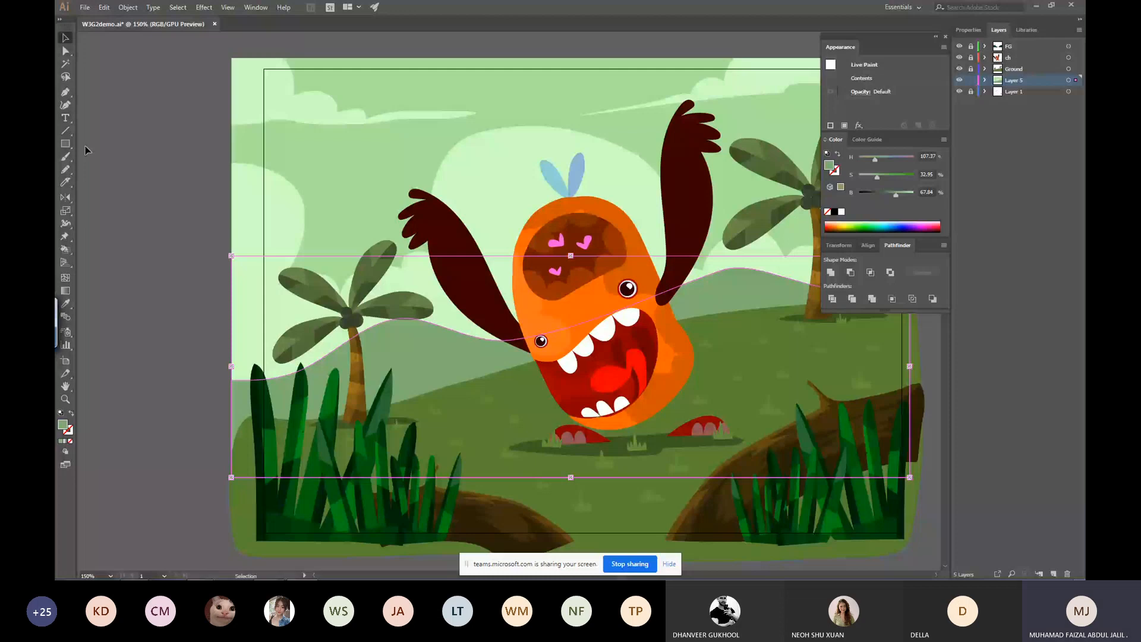
click(65, 182)
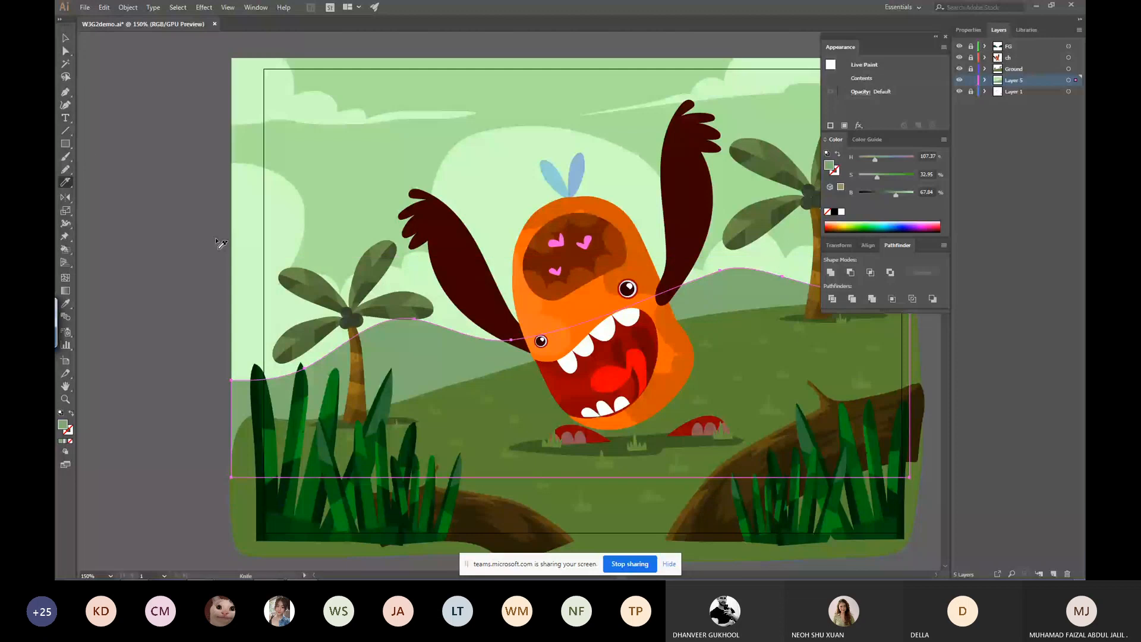
drag(224, 421, 351, 335)
mouse_move(726, 280)
mouse_down()
mouse_move(493, 397)
mouse_move(229, 414)
mouse_up()
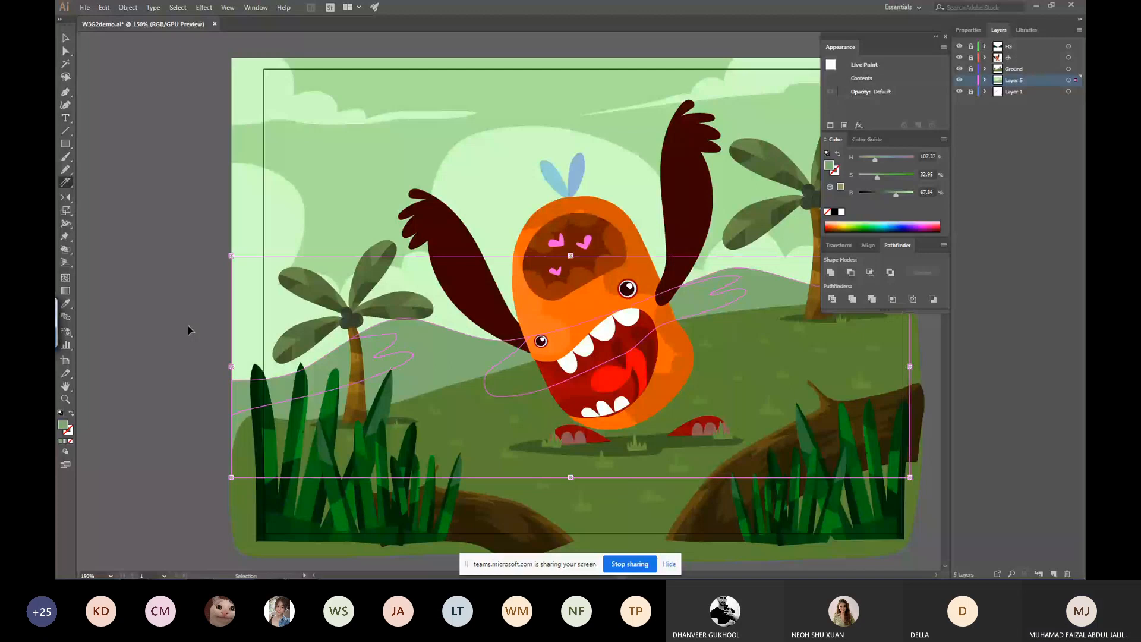
click(188, 330)
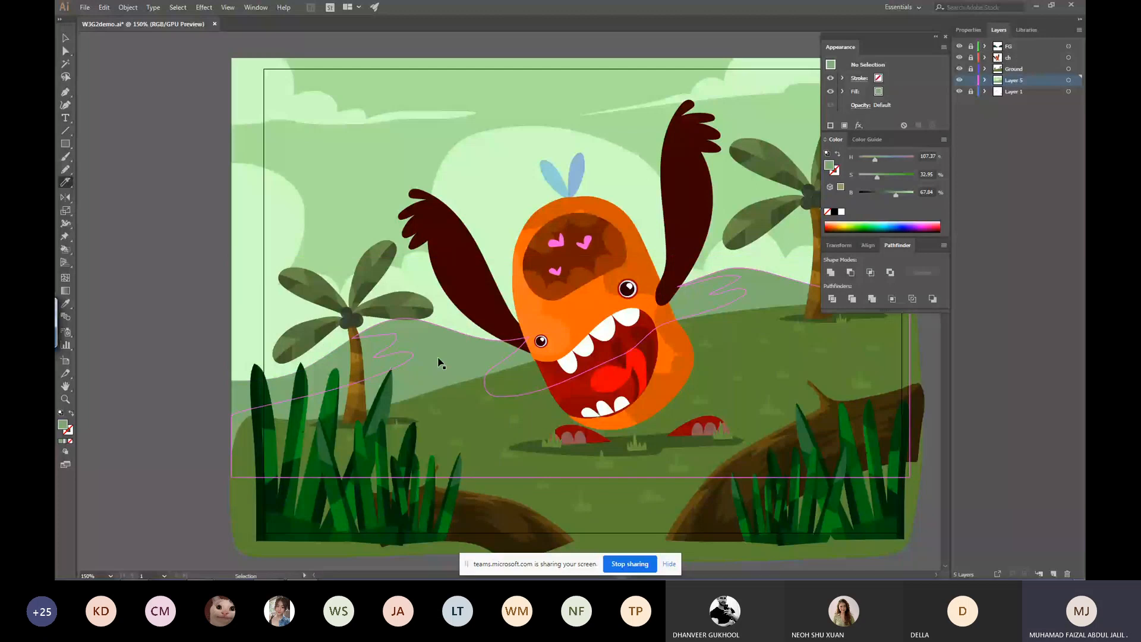
Recolor the cut shadow part of the distant hills a darker green with H 107.76, S 33.11 and B 58.04.
key(v)
click(472, 358)
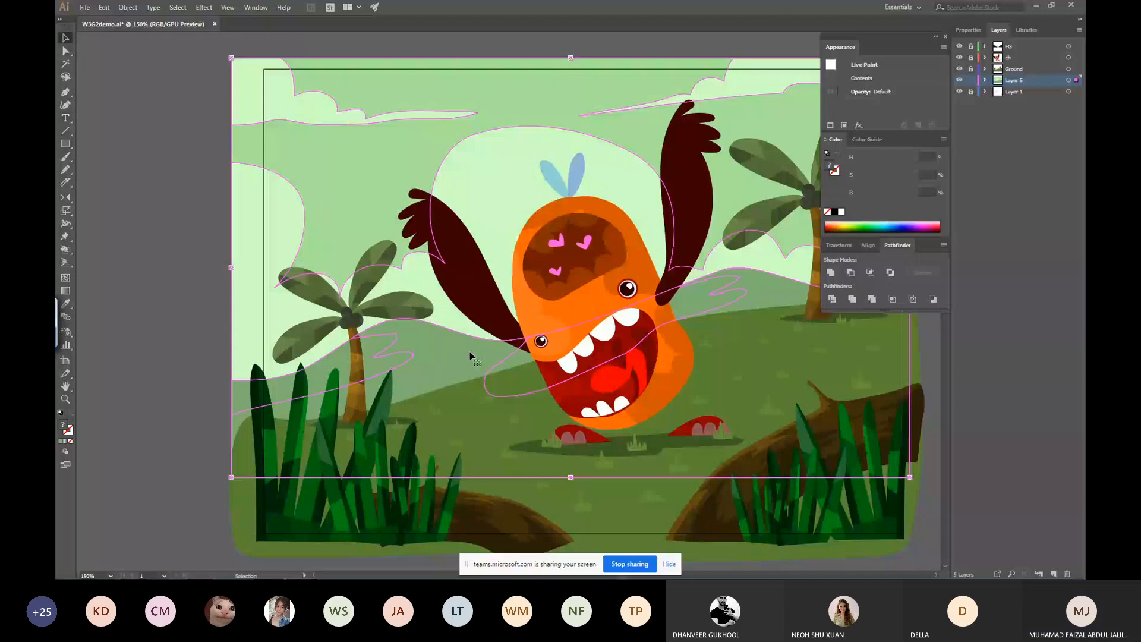
key(a)
click(441, 351)
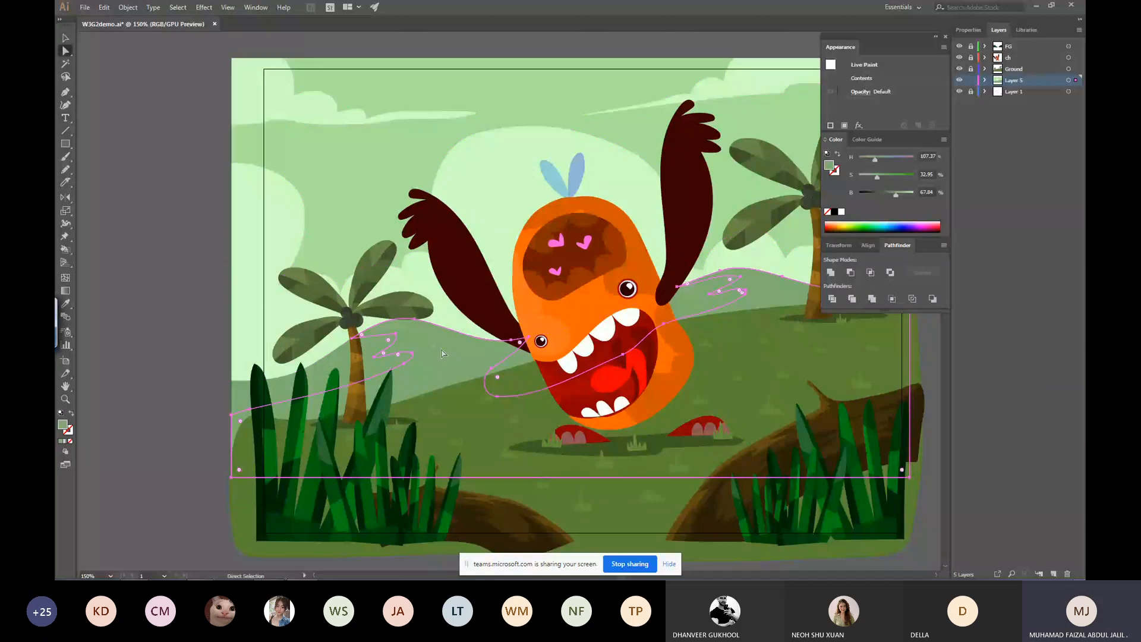
key(v)
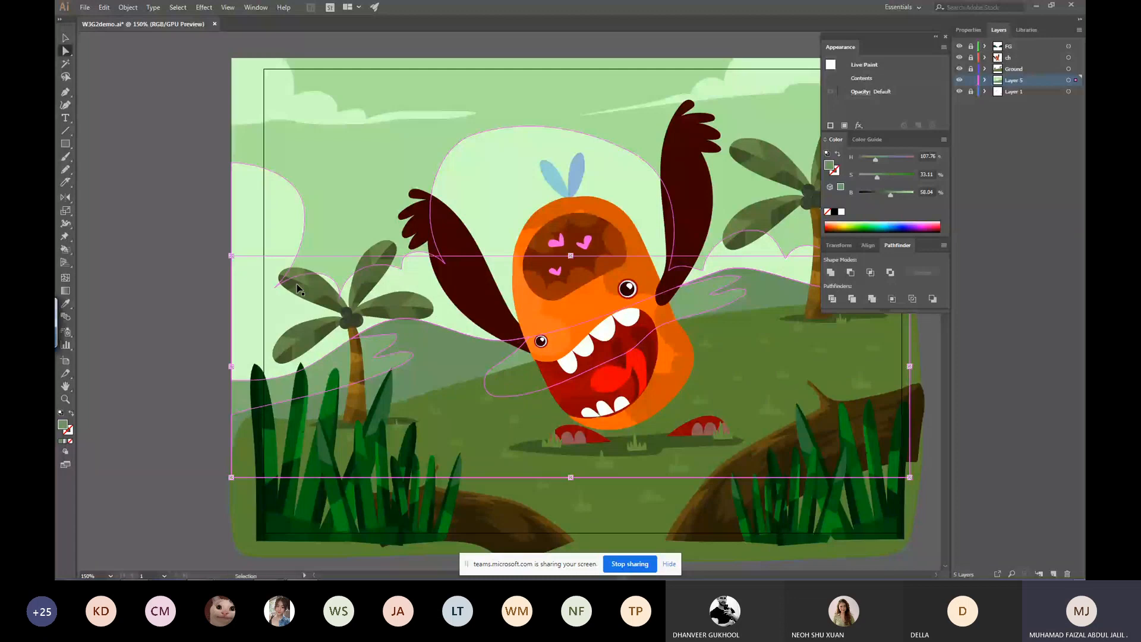
key(ctrl+shift+a)
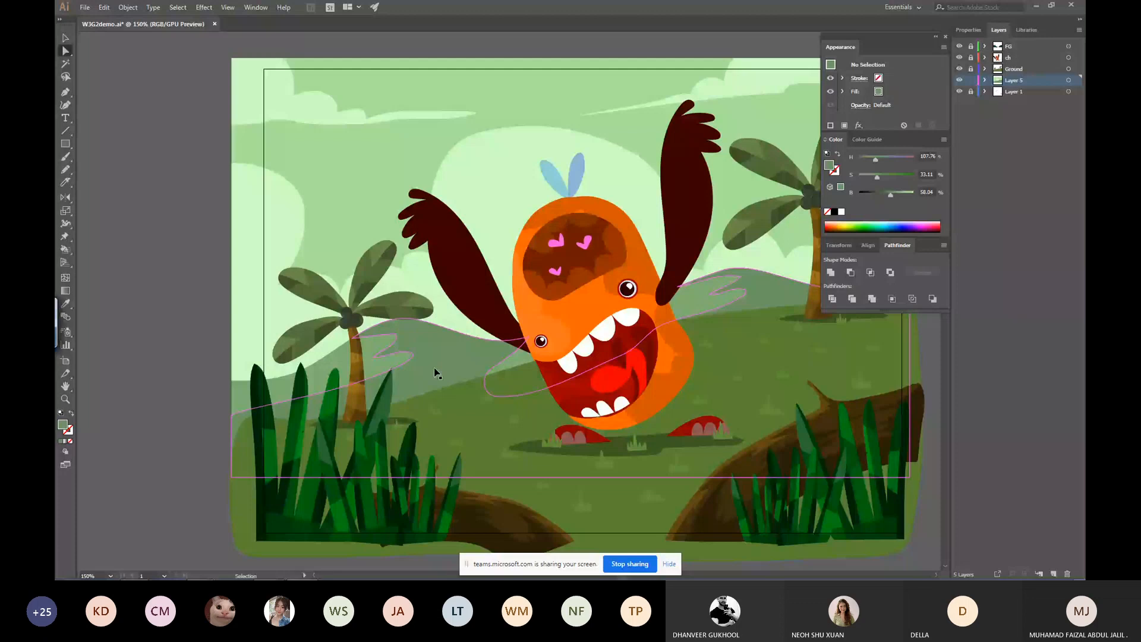
key(v)
click(507, 300)
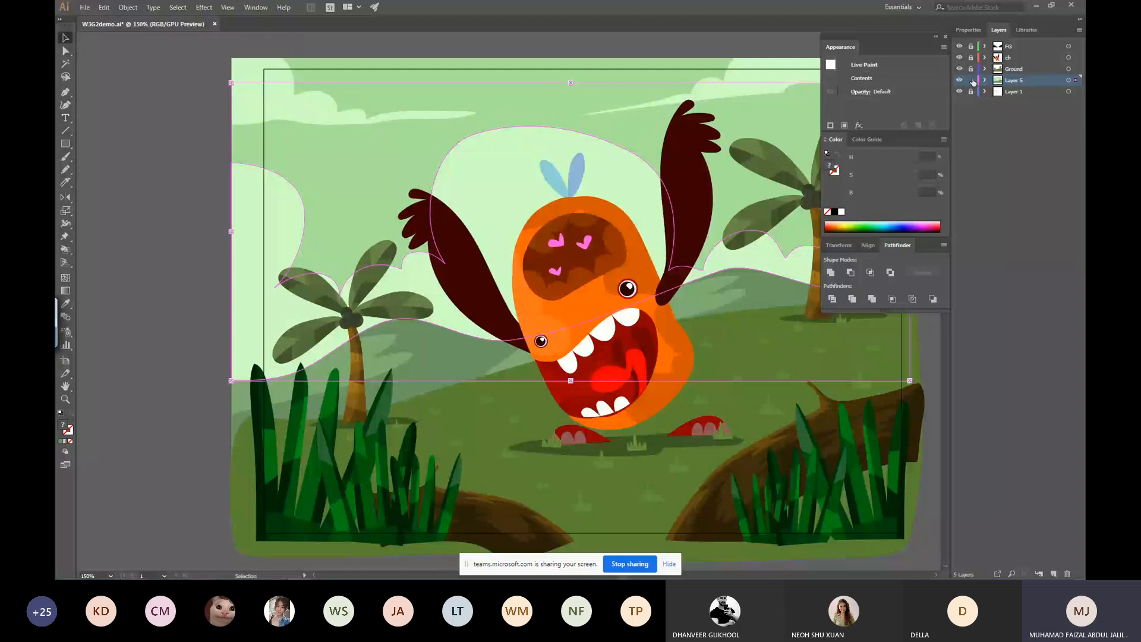
Lock Layer 5, unlock Ground, and place a copy of the left palm, scaled to about half size, behind the hill's ridge beside the monster.
click(972, 79)
click(971, 69)
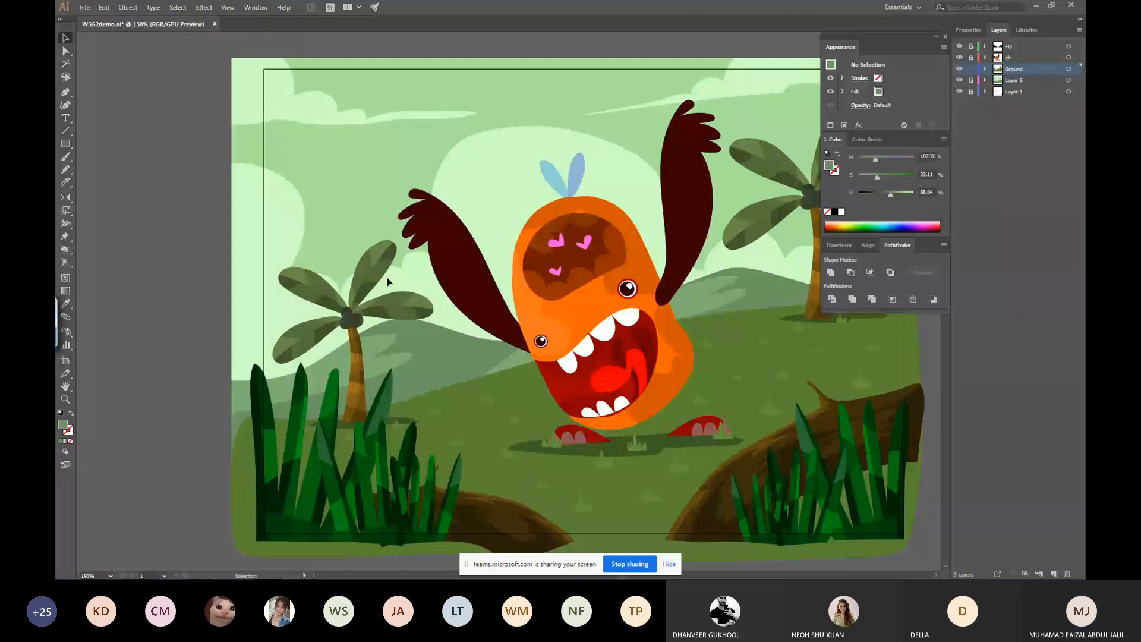
click(389, 308)
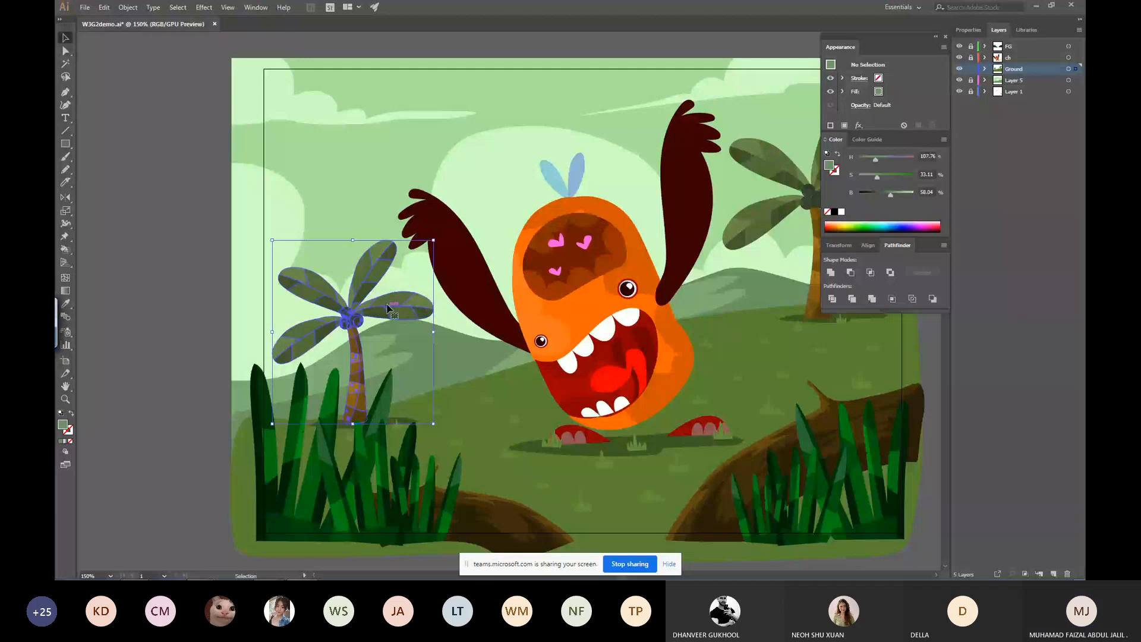
drag(387, 308, 500, 282)
drag(546, 214, 470, 301)
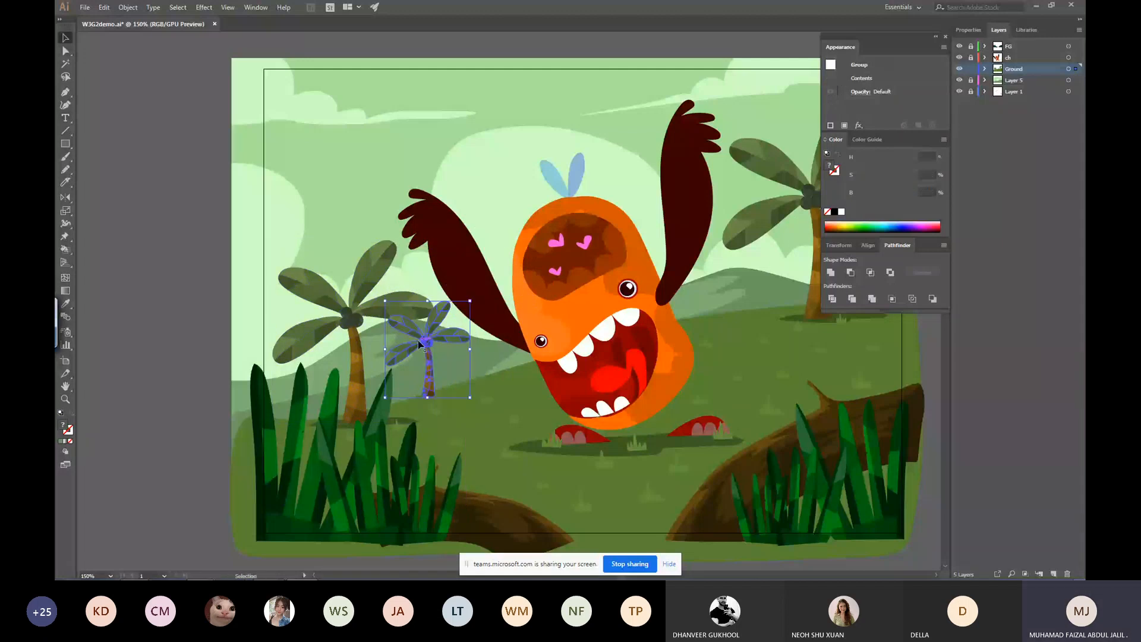
drag(419, 344, 446, 352)
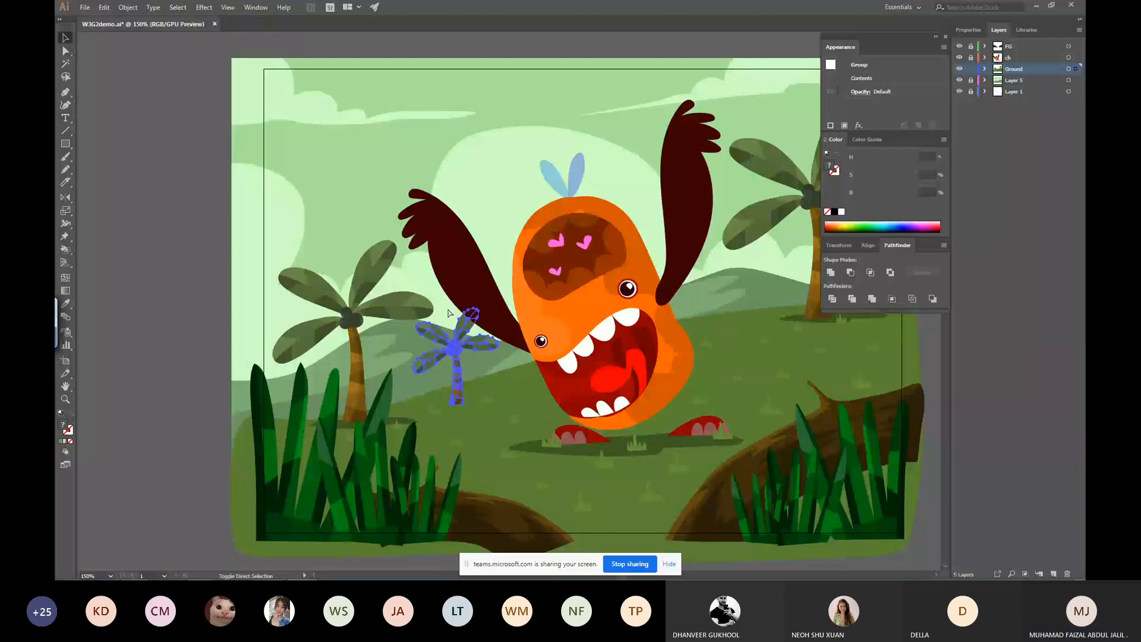
click(461, 358)
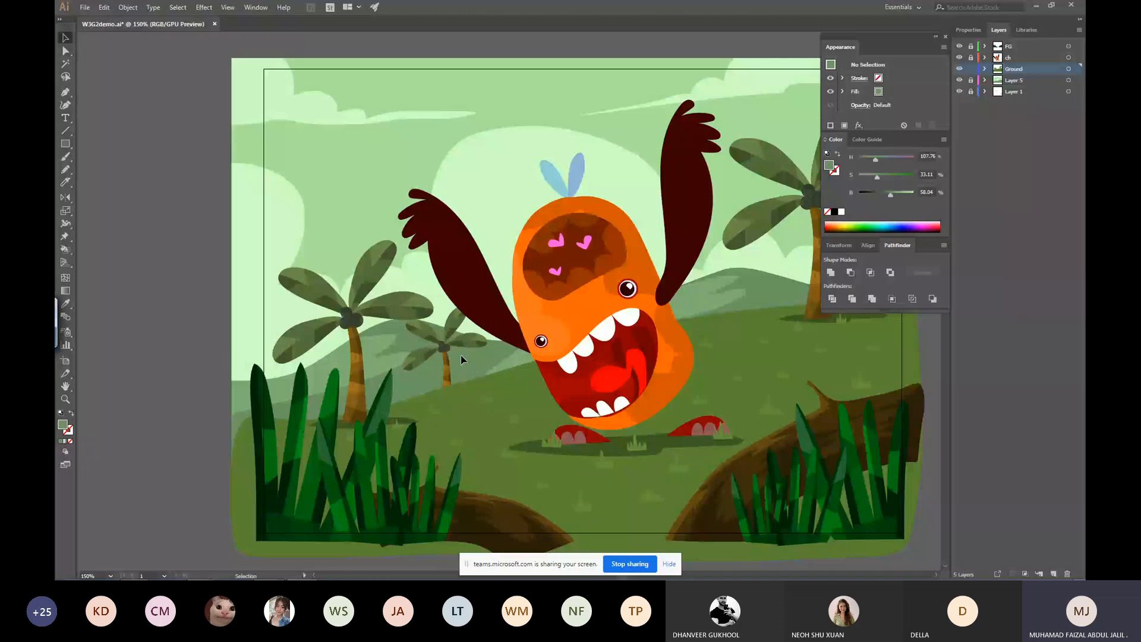
click(450, 378)
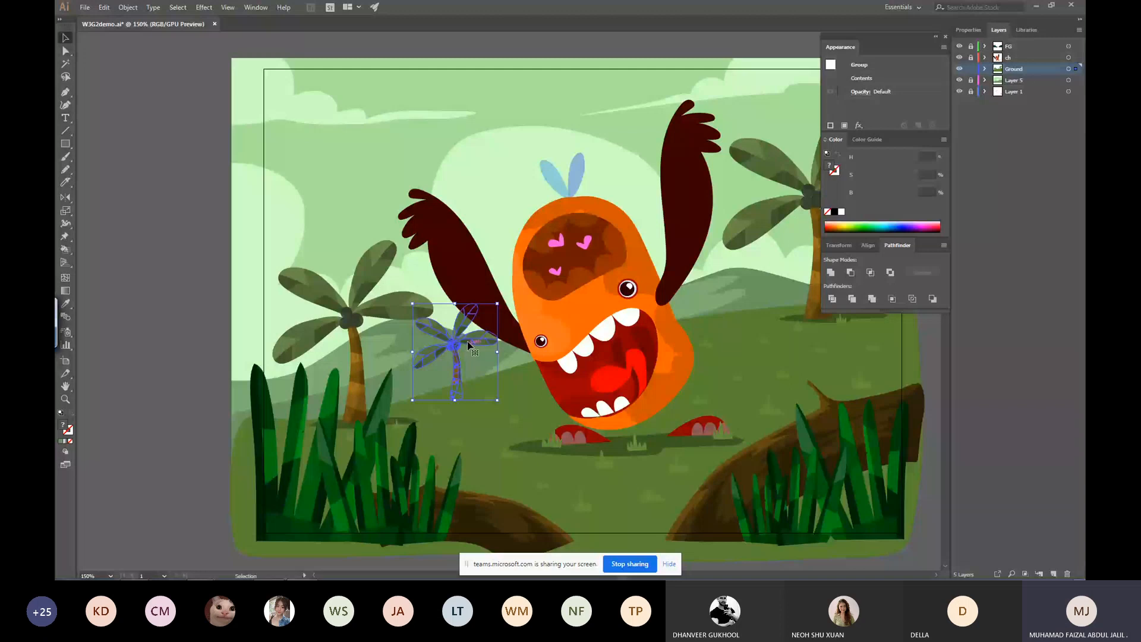
click(255, 7)
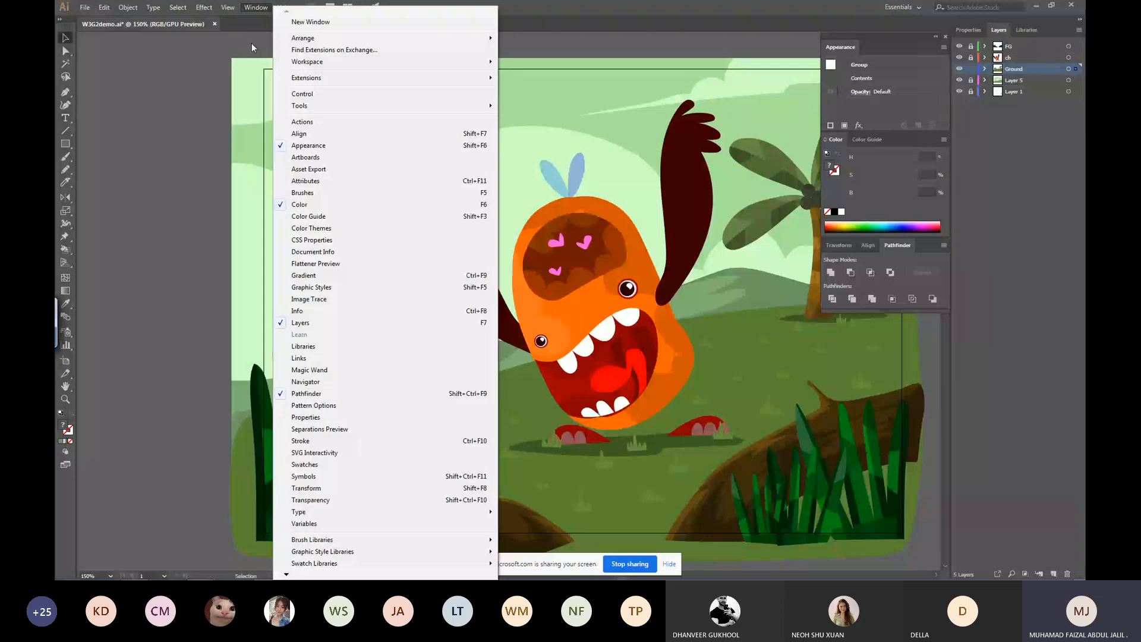
click(309, 229)
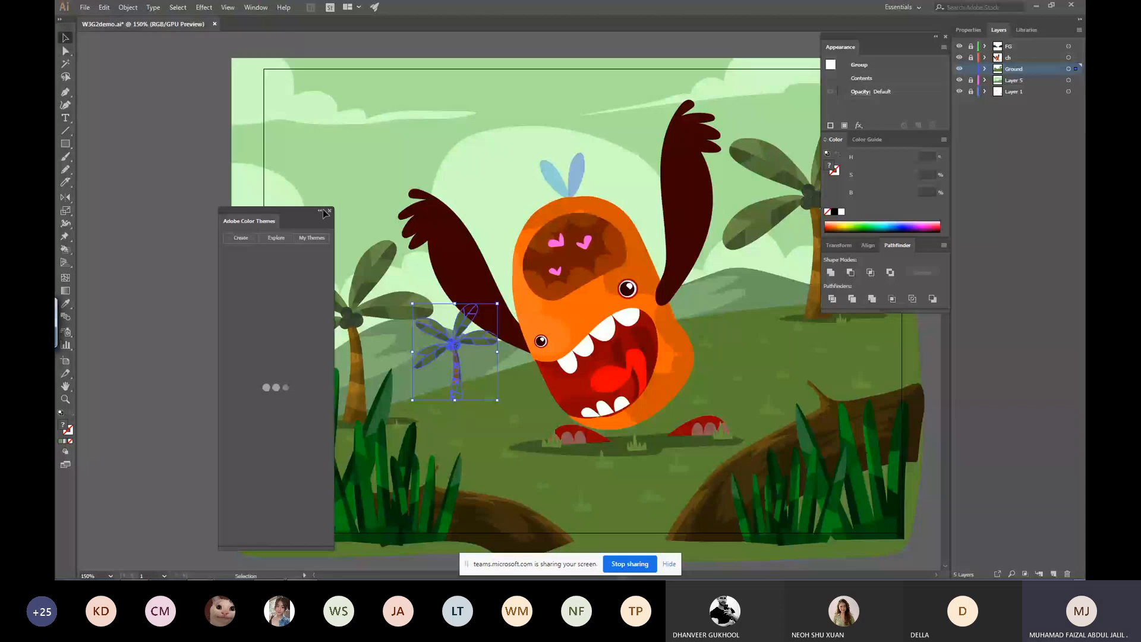
click(329, 211)
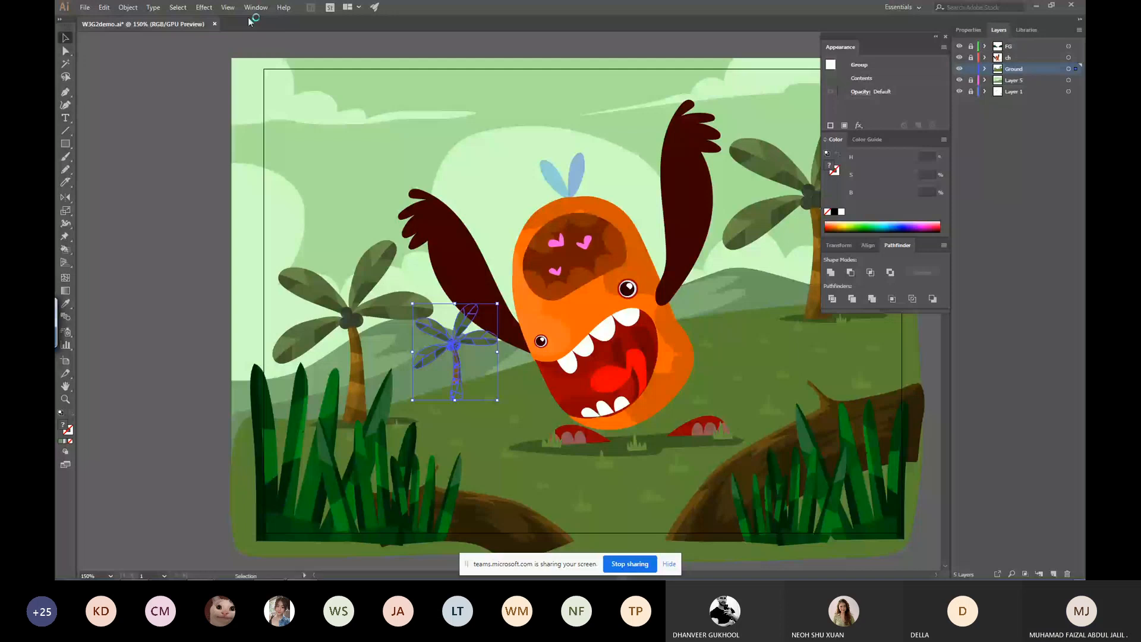
Unite the small background palm into one silhouette, shrink it, and place a copy beside it nearer the monster.
click(832, 272)
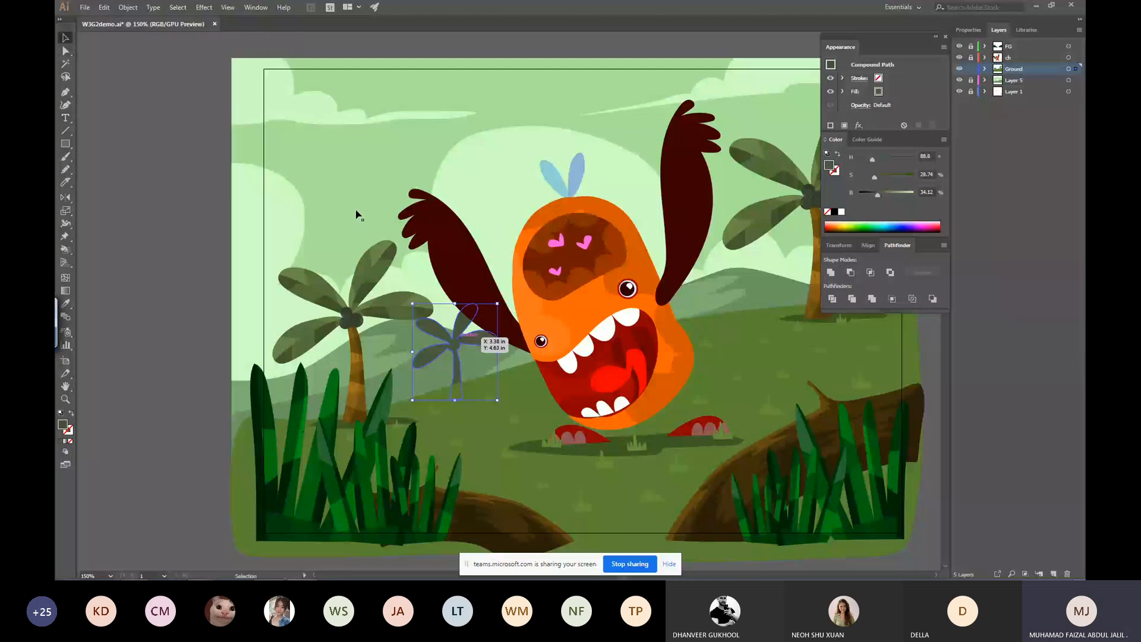
drag(447, 359, 421, 361)
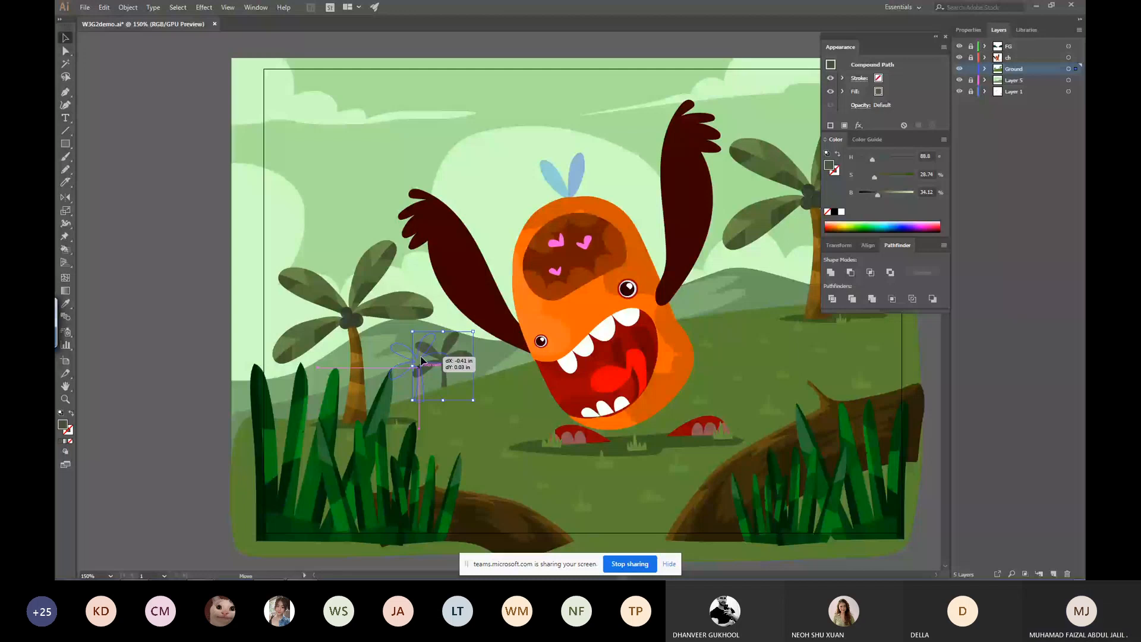
drag(421, 361, 484, 340)
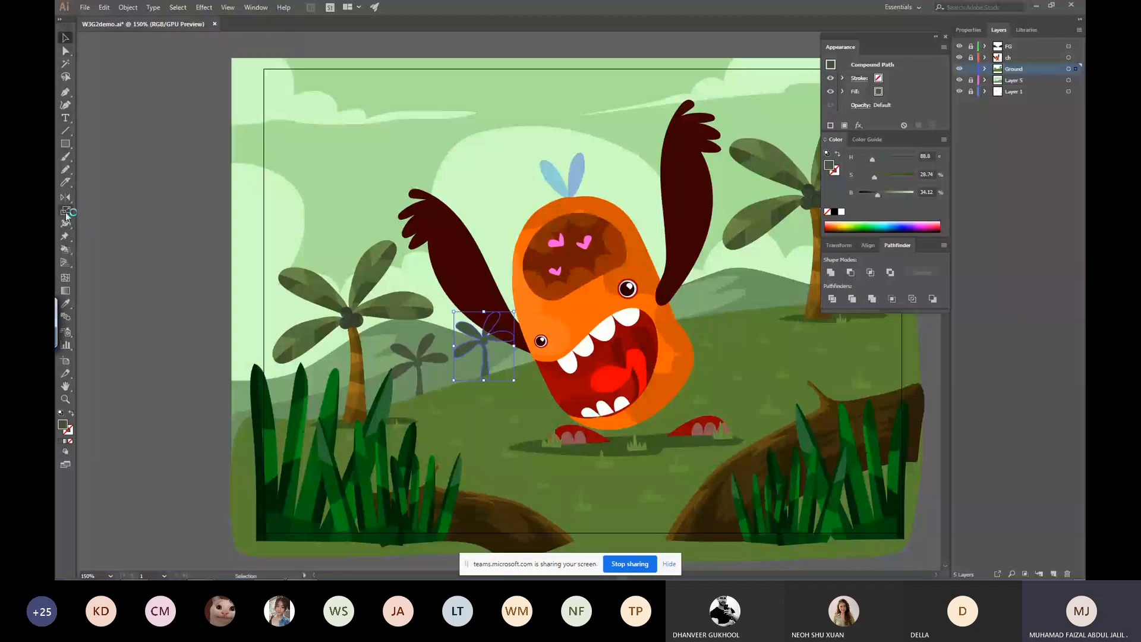
Mirror the copied palm, scale it down further, and seat it on the hill's ridge beside the monster's arm.
click(66, 196)
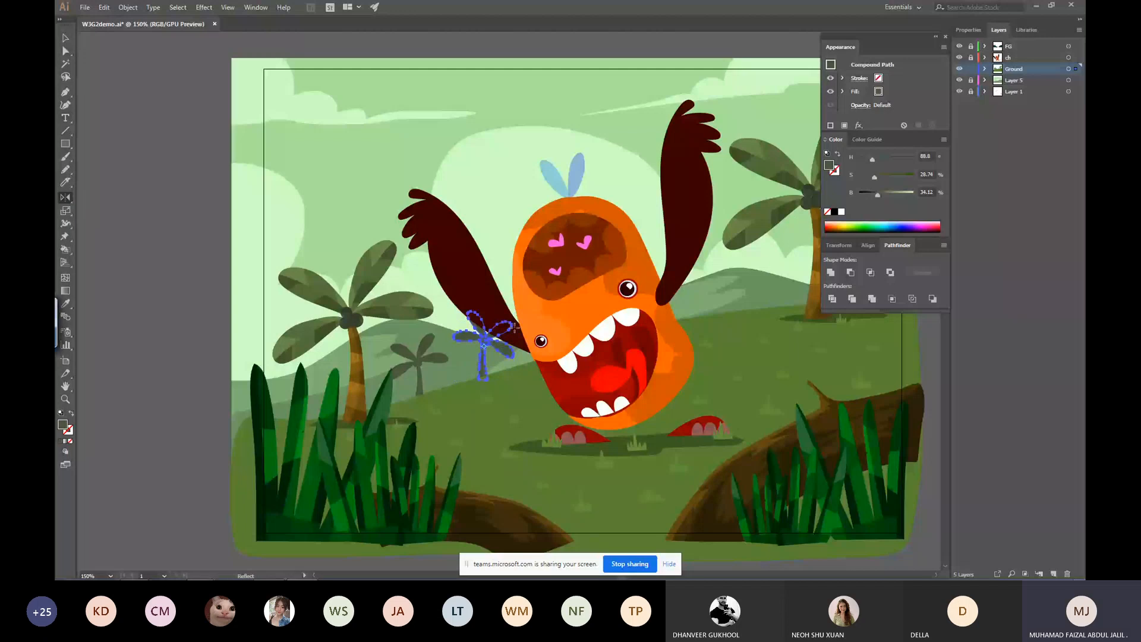
key(v)
drag(516, 311, 509, 292)
drag(513, 315, 496, 336)
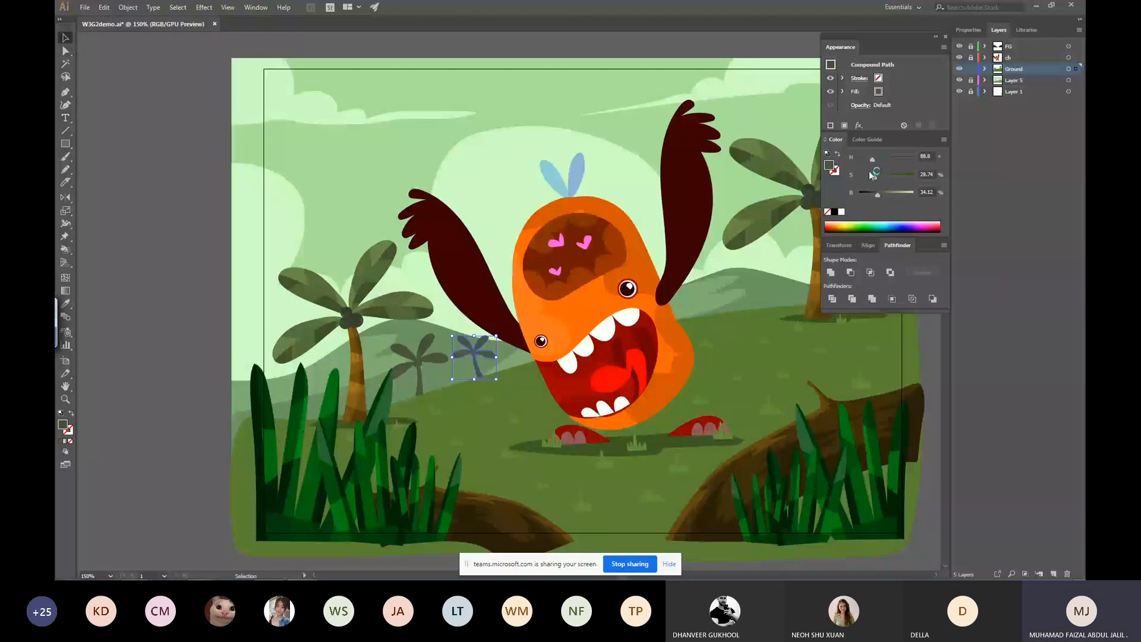
Recolor both small background palms dark teal with H 170.4, S 28.74 and B 34.12.
key(a)
drag(483, 351, 427, 353)
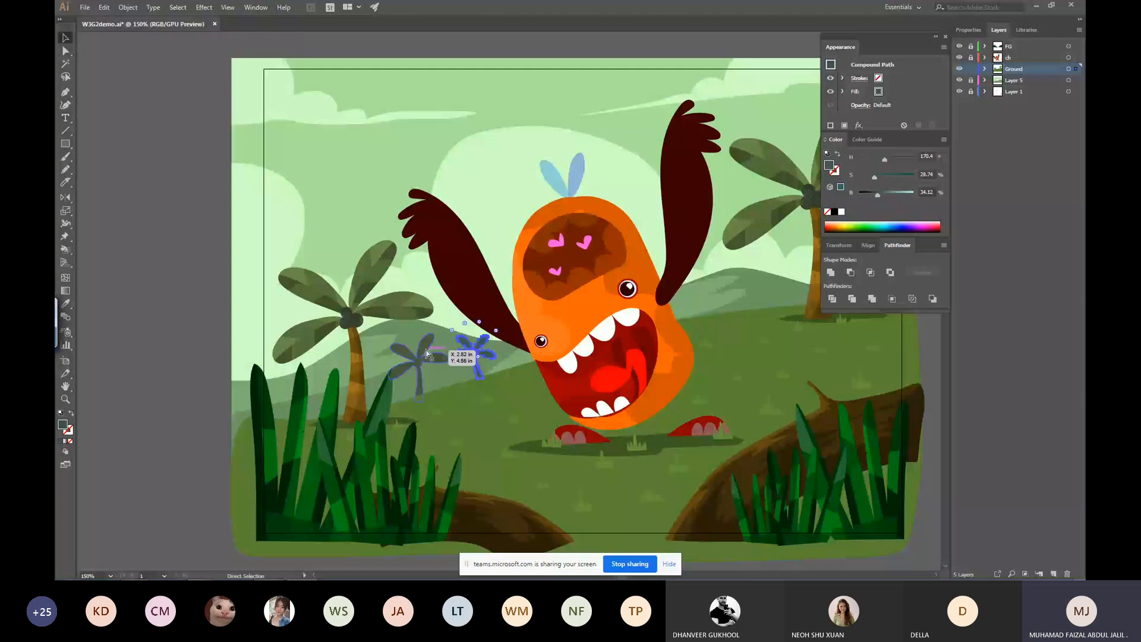
key(i)
key(ctrl+shift+a)
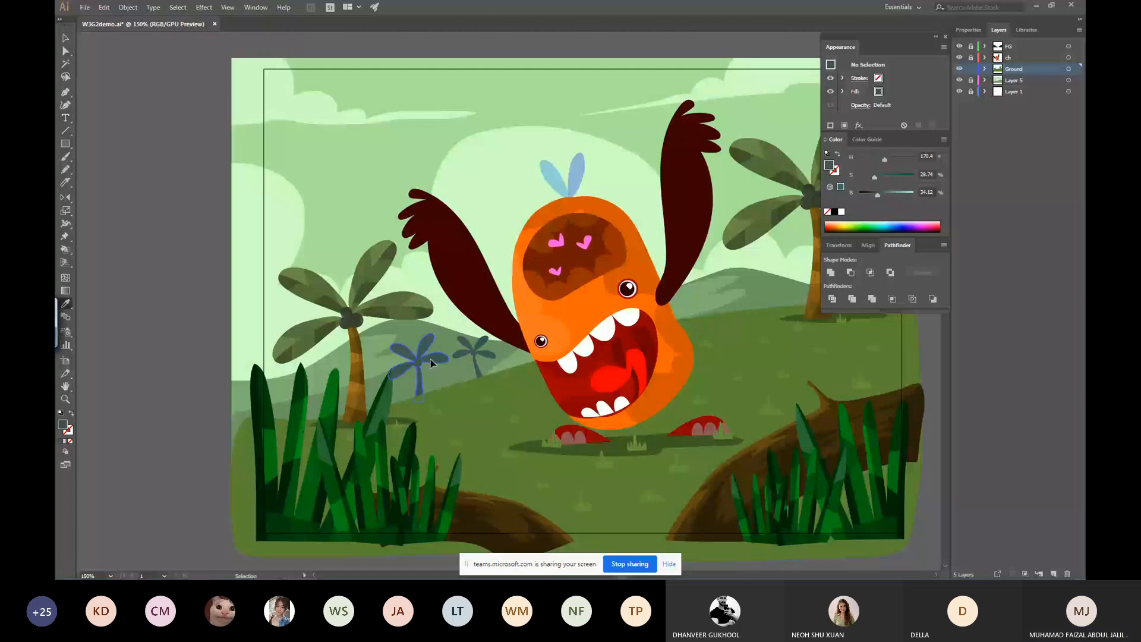
Place copies of the teal palms on the ridge around the large right palm, two before its trunk and one beyond it.
drag(430, 359, 581, 333)
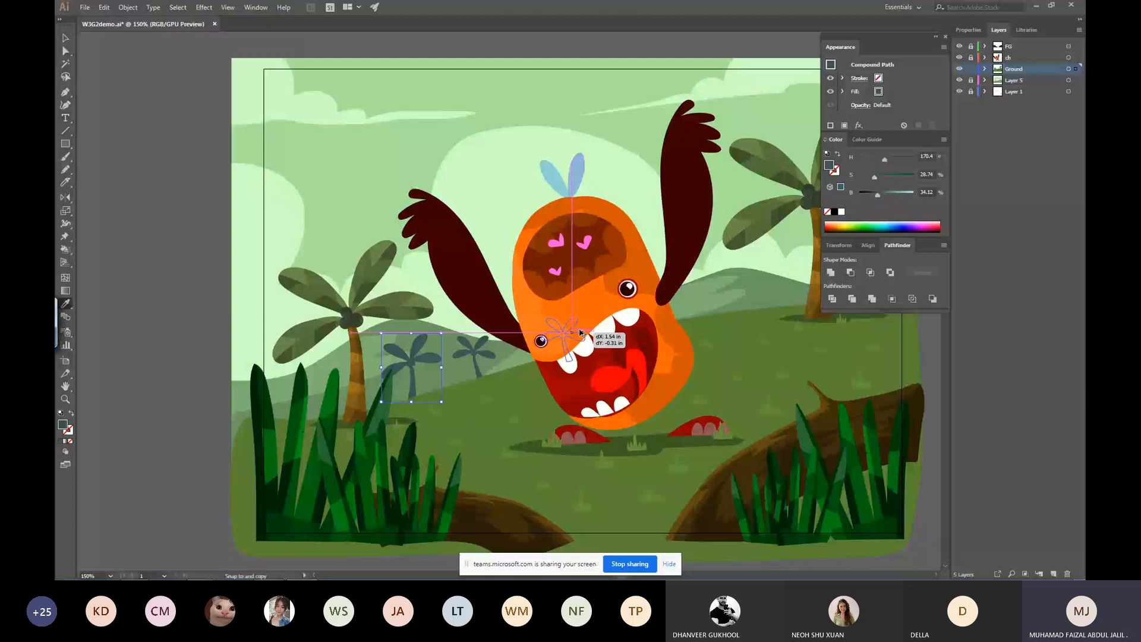
drag(579, 331, 791, 277)
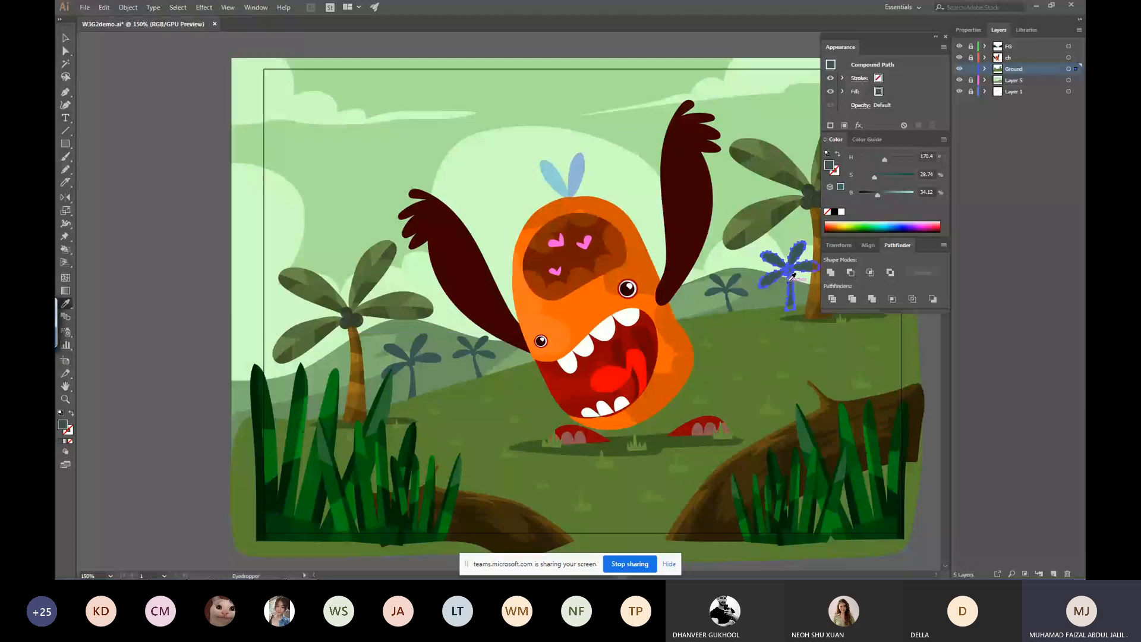
drag(791, 277, 562, 271)
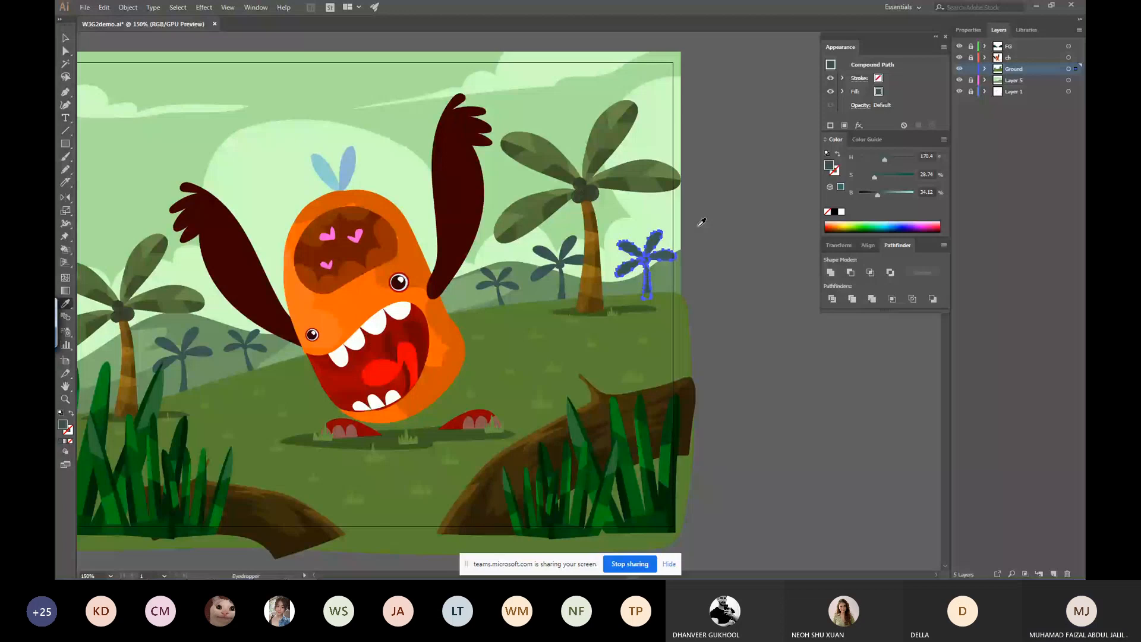
Reflect the rightmost teal palm across the vertical axis.
key(o)
key(Return)
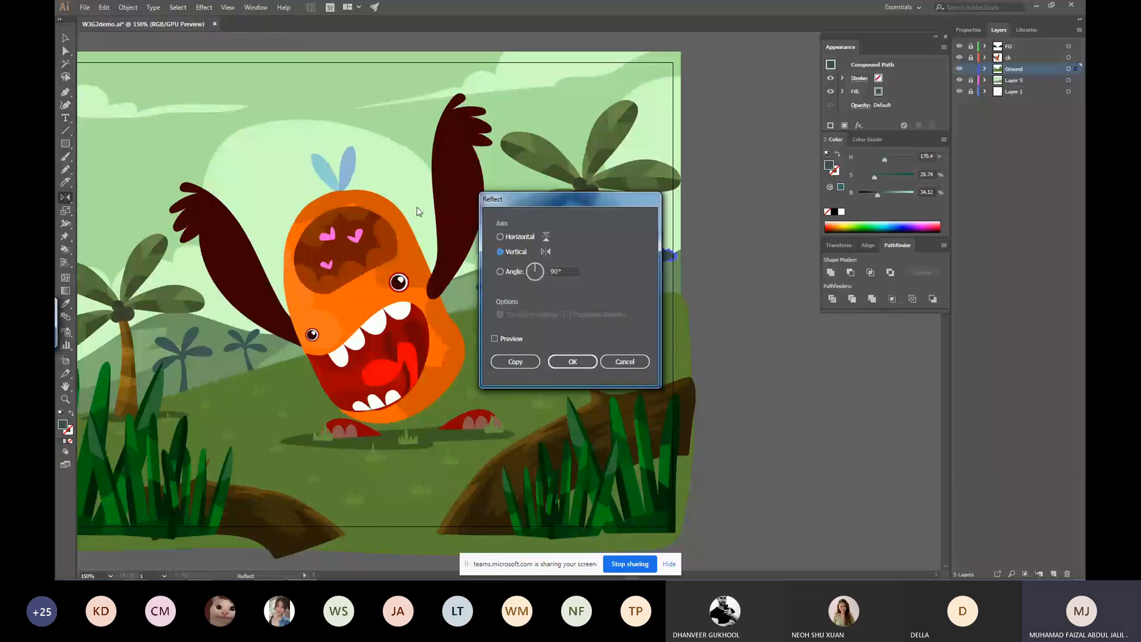
key(Return)
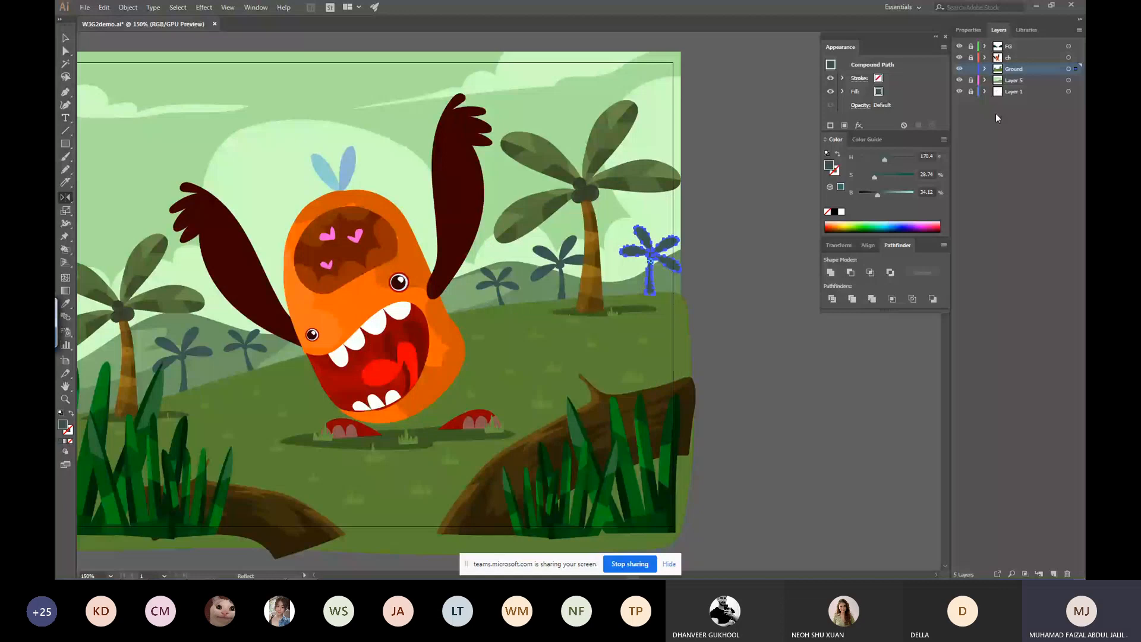
Lighten the teal background palms to a brightness of about 43%, and add another copy behind the large left palm.
drag(877, 194, 882, 195)
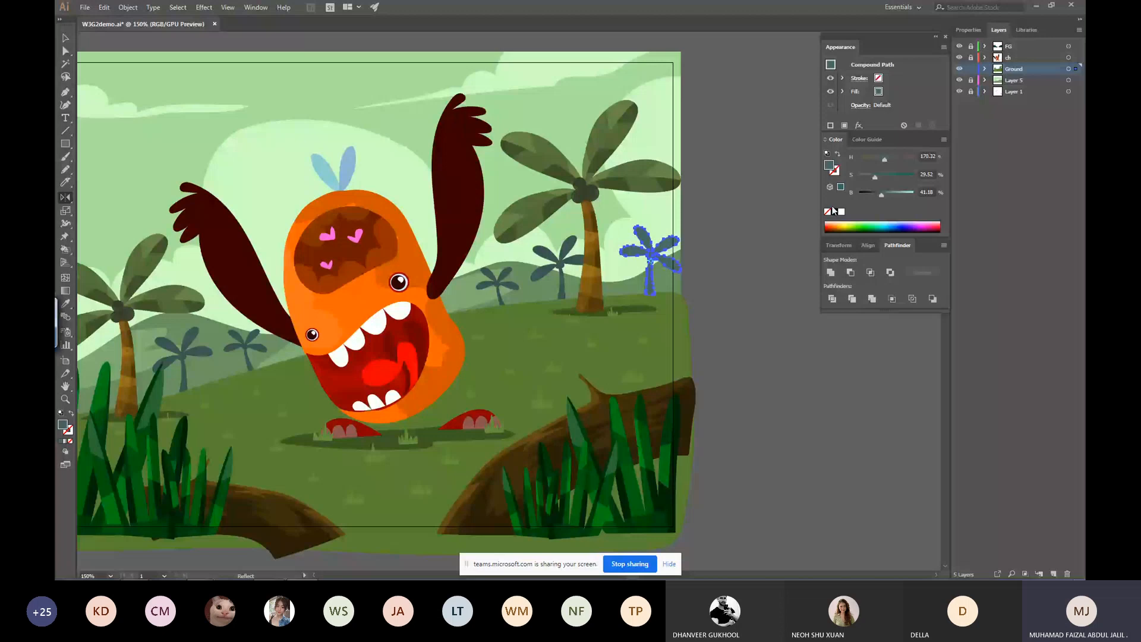
ctrl+click(468, 288)
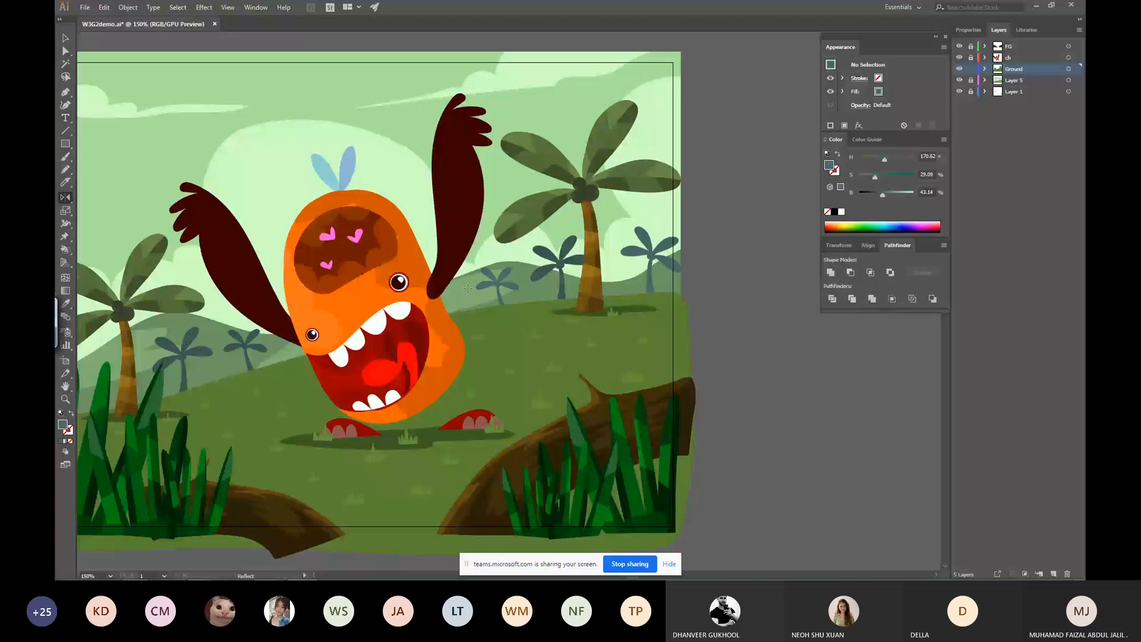
drag(239, 326, 613, 295)
ctrl+click(615, 309)
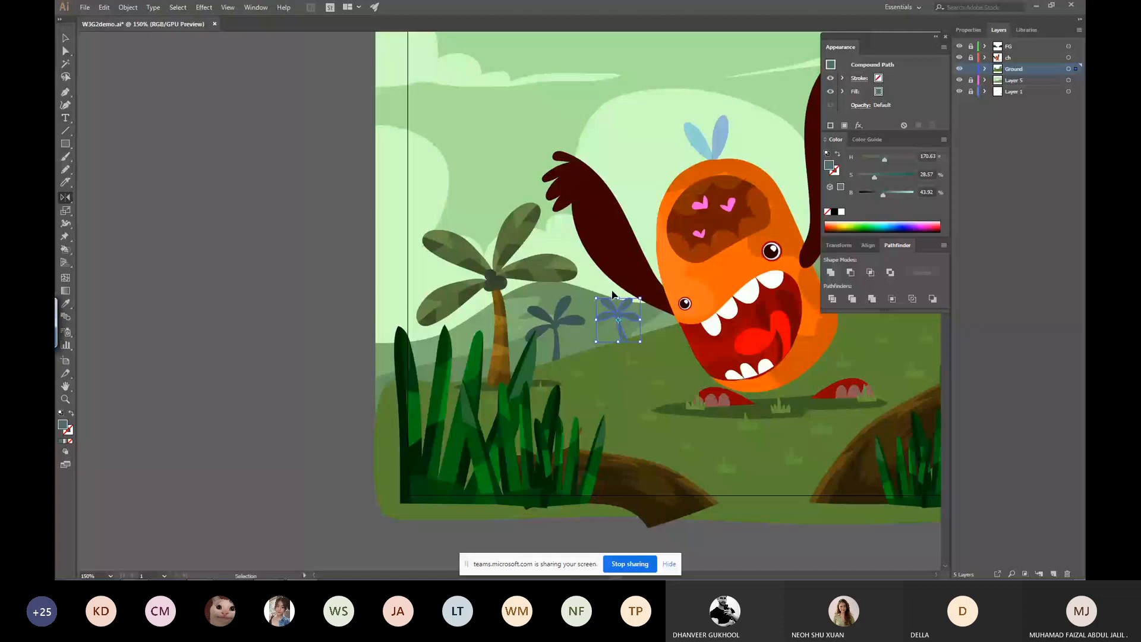
click(301, 314)
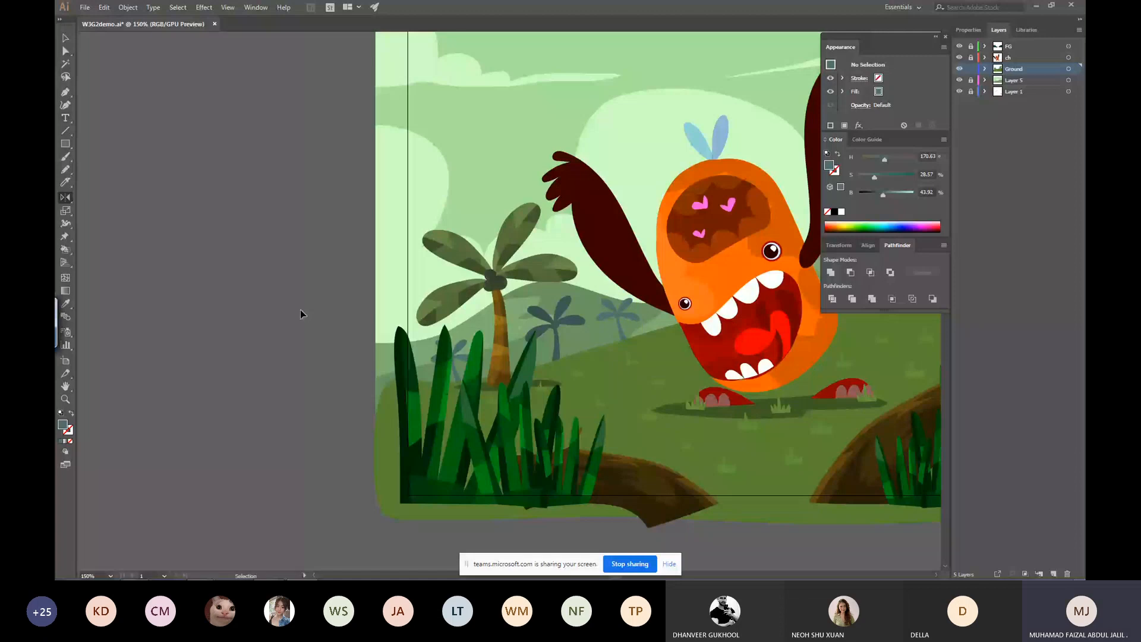
Review the whole illustration without the panels, save the document, and restore the panels.
key(ctrl+minus)
key(ctrl+minus)
key(Tab)
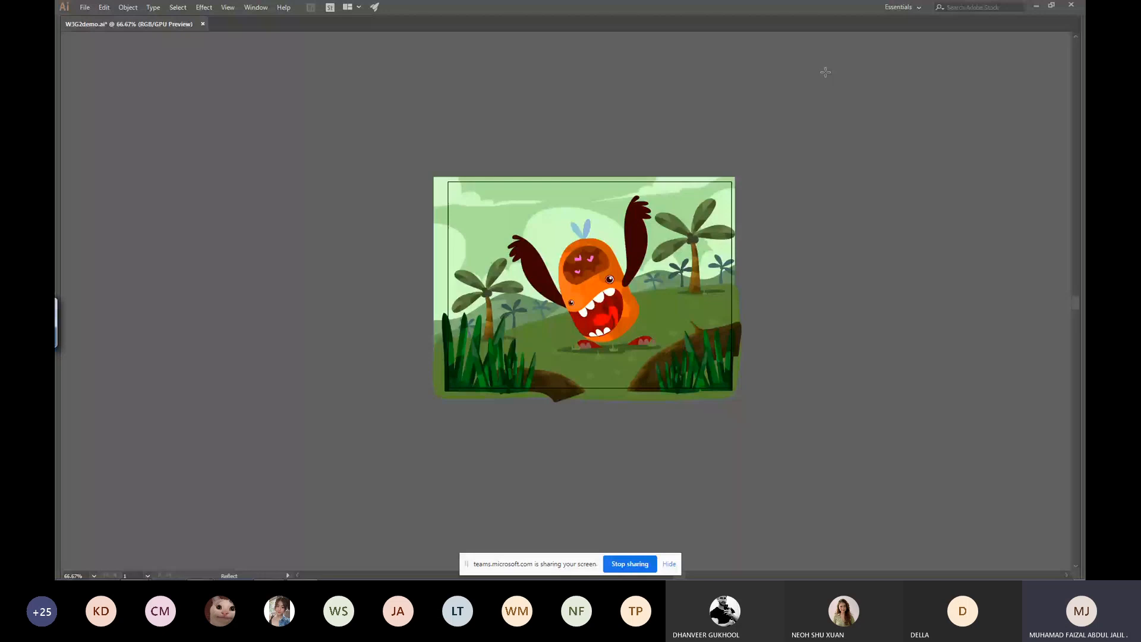
key(ctrl+s)
key(v)
key(ctrl+plus)
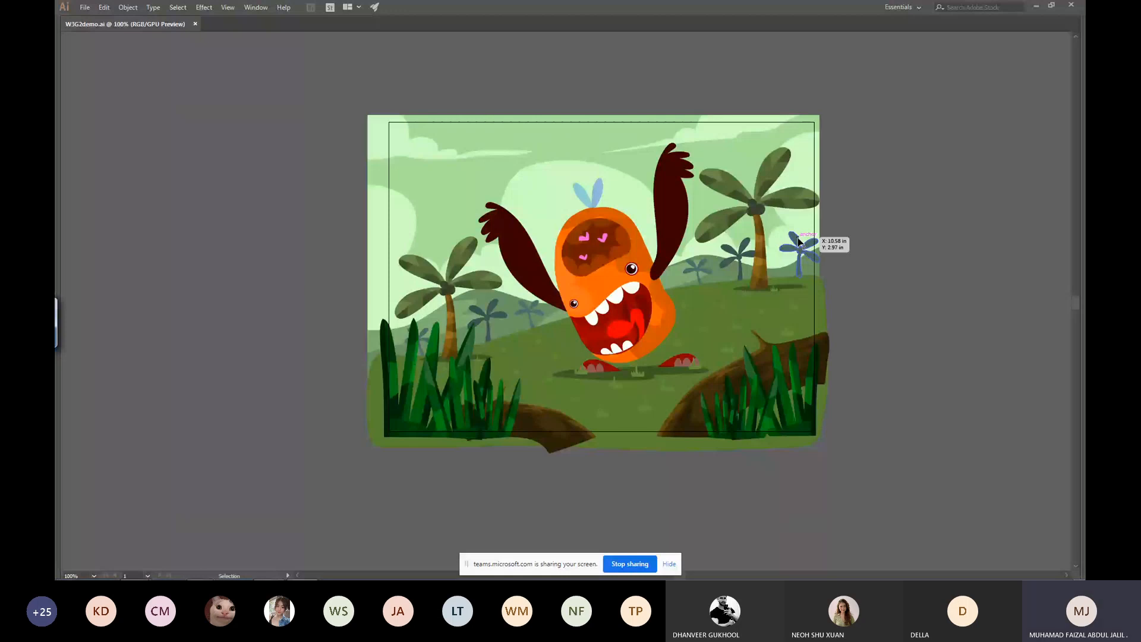
key(F7)
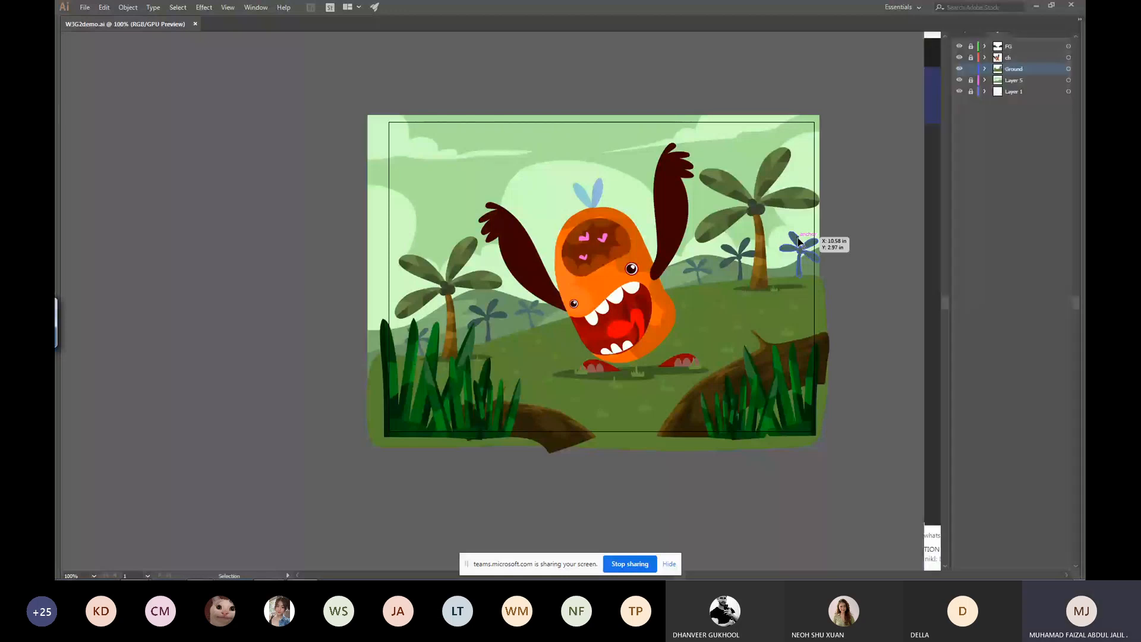
key(Tab)
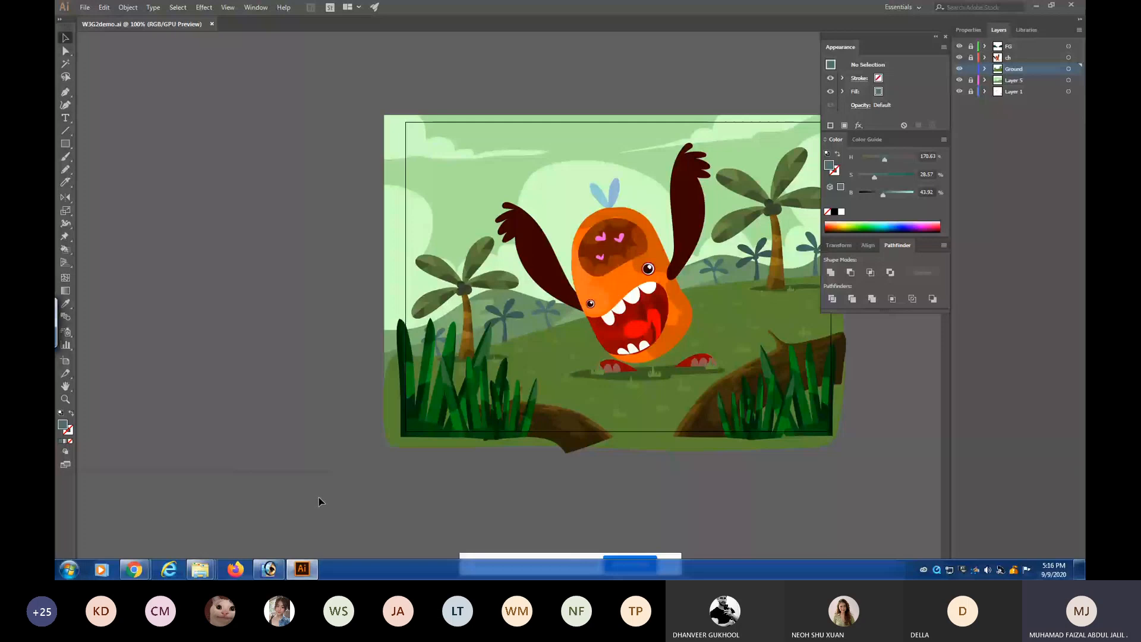
Switch to Chrome to check the Microsoft Teams meeting and its chat, and return to Illustrator.
mouse_move(288, 567)
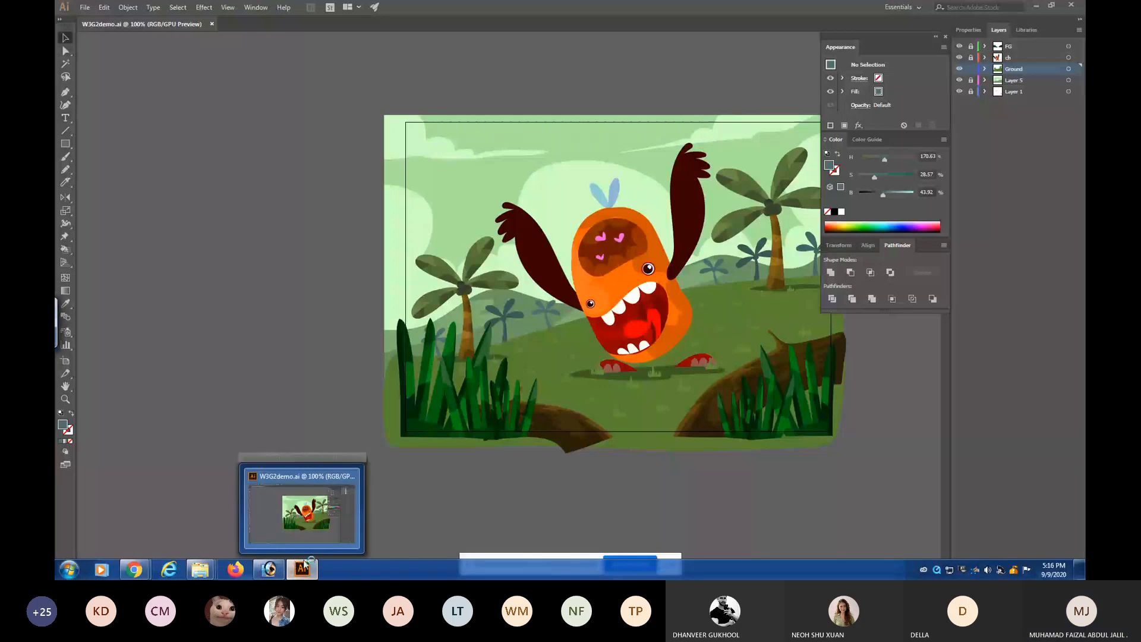
mouse_move(141, 575)
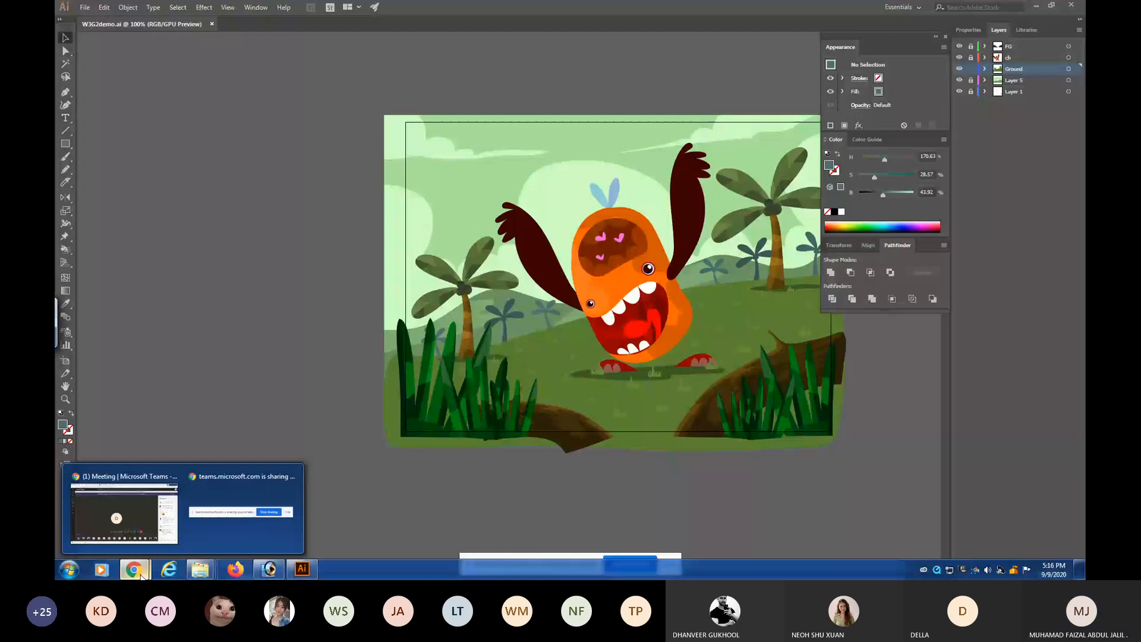
click(124, 512)
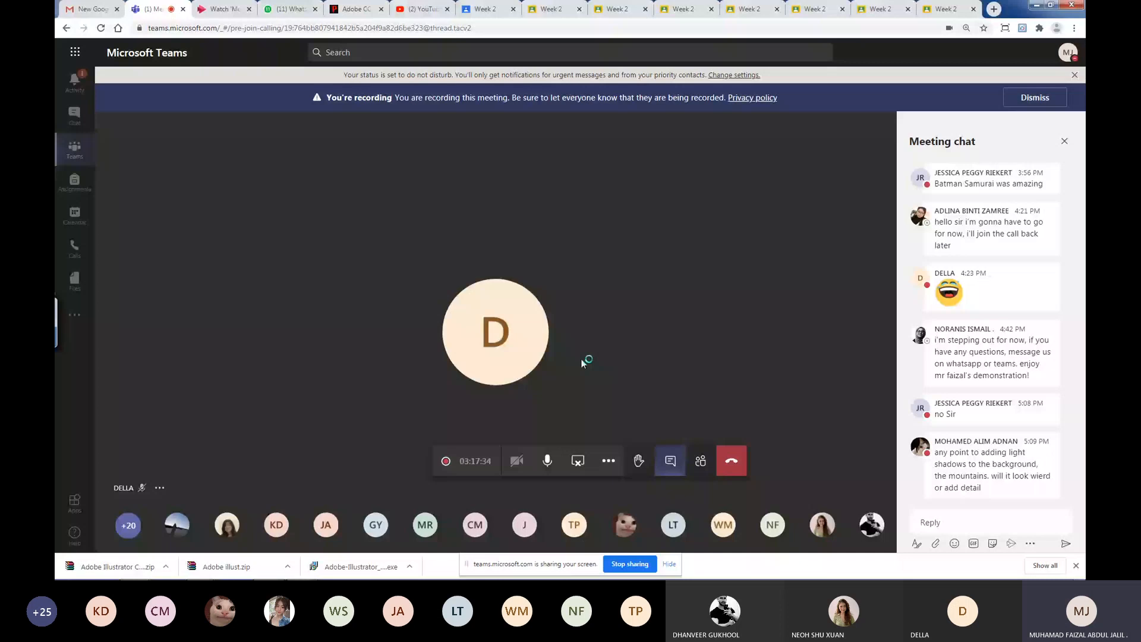
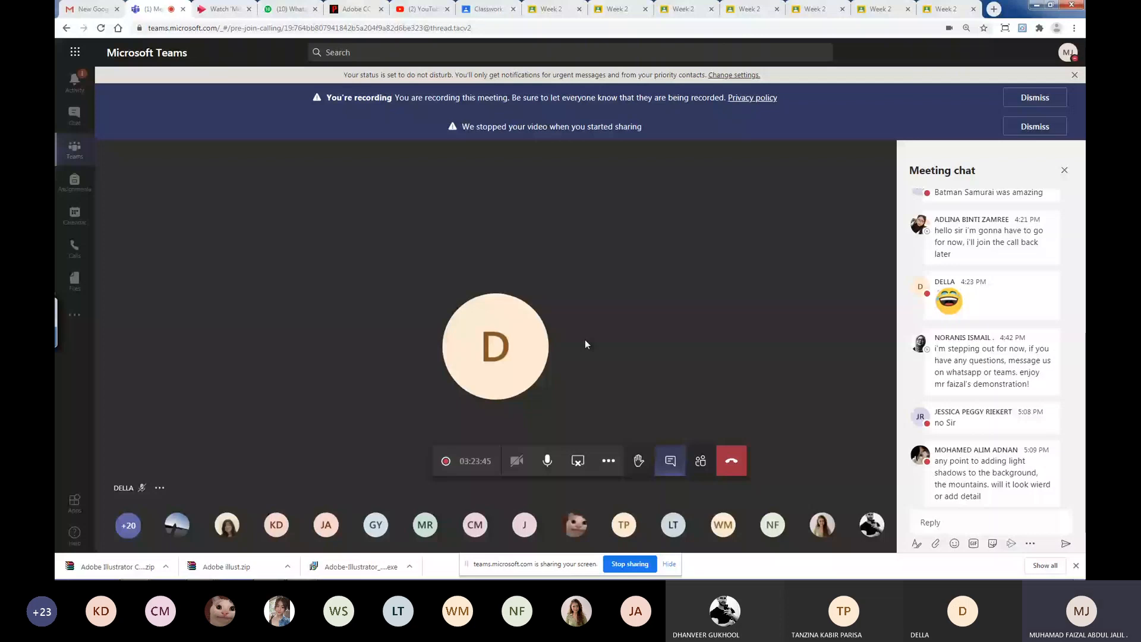
mouse_move(299, 573)
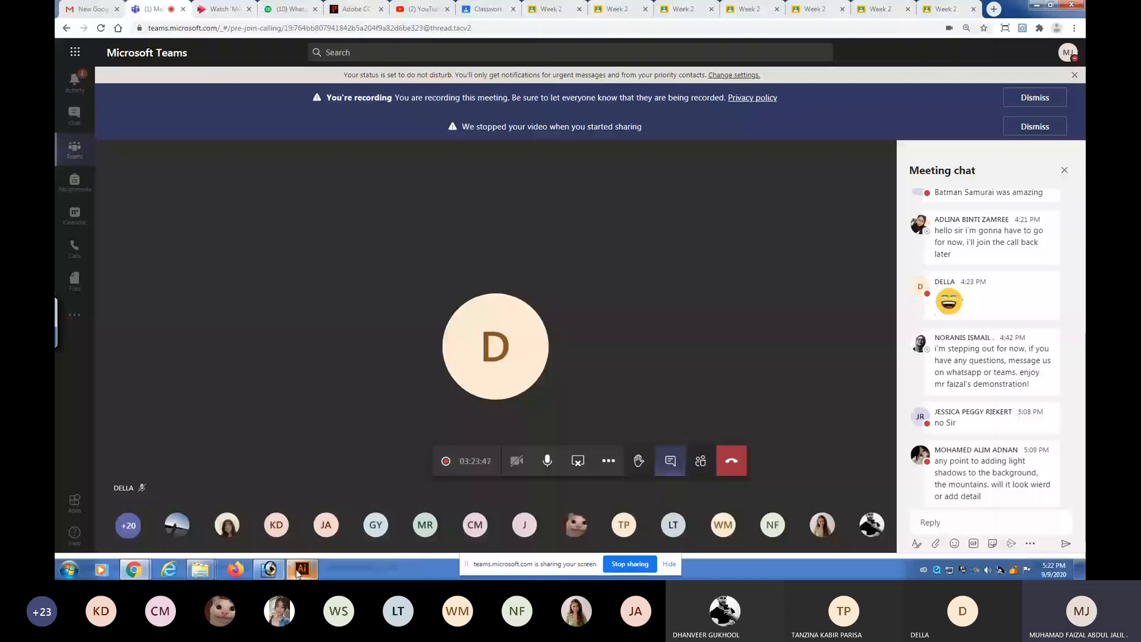
click(300, 571)
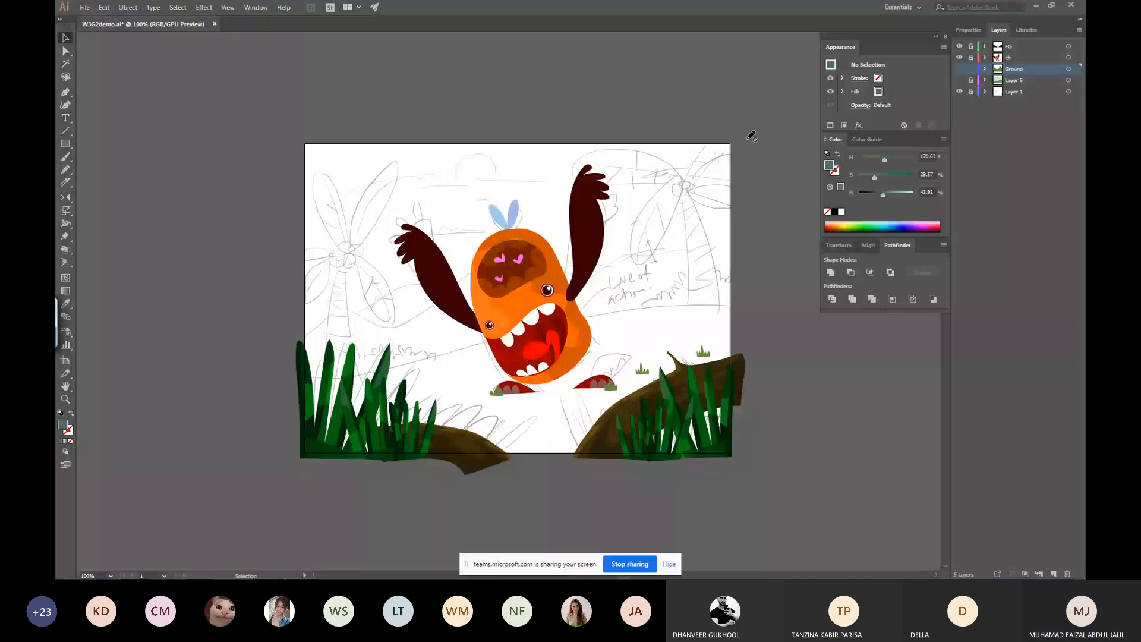
Export the artwork with Ground and Layer 5 hidden as JPEG W3G2demo2, replacing the existing file, in RGB at quality 10 and 150 ppi.
click(85, 7)
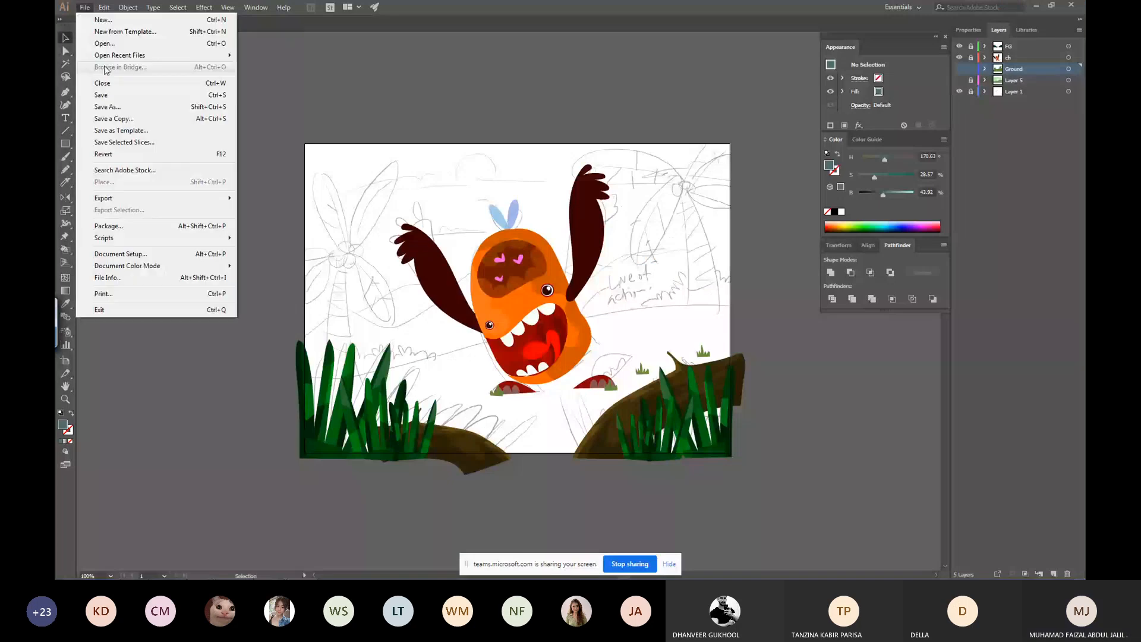
mouse_move(104, 198)
click(267, 210)
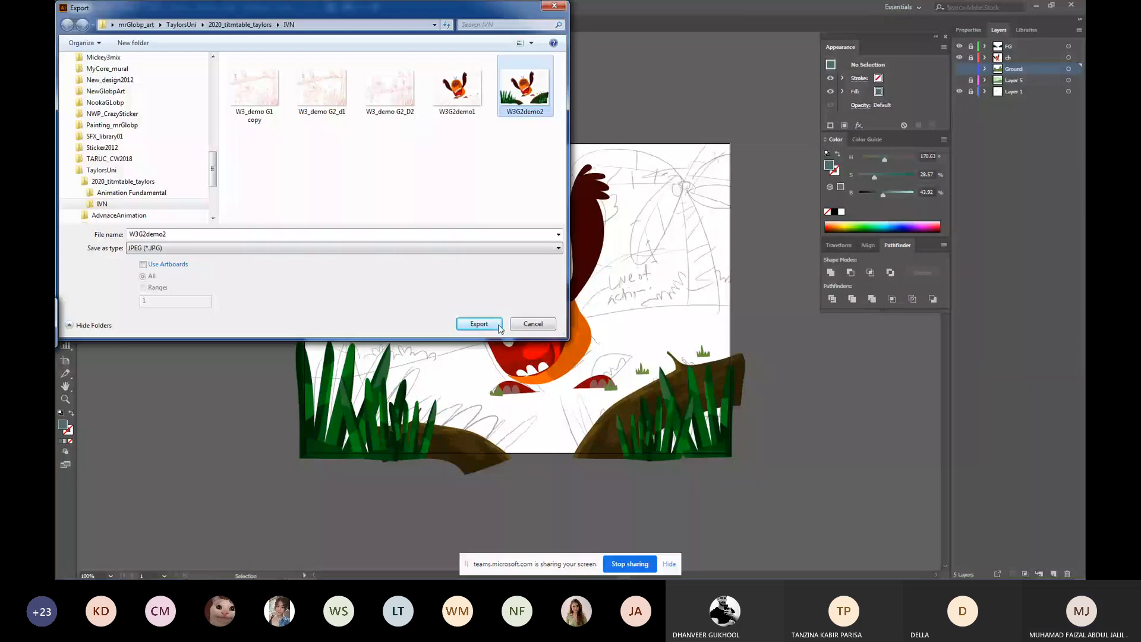
click(499, 325)
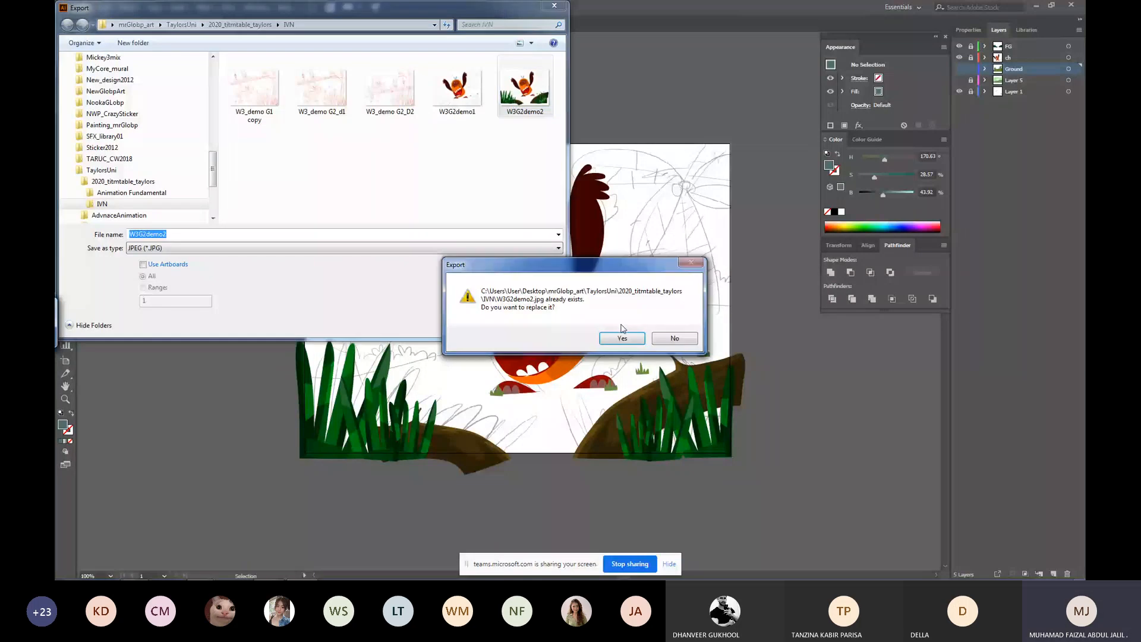
click(621, 338)
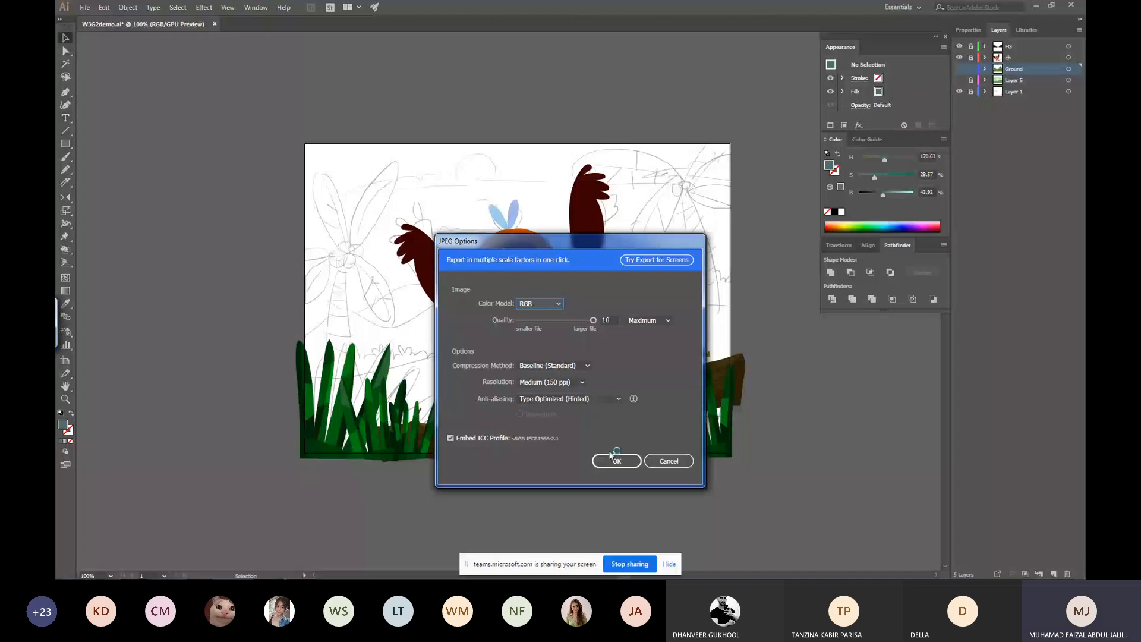
click(613, 457)
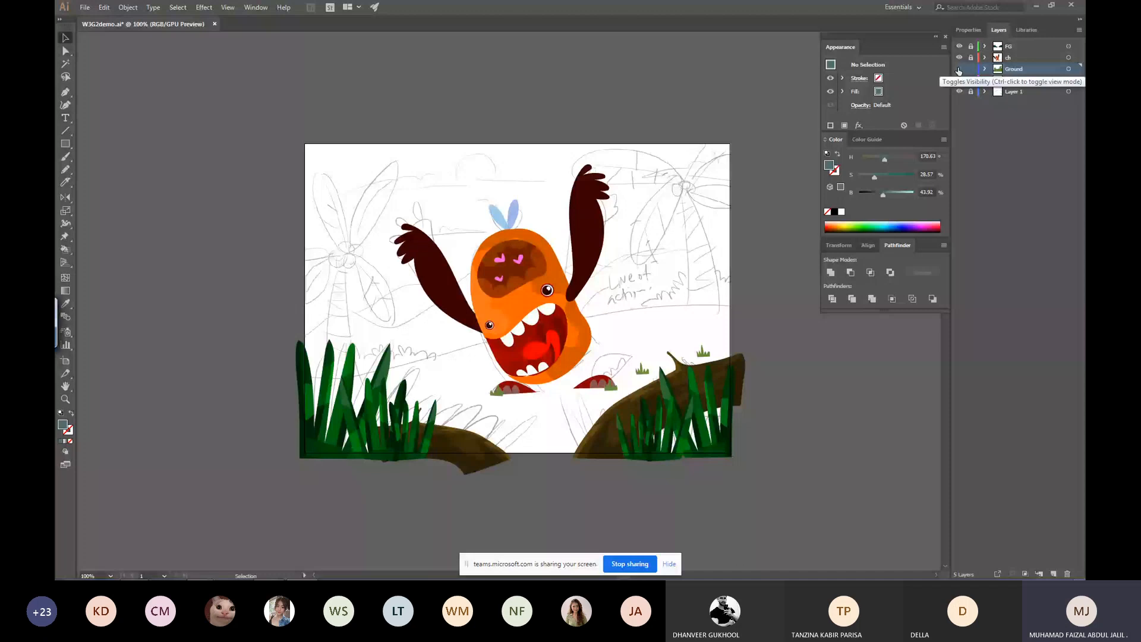
Show the Ground layer and export the artwork as JPEG W3G2demo3, in RGB at quality 10 and 150 ppi.
click(959, 69)
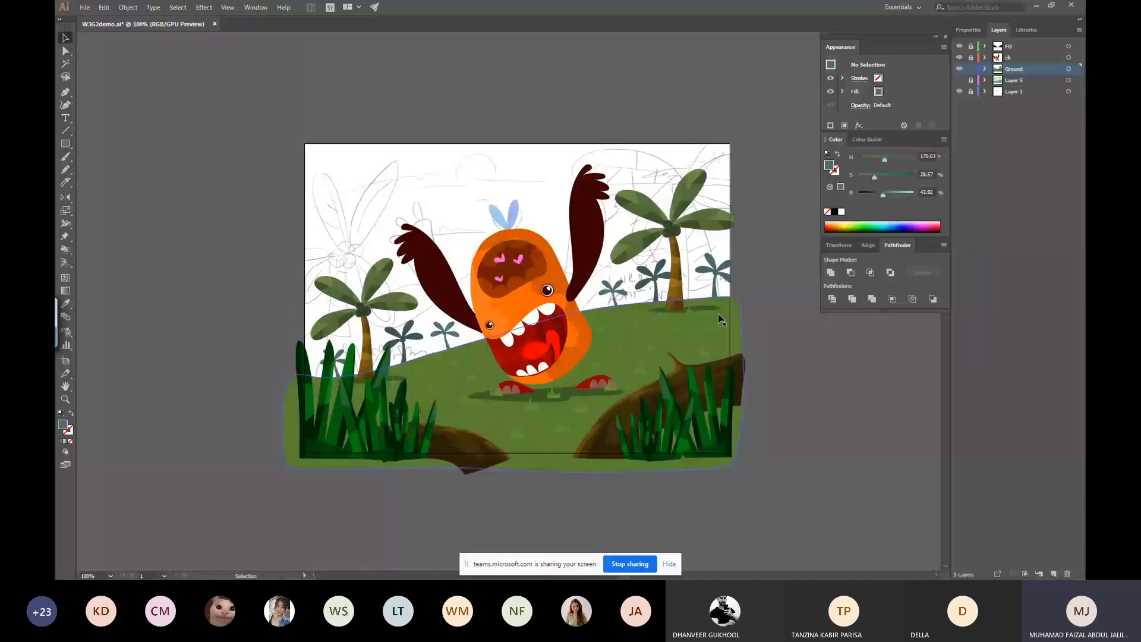
click(84, 7)
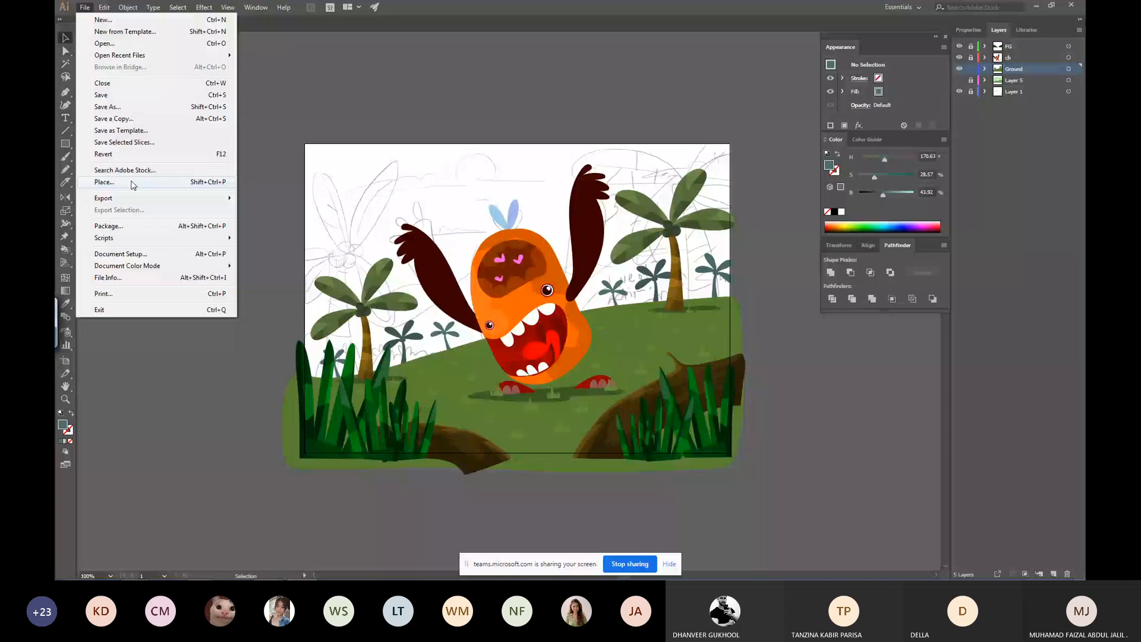
mouse_move(131, 198)
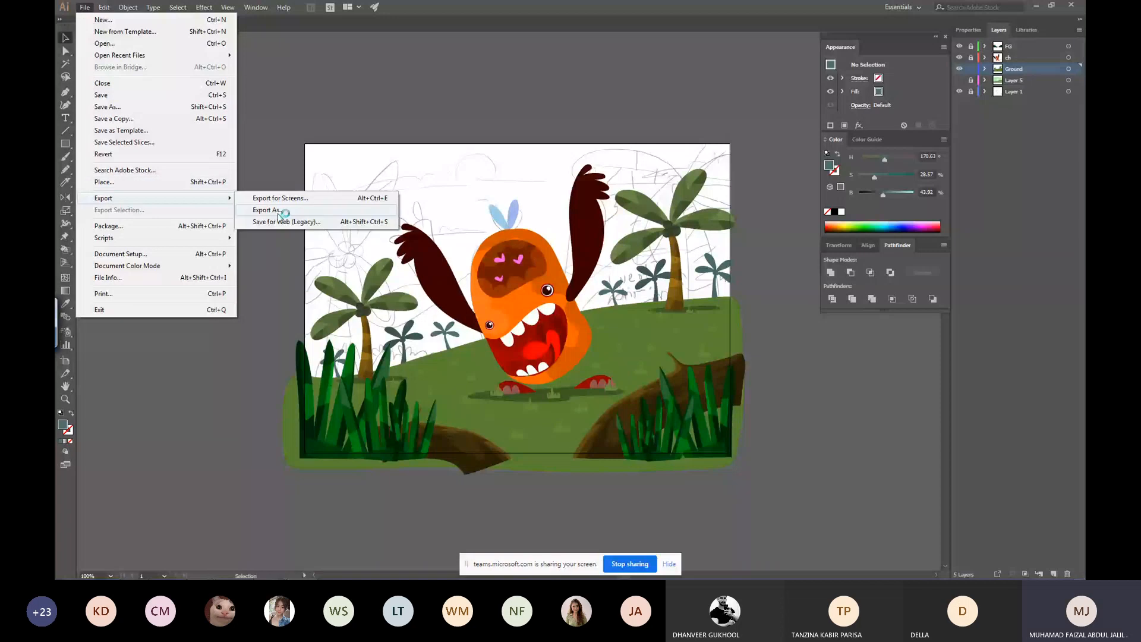
click(279, 212)
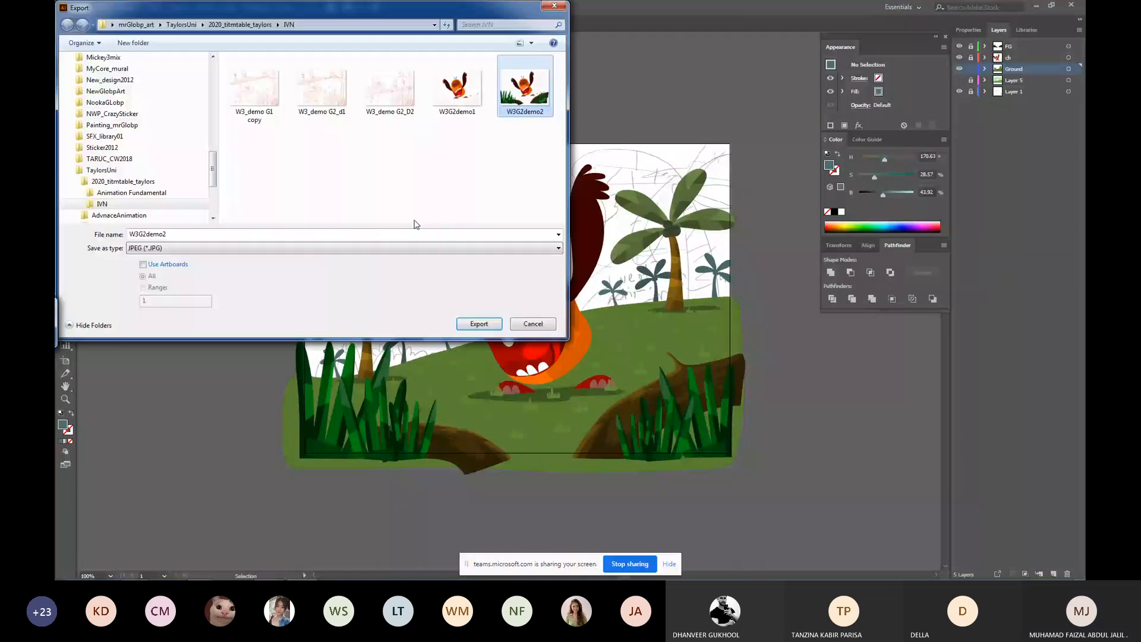
click(190, 234)
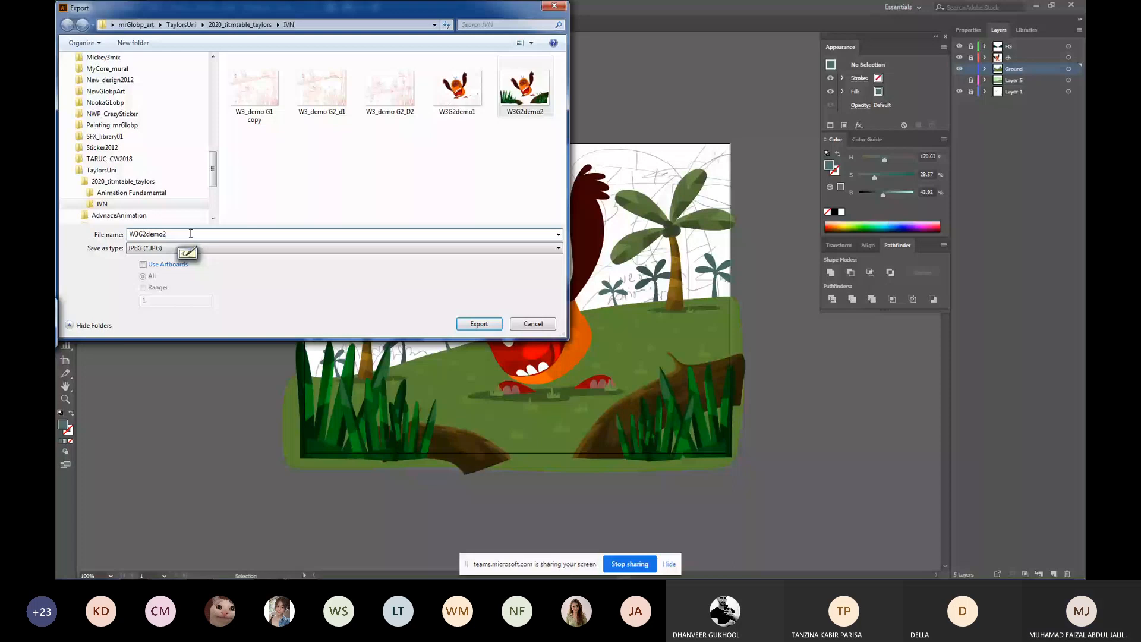
key(BackSpace)
text(3)
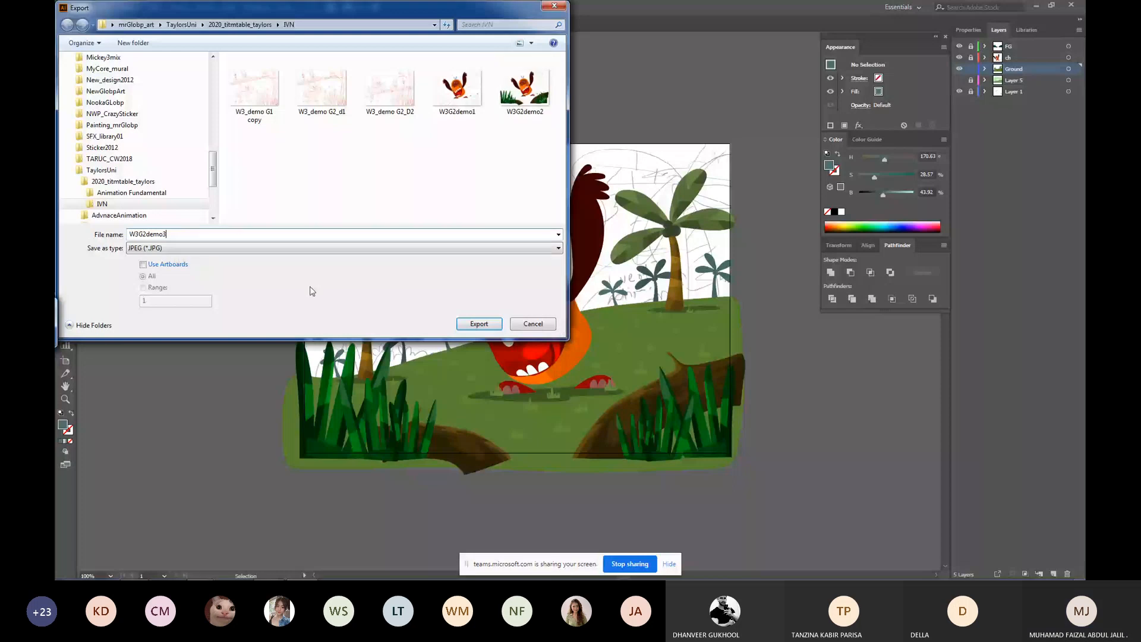
key(Return)
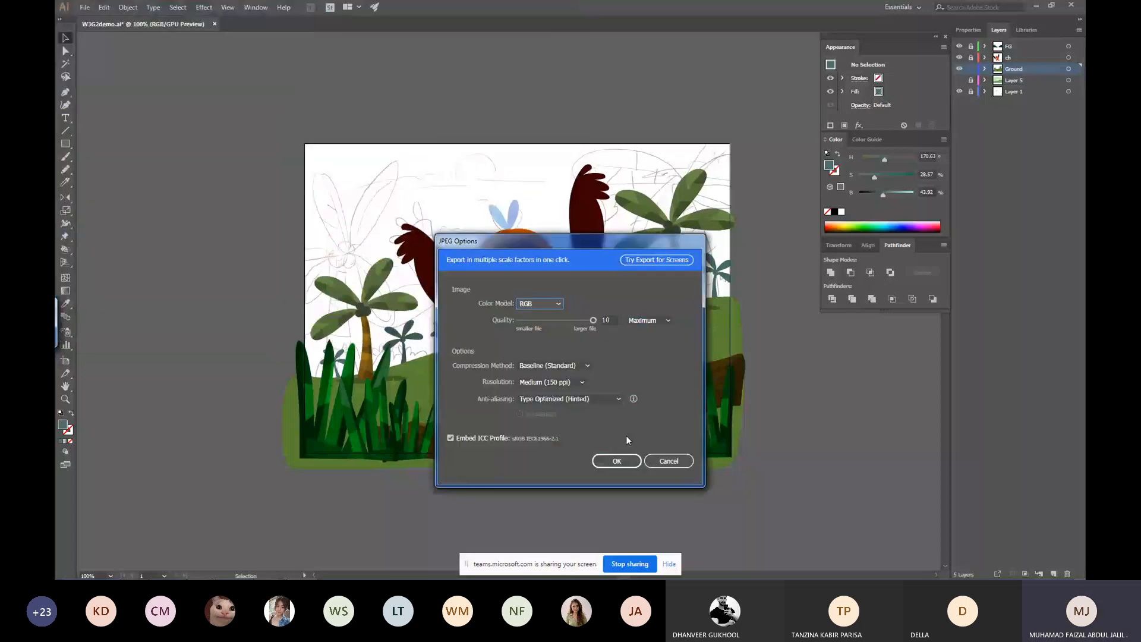
key(Return)
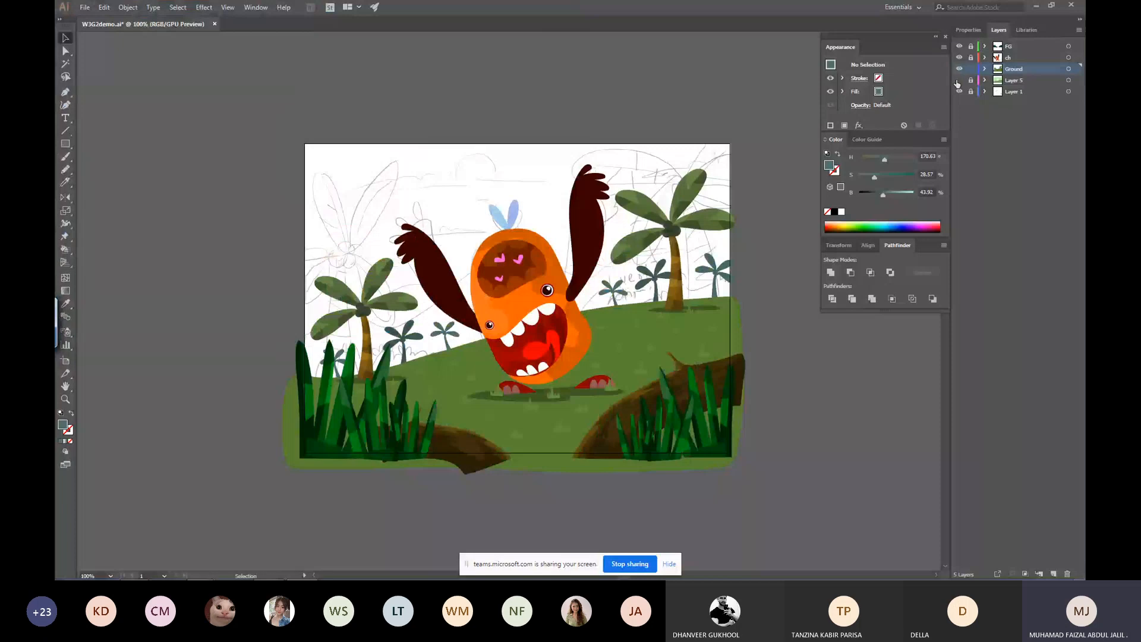
Show Layer 5 and export the complete scene as JPEG W3G2demo4, in RGB at quality 10 and 150 ppi.
click(959, 80)
click(85, 7)
mouse_move(178, 198)
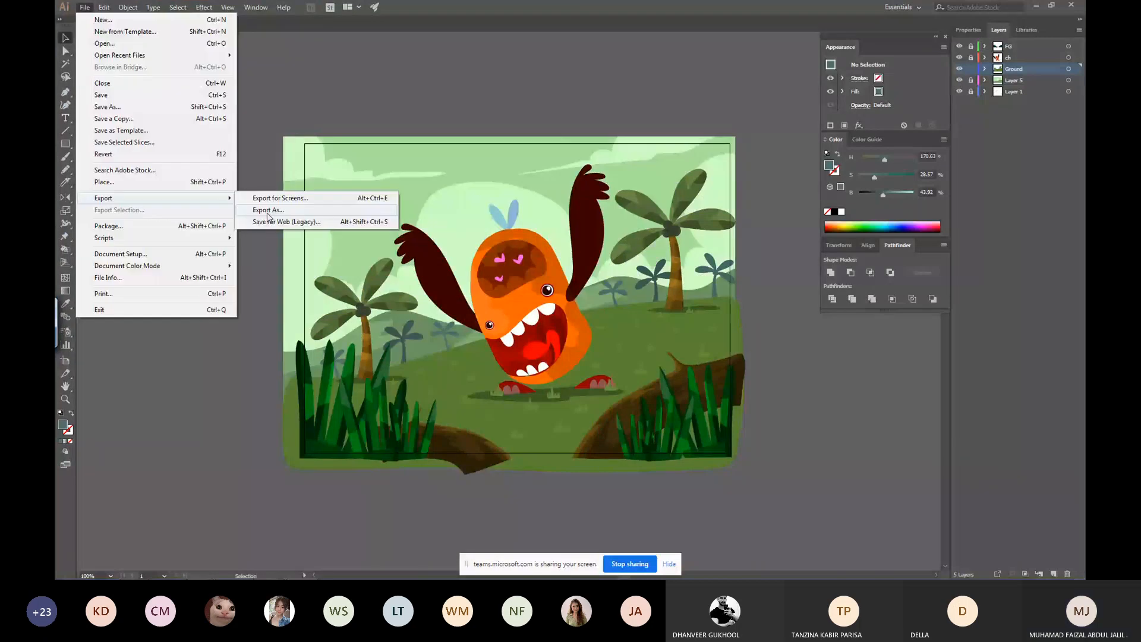
click(268, 210)
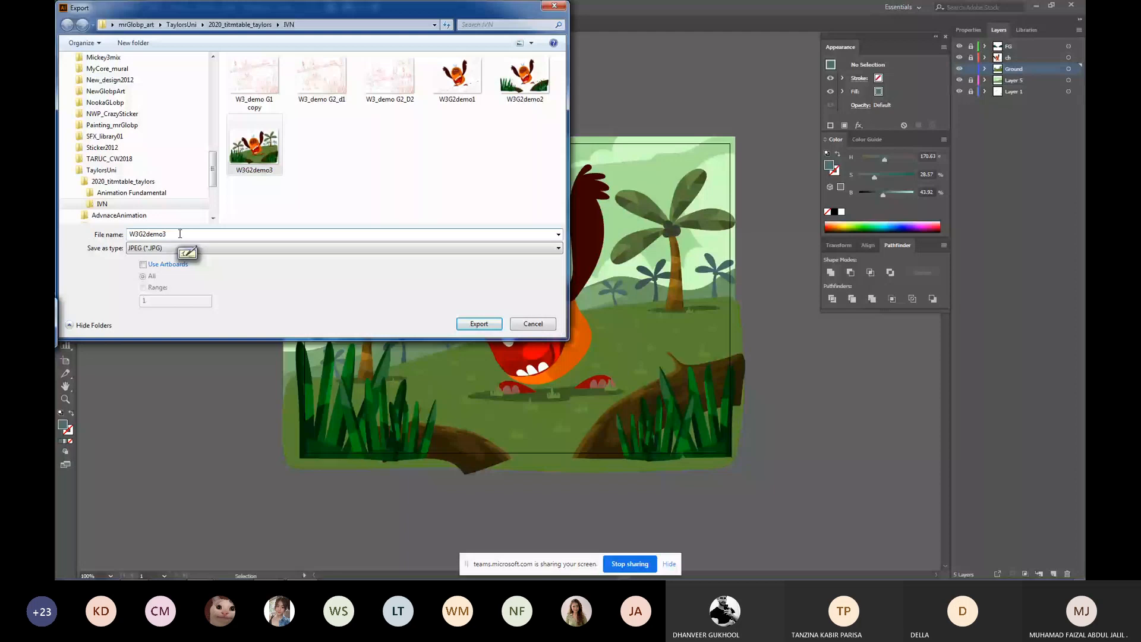
click(181, 233)
key(BackSpace)
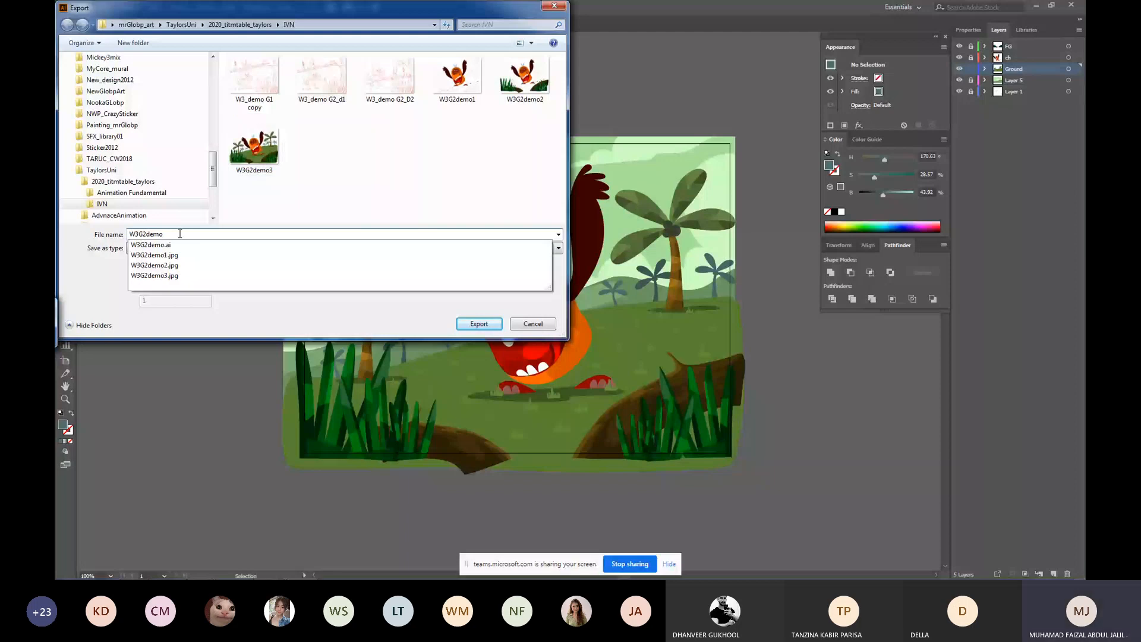
key(Return)
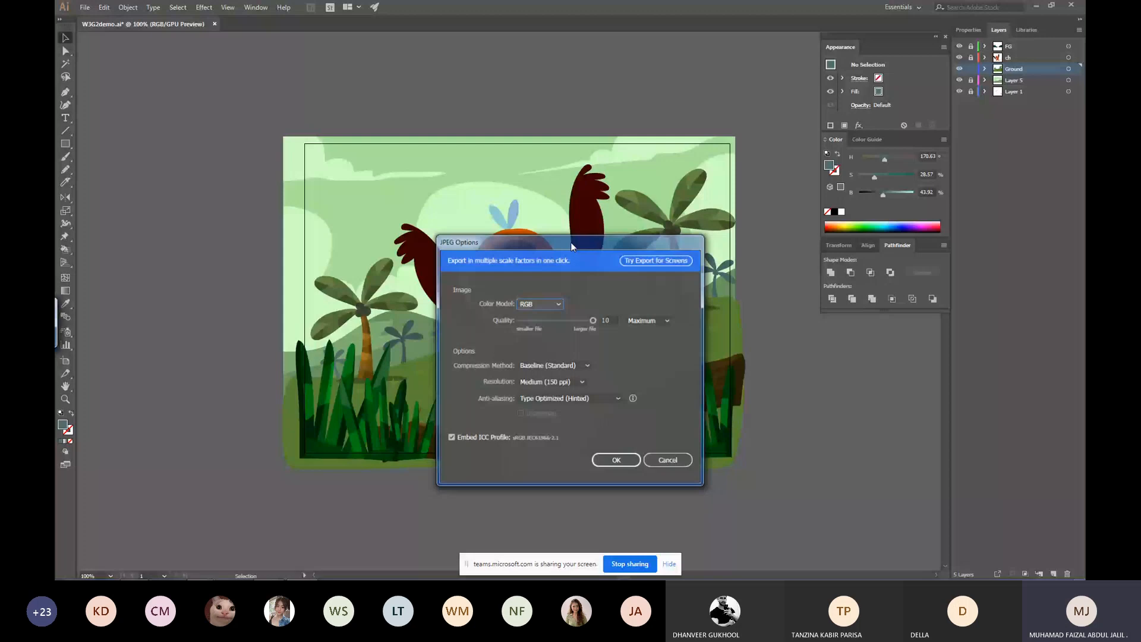
key(Return)
Save the document and lock the Ground layer.
key(ctrl+s)
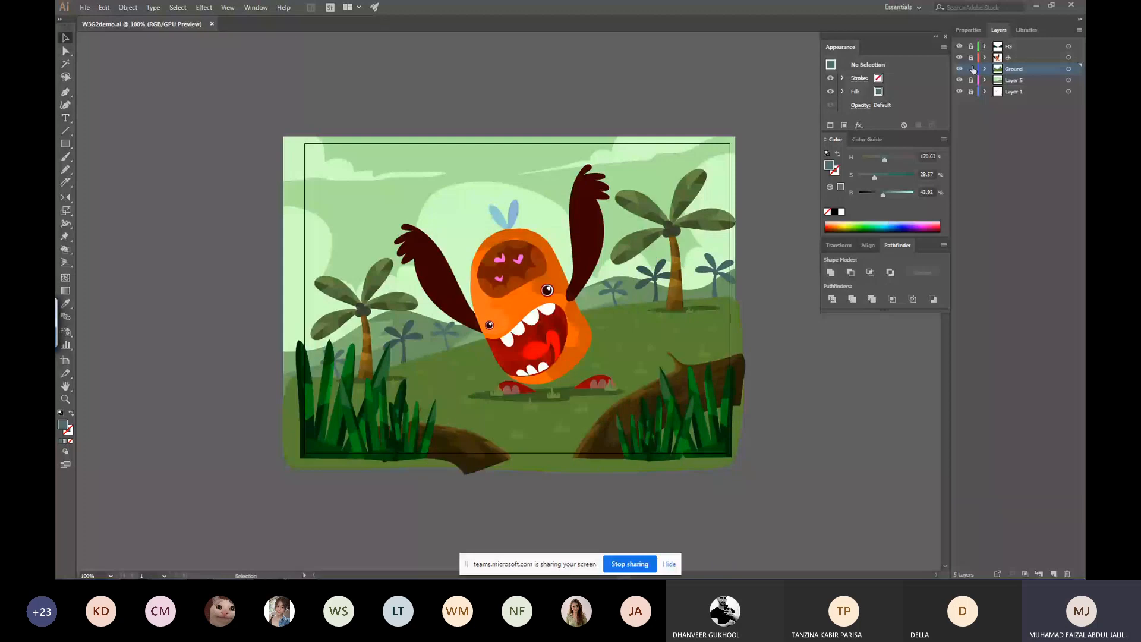
click(971, 68)
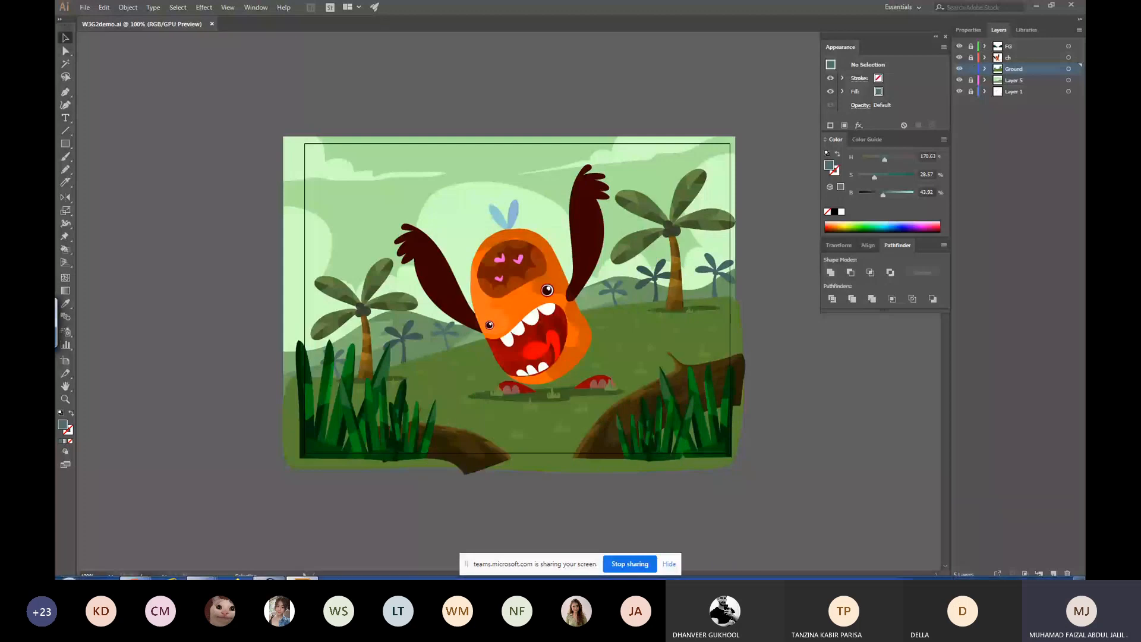
Switch to Chrome and open the Week 3 assignment of the IVN AFTERNOON SESSION class in Google Classroom for editing.
mouse_move(143, 572)
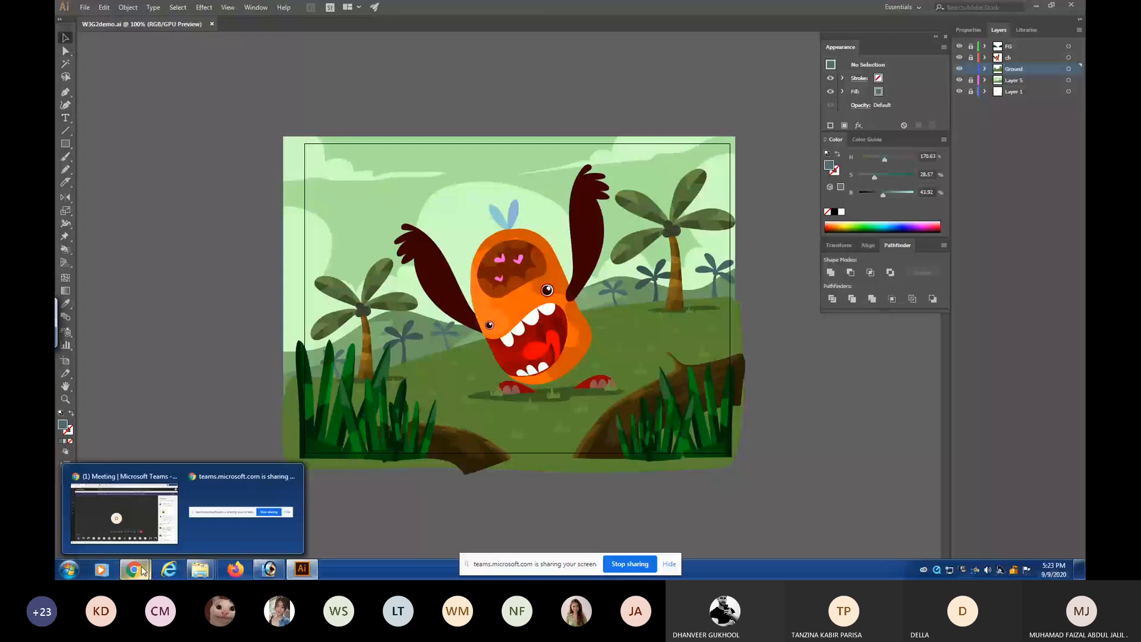
click(124, 512)
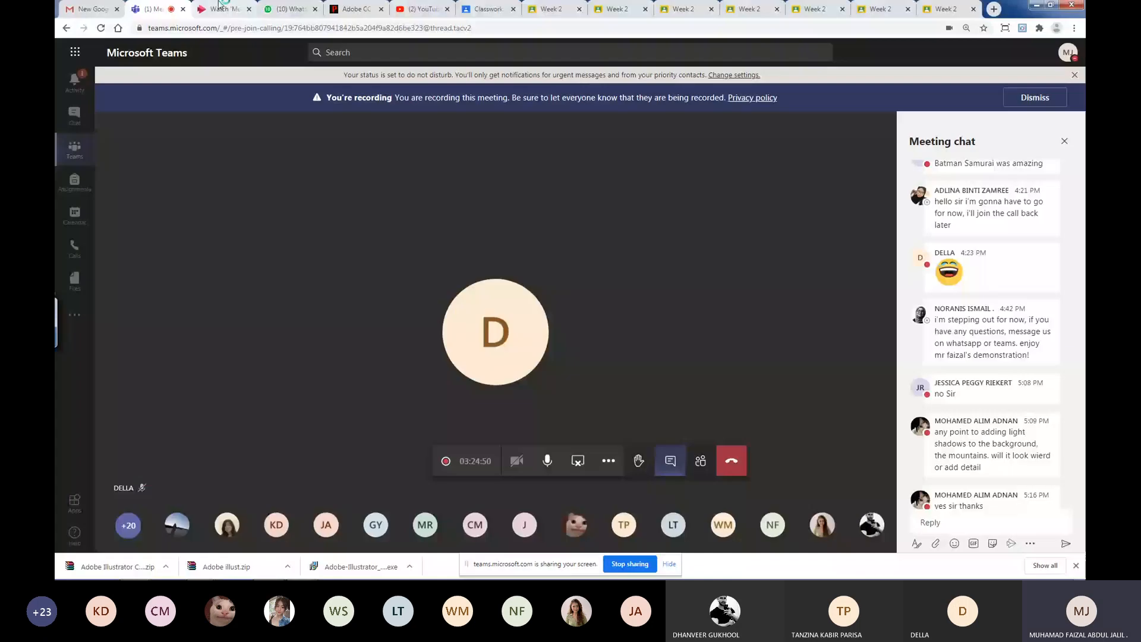
click(487, 9)
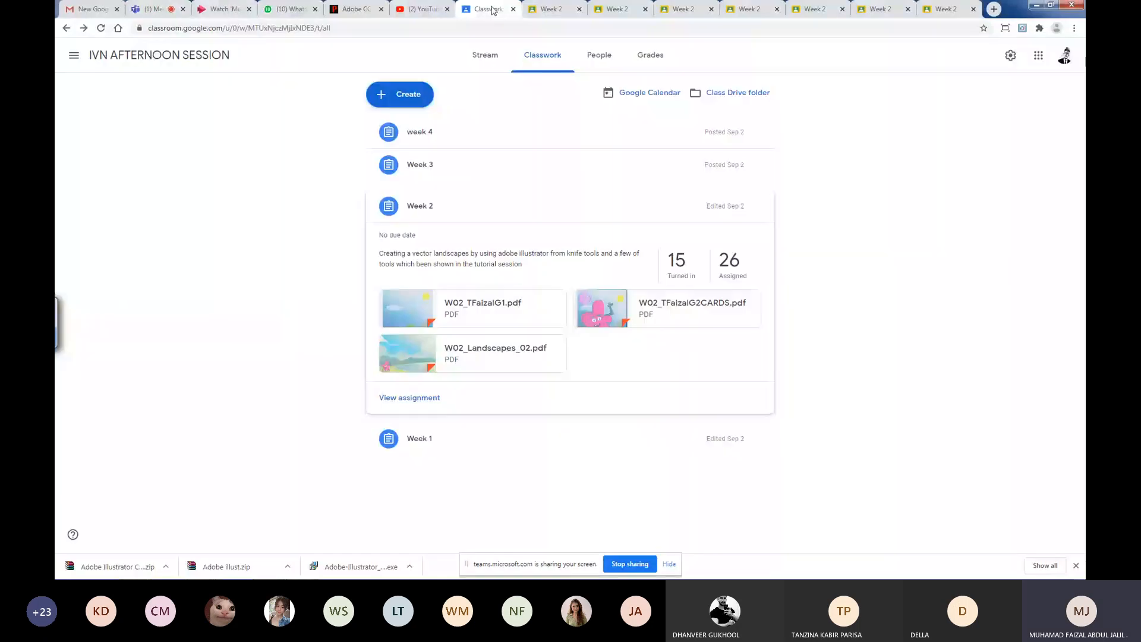
click(737, 171)
click(759, 173)
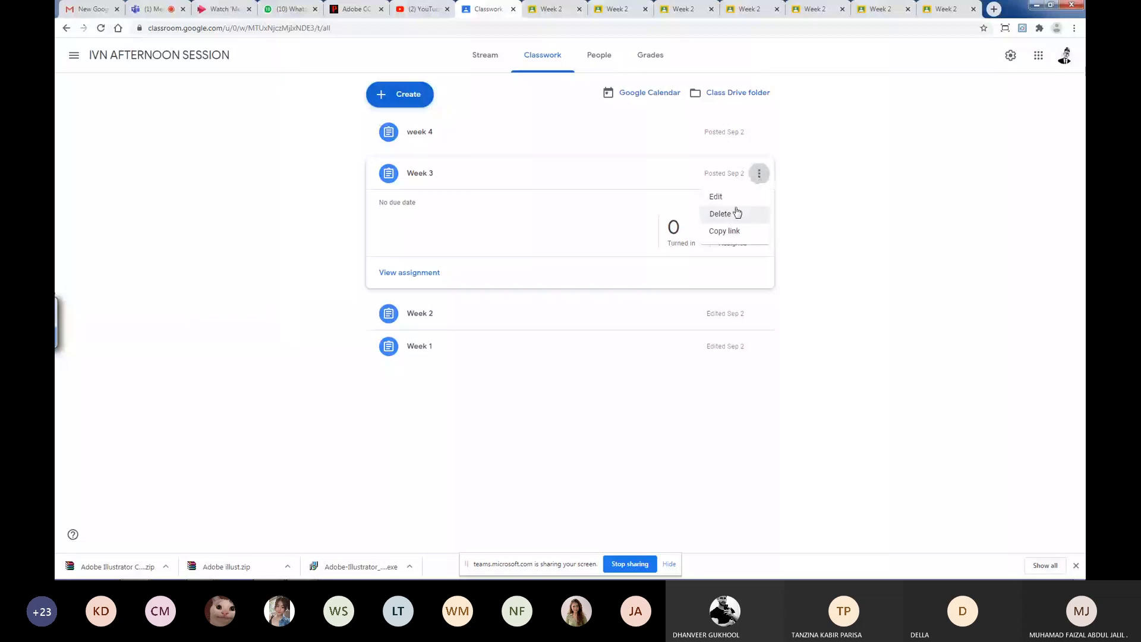
click(716, 197)
Attach W3G2demo1, W3G2demo2, W3G2demo3 and W3G2demo4 from the TaylorsUni IVN folder to the assignment through a Google Drive upload.
click(116, 207)
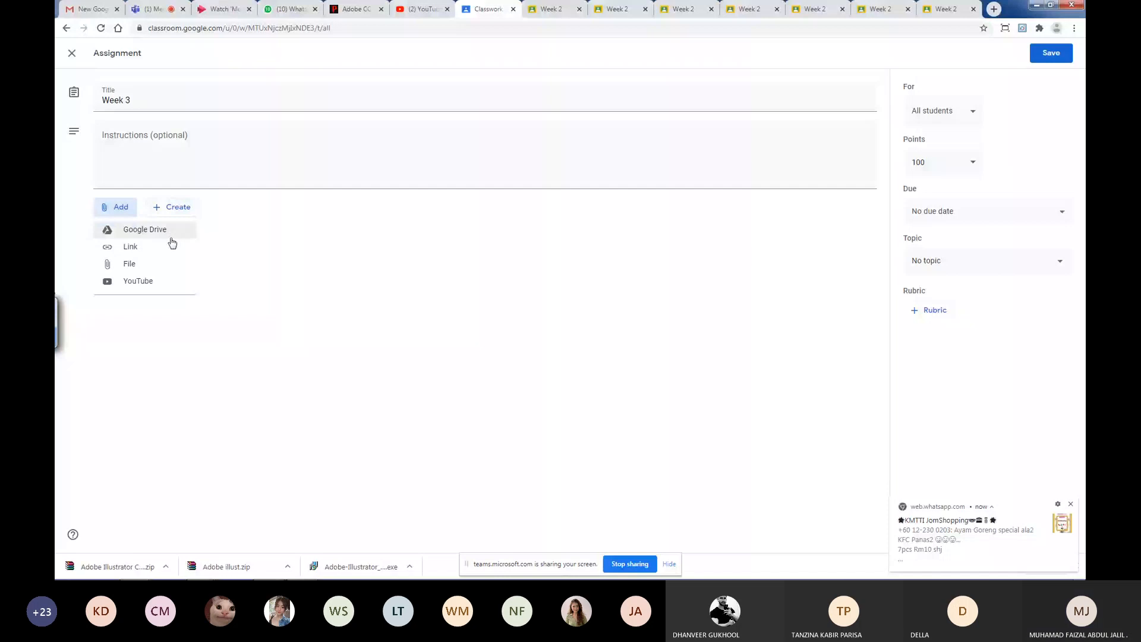
click(171, 238)
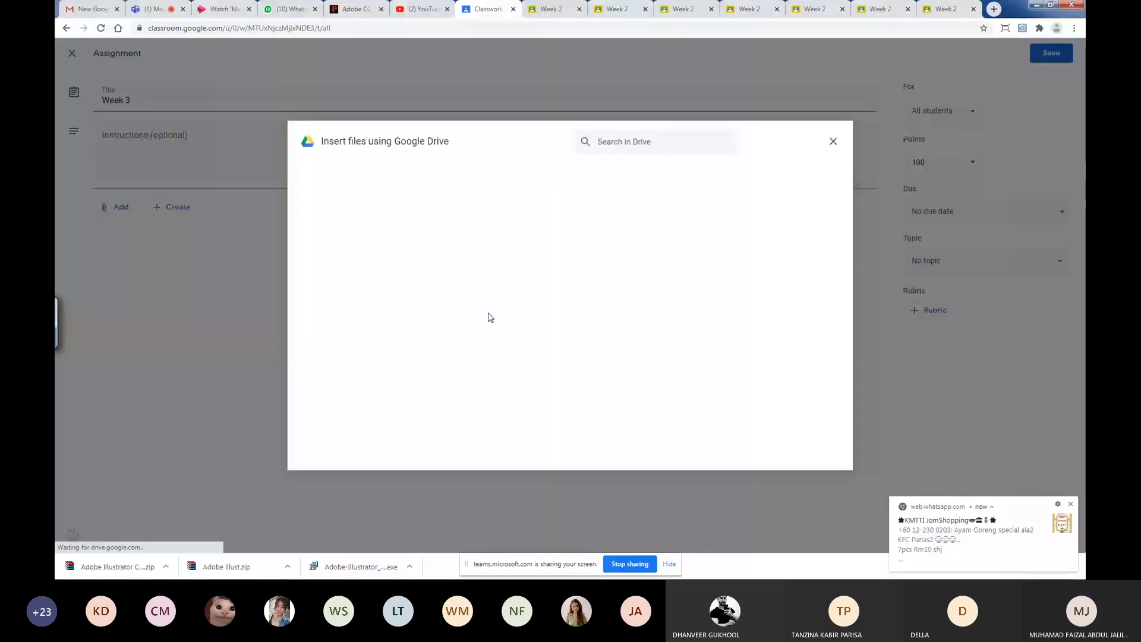
click(569, 360)
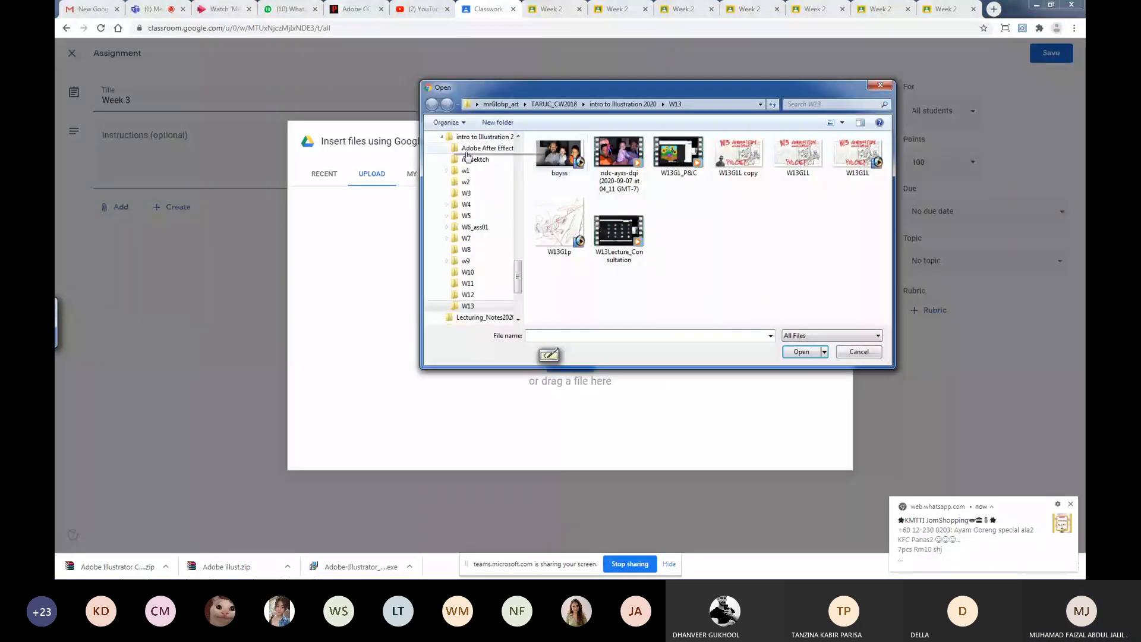
click(553, 105)
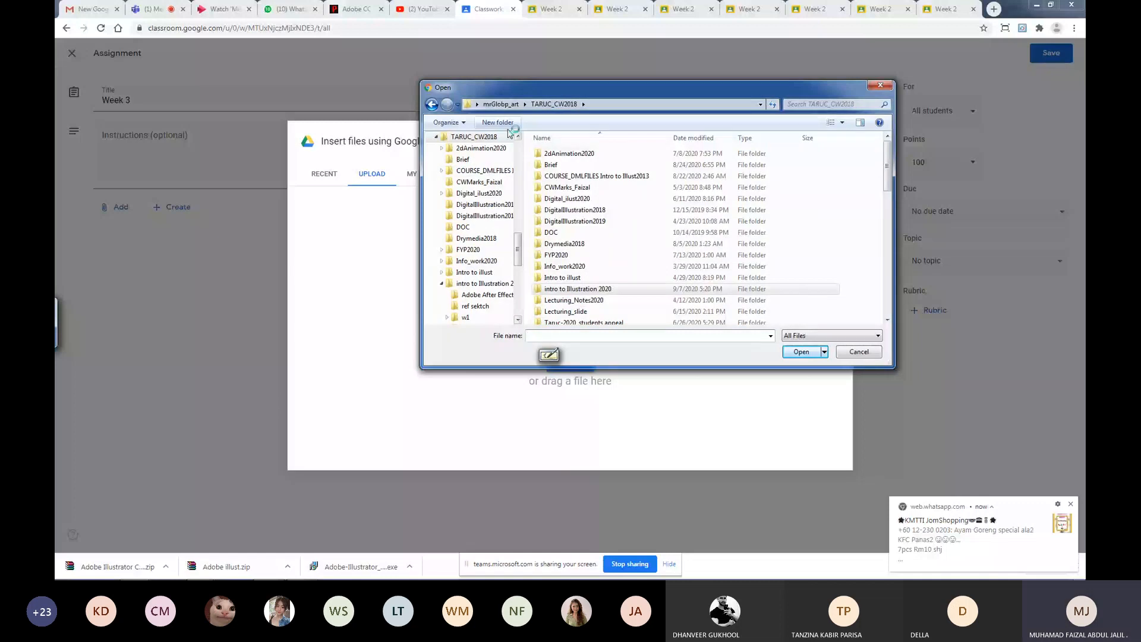
click(501, 104)
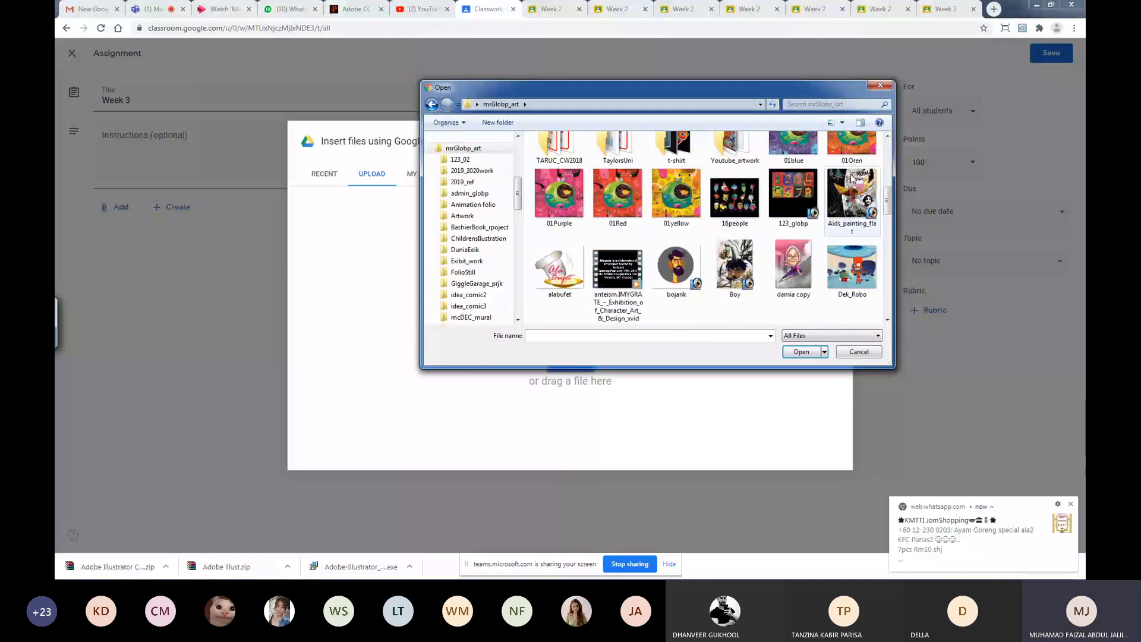
double_click(619, 158)
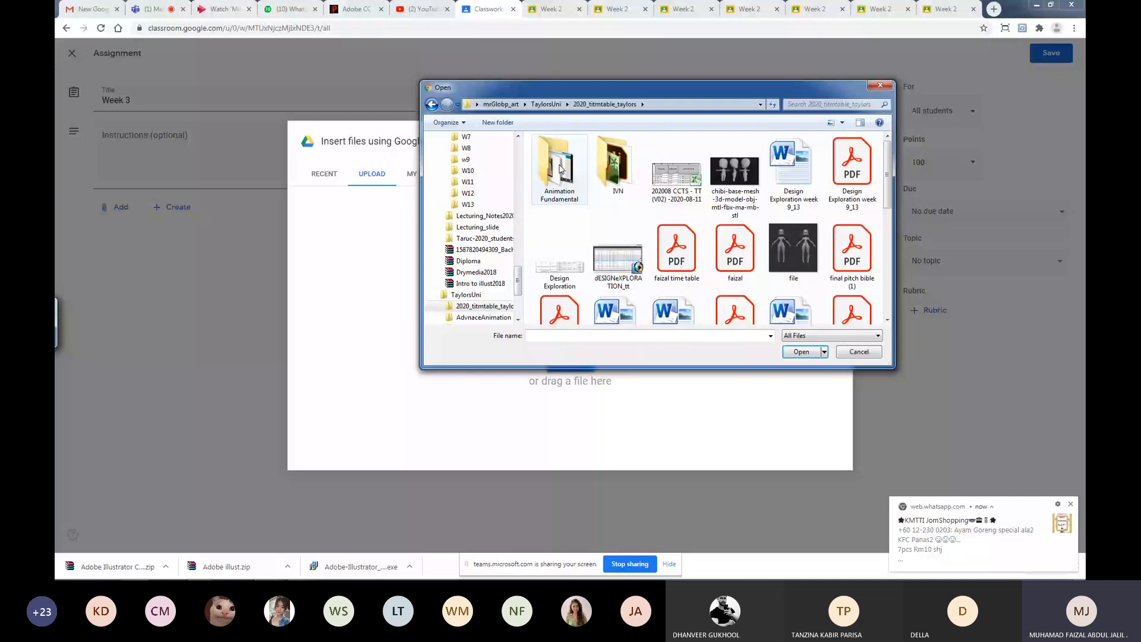
double_click(576, 154)
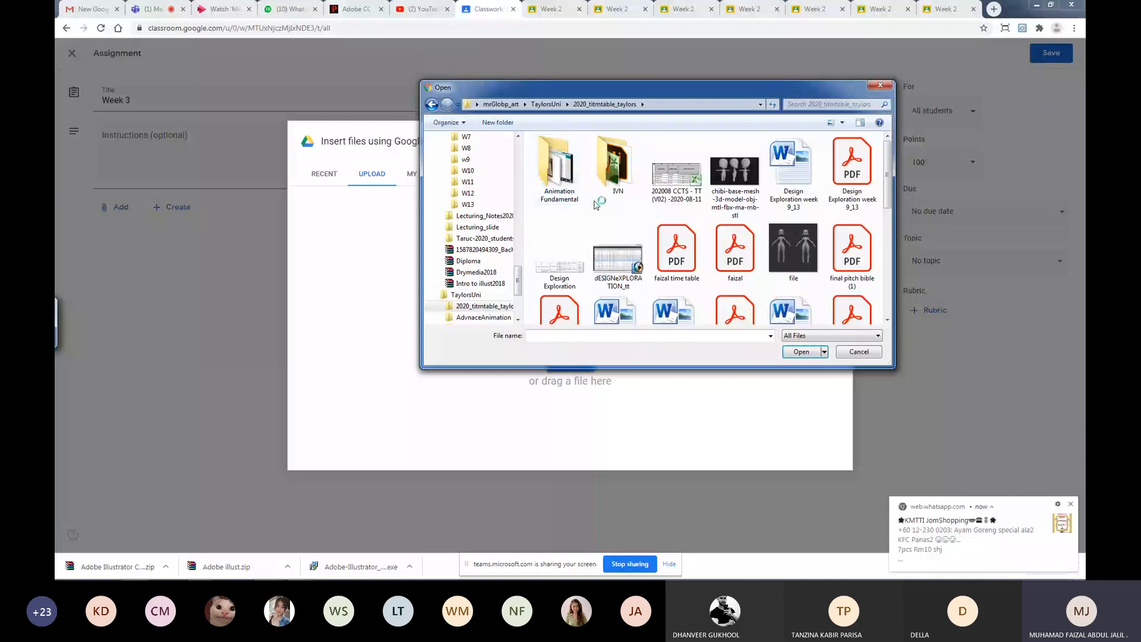
double_click(619, 189)
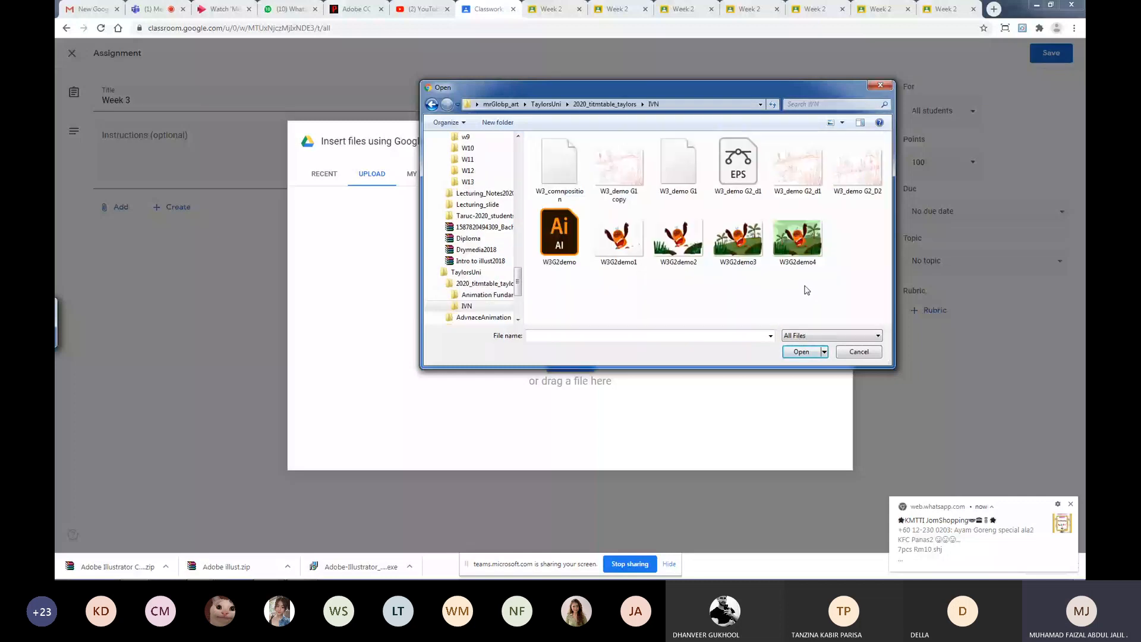
drag(849, 290, 612, 235)
key(Return)
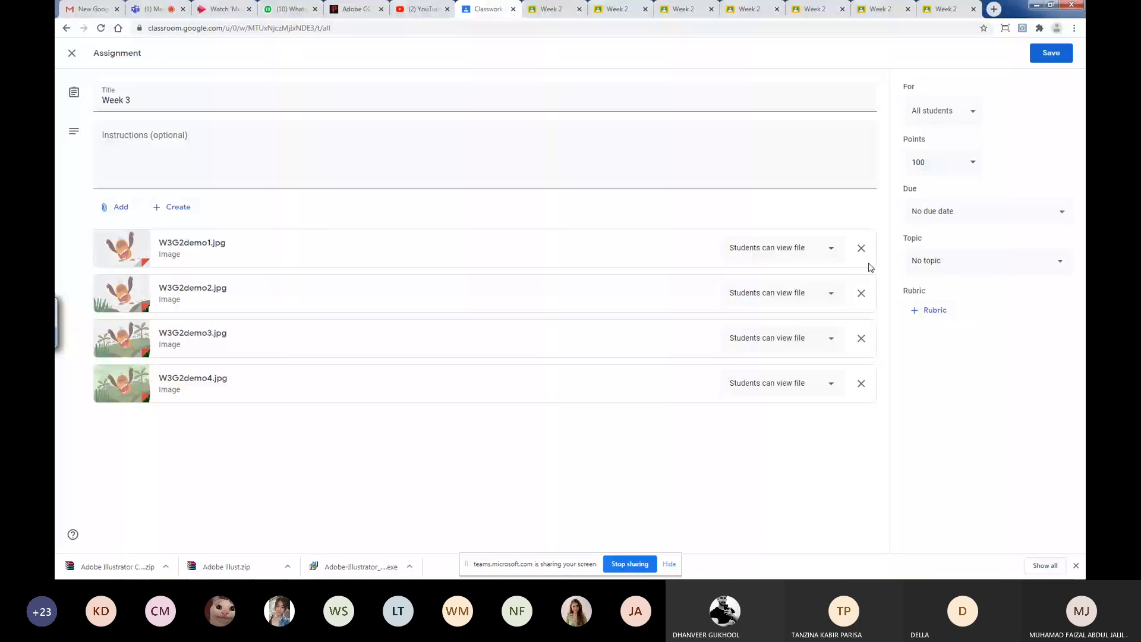
Enter "Composition and layout for landscapes illustration which based from original ideas" as the Week 3 assignment instructions.
click(326, 145)
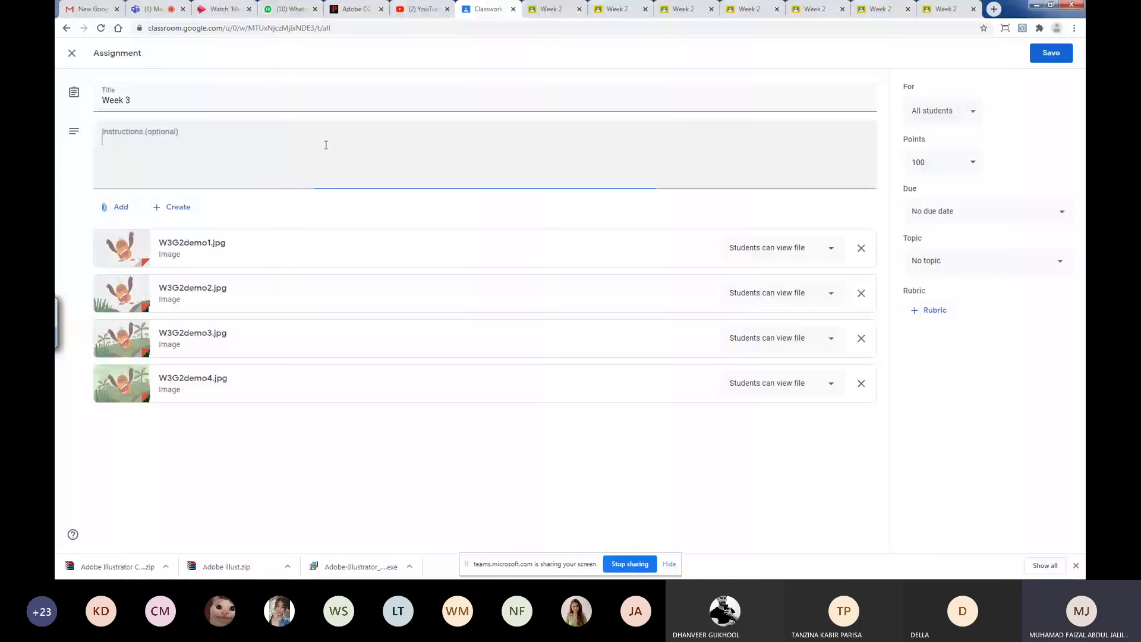
text(Compo)
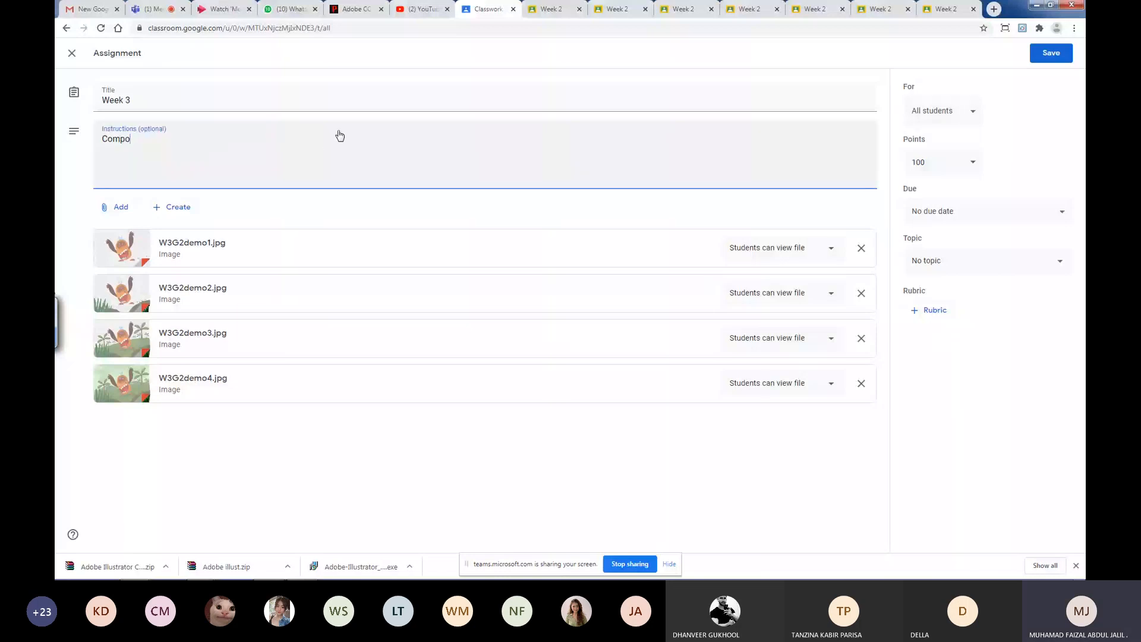
text(stio)
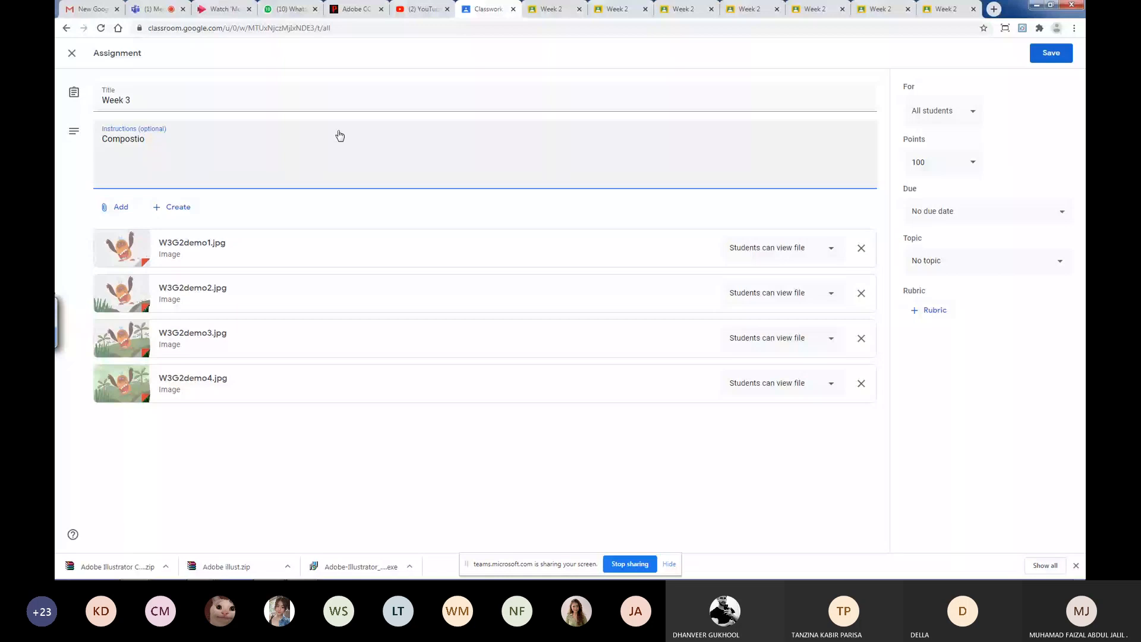
key(BackSpace)
key(BackSpace)
key(BackSpace)
text(ition)
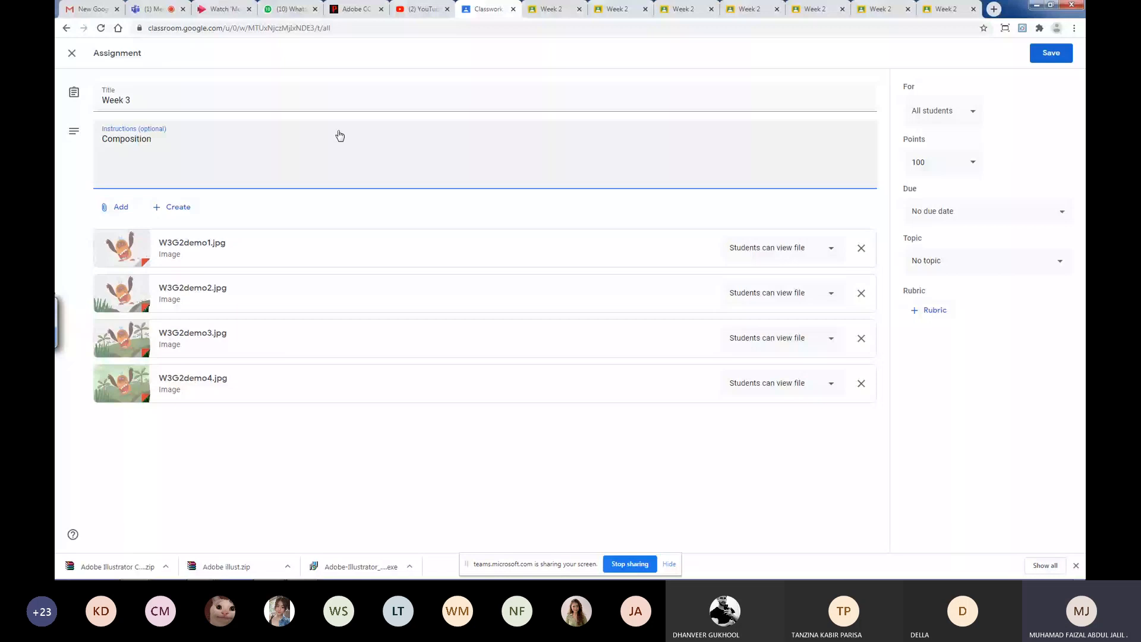
text( and layout for landscapes illuu)
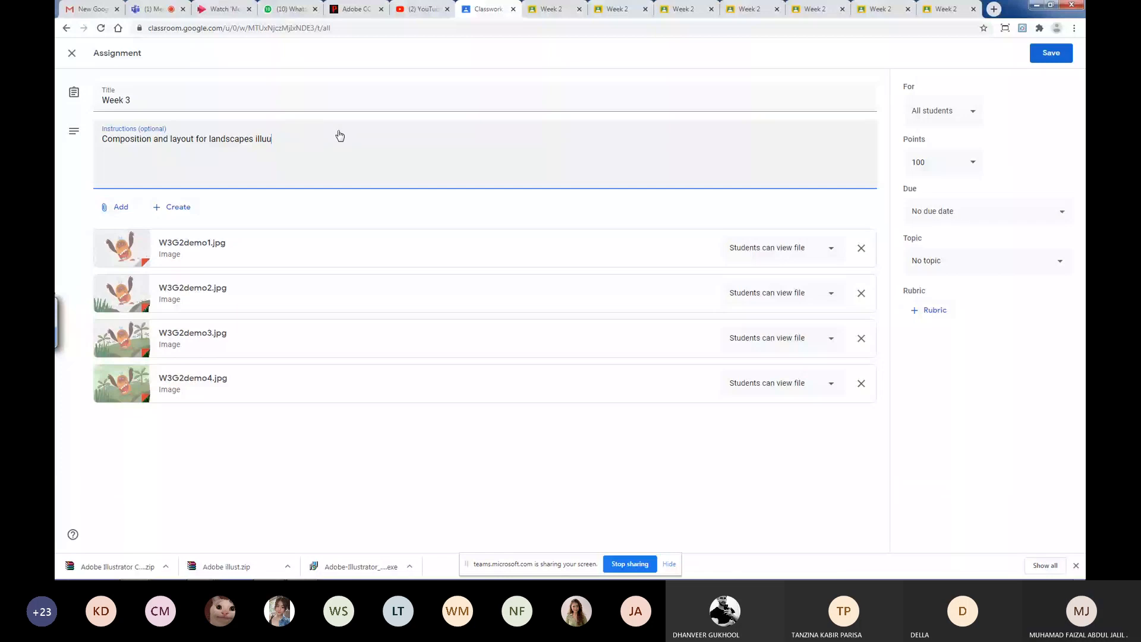
key(BackSpace)
text(stration which bas)
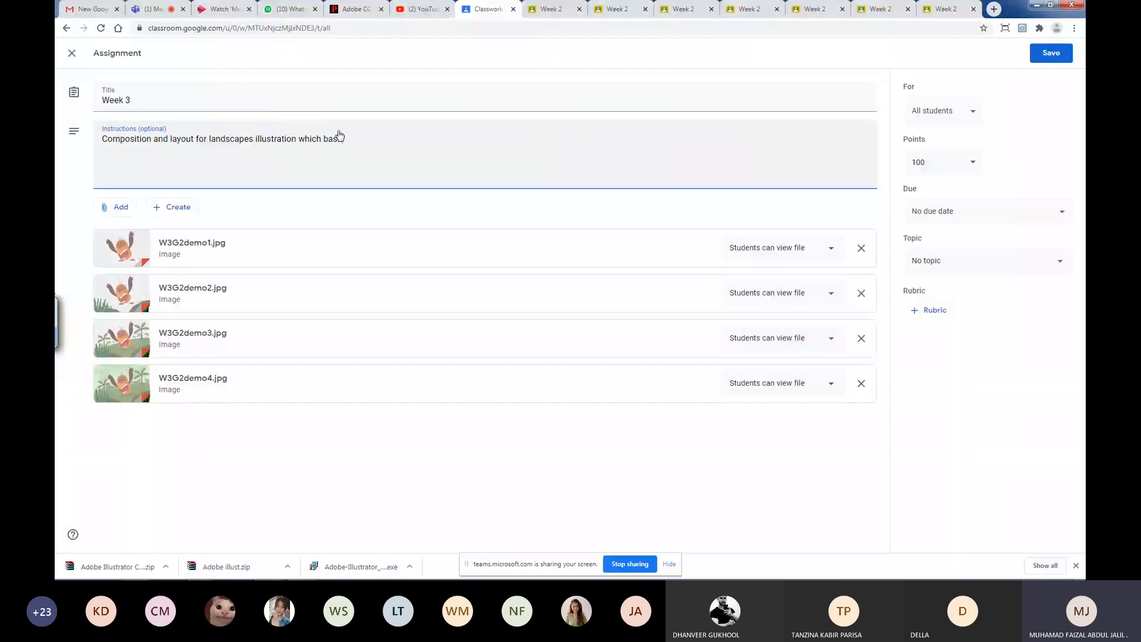
text(ed )
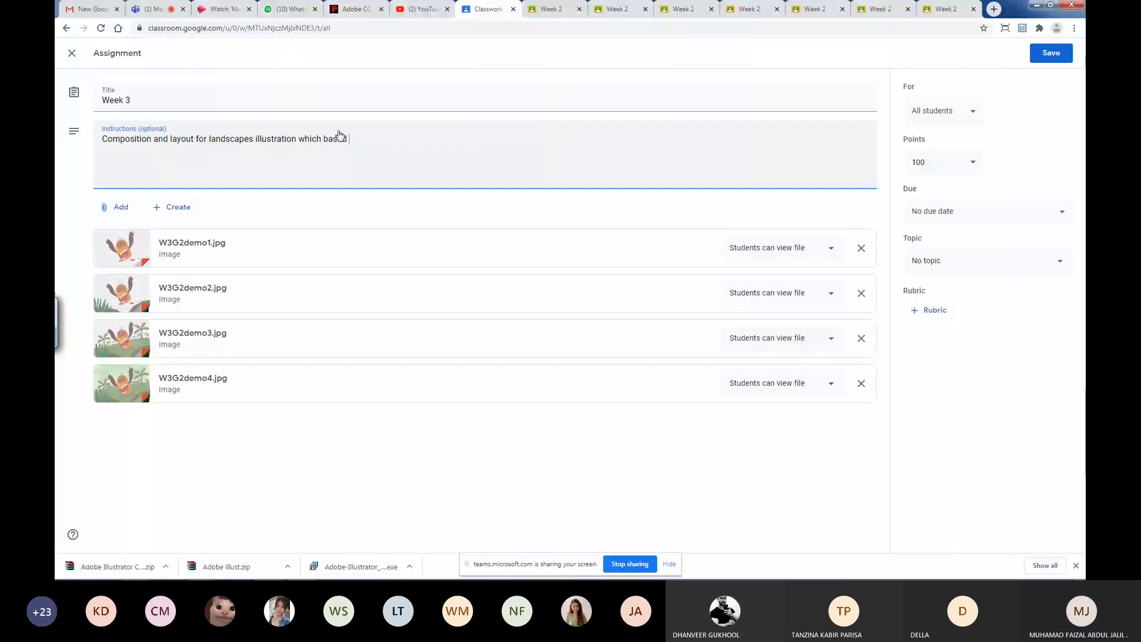
text(f)
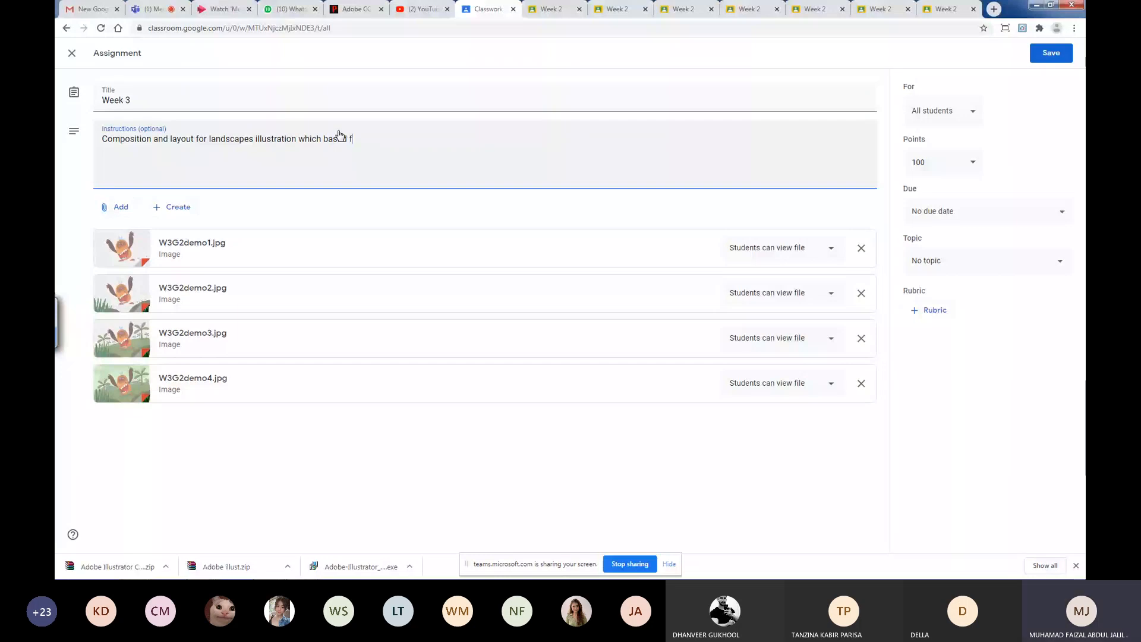
text(rom original ideas)
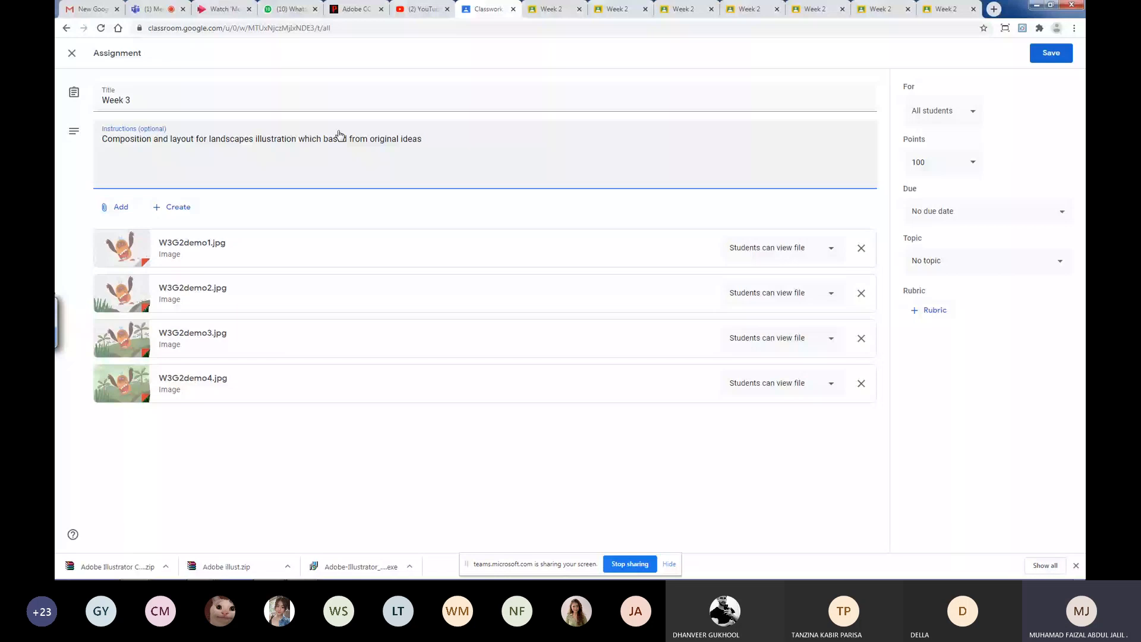
Add the instruction line "- sketch 5 differents idea by using High and Low composition and arrangement." and save the assignment.
key(Return)
text(-)
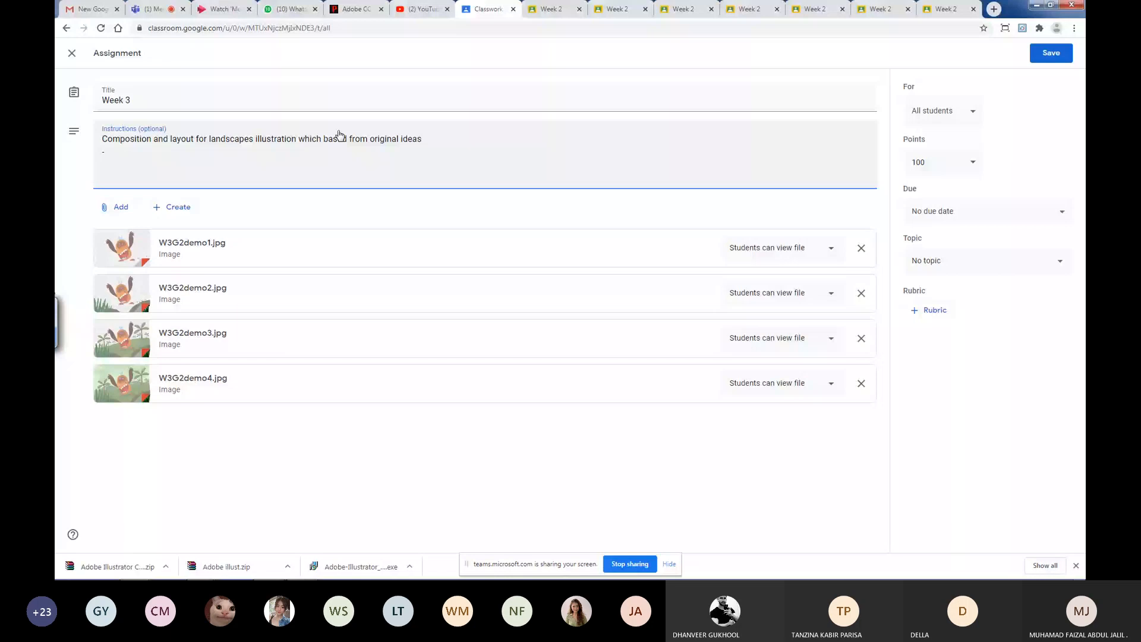
text( sketch)
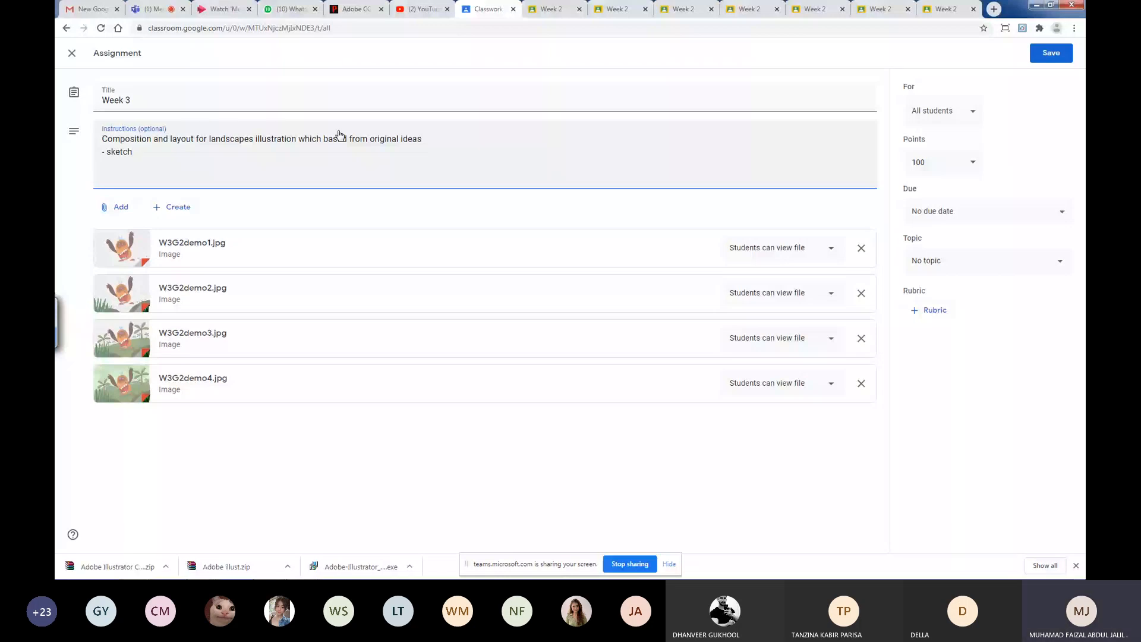
text(5 dif)
text(fr)
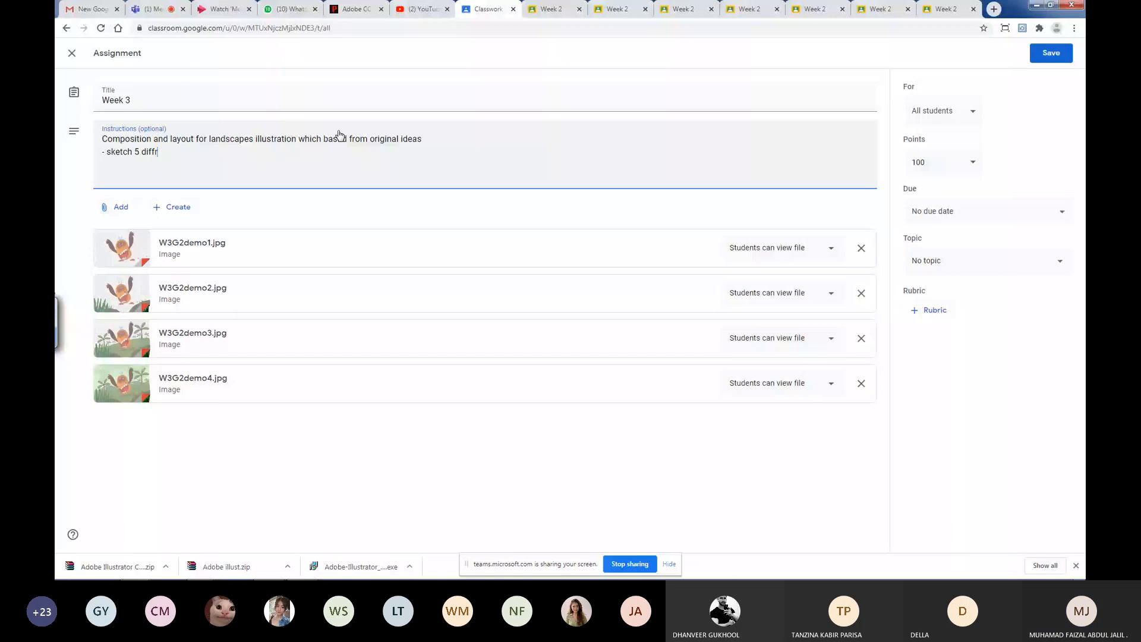
key(BackSpace)
text(ere)
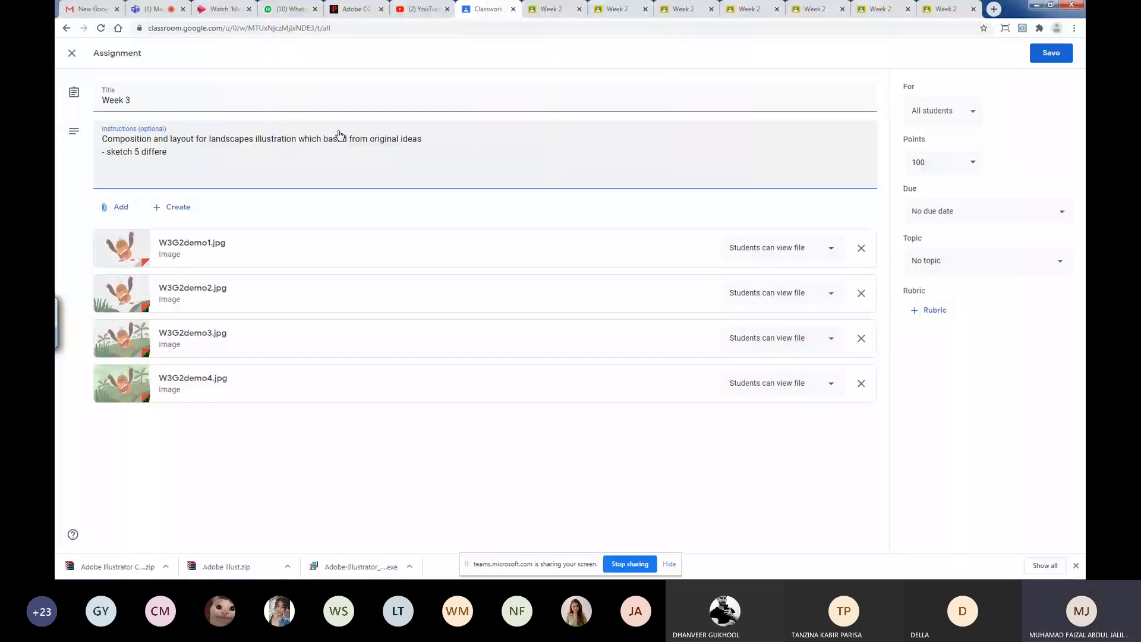
text(nts)
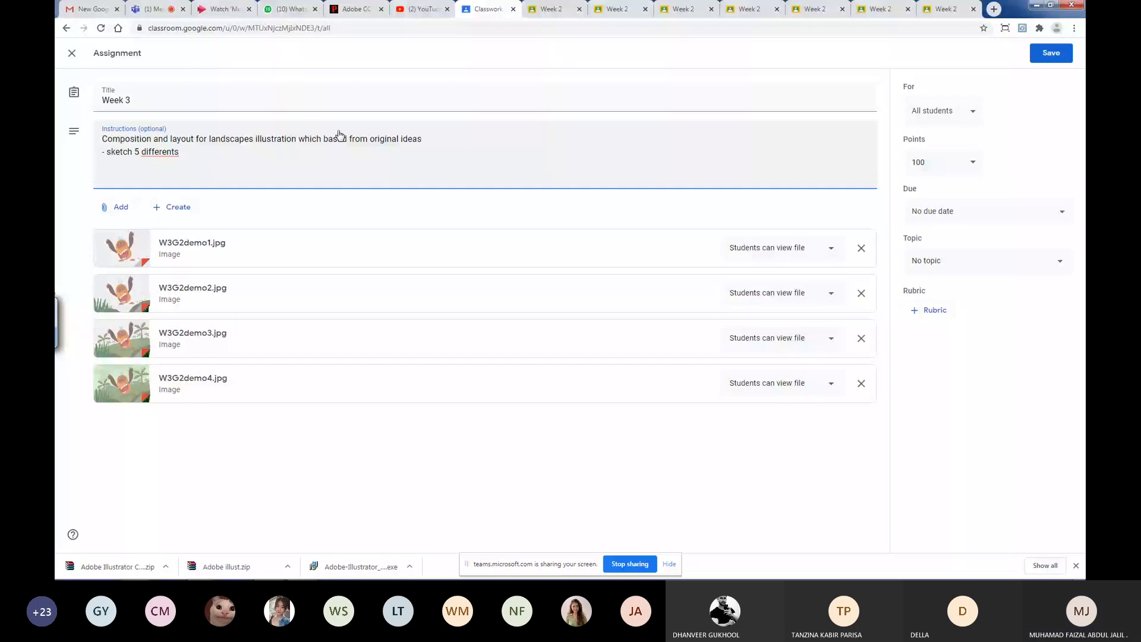
text( setc)
key(BackSpace)
key(BackSpace)
key(BackSpace)
key(BackSpace)
key(BackSpace)
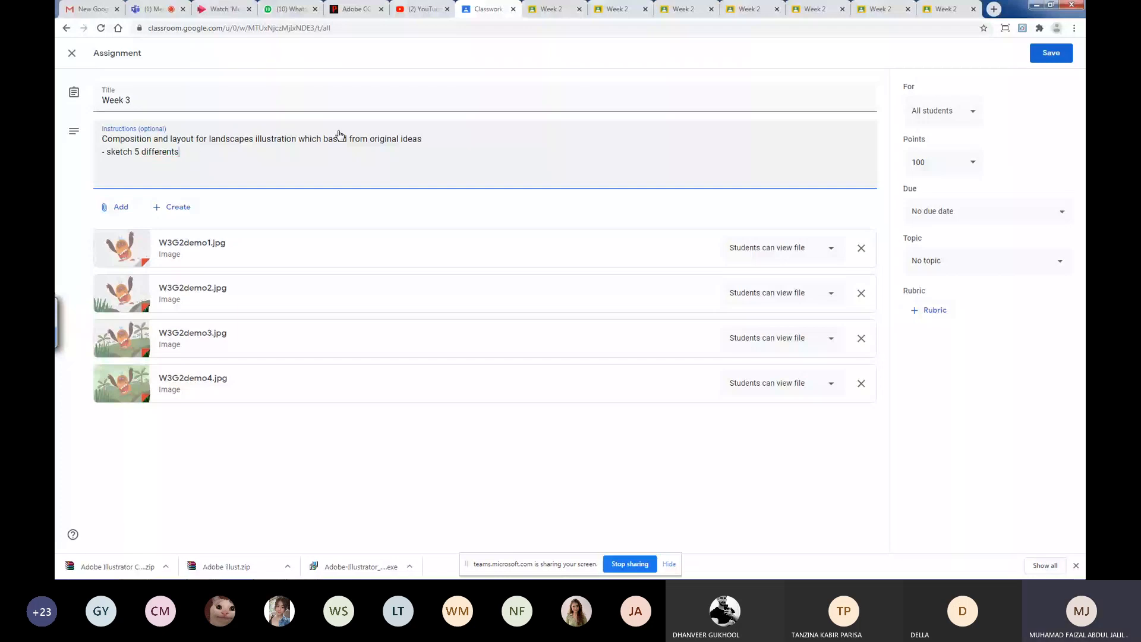
text(idea by using High an d)
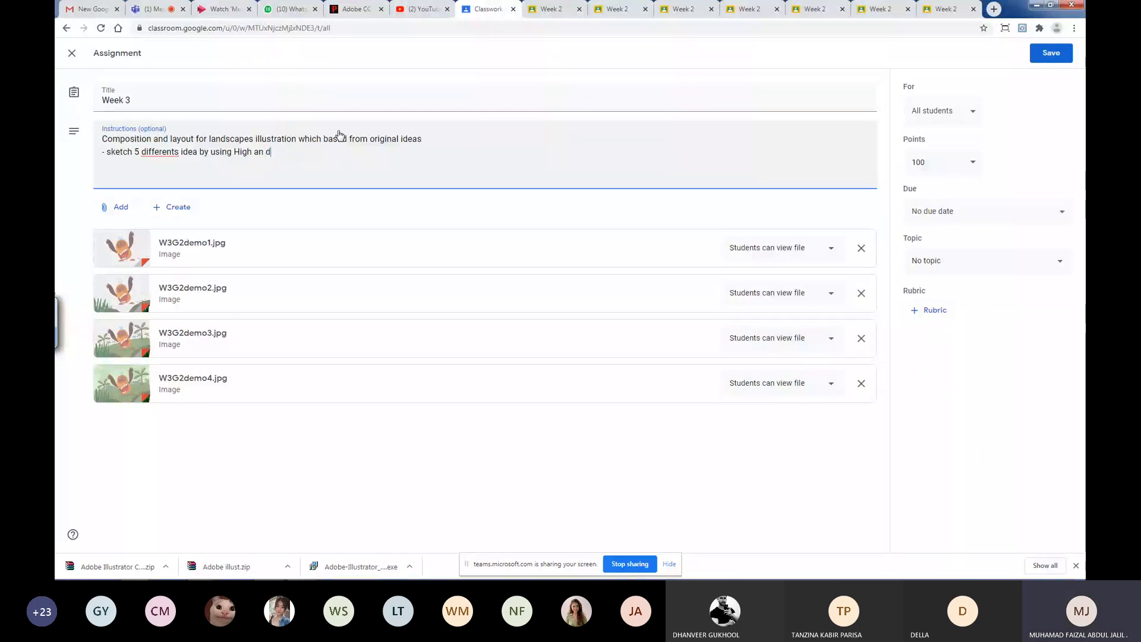
key(BackSpace)
key(BackSpace)
text(d Low composition and arrangement)
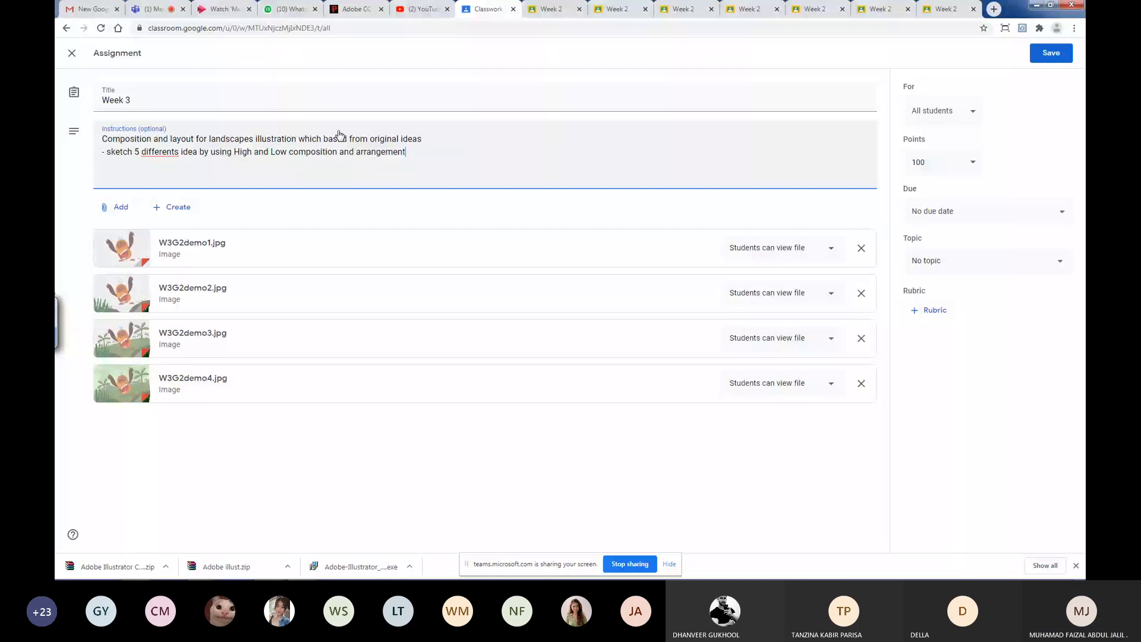
text(.)
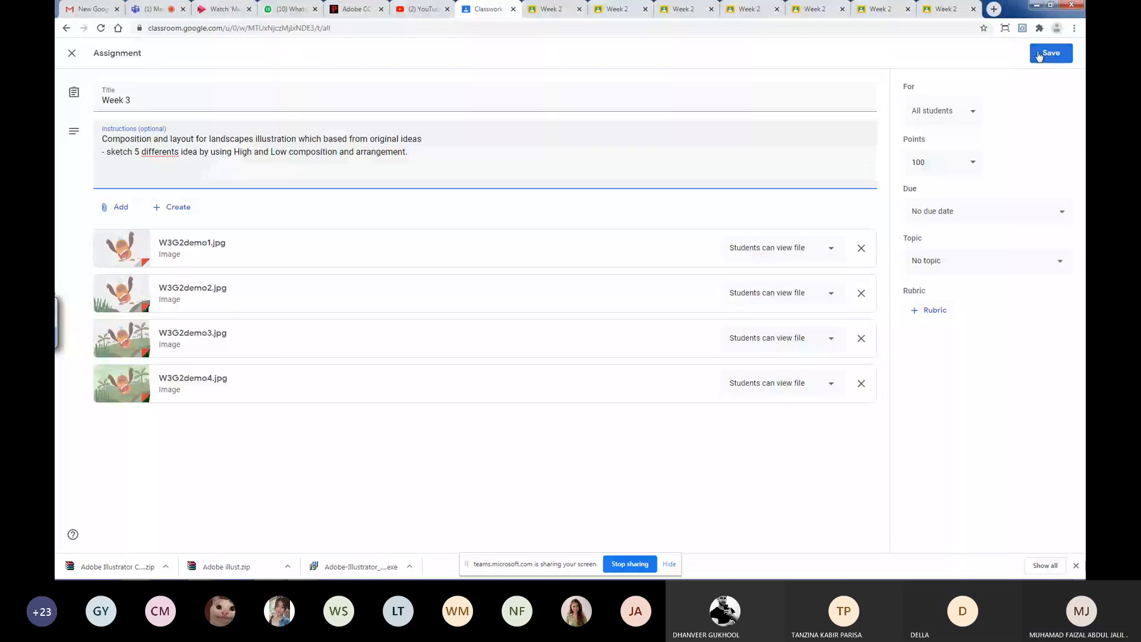
click(1045, 55)
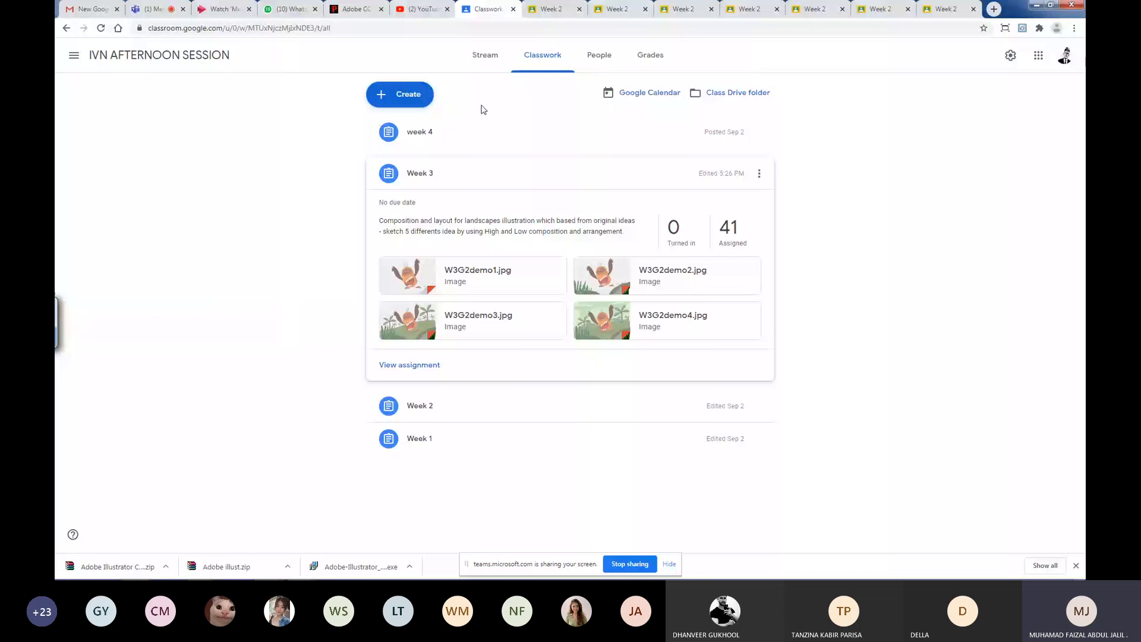
Switch to the Microsoft Teams meeting and close its meeting chat.
key(ctrl+2)
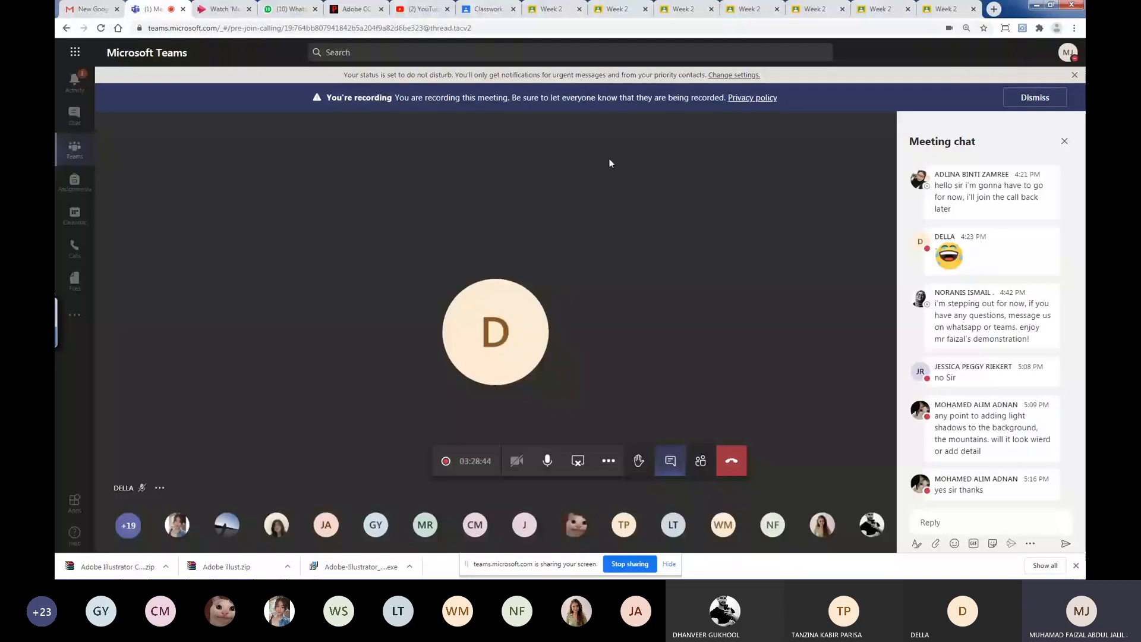
click(1064, 142)
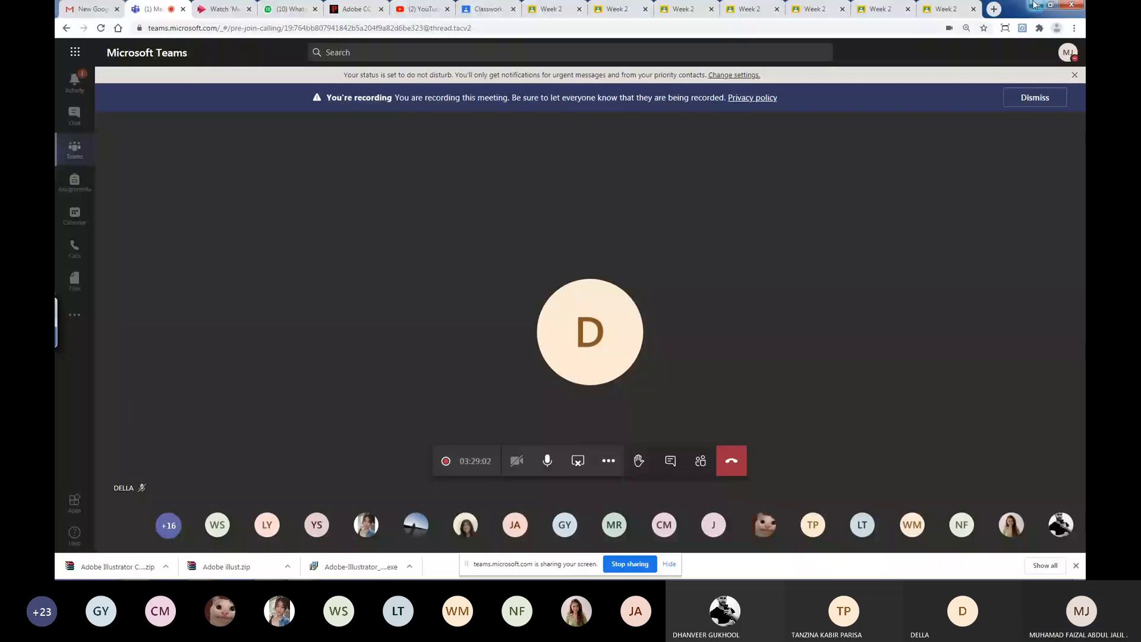
Close all seven Week 2 browser tabs.
click(711, 9)
click(712, 9)
click(711, 8)
click(711, 9)
click(712, 8)
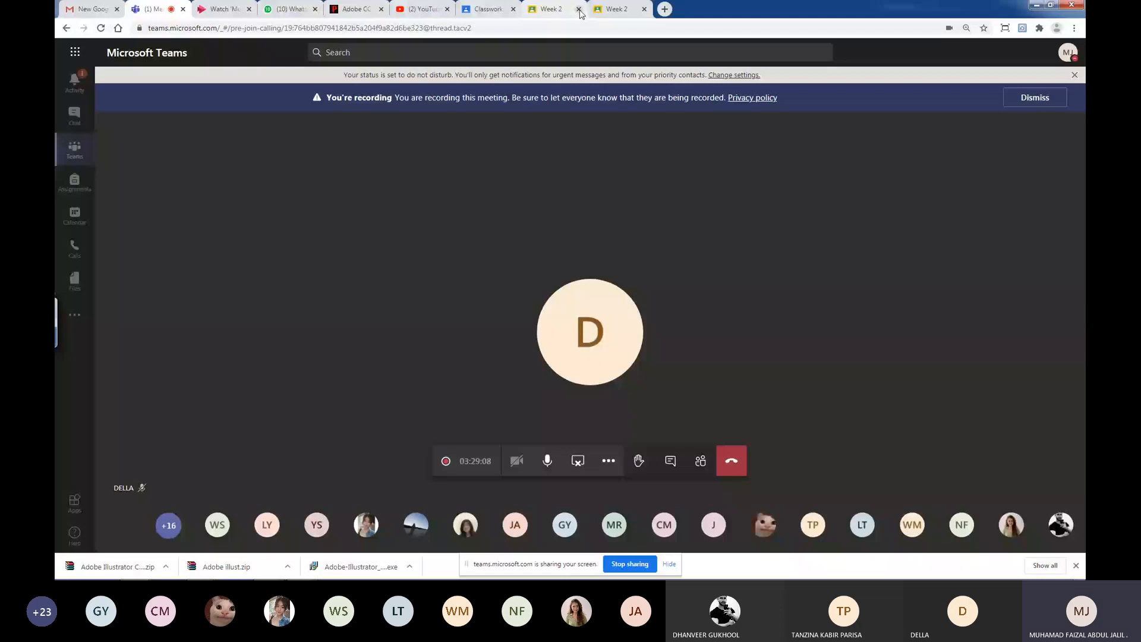
click(578, 10)
click(579, 10)
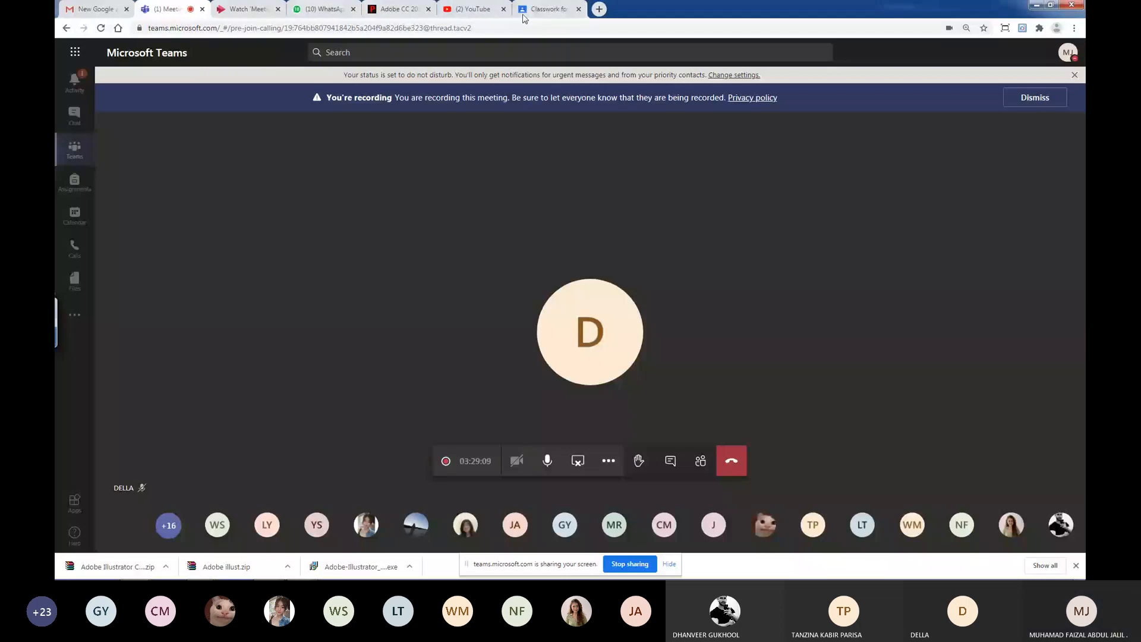
click(470, 12)
click(357, 12)
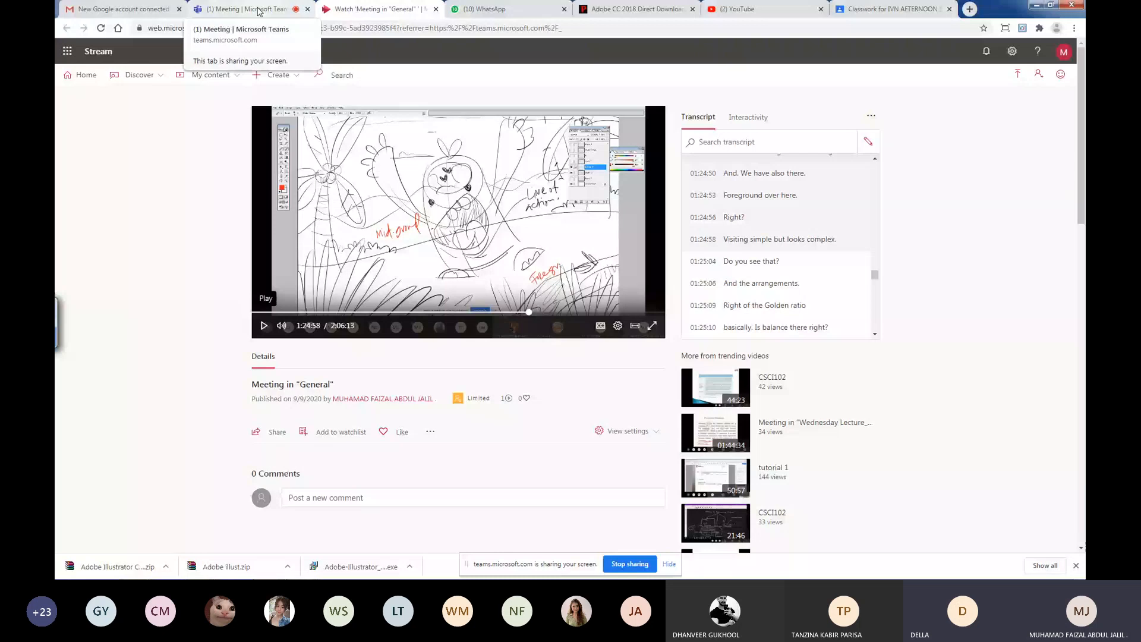
Return to the Teams meeting and look through its list of participants.
click(259, 11)
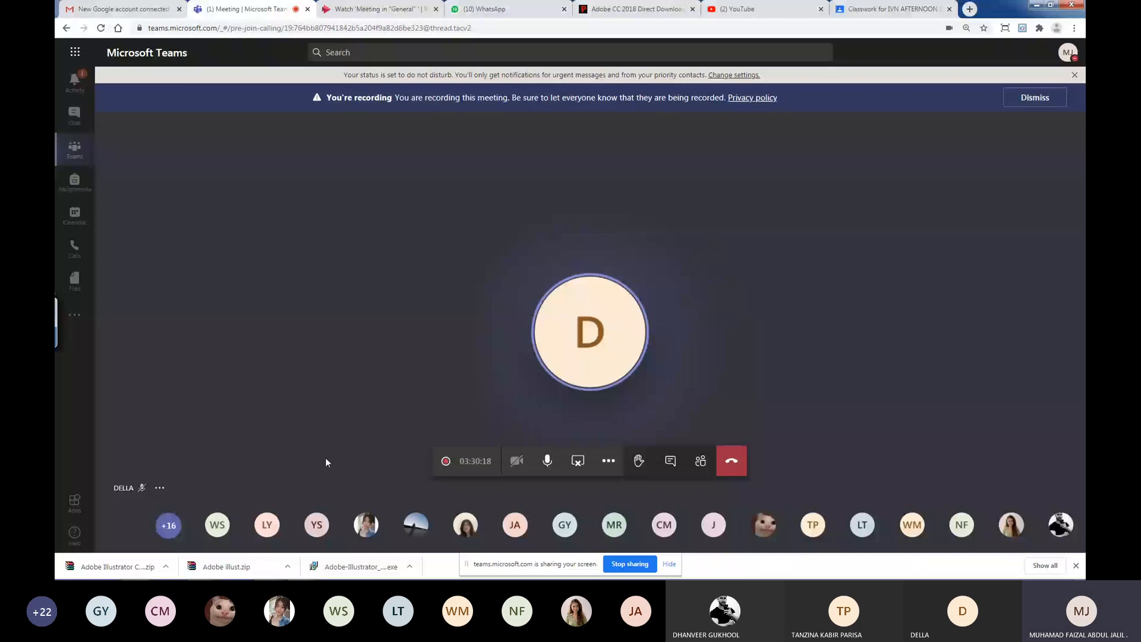
click(1057, 524)
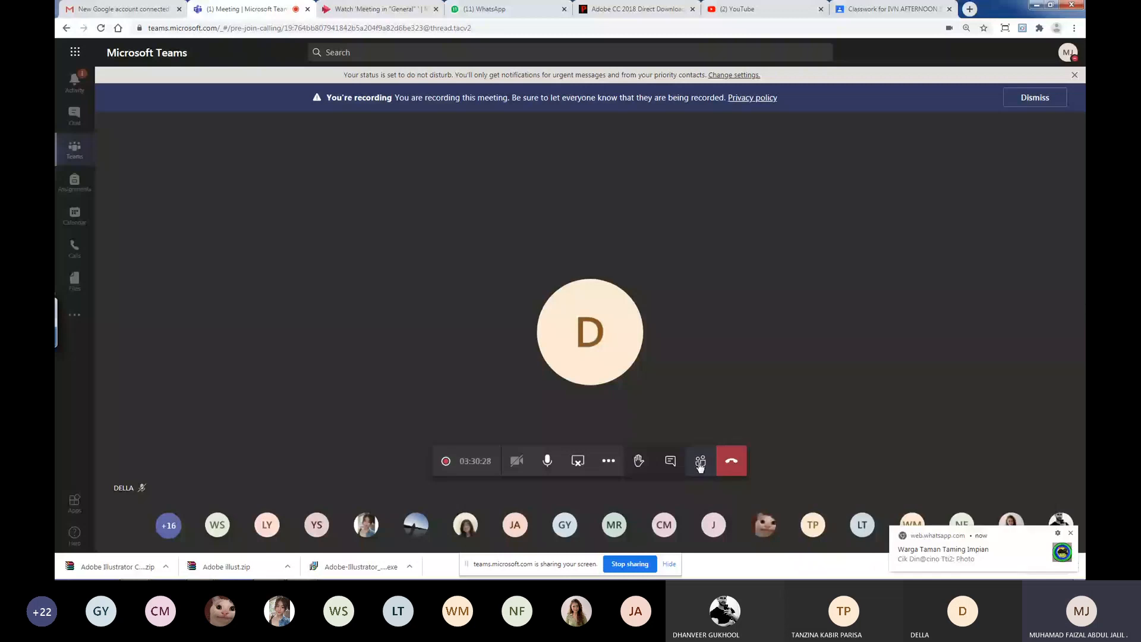
click(700, 467)
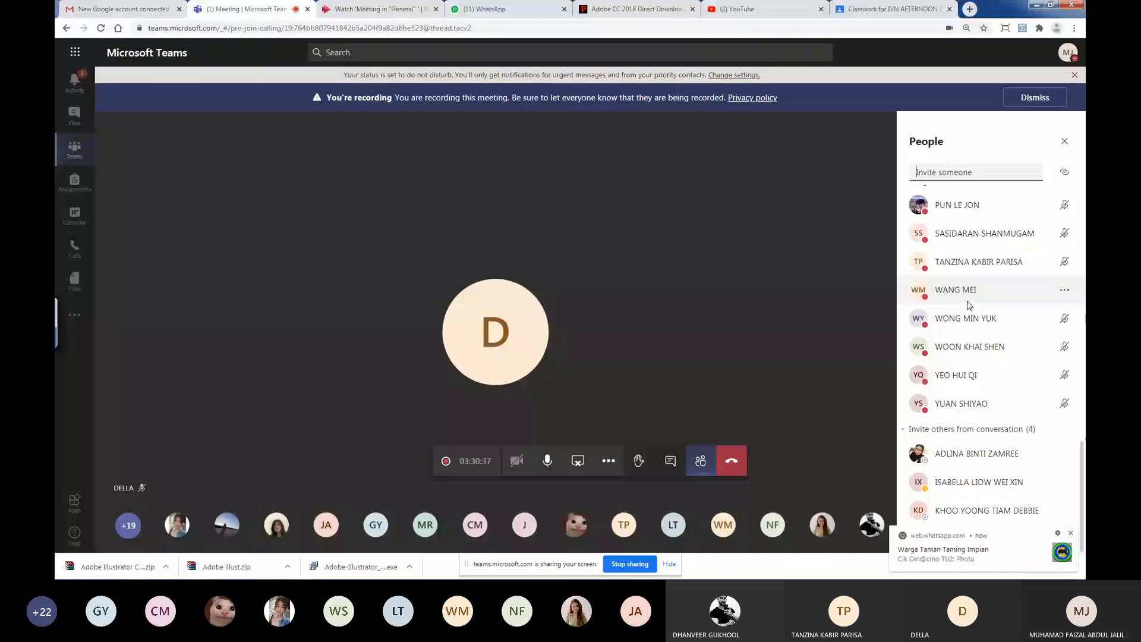
scroll(970, 305, up, 5)
scroll(968, 305, up, 5)
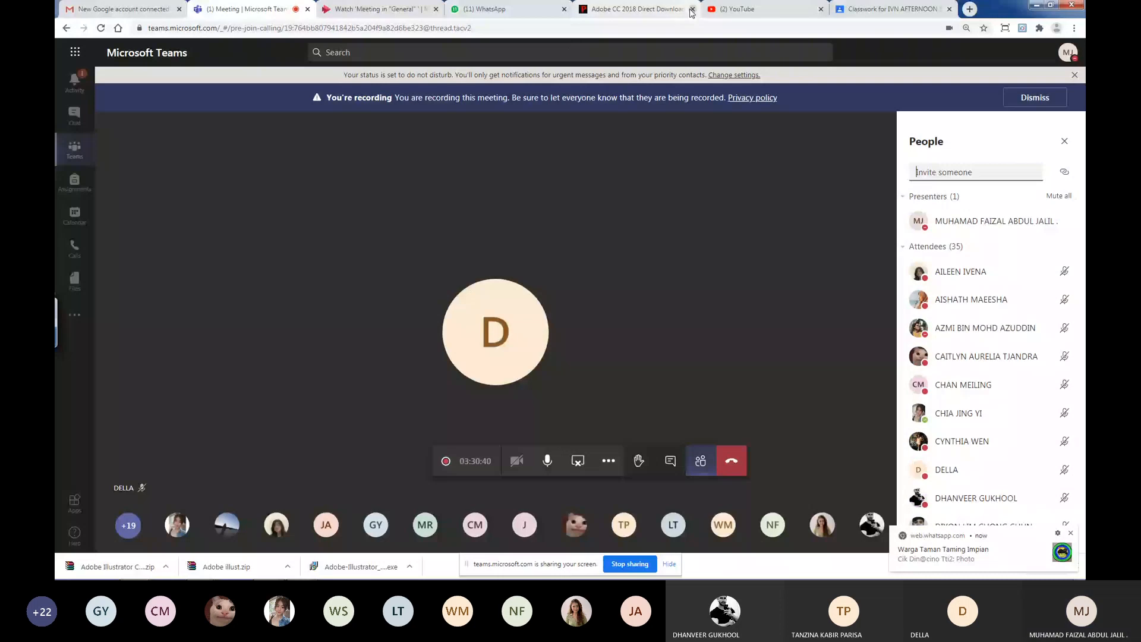
Switch back to the IVN AFTERNOON SESSION class in Google Classroom and open a student's turned-in work for Week 2.
click(891, 9)
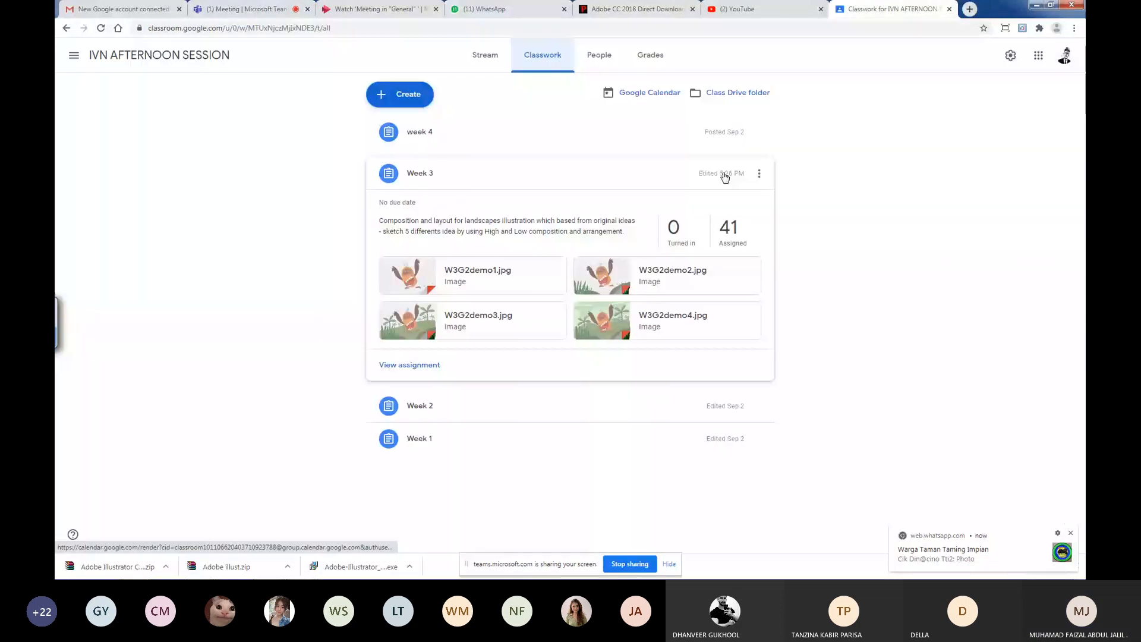
click(603, 55)
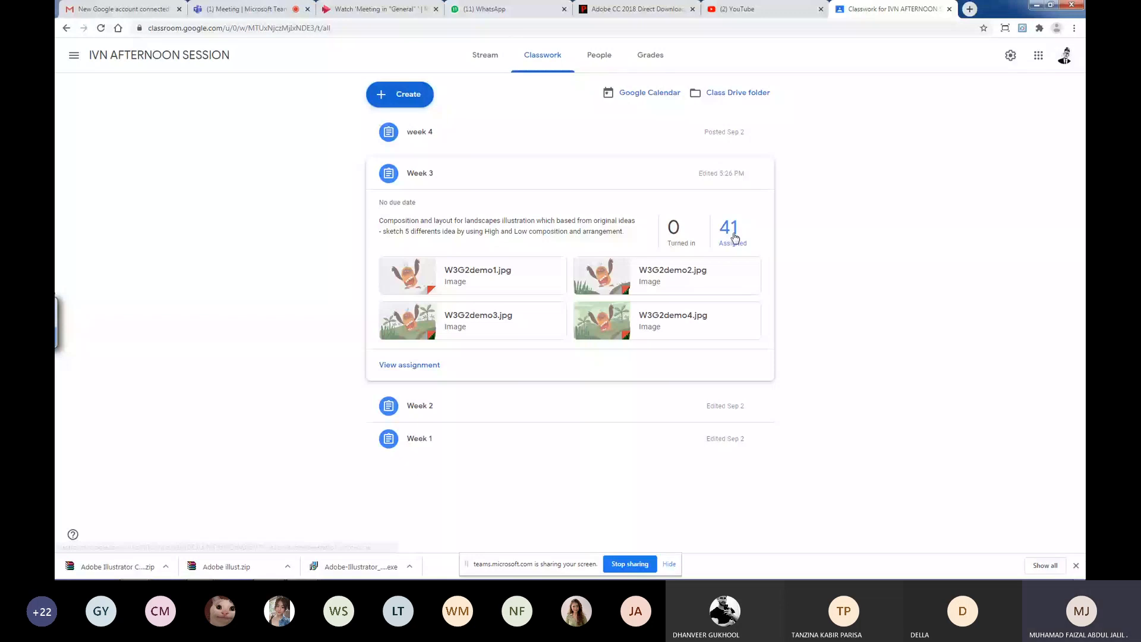
click(410, 410)
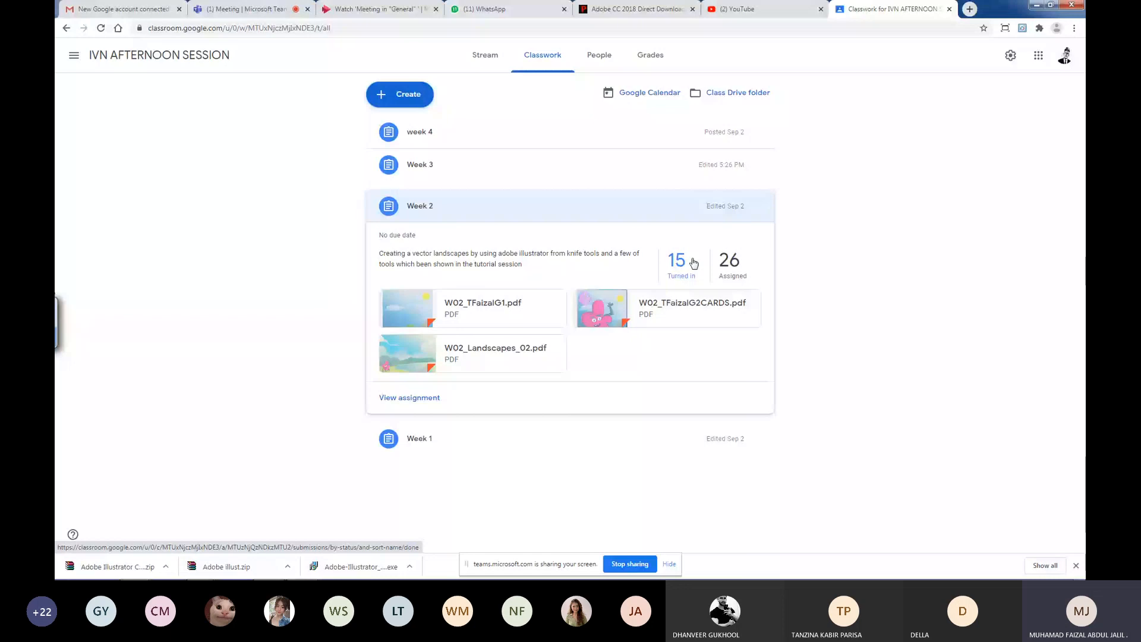
click(693, 263)
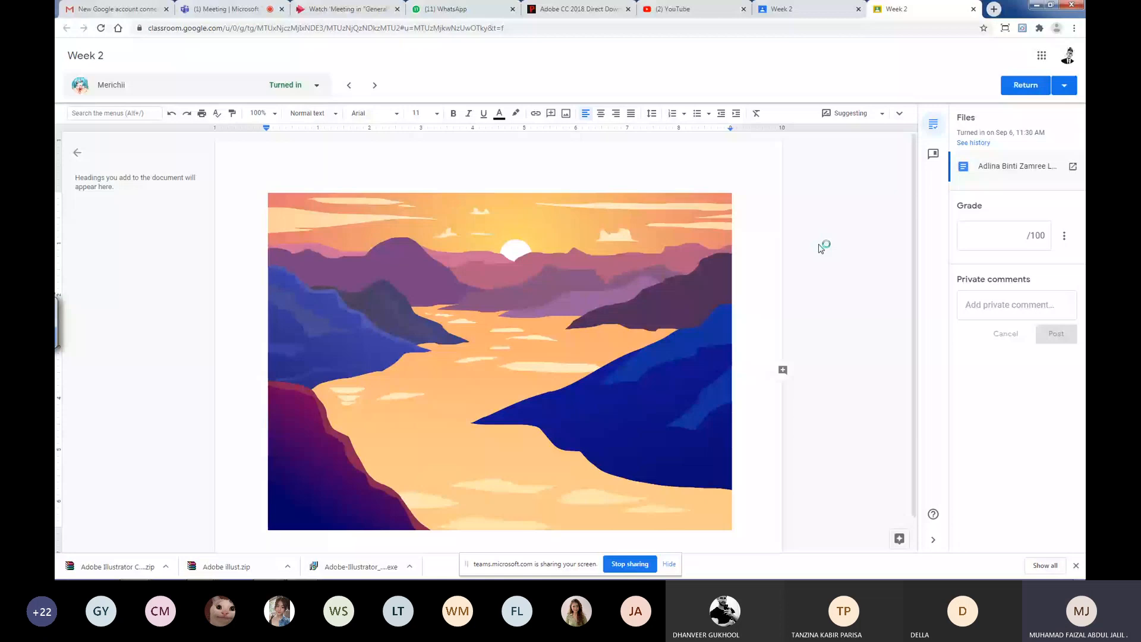
Search Google Images in a new browser tab for vector illustration landscapes and preview the green farm landscape with a red barn.
key(ctrl+t)
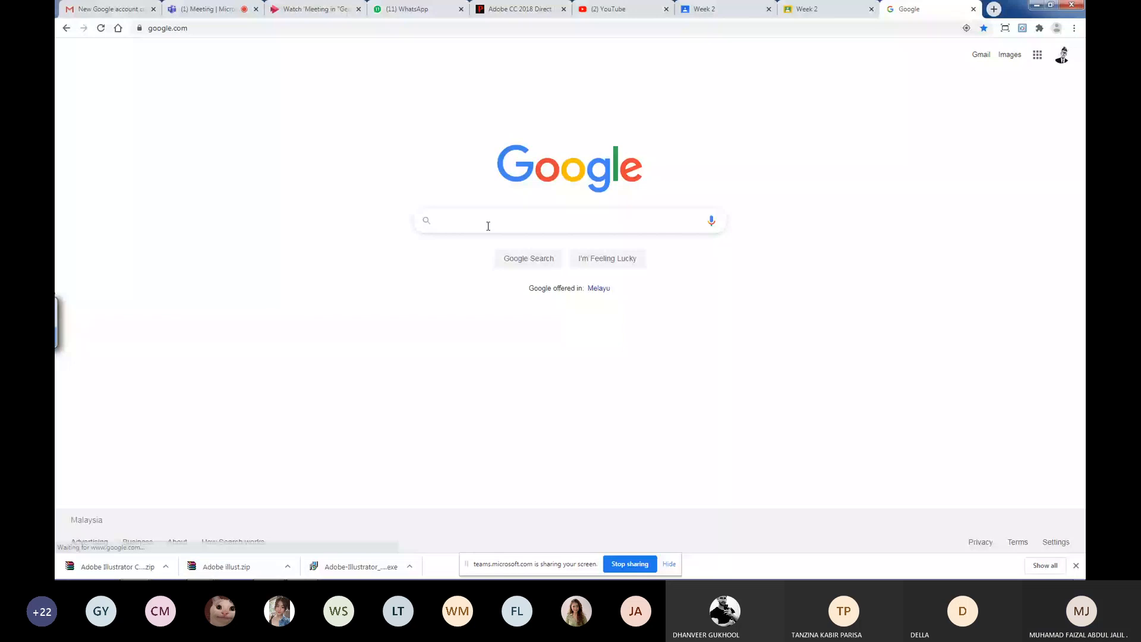
text(vector)
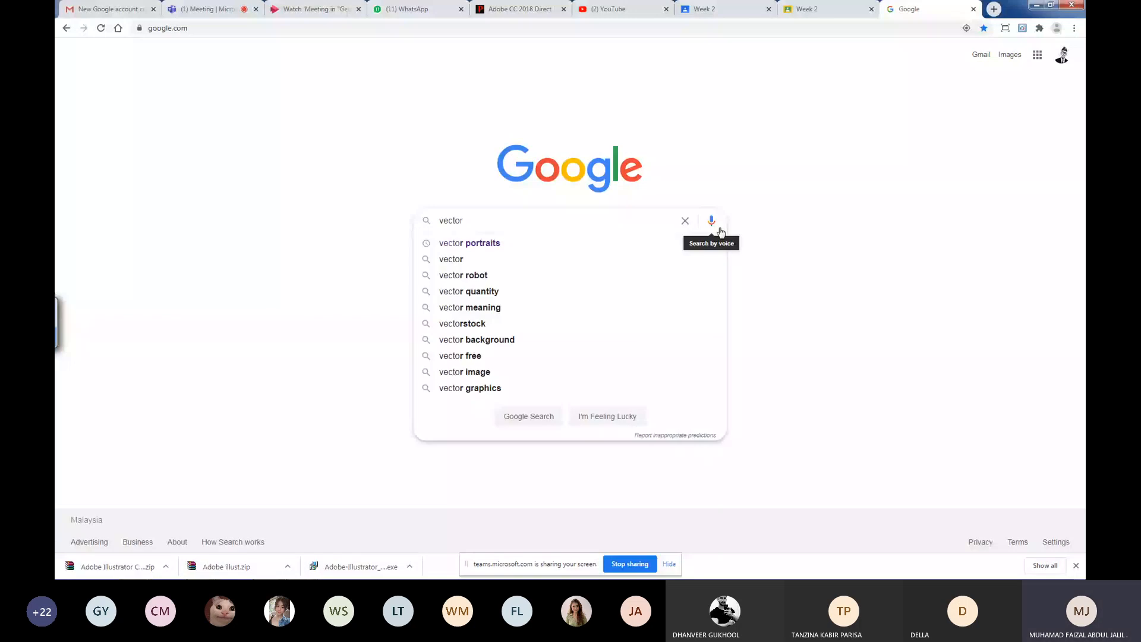
text( illustration)
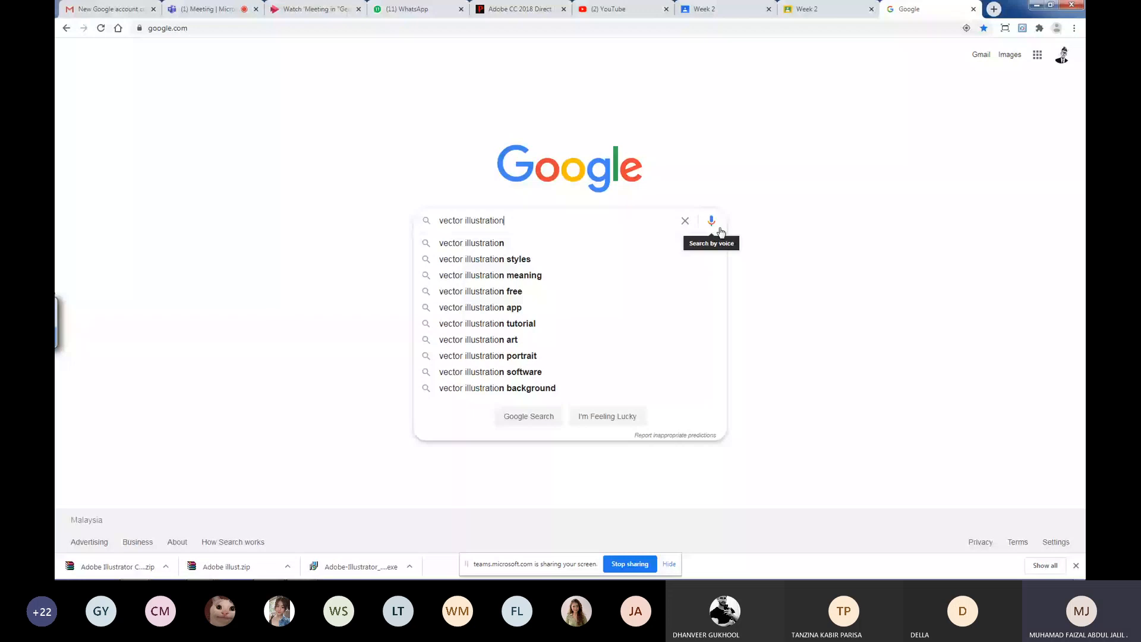
text(lanmdscapes)
key(Return)
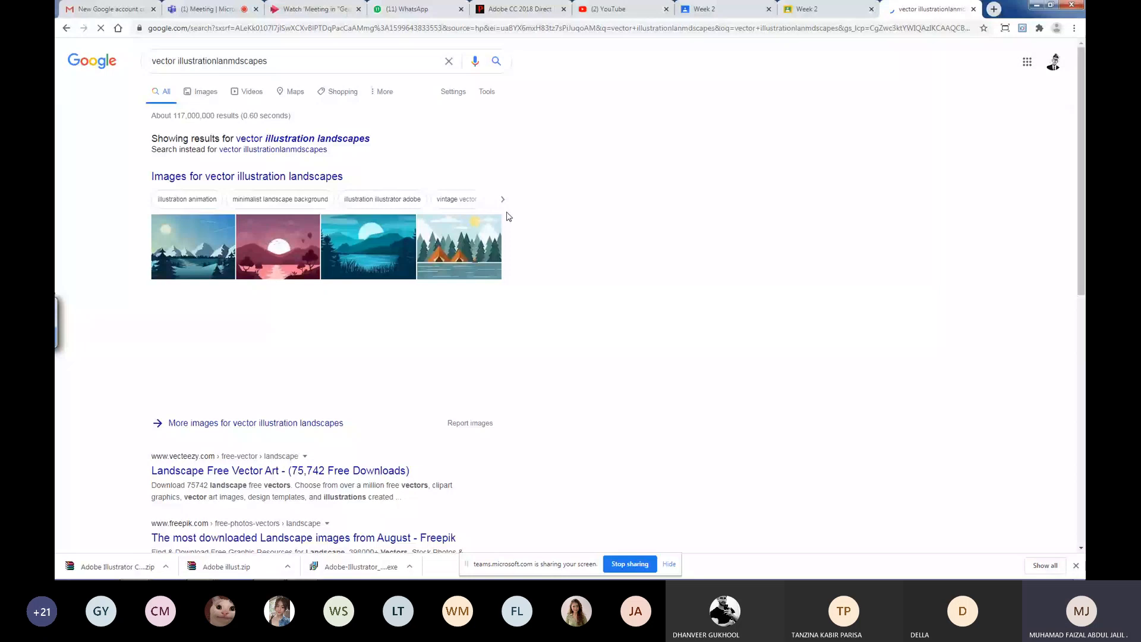
click(200, 310)
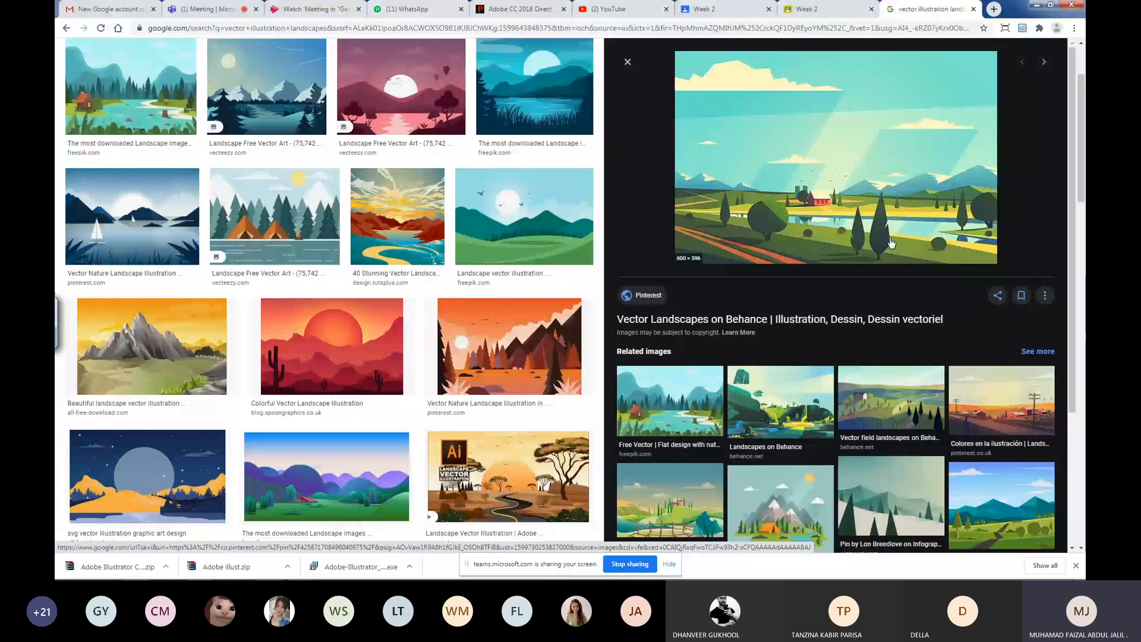
Switch to Adobe Photoshop and close the blank Untitled-1 document without saving it.
mouse_move(273, 571)
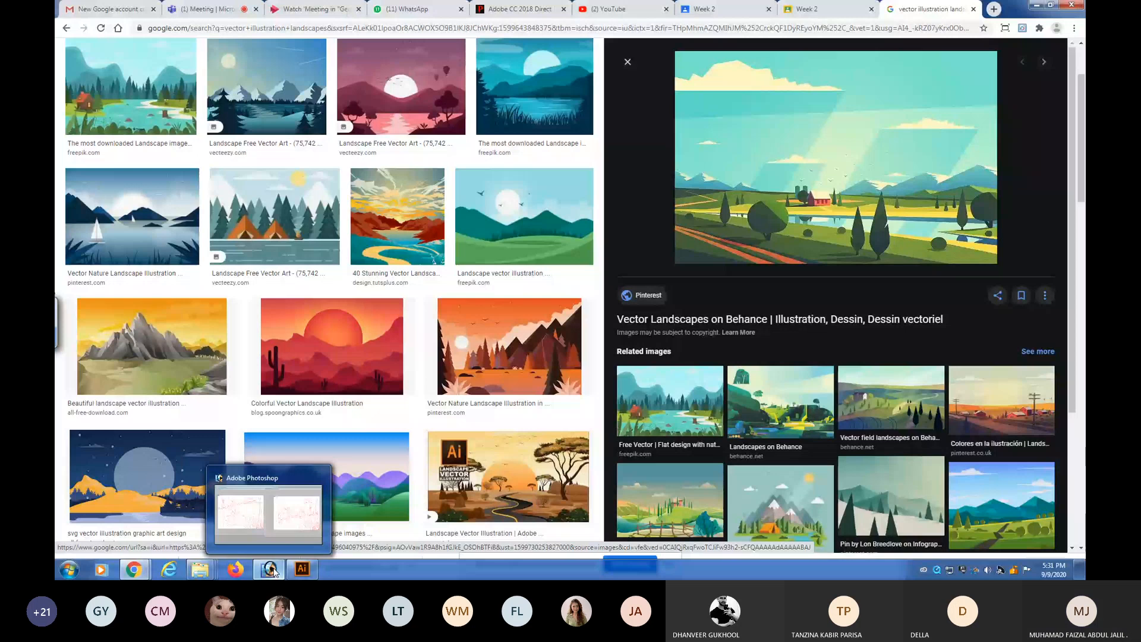
click(273, 571)
key(ctrl+shift+s)
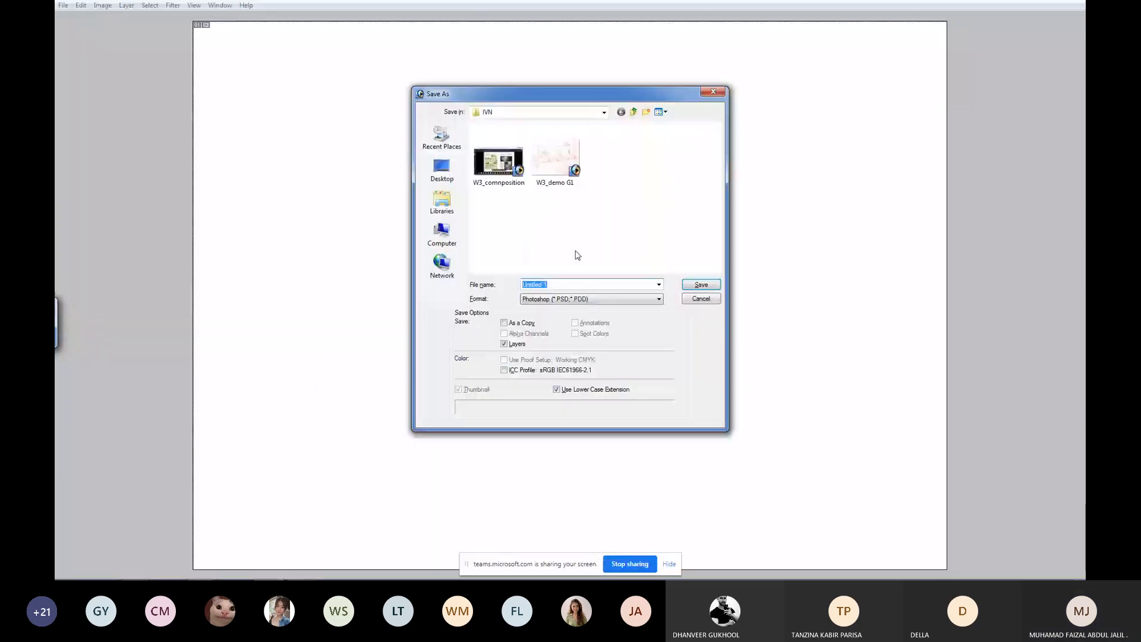
click(690, 296)
key(ctrl+w)
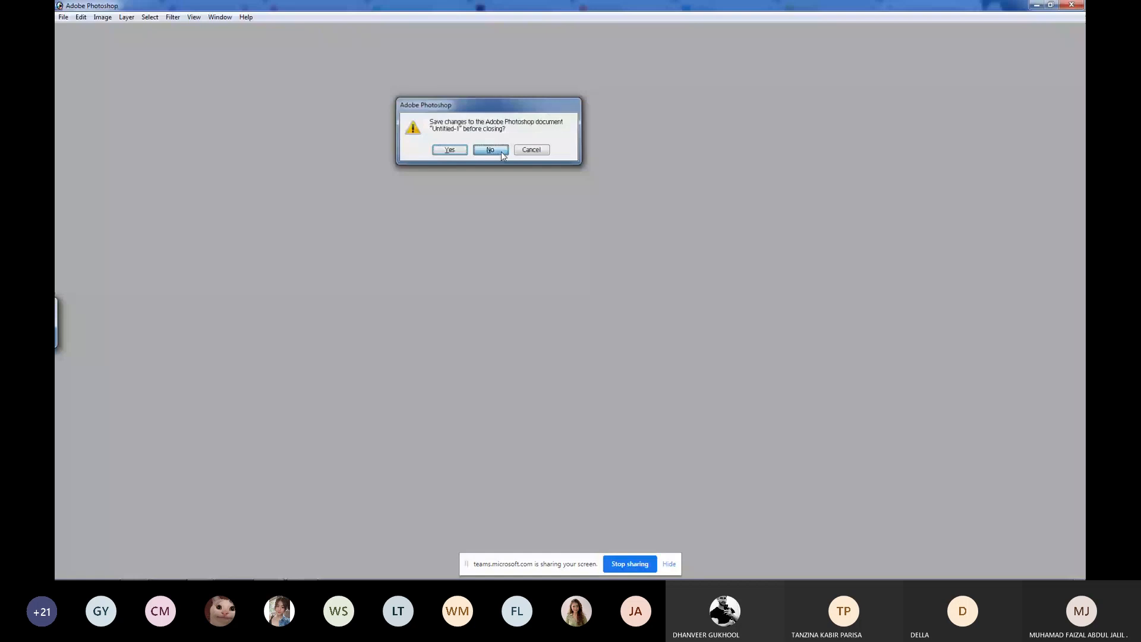
click(501, 152)
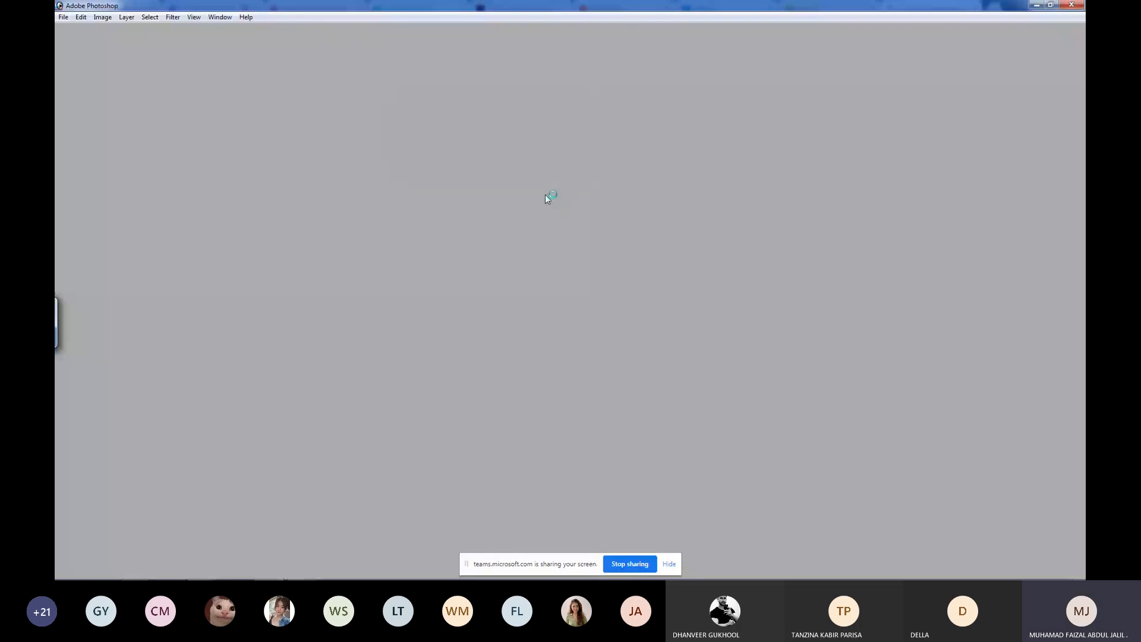
Open W3G2demo4.jpg from the IVN folder and display it in full-screen mode.
key(ctrl+o)
double_click(623, 270)
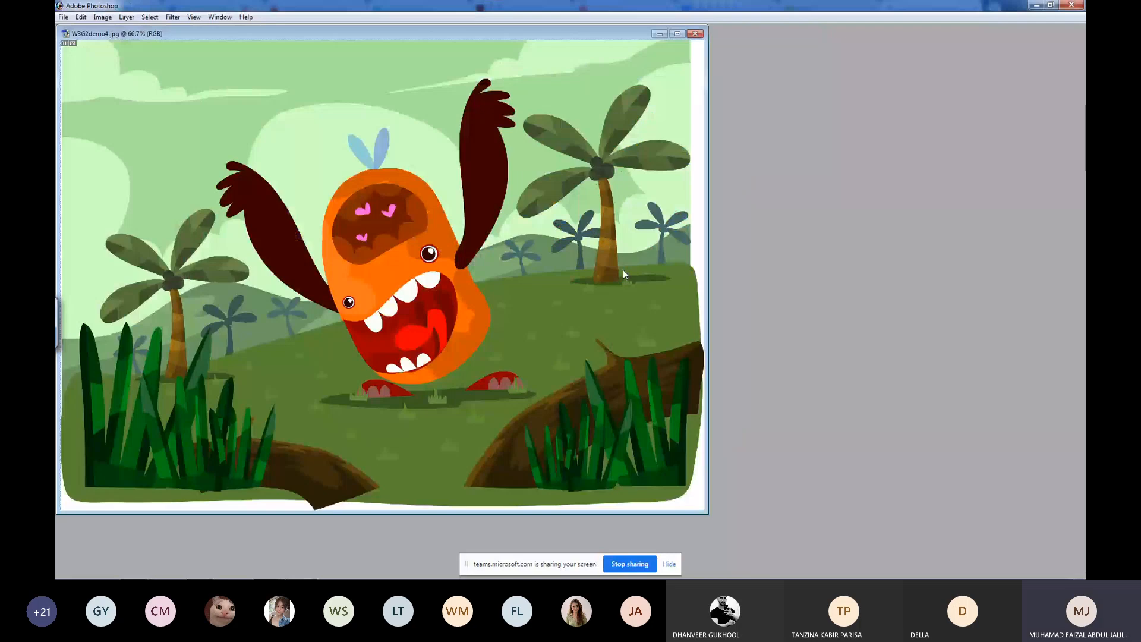
key(f)
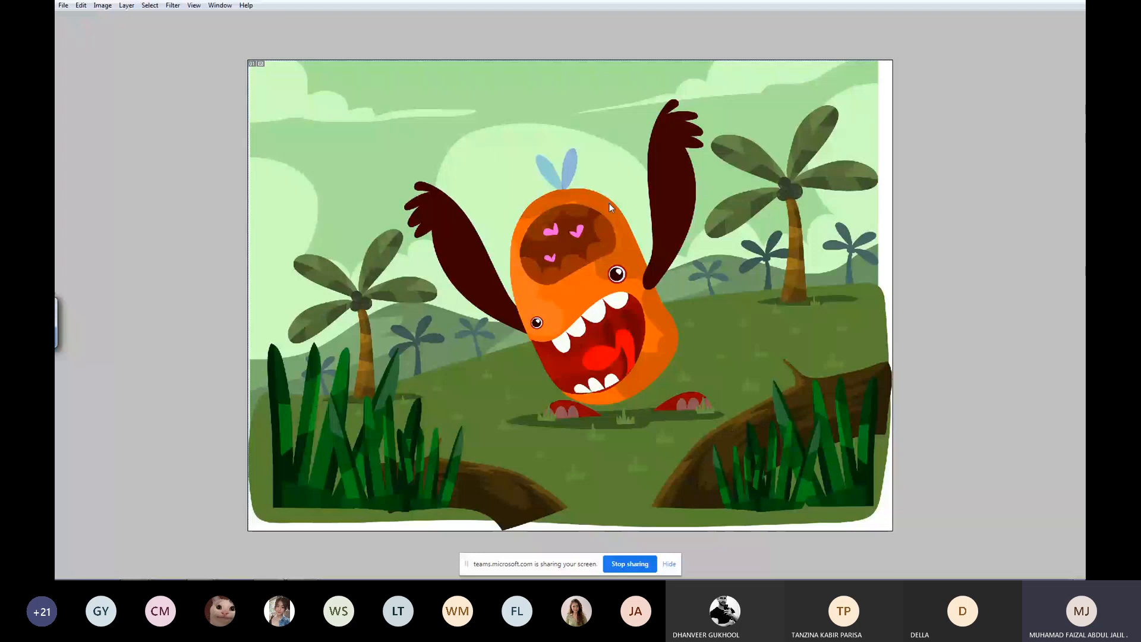
Crop the monster scene inside its uneven white and green borders and show the hidden tool and layer panels.
key(c)
drag(254, 65, 482, 321)
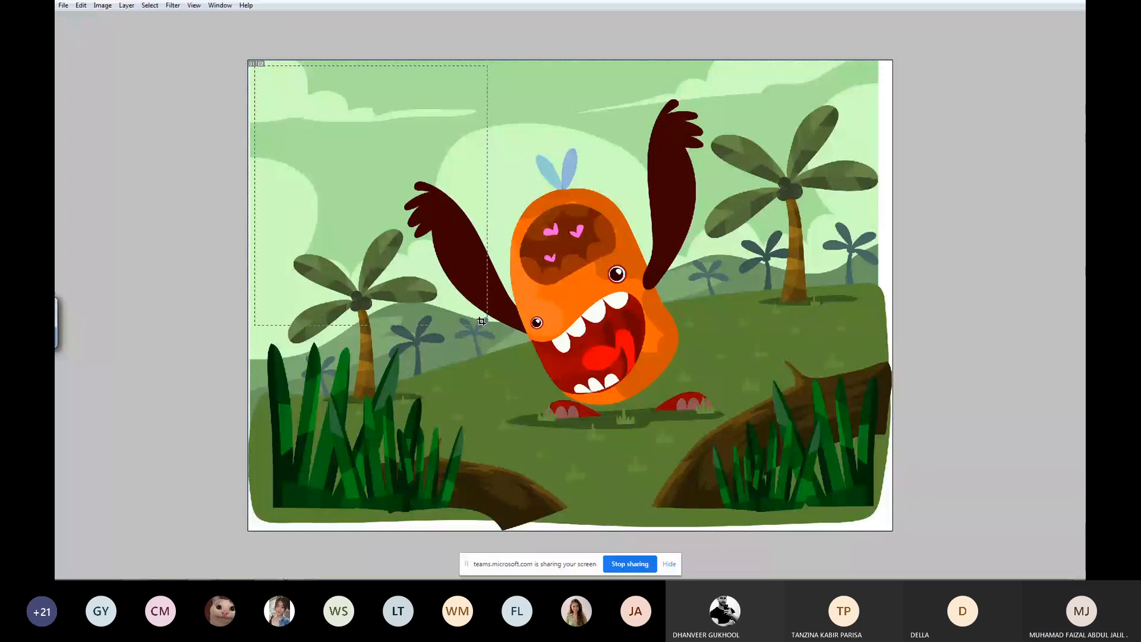
drag(842, 503, 873, 503)
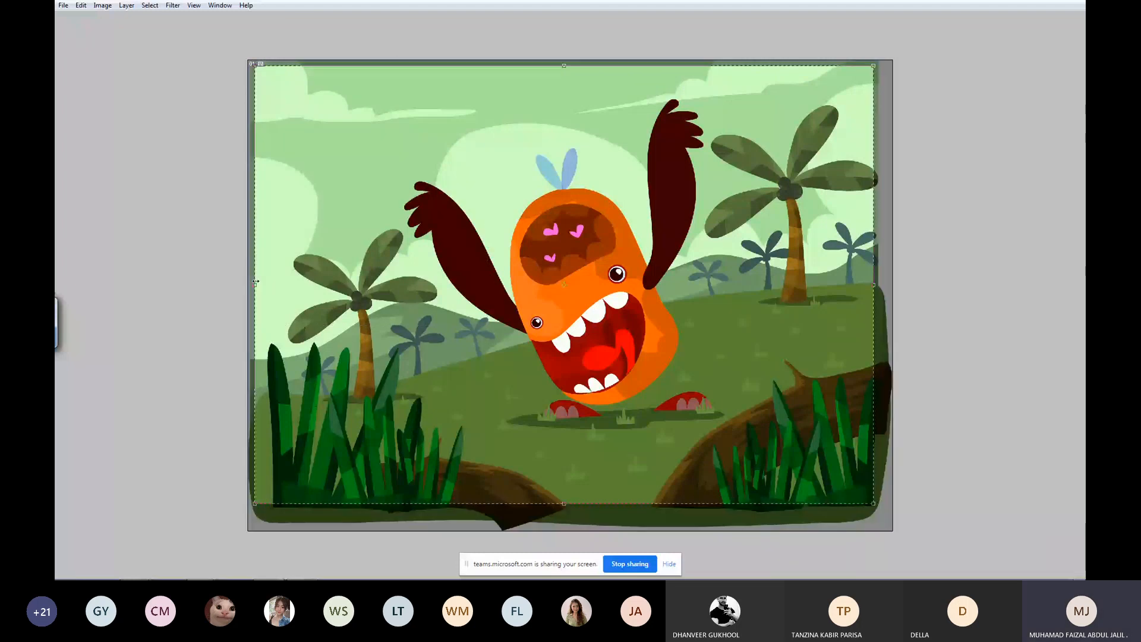
drag(255, 281, 277, 291)
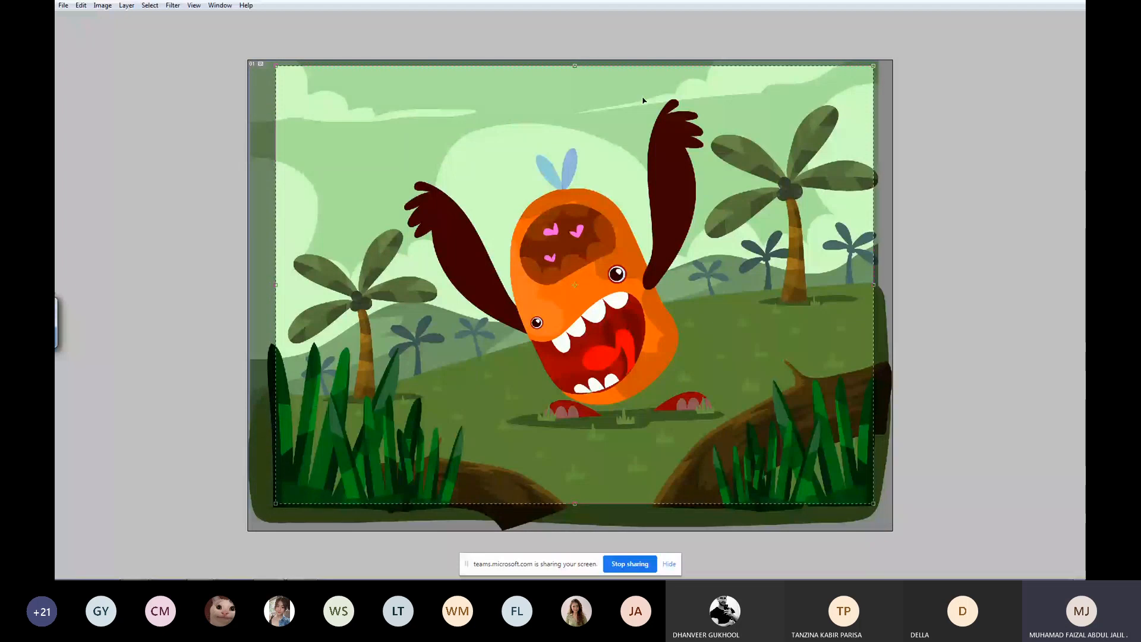
key(Return)
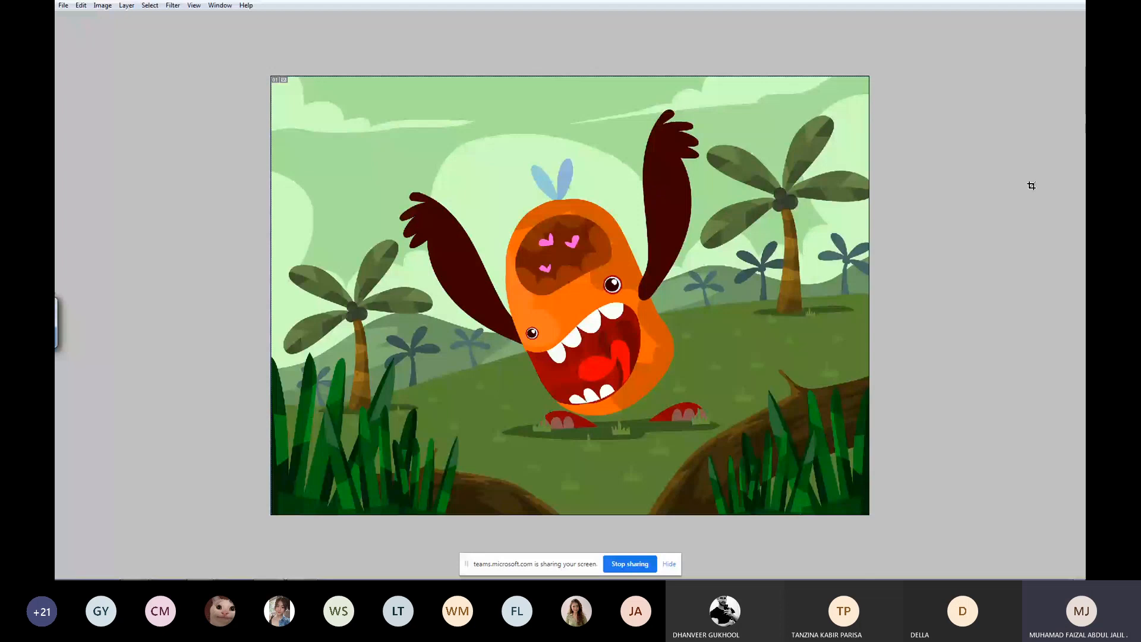
key(Tab)
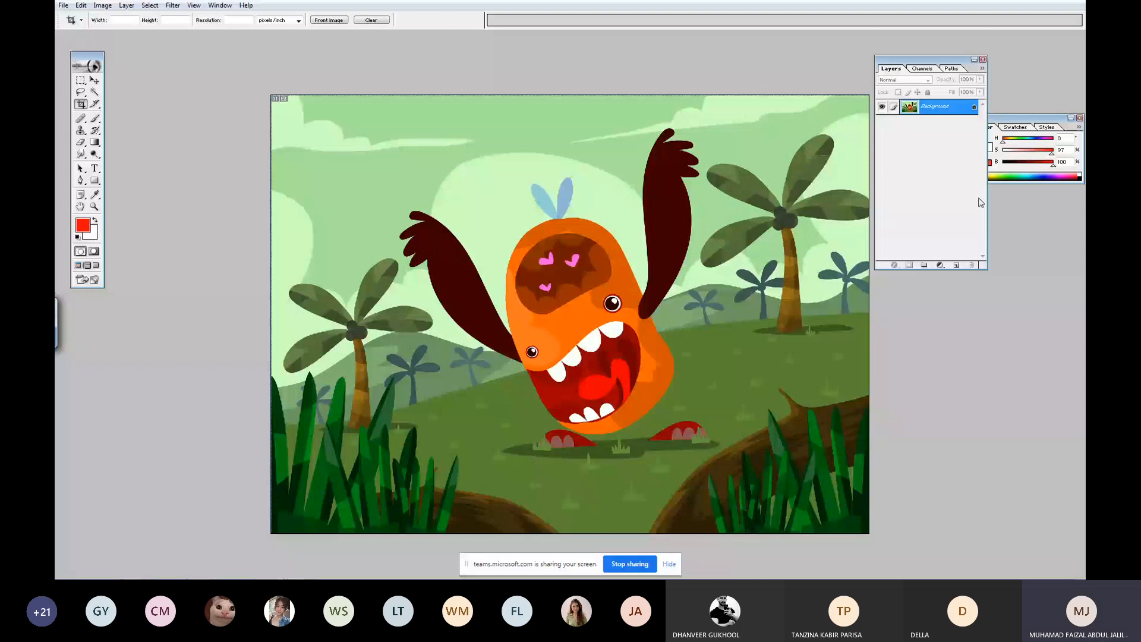
drag(945, 106, 958, 267)
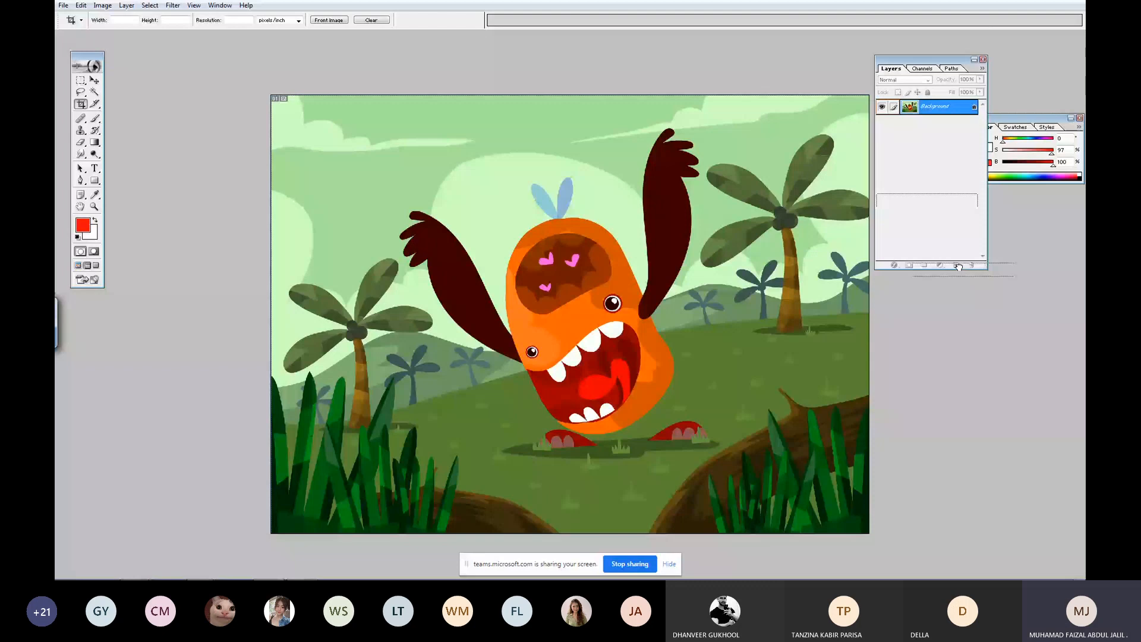
click(287, 570)
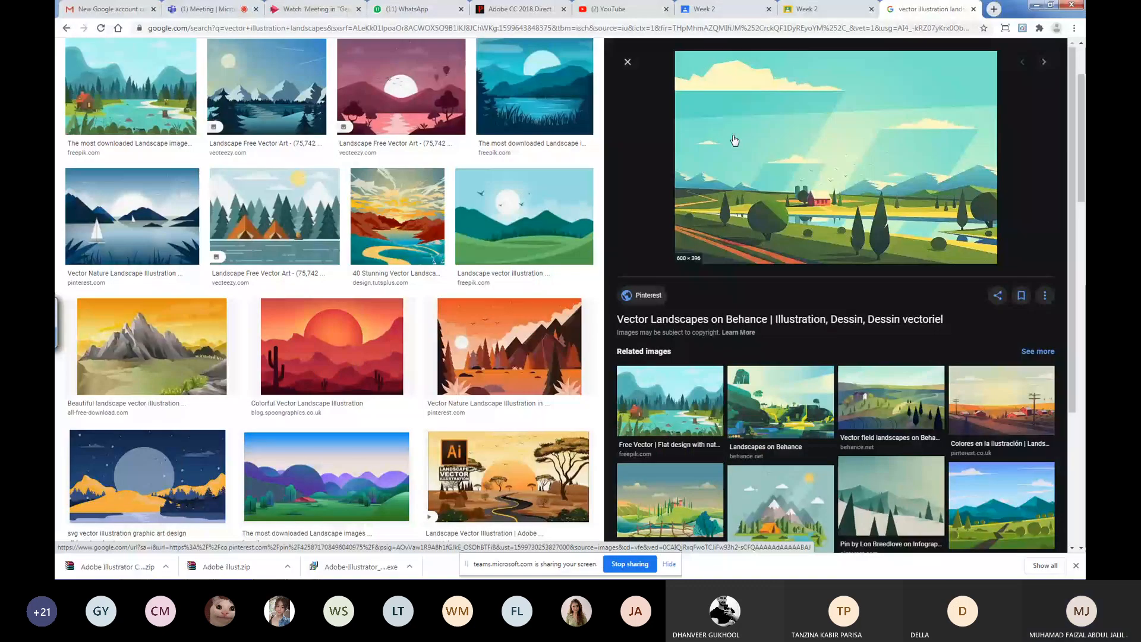
scroll(624, 174, up, 2)
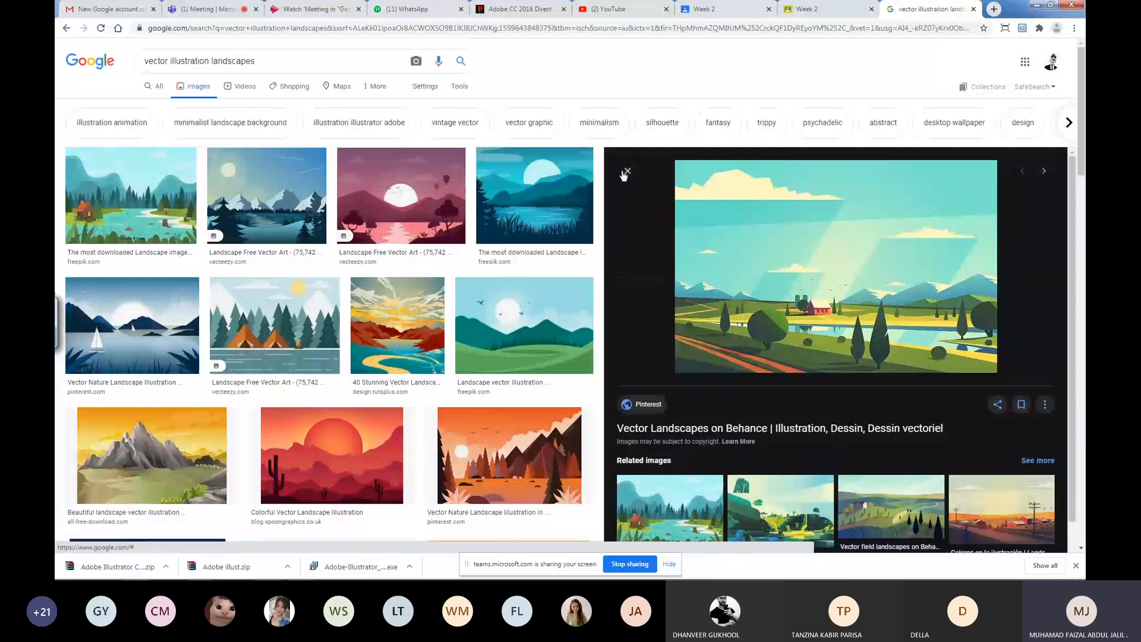
click(625, 172)
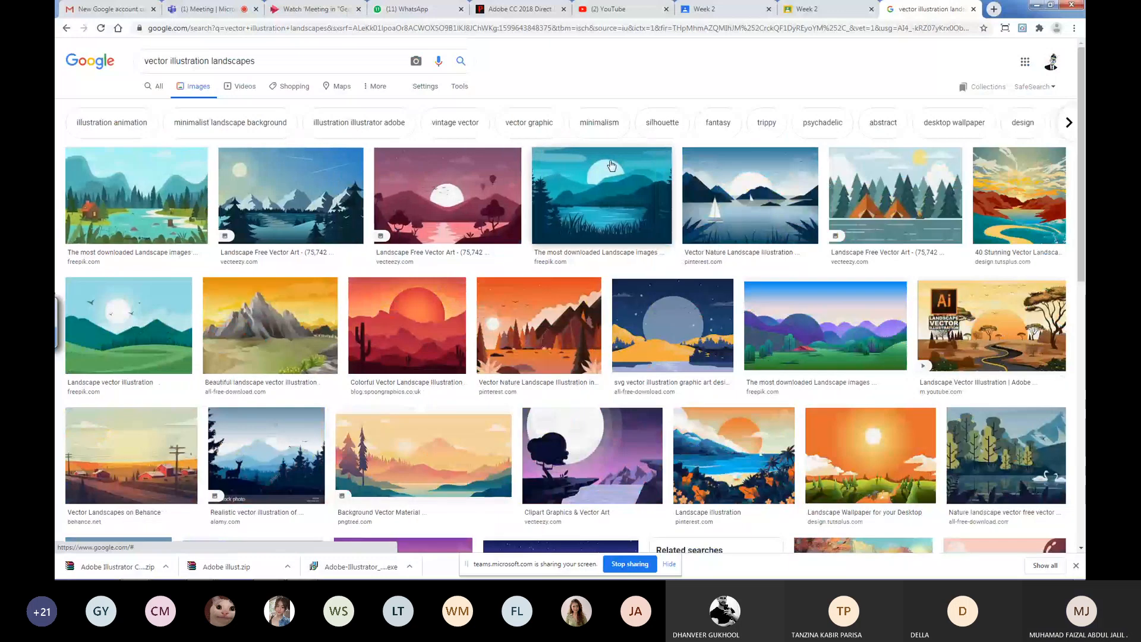
triple_click(199, 60)
In Photoshop, open an old brown paper texture from the paper folder in 2019_2020work and paste it over the monster scene.
key(alt+Tab)
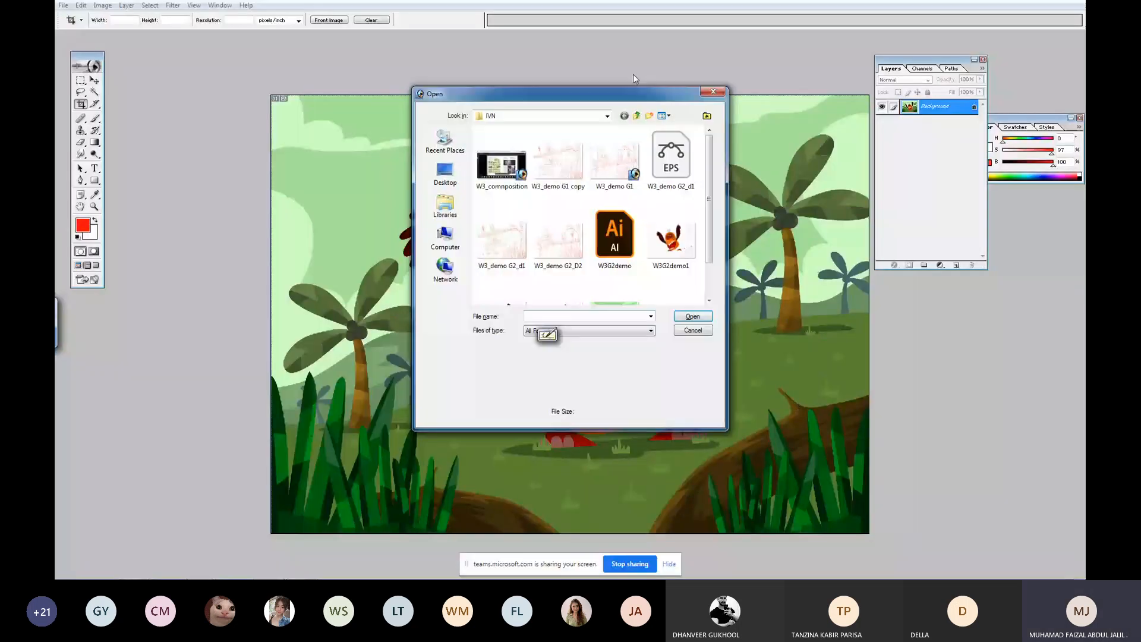
click(636, 116)
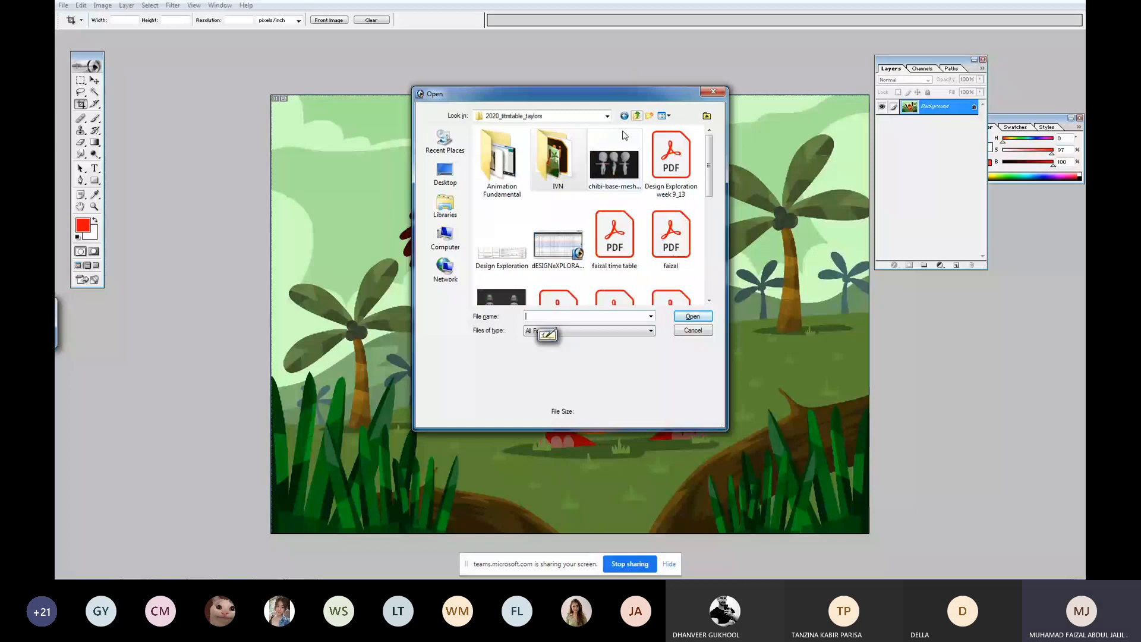
click(636, 115)
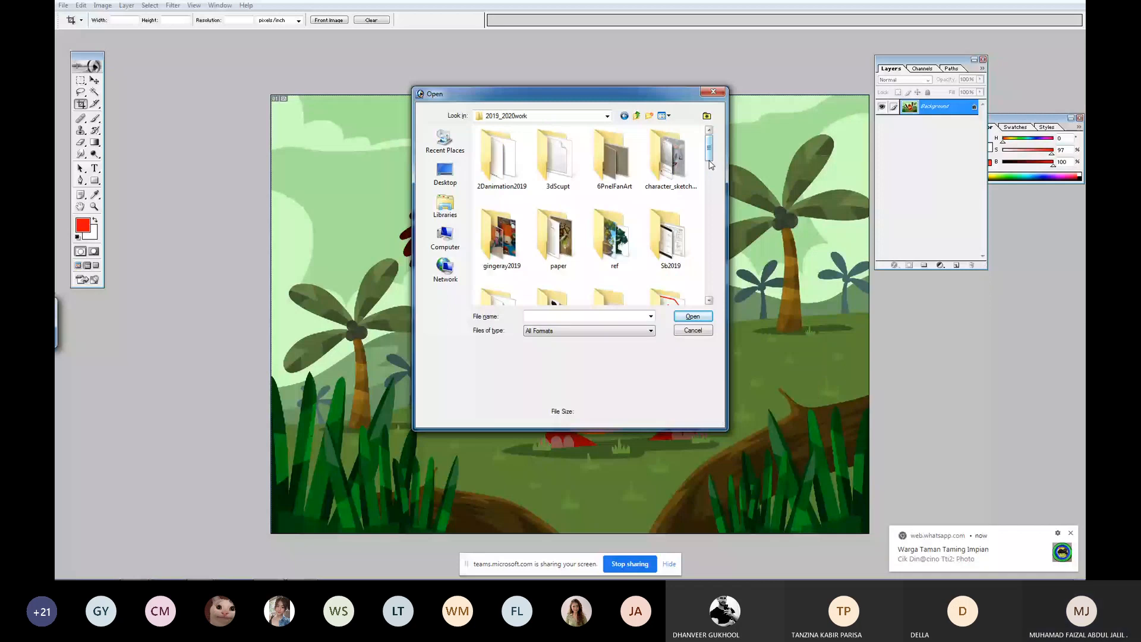
double_click(558, 232)
double_click(557, 228)
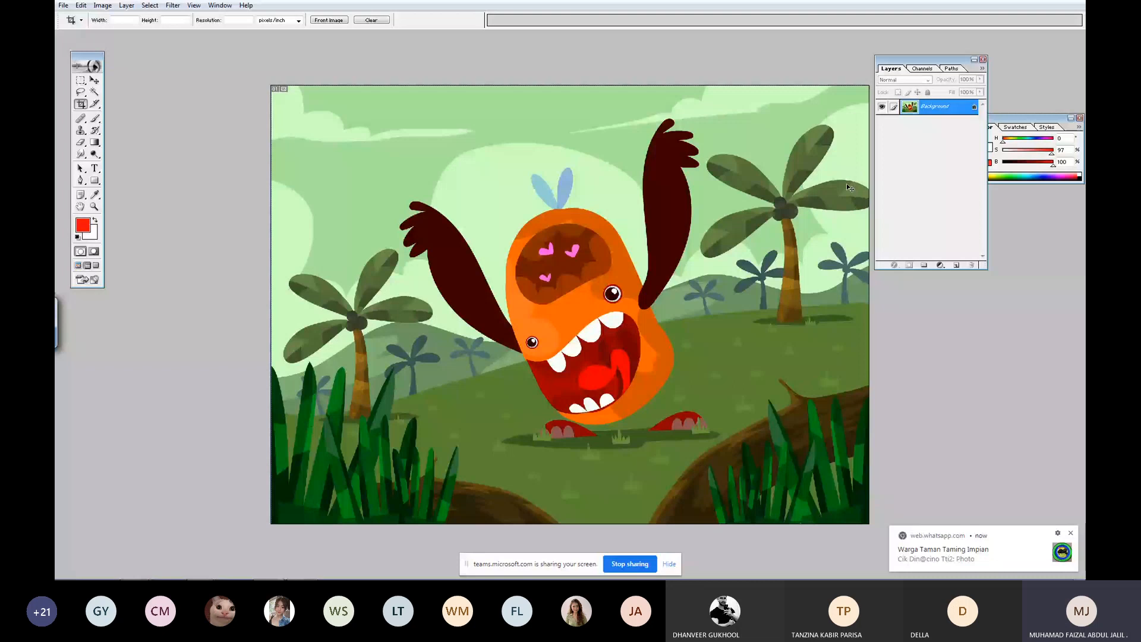
key(ctrl+v)
Set the paper texture layer to Multiply and scale it down so the whole texture fits the monster scene's canvas.
click(927, 80)
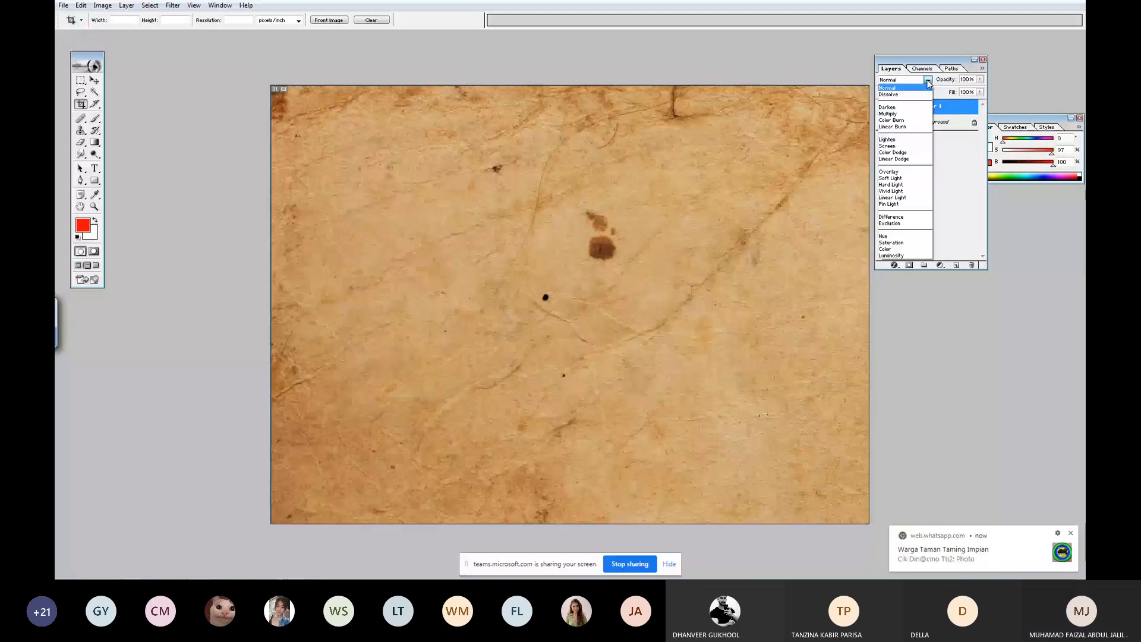
click(915, 113)
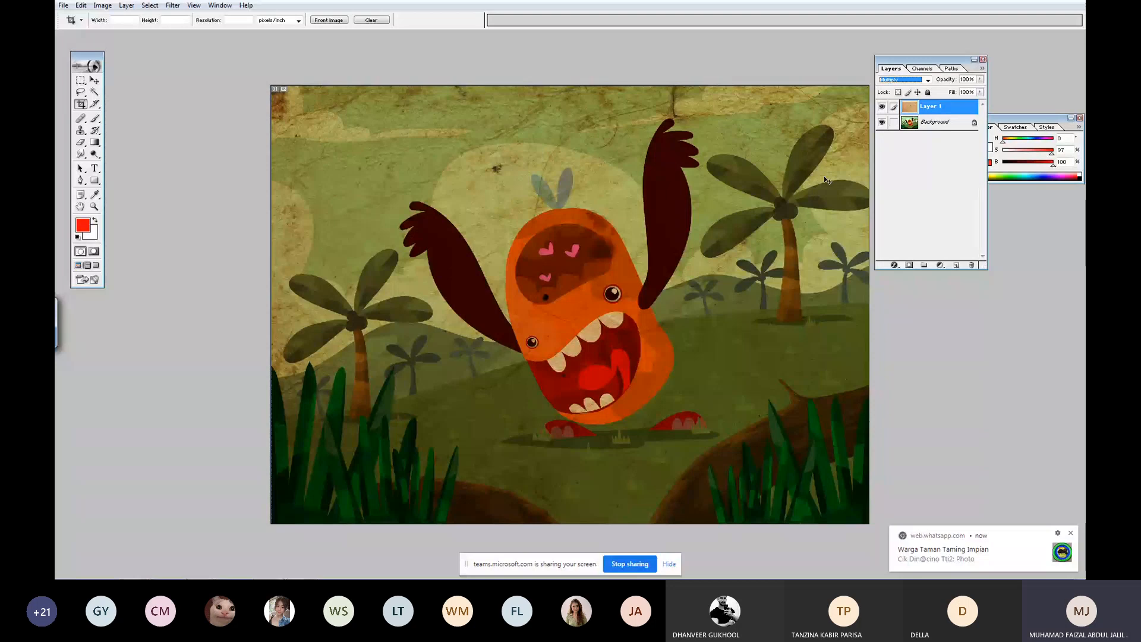
key(ctrl+minus)
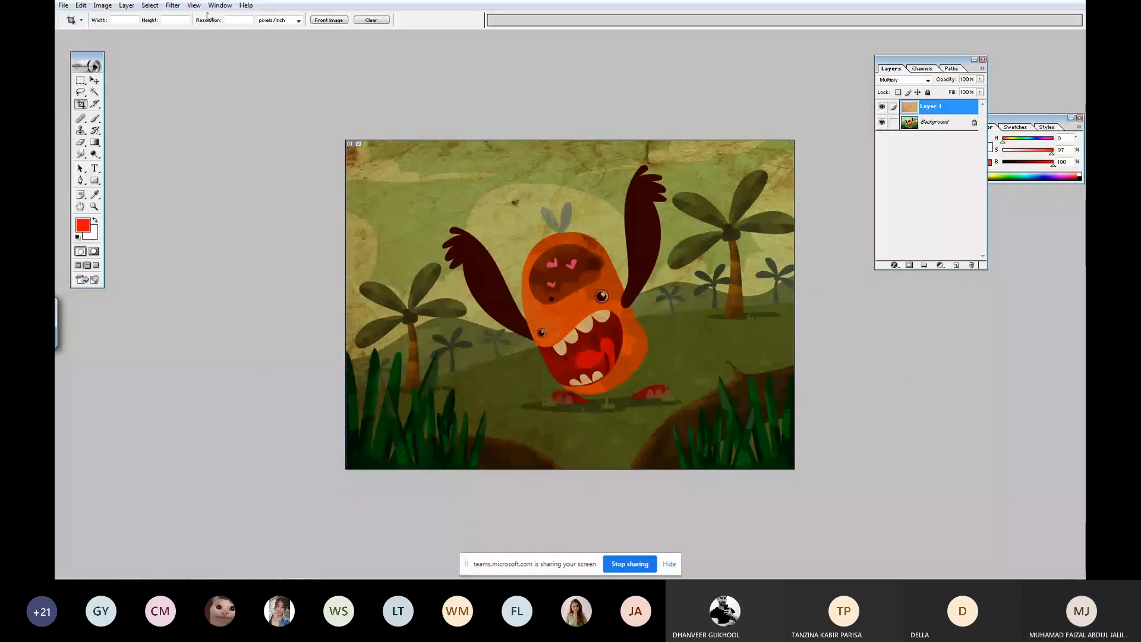
key(ctrl+t)
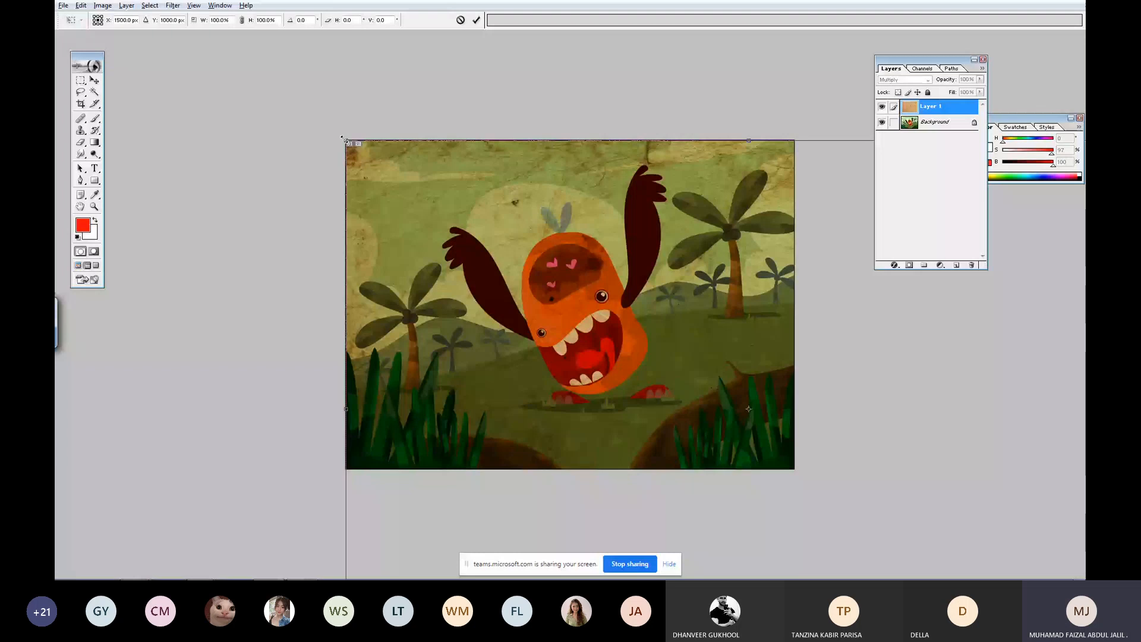
drag(344, 139, 567, 288)
drag(656, 353, 435, 206)
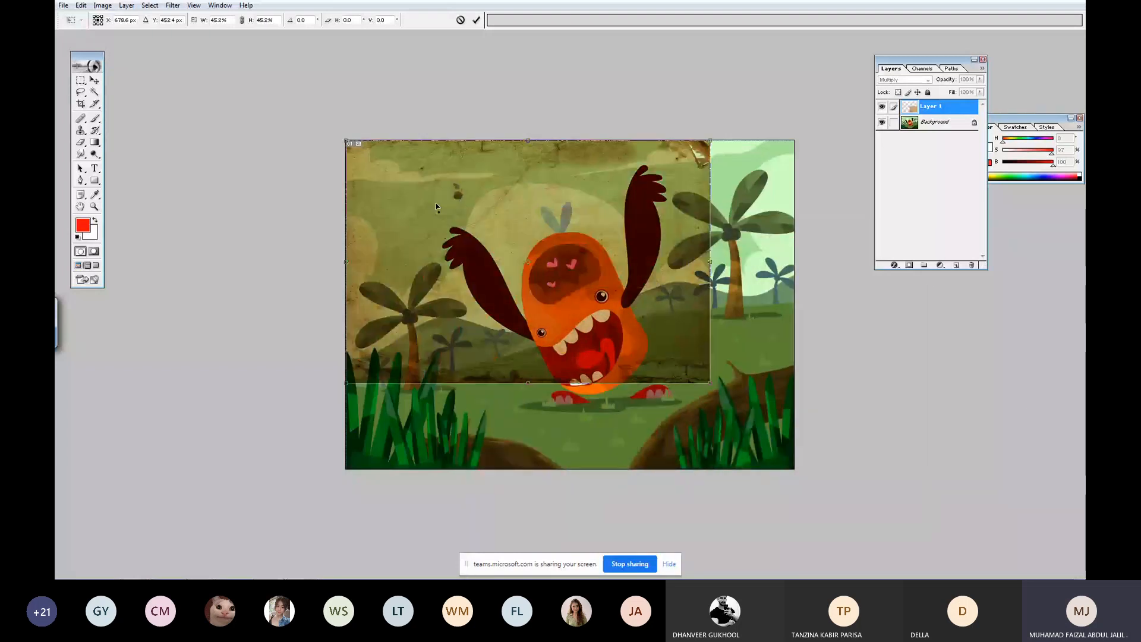
drag(705, 379, 799, 480)
key(Return)
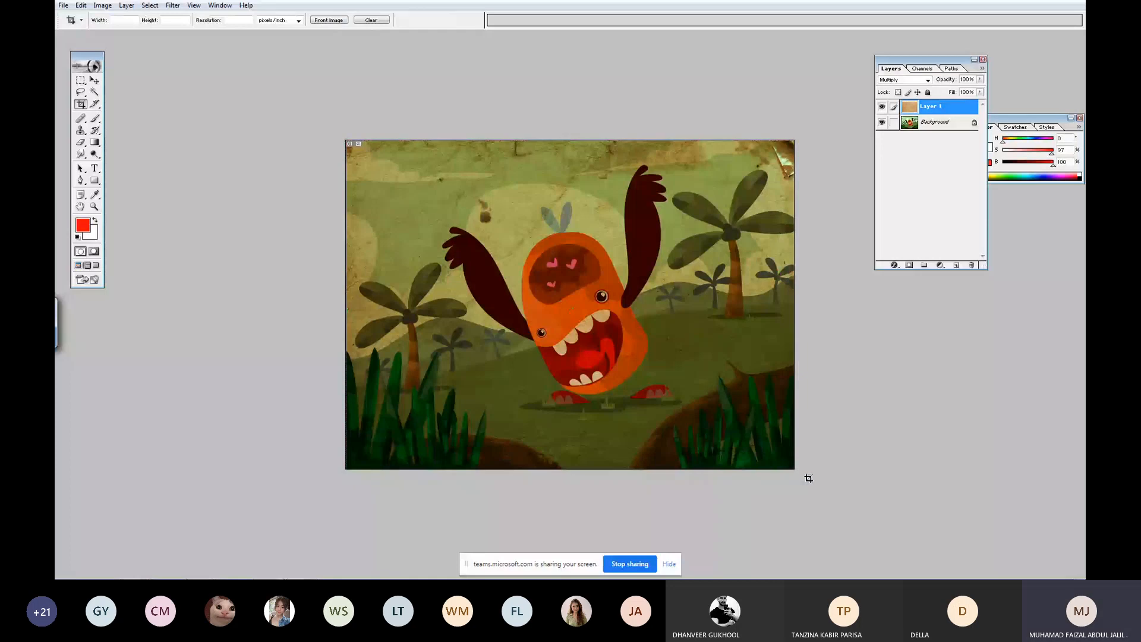
Change the paper texture layer's blending mode to Overlay.
click(902, 81)
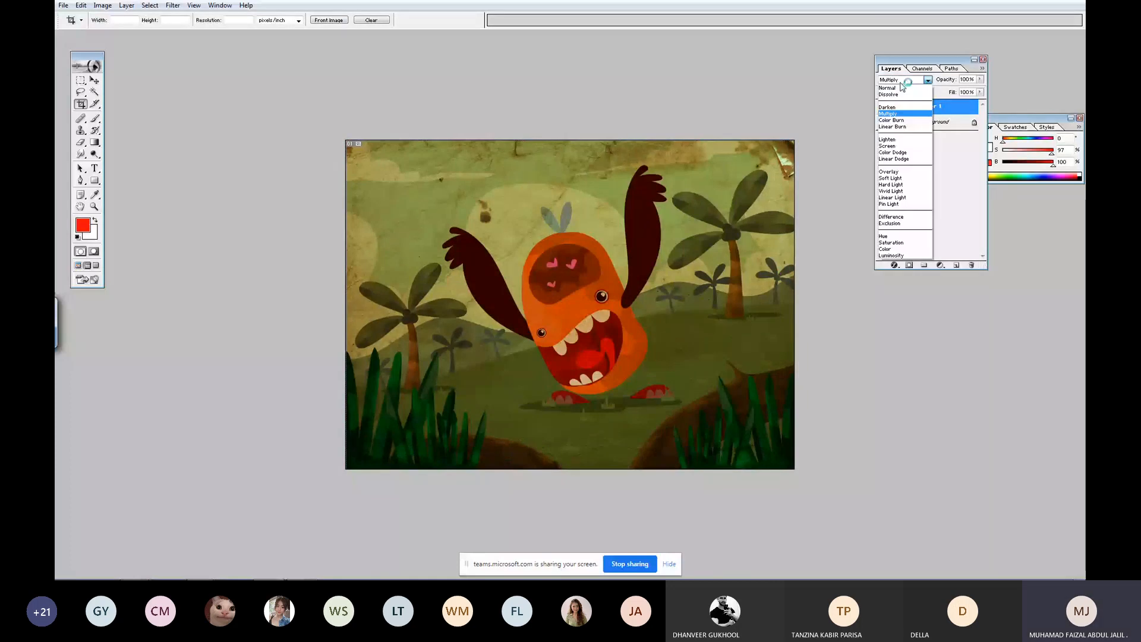
click(903, 82)
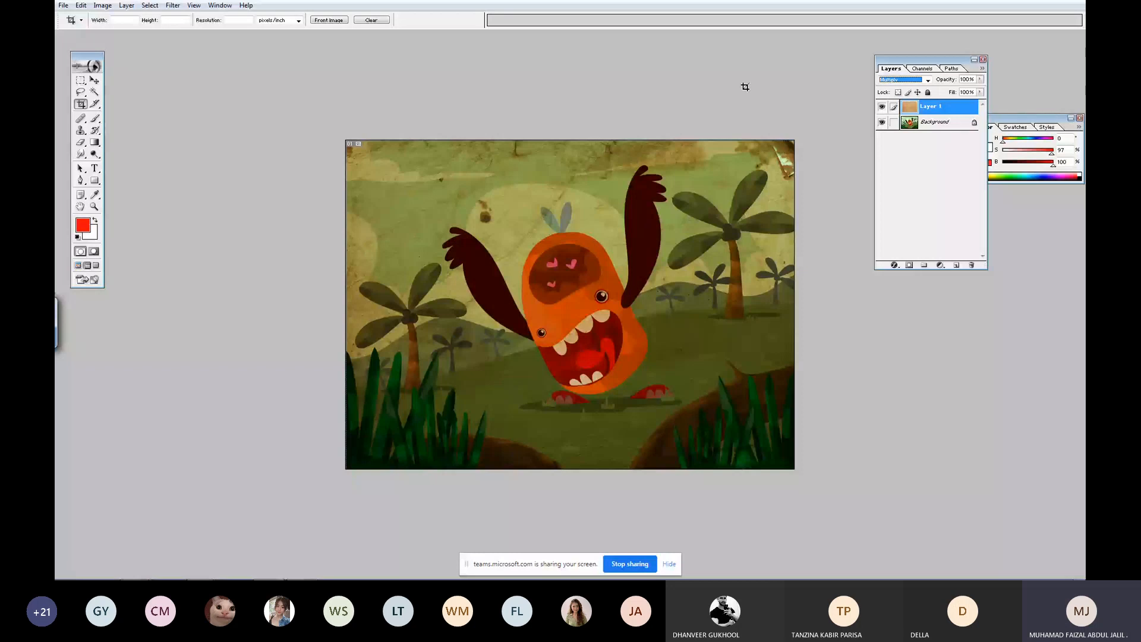
click(926, 81)
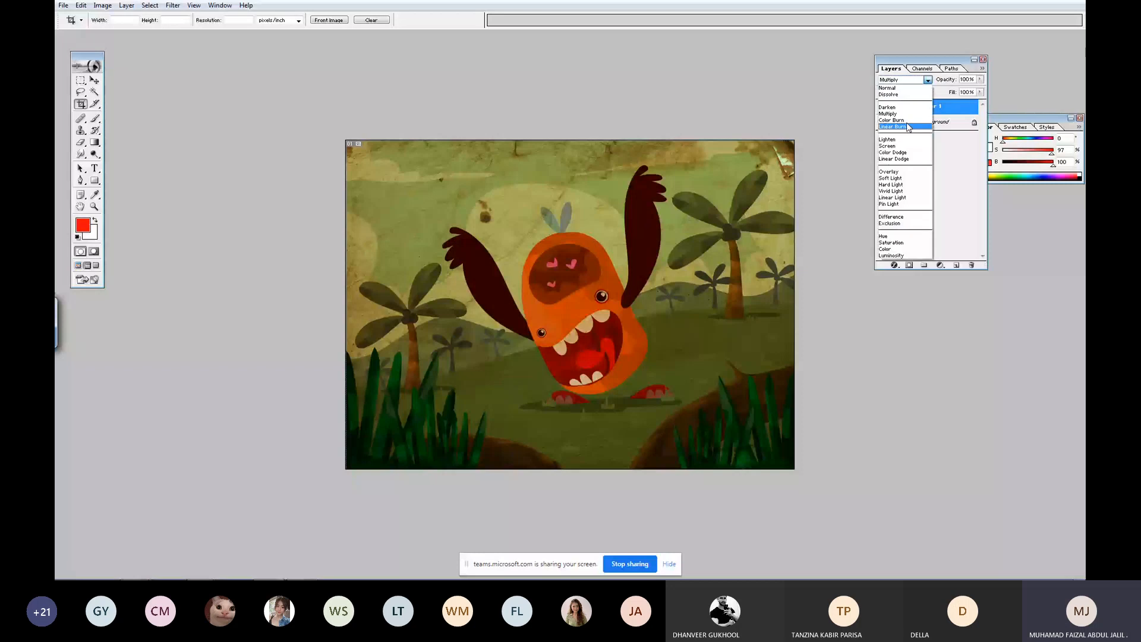
click(891, 172)
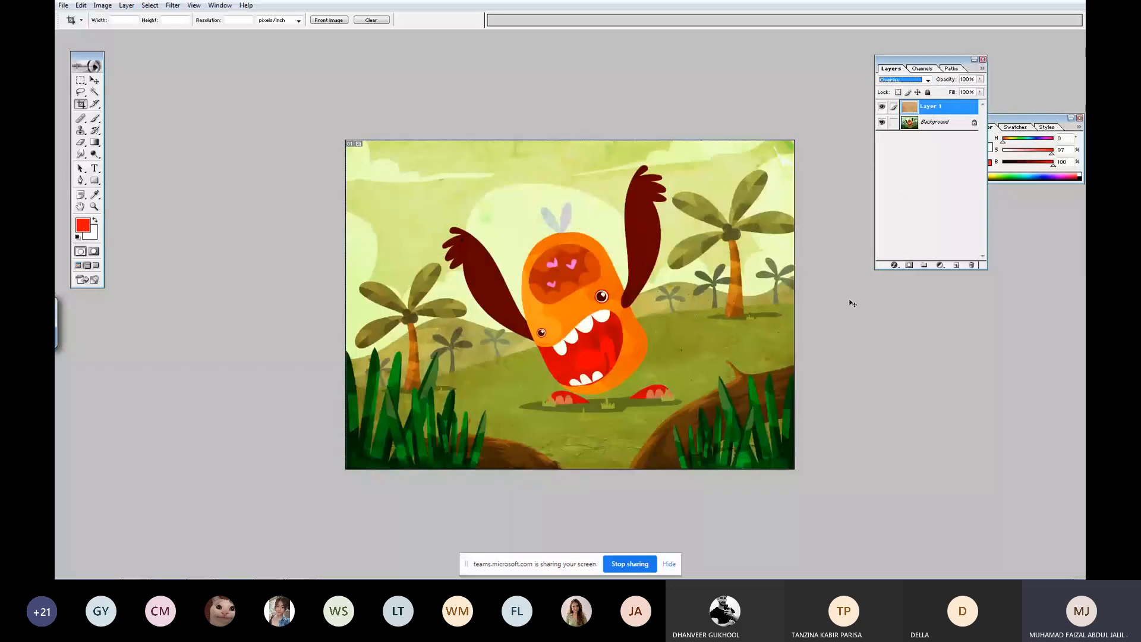
Compare the monster scene with and without the paper texture layer, and hide the panels to view the artwork alone.
key(ctrl+shift+s)
click(704, 299)
click(883, 107)
click(883, 107)
key(Tab)
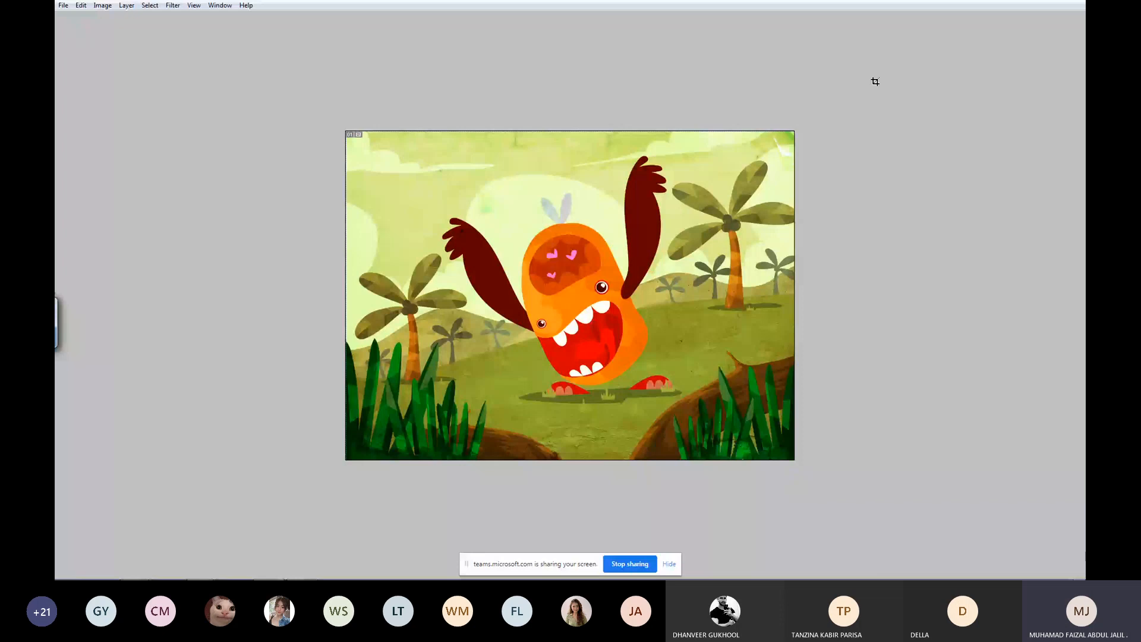
Try to save the layered monster scene with its paper texture as a JPEG copy in the IVN folder.
key(ctrl+shift+s)
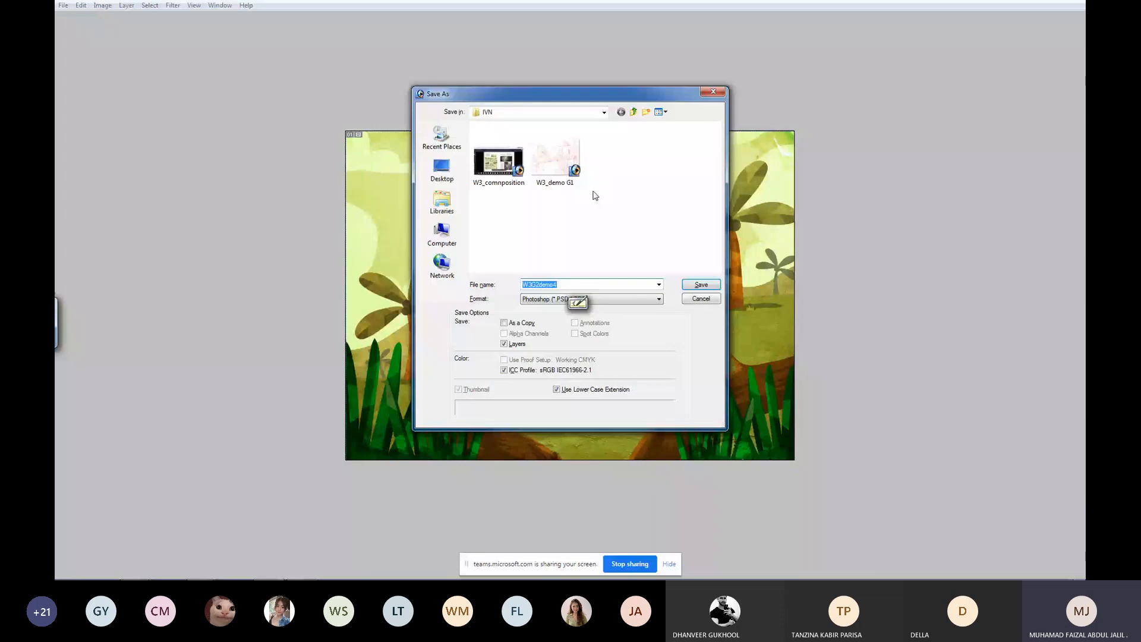
key(Tab)
key(j)
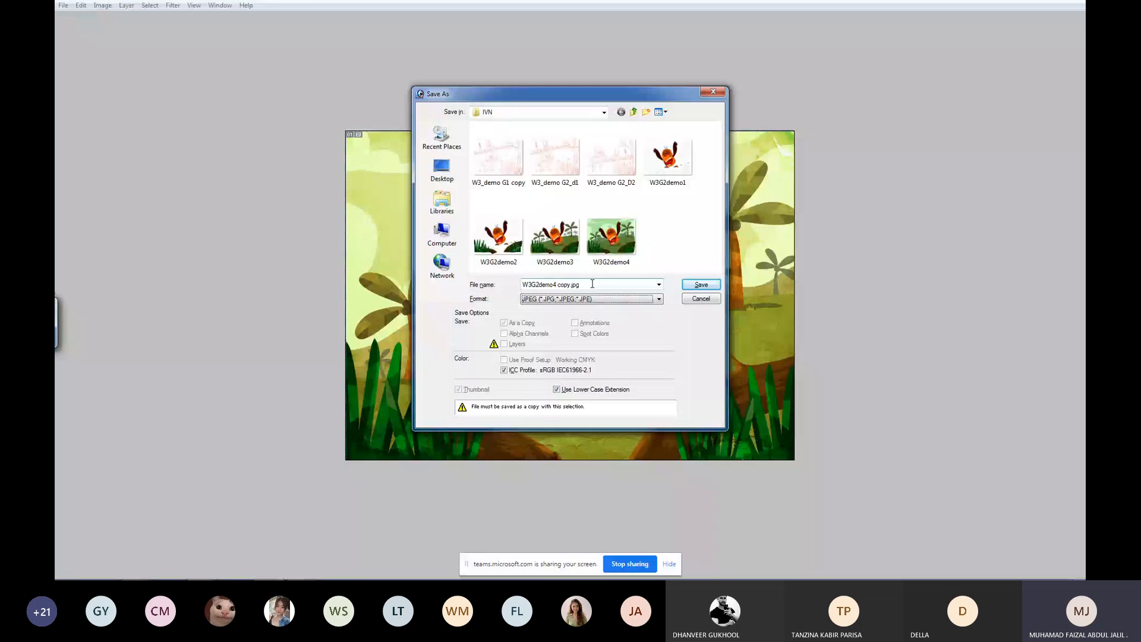
drag(592, 284, 553, 284)
key(Return)
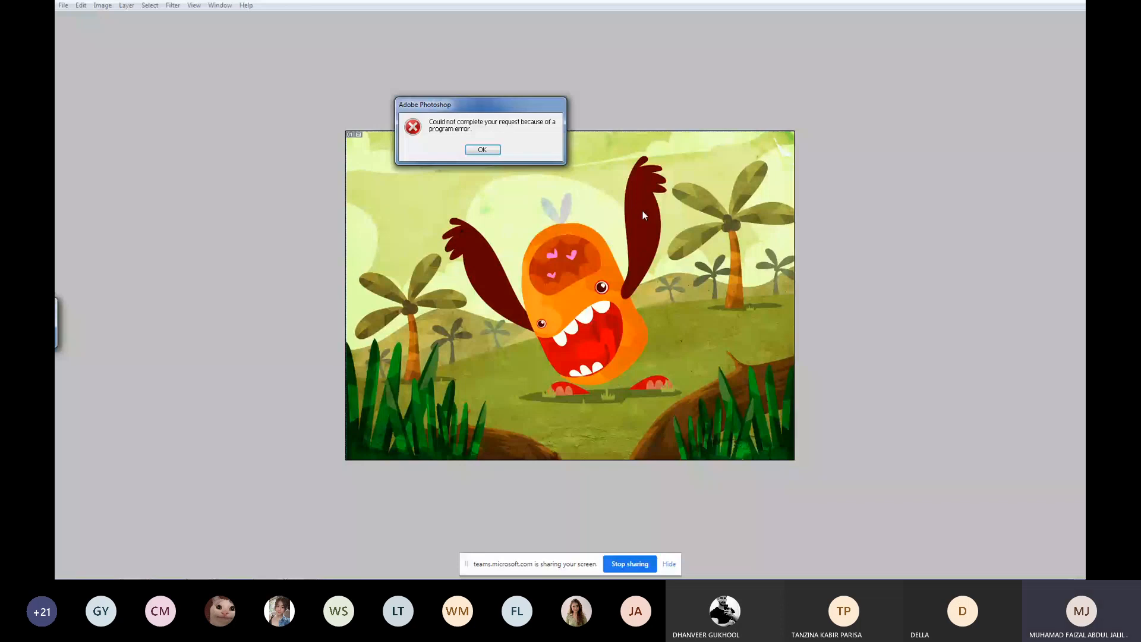
key(Return)
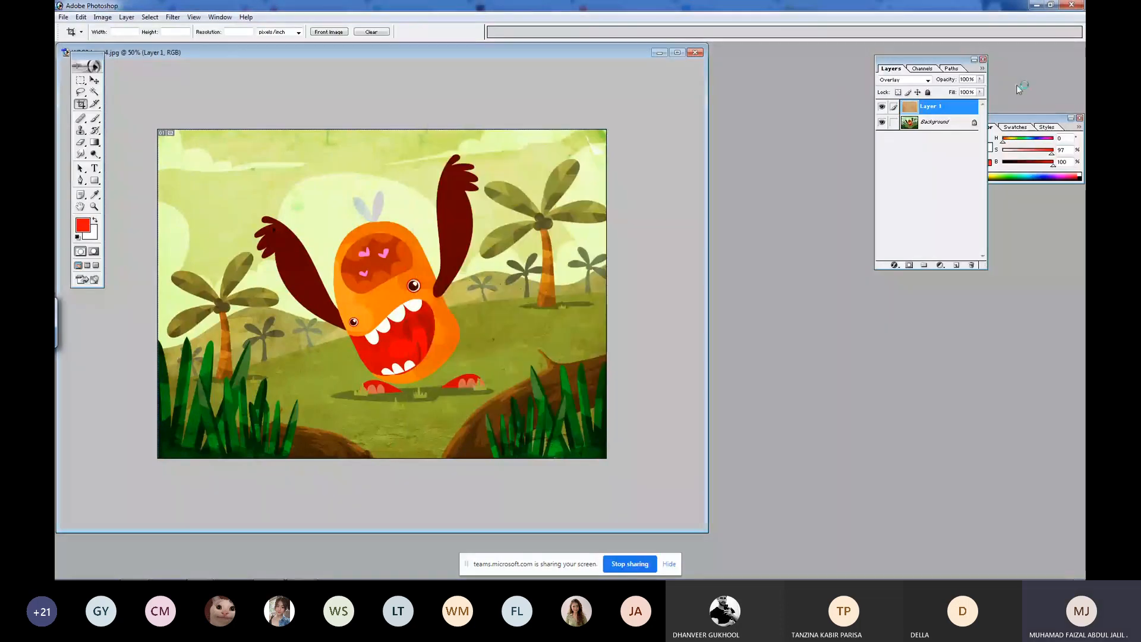
Merge the paper texture into the background and try to save the flattened scene as a maximum-quality JPEG.
key(ctrl+e)
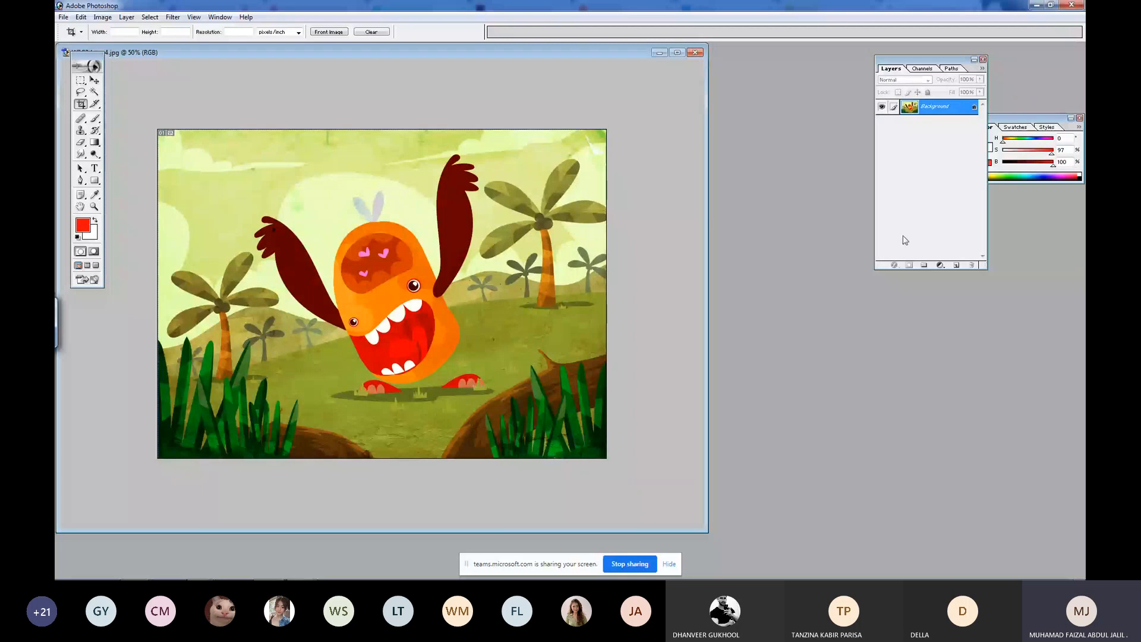
key(ctrl+shift+s)
click(573, 284)
key(BackSpace)
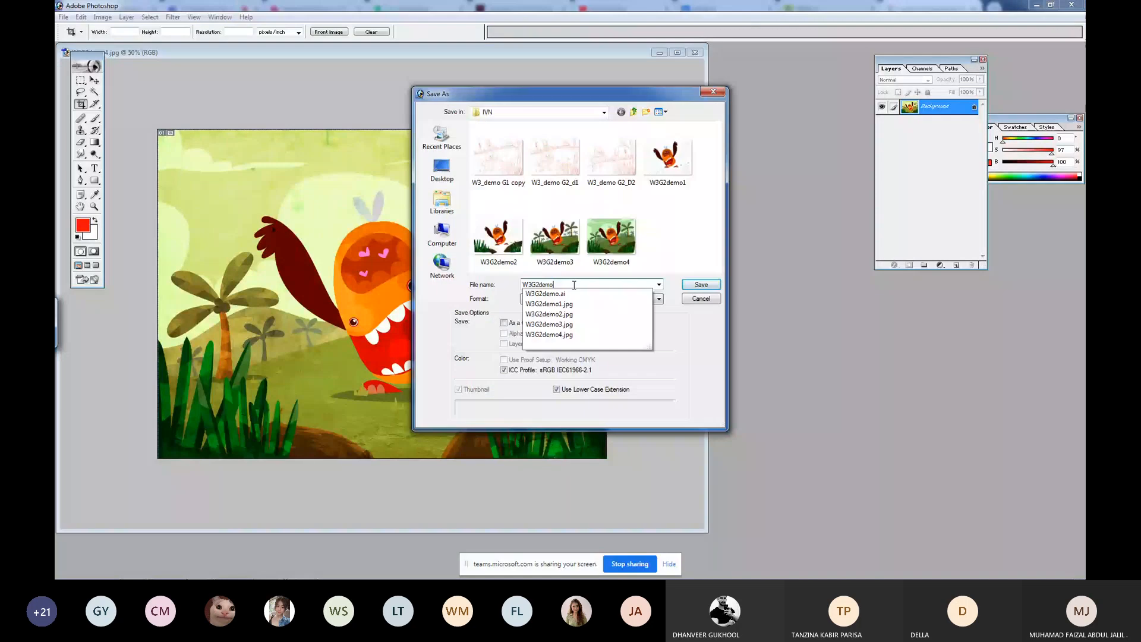
key(Return)
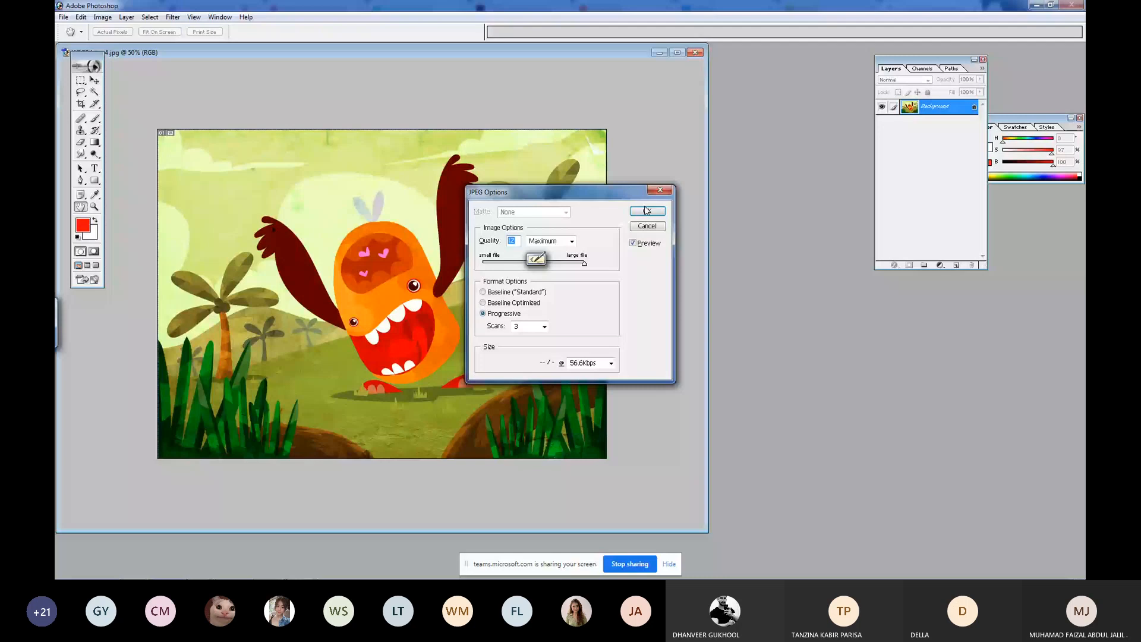
click(646, 210)
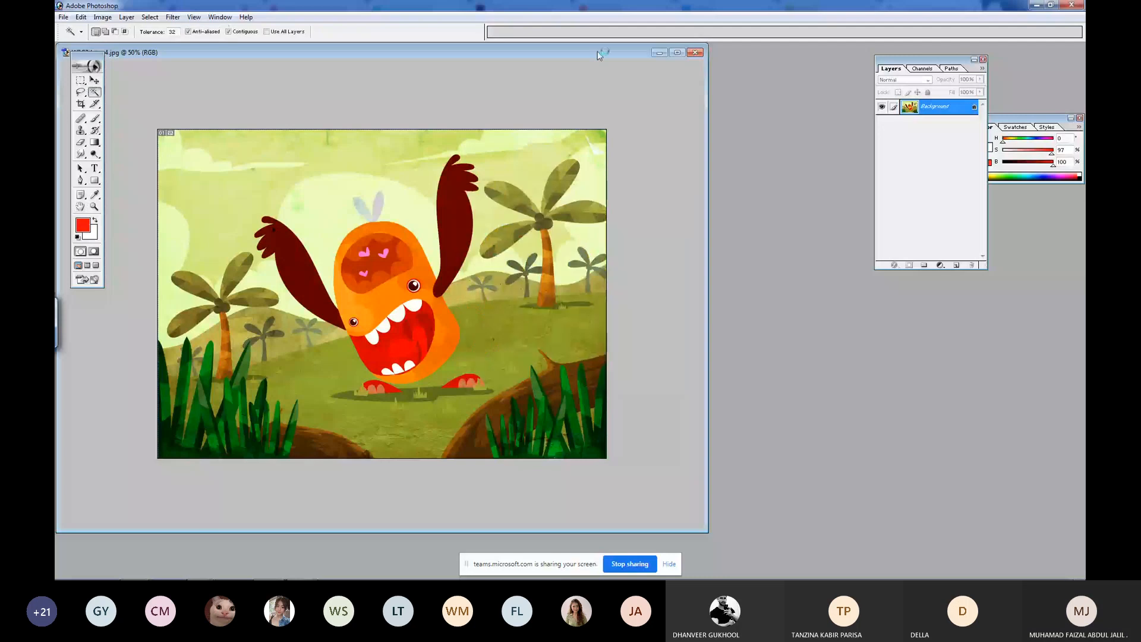
Copy the entire merged scene and paste it into a new 1669 × 1223 pixel RGB document at 150 pixels/inch.
drag(600, 55, 751, 57)
key(v)
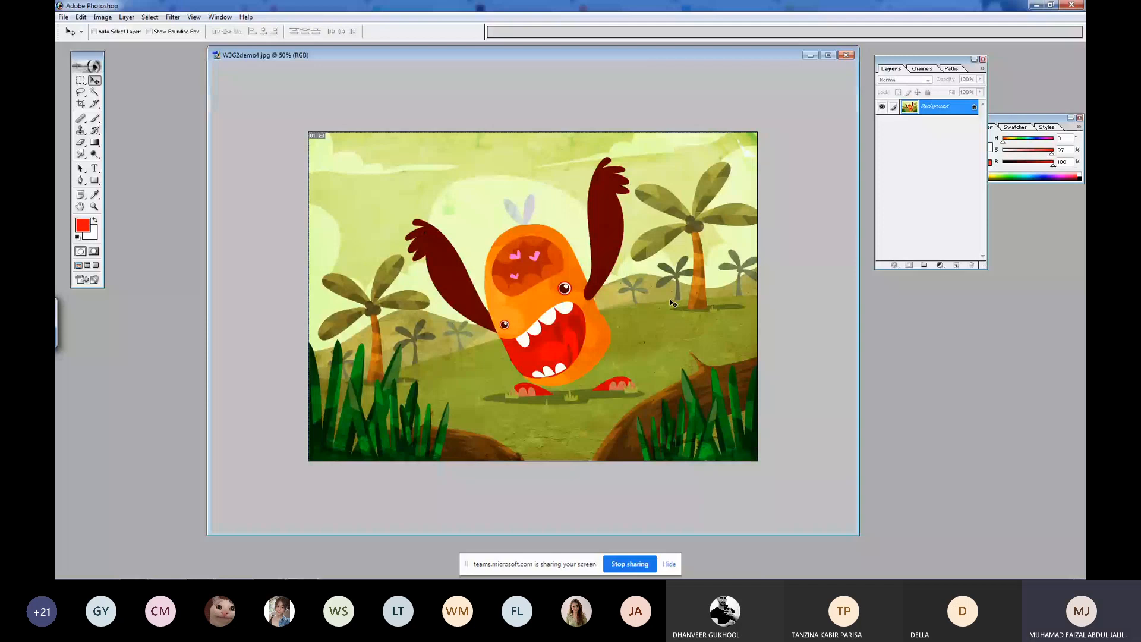
key(ctrl+s)
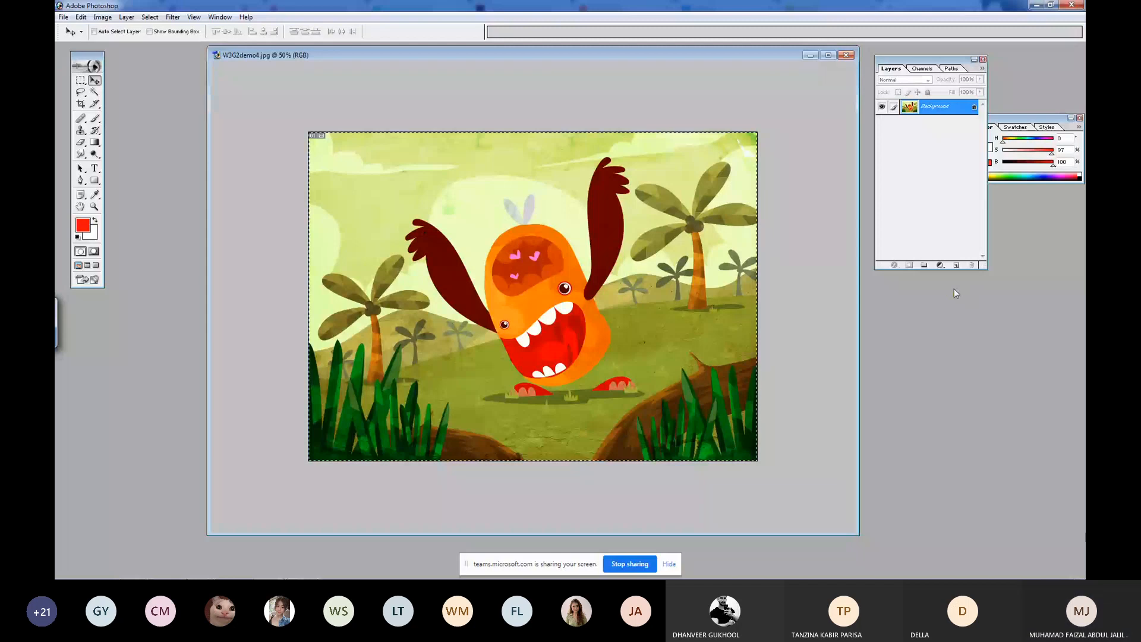
key(ctrl+n)
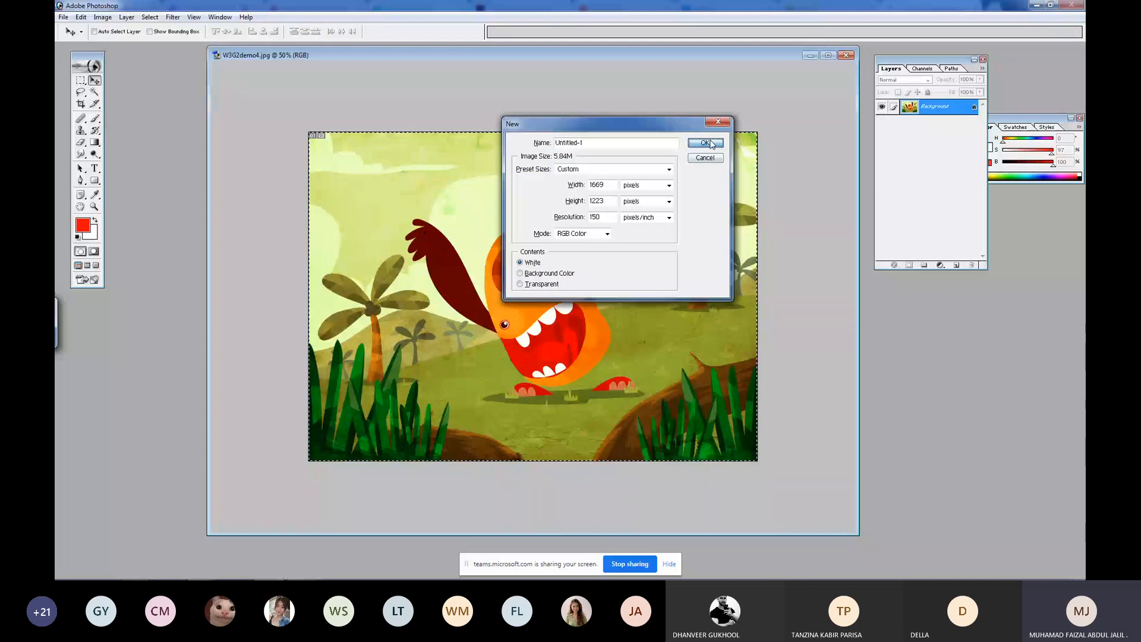
click(705, 143)
key(ctrl+v)
Close W3G2demo4.jpg without saving its changes and save the new document as W3G2demo5.jpg.
key(ctrl+w)
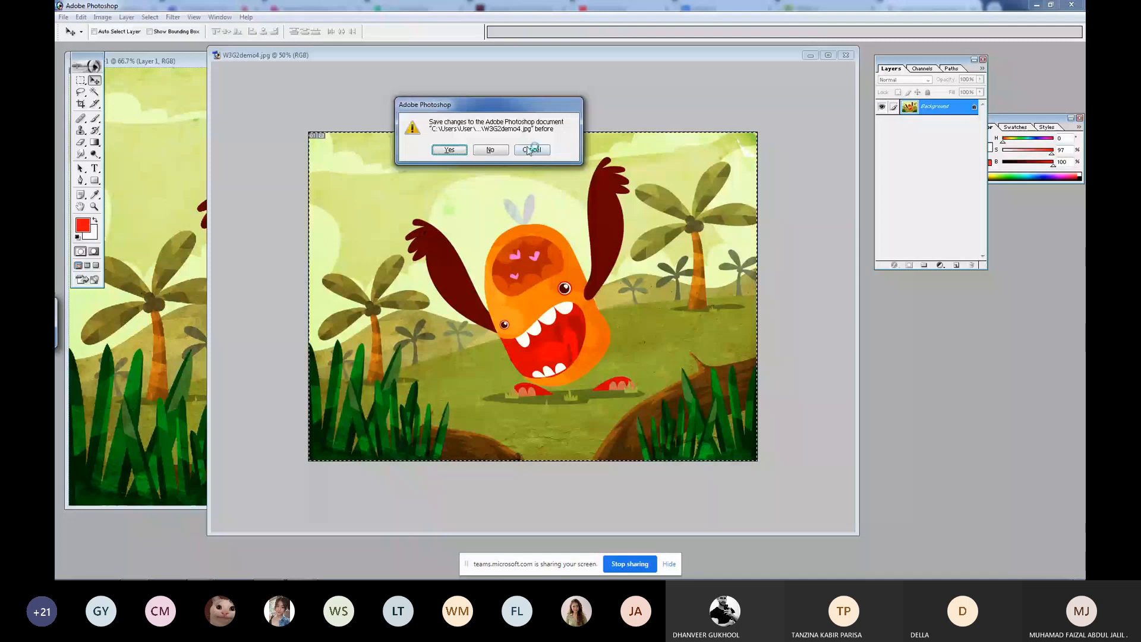
key(n)
key(ctrl+s)
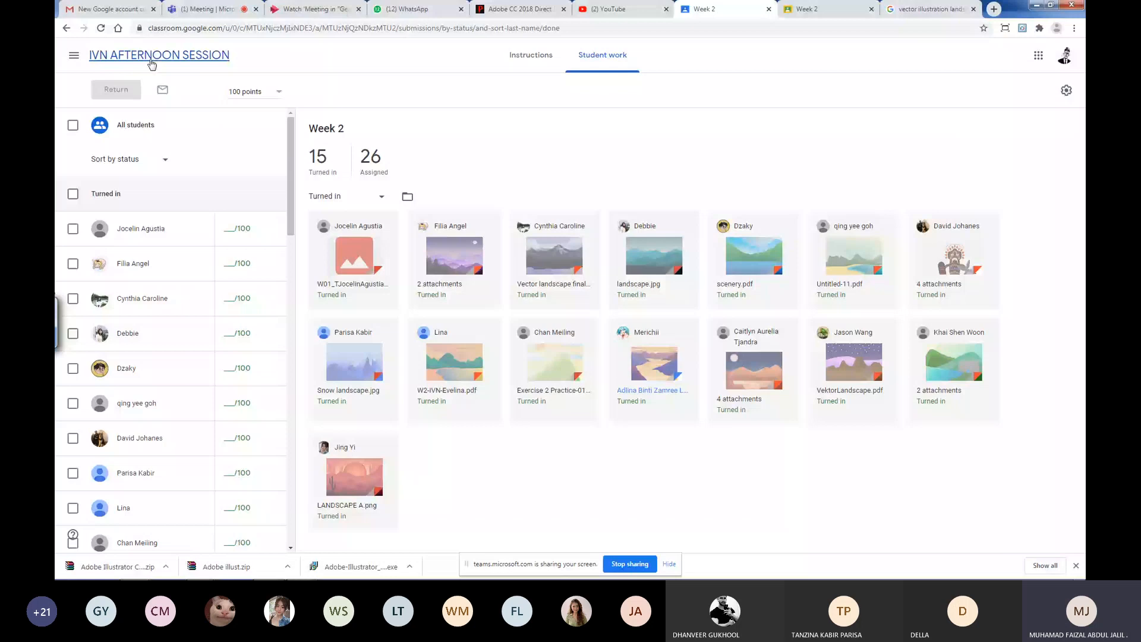
In Google Classroom, go to the IVN AFTERNOON SESSION class and open its Week 3 assignment for editing.
click(135, 125)
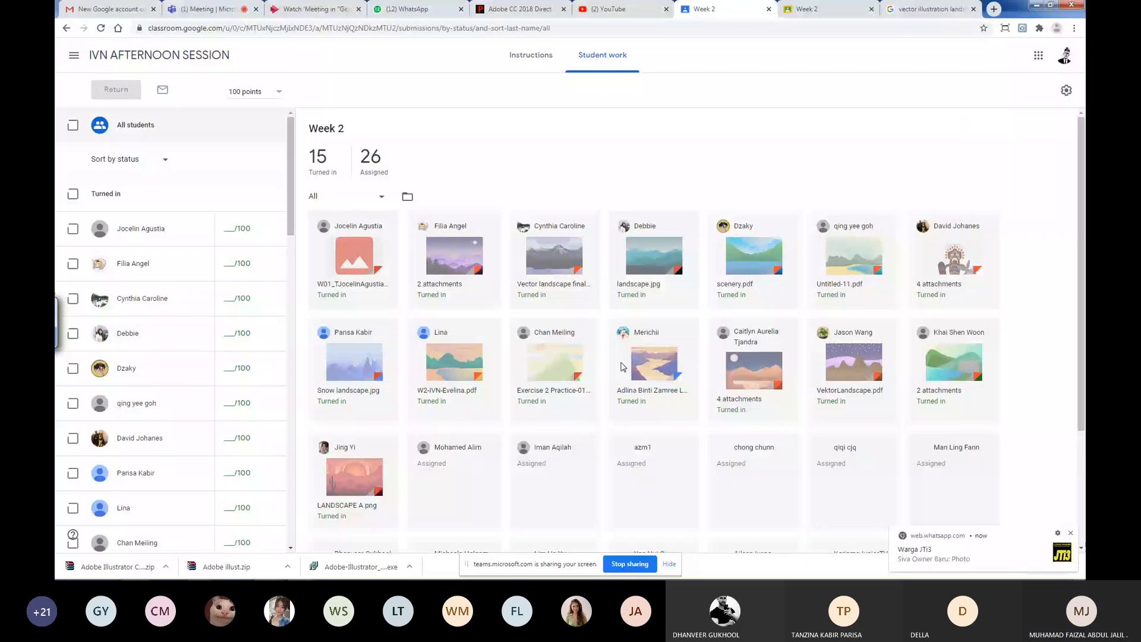
click(637, 365)
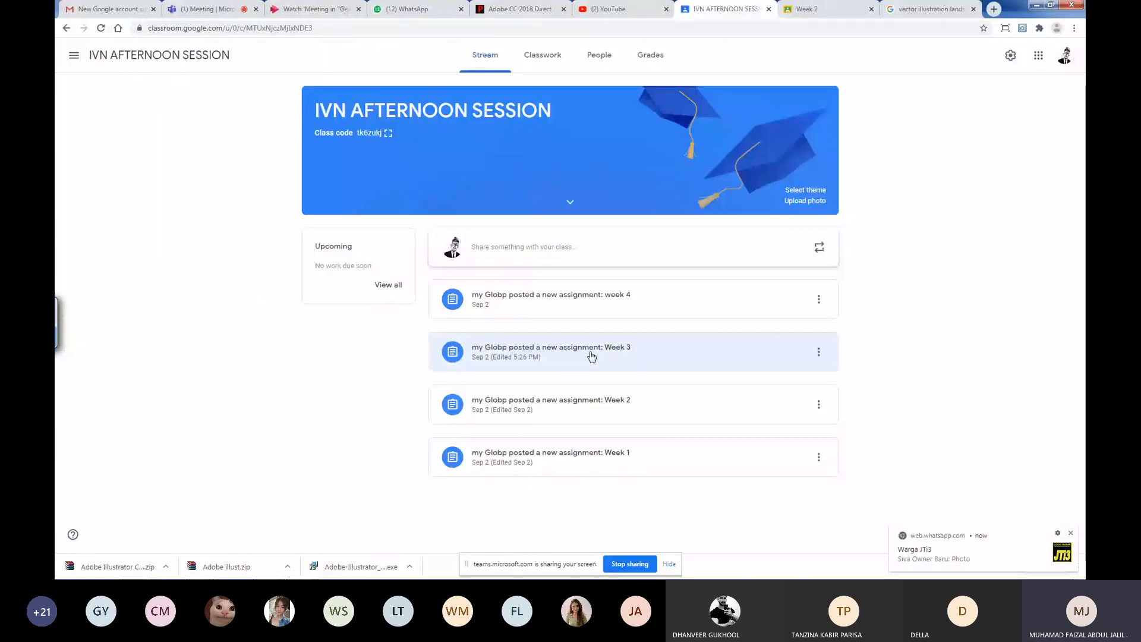
click(64, 29)
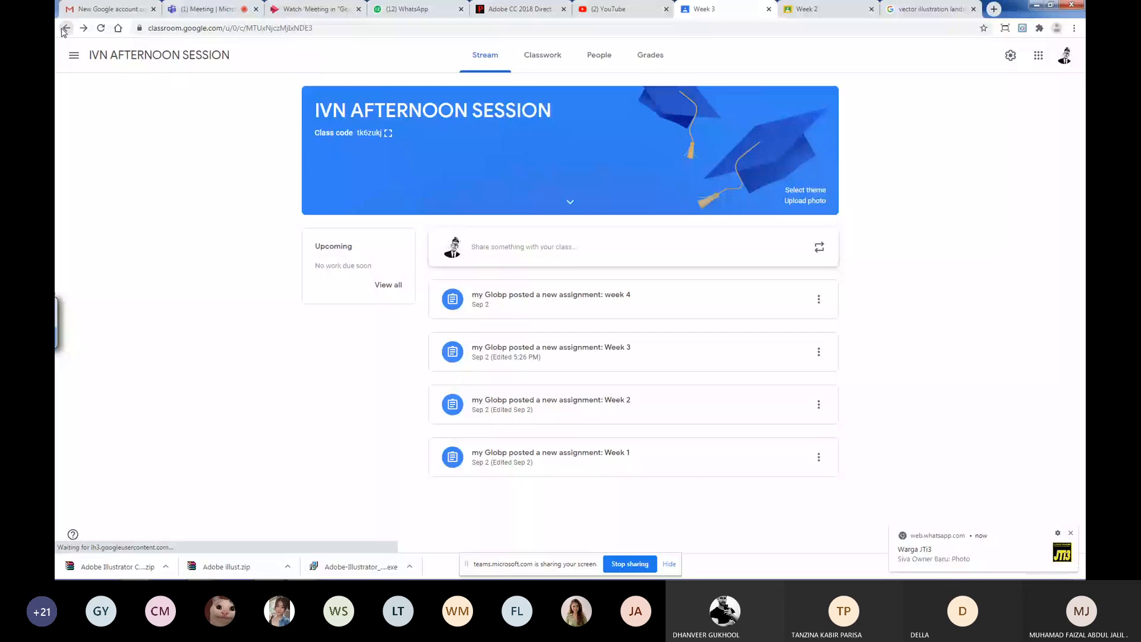
click(595, 353)
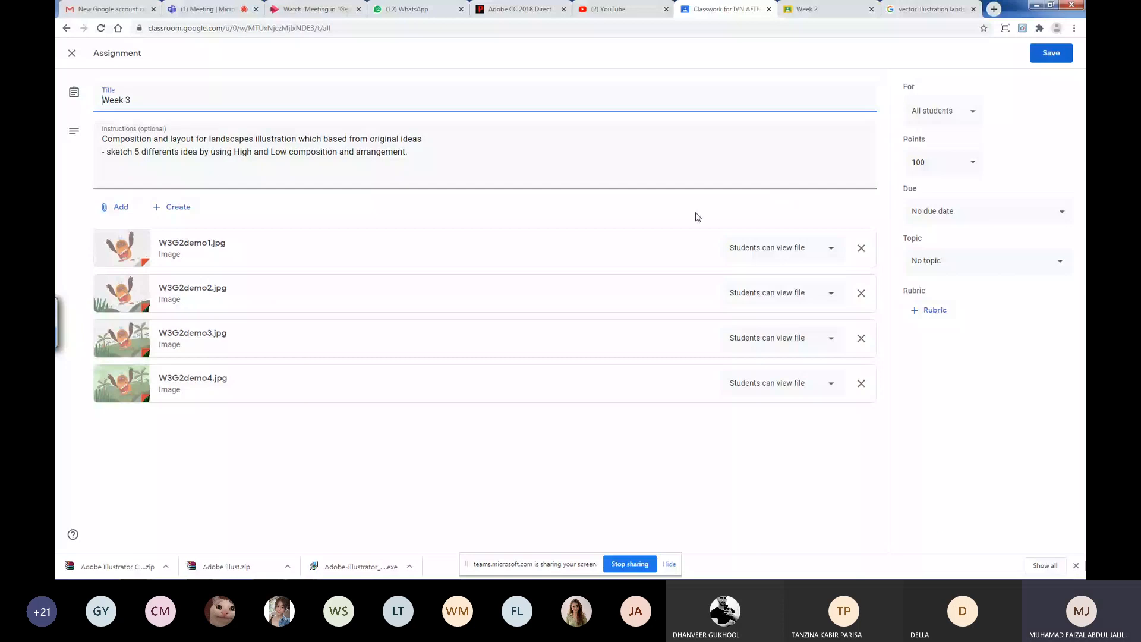
click(873, 150)
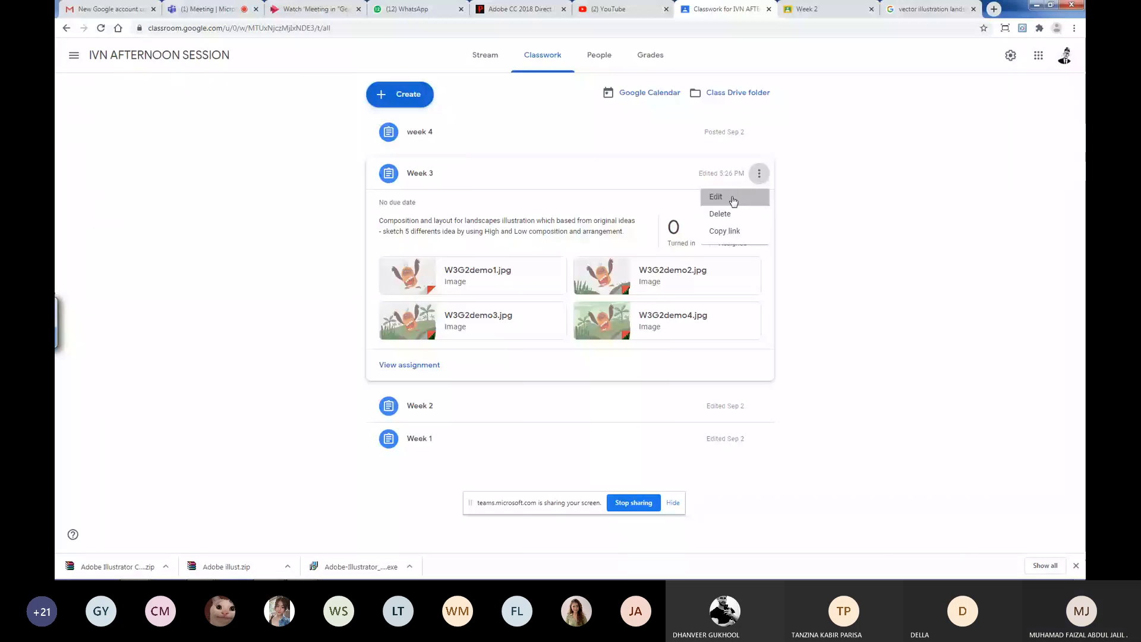
click(731, 198)
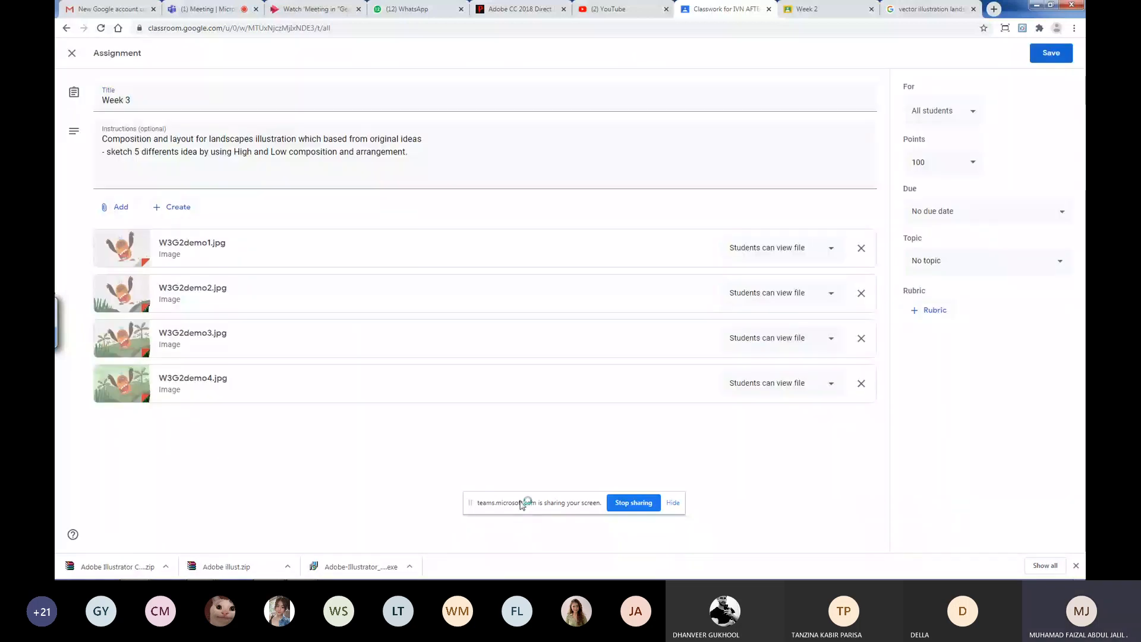
drag(523, 504, 503, 542)
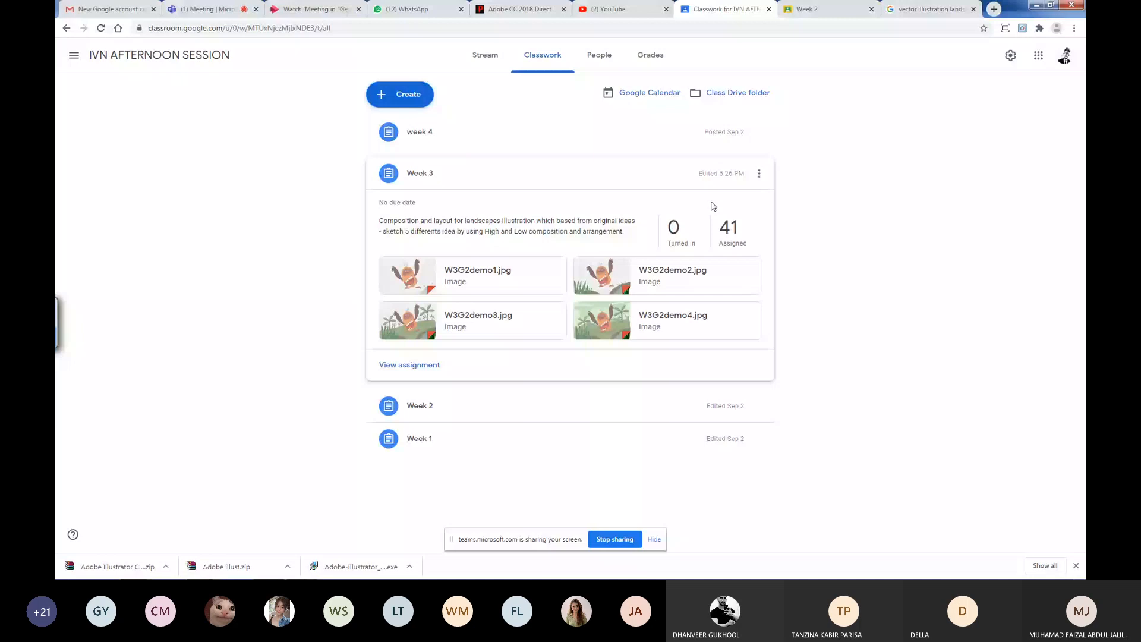
Reopen the Week 3 assignment for editing, upload W3G2demo5.jpg from the computer as an attachment and save the assignment.
click(759, 174)
click(716, 199)
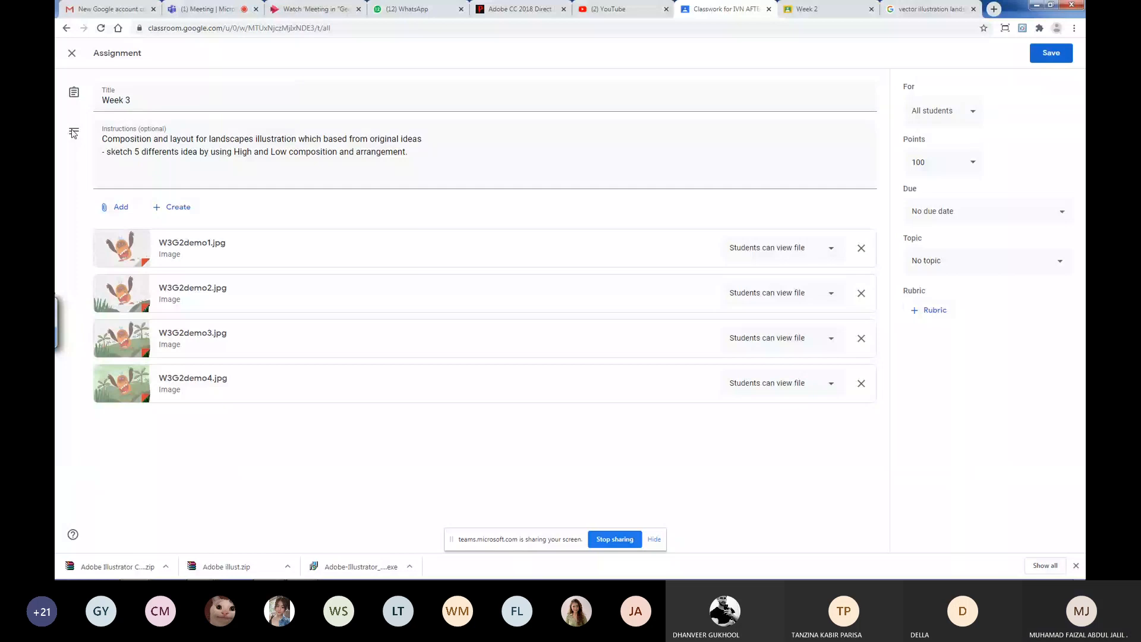
click(115, 207)
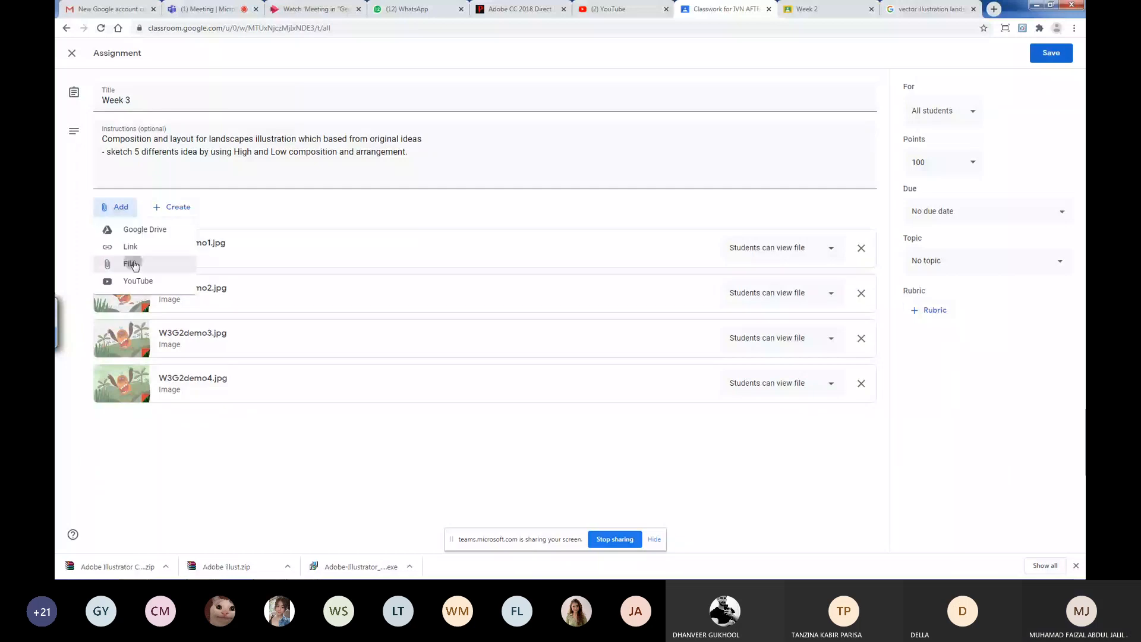
click(132, 264)
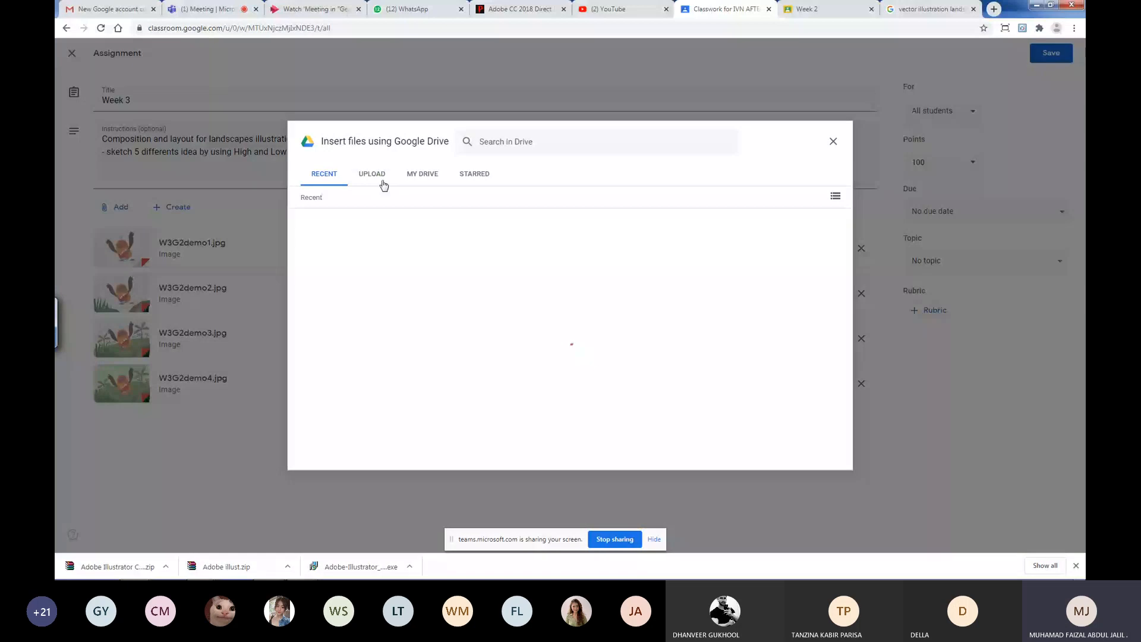
click(372, 174)
click(582, 365)
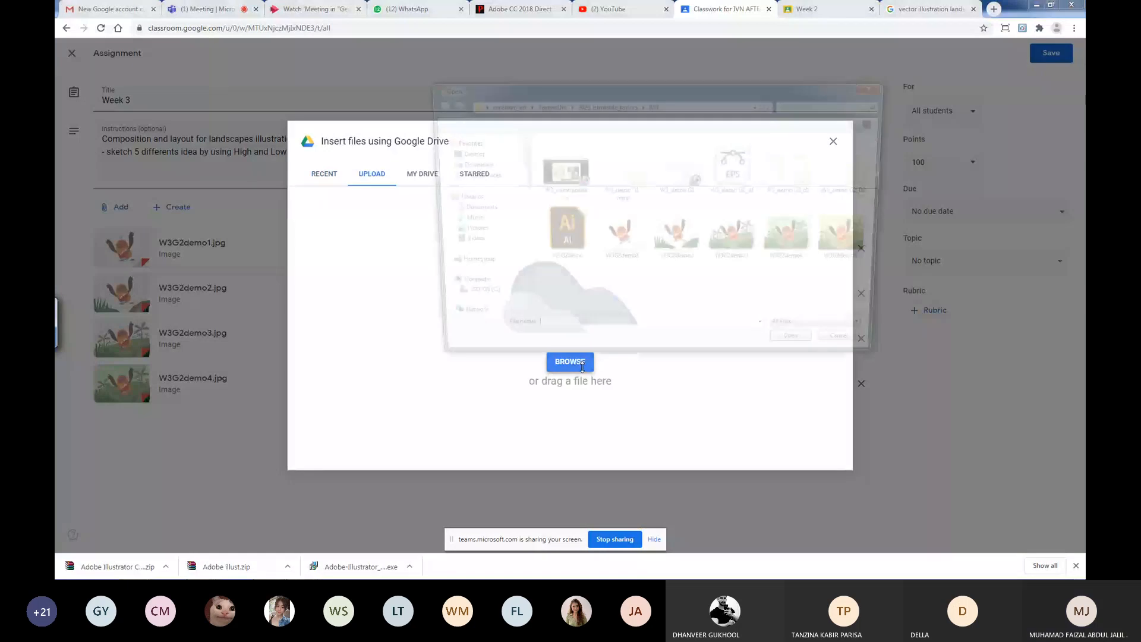
double_click(858, 234)
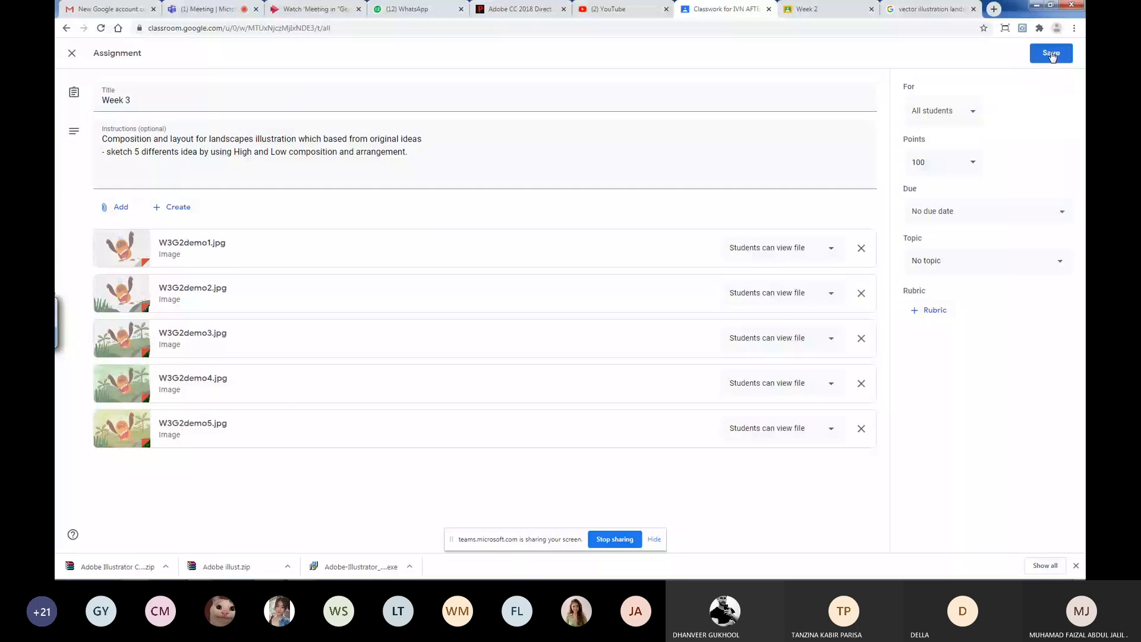
Switch to the Microsoft Teams meeting and replace the participant list with the meeting chat.
key(ctrl+2)
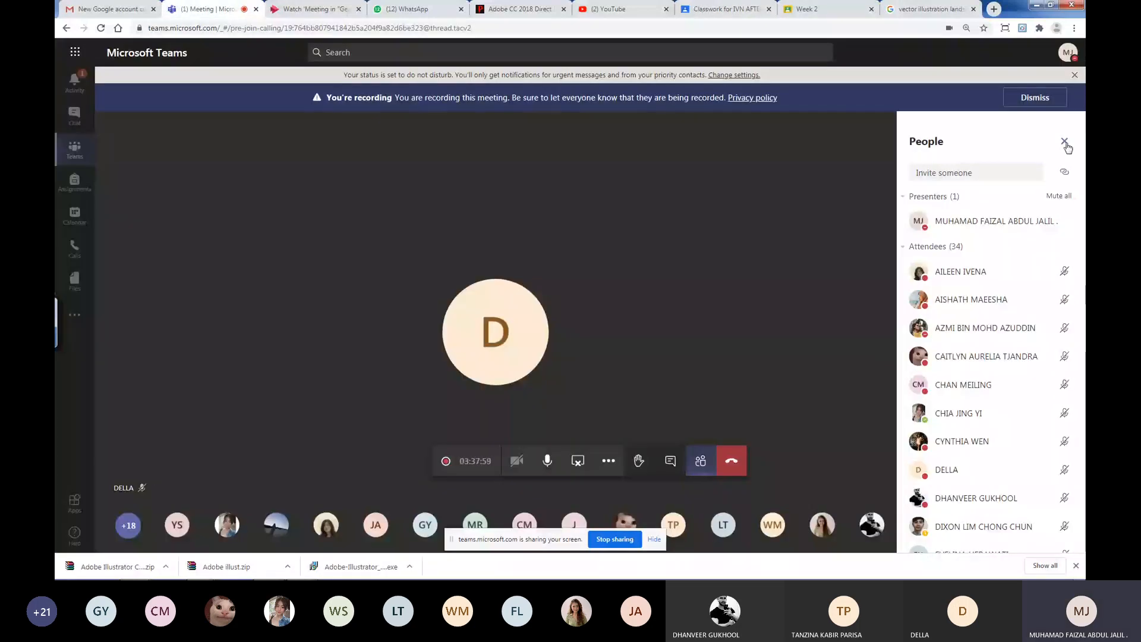
click(1065, 144)
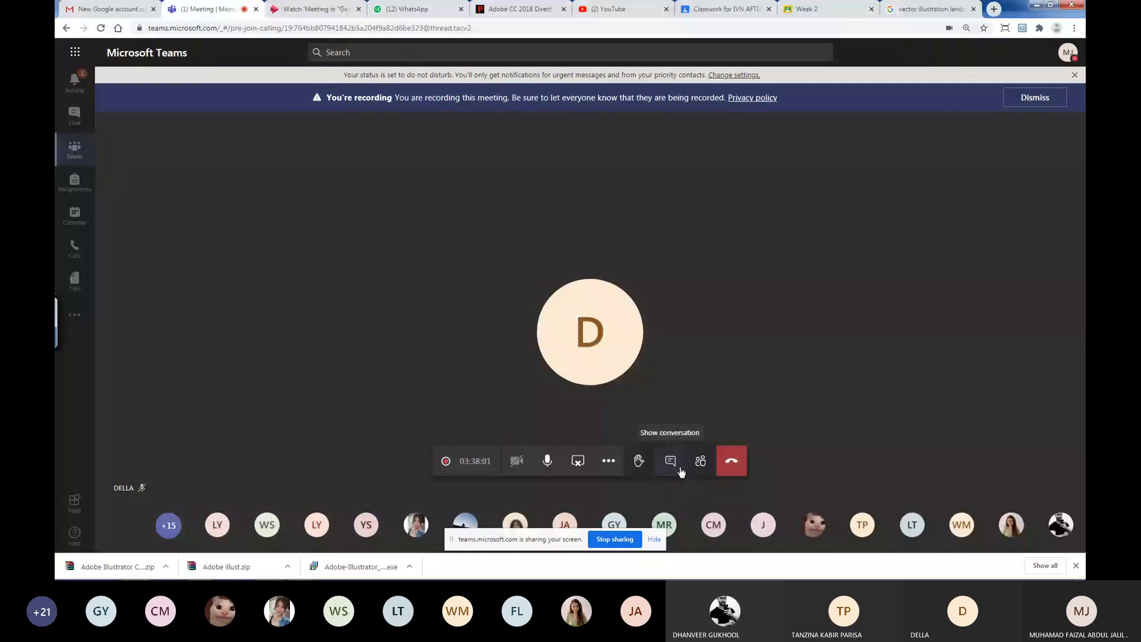
Return to Google Classroom and preview the W3G2demo5.jpg attachment of the Week 3 assignment.
click(707, 12)
click(416, 383)
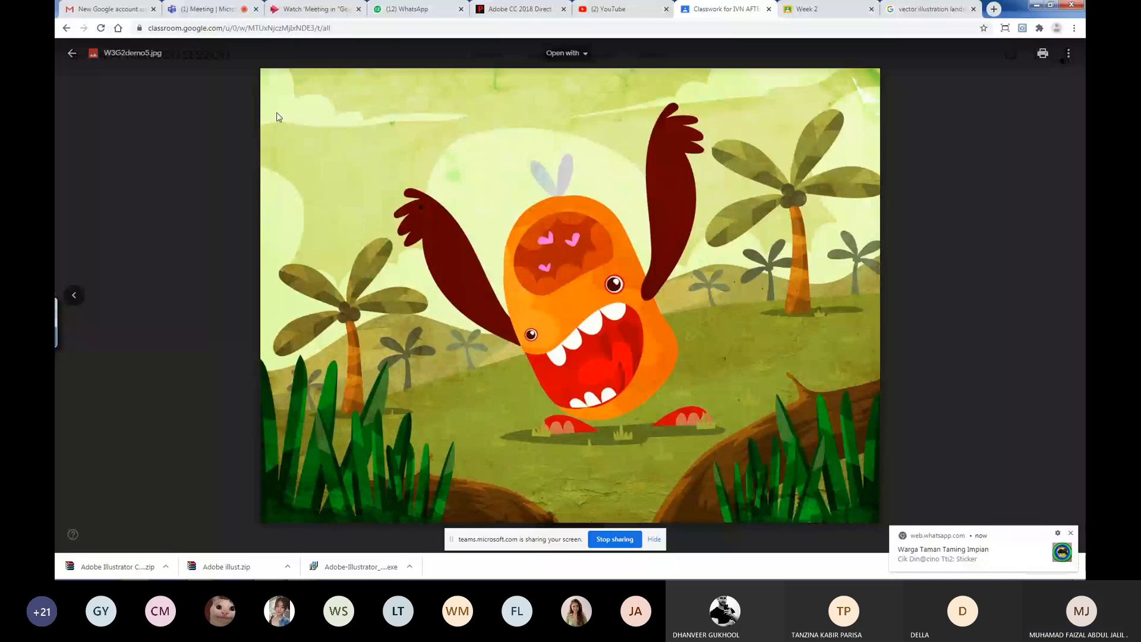
click(199, 153)
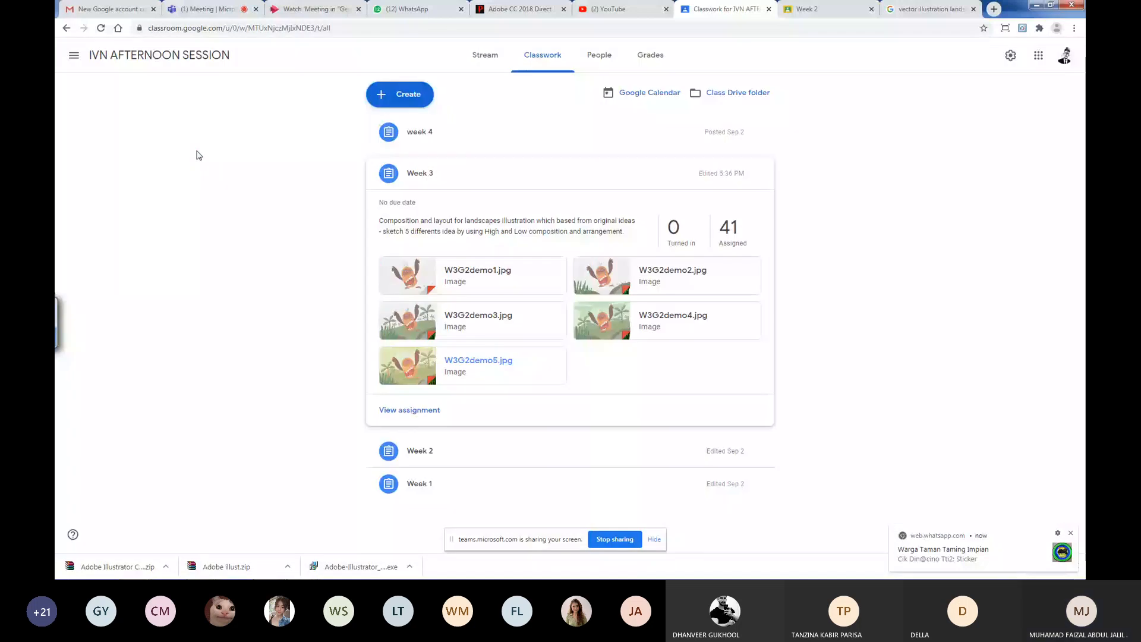
Go back to the Teams meeting, check the chat for the students' replies and close it.
click(224, 11)
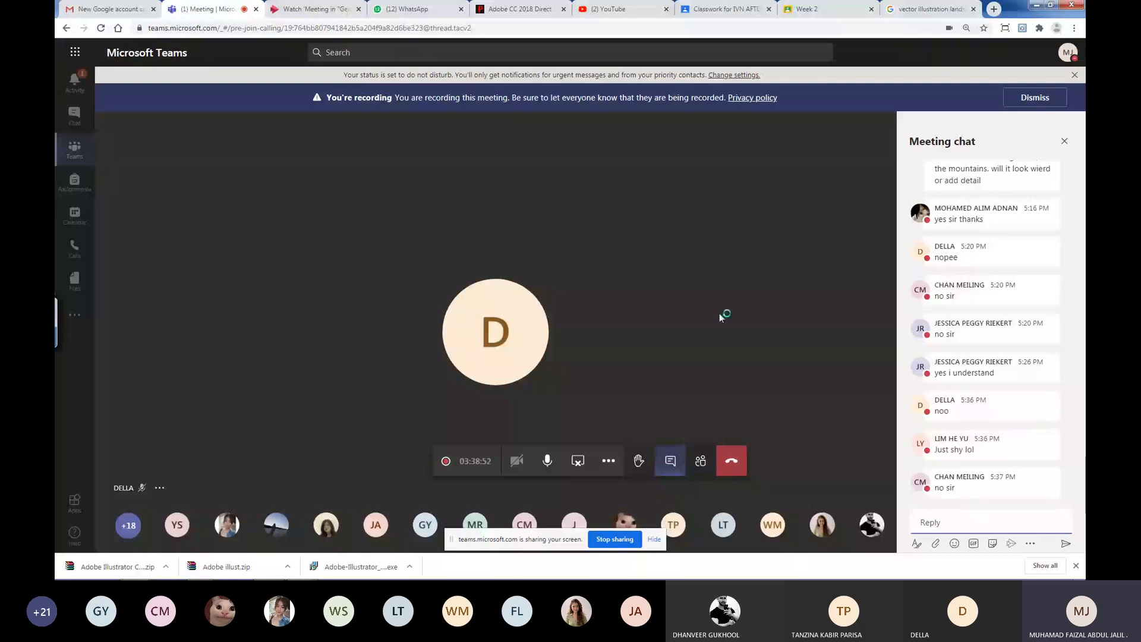
click(701, 310)
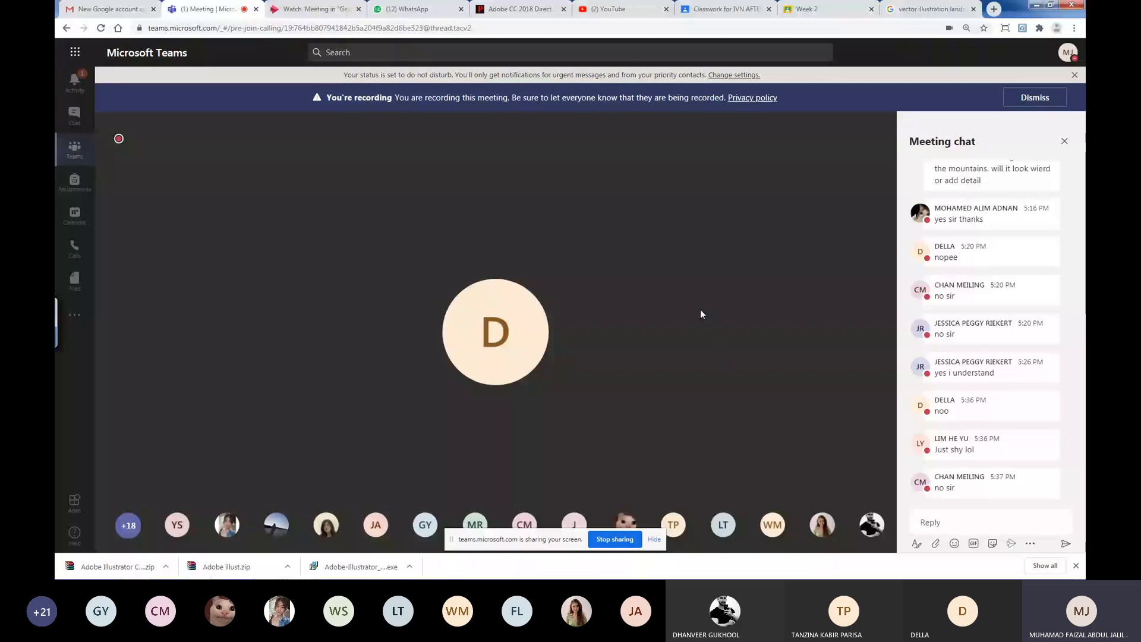
mouse_move(533, 504)
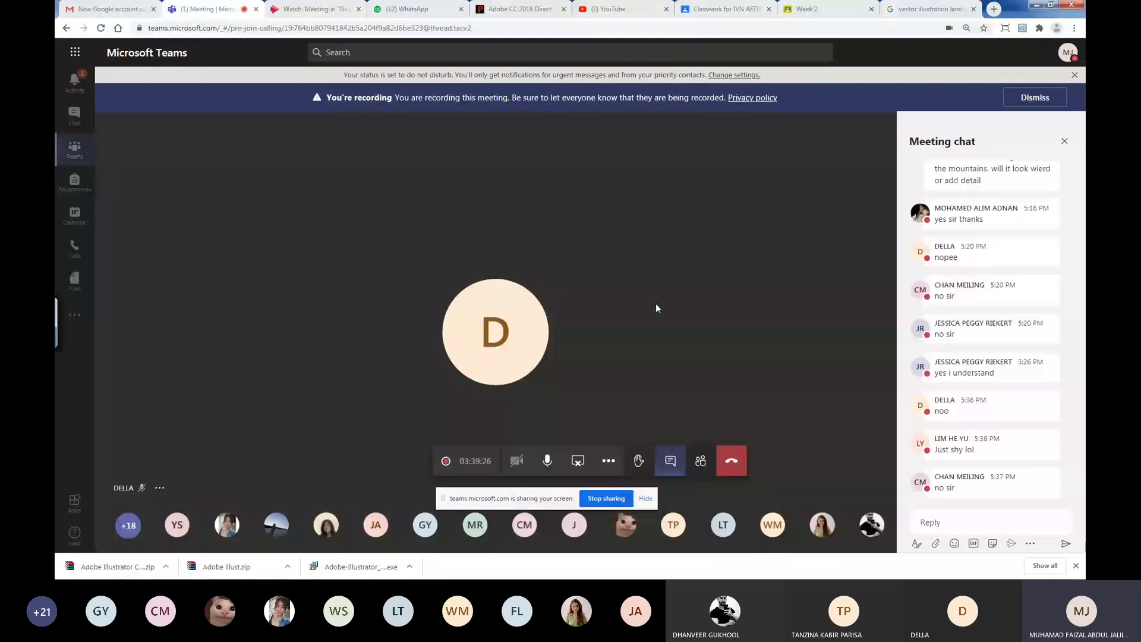
mouse_move(1035, 563)
click(1065, 143)
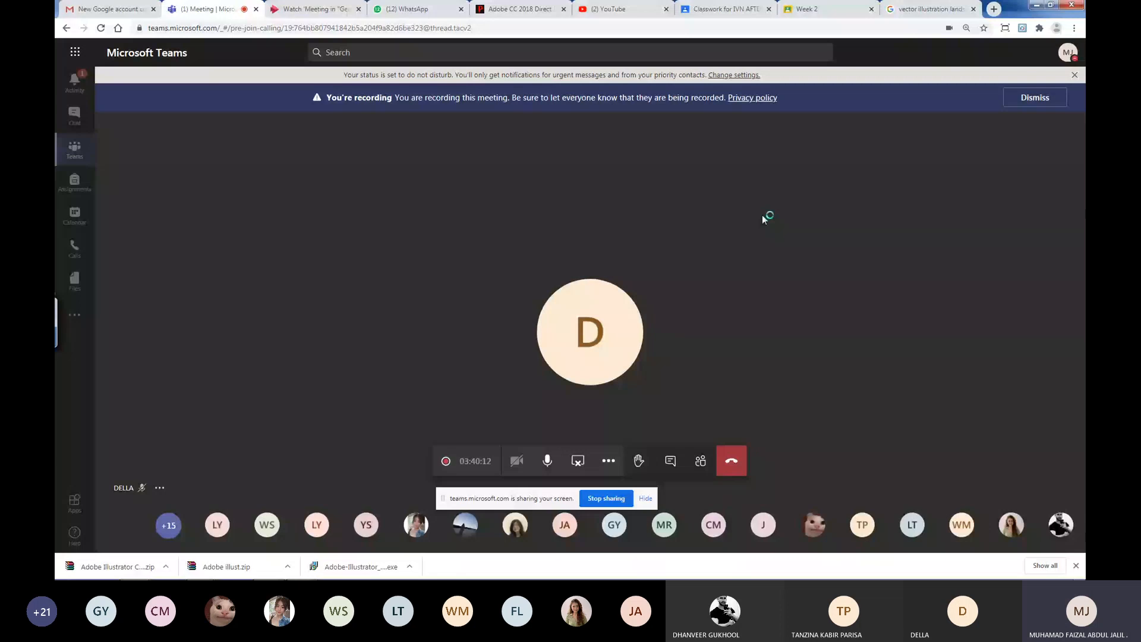
Open the additional actions of the Teams meeting.
click(521, 533)
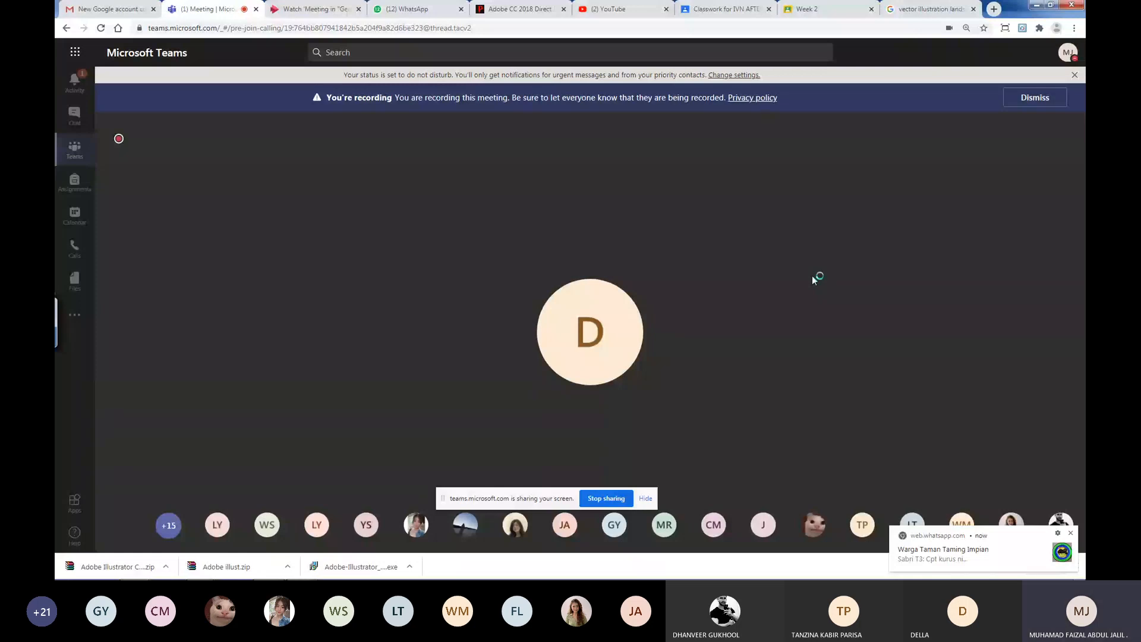
mouse_move(804, 255)
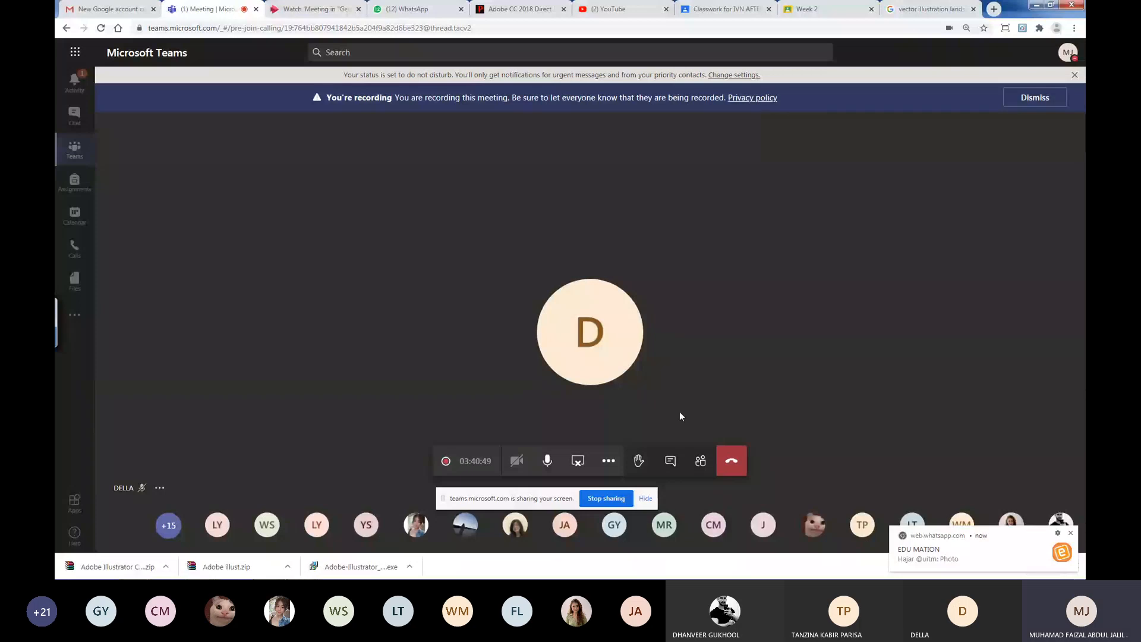
click(609, 462)
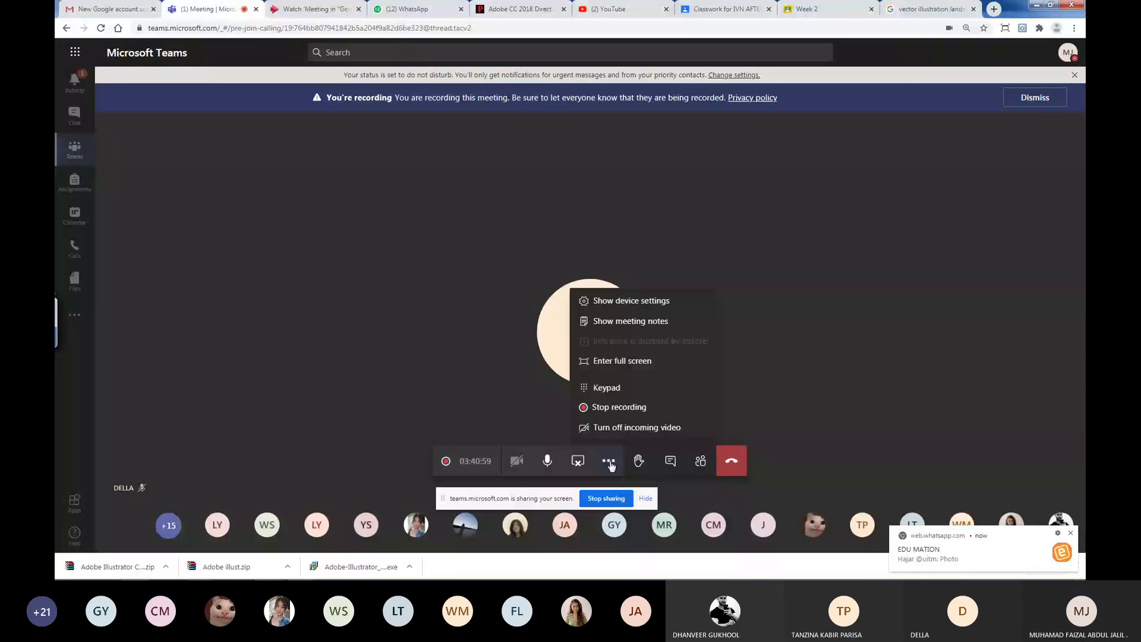